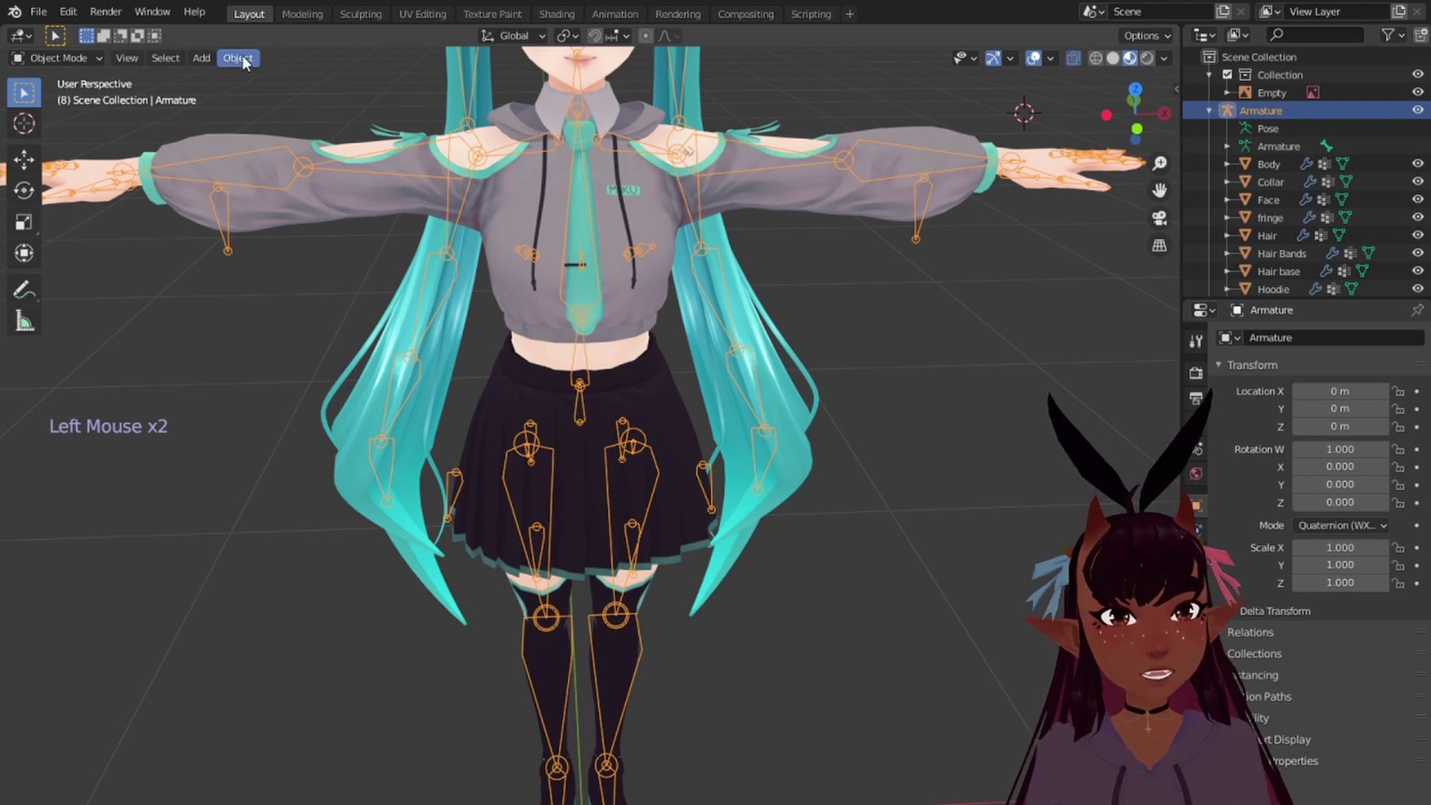
Step: Put the armature into Edit Mode, select the neck bone and display its bone properties
left_click(79, 56)
left_click(66, 104)
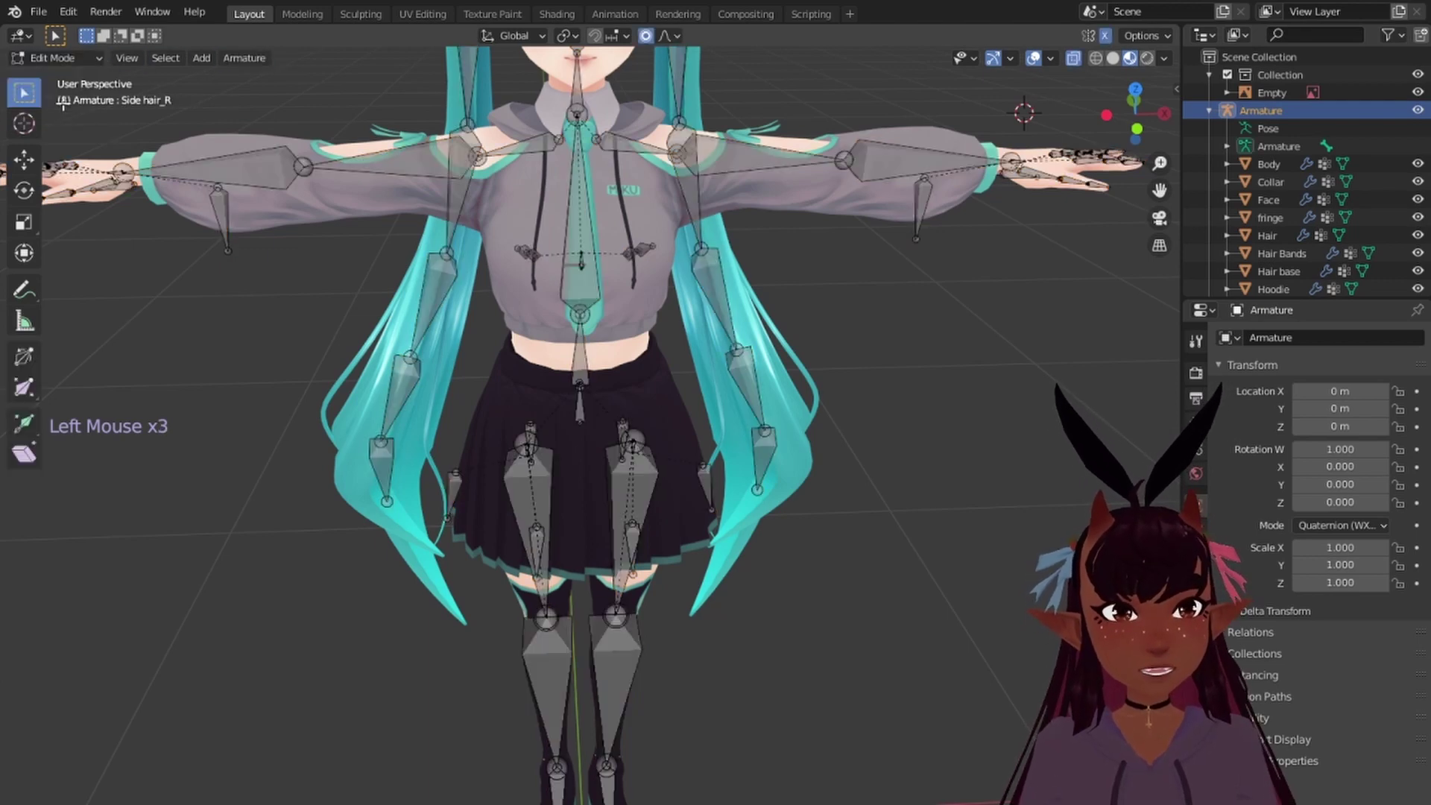
scroll(494, 201, "down", 3)
scroll(522, 206, "up", 3)
scroll(459, 190, "down", 1)
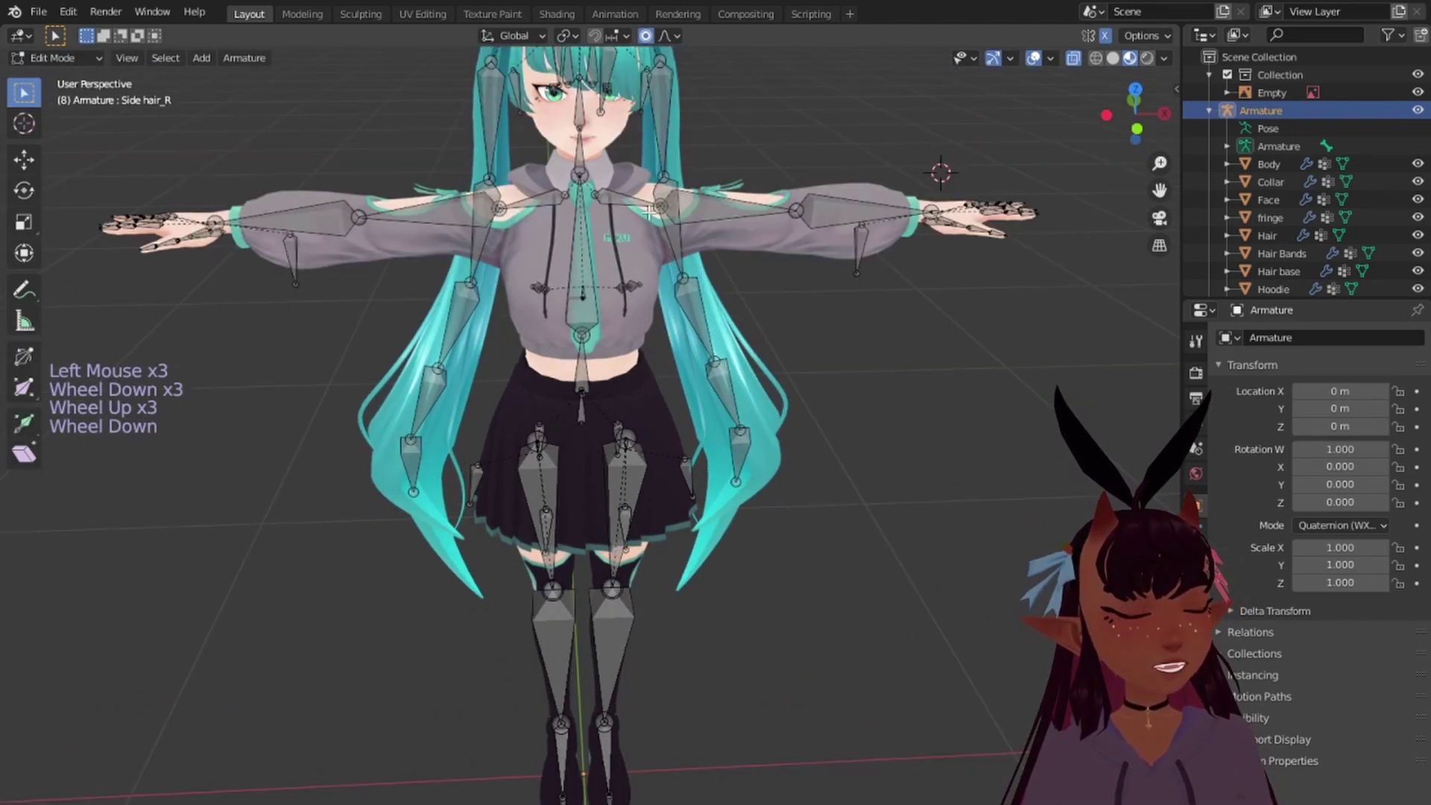
middle_click_drag(762, 263, 728, 252)
right_click(574, 170)
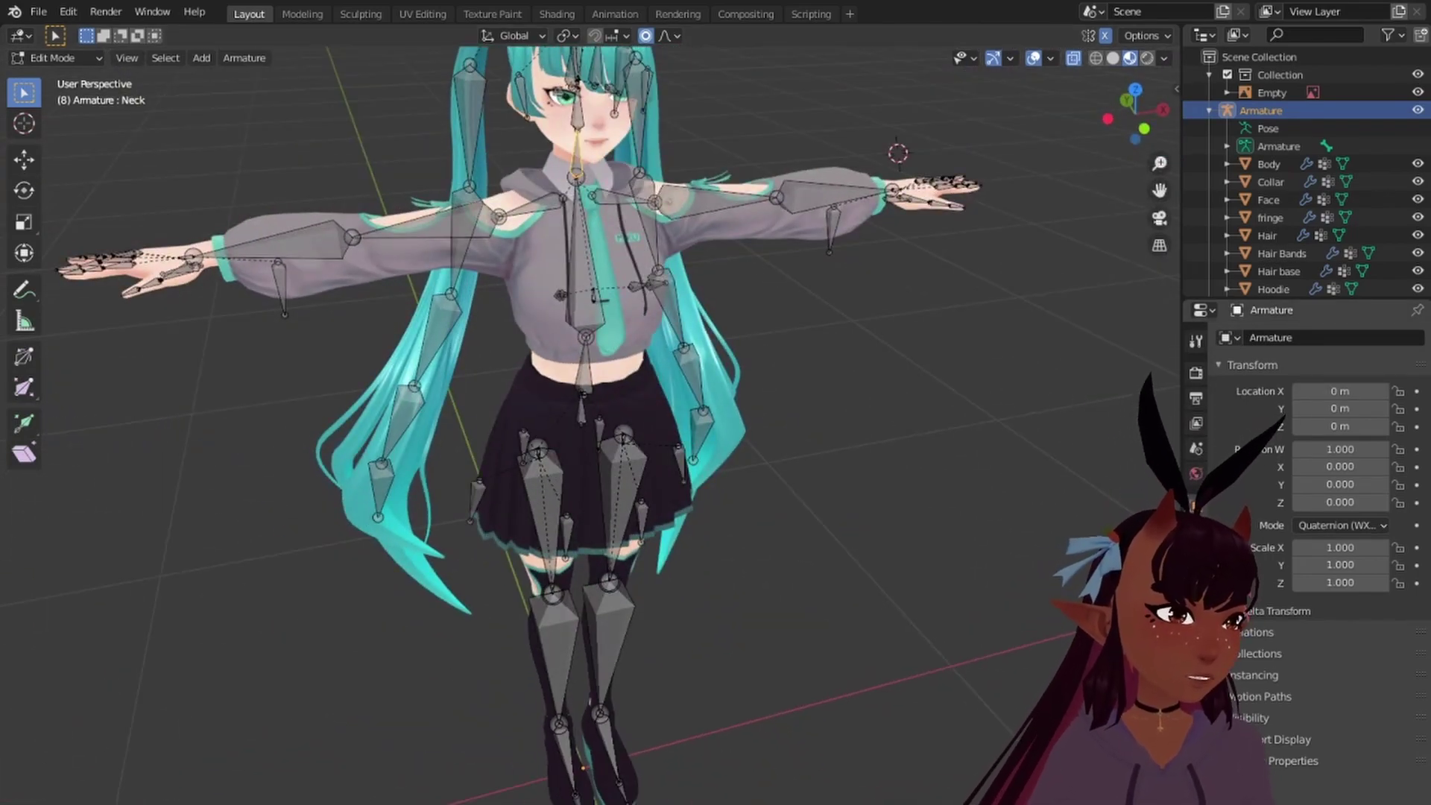
left_click(1195, 605)
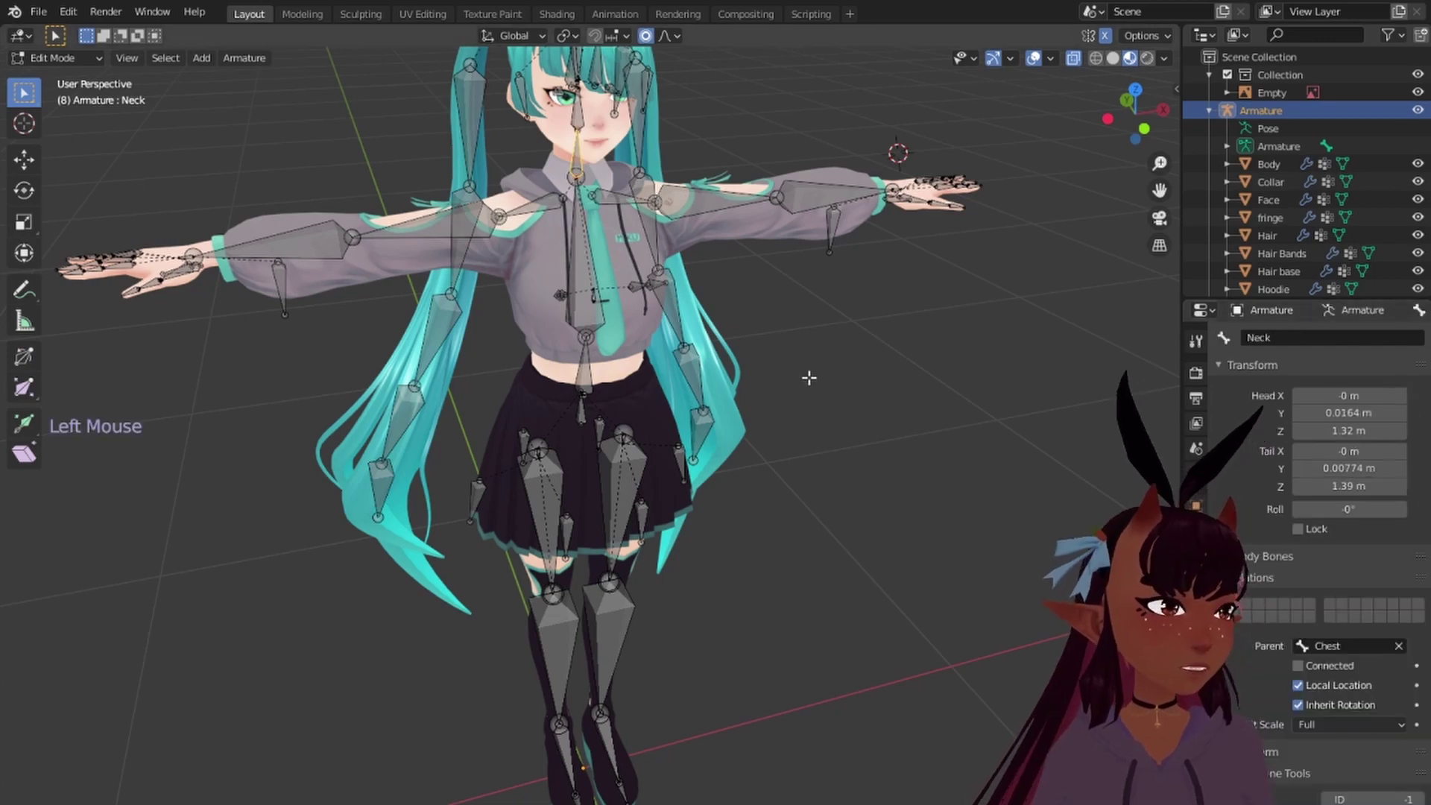
Step: Examine the names of the head, eye, fringe, side hair and left ponytail bones in front view
key("KP_1")
scroll(760, 244, "up", 4)
middle_click_drag(761, 246, 802, 603, "shift")
middle_click_drag(601, 166, 594, 246, "shift")
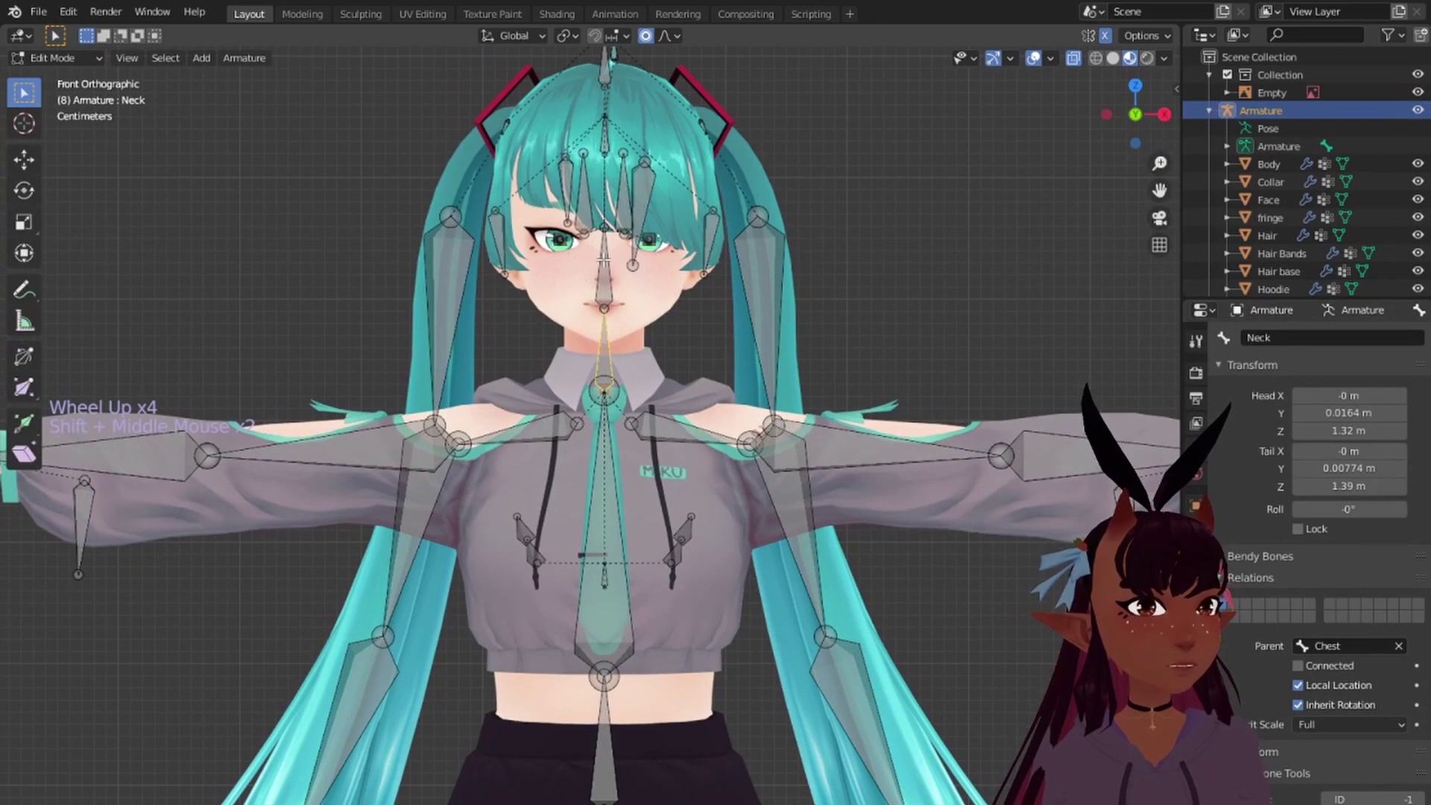
right_click(603, 258)
right_click(573, 200)
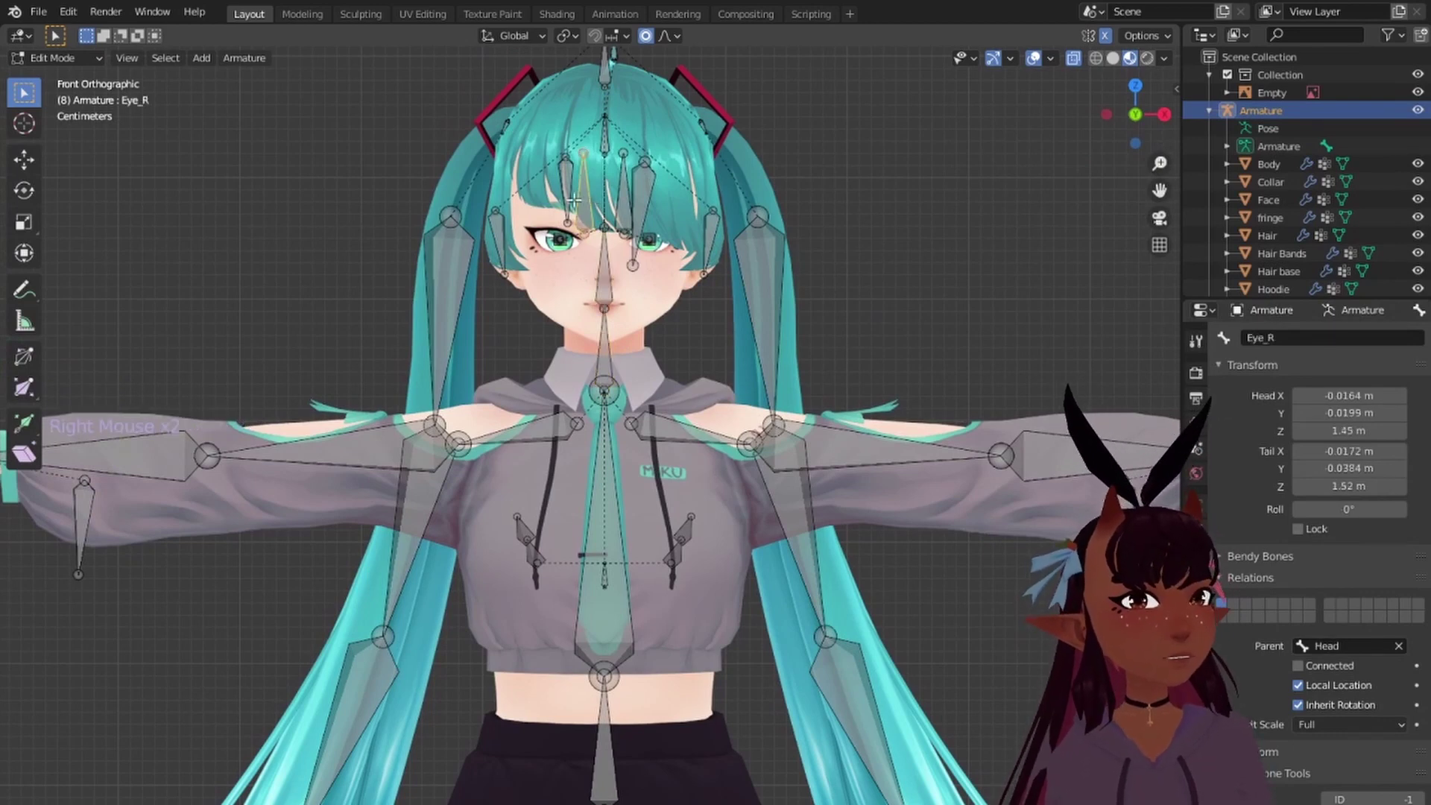
right_click(626, 196)
right_click(651, 201)
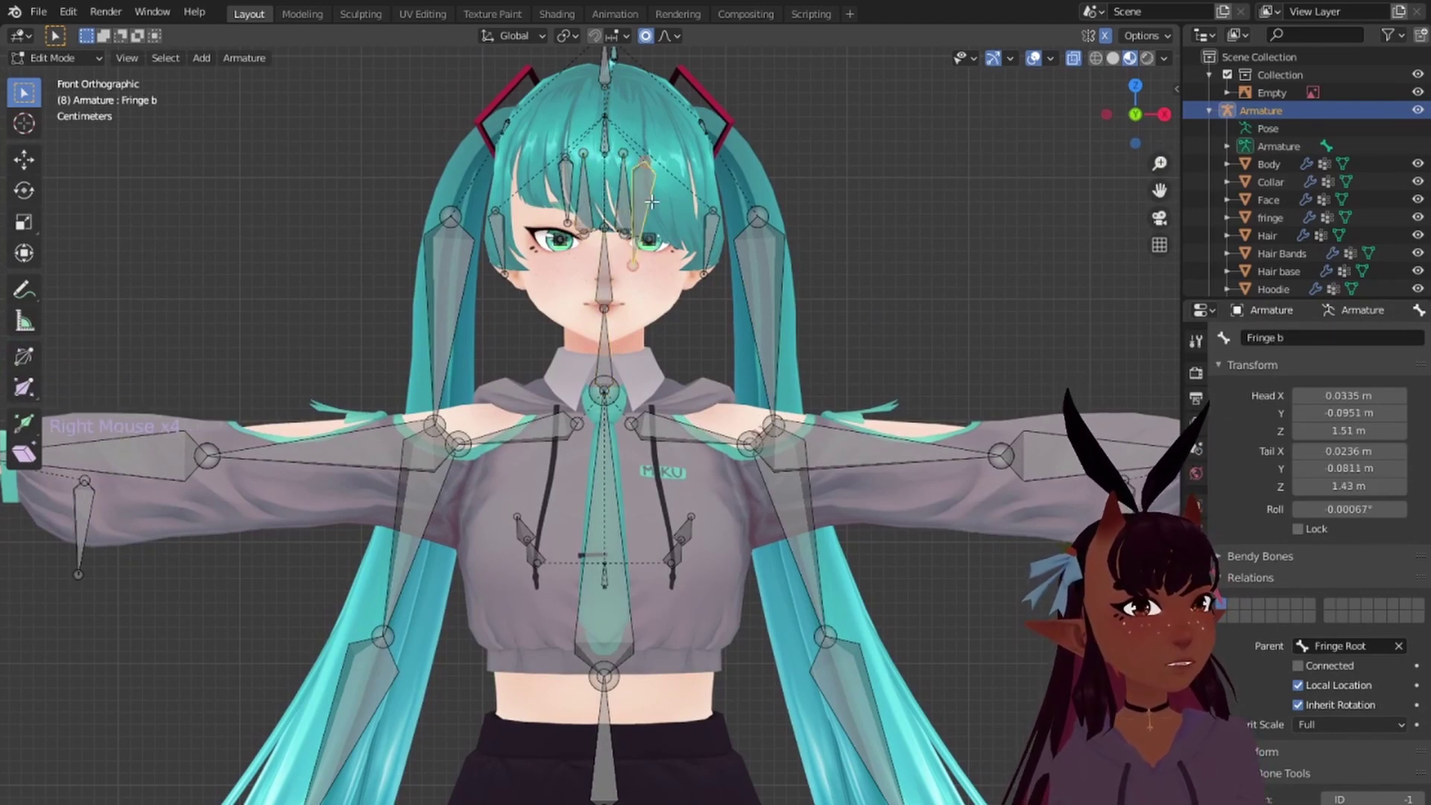
right_click(565, 187)
right_click(709, 237)
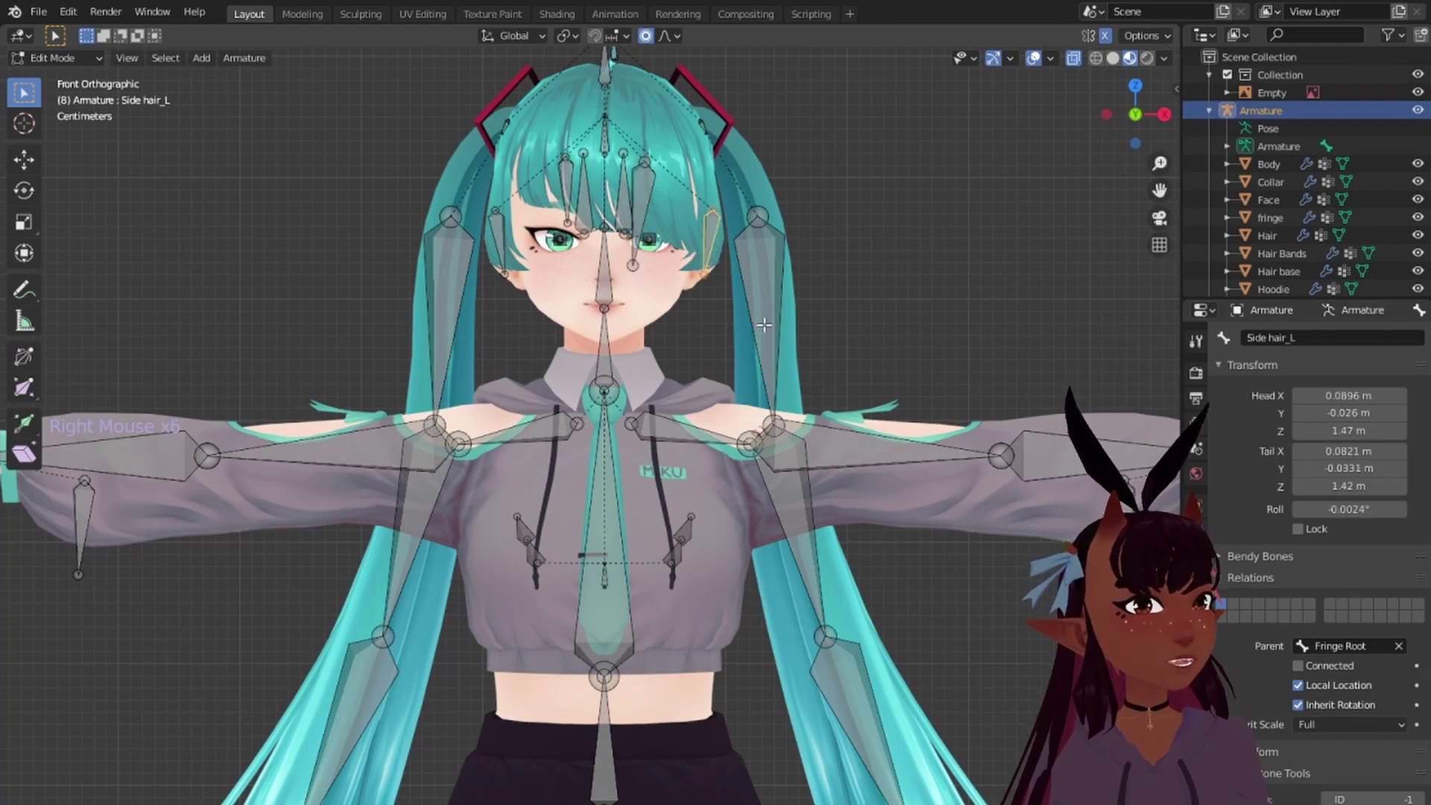
scroll(764, 318, "down", 2)
right_click(723, 322)
scroll(717, 316, "down", 2)
scroll(686, 387, "up", 4)
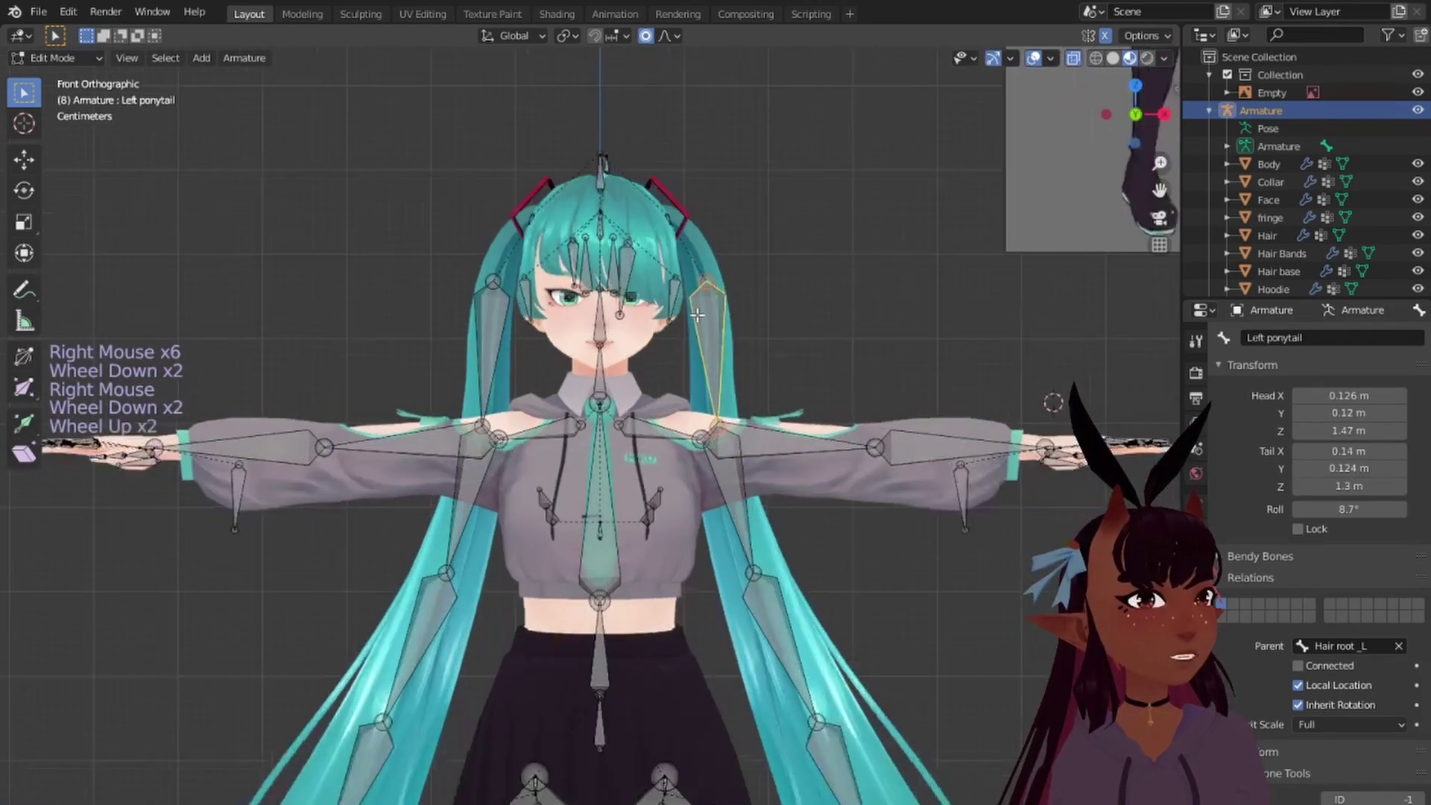
Step: Check the names of the left shoulder, arm and elbow bones, the left ponytail's lower bones and the chest bone
right_click(675, 424)
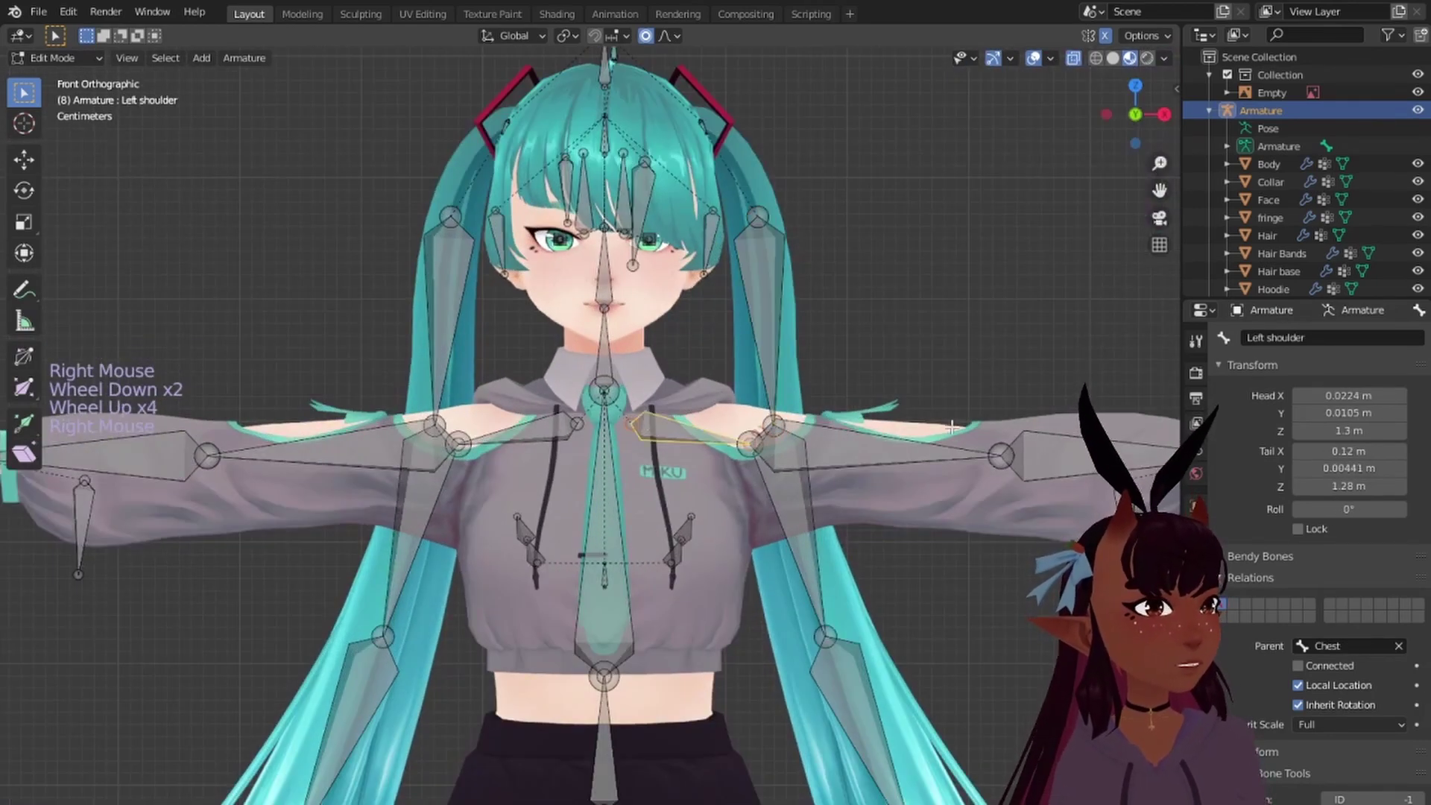
right_click(878, 457)
scroll(846, 420, "down", 1)
middle_click_drag(897, 472, 686, 309, "shift")
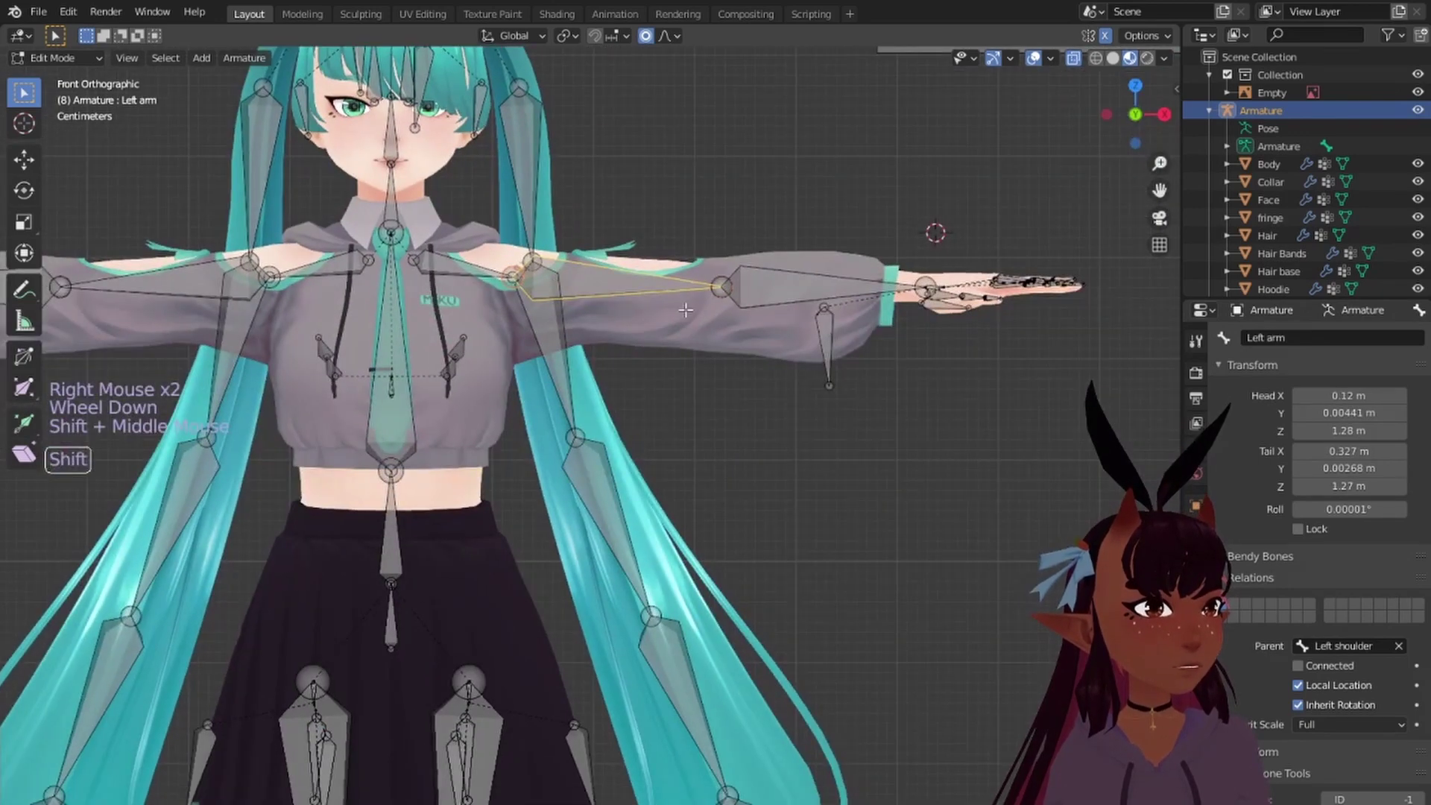
right_click(790, 285)
scroll(894, 335, "up", 3)
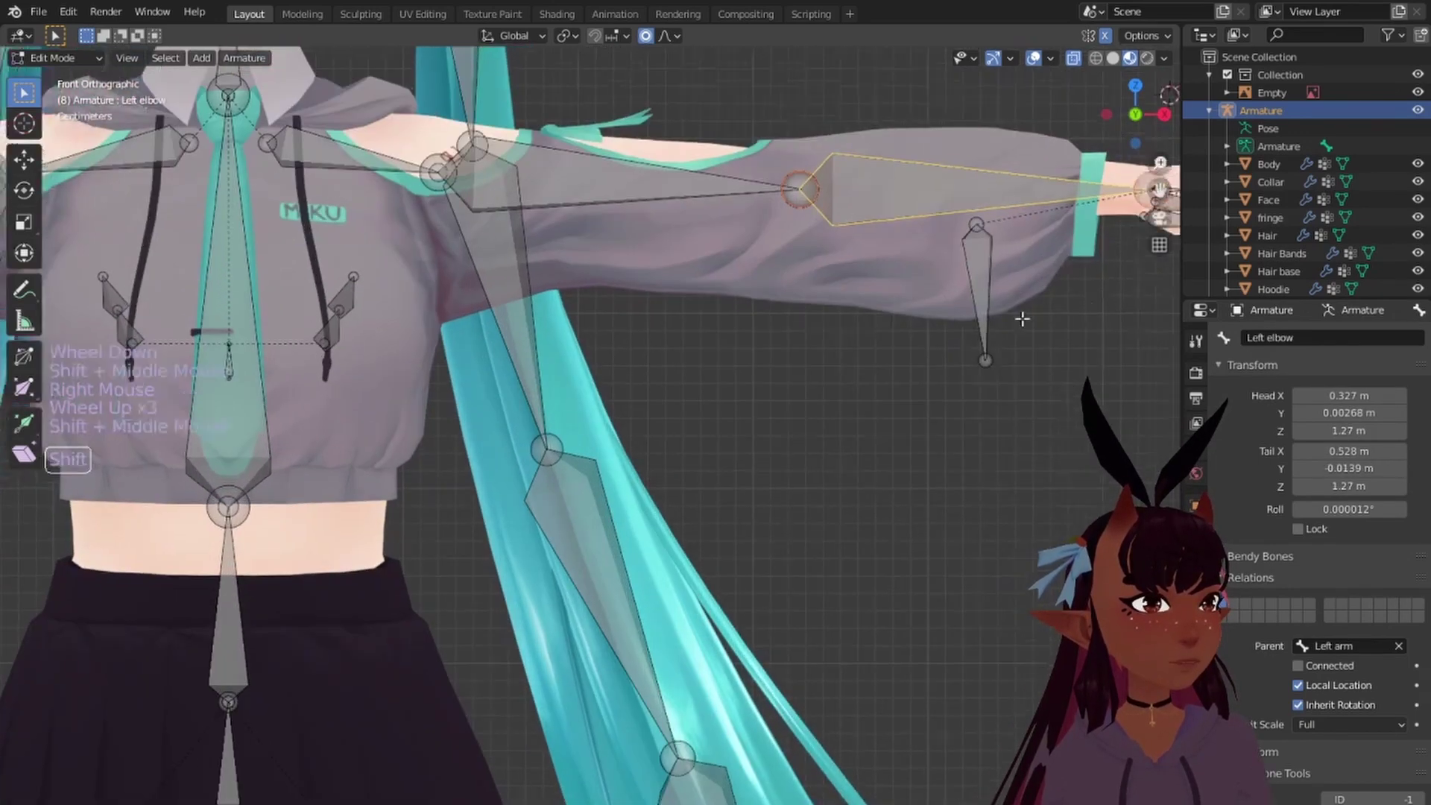
middle_click_drag(1022, 316, 736, 244, "shift")
scroll(594, 380, "up", 5)
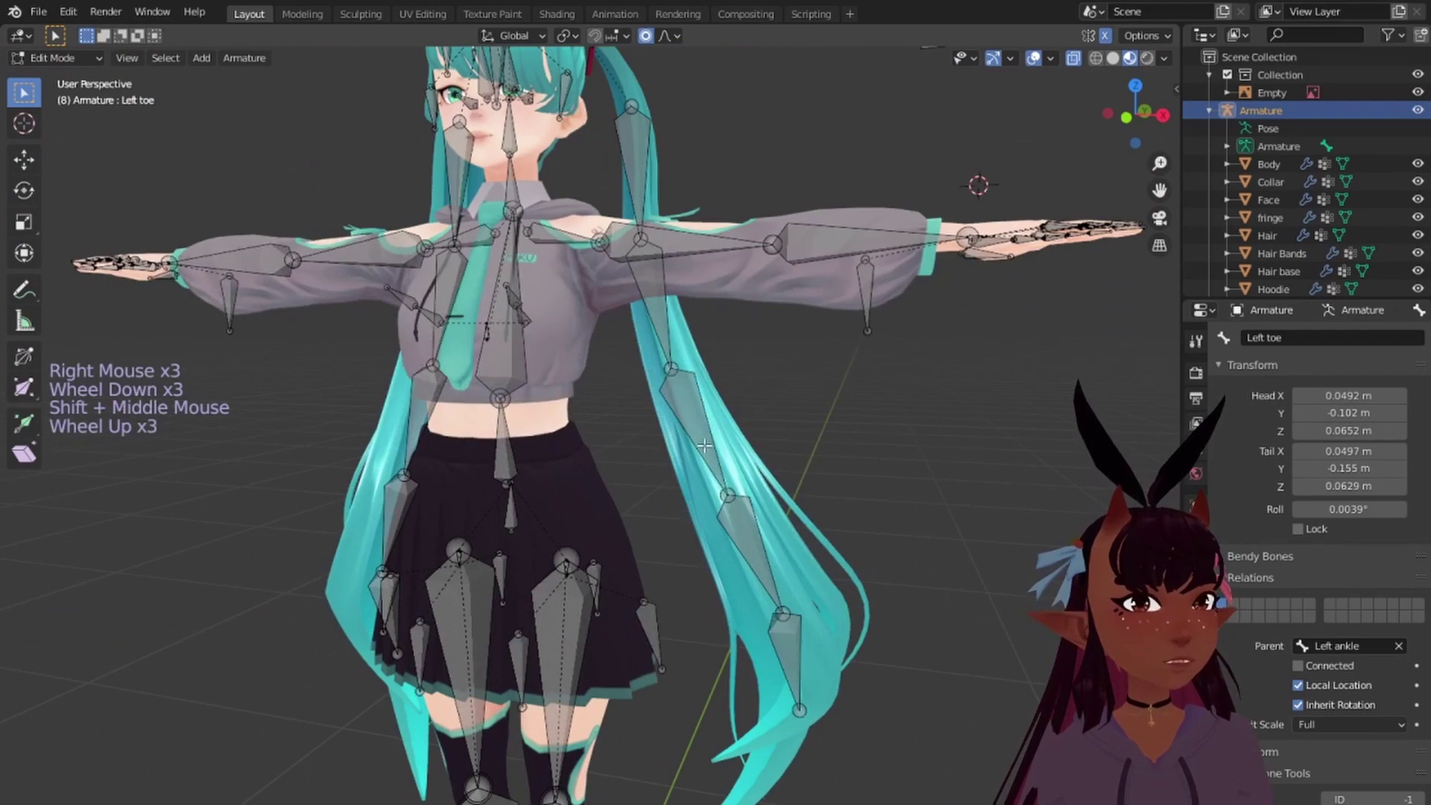
right_click(704, 445)
scroll(705, 445, "down", 1)
scroll(516, 439, "up", 1)
right_click(502, 367)
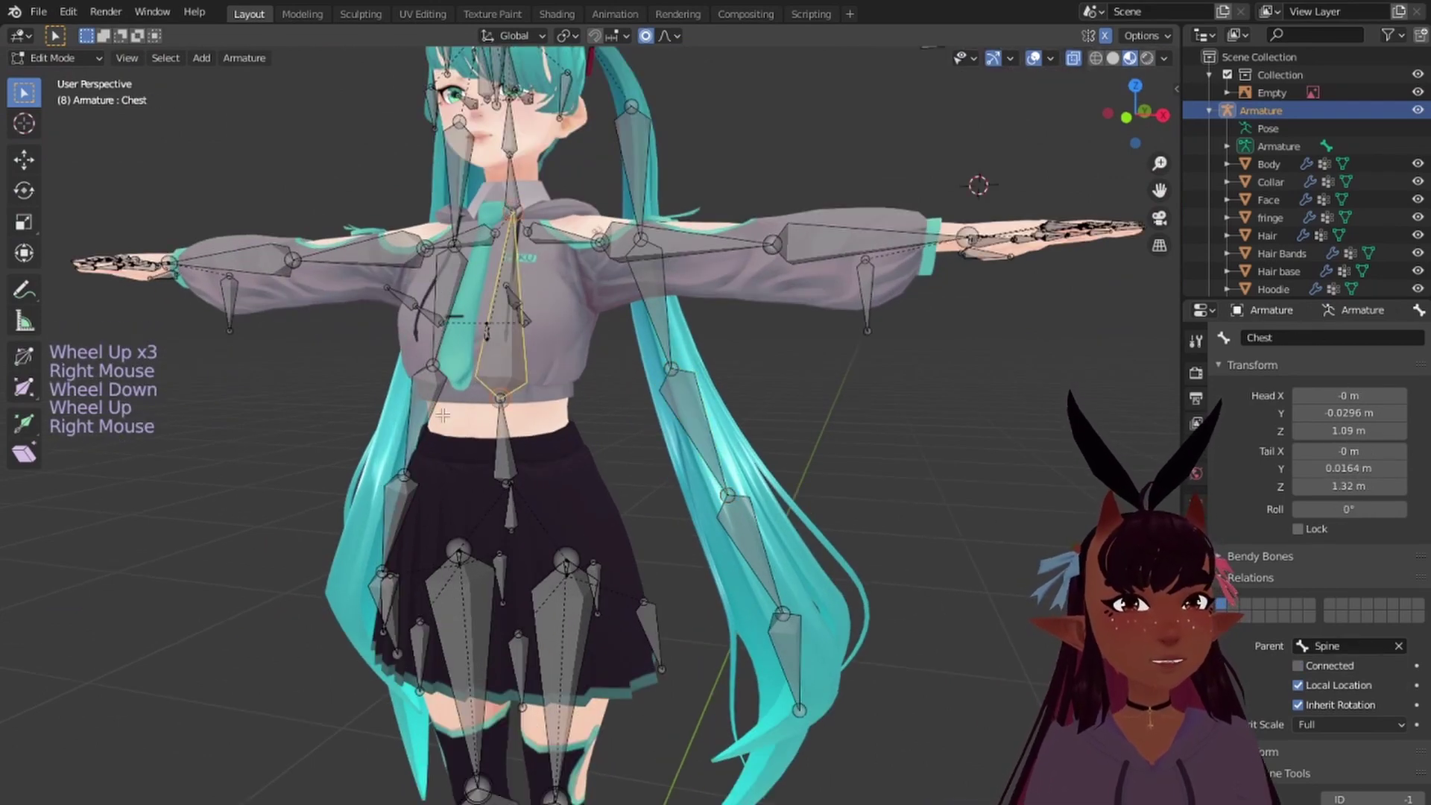
Step: Inspect the names of the character's right thumb, elbow and lower sleeve bones up close
scroll(424, 404, "down", 1)
middle_click_drag(425, 418, 507, 467)
scroll(272, 374, "up", 1)
scroll(272, 374, "up", 2)
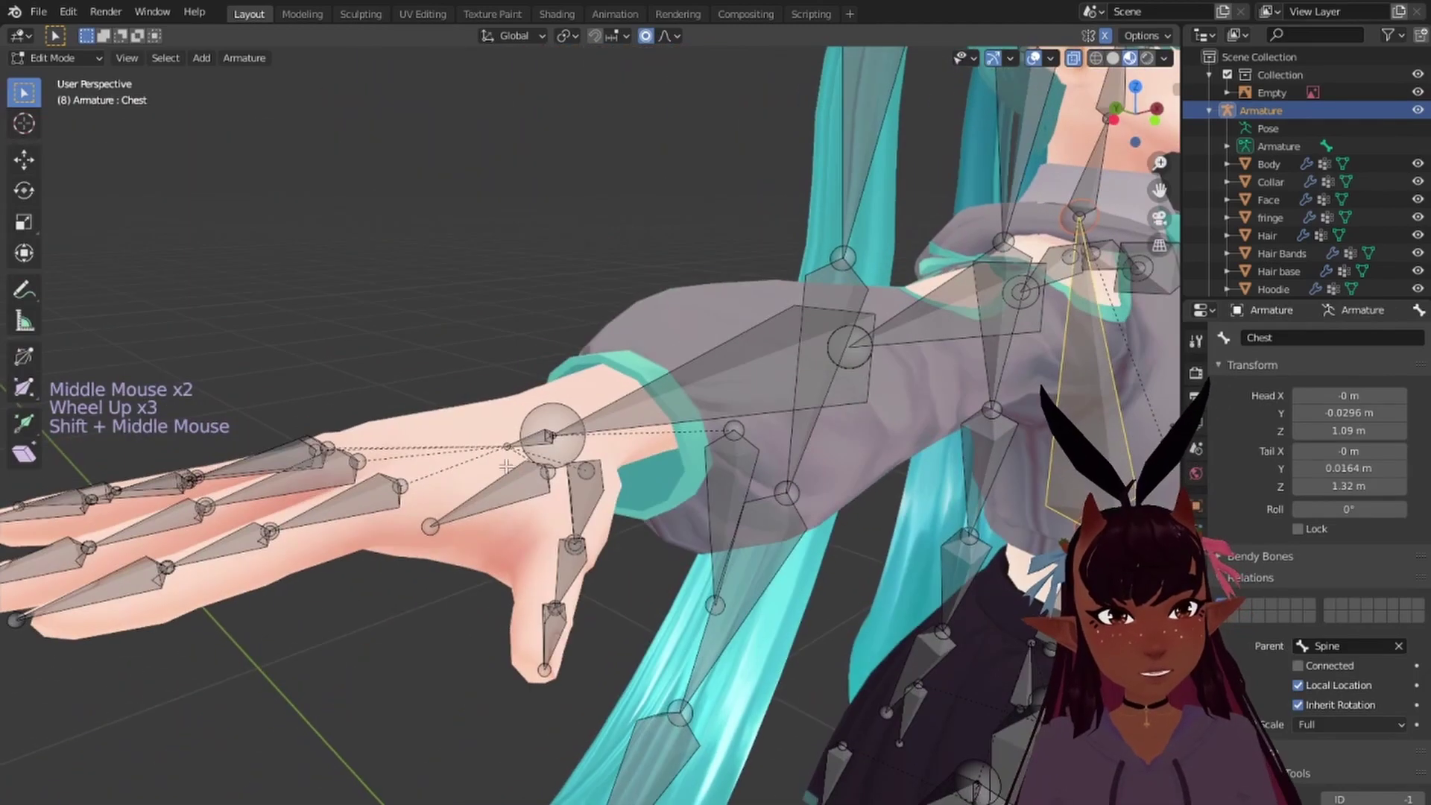
right_click(565, 514)
right_click(557, 634)
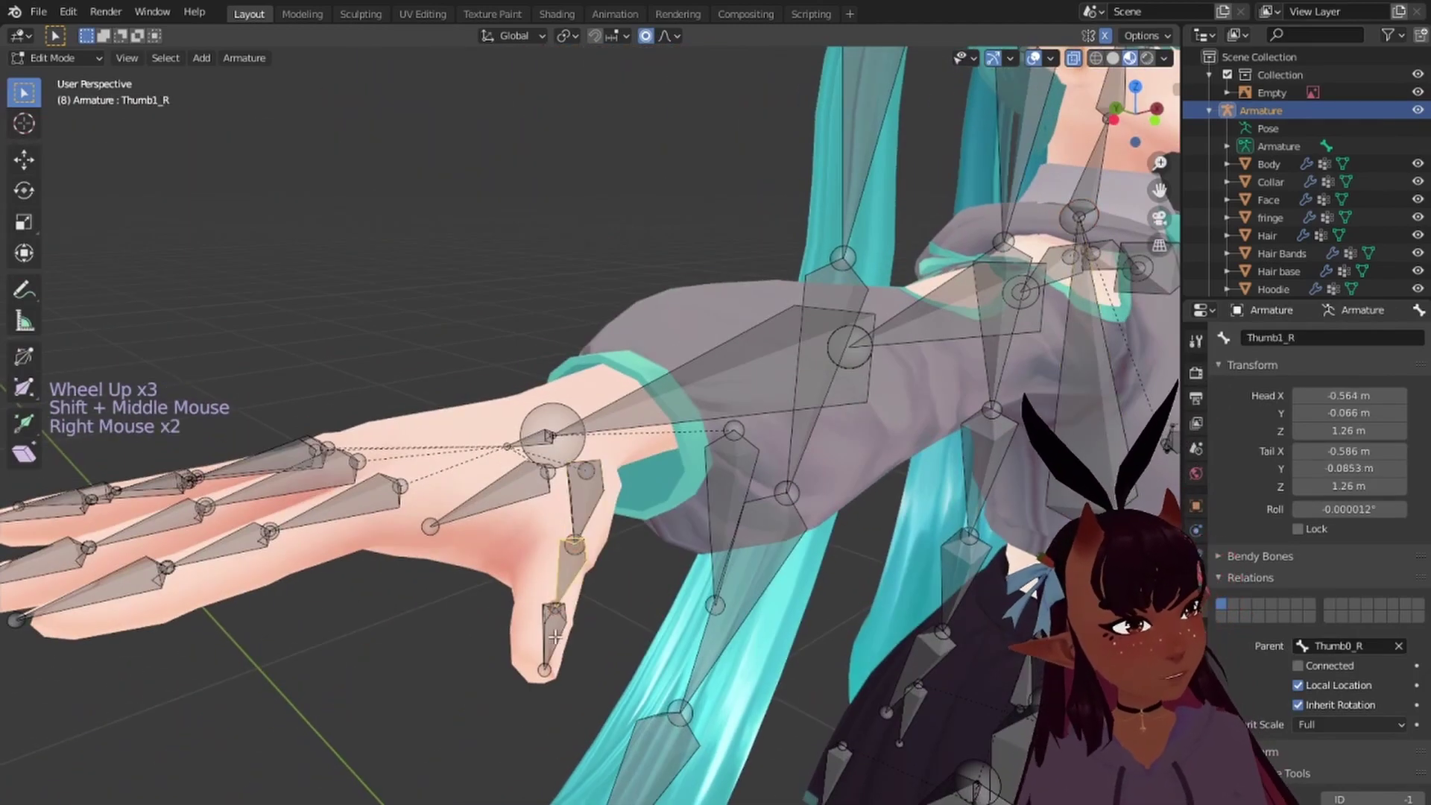
right_click(555, 622)
right_click(708, 408)
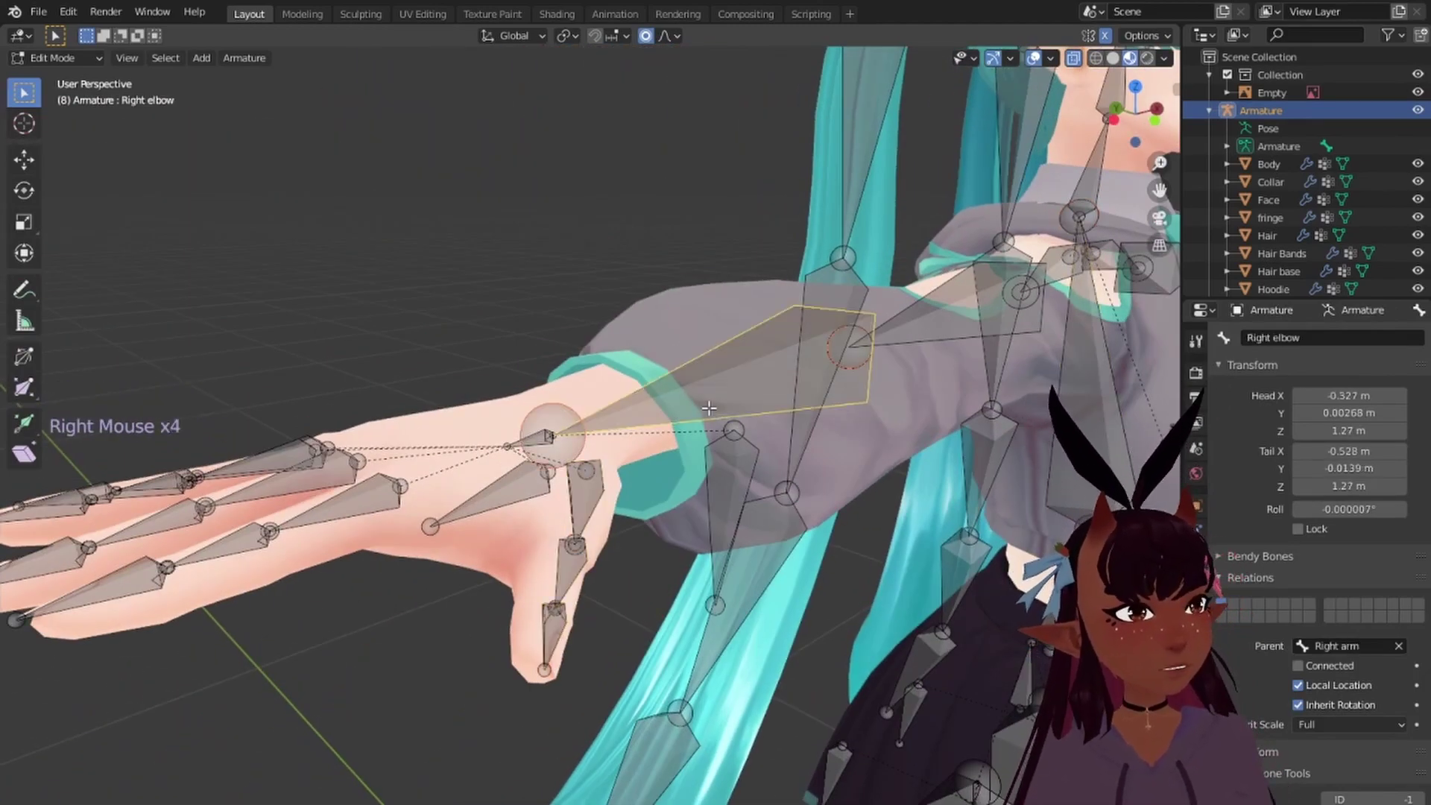
right_click(733, 488)
scroll(784, 488, "down", 5)
scroll(737, 488, "up", 3)
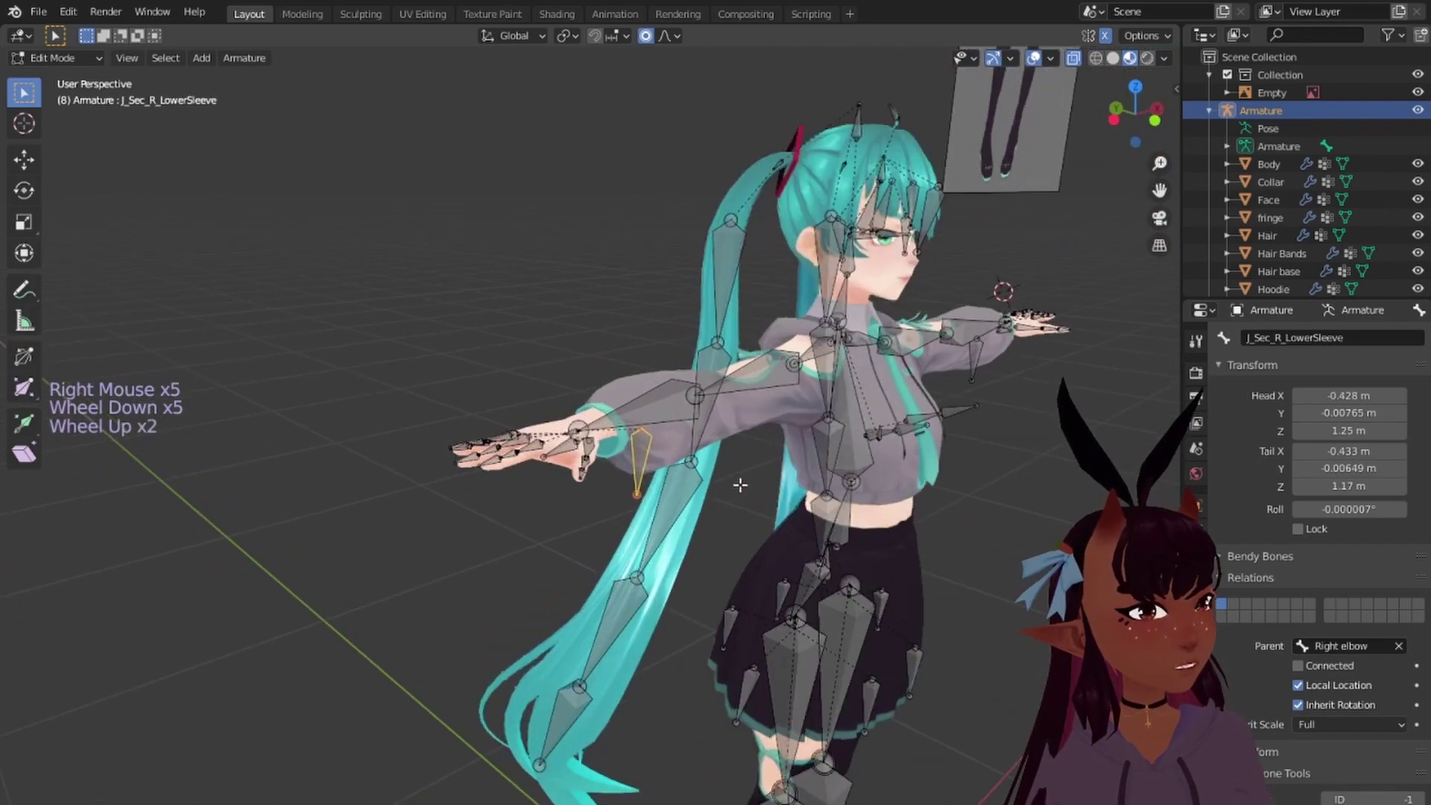
Step: Rename the character's left sleeve bone as Left LowerSleeve
middle_click_drag(824, 516, 744, 486)
right_click(419, 405)
middle_click_drag(1110, 431, 714, 460, "shift")
right_click(816, 402)
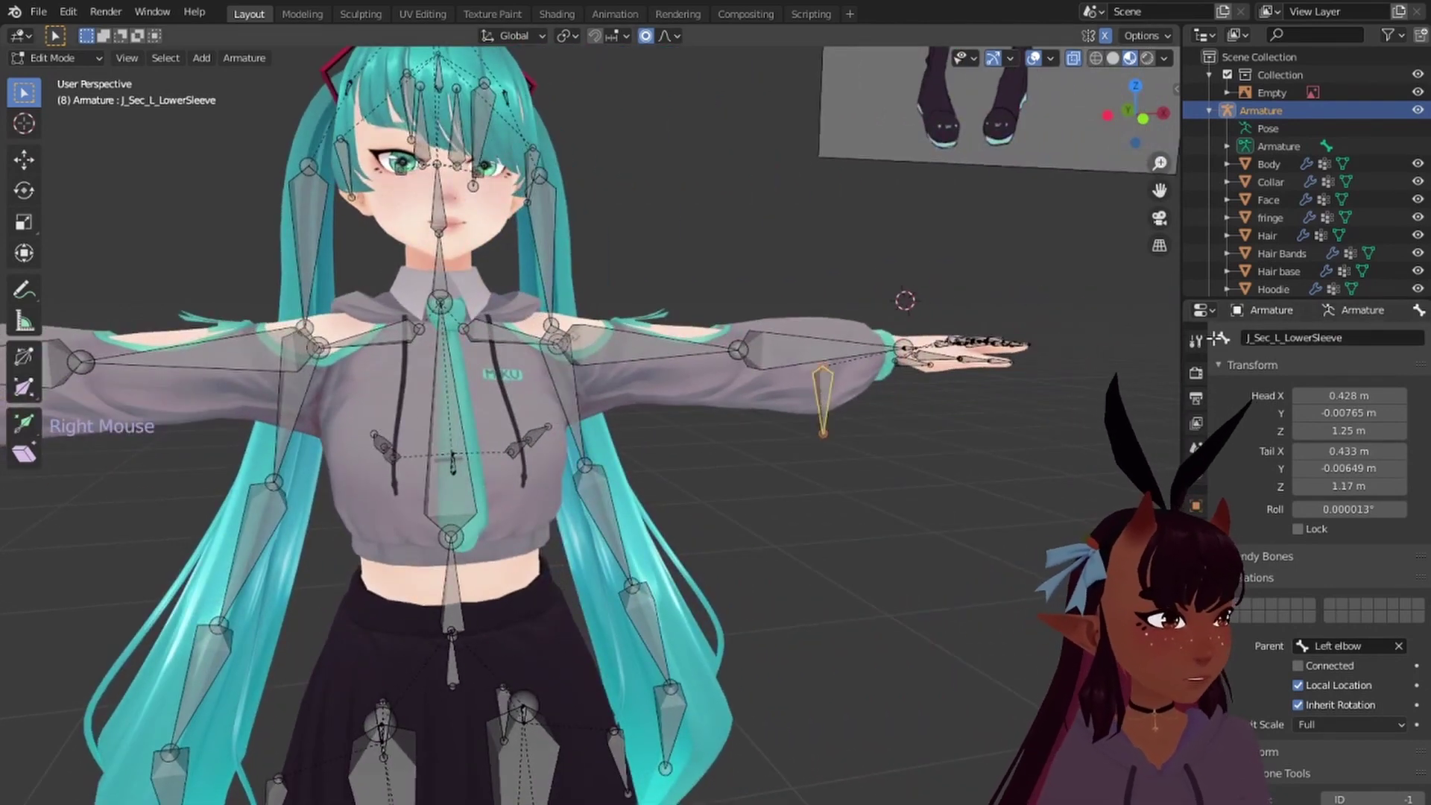
left_click(1271, 340)
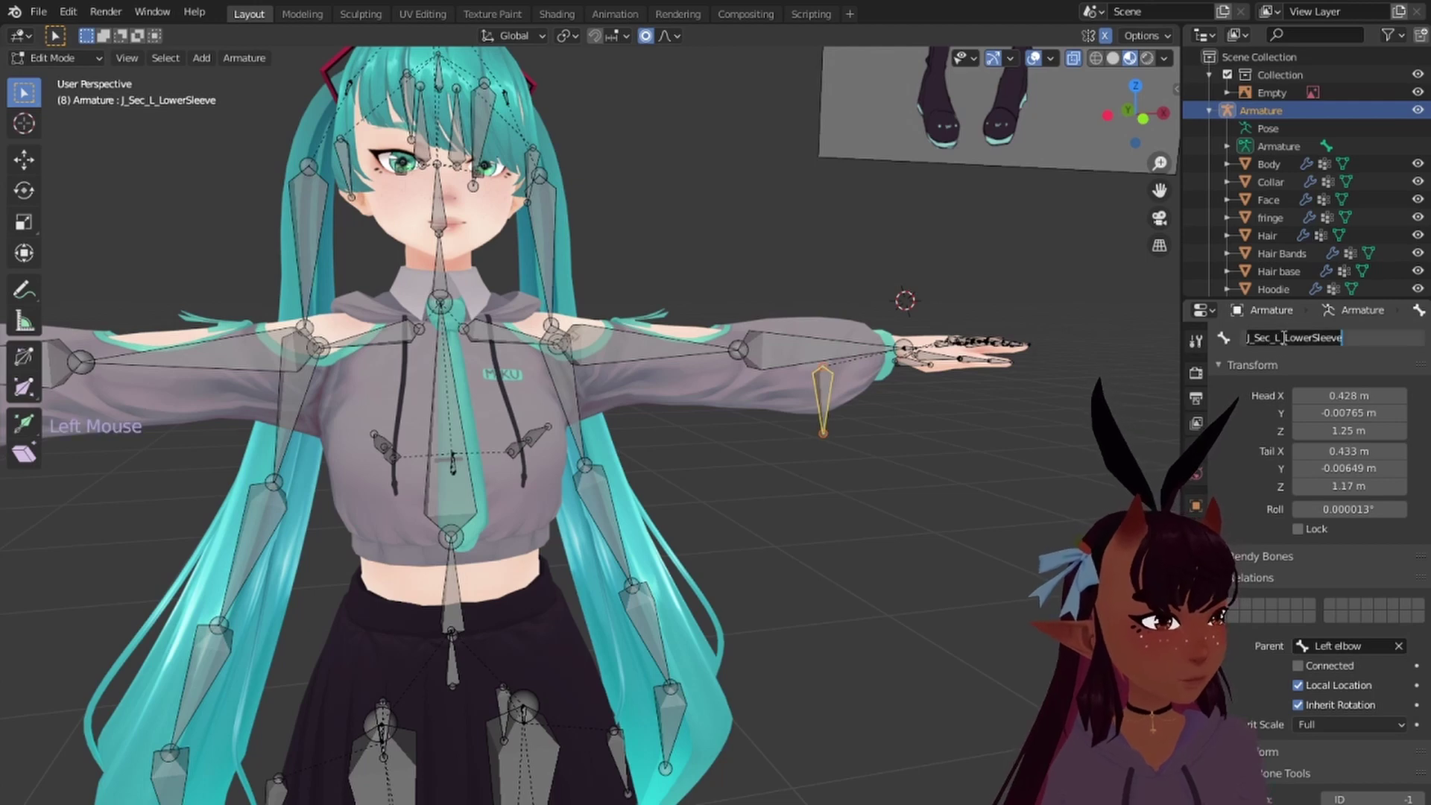
left_click_drag(1282, 338, 1124, 333)
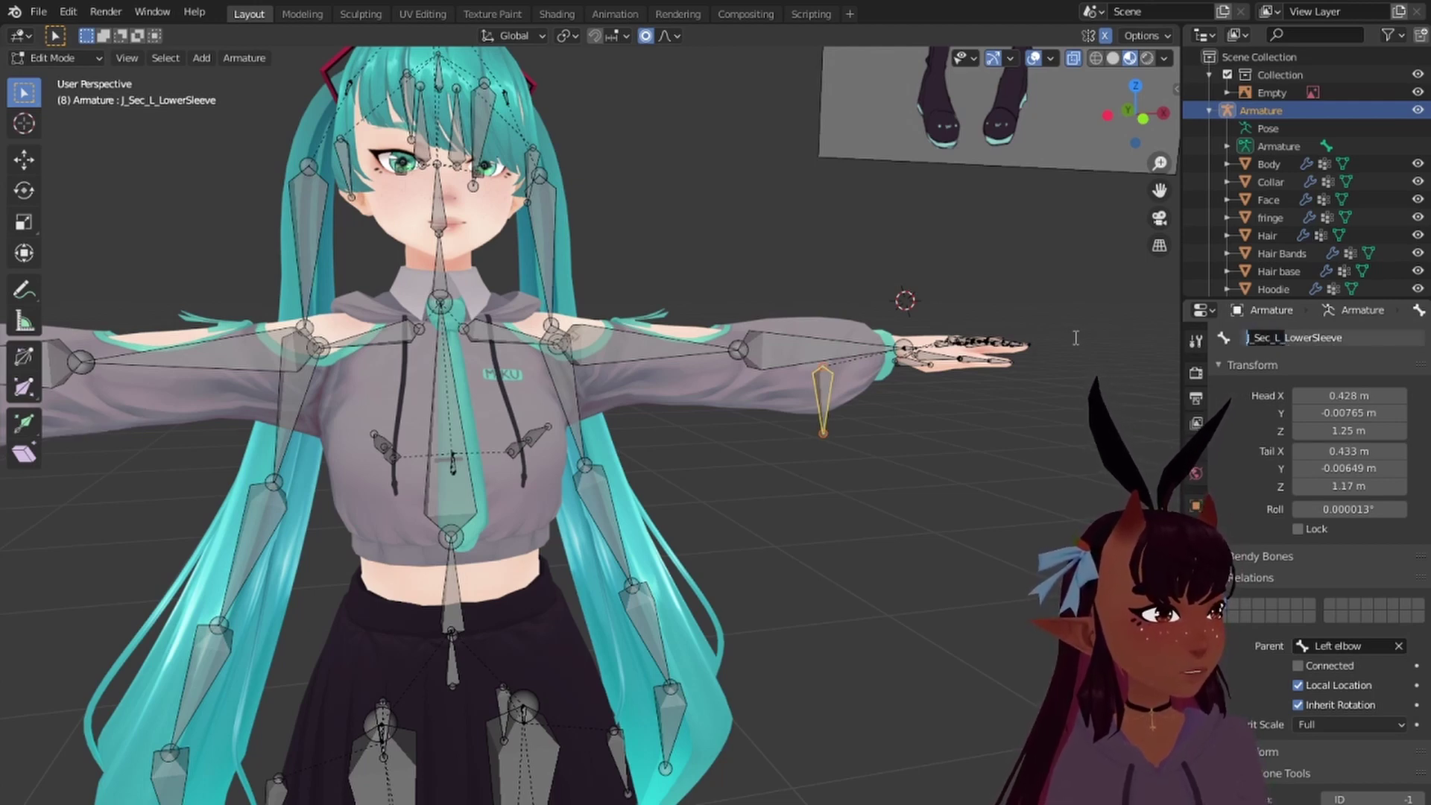
type("Left")
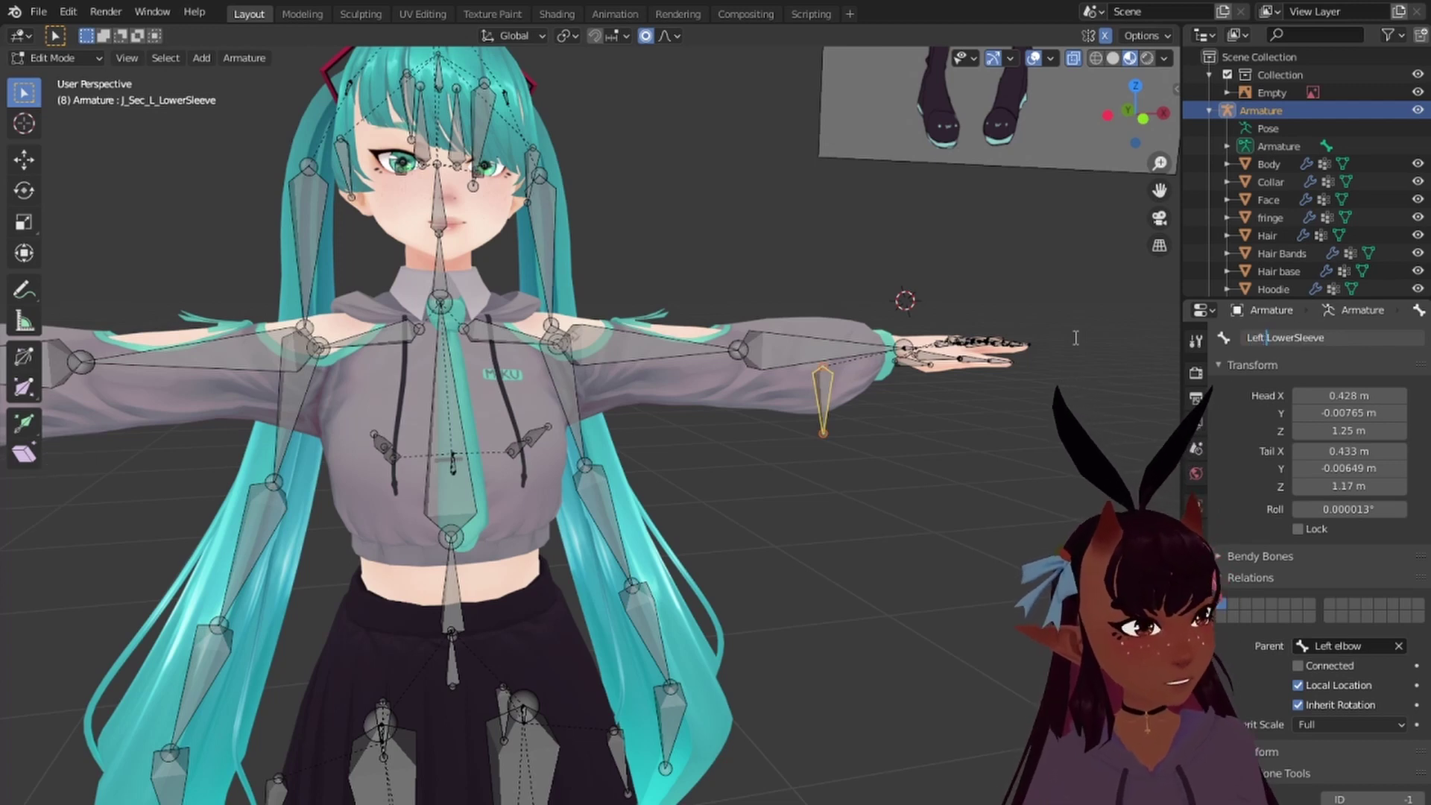
key("Return")
Step: Rename the character's right sleeve bone by replacing its J_Sec_R_ prefix with Right, and recheck both sleeve bones
scroll(240, 438, "down", 1)
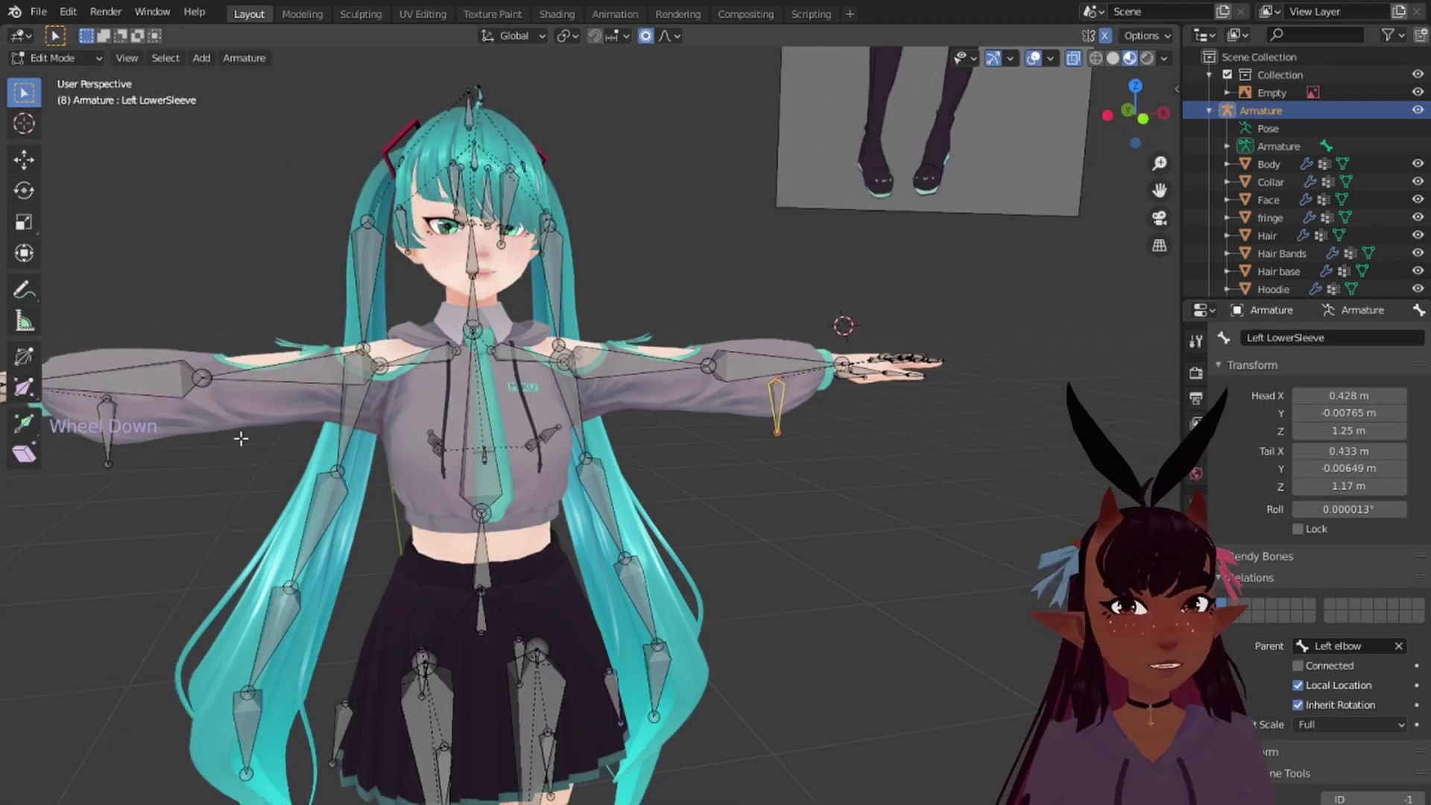
right_click(102, 414)
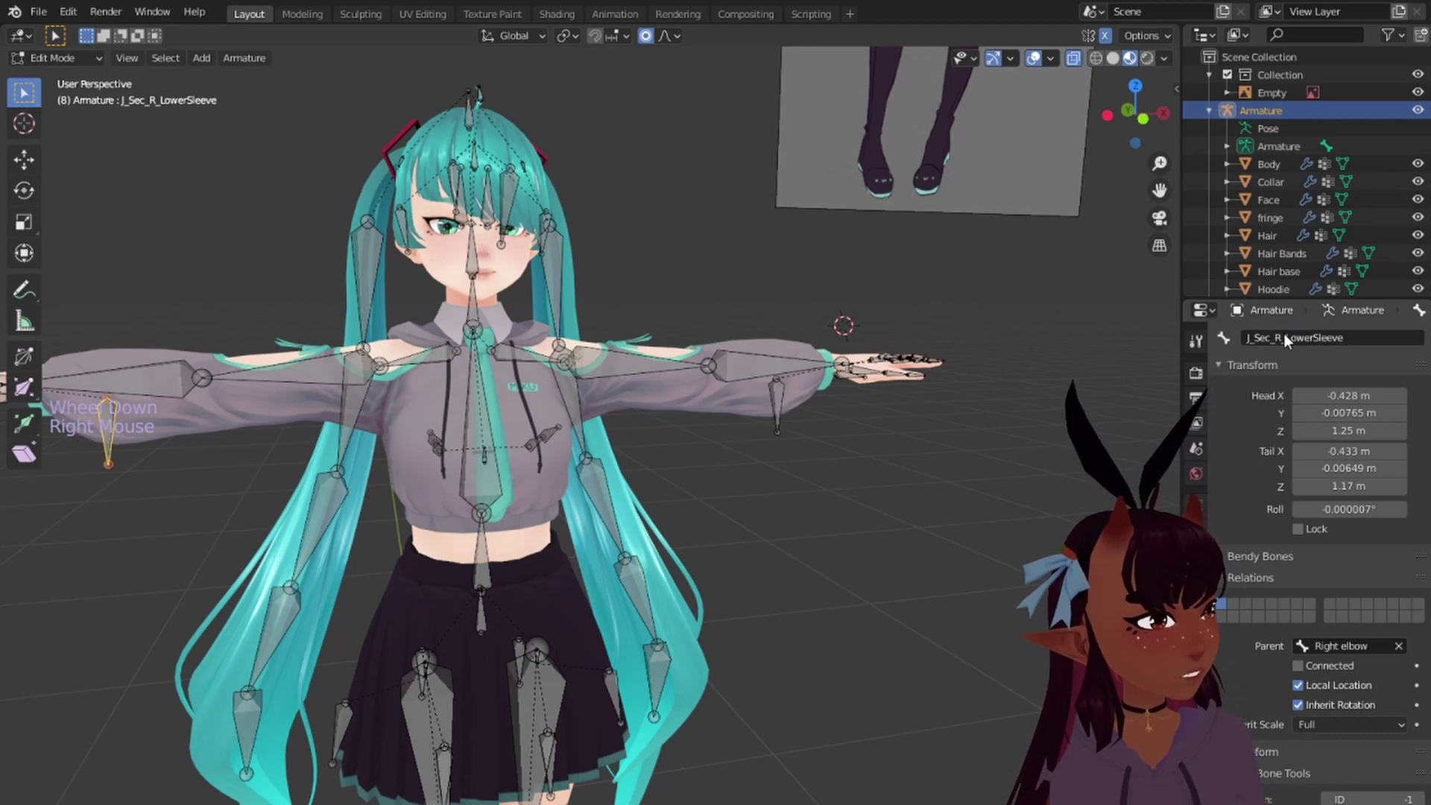
left_click_drag(1283, 339, 1164, 333)
key("BackSpace")
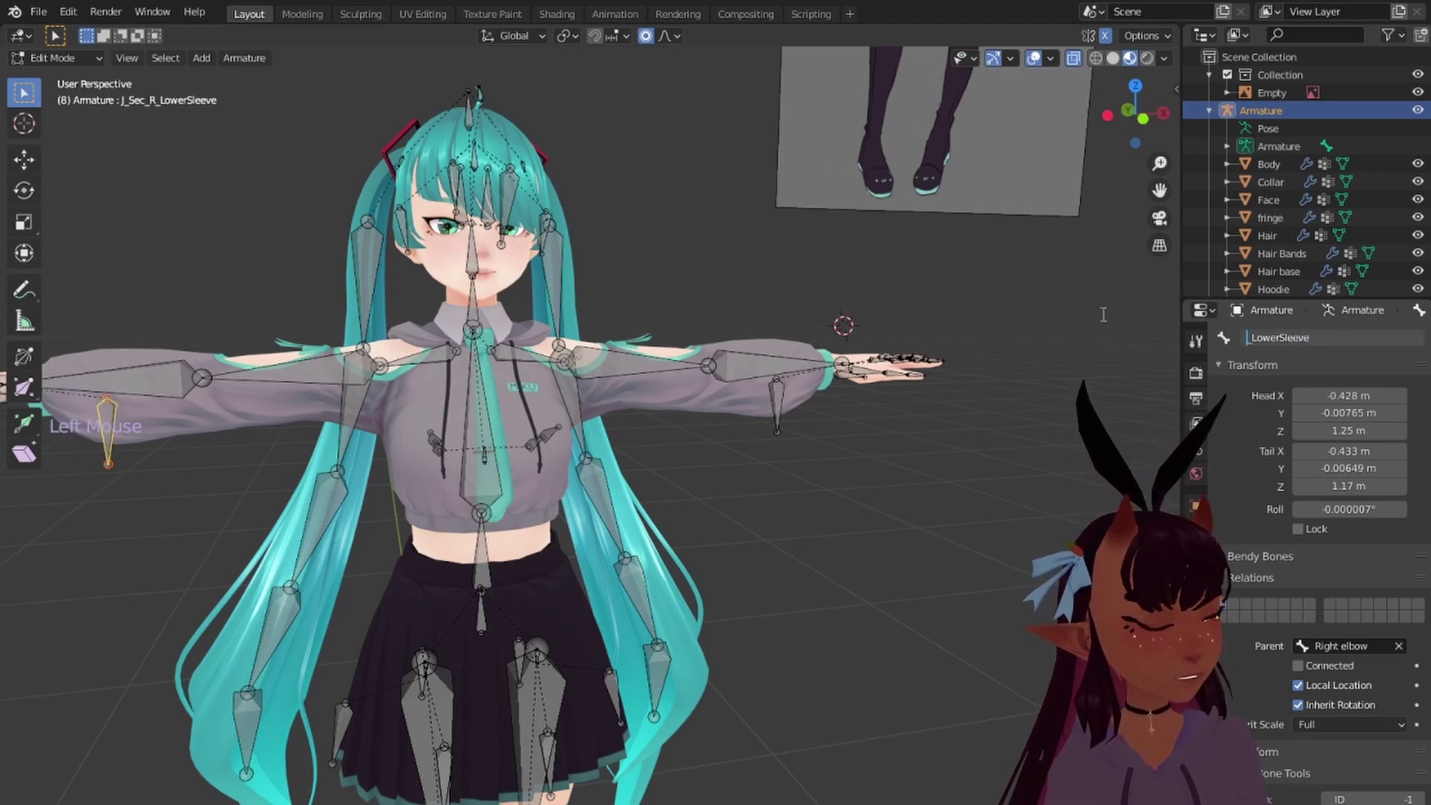
type("Right")
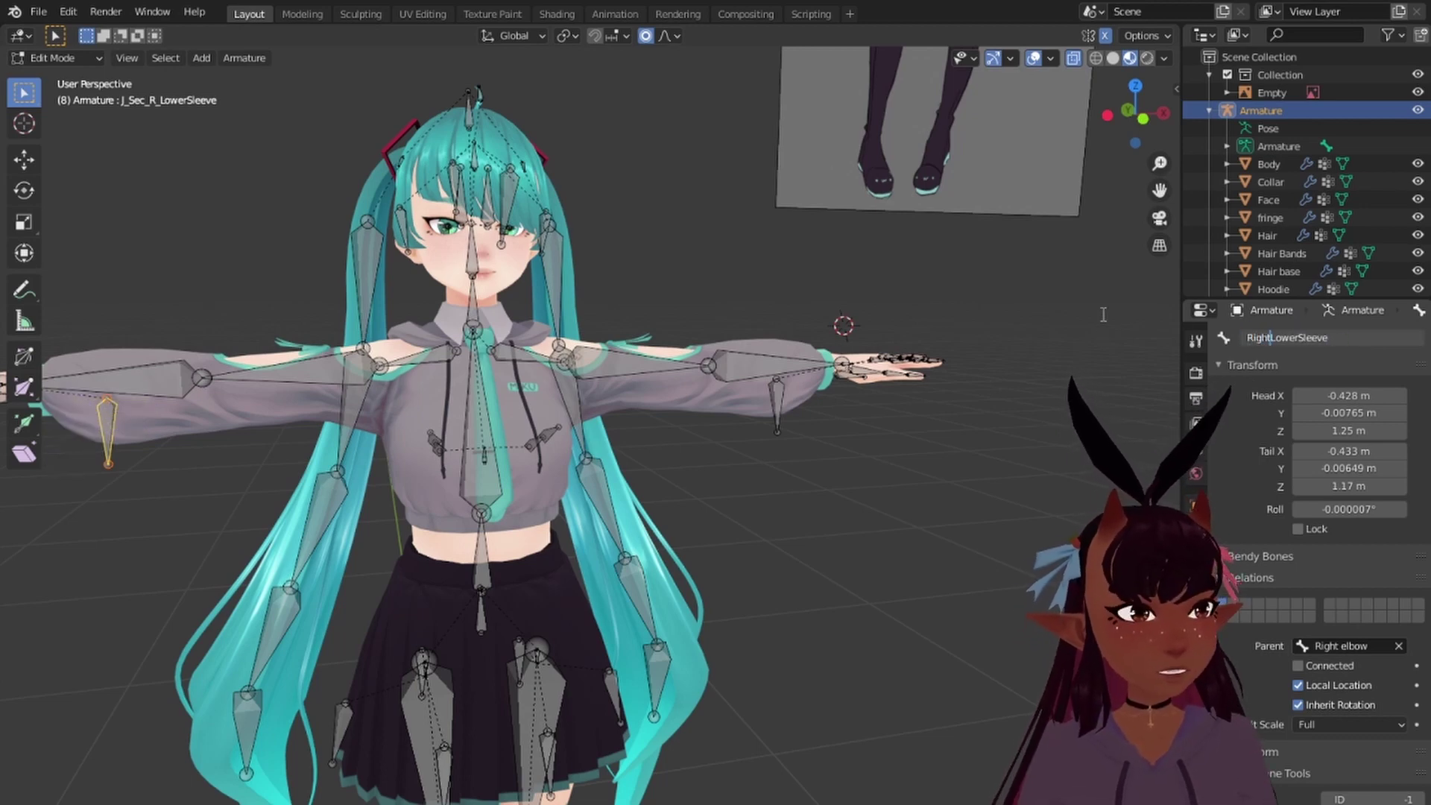
key("Return")
right_click(776, 406)
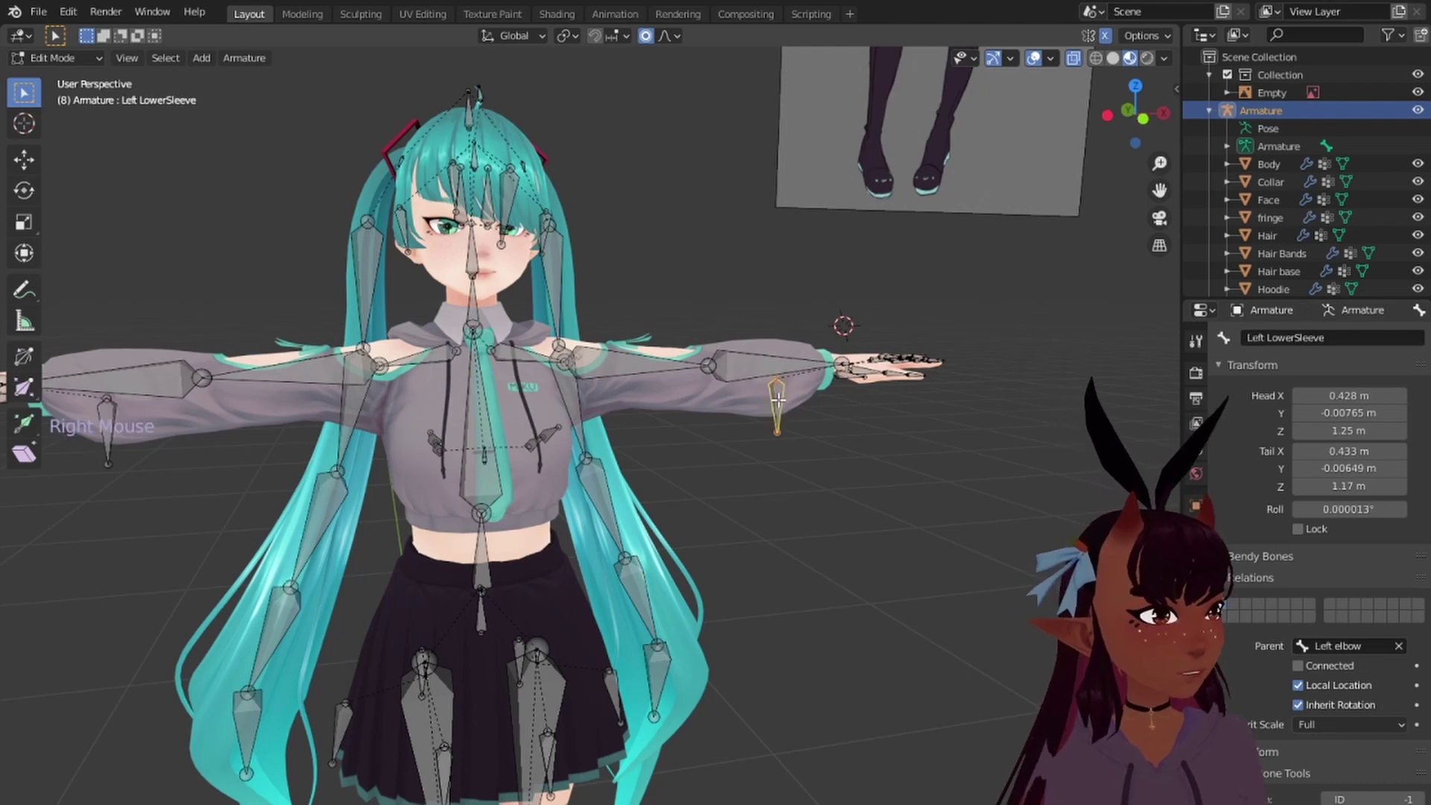
right_click(106, 414)
Step: Examine the names of the left and right front skirt bones
scroll(636, 485, "down", 3)
middle_click_drag(636, 485, 607, 464)
scroll(527, 544, "up", 2)
middle_click_drag(527, 543, 575, 298, "shift")
right_click(565, 251)
scroll(650, 514, "up", 3)
middle_click_drag(650, 514, 731, 596)
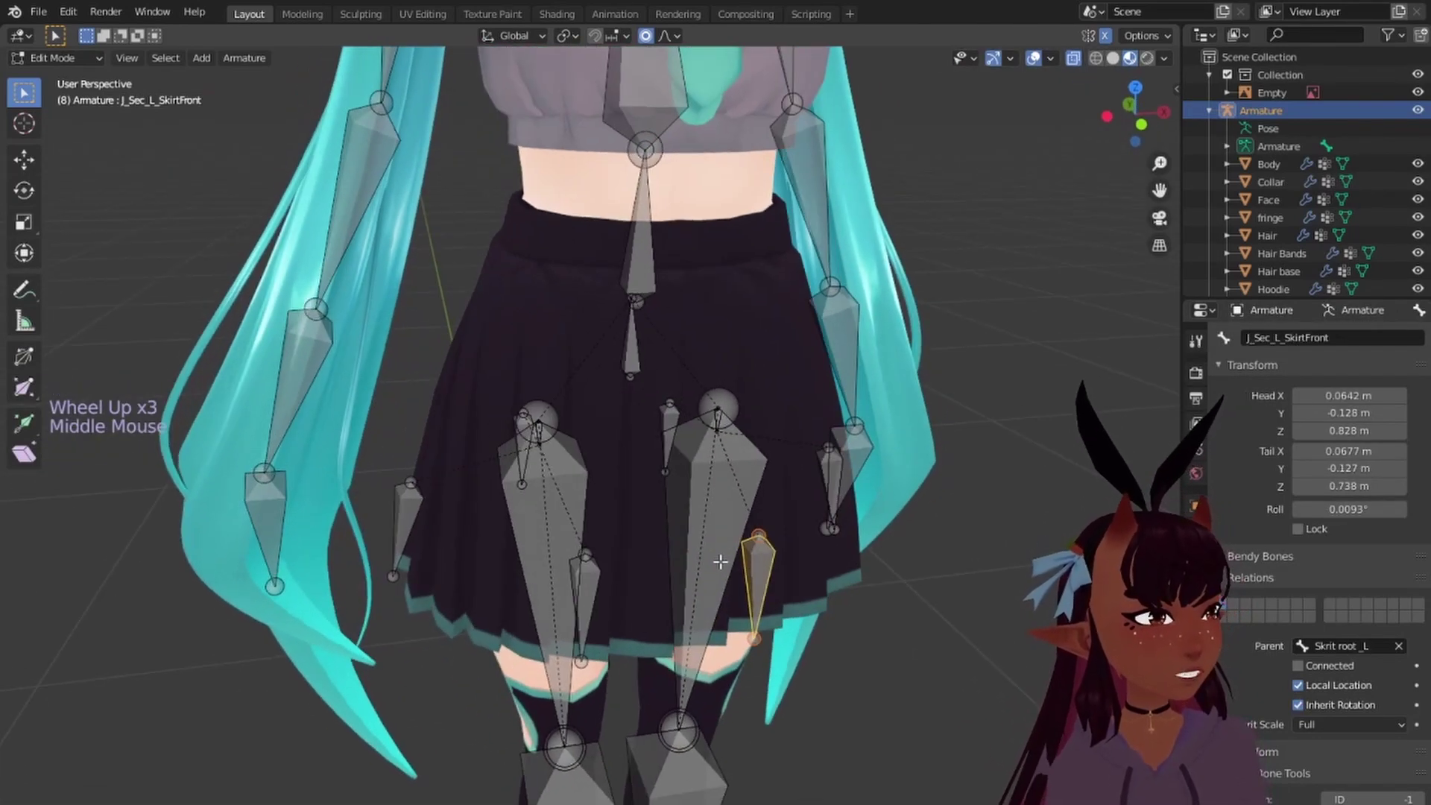
middle_click_drag(731, 596, 760, 479)
right_click(764, 463)
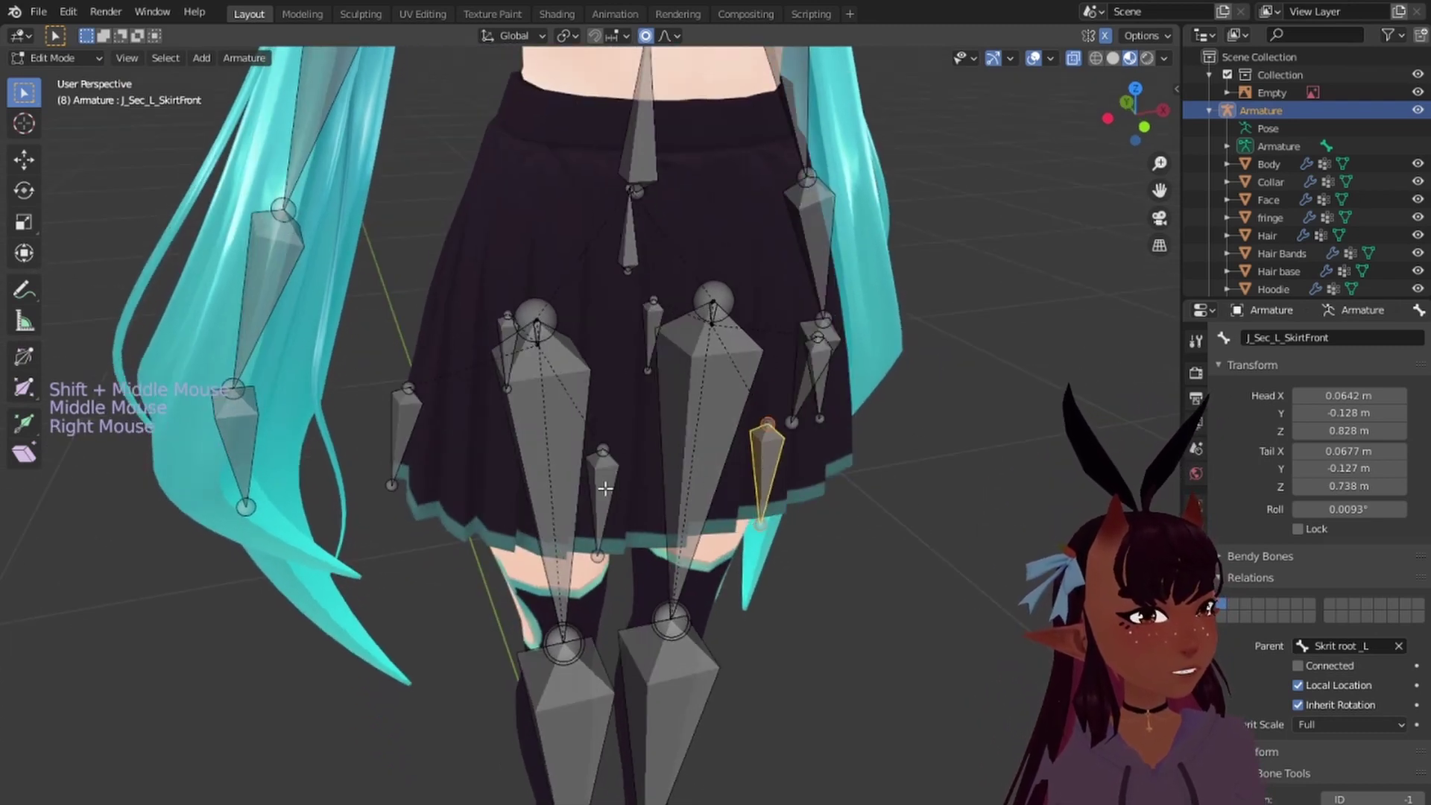
right_click(605, 488)
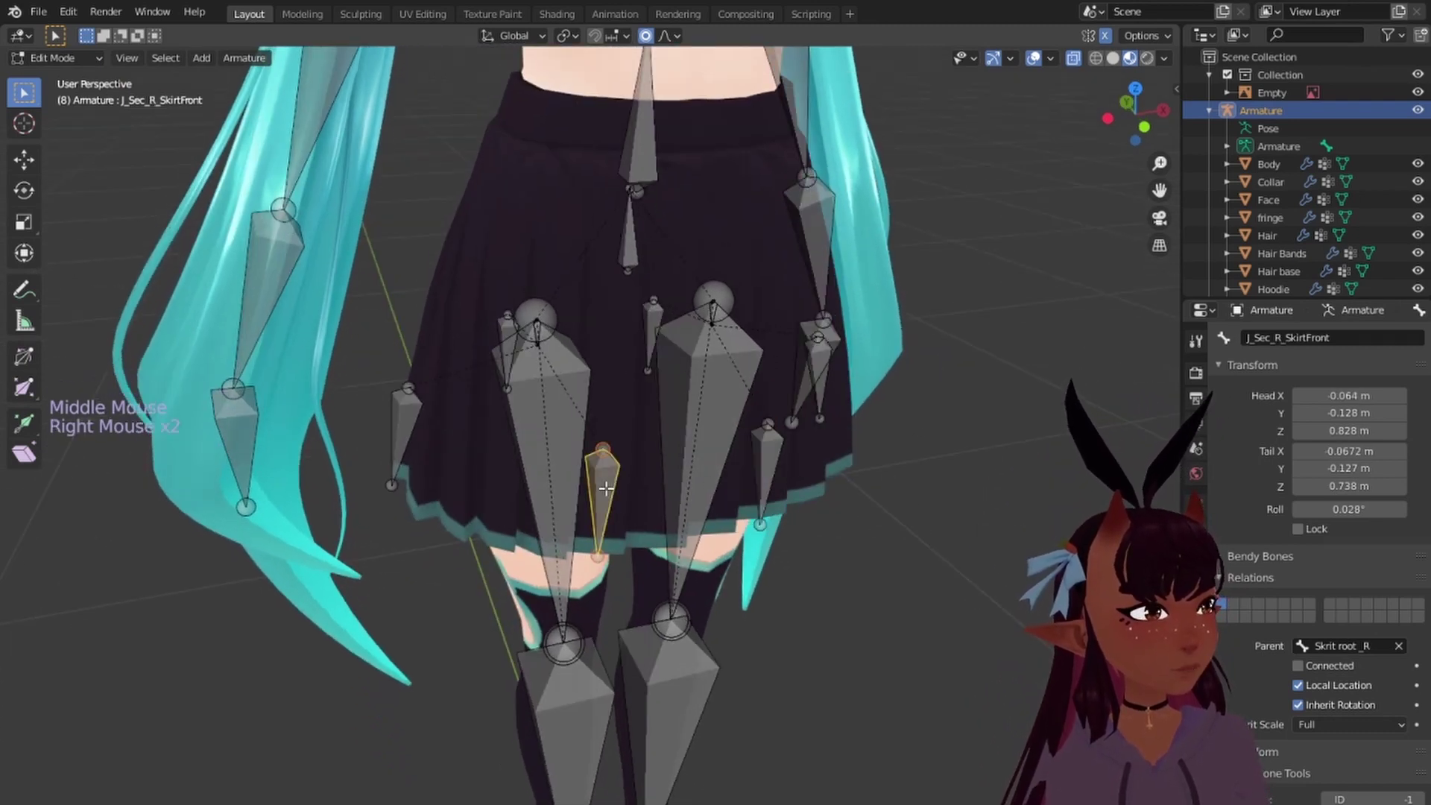
Step: Rename the character's left front skirt bone as Left SkirtFront
right_click(765, 453)
left_click(1283, 337)
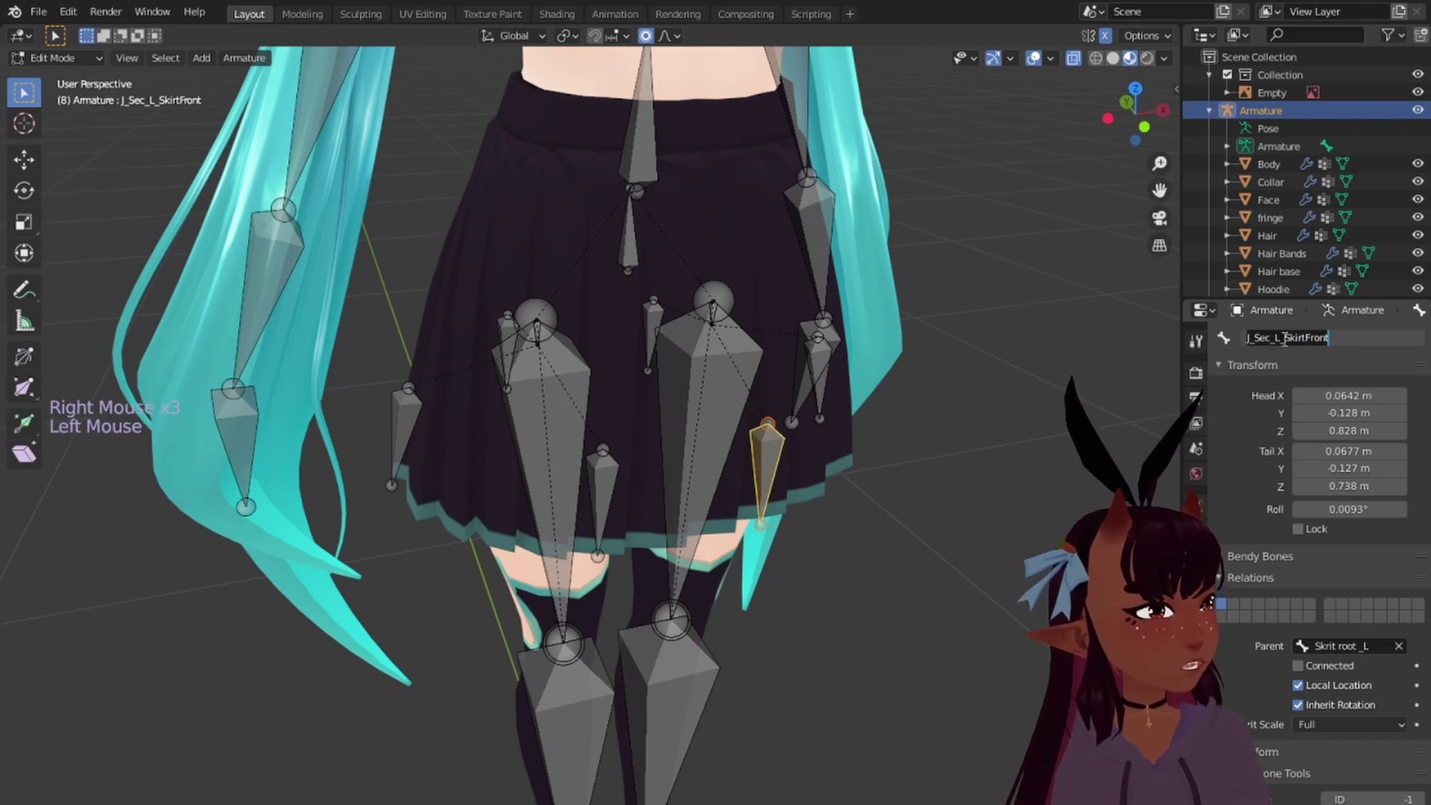
left_click(1285, 339)
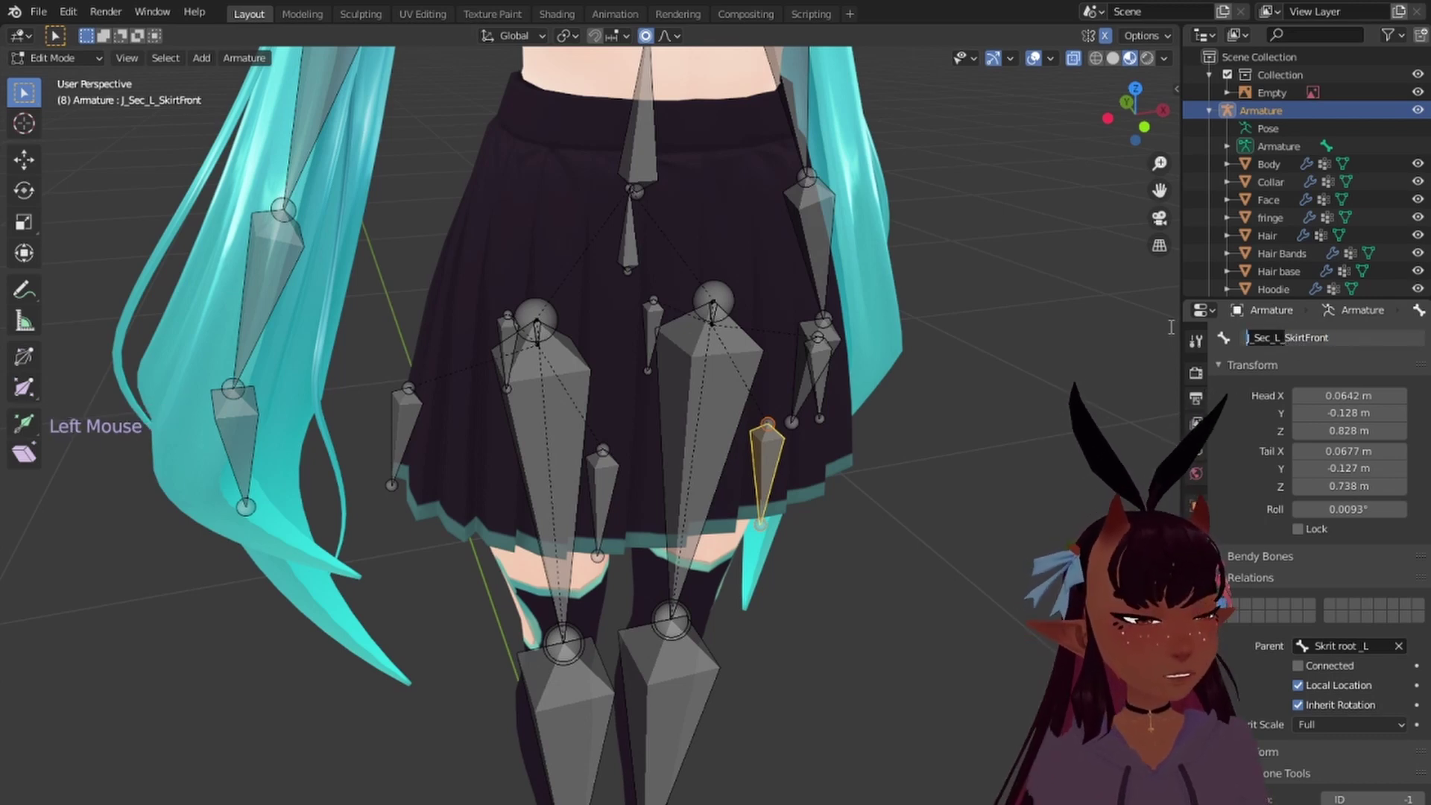
type("Left")
key("Return")
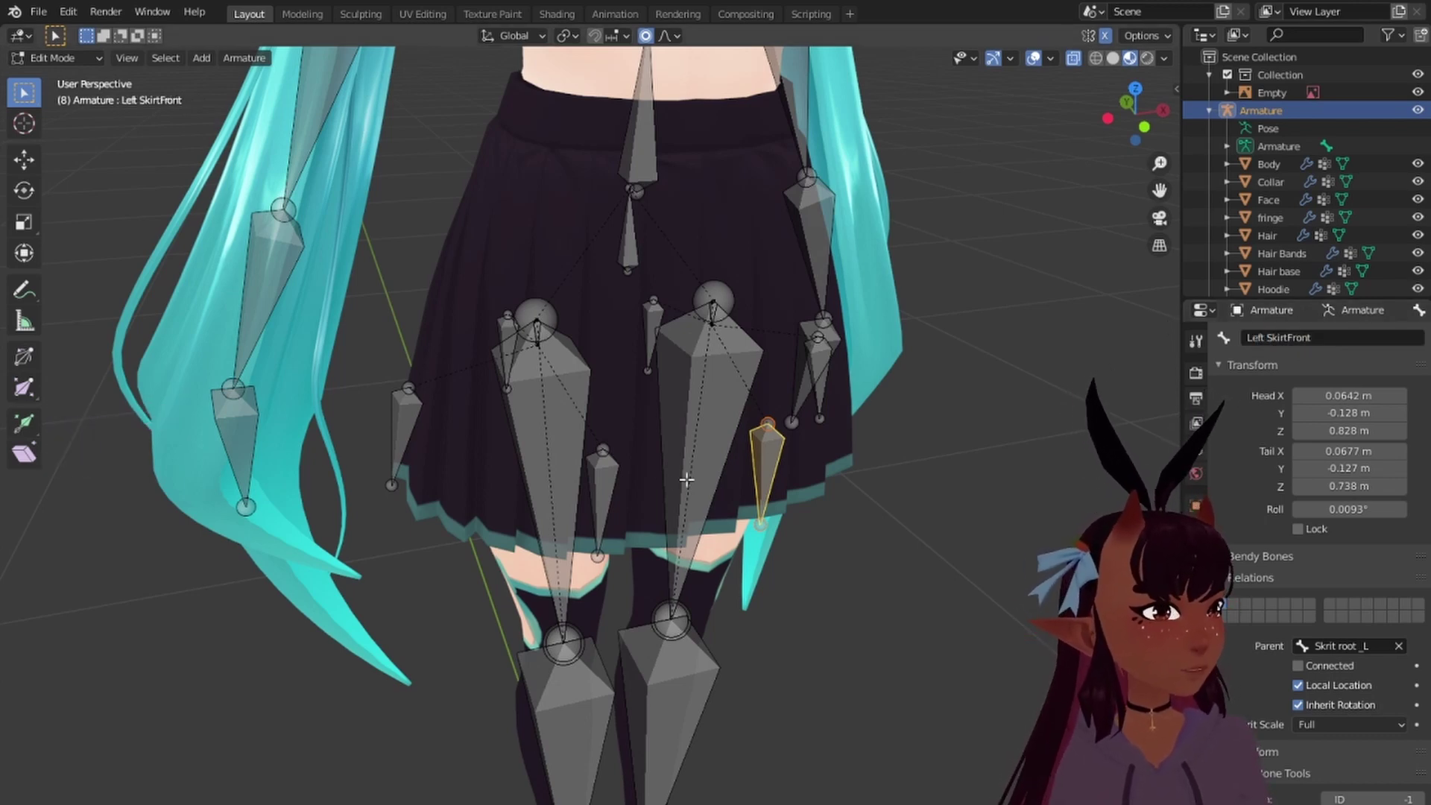
Step: Rename the character's right front skirt bone as Right SkirtFront
right_click(605, 479)
left_click(1283, 343)
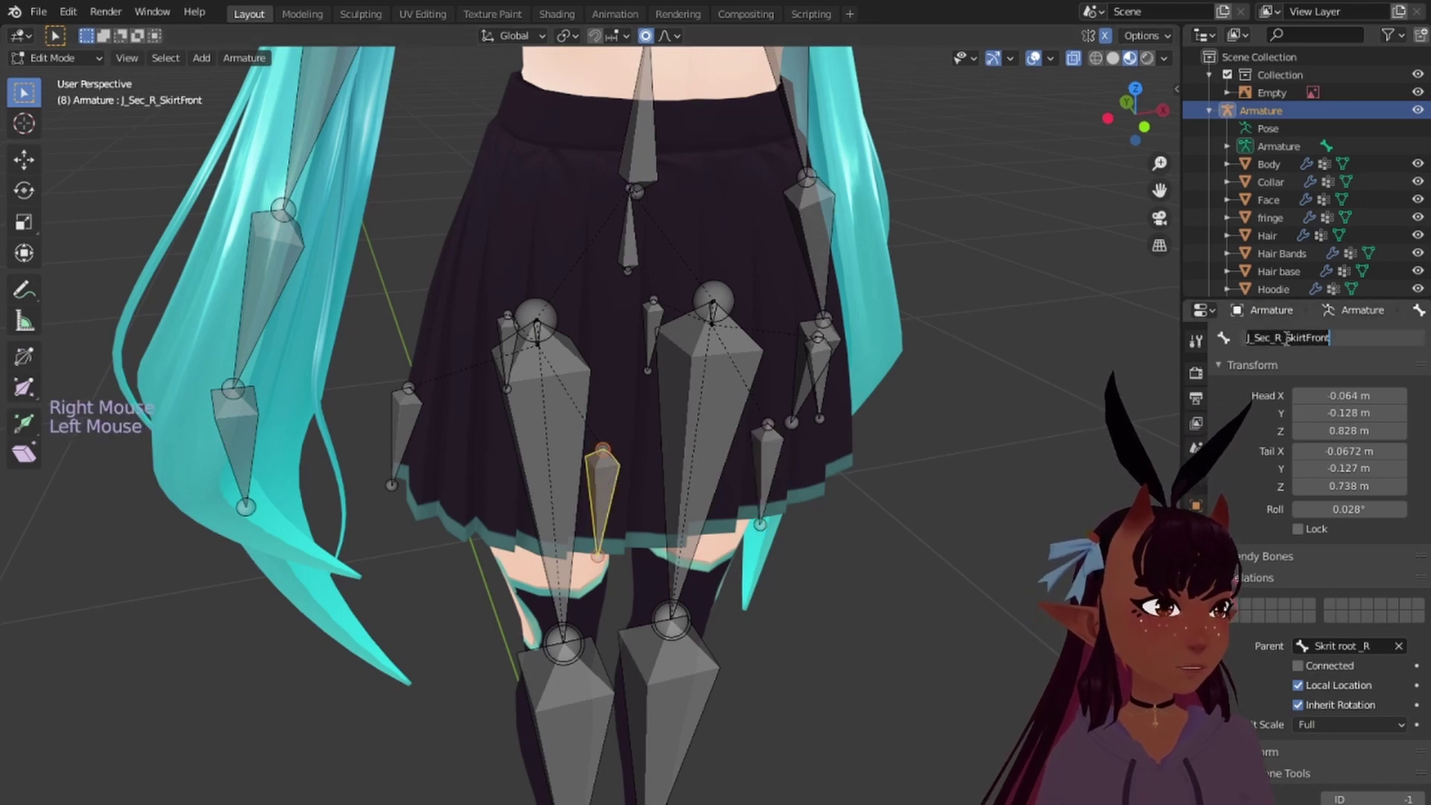
key("shift+Home")
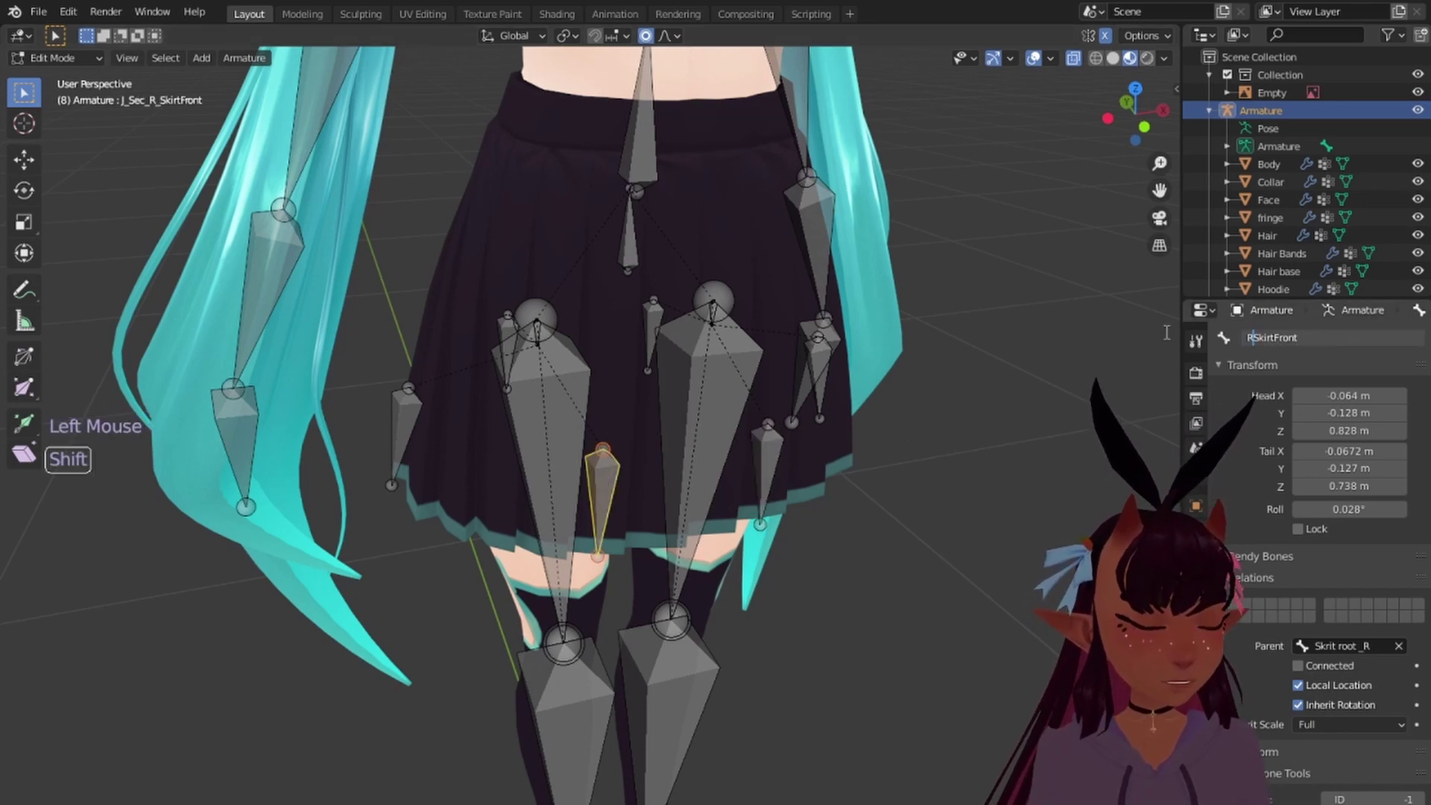
type("Right")
key("Return")
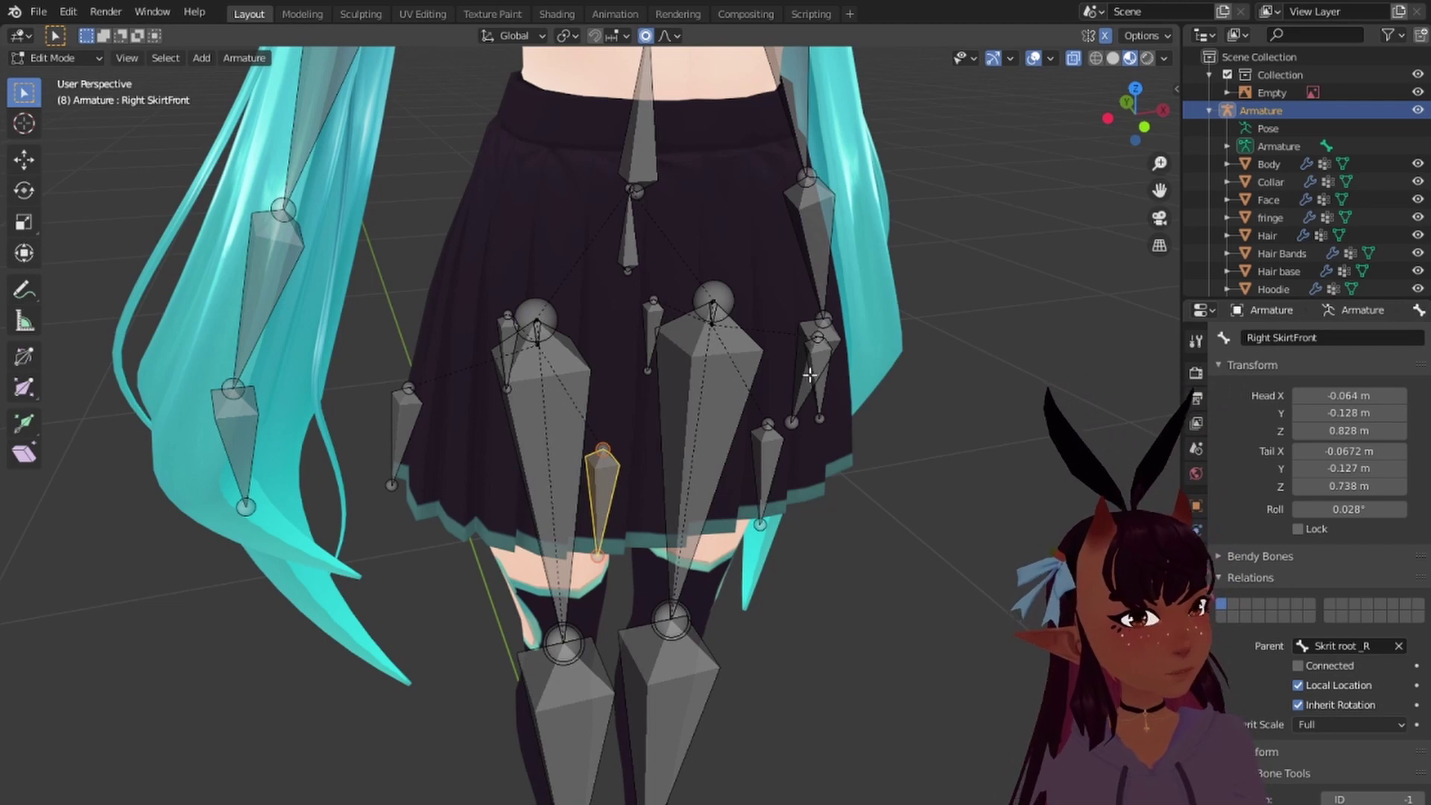
Step: Rename the character's left side skirt bone as Left SkirtSide
middle_click_drag(809, 375, 771, 410)
right_click(773, 417)
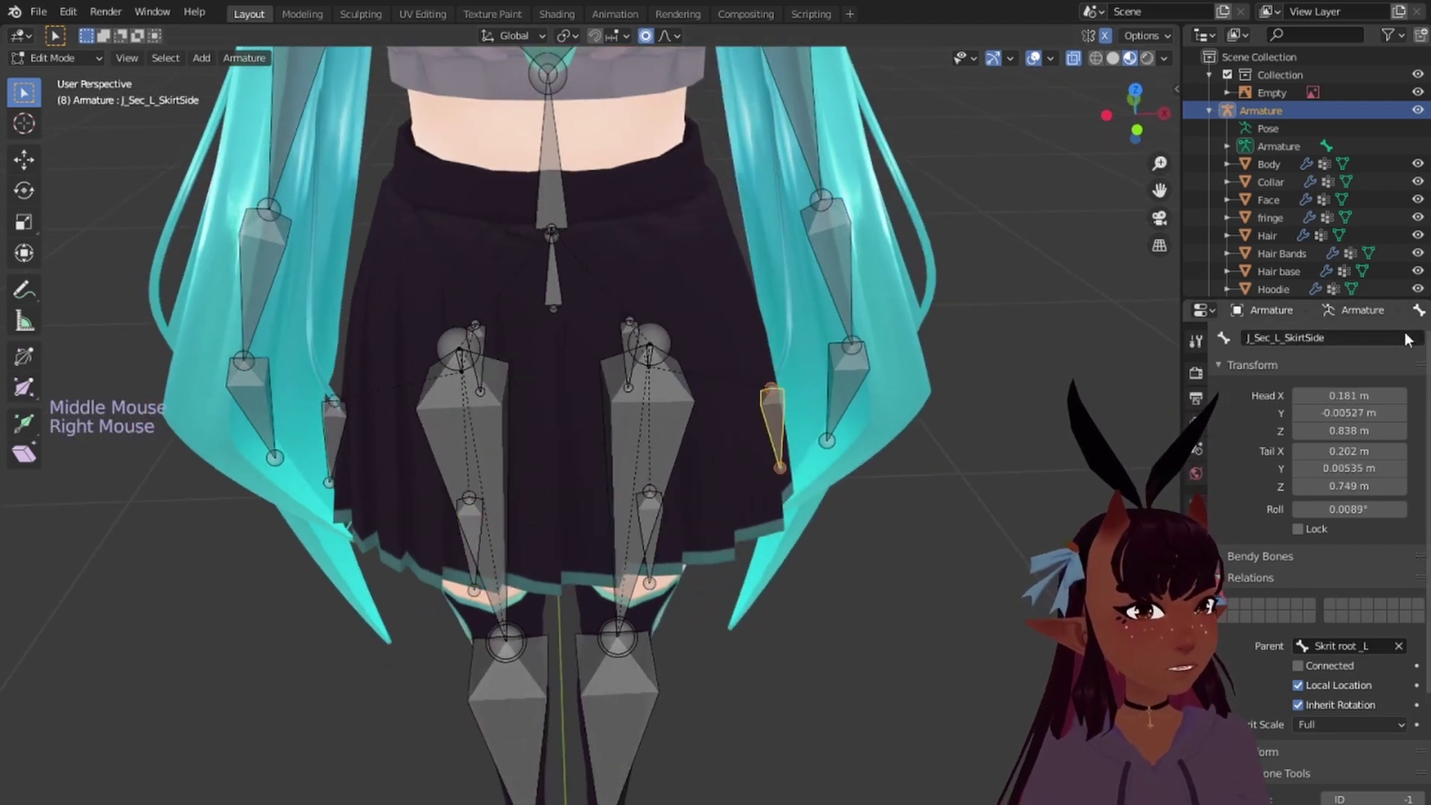
left_click(1273, 340)
left_click_drag(1285, 340, 1204, 339)
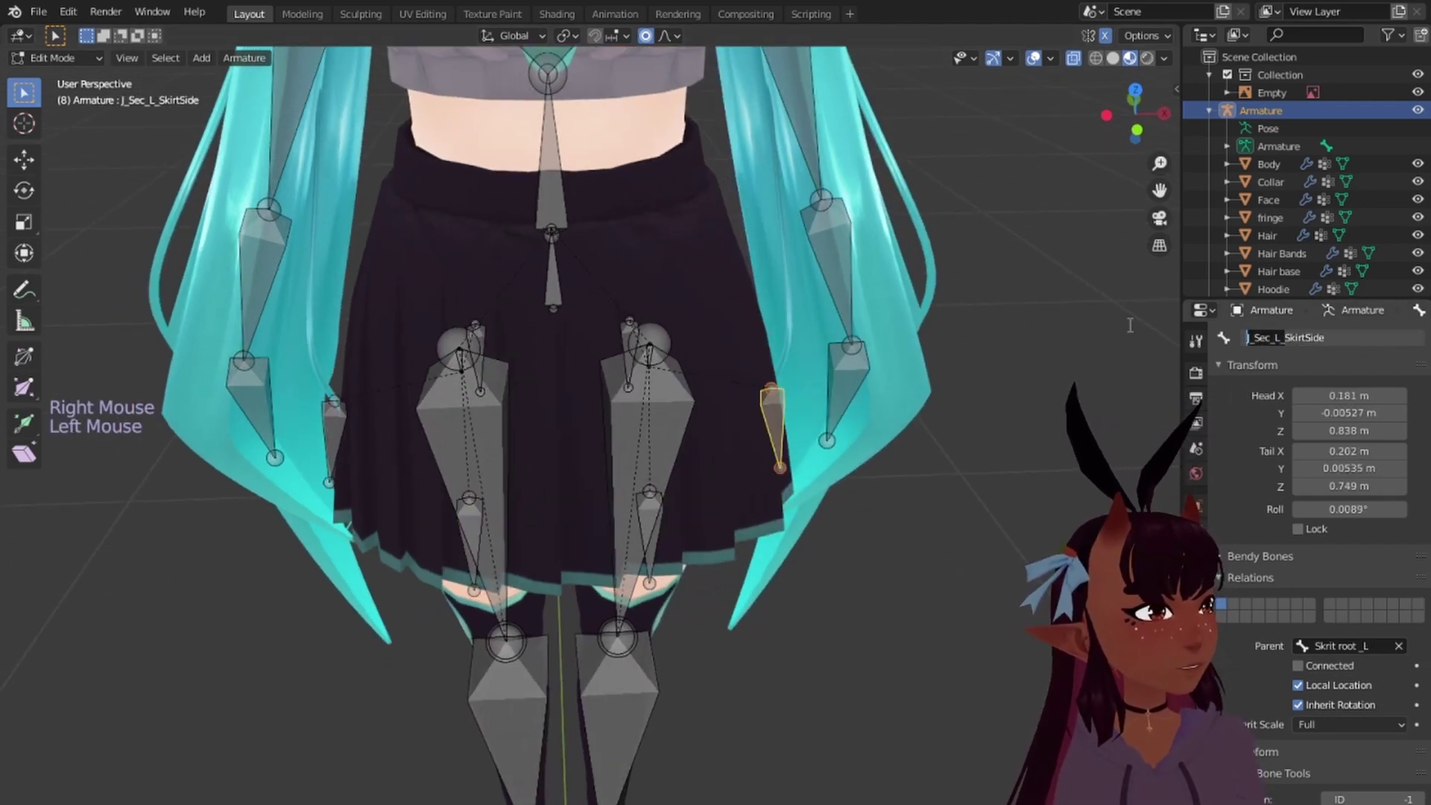
type("Left")
key("Return")
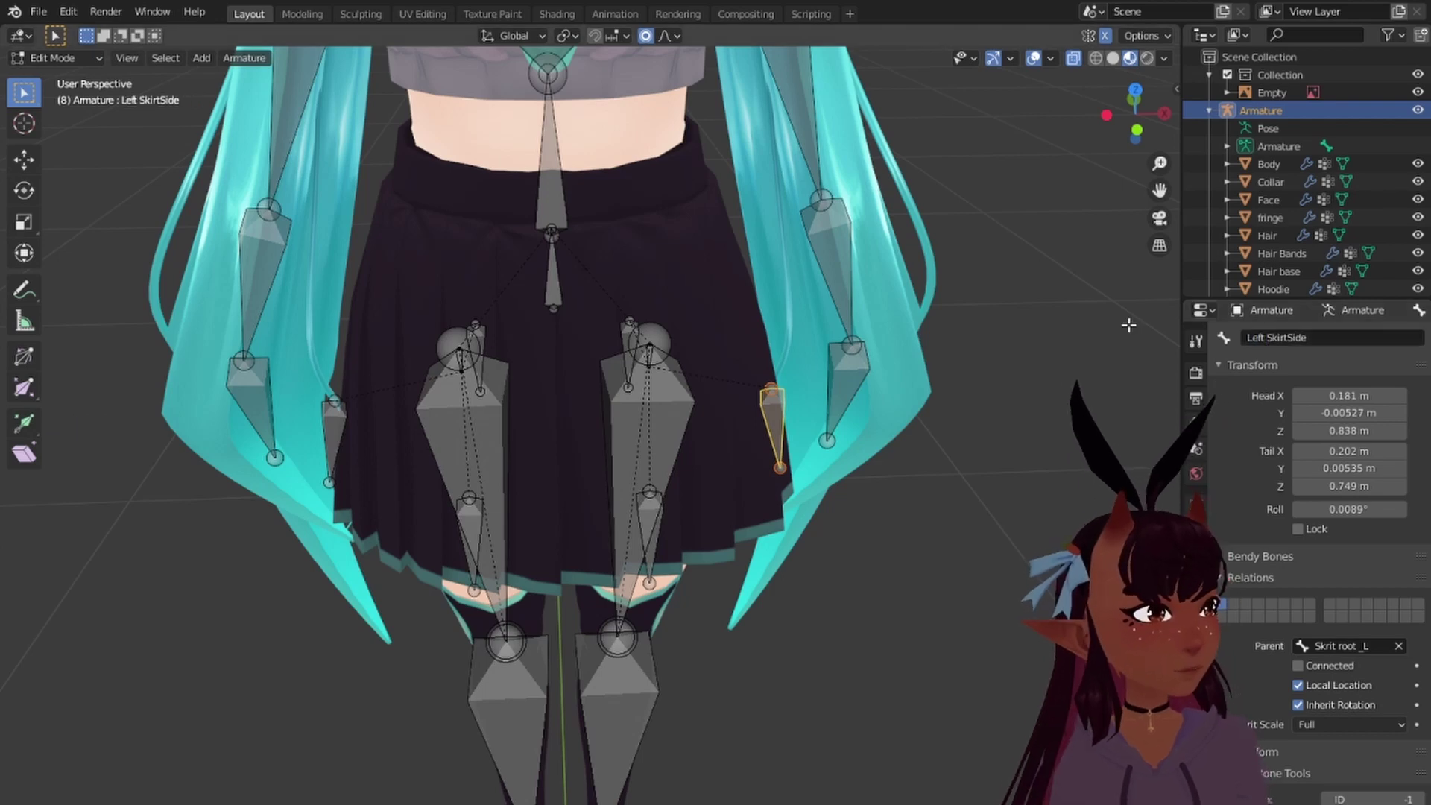
Step: Rename the character's right side skirt bone as Right SkirtSide, and recheck the left side bone and both front skirt bones
right_click(330, 423)
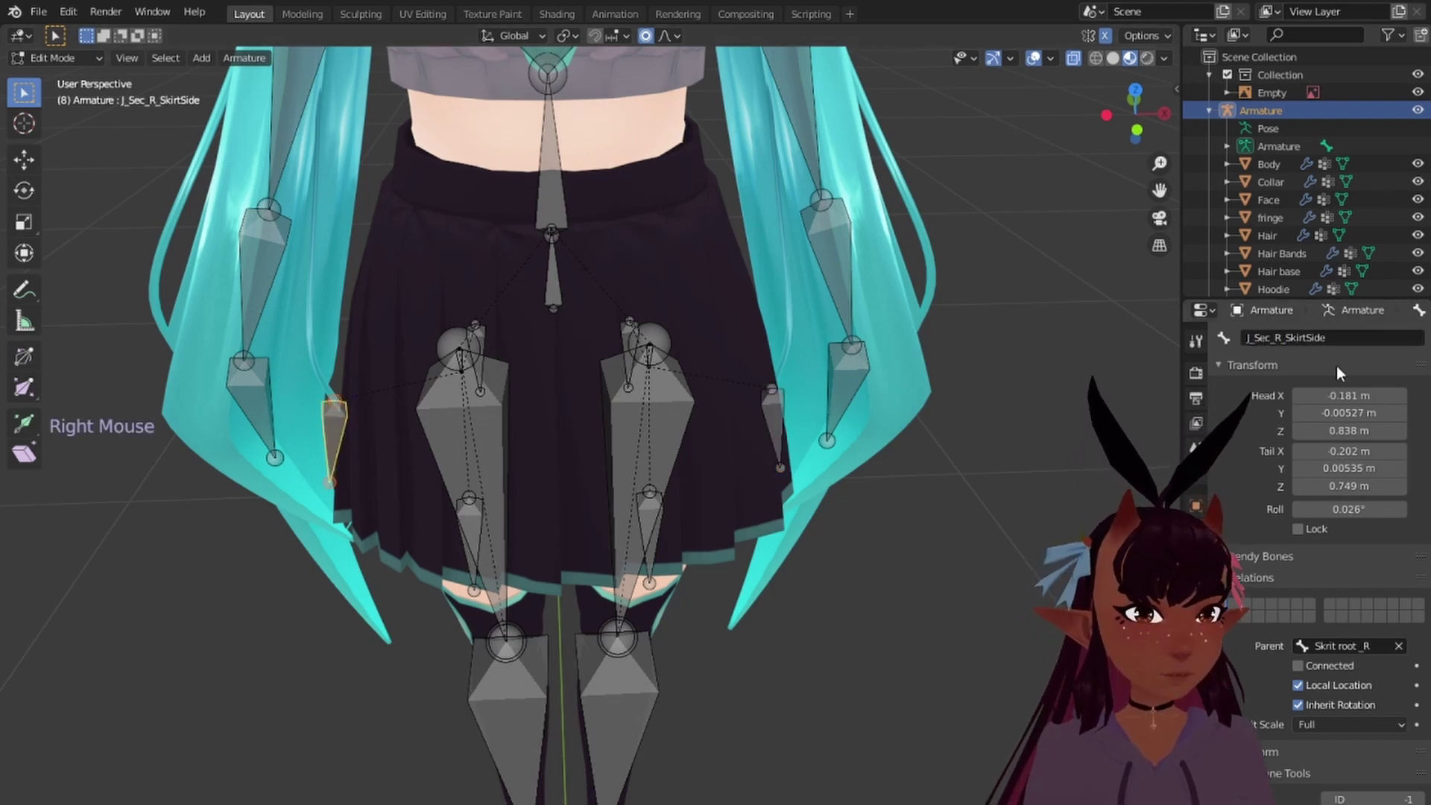
left_click(1280, 340)
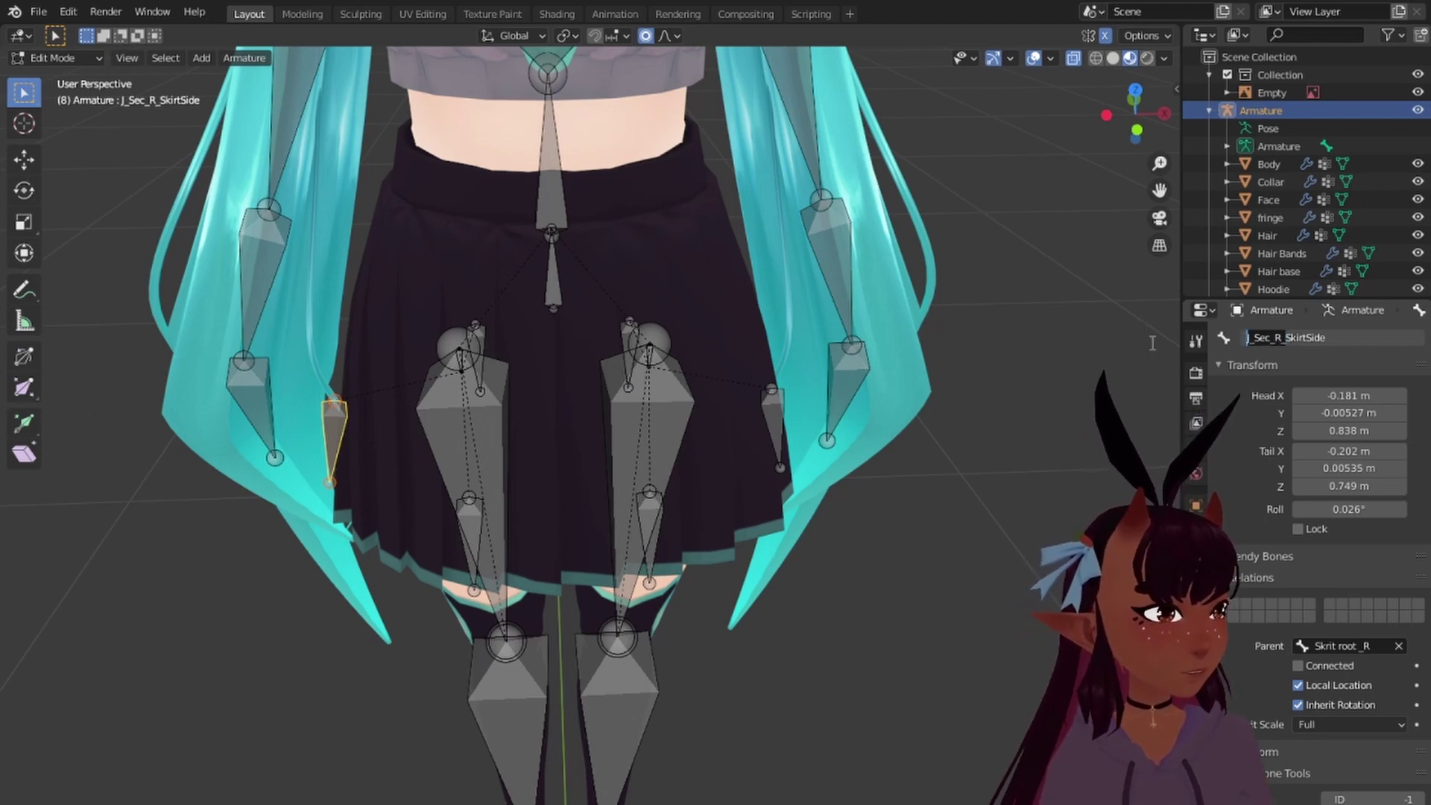
type("Right")
key("Return")
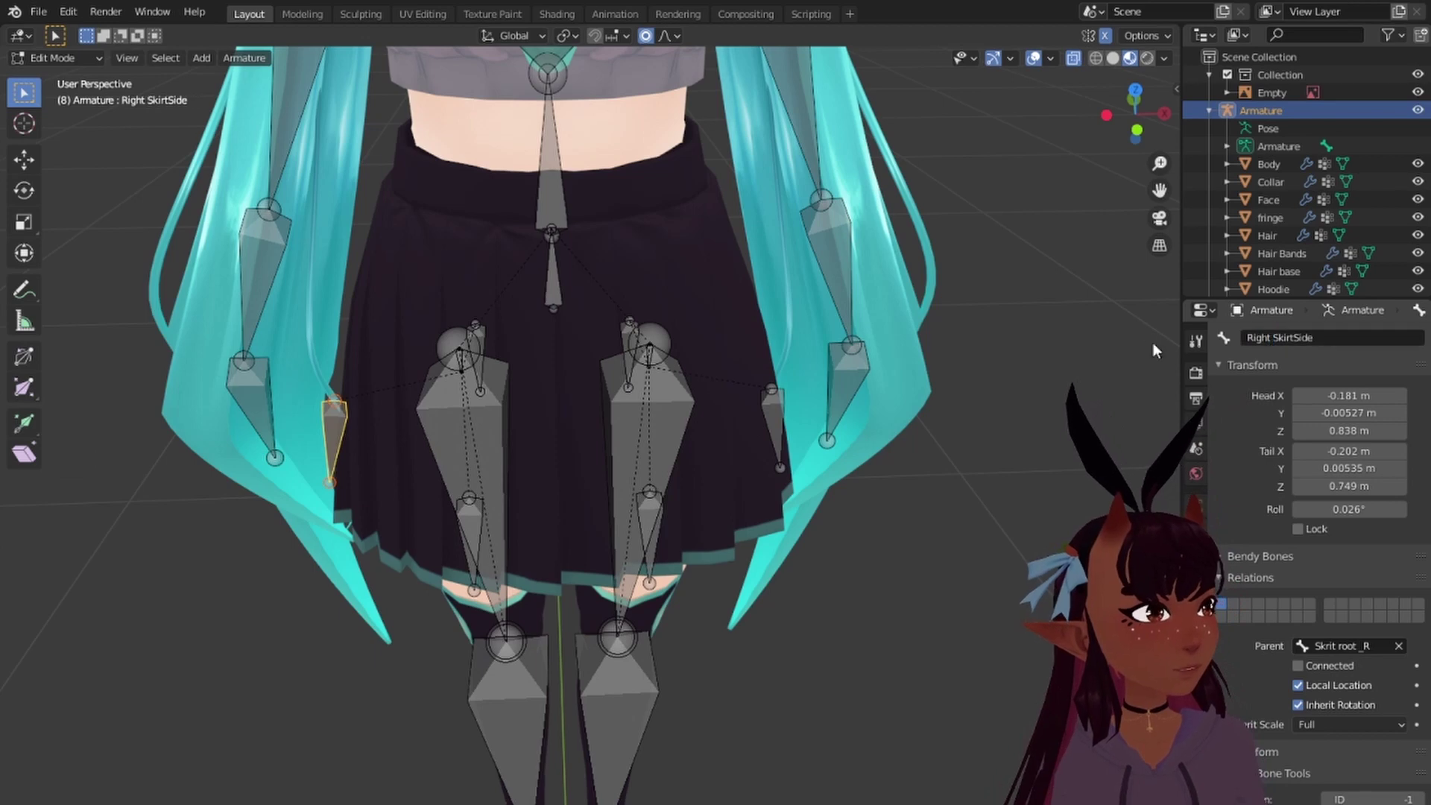
right_click(770, 423)
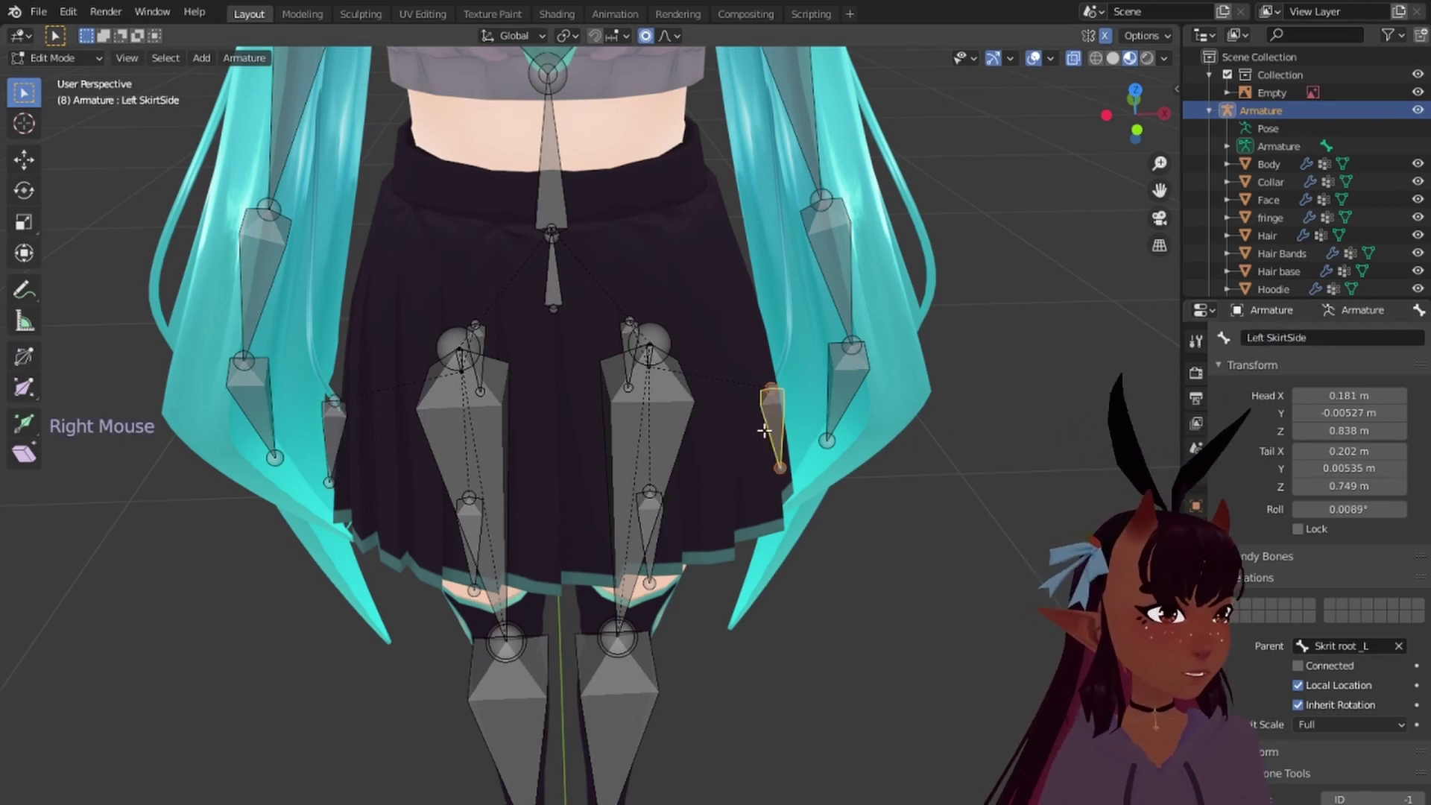
right_click(654, 538)
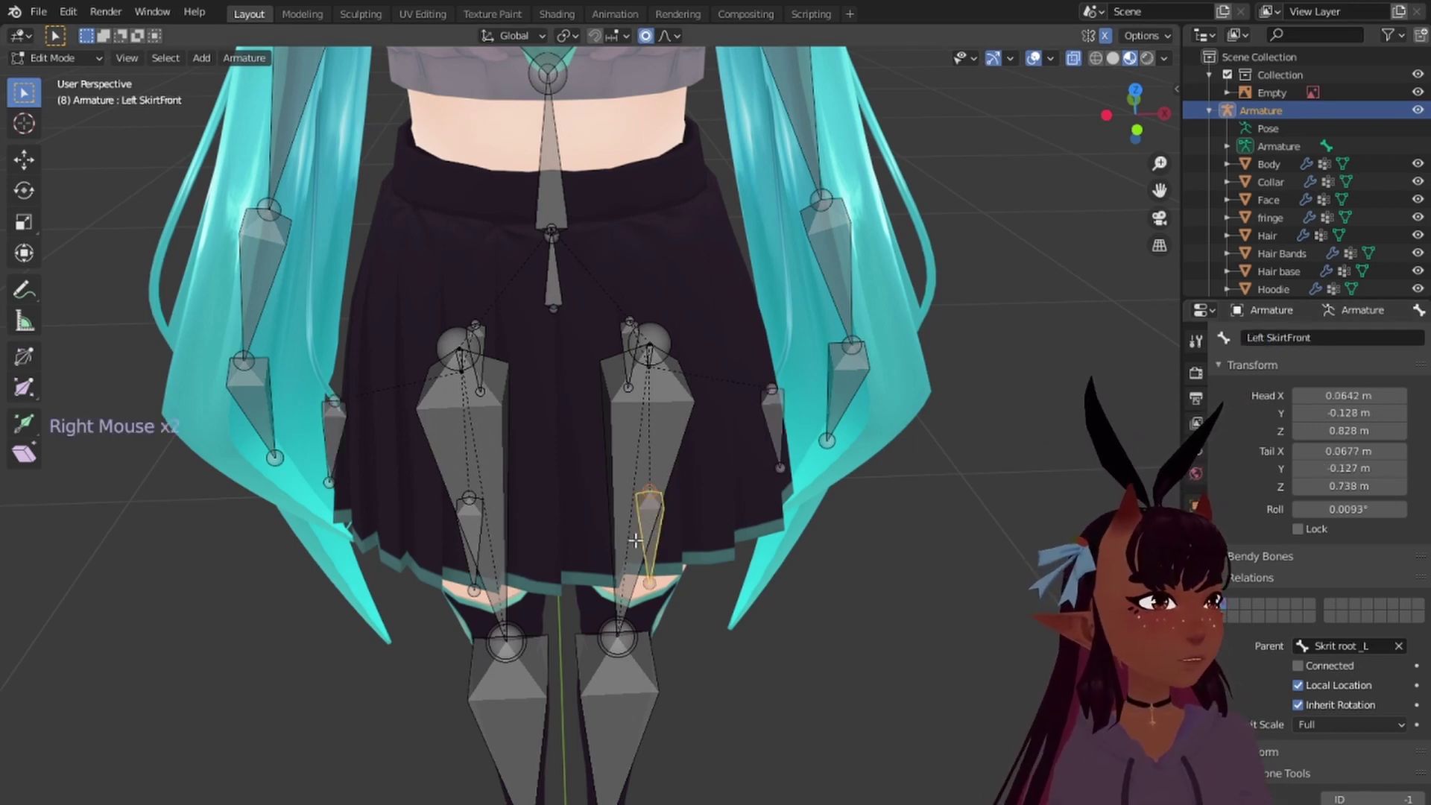
right_click(466, 550)
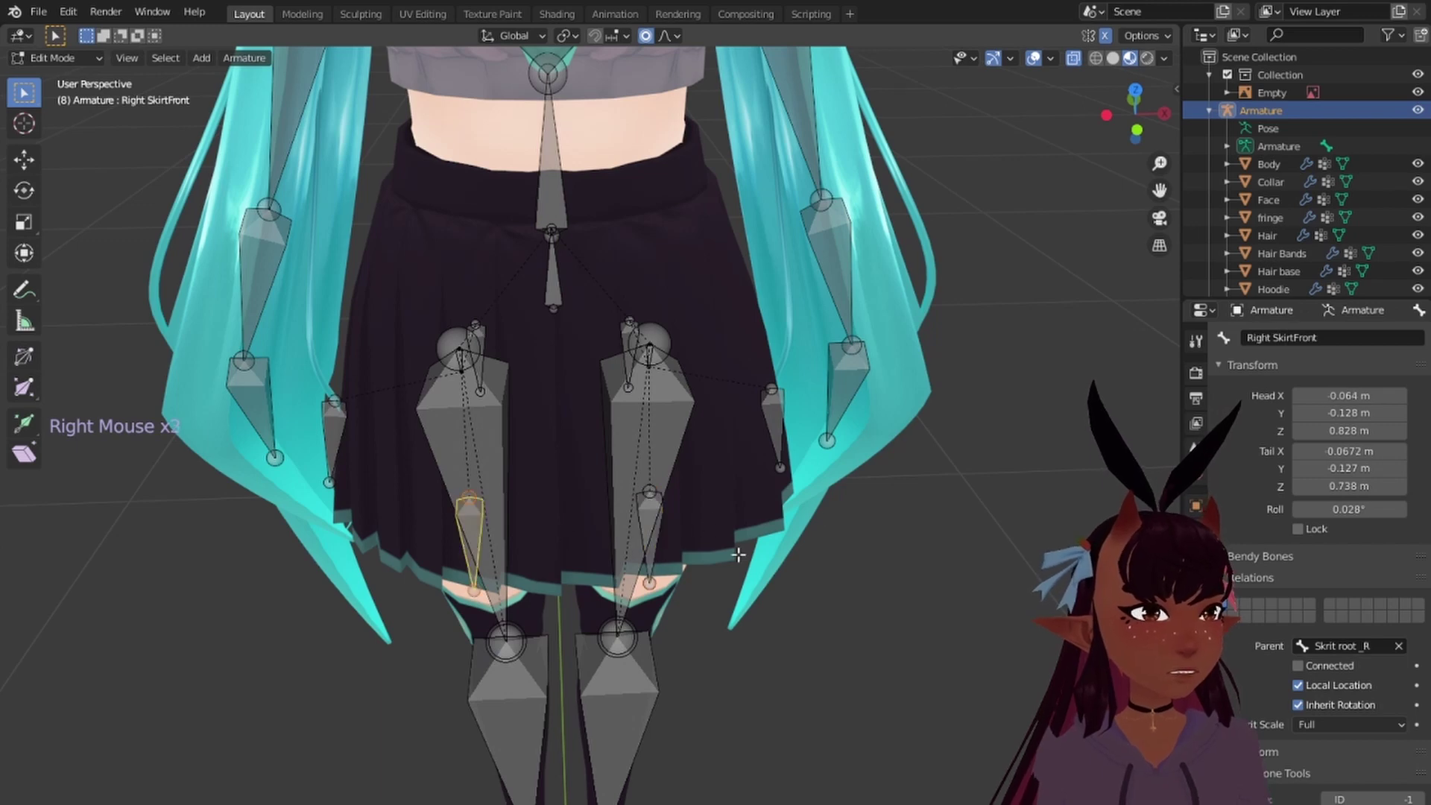
Step: Rename the character's right back skirt bone as Right SkirtBack
middle_click_drag(737, 554, 734, 556)
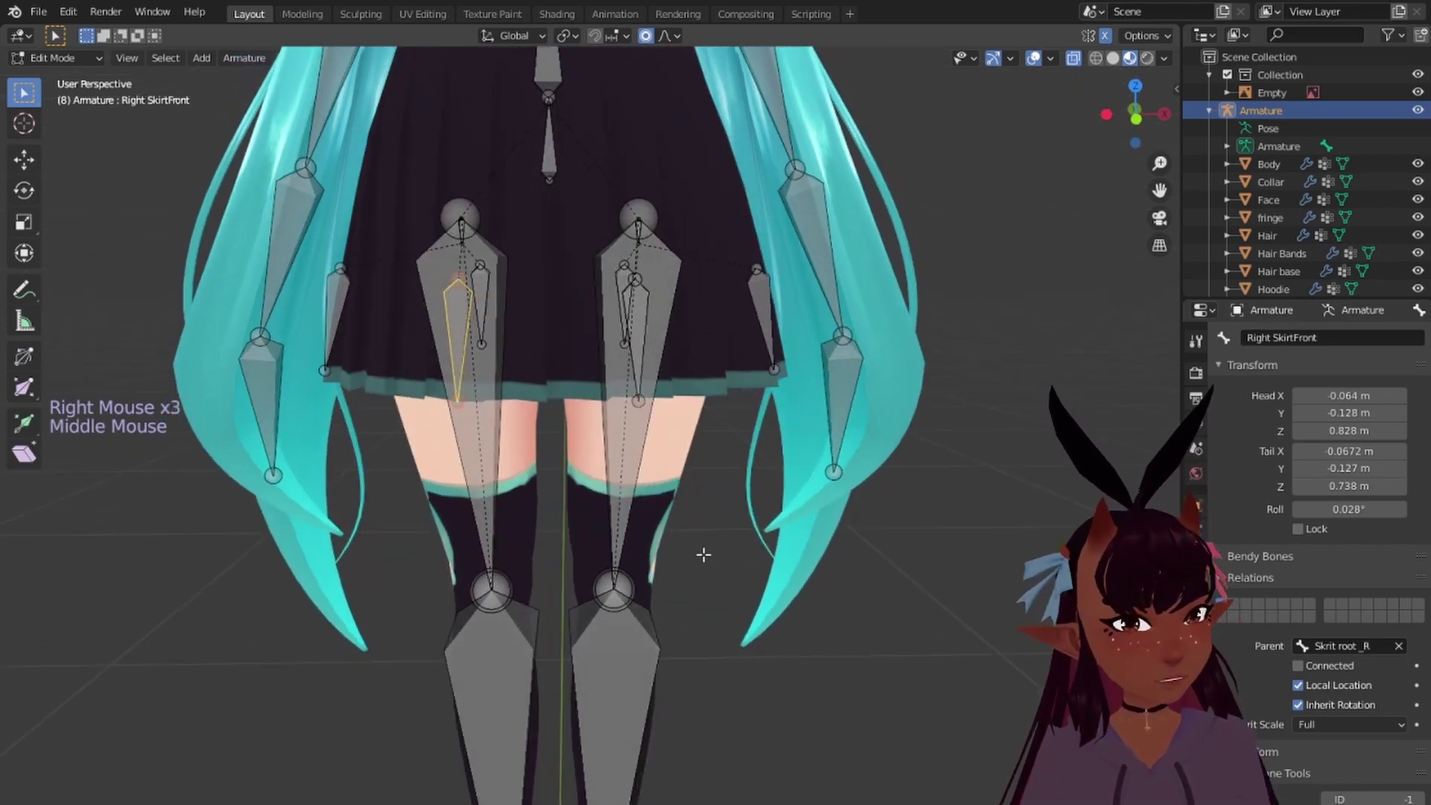
scroll(499, 499, "down", 3)
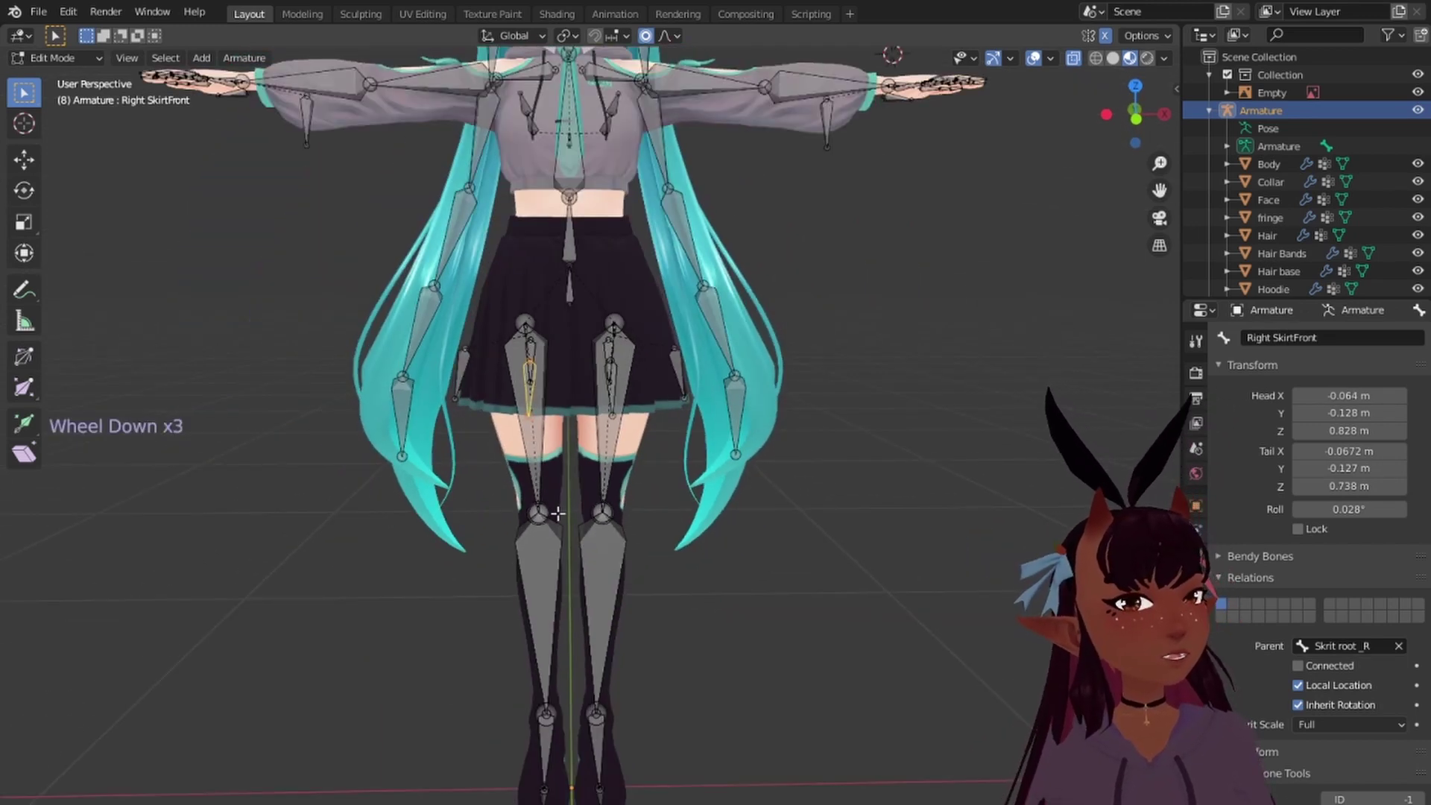
middle_click_drag(499, 500, 854, 451)
middle_click_drag(659, 381, 383, 485)
scroll(507, 375, "up", 5)
middle_click_drag(507, 375, 508, 384)
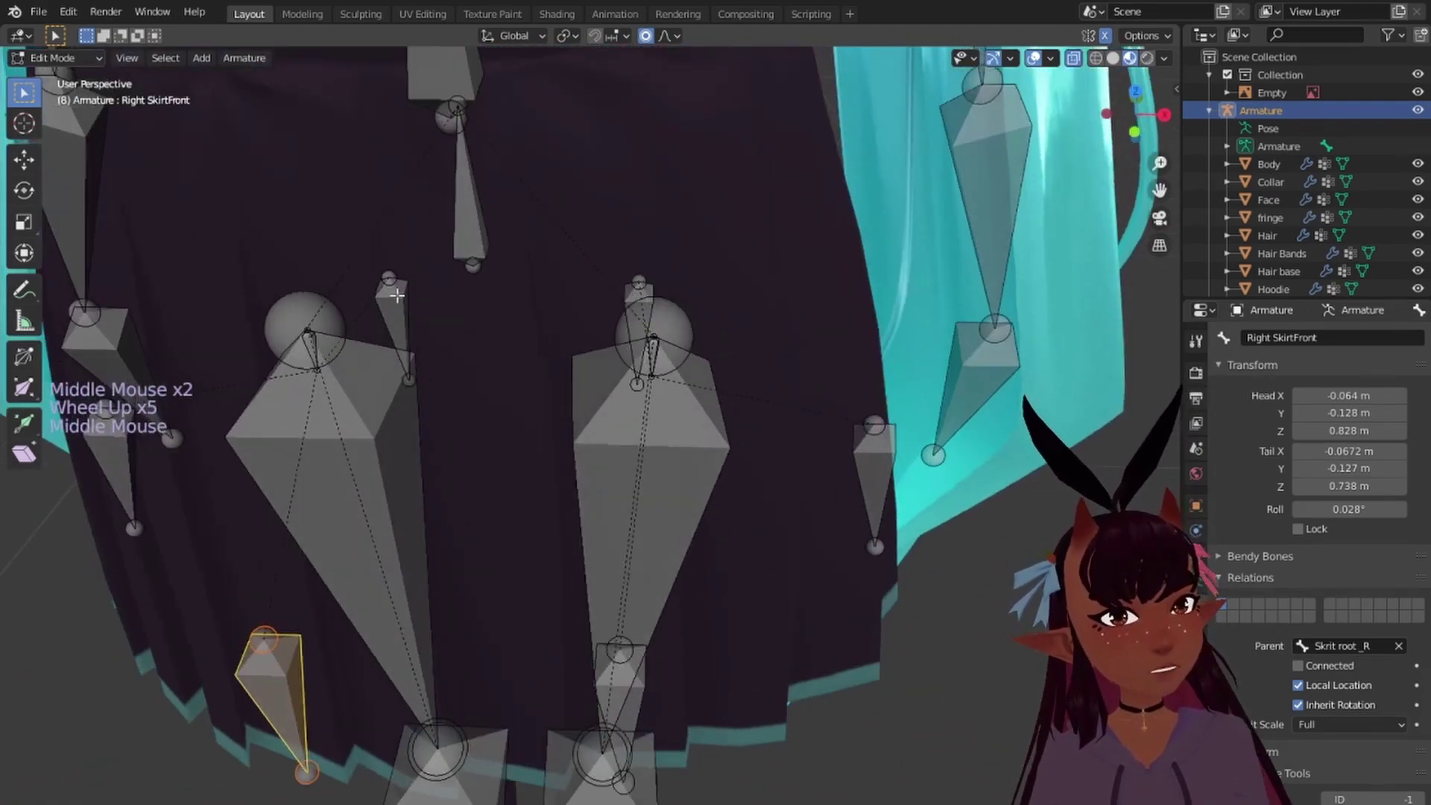
right_click(431, 297)
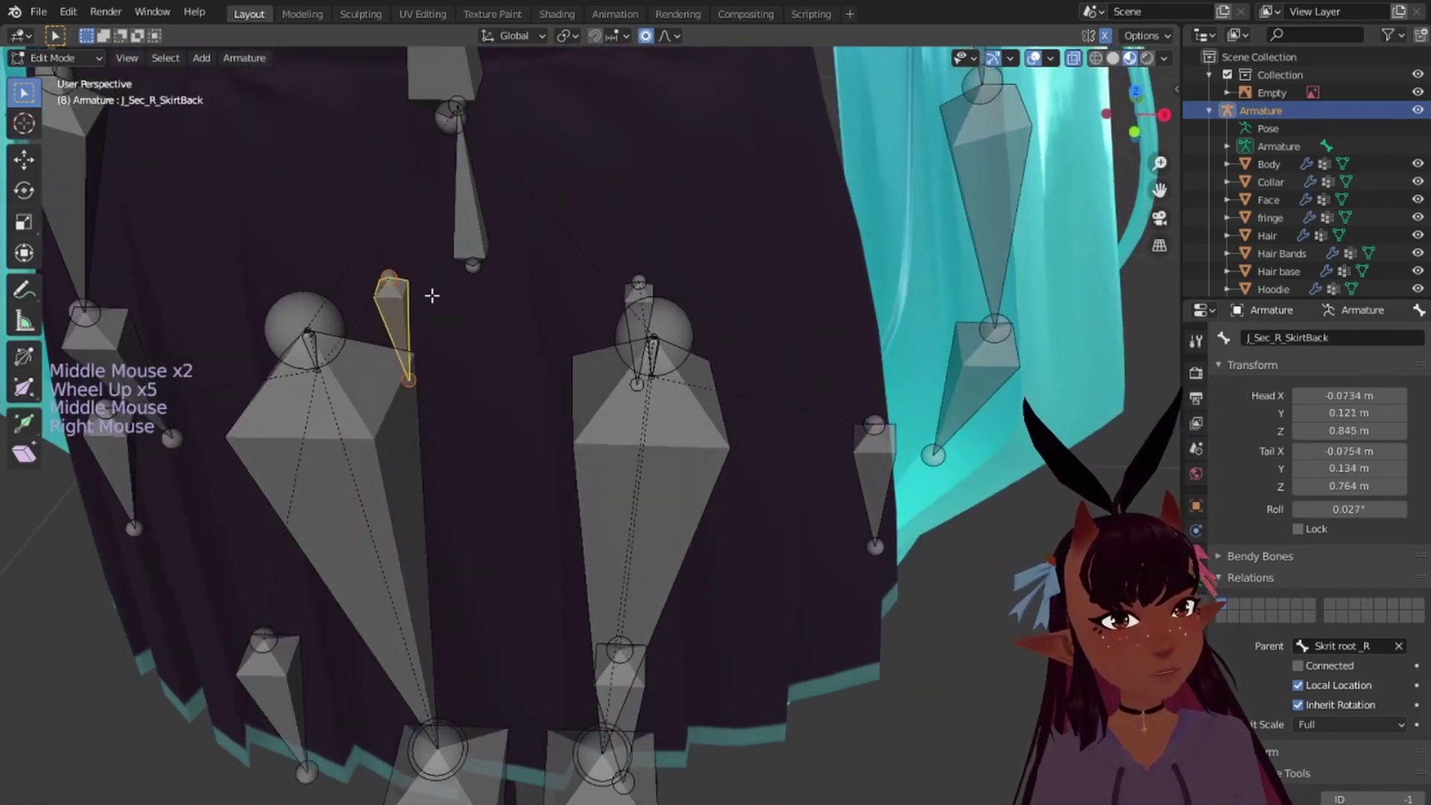
left_click(1286, 337)
type("Right")
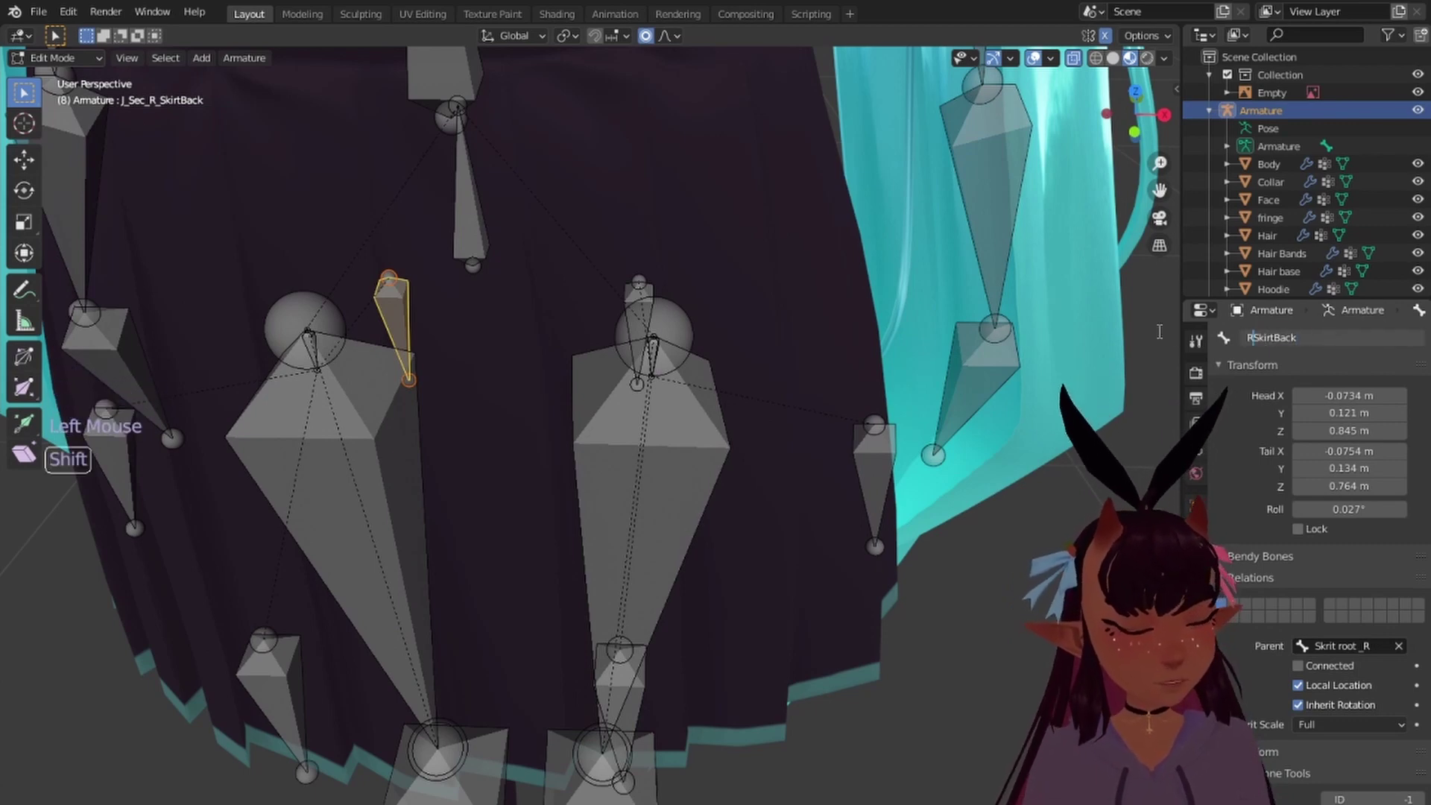
key("Return")
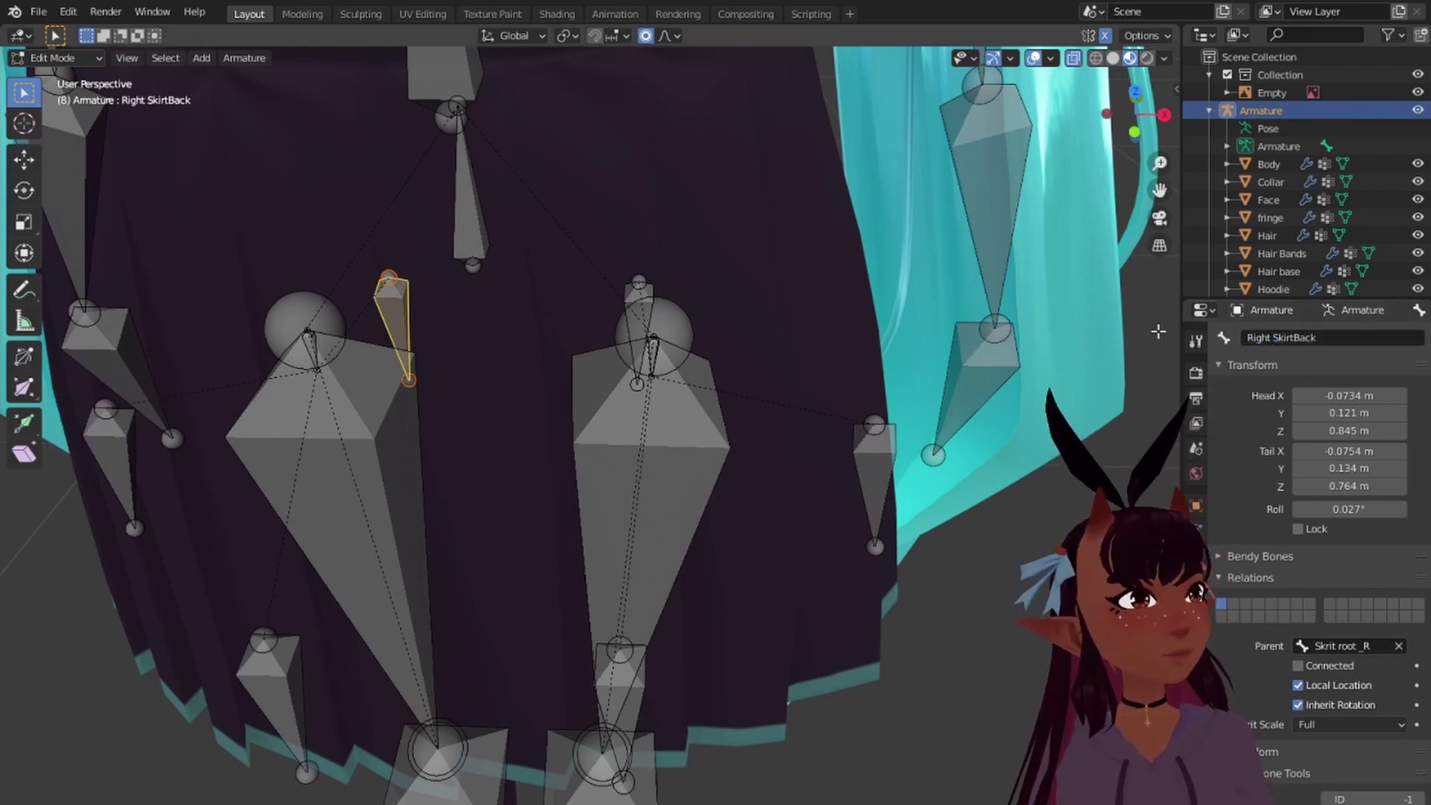
Step: Rename the left back skirt bone by replacing its J_Sec_L_ prefix with Left, and check the two skirt root bones
right_click(630, 289)
left_click(1285, 337)
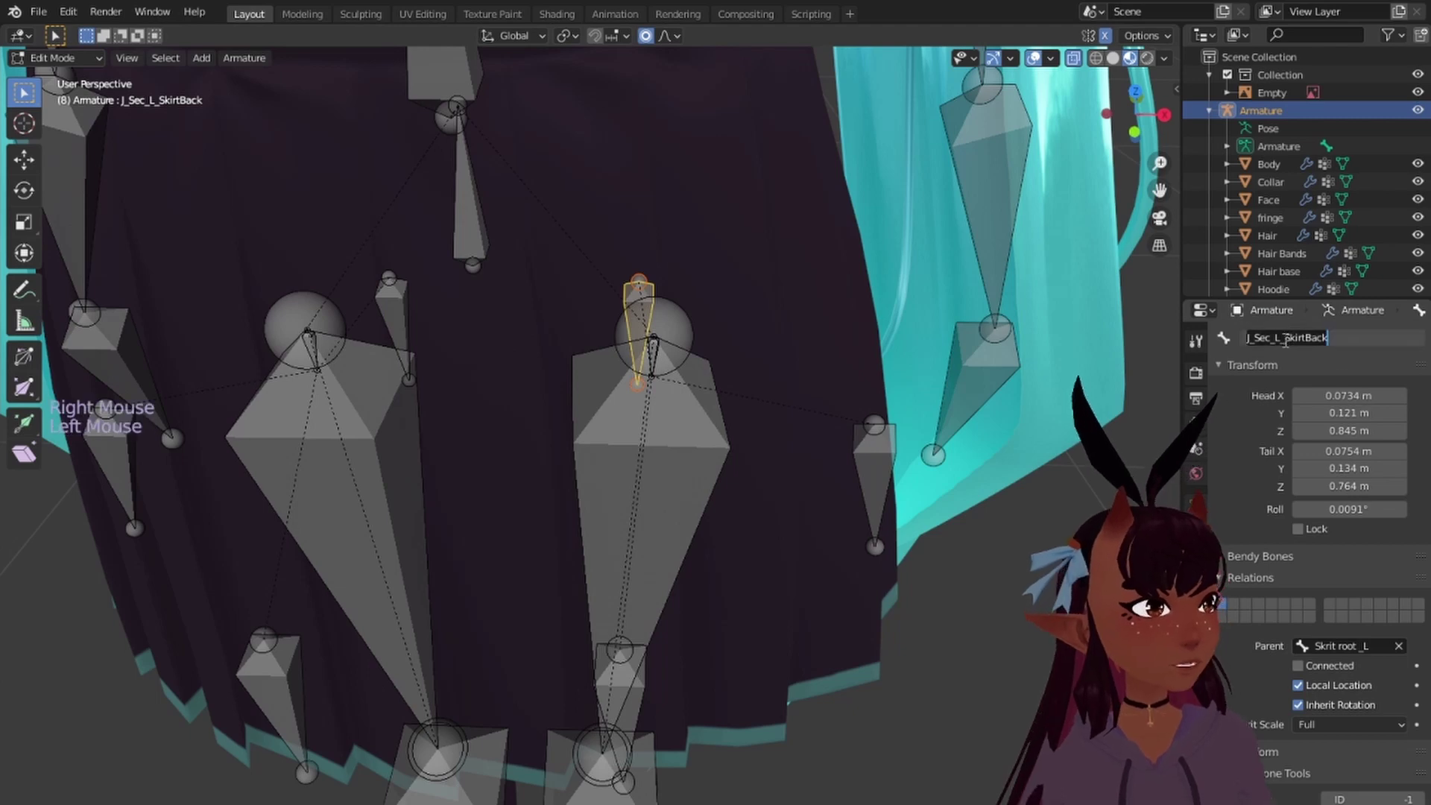
left_click_drag(1285, 338, 1215, 336)
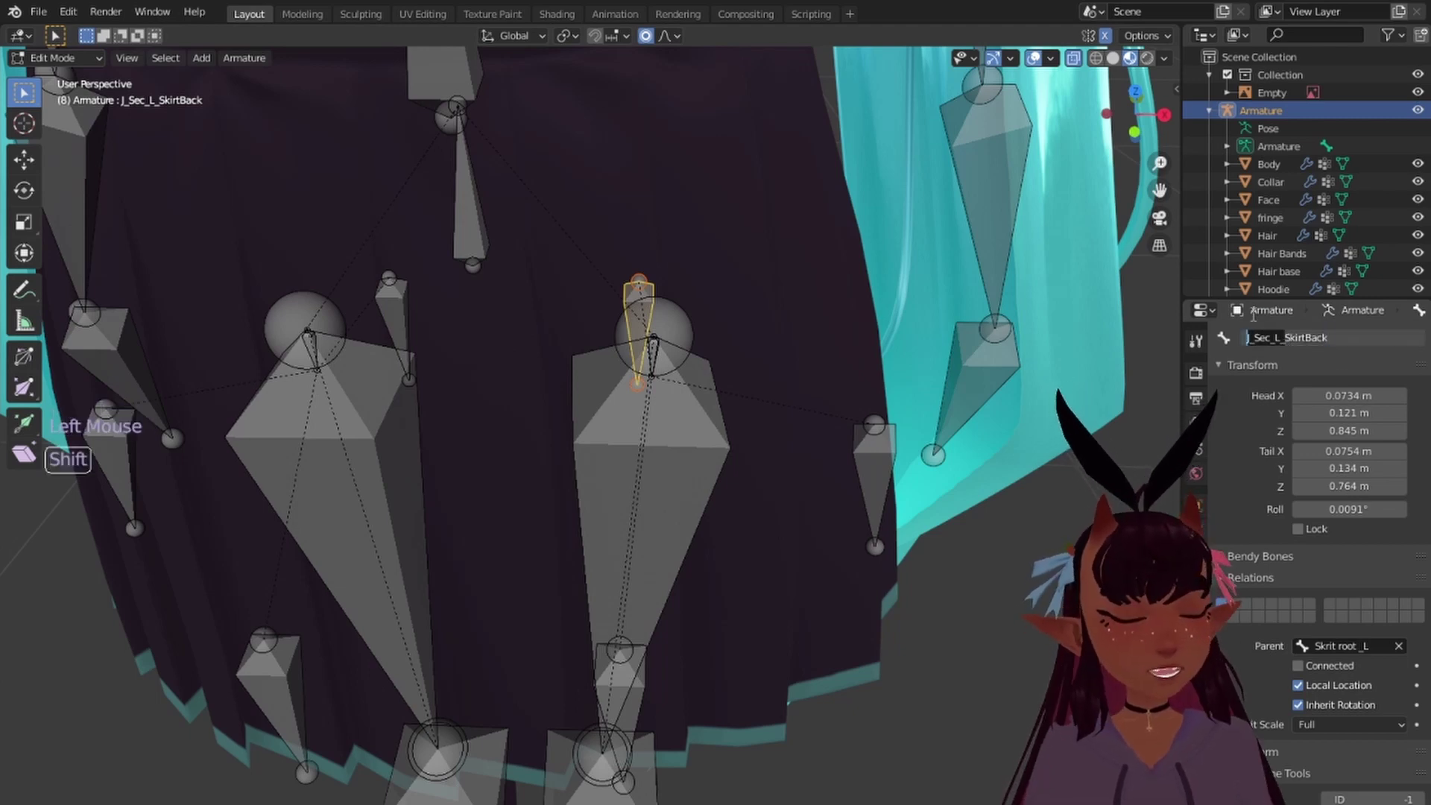
type("Left leg")
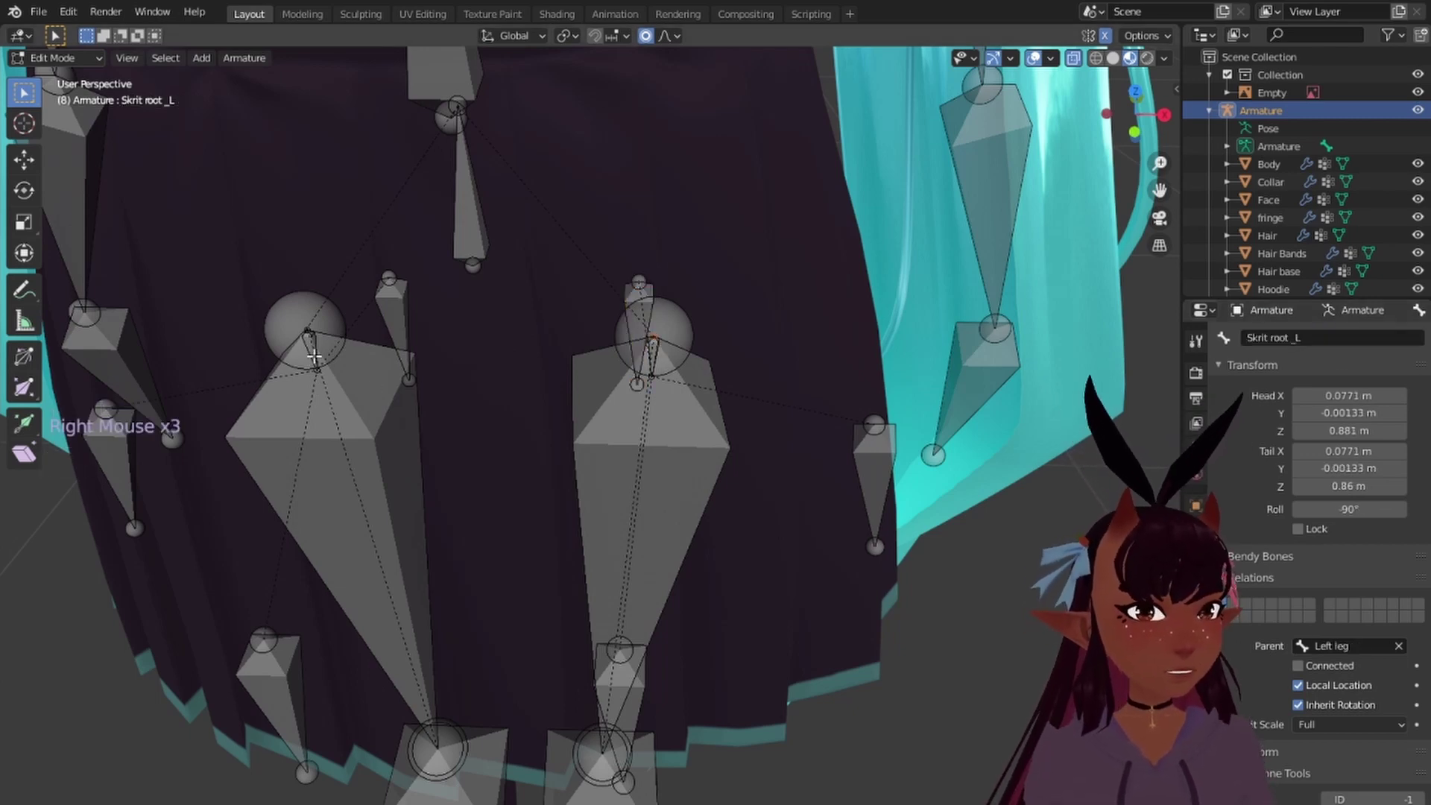
right_click(309, 341)
right_click(309, 340)
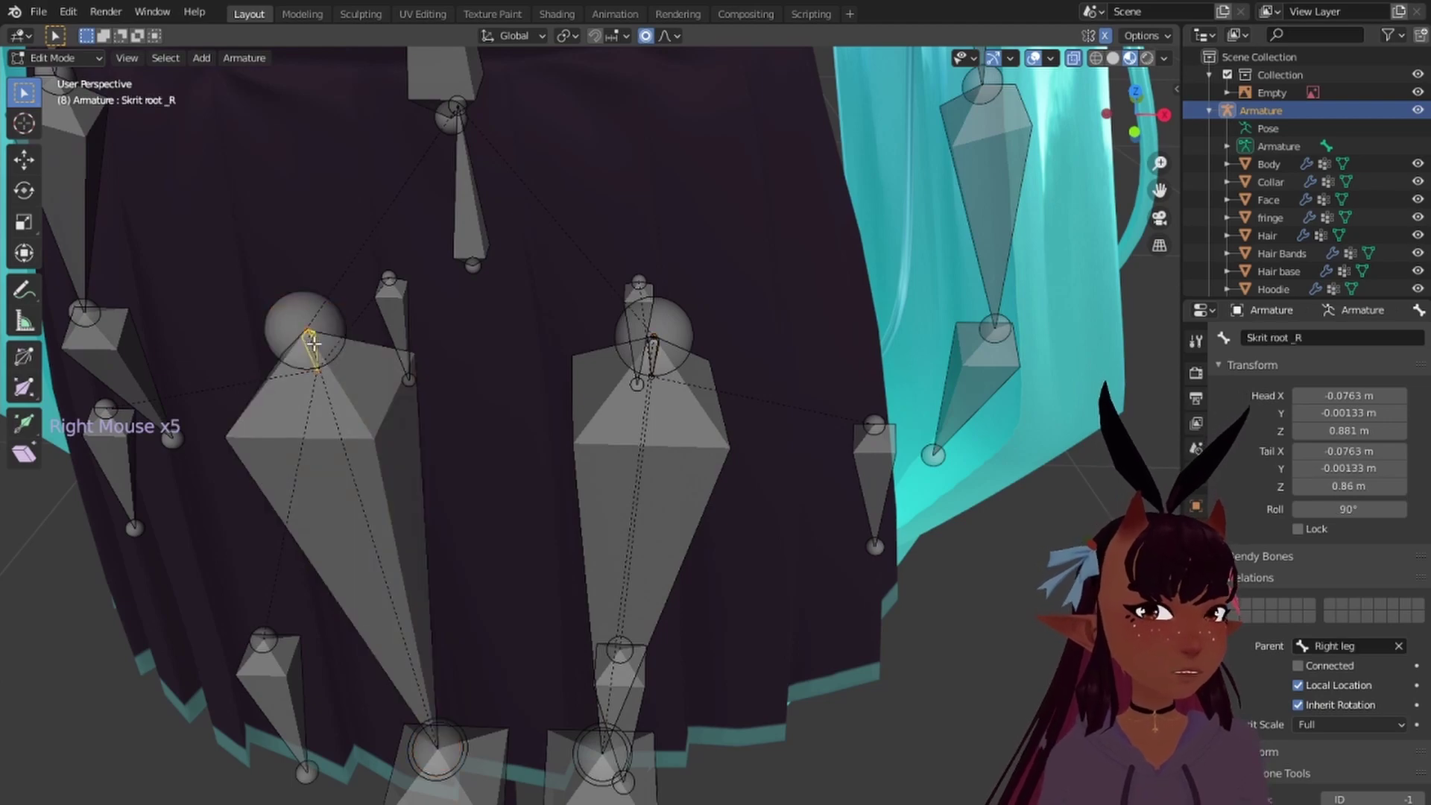
Step: Examine the names of the left and right breast bones and the bust bones attached to their ends
scroll(321, 336, "down", 6)
scroll(770, 394, "up", 3)
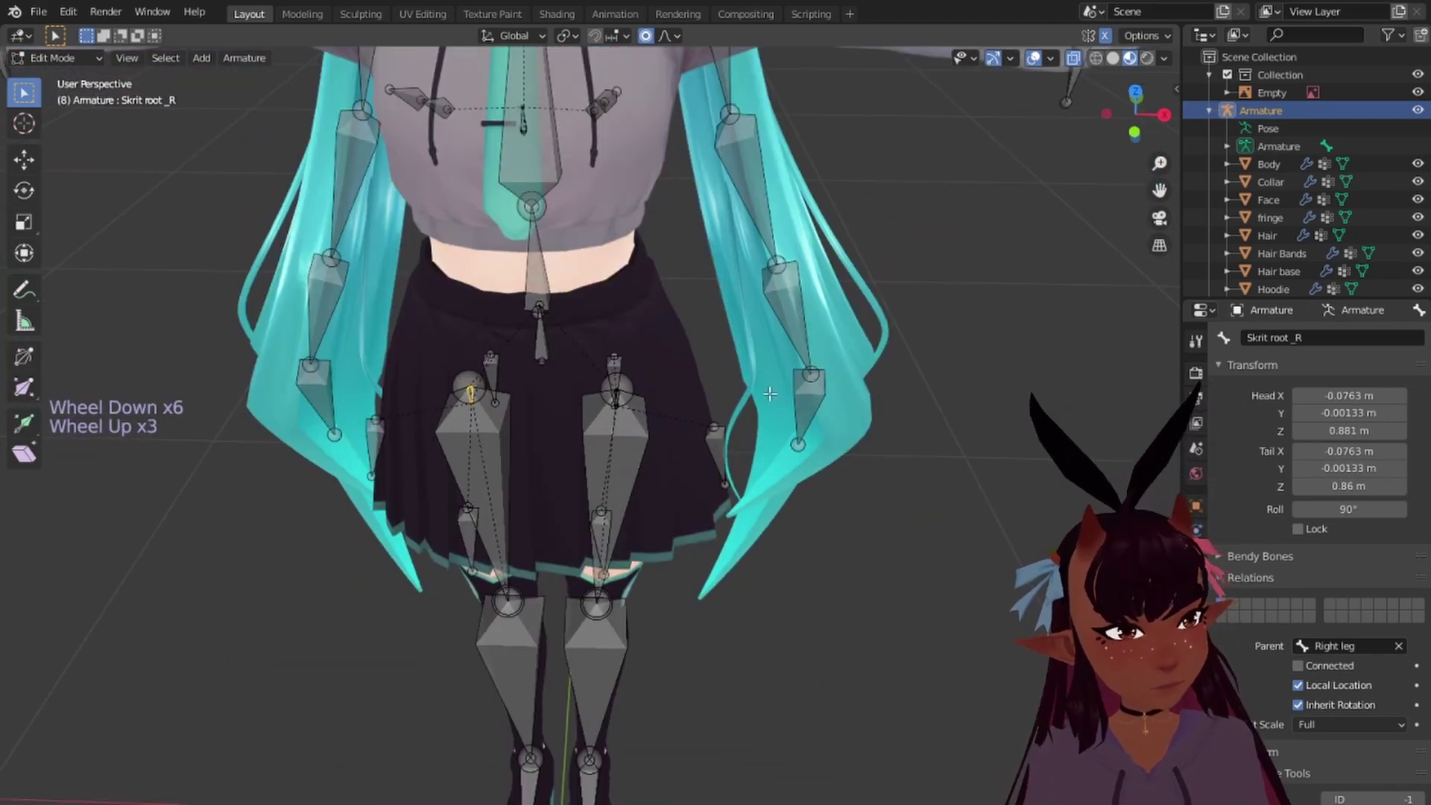
scroll(770, 393, "down", 2)
middle_click_drag(771, 298, 857, 607, "shift")
scroll(855, 566, "up", 3)
middle_click_drag(851, 529, 961, 464)
middle_click_drag(962, 463, 632, 488, "shift")
scroll(406, 511, "up", 2)
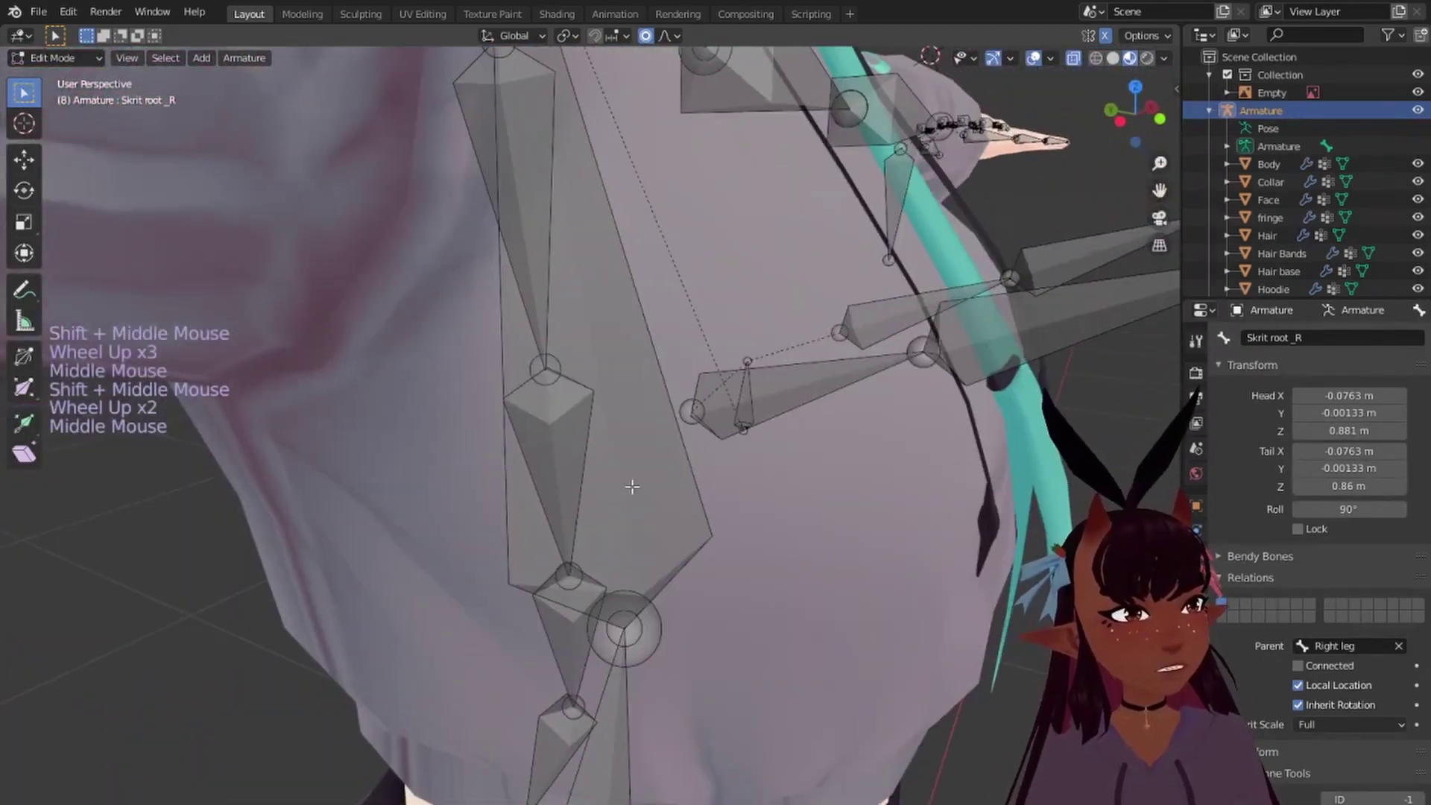
right_click(874, 323)
right_click(848, 372)
right_click(997, 348)
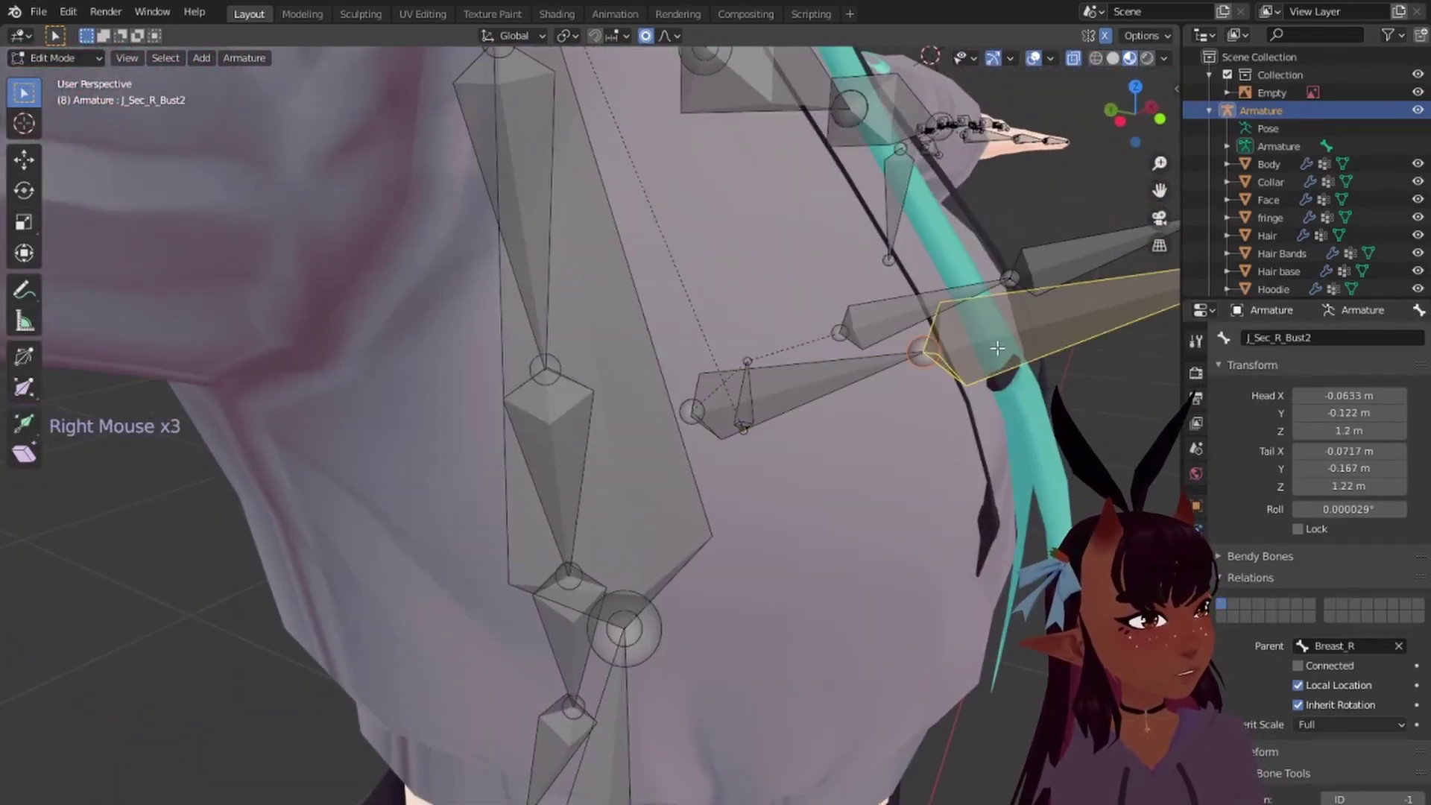
right_click(1071, 261)
right_click(951, 287)
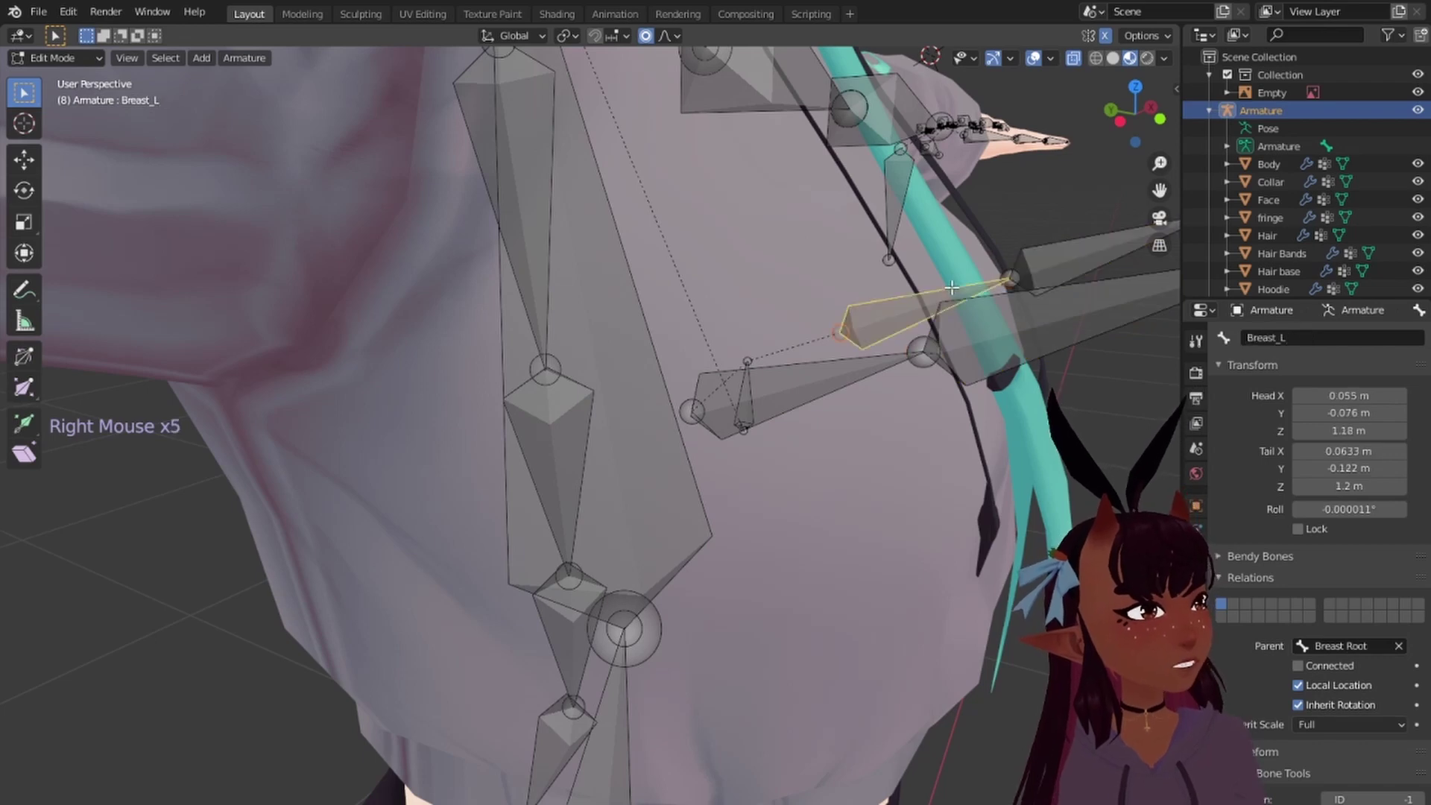
Step: Rename the left Bust2 bone using the name copied from its parent bone, Breast_L
left_click(1288, 338)
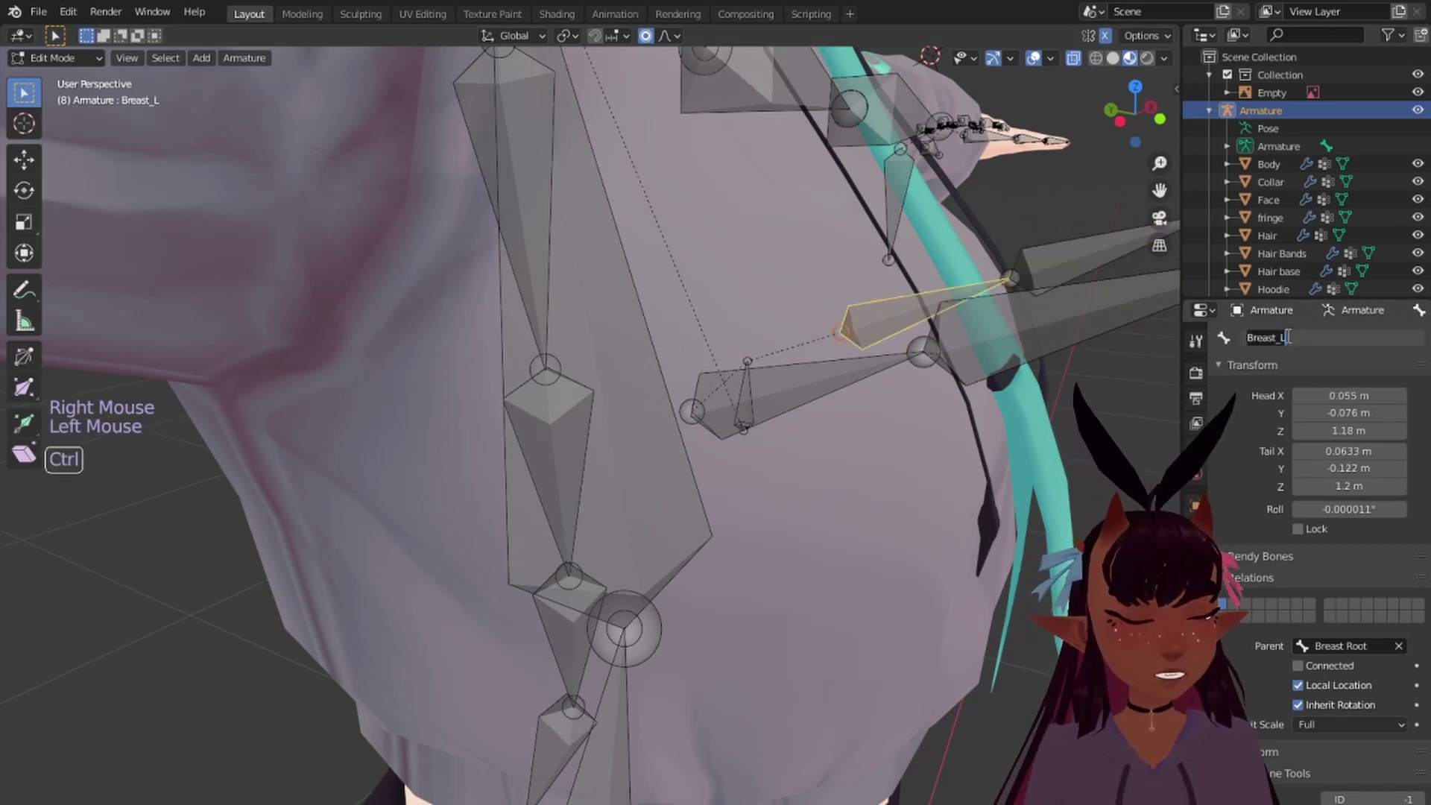
key("ctrl+c")
right_click(1083, 255)
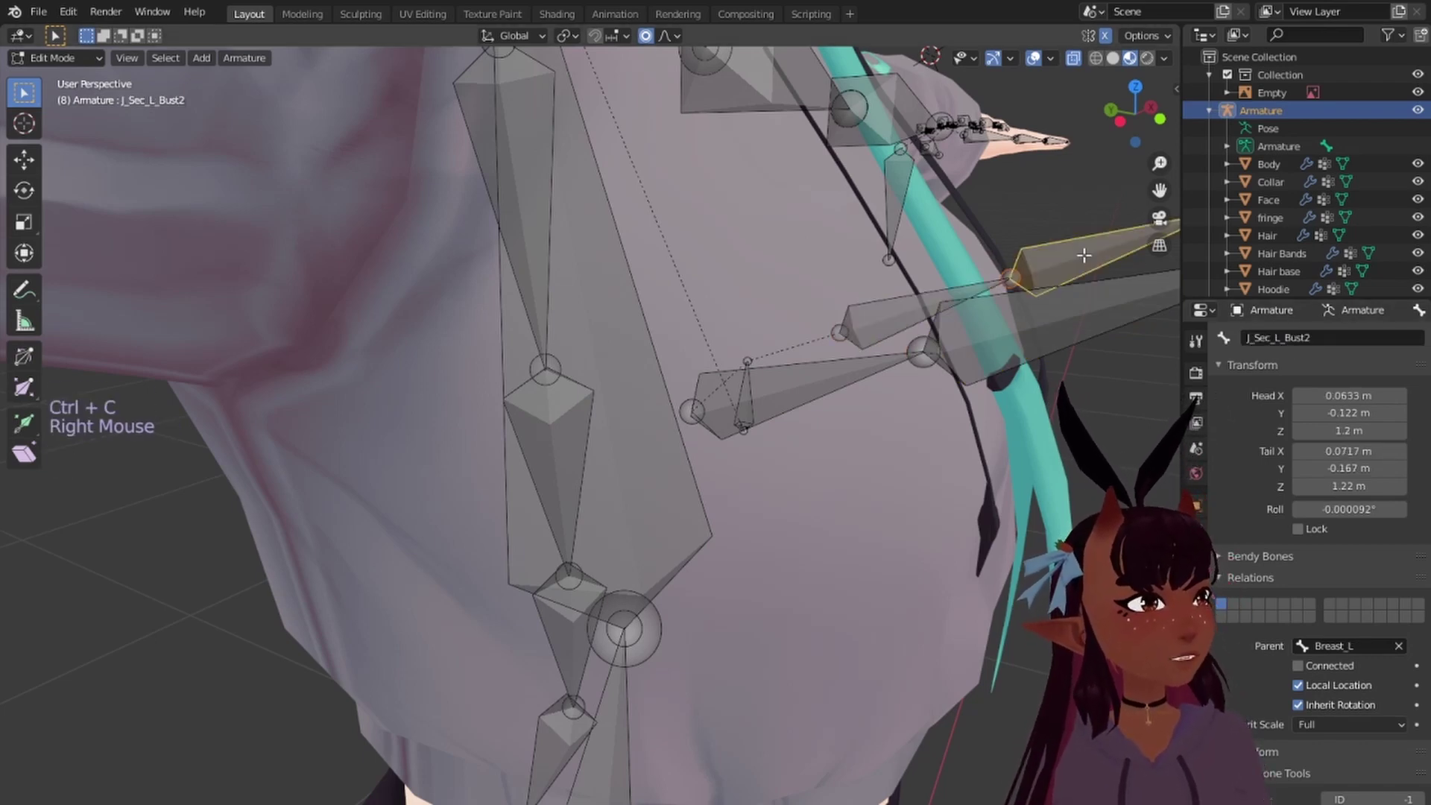
left_click(1286, 340)
key("ctrl+v")
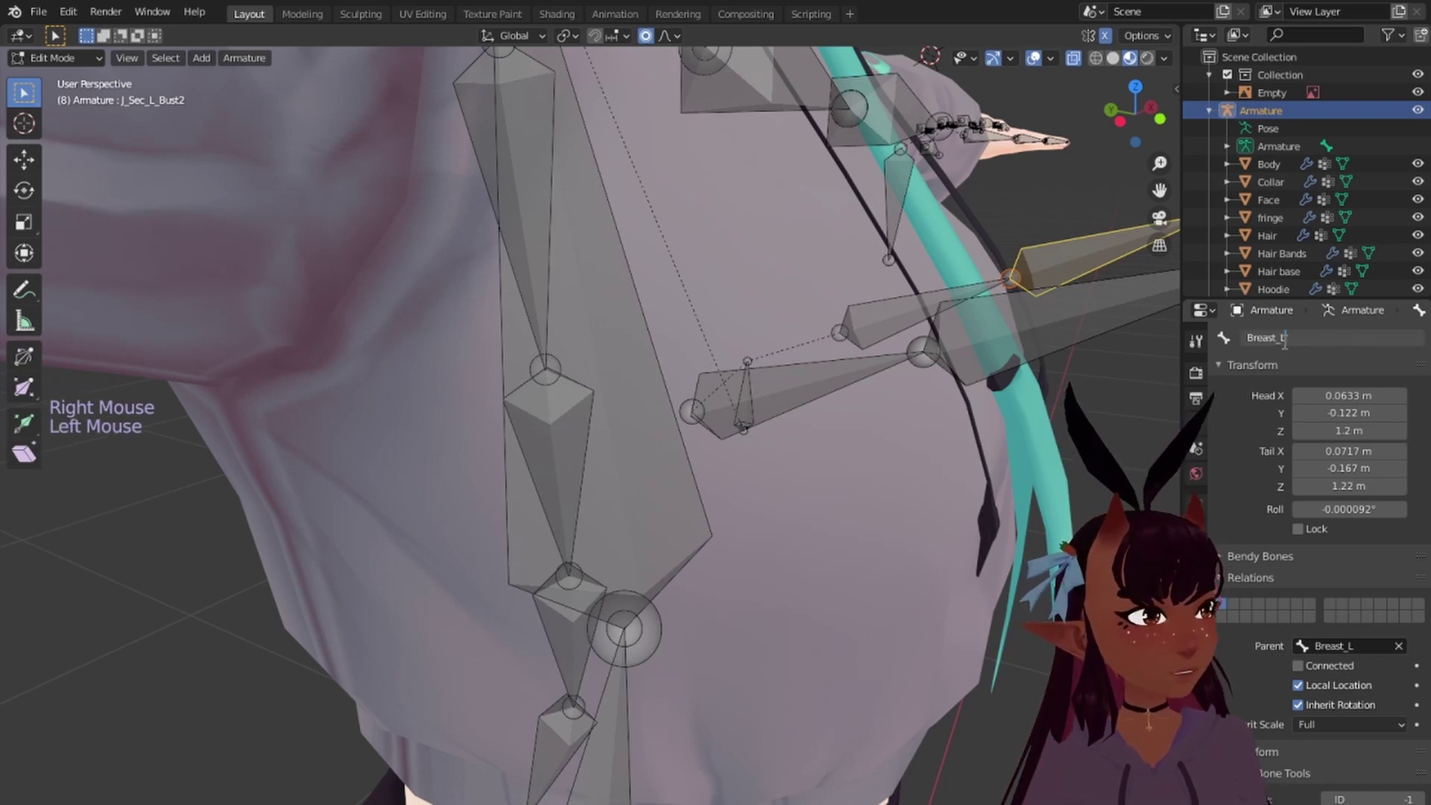
key("Return")
Step: Rename the right Bust2 bone using the name copied from its parent bone, Breast_R
right_click(836, 366)
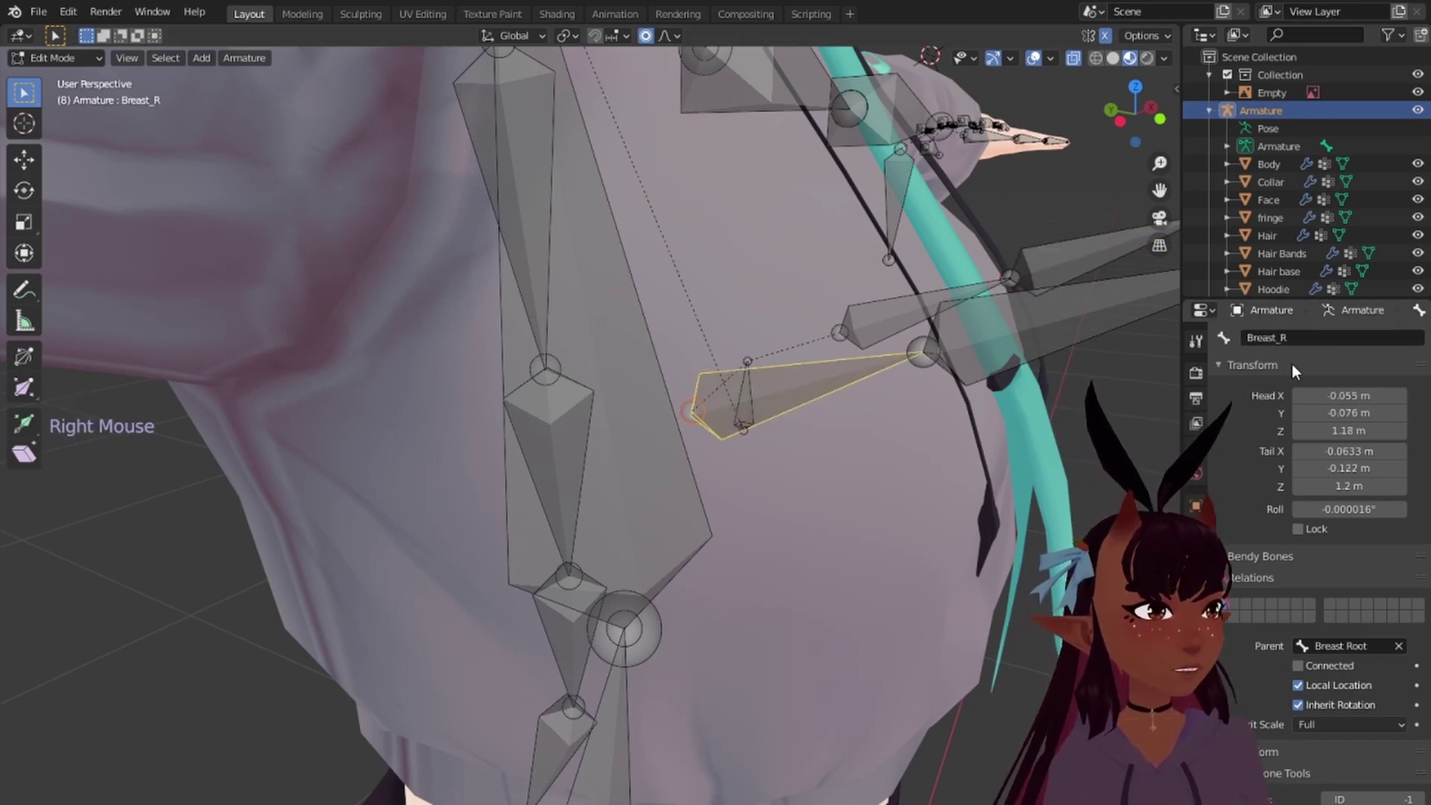
left_click(1260, 335)
key("ctrl+c")
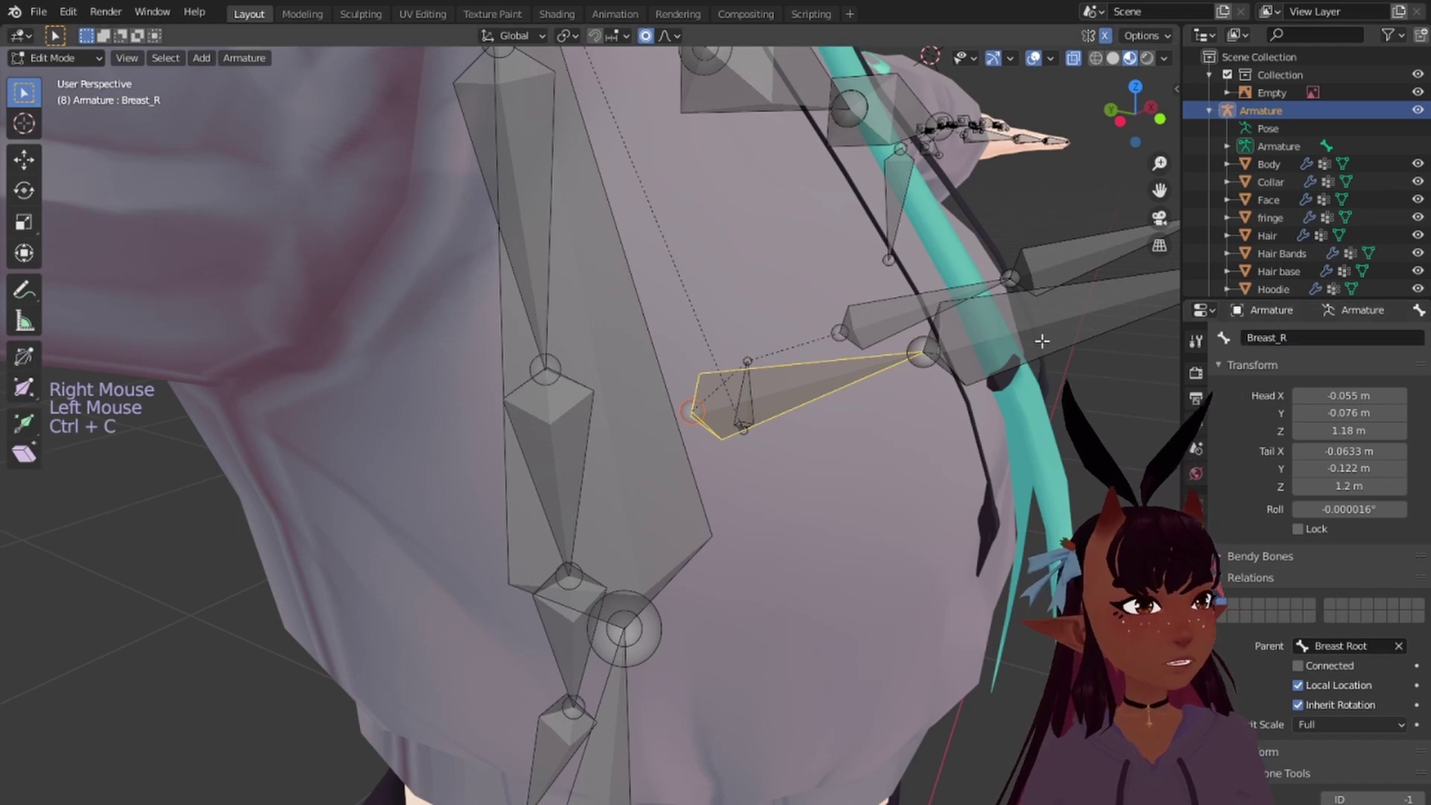
right_click(1044, 339)
left_click(1307, 337)
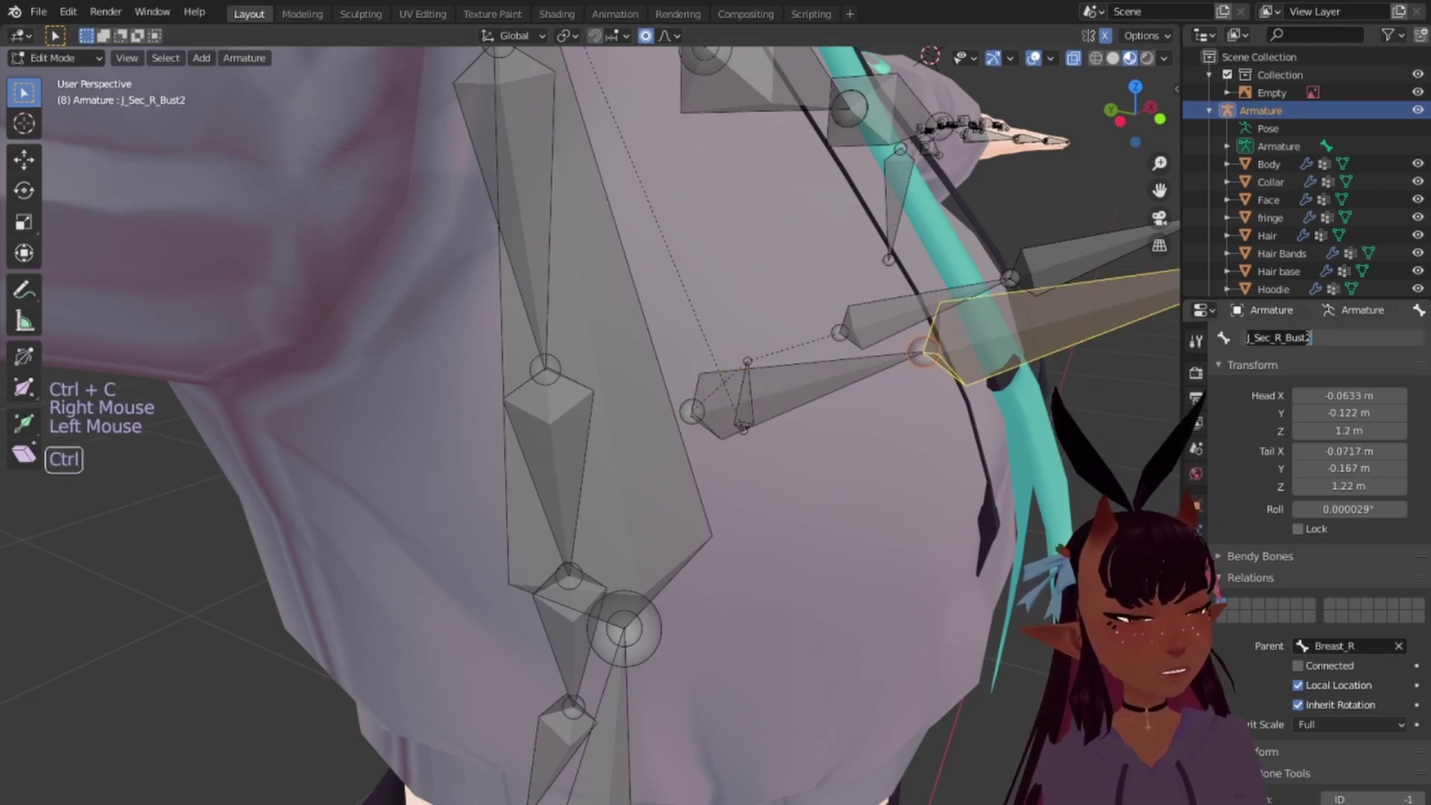
key("ctrl+v")
key("Return")
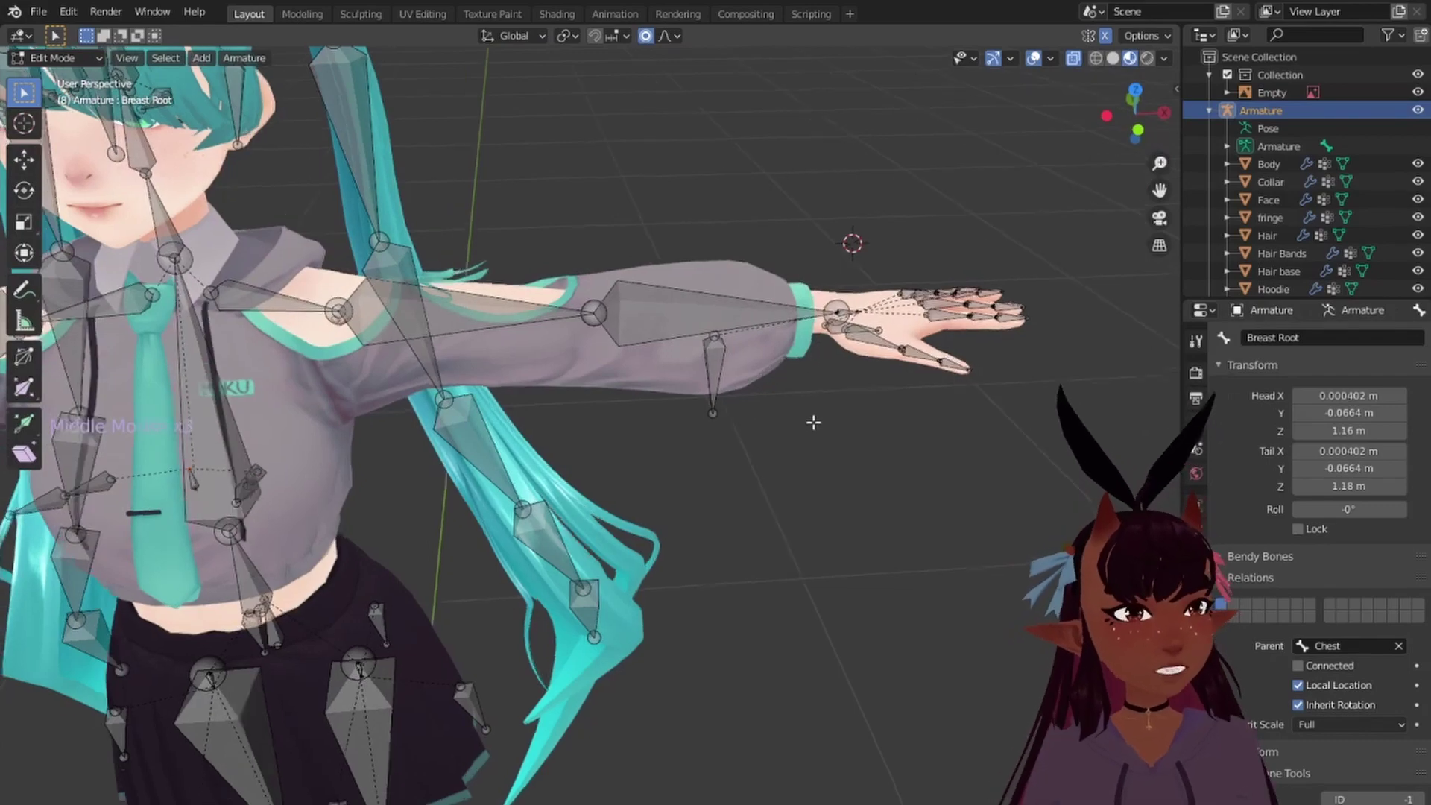
Step: Check the names of the left wrist bone and the sleeve tip bone overlapping it at the left hand
middle_click_drag(813, 422, 857, 453)
right_click(841, 463)
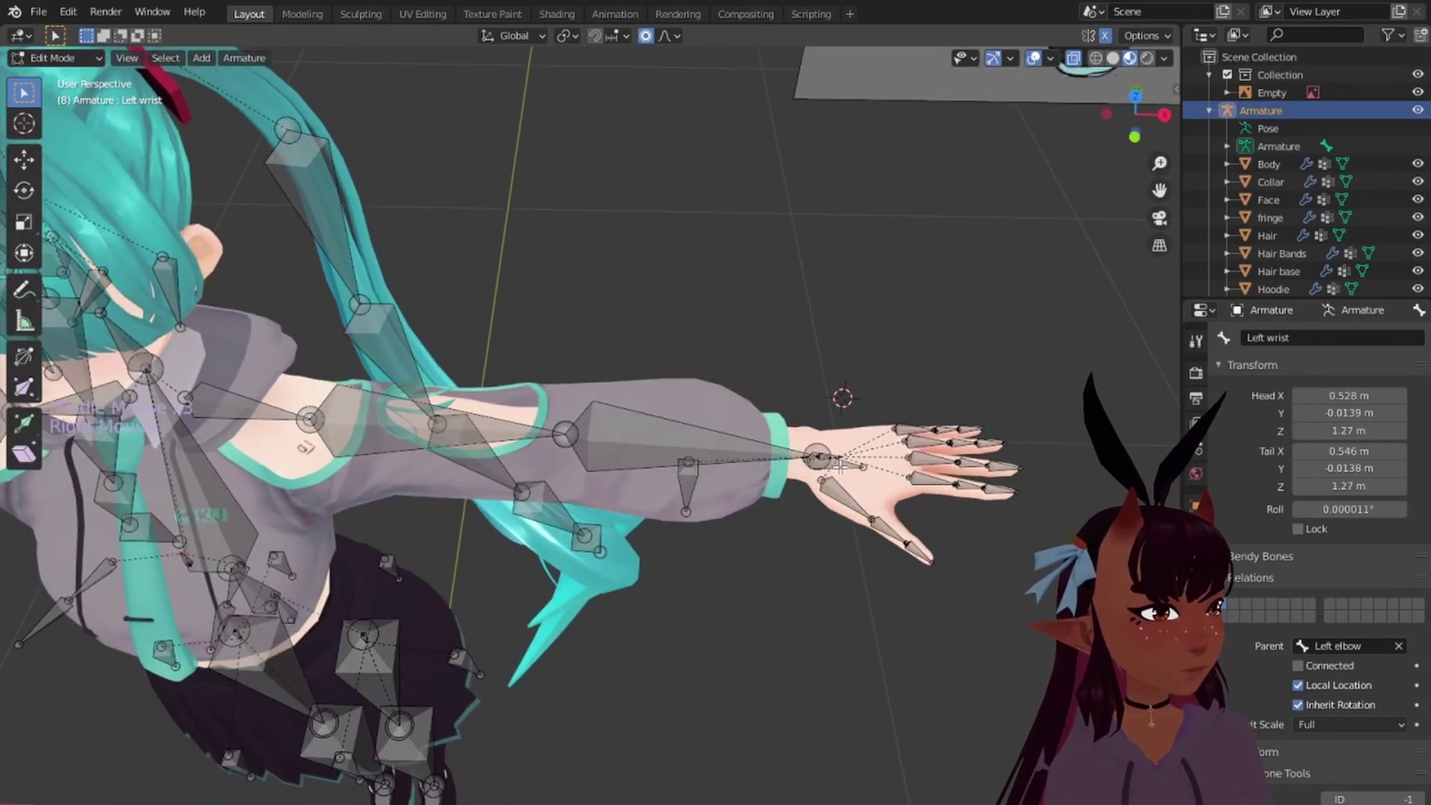
right_click(841, 463)
middle_click_drag(706, 591, 731, 516)
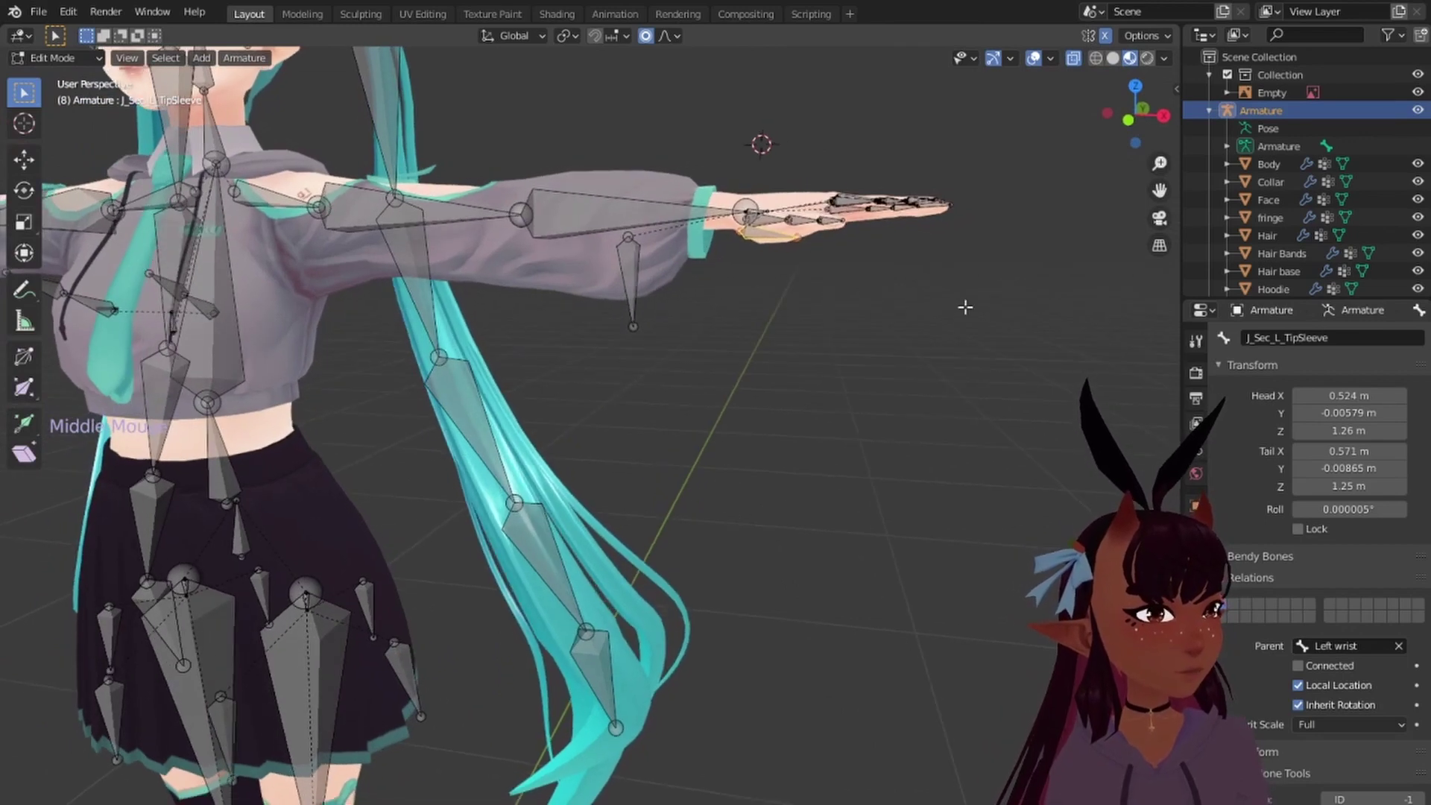
Step: Rename the sleeve tip bone at the left hand as Left TipSleeve, replacing the J_Sec_L_ prefix and correcting the capitalisation
left_click(1278, 338)
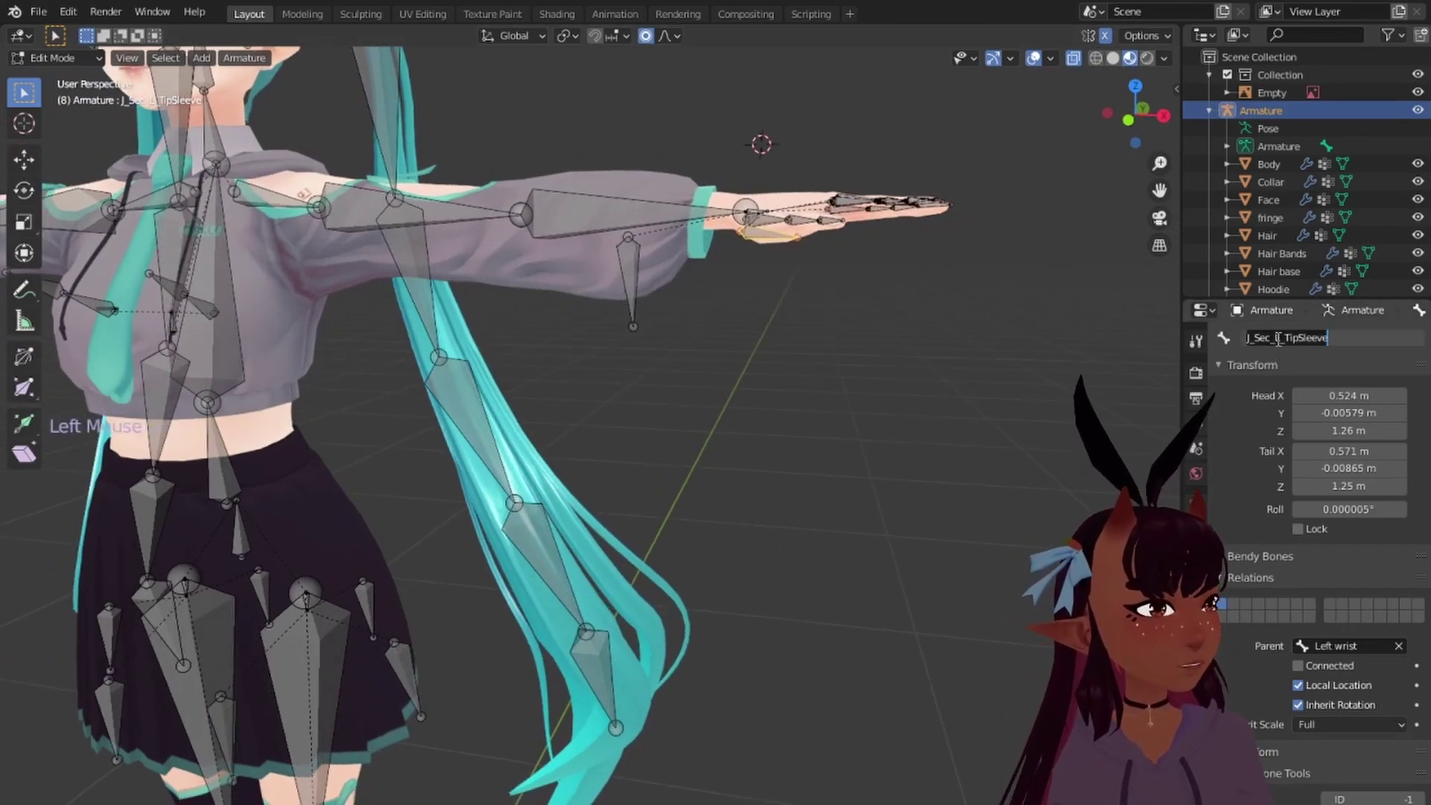
left_click(1278, 339)
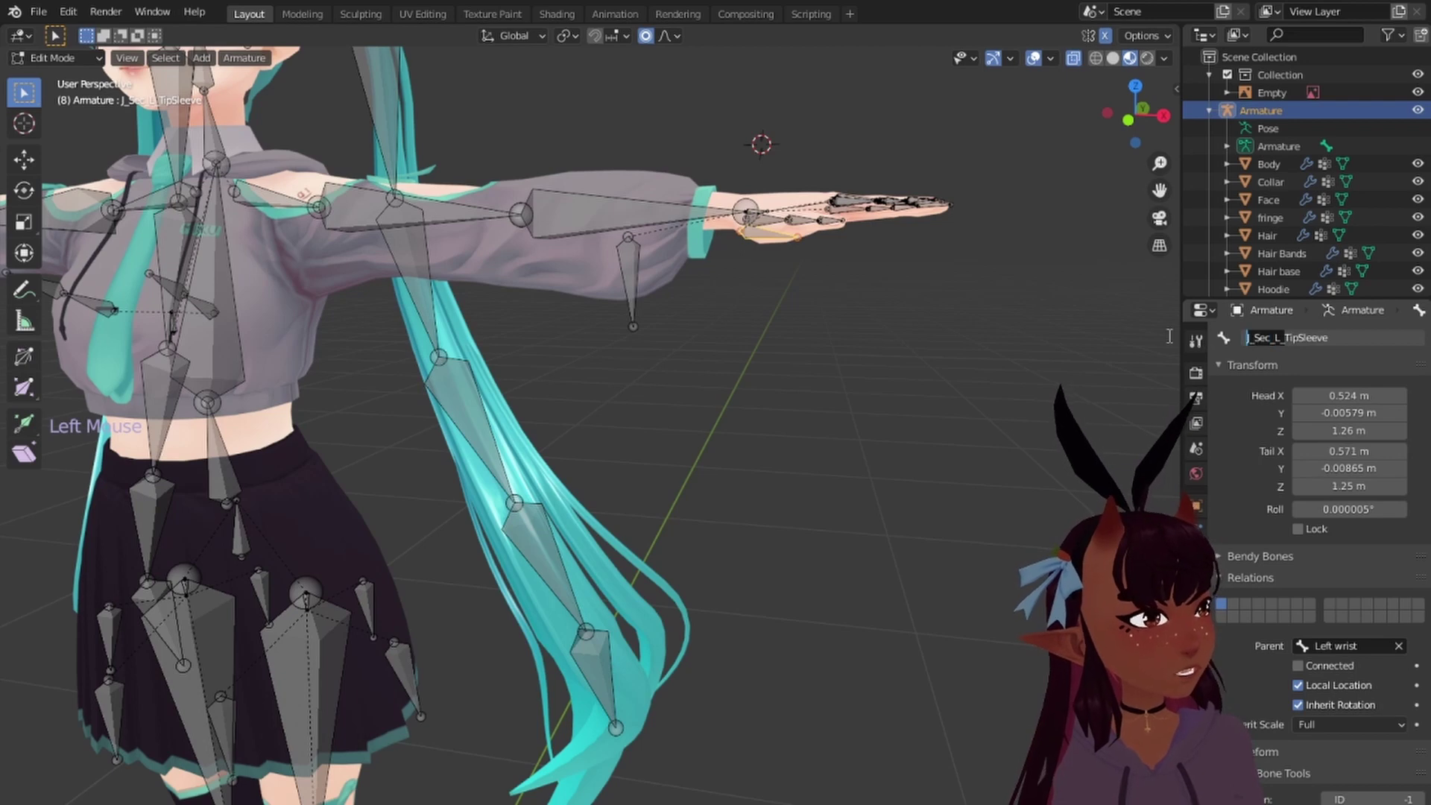
type("LEft")
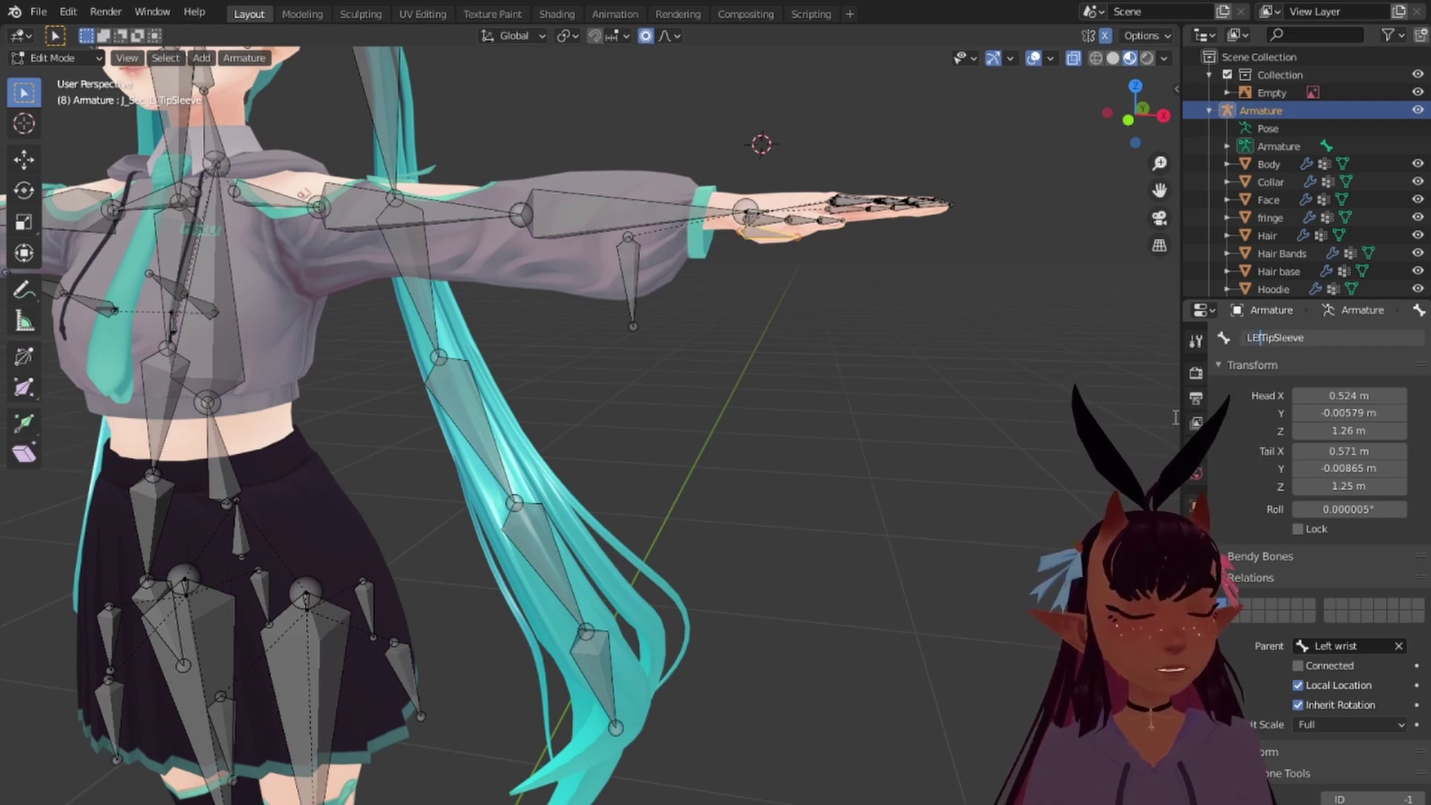
key("Return")
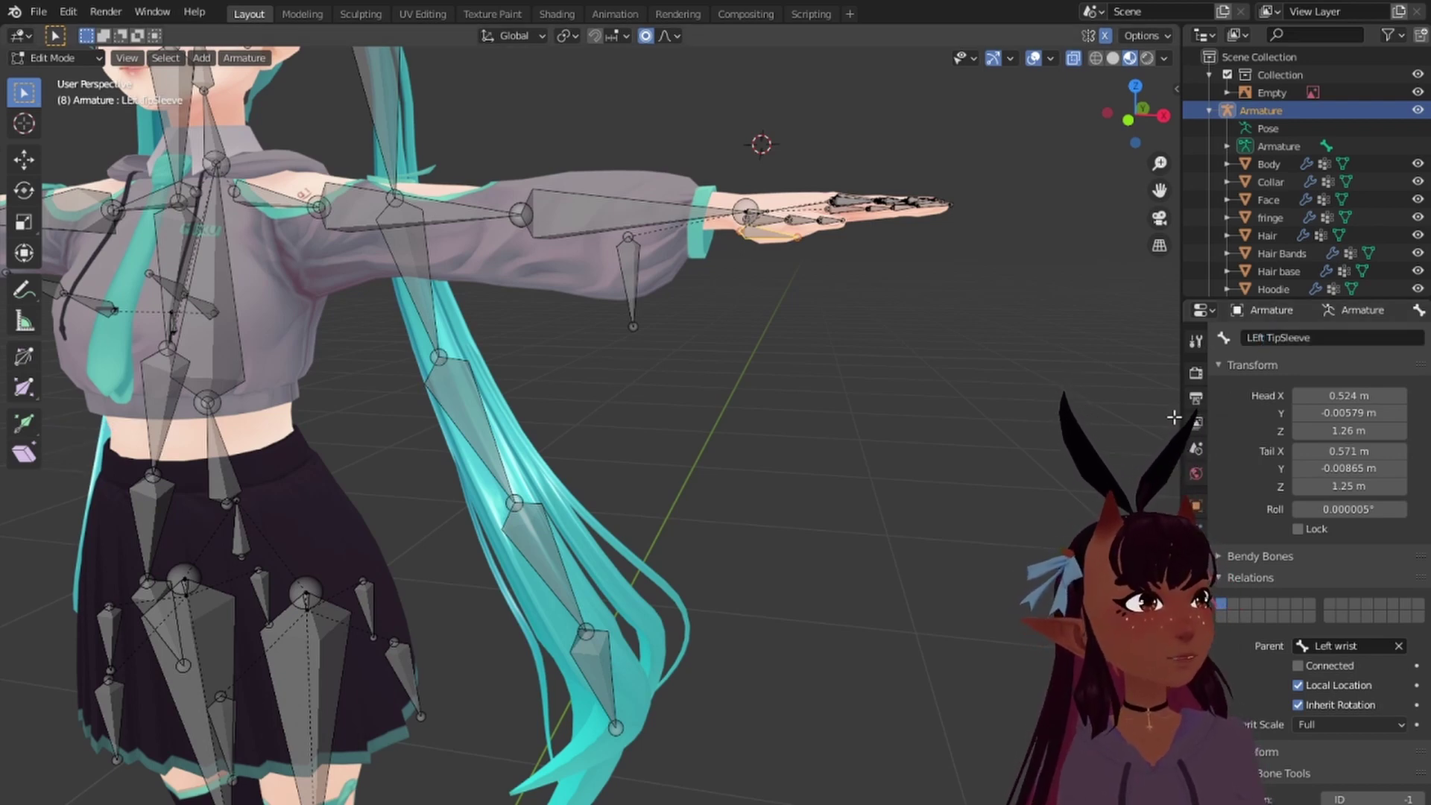
left_click(1253, 338)
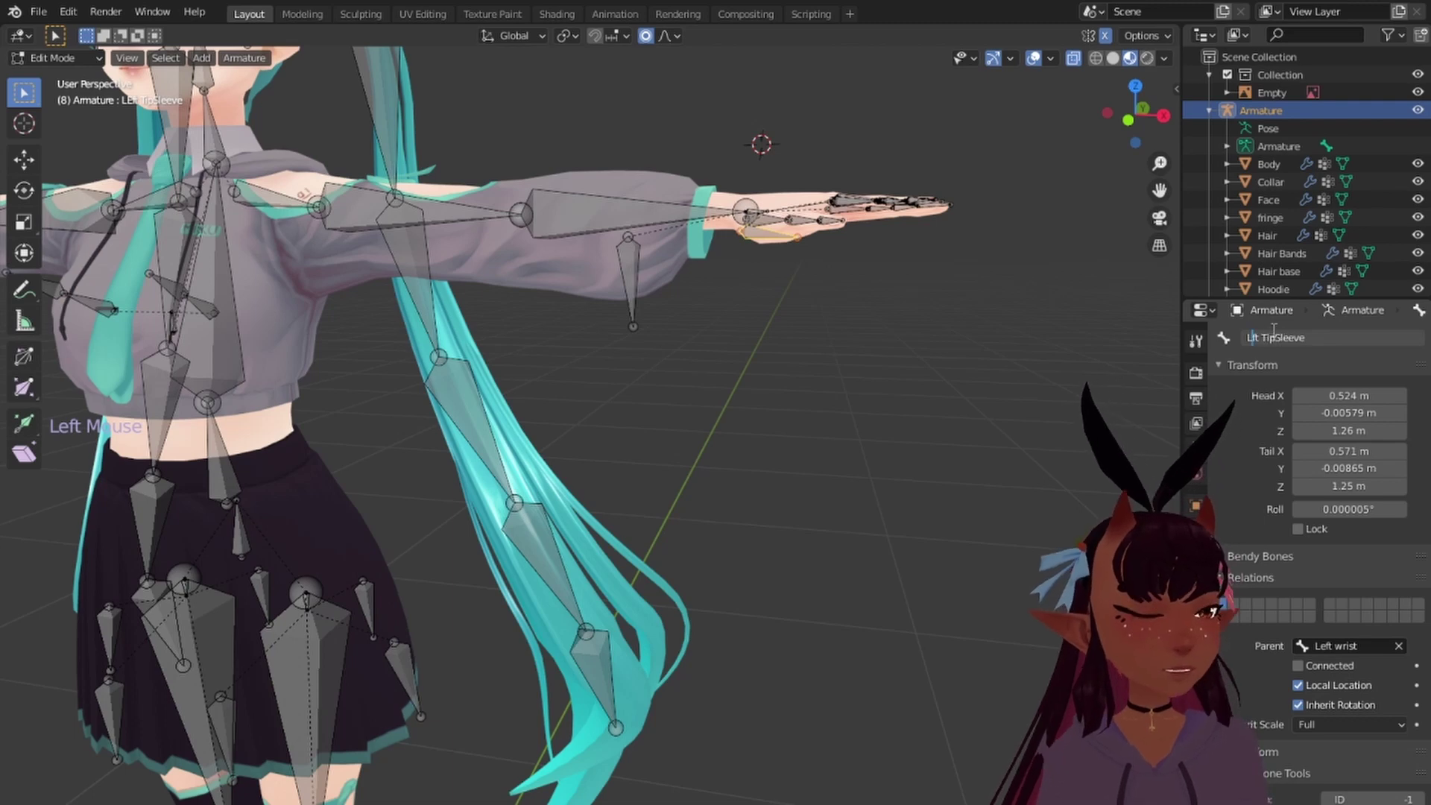
key("Return")
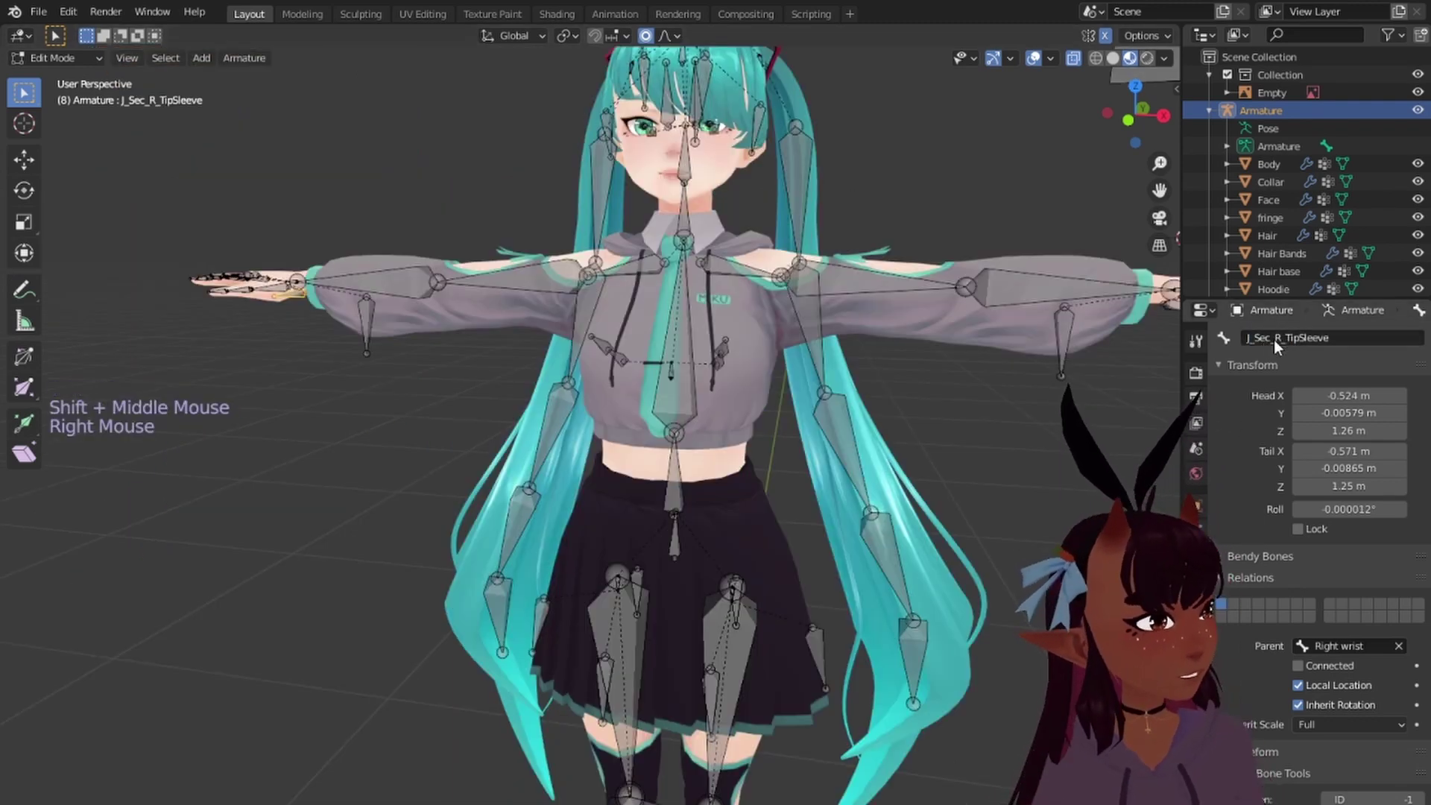
Step: Rename the matching sleeve tip bone at the right hand as Right TipSleeve
left_click(1276, 342)
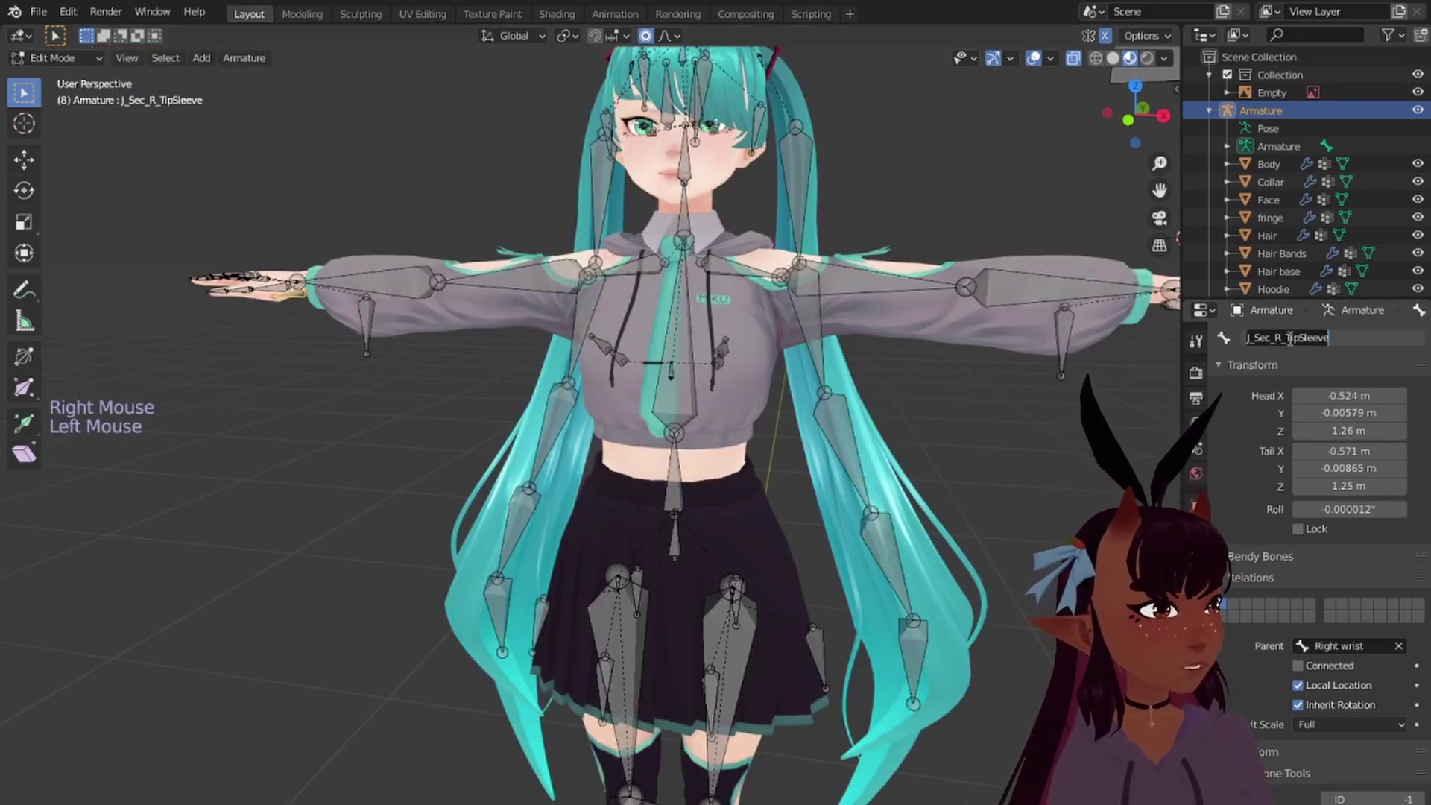
left_click_drag(1288, 338, 1163, 341)
type("Ri")
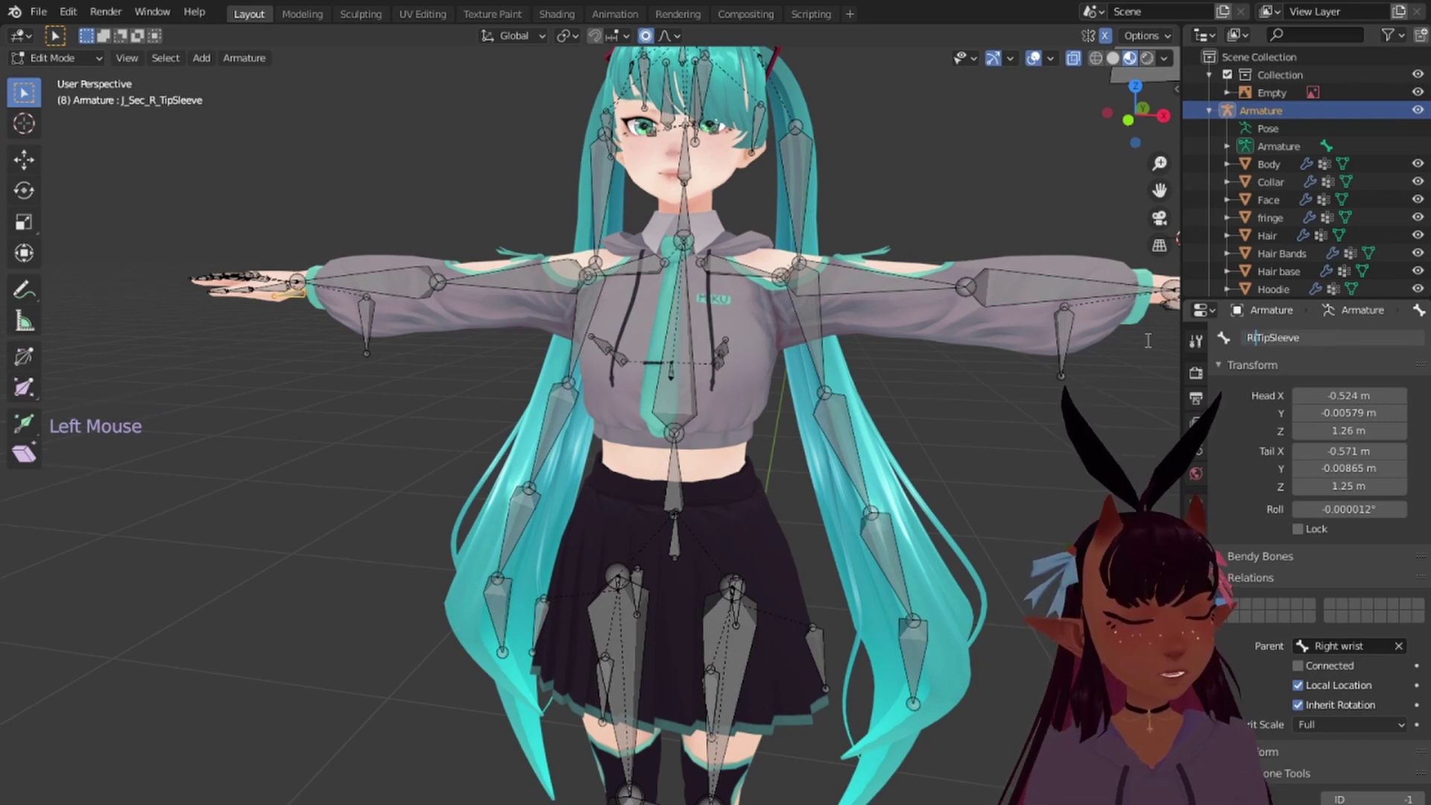
type("ght")
key("Return")
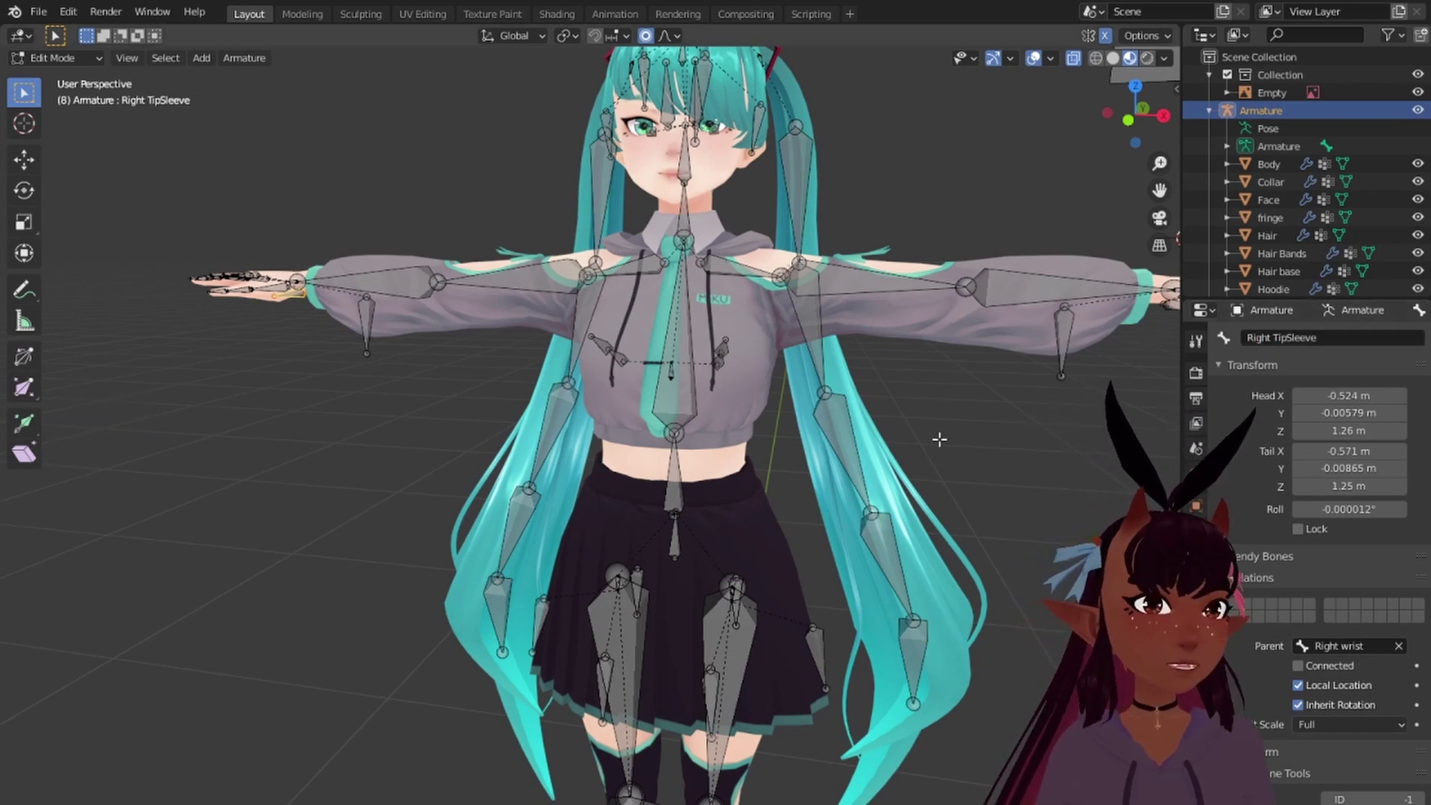
Step: Check the ponytail bones and their hair root parents at the back of the head
scroll(851, 393, "down", 2)
middle_click_drag(959, 310, 961, 311)
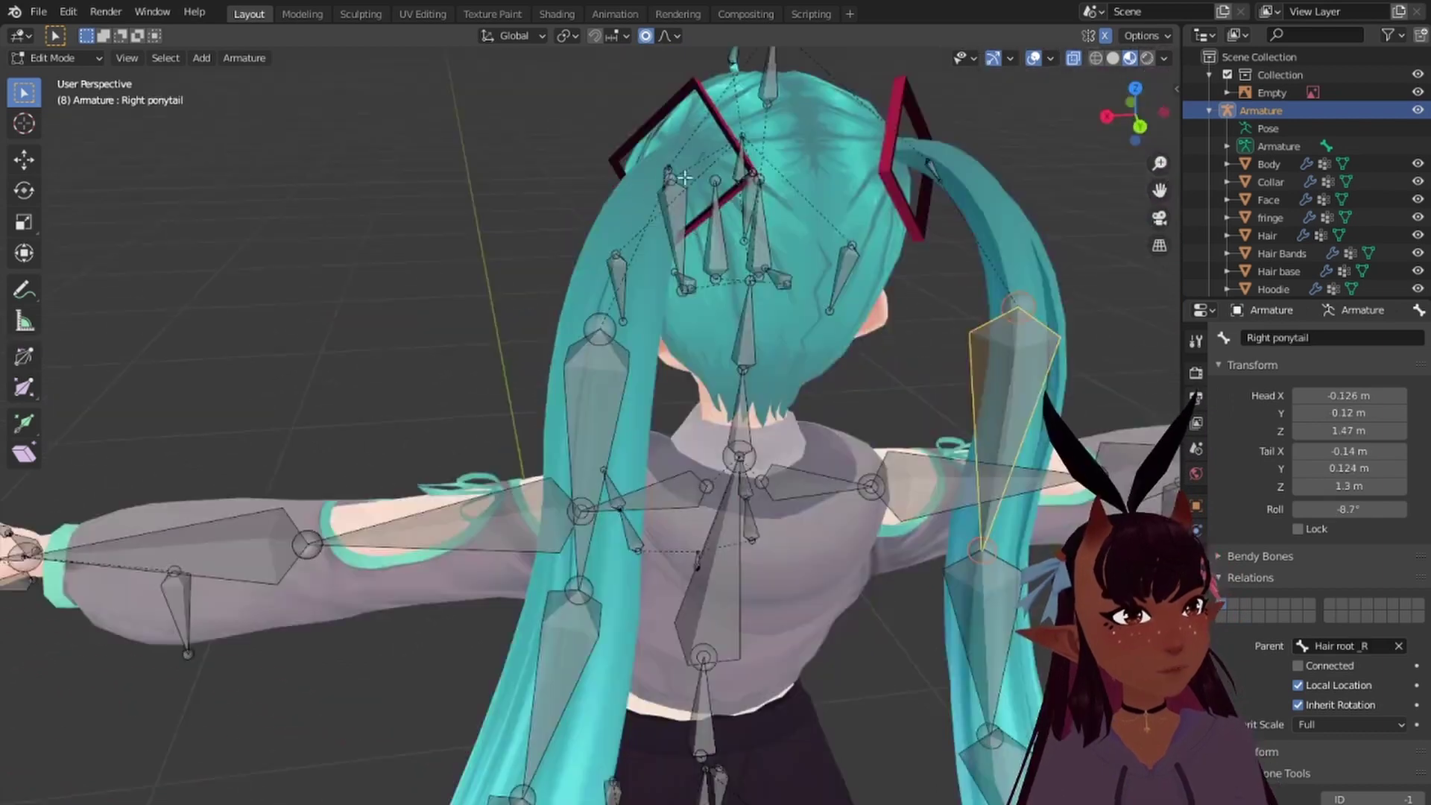
scroll(695, 172, "down", 3)
middle_click_drag(695, 171, 555, 305)
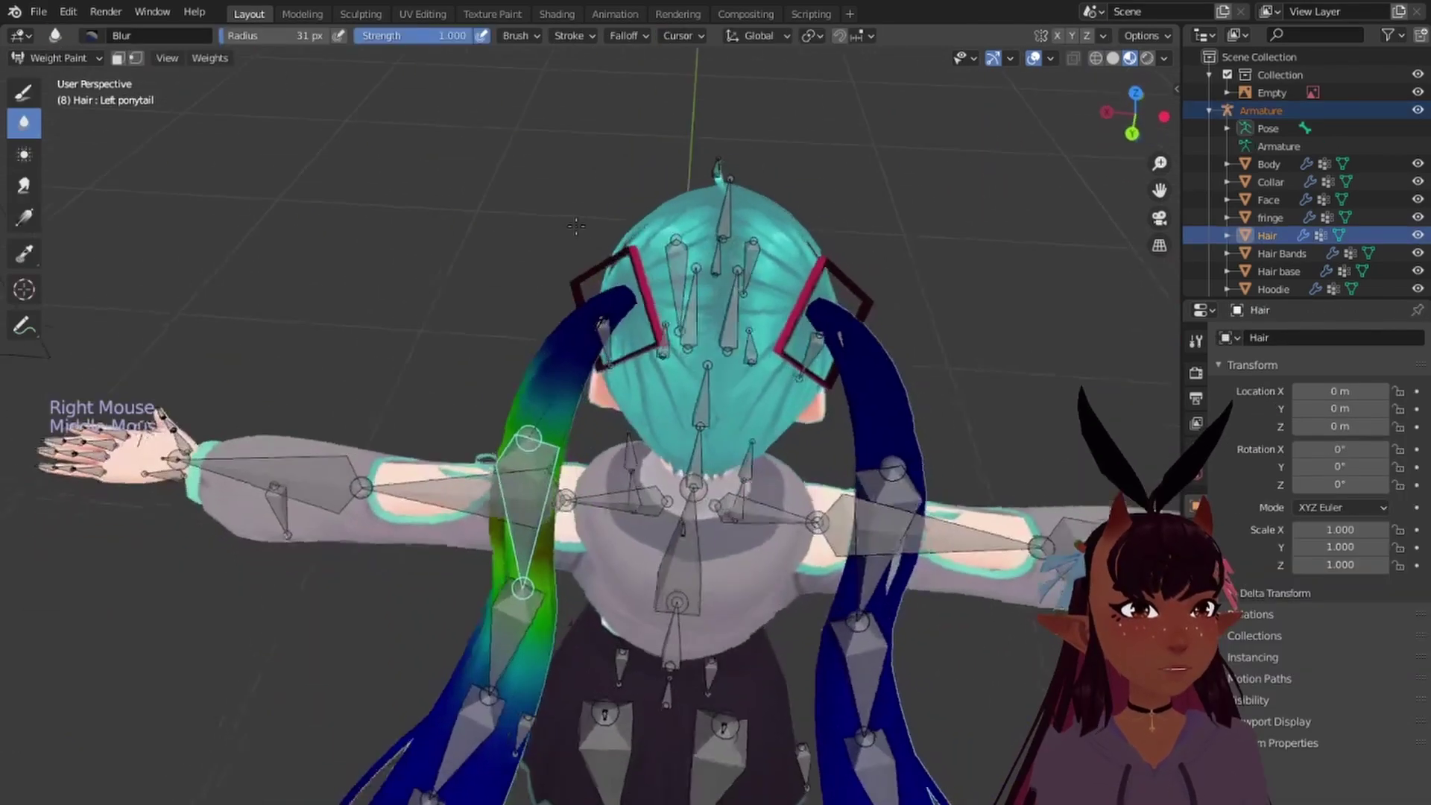
Step: Examine the Hair mesh's weights in Weight Paint mode for the left and right hair root bones
middle_click_drag(566, 268, 533, 251)
right_click(543, 284)
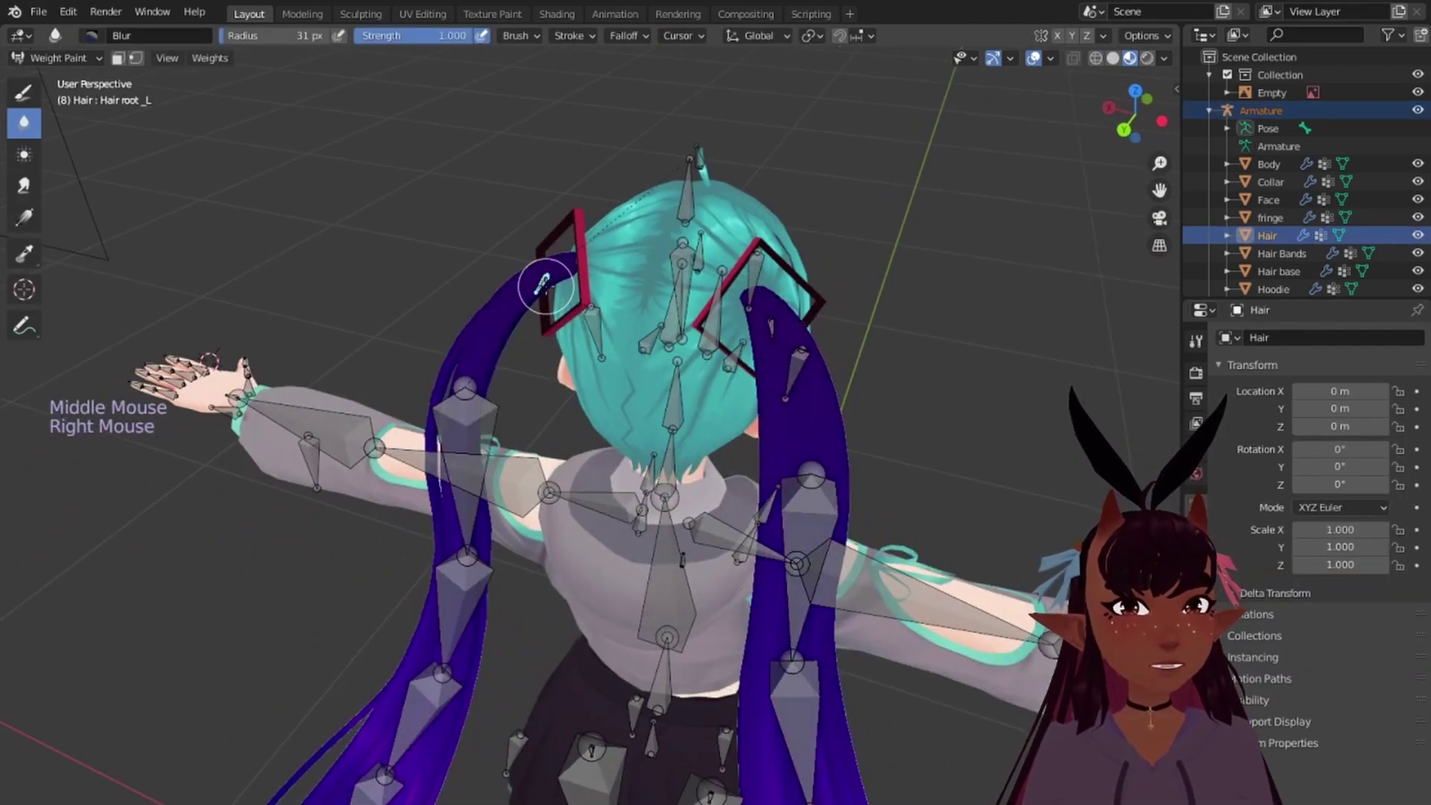
scroll(559, 277, "up", 1)
mouse_move(733, 273)
middle_mouse_down()
mouse_move(614, 273)
mouse_move(767, 295)
middle_mouse_up()
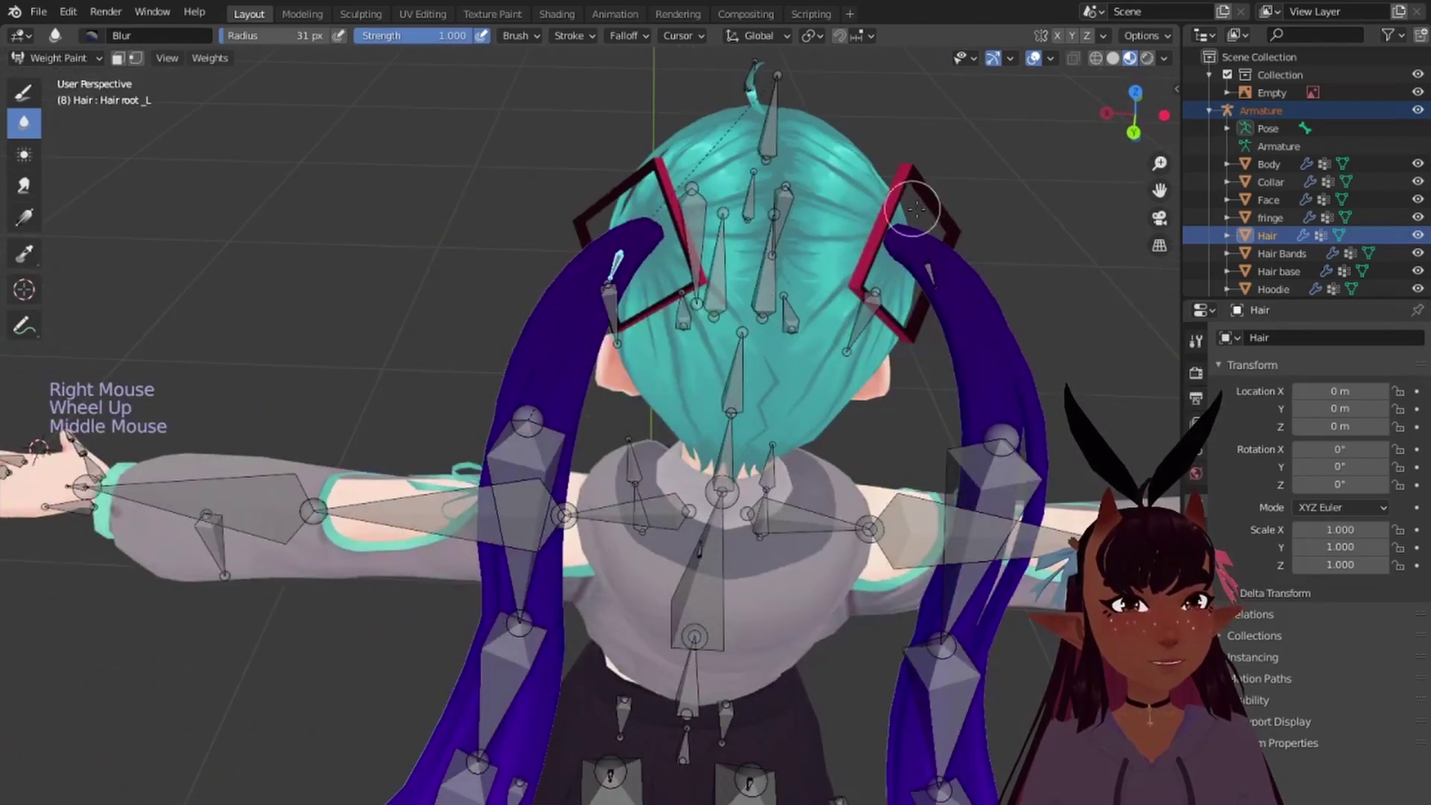
middle_click_drag(823, 256, 526, 333)
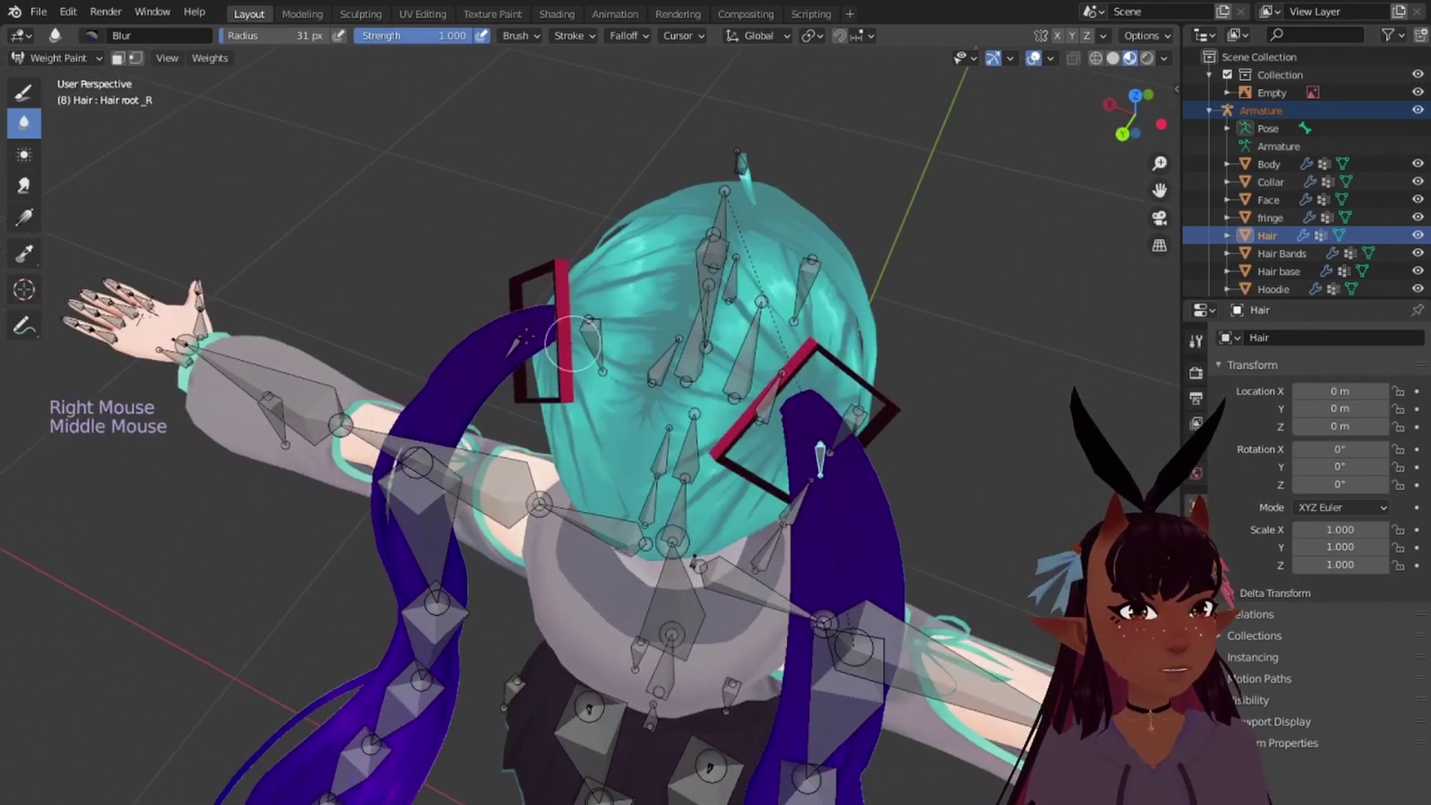
scroll(720, 365, "down", 2)
middle_click_drag(720, 373, 745, 356)
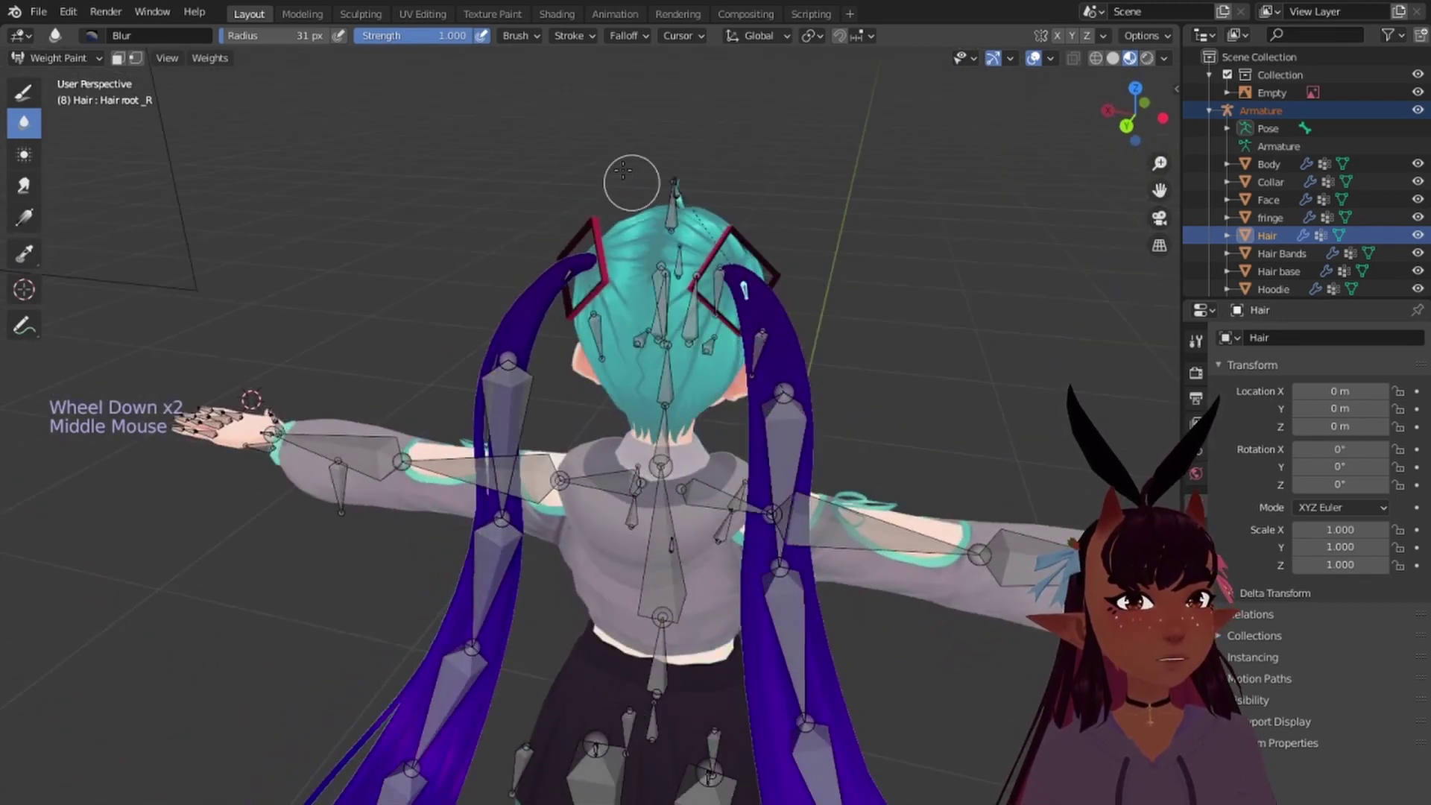
scroll(439, 368, "down", 3)
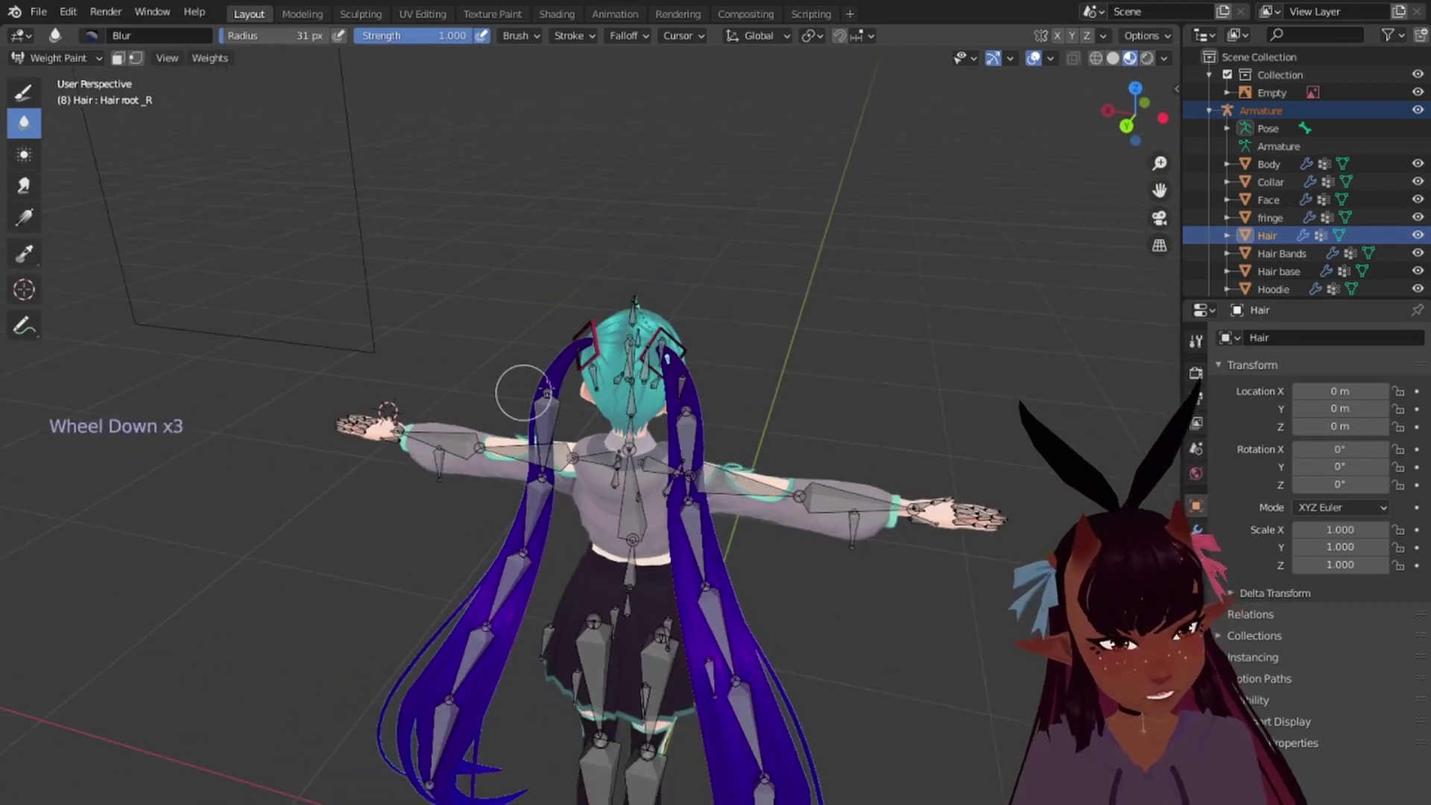
middle_click_drag(484, 384, 656, 342)
scroll(587, 488, "down", 5)
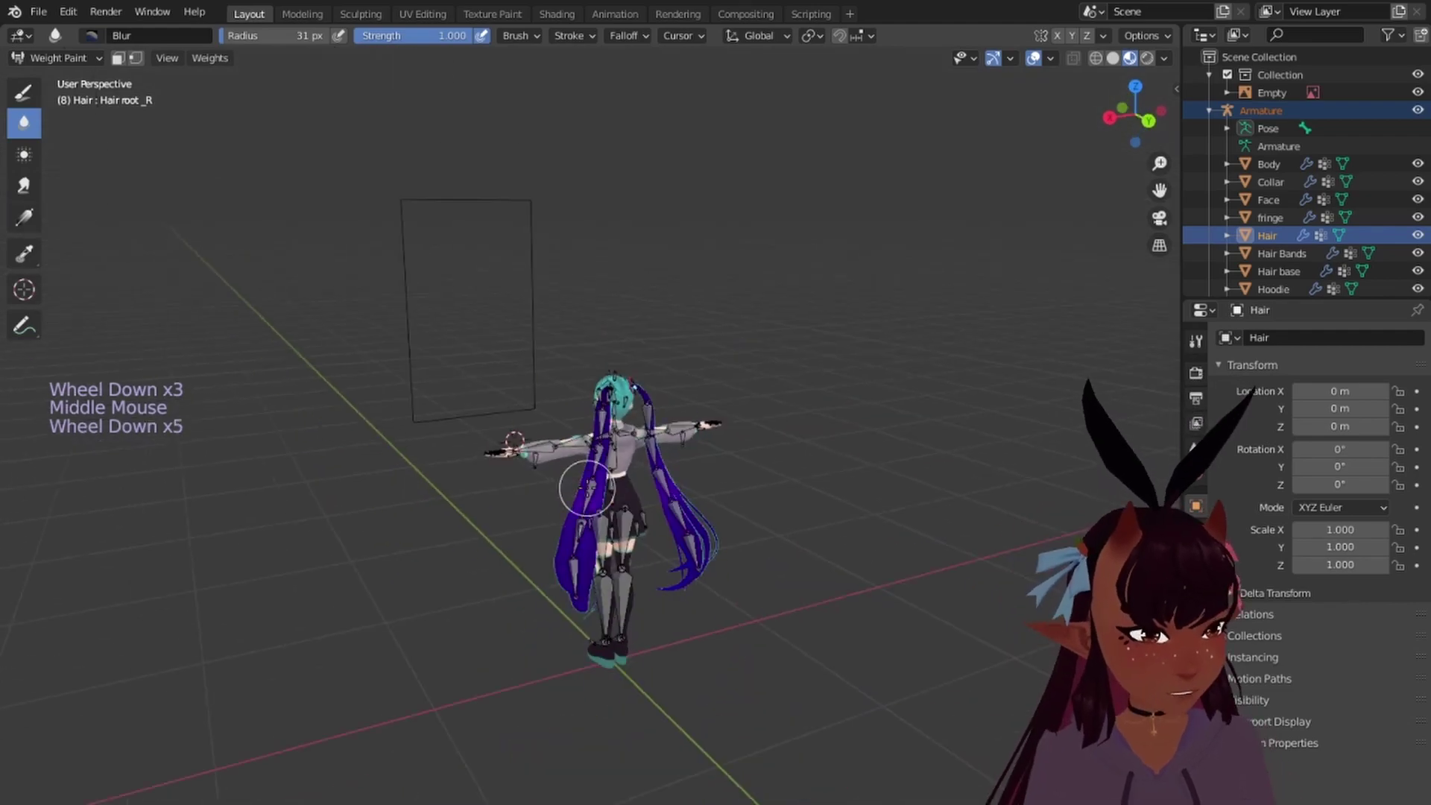
scroll(593, 466, "up", 5)
middle_click_drag(735, 530, 484, 504)
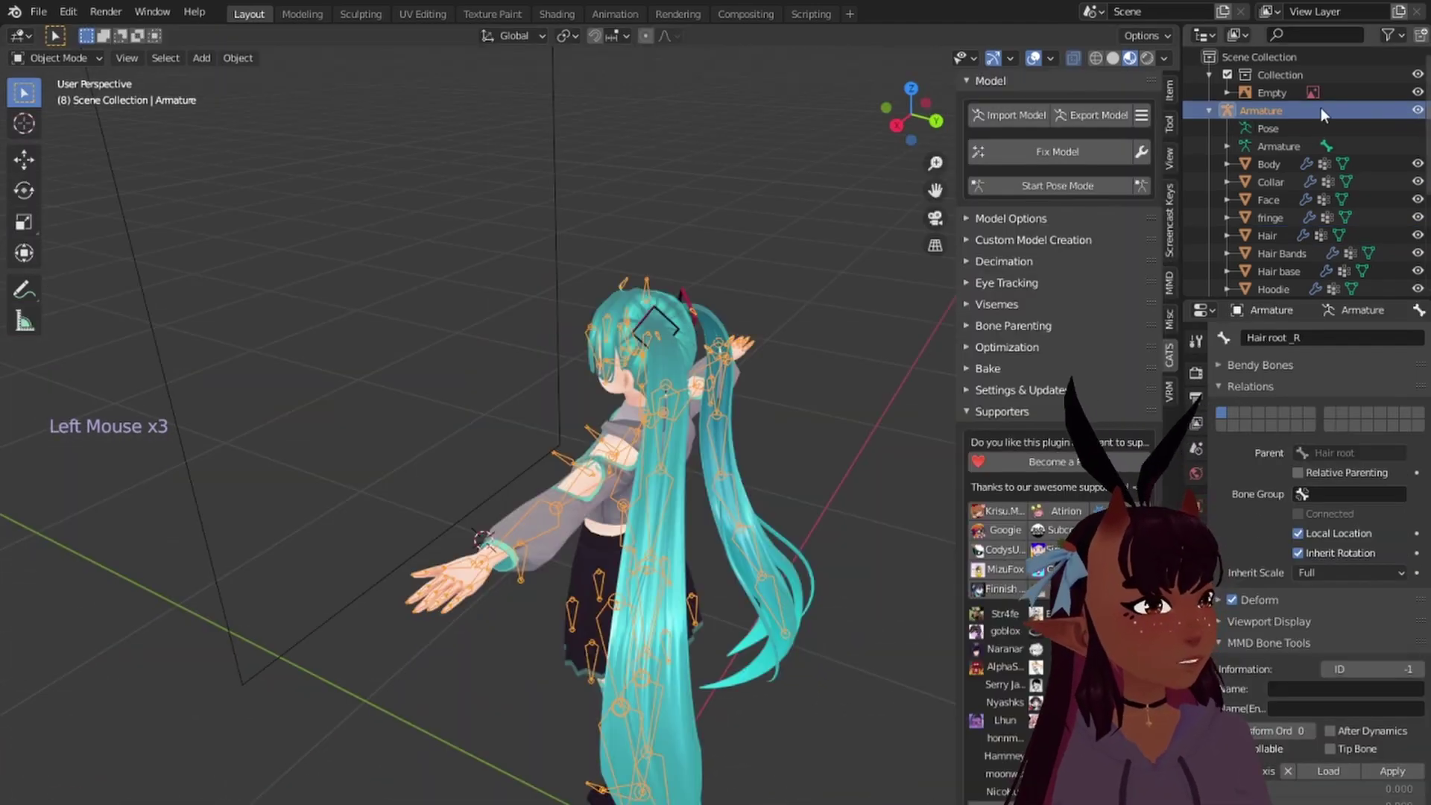
Step: Select the armature and put it back into Edit Mode
left_click(1288, 109)
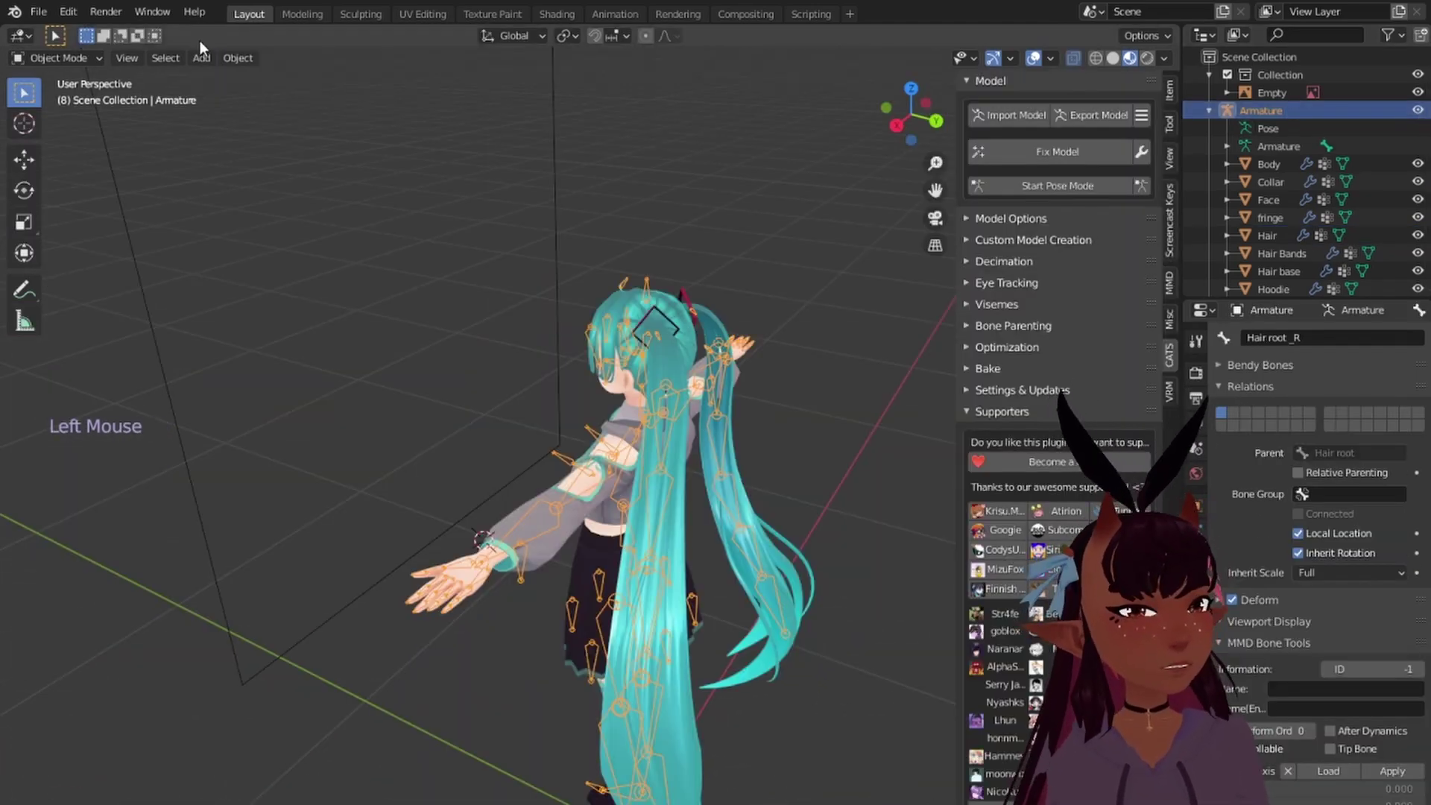
left_click(64, 62)
left_click(66, 94)
scroll(835, 235, "up", 4)
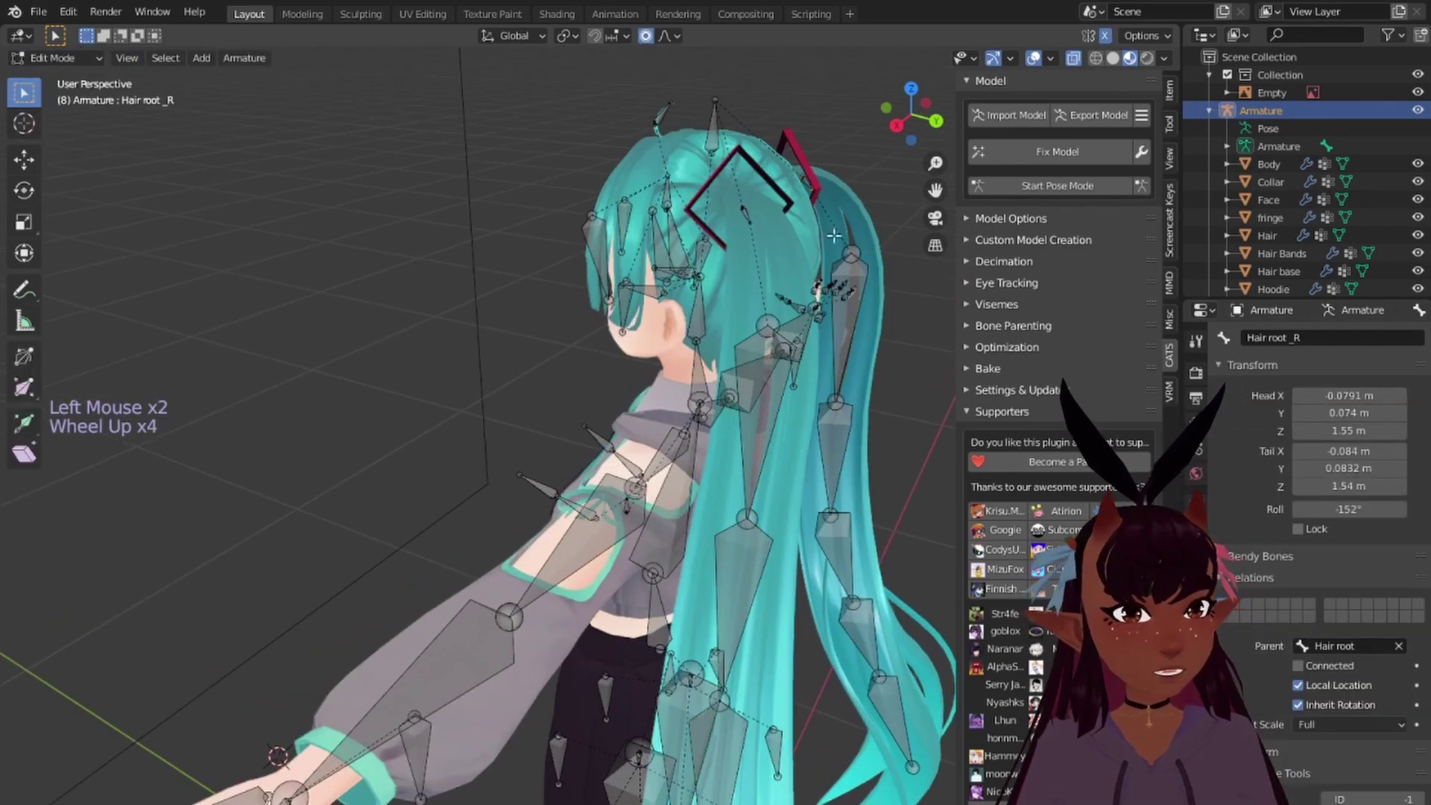
middle_click_drag(788, 224, 622, 222)
right_click(521, 367)
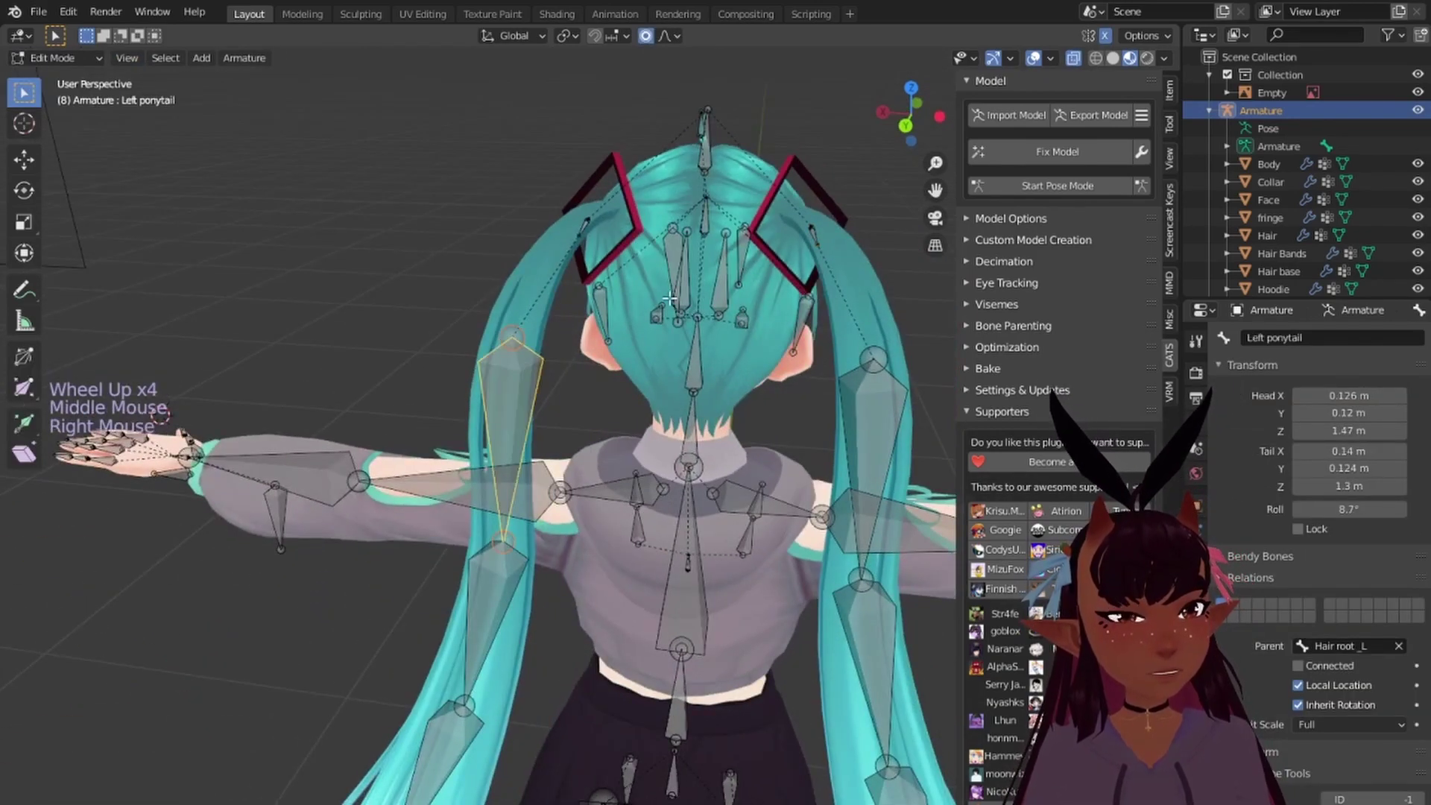
scroll(670, 298, "down", 1)
right_click(818, 406, "ctrl")
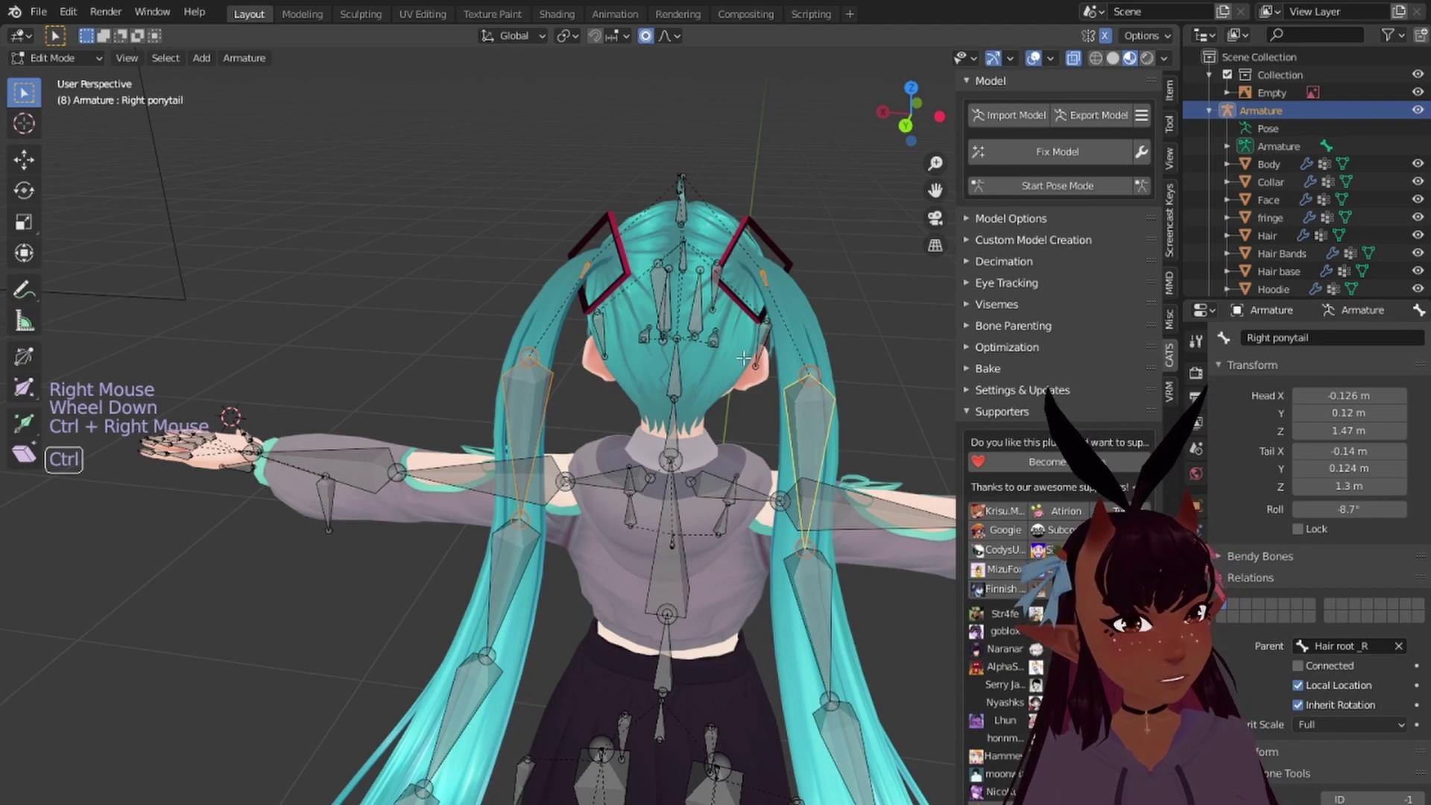
key("a")
key("a")
key("a")
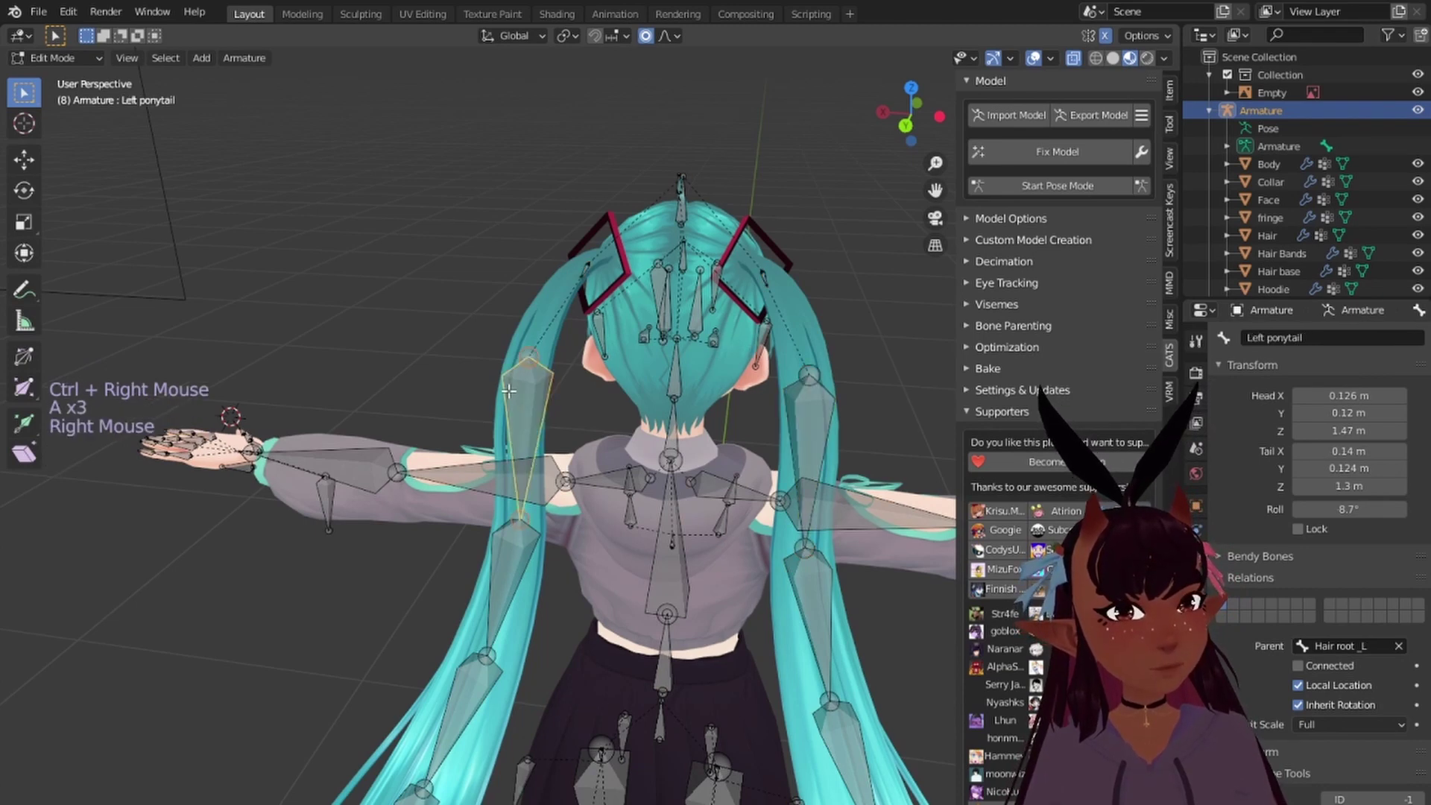
Step: Parent the Left ponytail and Right ponytail bones to the Hair root bone with Keep Offset
right_click(796, 403, "shift")
middle_click_drag(777, 292, 579, 248)
right_click(616, 190, "shift")
key("ctrl+p")
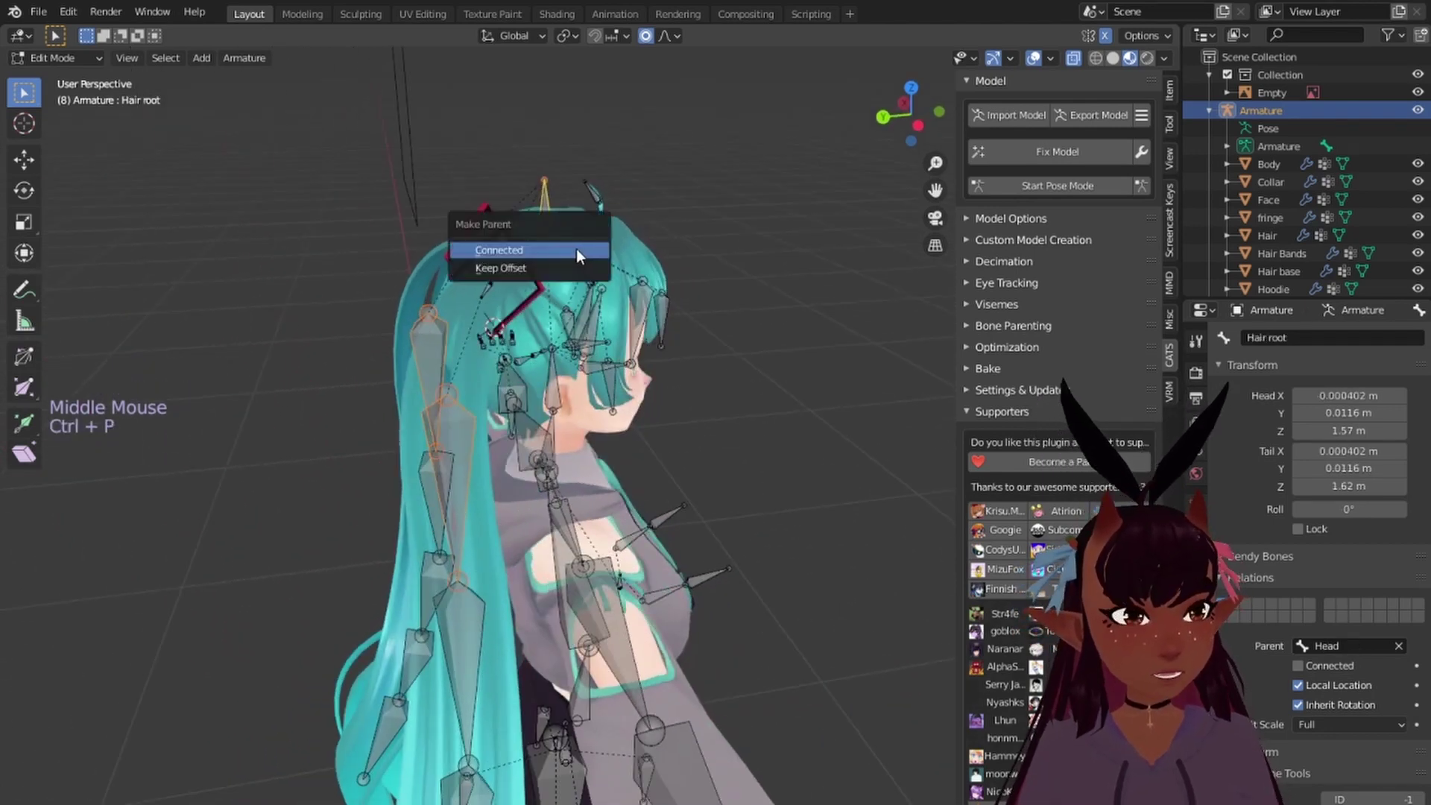
left_click(543, 268)
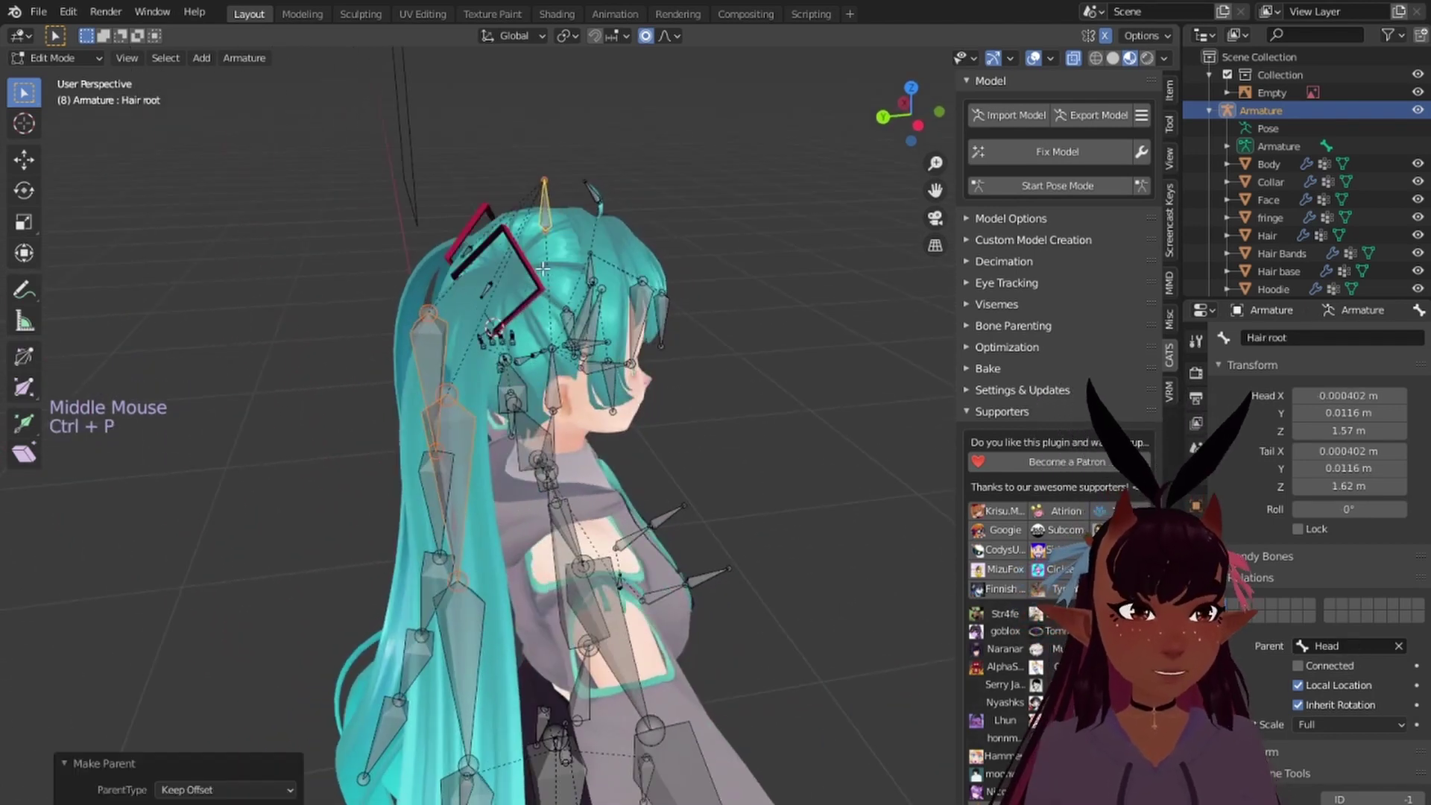
Step: Delete the Hair root _L and Hair root _R bones
right_click(484, 286)
key("x")
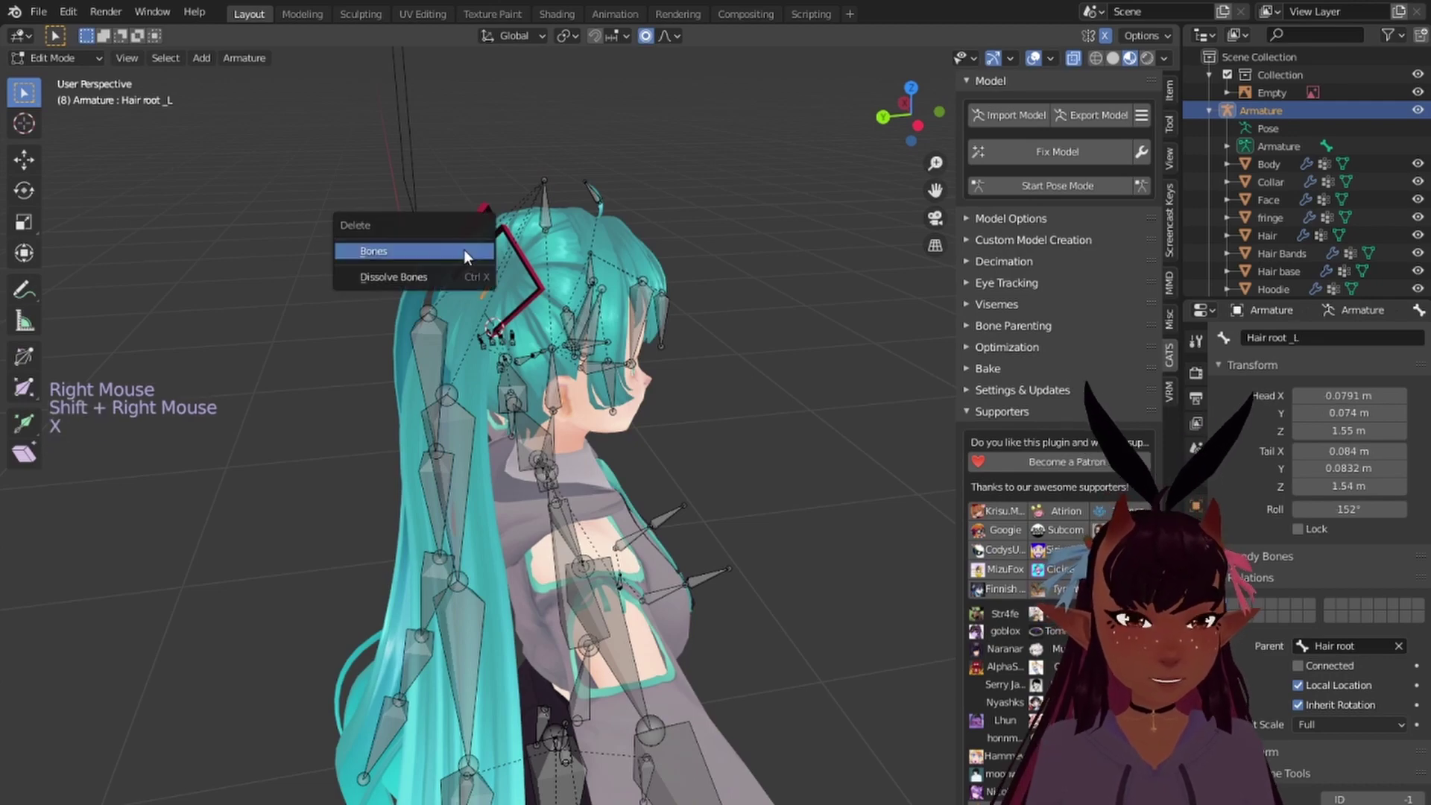
left_click(464, 249)
middle_click_drag(463, 249, 672, 237)
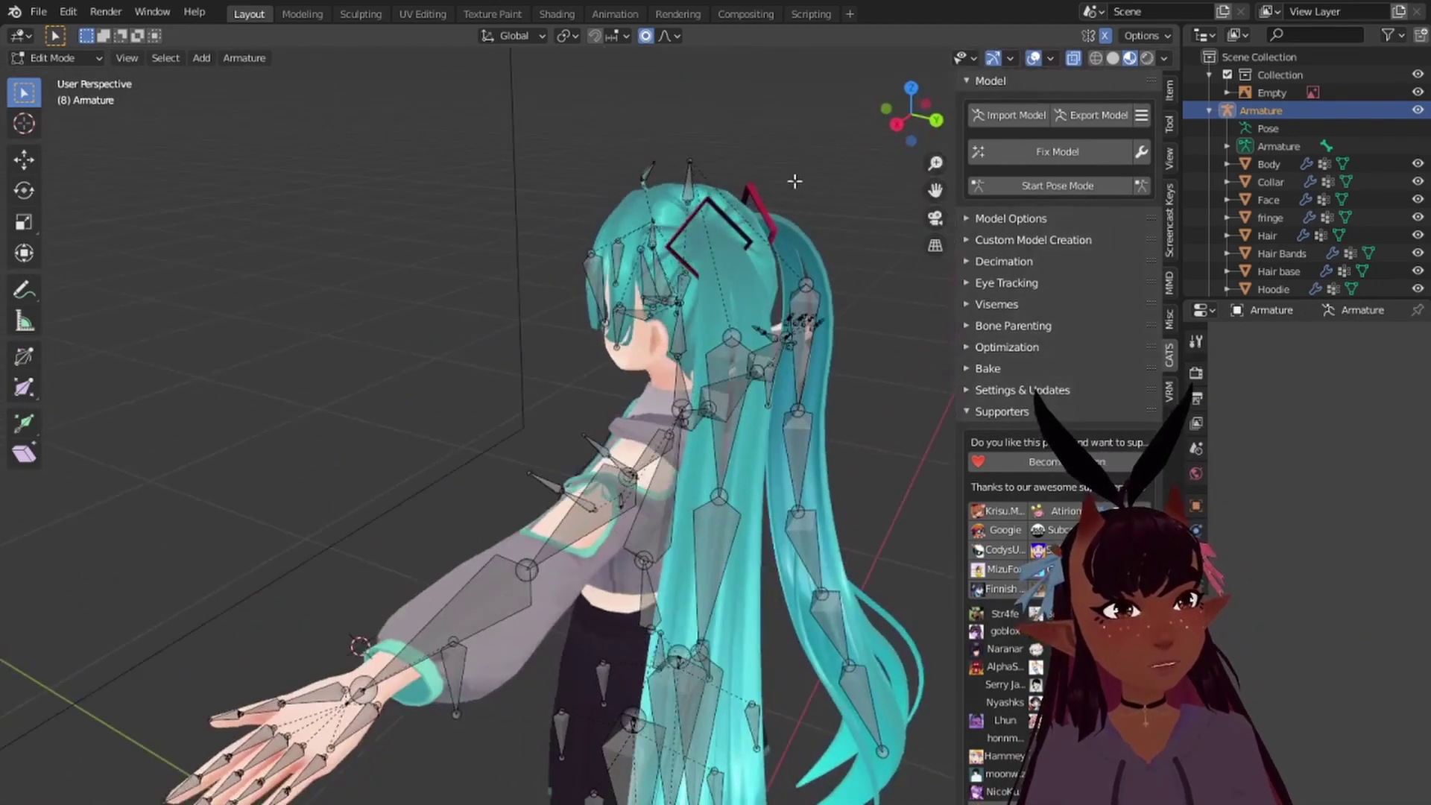
Step: Return to Object Mode, select all objects in the scene and hide the Empty holding the reference image
left_click(55, 79)
scroll(480, 349, "down", 7)
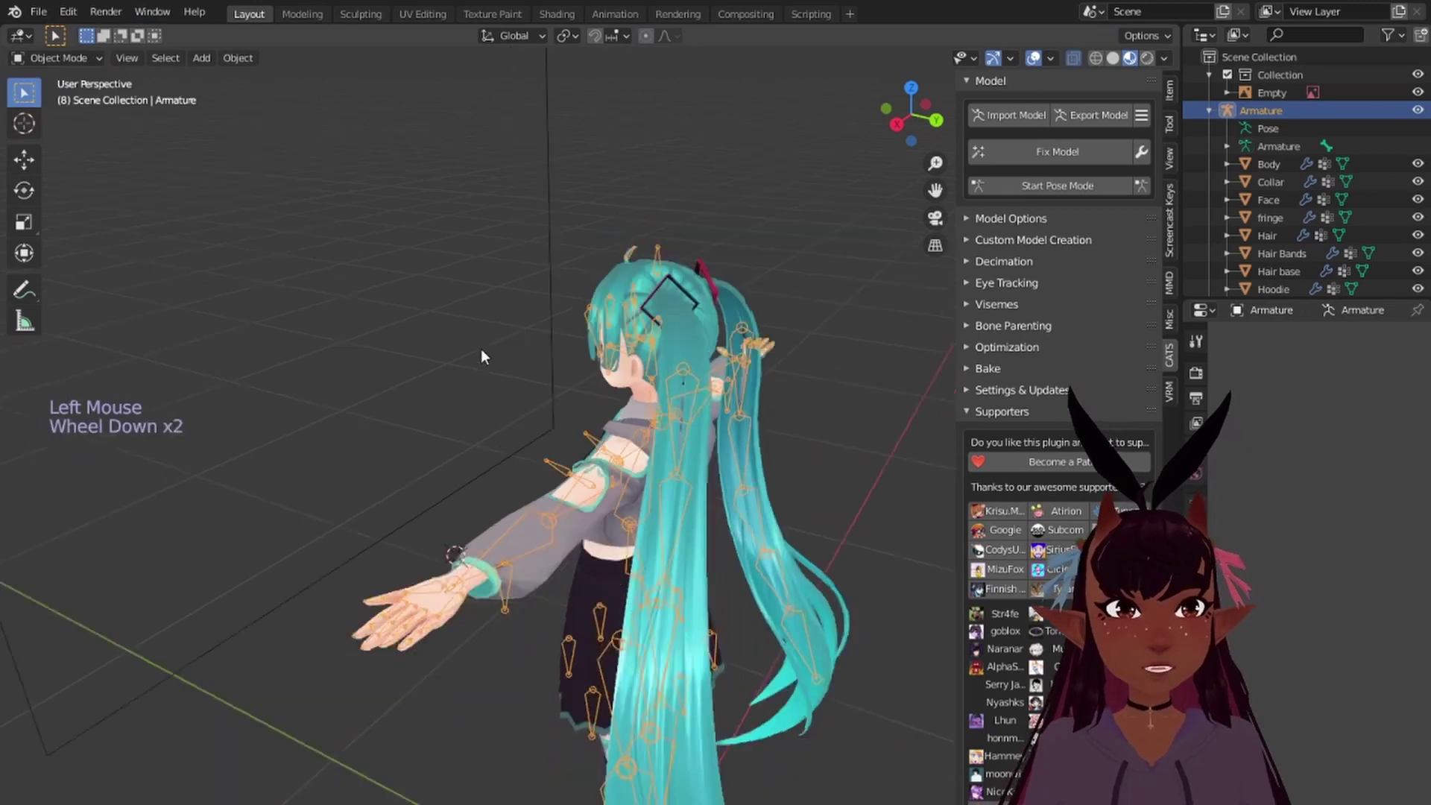
key("a")
middle_click_drag(513, 347, 629, 373)
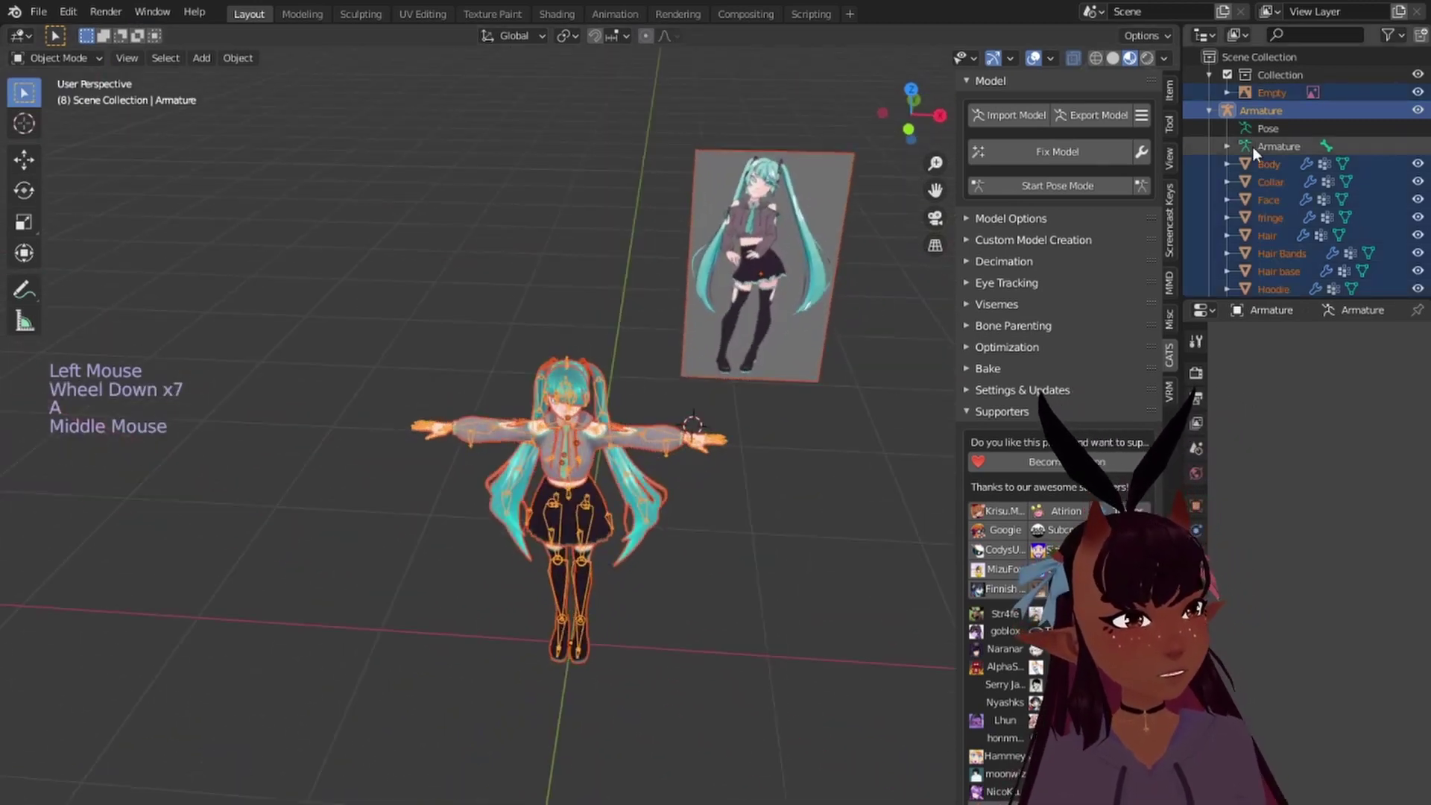
left_click(1419, 93)
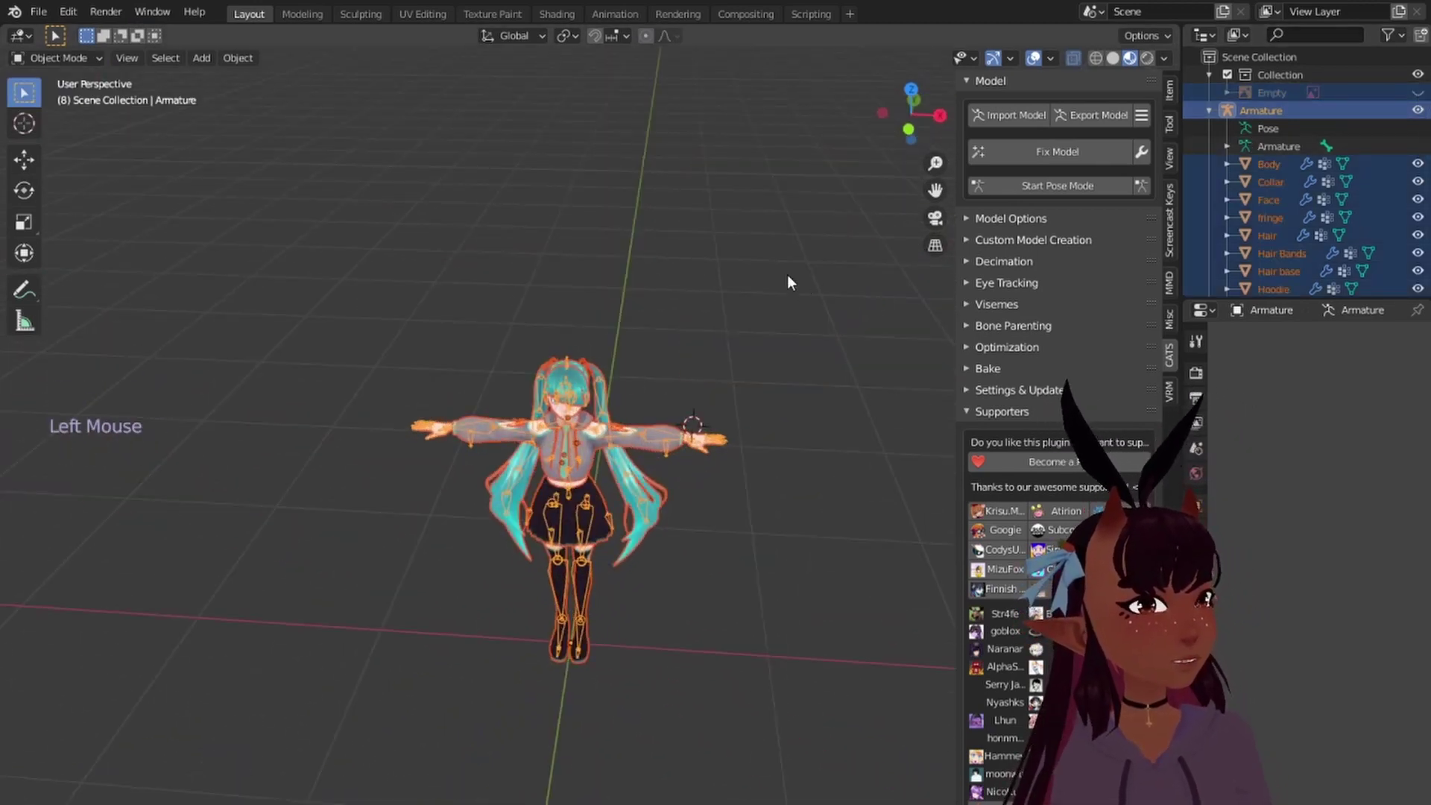
Step: Apply all transforms to the selected objects, apply rotation and scale once more, and deselect everything
scroll(787, 276, "down", 4)
scroll(1373, 207, "down", 6)
scroll(1371, 205, "down", 4)
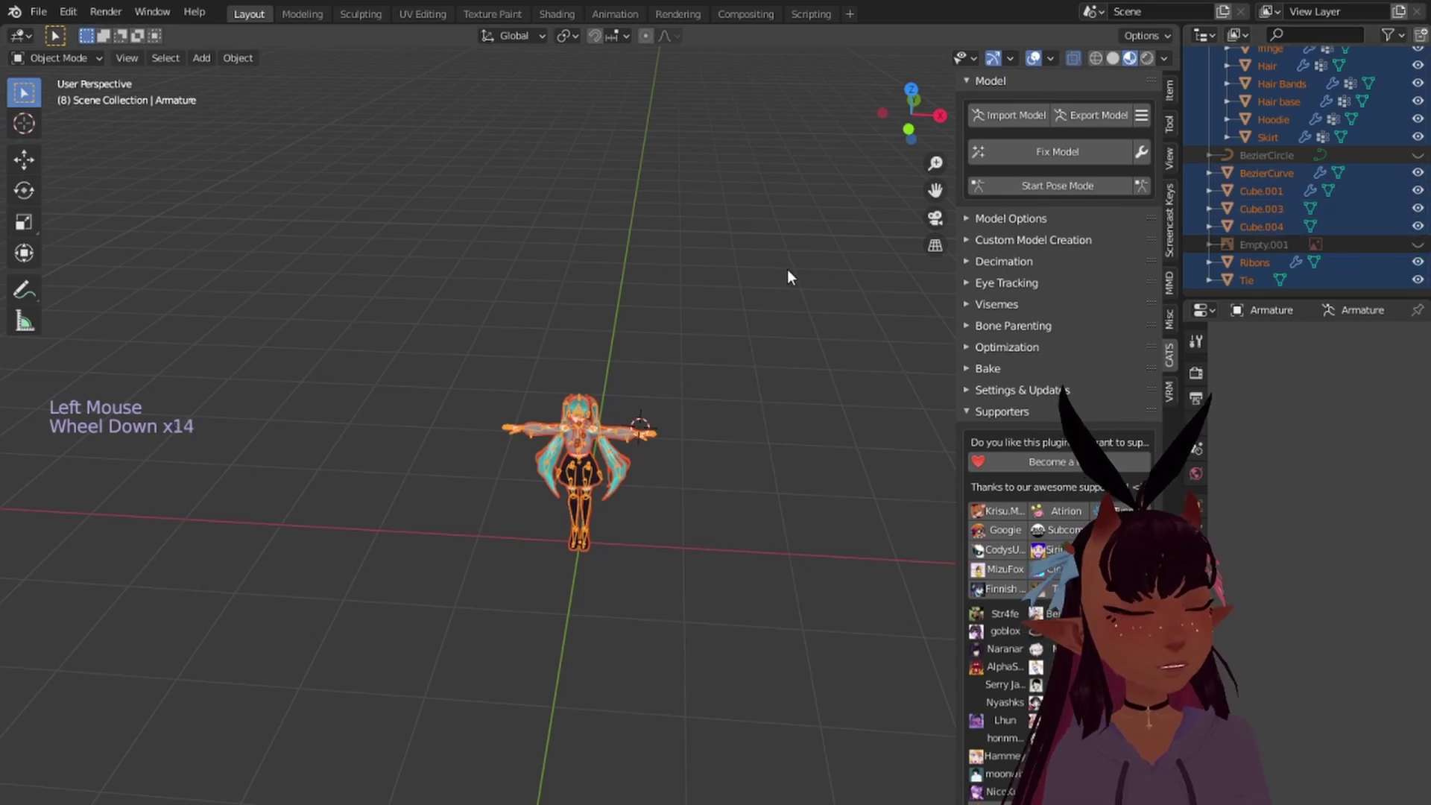
key("ctrl+a")
left_click(644, 316)
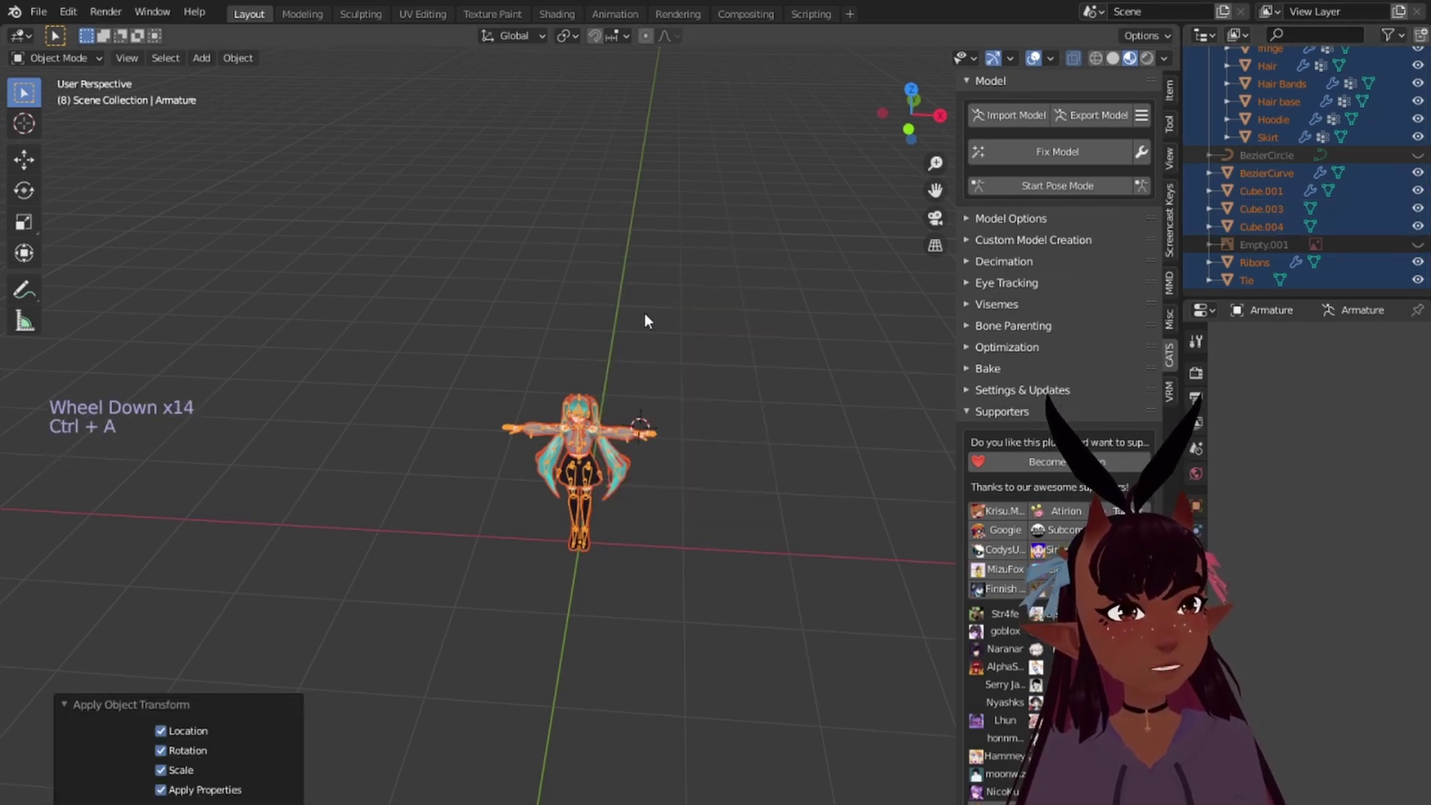
key("ctrl+a")
left_click(628, 326)
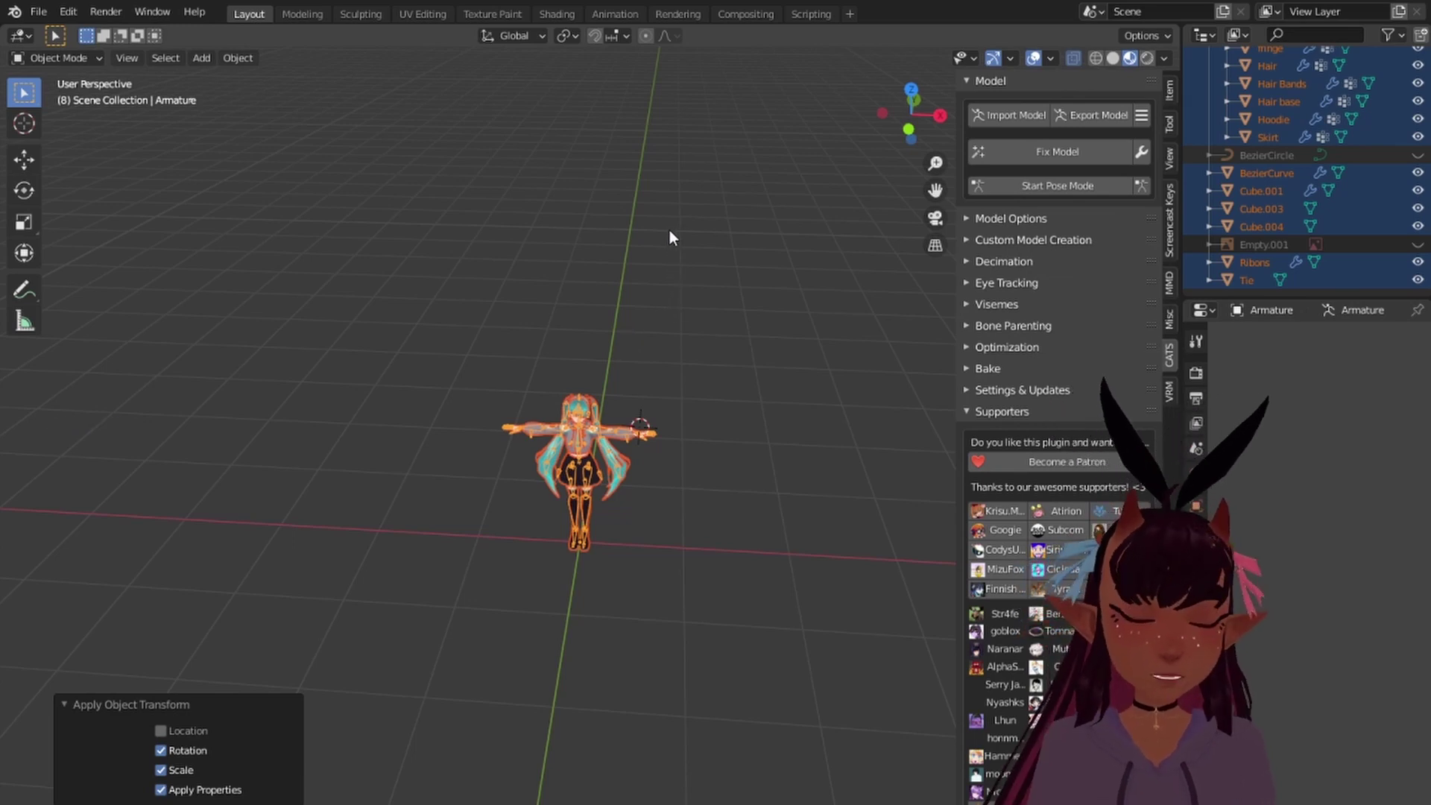
key("a")
key("a")
key("a")
scroll(532, 379, "up", 10)
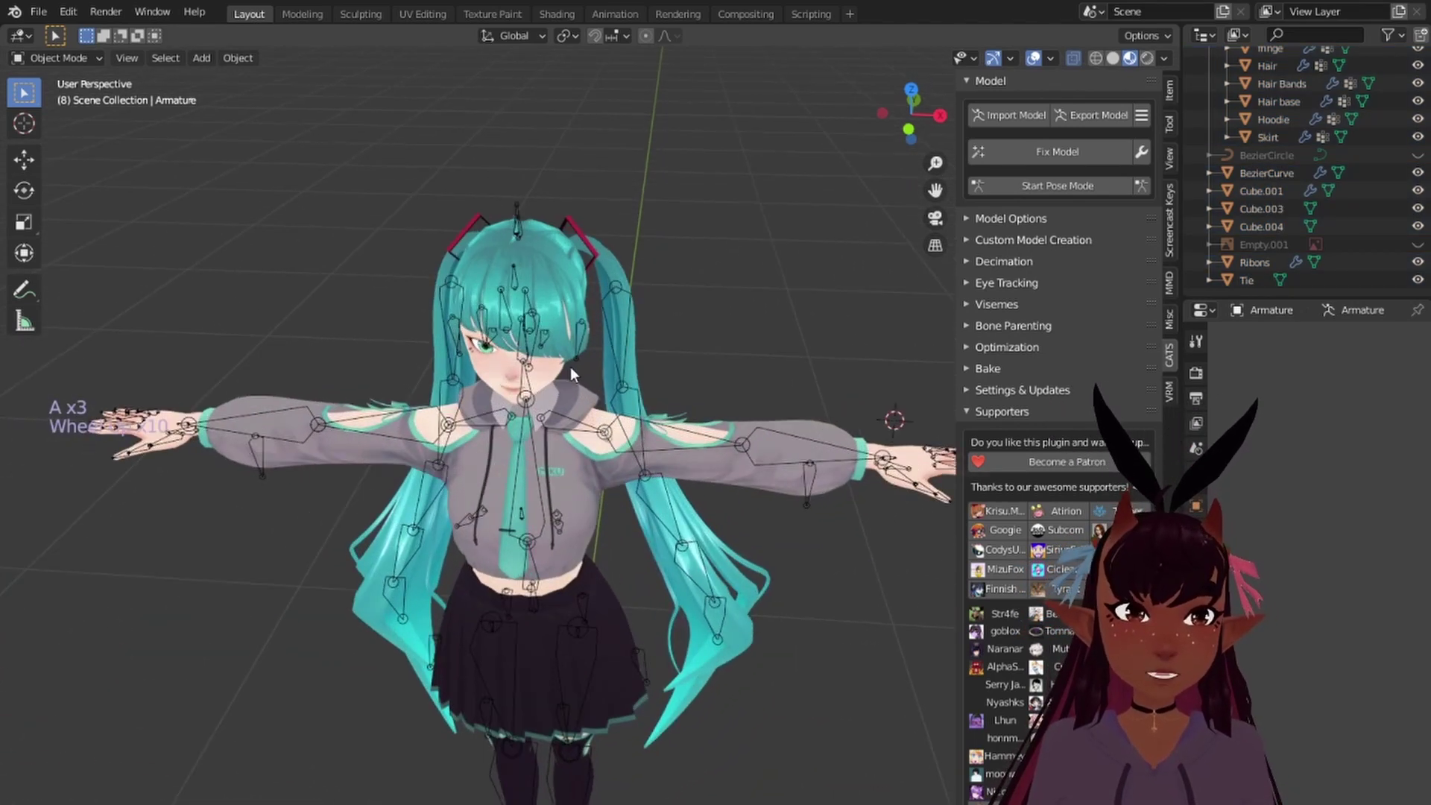
scroll(558, 364, "down", 5)
middle_click_drag(558, 363, 574, 358)
scroll(1339, 195, "up", 6)
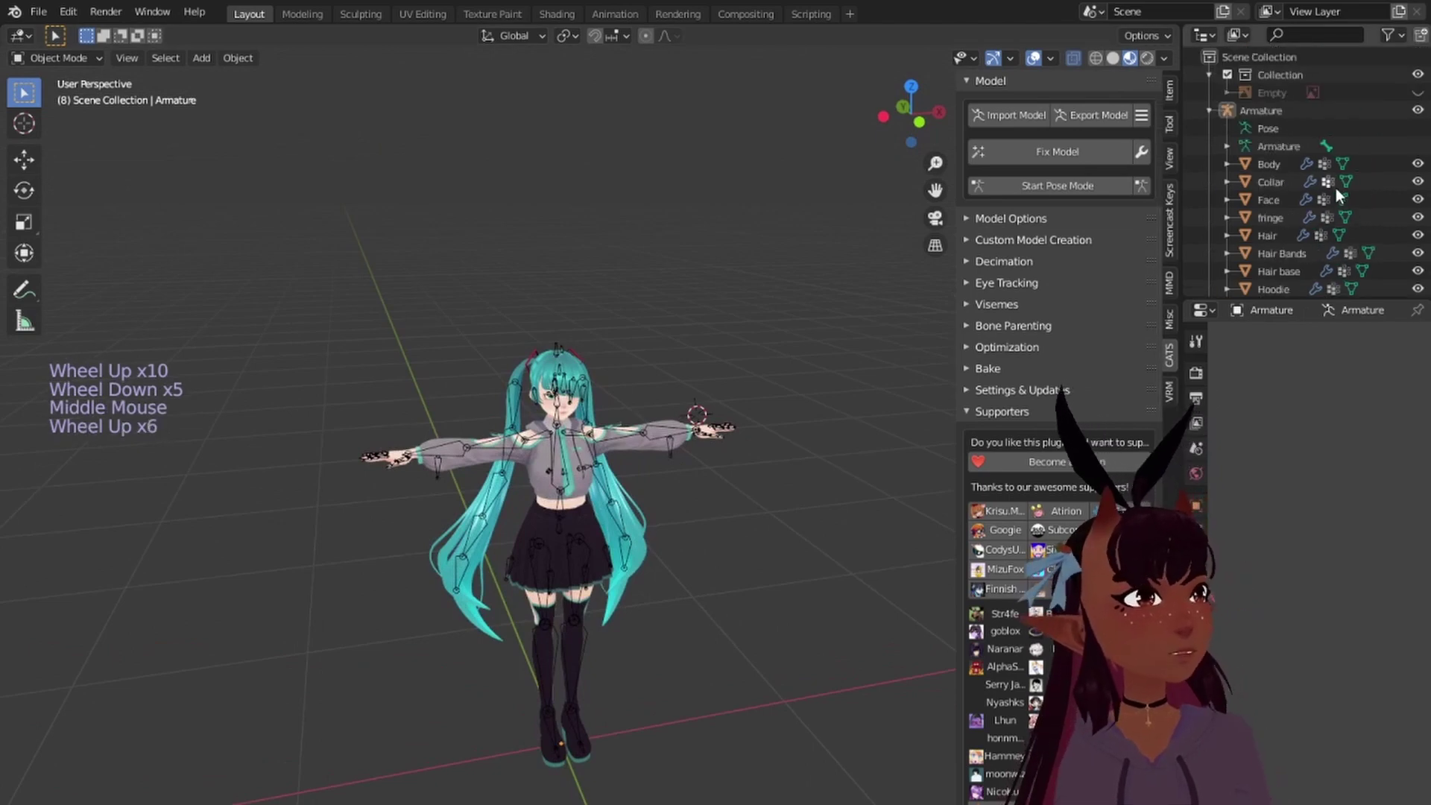
Step: Hide the Armature so only the character's meshes are shown
left_click(1417, 110)
scroll(604, 566, "up", 4)
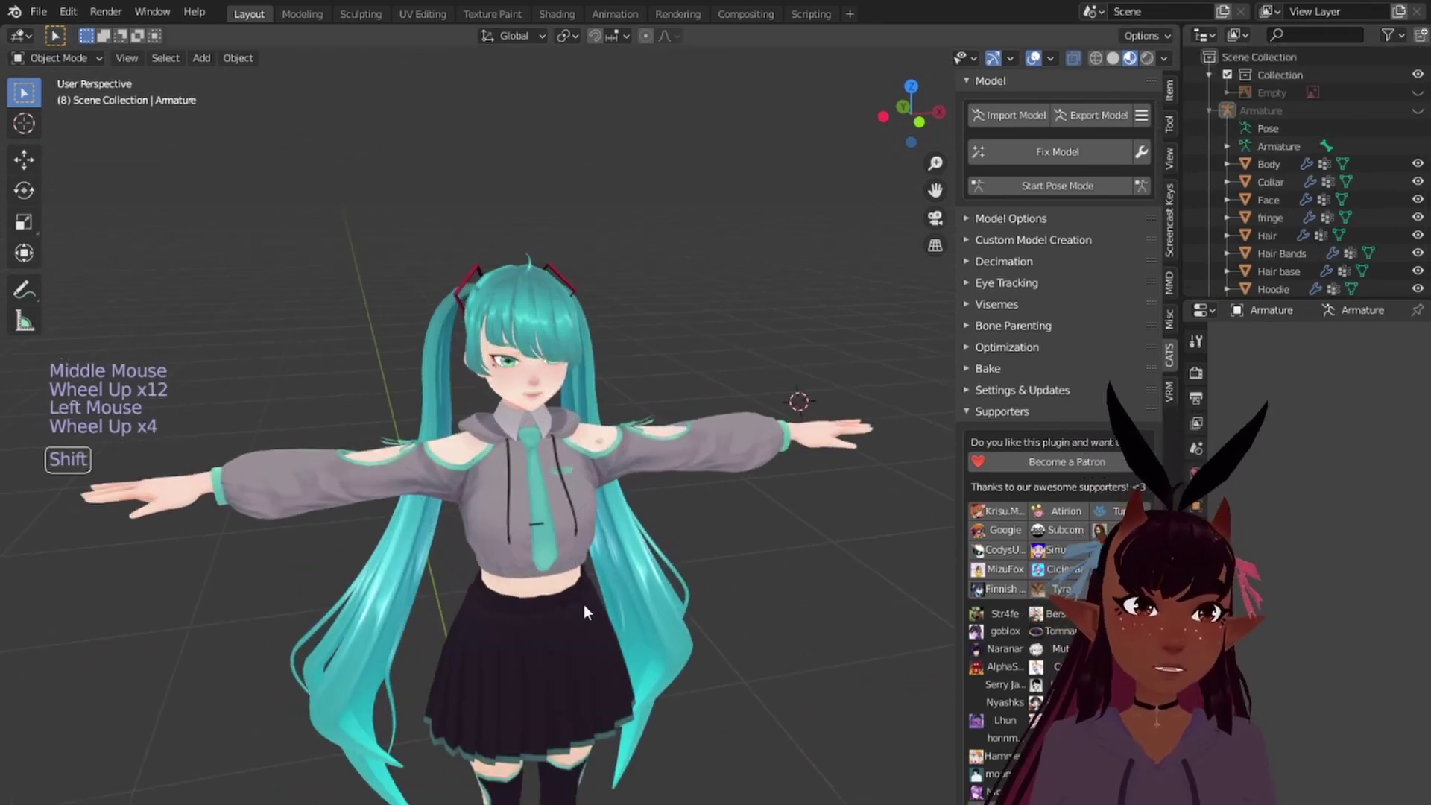
middle_click_drag(584, 605, 773, 353, "shift")
scroll(745, 350, "up", 2)
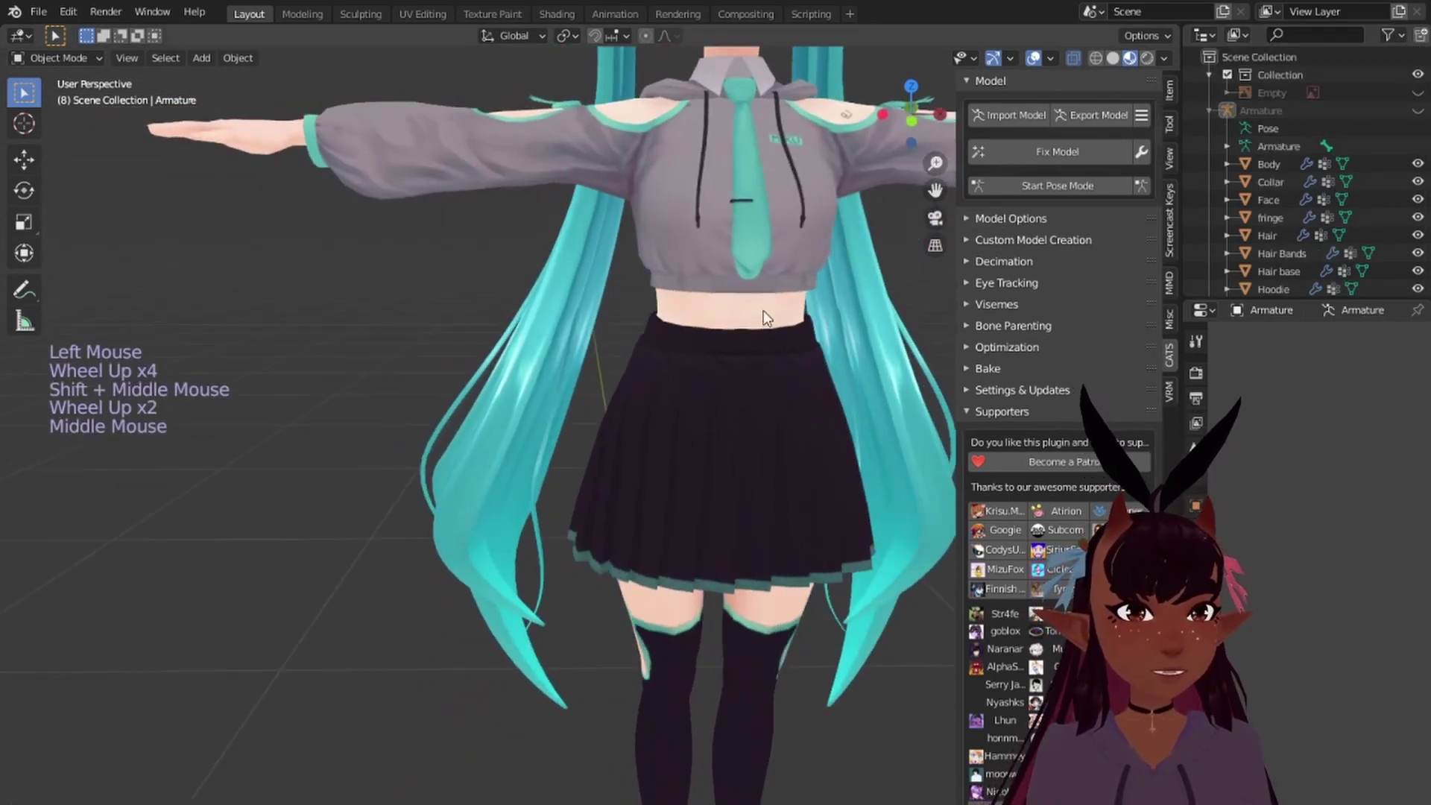
Step: Select the Body mesh and switch it to Edit Mode
right_click(764, 310)
scroll(648, 358, "down", 3)
middle_click_drag(756, 412, 695, 309, "shift")
scroll(694, 430, "up", 4)
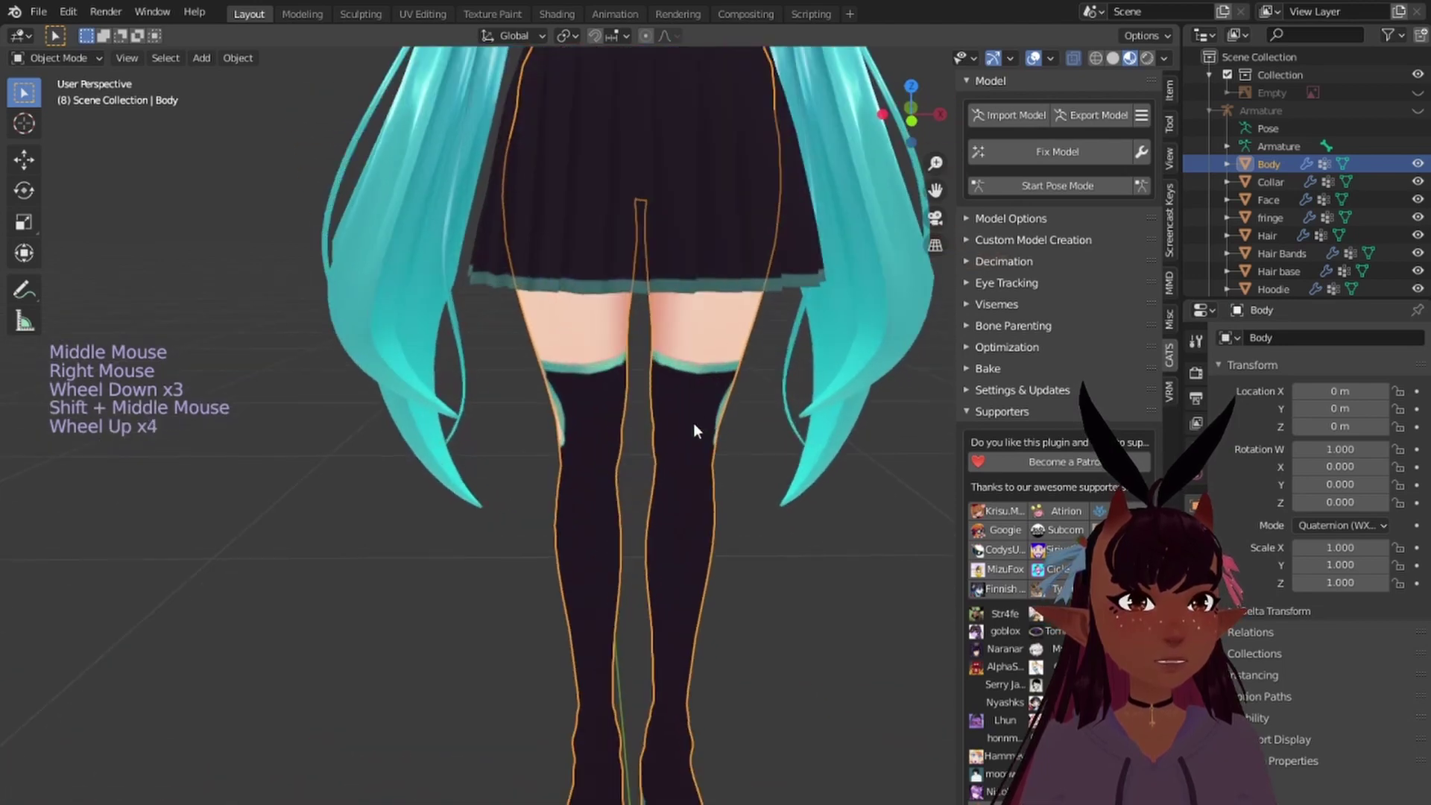
left_click(67, 54)
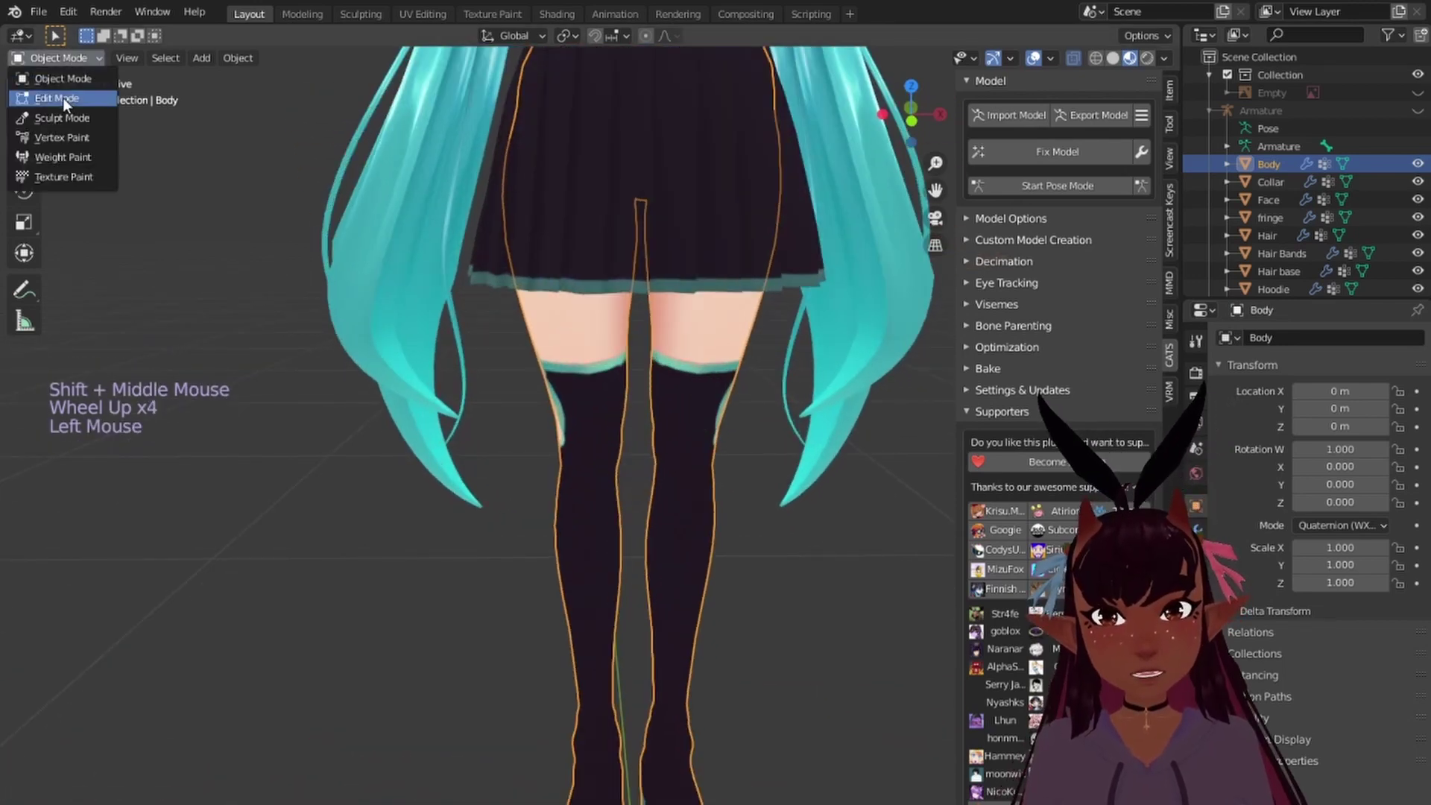
left_click(62, 97)
Step: Examine the Body mesh's face topology on the legs, torso, shoulders and neck
scroll(593, 331, "down", 2)
scroll(593, 331, "up", 7)
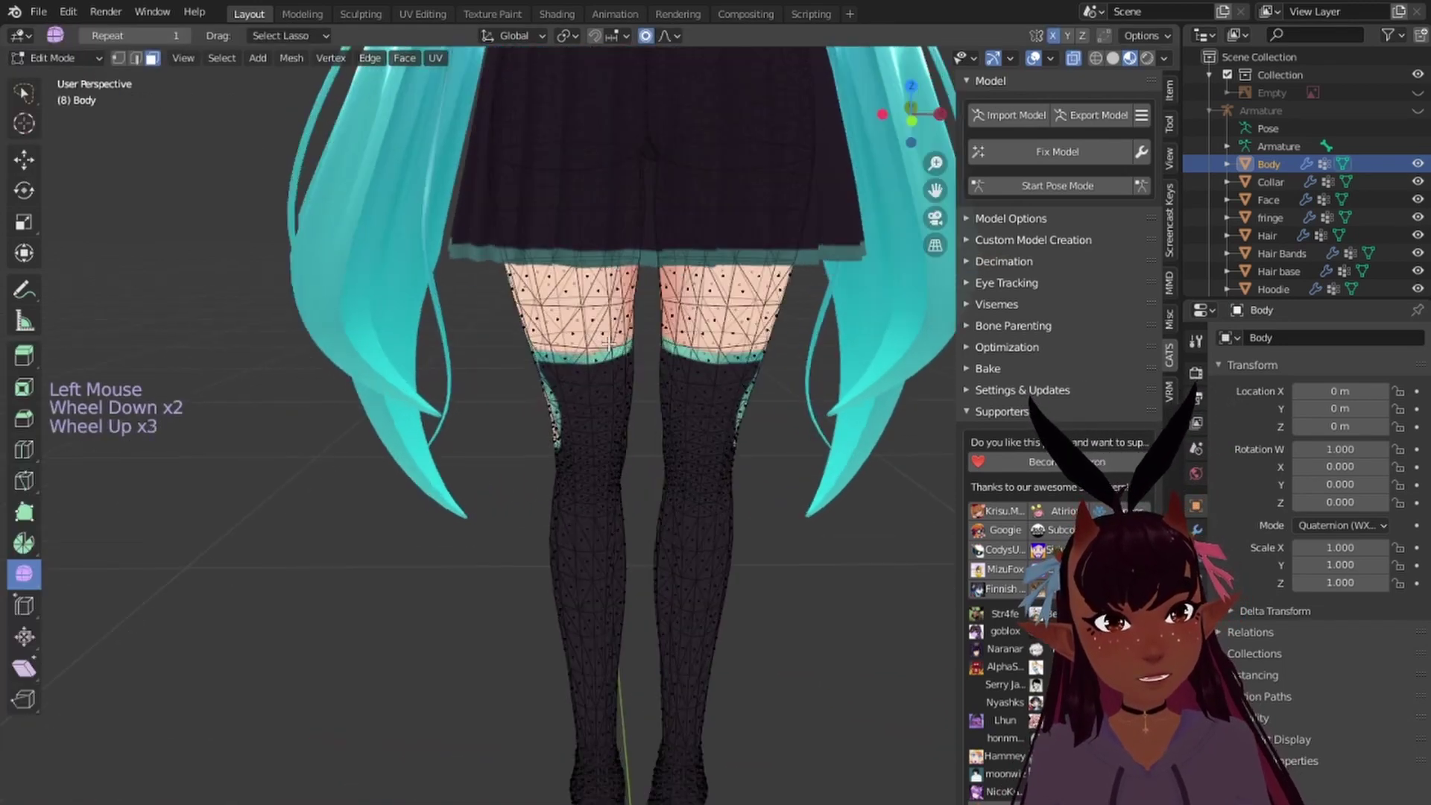
scroll(589, 324, "up", 2)
scroll(634, 283, "down", 9)
middle_click_drag(674, 243, 675, 394, "shift")
scroll(655, 313, "up", 2)
scroll(678, 401, "up", 2)
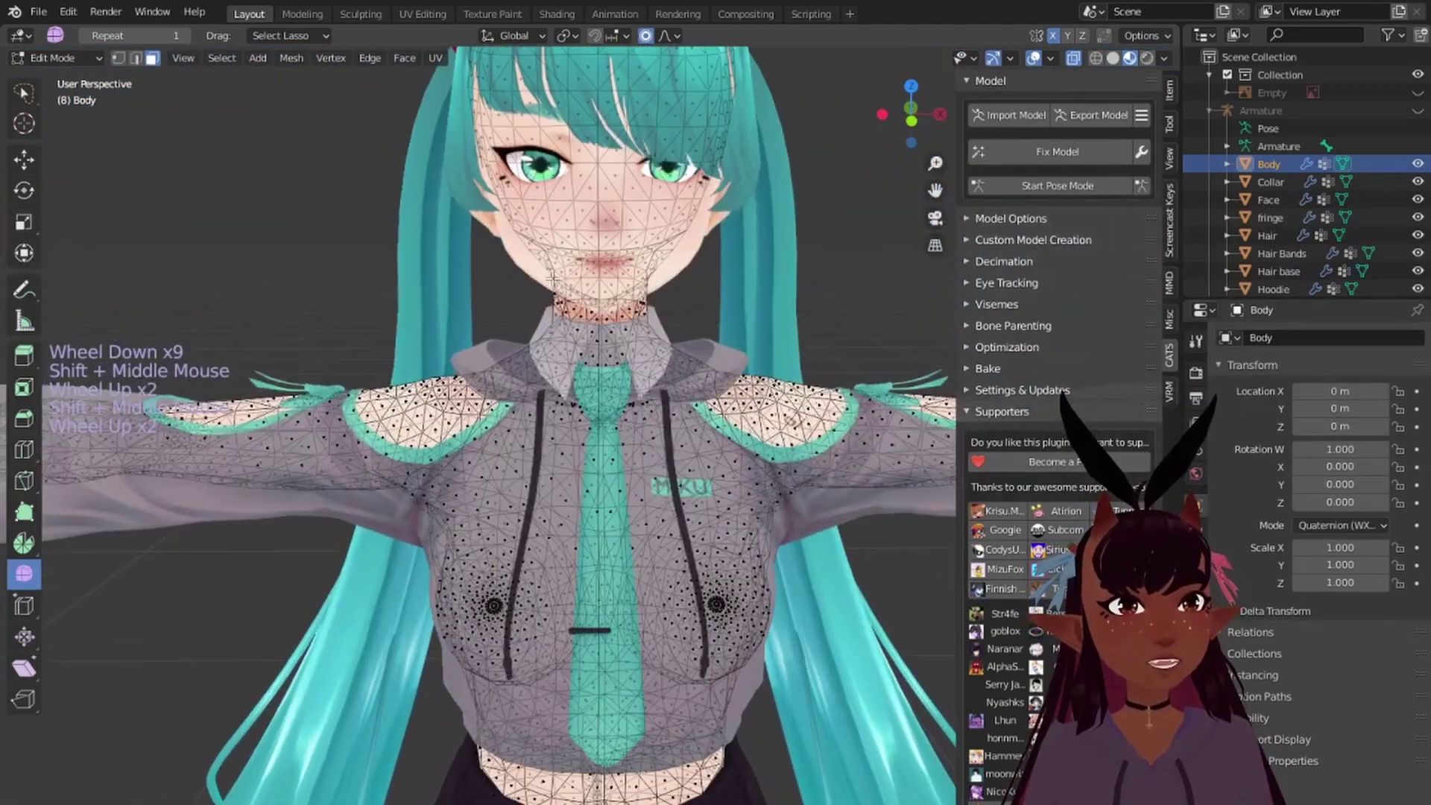
middle_click_drag(729, 314, 999, 322)
scroll(626, 326, "up", 3)
middle_click_drag(649, 266, 548, 216)
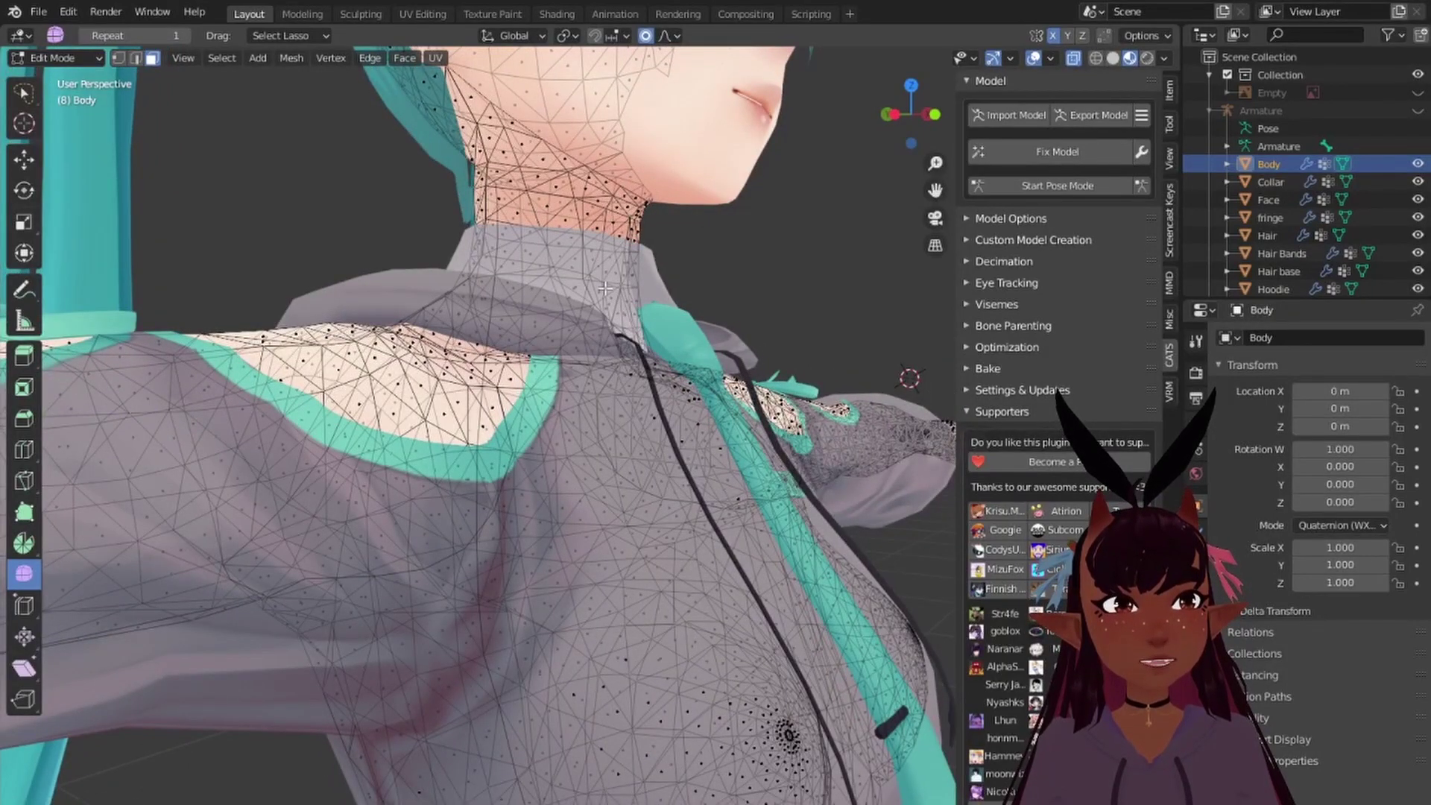
scroll(605, 288, "down", 5)
scroll(626, 328, "down", 3)
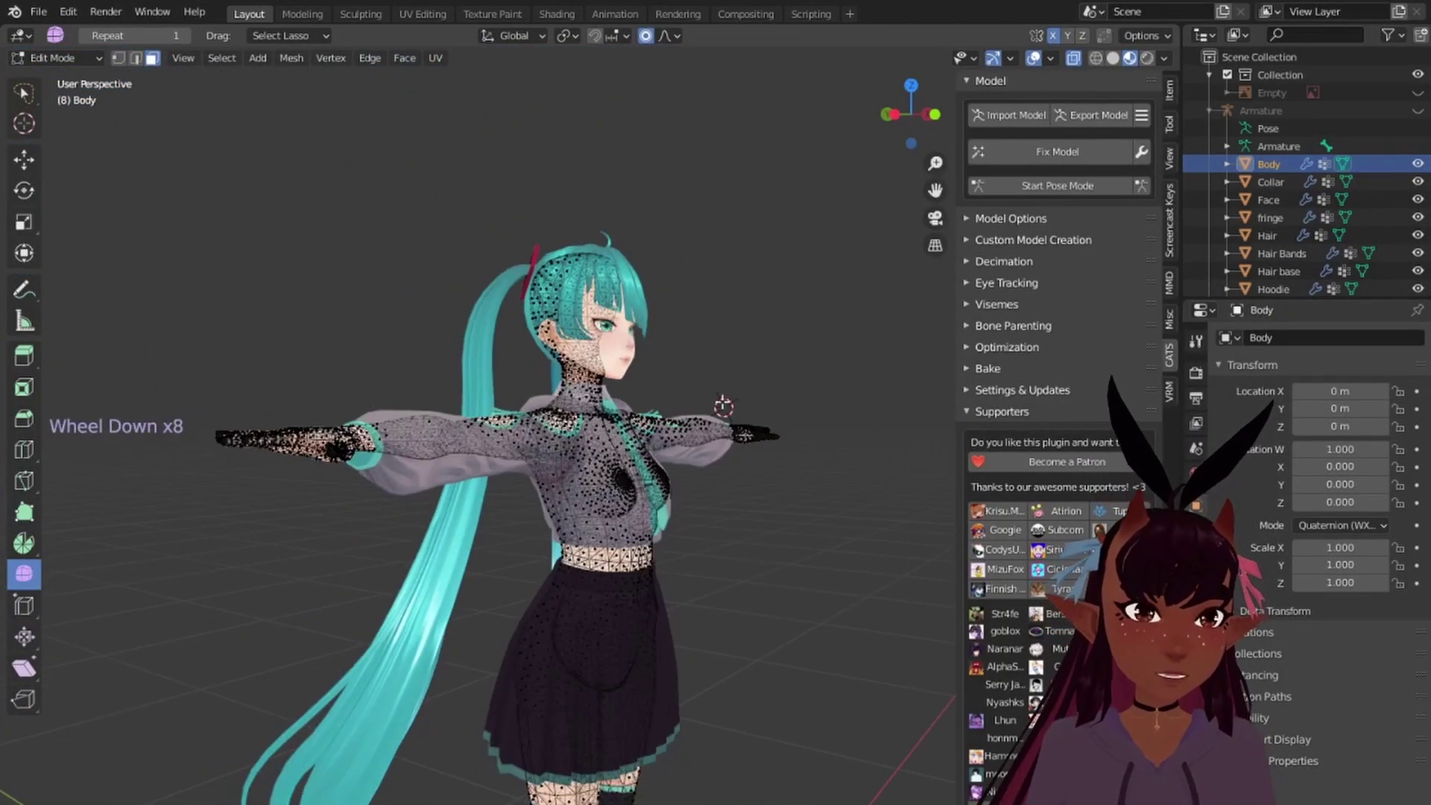
mouse_move(626, 329)
middle_mouse_down()
mouse_move(583, 454)
mouse_move(626, 328)
middle_mouse_up()
scroll(589, 447, "up", 1)
scroll(626, 329, "up", 4)
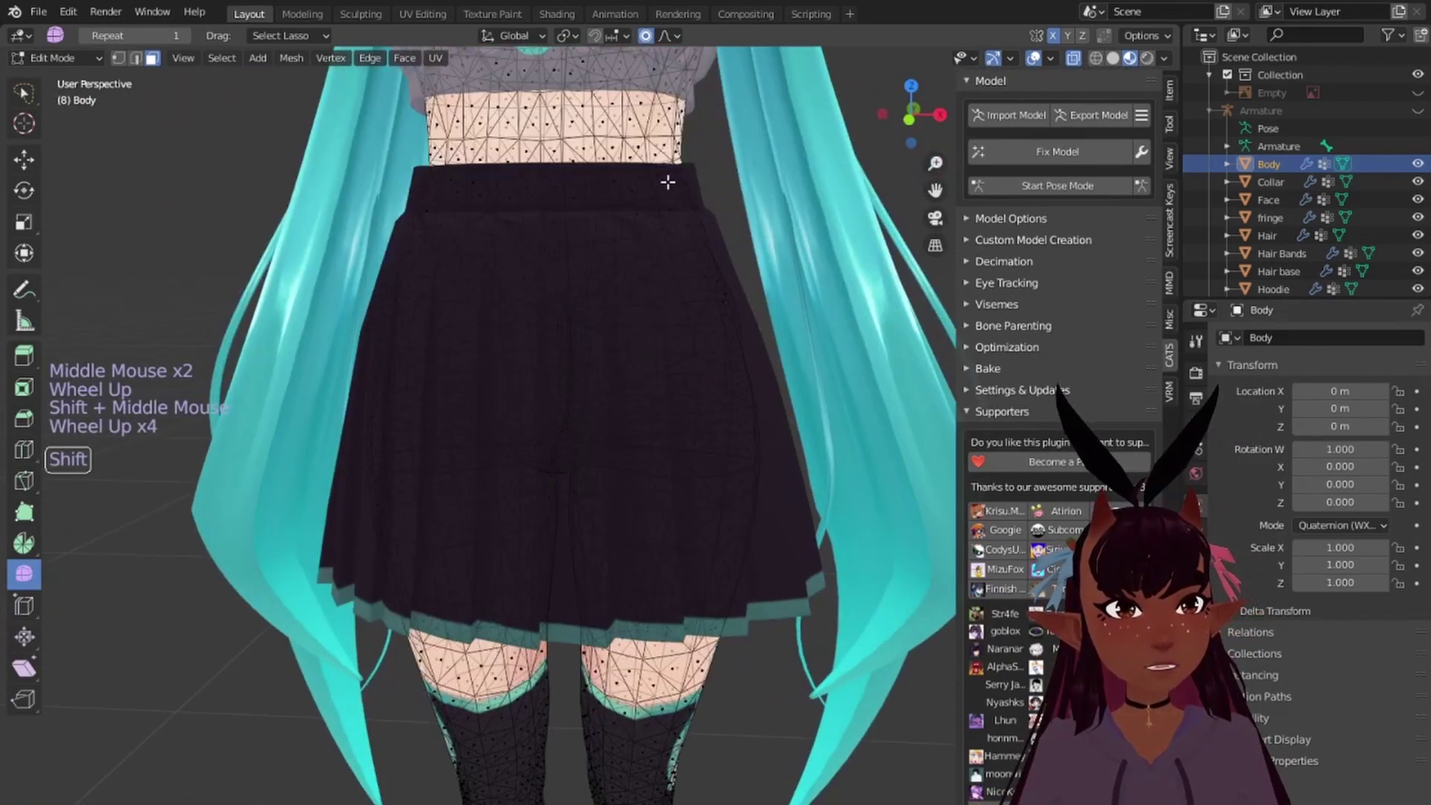
middle_click_drag(667, 182, 753, 387, "shift")
scroll(591, 565, "up", 1)
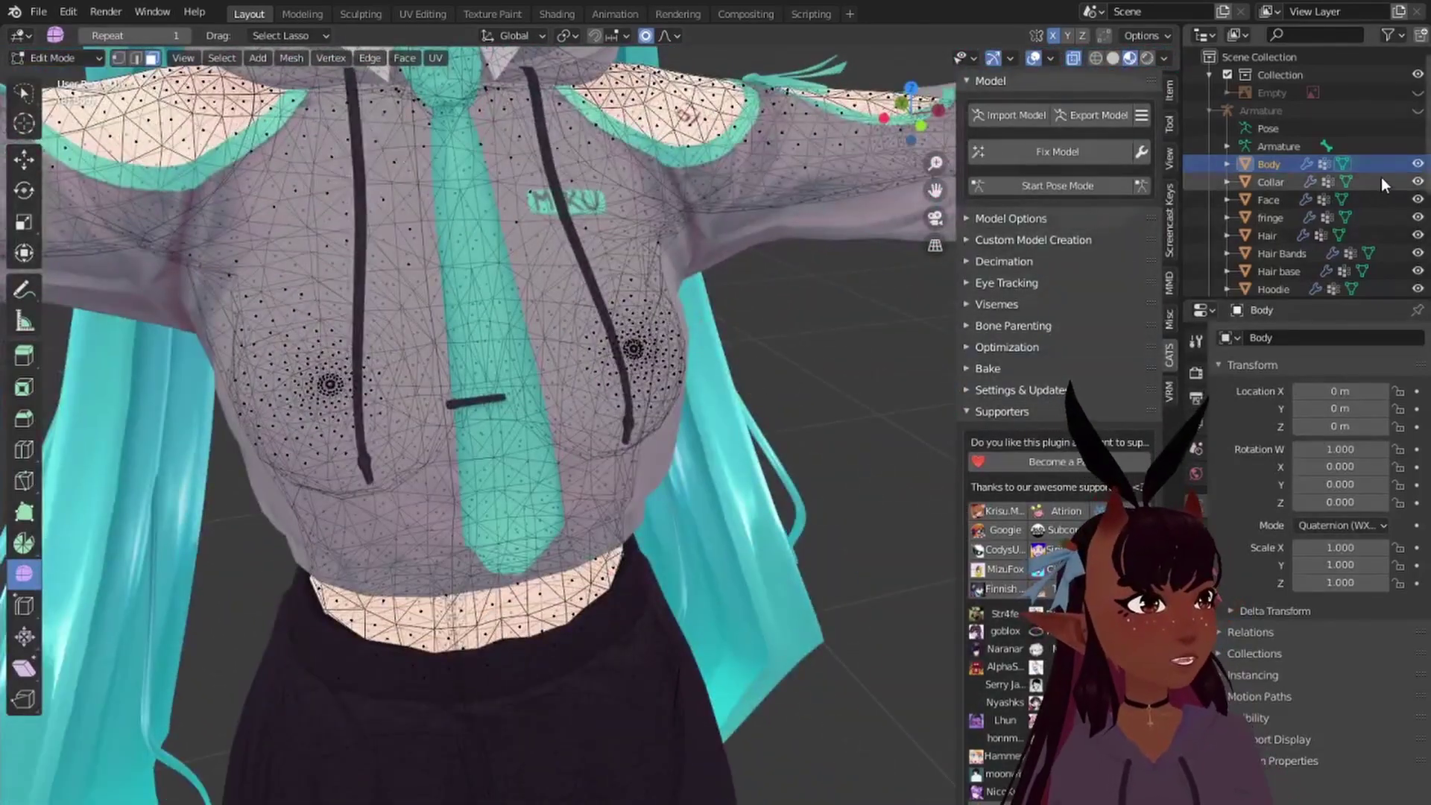
Step: Examine the Body mesh's topology along the arm and around the thumb and palm
scroll(1375, 177, "down", 3)
scroll(615, 257, "down", 5)
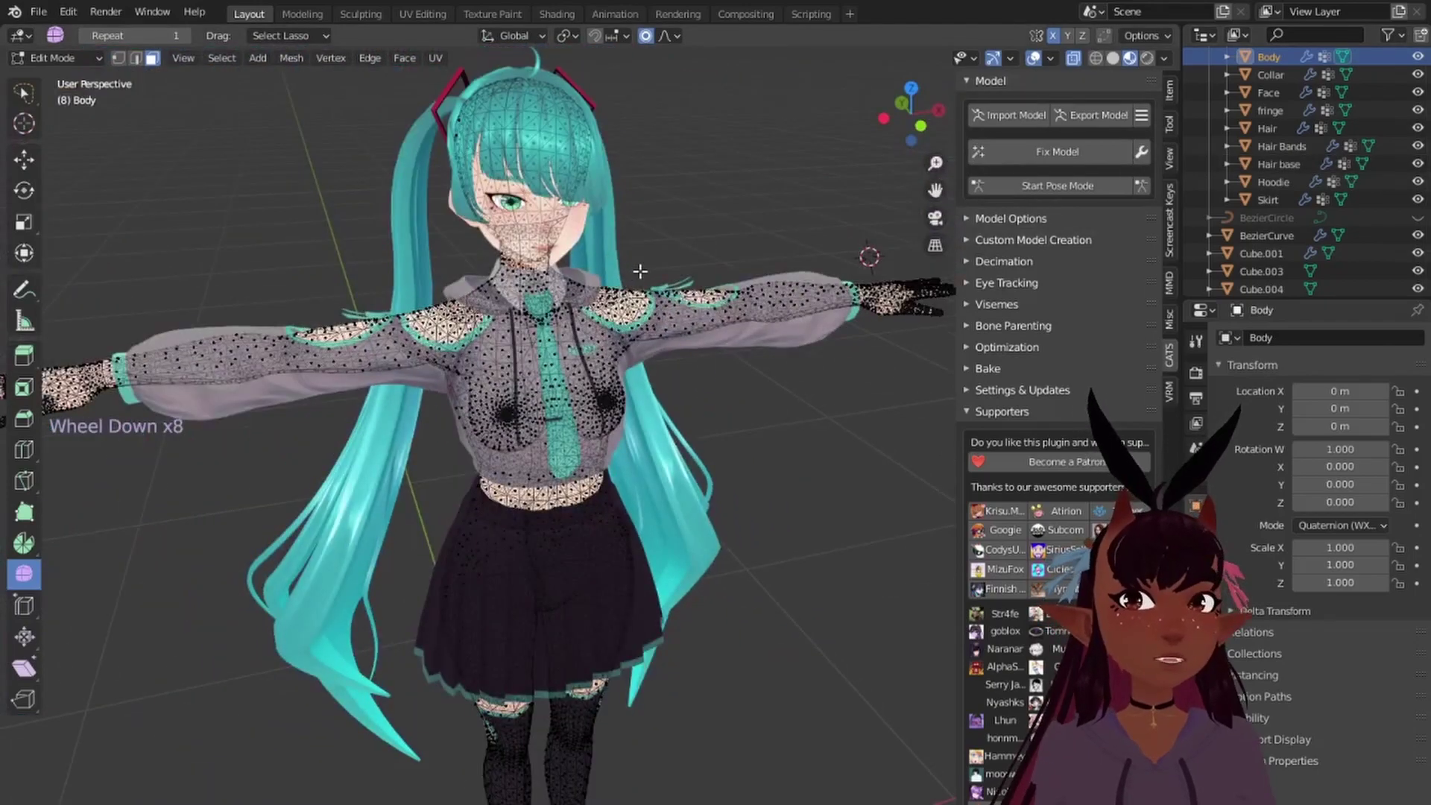
scroll(571, 249, "down", 3)
scroll(430, 242, "up", 5)
middle_click_drag(365, 296, 818, 321, "shift")
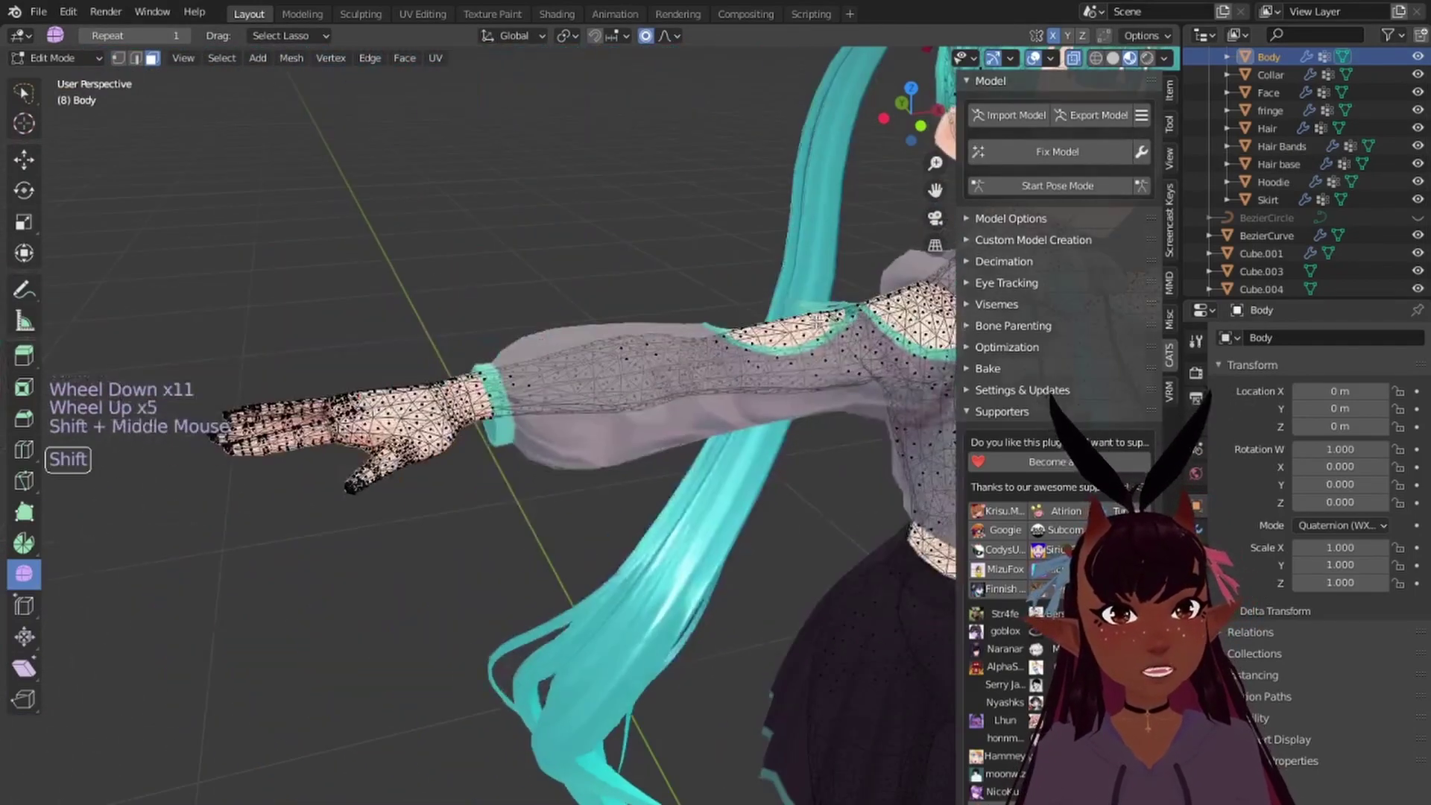
scroll(628, 316, "up", 2)
middle_click_drag(613, 313, 628, 317, "shift")
scroll(629, 317, "up", 3)
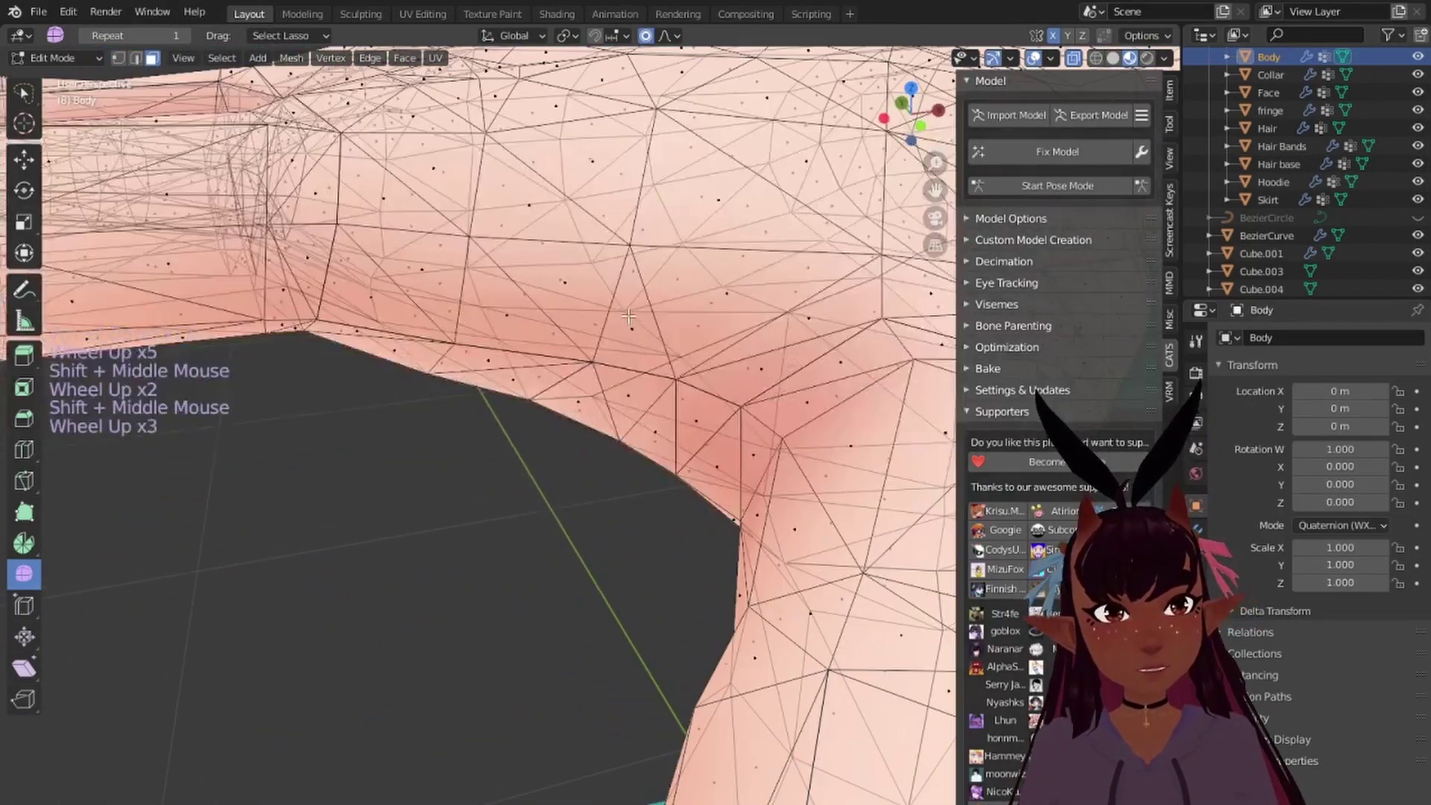
scroll(628, 317, "down", 3)
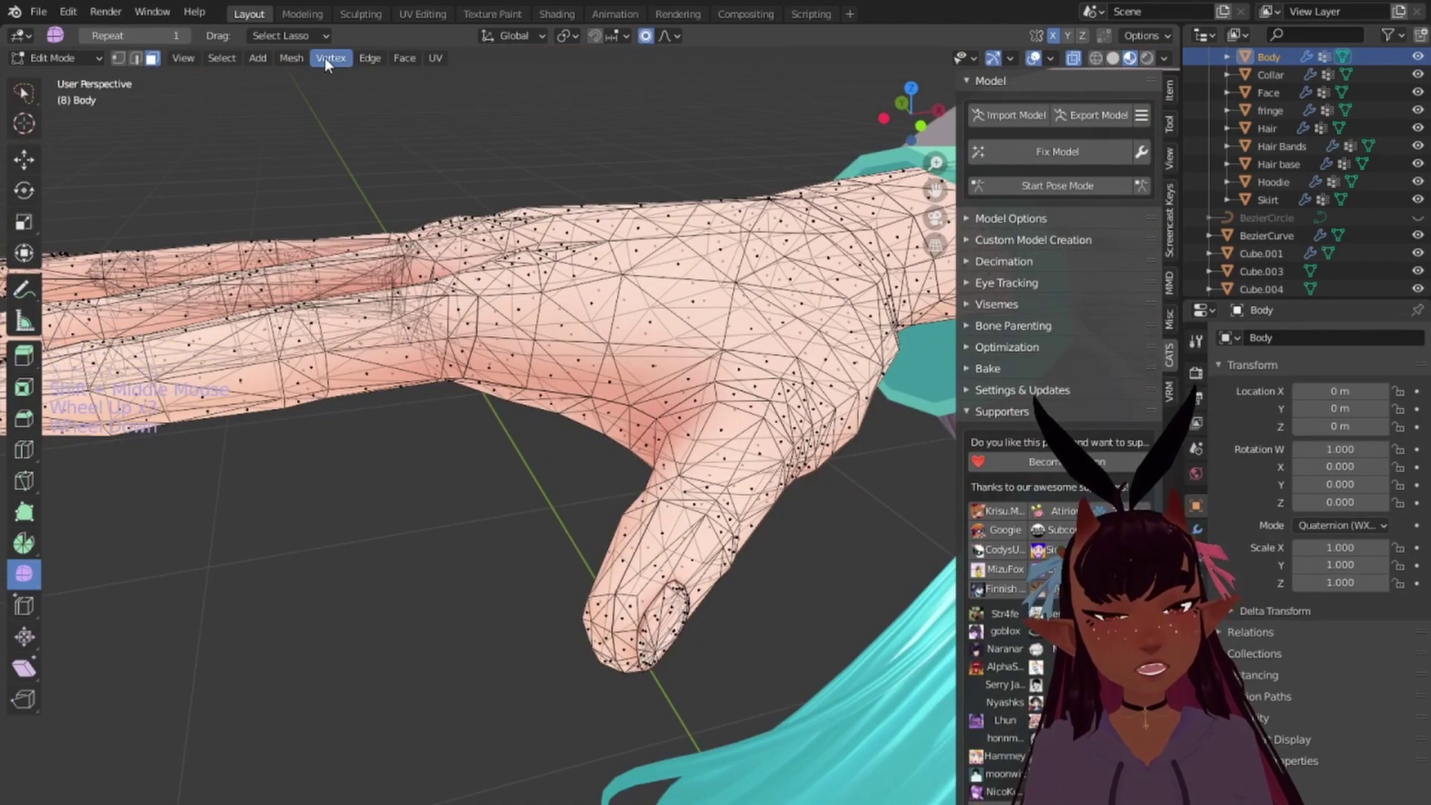
Step: Select all faces of the Body mesh, convert them with Tris to Quads, and deselect everything
key("a")
scroll(463, 233, "down", 12)
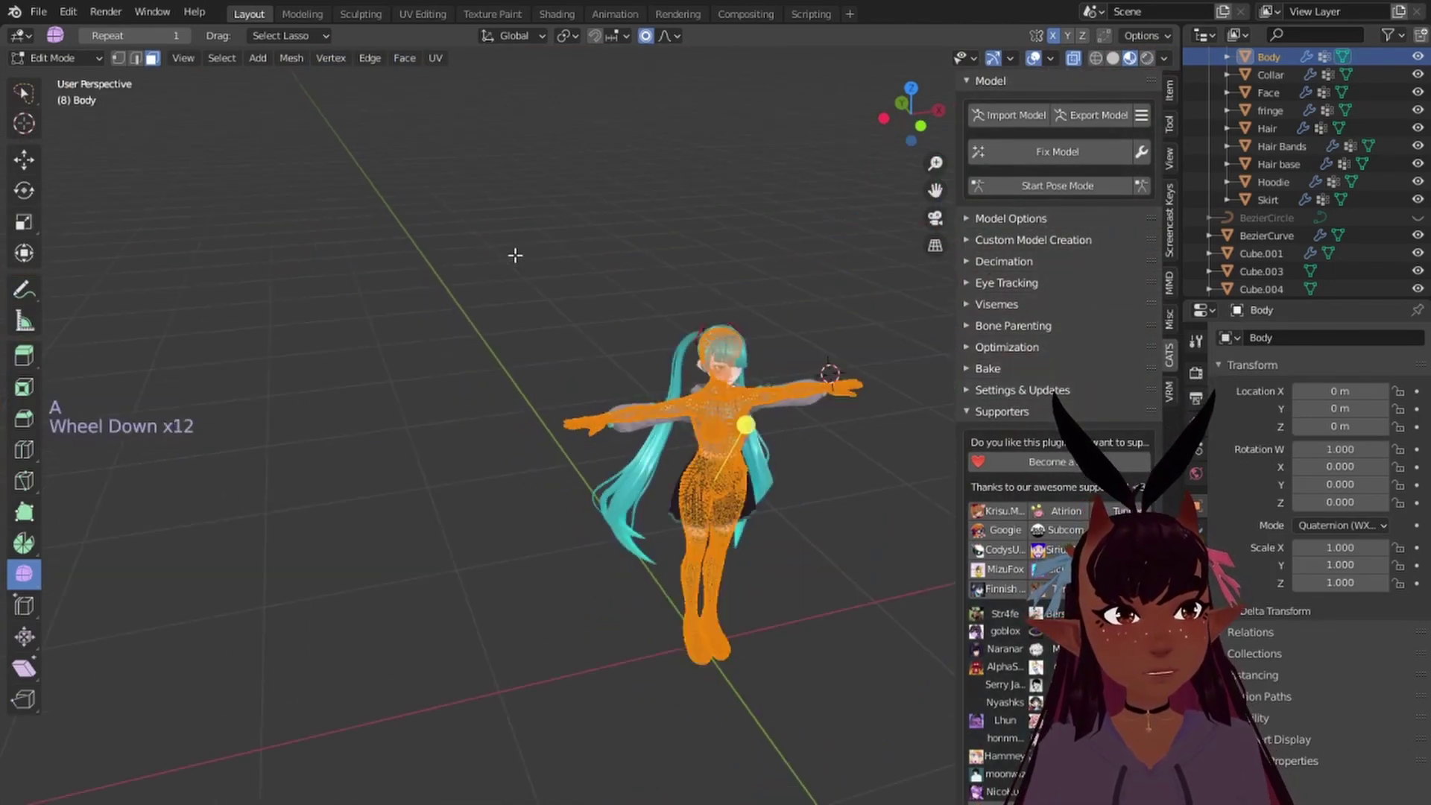
scroll(520, 238, "up", 7)
left_click(407, 59)
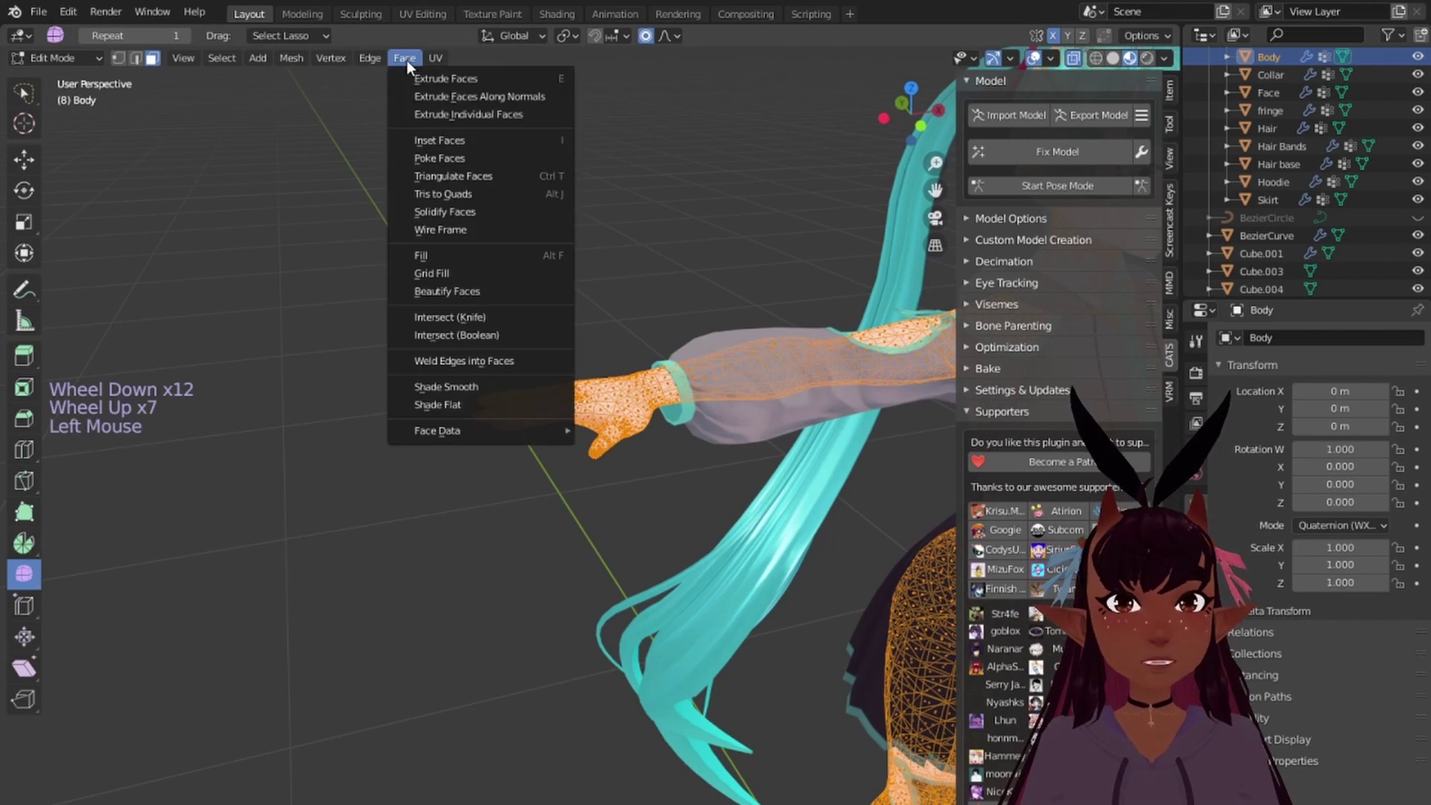
left_click(437, 193)
scroll(538, 317, "up", 2)
key("a")
key("a")
key("a")
scroll(547, 278, "up", 3)
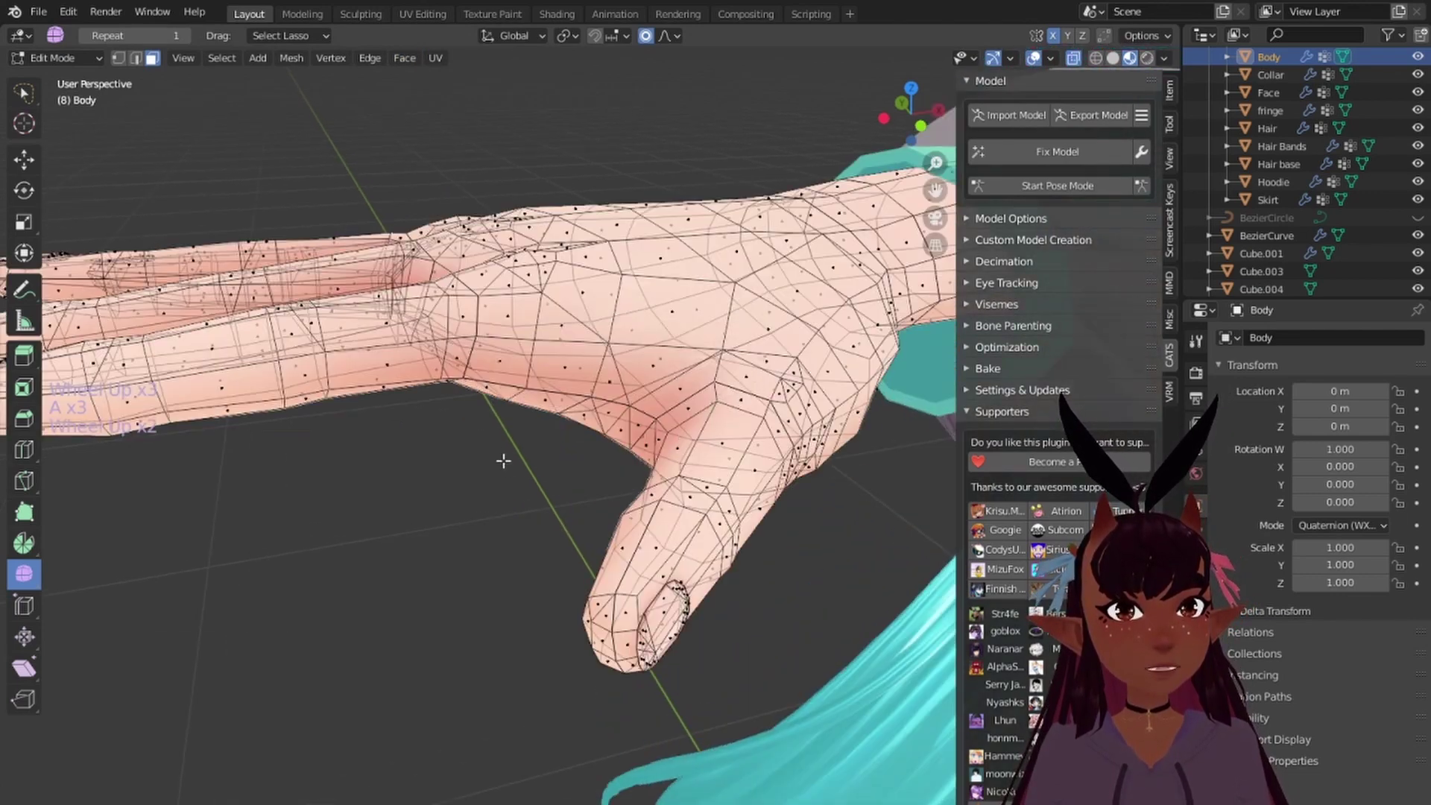
Step: Check the converted topology of the hand and preview a loop cut across its back
middle_click_drag(434, 469, 339, 428)
scroll(587, 516, "up", 2)
scroll(581, 514, "down", 2)
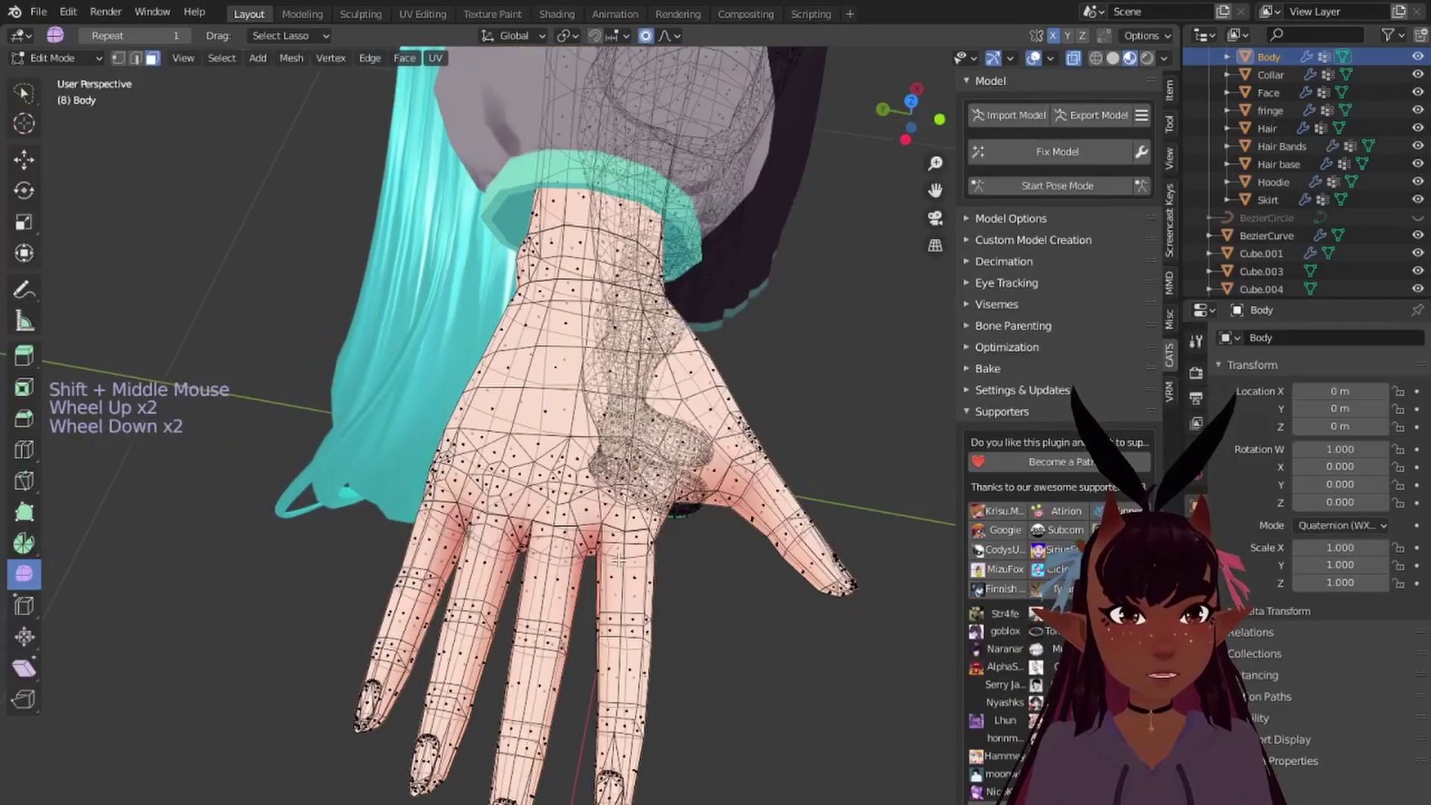
middle_click_drag(618, 560, 694, 542)
middle_click_drag(769, 402, 648, 444)
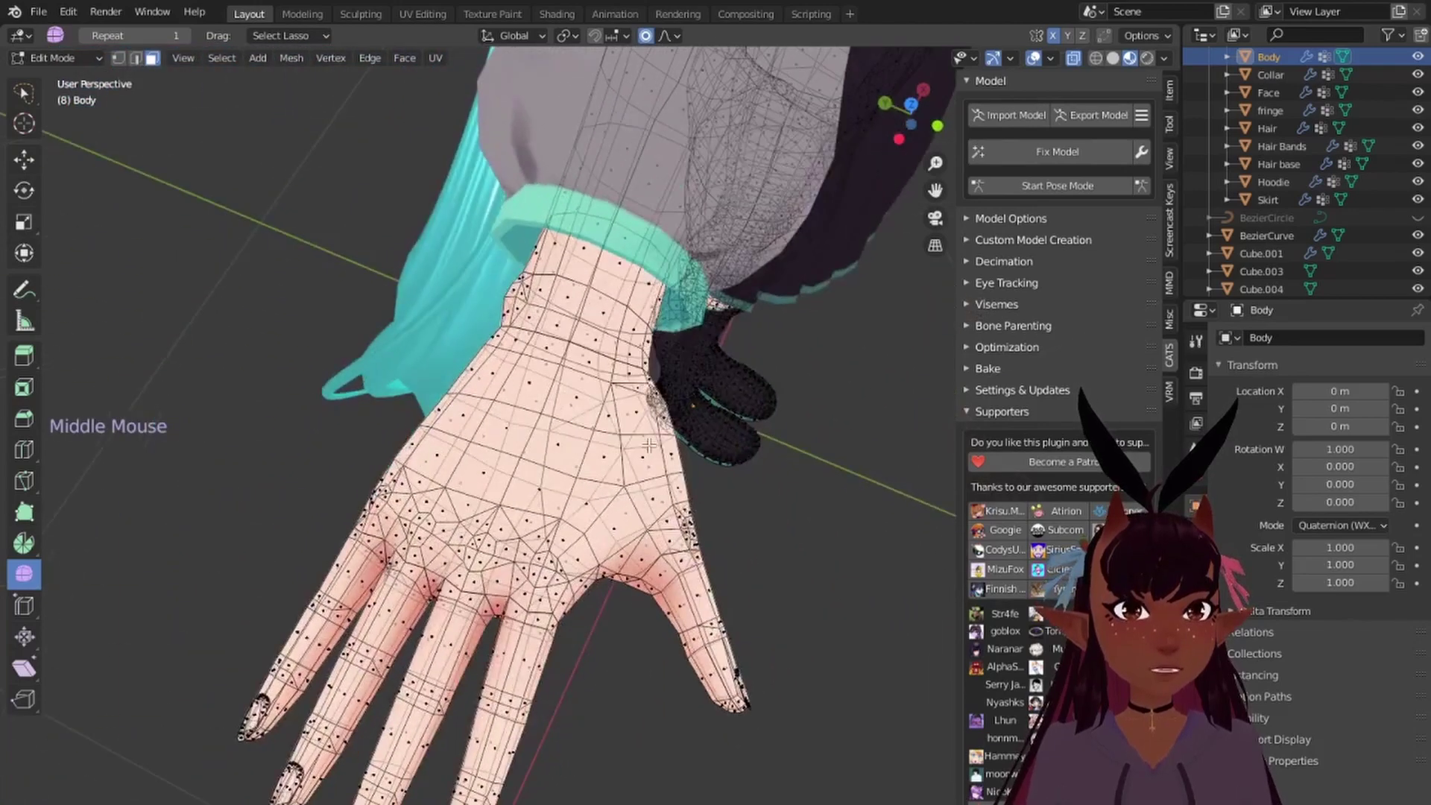
scroll(526, 583, "down", 2)
scroll(562, 446, "up", 2)
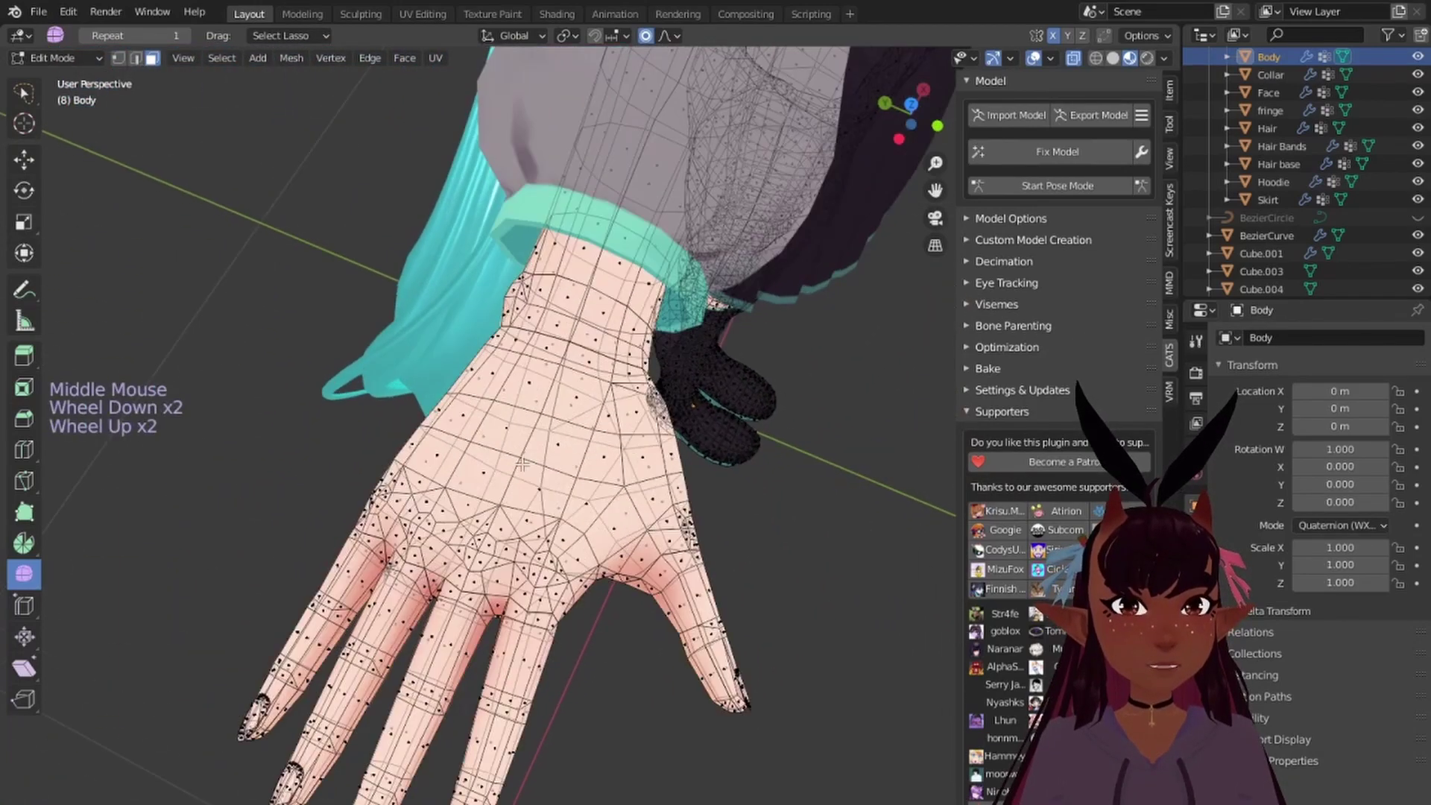
scroll(522, 464, "up", 2)
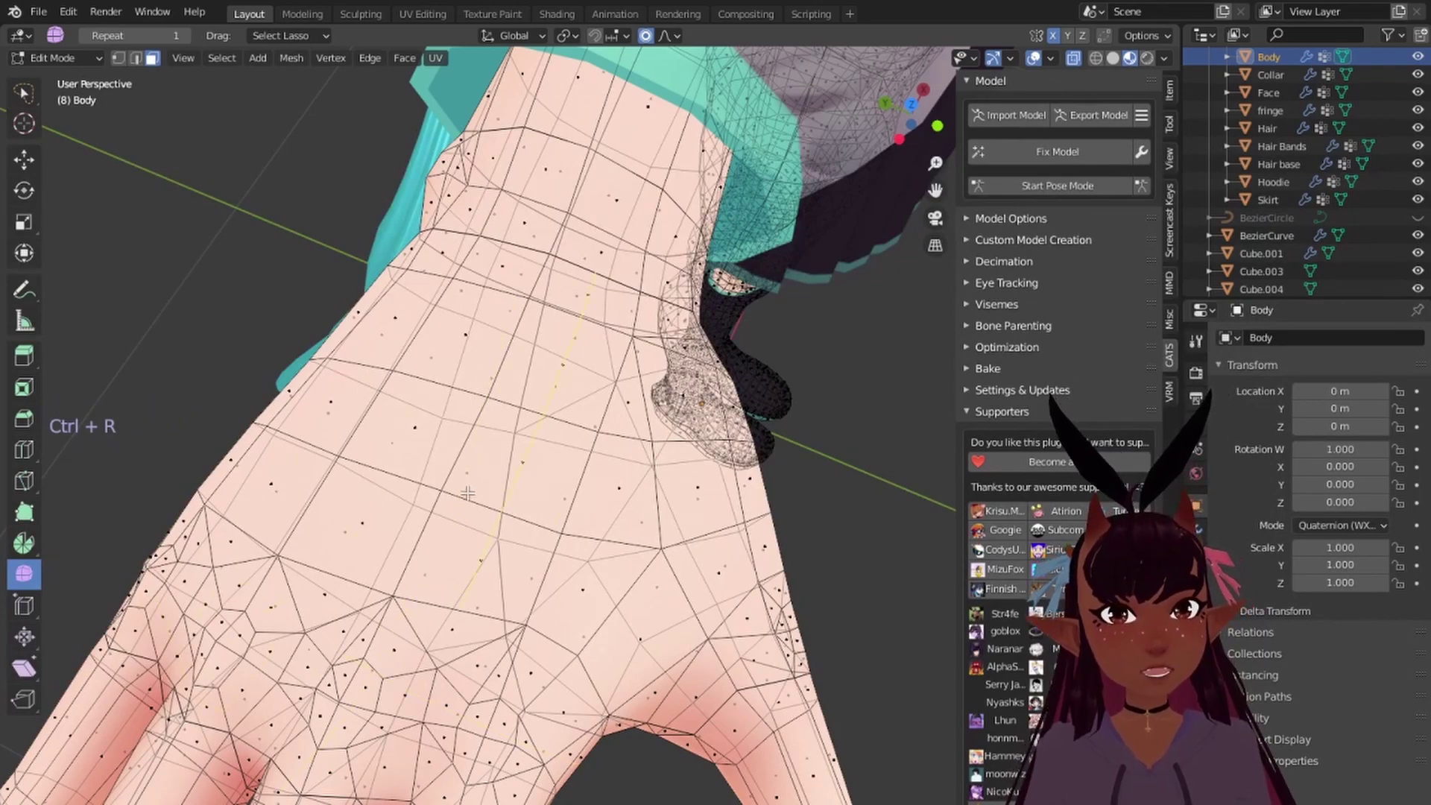
Step: Check the converted topology along the sleeve, shoulder and legs of the Body mesh
scroll(260, 360, "down", 6)
middle_click_drag(566, 484, 571, 451)
scroll(589, 450, "down", 1)
scroll(701, 438, "up", 3)
middle_click_drag(701, 438, 431, 530, "shift")
scroll(444, 516, "up", 3)
scroll(445, 513, "down", 5)
scroll(536, 522, "up", 6)
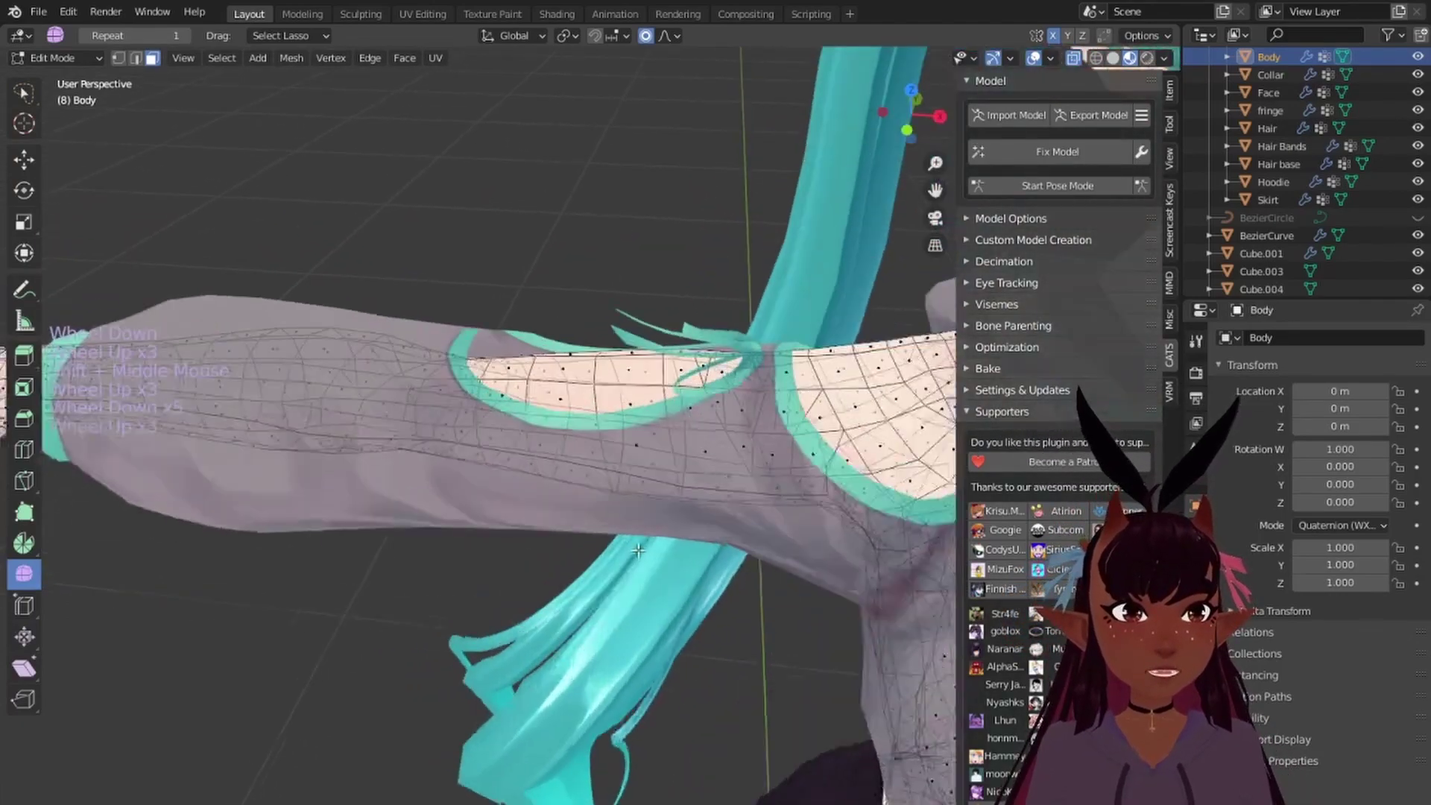
scroll(637, 538, "down", 9)
middle_click_drag(636, 539, 649, 388, "shift")
scroll(689, 440, "up", 2)
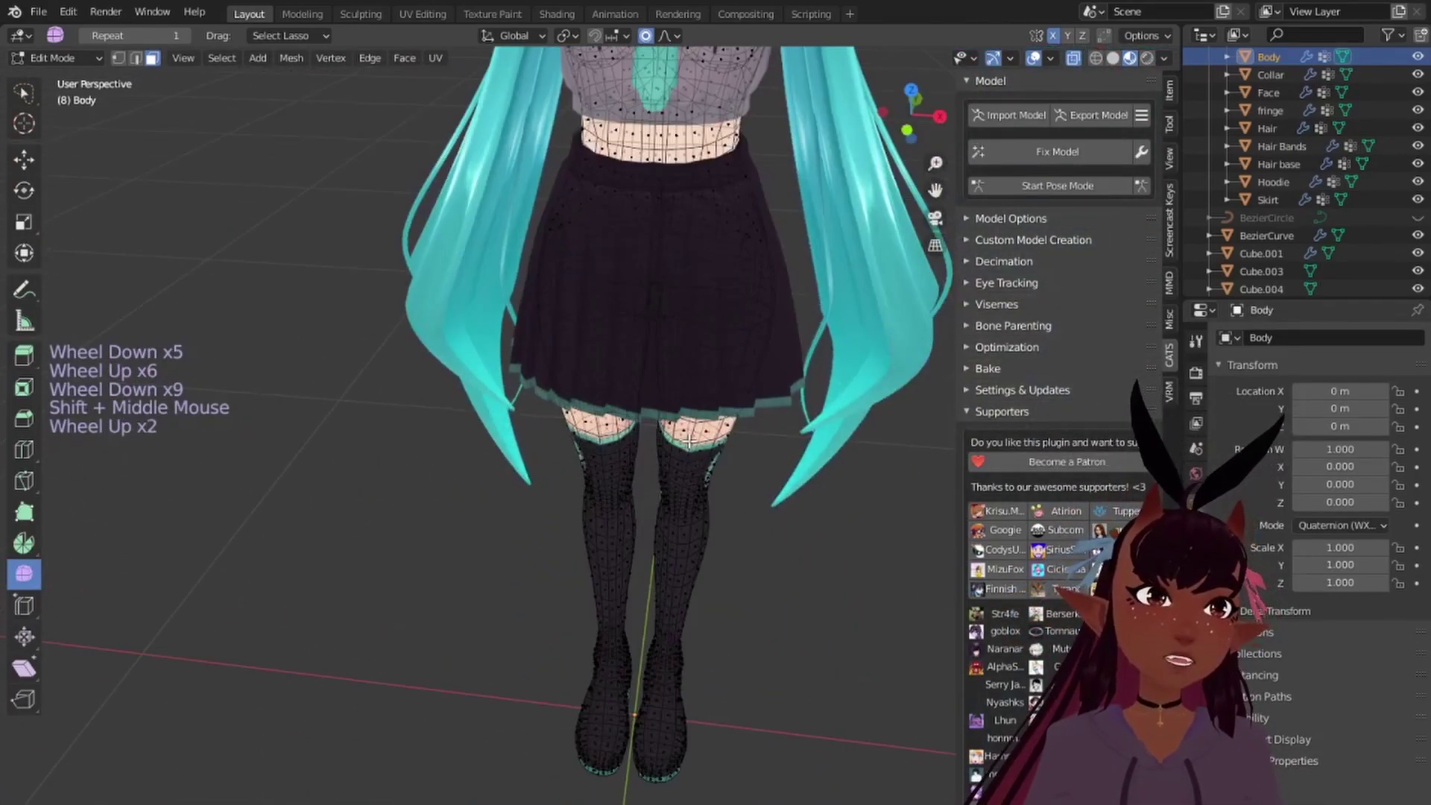
Step: Switch to the front view and hide the Skirt object to expose the hips and thighs
key("KP_1")
scroll(620, 514, "up", 3)
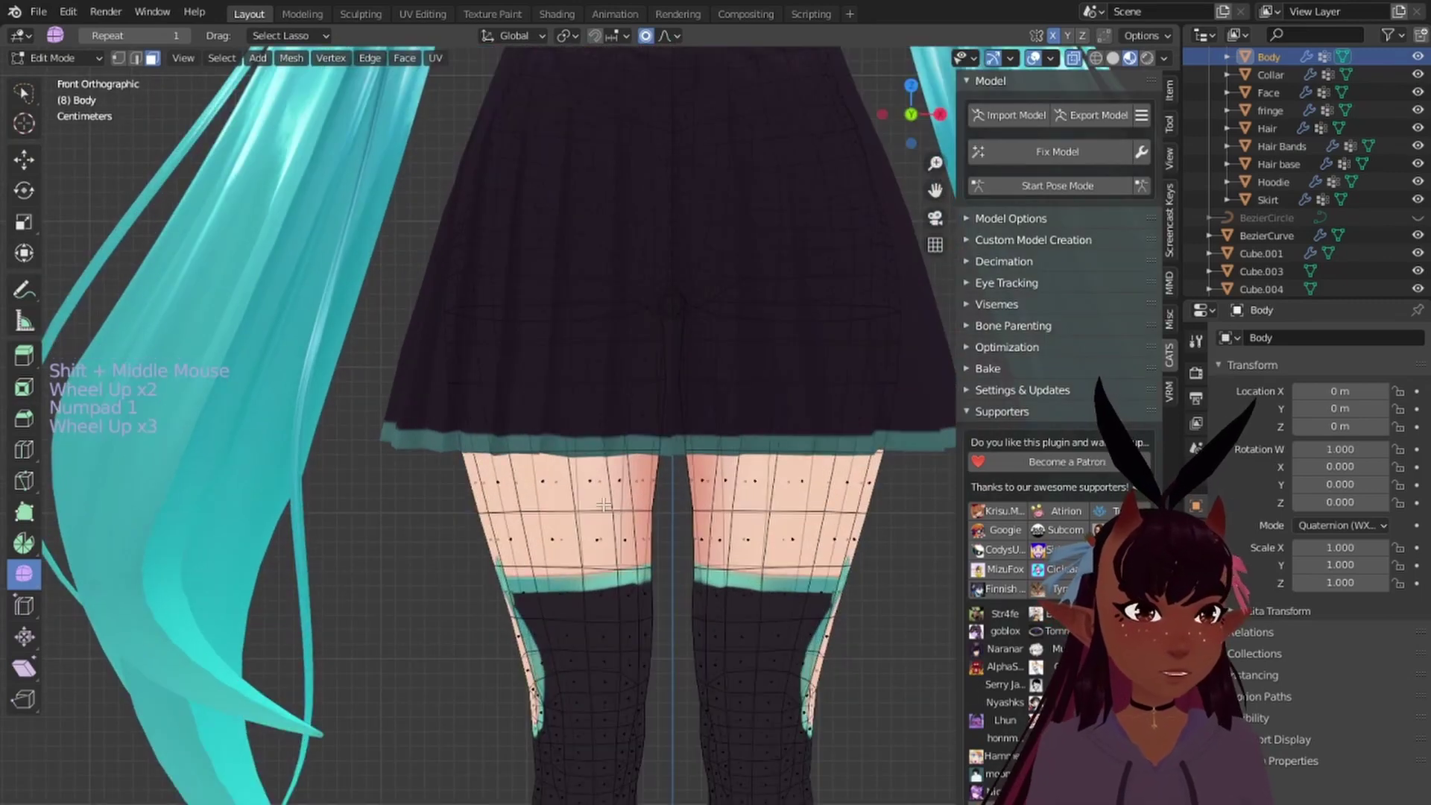
scroll(593, 500, "down", 1)
scroll(711, 555, "up", 1)
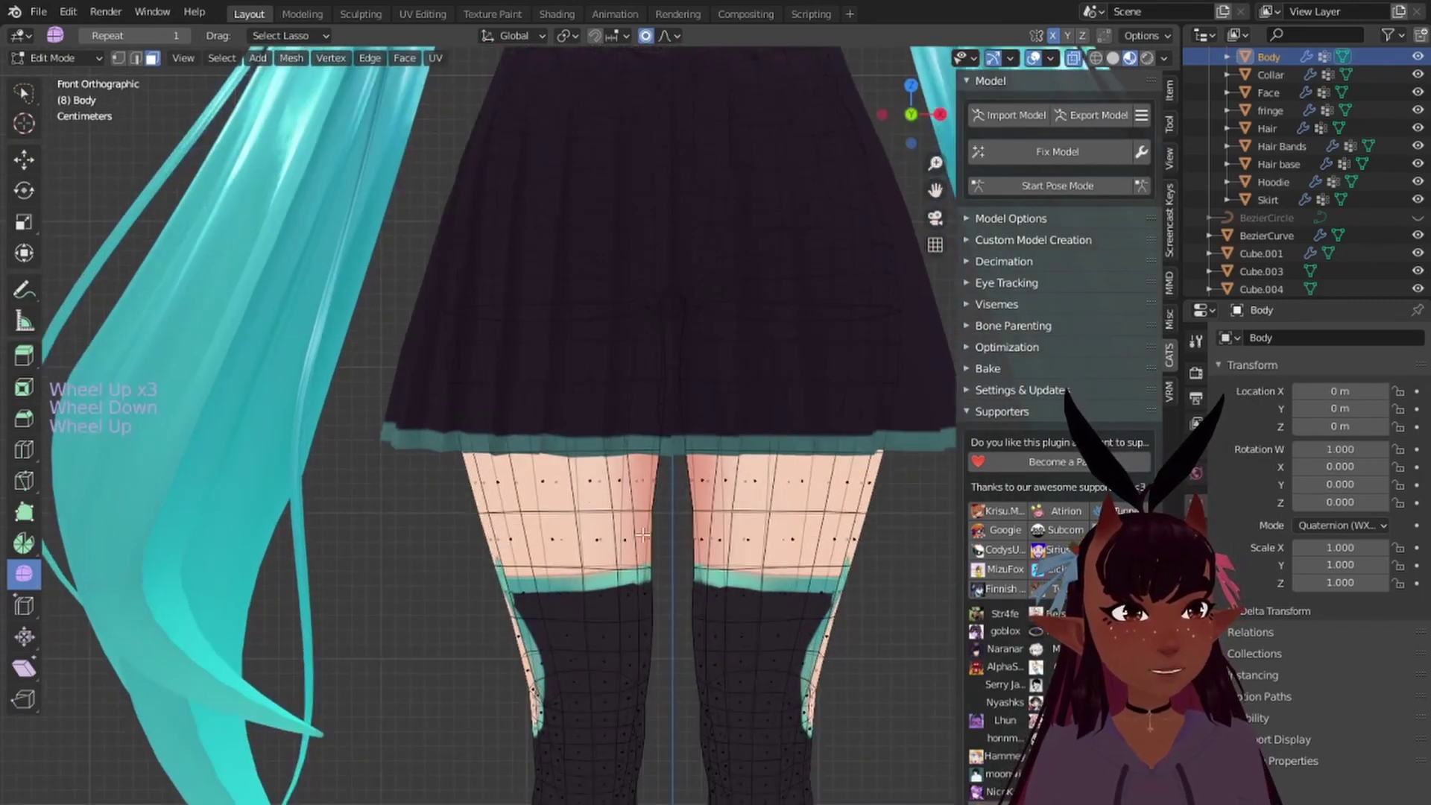
scroll(642, 535, "down", 1)
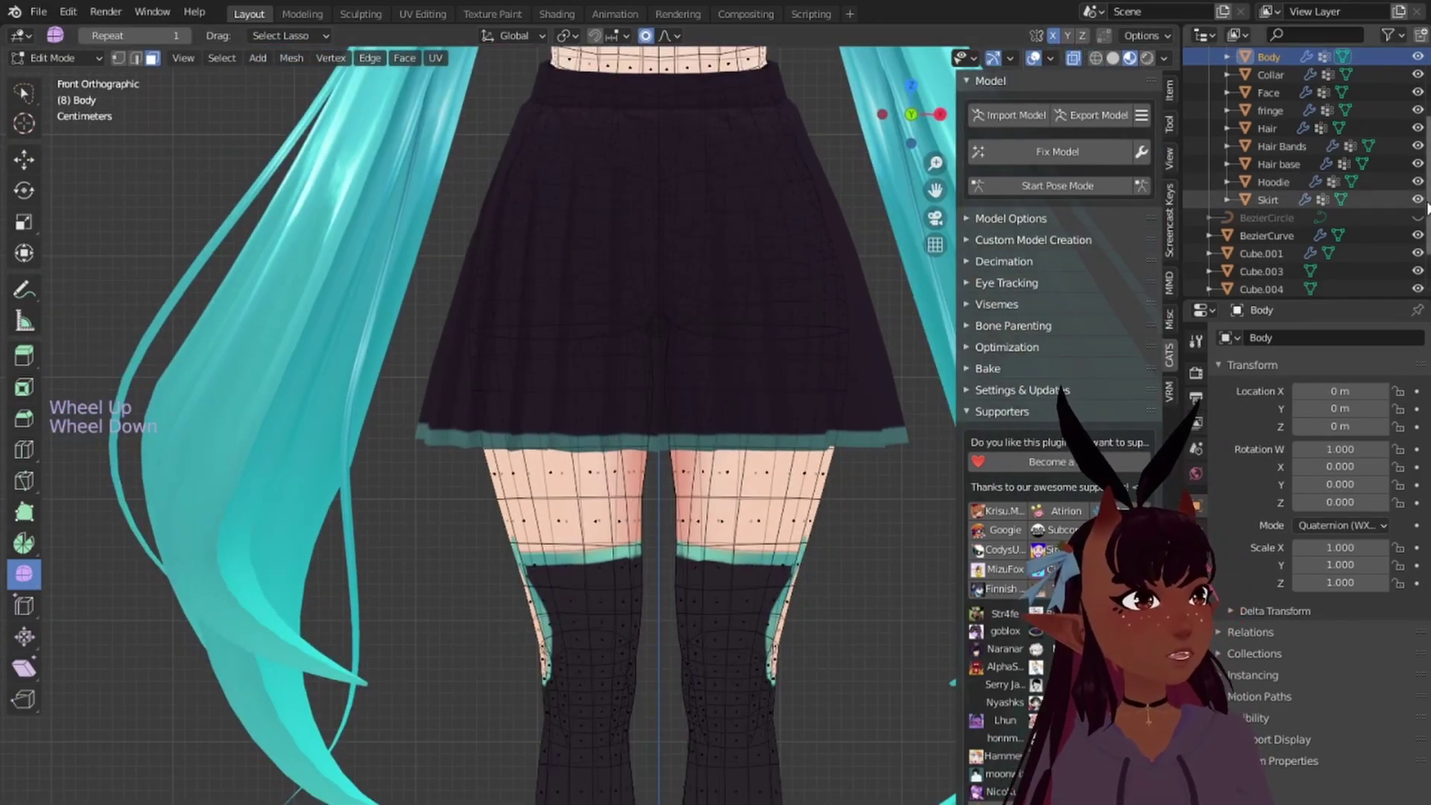
left_click(1418, 199)
scroll(710, 329, "down", 5)
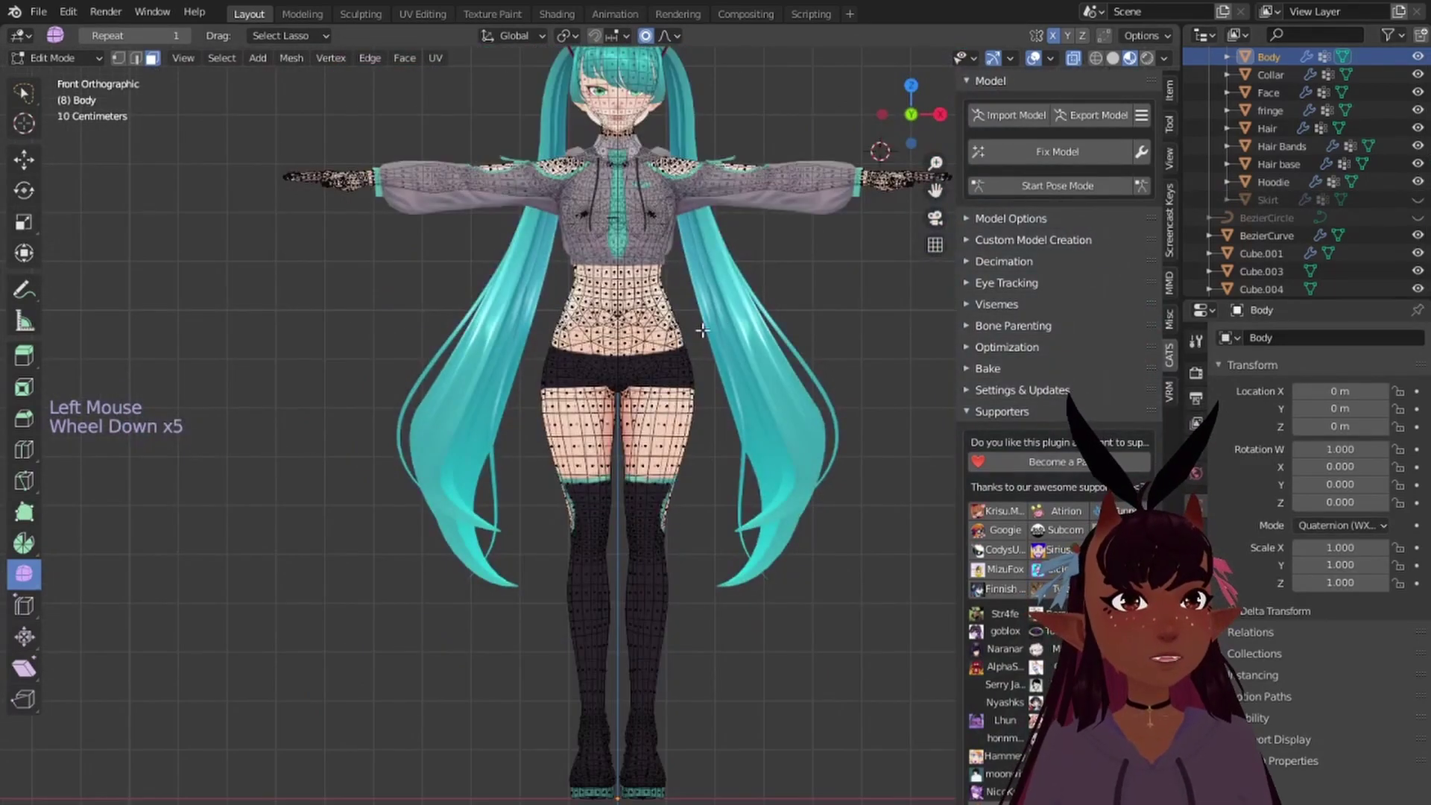
scroll(722, 552, "up", 2)
middle_click_drag(722, 553, 677, 415, "shift")
scroll(617, 437, "up", 2)
scroll(679, 474, "up", 1)
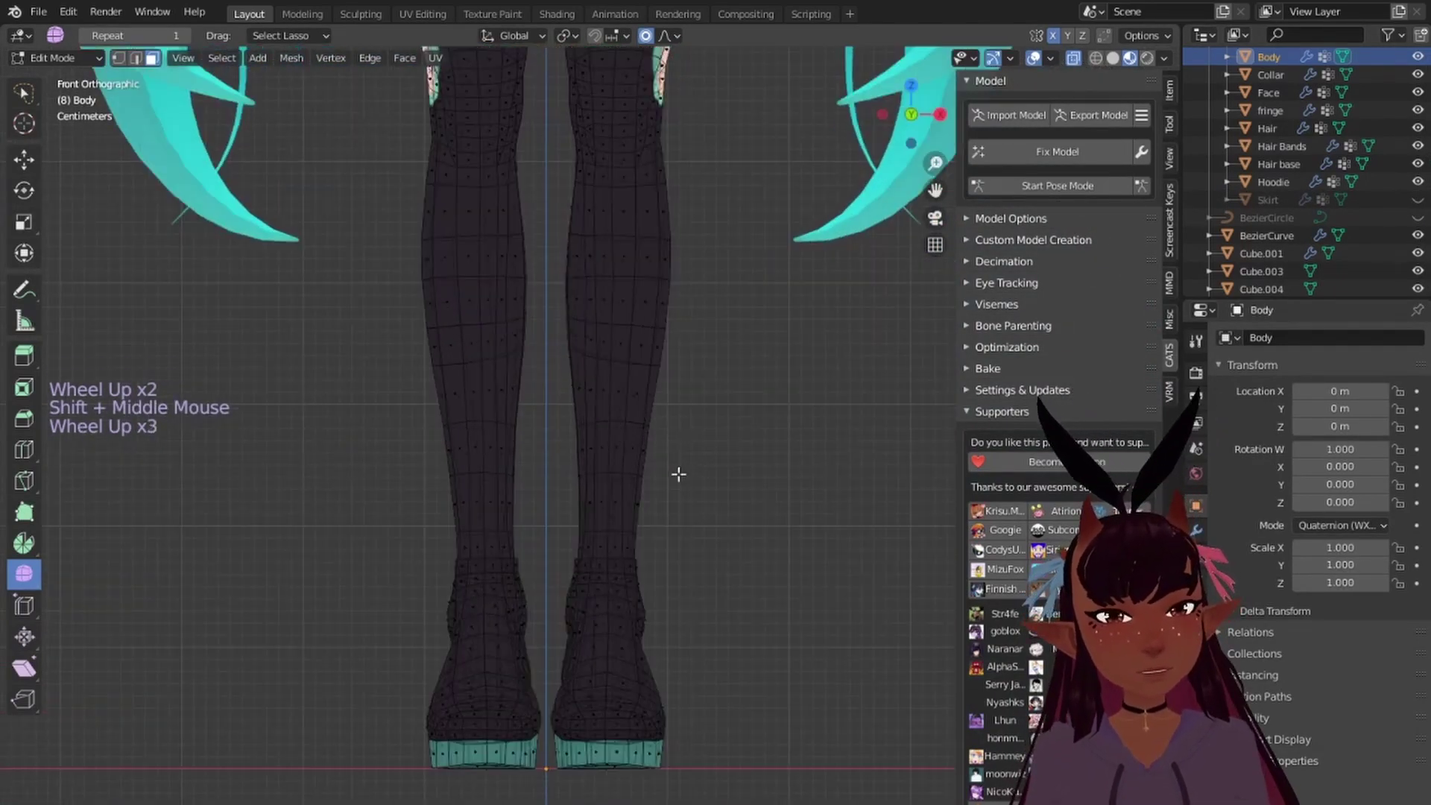
Step: Examine the Body mesh's topology around the lower legs, ankles and shoes from several angles
middle_click_drag(678, 474, 673, 368, "shift")
scroll(715, 271, "up", 3)
middle_click_drag(715, 271, 473, 425)
scroll(626, 409, "up", 3)
middle_click_drag(635, 335, 377, 265)
scroll(482, 294, "down", 3)
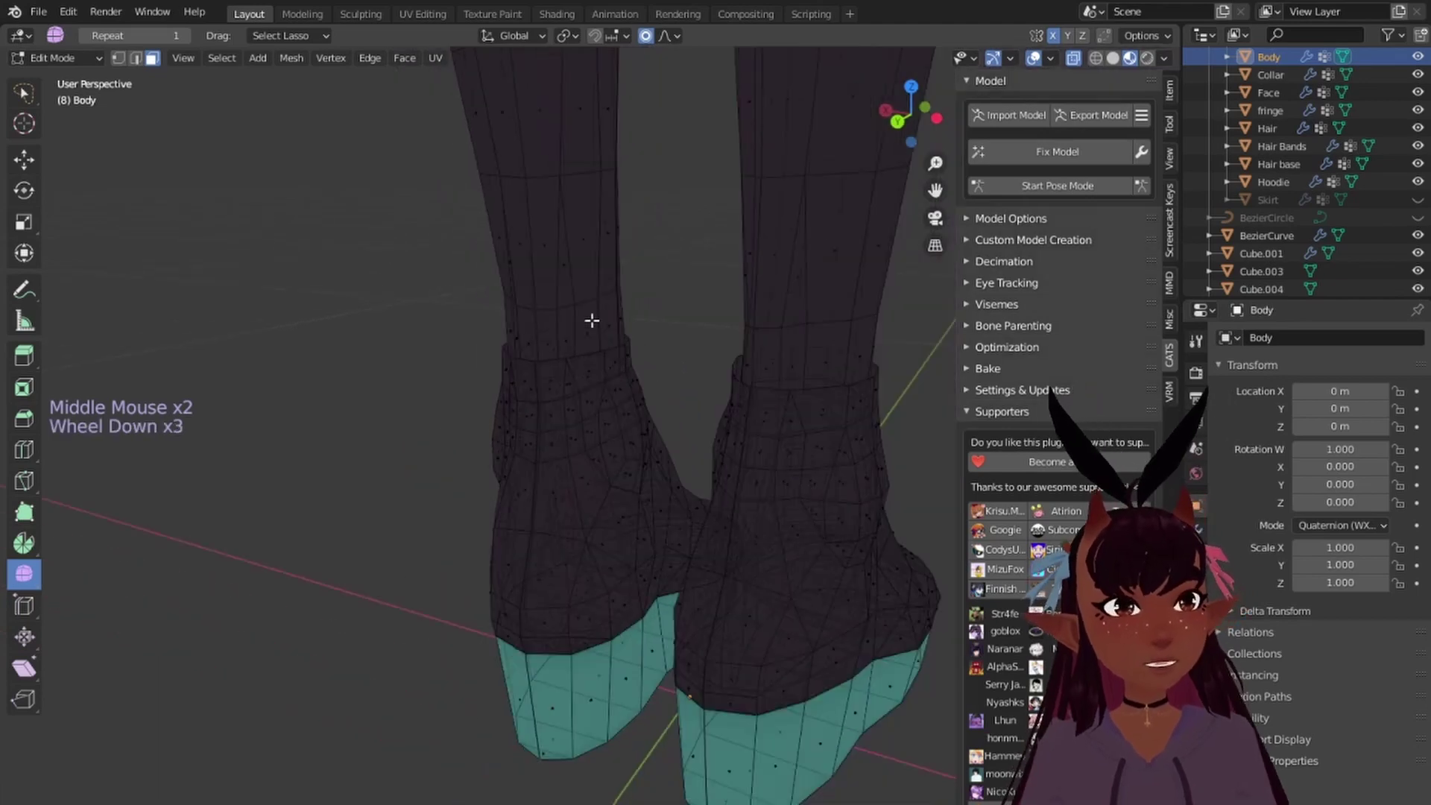
middle_click_drag(591, 320, 314, 276)
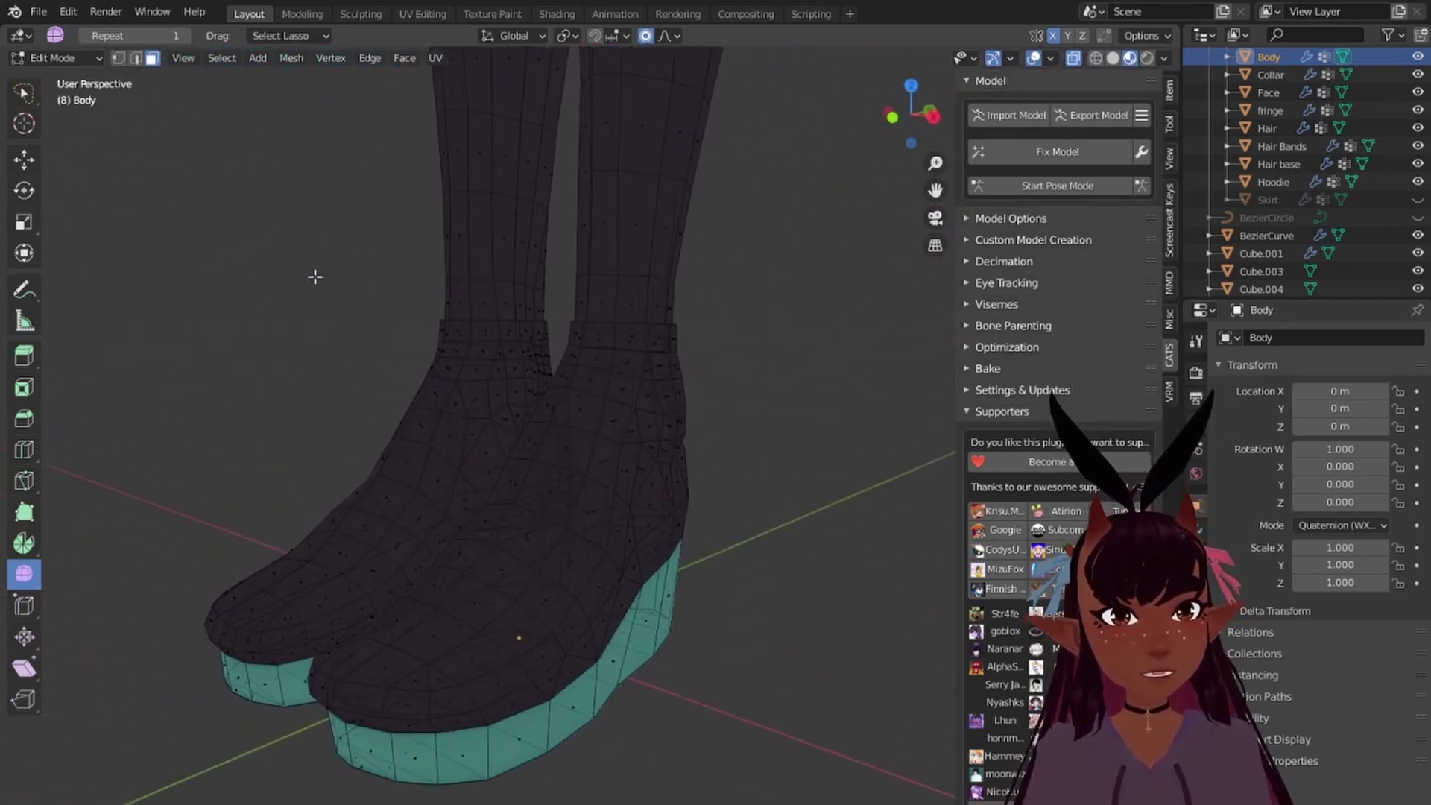
scroll(642, 322, "down", 5)
scroll(634, 319, "down", 5)
scroll(635, 310, "up", 5)
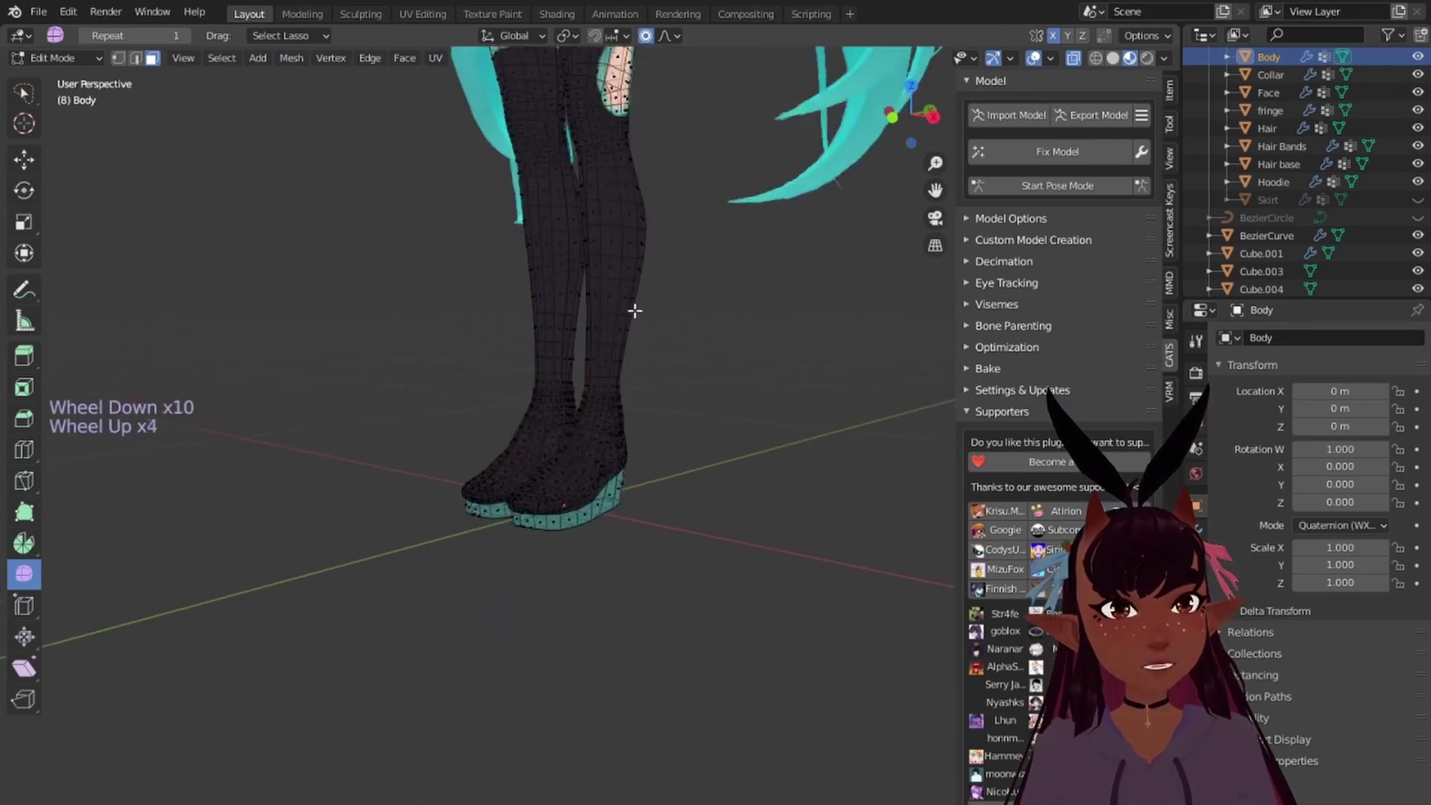
scroll(620, 311, "up", 8)
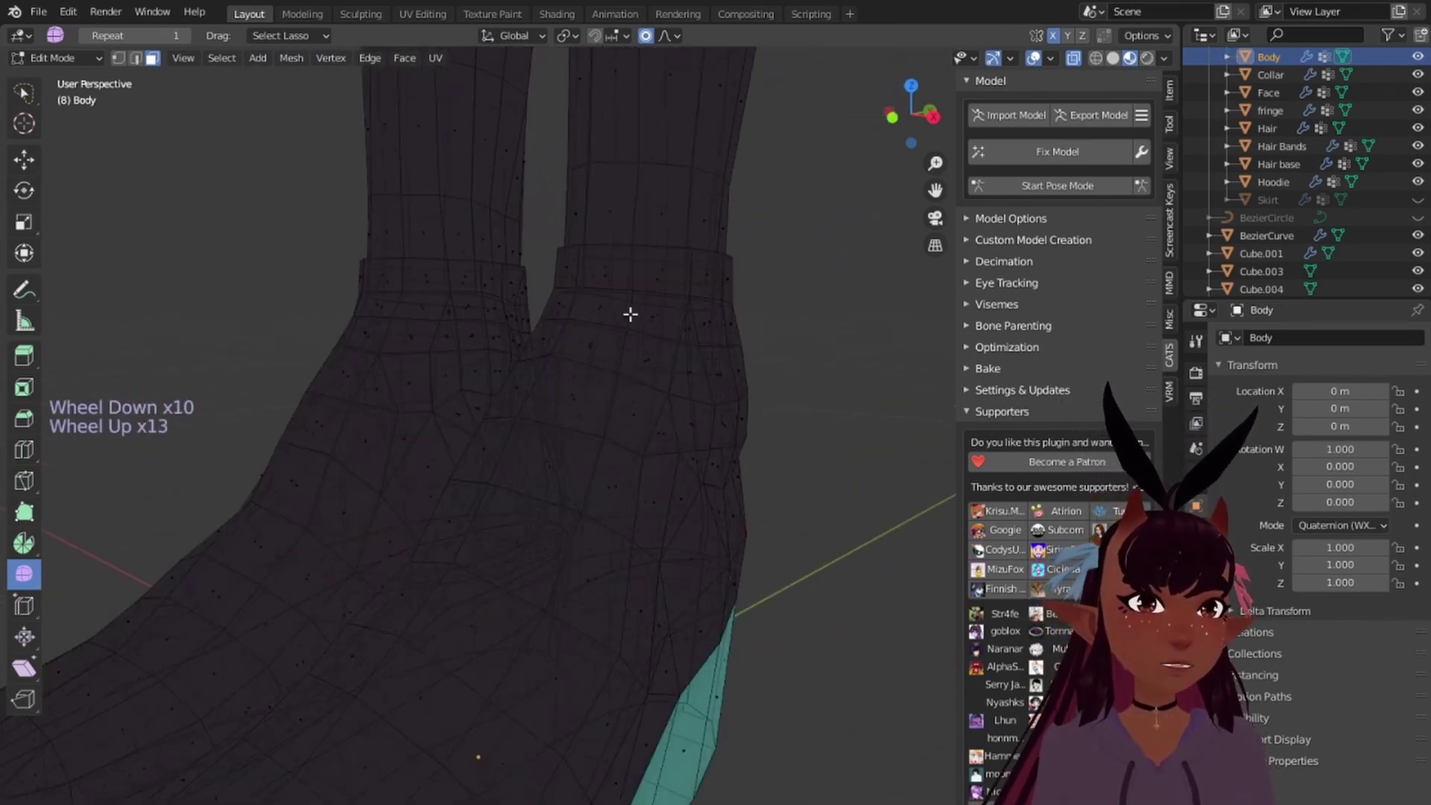
middle_click_drag(444, 332, 655, 338)
scroll(524, 286, "down", 1)
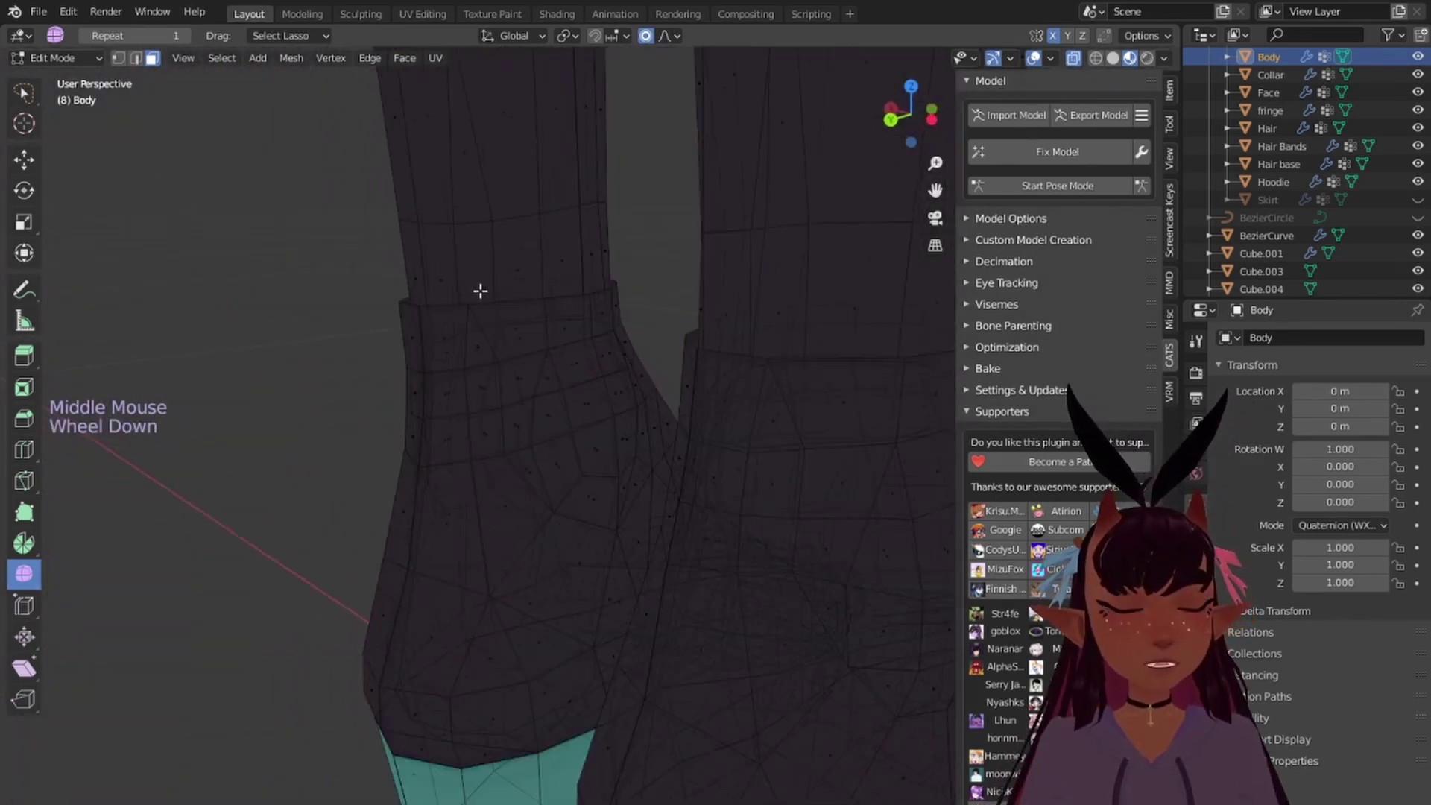
middle_click_drag(479, 291, 572, 290)
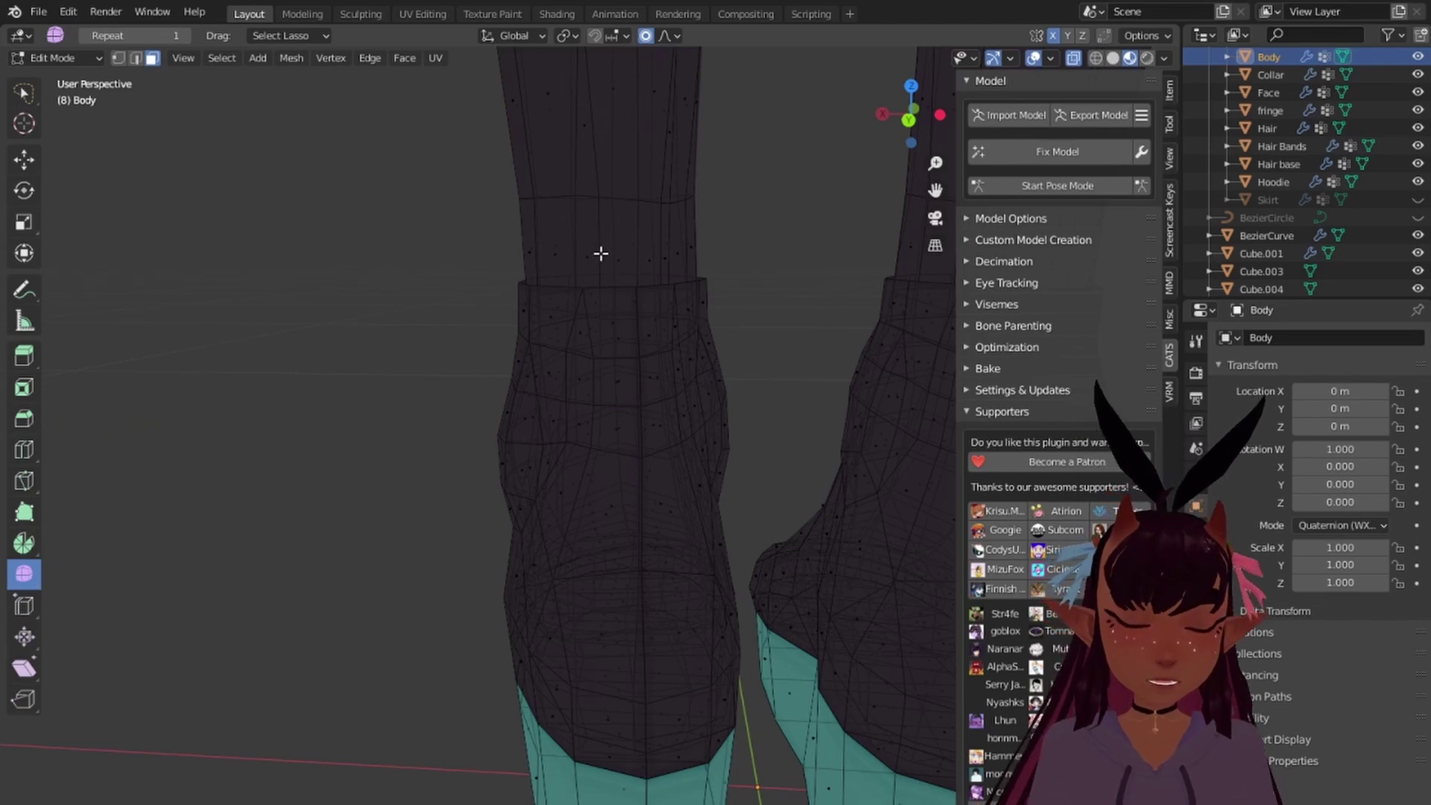
Step: Select the face loop around the character's right leg just above the shoe
right_click(578, 242, "alt")
scroll(648, 302, "down", 3)
scroll(670, 304, "up", 1)
scroll(670, 304, "down", 3)
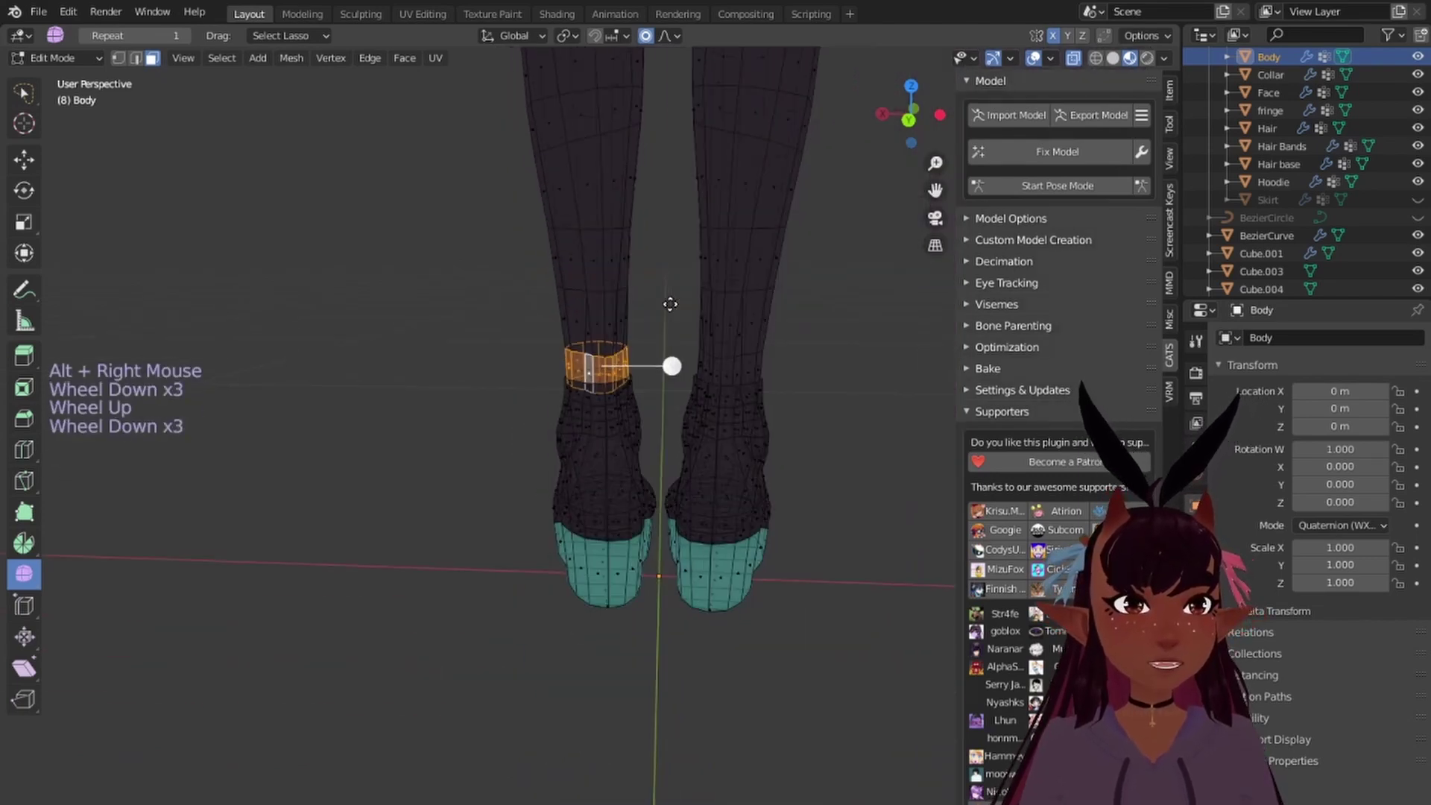
Step: Add the matching face loop above the left shoe to the selection and hide both ankle loops
scroll(746, 299, "up", 3)
middle_click_drag(746, 300, 591, 333, "shift")
scroll(648, 351, "up", 2)
right_click(648, 351, "alt+shift")
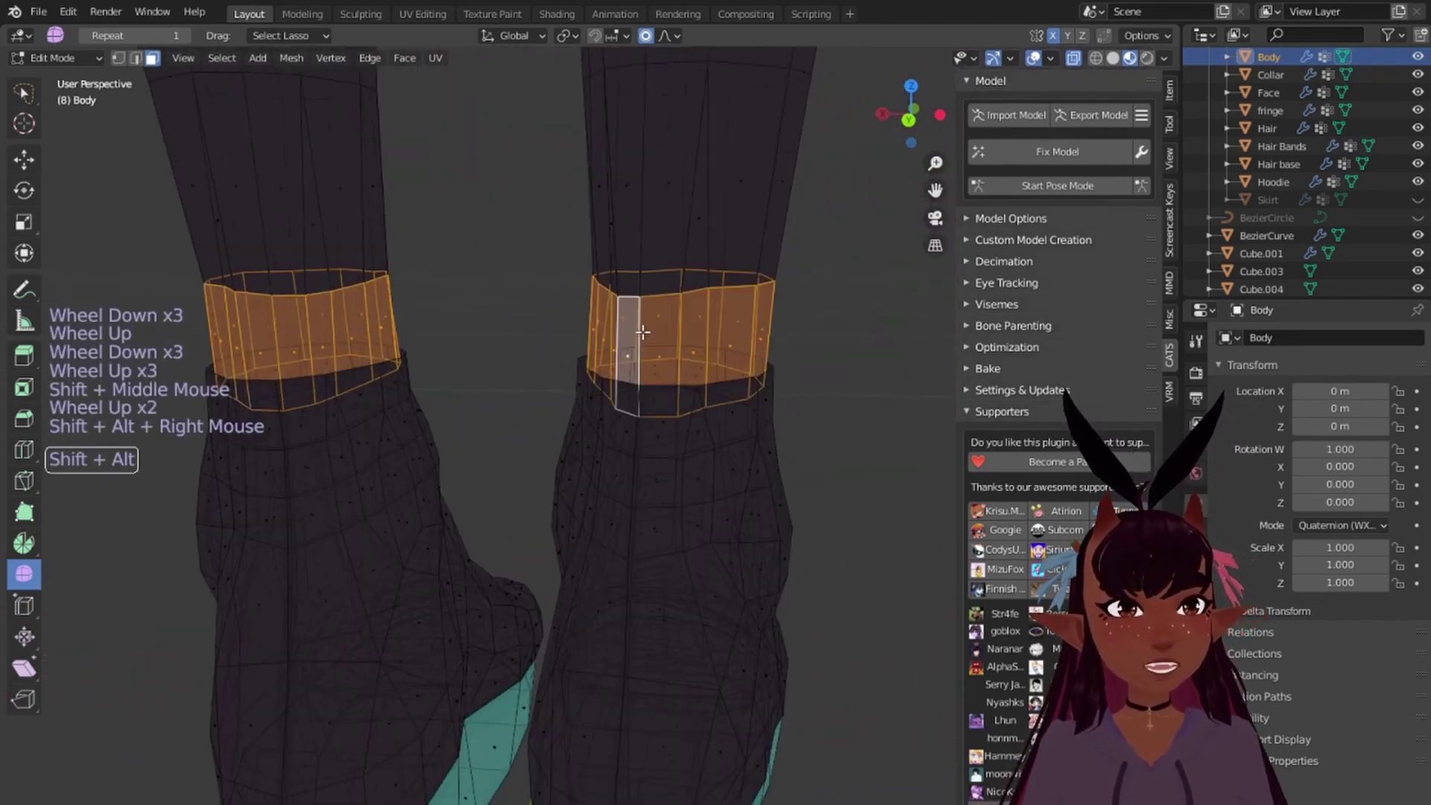
scroll(458, 326, "down", 1)
scroll(458, 326, "down", 3)
middle_click_drag(458, 325, 797, 324)
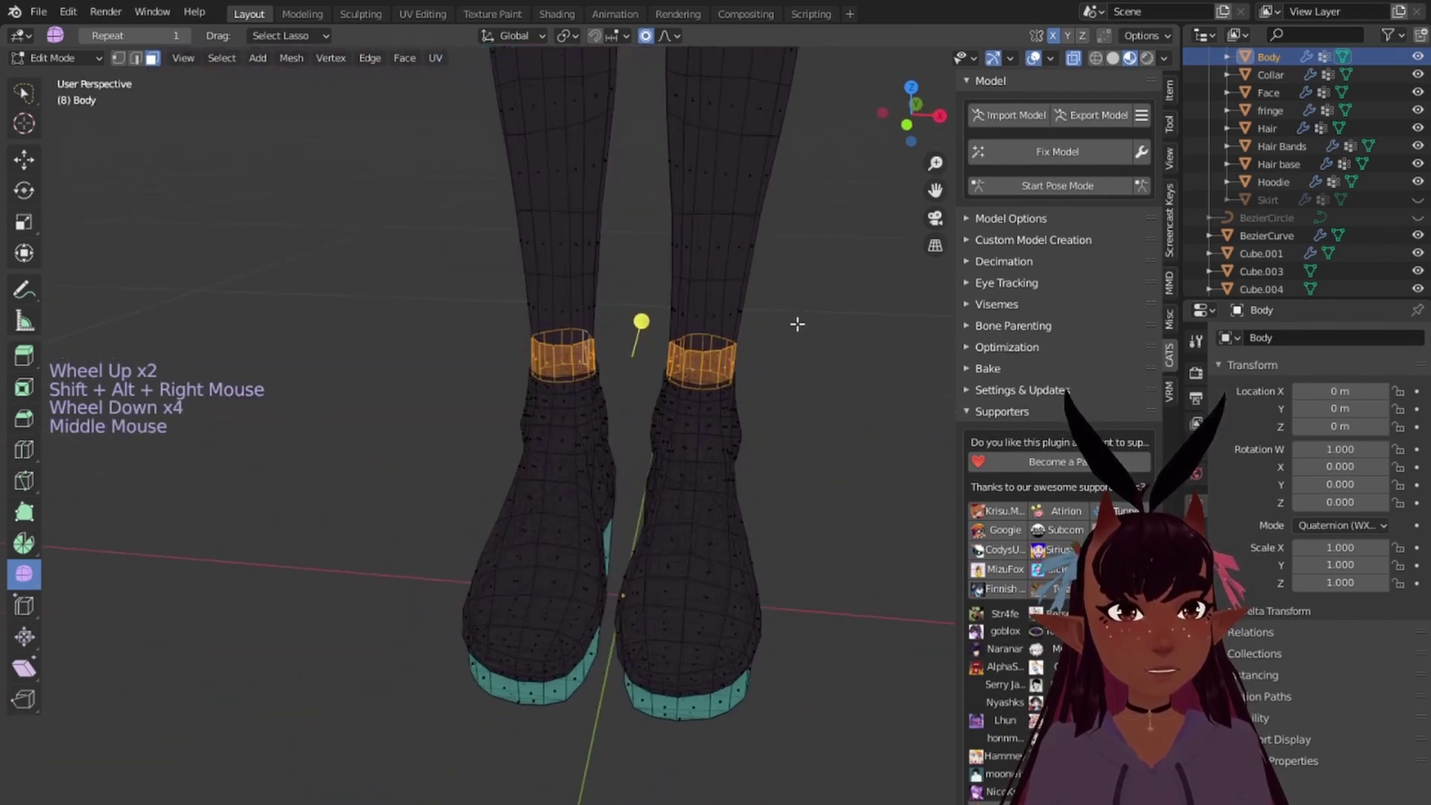
scroll(775, 340, "down", 9)
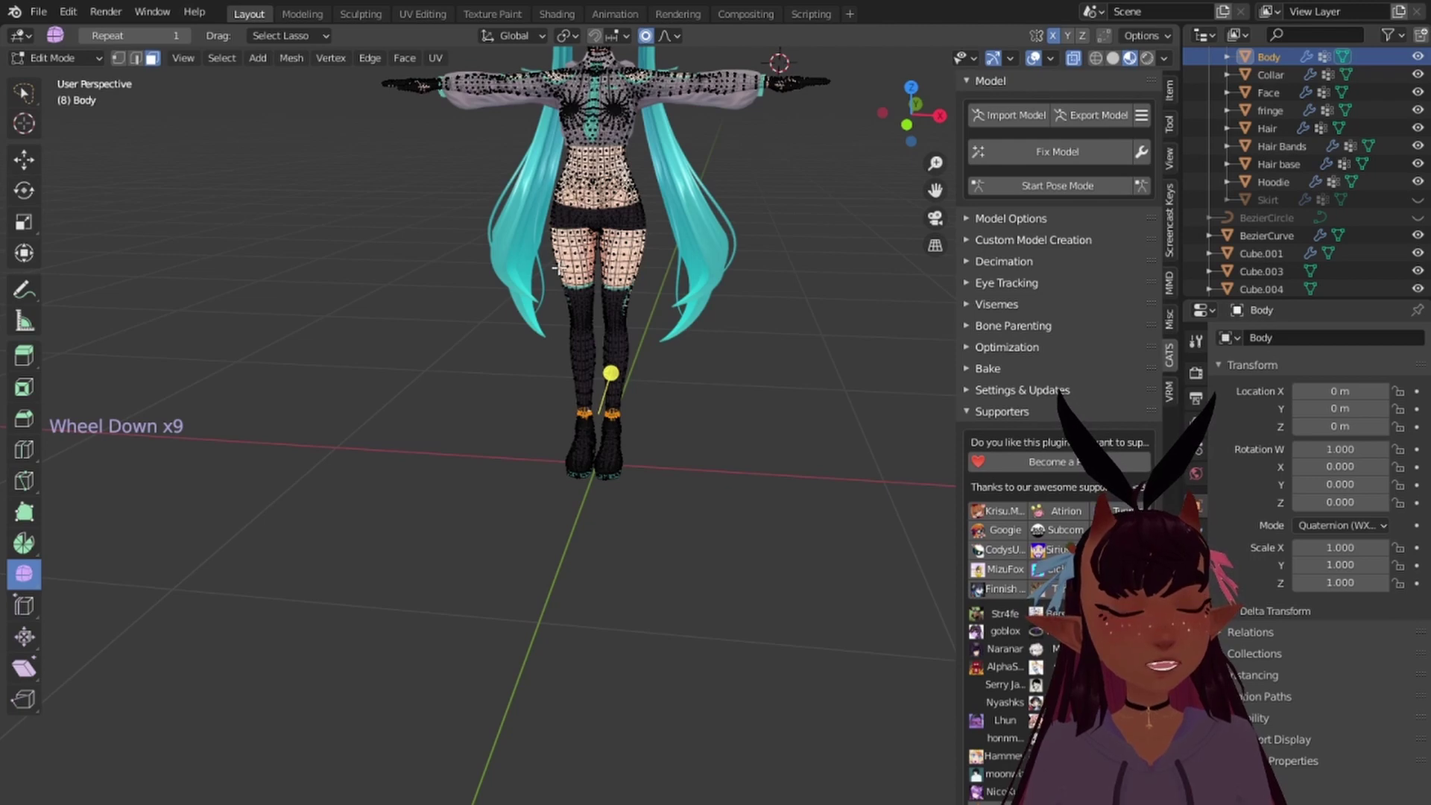
scroll(641, 379, "up", 11)
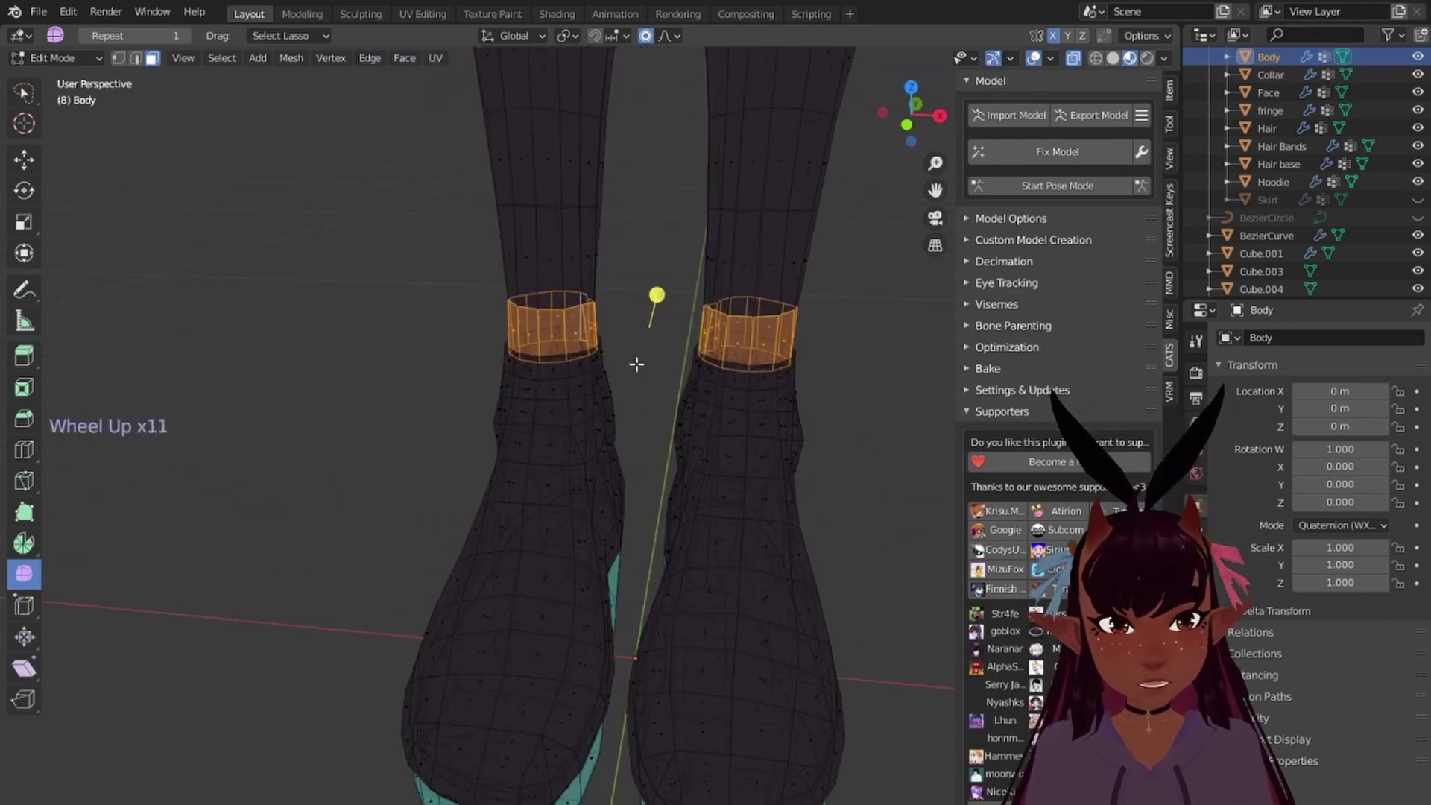
key("h")
Step: Select the linked dark sock surfaces covering both feet and hide them to expose the skin geometry underneath
scroll(632, 363, "up", 4)
middle_click_drag(610, 275, 905, 310)
right_click(547, 348)
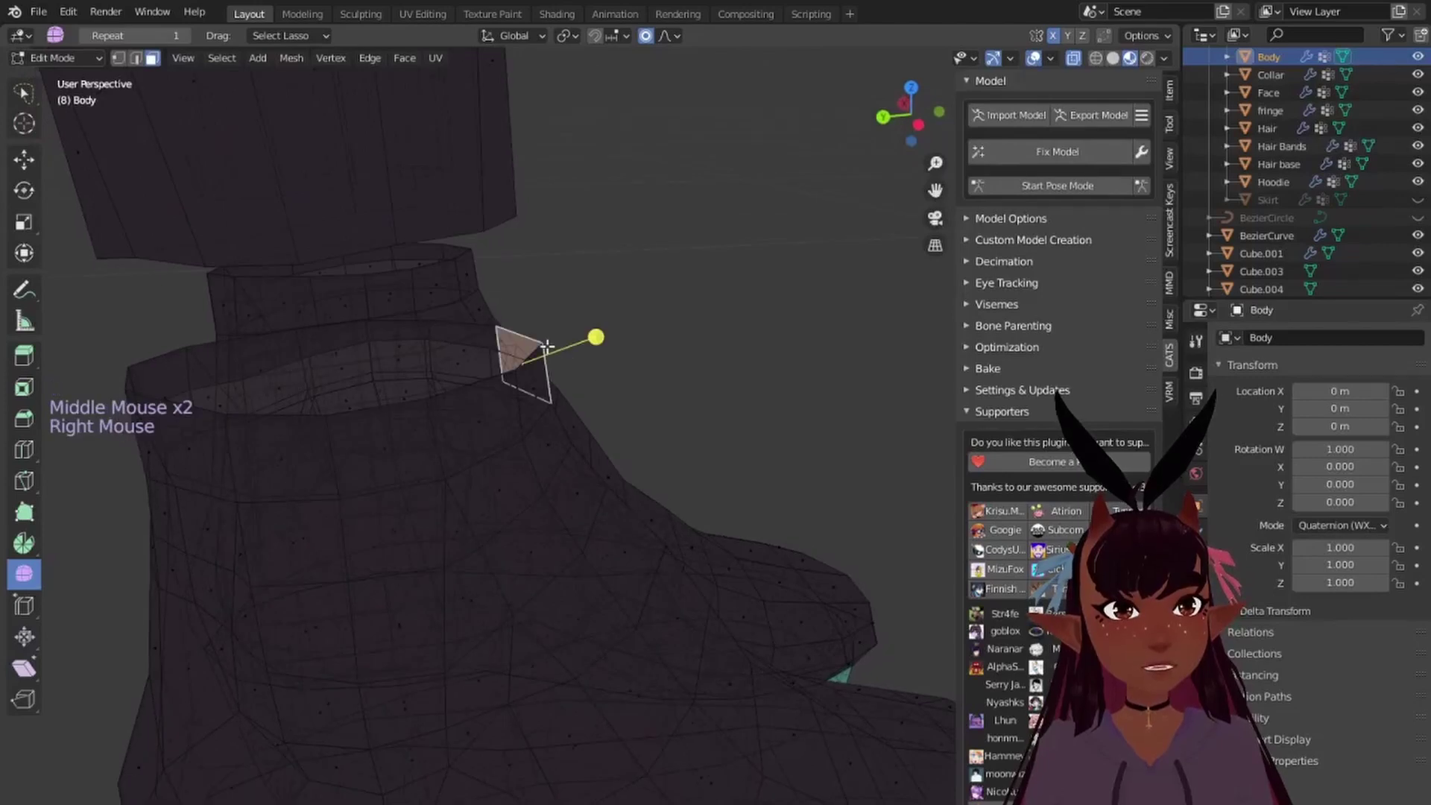
key("l")
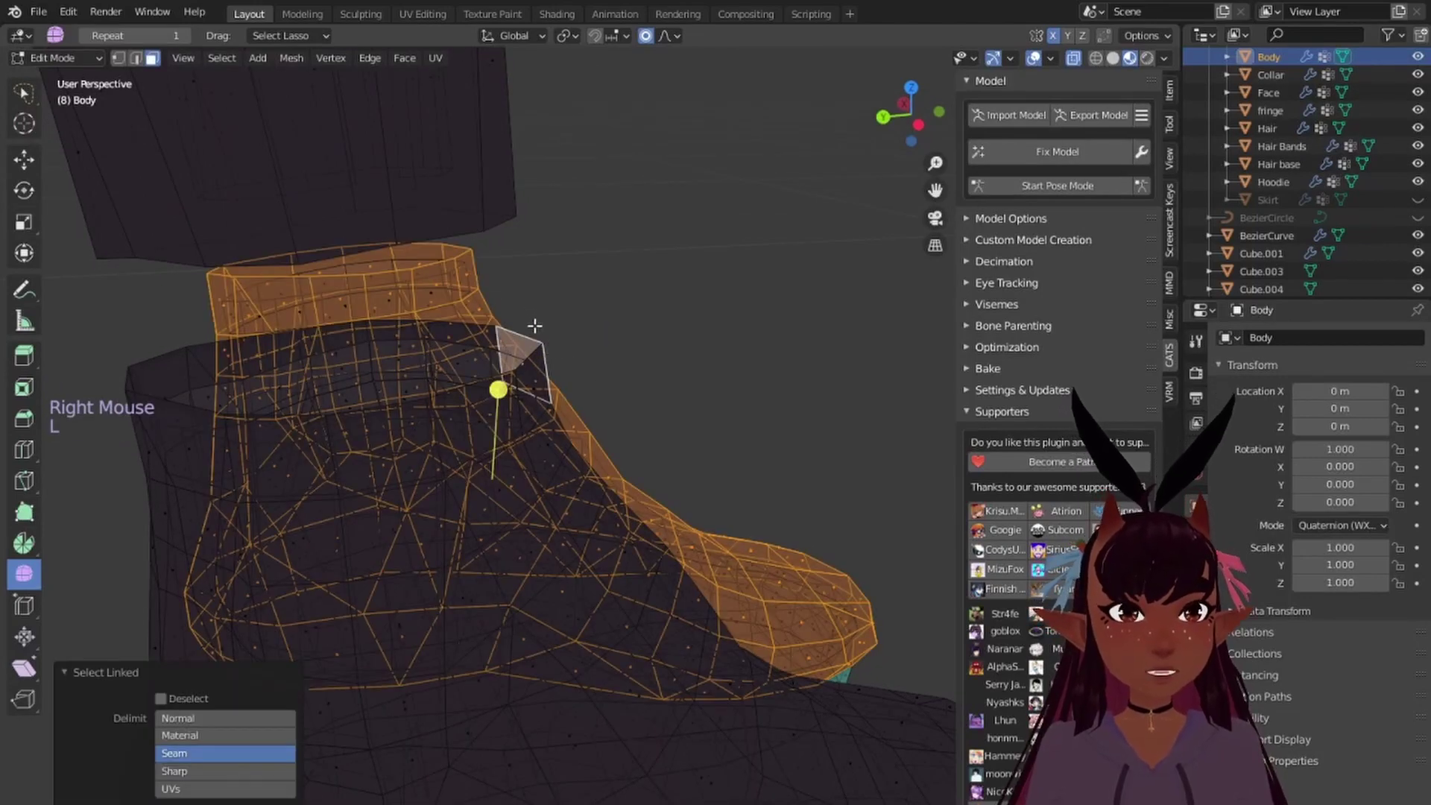
scroll(534, 325, "down", 1)
middle_click_drag(535, 325, 441, 482)
key("l")
key("h")
scroll(575, 335, "down", 5)
scroll(440, 482, "up", 3)
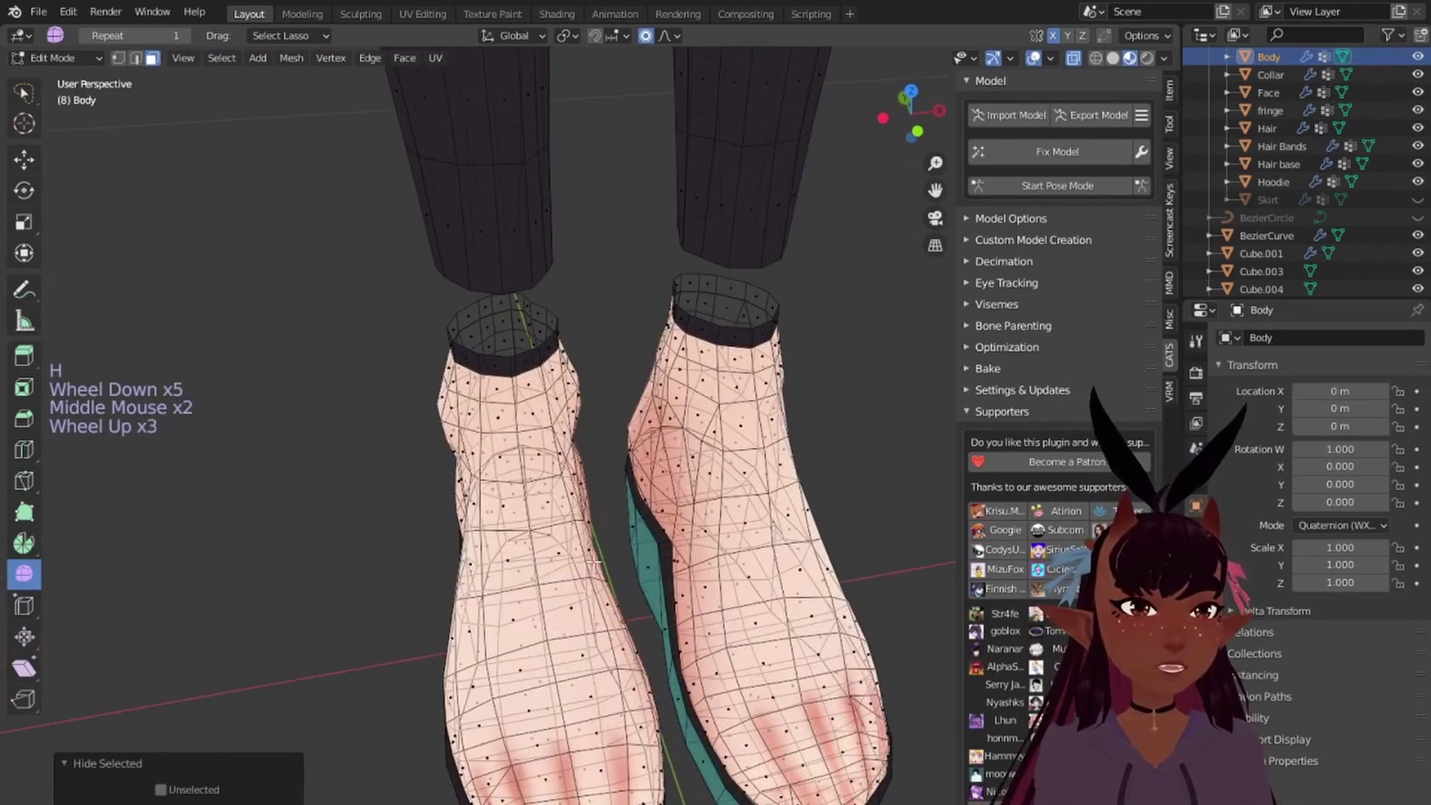
Step: Select the dark face loops around the tops of both bare ankles and hide them
middle_click_drag(477, 671, 522, 408, "shift")
middle_click_drag(522, 409, 600, 338)
scroll(358, 295, "down", 3)
right_click(460, 280, "alt")
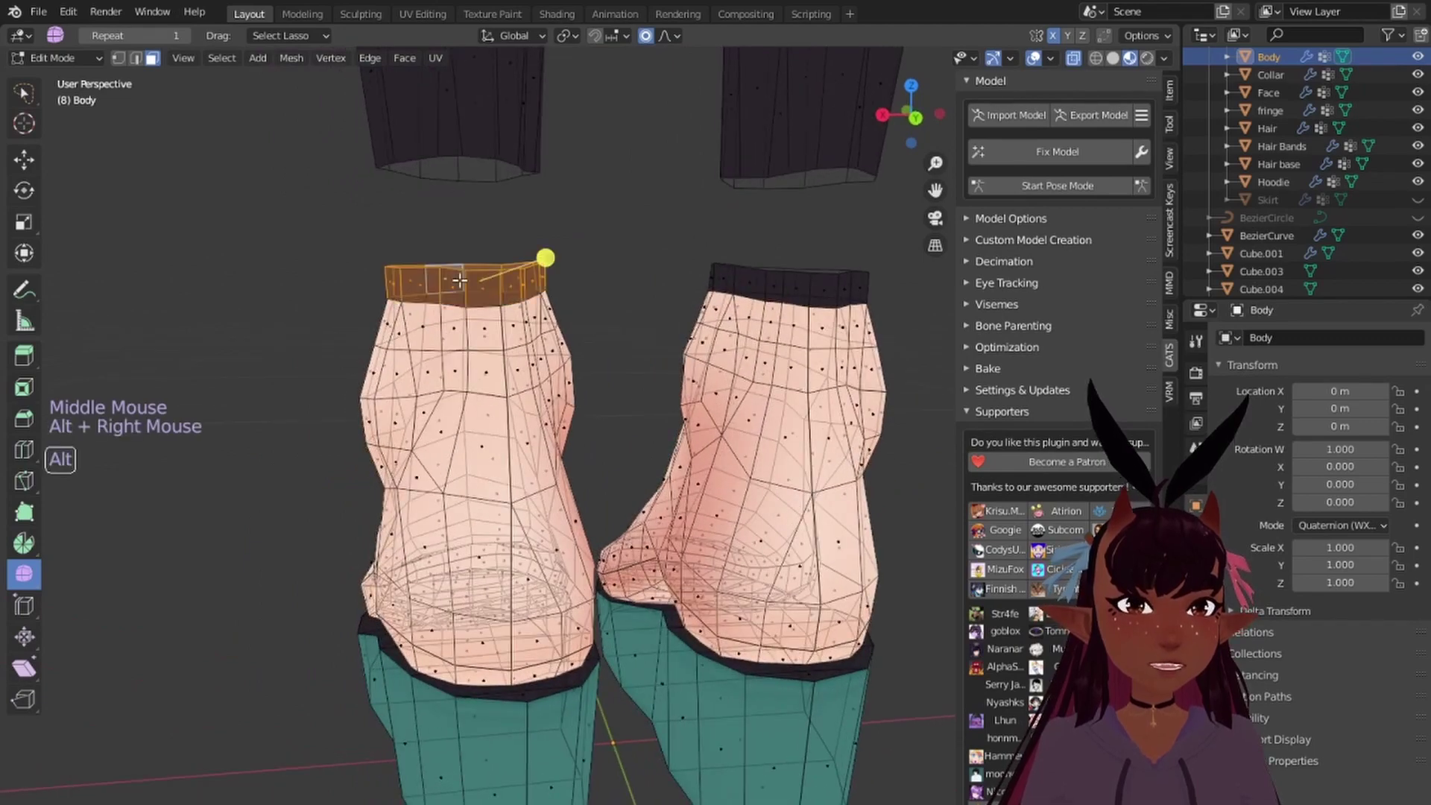
right_click(736, 278, "alt+shift")
key("h")
Step: Select all linked skin geometry of both feet in vertex mode and delete its vertices
middle_click_drag(736, 278, 441, 330)
right_click(442, 330)
key("l")
key("l")
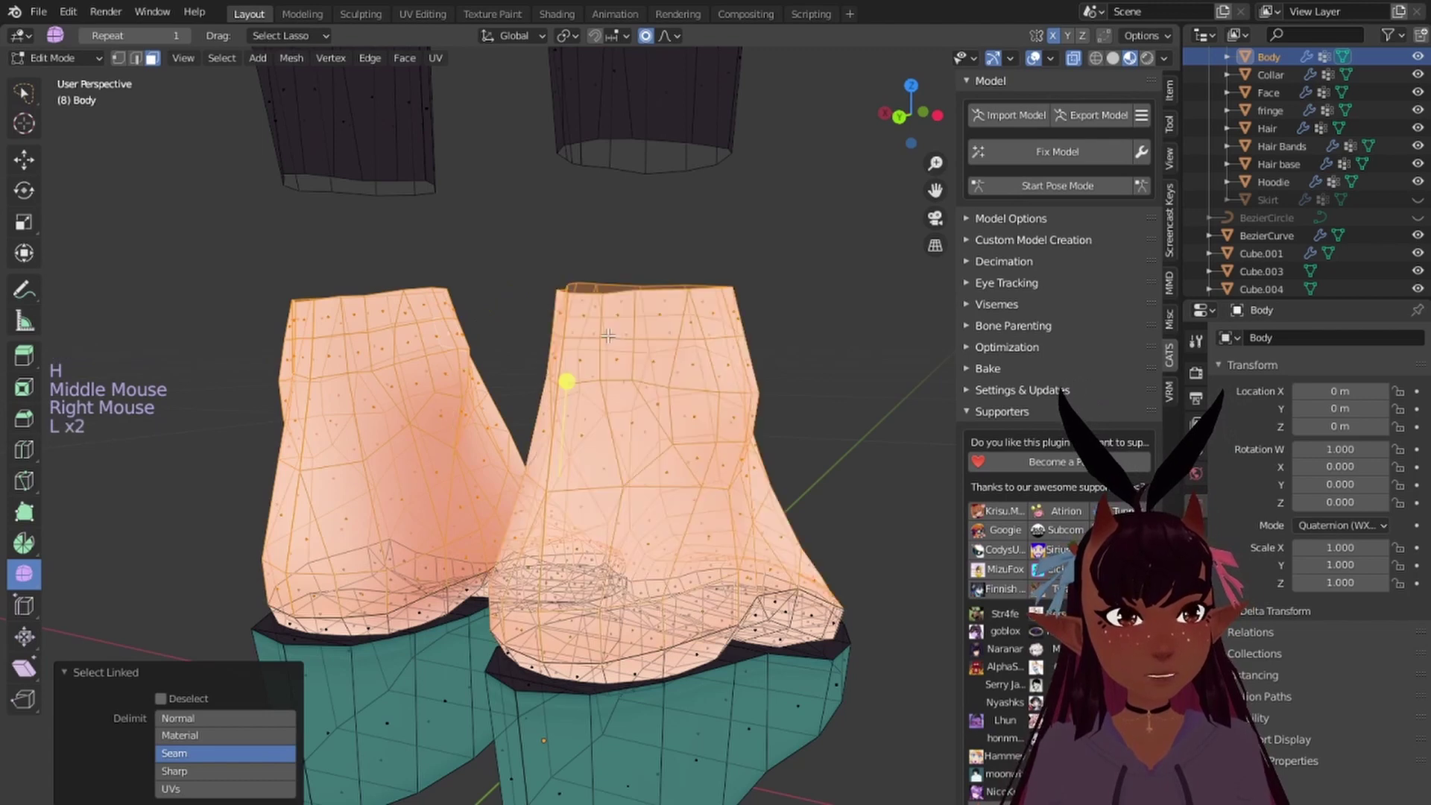
middle_click_drag(628, 401, 305, 140)
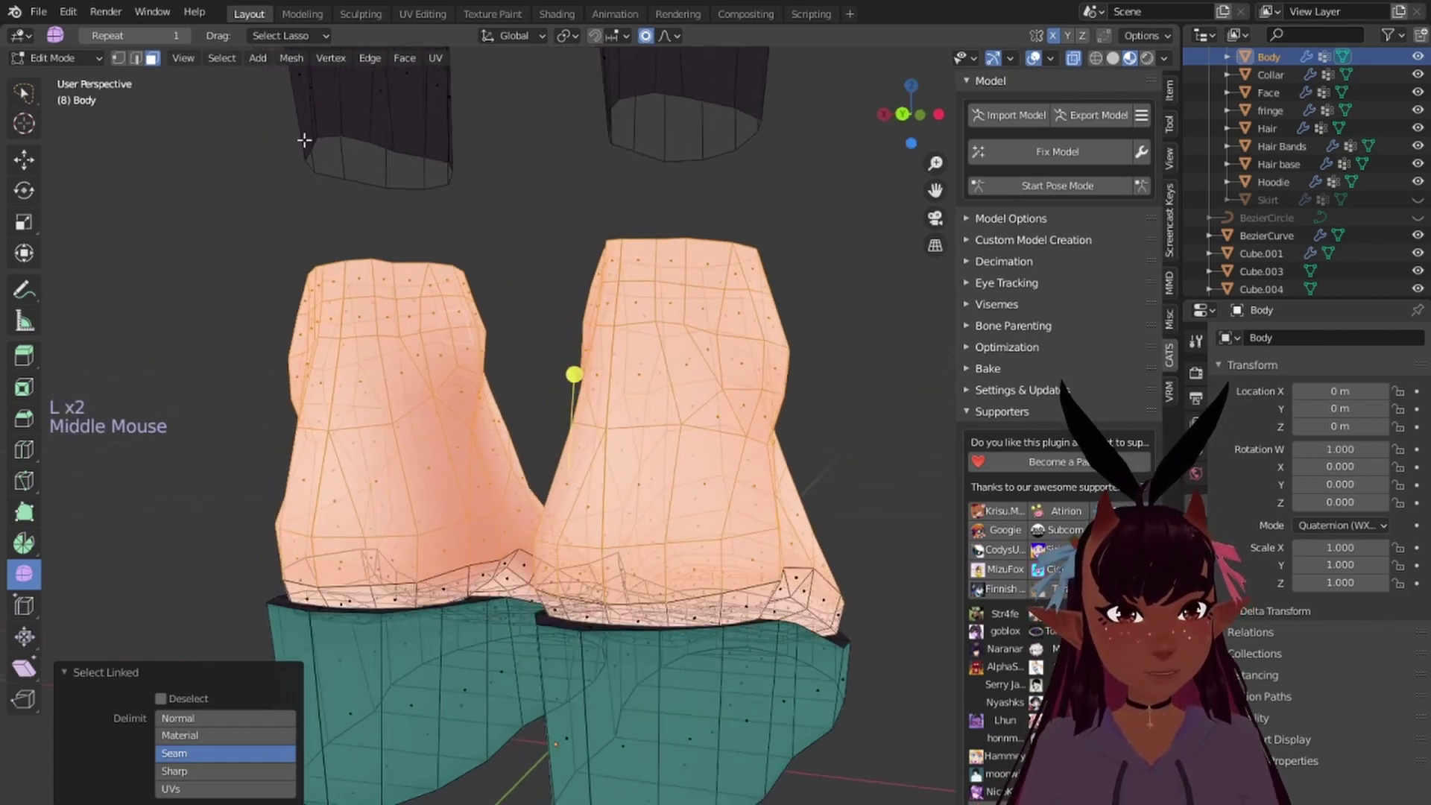
left_click(118, 58)
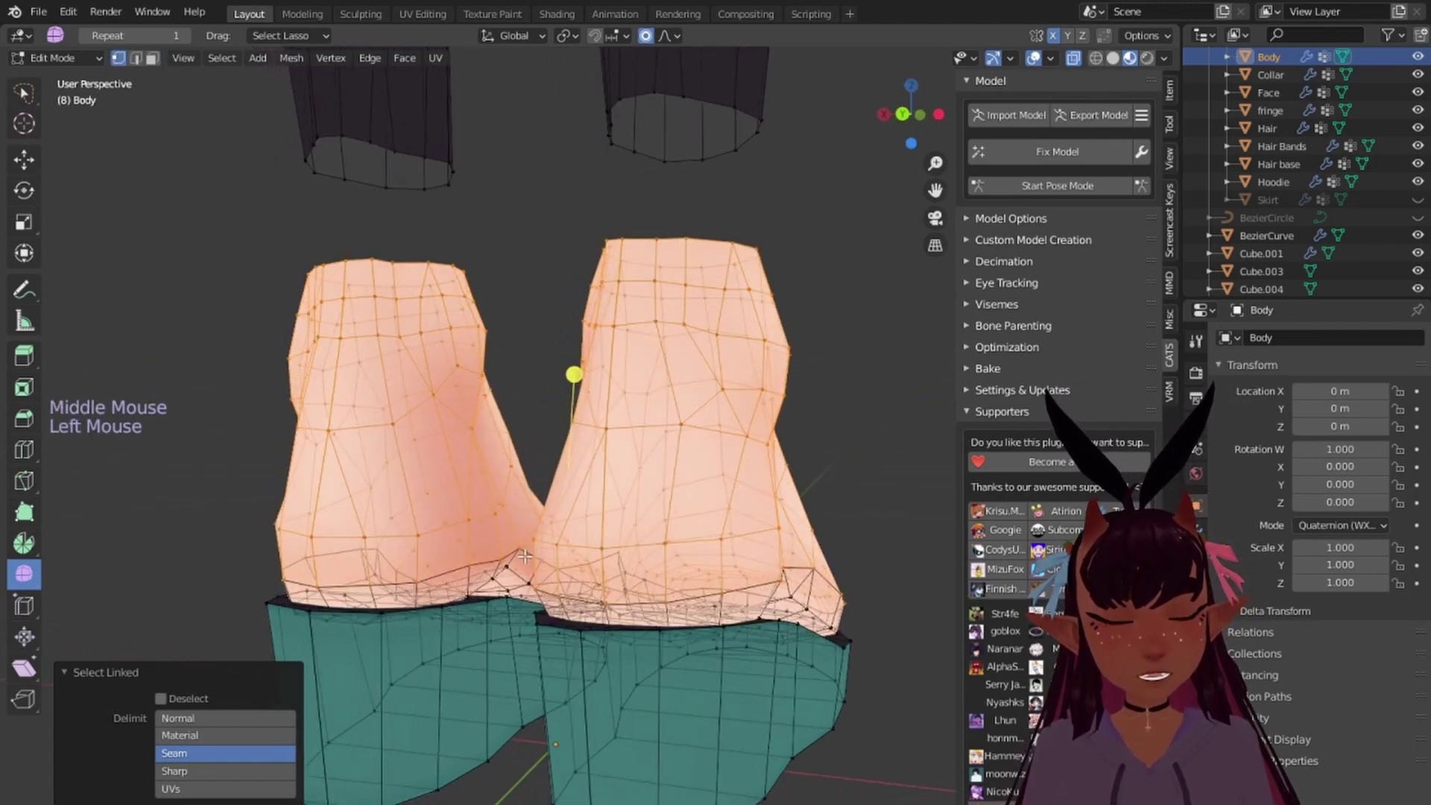
key("l")
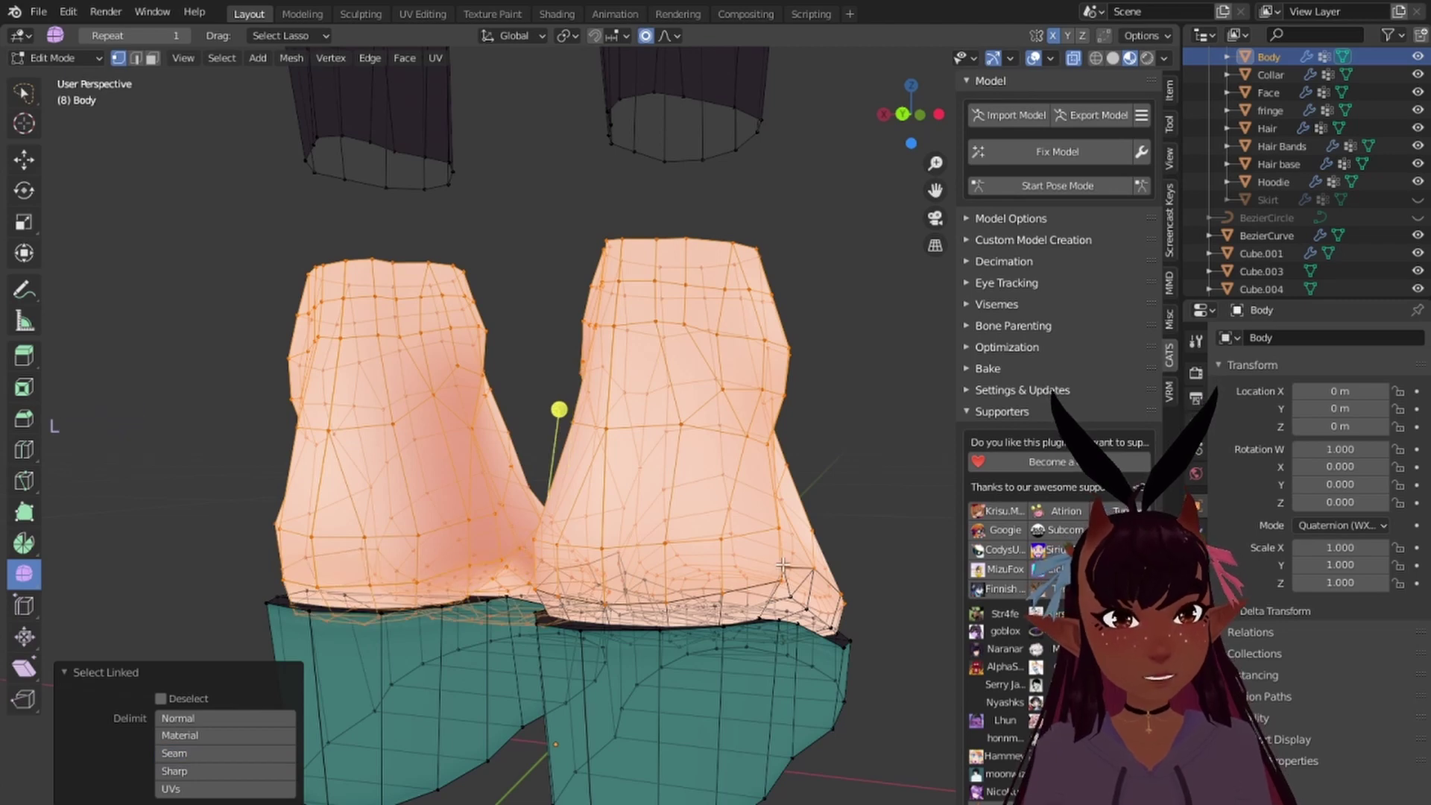
key("l")
key("x")
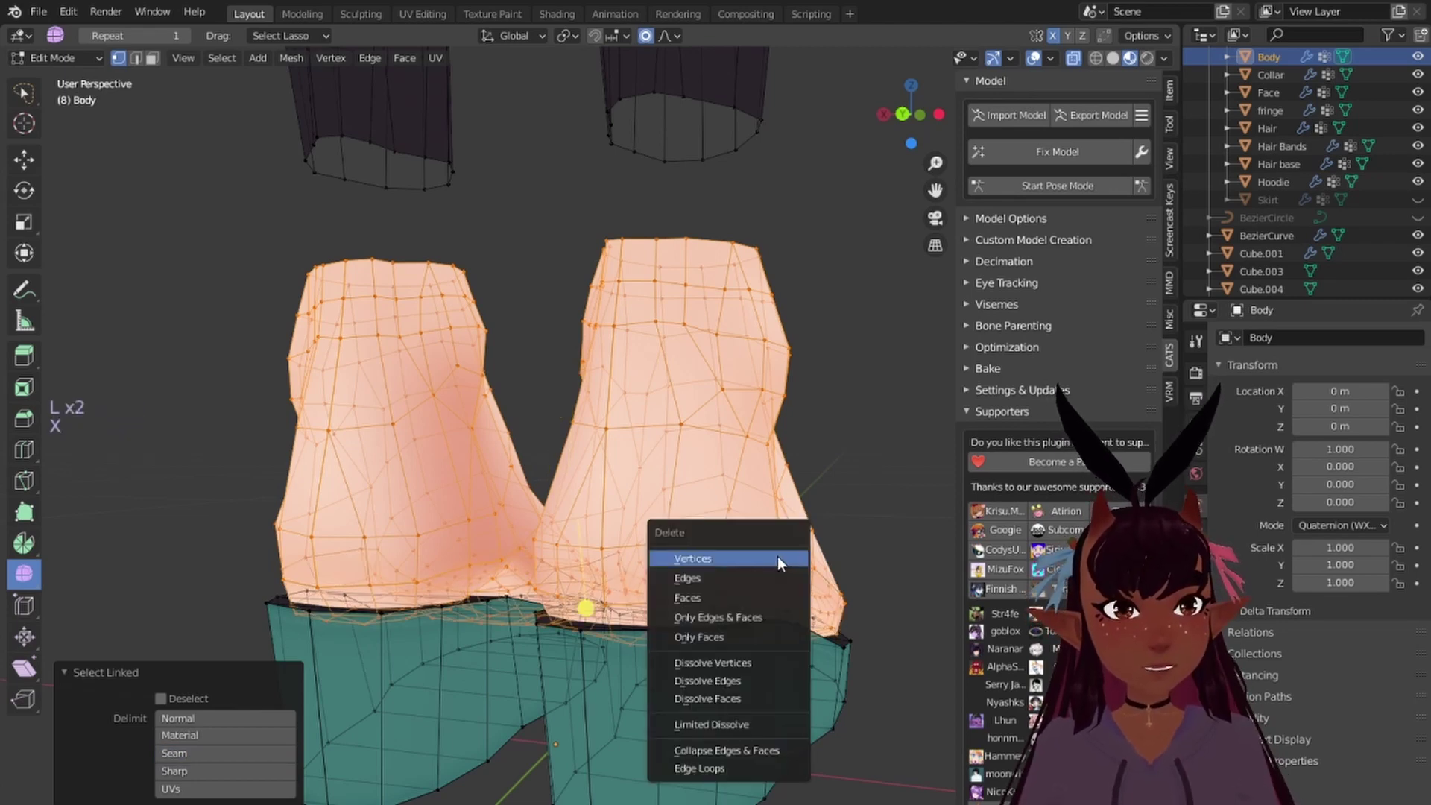
left_click(777, 556)
Step: Reveal all hidden geometry of the Body mesh and clear the selection
scroll(746, 521, "down", 3)
middle_click_drag(731, 505, 594, 500)
key("alt+h")
scroll(504, 473, "up", 2)
key("a")
key("a")
key("a")
Step: Select the loop around each of the two ankles and delete both loops
scroll(422, 415, "up", 5)
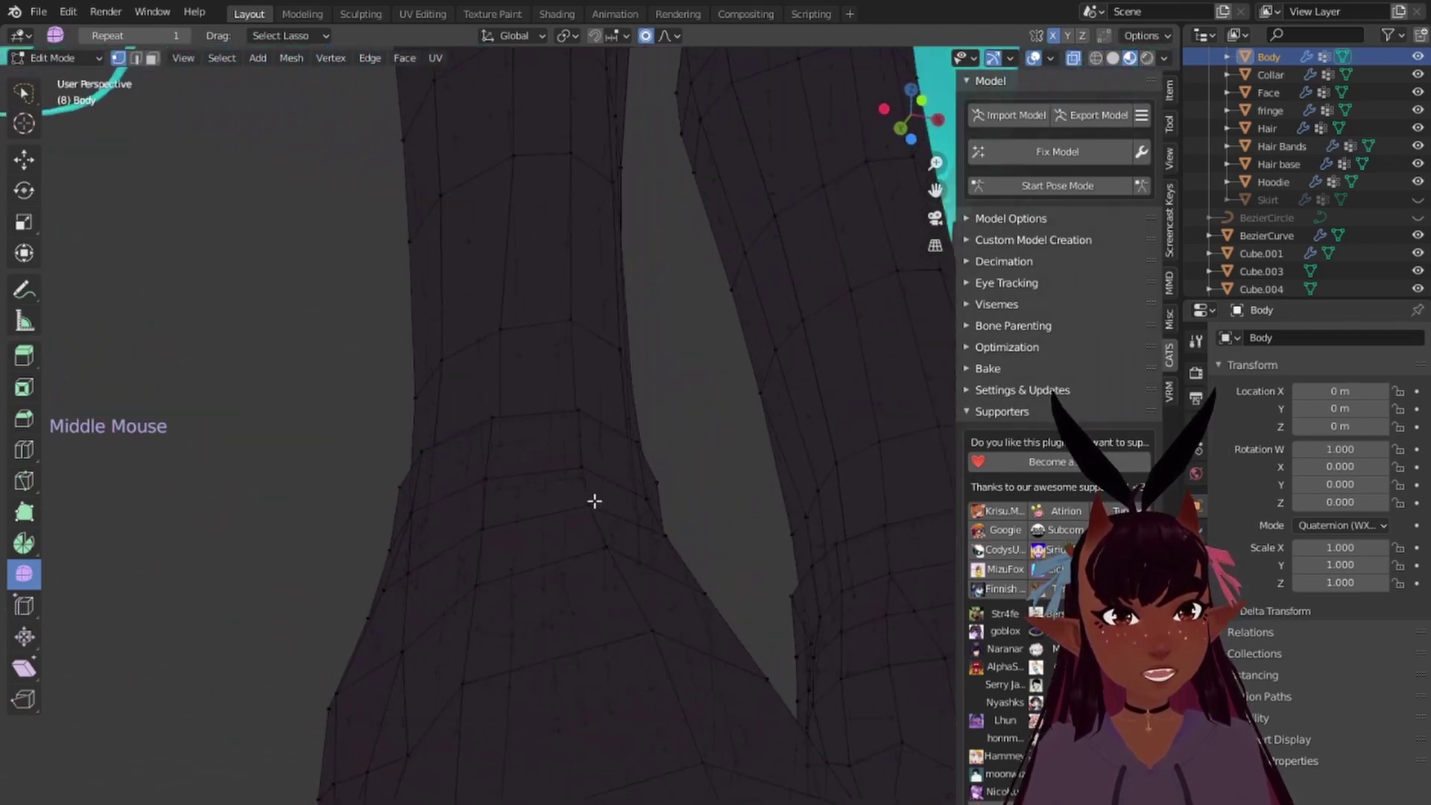
right_click(528, 484, "alt")
middle_click_drag(728, 514, 425, 479, "shift")
scroll(607, 537, "up", 3)
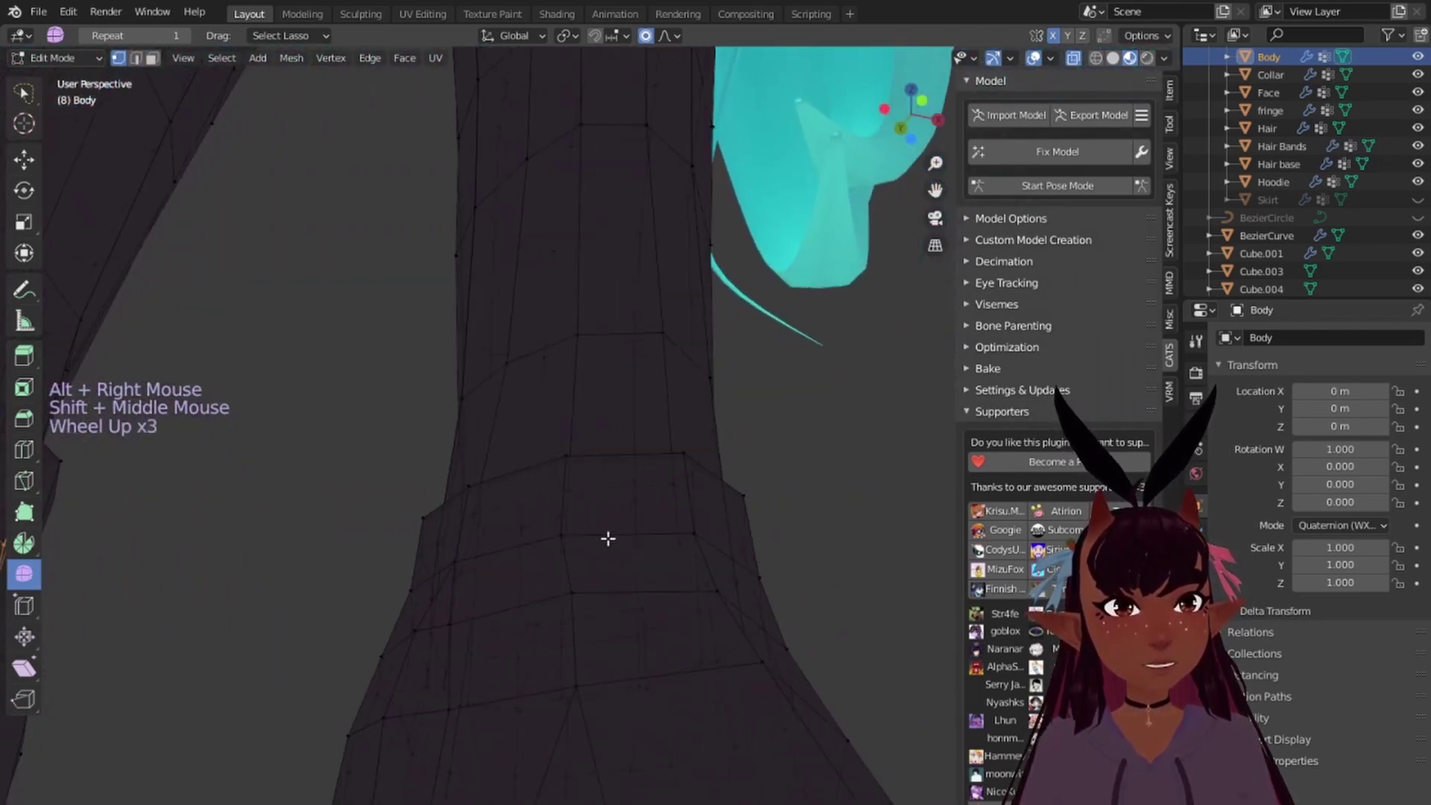
right_click(611, 550, "alt+shift")
scroll(610, 550, "down", 6)
mouse_move(610, 550)
middle_mouse_down()
mouse_move(492, 536)
mouse_move(590, 529)
middle_mouse_up()
key("x")
left_click(583, 524)
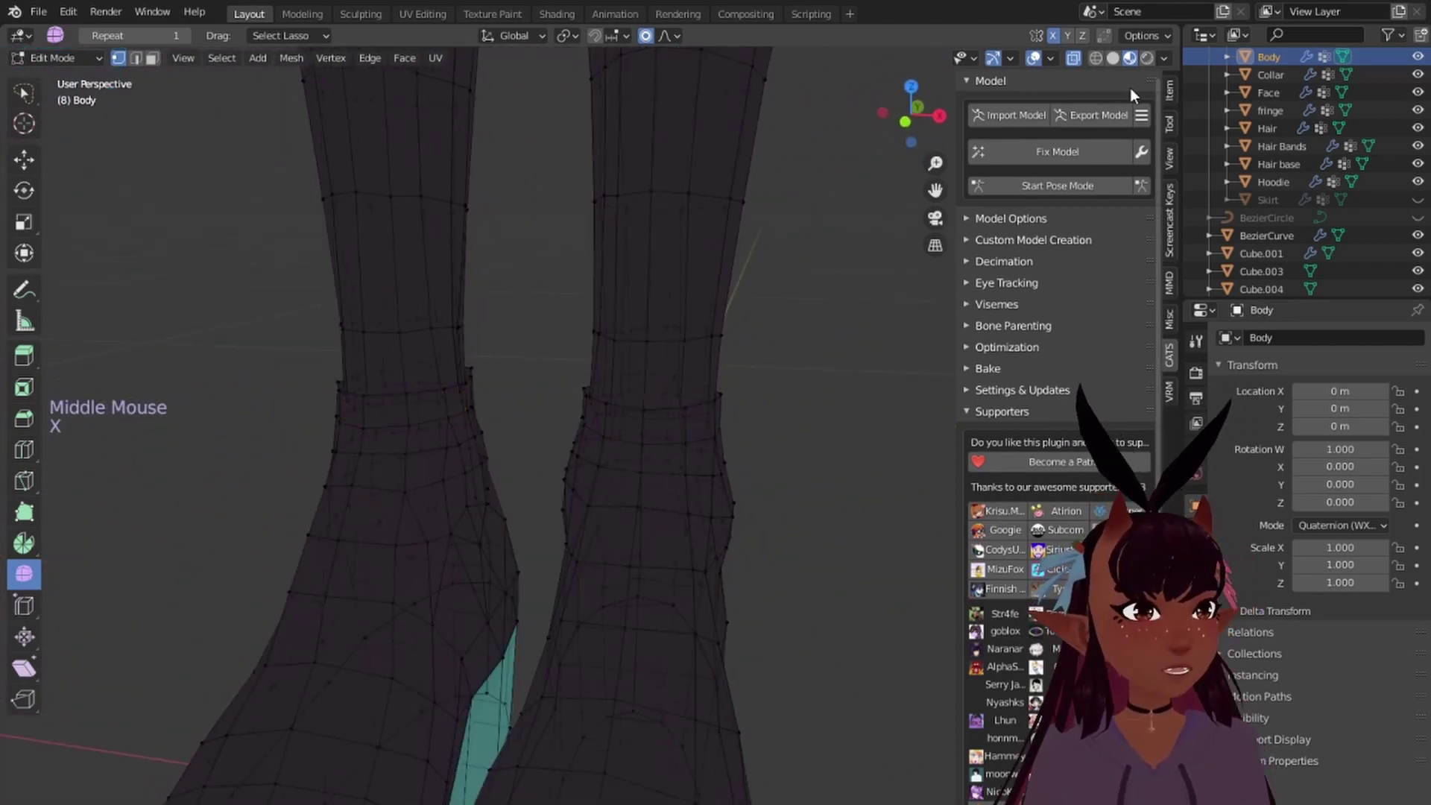
Step: Select the bottom edge loop of the left leg's stocking, switch to front view and turn off proportional editing
scroll(670, 425, "up", 7)
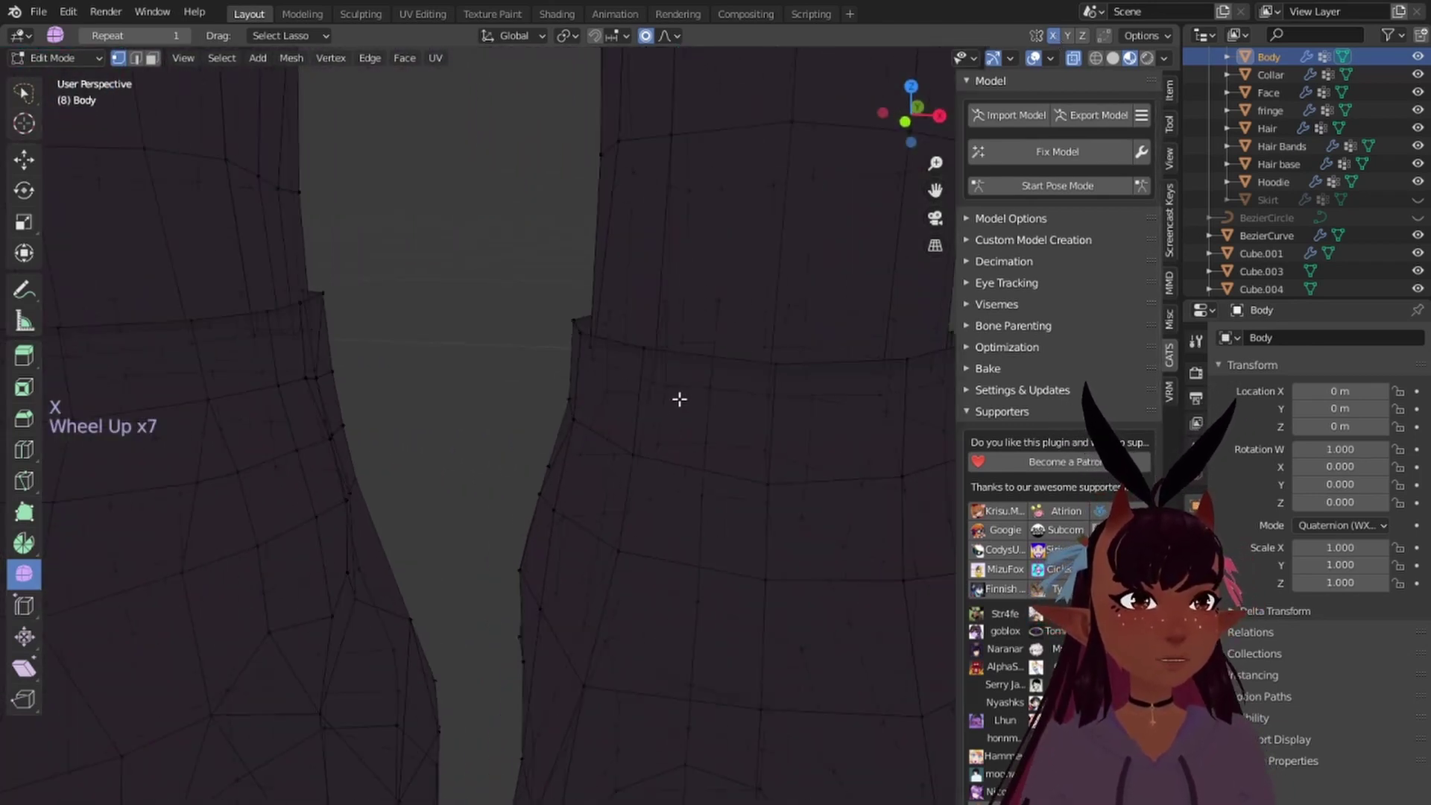
right_click(684, 389, "alt")
right_click(683, 383, "alt")
scroll(643, 392, "down", 5)
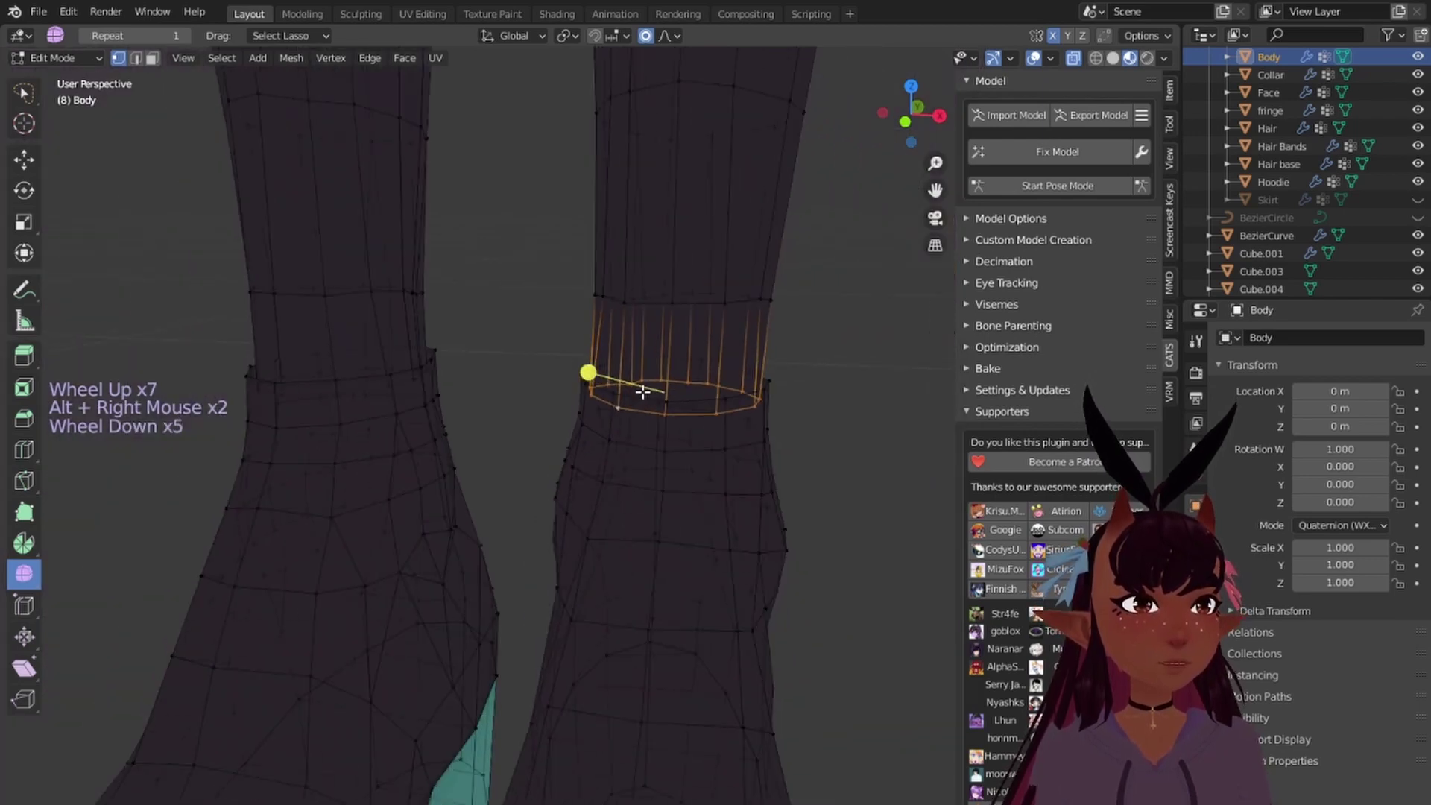
key("KP_1")
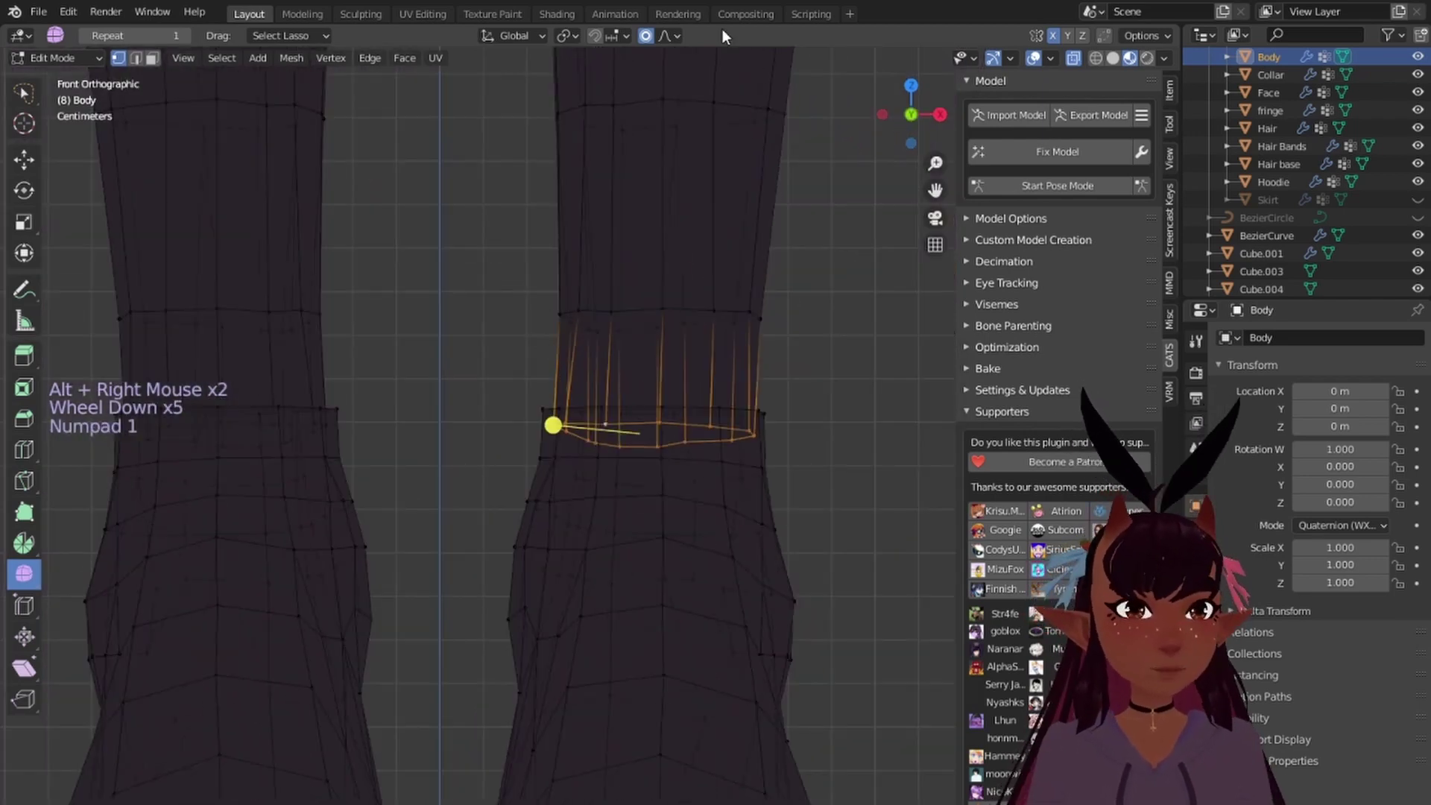
left_click(647, 36)
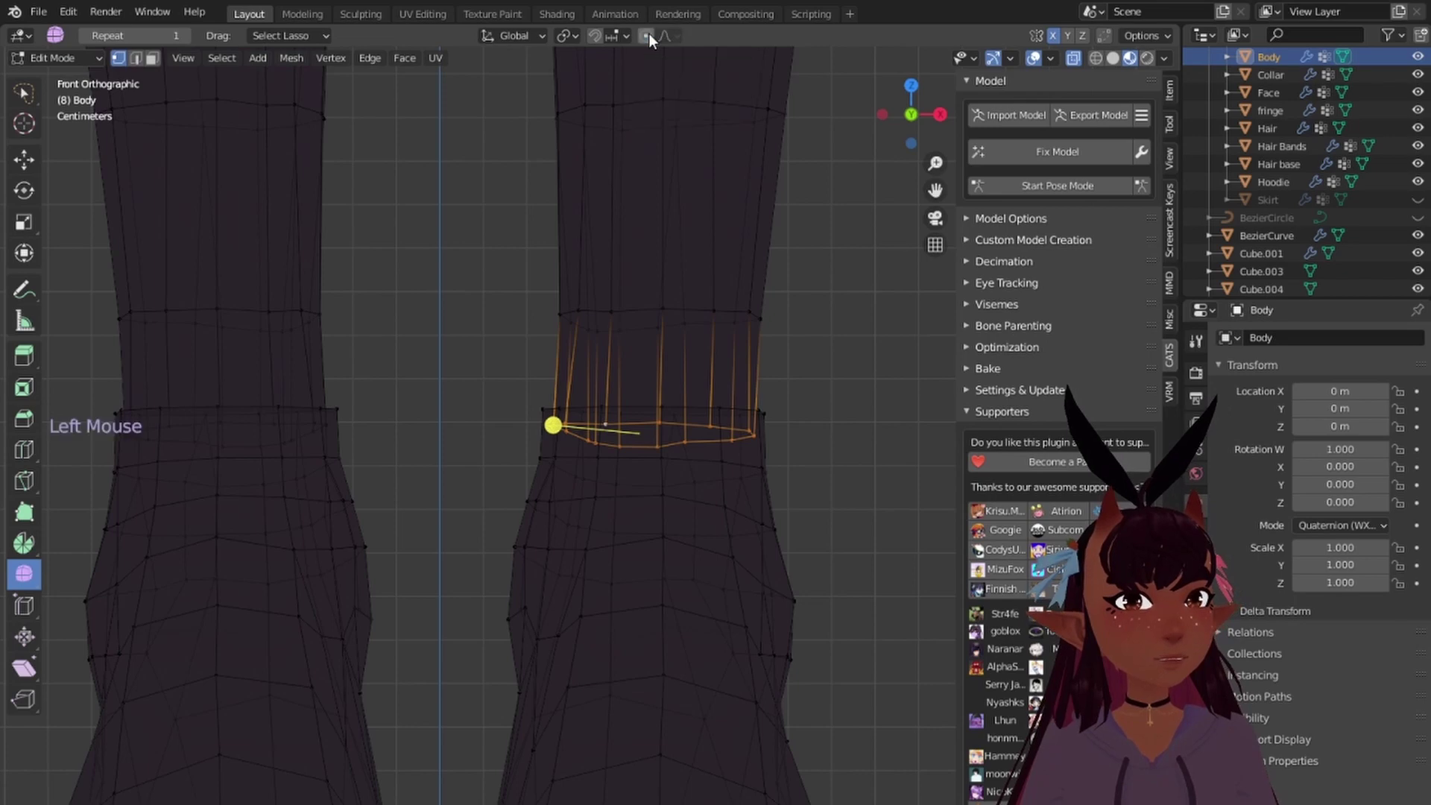
Step: Add the right stocking's bottom edge loop to the selection and raise both loops about 0.0037 m along Z
key("g")
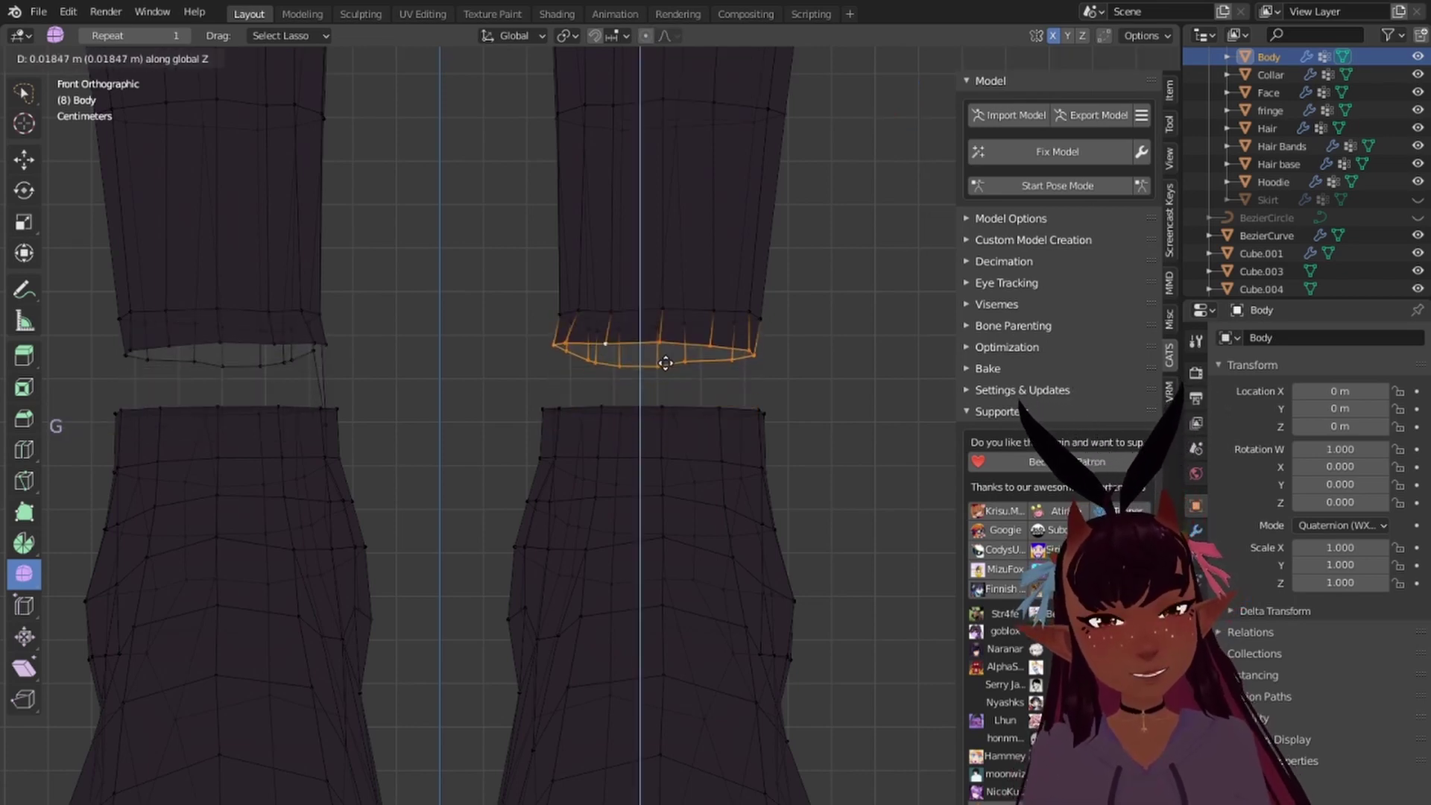
left_click(694, 410)
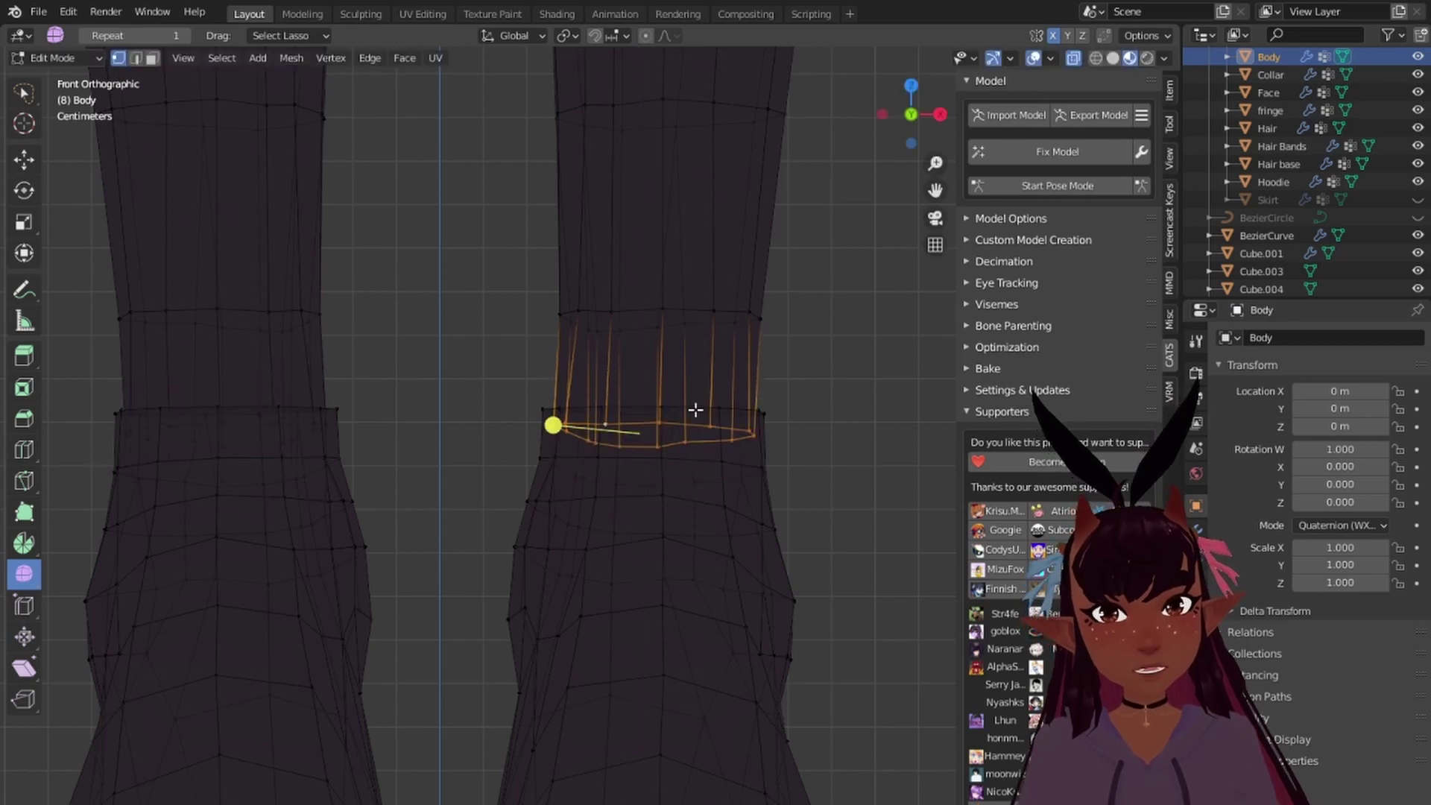
right_click(254, 424, "alt+shift")
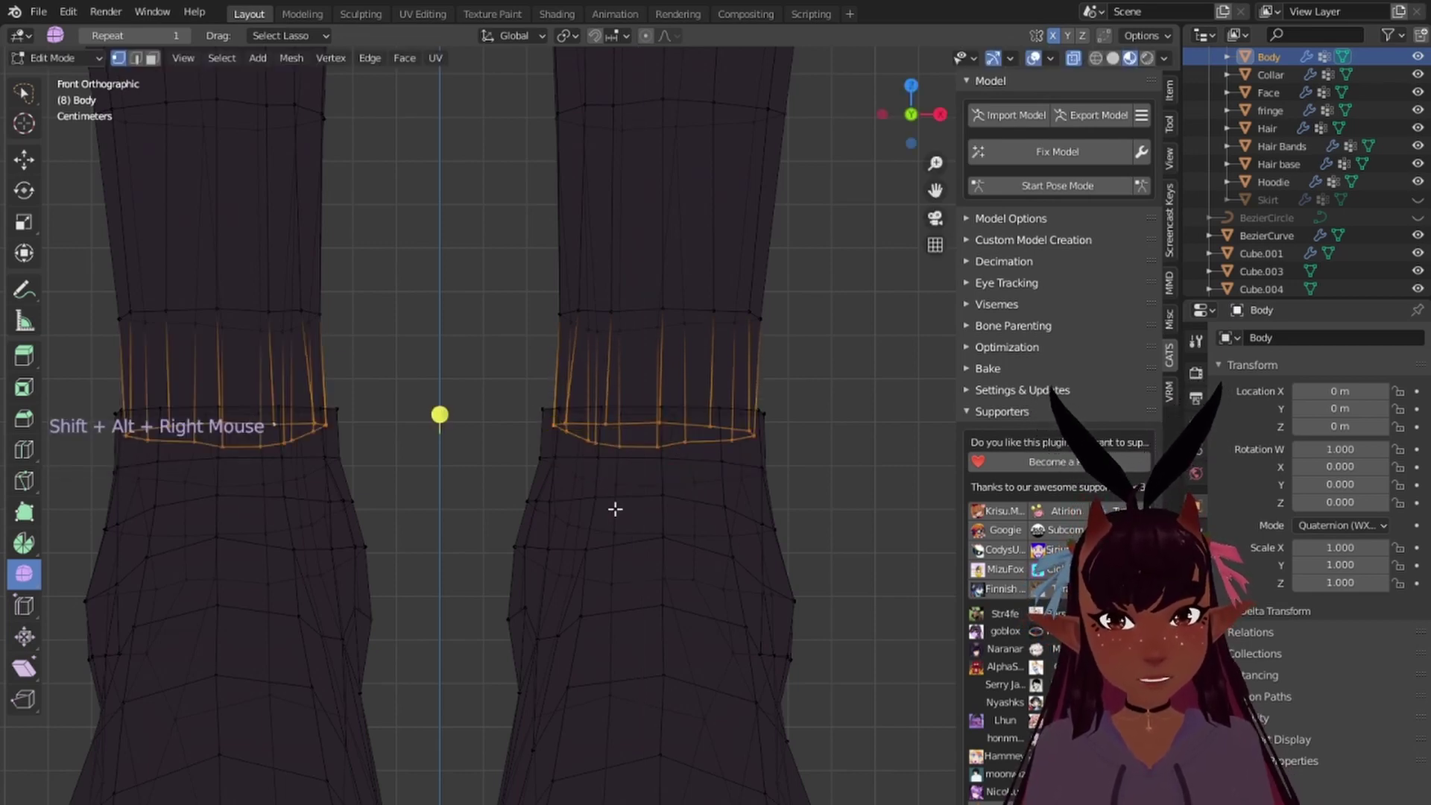
key("g")
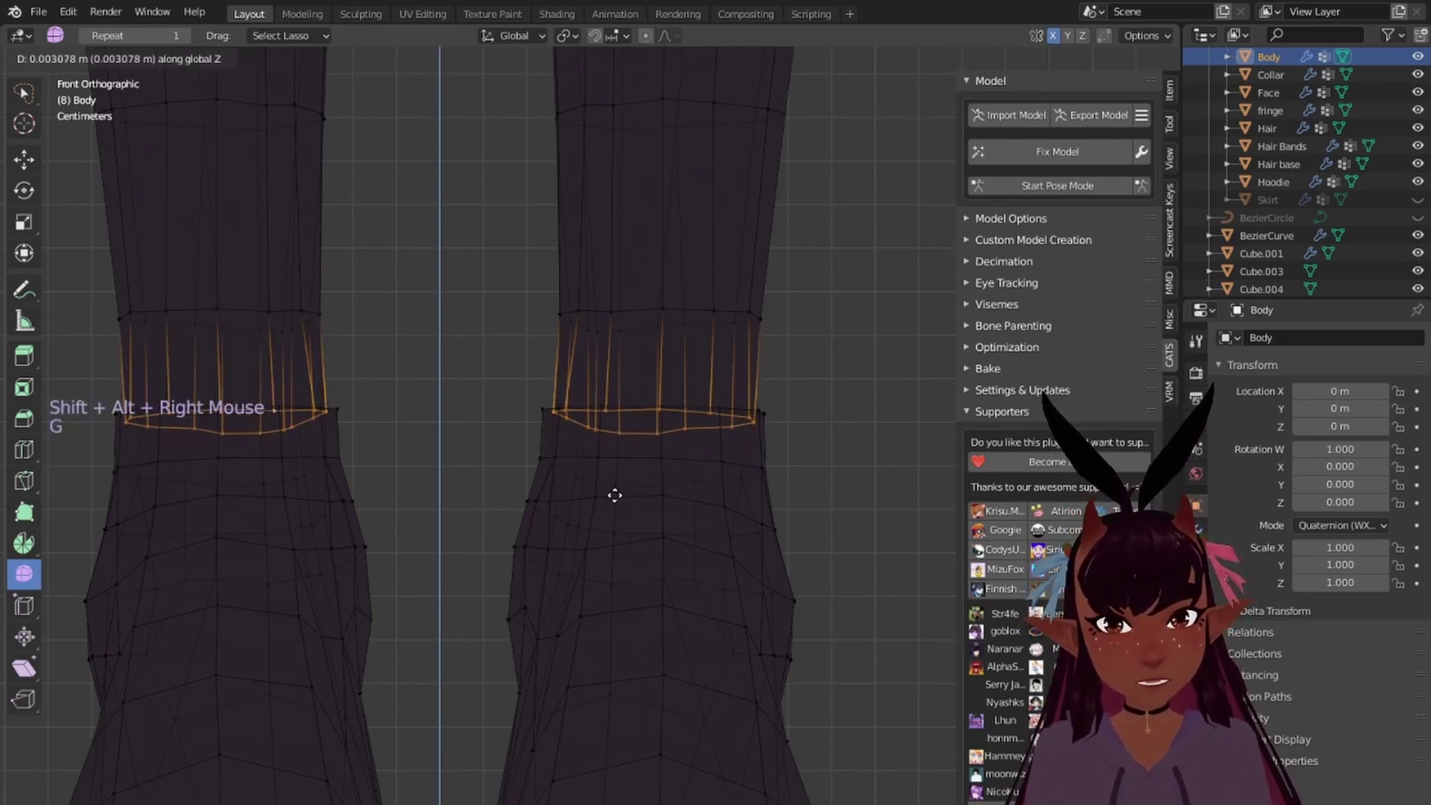
left_click(614, 493)
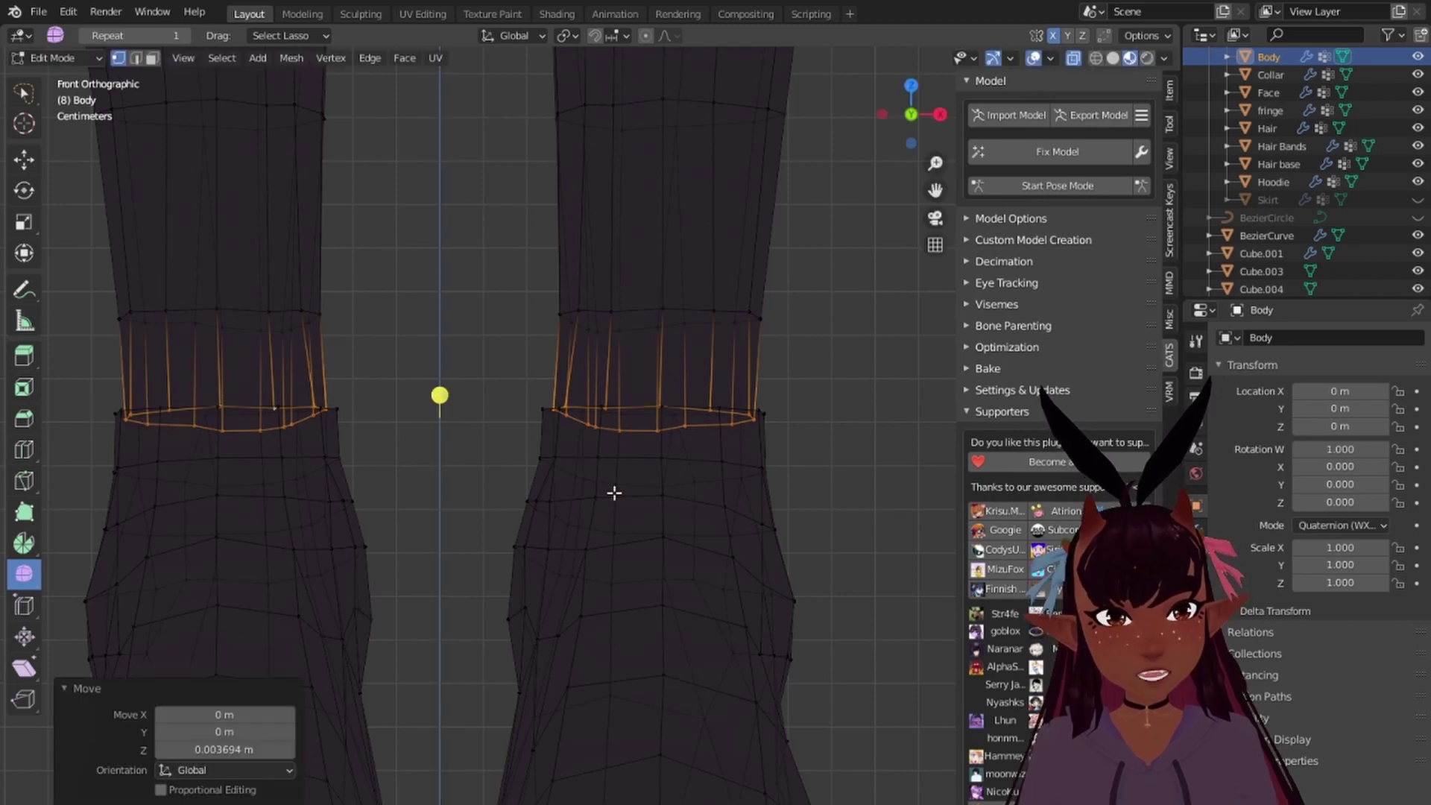
Step: Flatten both bottom edge loops by scaling them to about 0.069 along Z
key("s")
key("z")
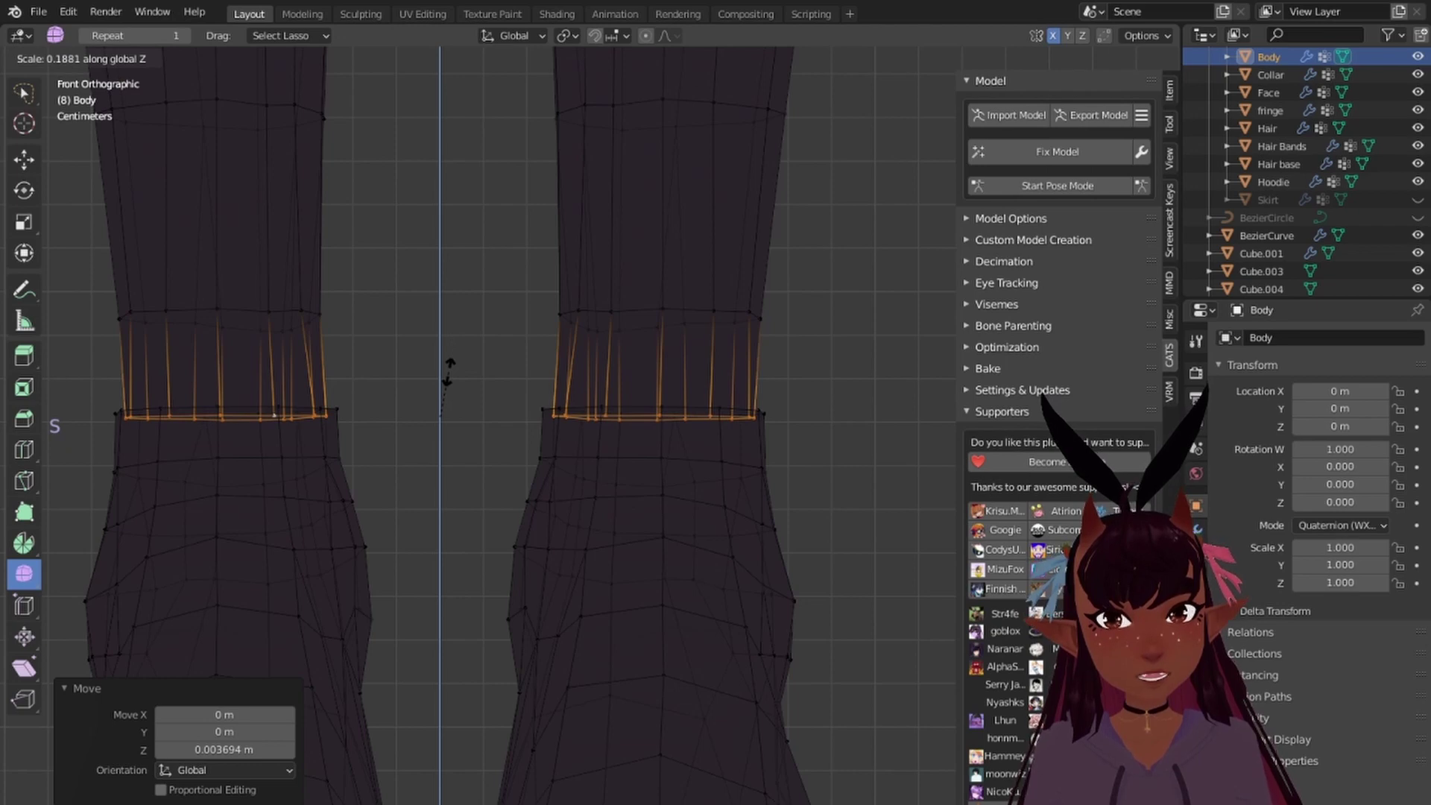
left_click(443, 400)
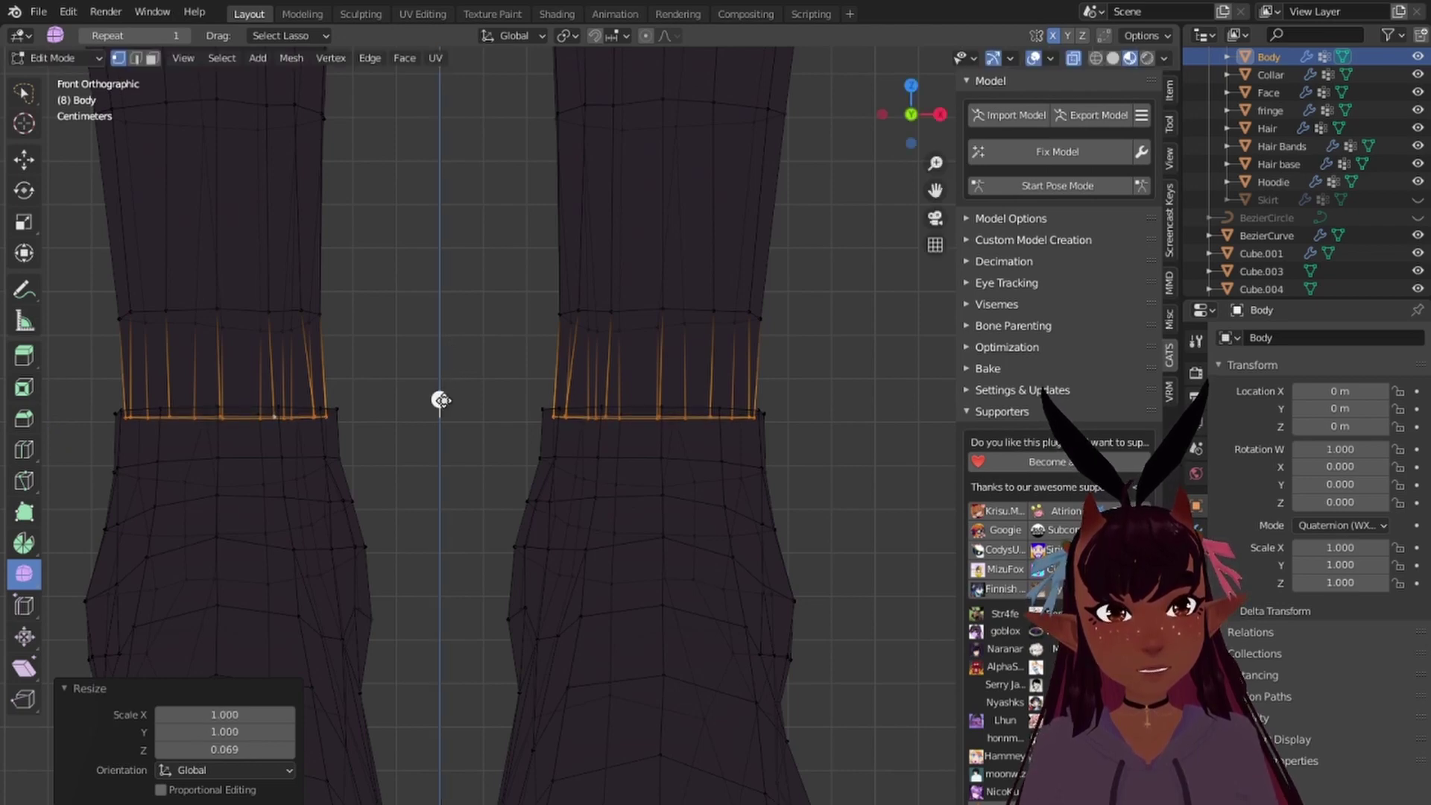
Step: In right view, raise the two flattened loops about 0.0019 m along Z to meet the sock's upper edge
key("KP_3")
scroll(470, 499, "up", 4)
middle_click_drag(719, 457, 541, 516, "shift")
key("g")
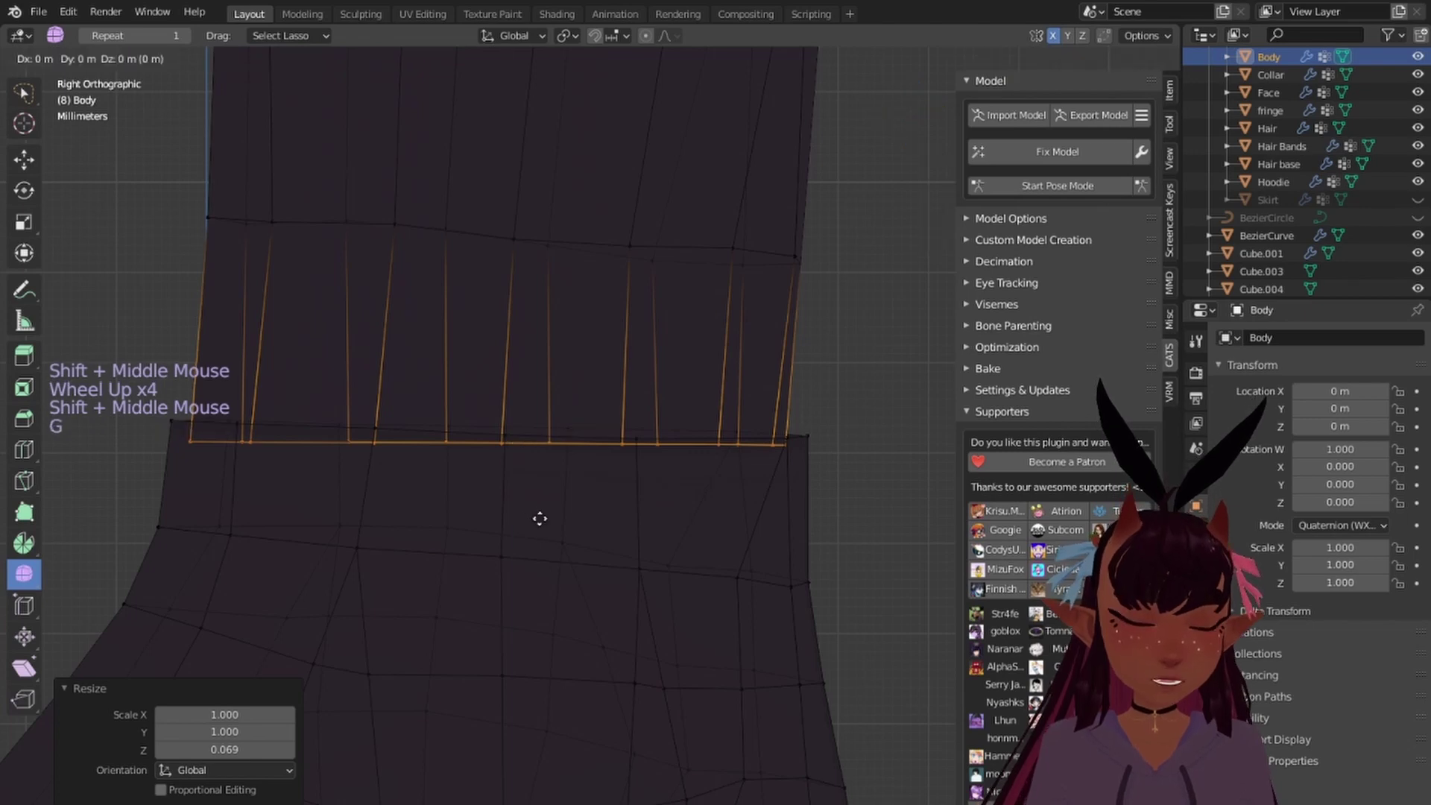
key("z")
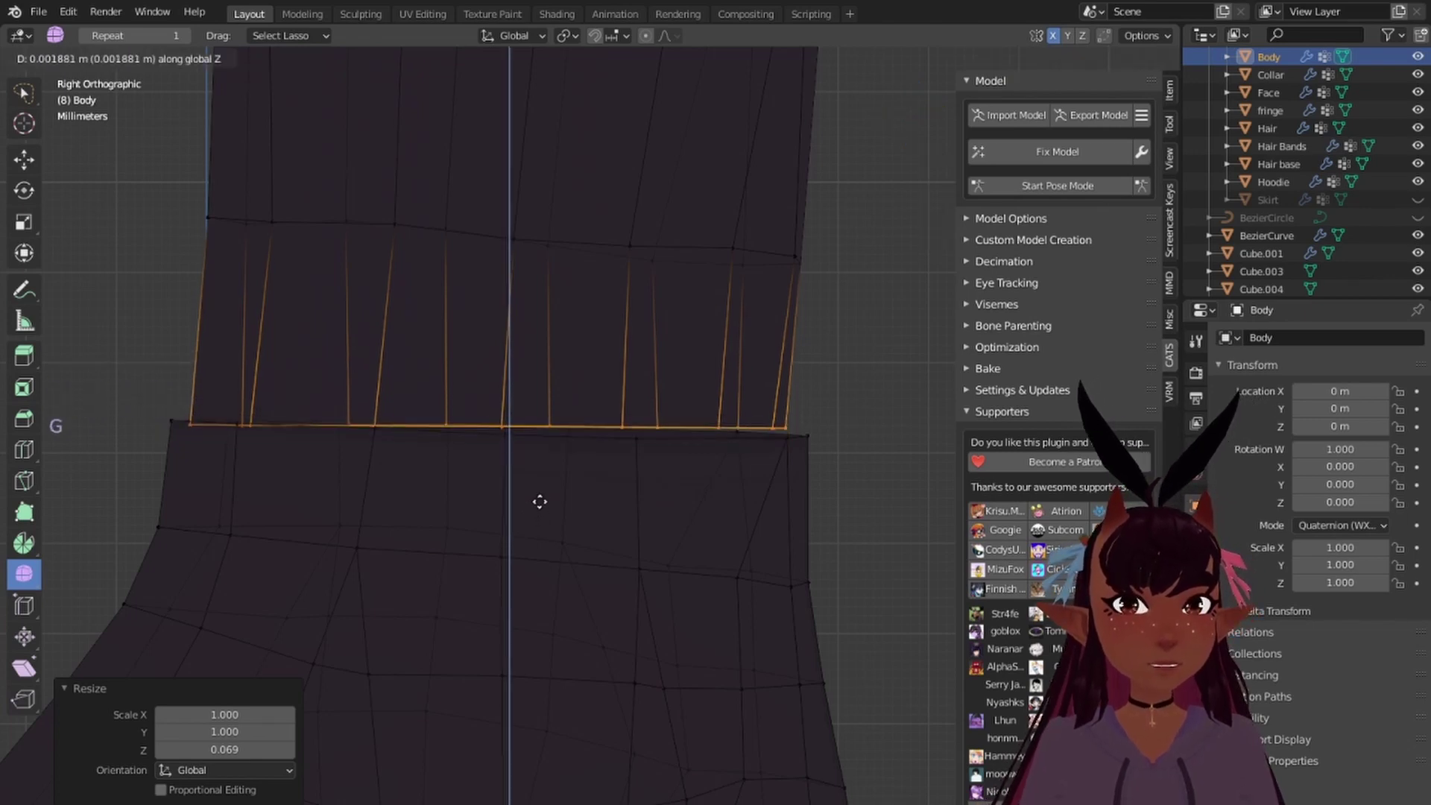
left_click(539, 502)
Step: Widen the two stocking loops along Y by a scale of about 1.066 to match the sock's depth
key("s")
key("y")
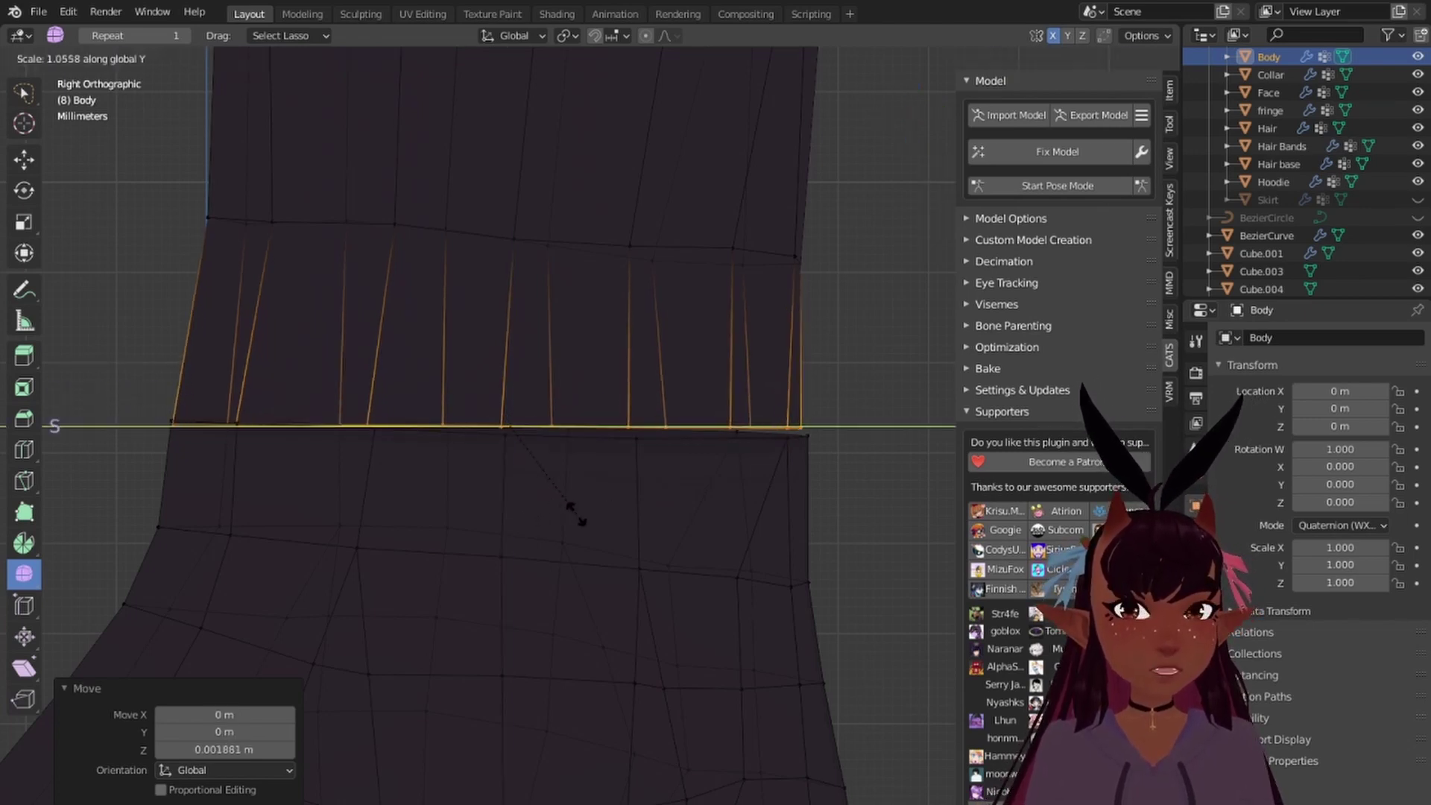
left_click(578, 514)
scroll(558, 503, "down", 6)
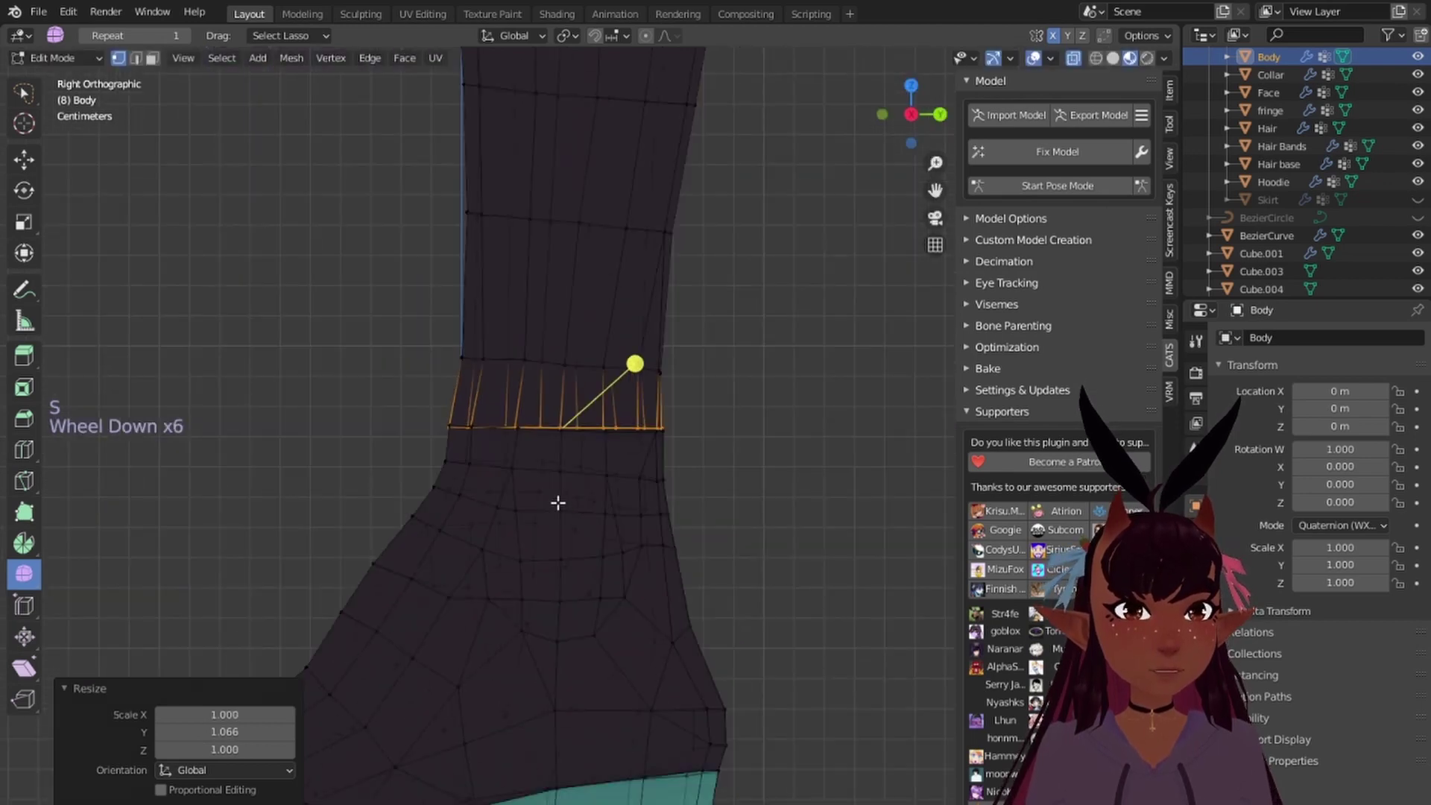
key("KP_1")
scroll(559, 479, "up", 2)
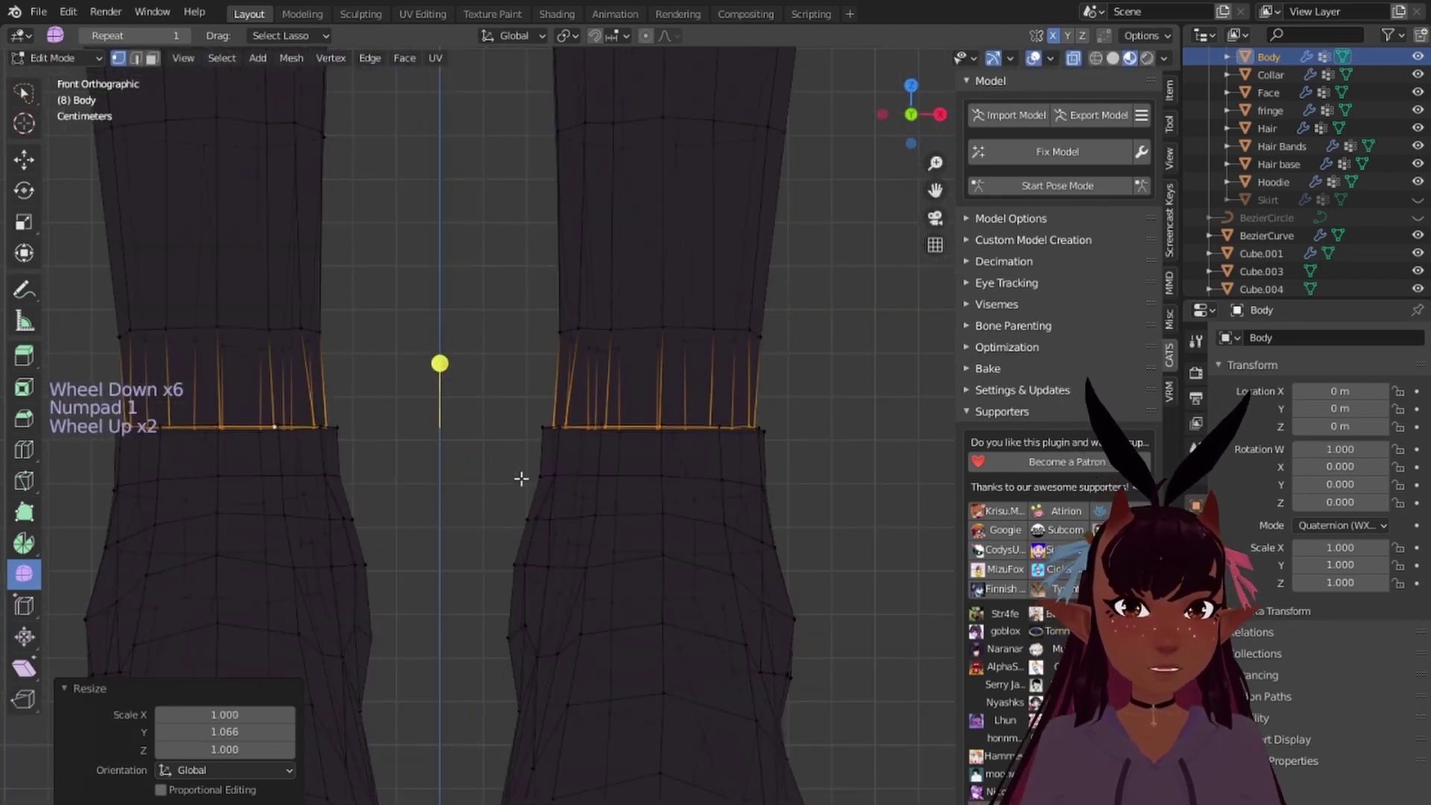
middle_click_drag(520, 479, 697, 374, "shift")
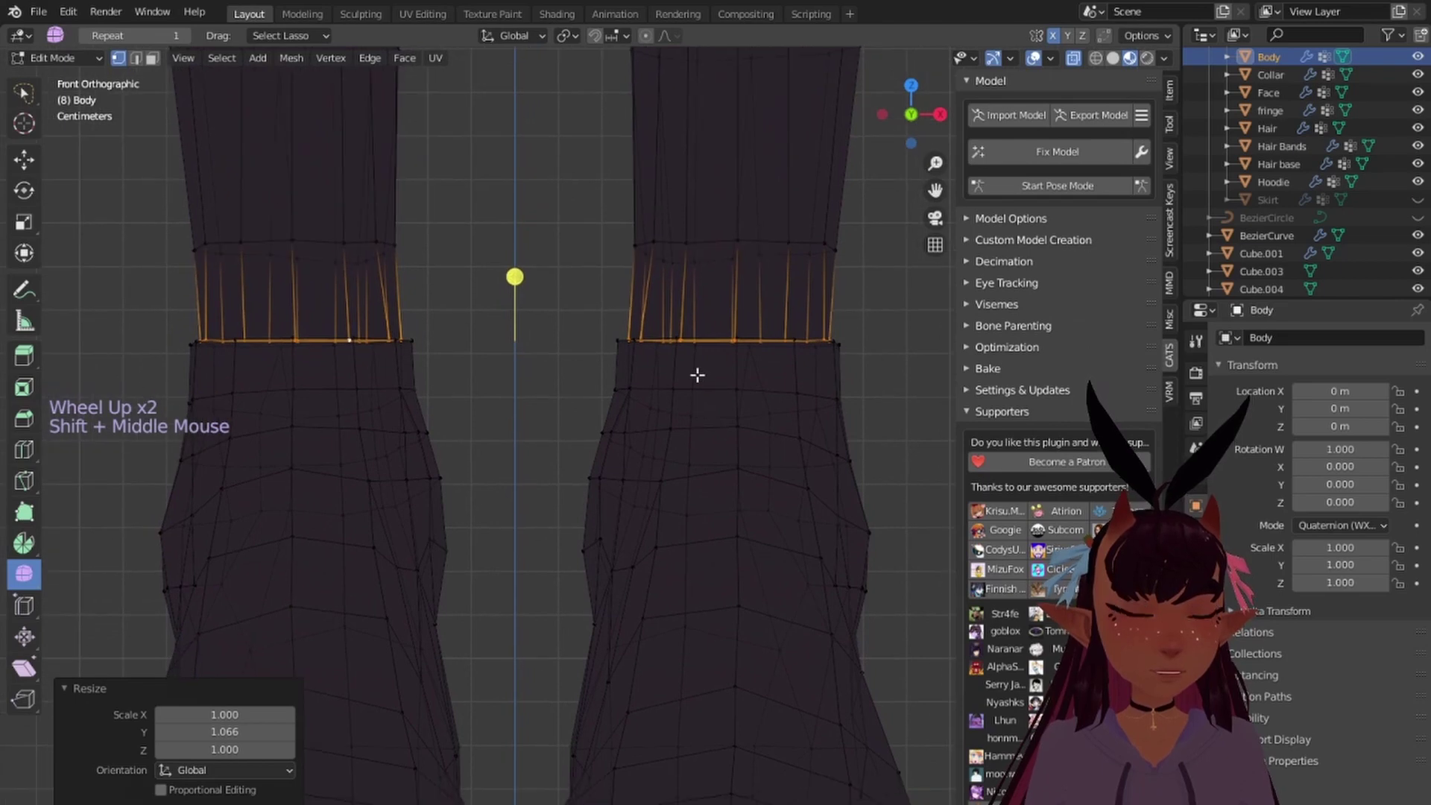
right_click(710, 336, "alt")
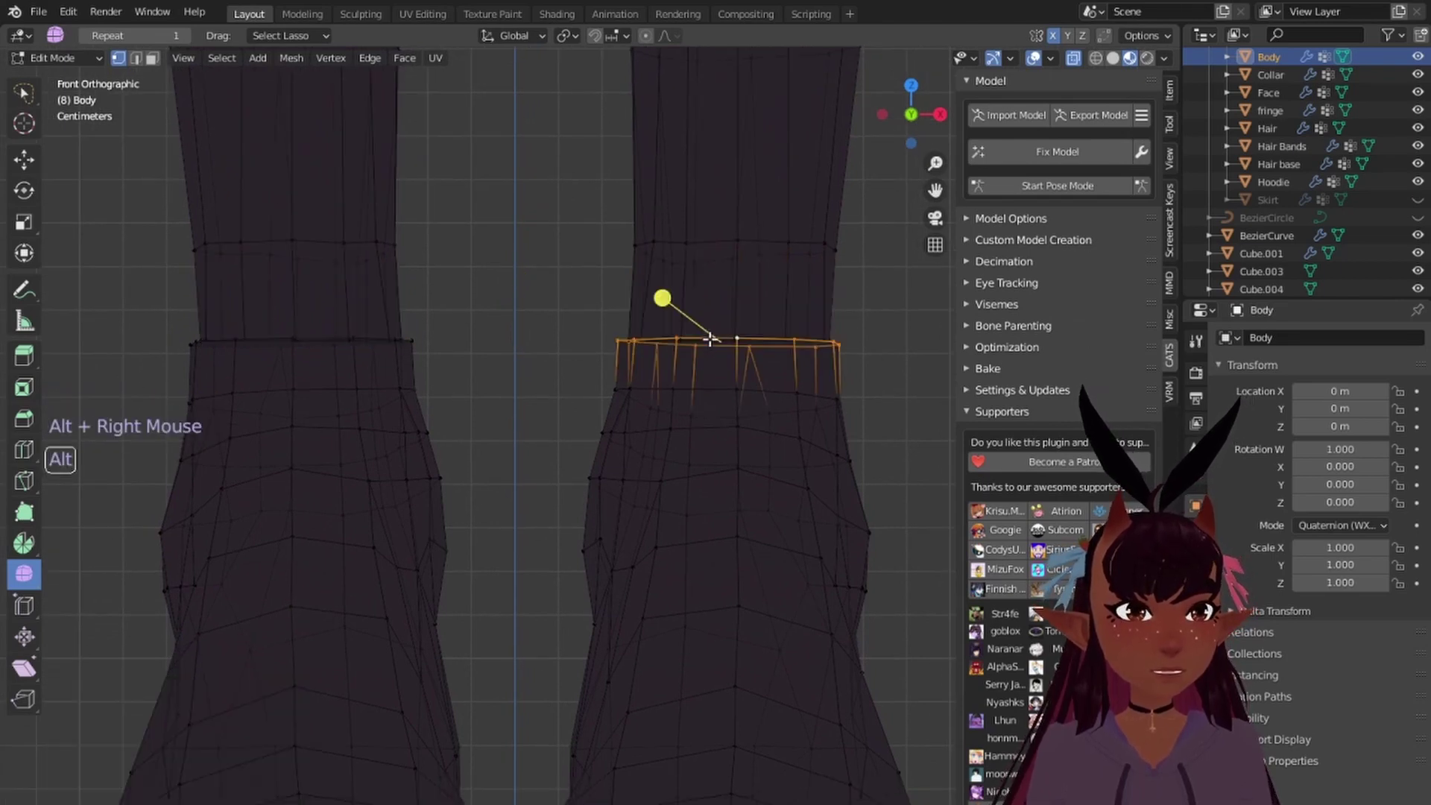
right_click(710, 339, "alt")
key("s")
key("x")
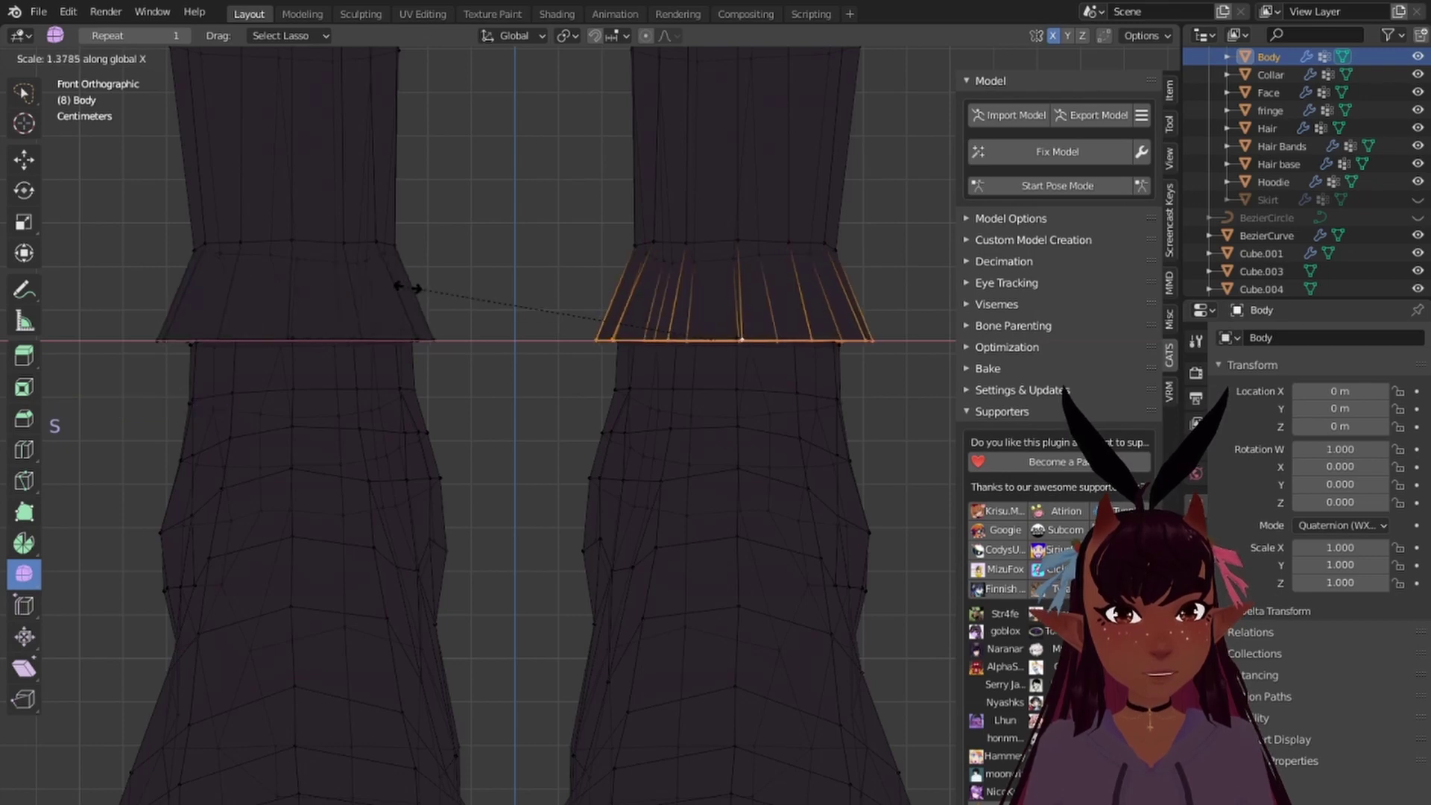
left_click(477, 305)
scroll(467, 331, "up", 4)
middle_click_drag(467, 330, 418, 428)
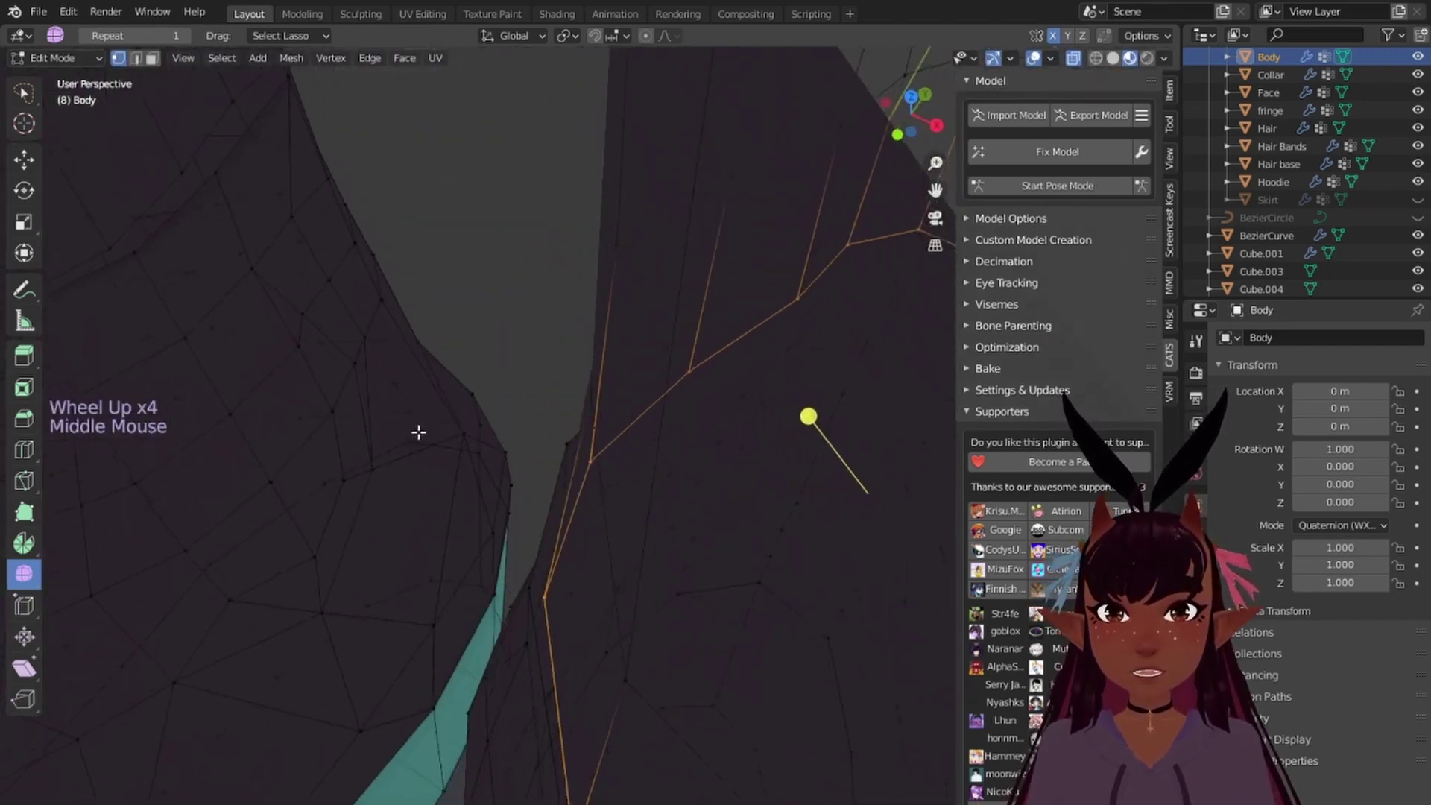
middle_click_drag(278, 361, 538, 459, "shift")
scroll(538, 460, "down", 2)
middle_click_drag(569, 354, 551, 464, "shift")
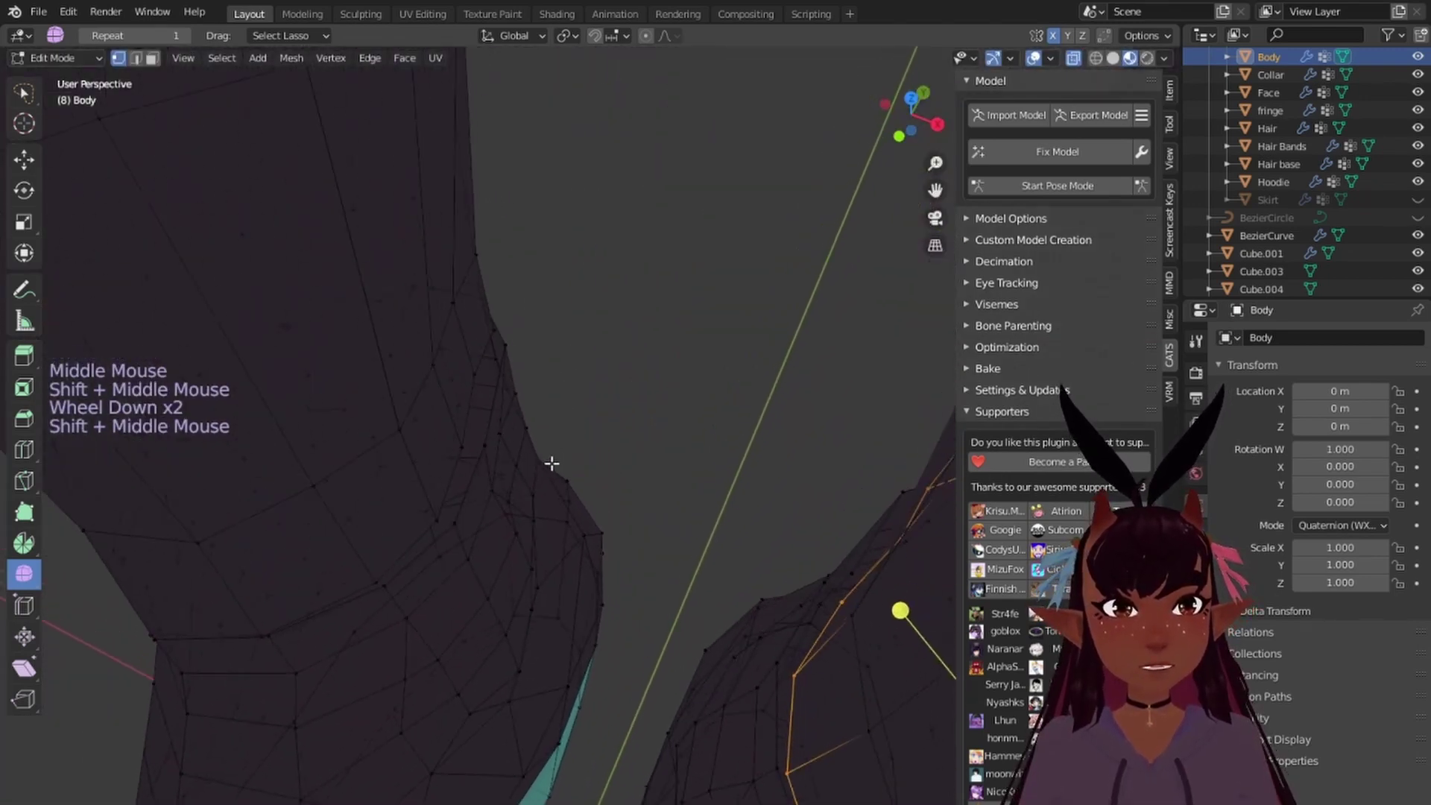
key("s")
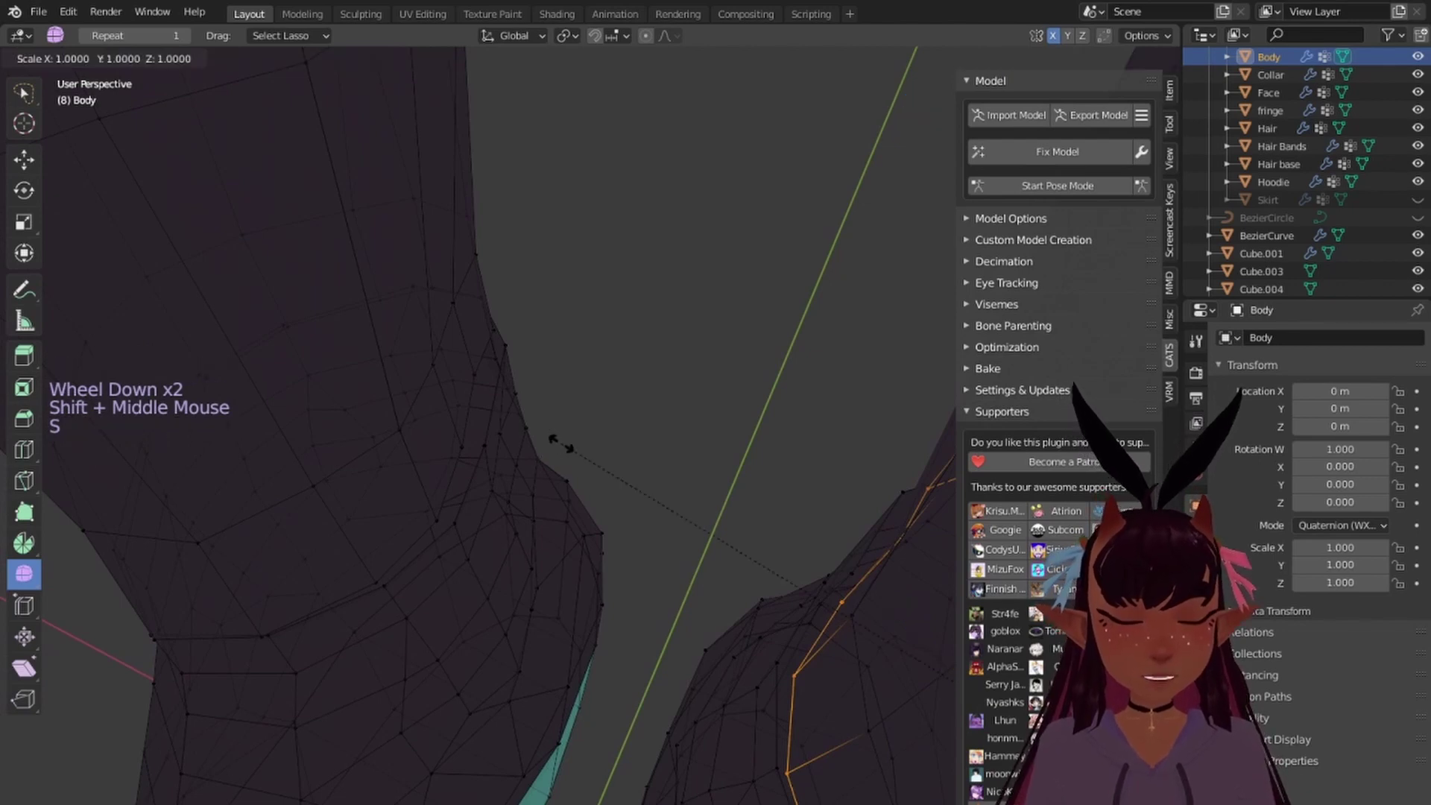
key("x")
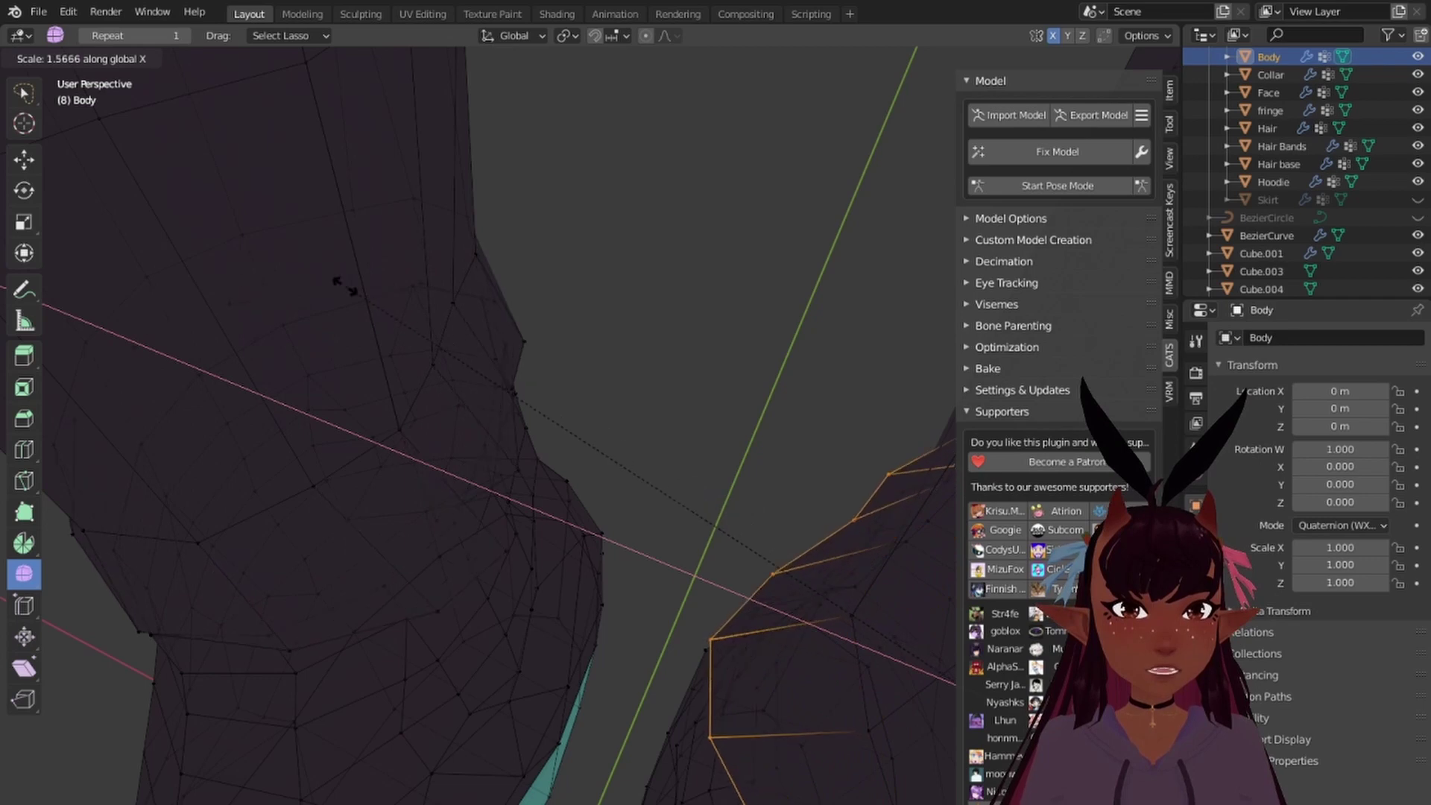
right_click(743, 474)
Step: Merge the overlapping vertices on the negative-X leg's ankle edge at their center and clear the selection
scroll(387, 495, "up", 4)
middle_click_drag(387, 495, 512, 504, "shift")
right_click(481, 535)
right_click(481, 535, "shift")
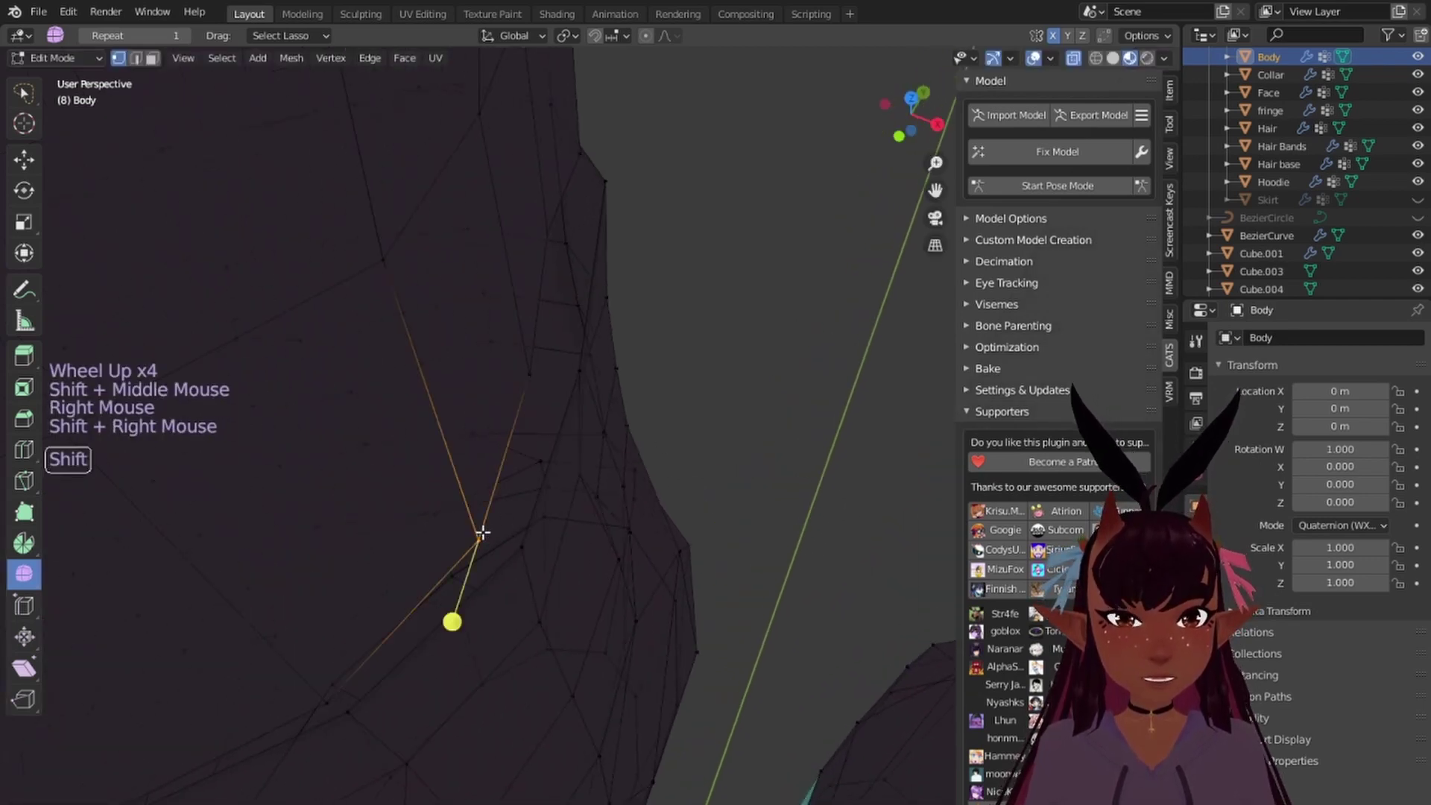
key("m")
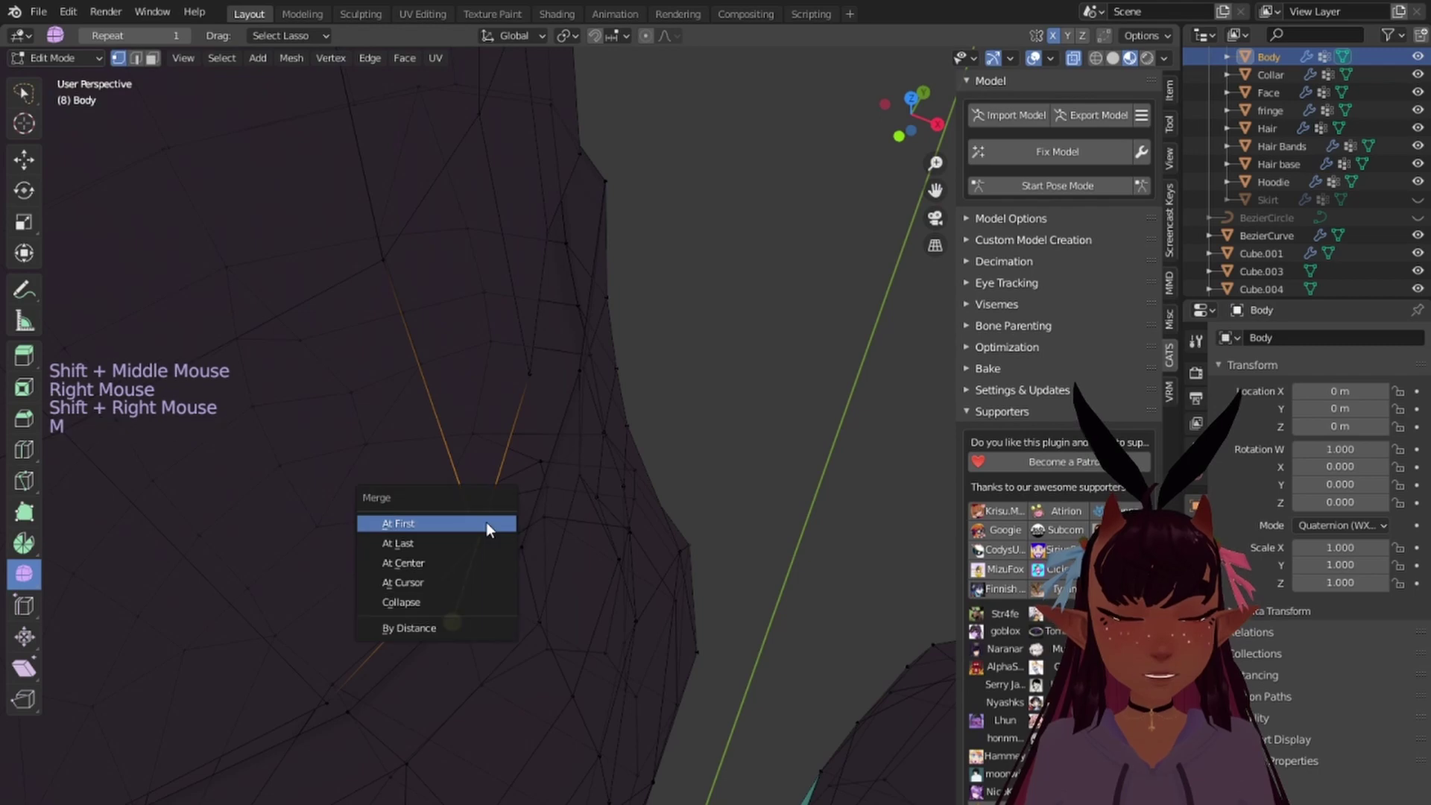
left_click(413, 565)
scroll(530, 511, "down", 5)
key("a")
key("a")
key("a")
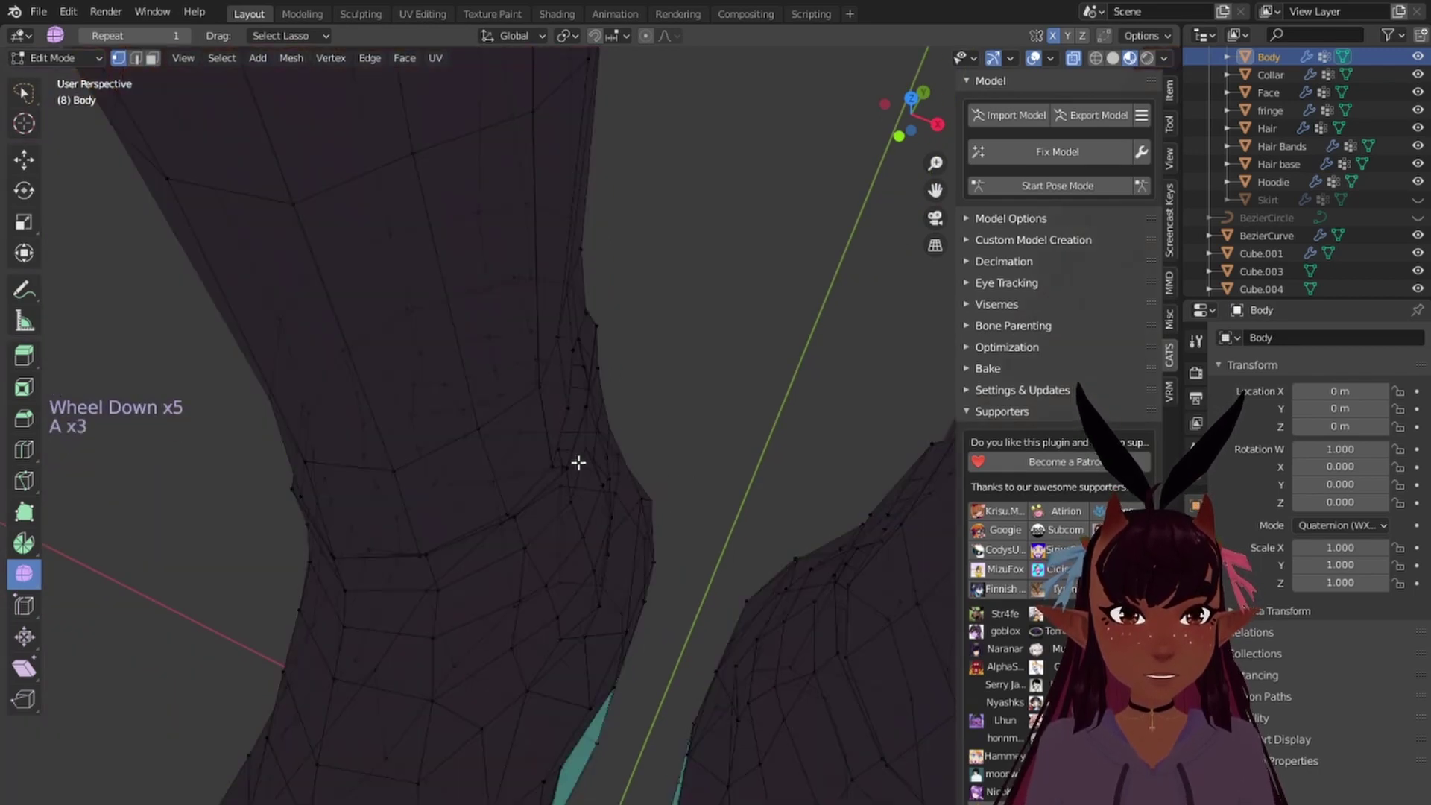
right_click(549, 469, "alt")
right_click(566, 417, "alt")
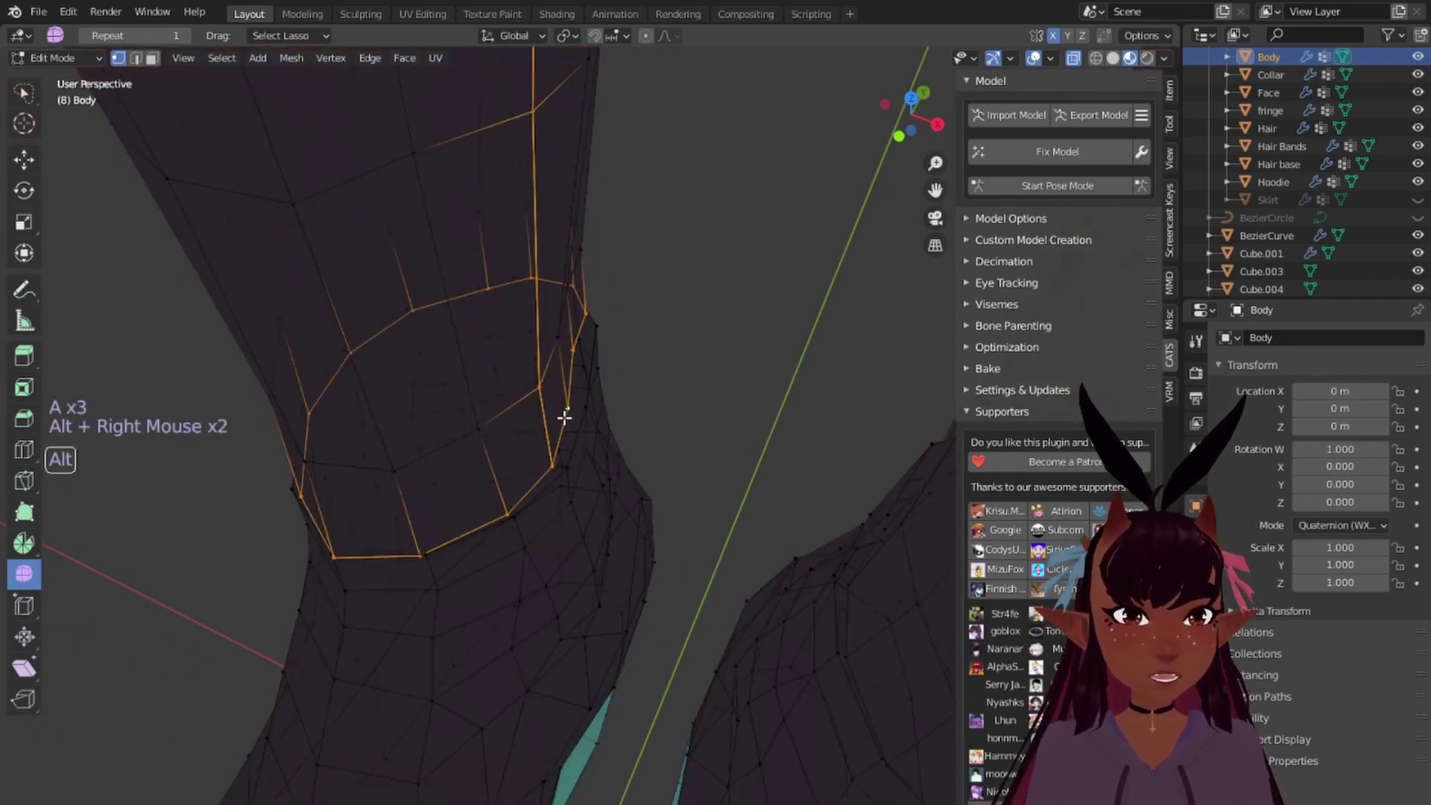
scroll(738, 495, "down", 4)
scroll(728, 485, "up", 4)
middle_click_drag(729, 516, 581, 439, "shift")
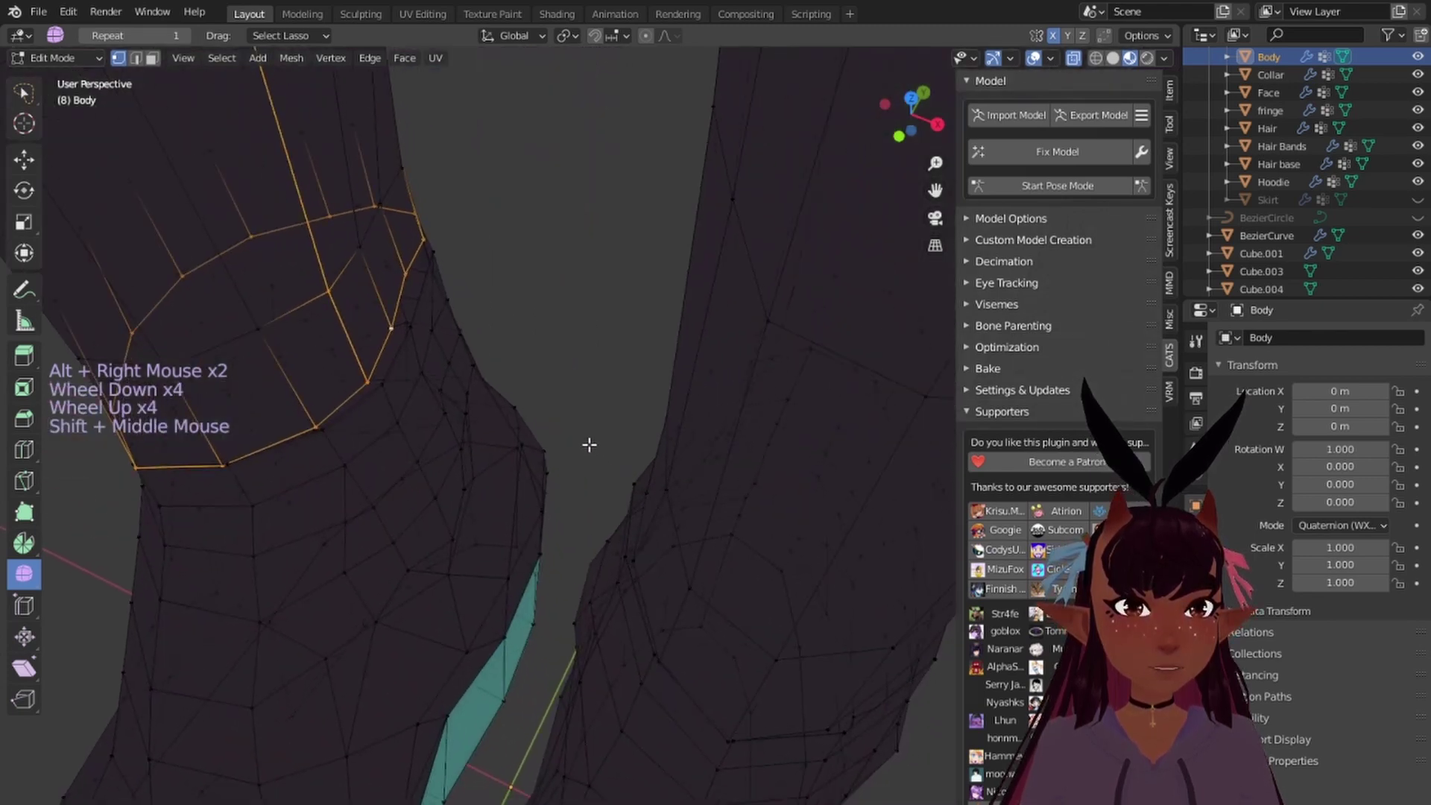
key("a")
key("a")
key("a")
Step: Select the bottom edge loop of the stocking on the positive-X leg
middle_click_drag(632, 557, 719, 512)
right_click(716, 466, "alt")
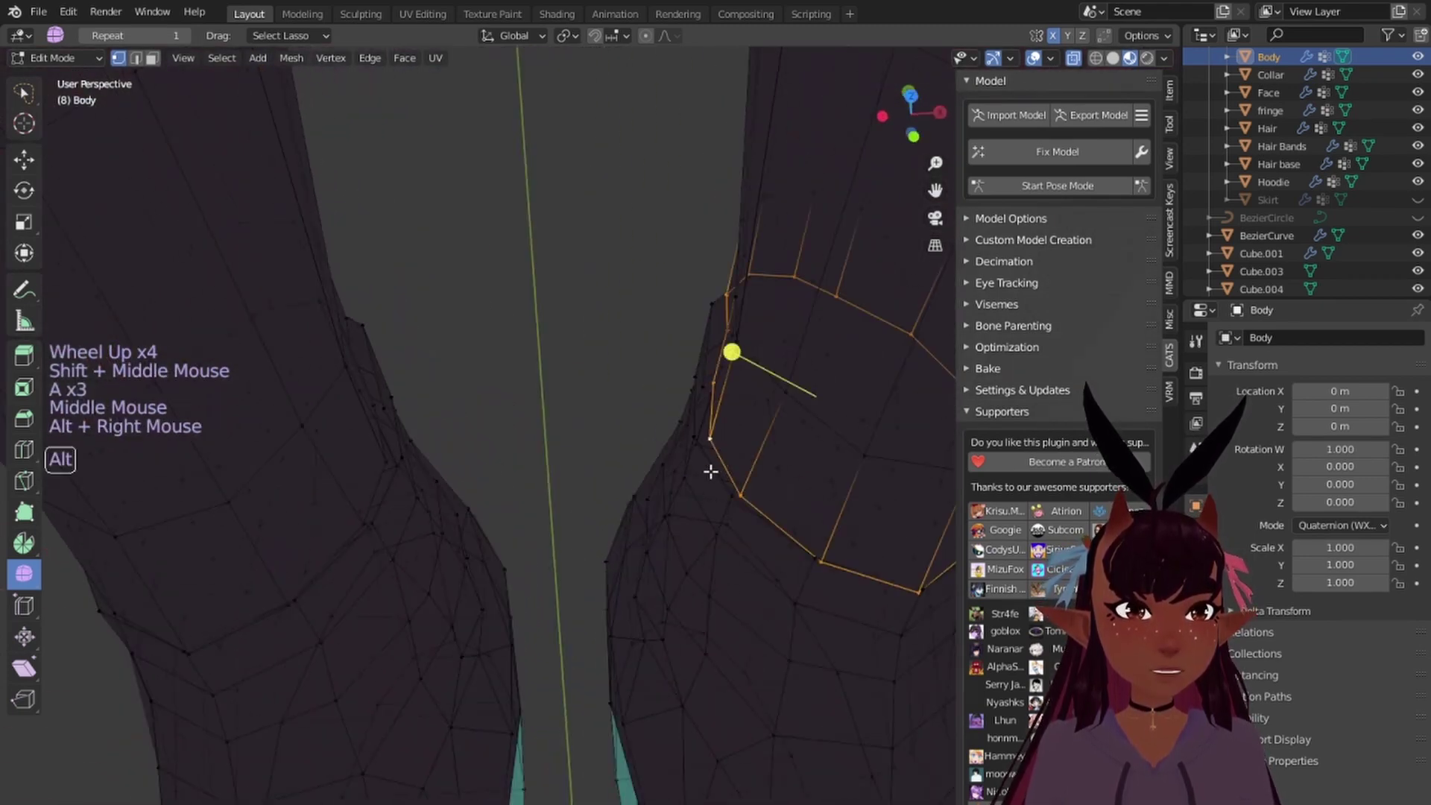
scroll(626, 450, "down", 3)
middle_click_drag(626, 450, 626, 489)
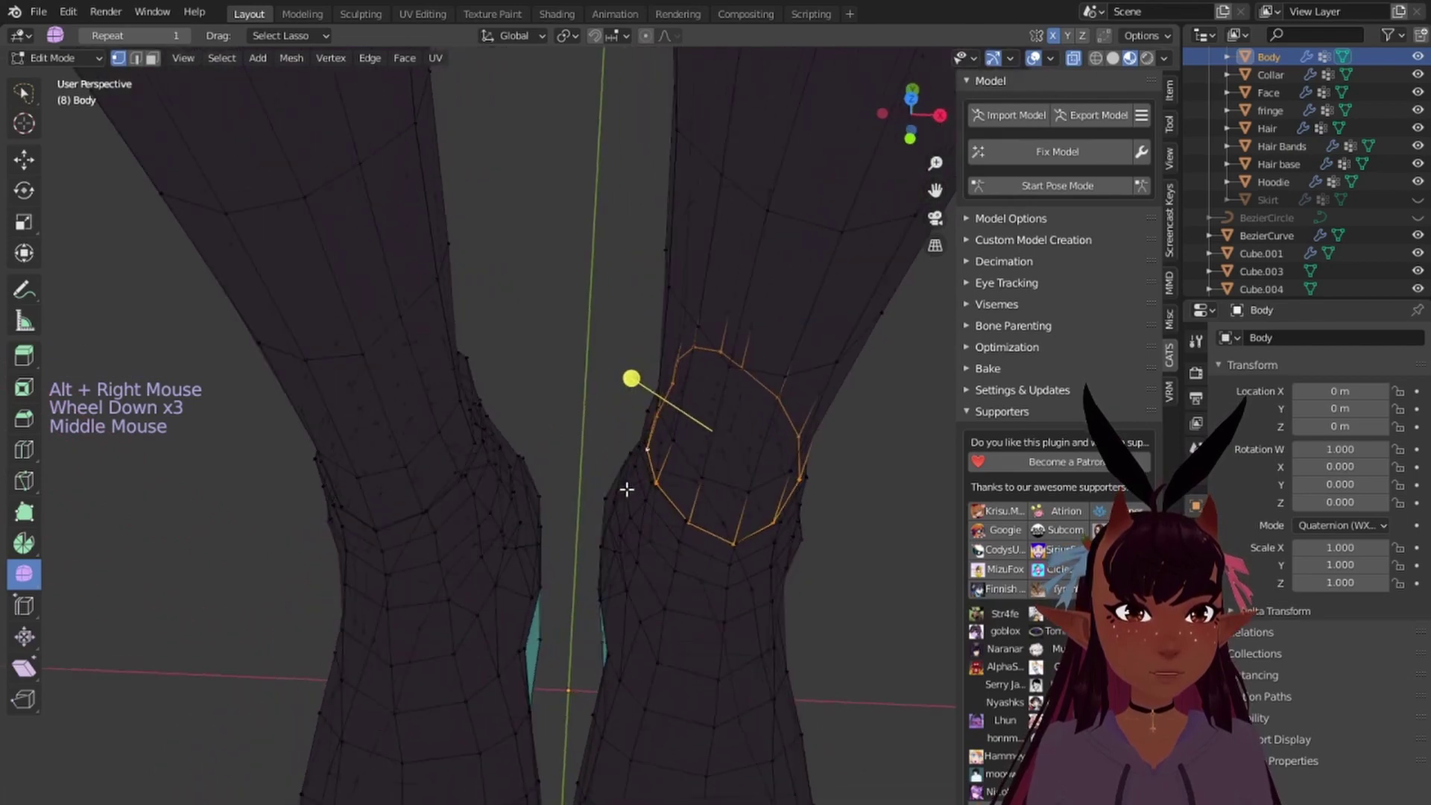
key("s")
key("x")
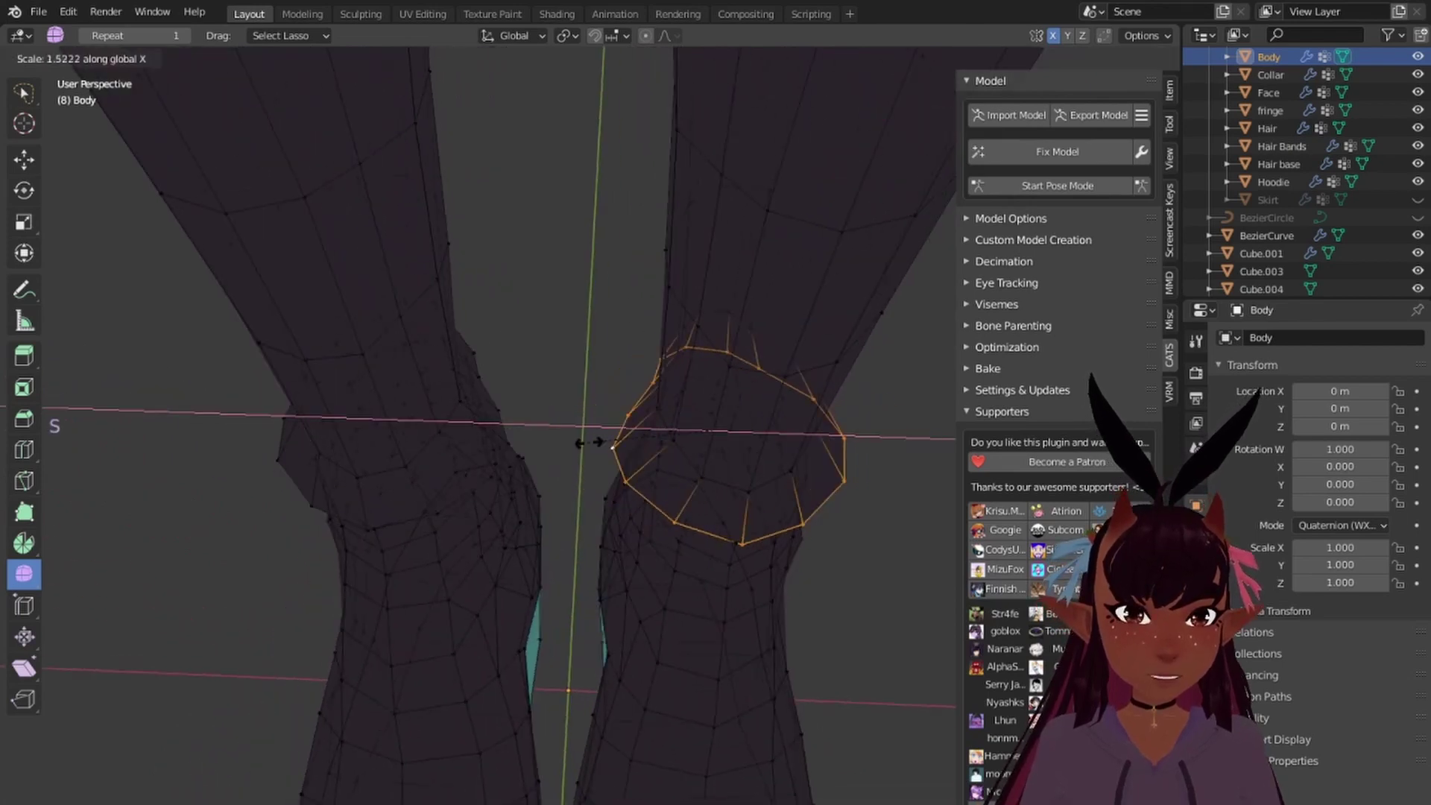
left_click(596, 428)
Step: In front view, widen the selected stocking loop by a scale of about 1.038 along X
key("KP_1")
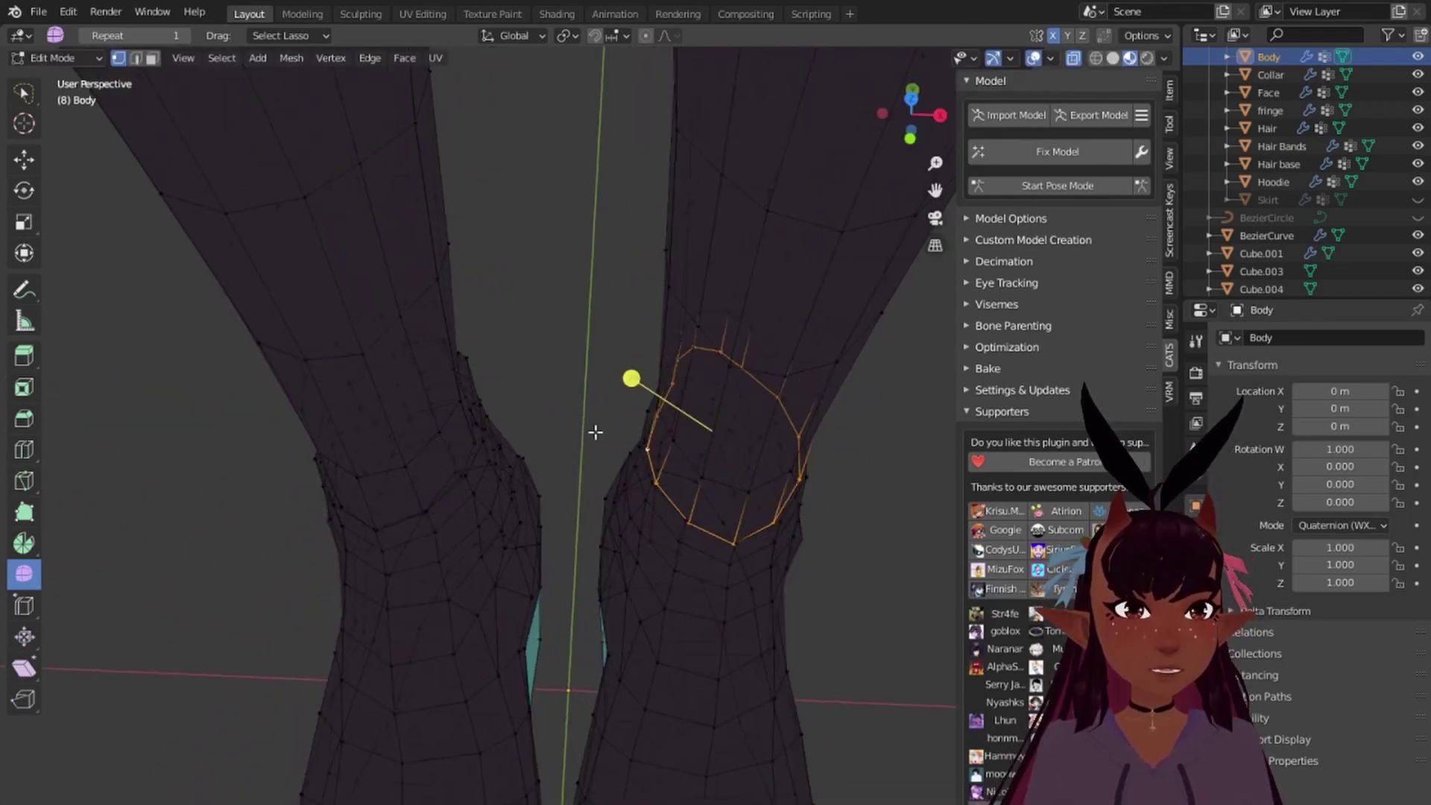
scroll(619, 420, "up", 2)
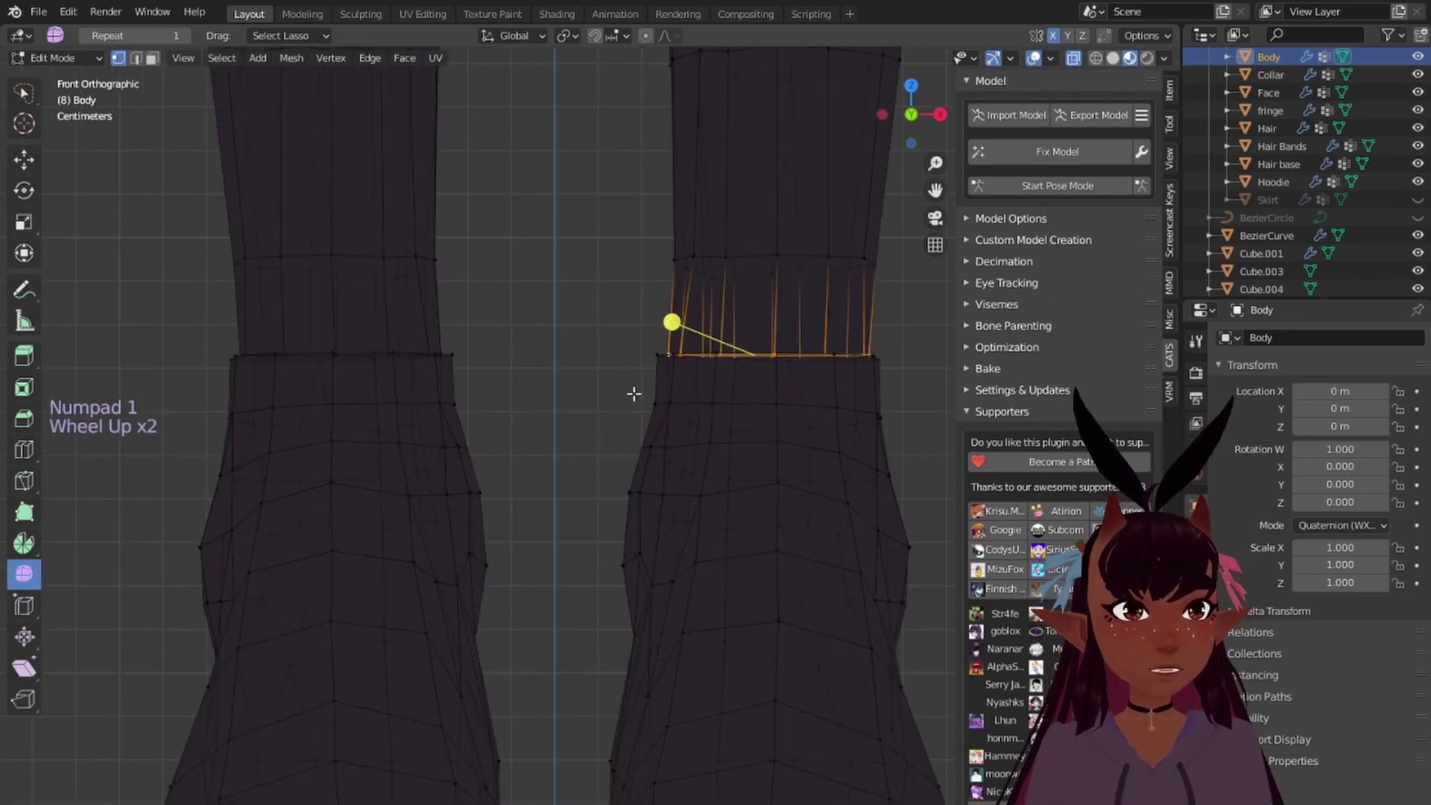
key("s")
key("x")
left_click(630, 389)
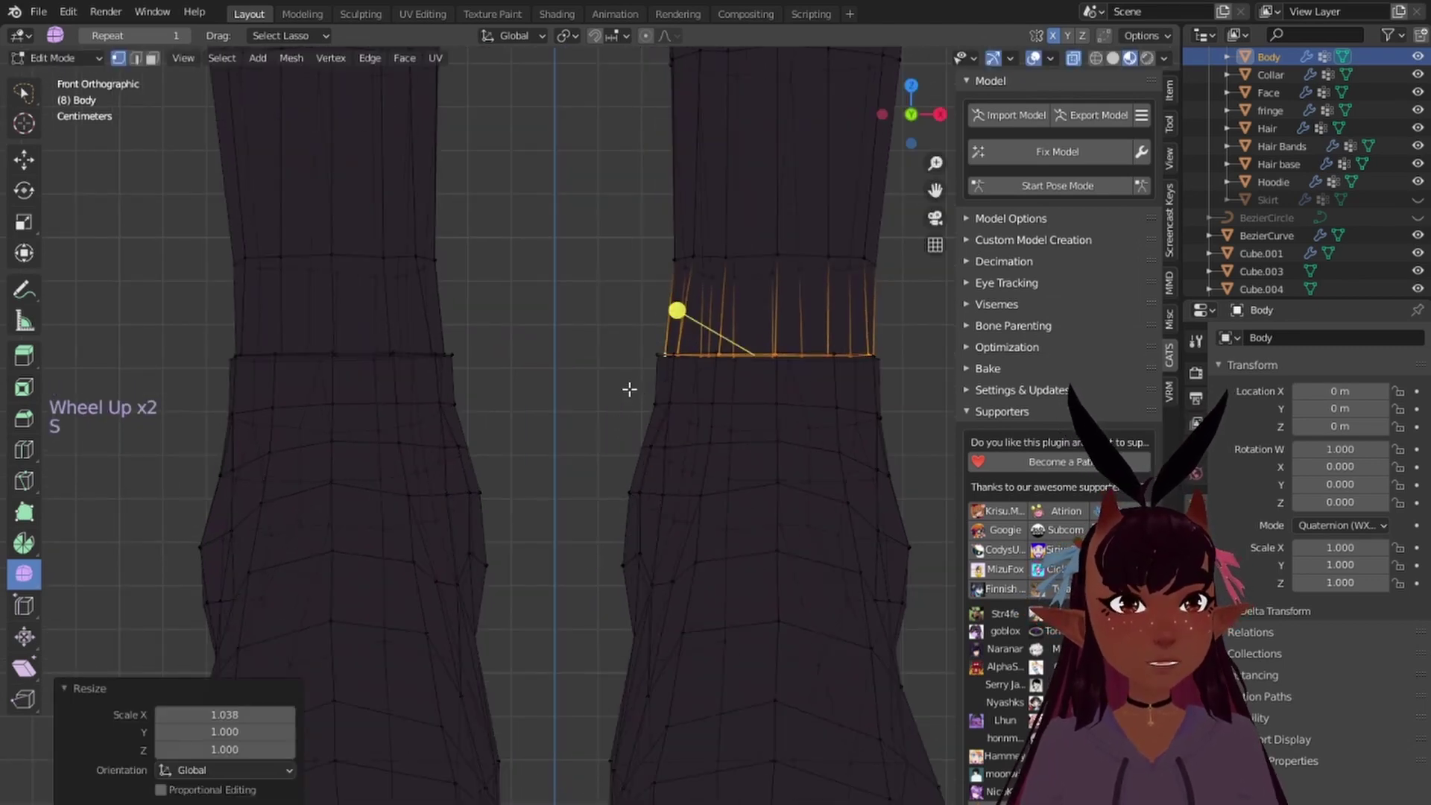
Step: Select the sock's upper edge loop, narrow it to about 0.942 along X to meet the stocking, and clear the selection
right_click(662, 356, "alt")
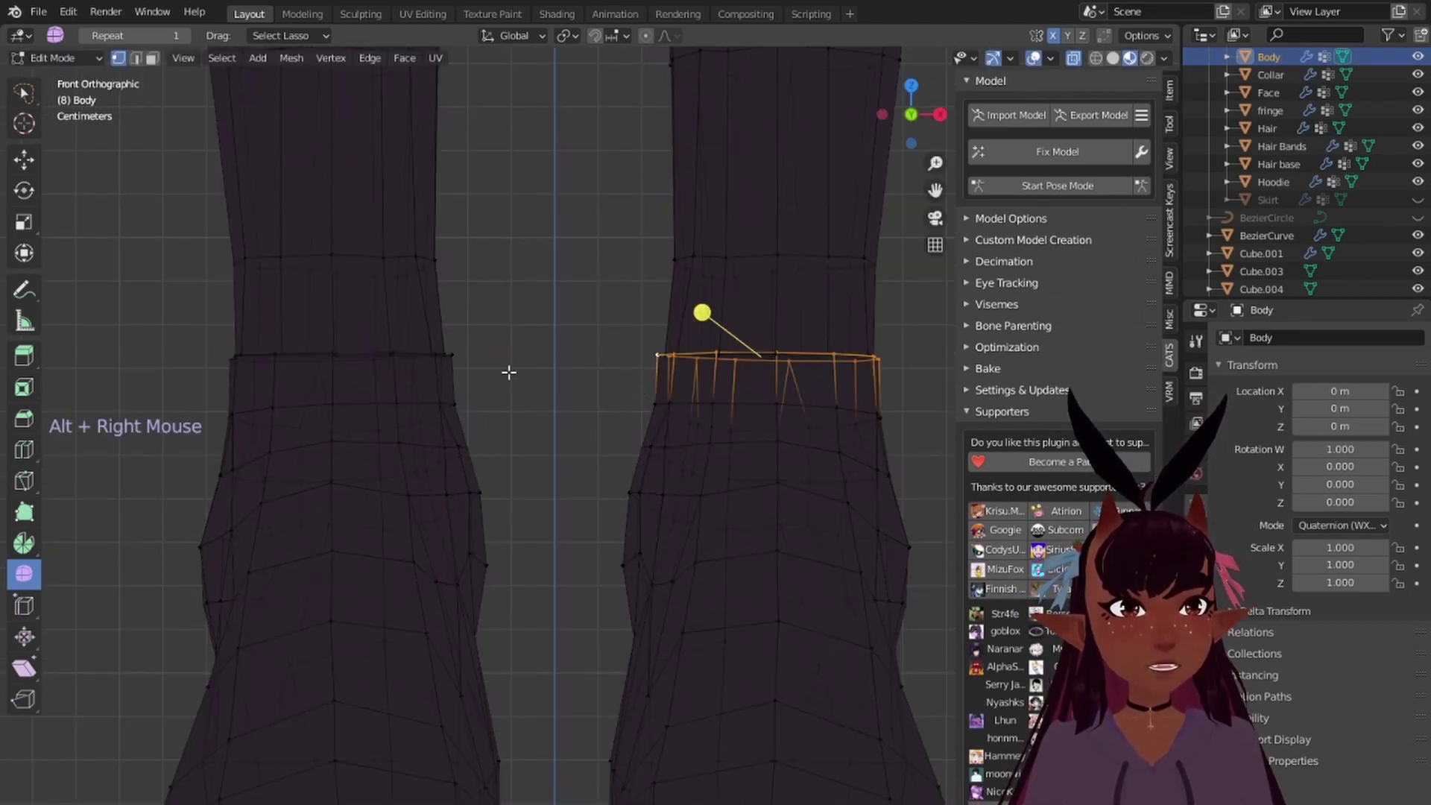
key("s")
key("x")
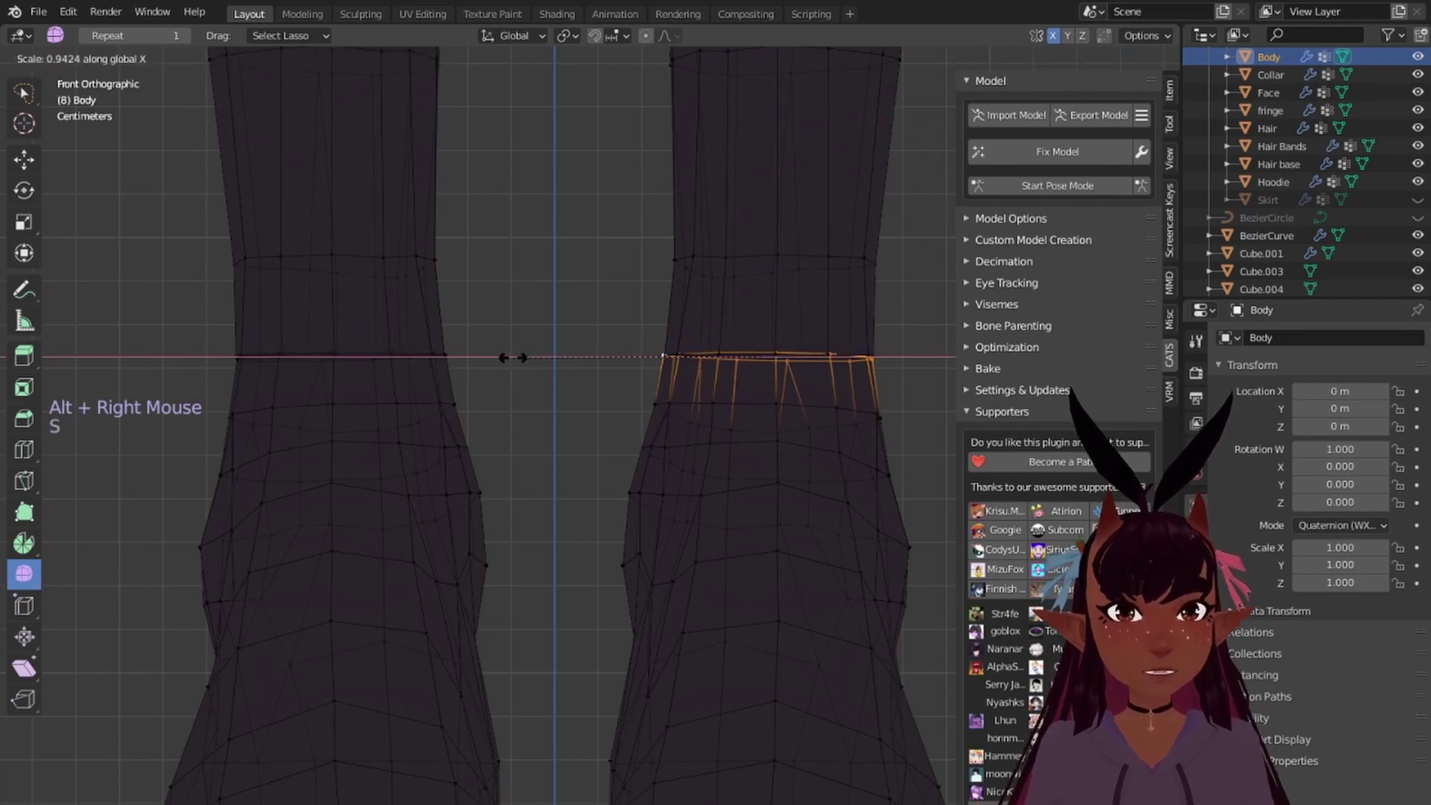
left_click(512, 358)
scroll(521, 473, "down", 5)
key("a")
key("a")
key("a")
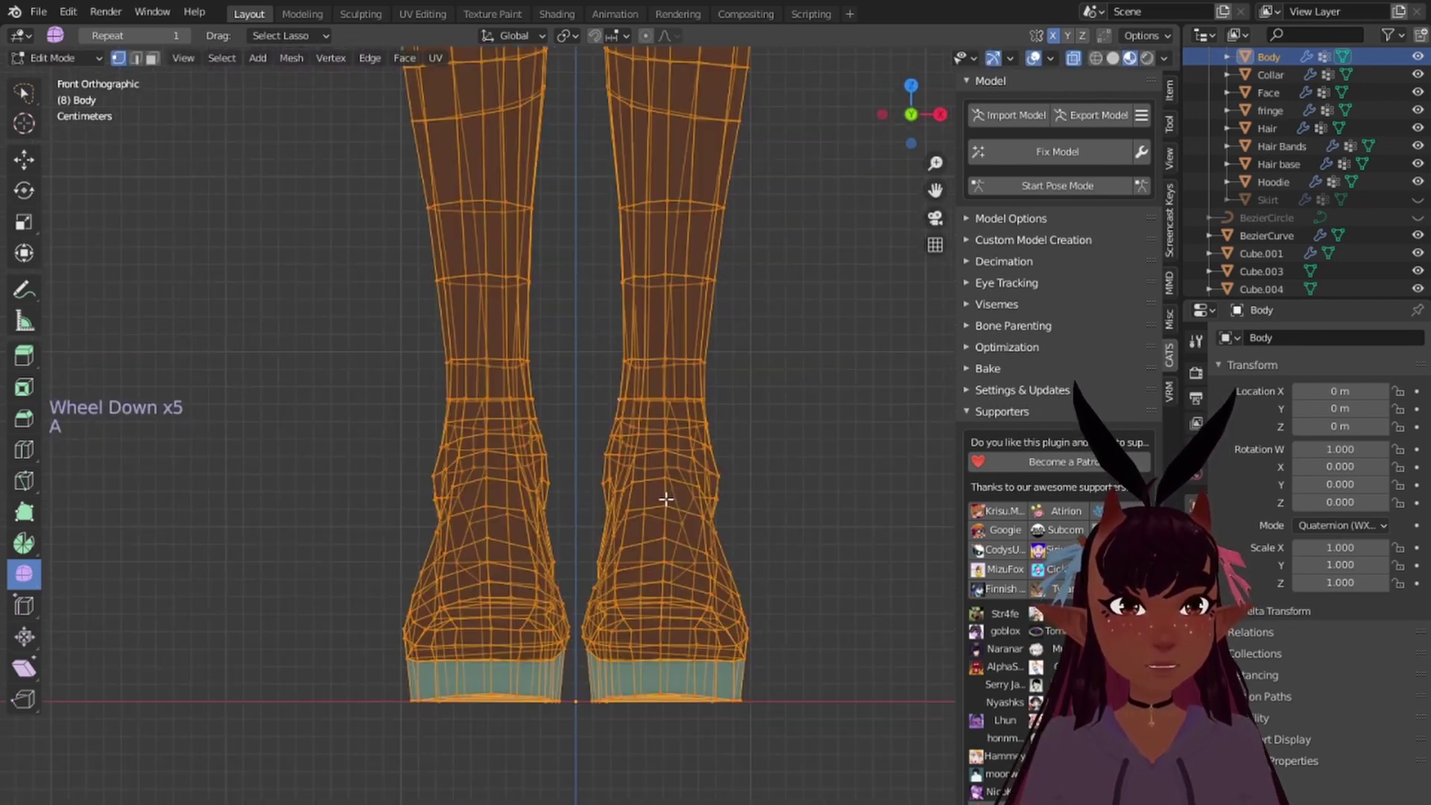
Step: Turn off X-ray and examine the seam between stockings and socks around both ankles
middle_click_drag(664, 502, 760, 463)
scroll(530, 441, "up", 5)
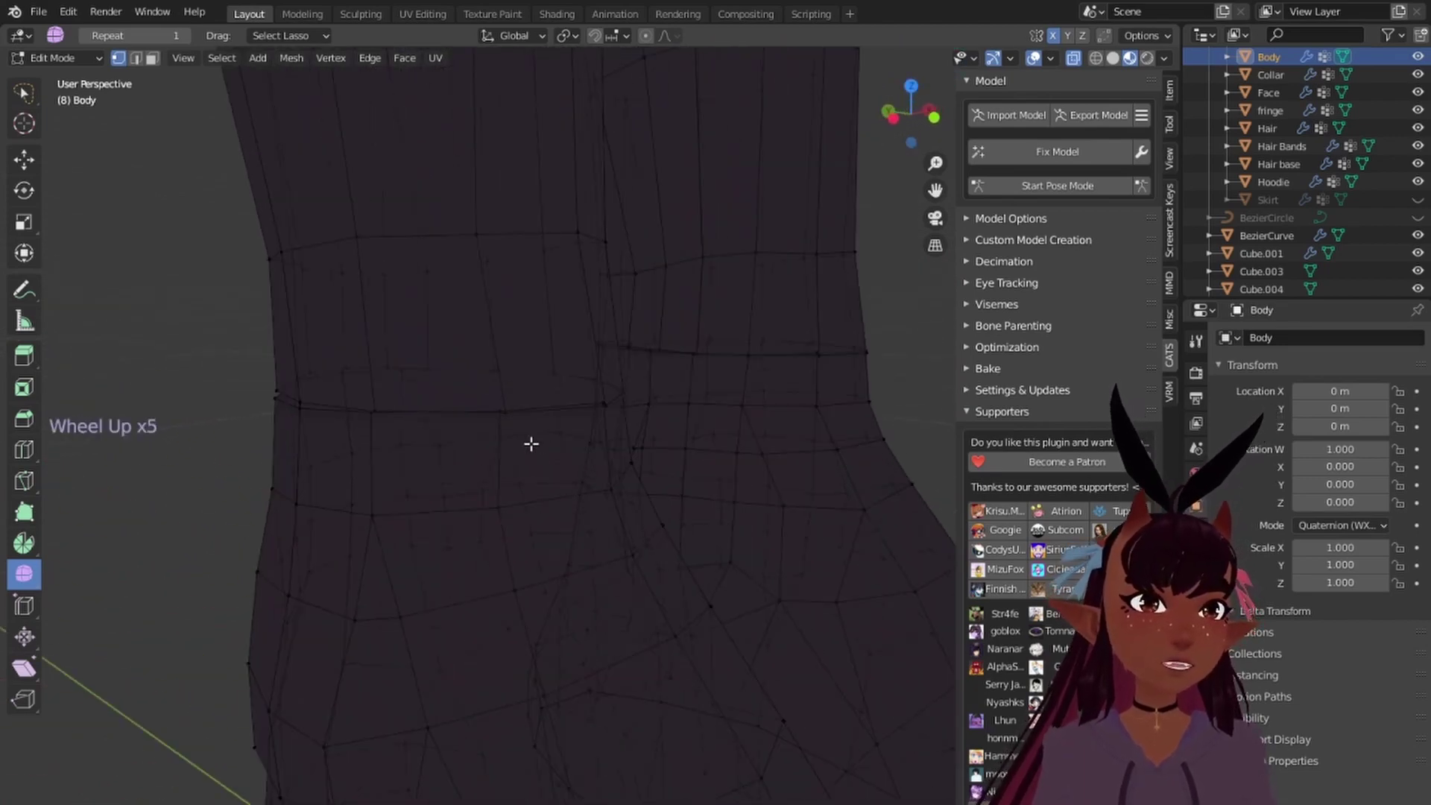
middle_click_drag(530, 440, 451, 428)
left_click(1075, 63)
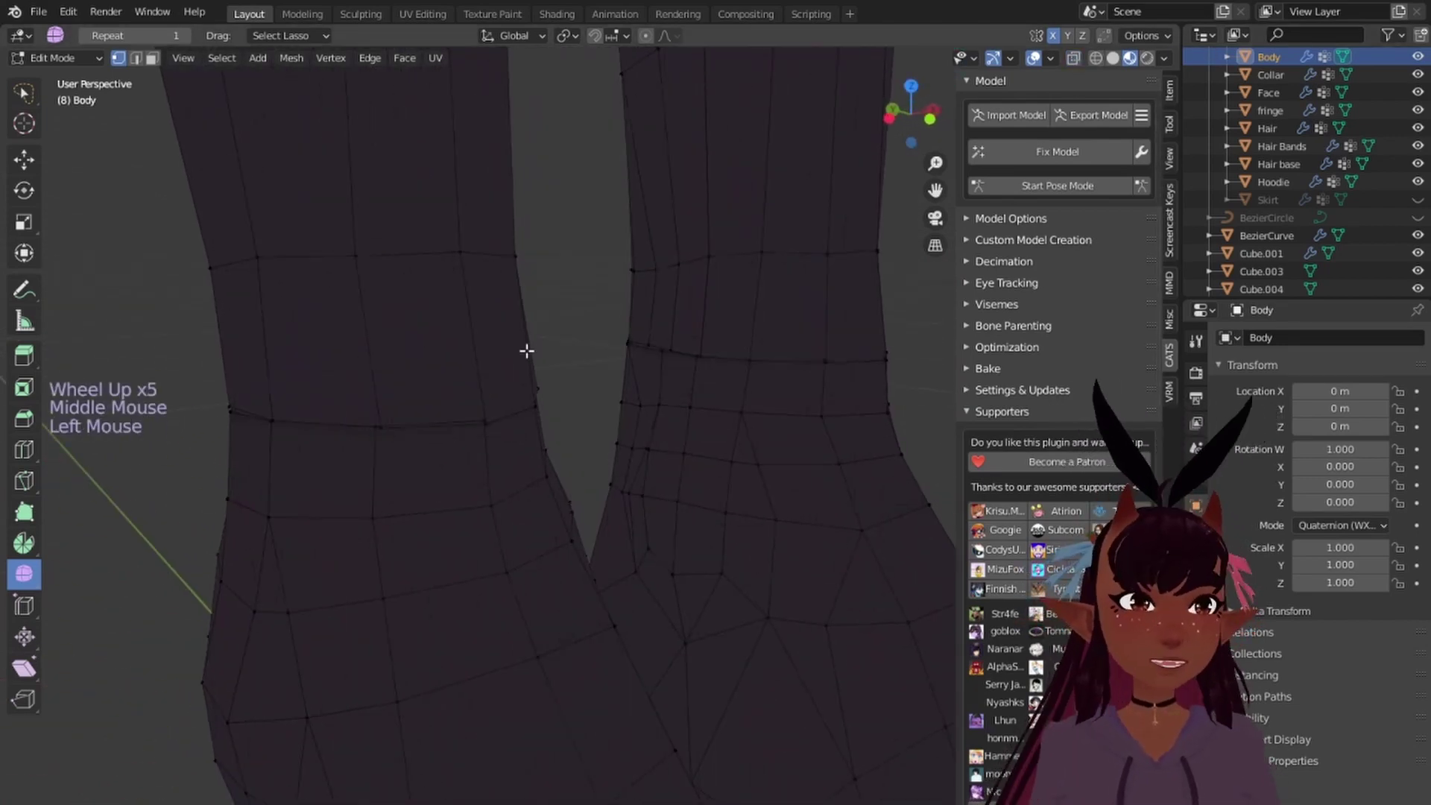
middle_click_drag(607, 400, 731, 443)
middle_click_drag(622, 424, 858, 418)
scroll(858, 418, "up", 5)
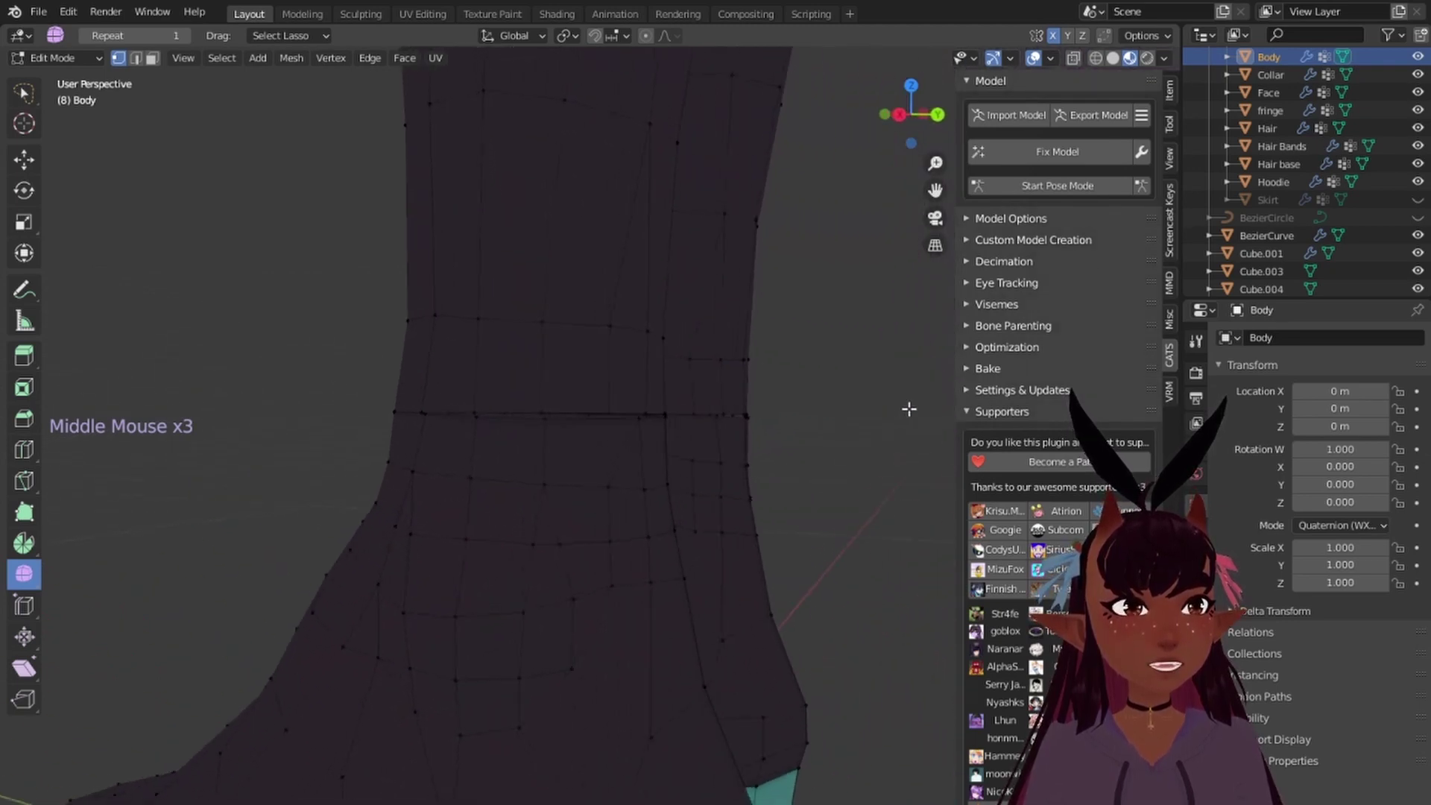
scroll(704, 456, "up", 1, "shift")
middle_click_drag(704, 456, 585, 435, "shift")
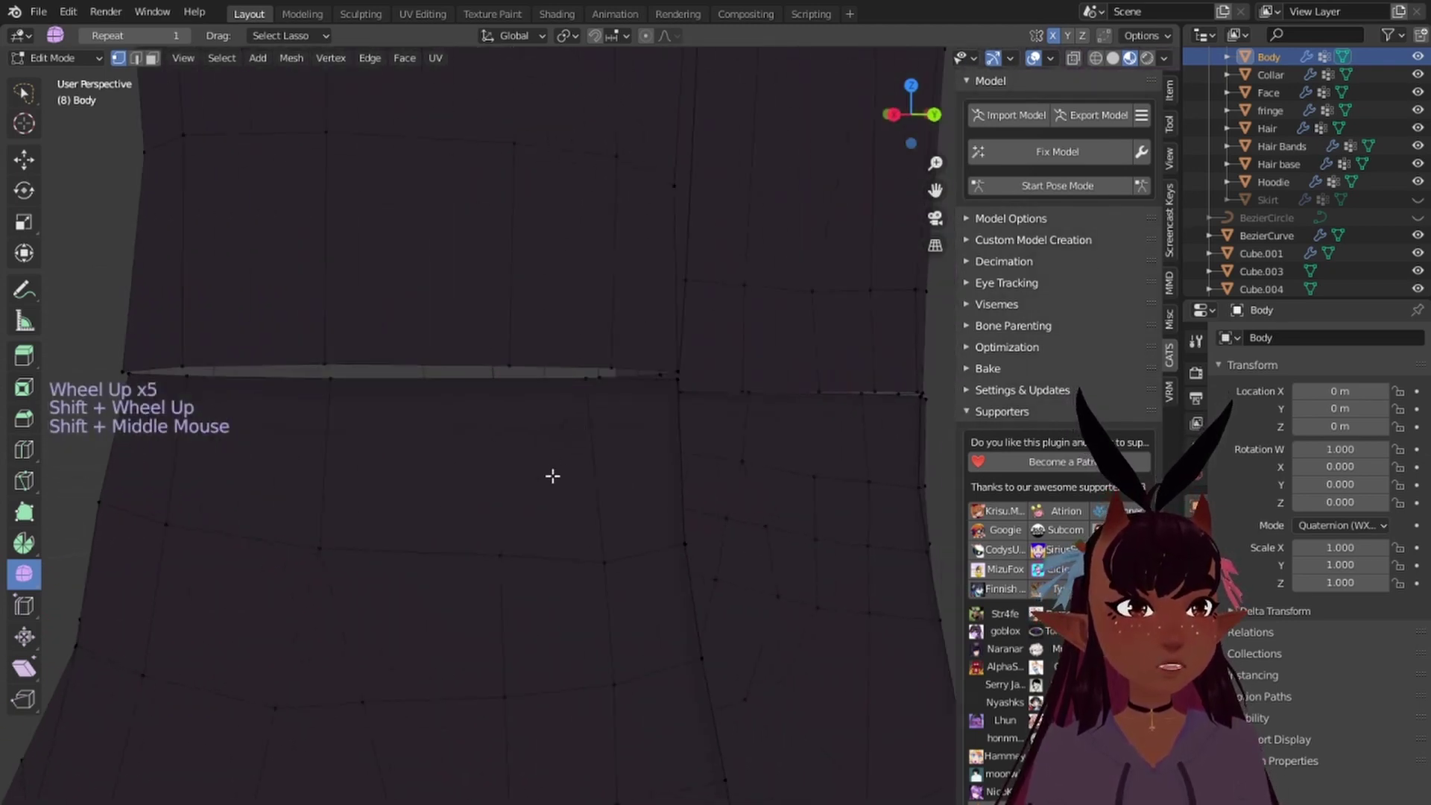
Step: In edge select mode, dissolve the diagonal edges just below the socks' upper rims on both ankles and clear the selection
right_click(553, 476)
left_click(137, 60)
right_click(542, 462)
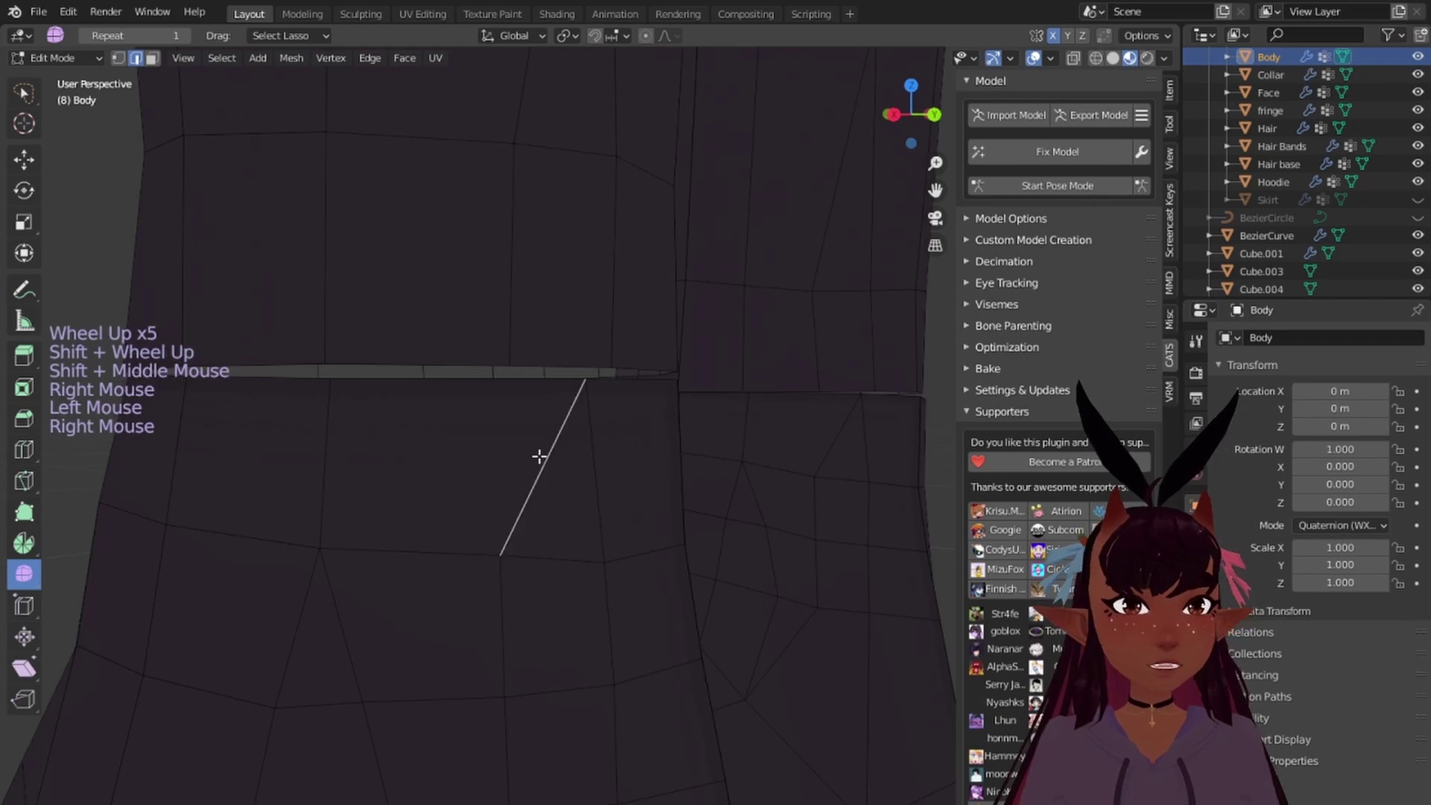
scroll(559, 447, "down", 5)
scroll(633, 429, "up", 1)
middle_click_drag(687, 430, 856, 464)
right_click(687, 437, "shift")
scroll(788, 468, "down", 5)
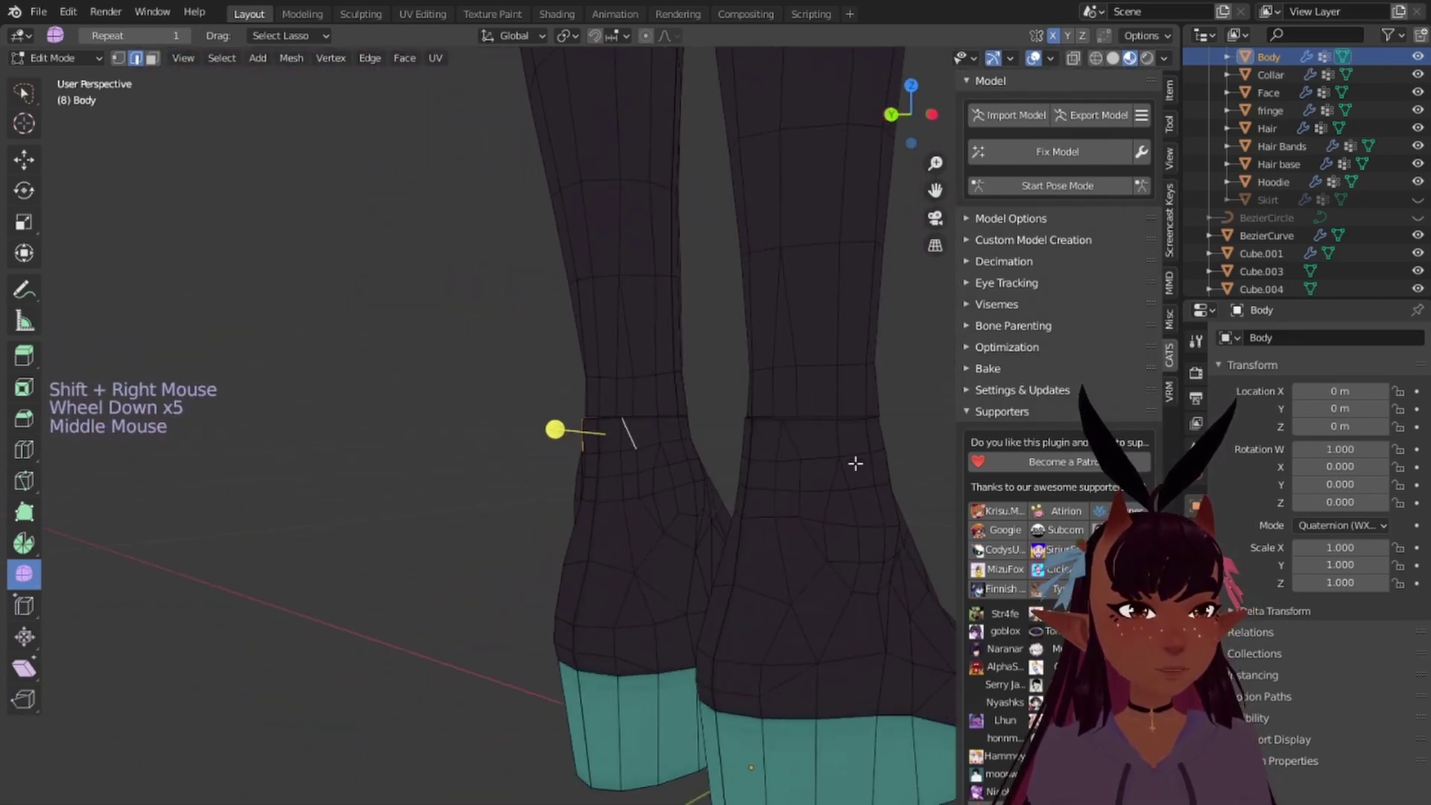
right_click(796, 440, "shift")
middle_click_drag(693, 415, 865, 446)
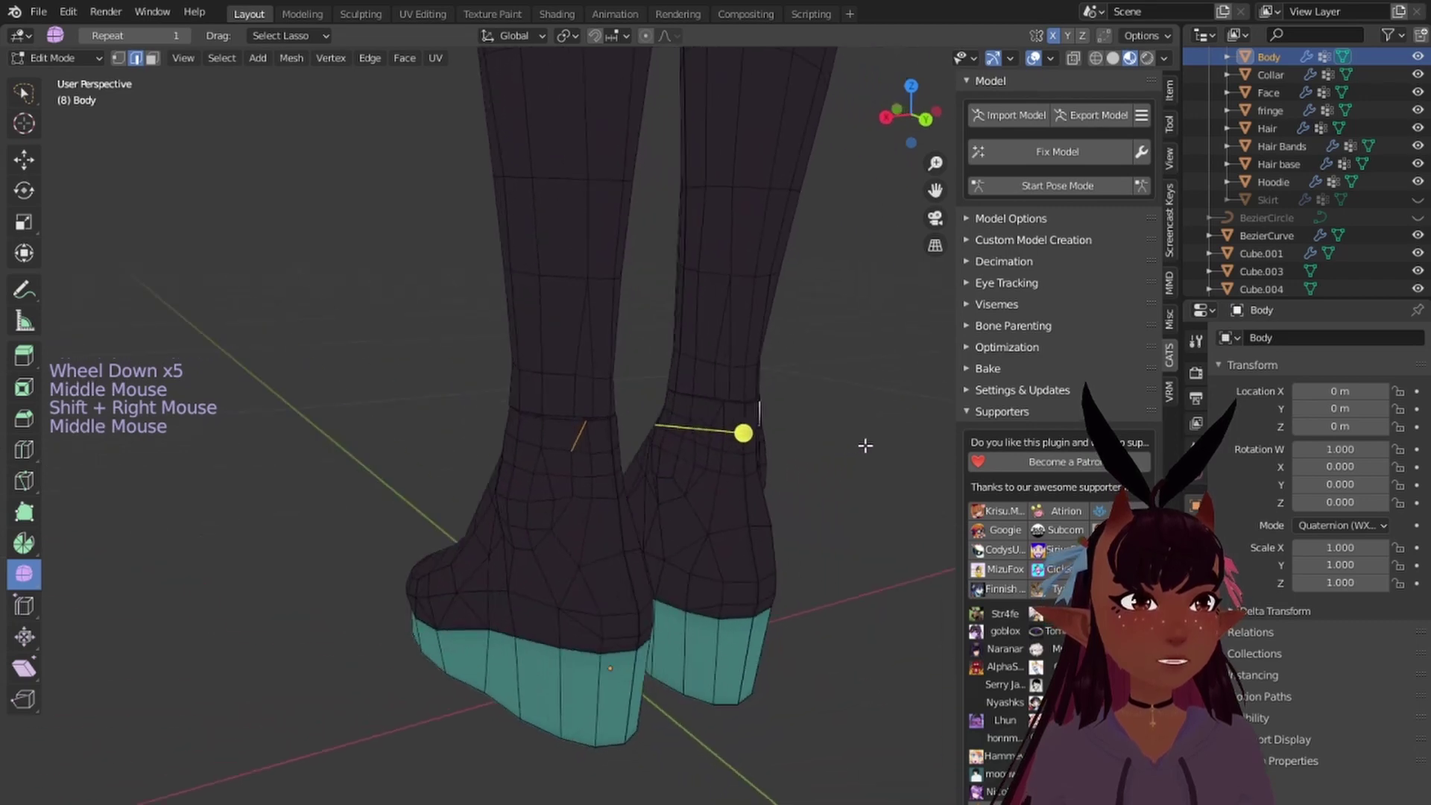
right_click(718, 412, "shift")
key("x")
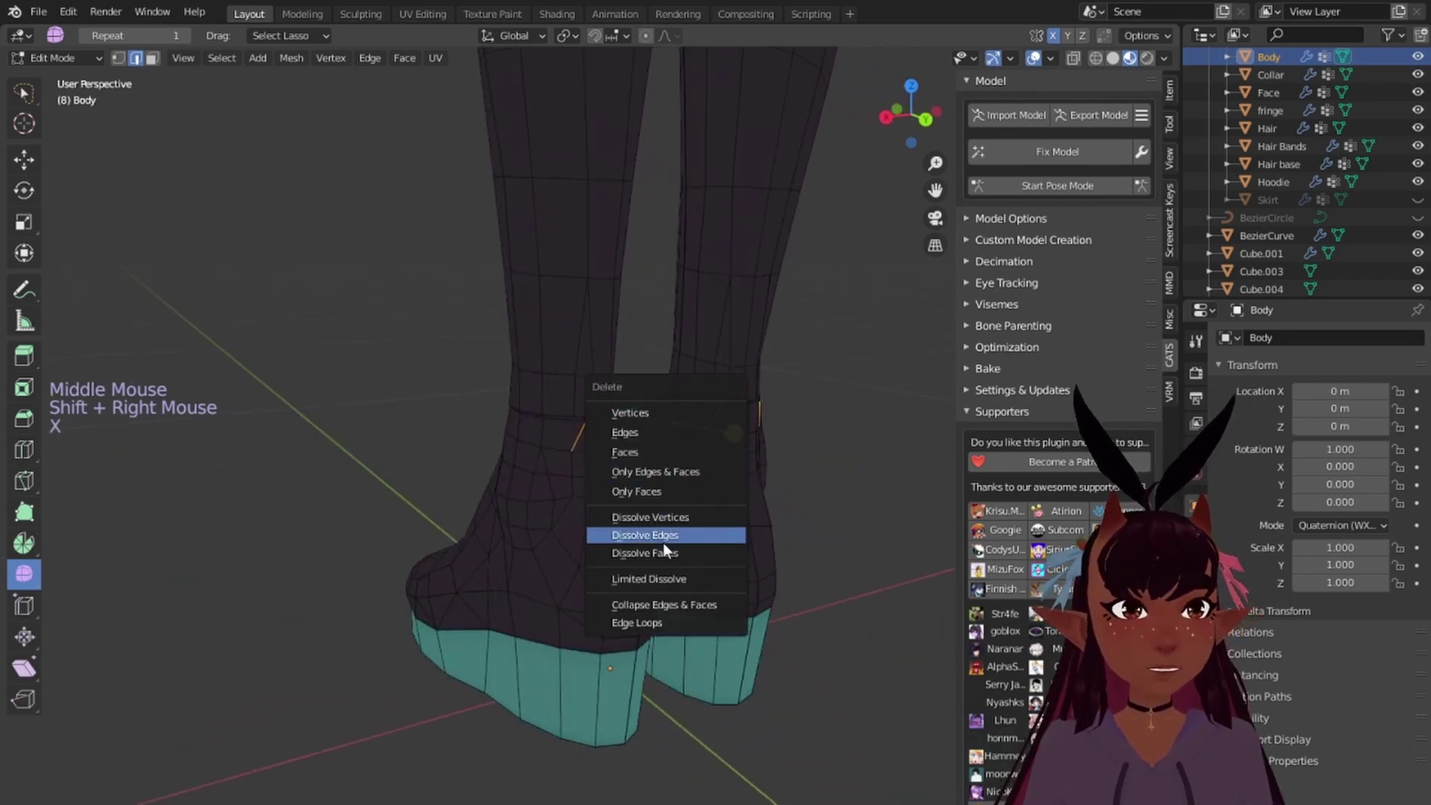
left_click(664, 533)
scroll(668, 529, "up", 5)
middle_click_drag(668, 529, 847, 490)
key("a")
key("a")
key("a")
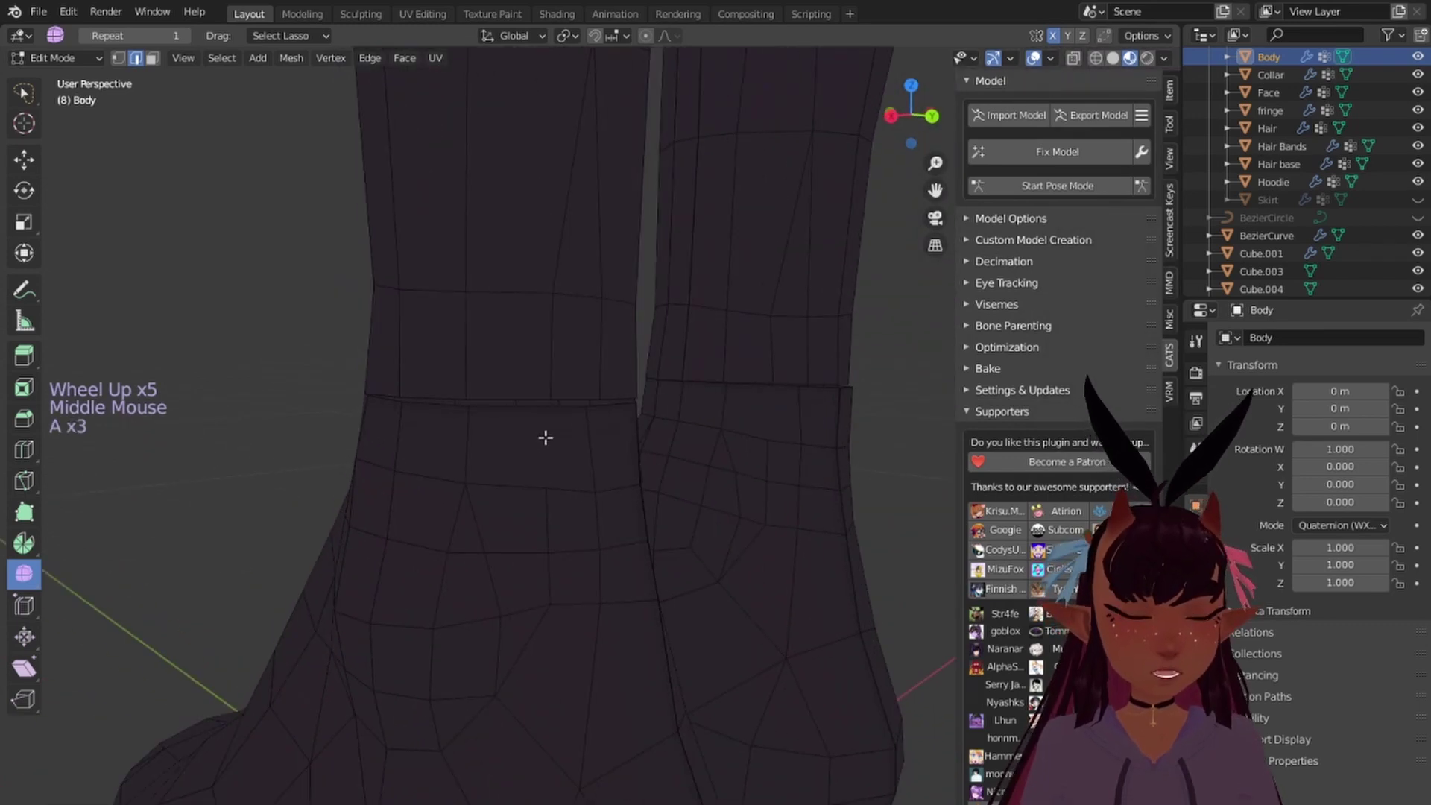
Step: Knife-cut a vertical edge from the vertex below the sock's rim up to its upper edge, and clear the selection
key("k")
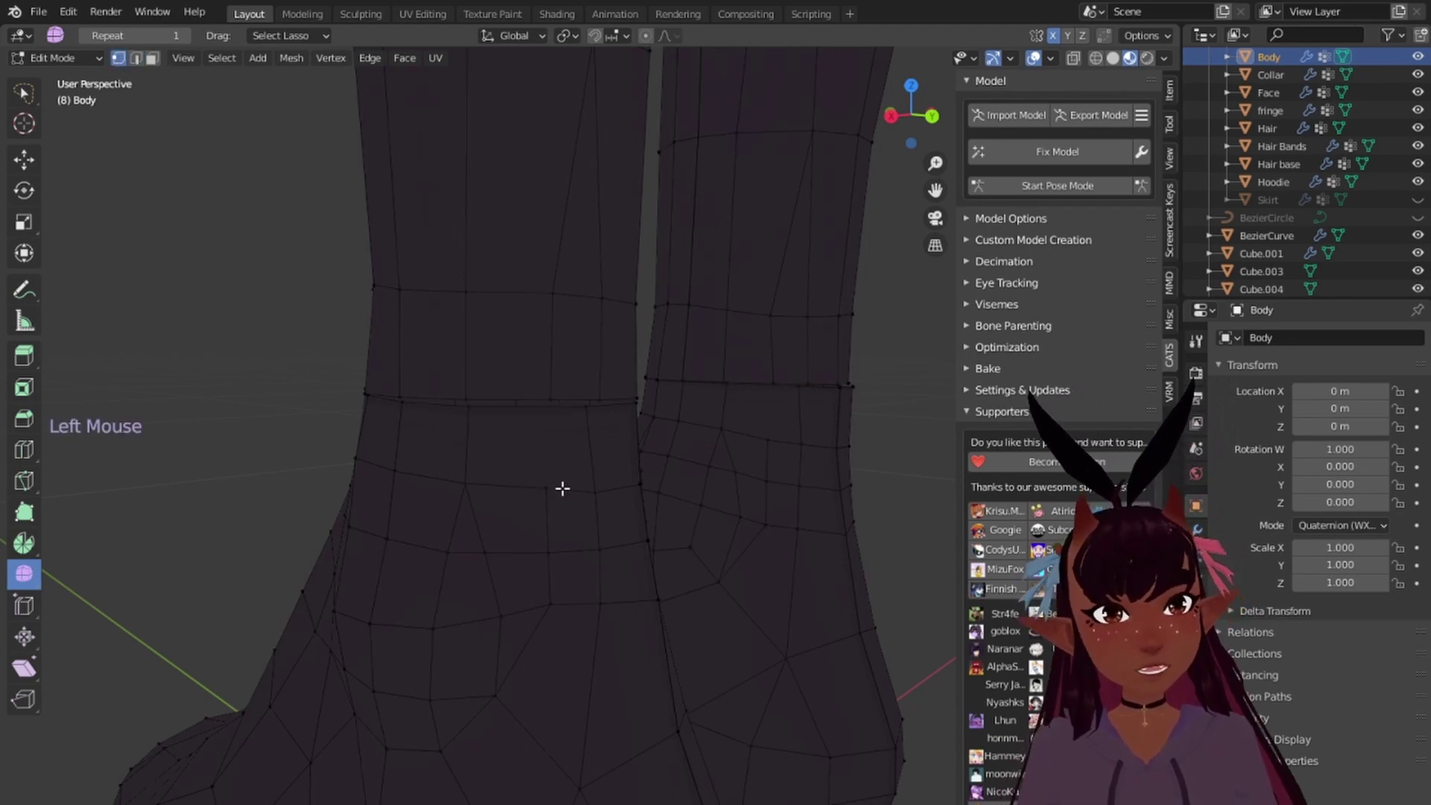
key("k")
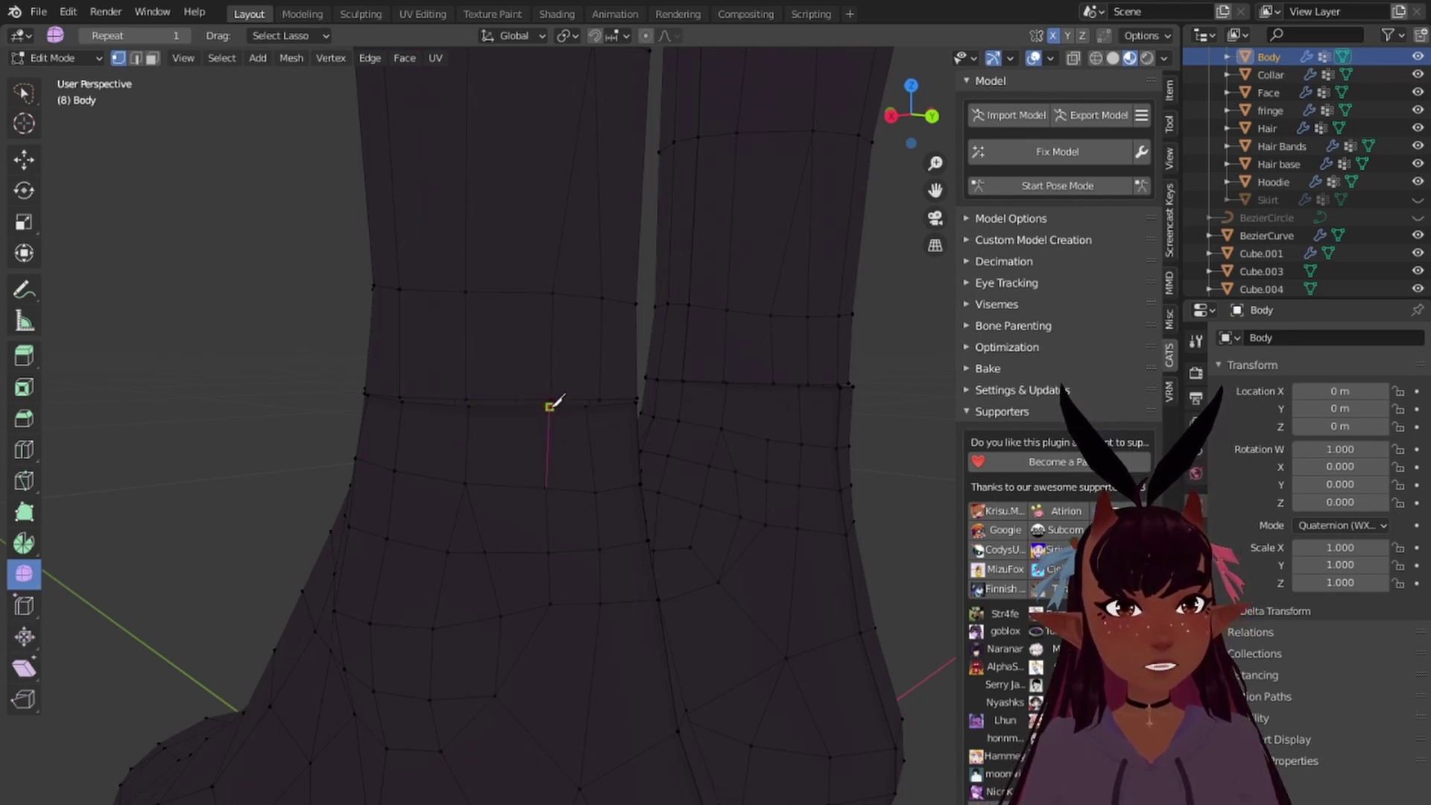
scroll(585, 444, "down", 5)
key("a")
key("a")
key("a")
Step: Knife-cut a vertical edge from the vertex below the sock's rim to its upper edge on the ankle's other side, and clear the selection
scroll(646, 476, "up", 6)
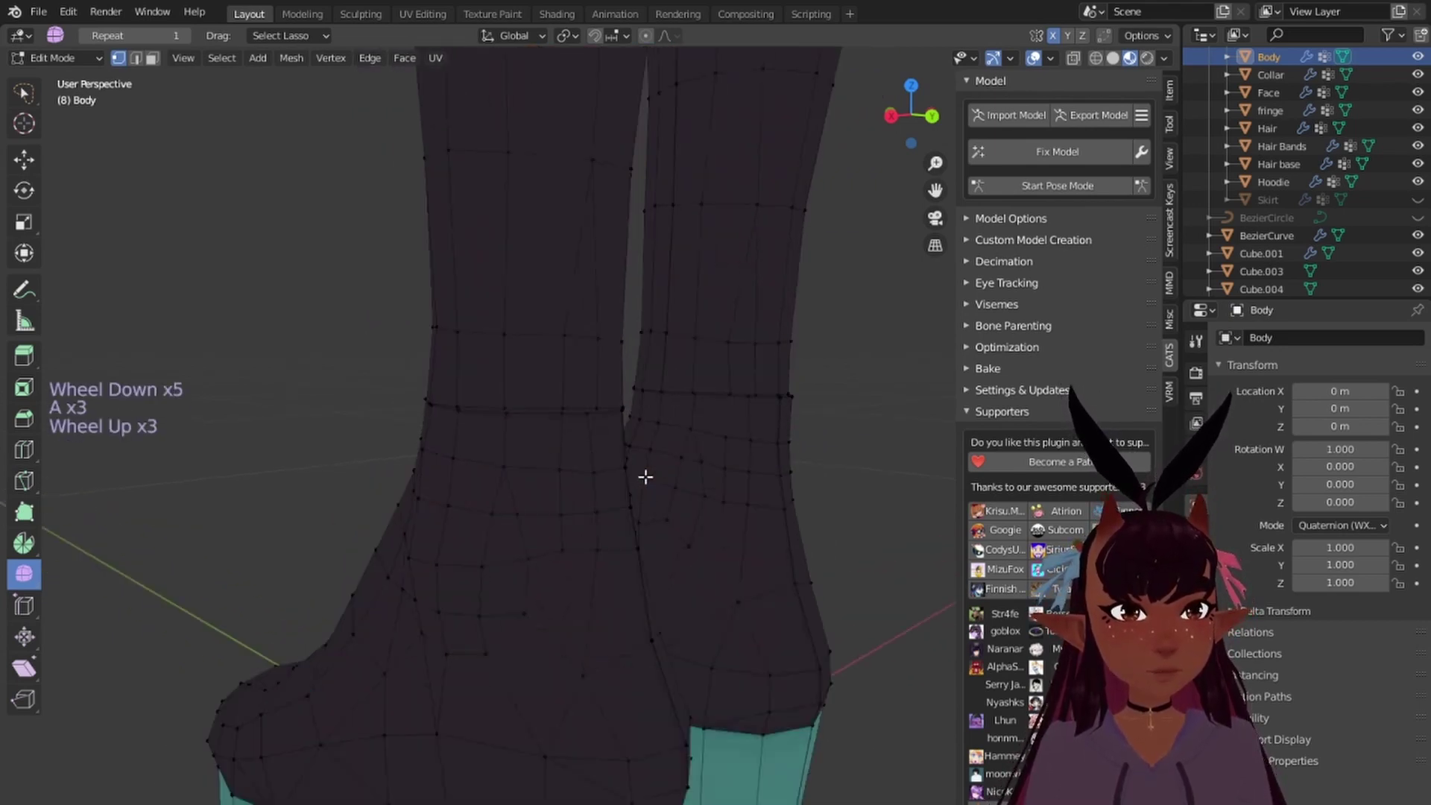
middle_click_drag(645, 476, 591, 441)
middle_click_drag(698, 434, 522, 499, "shift")
key("k")
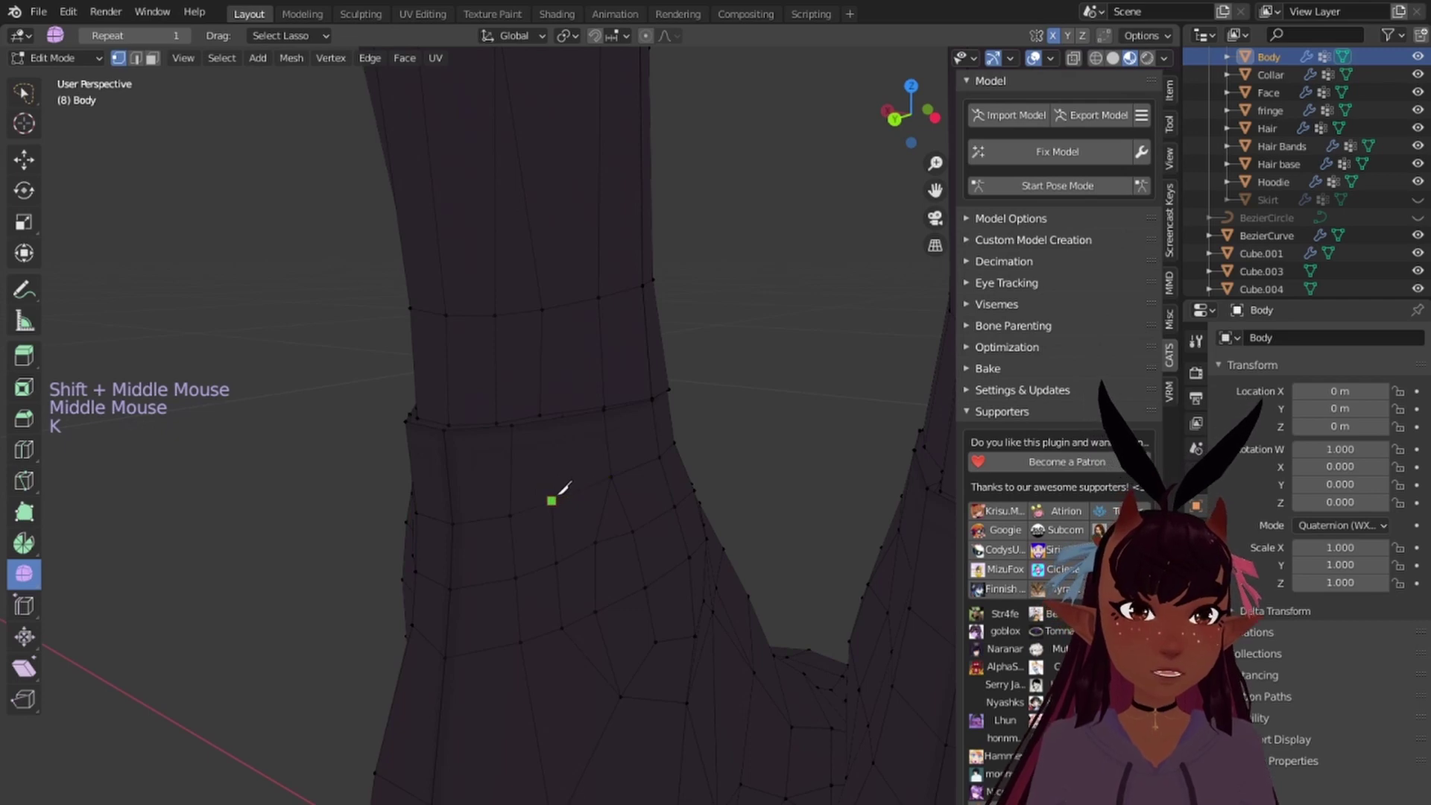
left_click(553, 496)
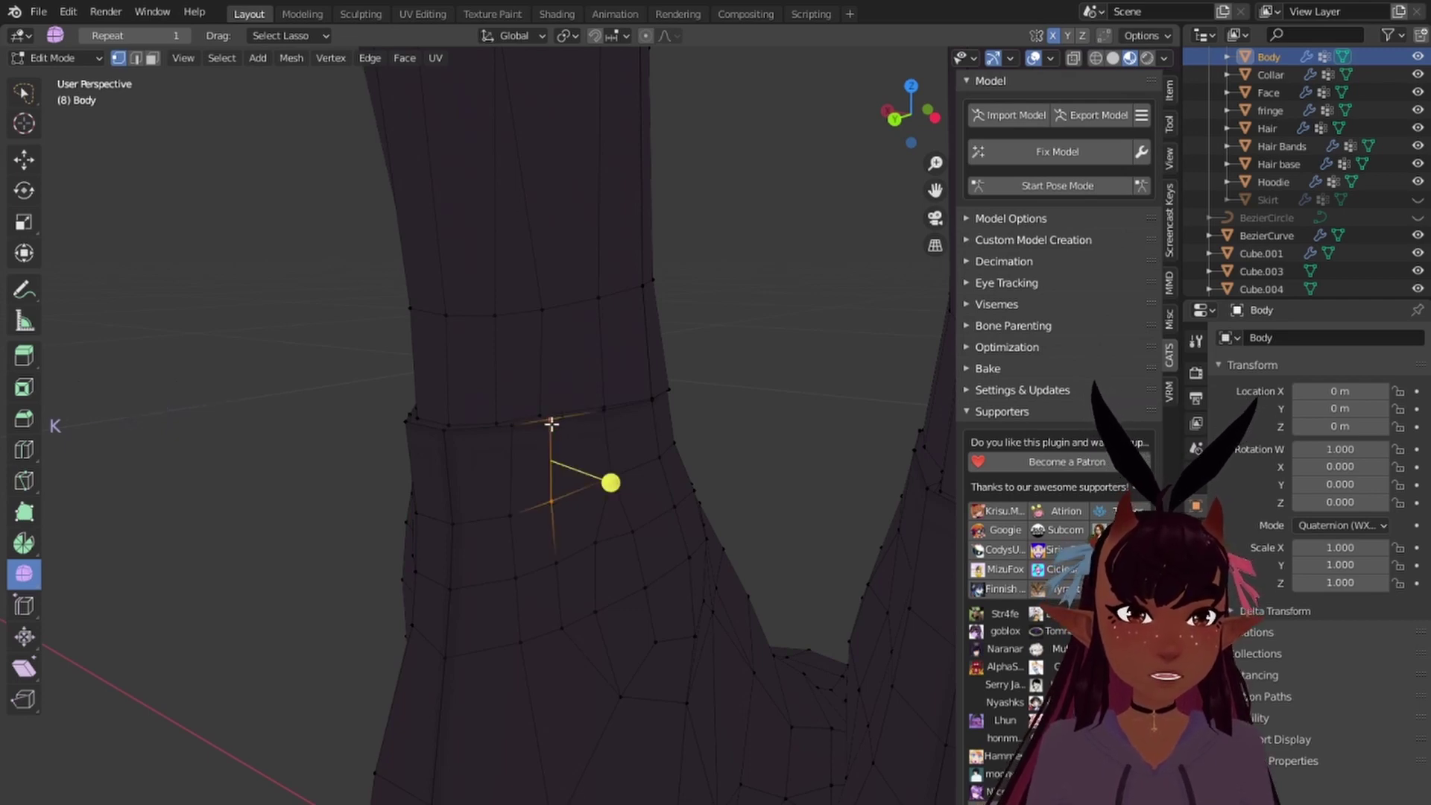
scroll(722, 461, "down", 4)
key("a")
key("a")
key("a")
scroll(714, 468, "up", 4)
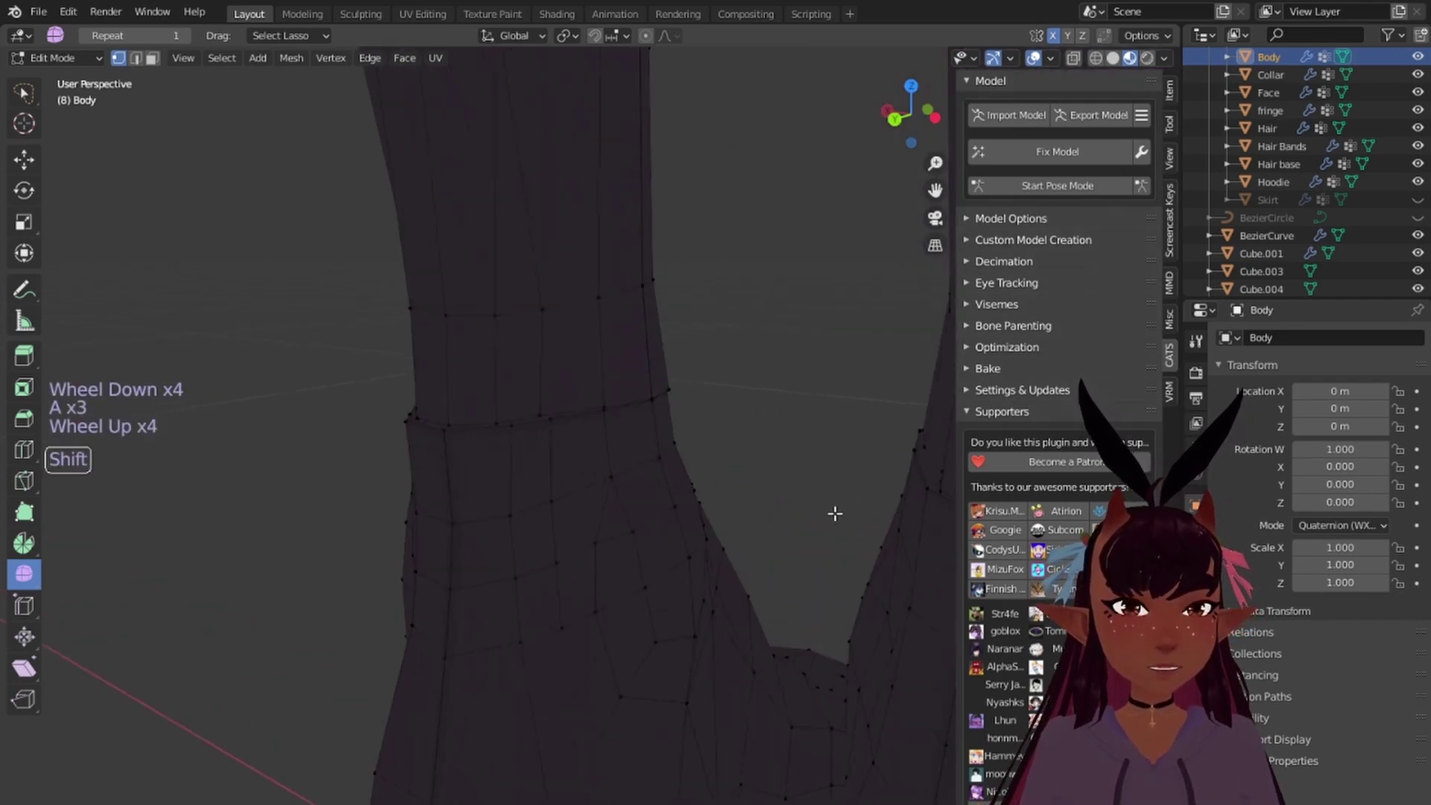
Step: Knife-cut matching vertical edges up to the sock's upper edge on both sides of the other ankle, and clear the selection
middle_click_drag(835, 514, 576, 424, "shift")
key("k")
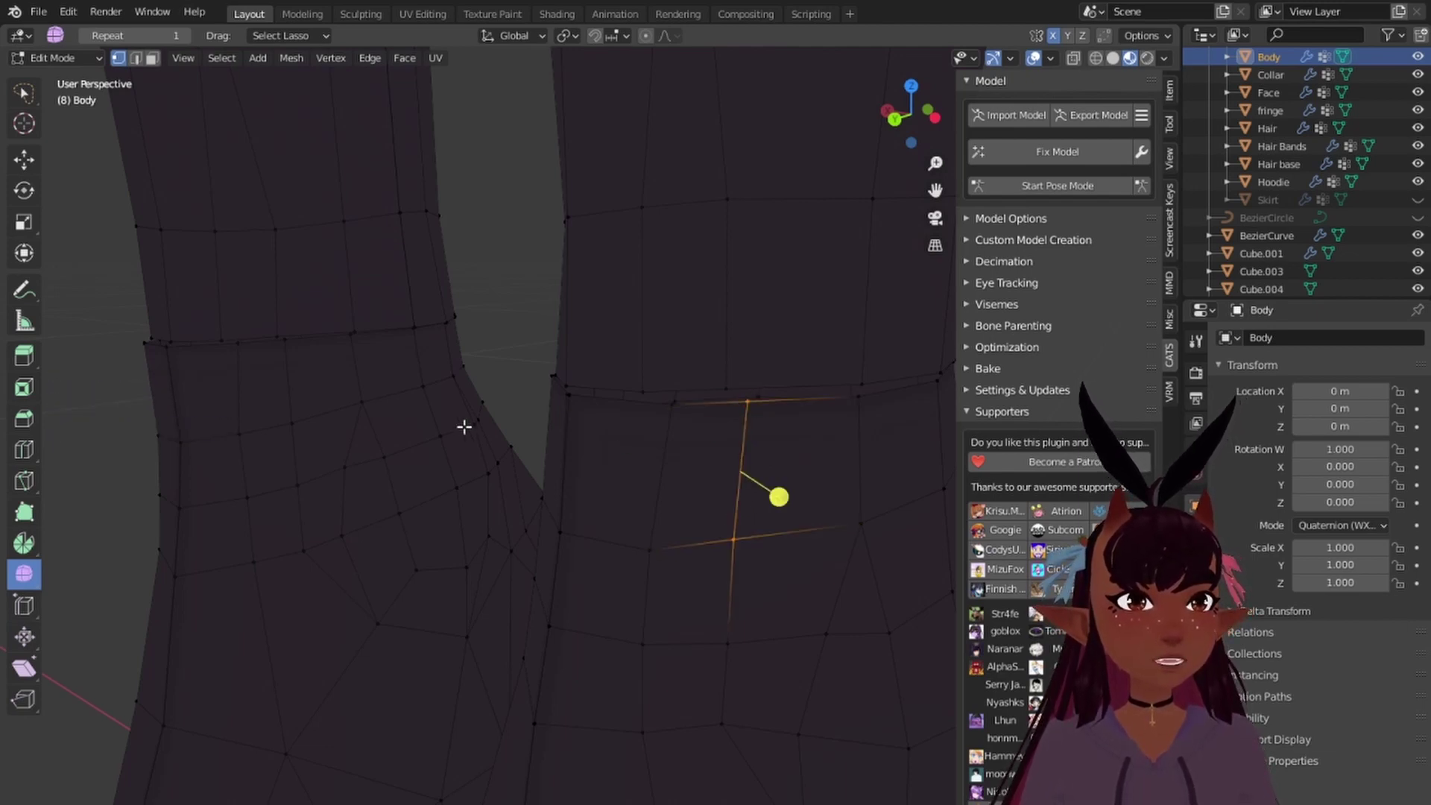
middle_click_drag(463, 425, 703, 447)
key("k")
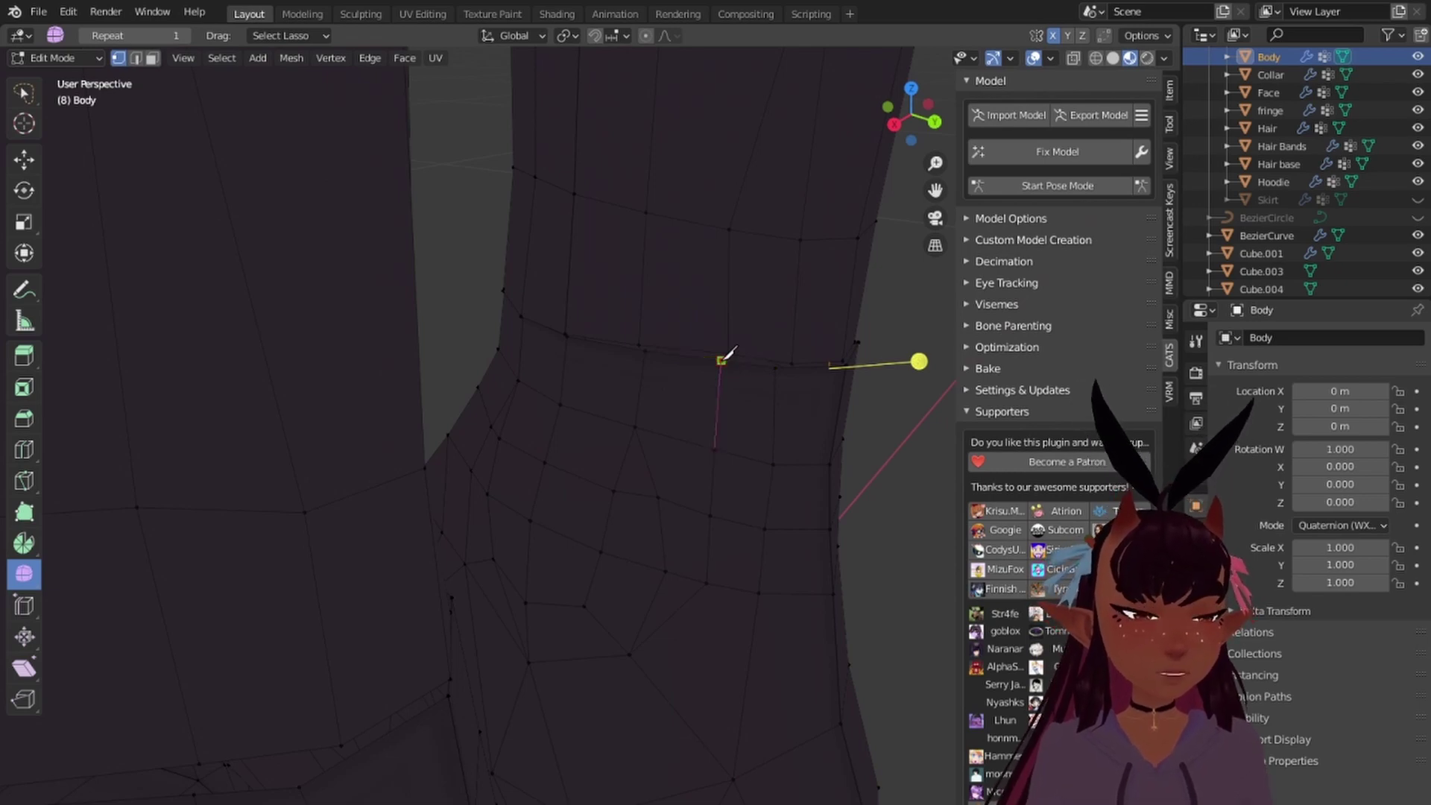
key("Return")
scroll(780, 474, "down", 3)
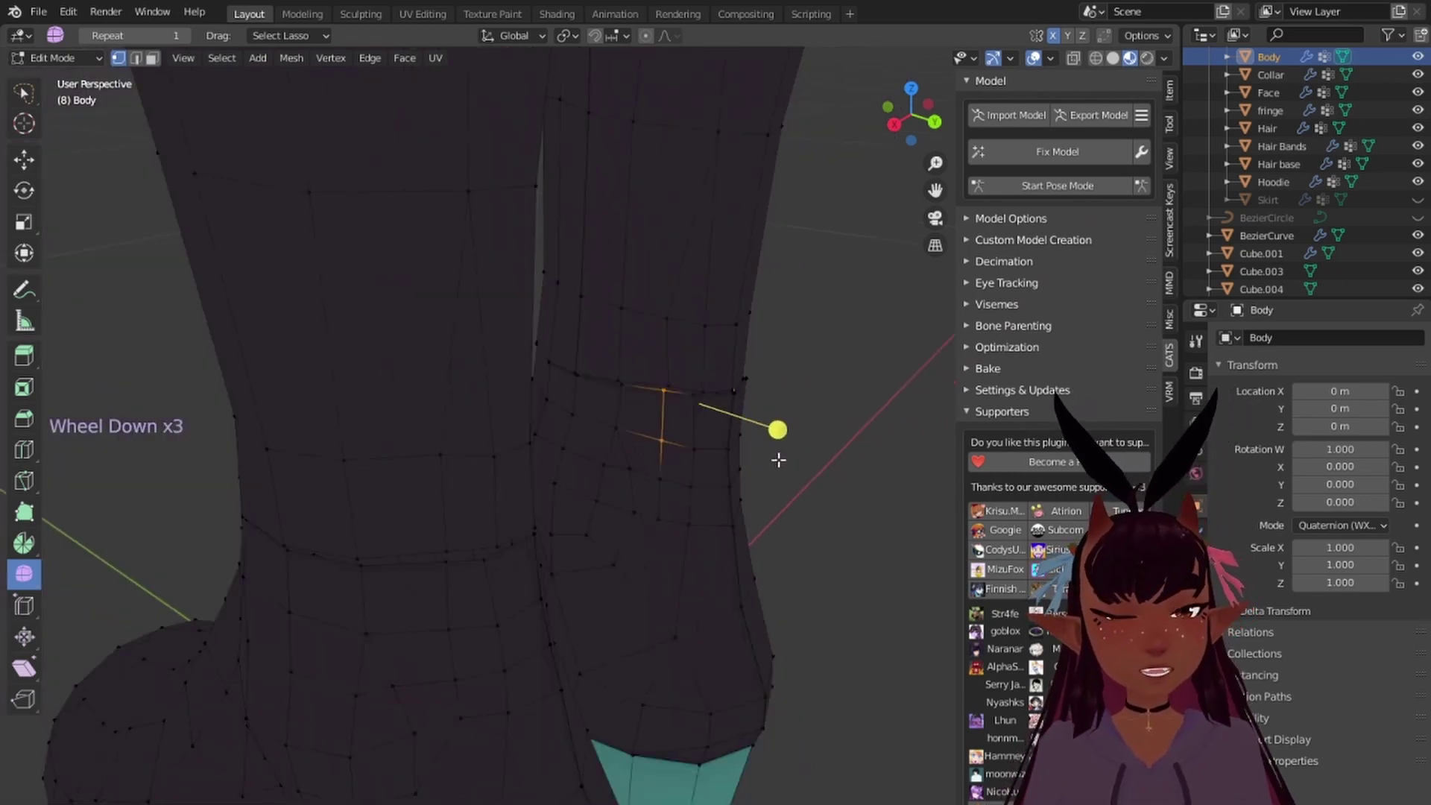
key("a")
key("a")
key("a")
scroll(700, 469, "up", 3)
Step: Select the stocking's bottom edge loop at the ankle and turn on X-ray in the right side view
middle_click_drag(700, 470, 417, 404)
middle_click_drag(259, 433, 398, 390)
right_click(329, 409, "alt")
right_click(401, 339, "alt")
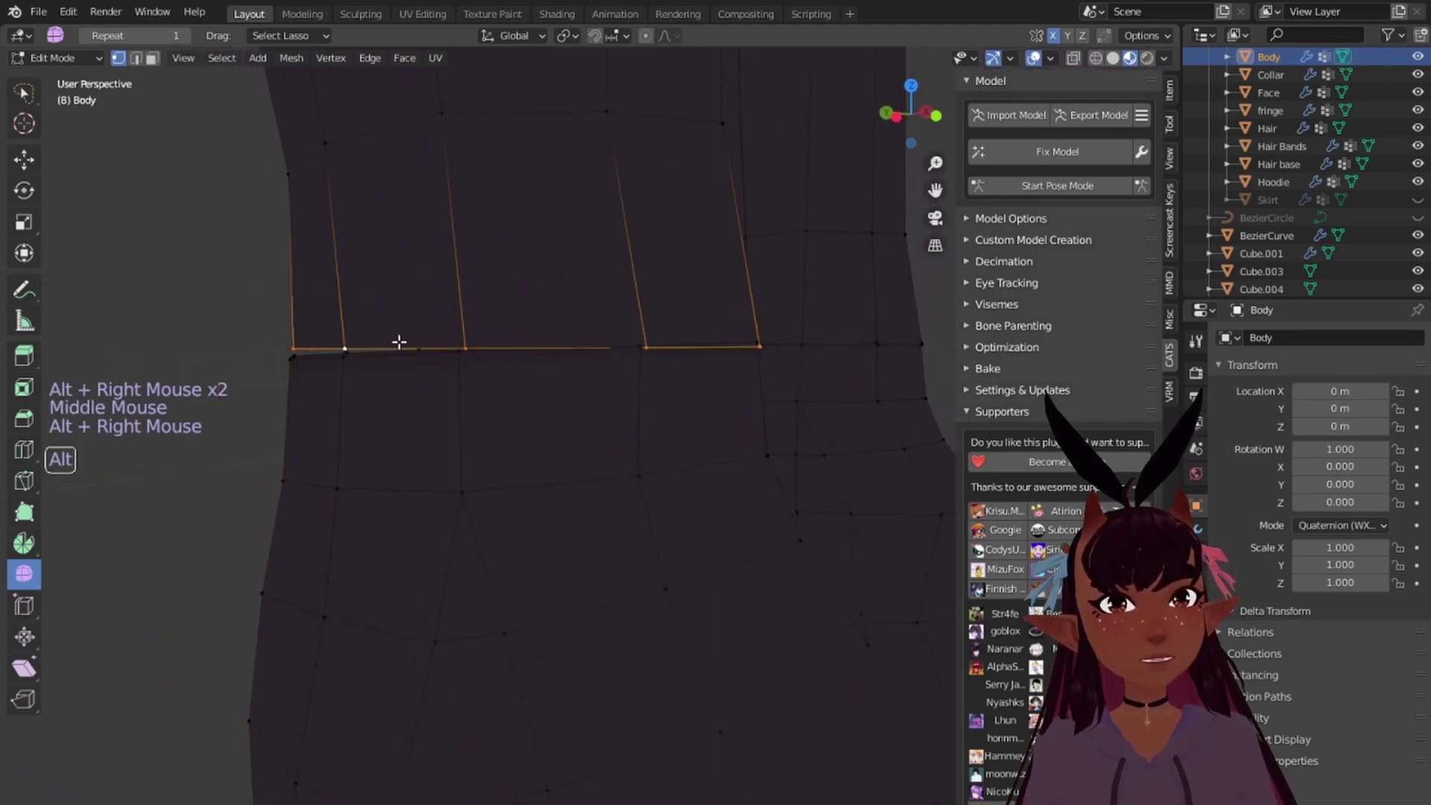
scroll(481, 368, "down", 3)
key("KP_3")
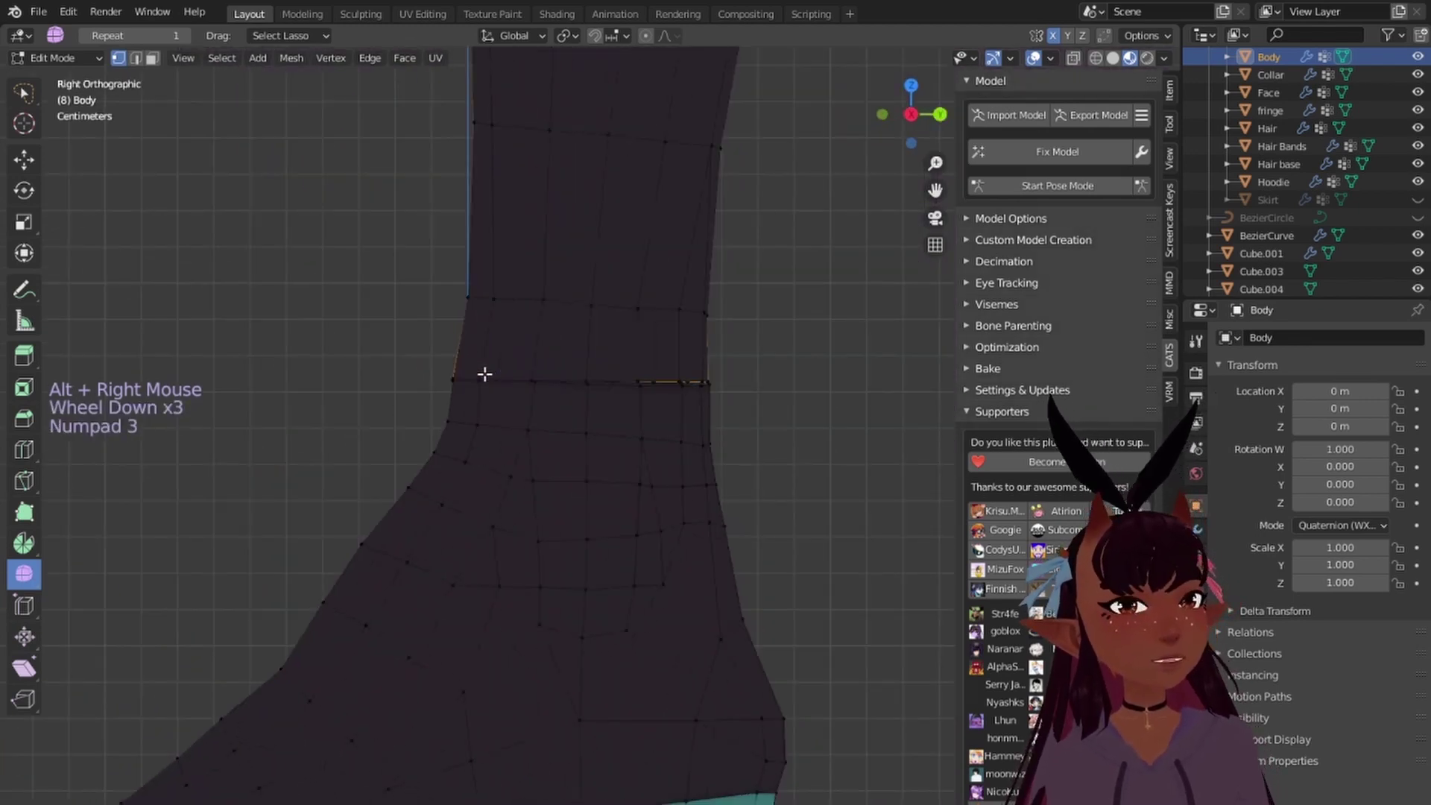
left_click(1074, 58)
scroll(747, 204, "up", 4)
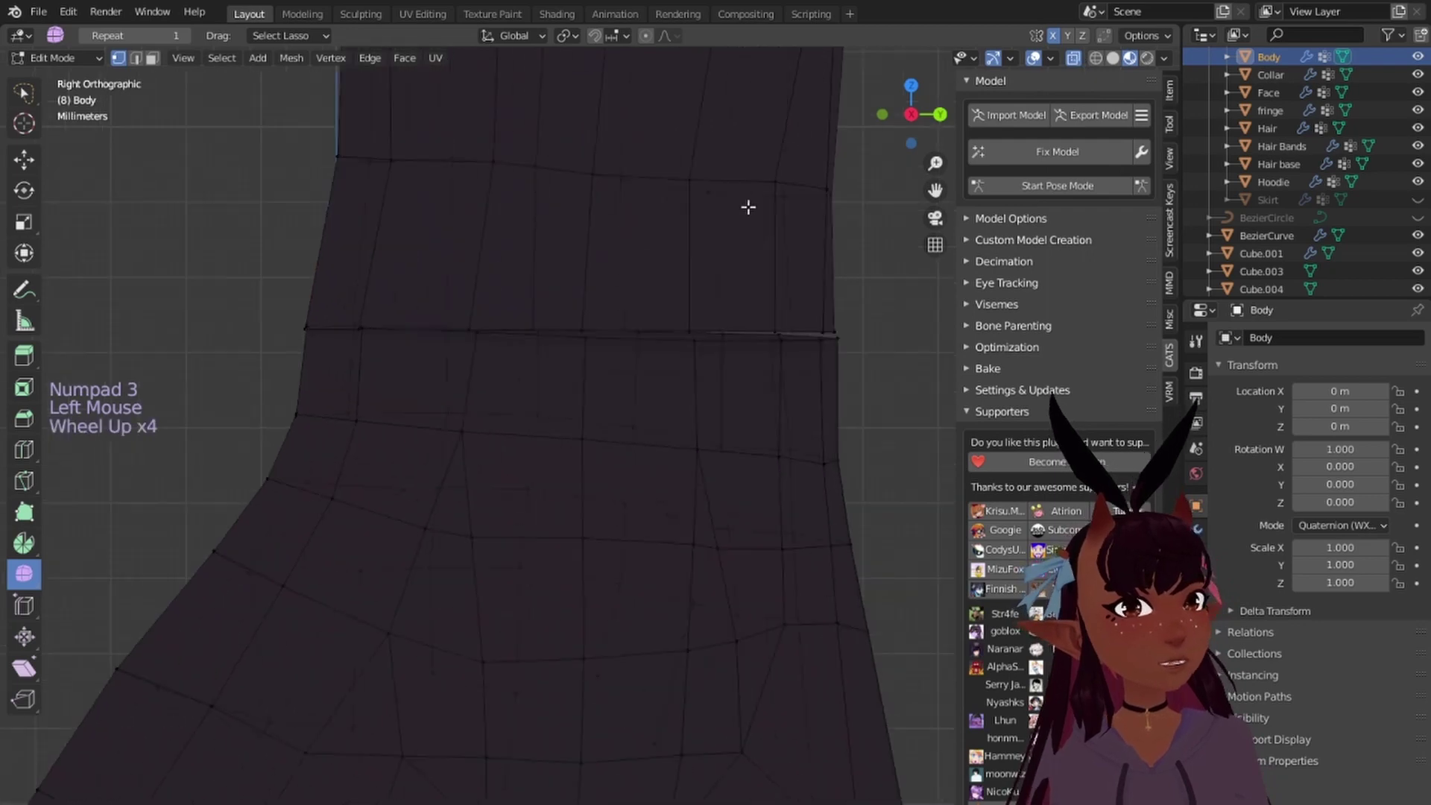
middle_click_drag(747, 204, 746, 262, "shift")
key("r")
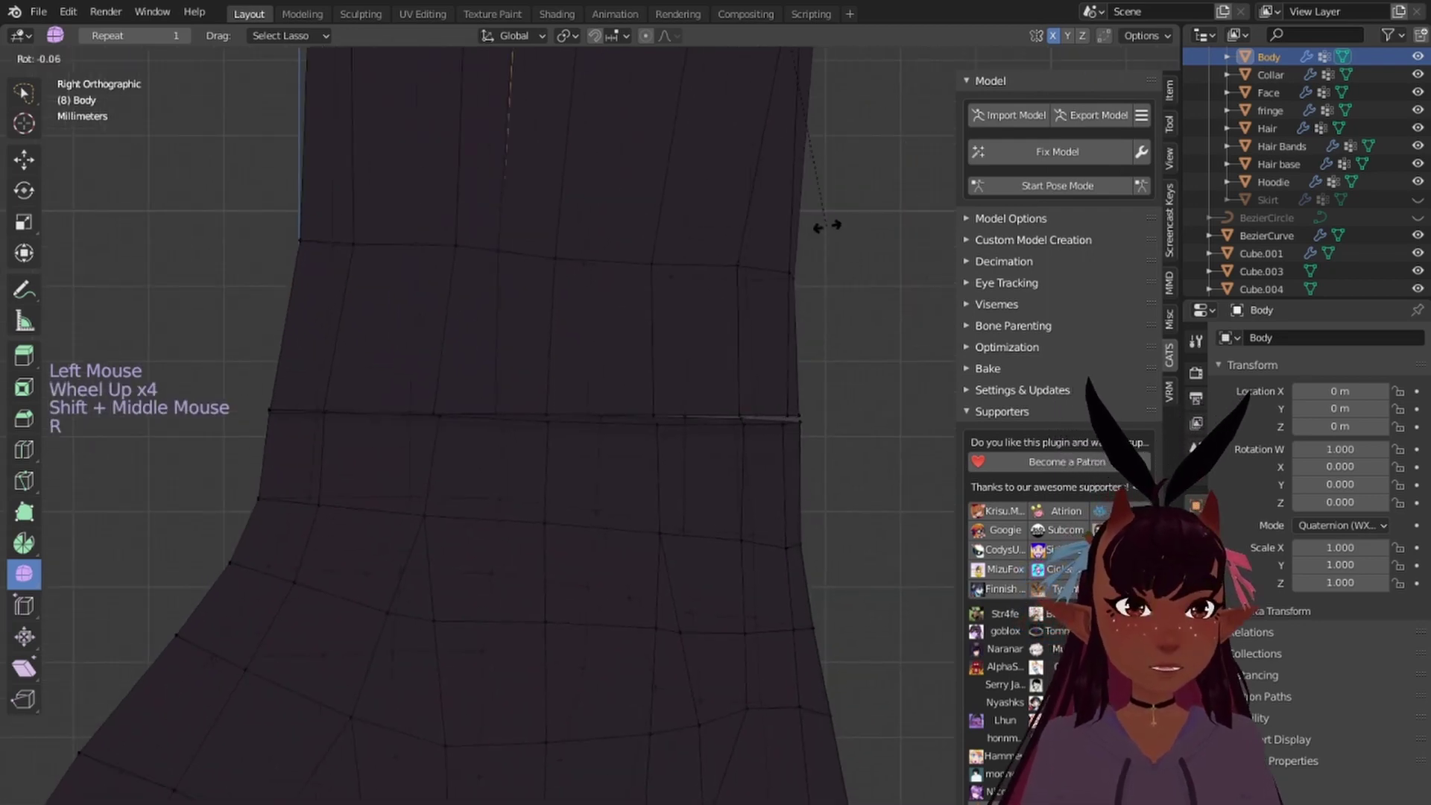
scroll(402, 208, "down", 6)
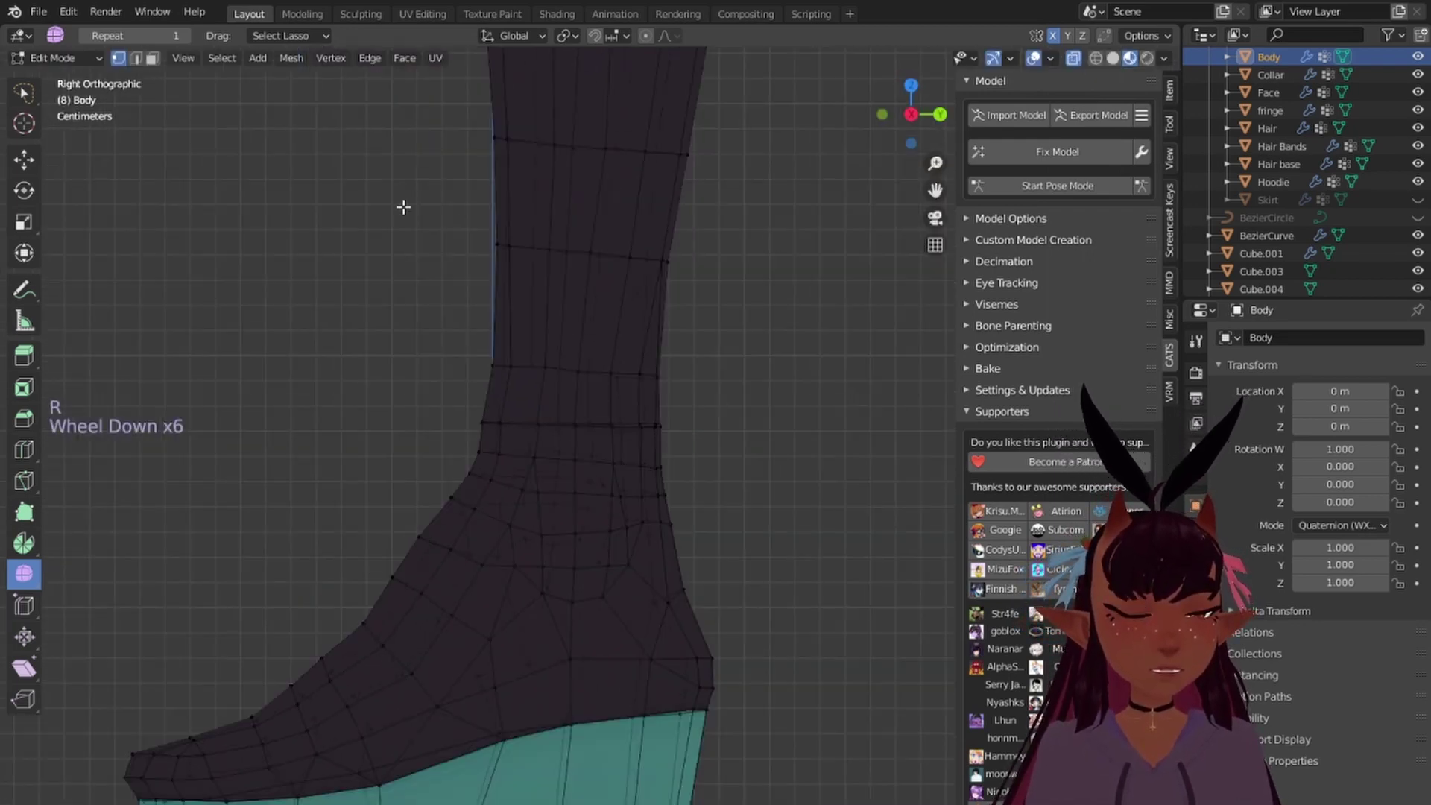
middle_click_drag(402, 208, 502, 175)
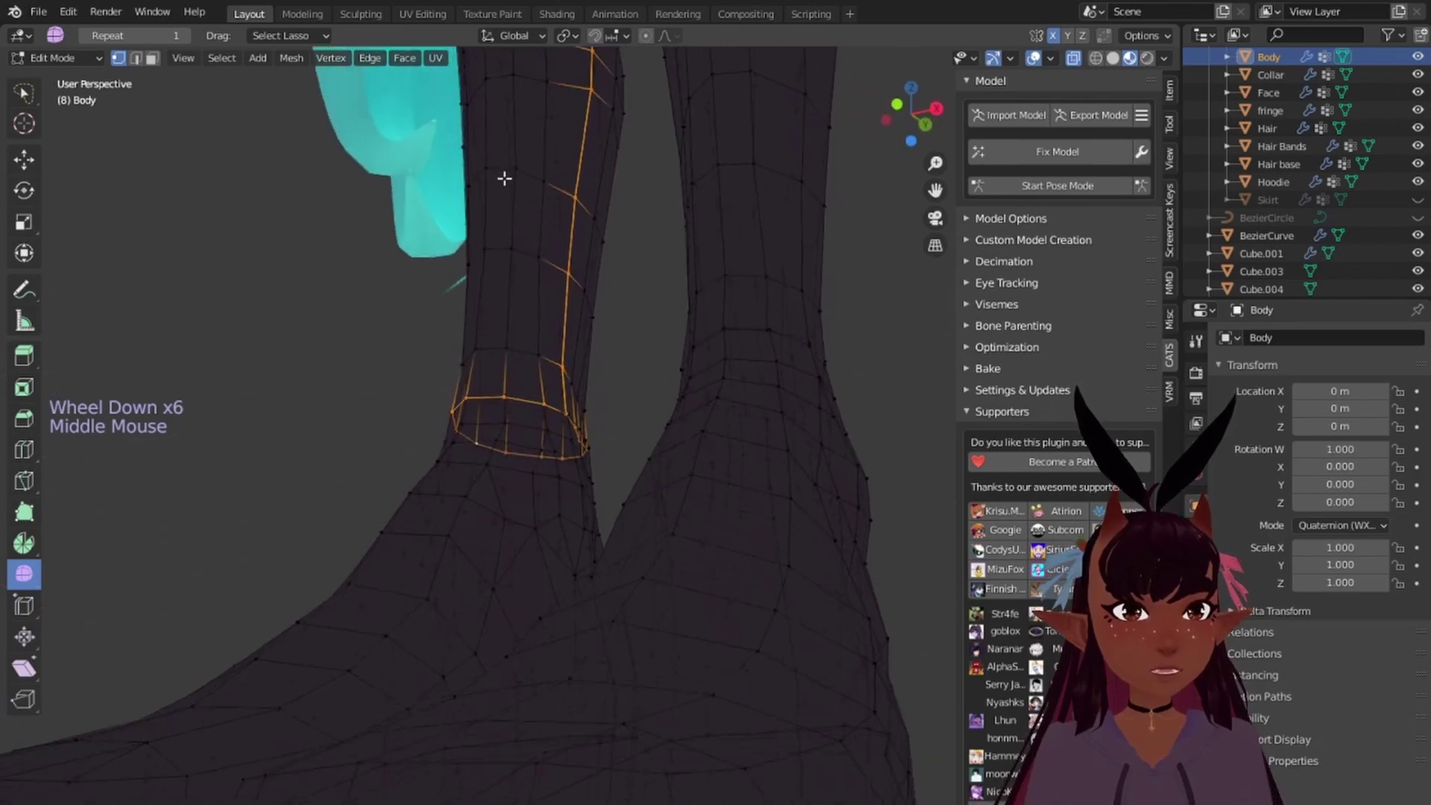
scroll(504, 153, "down", 2)
scroll(623, 161, "up", 1)
scroll(623, 226, "down", 2)
scroll(728, 354, "up", 6)
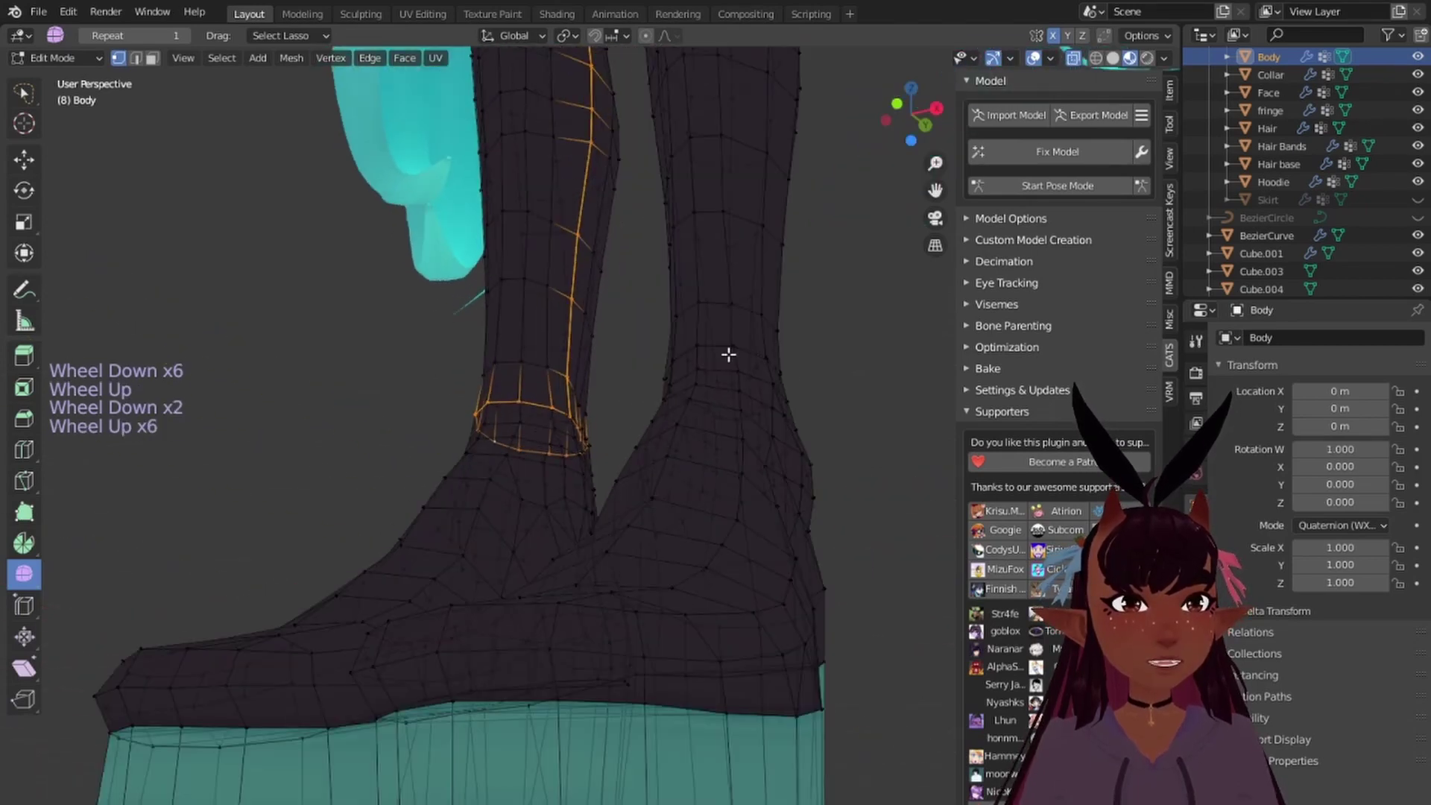
key("a")
key("a")
key("a")
Step: Select only the edge loop around the stocking's bottom and rotate it 1.69° in the right side view
scroll(673, 306, "up", 4)
middle_click_drag(674, 307, 789, 396)
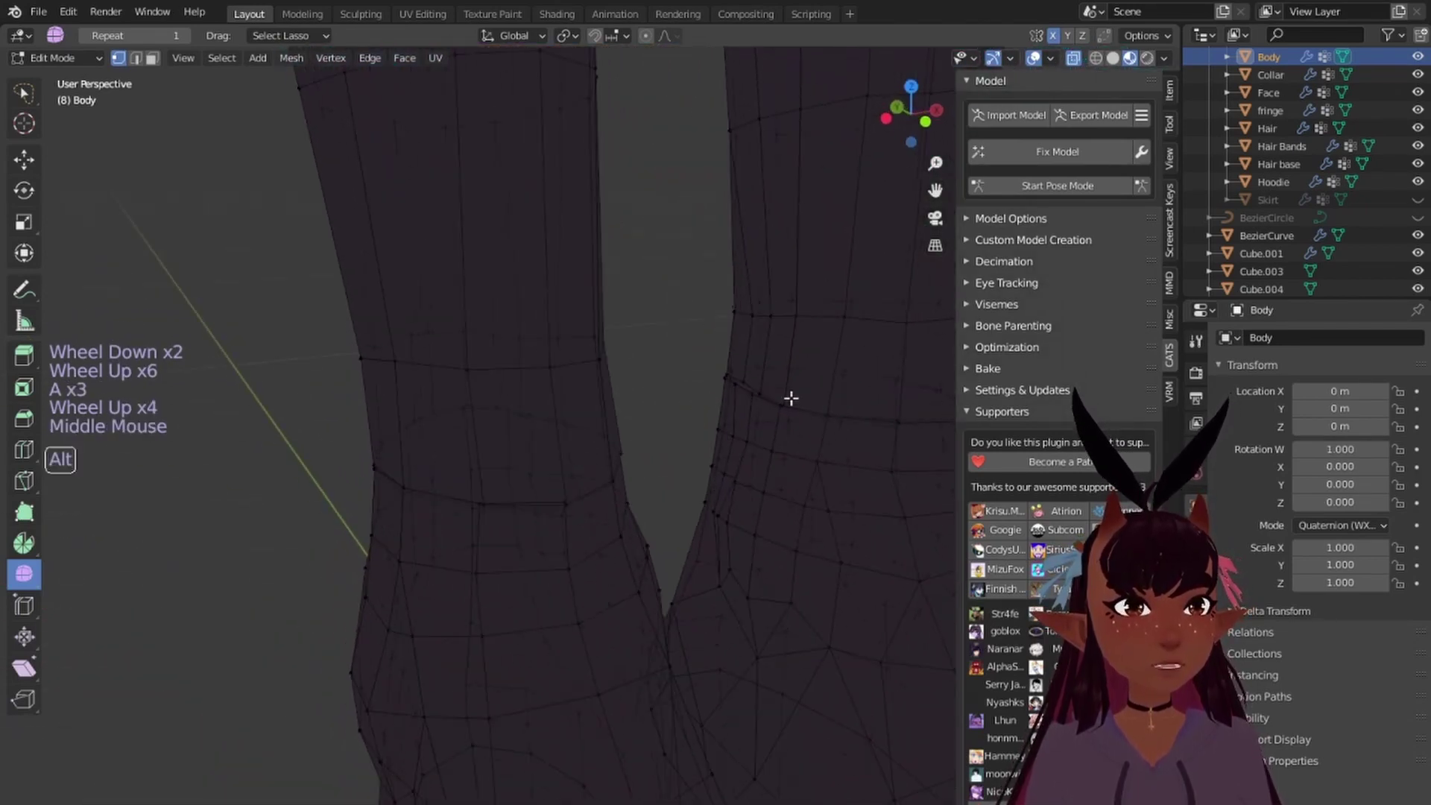
right_click(769, 393, "alt")
key("KP_3")
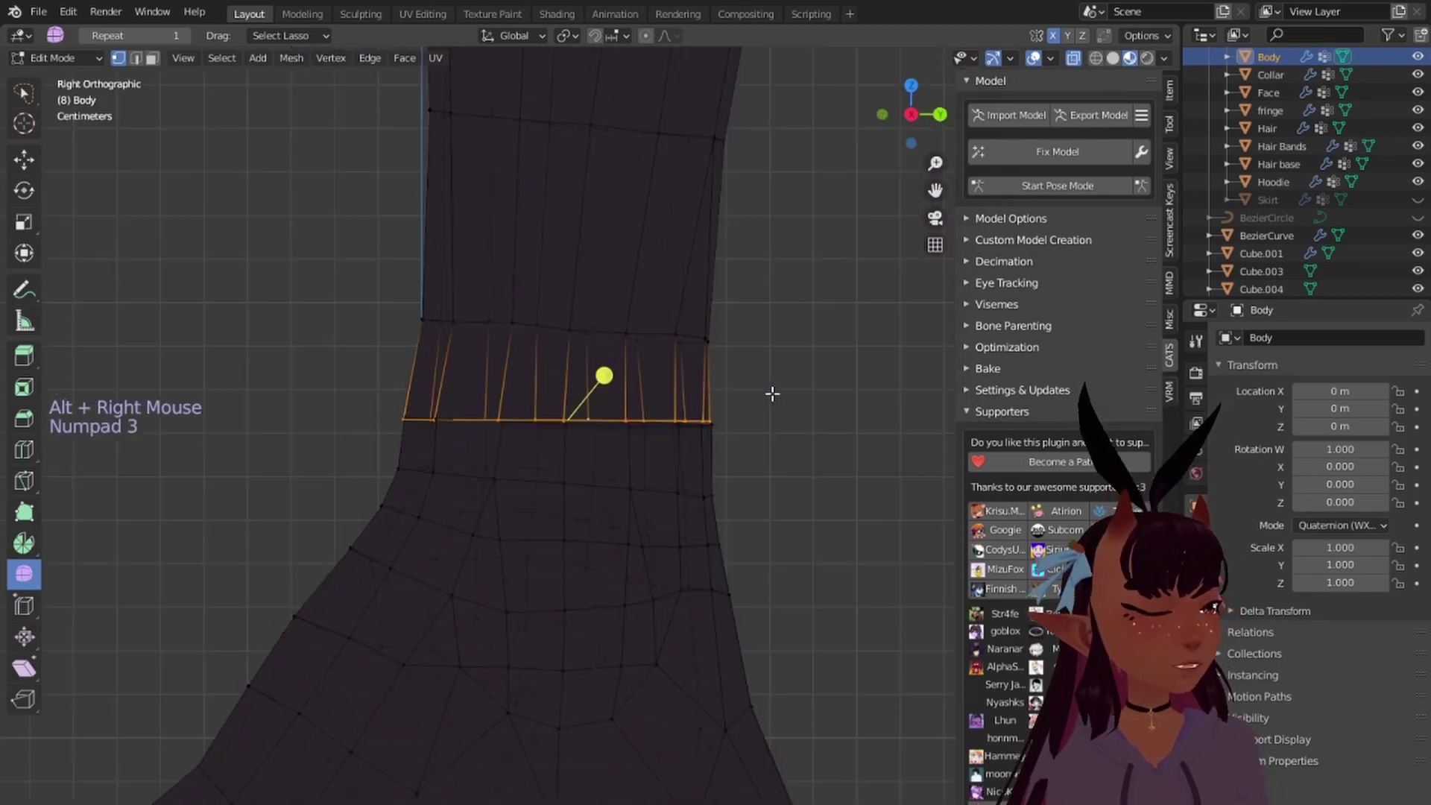
scroll(727, 371, "down", 3)
scroll(725, 370, "up", 7)
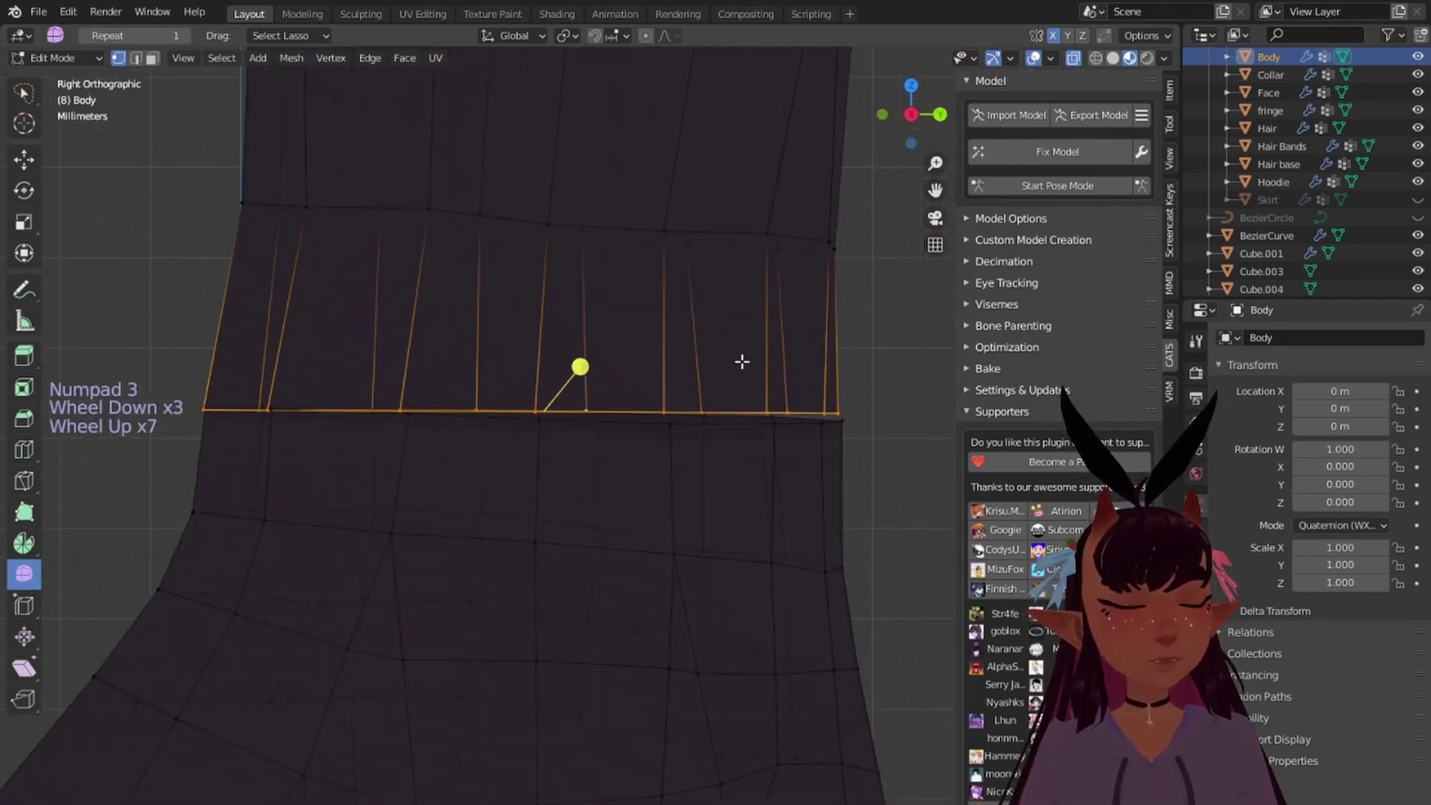
key("r")
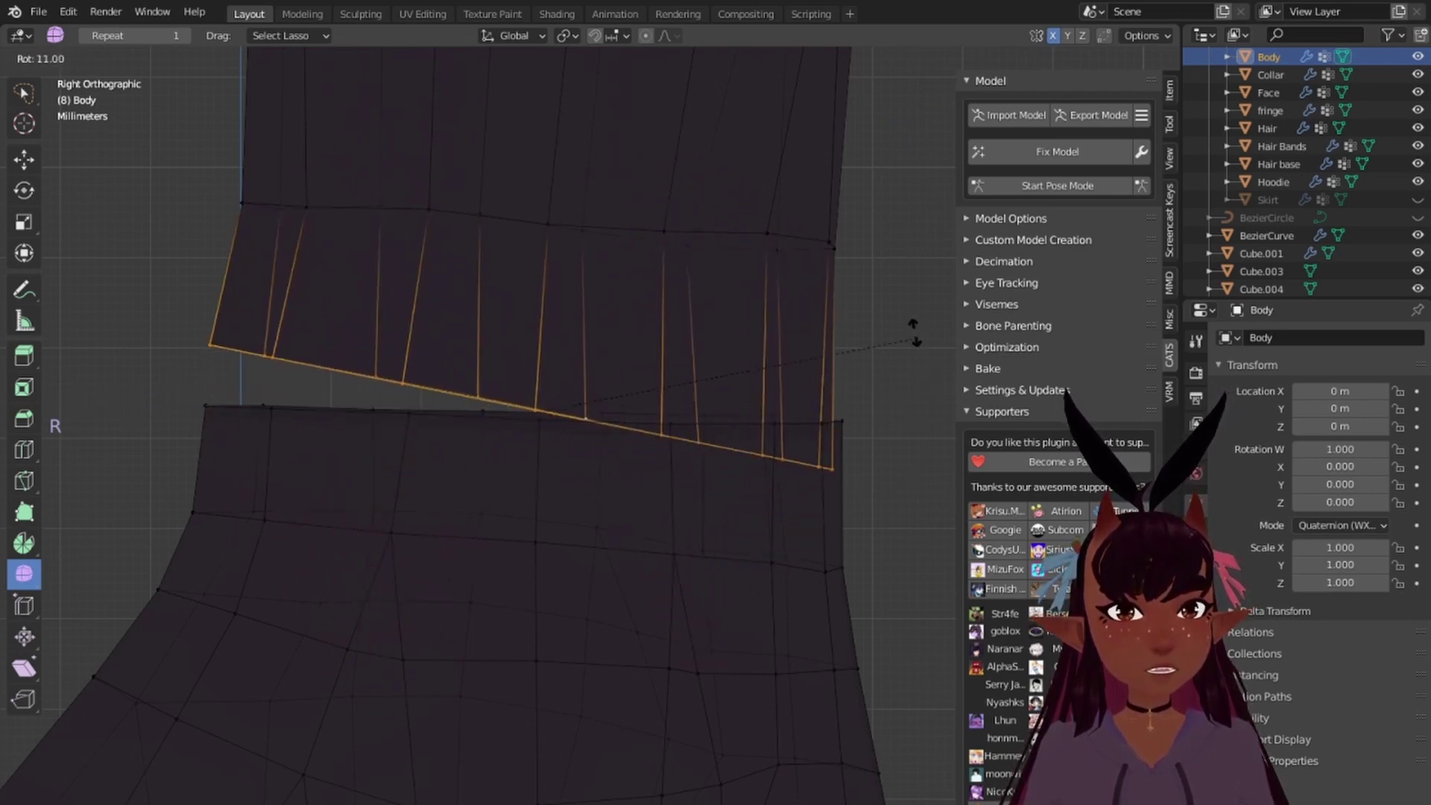
left_click(882, 286)
Step: Move the stocking's bottom loop about 0.0005 m along Y, rotate it by about -1°, and clear the selection
key("g")
key("y")
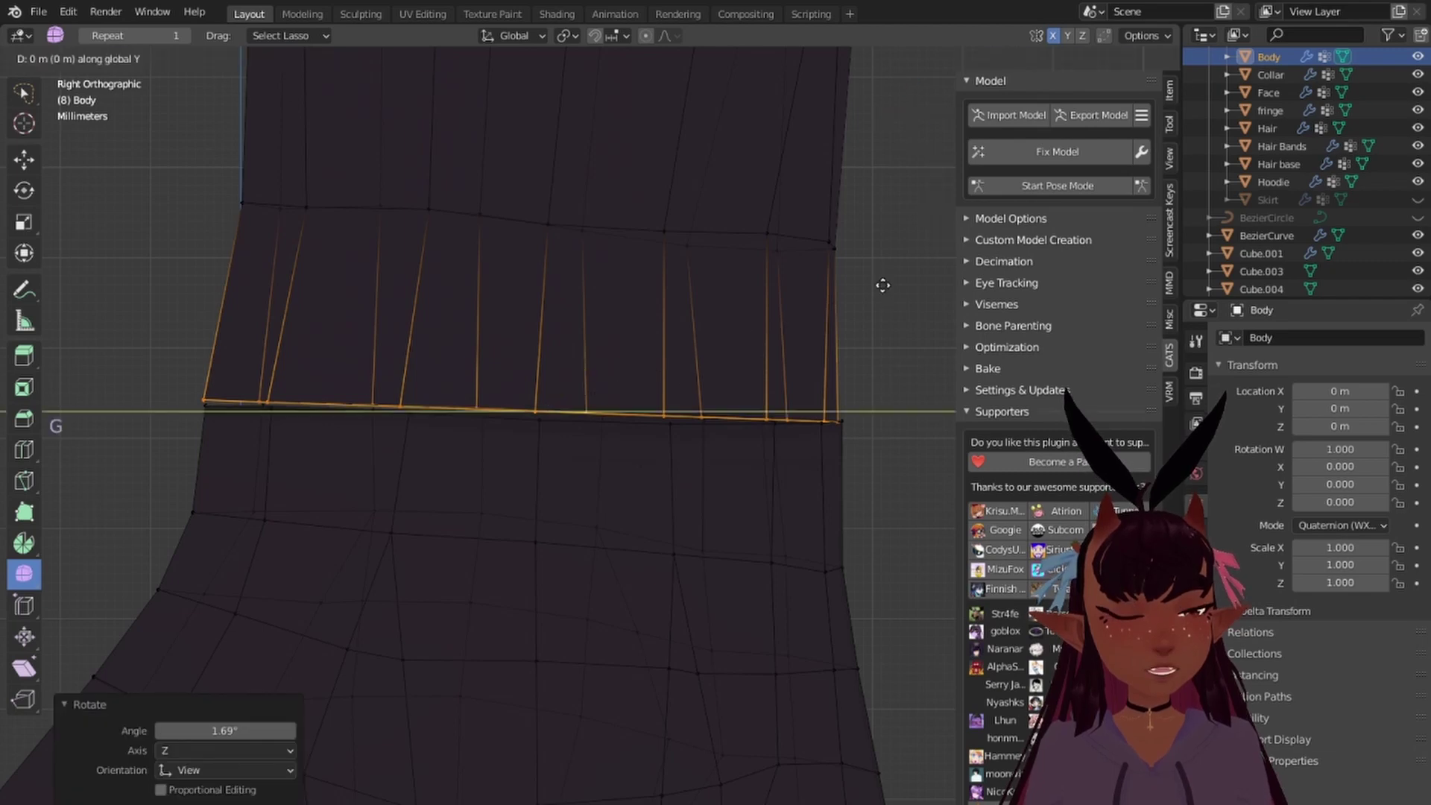
left_click(886, 286)
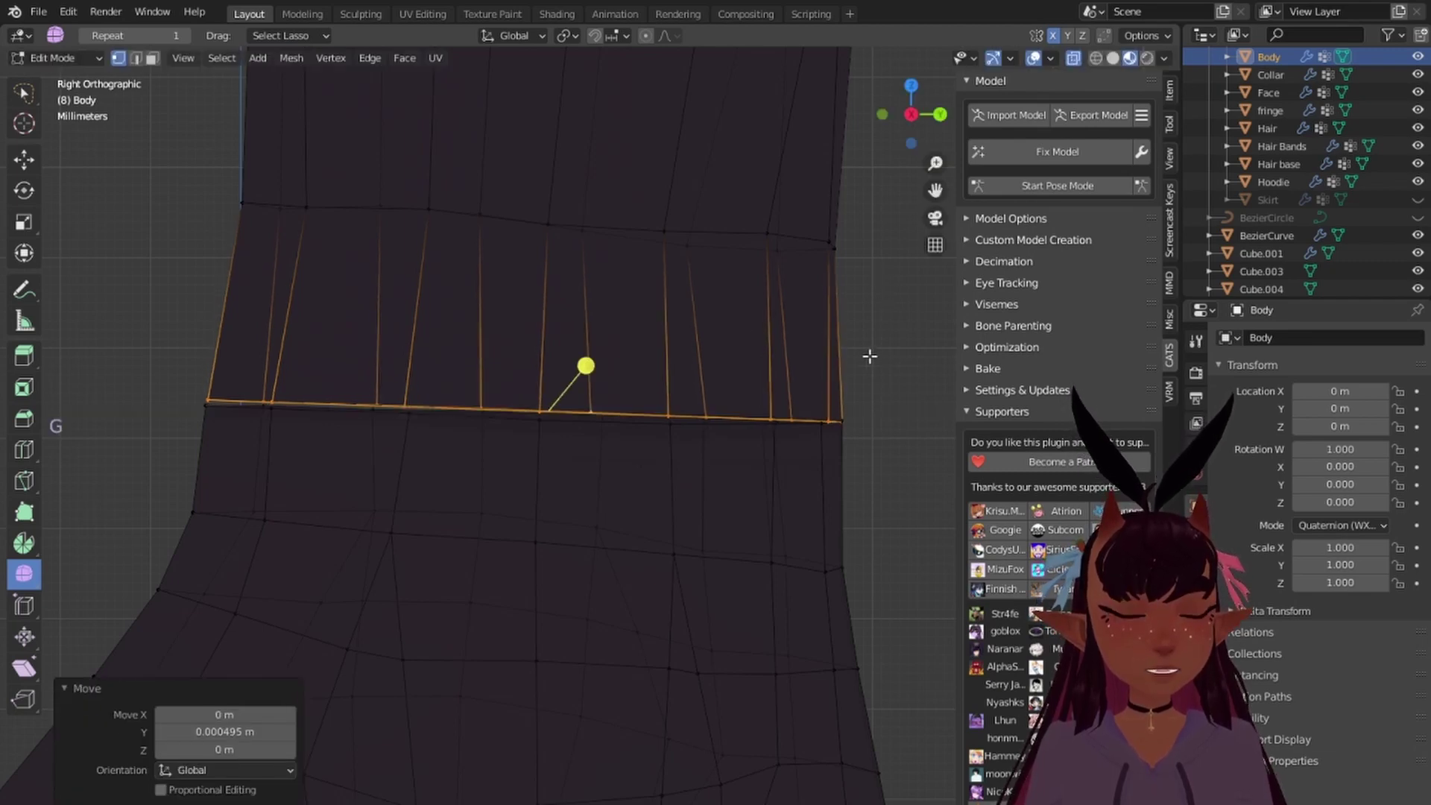
key("r")
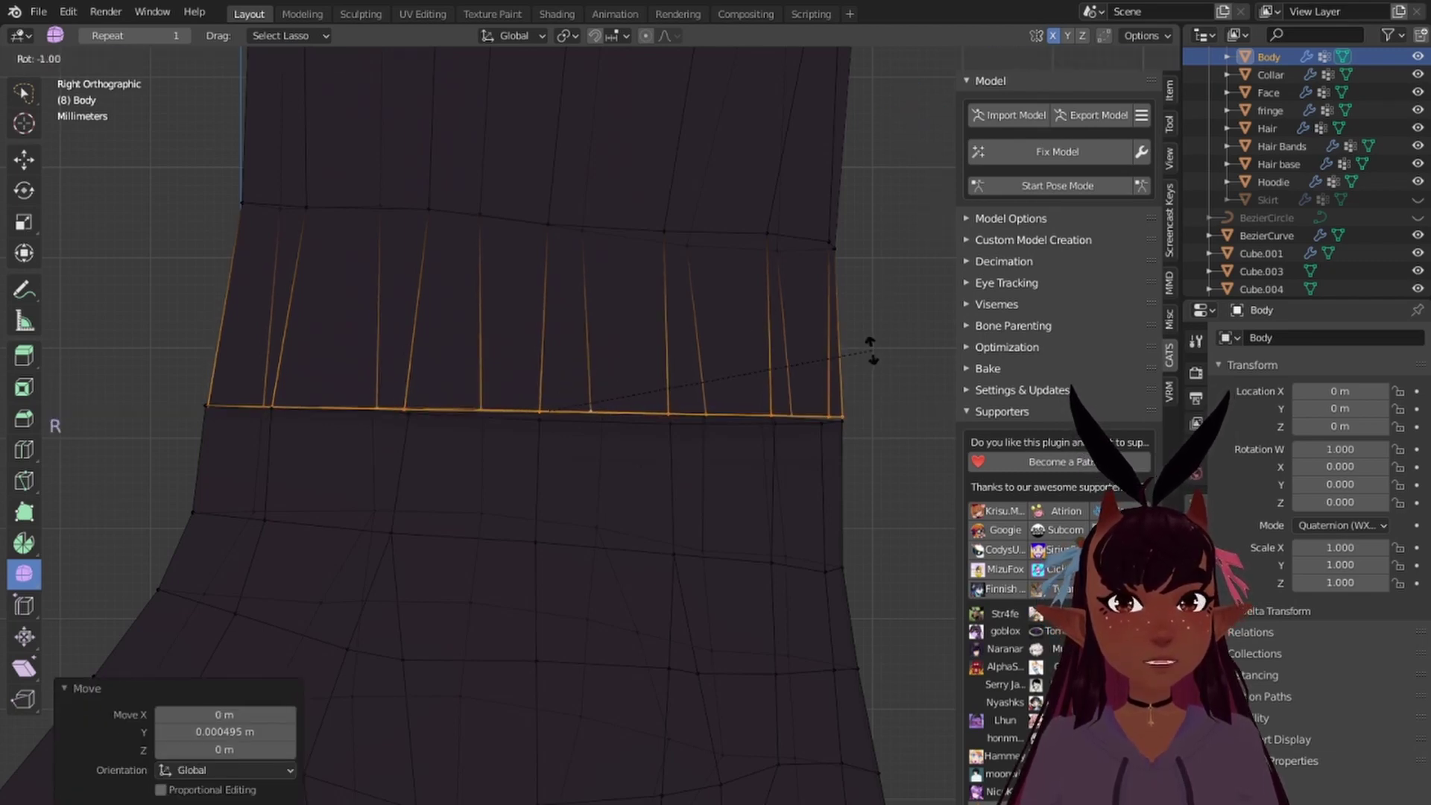
left_click(873, 346)
scroll(734, 395, "down", 5)
key("a")
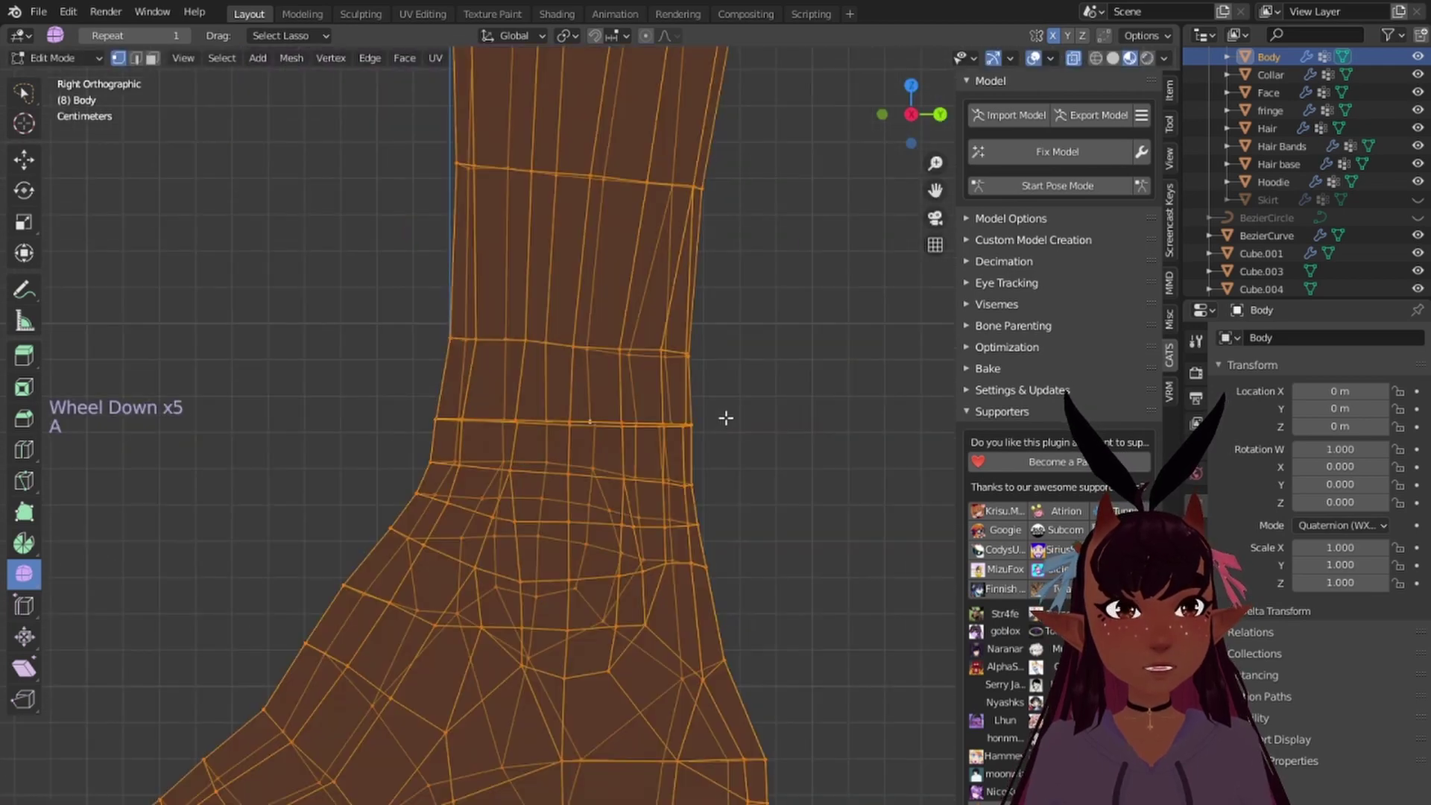
key("a")
key("a")
Step: Turn off X-ray and inspect the gap between stocking and sock at the back of the ankle
middle_click_drag(725, 418, 634, 382)
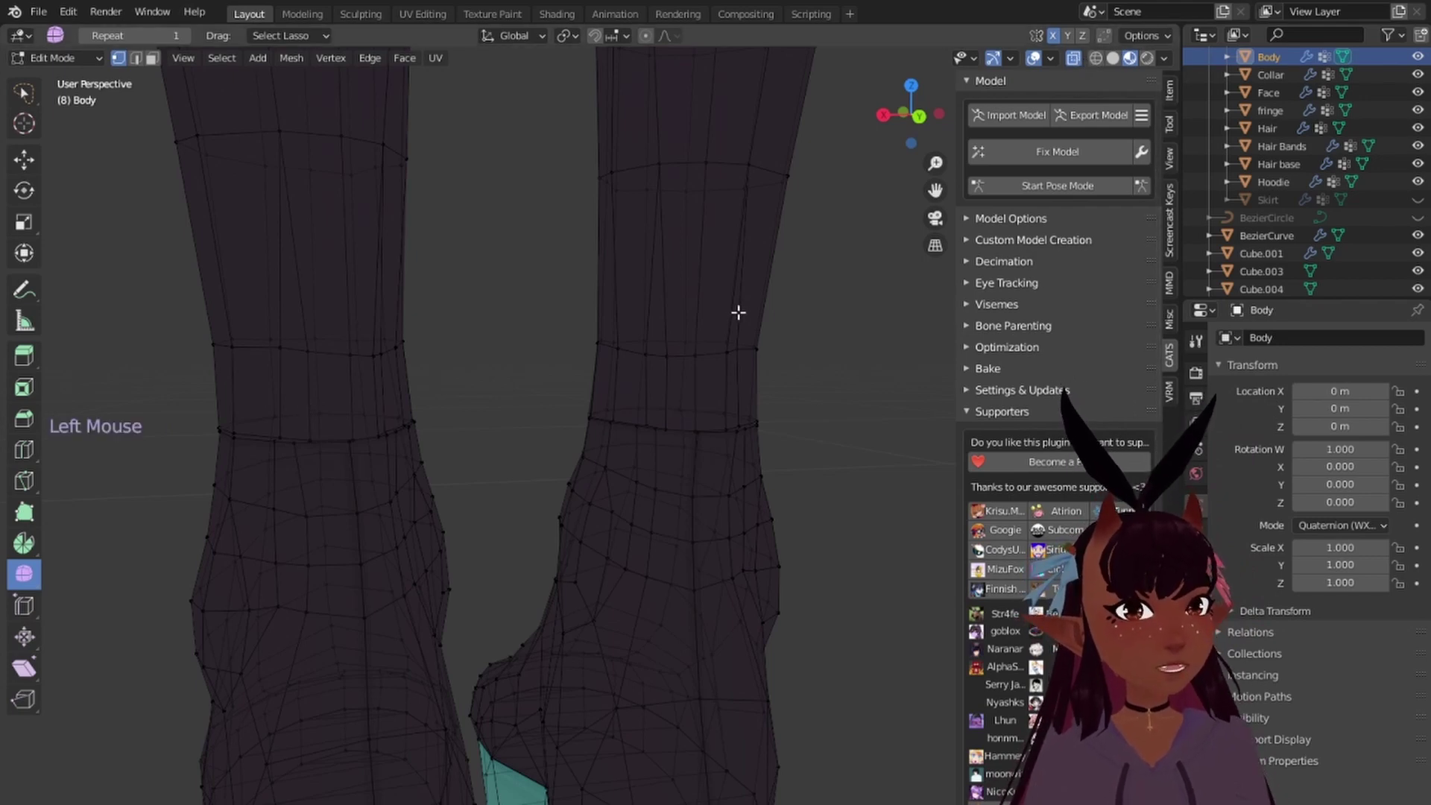
scroll(646, 390, "up", 6)
left_click(1073, 57)
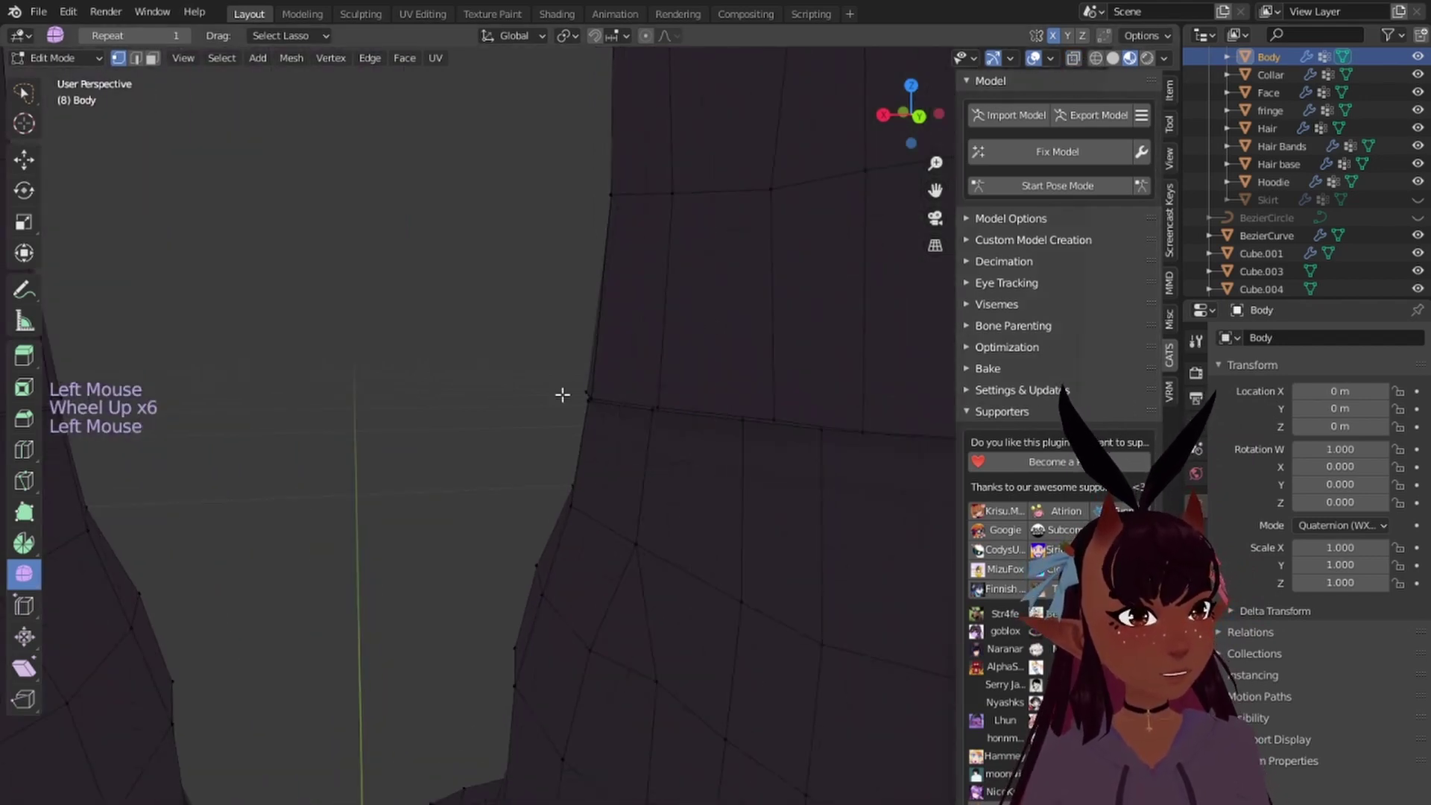
scroll(588, 421, "down", 4)
scroll(591, 424, "up", 4)
middle_click_drag(591, 425, 613, 351, "shift")
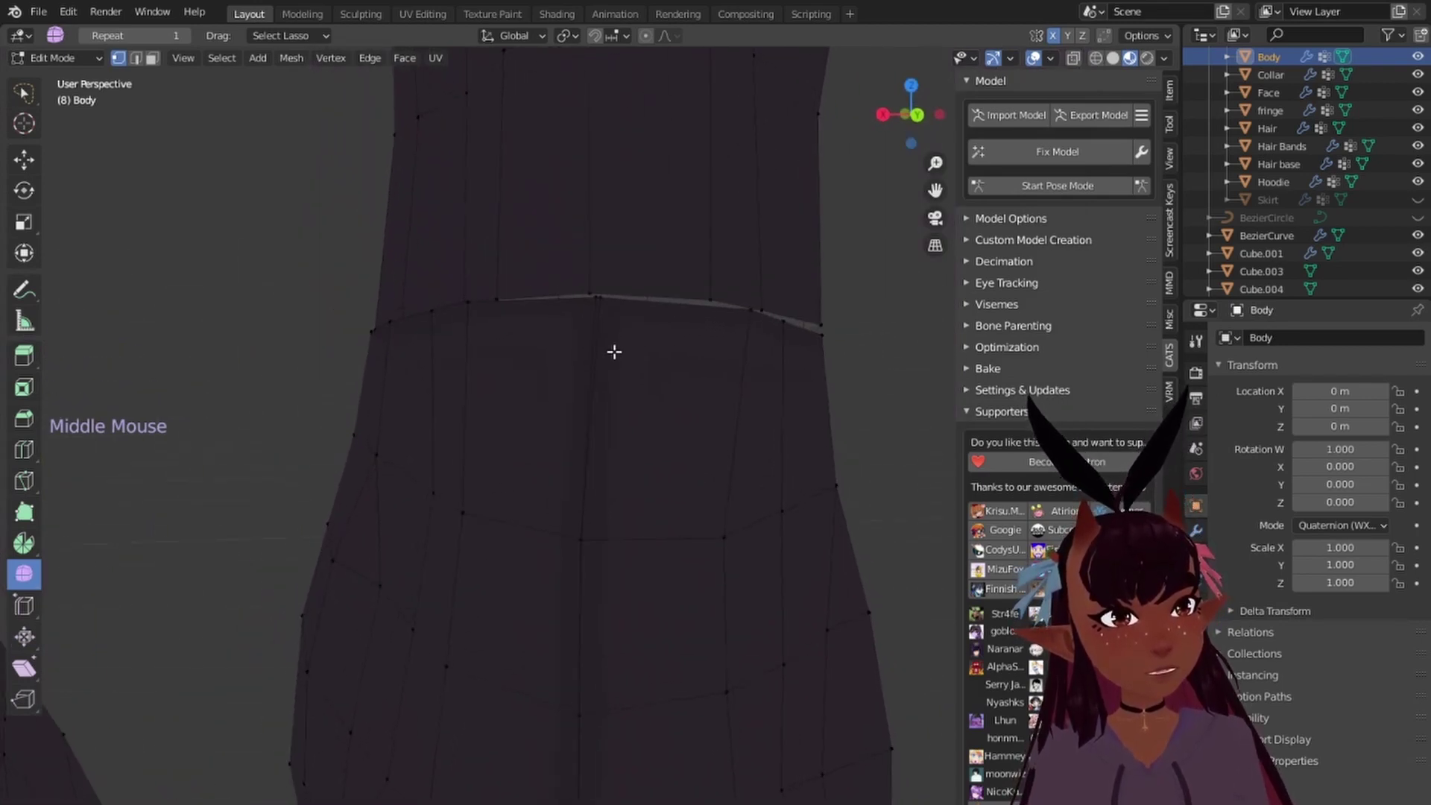
scroll(606, 252, "up", 2)
Step: Select the two nearly coincident sock rim vertices at the back of the ankle and merge them at center
right_click(613, 228)
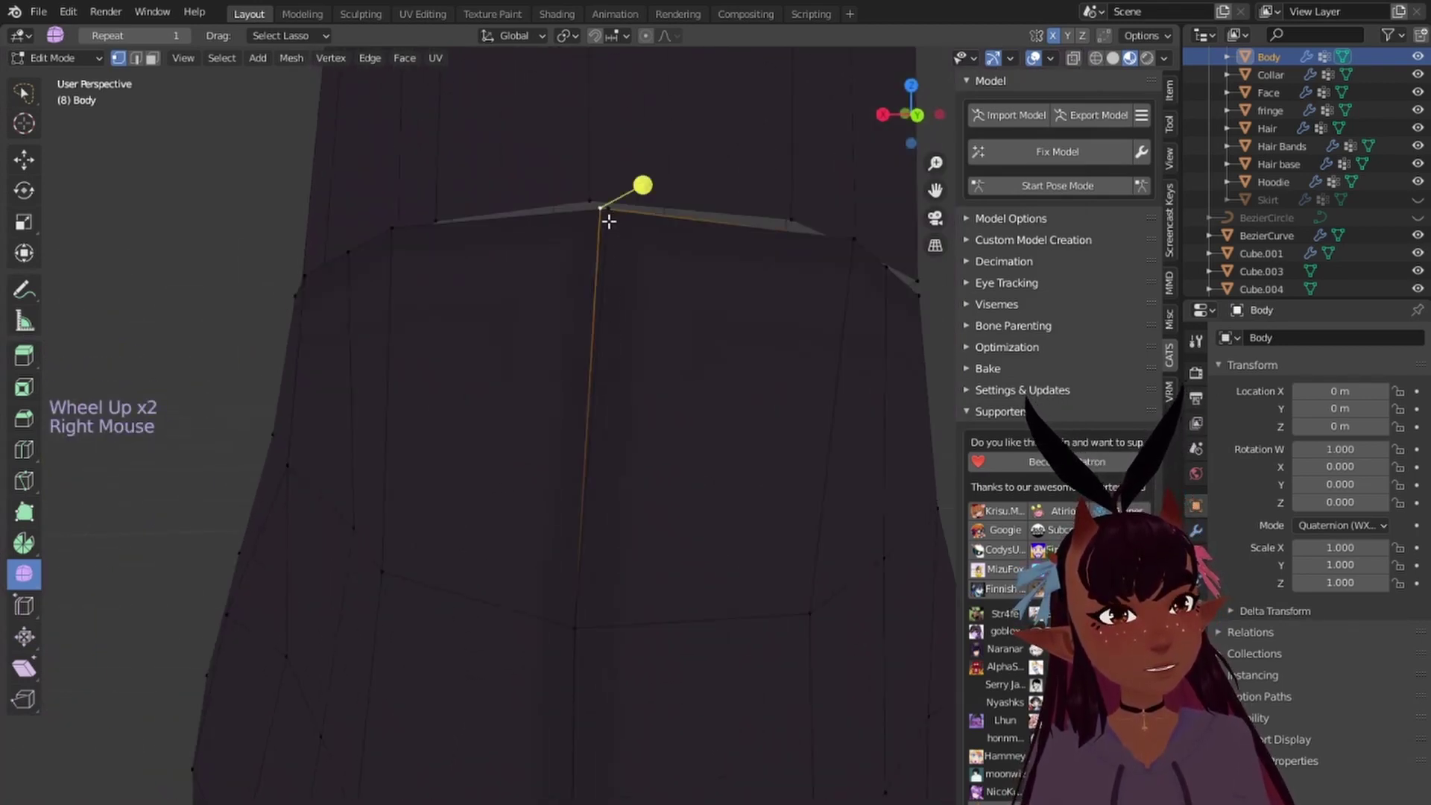
scroll(606, 301, "down", 2)
scroll(626, 191, "up", 3)
right_click(625, 143, "shift")
scroll(589, 298, "down", 1)
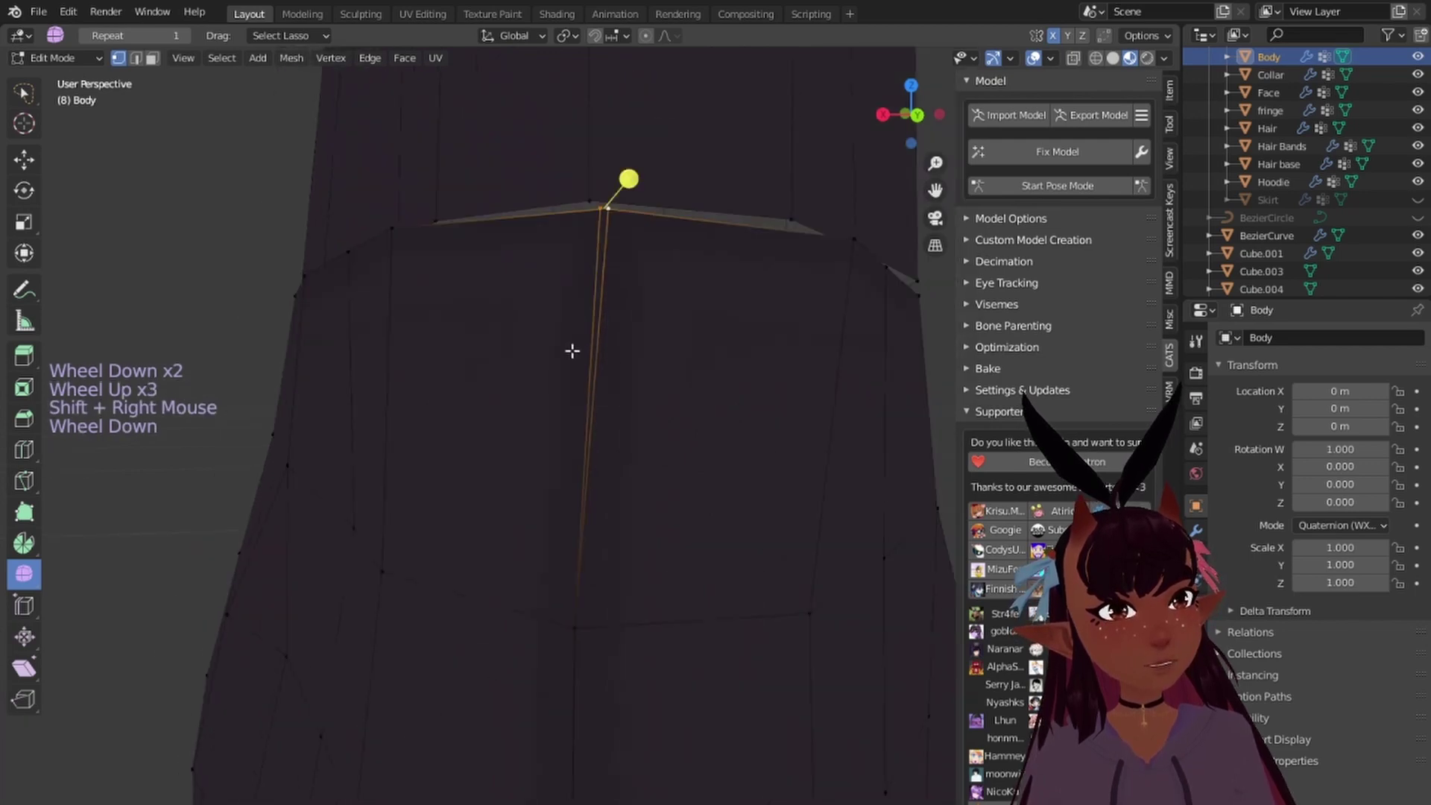
scroll(581, 372, "down", 4)
middle_click_drag(589, 403, 878, 447)
scroll(406, 386, "up", 5)
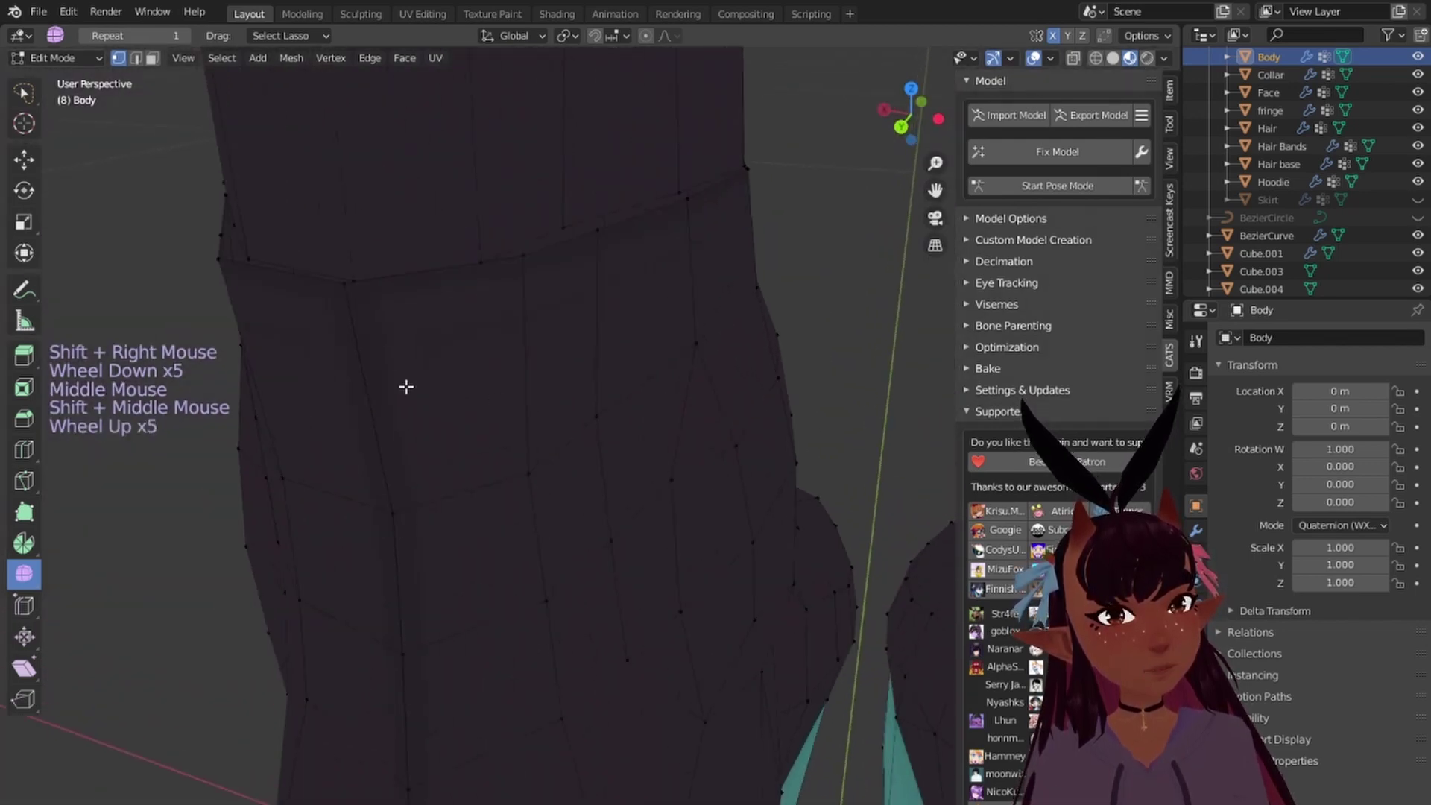
middle_click_drag(406, 386, 513, 360)
scroll(485, 380, "down", 6)
key("m")
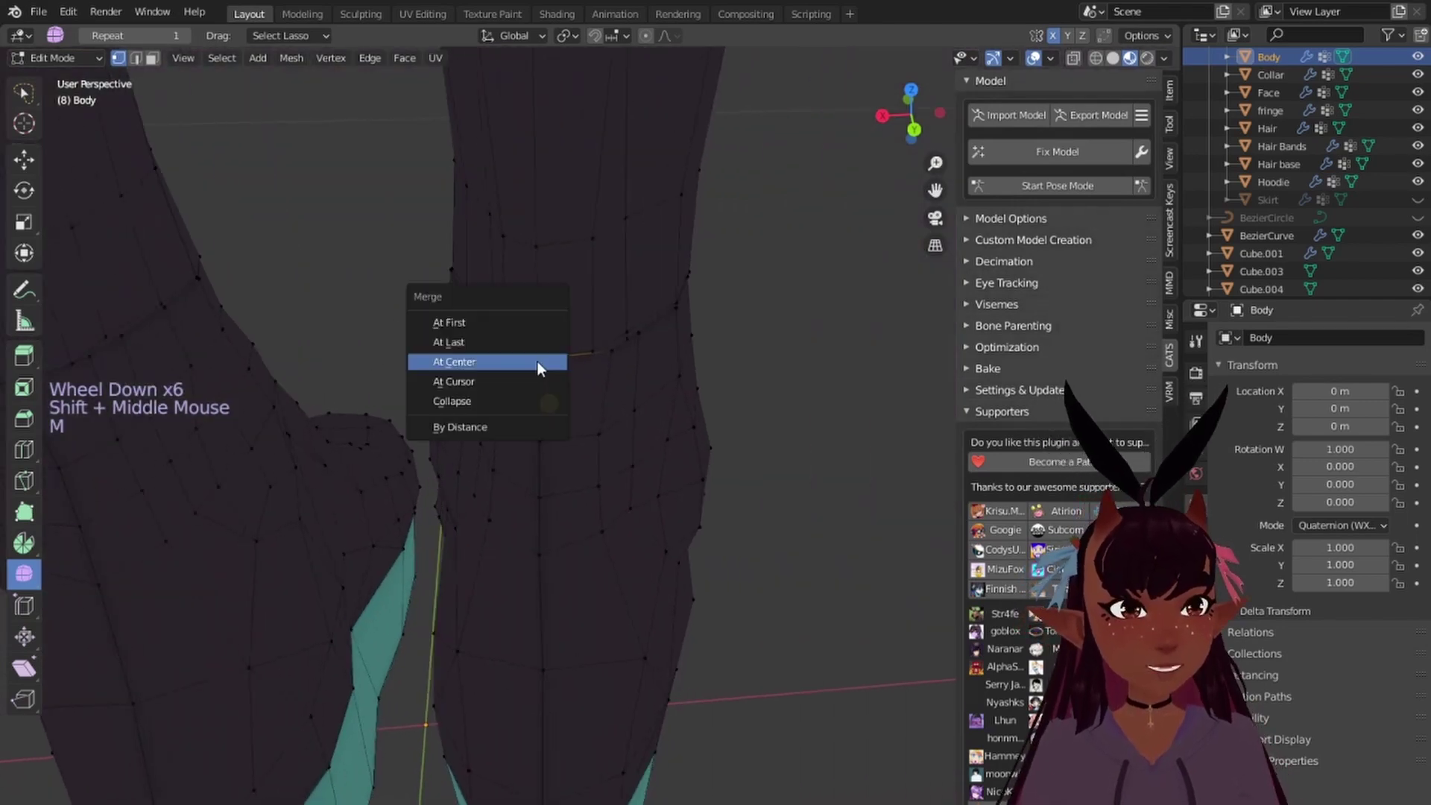
left_click(539, 368)
Step: Add the adjacent stocking vertex to the selection and merge the sock rim vertex into it using At Last
scroll(533, 361, "up", 4)
middle_click_drag(534, 361, 527, 360, "shift")
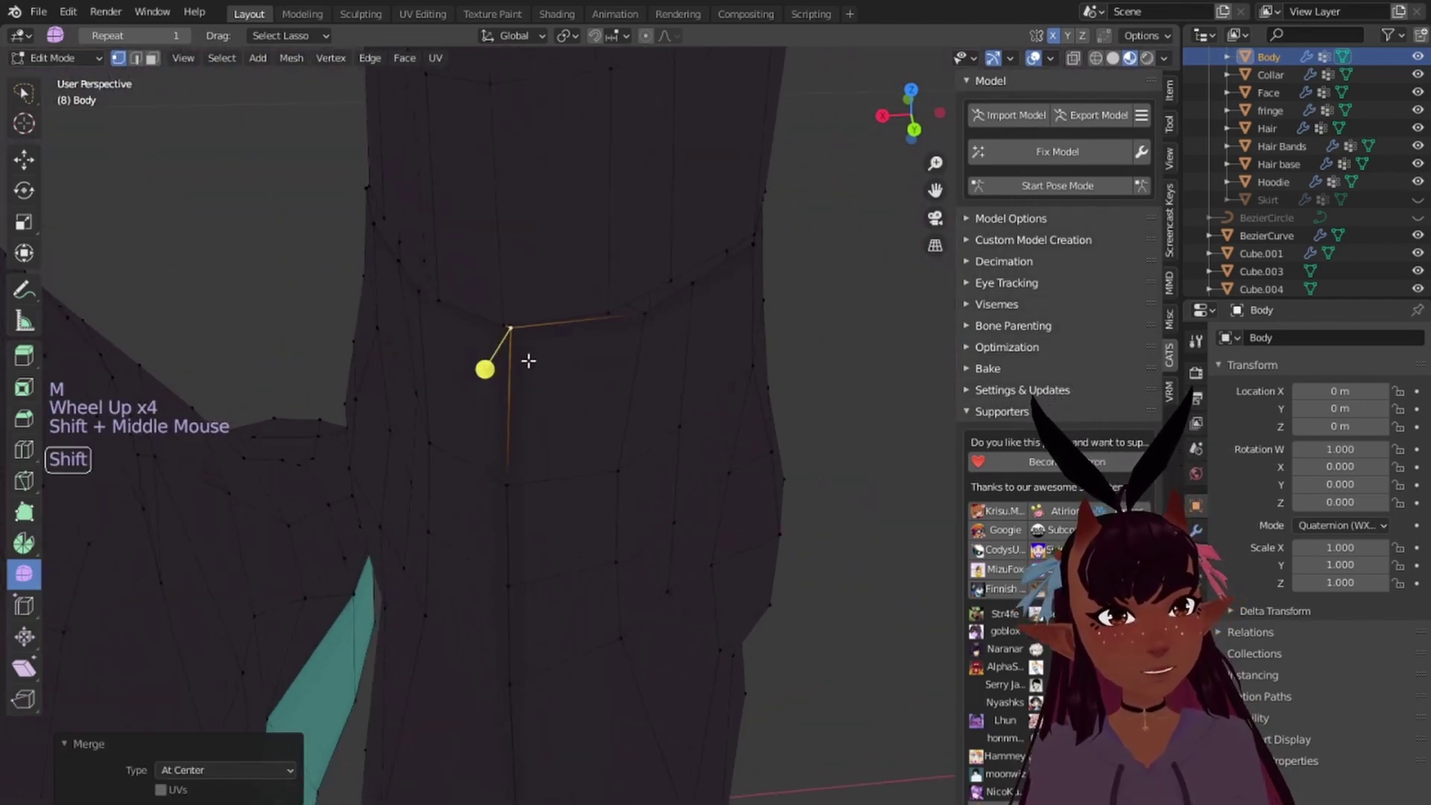
scroll(564, 432, "up", 3)
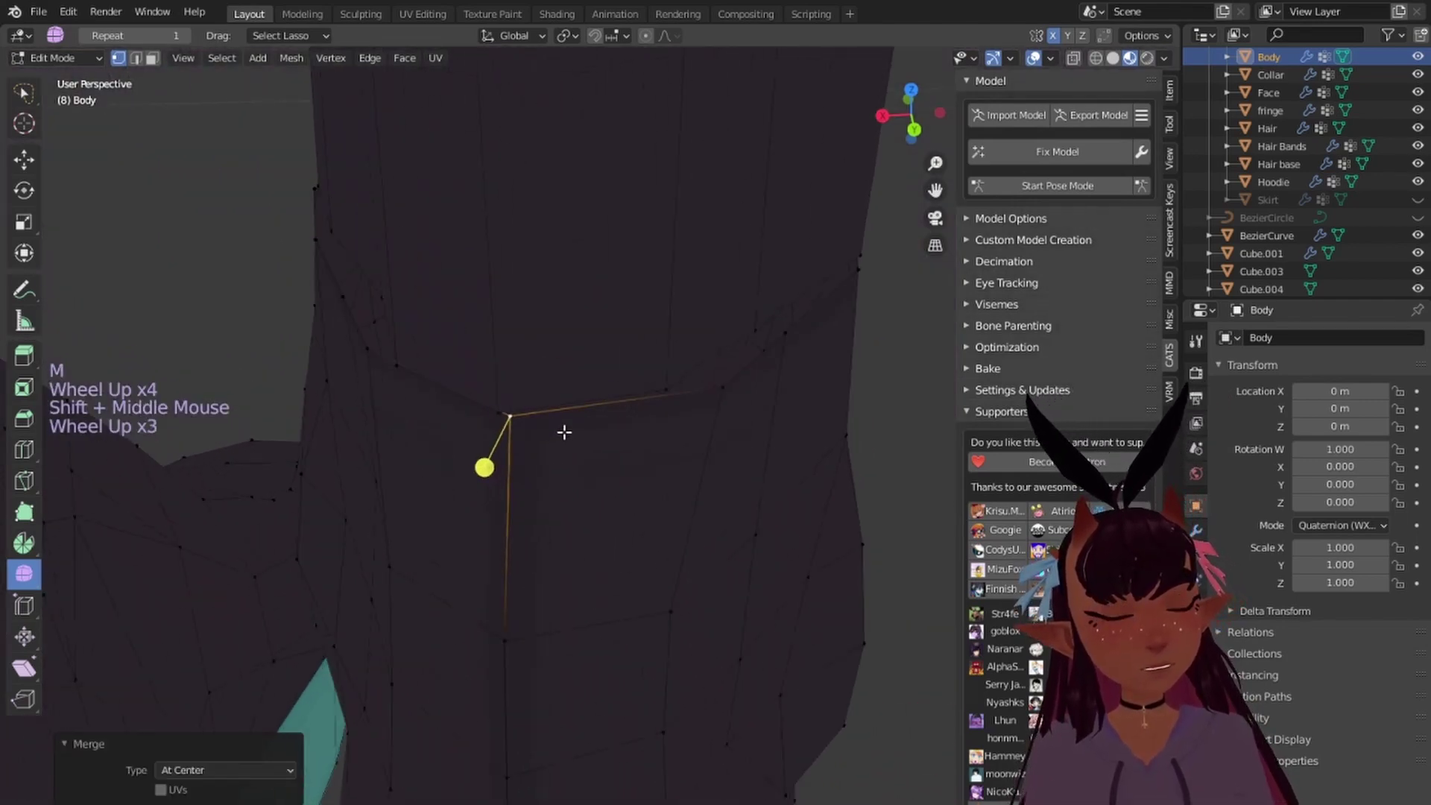
right_click(521, 407, "ctrl")
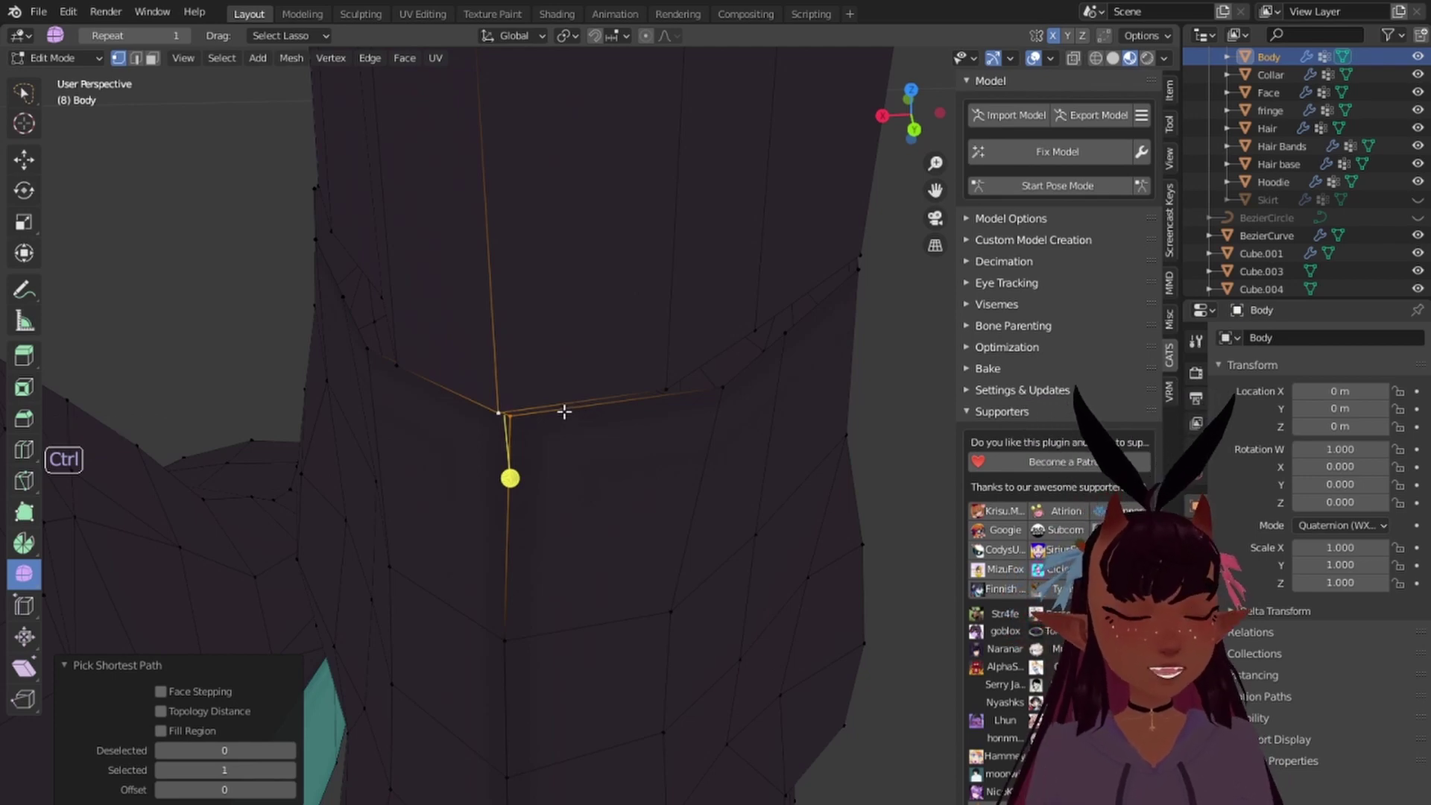
key("m")
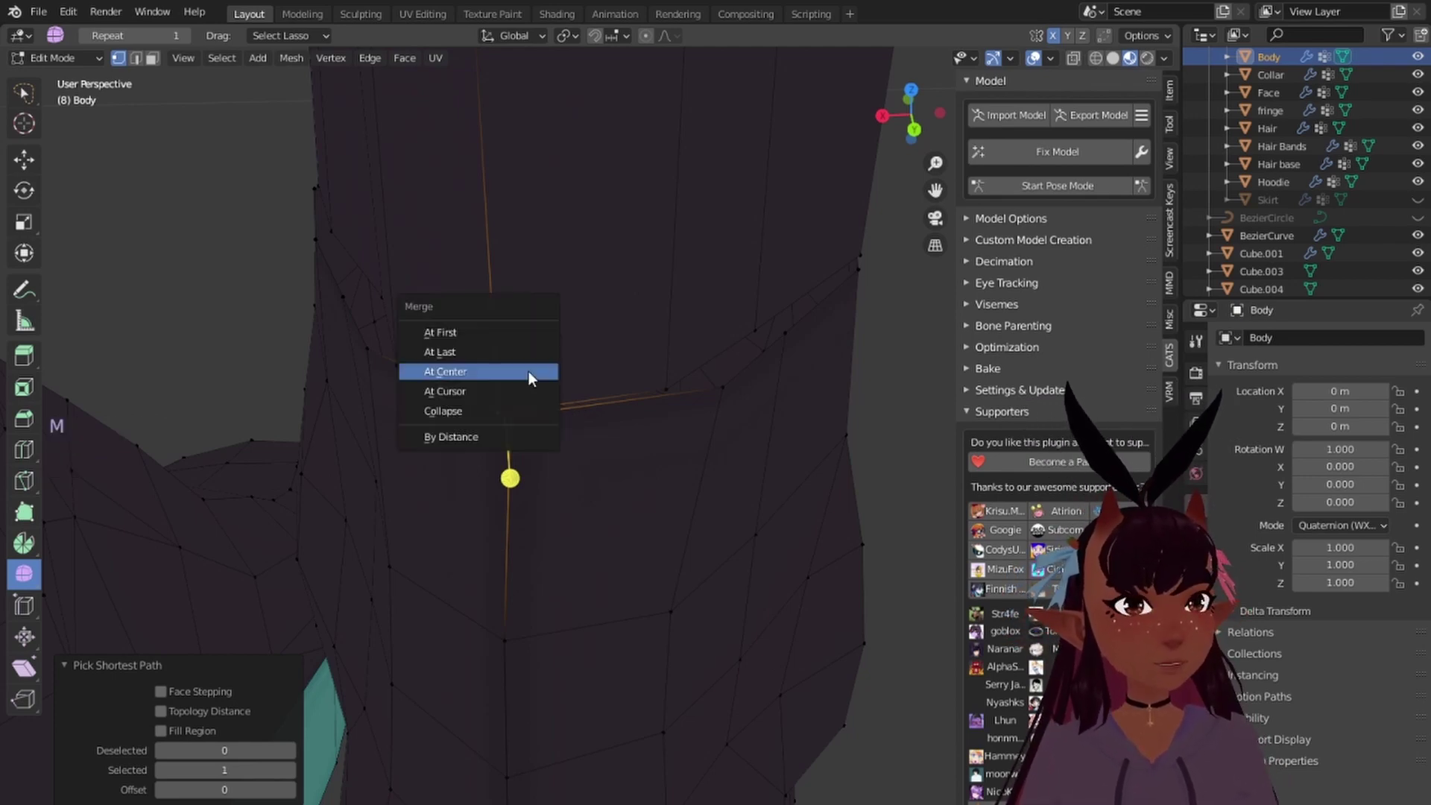
left_click(463, 351)
Step: Select the next sock rim vertex and the stocking vertex beside it at the back of the ankle and merge them At Last
scroll(474, 356, "down", 3)
middle_click_drag(664, 409, 600, 423)
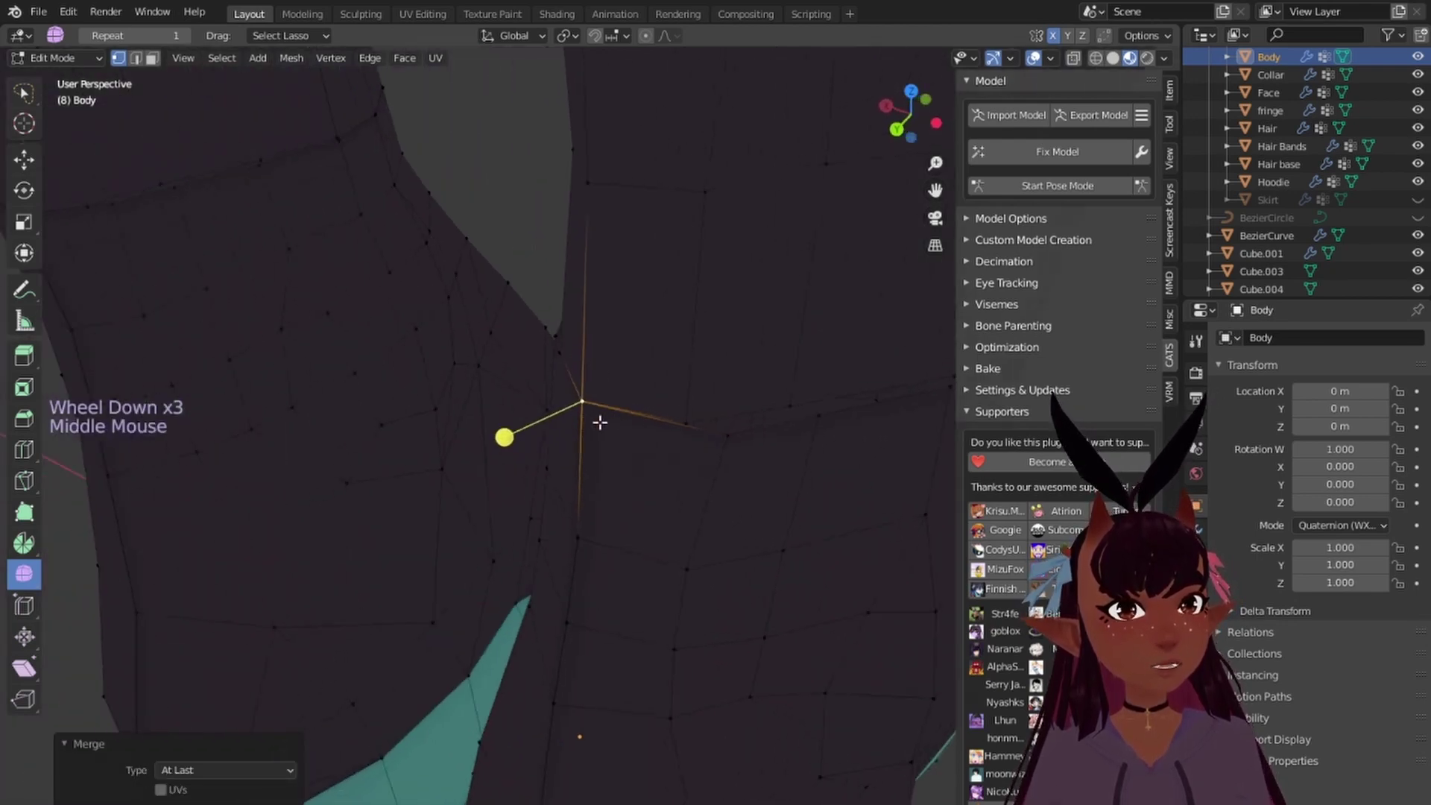
right_click(732, 437)
right_click(682, 411, "ctrl")
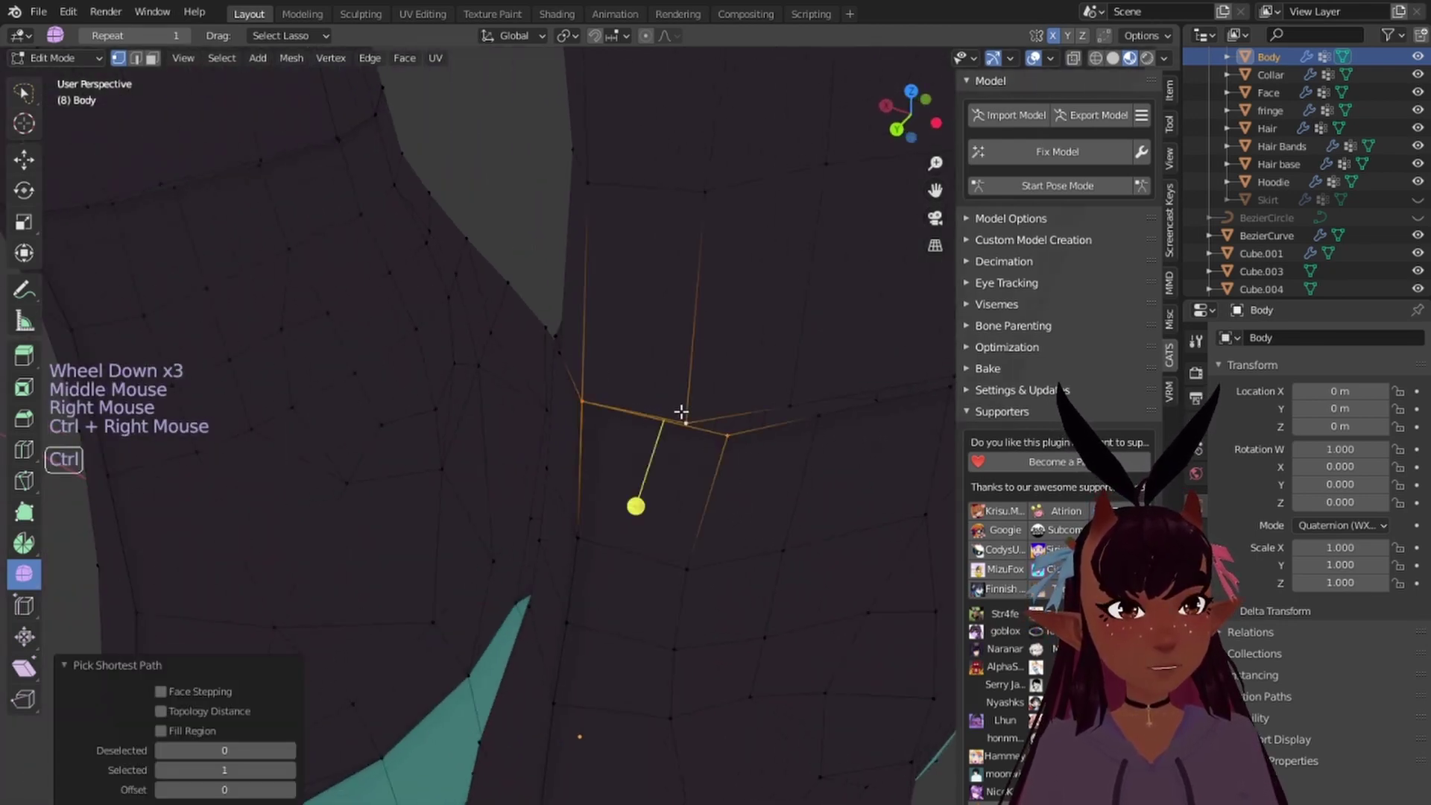
right_click(721, 445)
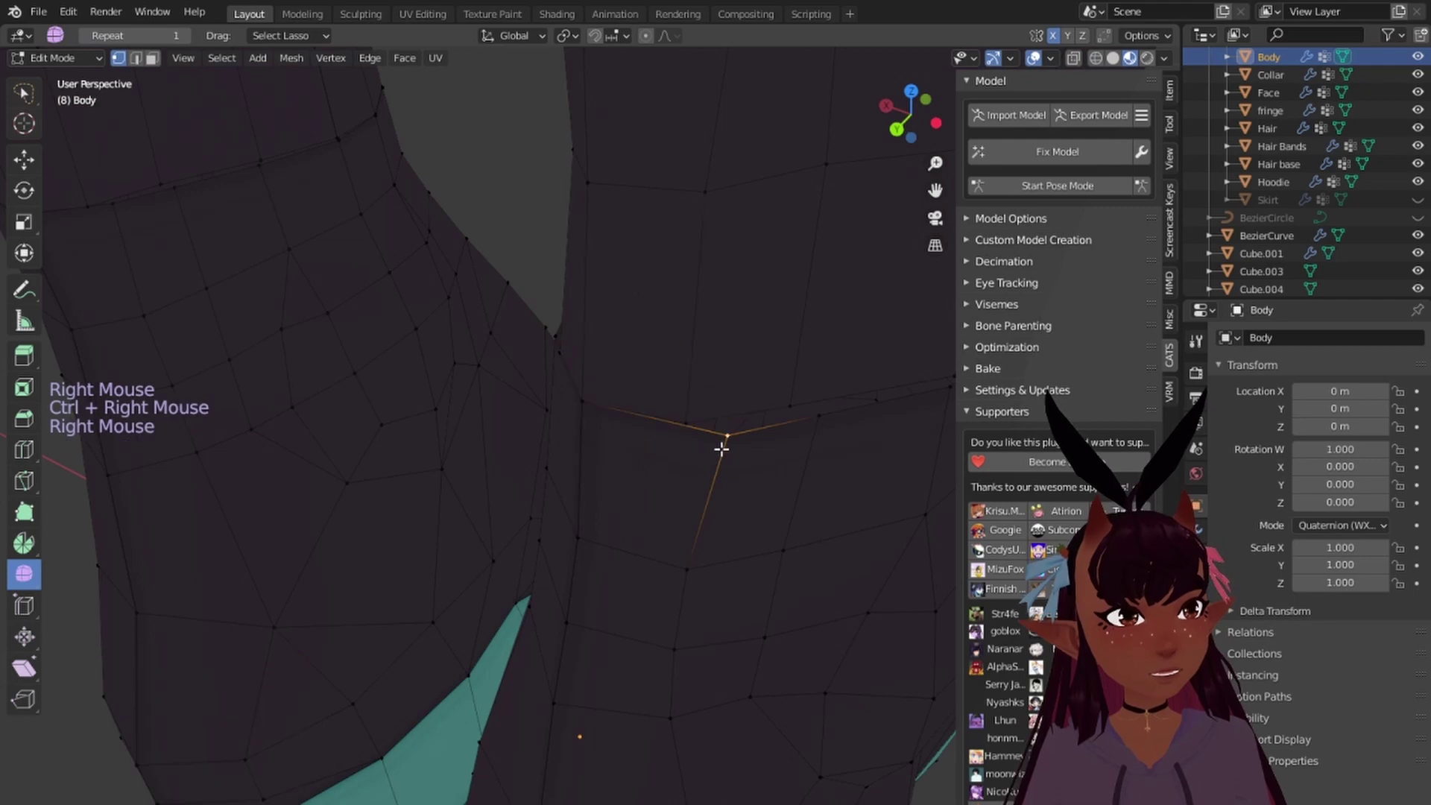
left_click(690, 412, "ctrl")
key("ctrl+z")
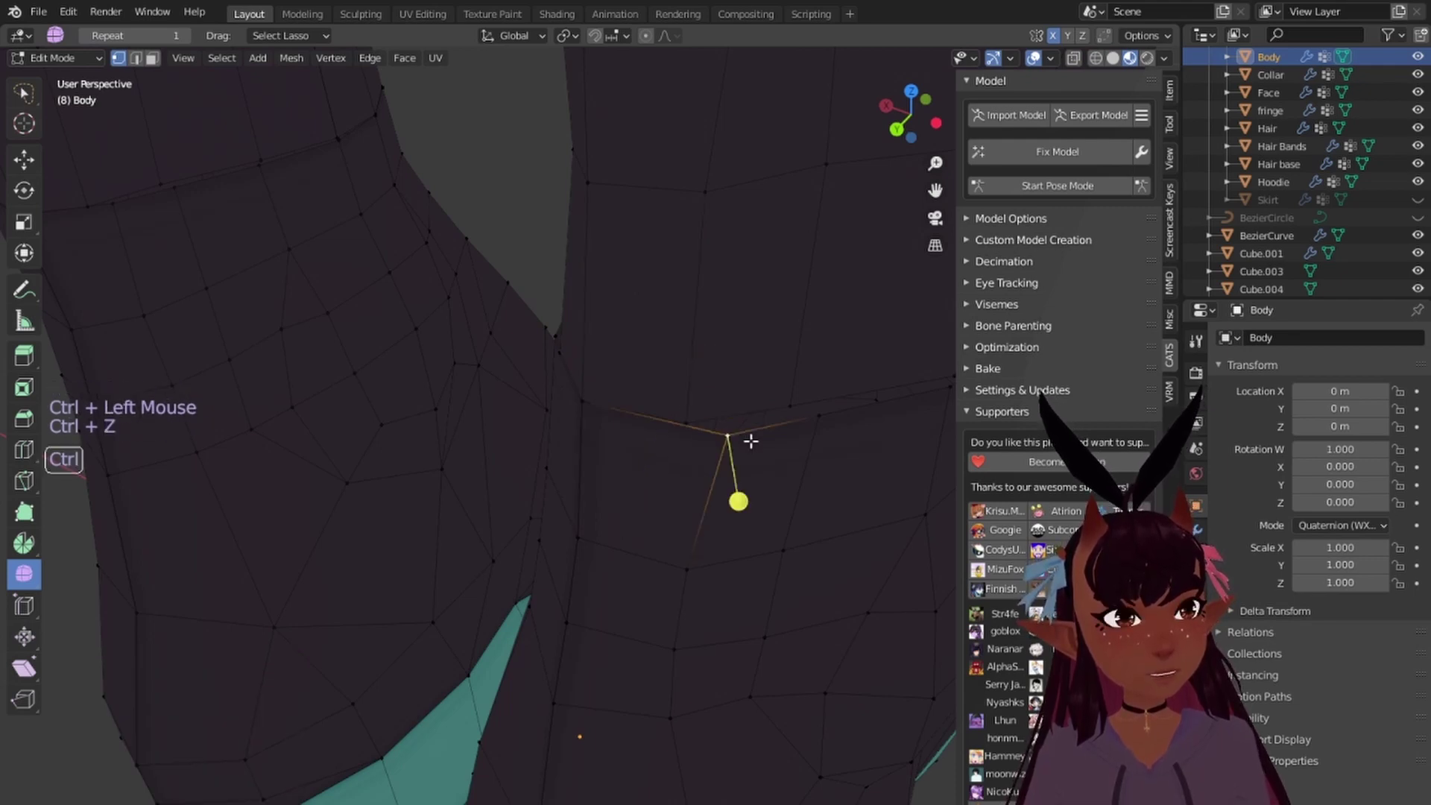
right_click(692, 417, "shift")
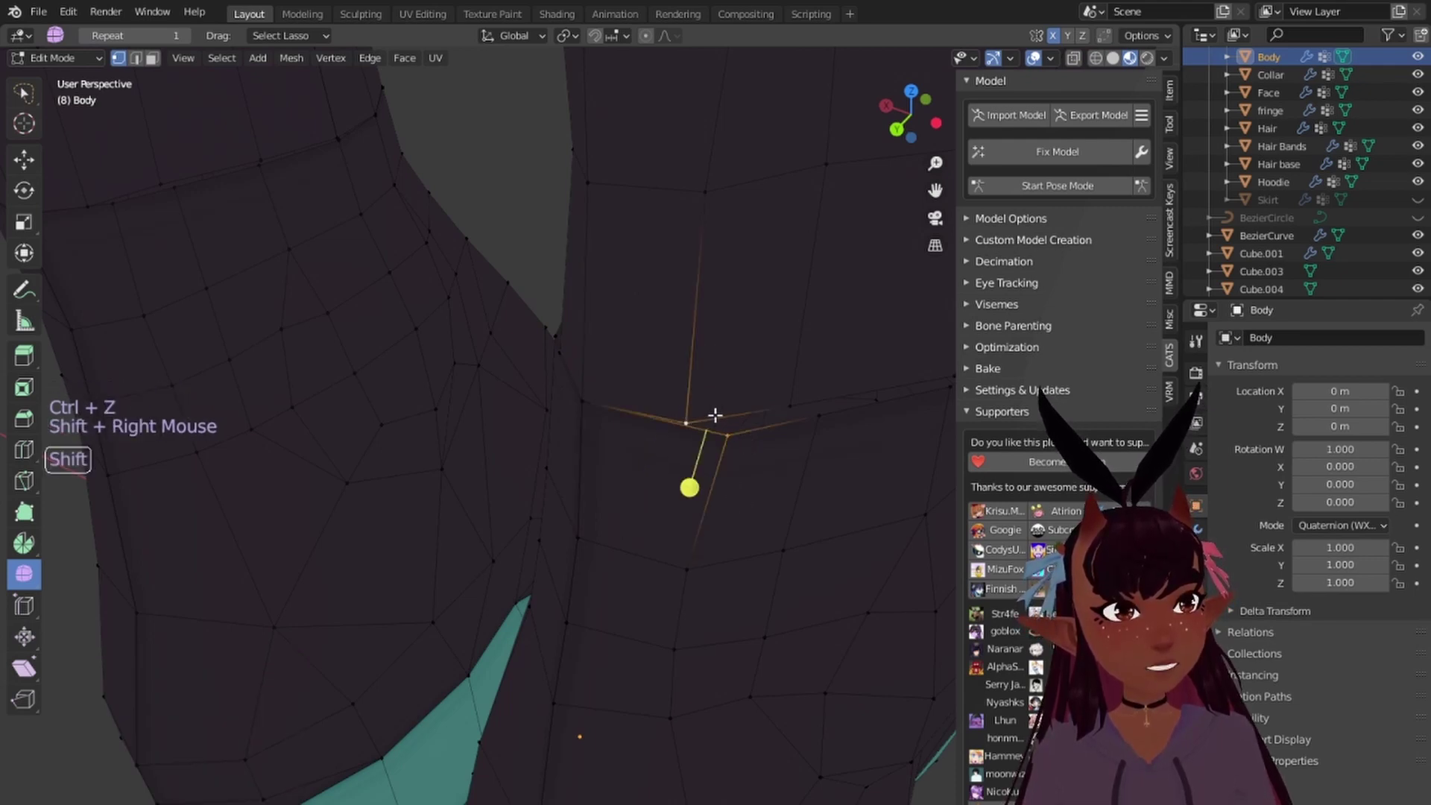
scroll(664, 412, "down", 4)
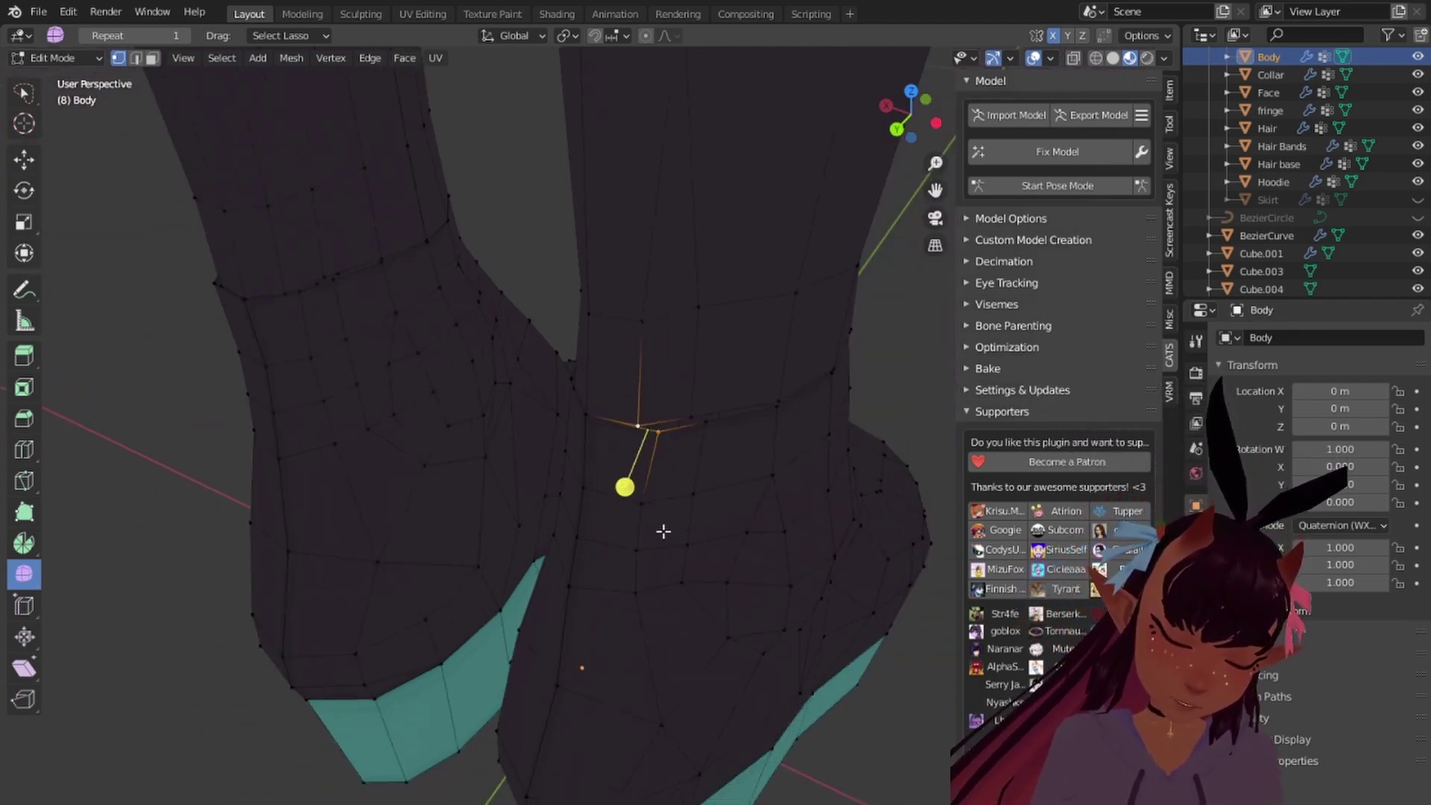
scroll(612, 351, "down", 1)
scroll(613, 361, "up", 1)
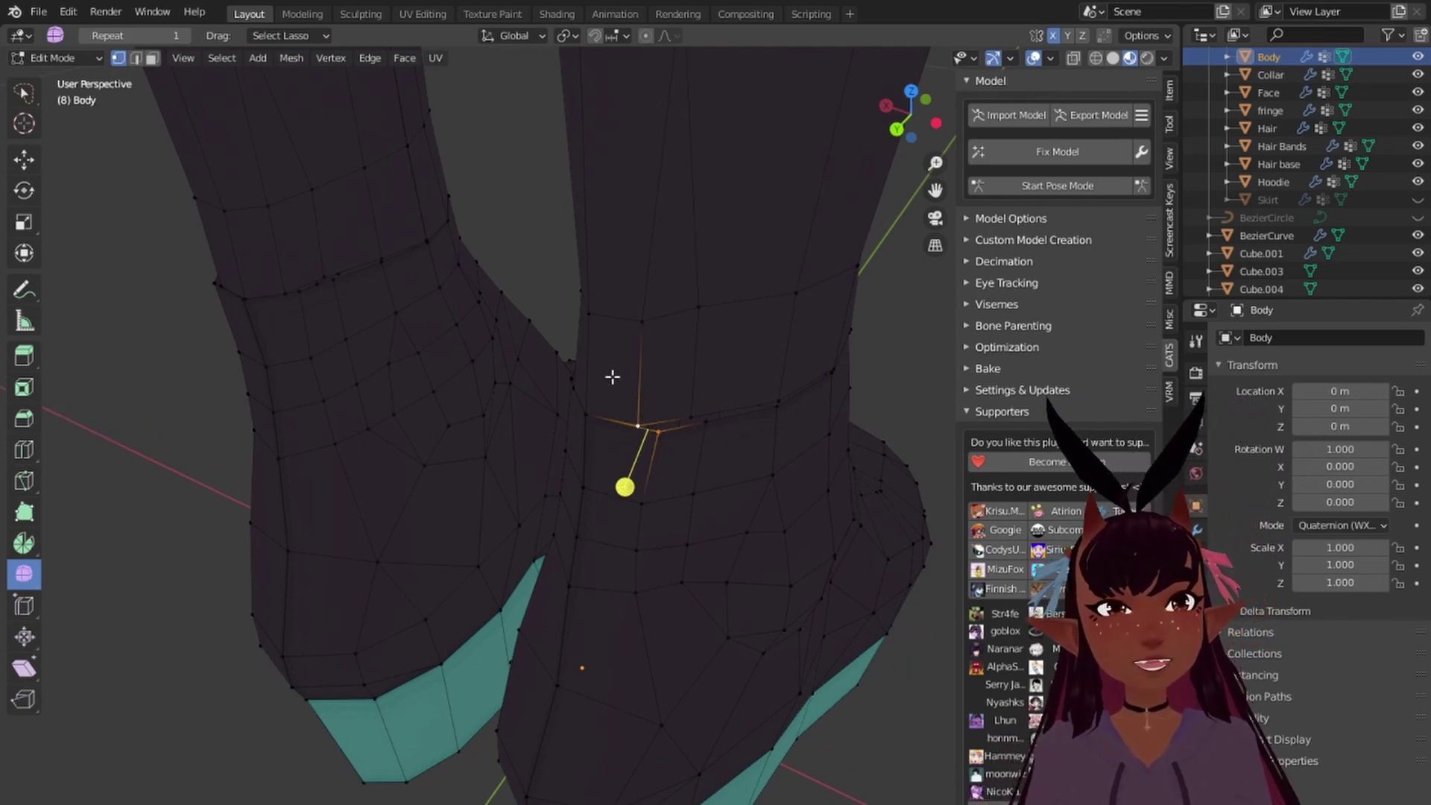
key("m")
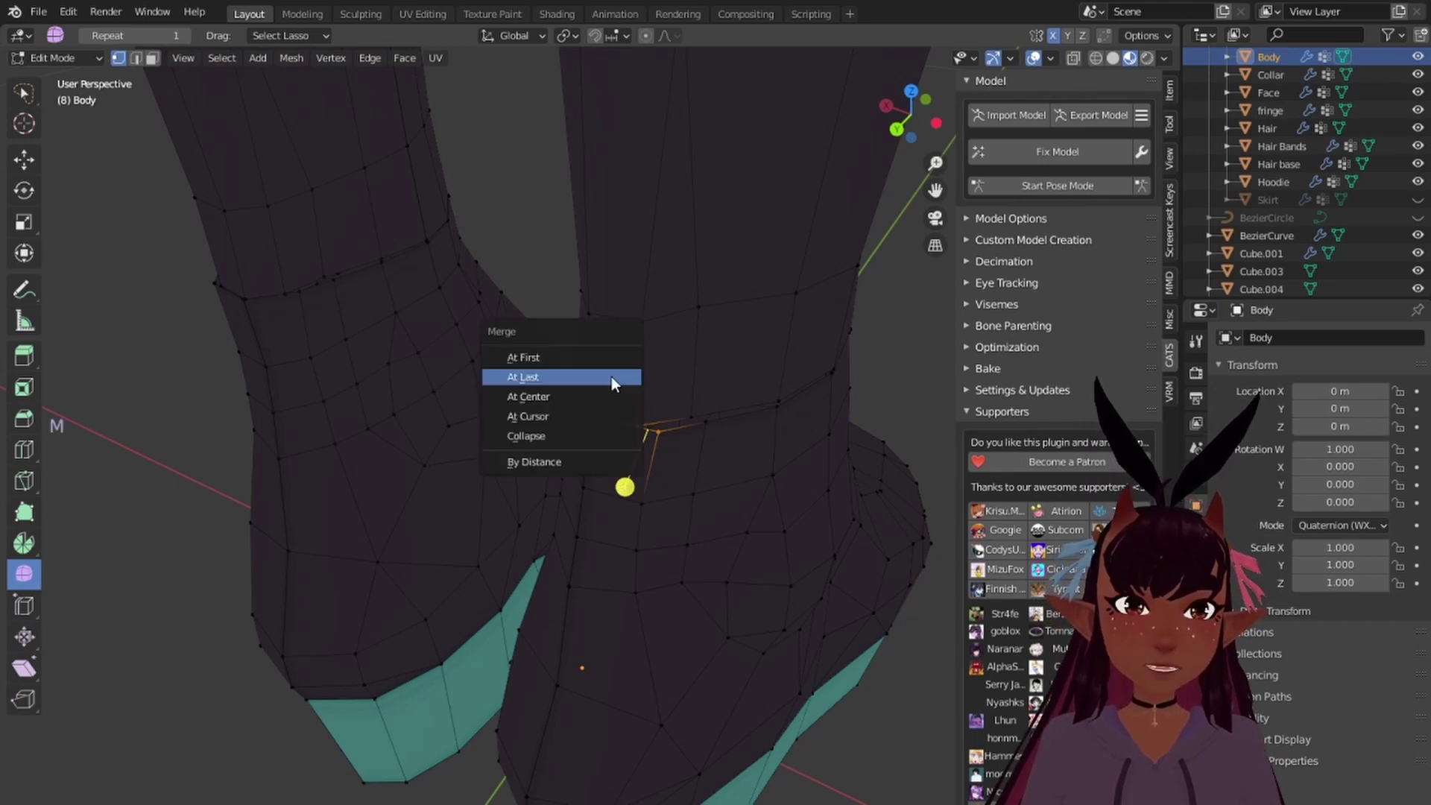
left_click(612, 379)
Step: Merge the next two sock rim vertices along the side of the ankle into their adjacent stocking vertices using At Last
scroll(747, 440, "up", 4)
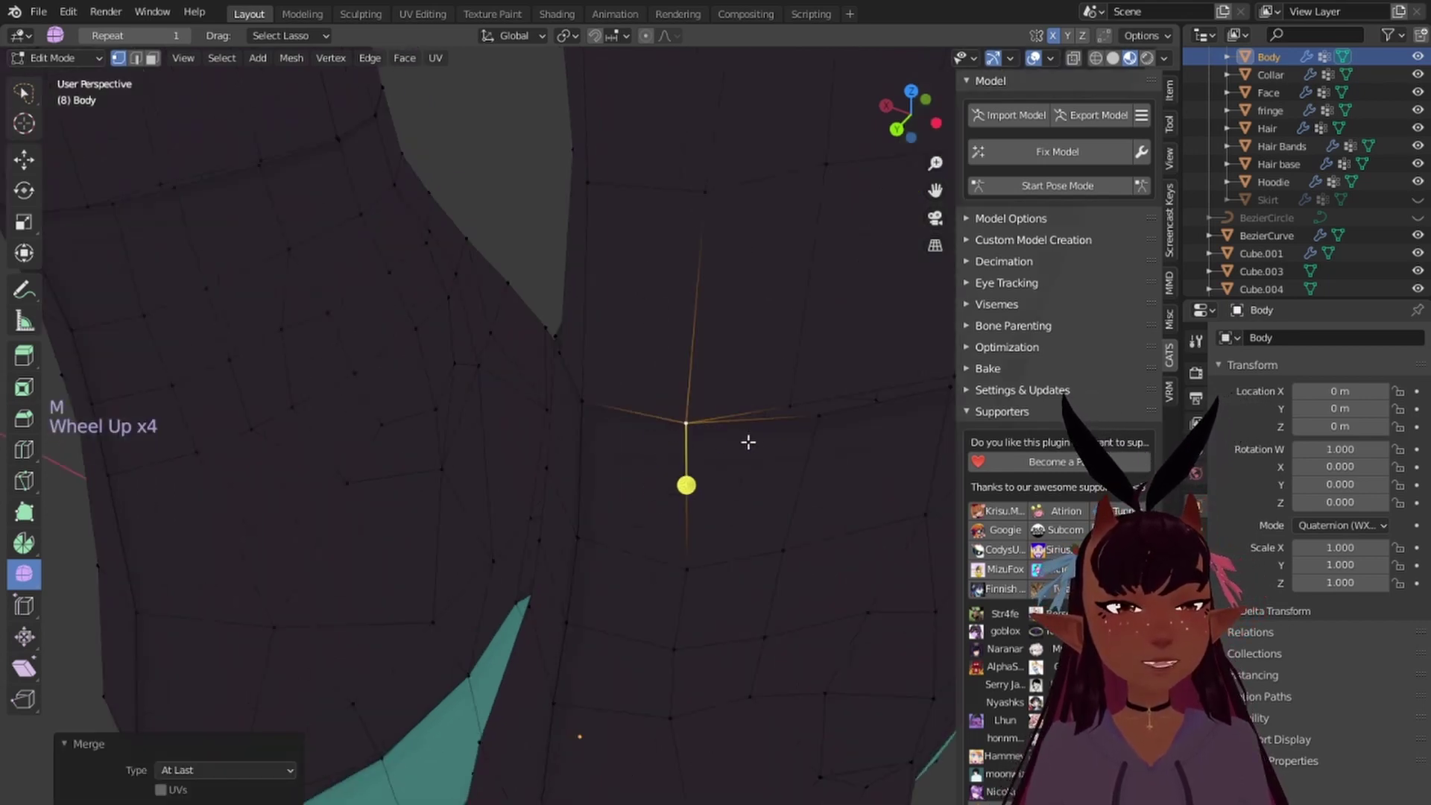
middle_click_drag(748, 441, 495, 432)
right_click(527, 444)
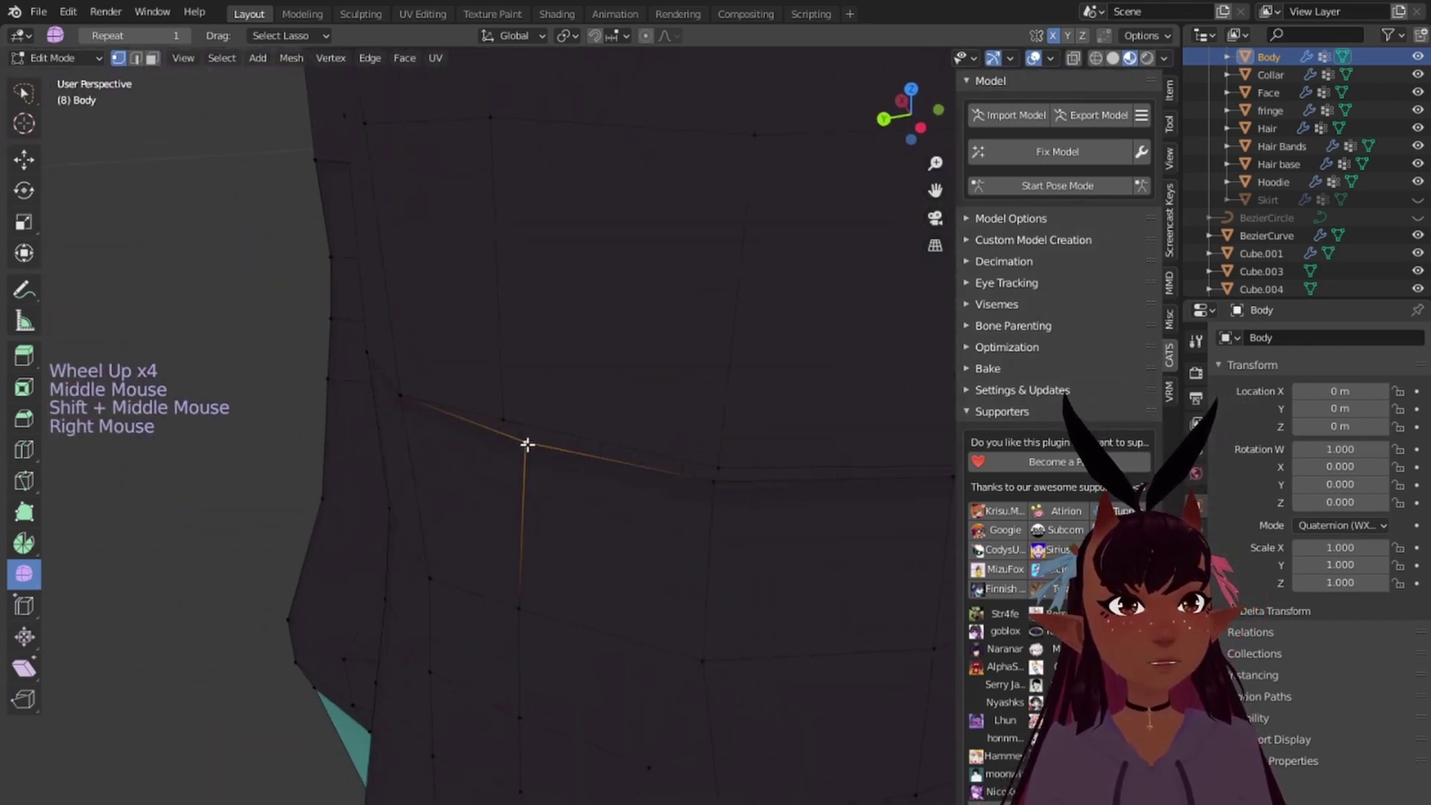
right_click(511, 399, "shift")
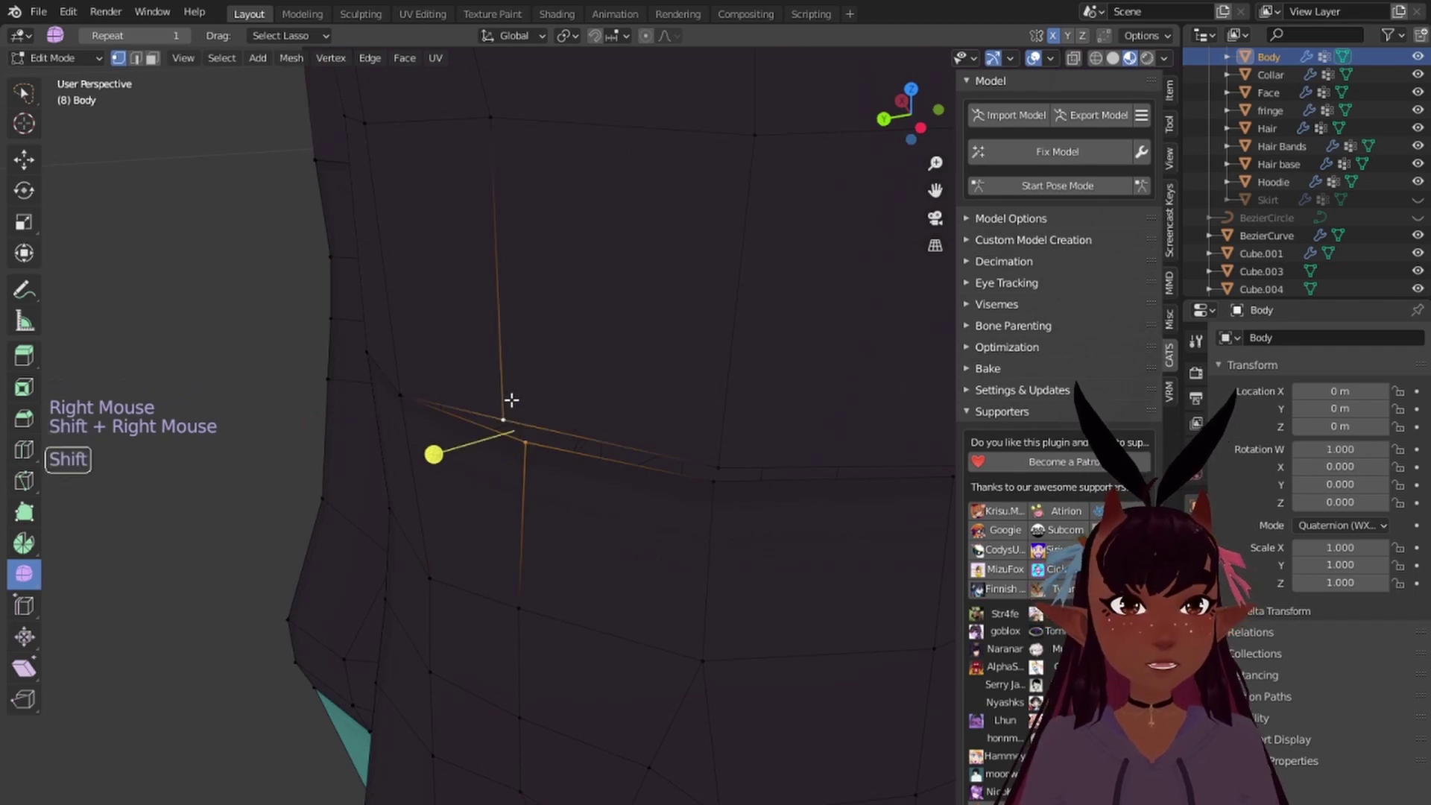
key("m")
left_click(511, 399)
right_click(712, 480)
right_click(717, 467, "shift")
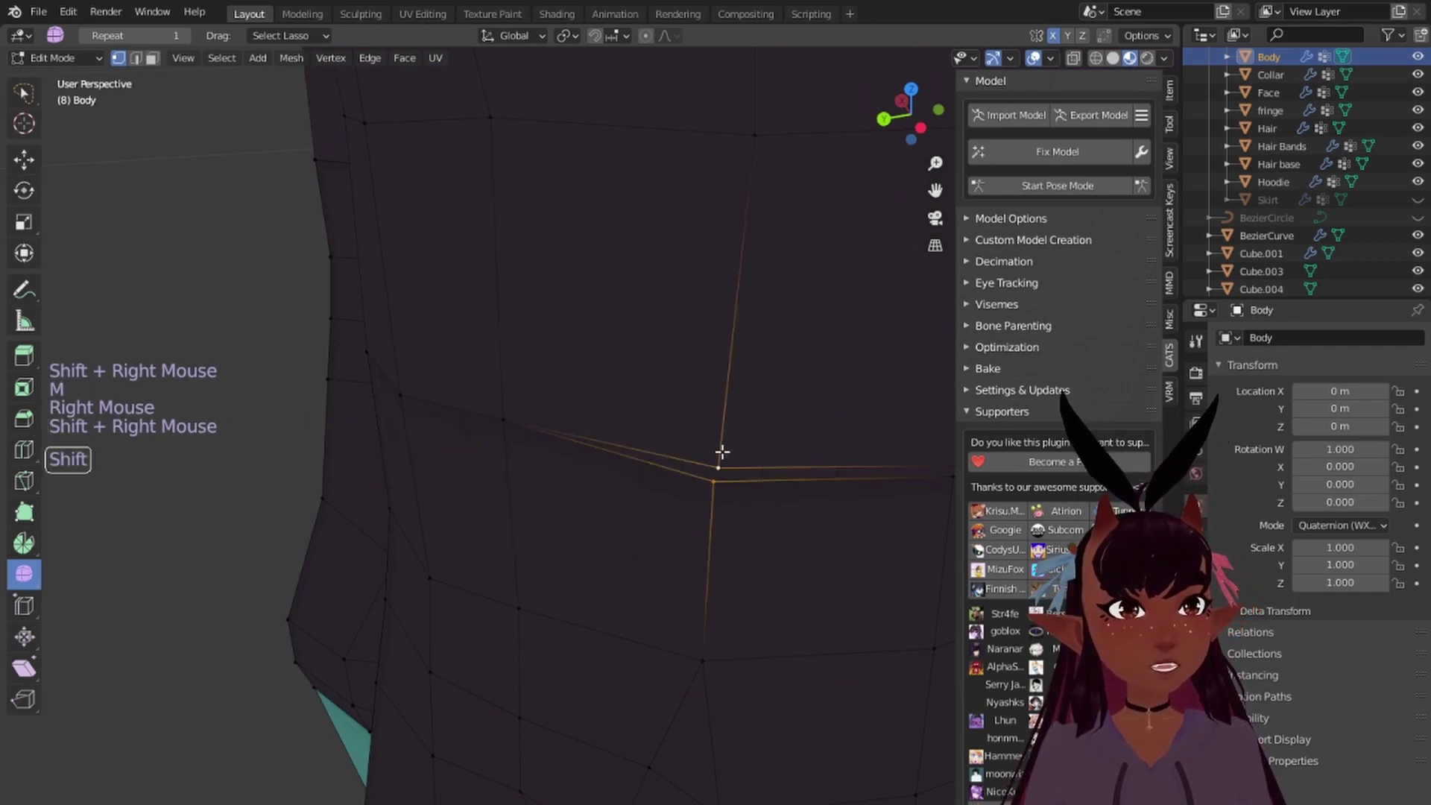
key("m")
left_click(722, 453)
Step: Select the following sock and stocking vertex pair farther forward on the ankle seam and merge it At Last
scroll(726, 440, "down", 5)
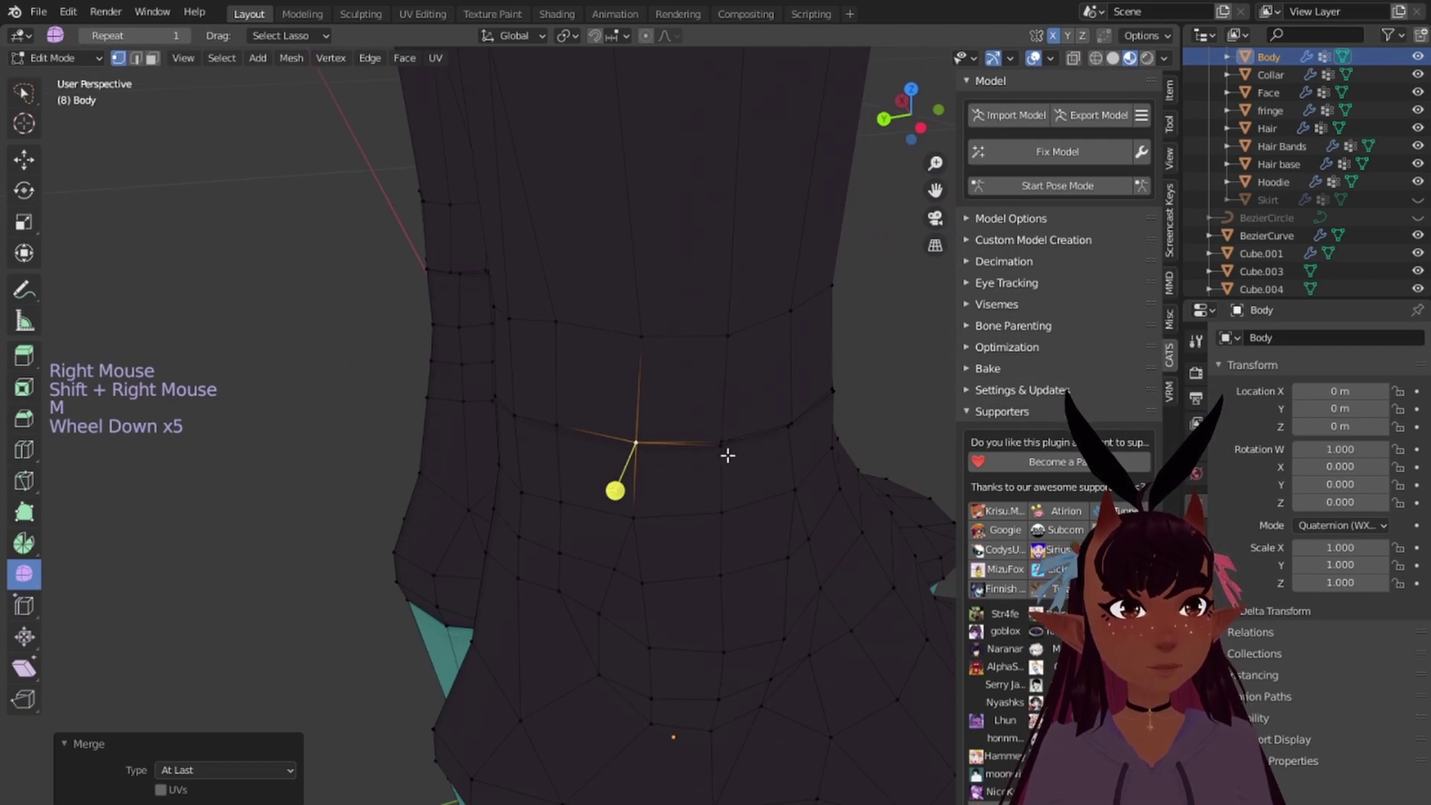
right_click(728, 447)
right_click(725, 425, "shift")
scroll(718, 454, "up", 3)
middle_click_drag(718, 457, 556, 431, "shift")
right_click(576, 413)
right_click(578, 406, "shift")
key("m")
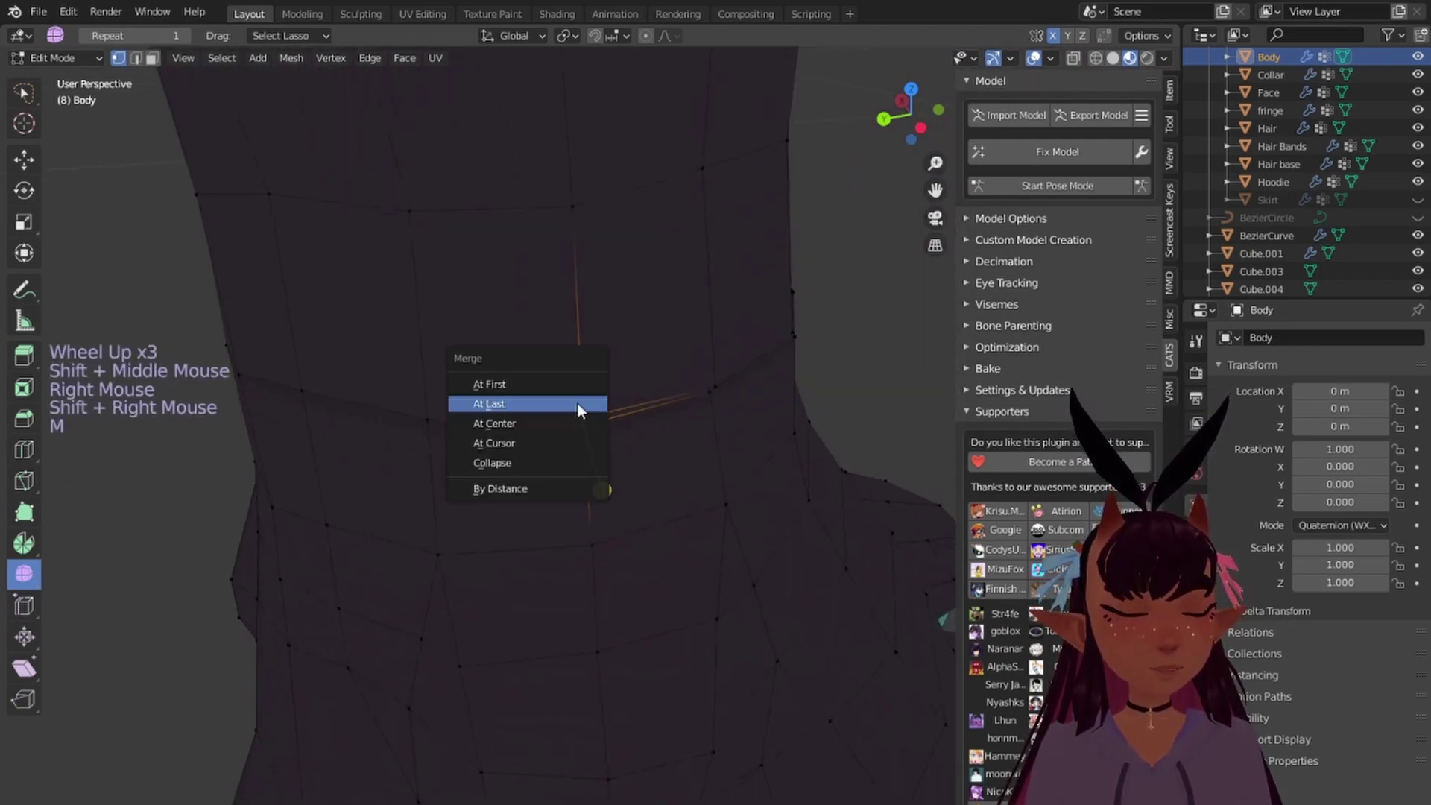
left_click(578, 404)
Step: Merge the next two sock and stocking vertex pairs around the front of the ankle using At Last
middle_click_drag(652, 405, 667, 446)
right_click(670, 438)
right_click(677, 420, "shift")
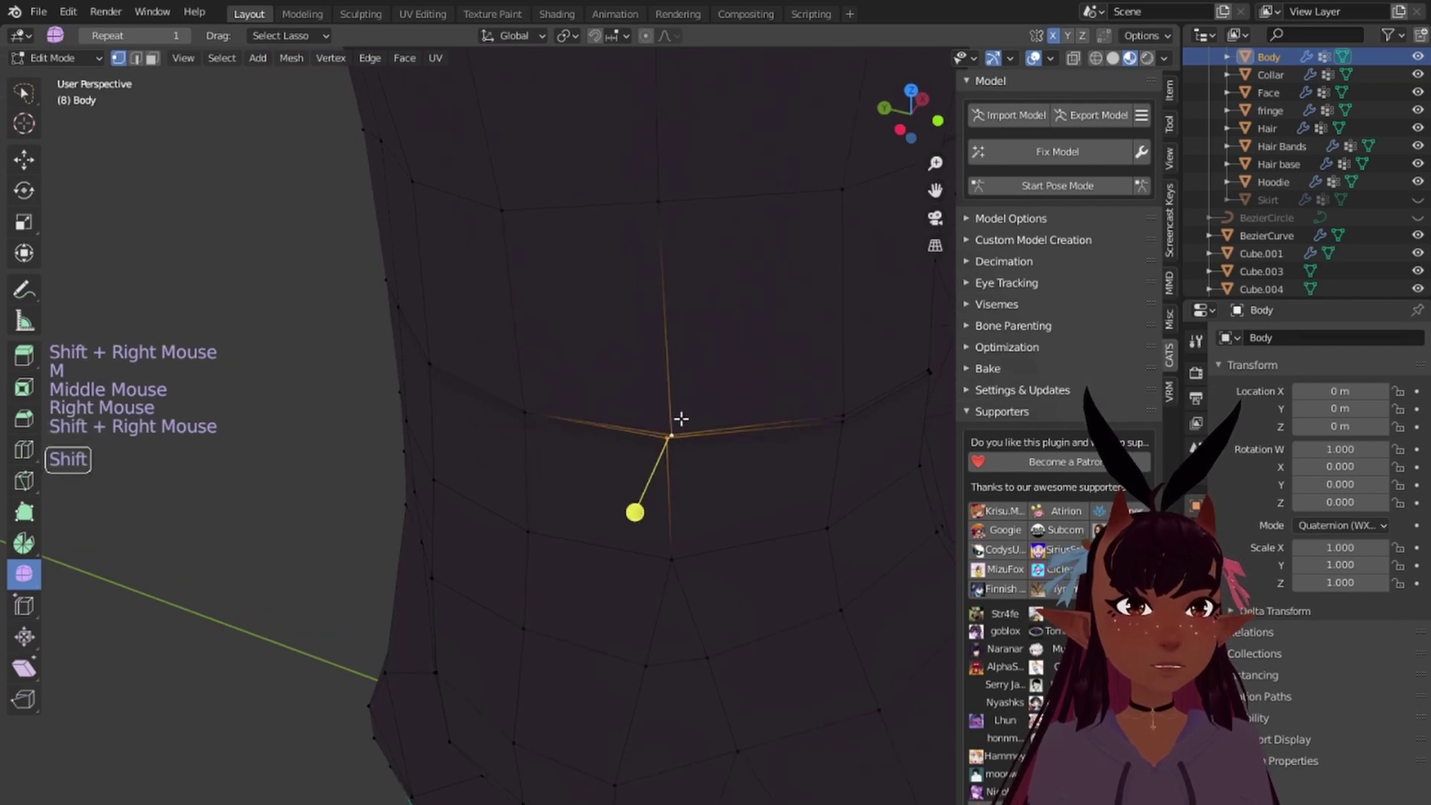
key("m")
left_click(680, 418)
right_click(836, 435)
right_click(837, 410, "shift")
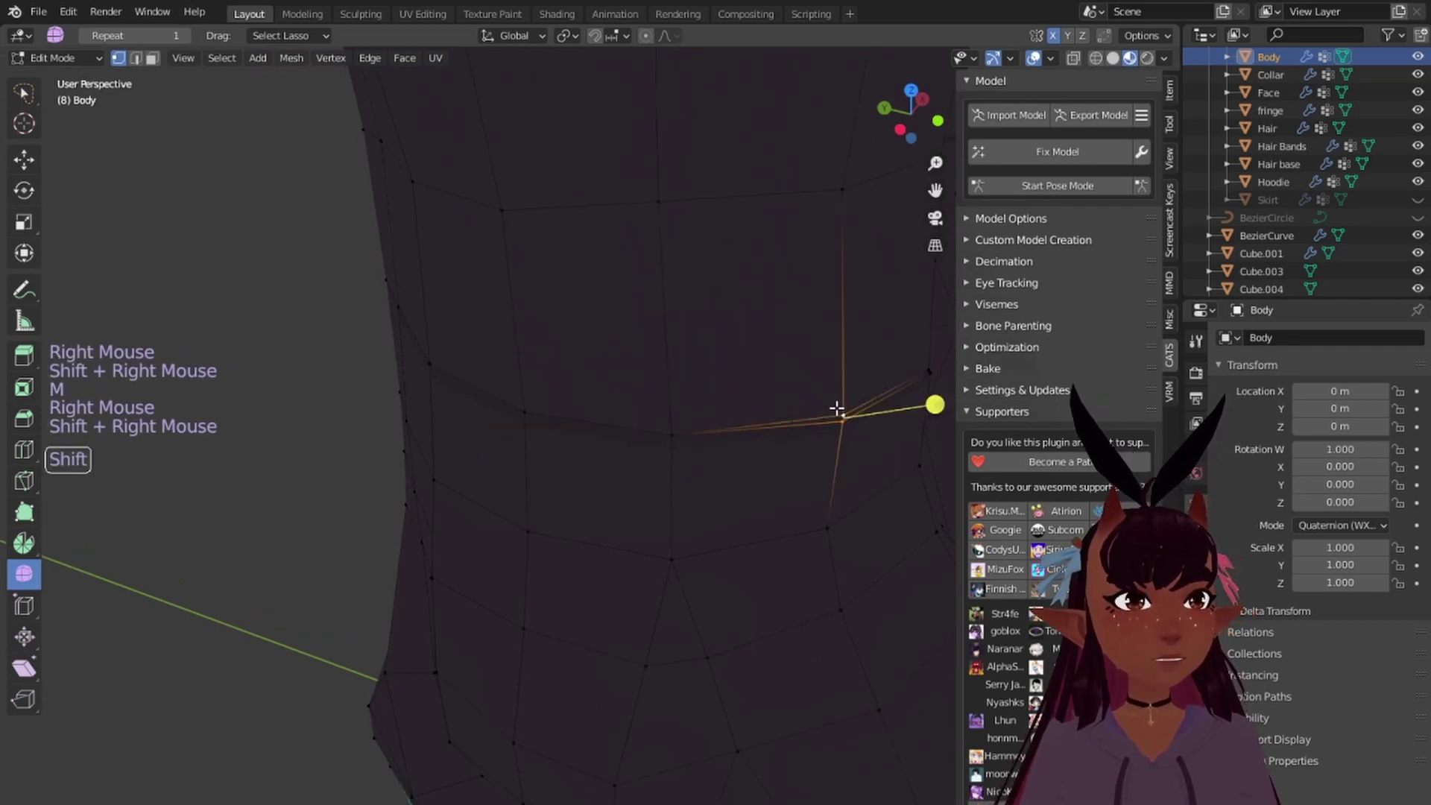
key("m")
left_click(837, 409)
Step: Merge the next open sock rim vertex on this ankle's seam into its stocking counterpart using At Last
middle_click_drag(836, 409, 559, 444)
right_click(540, 475)
right_click(542, 458, "shift")
key("m")
left_click(766, 457)
Step: On the other ankle, merge the first two sock rim vertices at the back into their adjacent stocking vertices
middle_click_drag(766, 457, 658, 517)
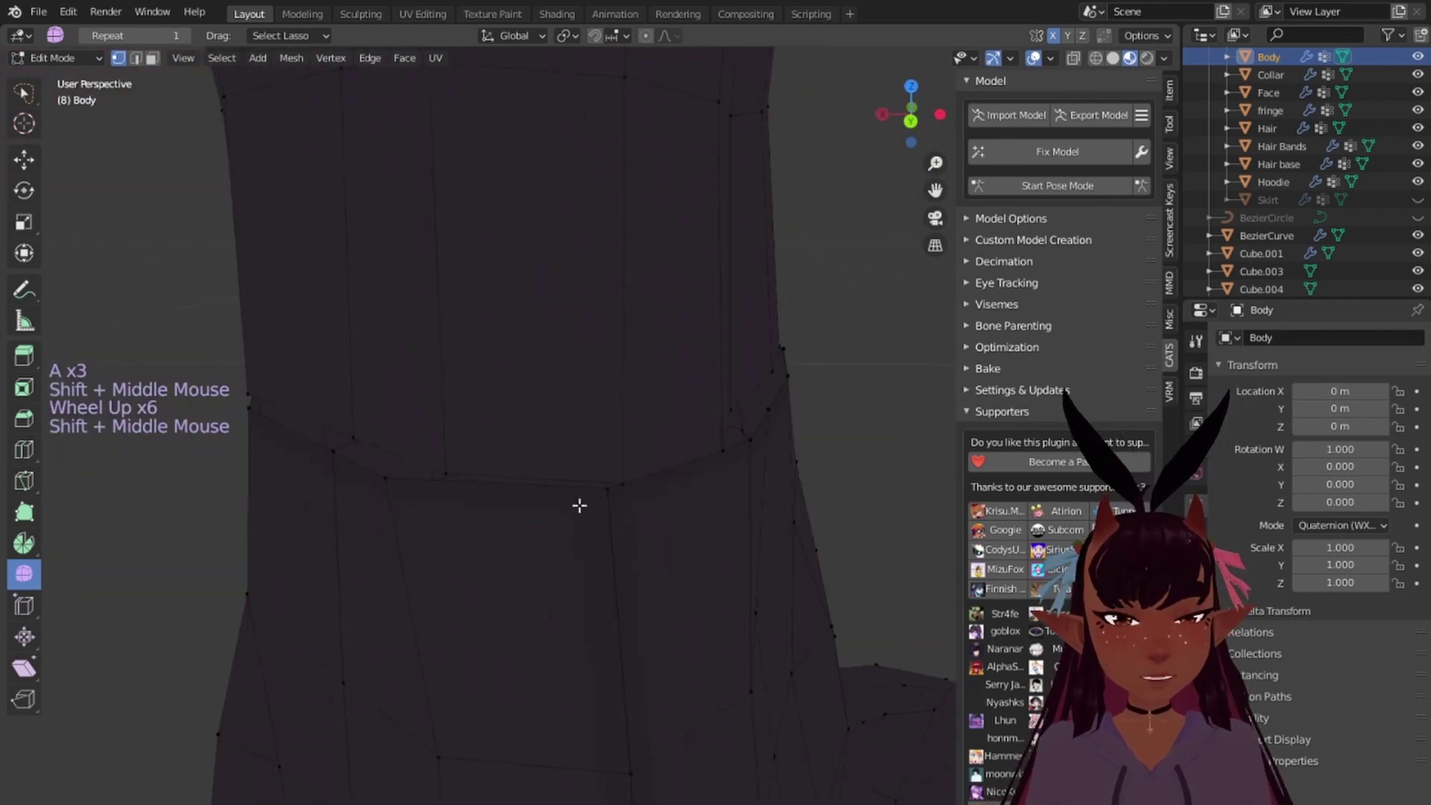
right_click(607, 490)
right_click(628, 483, "shift")
key("m")
middle_click_drag(629, 483, 745, 499)
right_click(700, 521)
right_click(713, 495, "shift")
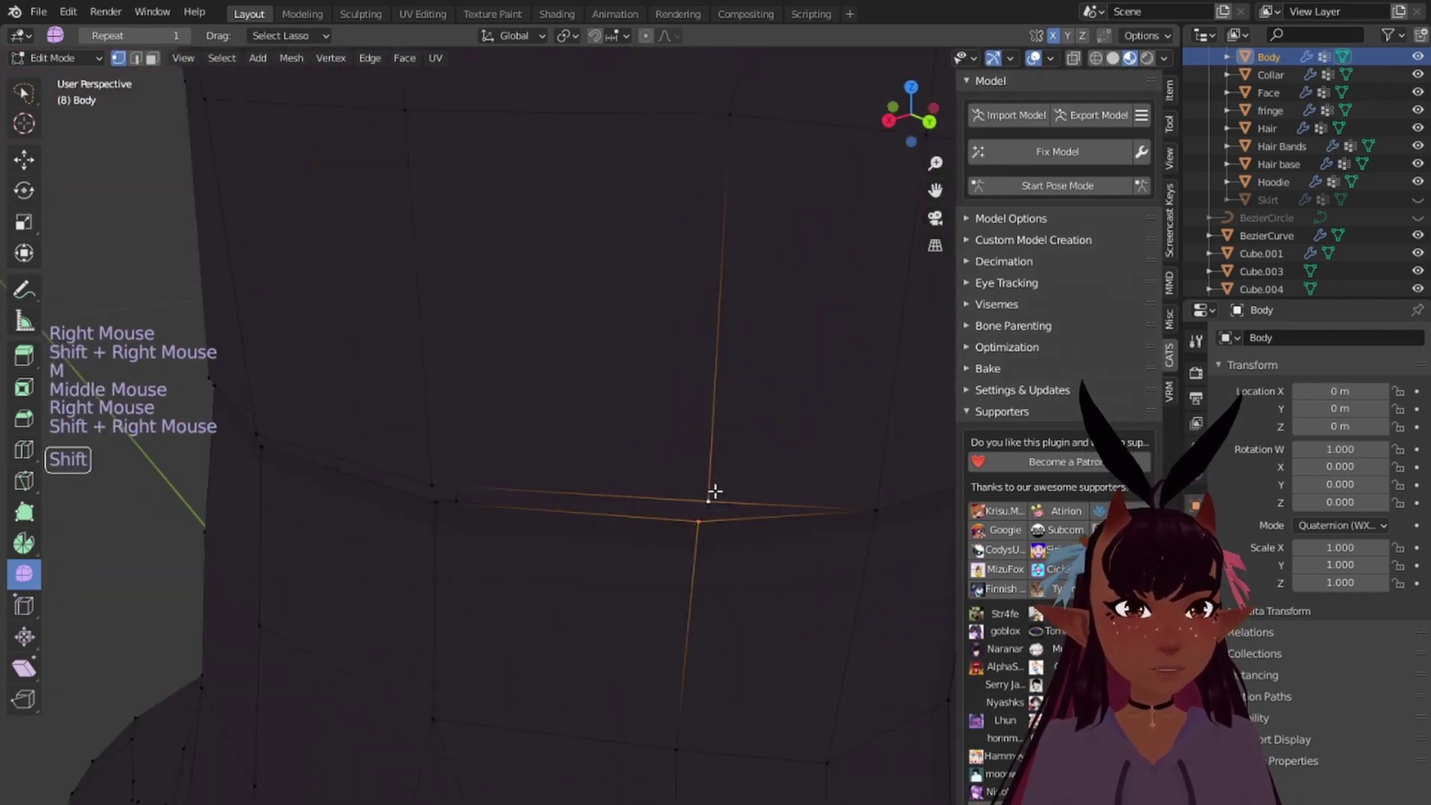
key("m")
Step: Continue around the other ankle's seam by merging two more sock rim vertices into their stocking counterparts using At Last
right_click(409, 552)
right_click(444, 434, "shift")
key("m")
middle_click_drag(444, 435, 563, 544)
right_click(565, 550)
right_click(565, 526, "shift")
key("m")
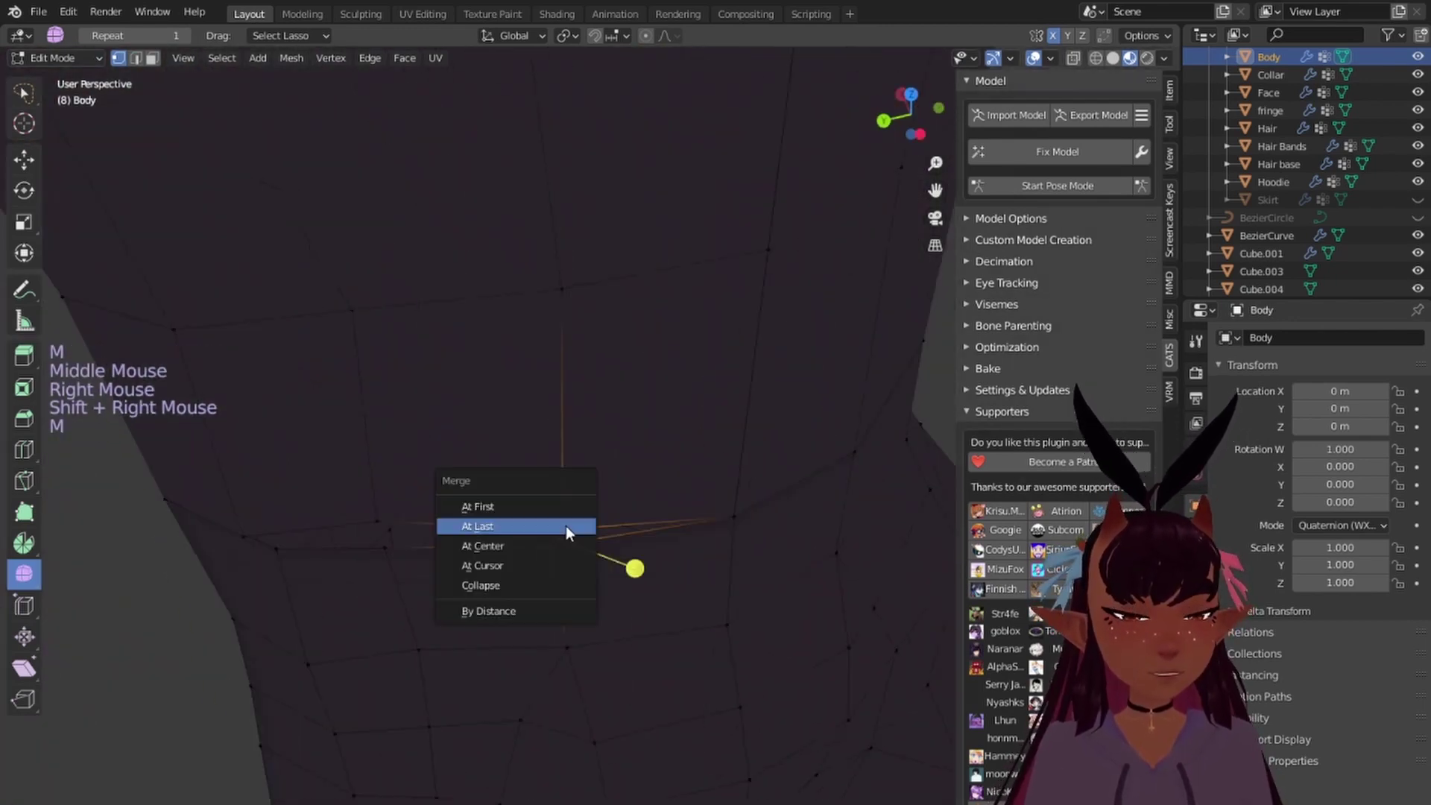
left_click(565, 525)
Step: Close the remaining gap on the other ankle by merging two more sock vertices into the neighbouring stocking vertices
right_click(382, 552)
right_click(377, 513, "shift")
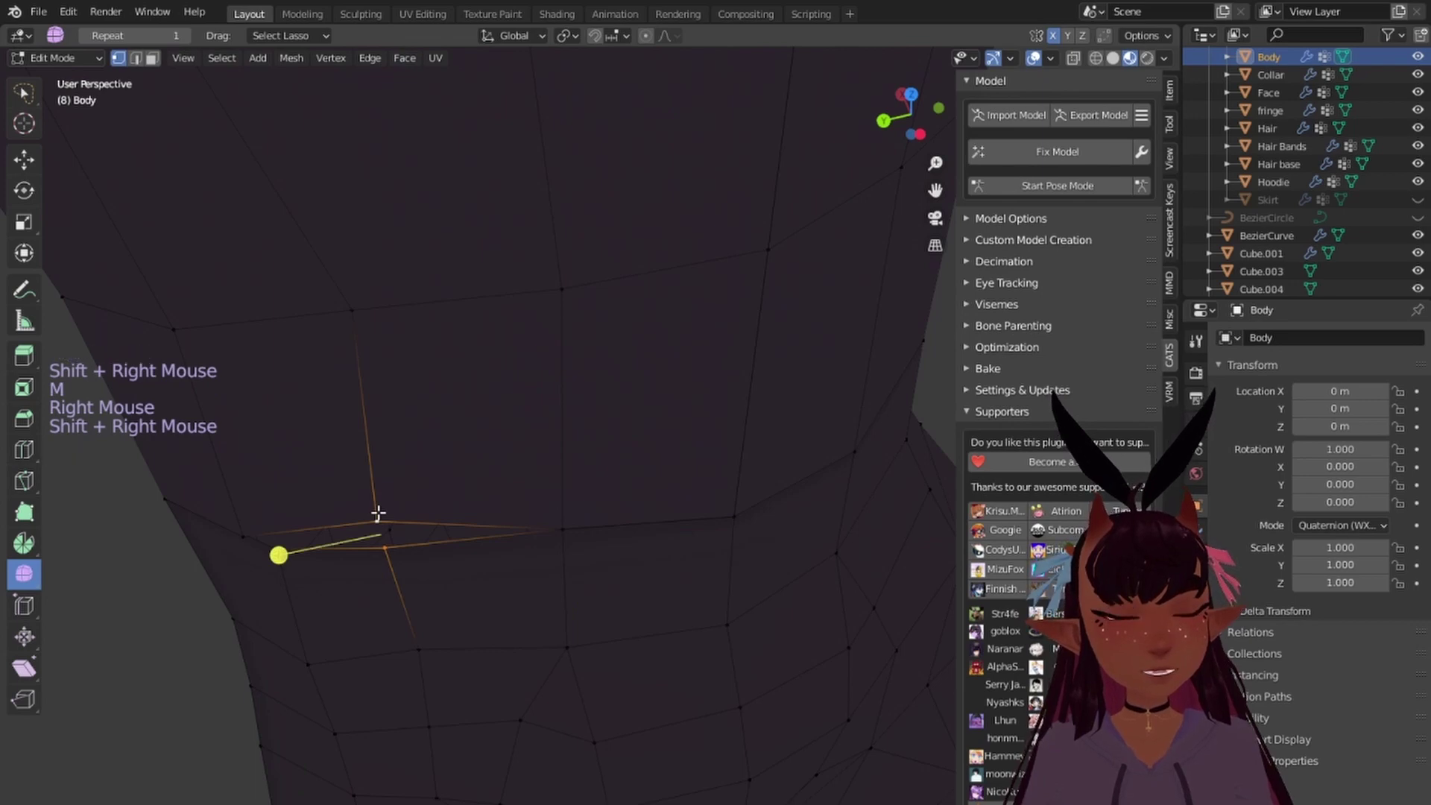
key("m")
left_click(361, 494)
middle_click_drag(361, 495, 453, 566)
right_click(409, 559)
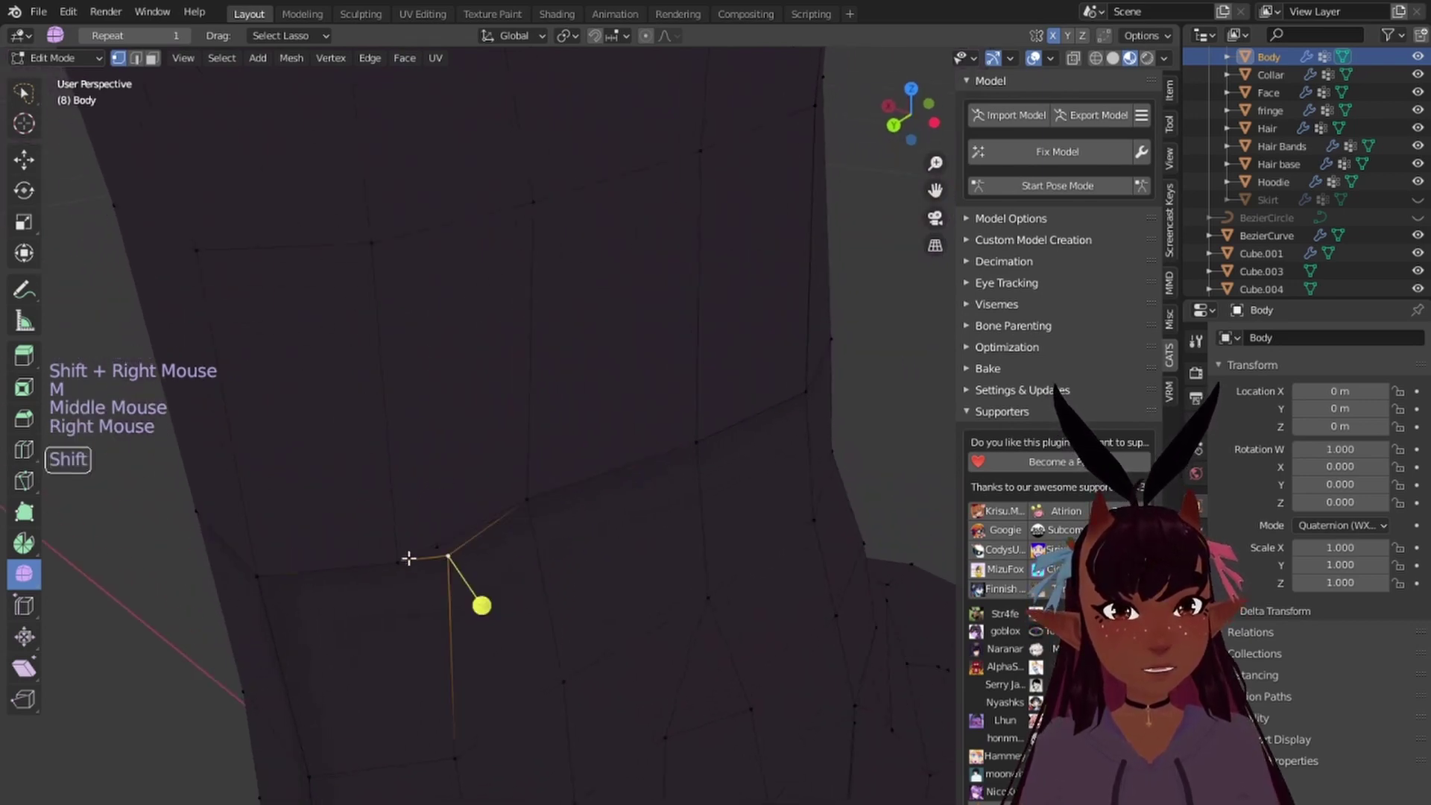
right_click(396, 549, "shift")
key("m")
left_click(395, 551)
Step: Clear the selection and examine the sock and stocking seams on both ankles from several sides
right_click(276, 575)
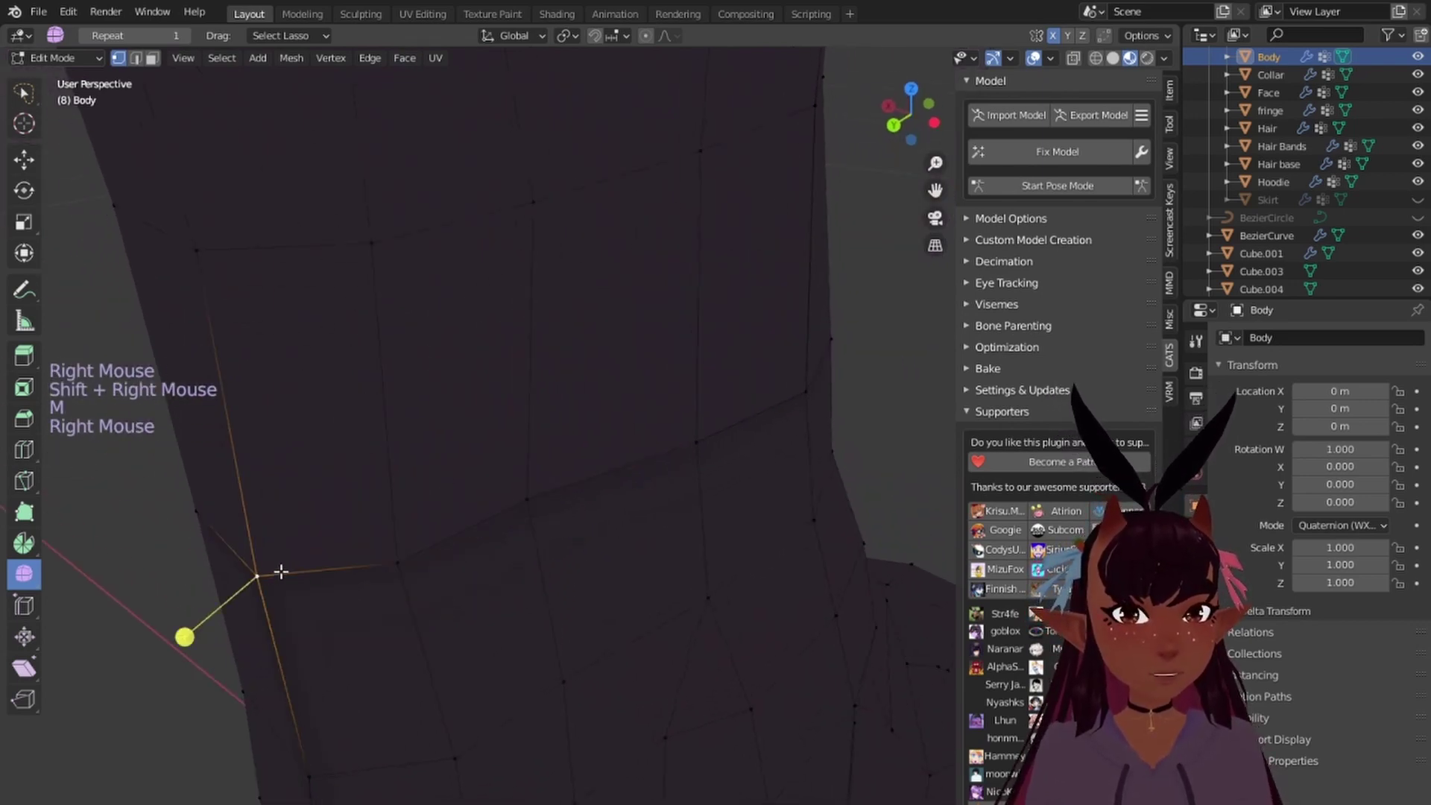
scroll(562, 517, "down", 11)
scroll(536, 539, "down", 2)
key("a")
key("a")
key("a")
middle_click_drag(536, 539, 86, 444)
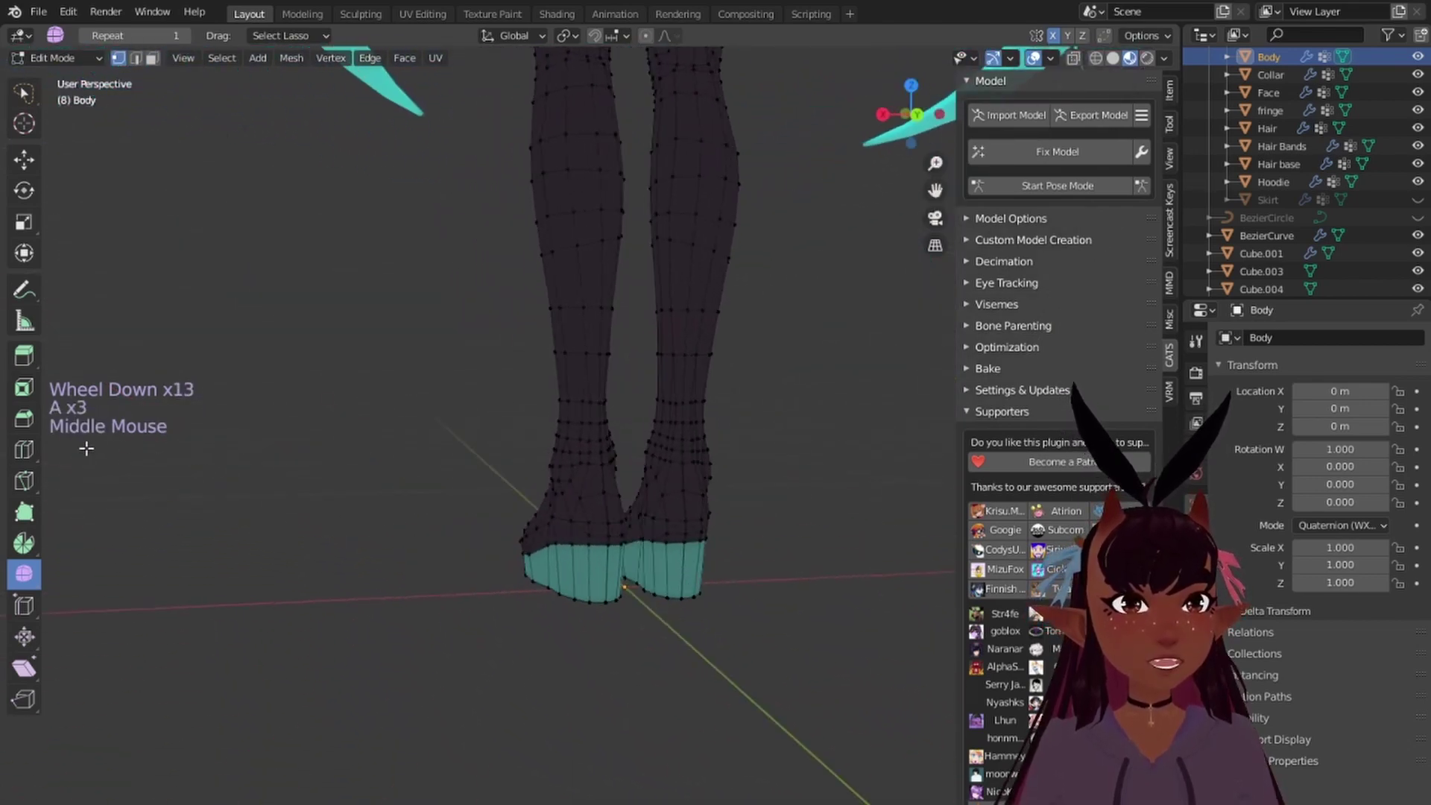
scroll(638, 504, "up", 5)
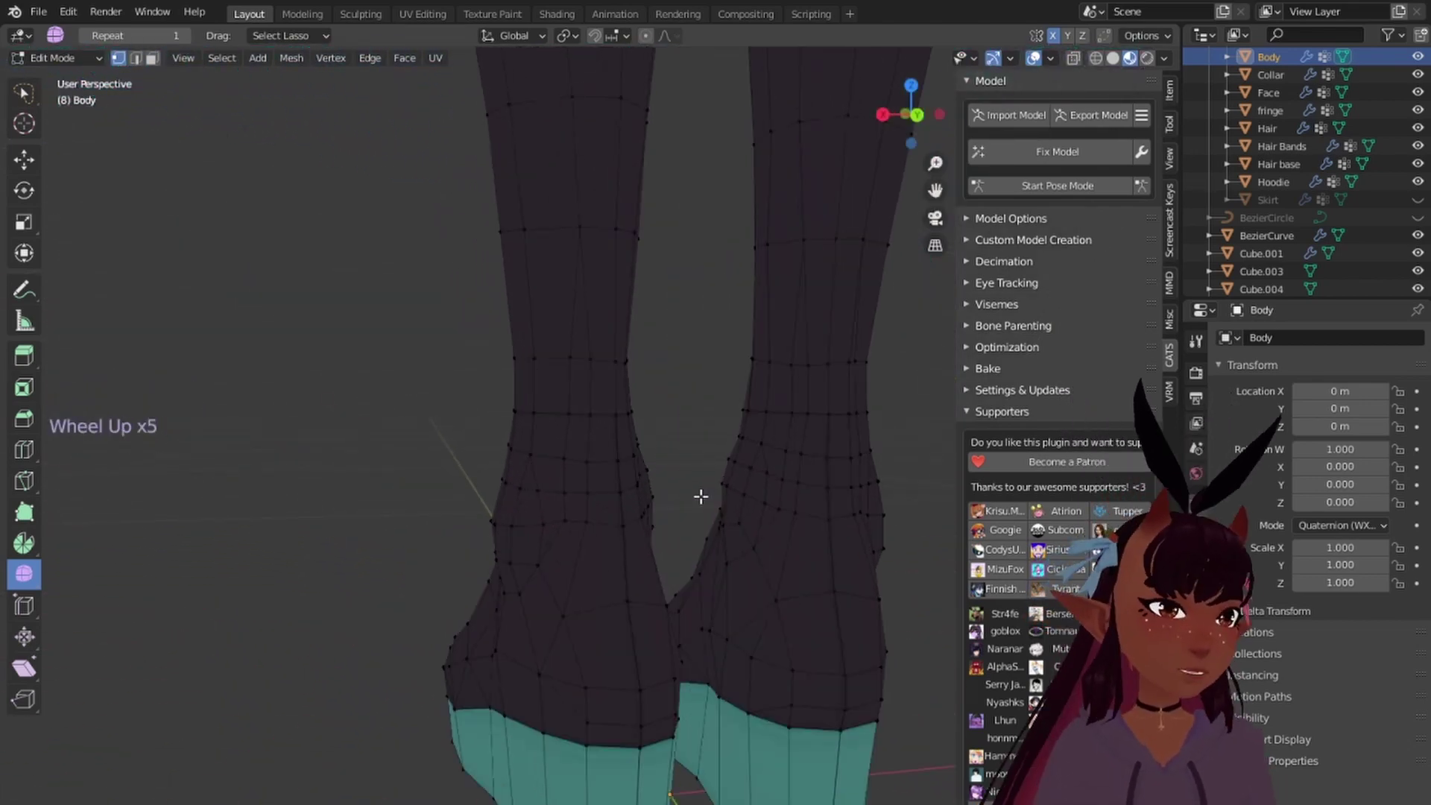
scroll(596, 466, "down", 2)
scroll(674, 469, "up", 3)
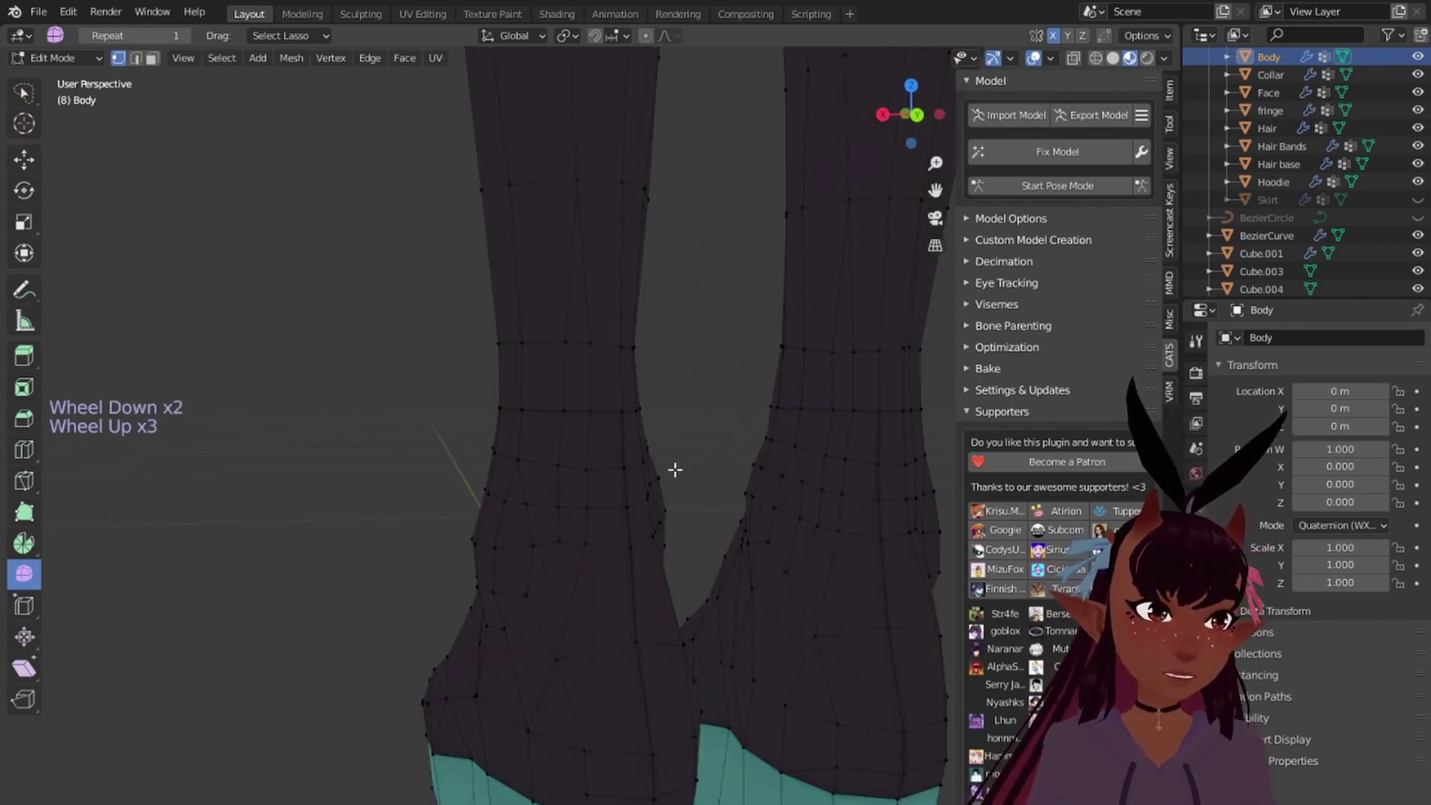
scroll(678, 484, "up", 1)
middle_click_drag(682, 496, 406, 549)
scroll(505, 475, "down", 5)
key("a")
key("a")
key("a")
Step: Select the ankle seam loop and try moving it along Z and freely to test whether its vertices are joined
middle_click_drag(678, 431, 741, 444)
scroll(596, 417, "up", 3)
right_click(618, 411, "alt")
scroll(551, 411, "up", 4)
right_click(551, 412, "alt+shift")
scroll(549, 413, "down", 4)
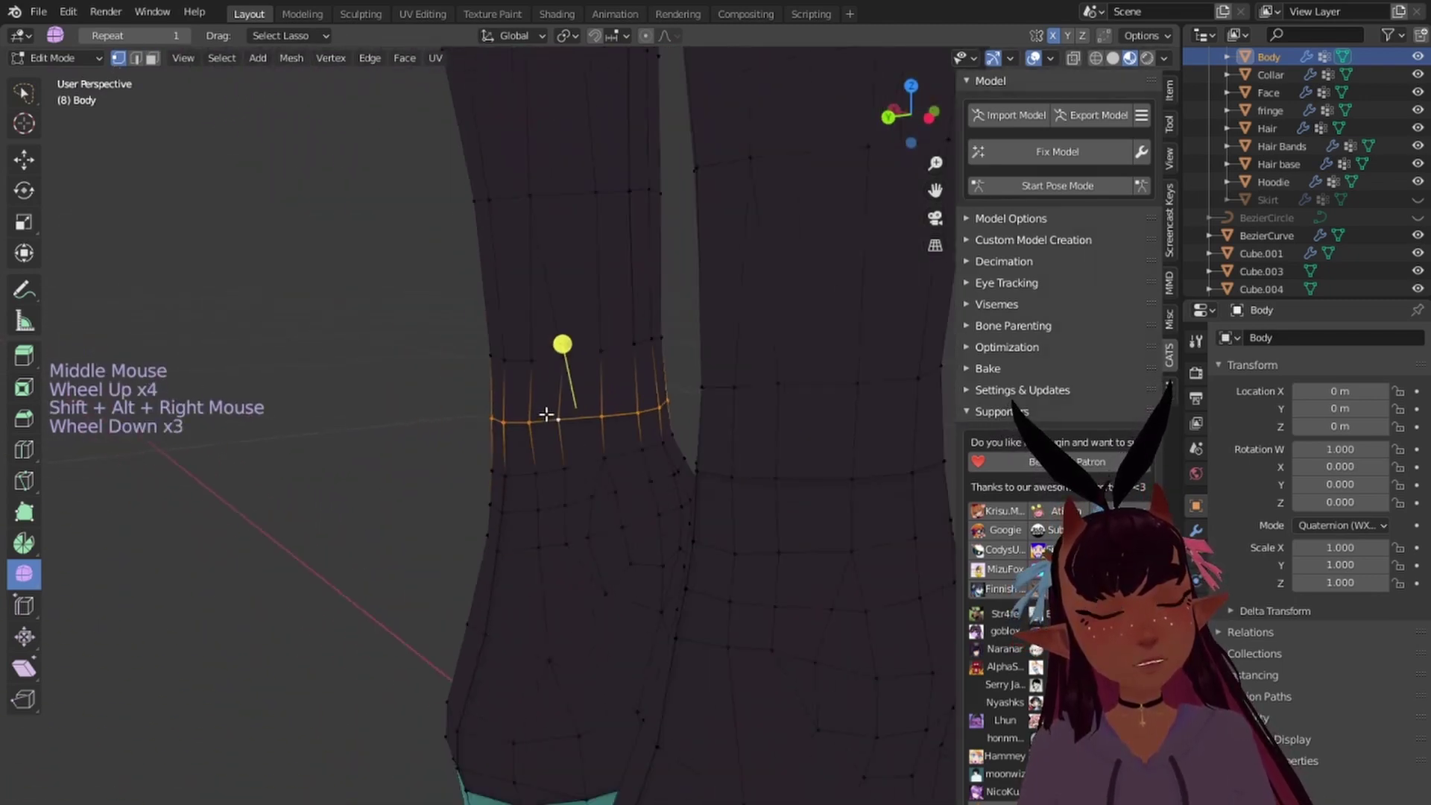
middle_click_drag(549, 415, 470, 469)
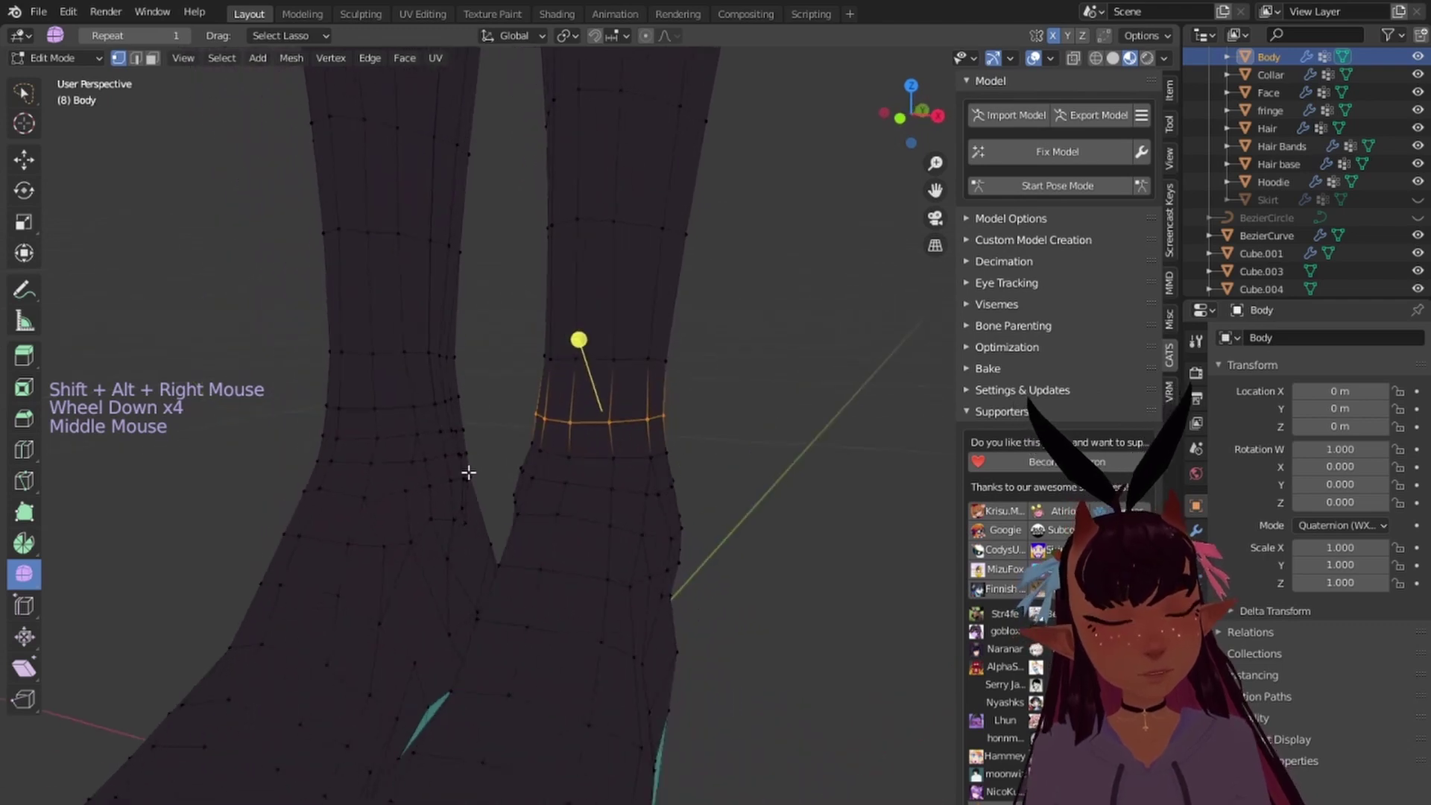
key("g")
key("z")
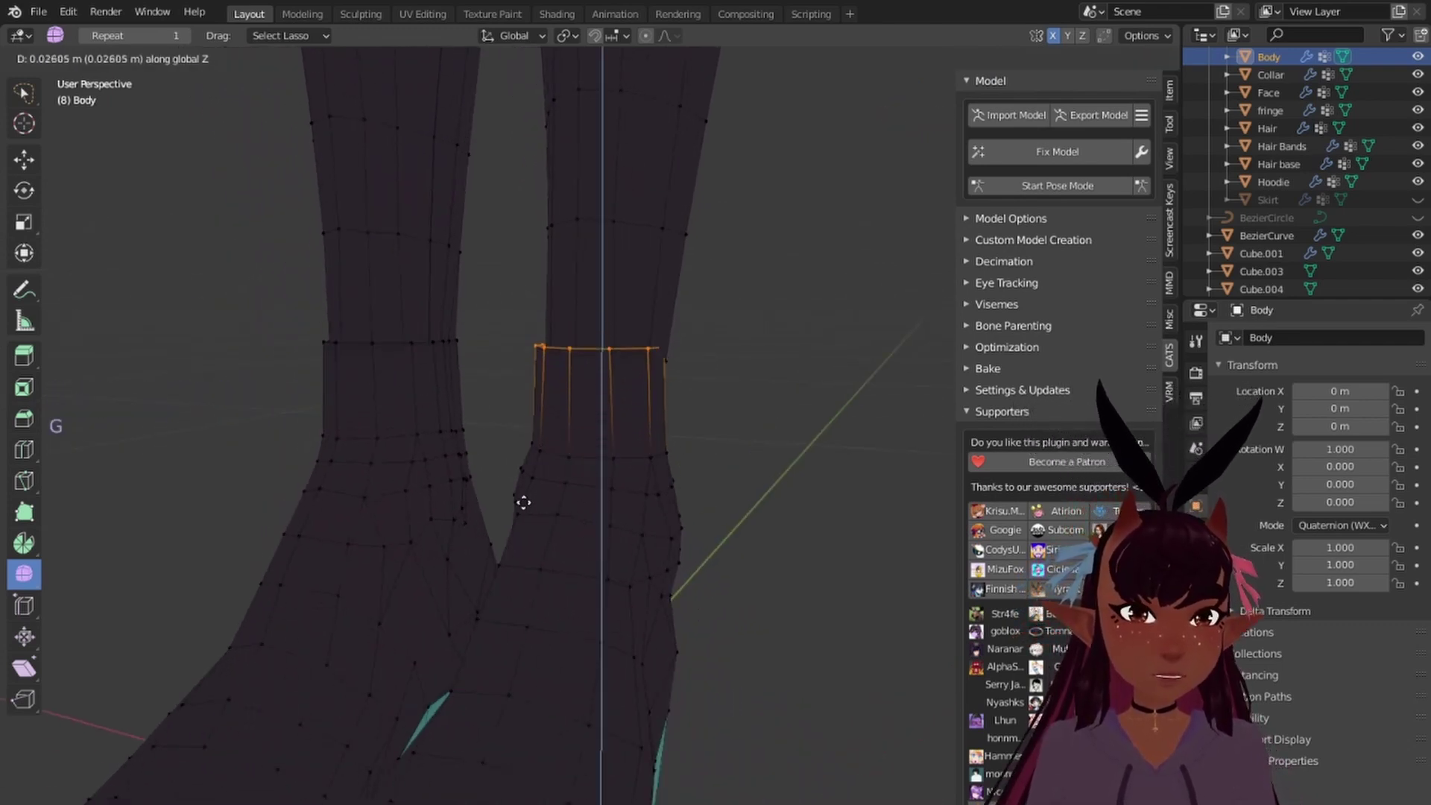
right_click(551, 482)
key("g")
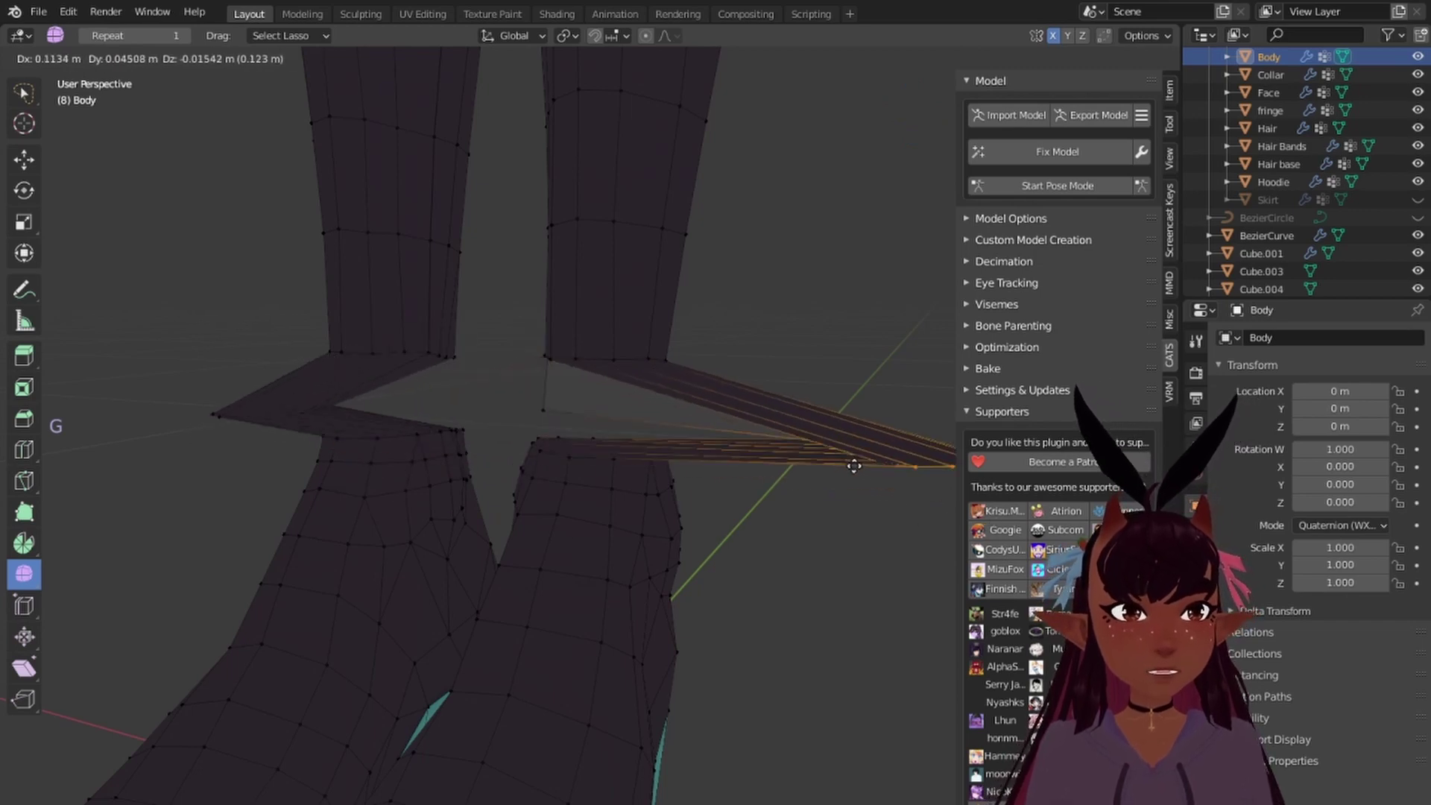
right_click(819, 455)
Step: Check individual seam vertices and the edge loop around the ankle for unmerged points
scroll(760, 435, "up", 6)
middle_click_drag(524, 451, 699, 514)
right_click(681, 465)
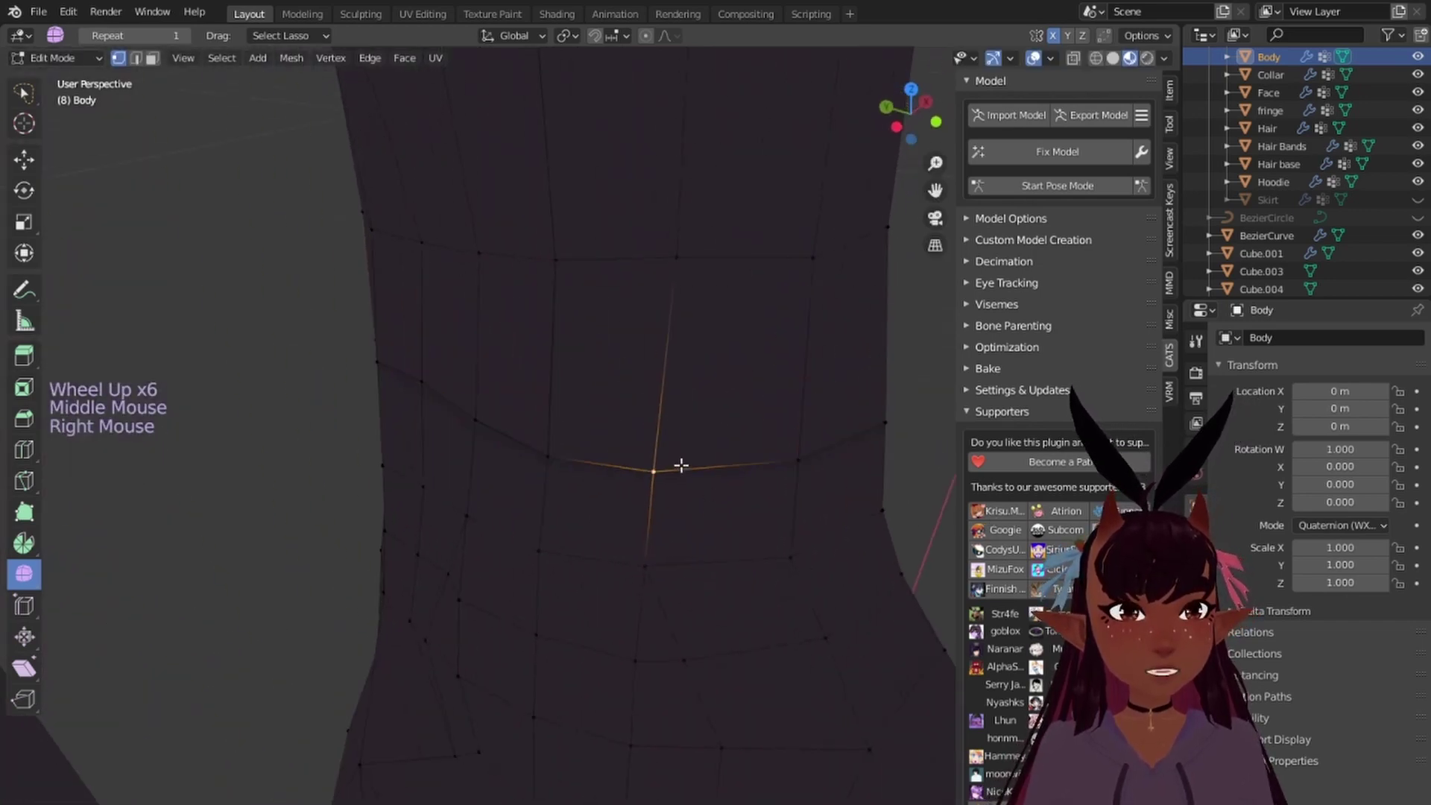
middle_click_drag(551, 432, 523, 365, "shift")
scroll(523, 373, "down", 3)
middle_click_drag(523, 395, 687, 447)
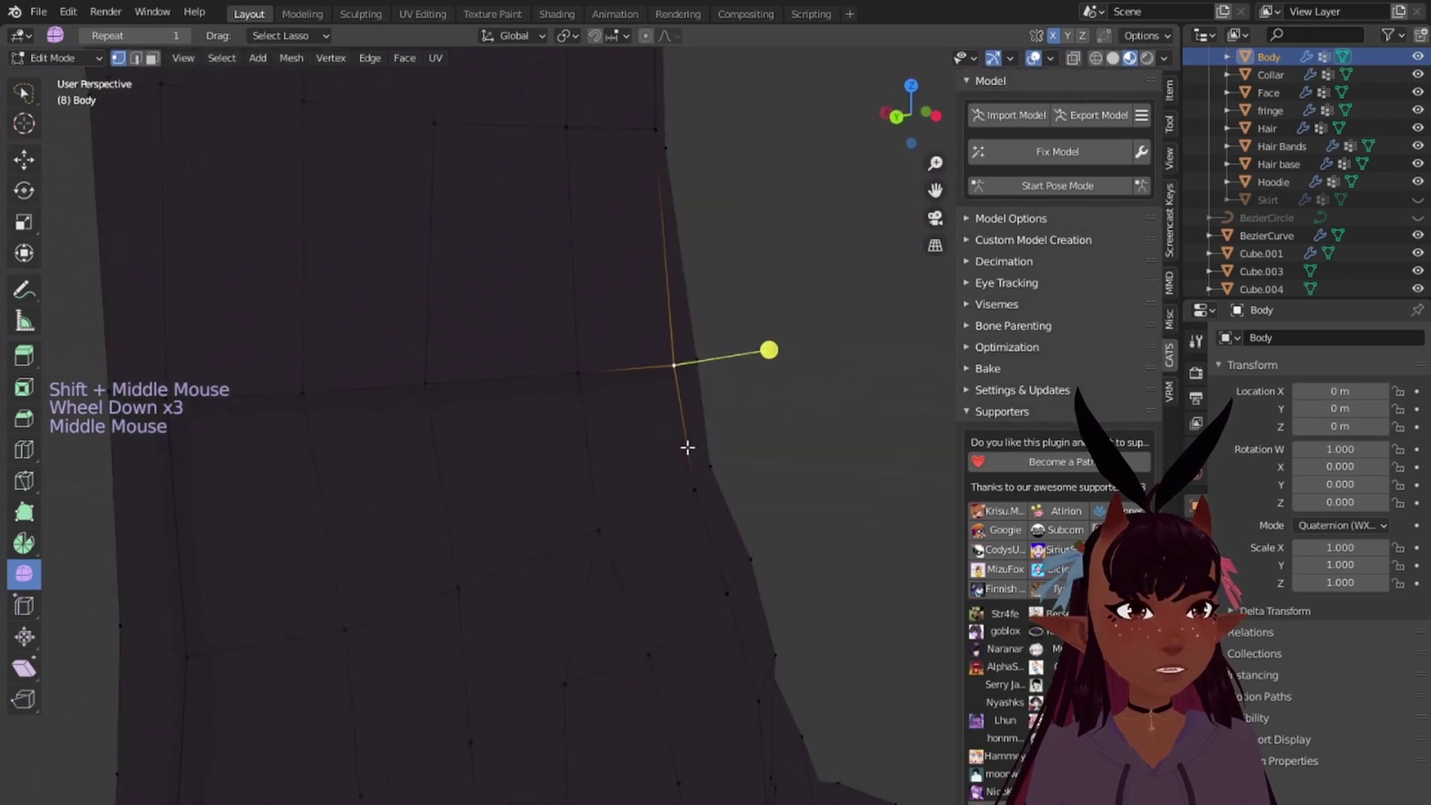
scroll(641, 436, "down", 3)
right_click(517, 407, "alt")
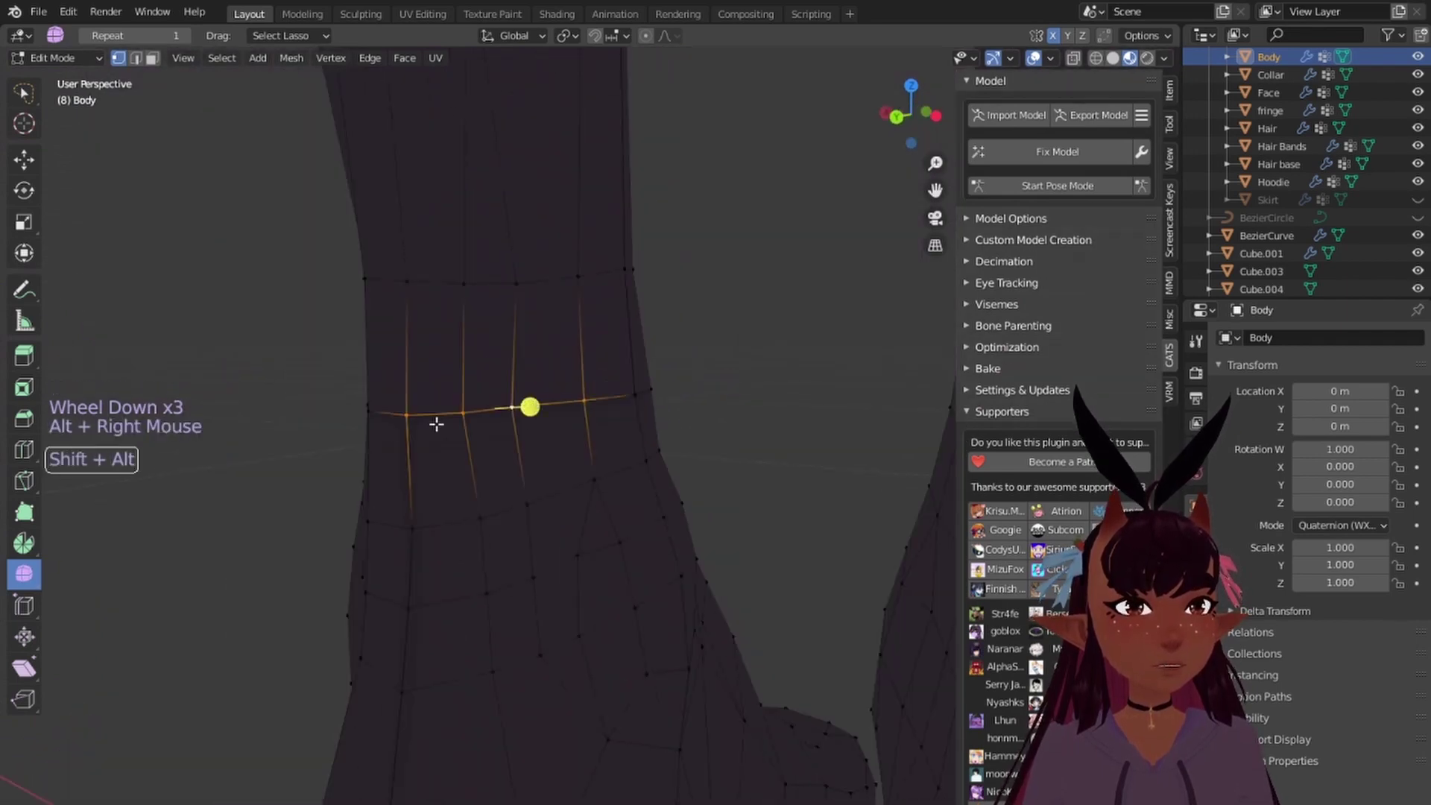
middle_click_drag(552, 414, 678, 425)
right_click(667, 425, "alt+shift")
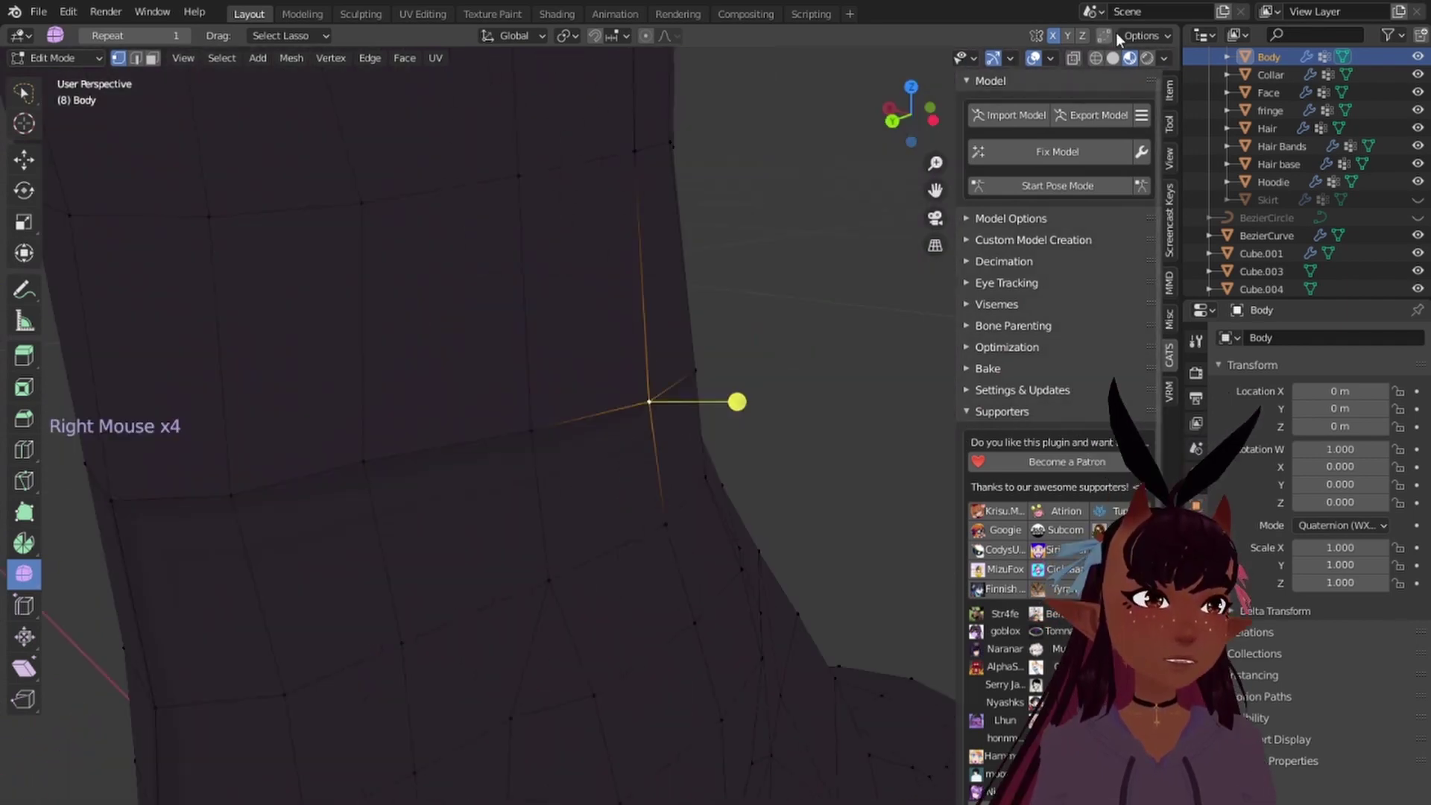
Step: Select the overlapping vertices at the corner of the ankle seam through the mesh with X-ray and merge them
left_click(820, 221)
scroll(680, 368, "up", 1)
right_click(677, 374)
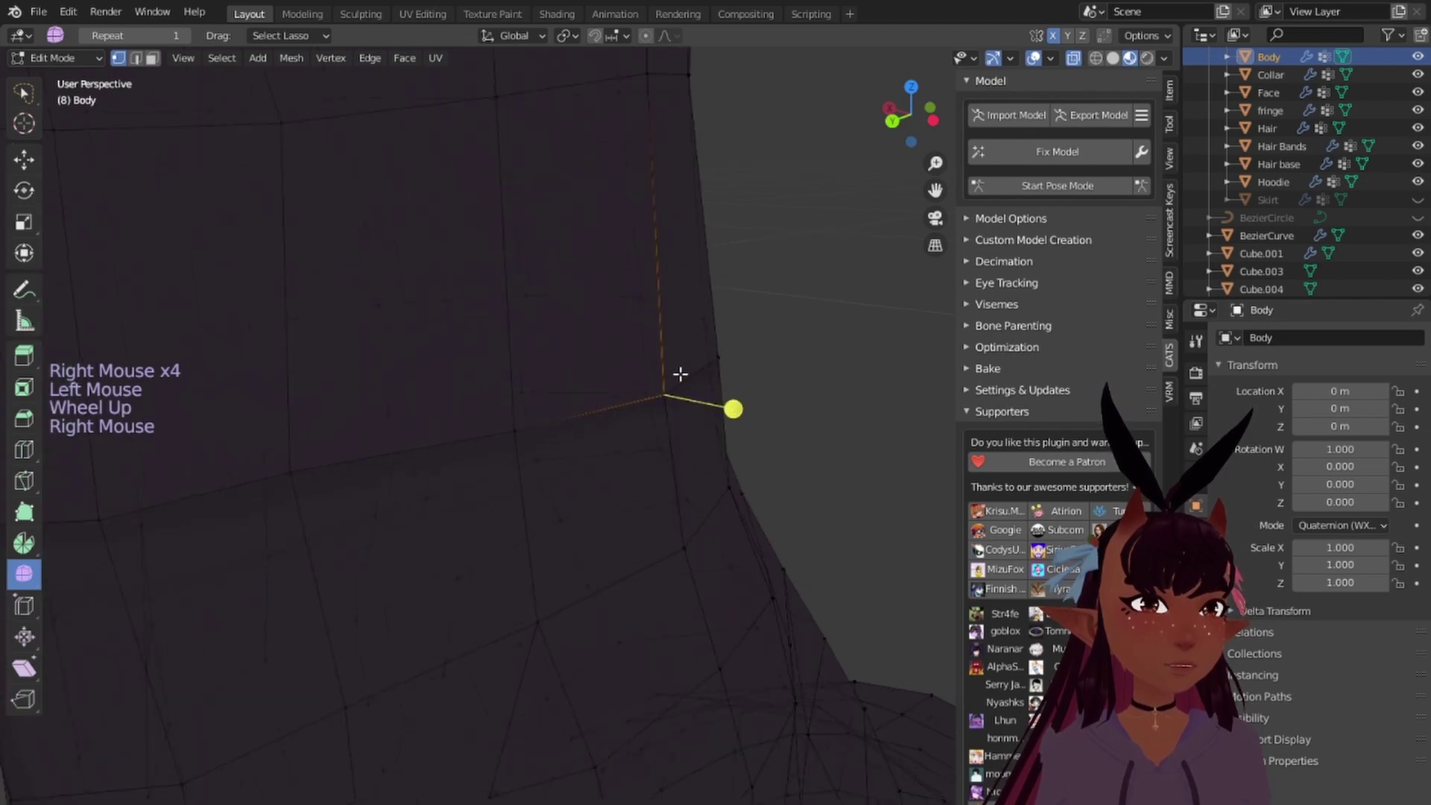
middle_click_drag(670, 373, 688, 321)
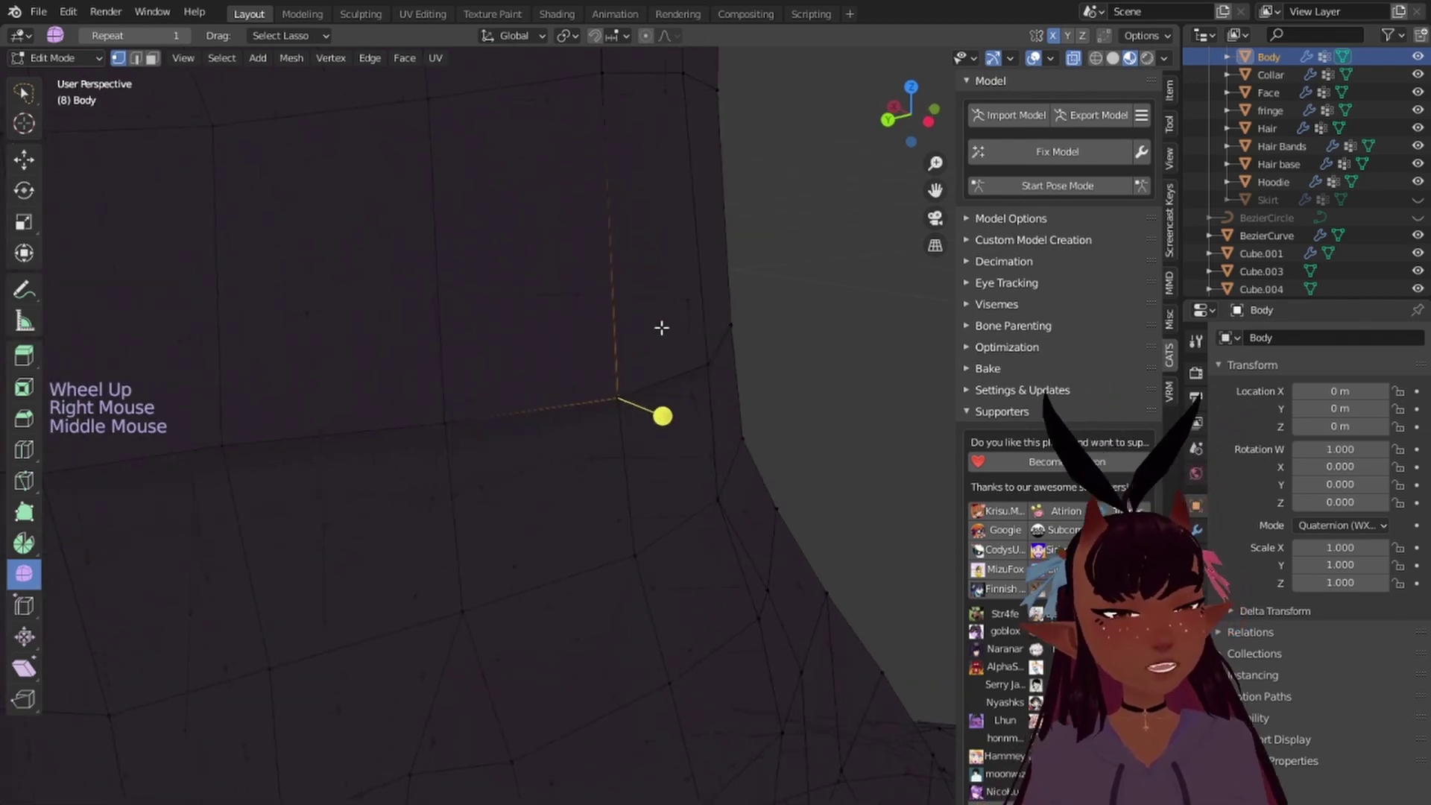
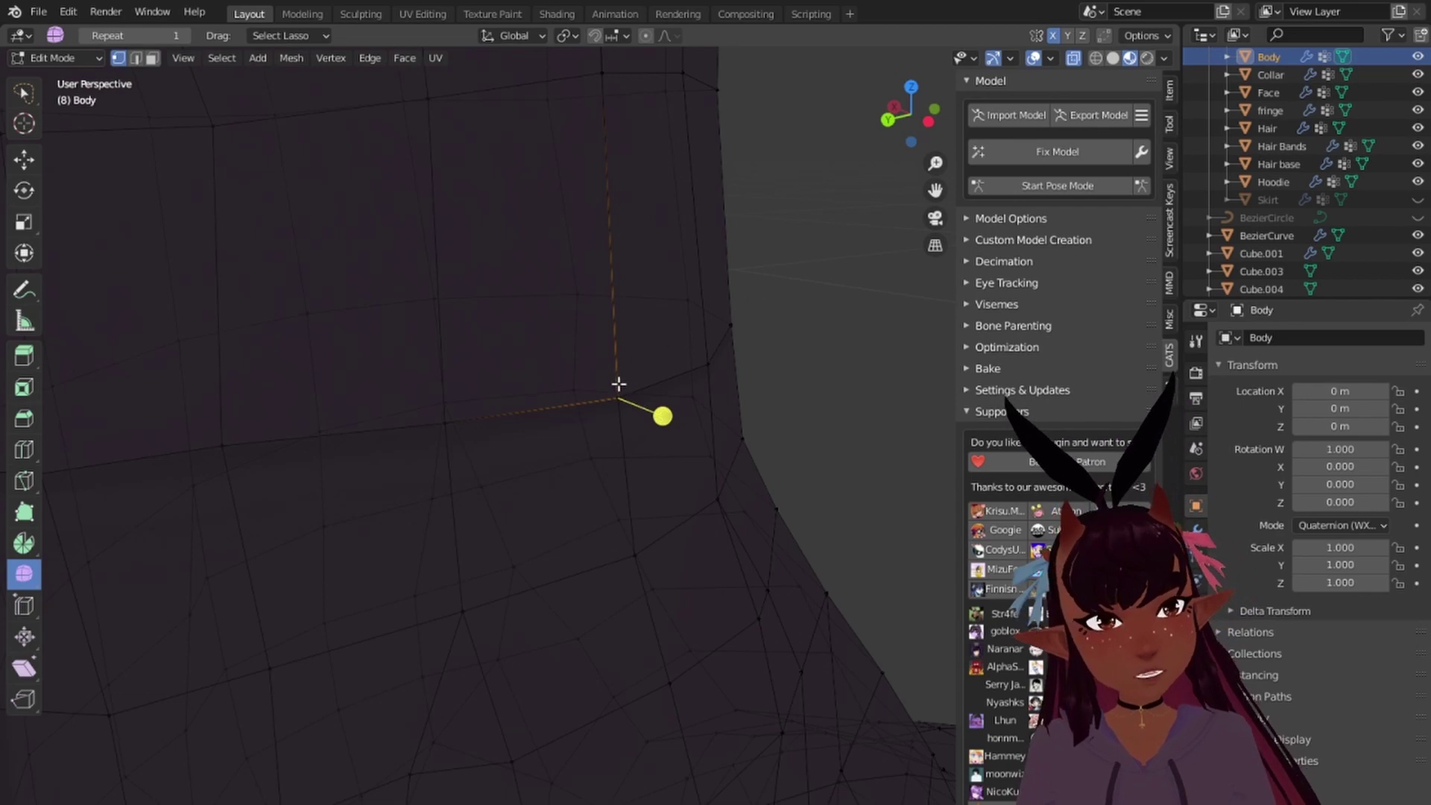
scroll(613, 388, "up", 2)
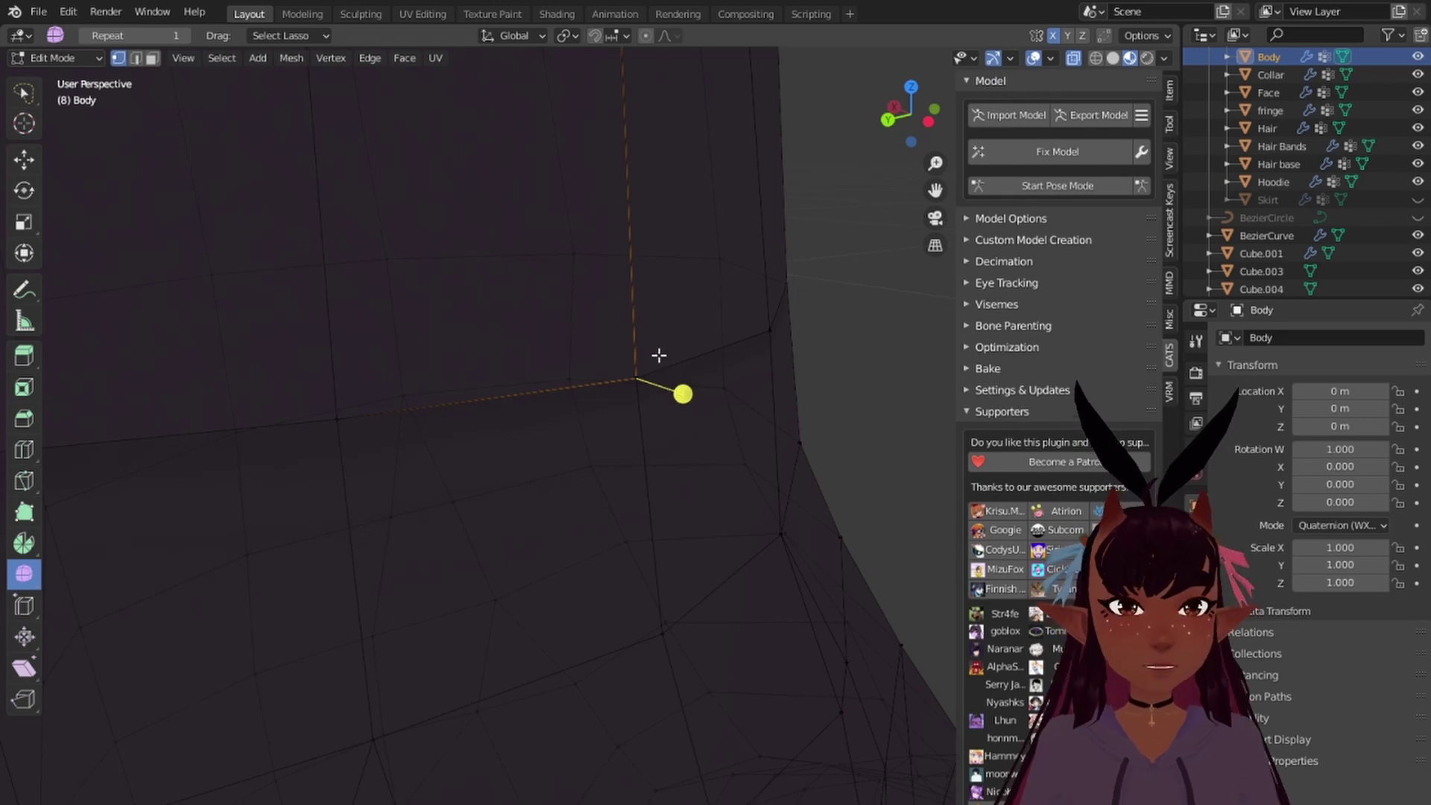
mouse_move(658, 335)
left_mouse_down("shift")
mouse_move(623, 399)
mouse_move(682, 411)
left_mouse_up("shift")
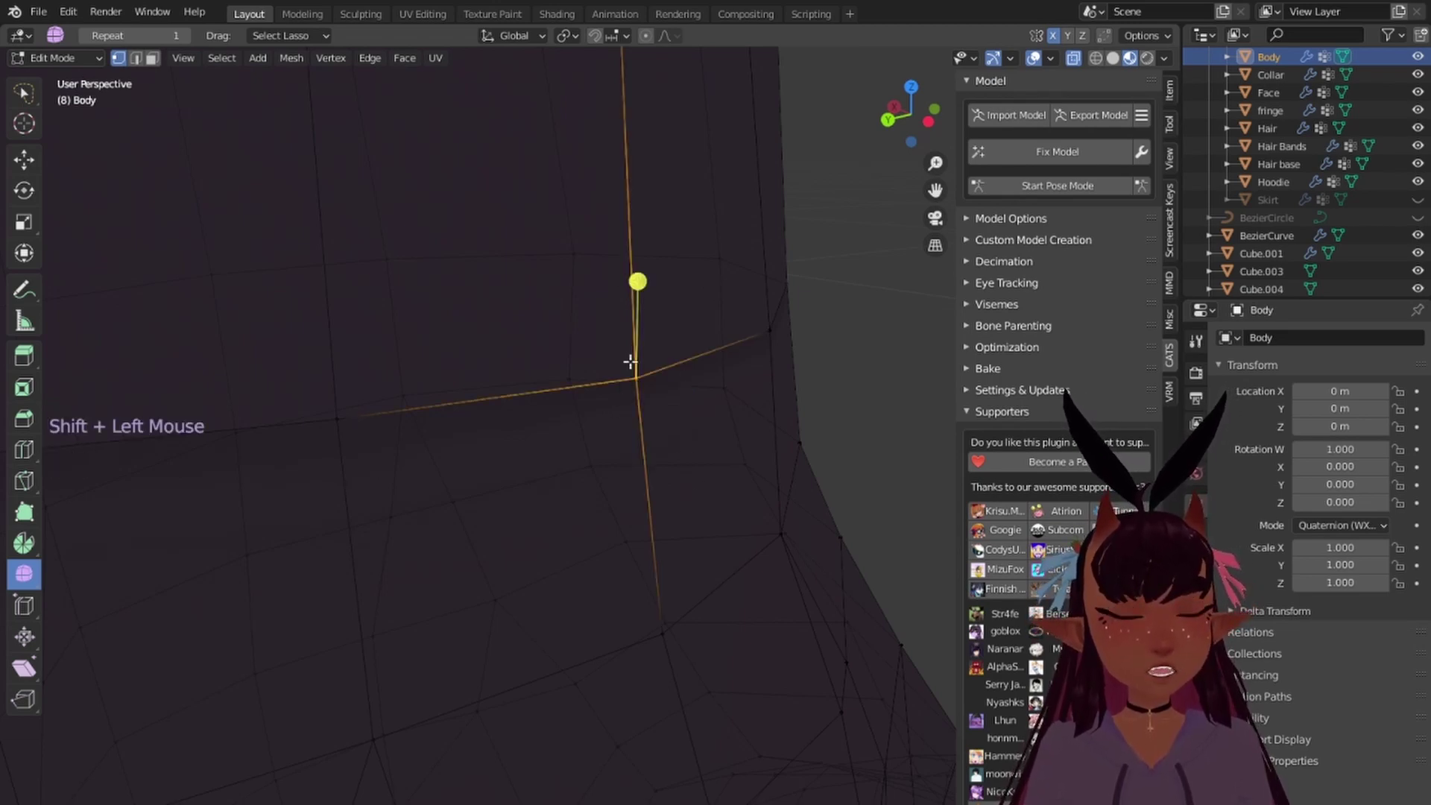
key("m")
left_click(591, 380)
scroll(481, 395, "down", 6)
Step: Select the edge loop around the ankle seam and follow it around the leg to check for breaks
key("a")
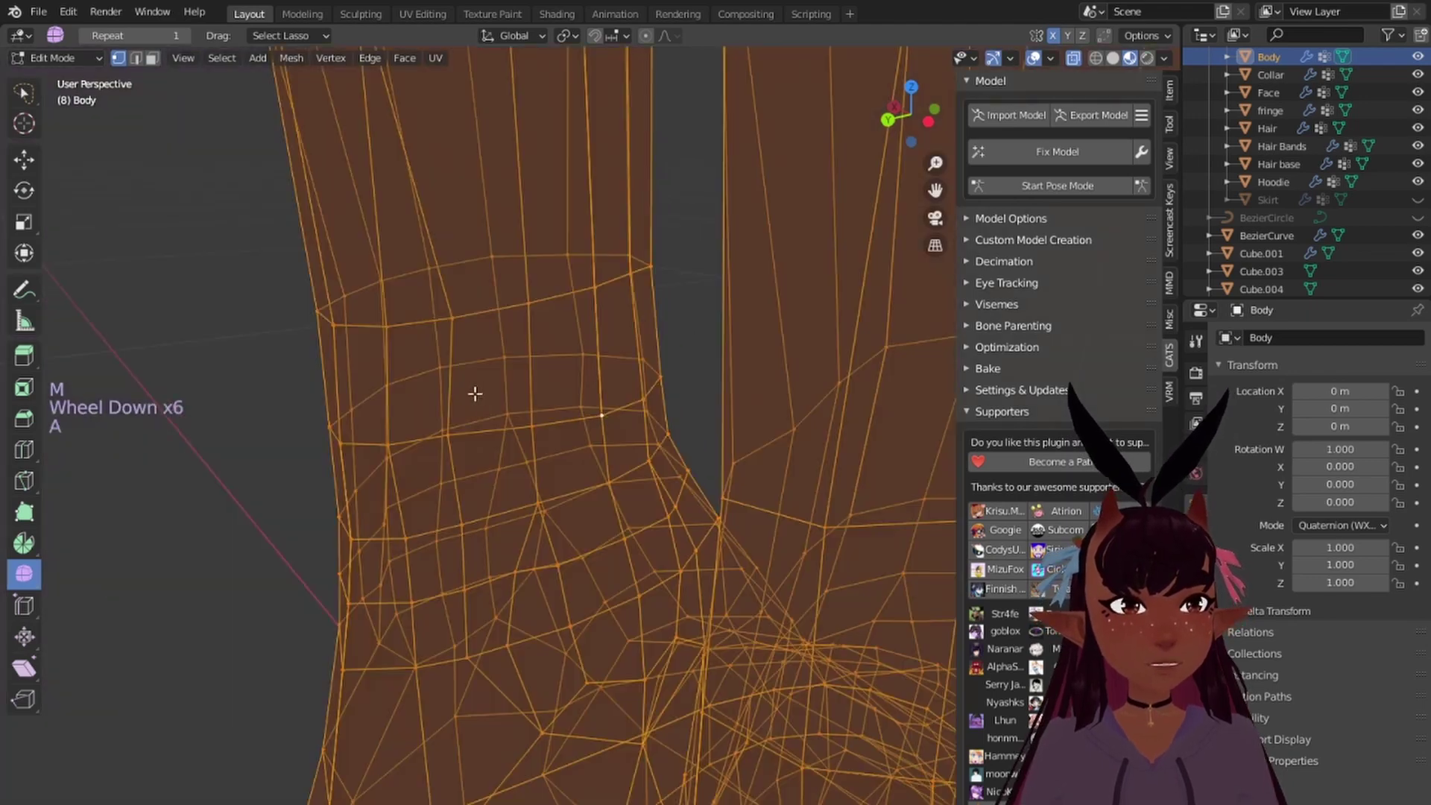
key("a")
key("a")
right_click(513, 431, "alt")
right_click(481, 428, "alt")
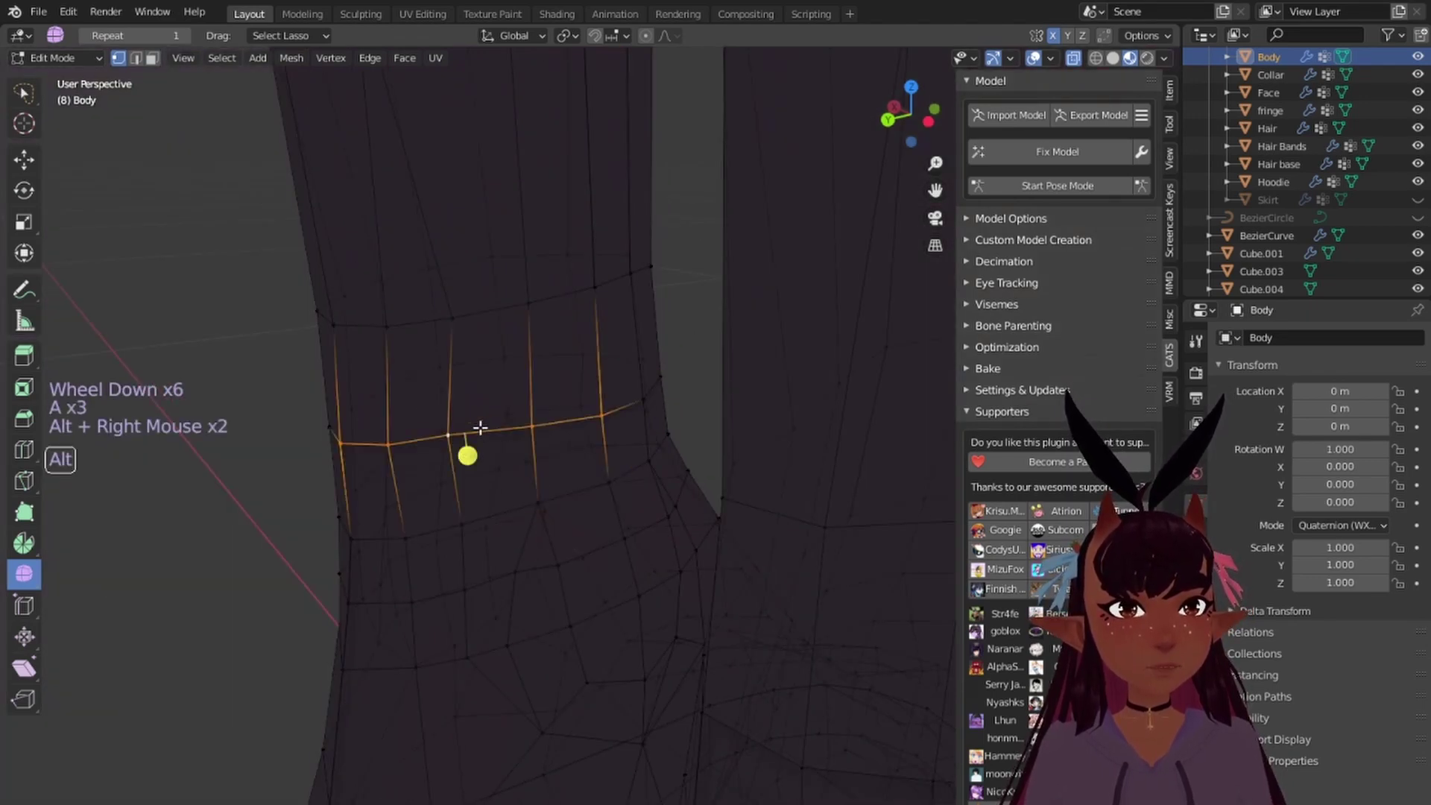
middle_click_drag(480, 424, 654, 374)
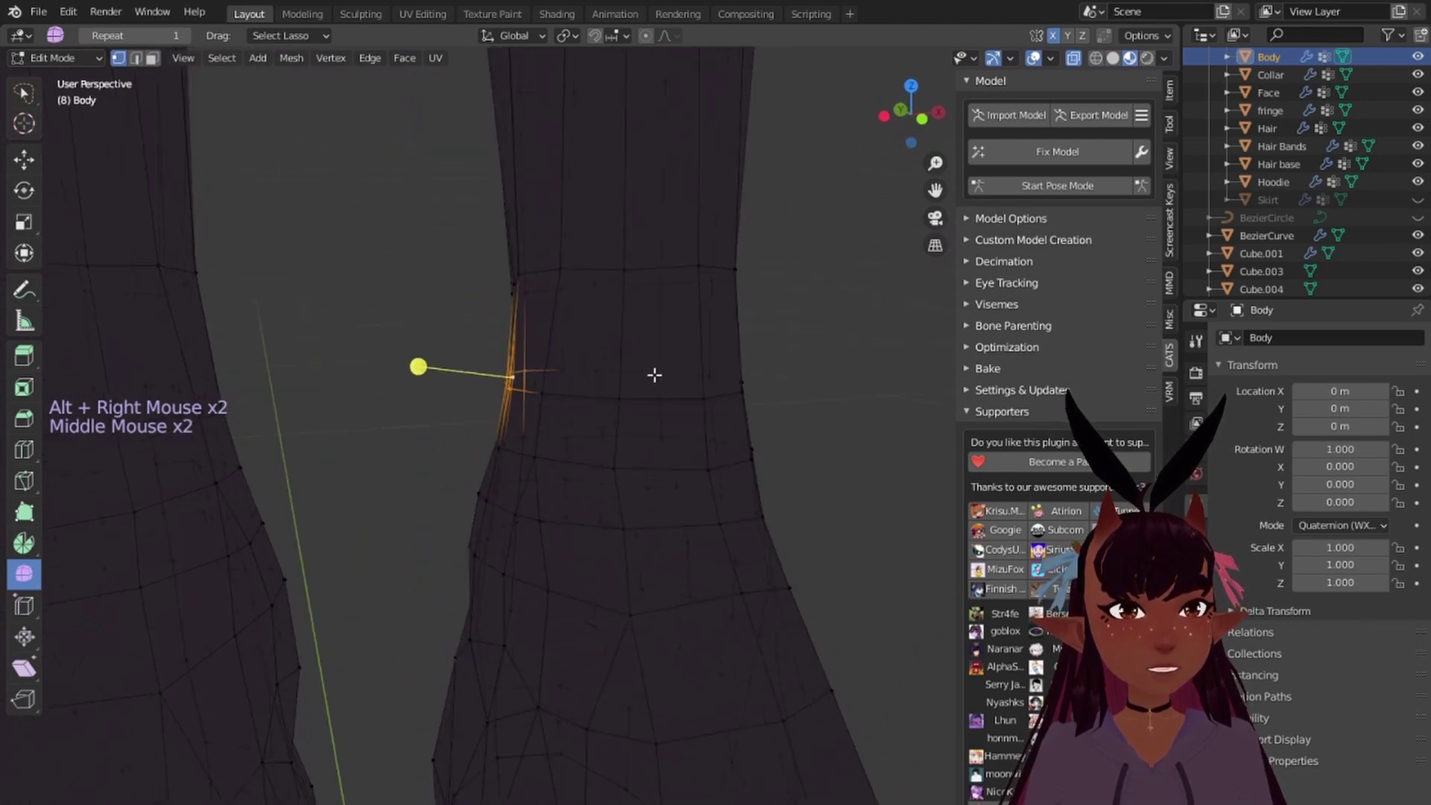
right_click(607, 368, "alt+shift")
middle_click_drag(437, 360, 776, 347)
key("a")
key("a")
key("a")
scroll(600, 357, "up", 2)
Step: Select the overlapping vertices at the front of the ankle seam and merge them at center
middle_click_drag(600, 357, 468, 400)
right_click(505, 399, "alt")
mouse_move(469, 386)
left_mouse_down()
mouse_move(433, 393)
mouse_move(470, 415)
left_mouse_up()
key("m")
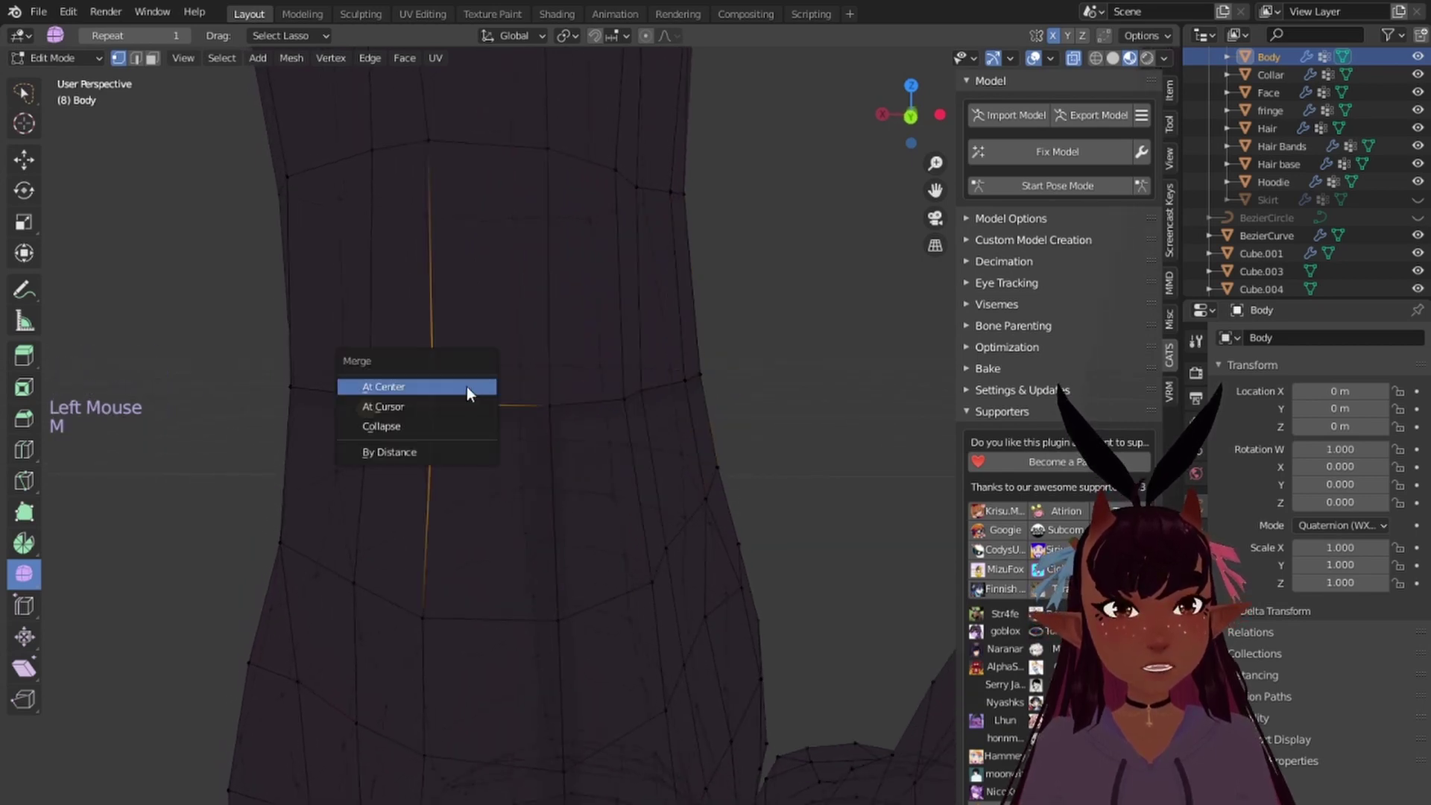
left_click(467, 386)
scroll(464, 374, "down", 6)
scroll(464, 374, "down", 5)
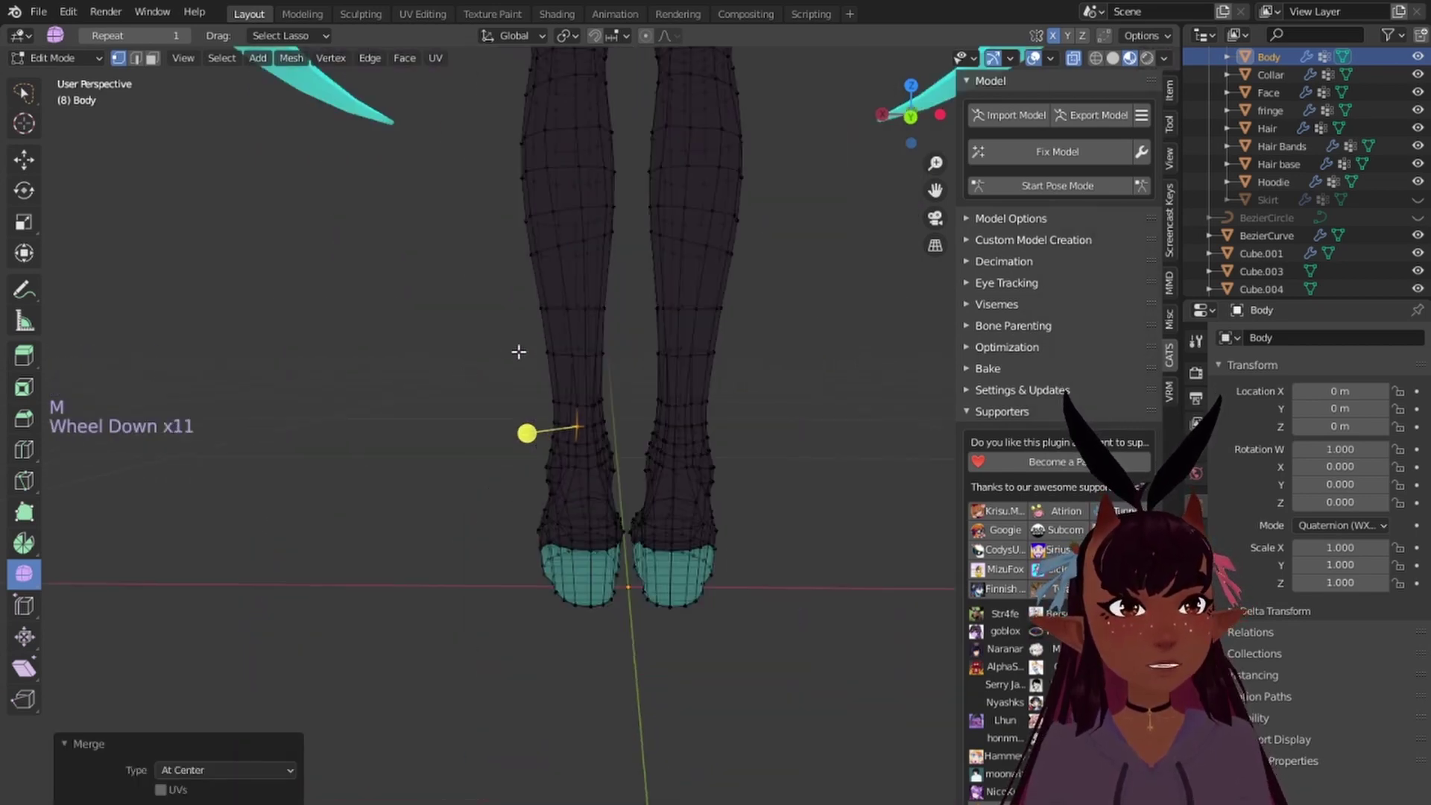
Step: Select all vertices around both ankles and merge them by distance at 0.0001 m
key("a")
left_click(753, 335)
scroll(738, 350, "up", 4)
mouse_move(716, 364)
middle_mouse_down()
mouse_move(797, 413)
mouse_move(823, 351)
middle_mouse_up()
mouse_move(901, 289)
left_mouse_down()
mouse_move(756, 310)
mouse_move(409, 495)
mouse_move(866, 519)
mouse_move(923, 493)
left_mouse_up()
scroll(768, 498, "down", 5)
middle_click_drag(719, 474, 688, 472)
middle_click_drag(546, 474, 553, 473)
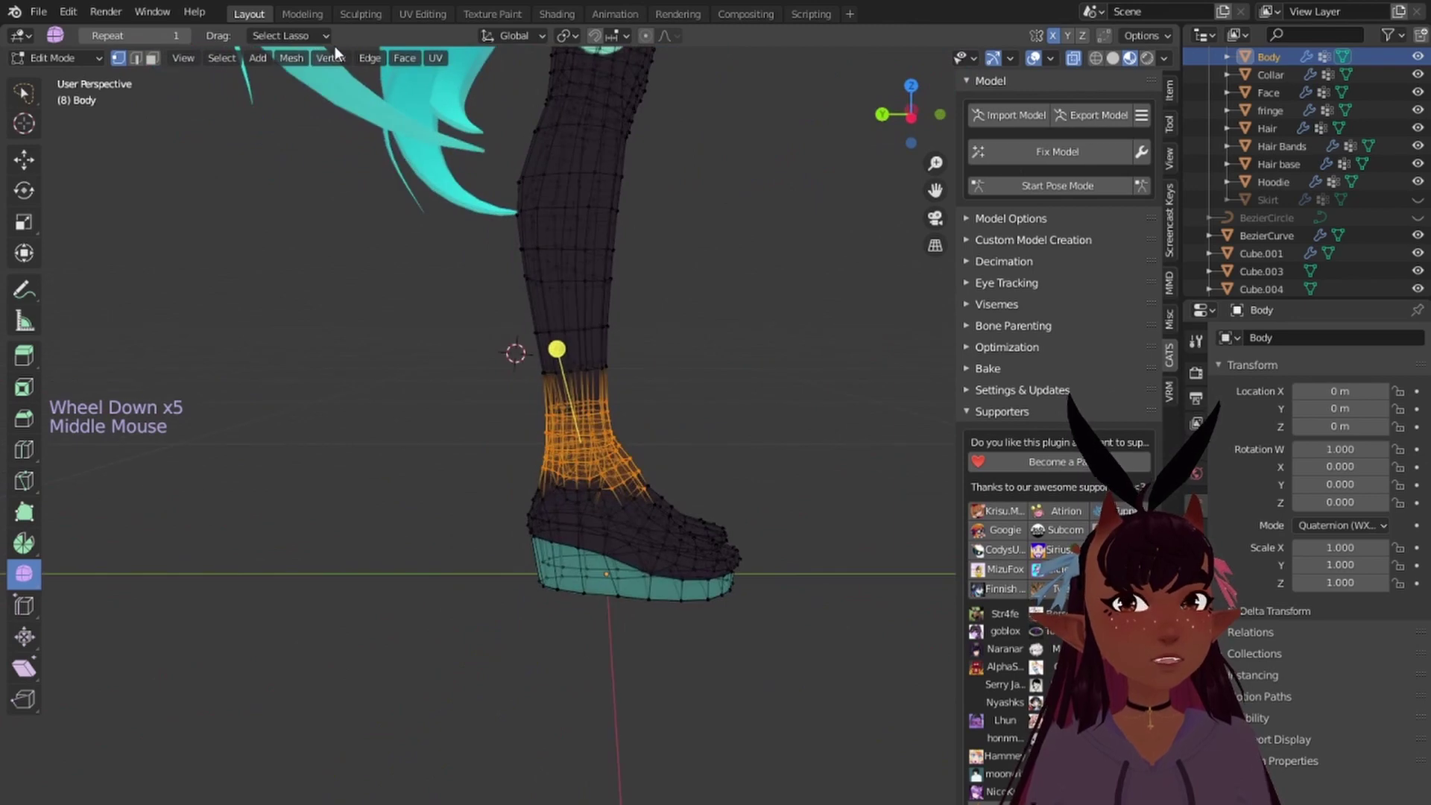
left_click(290, 58)
mouse_move(324, 182)
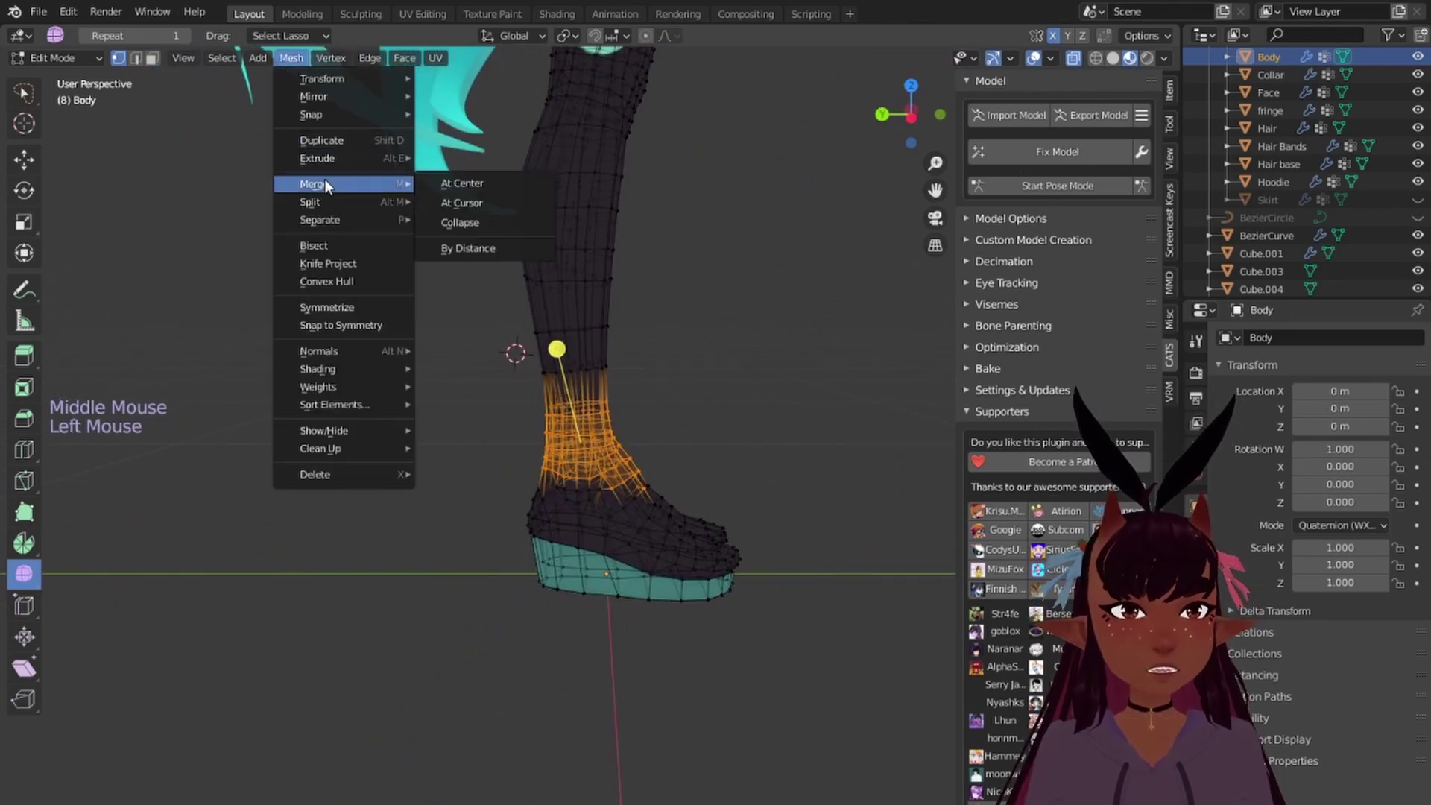
left_click(460, 249)
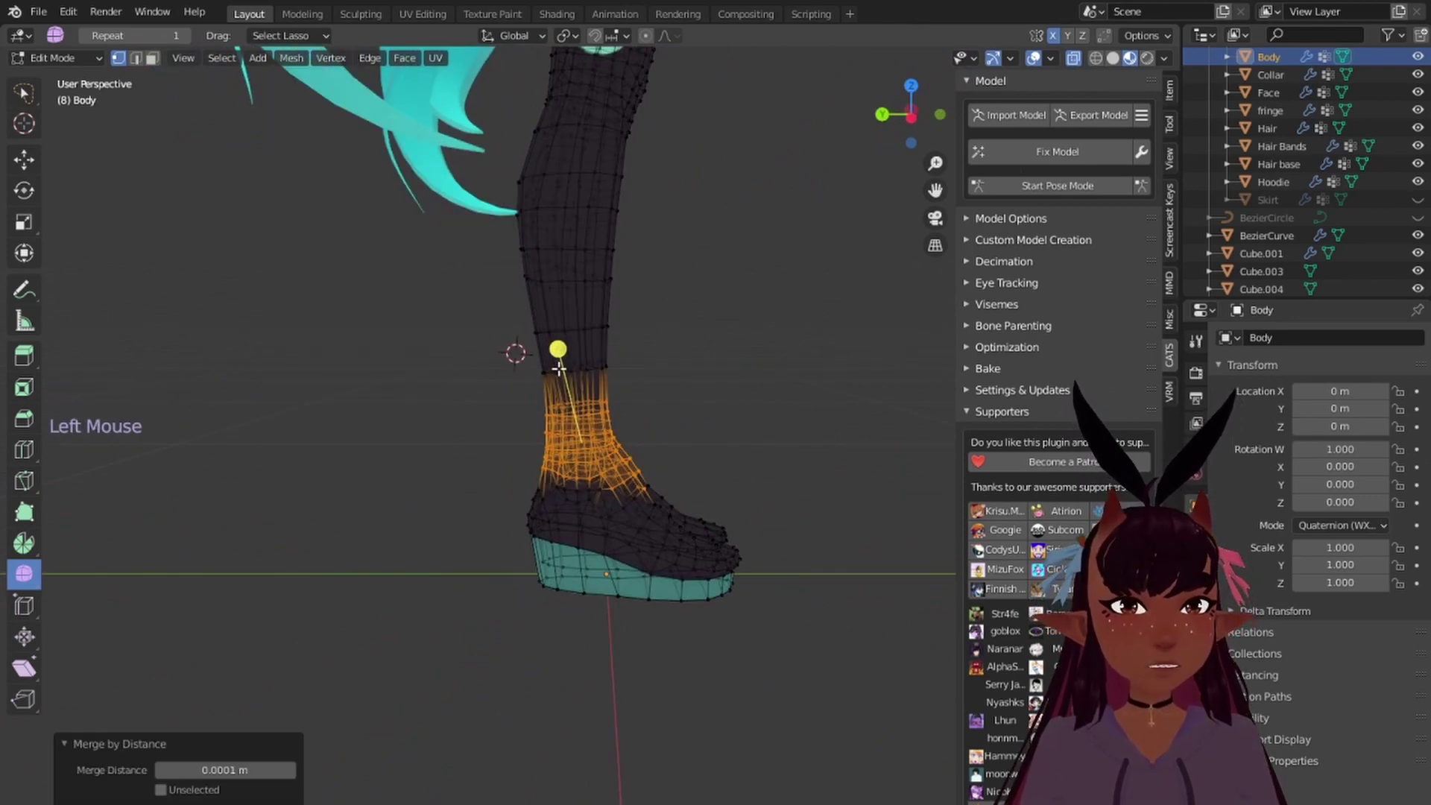
scroll(625, 390, "up", 5)
middle_click_drag(686, 405, 843, 322)
Step: Clear the selection, select the upper ankle edge loop in front view, and try moving it to test its joins
key("a")
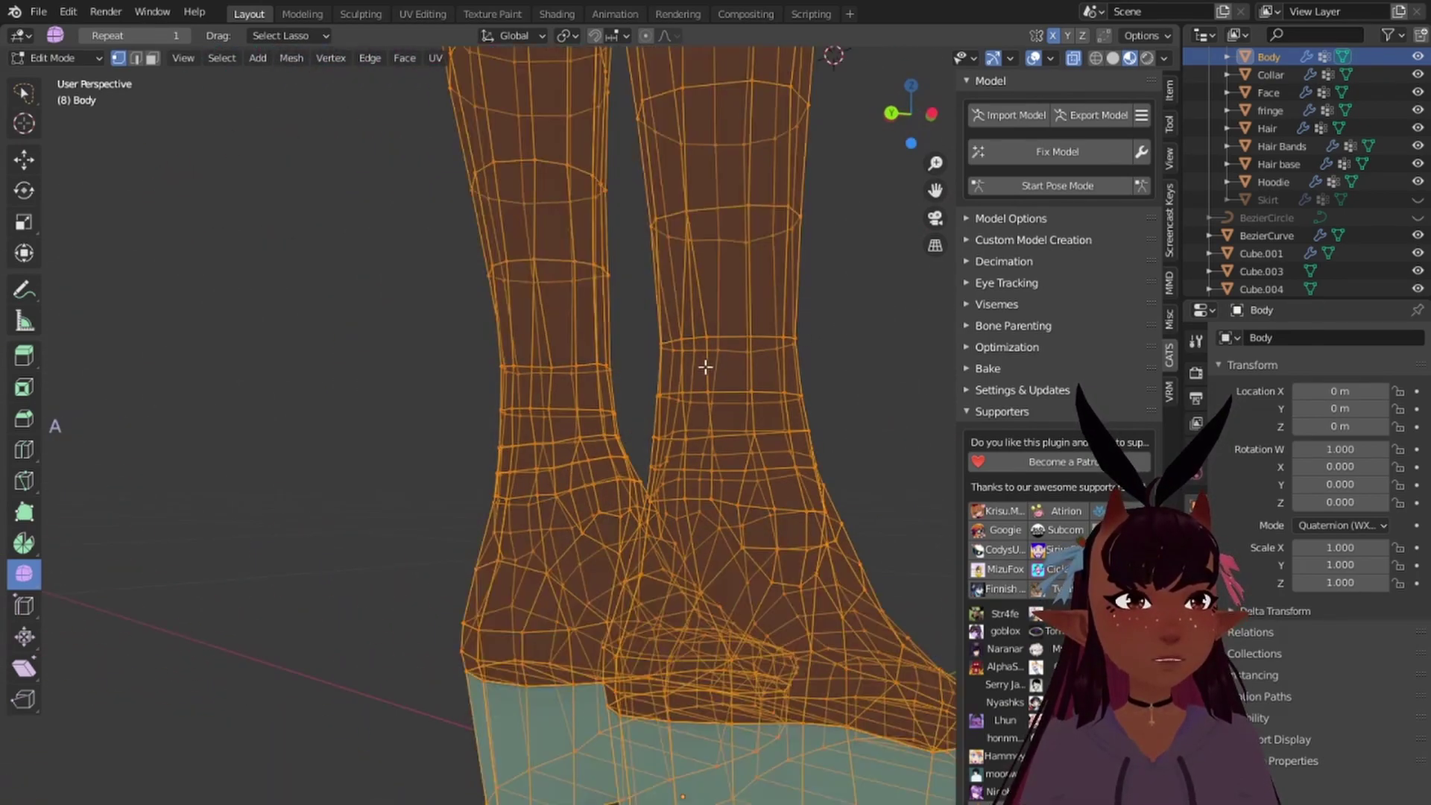
key("a")
key("a")
middle_click_drag(705, 368, 530, 412)
key("KP_1")
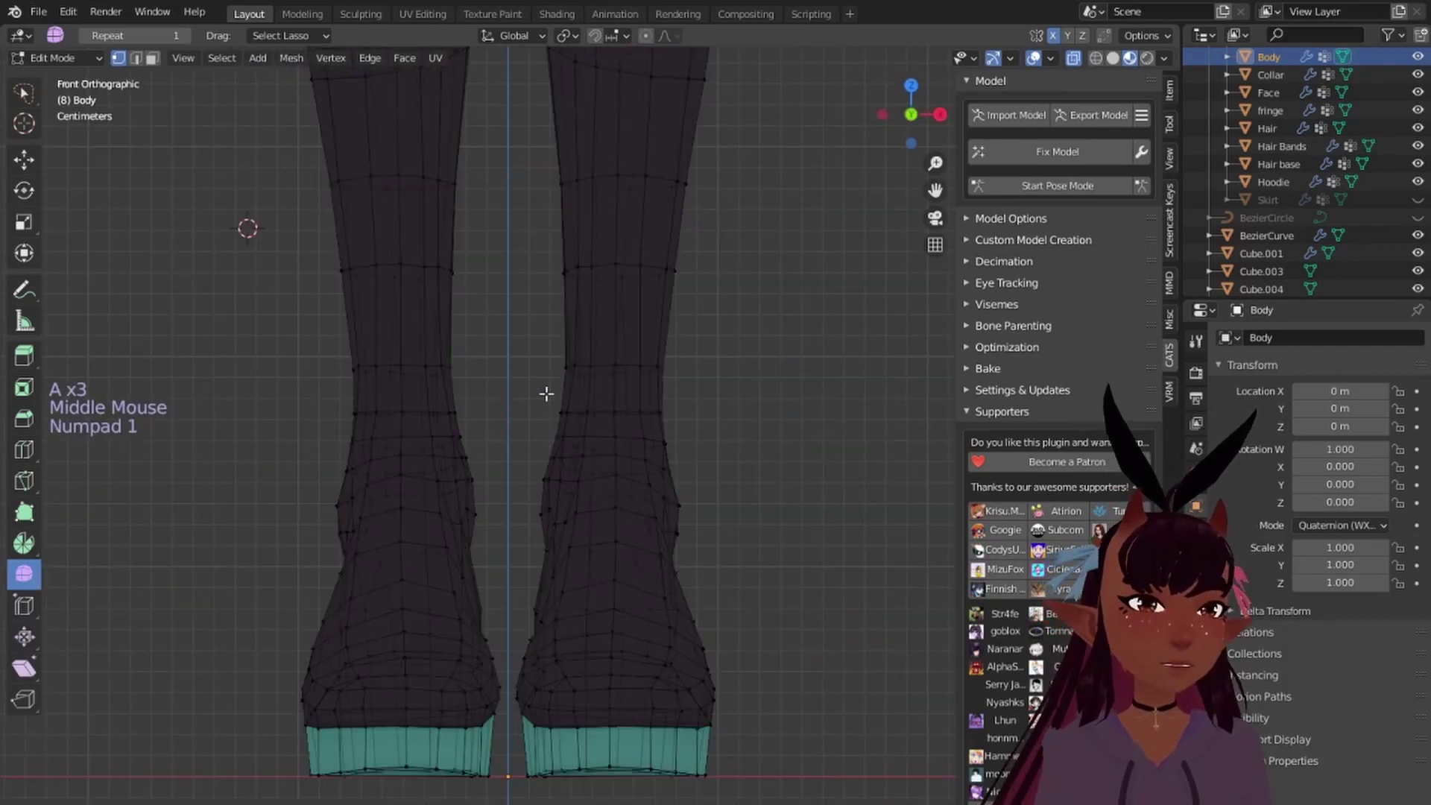
scroll(547, 394, "up", 2)
right_click(618, 405, "alt")
key("g")
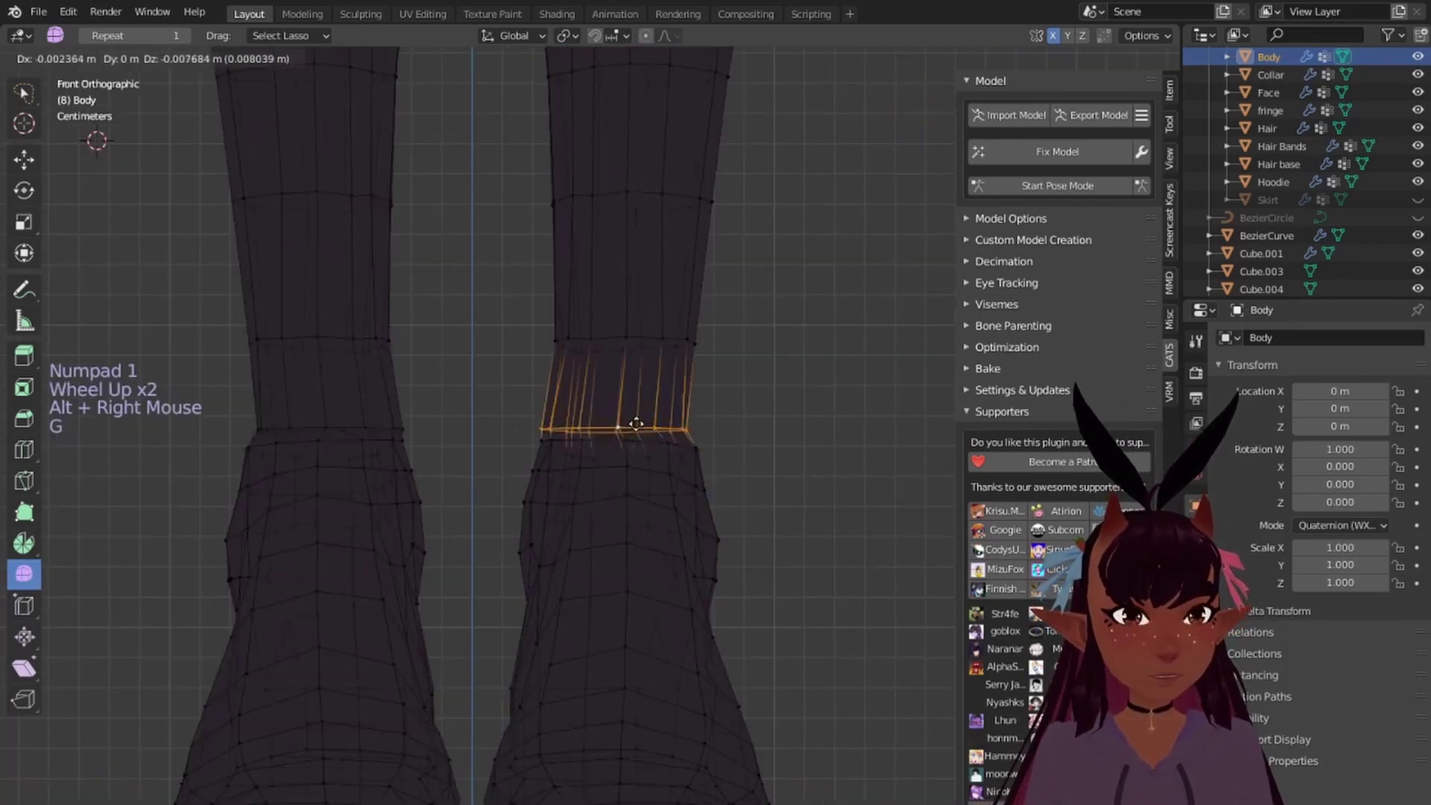
key("Escape")
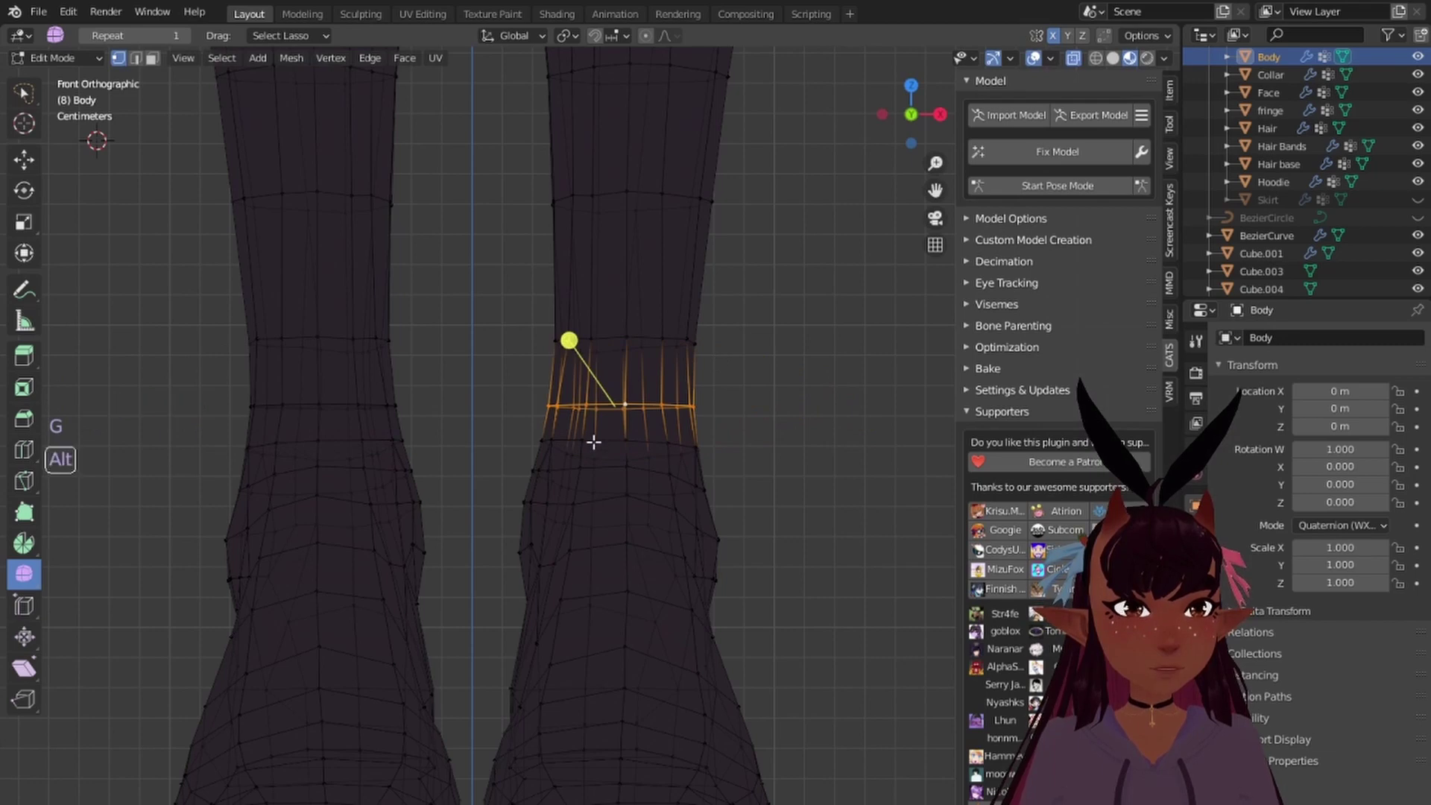
Step: Try moving the edge loops just below the ankle seam to test their joins, and clear the selection
key("g")
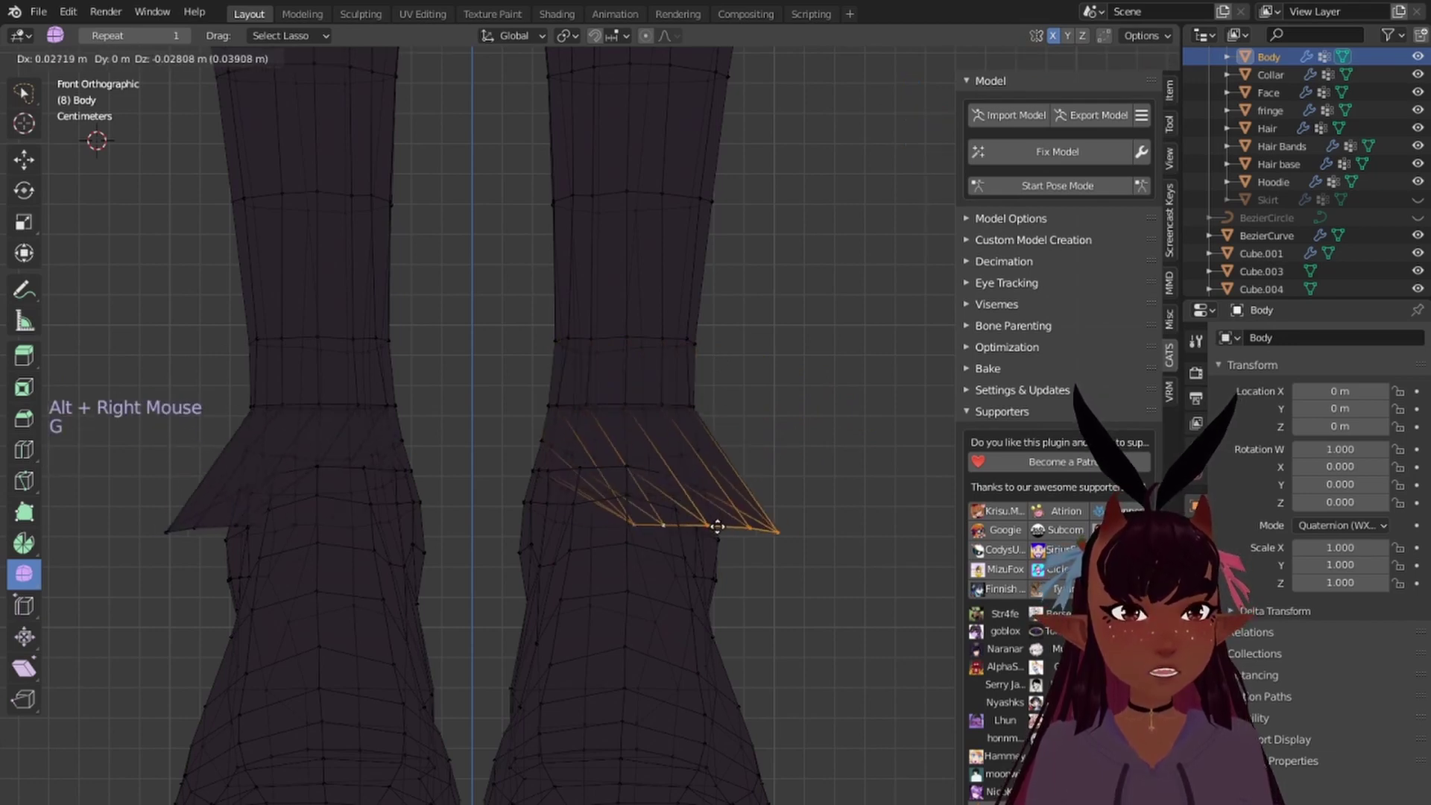
key("Escape")
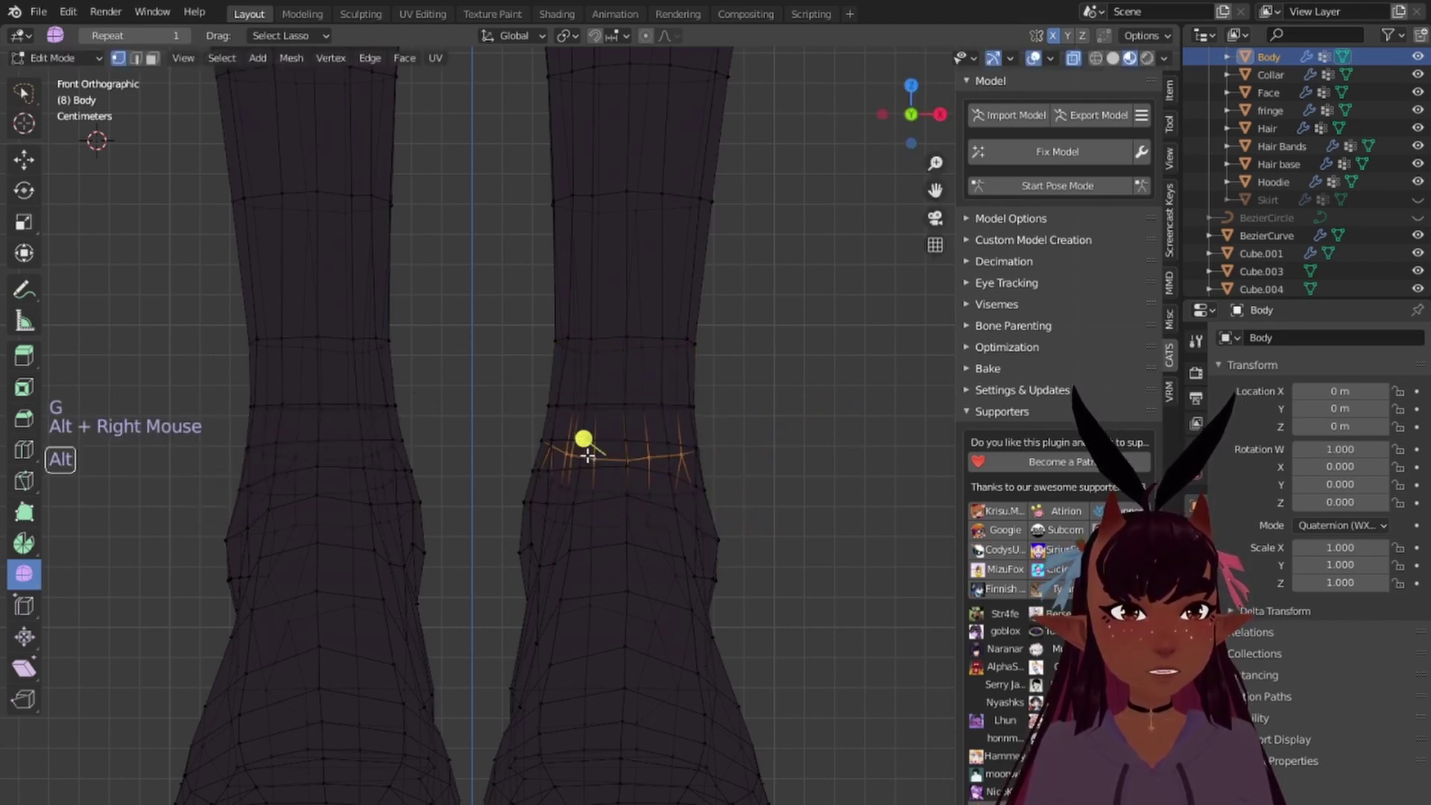
key("g")
scroll(575, 419, "down", 6)
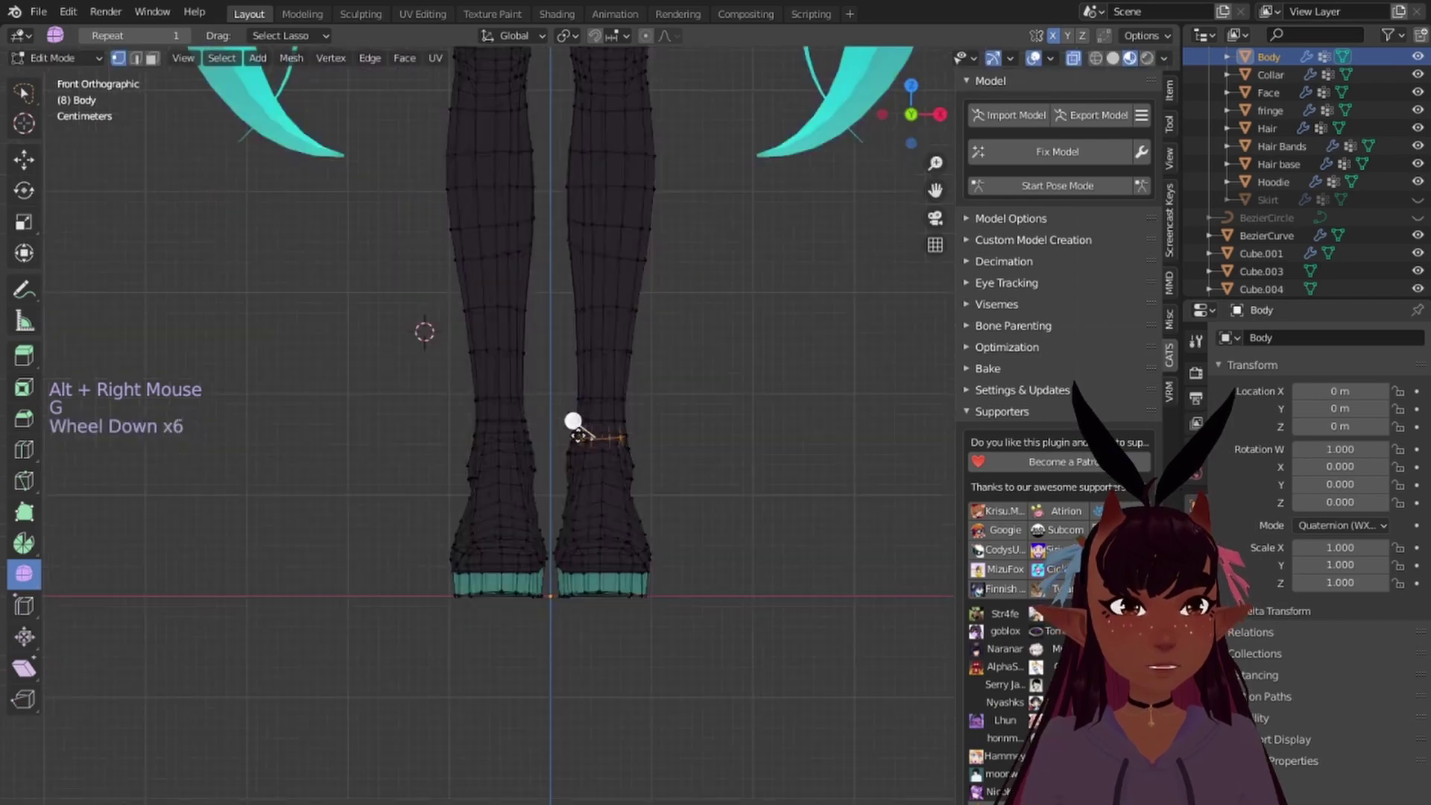
key("a")
key("a")
key("a")
Step: Examine the stocking tops on both thighs from the front and other sides for mismatched vertices
scroll(591, 420, "up", 2)
middle_click_drag(611, 432, 623, 578, "shift")
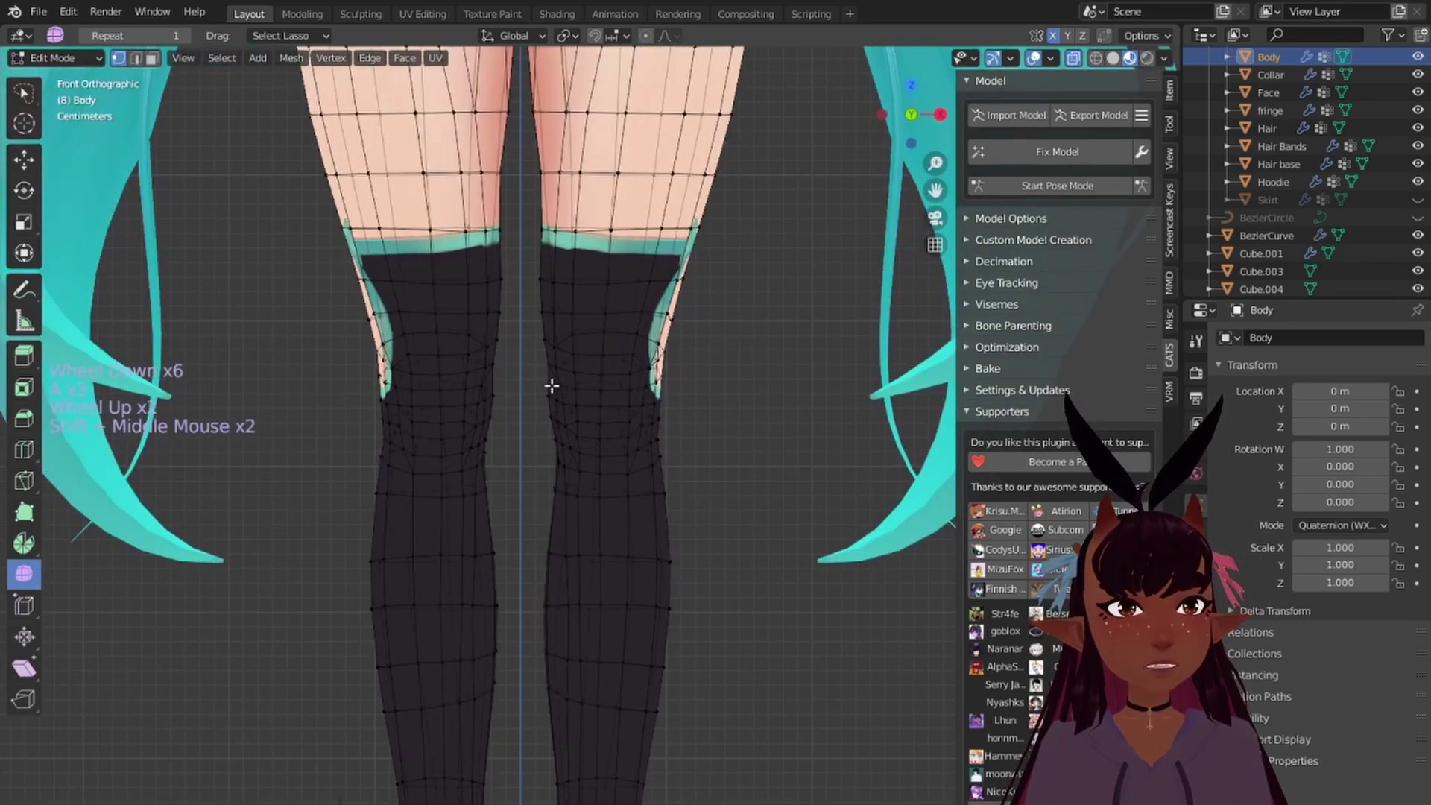
scroll(549, 340, "up", 2)
middle_click_drag(550, 341, 842, 478, "shift")
scroll(437, 435, "up", 2)
middle_click_drag(279, 394, 745, 403)
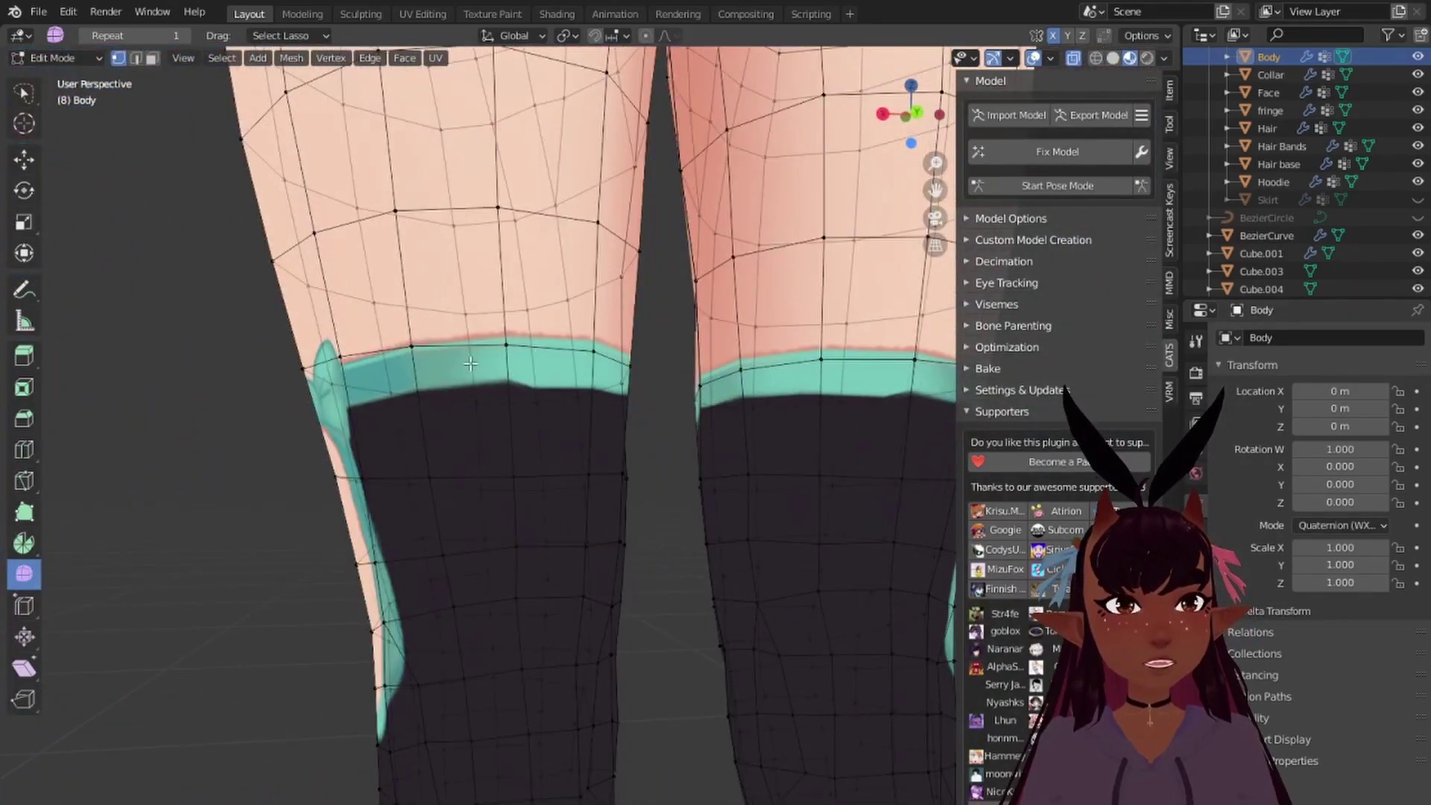
middle_click_drag(470, 363, 951, 348)
key("KP_1")
scroll(188, 384, "down", 11)
scroll(187, 385, "up", 11)
scroll(188, 385, "down", 1)
scroll(617, 350, "up", 2)
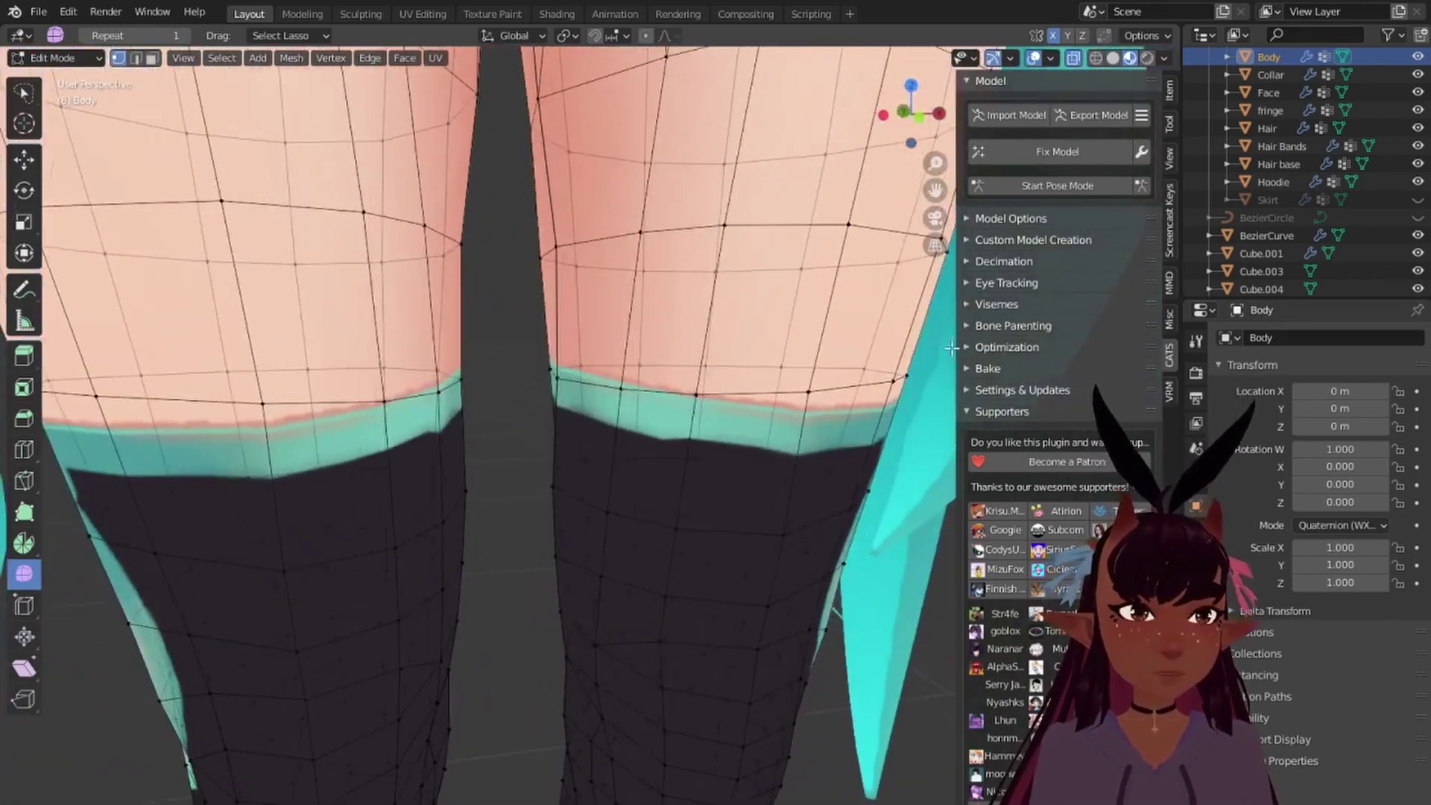
key("KP_1")
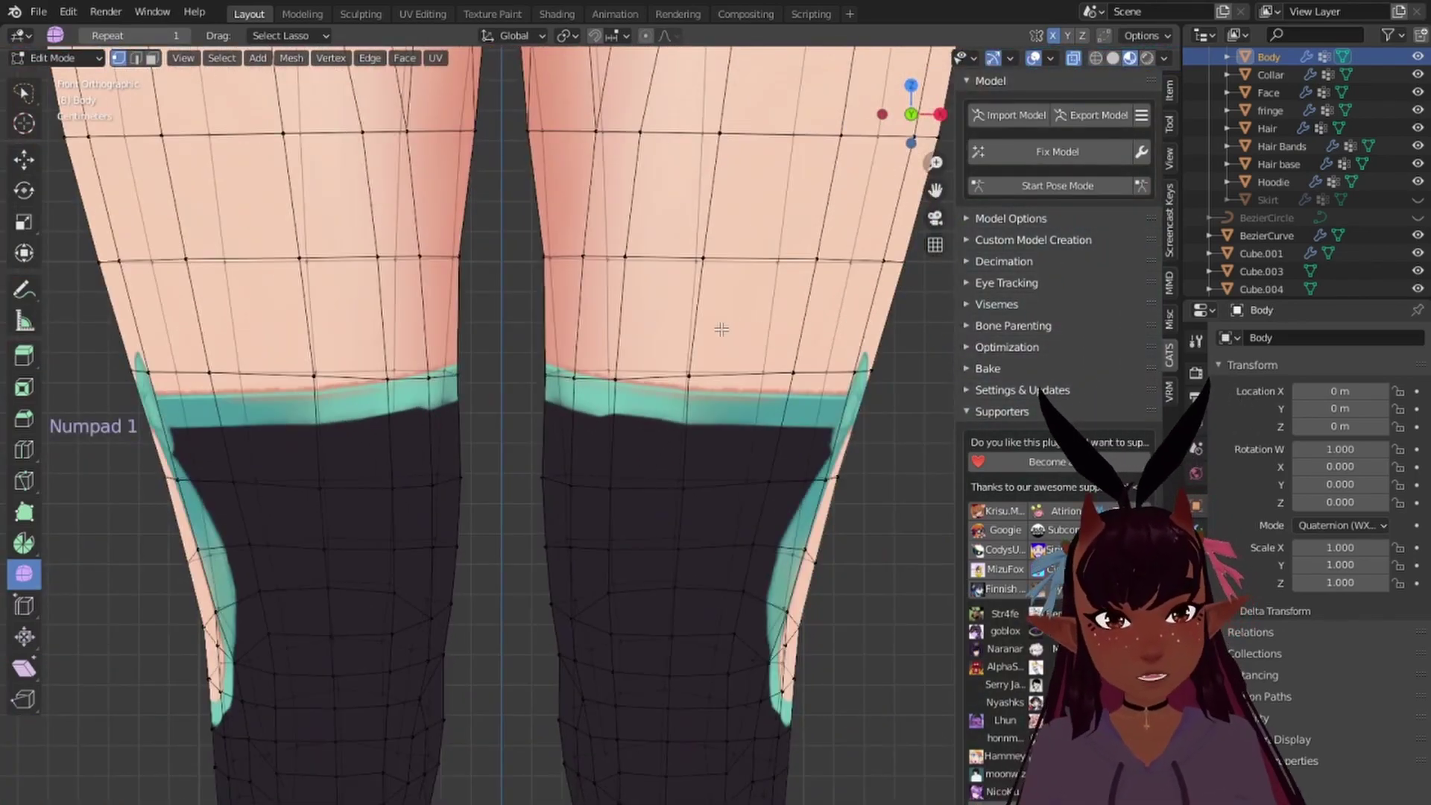
scroll(721, 329, "down", 2)
scroll(820, 350, "up", 3)
scroll(917, 360, "down", 3)
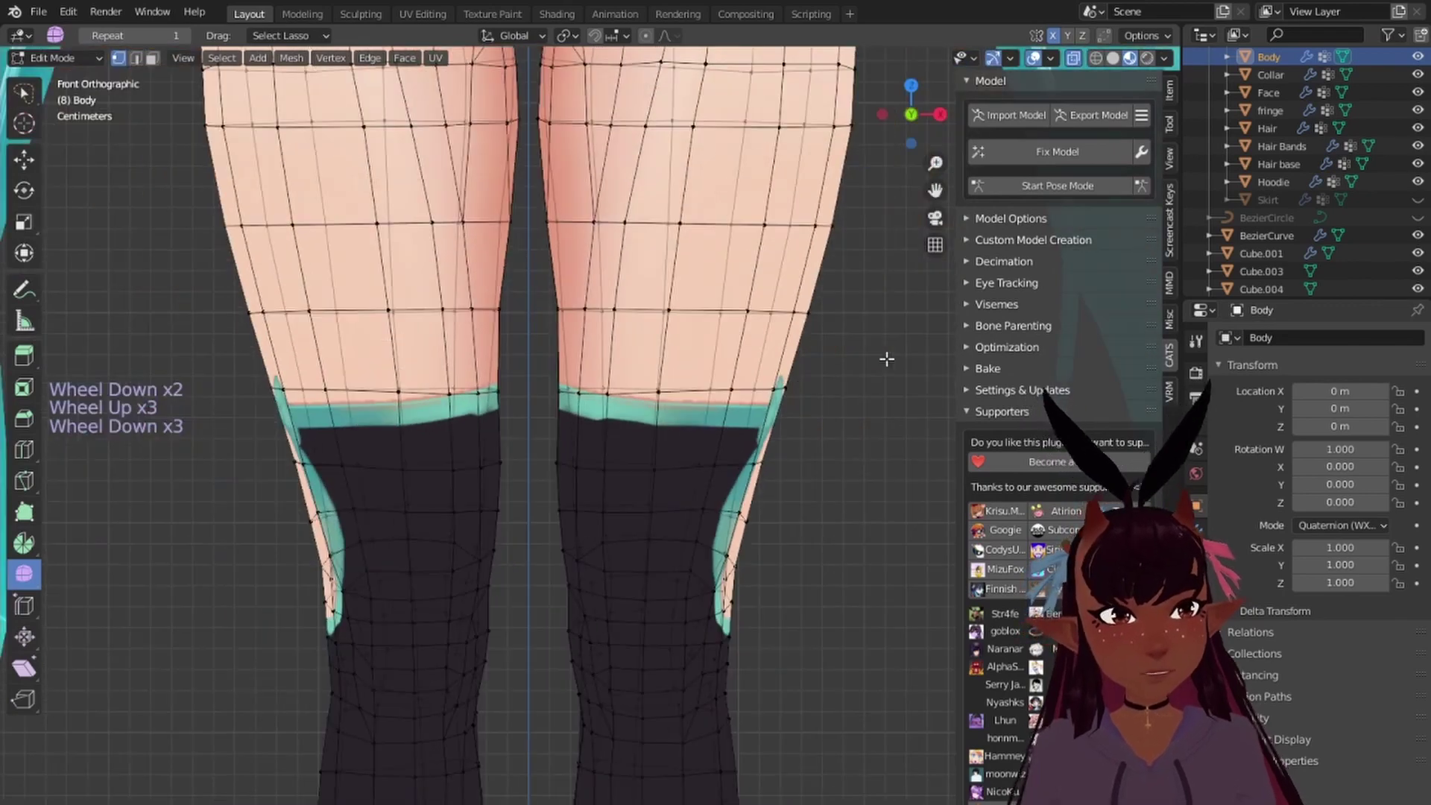
Step: Examine the bow and cut-out on the outer side of the stocking, and compare both legs in front view
middle_click_drag(886, 359, 645, 377)
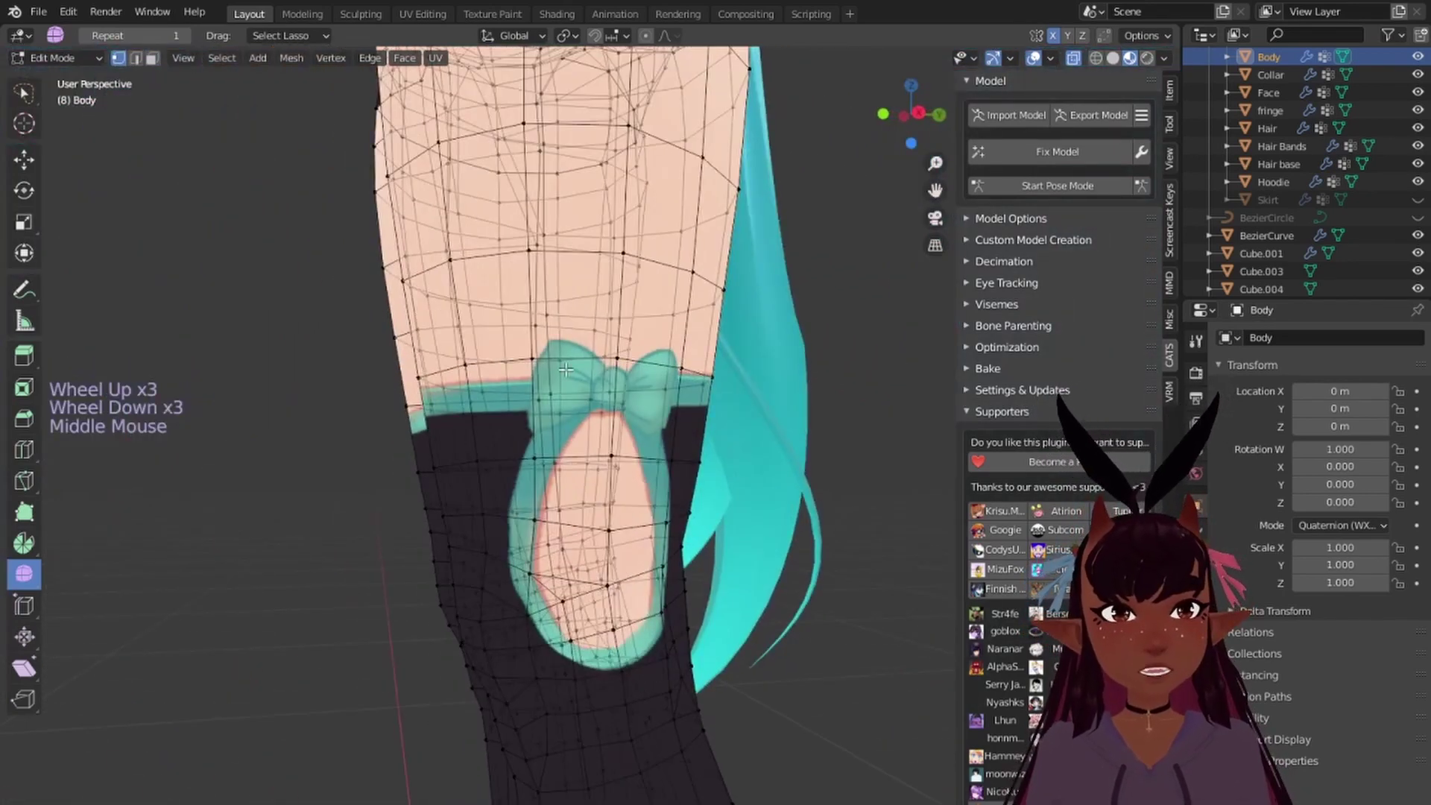
key("KP_1")
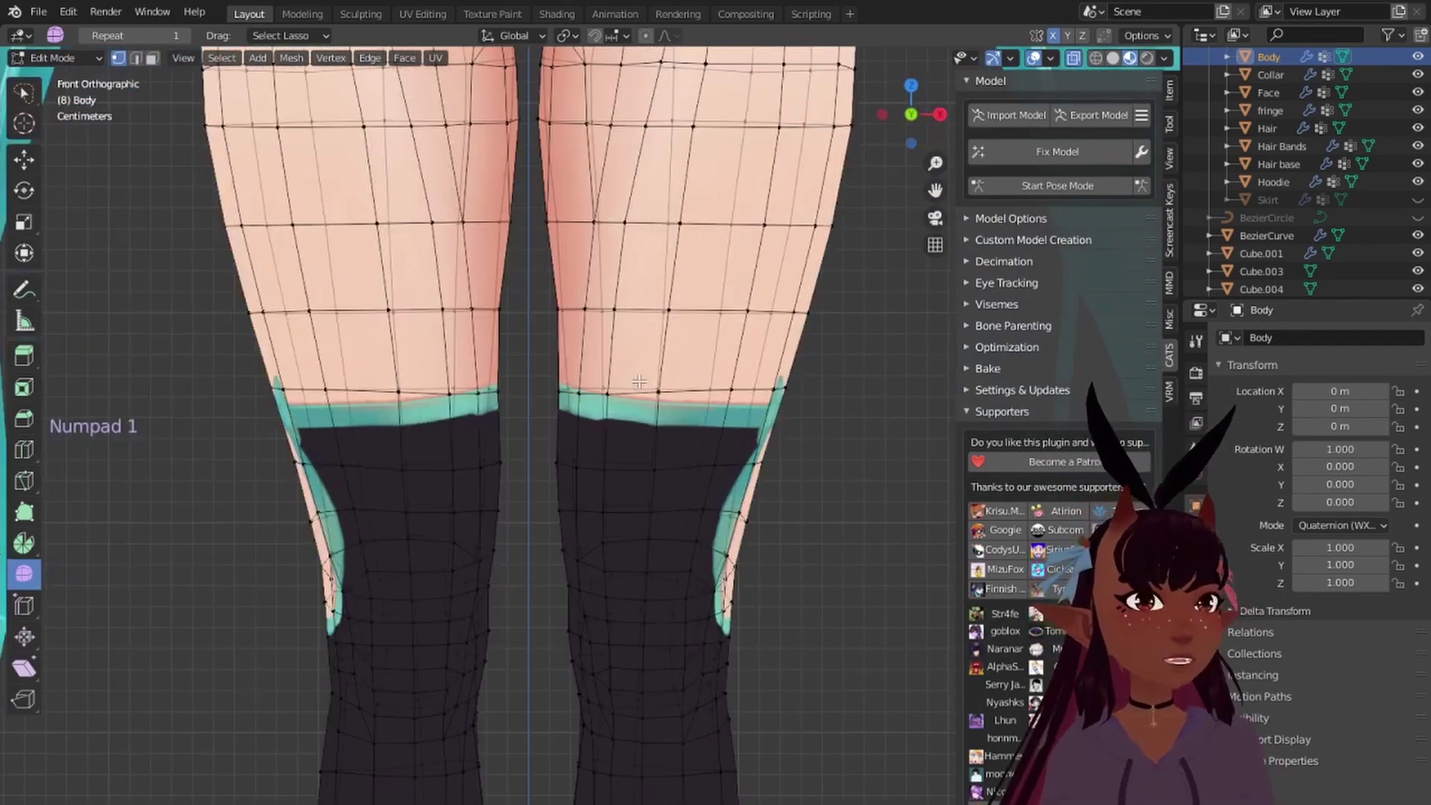
scroll(669, 415, "down", 6)
key("a")
key("a")
key("a")
scroll(696, 360, "up", 11)
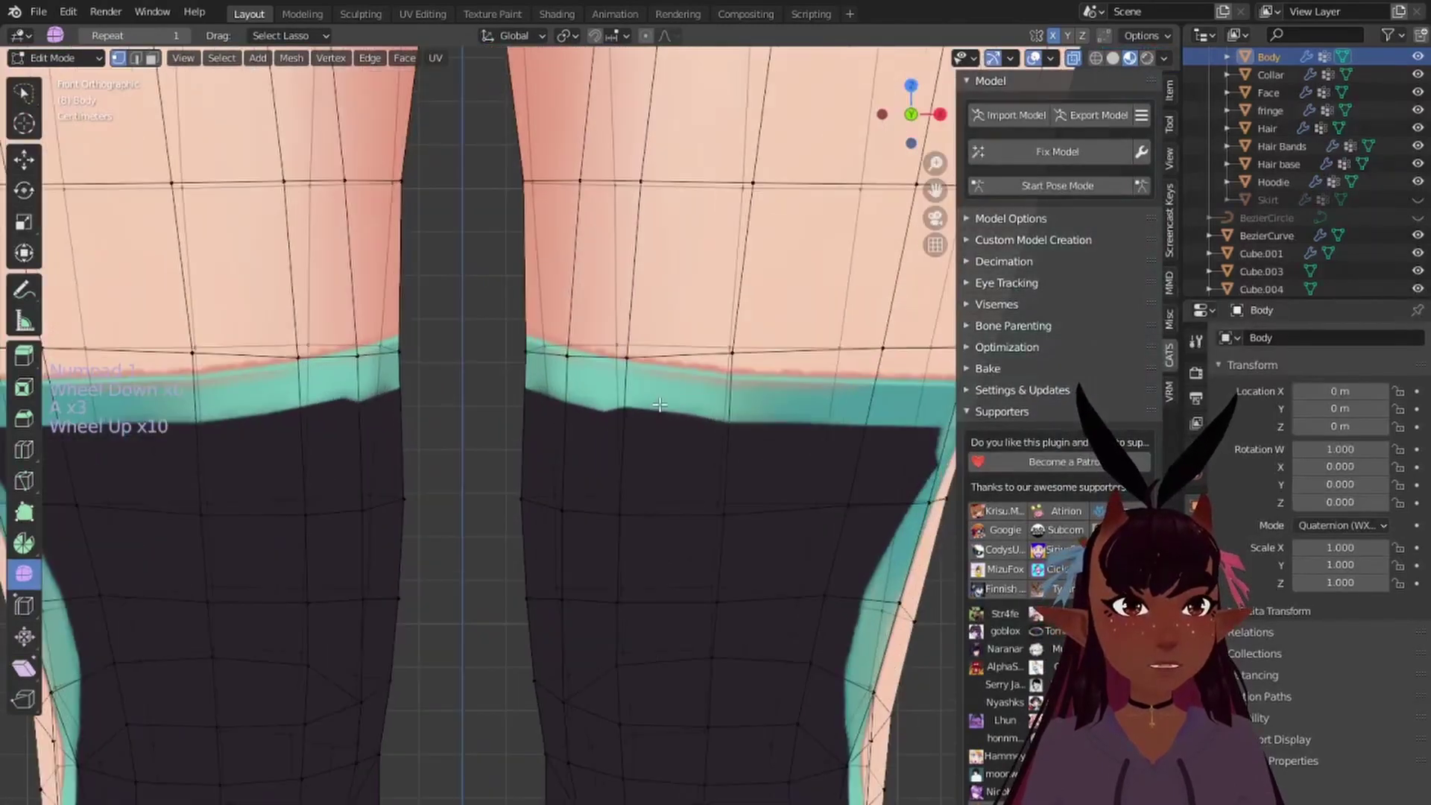
scroll(690, 350, "down", 4)
scroll(683, 335, "up", 1)
scroll(683, 333, "down", 5)
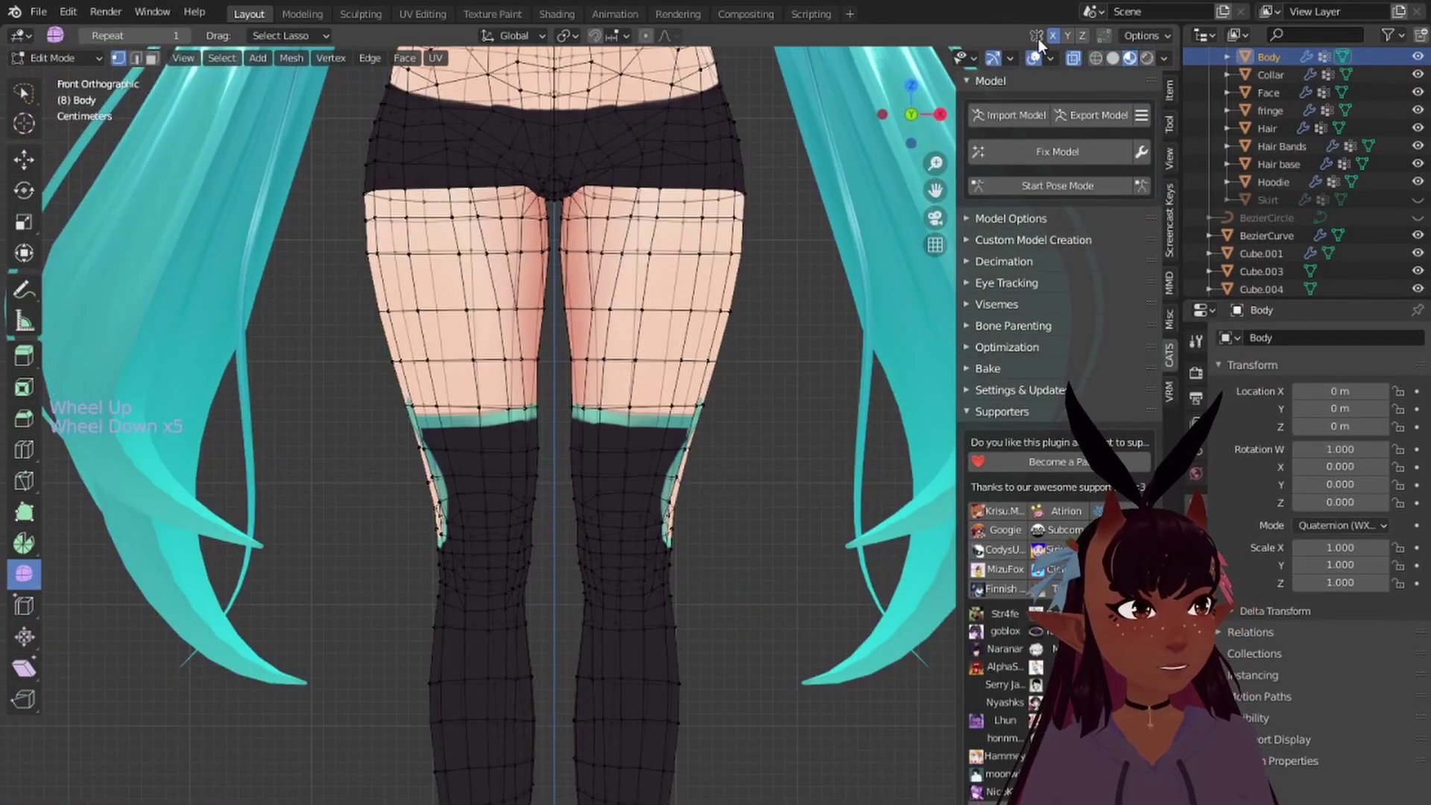
scroll(518, 373, "down", 5)
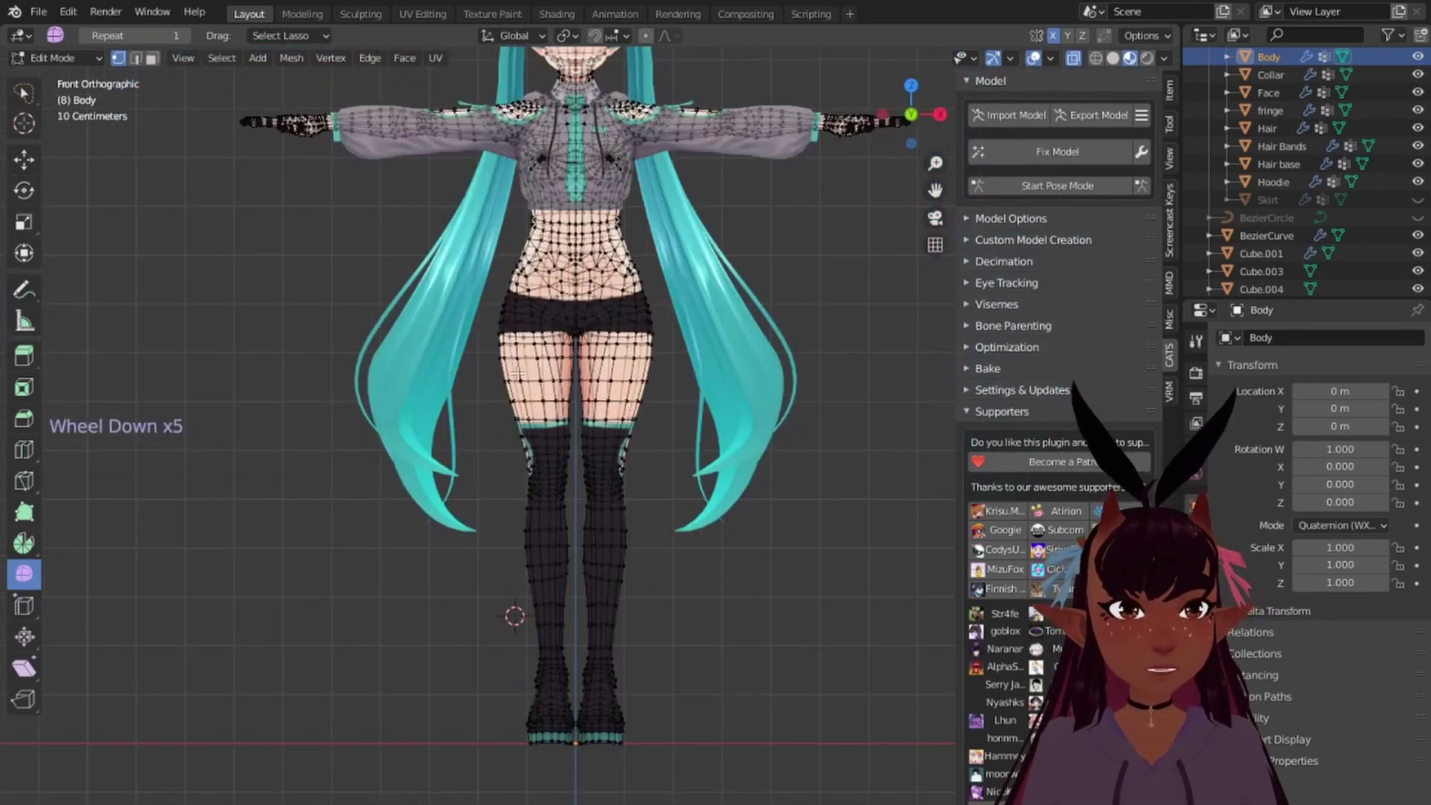
Step: Select all vertices of the Body mesh in Edit Mode
key("a")
middle_click_drag(647, 208, 525, 425, "shift")
scroll(704, 354, "up", 4)
scroll(702, 348, "down", 4)
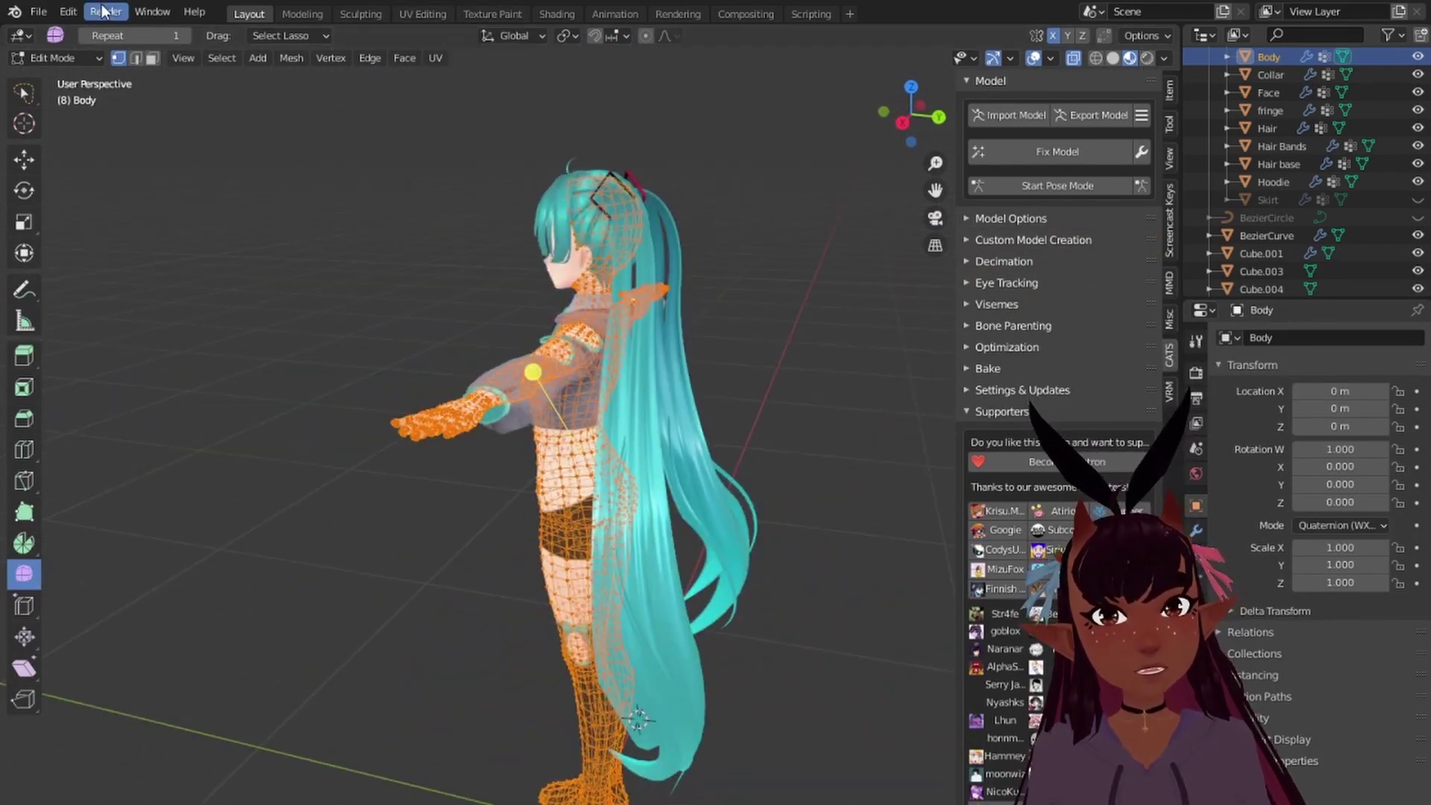
left_click(47, 18)
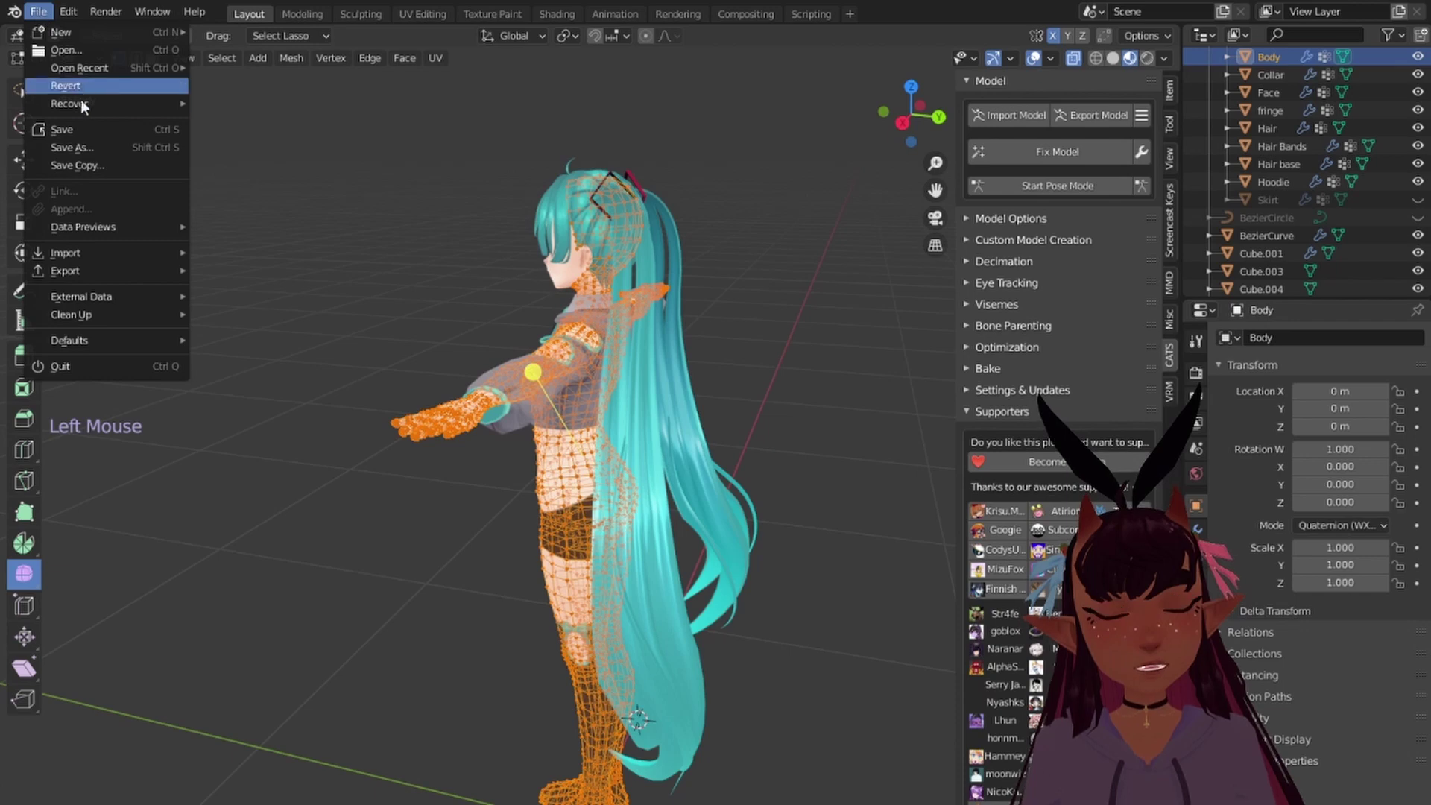
left_click(428, 12)
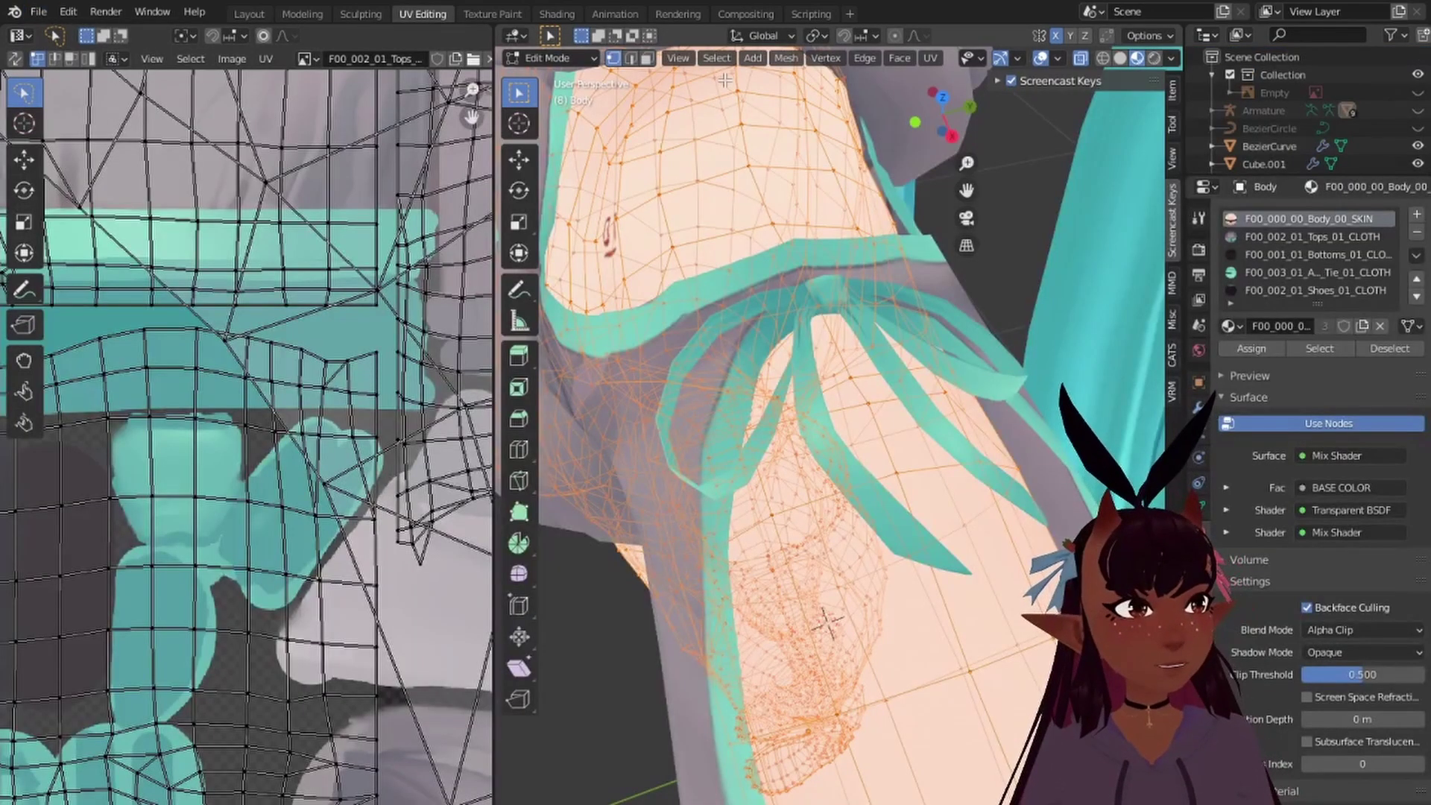
left_click(784, 61)
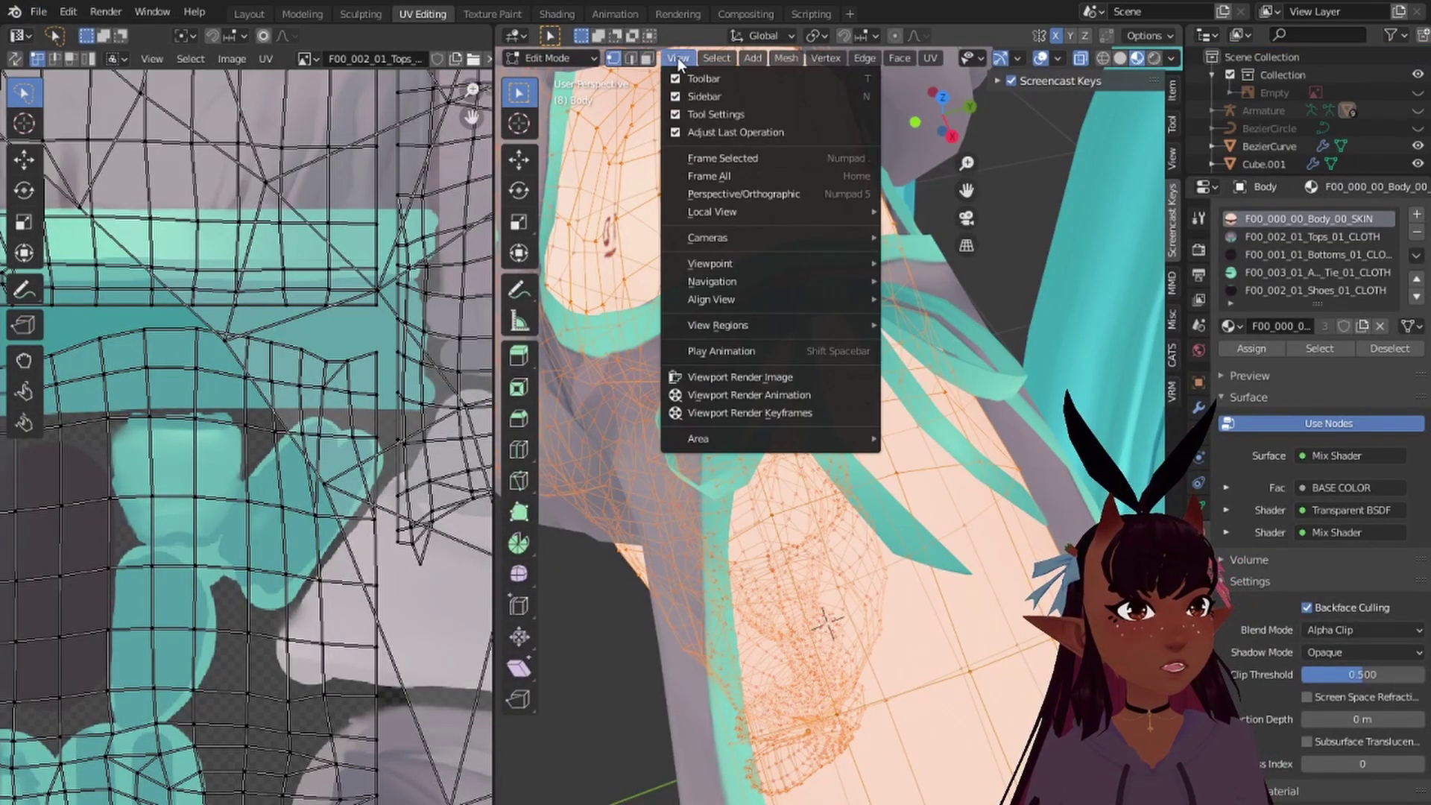
mouse_move(911, 60)
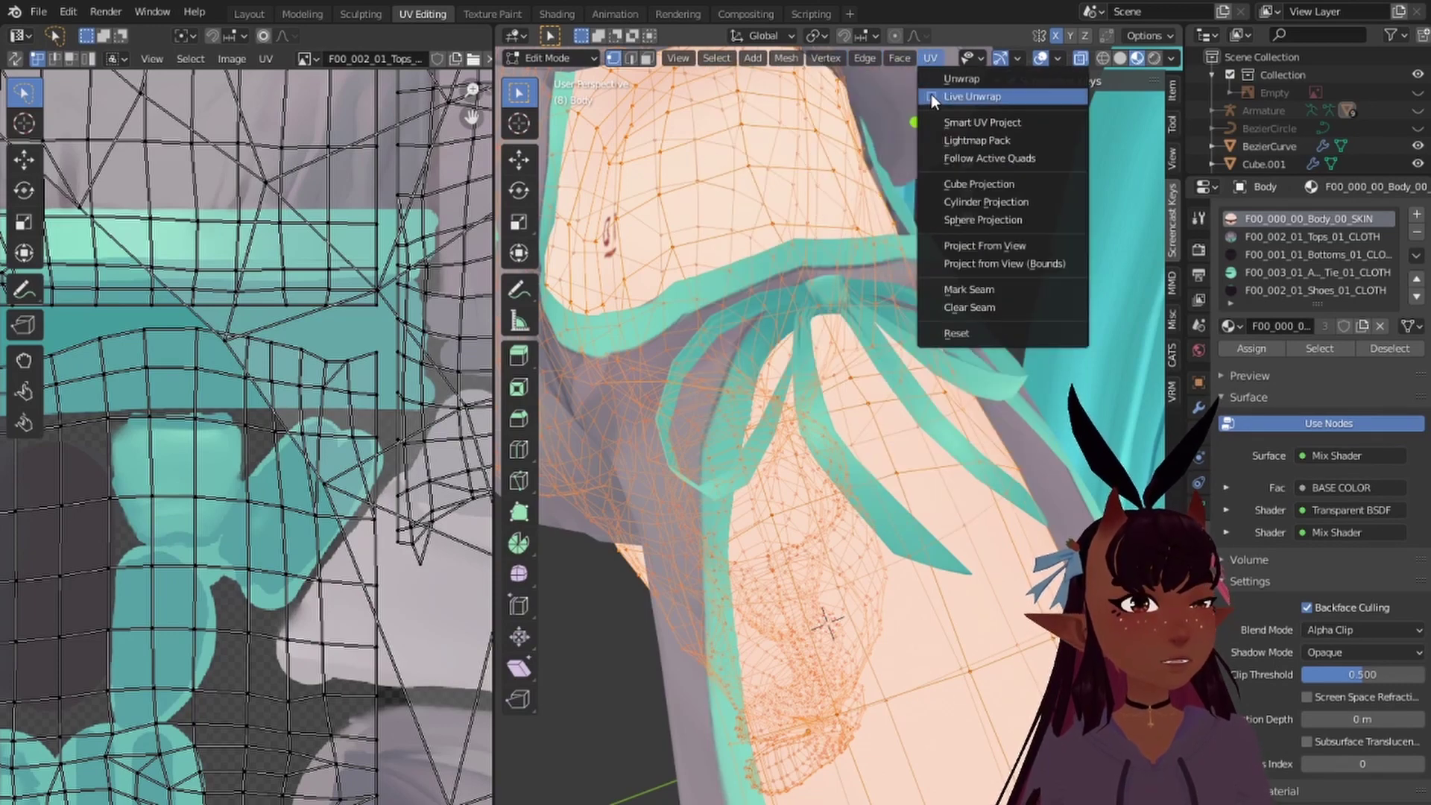
left_click(931, 95)
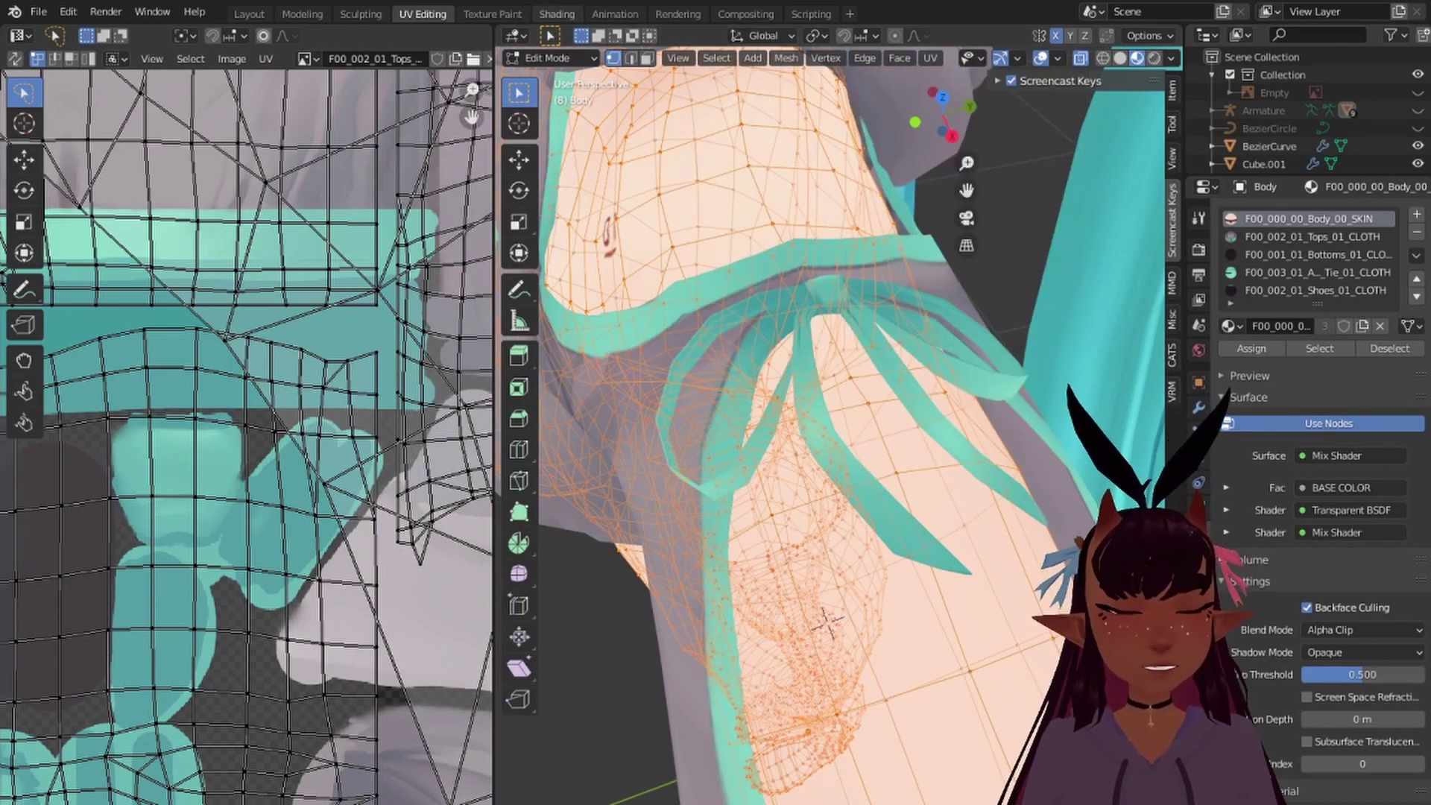
left_click(260, 12)
scroll(544, 244, "down", 2)
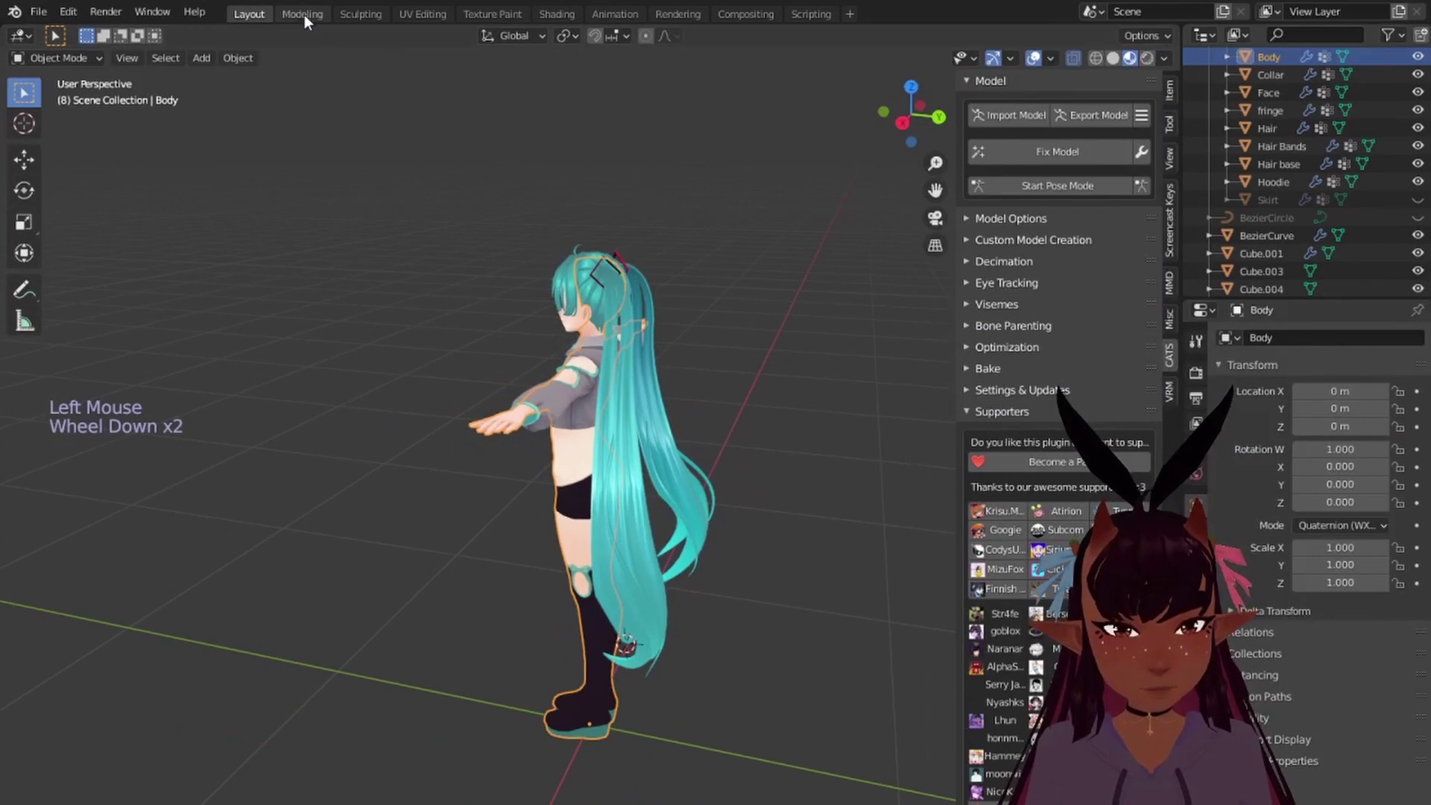
left_click(58, 59)
left_click(63, 98)
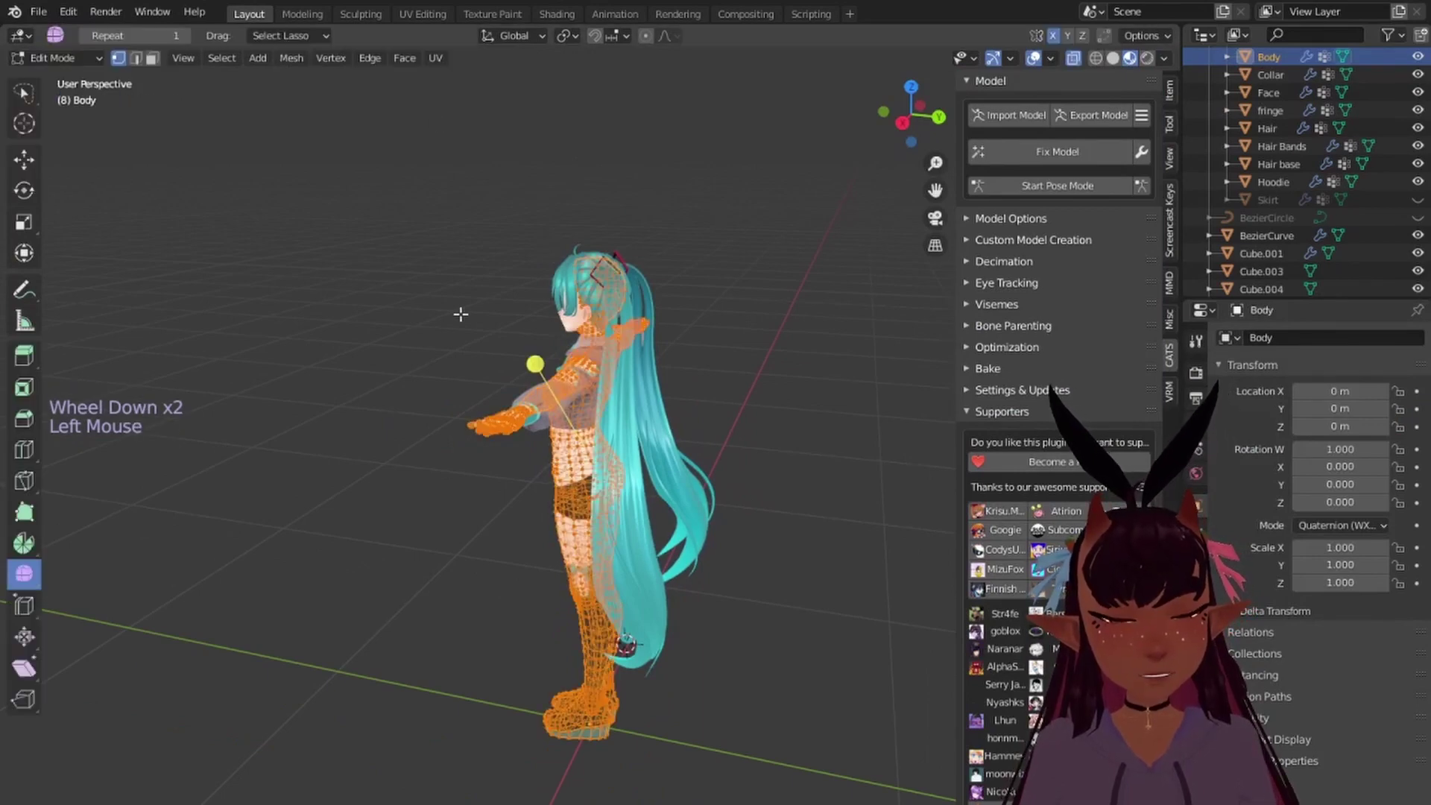
Step: Merge all selected Body vertices by distance, using a merge distance of 0.0001 m
key("KP_1")
left_click(291, 58)
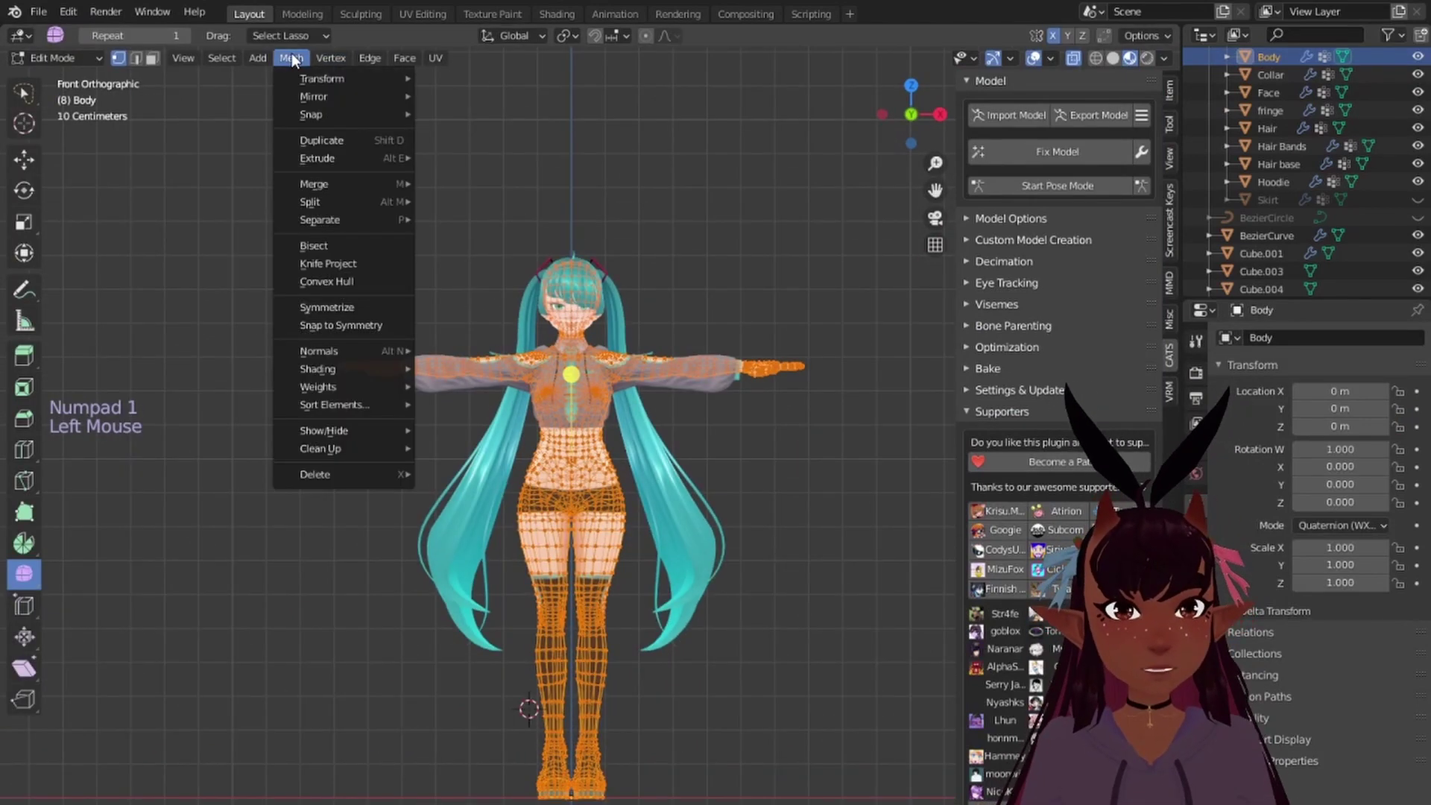
mouse_move(344, 188)
left_click(443, 250)
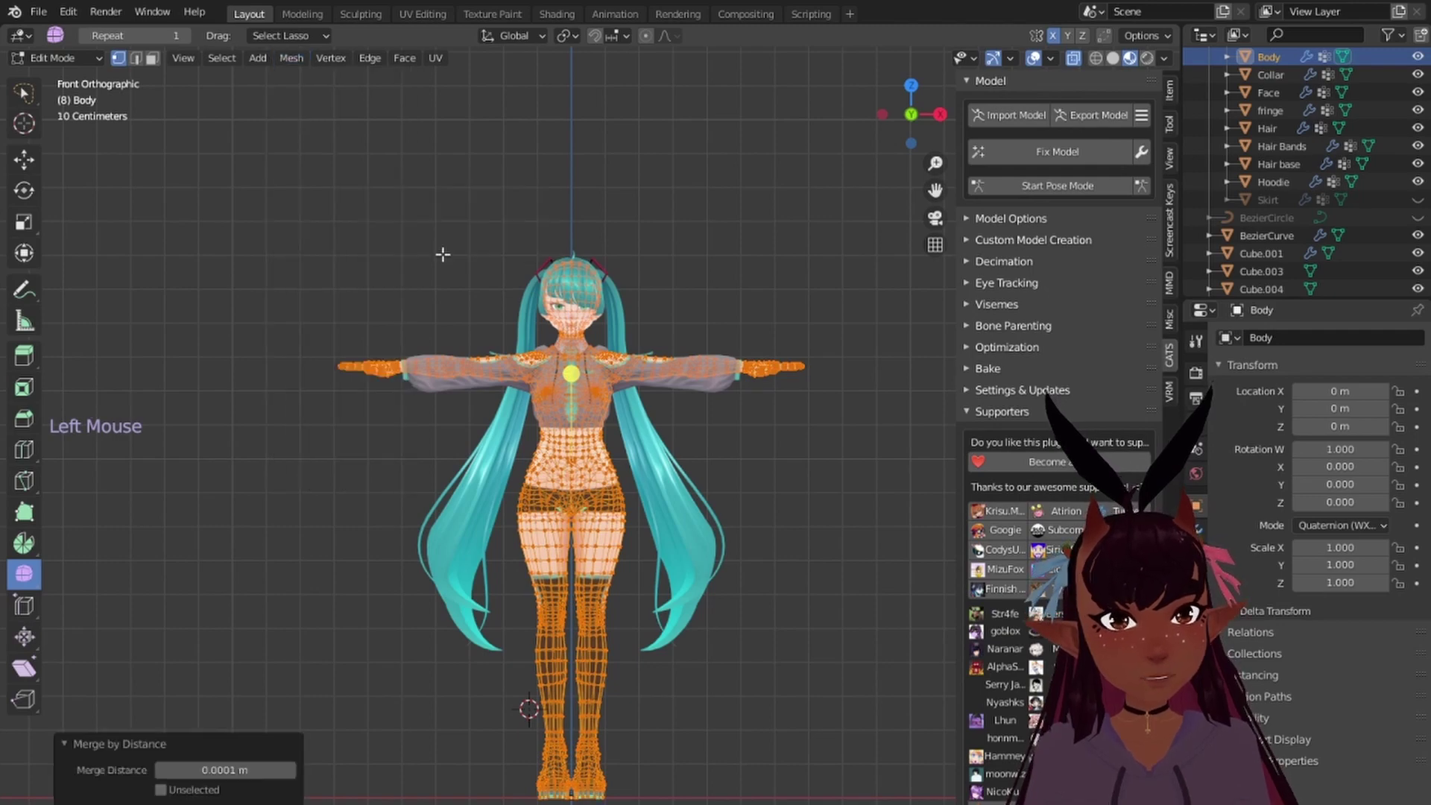
Step: Examine the vertices and edges where the shorts meet the inner thighs, picking single vertices to check how they connect
scroll(600, 441, "up", 5)
mouse_move(677, 502)
middle_mouse_down("shift")
mouse_move(682, 298)
mouse_move(616, 345)
mouse_move(638, 400)
mouse_move(751, 382)
mouse_move(660, 319)
mouse_move(702, 292)
mouse_move(648, 300)
mouse_move(682, 474)
middle_mouse_up("shift")
scroll(684, 290, "up", 9)
scroll(684, 290, "down", 3)
scroll(702, 292, "up", 4)
right_click(502, 348)
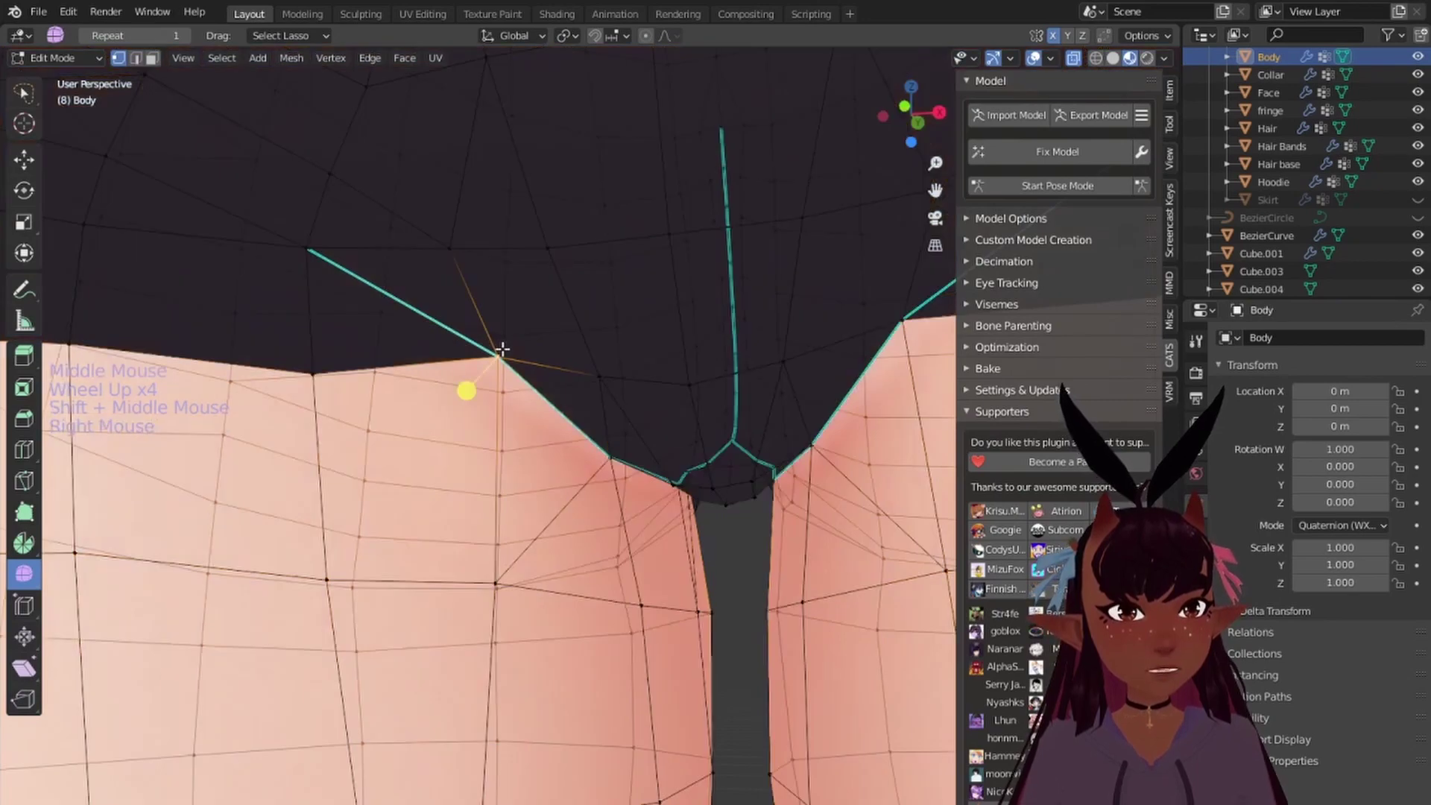
scroll(504, 335, "down", 2)
key("a")
key("a")
key("a")
middle_click_drag(511, 306, 444, 298)
scroll(597, 341, "up", 3)
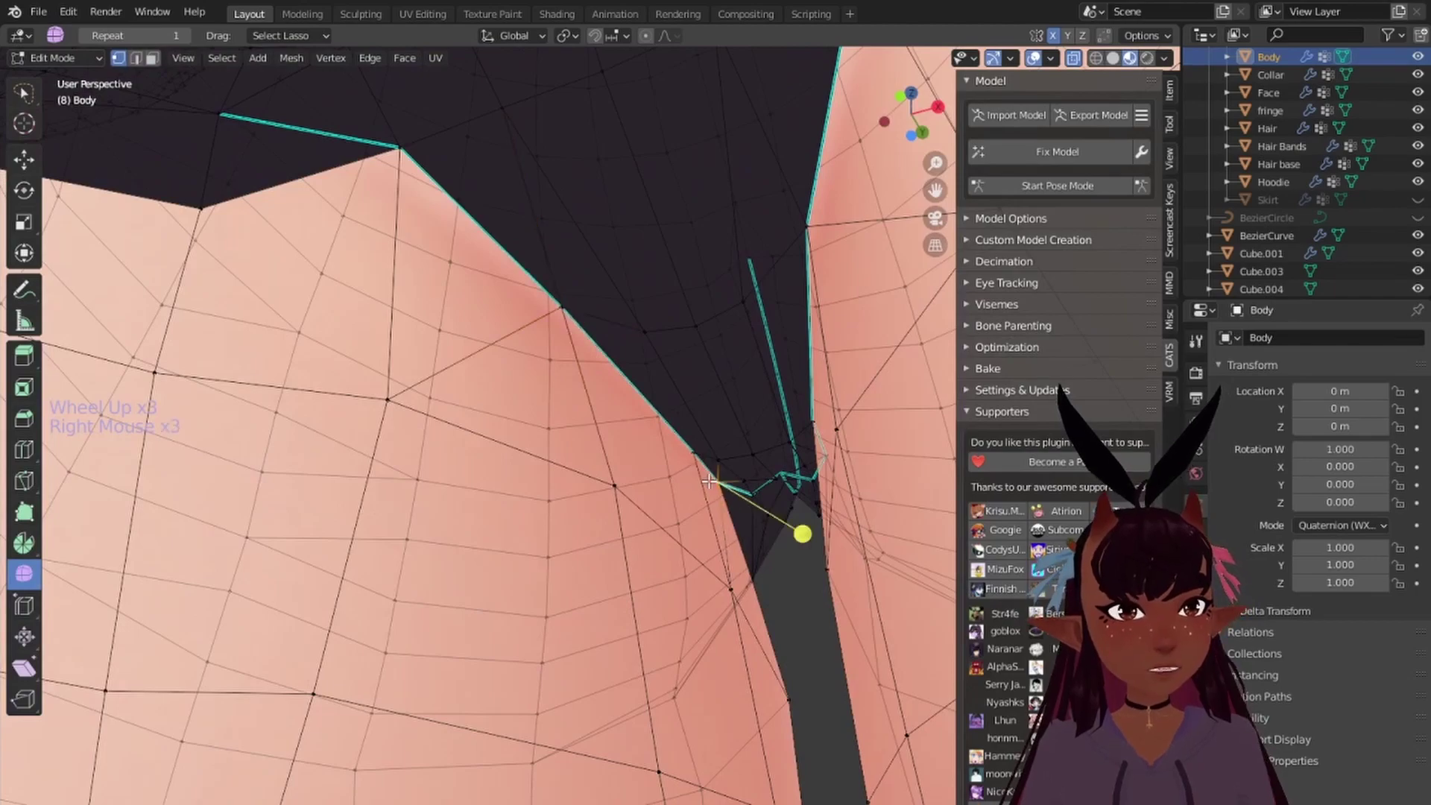
scroll(708, 481, "down", 7)
mouse_move(613, 342)
middle_mouse_down()
mouse_move(846, 281)
mouse_move(404, 471)
mouse_move(699, 404)
mouse_move(588, 343)
middle_mouse_up()
scroll(412, 508, "down", 6)
Step: Clear the vertex selection and examine the mesh around the hips and shorts from the side and the front
key("a")
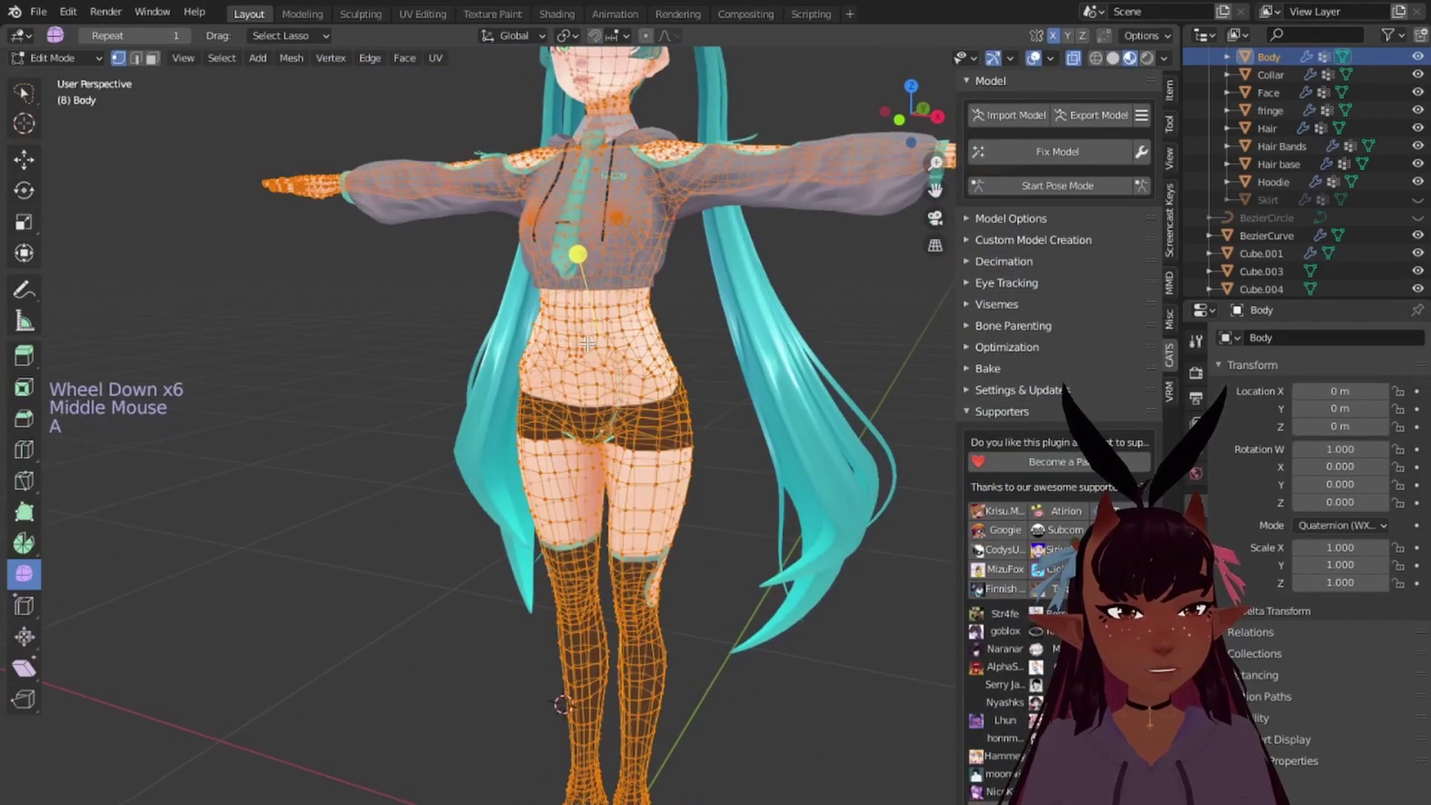
key("a")
key("a")
scroll(604, 295, "down", 3)
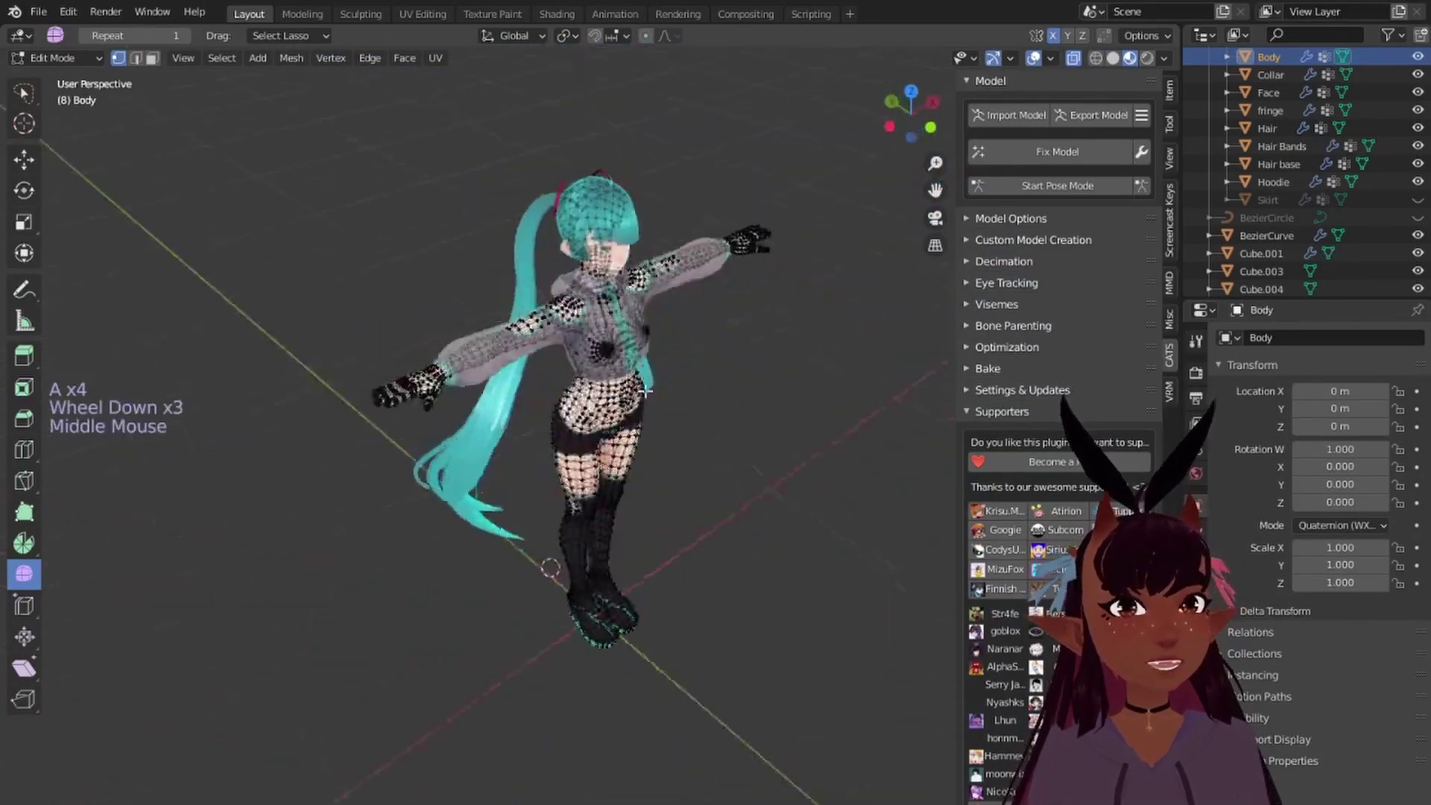
scroll(504, 361, "up", 10)
middle_click_drag(495, 359, 281, 344)
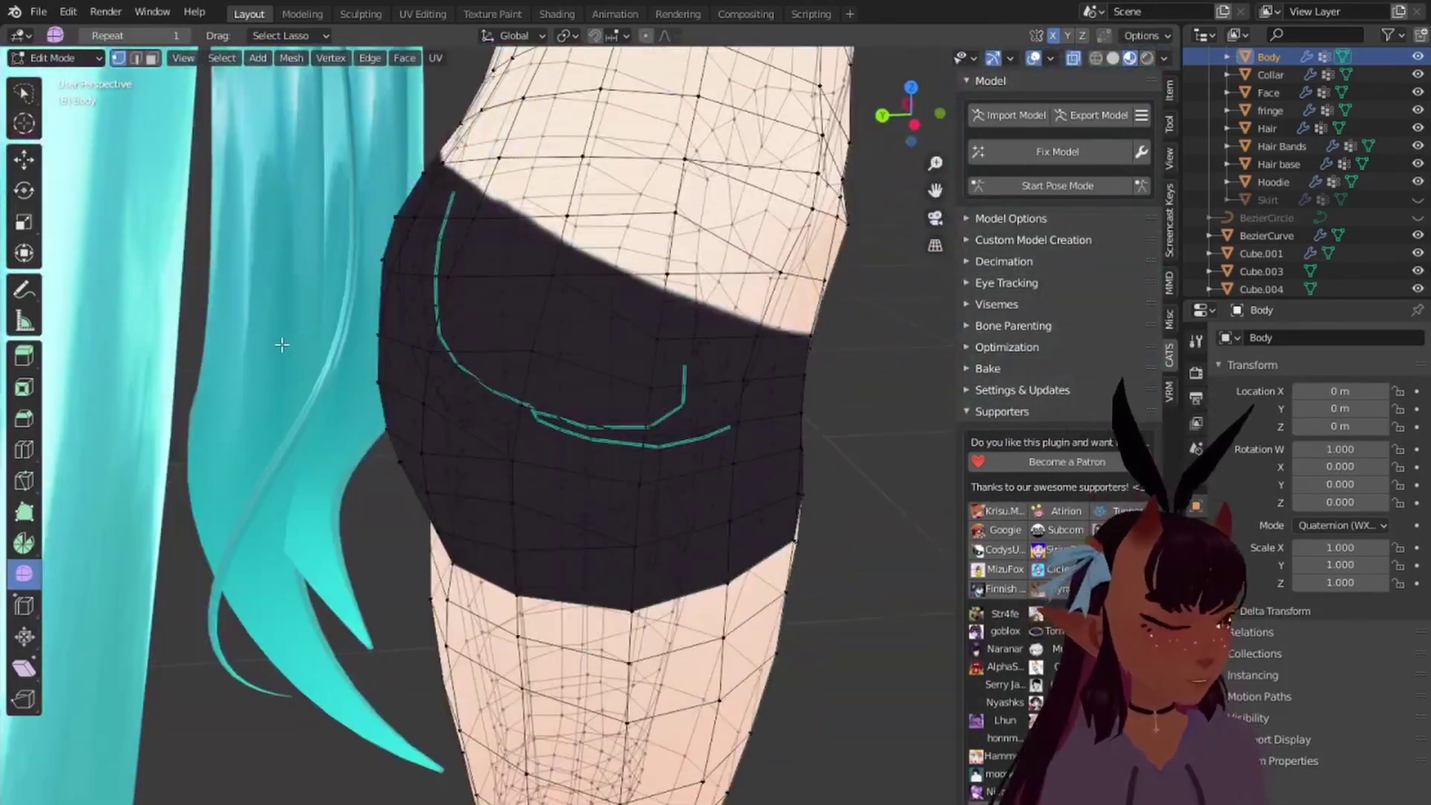
key("KP_1")
scroll(625, 239, "down", 2)
key("a")
key("a")
key("a")
scroll(624, 239, "up", 2)
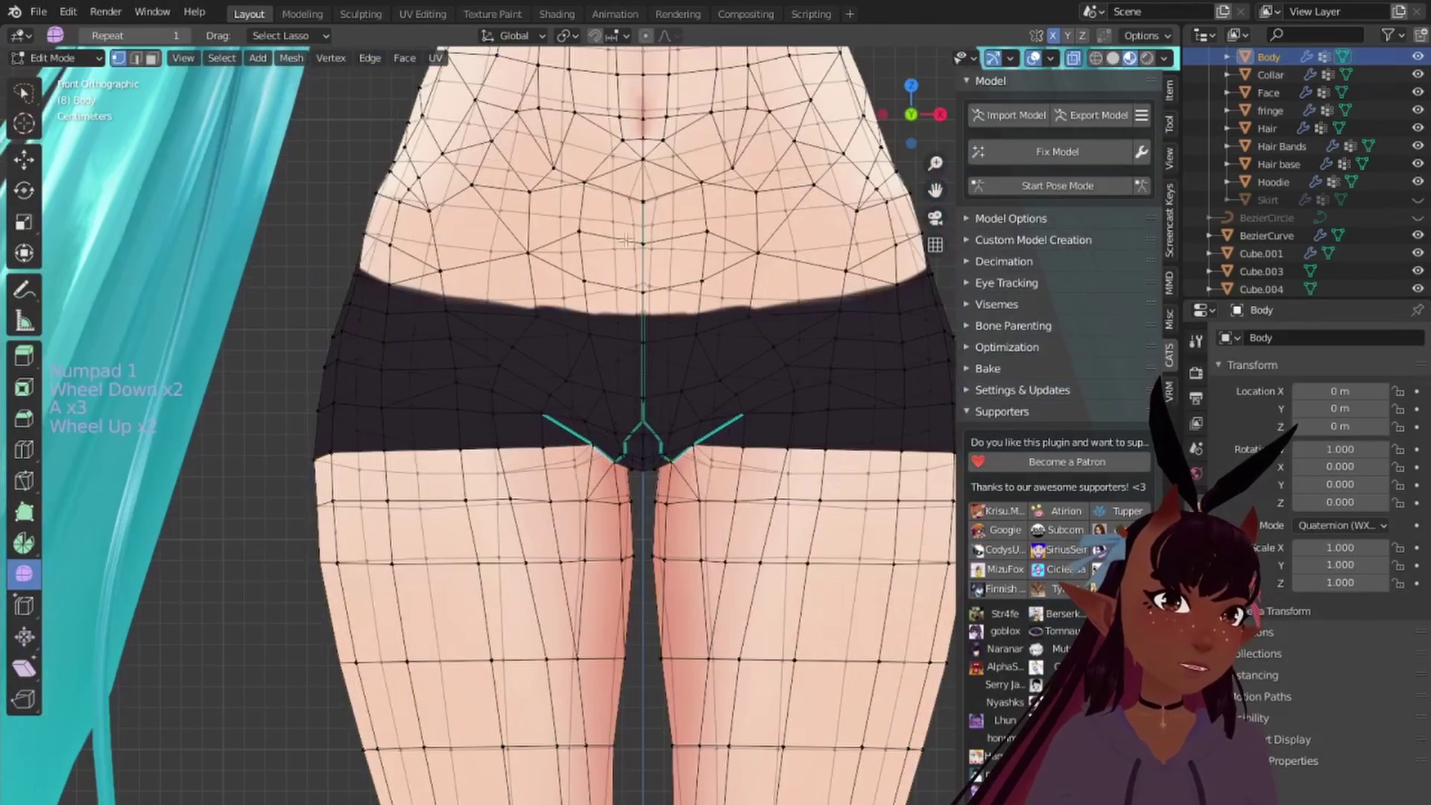
Step: Examine the mesh topology of the belly, chest and shoulders in front view
middle_click_drag(659, 153, 611, 320, "shift")
scroll(549, 286, "up", 3)
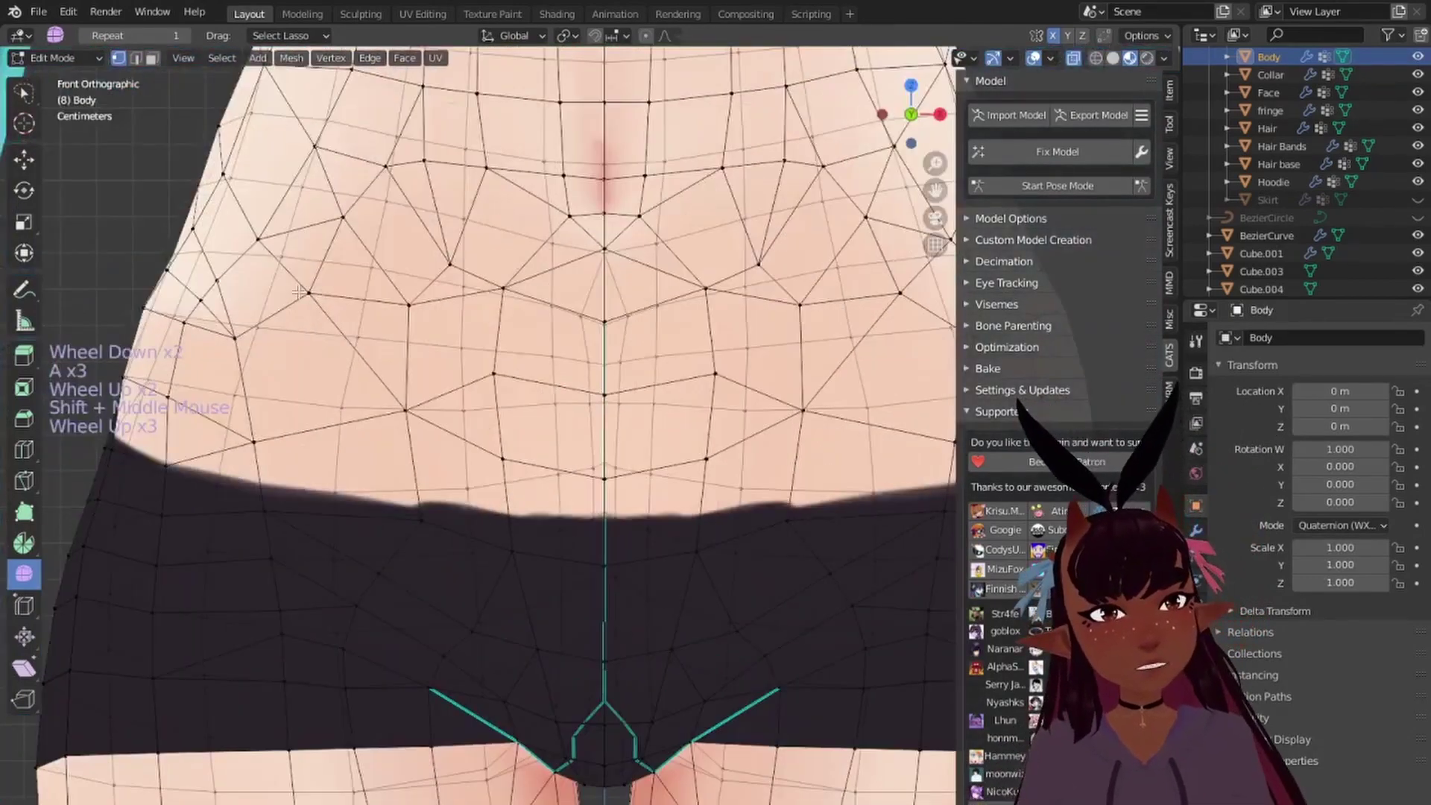
scroll(361, 231, "down", 9)
scroll(524, 199, "up", 2)
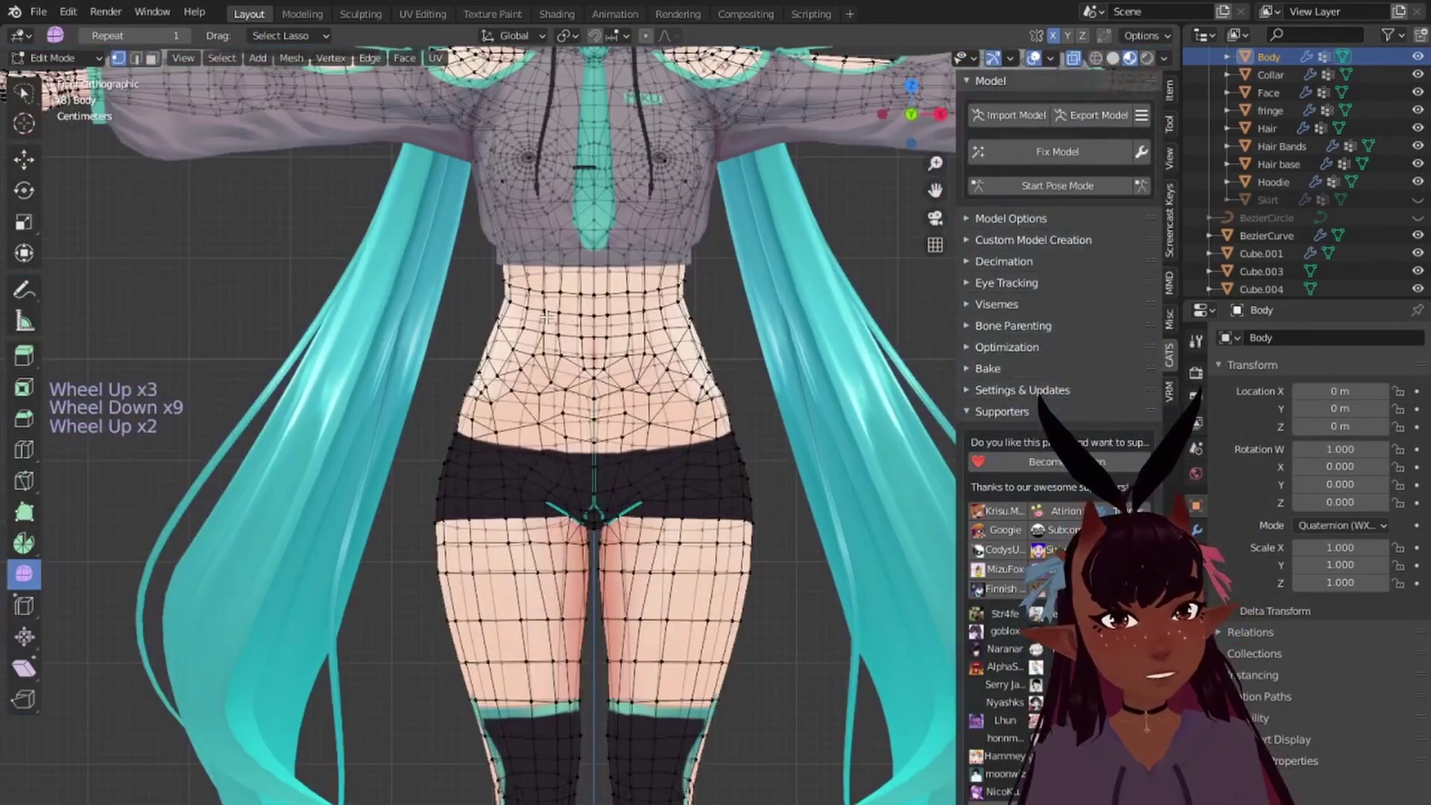
middle_click_drag(525, 199, 651, 436, "shift")
scroll(651, 436, "up", 3)
middle_click_drag(374, 252, 285, 359, "shift")
scroll(285, 358, "up", 5)
scroll(286, 359, "down", 7)
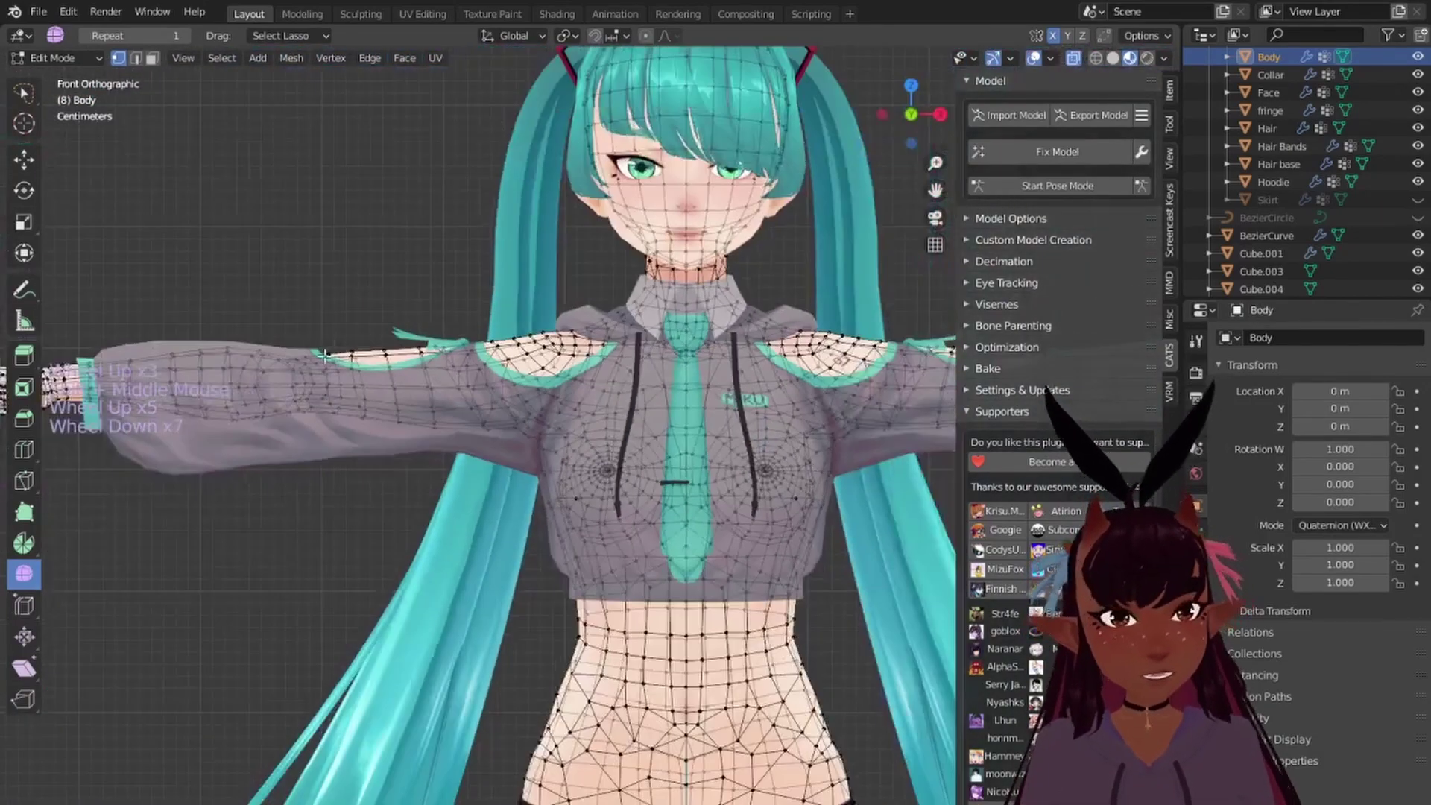
Step: Enable proportional editing and try pulling the outer thigh outward with an influence size of about 0.15 m
scroll(453, 398, "down", 3)
middle_click_drag(626, 521, 565, 206, "shift")
middle_click_drag(638, 467, 559, 517, "shift")
scroll(624, 261, "up", 3)
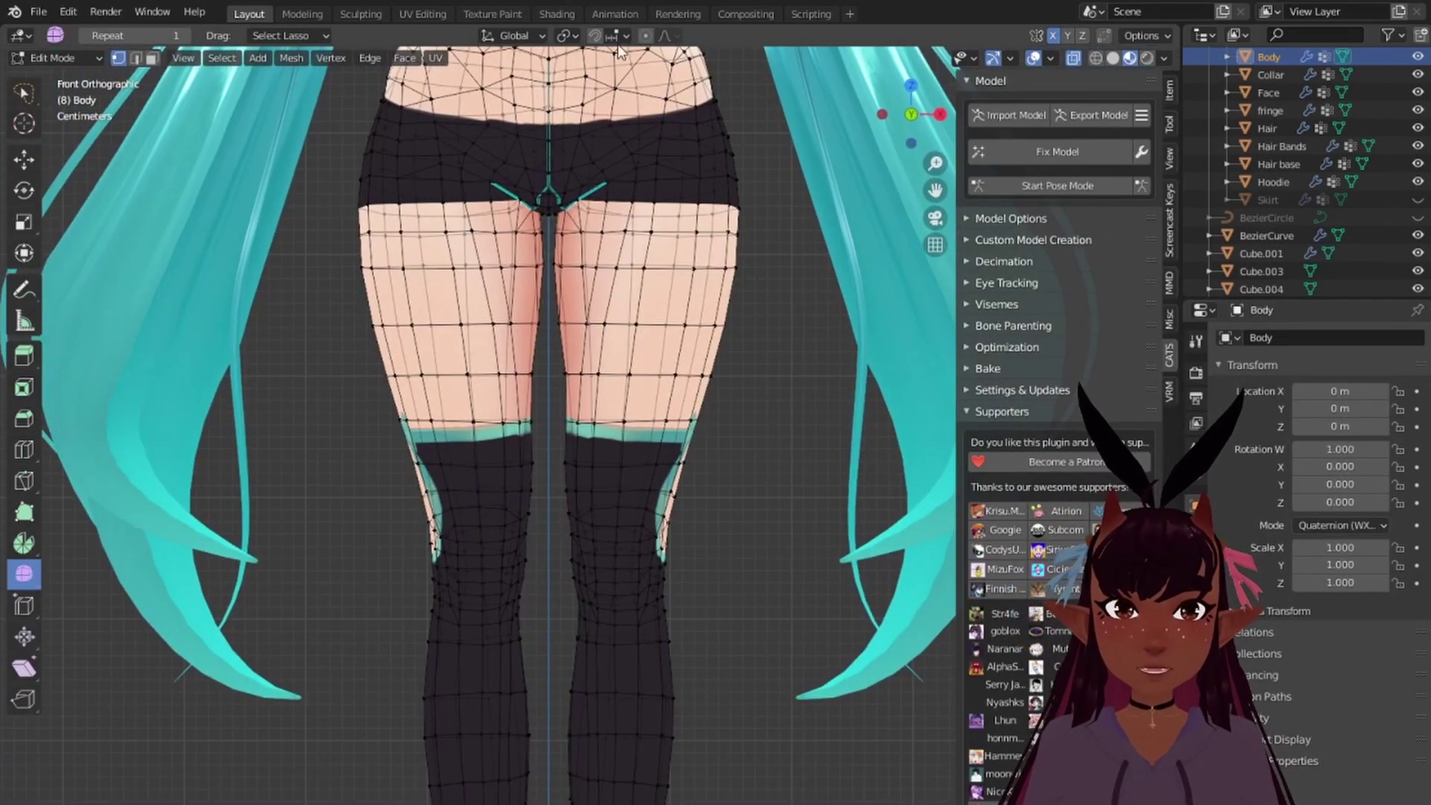
left_click(666, 35)
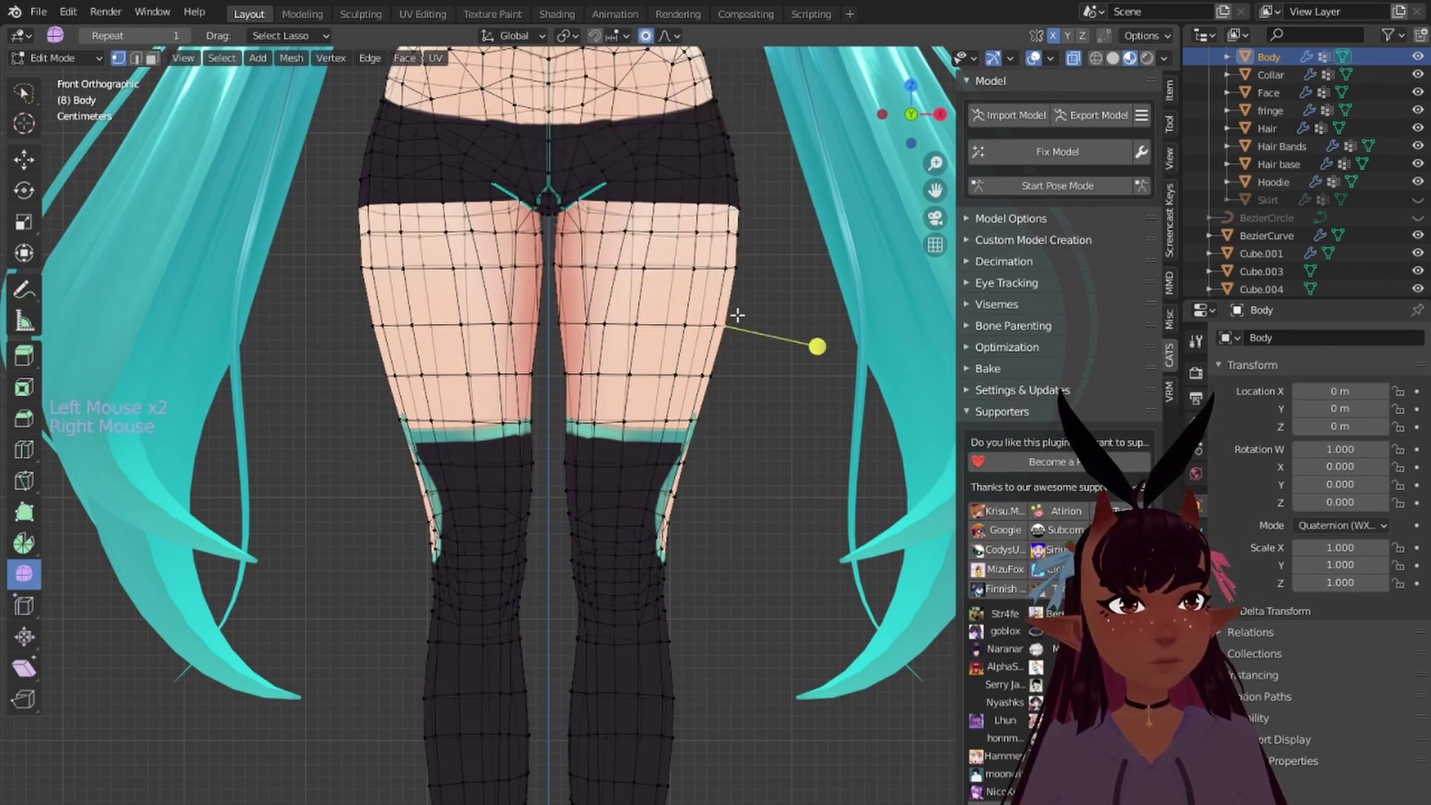
key("g")
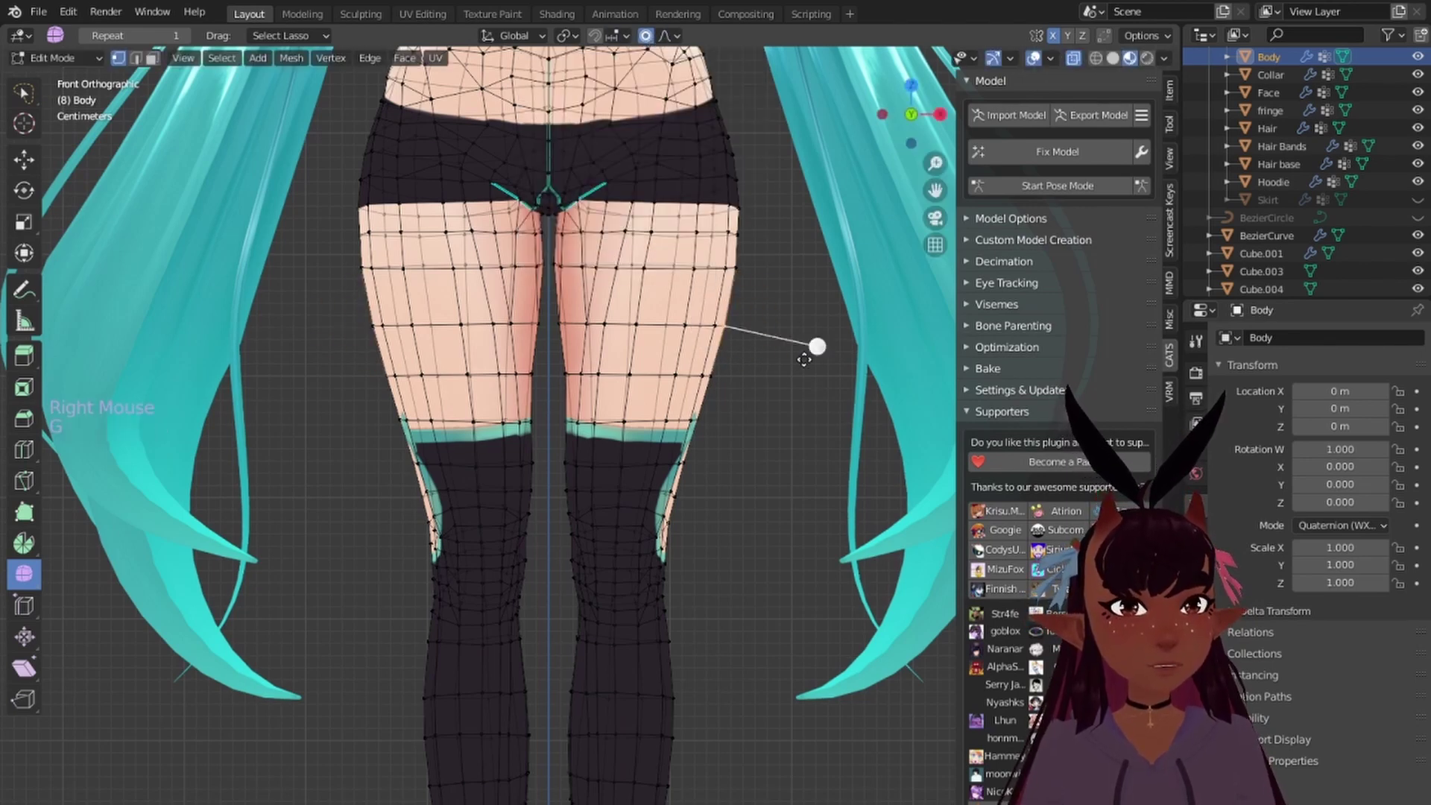
key("g")
scroll(799, 359, "down", 7)
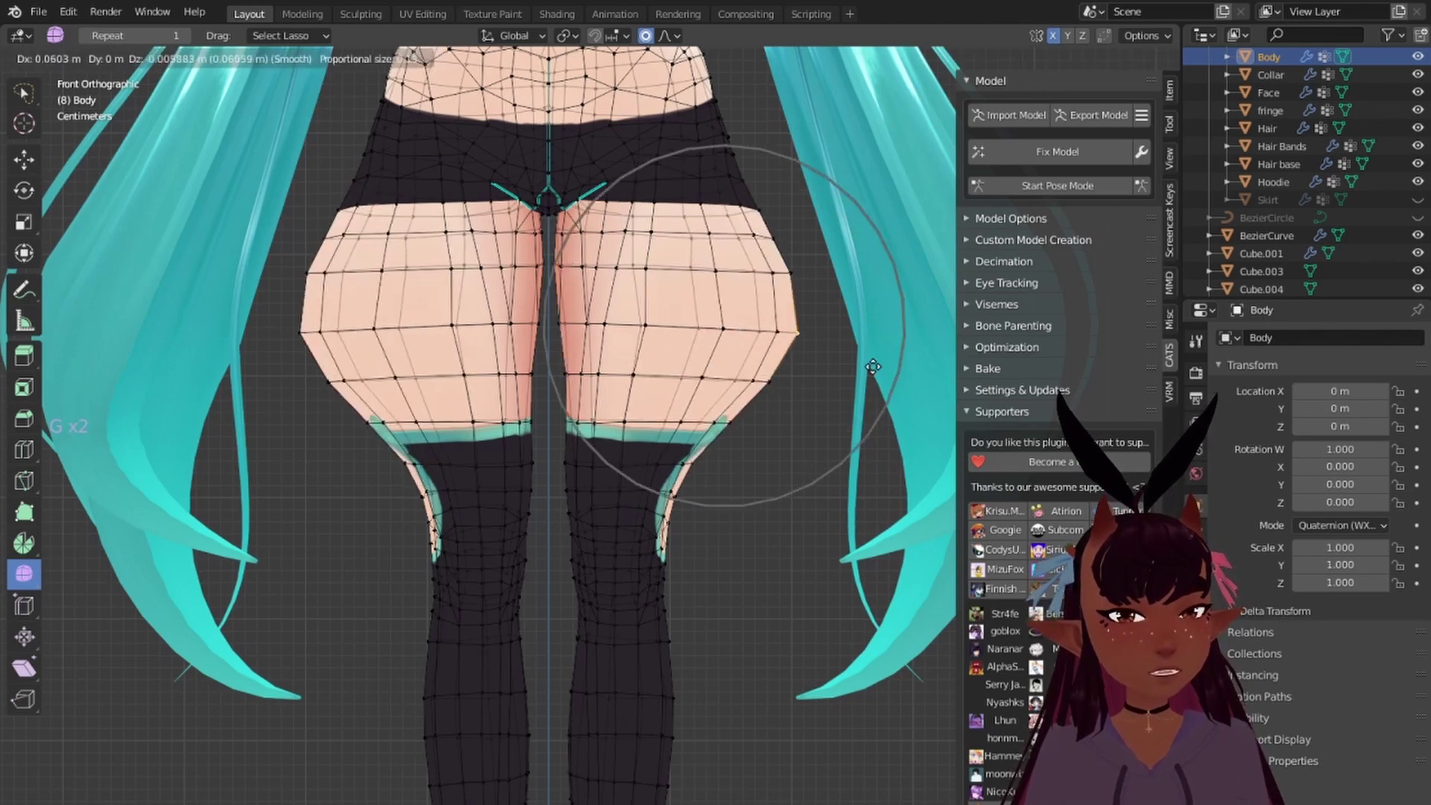
right_click(830, 378)
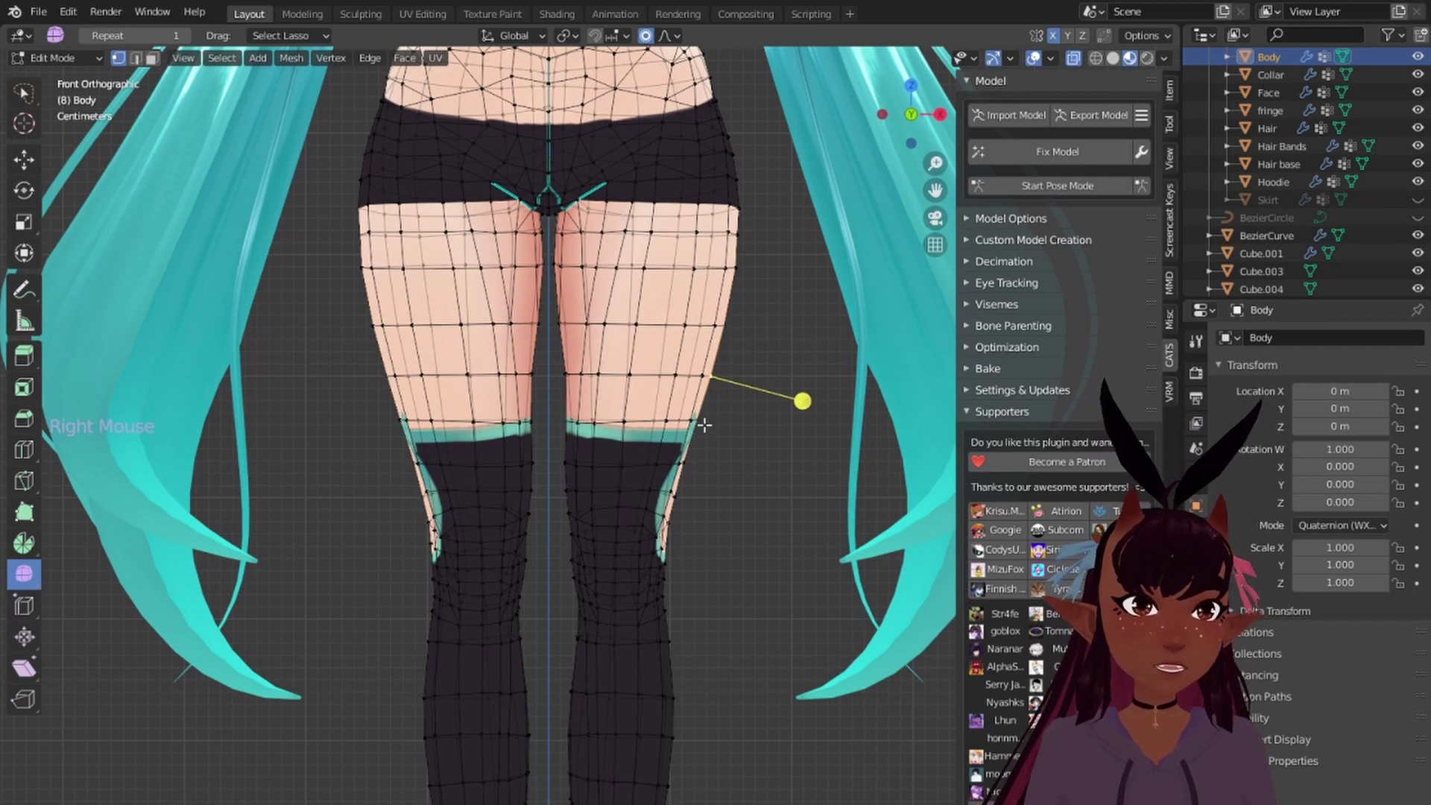
key("g")
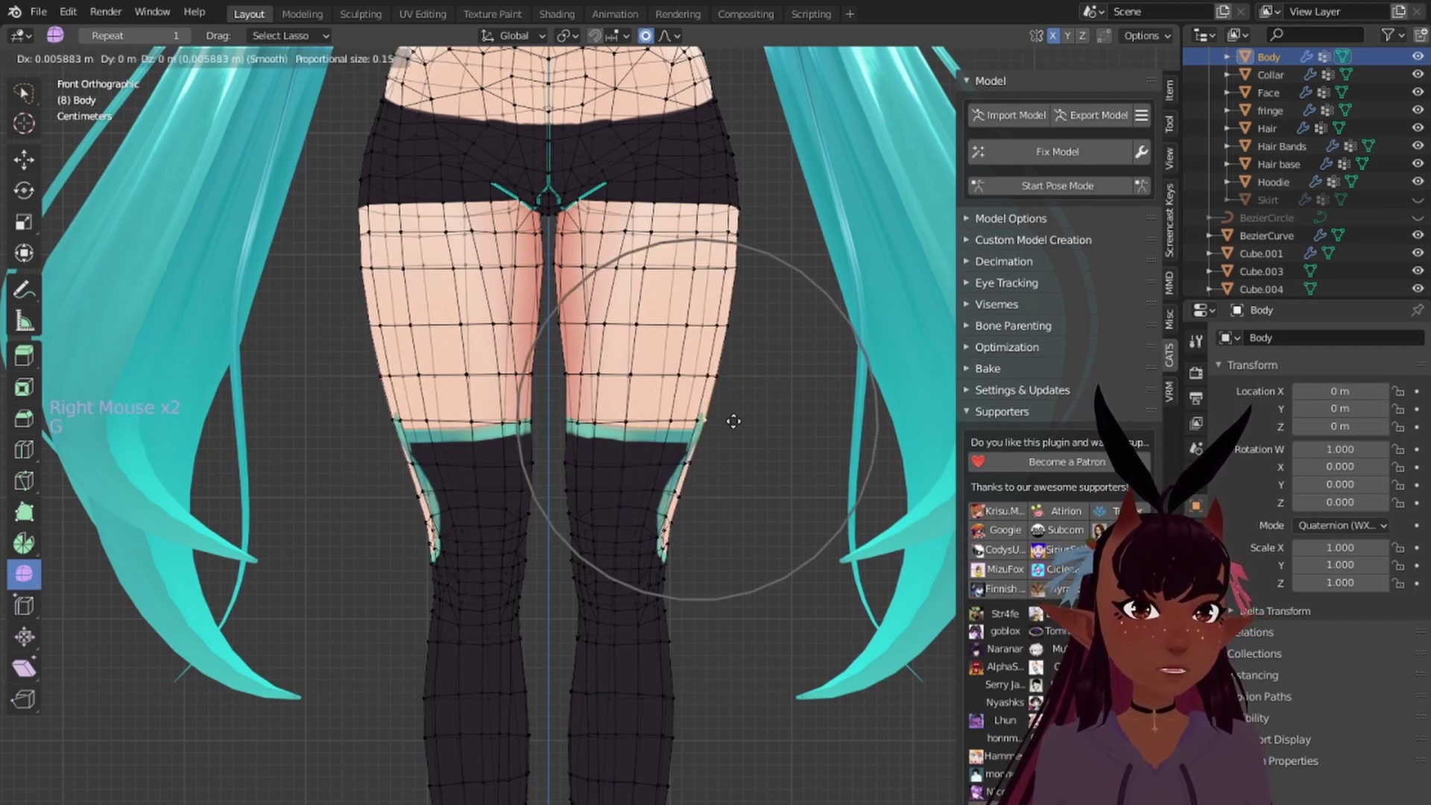
right_click(733, 421)
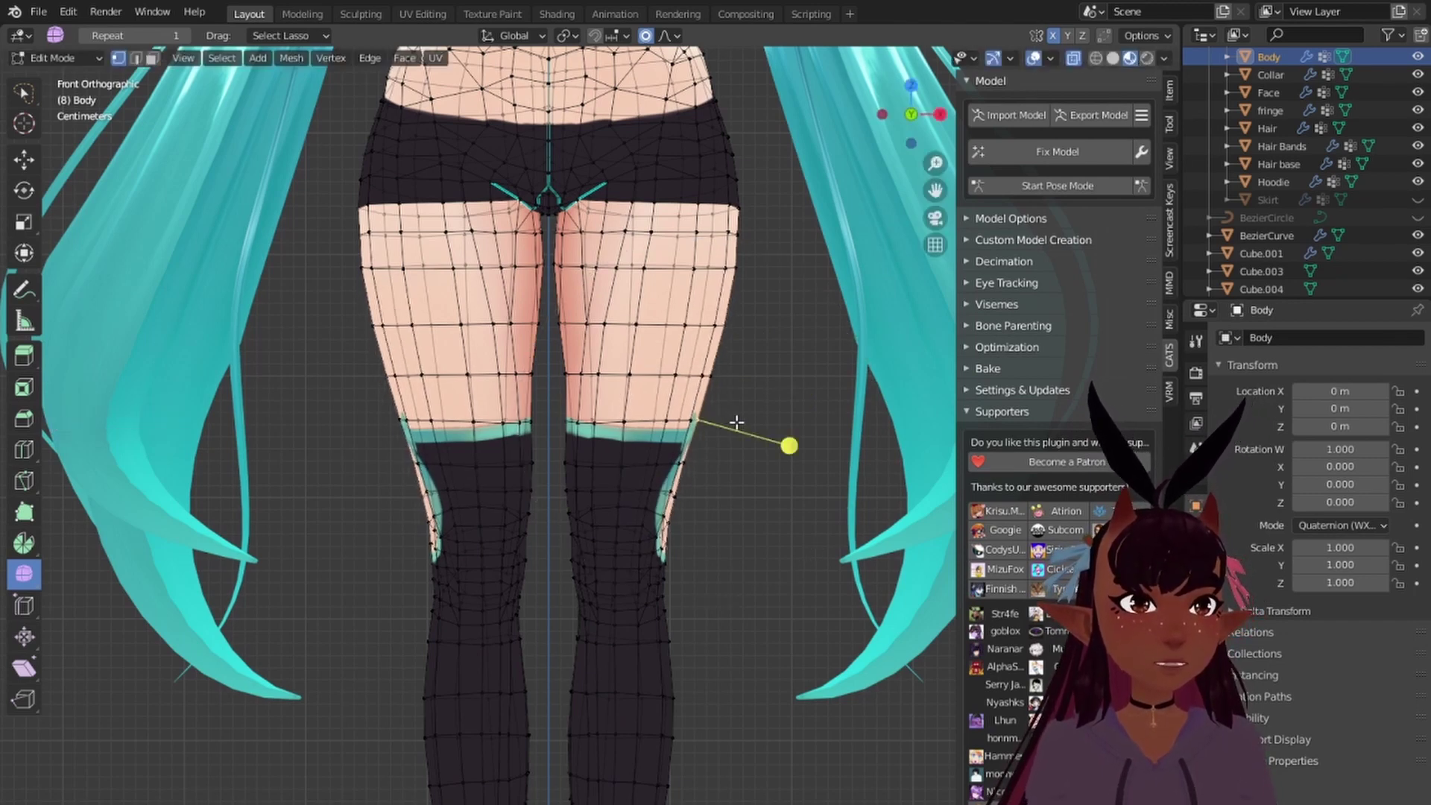
key("g")
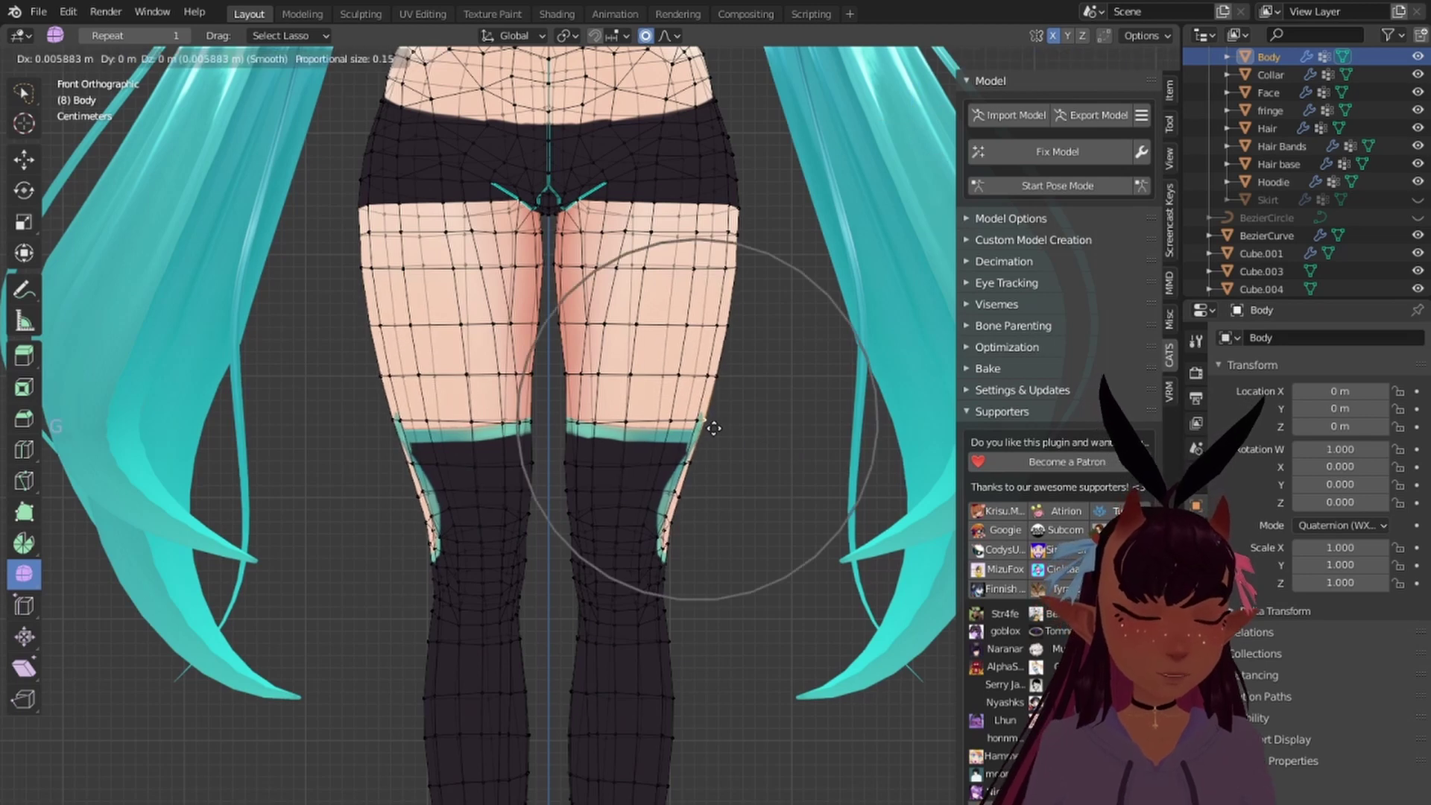
key("x")
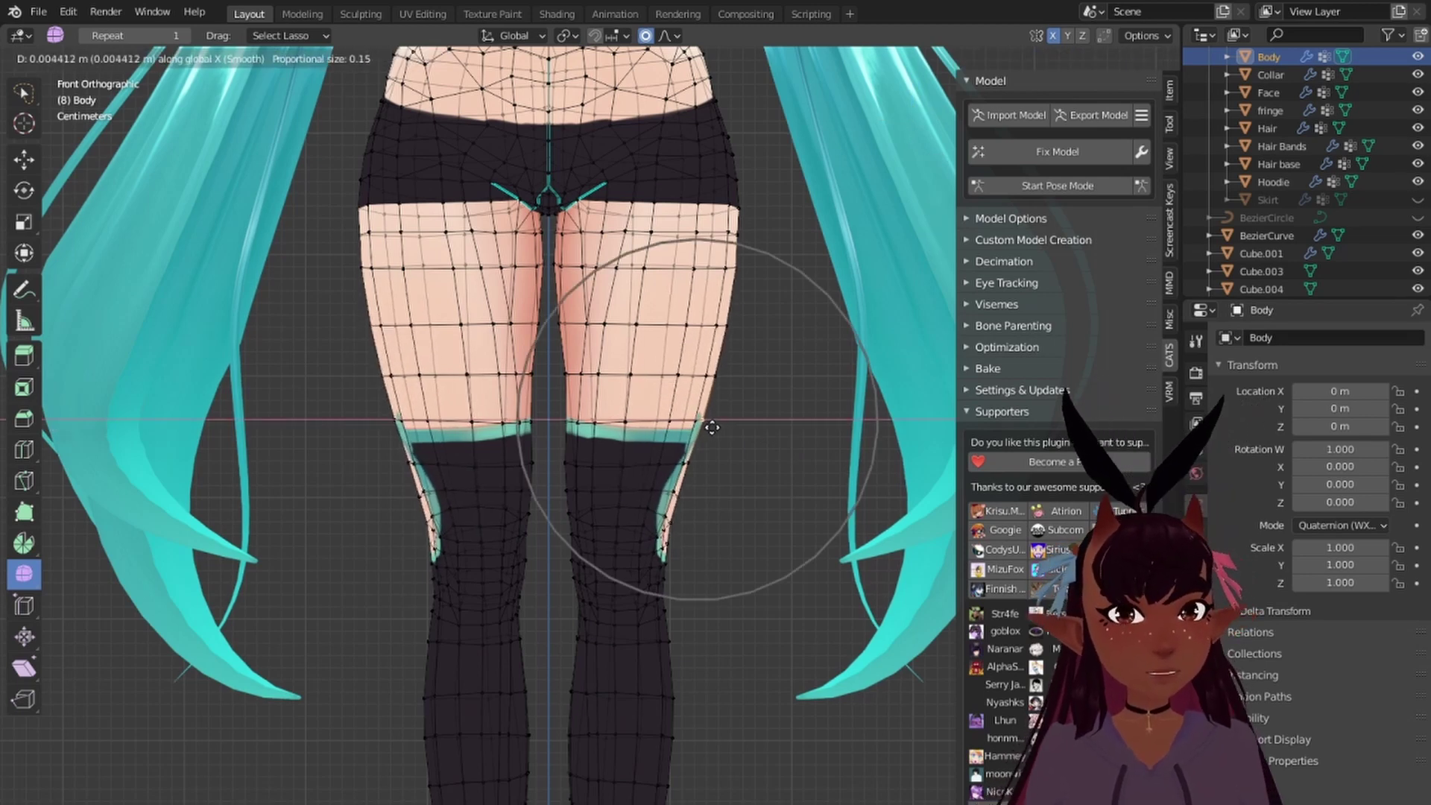
right_click(713, 427)
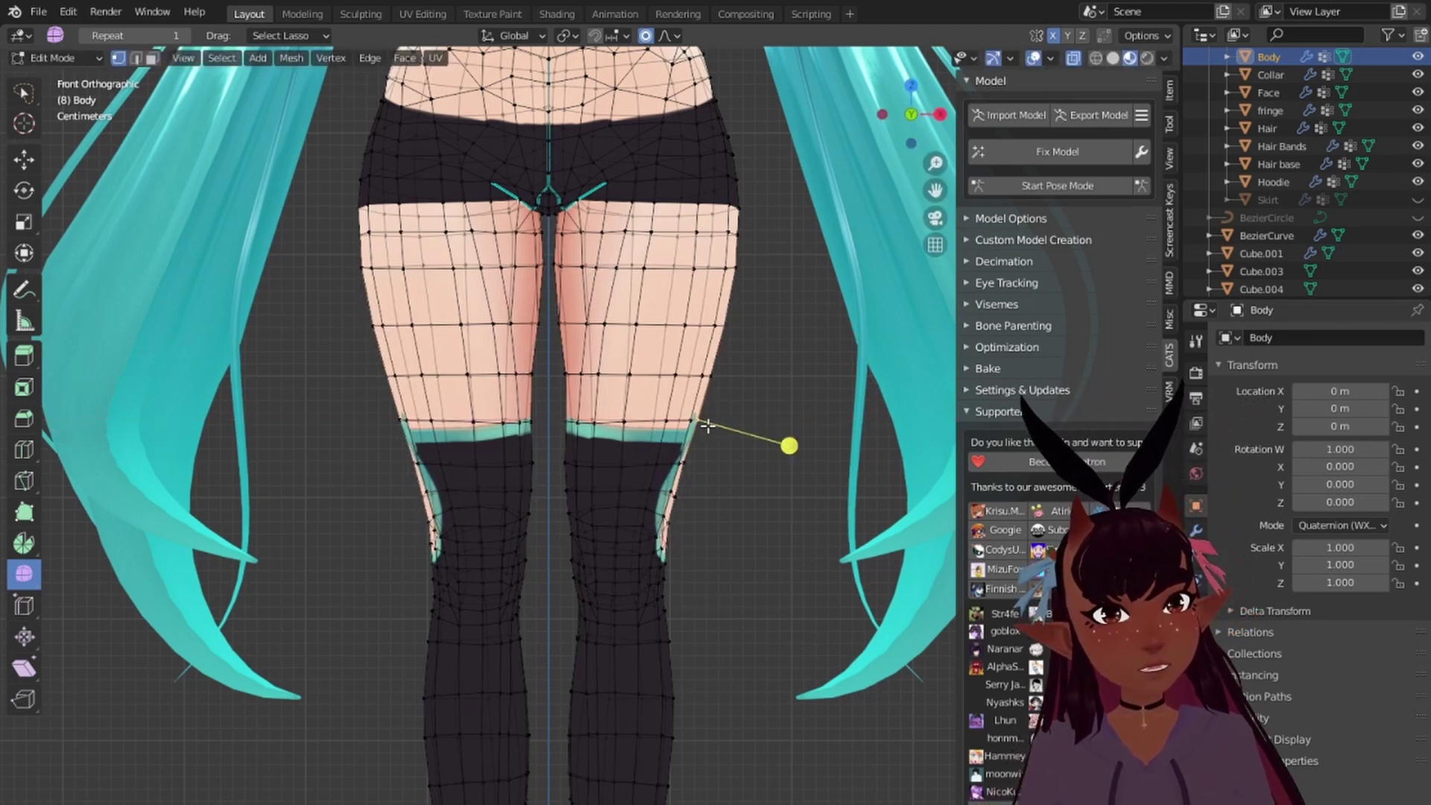
Step: Move the outer vertex at the stocking's upper edge about 0.008 m outward along X with smooth proportional falloff
key("g")
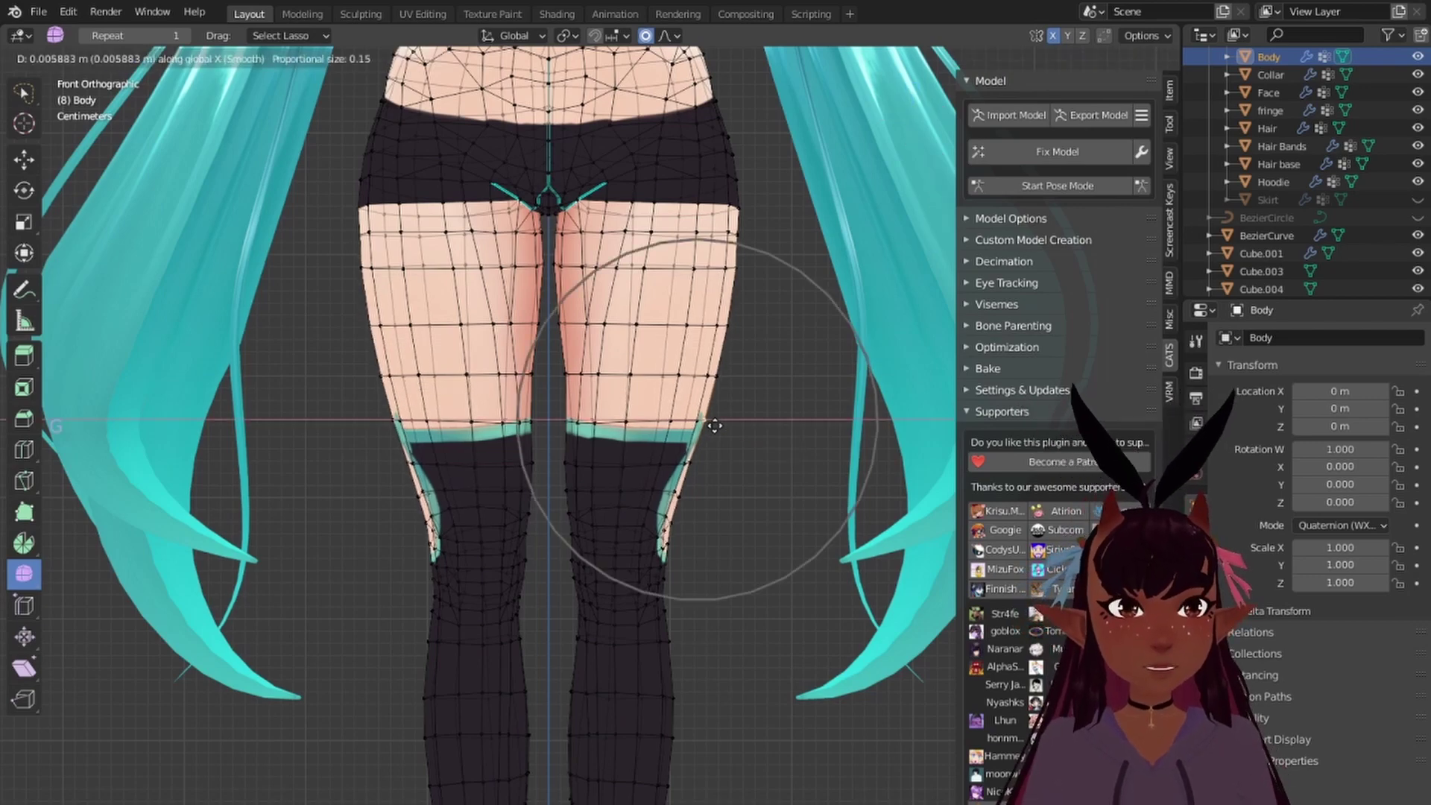
left_click(717, 426)
scroll(717, 426, "down", 6)
middle_click_drag(717, 426, 772, 431)
key("KP_1")
scroll(737, 488, "up", 5)
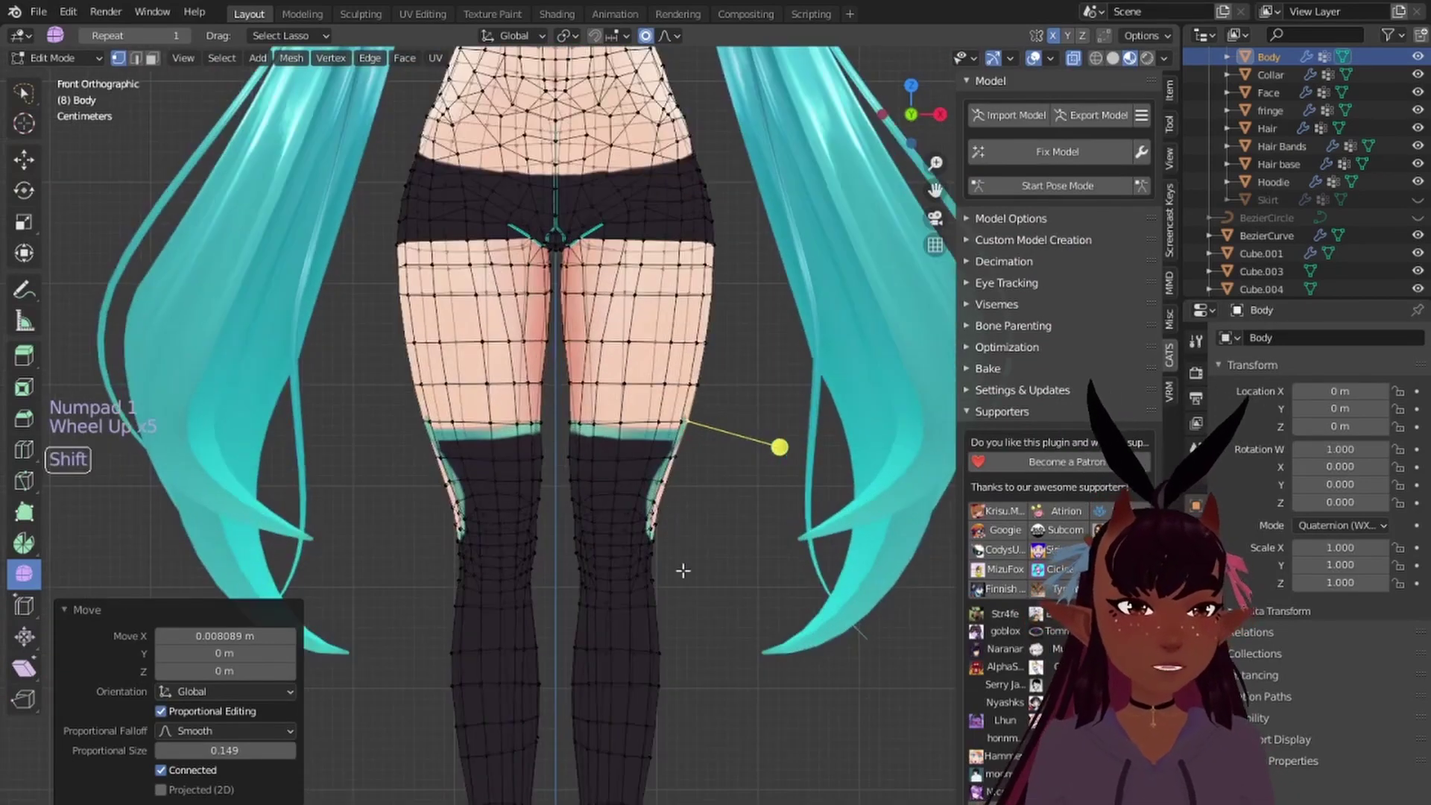
Step: Move the outer calf vertex about 0.008 m outward along X with smooth proportional falloff to widen the lower legs
middle_click_drag(680, 569, 744, 337, "shift")
right_click(715, 387)
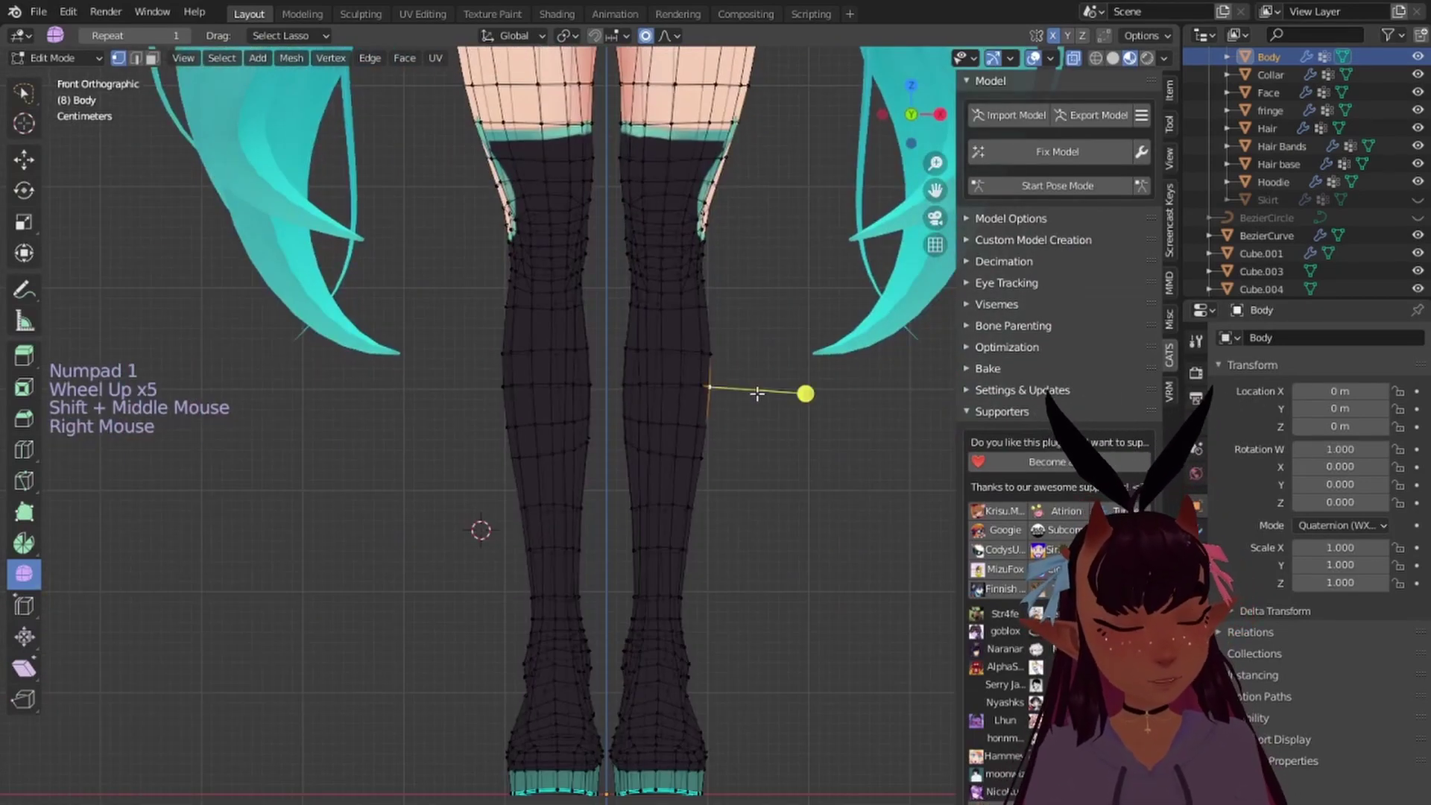
key("g")
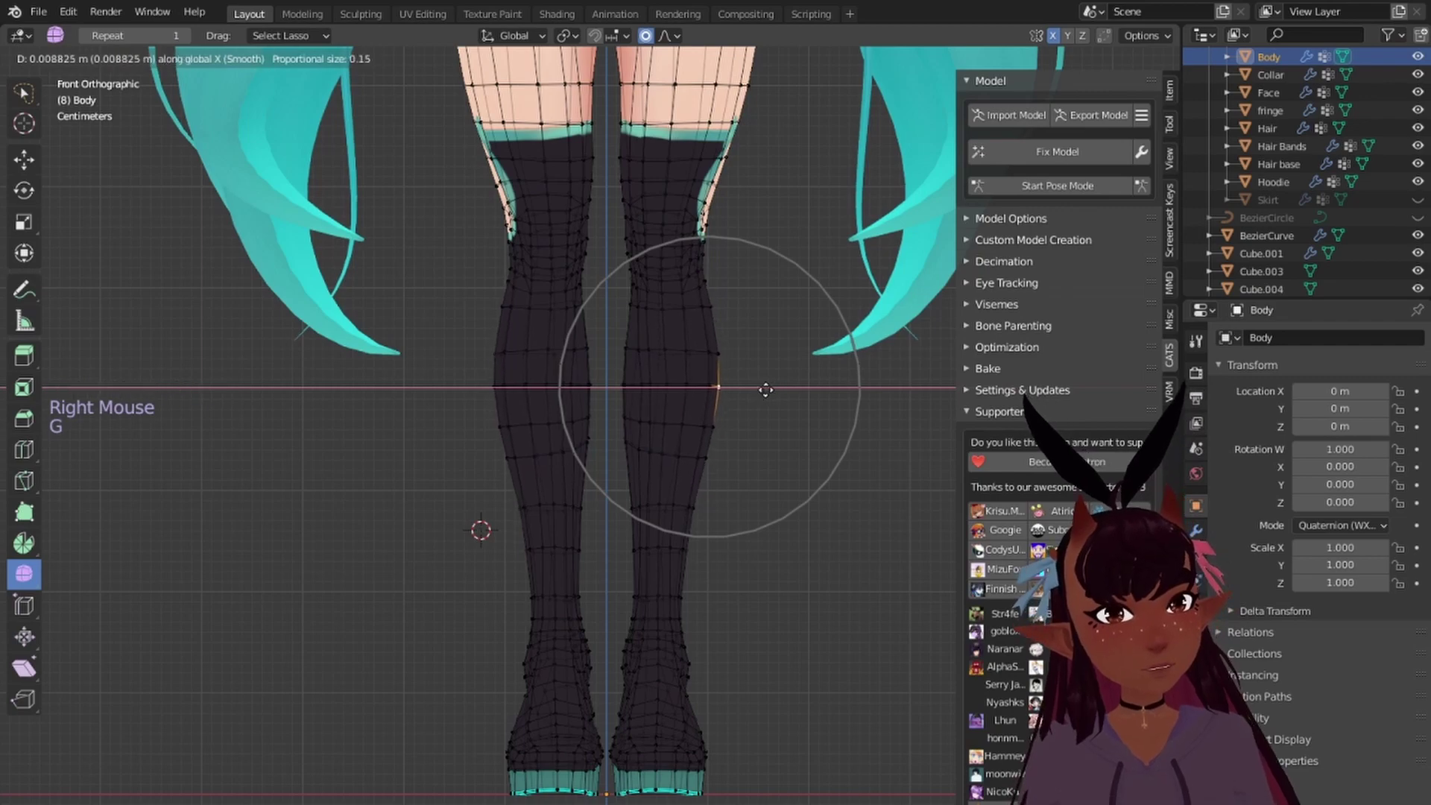
left_click(765, 387)
scroll(775, 412, "down", 5)
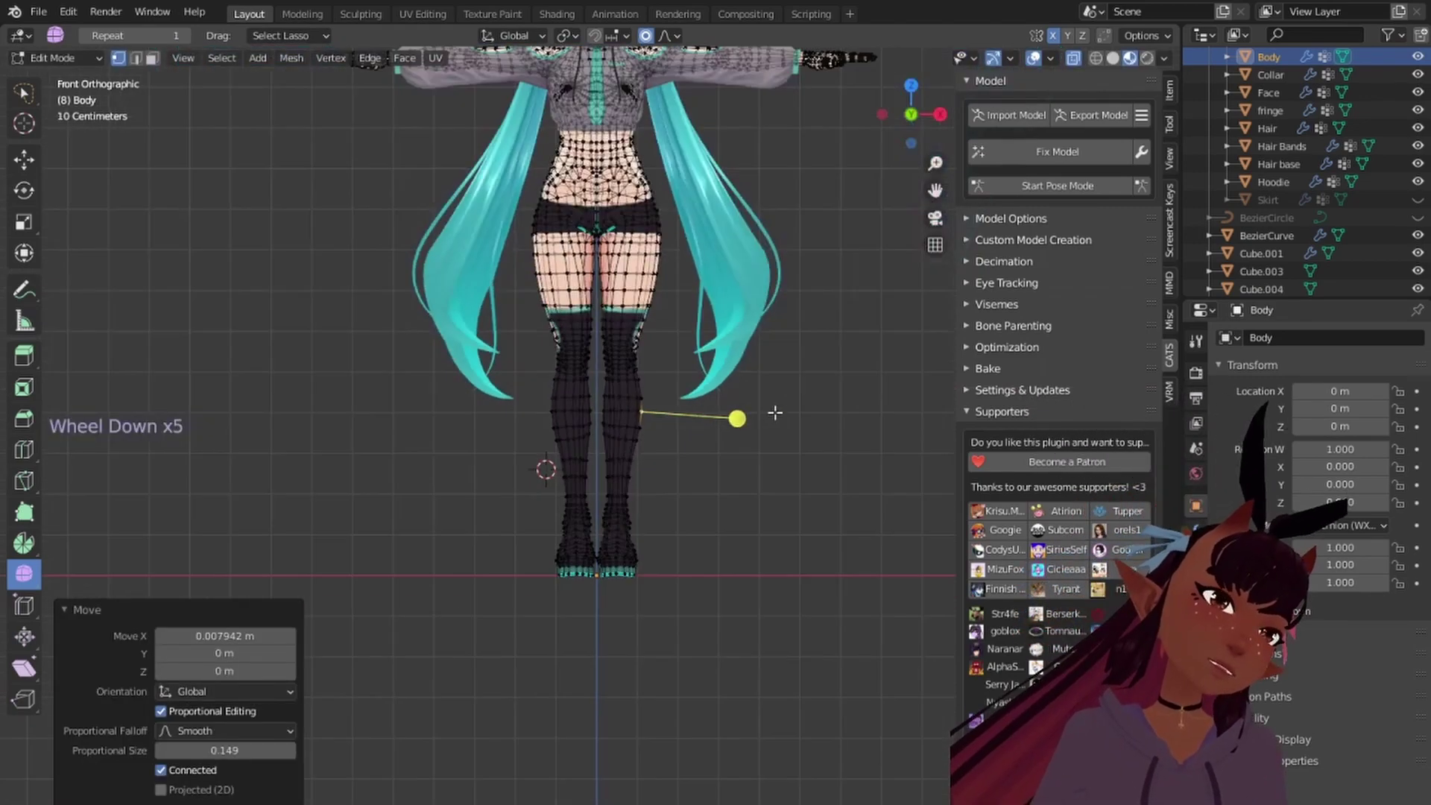
scroll(776, 405, "up", 4)
middle_click_drag(771, 406, 707, 483, "shift")
scroll(707, 483, "up", 1)
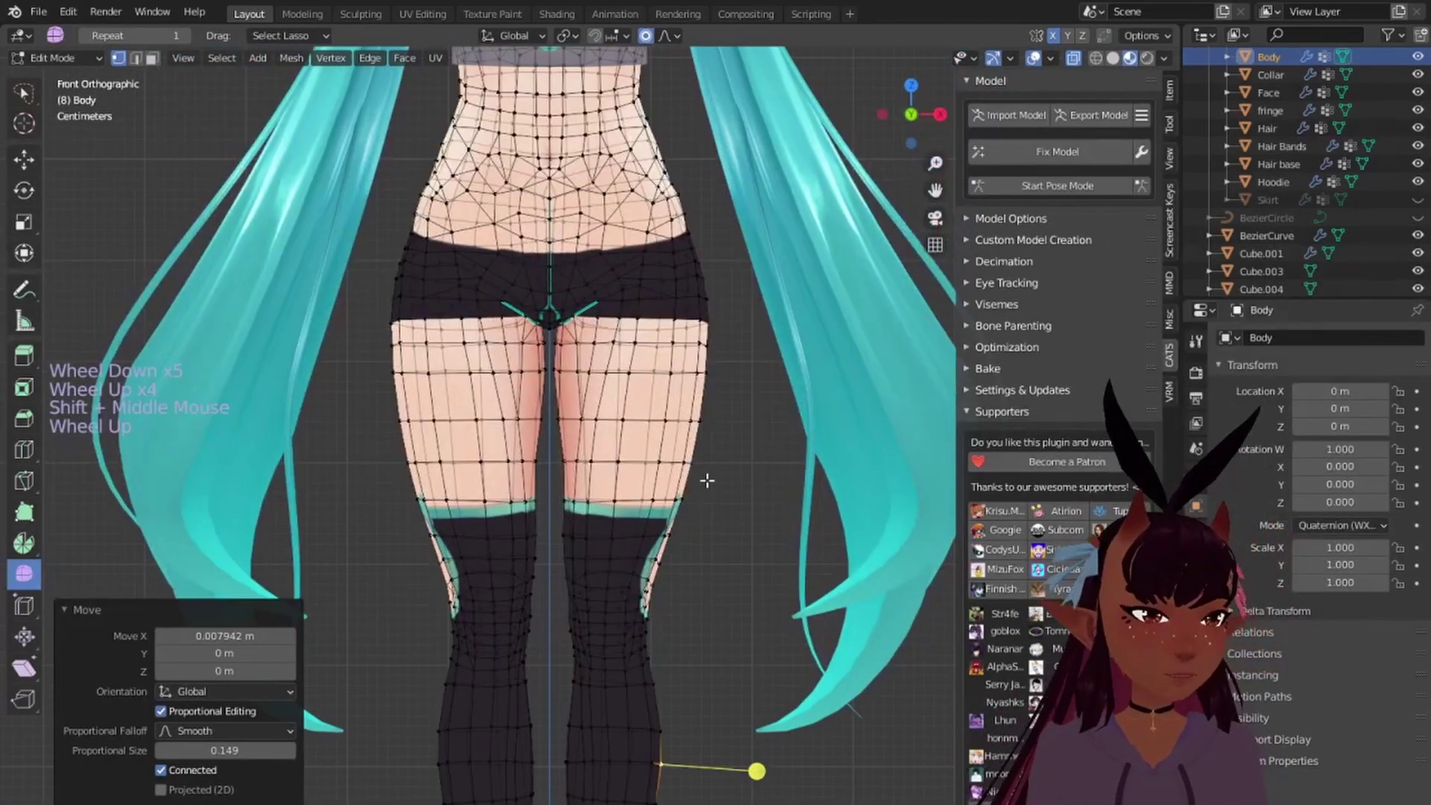
Step: Move the inner thigh vertex above the stocking about 0.007 m inward along X with smooth falloff and an influence size of about 0.08 m
scroll(596, 436, "up", 3)
right_click(551, 494)
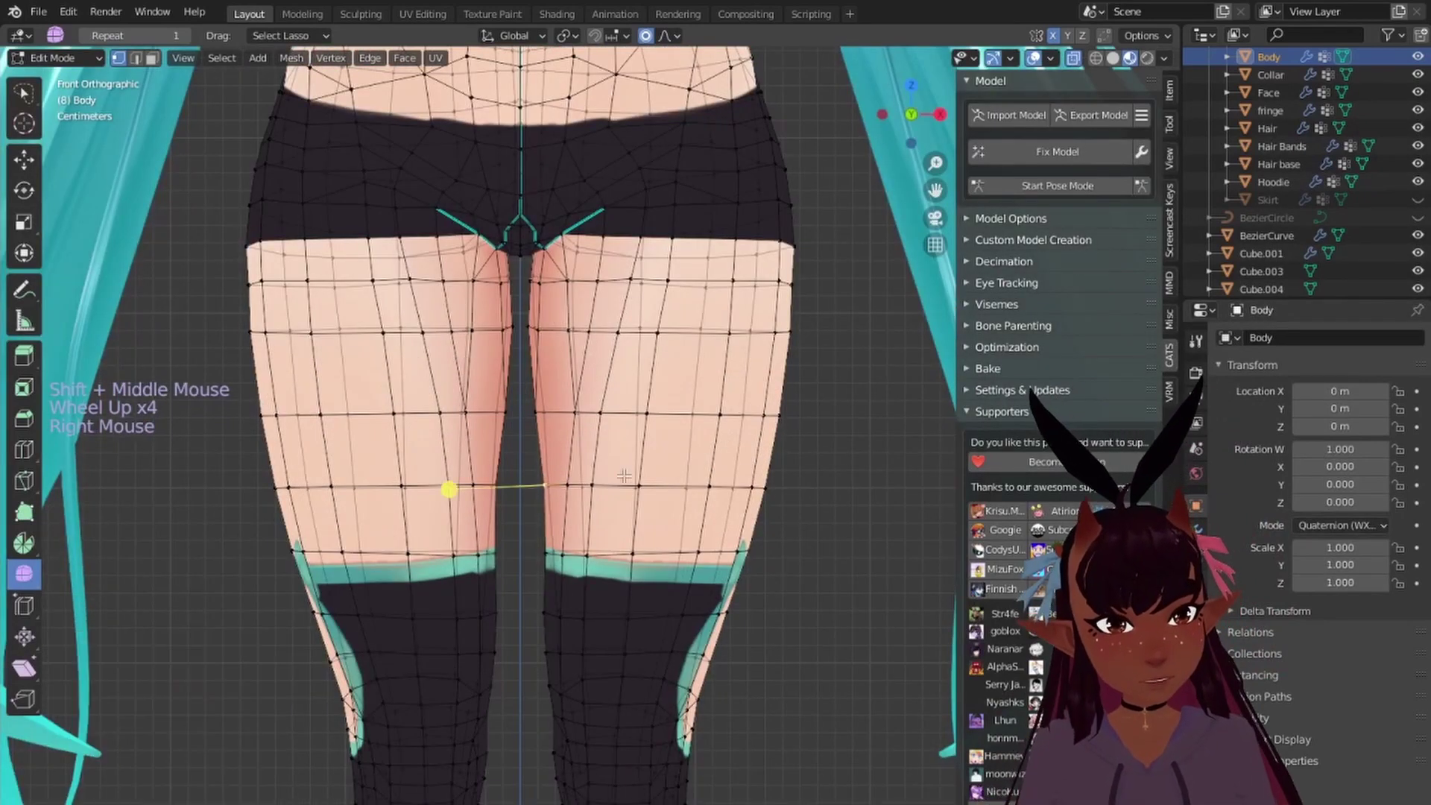
key("g")
key("x")
scroll(713, 486, "up", 6)
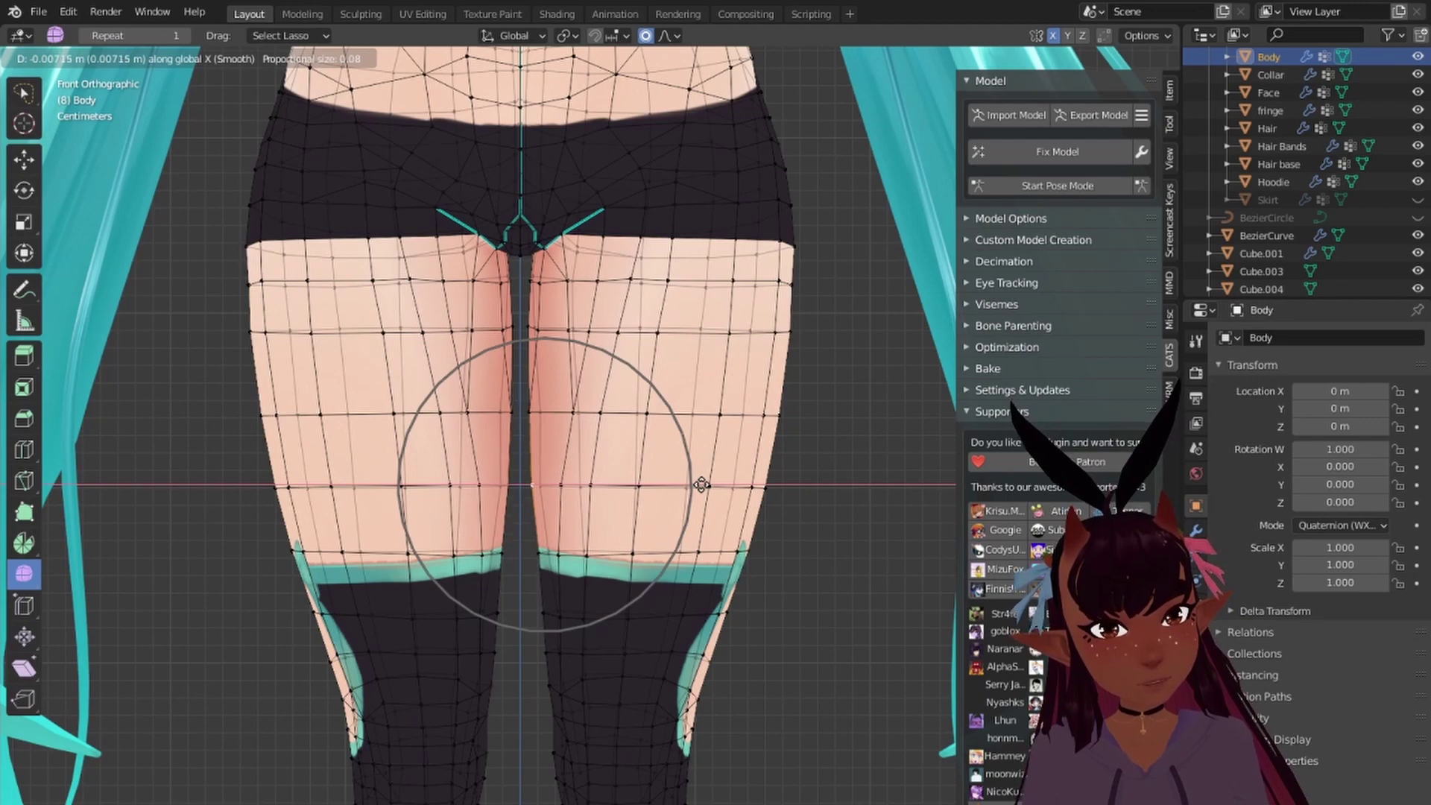
left_click(702, 484)
scroll(704, 483, "down", 6)
key("a")
key("a")
key("a")
scroll(728, 472, "up", 2)
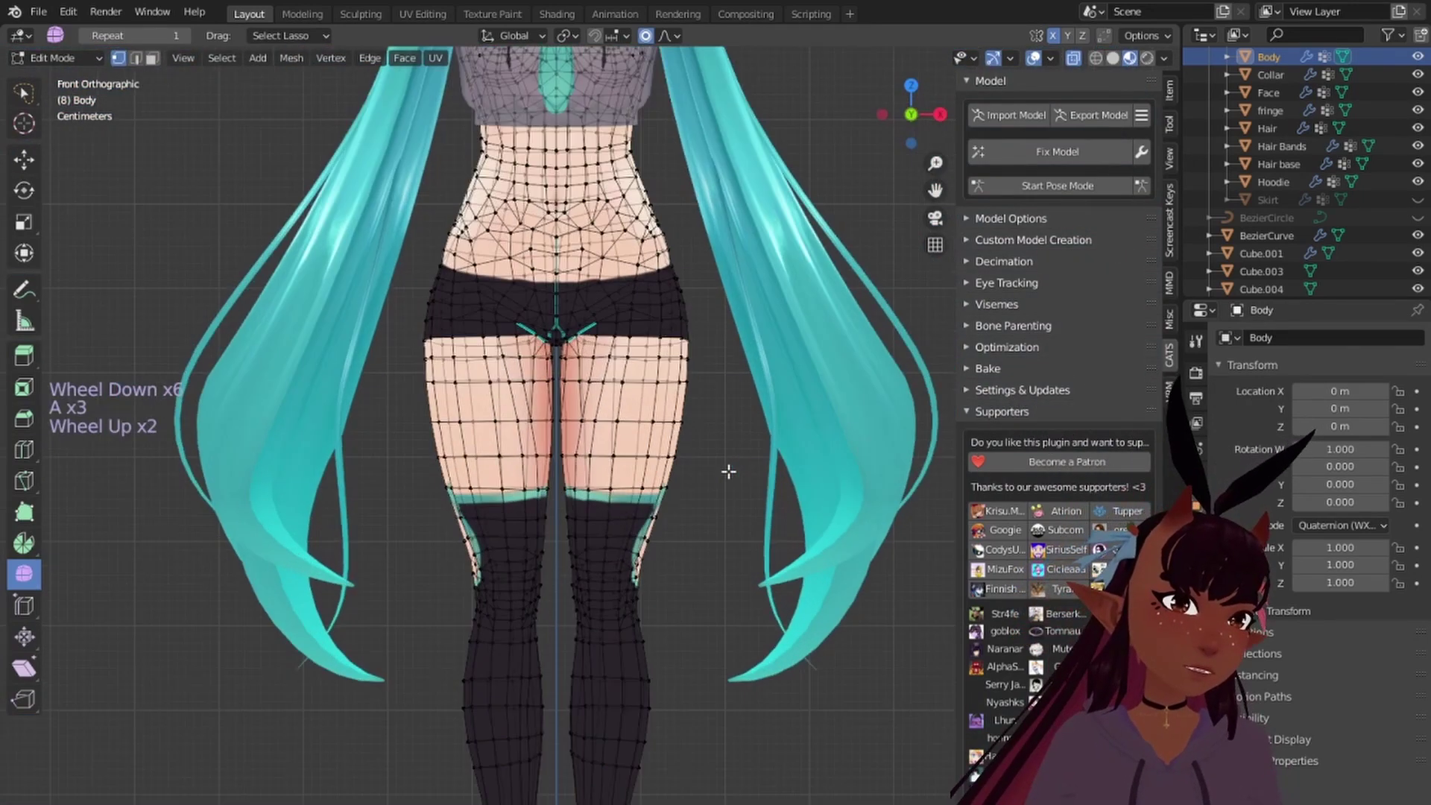
Step: In side view, try moving the front thigh vertex about 0.006 m forward along Y with smooth falloff and an influence size of about 0.22 m
key("KP_3")
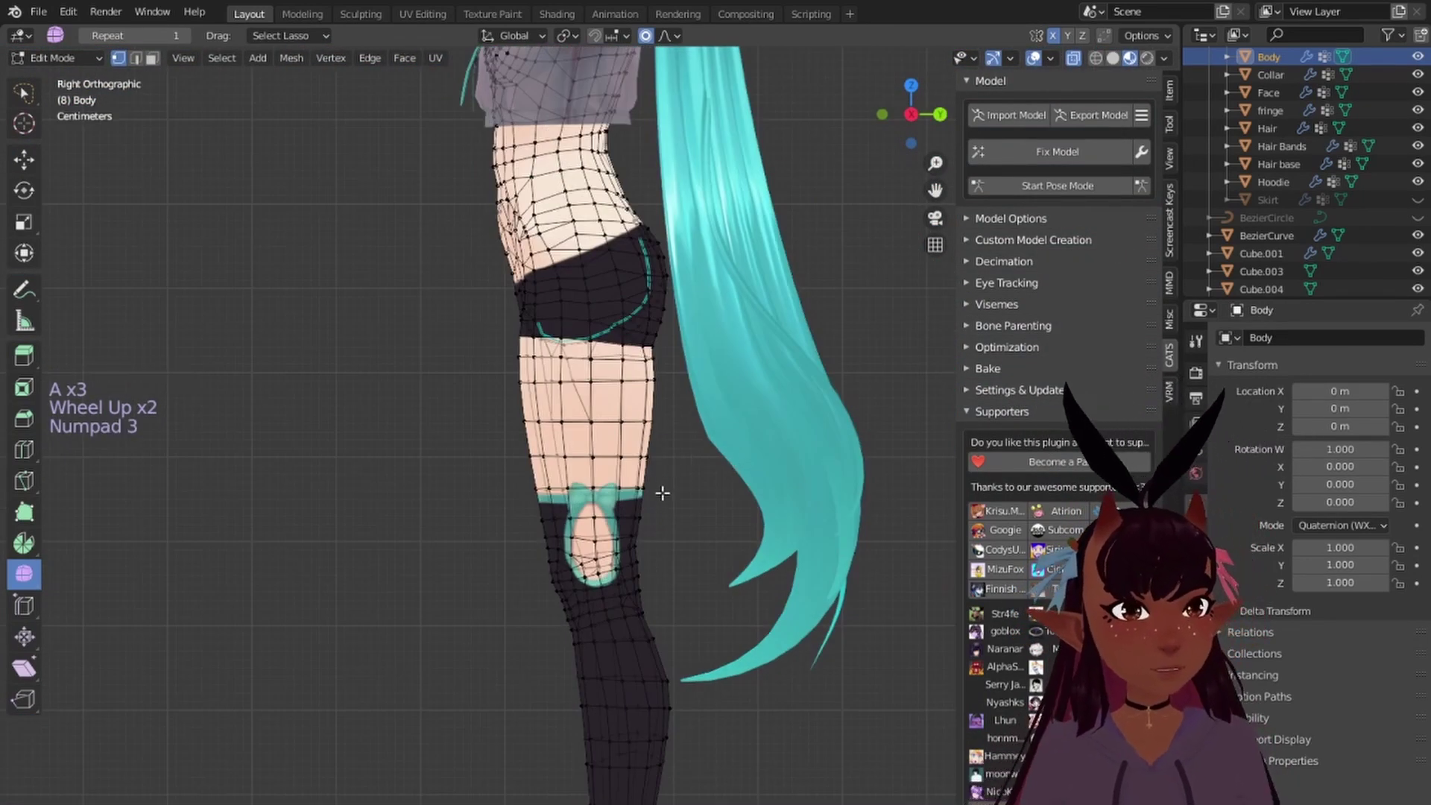
scroll(548, 475, "up", 1)
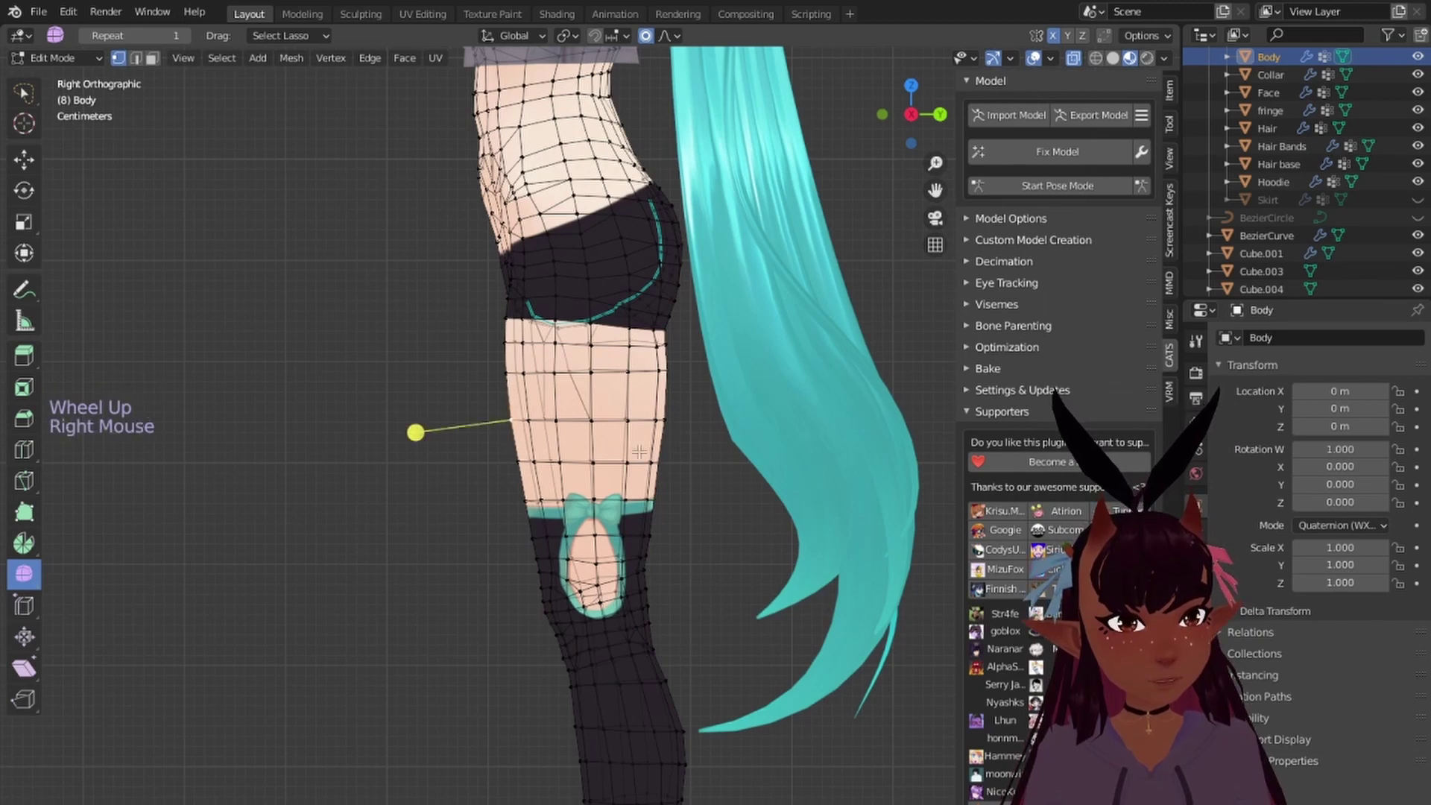
key("g")
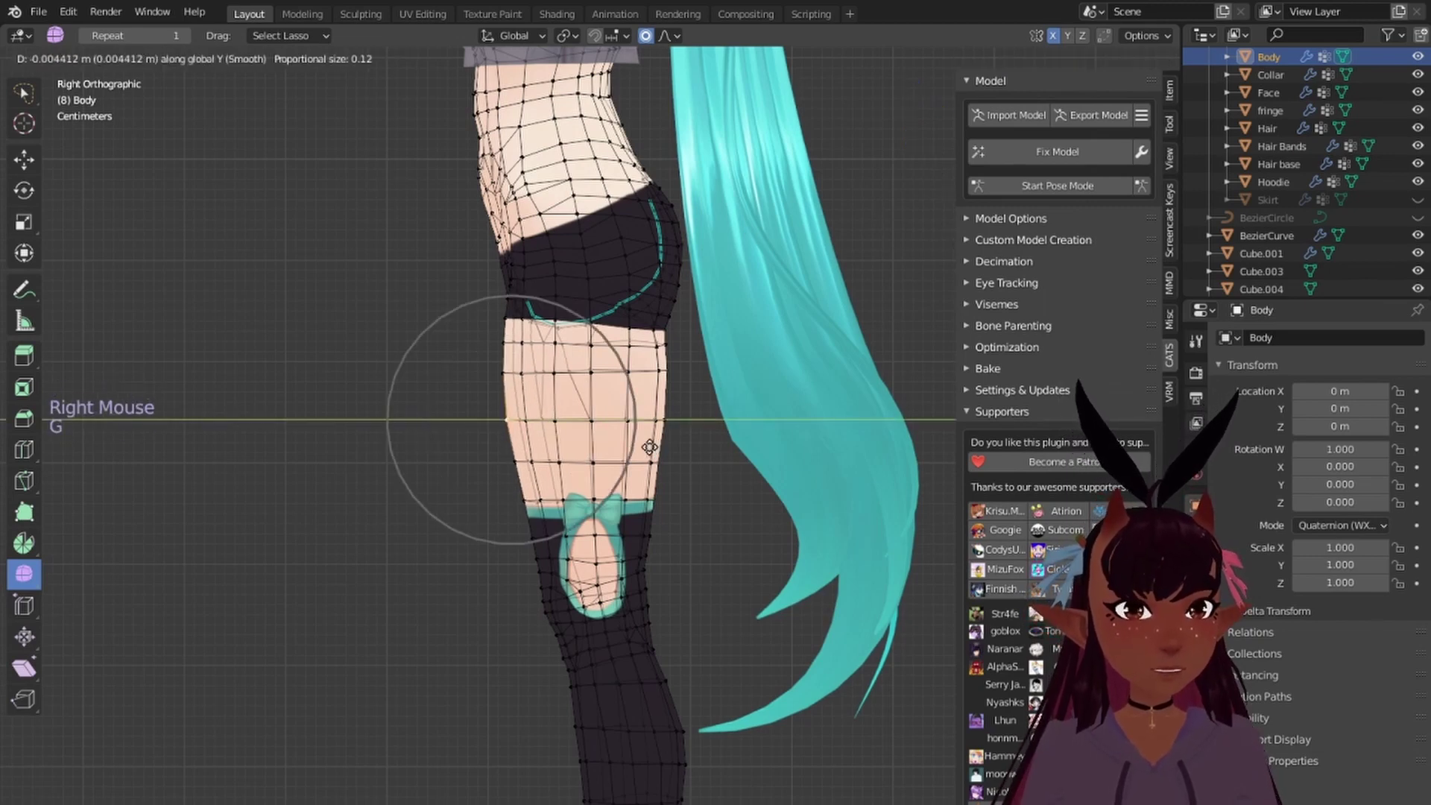
scroll(648, 446, "down", 6)
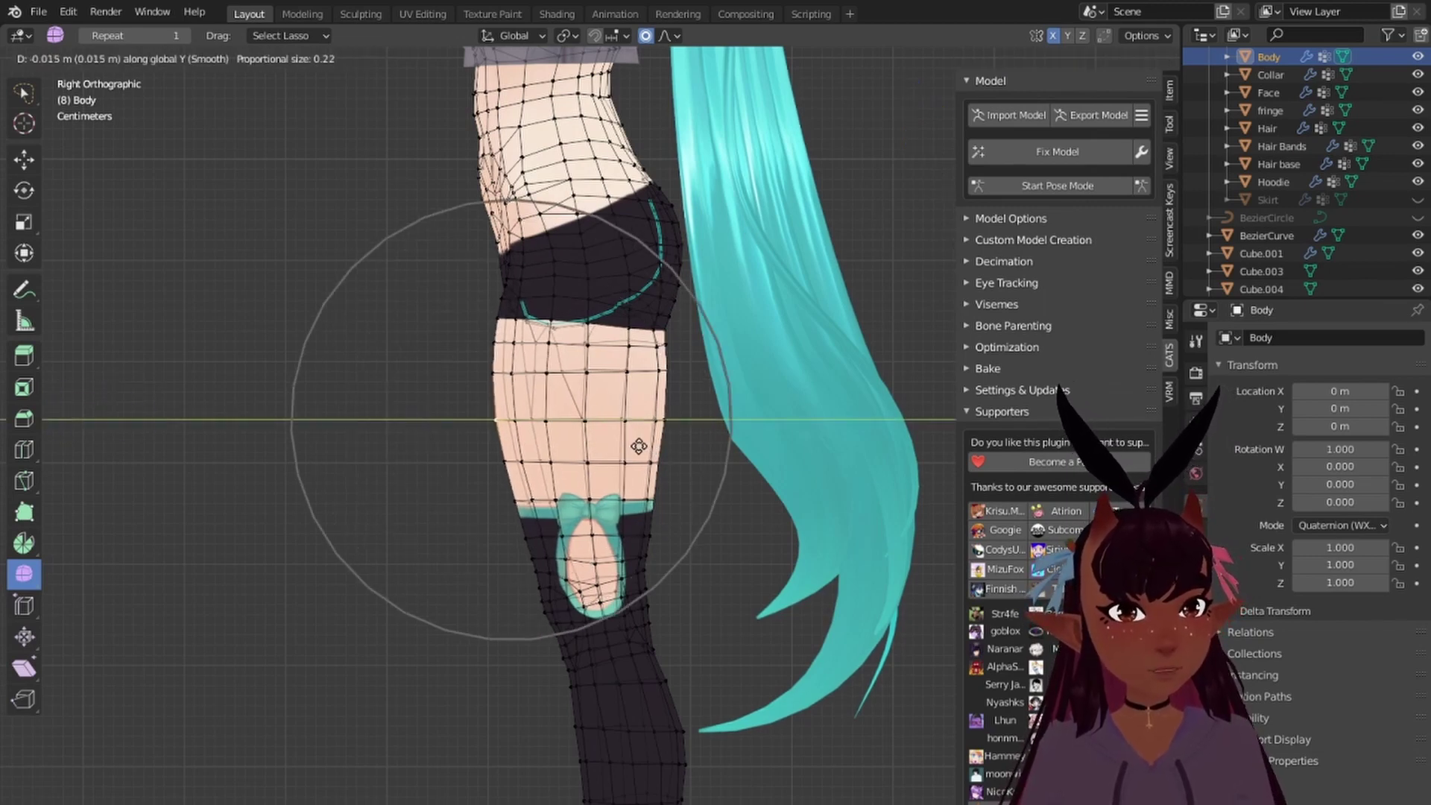
left_click(647, 445)
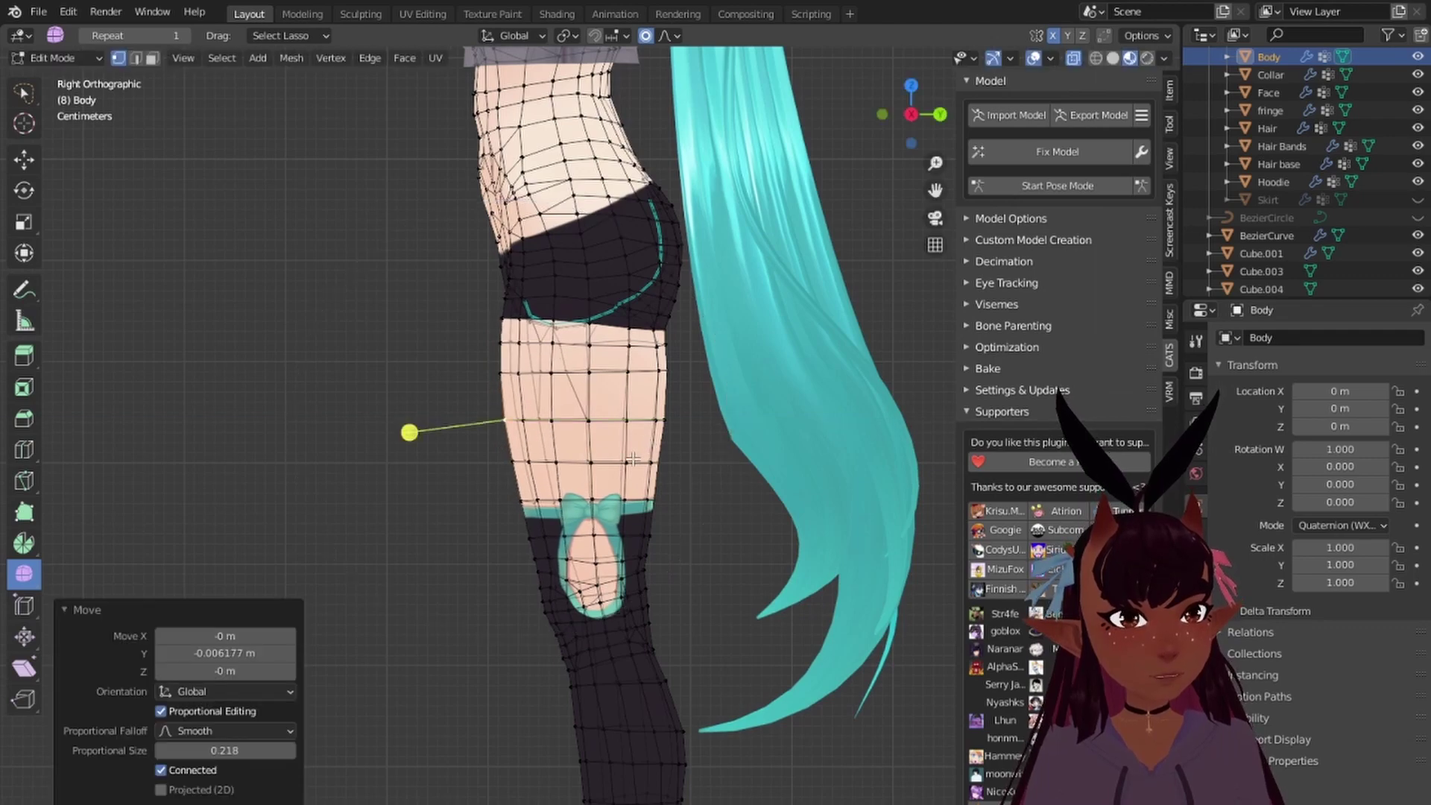
scroll(637, 456, "down", 6)
key("a")
key("a")
key("a")
scroll(693, 468, "up", 4)
Step: Undo the forward move of the front thigh vertex
middle_click_drag(693, 468, 492, 392)
scroll(664, 581, "up", 3)
key("ctrl+z")
key("ctrl+z")
key("ctrl+z")
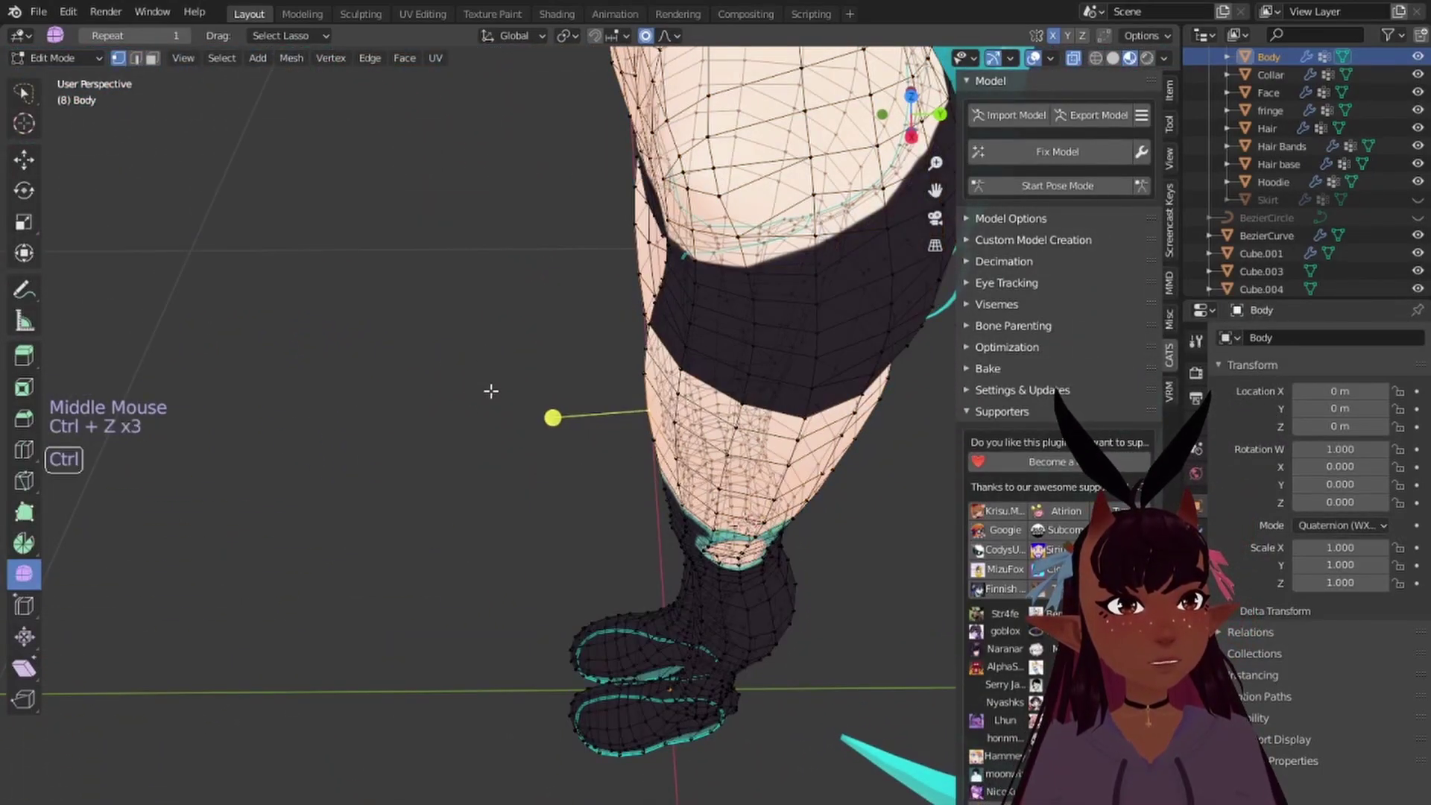
Step: In front view, add two unslid edge loops around each thigh between the stocking's upper edge and the ring above it
scroll(405, 377, "up", 5)
middle_click_drag(406, 377, 514, 251)
scroll(613, 439, "down", 6)
middle_click_drag(333, 333, 328, 275)
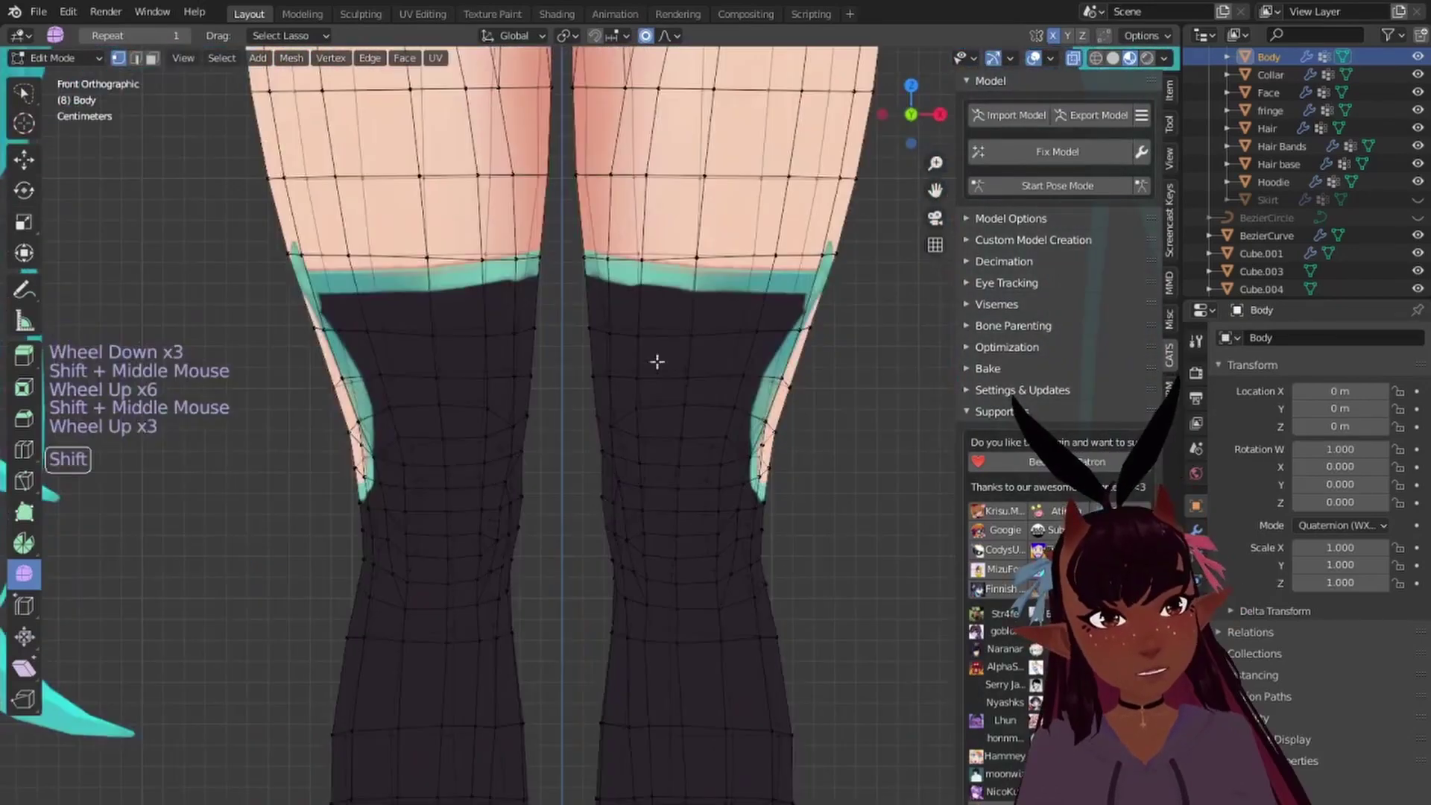
middle_click_drag(656, 361, 664, 329, "shift")
scroll(661, 395, "up", 1)
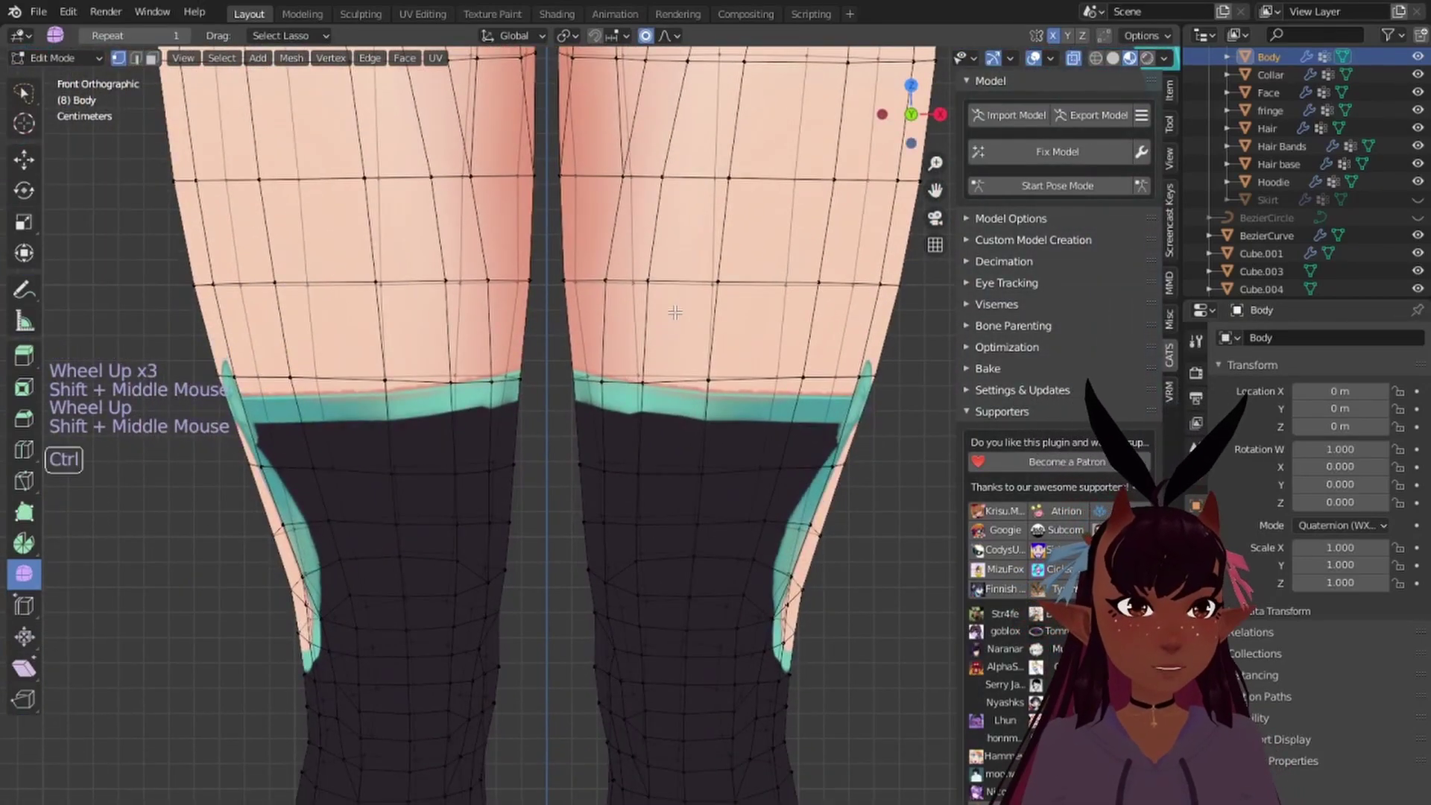
key("ctrl+r")
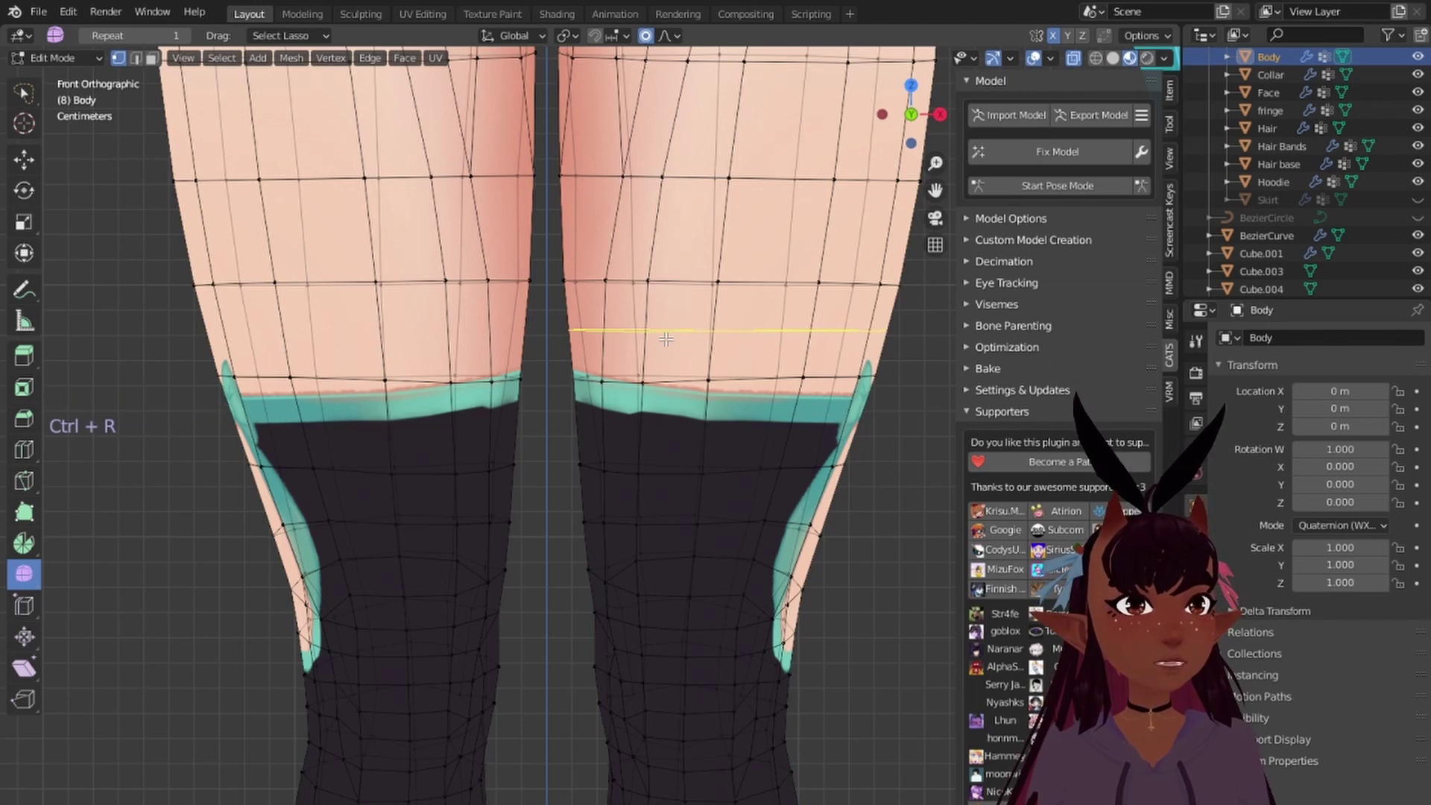
scroll(666, 339, "up", 4)
scroll(666, 339, "down", 4)
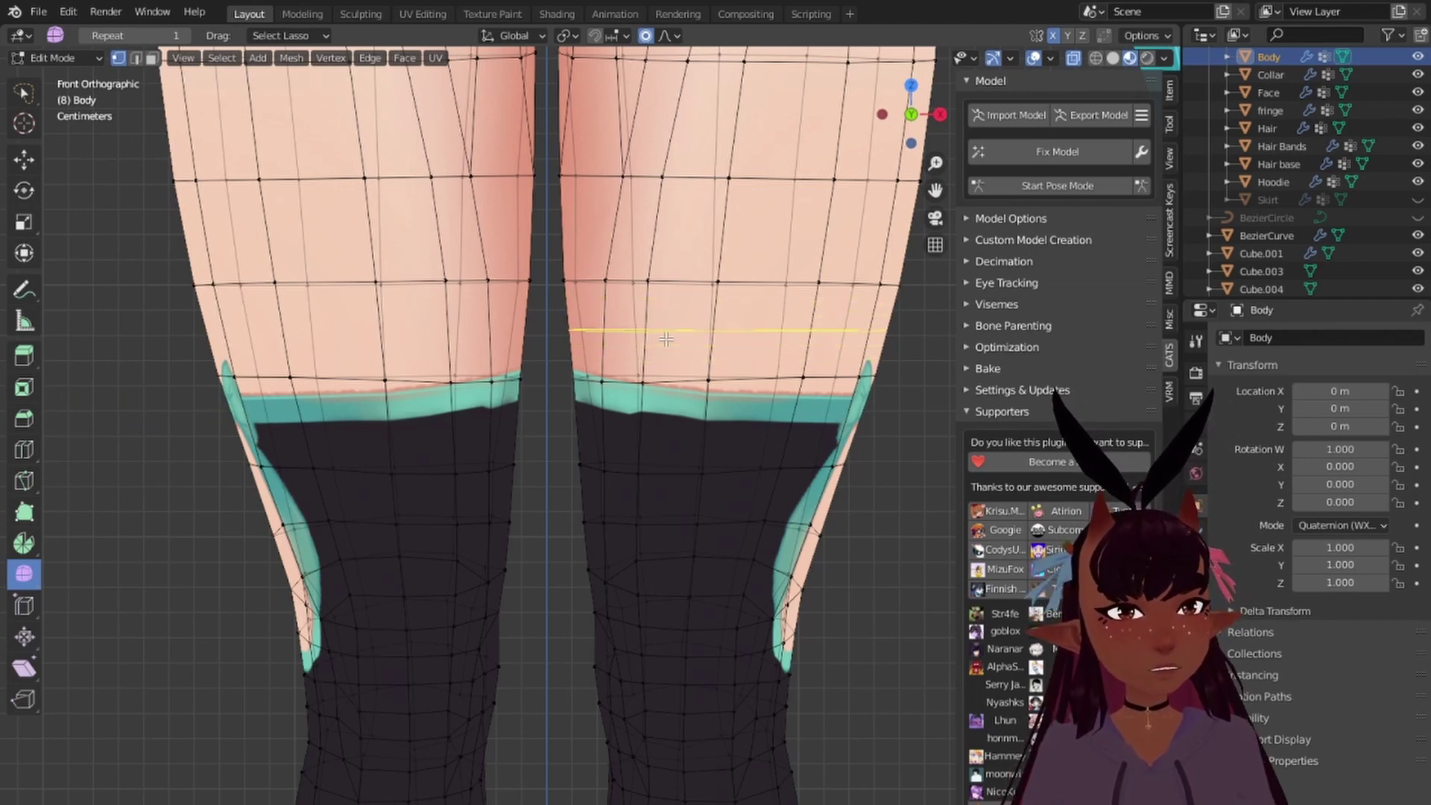
left_click(665, 339)
key("ctrl+r")
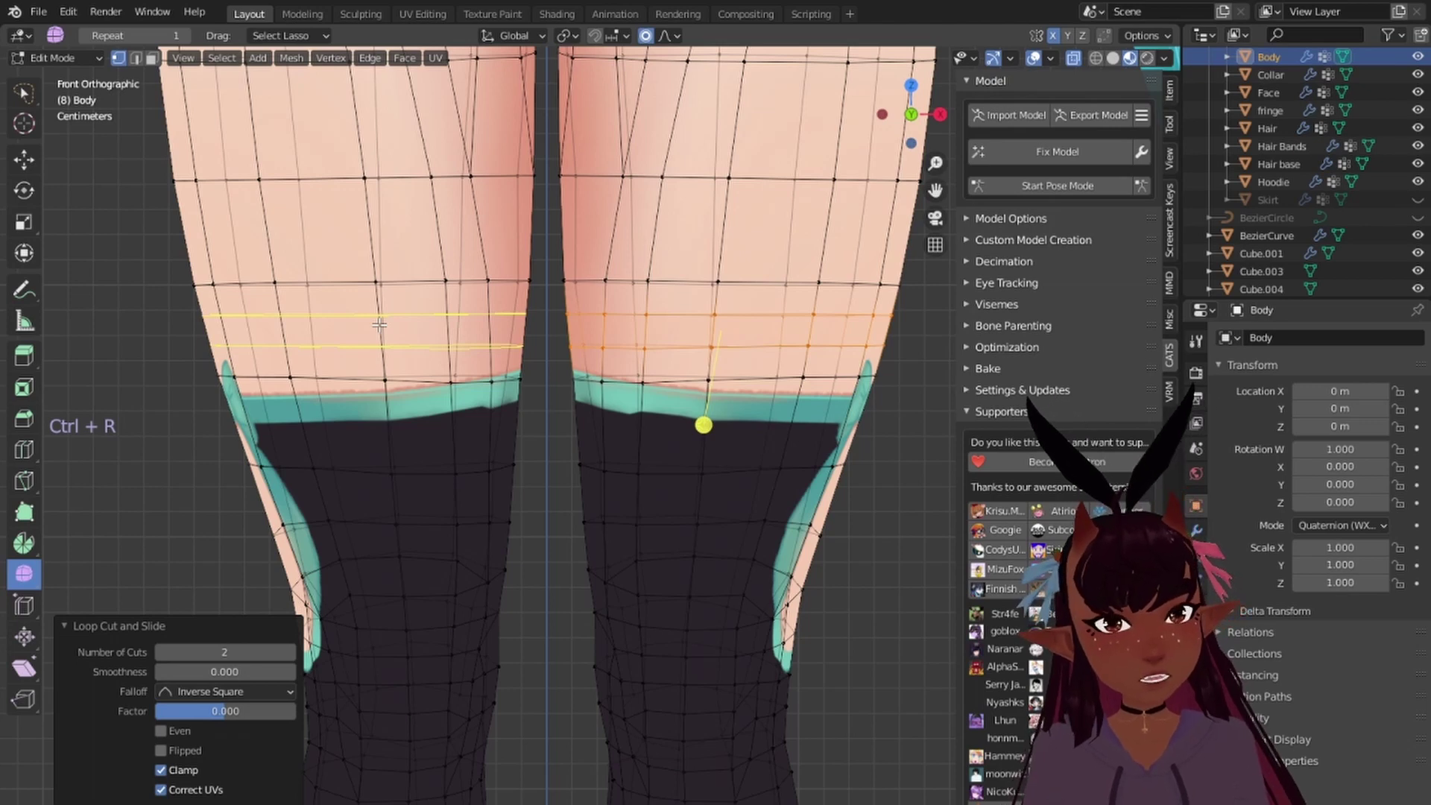
key("a")
key("a")
key("a")
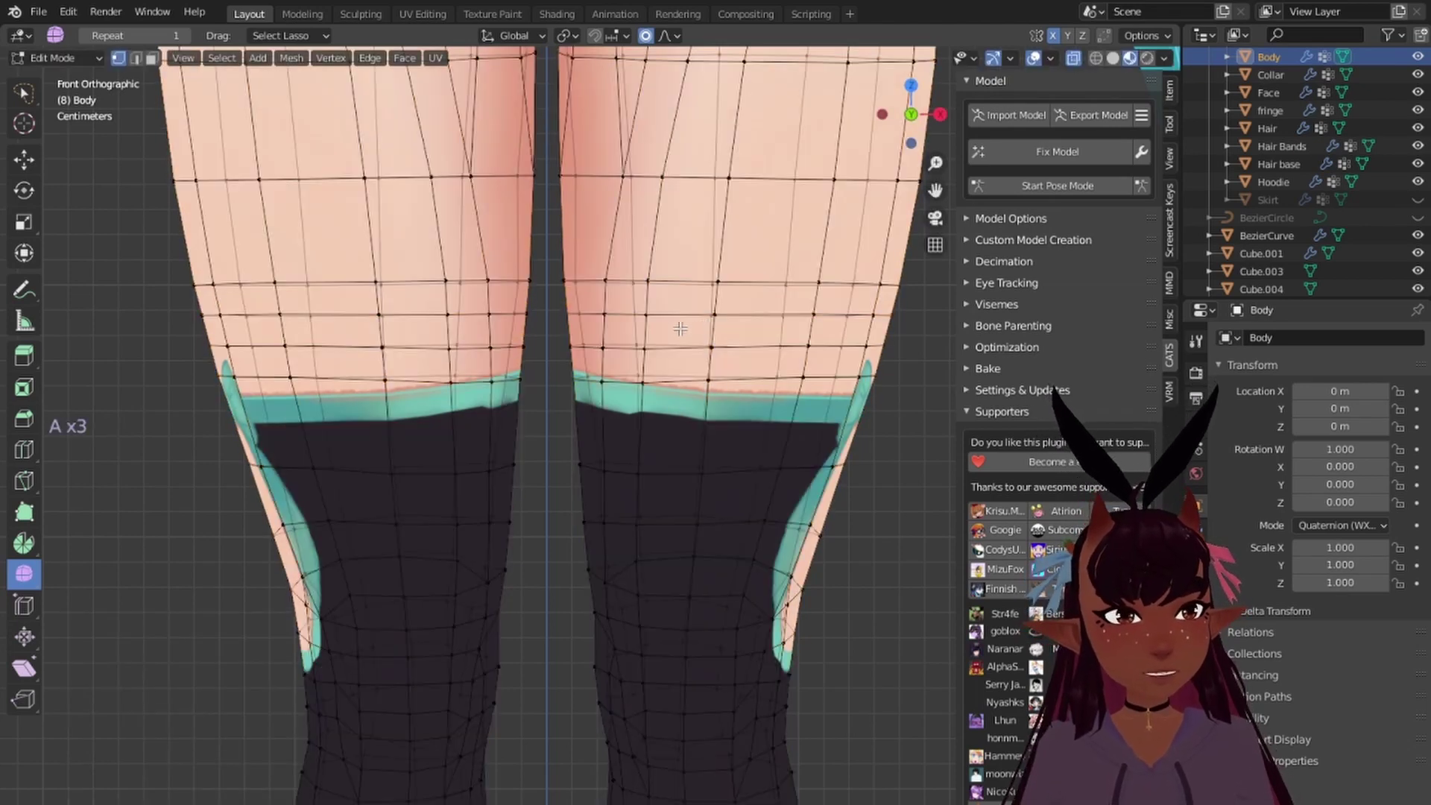
Step: Dissolve the upper of the two new edge loops on both thighs
right_click(681, 313, "alt")
right_click(426, 315, "alt+shift")
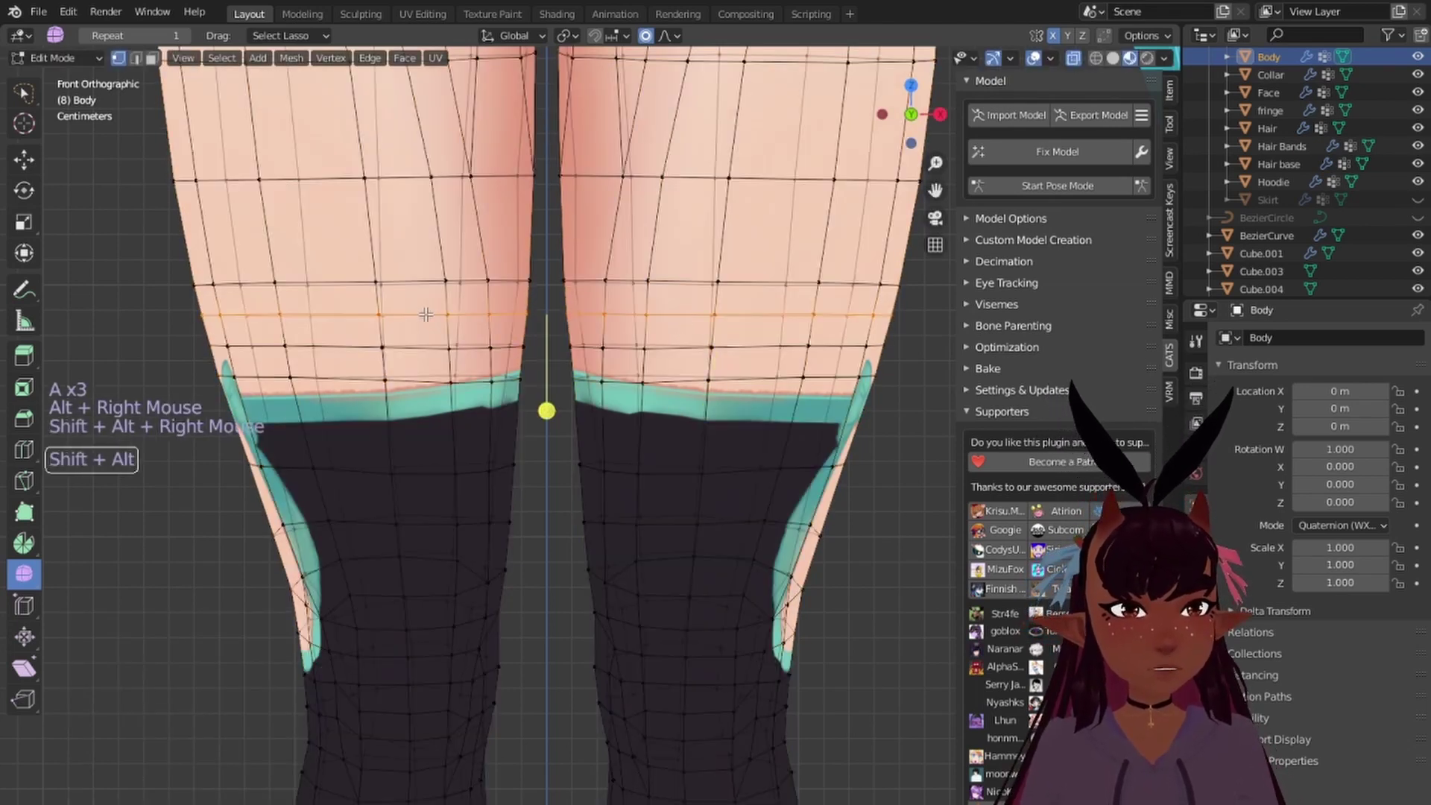
key("x")
left_click(437, 332)
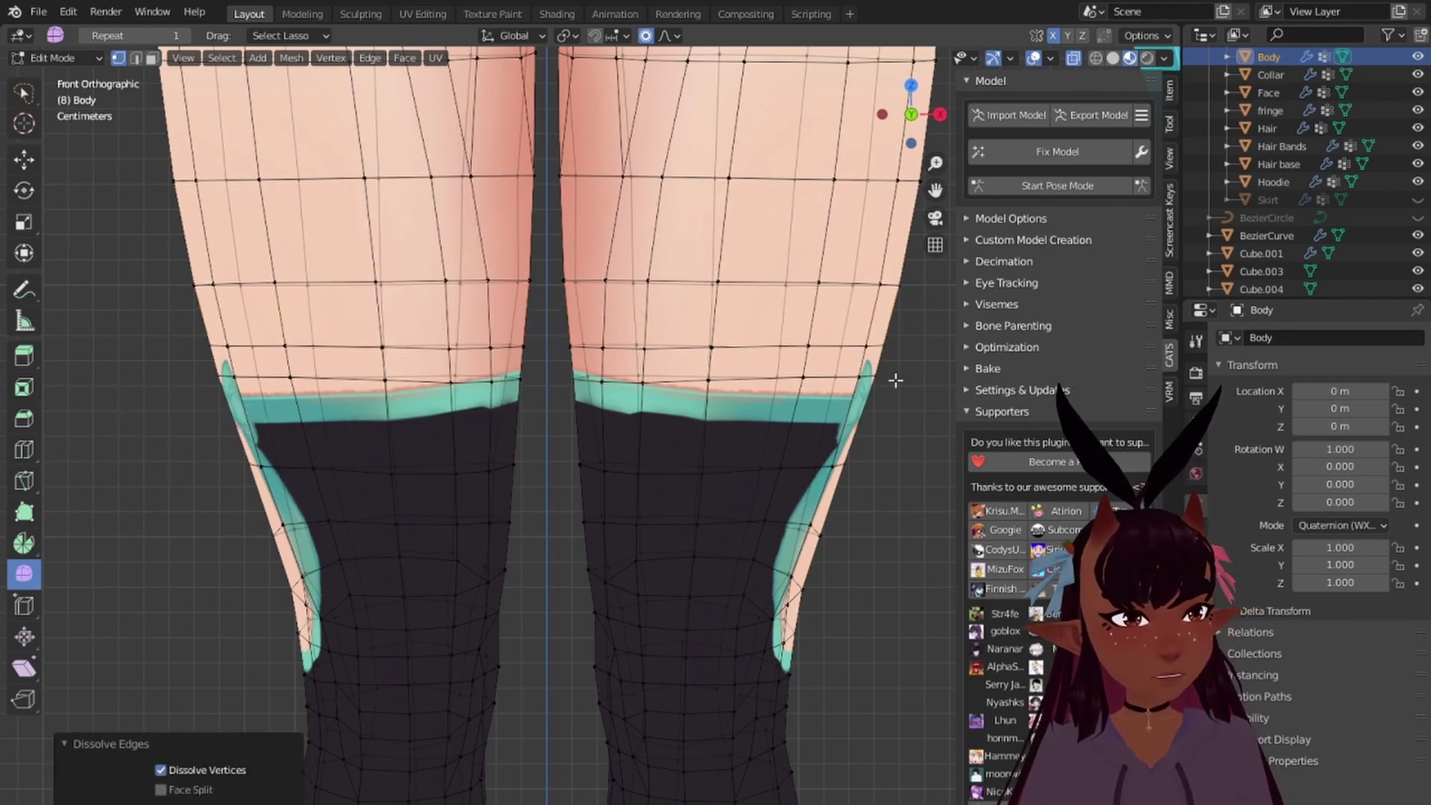
scroll(759, 378, "down", 4)
scroll(759, 378, "up", 4)
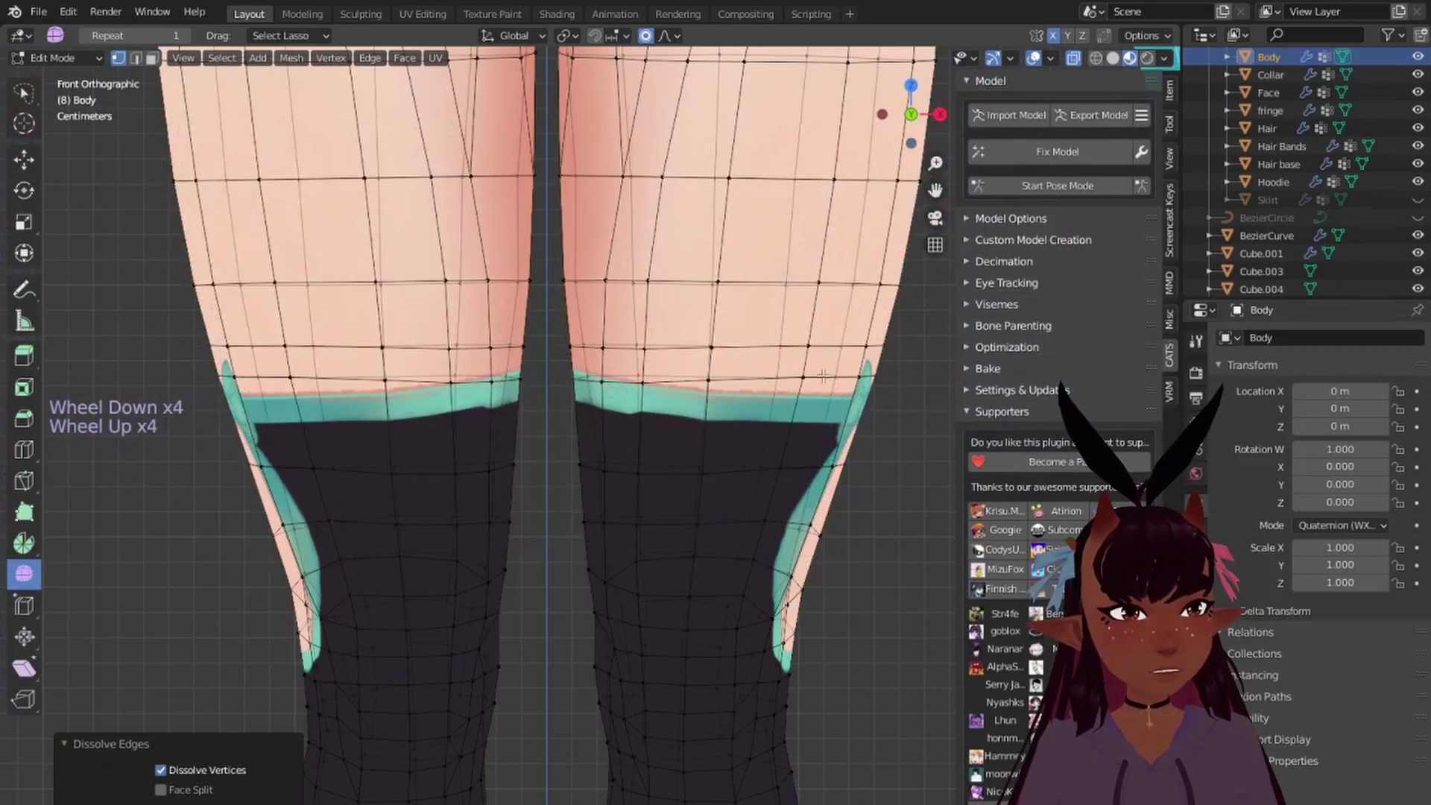
Step: Rotate the edge loop at the stocking's upper edge by about 2.4° with a proportional influence size of about 0.01 m
right_click(793, 380, "alt")
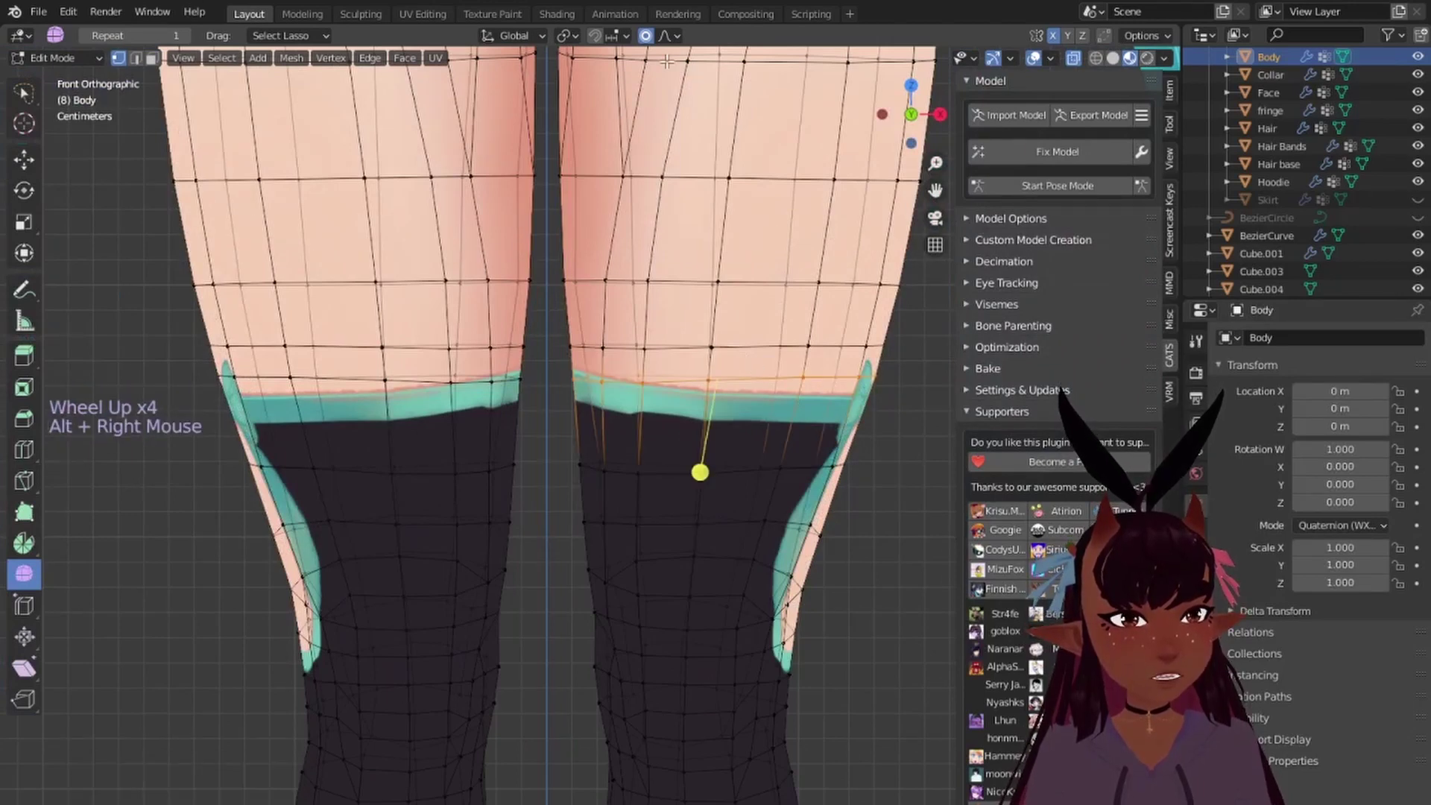
key("r")
scroll(787, 284, "up", 9)
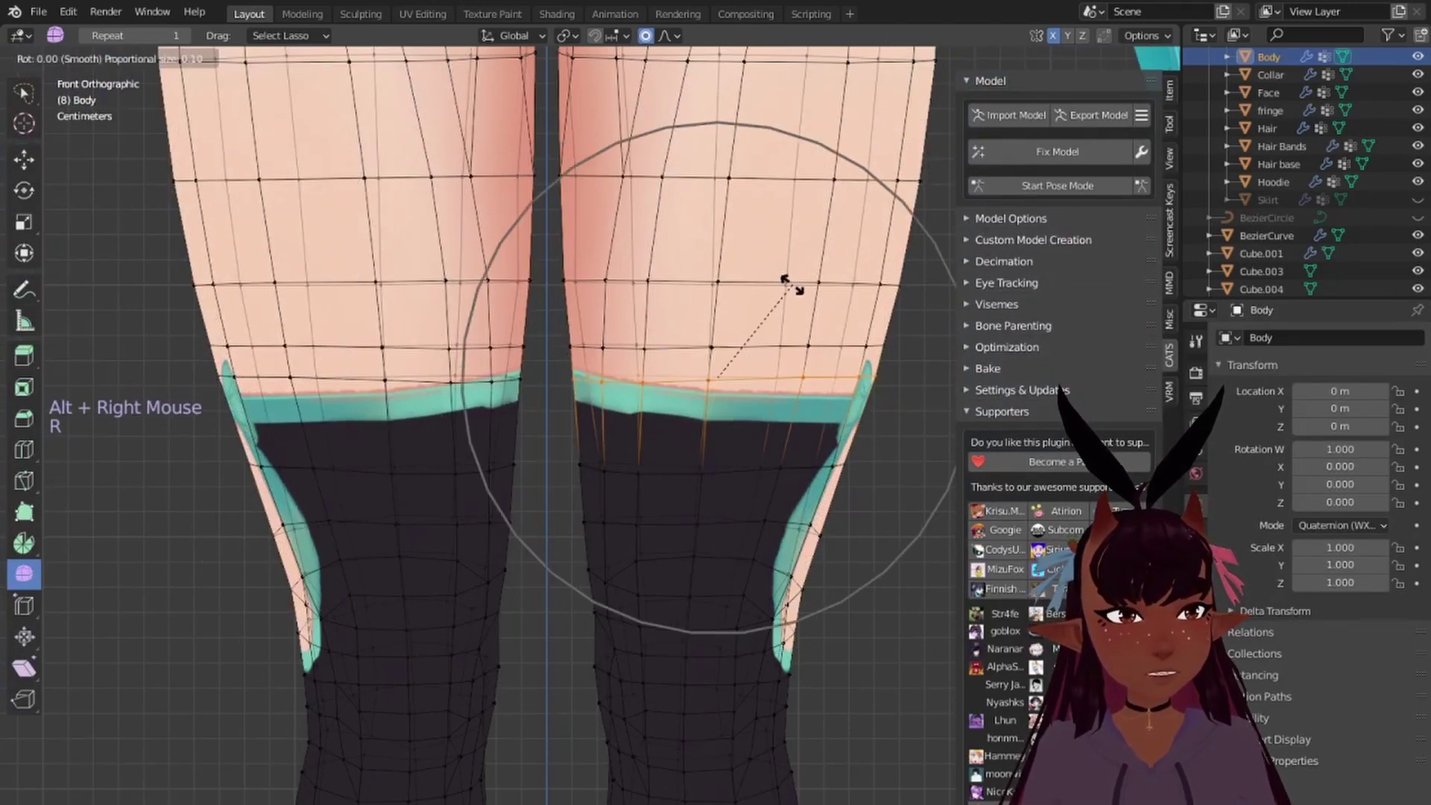
scroll(799, 286, "up", 8)
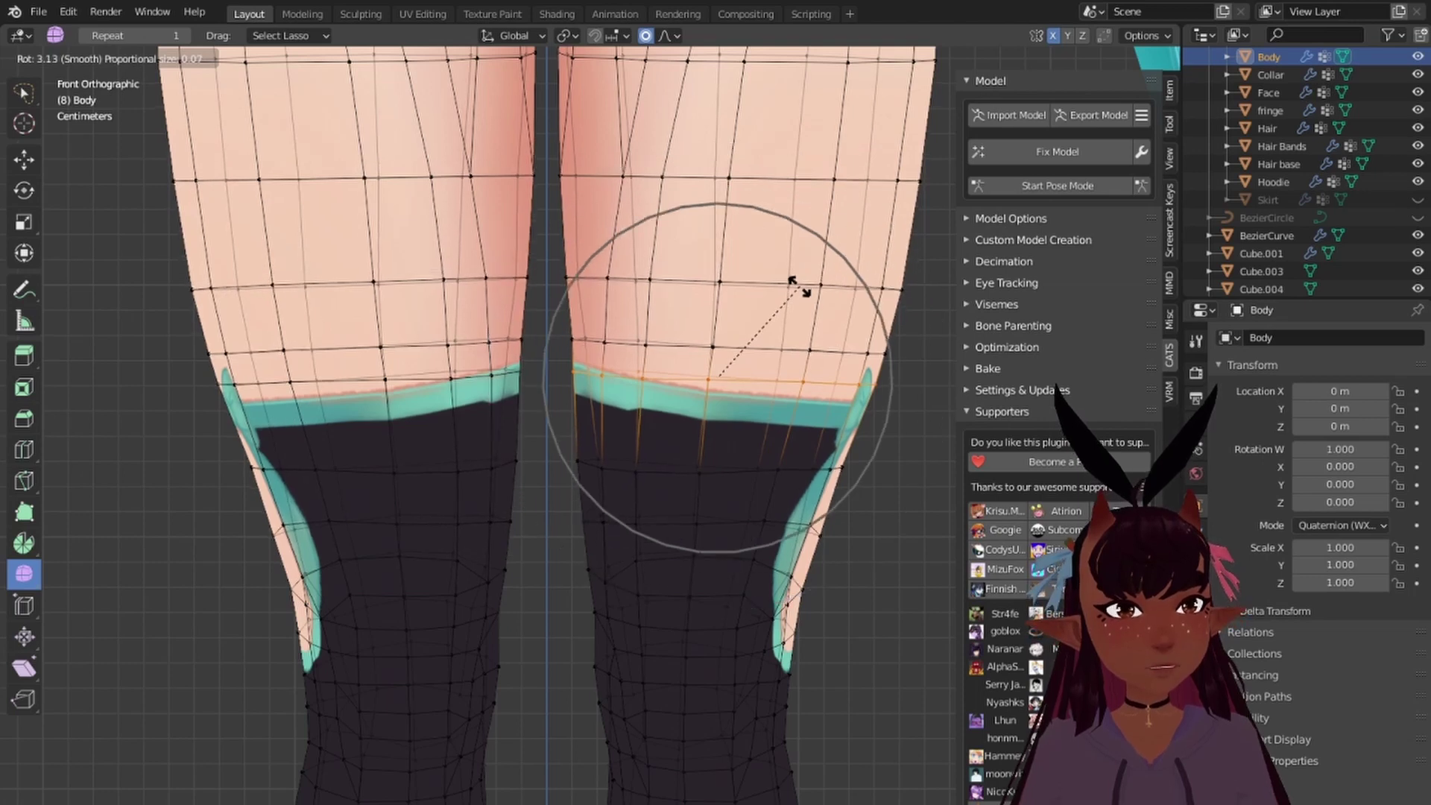
scroll(803, 288, "up", 3)
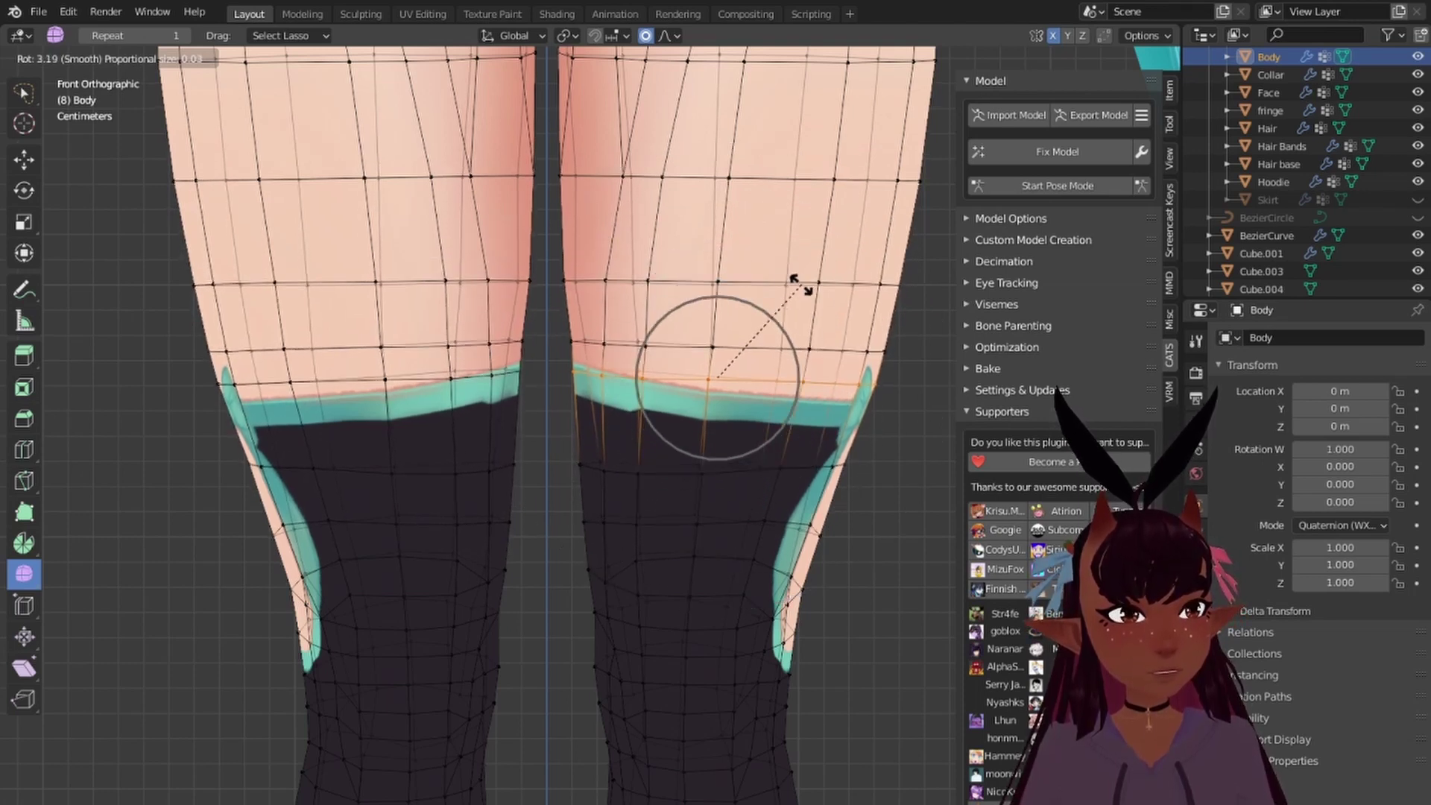
scroll(801, 286, "up", 10)
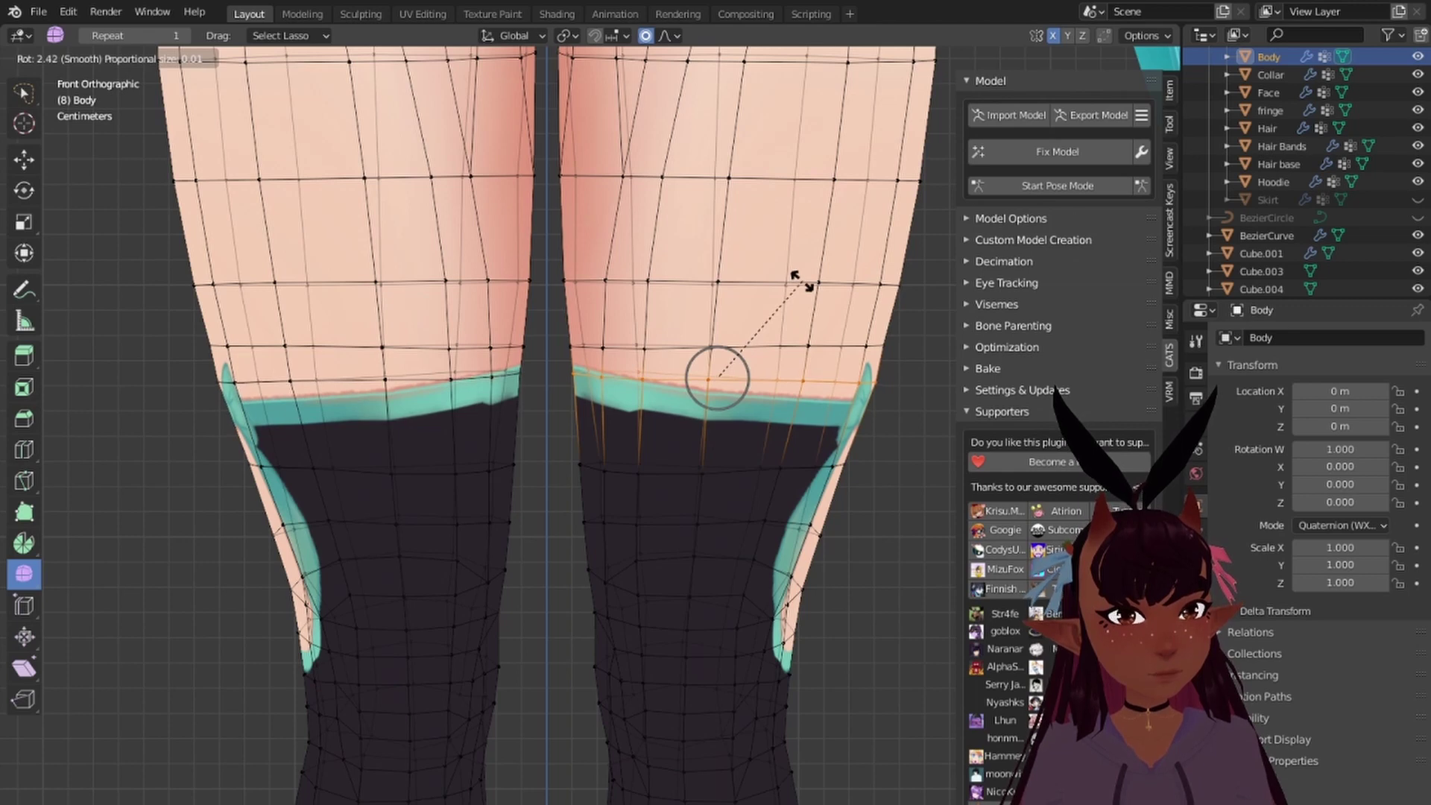
left_click(803, 281)
Step: Rotate the thigh edge loop just above the stocking's upper edge by about 1.55° with proportional size 0.01 m
right_click(778, 340, "alt")
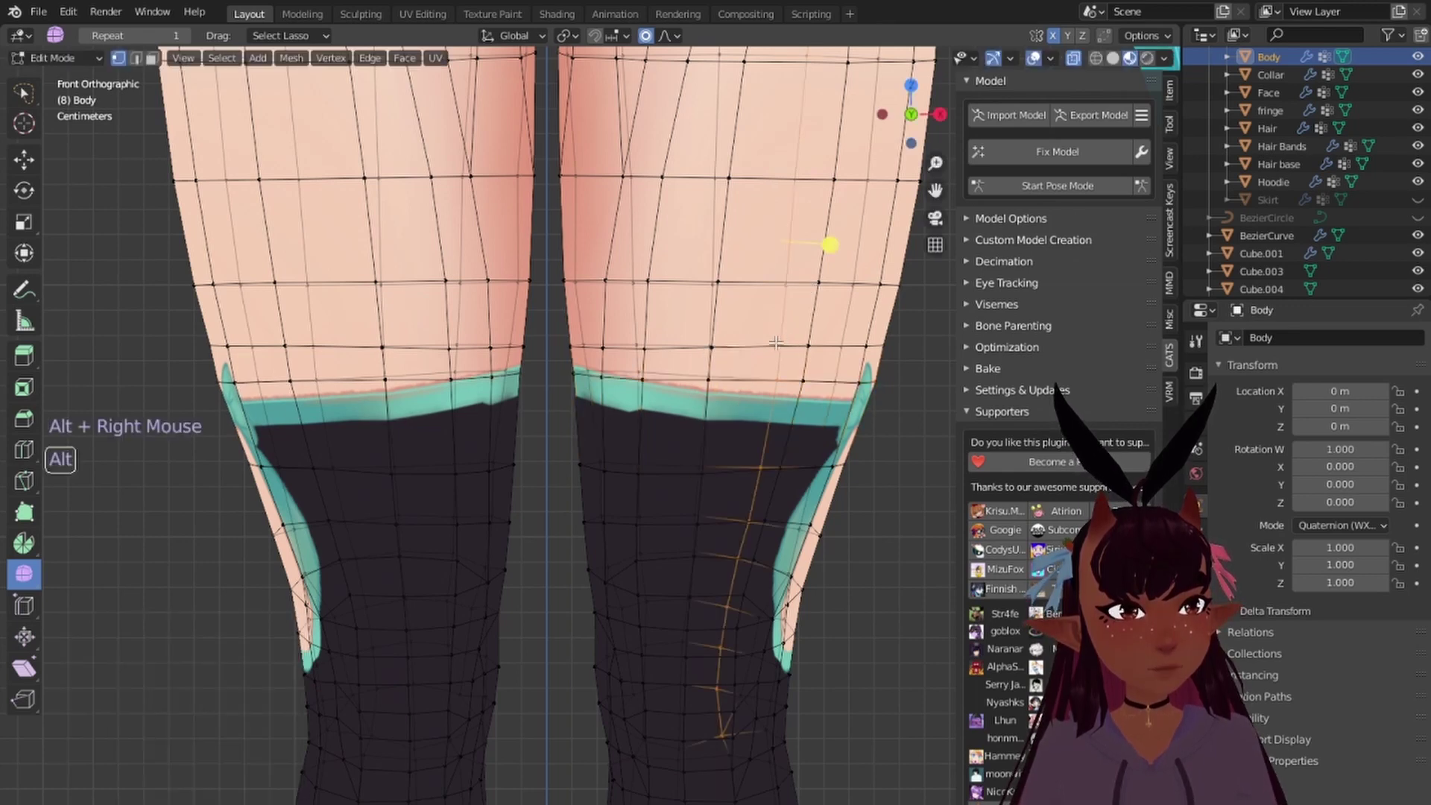
right_click(764, 343, "alt")
key("r")
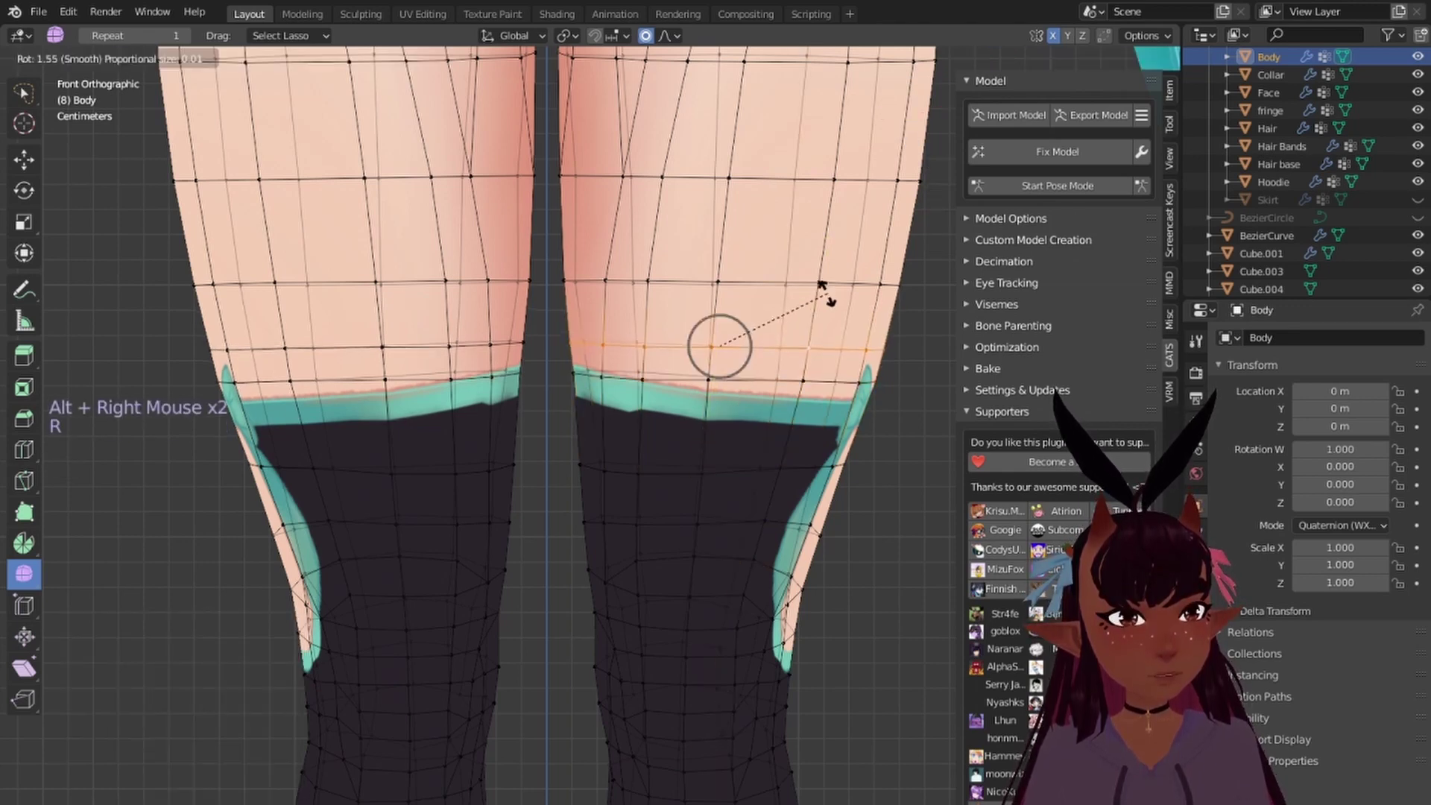
key("a")
key("a")
key("a")
scroll(767, 398, "down", 6)
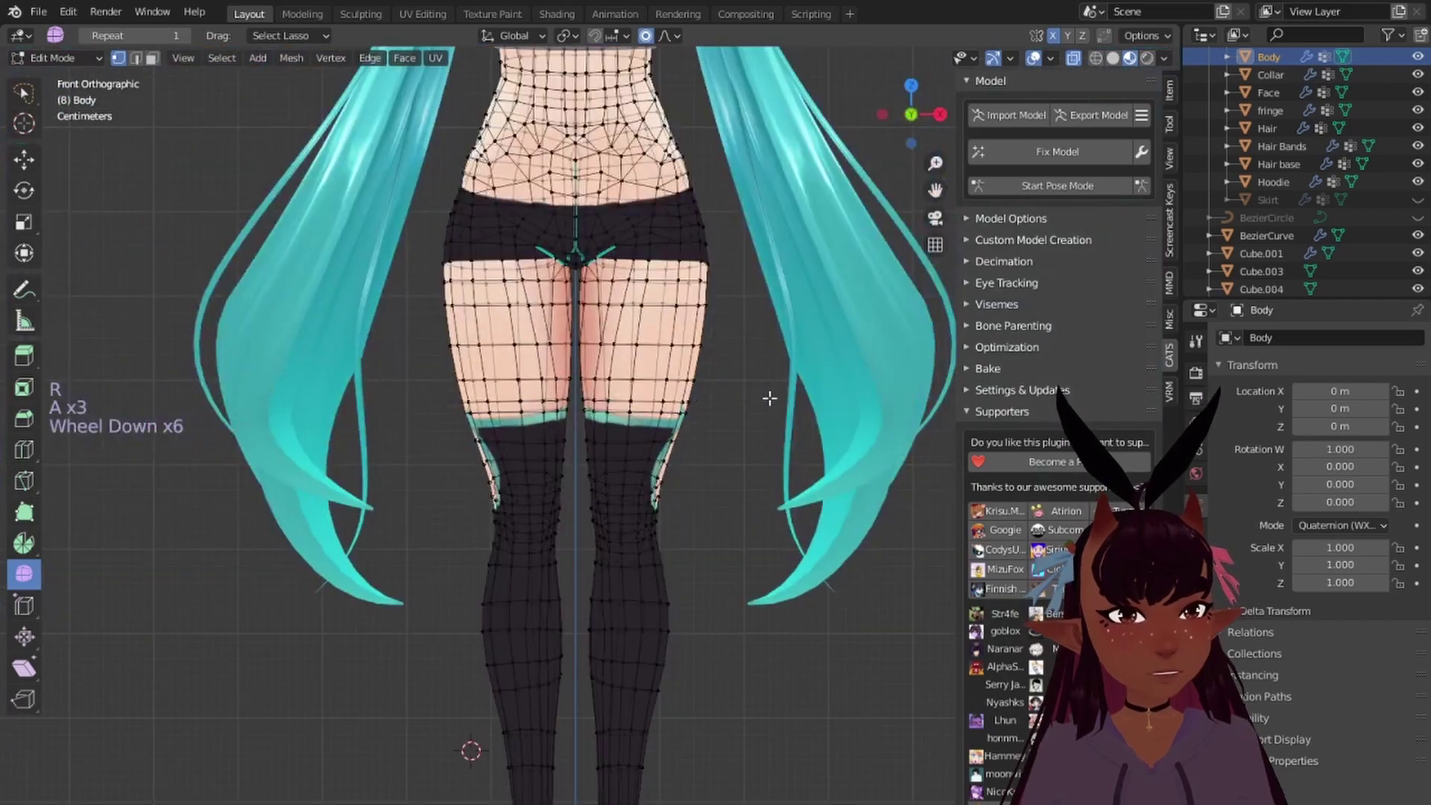
Step: Add one centered edge loop around each thigh between the stocking's upper edge loop and the loop just above it
scroll(770, 398, "up", 5)
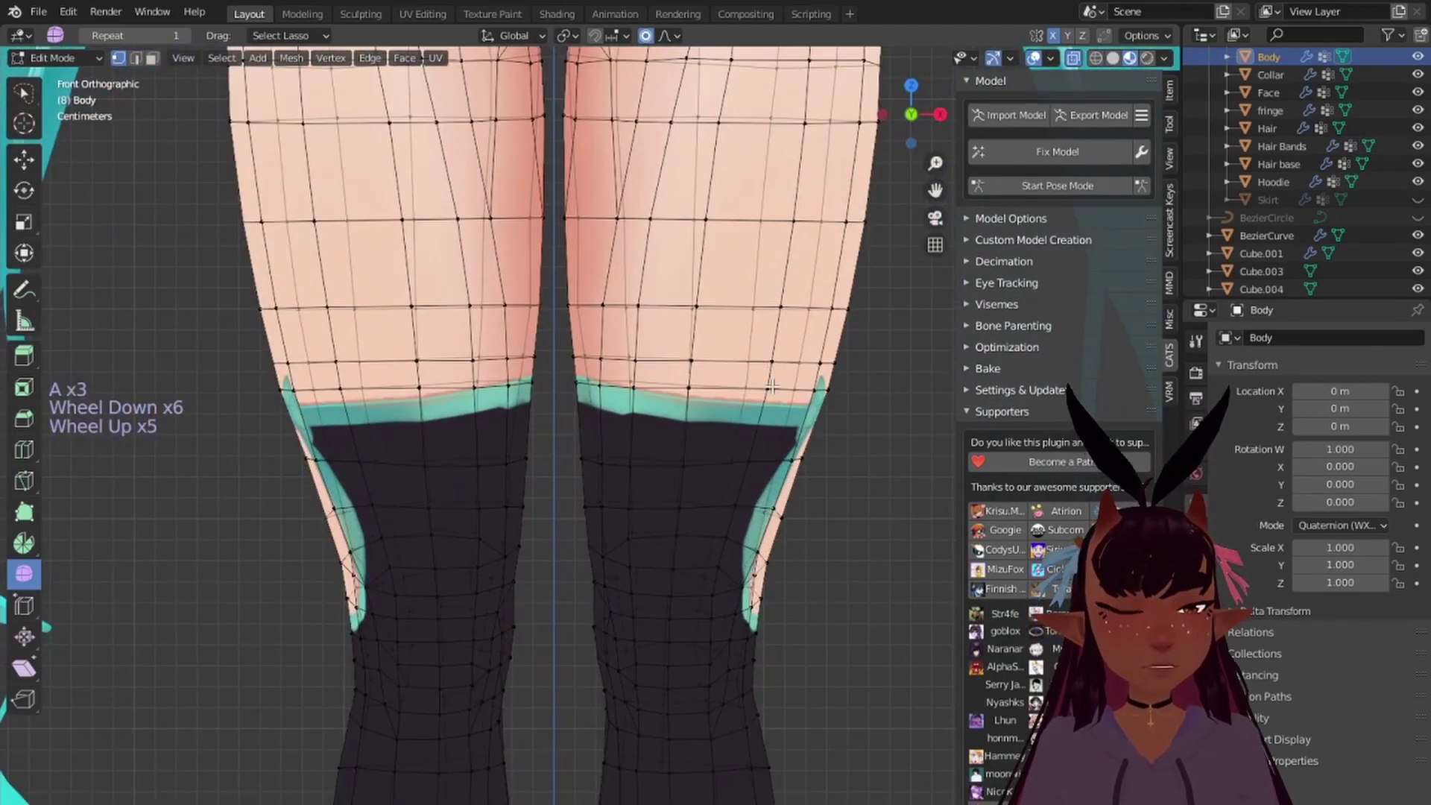
scroll(703, 386, "up", 2)
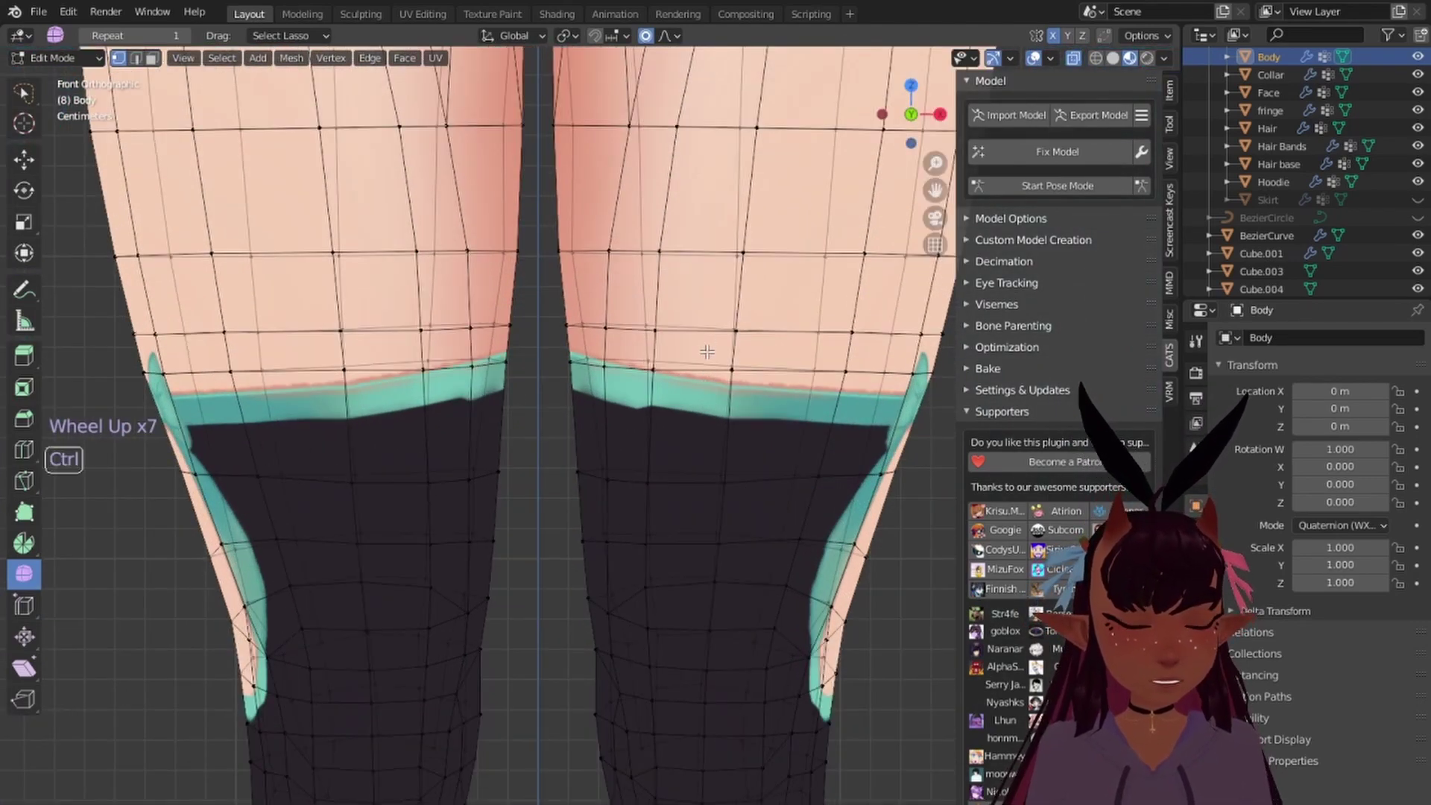
key("ctrl+r")
left_click(646, 348)
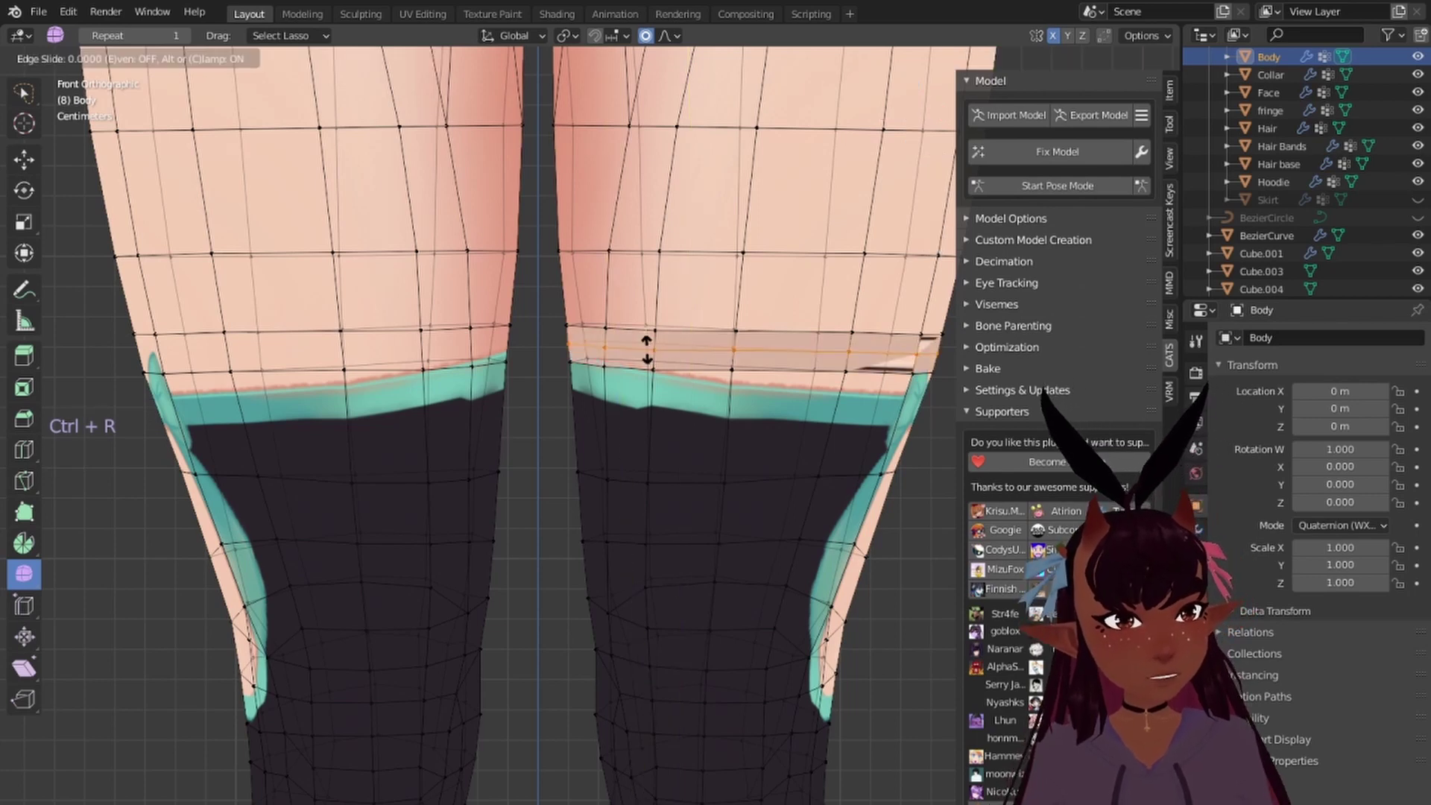
left_click(647, 350)
left_click(435, 348)
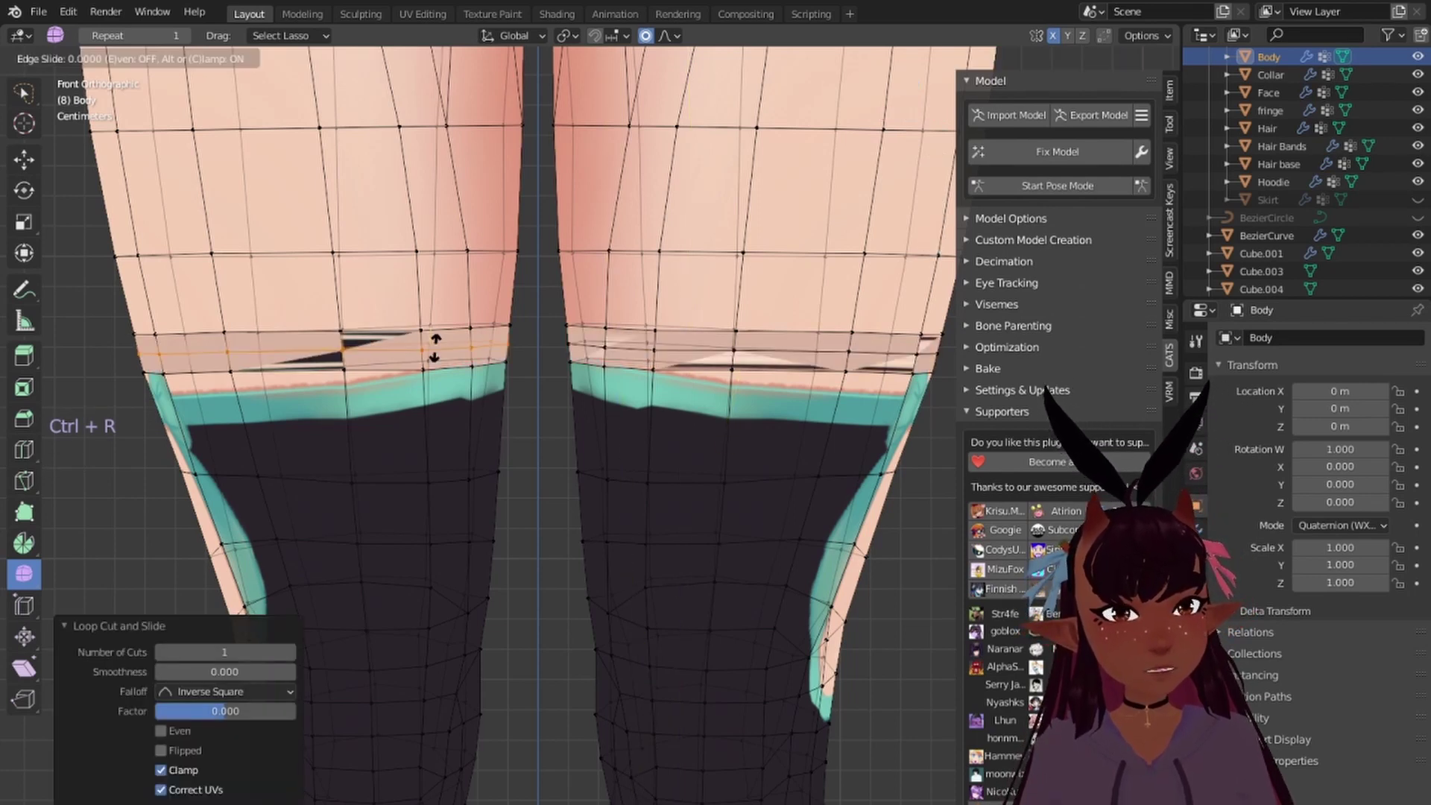
left_click(436, 348)
key("a")
key("a")
key("a")
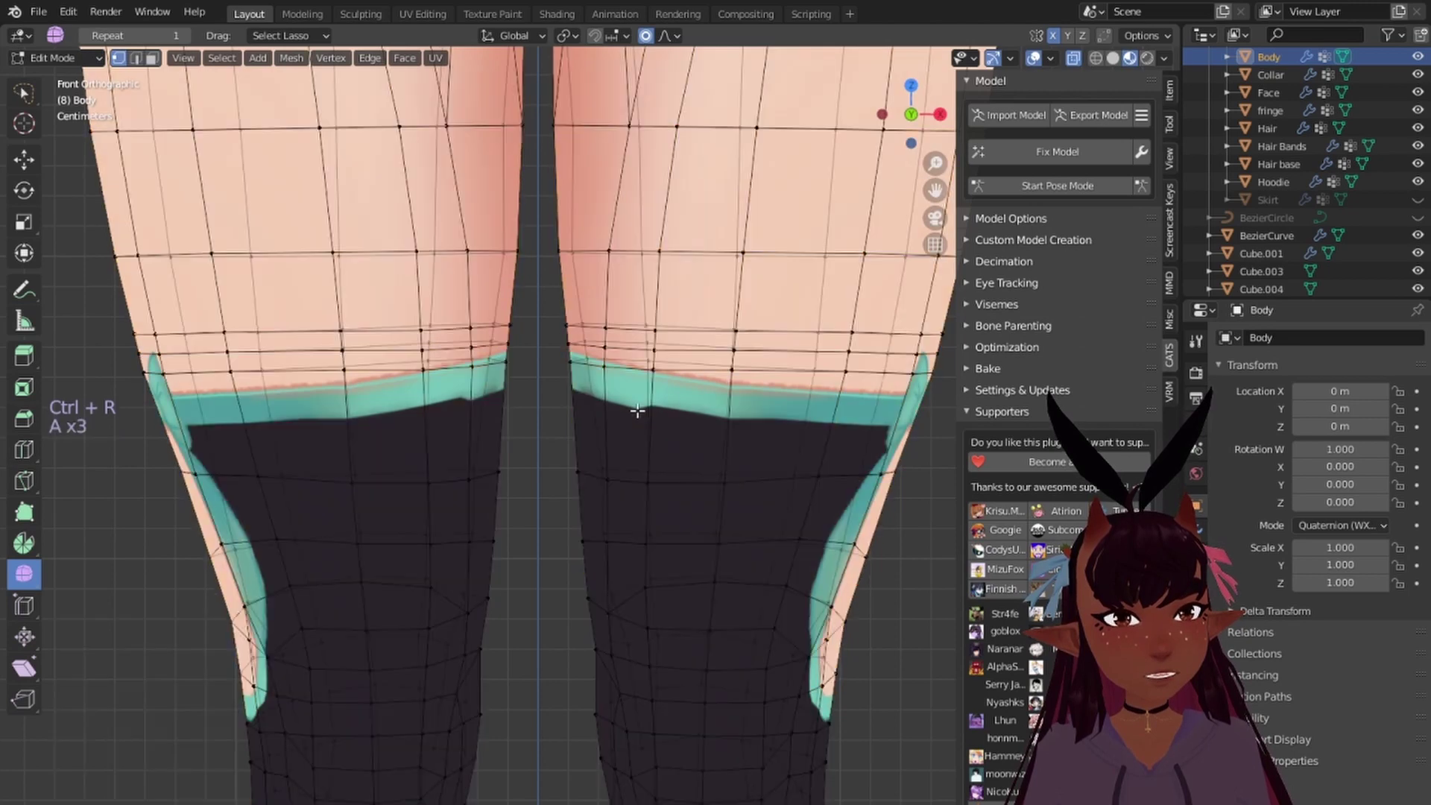
Step: Scale the new thigh edge loop above the stocking to 0.967 and lower it about 0.0041 m along Z, with proportional size 0.006 m
right_click(624, 350, "alt")
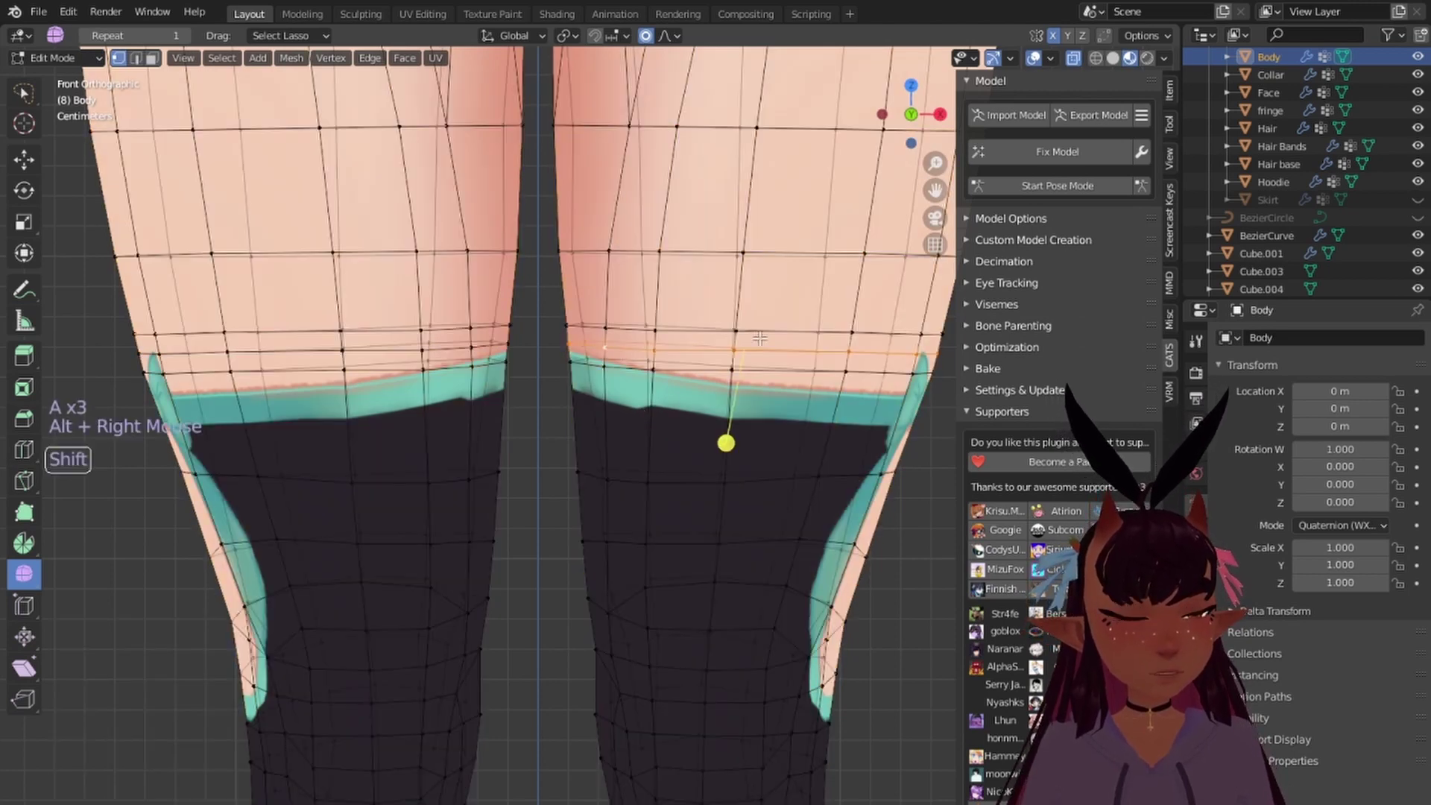
middle_click_drag(898, 281, 823, 280, "shift")
key("s")
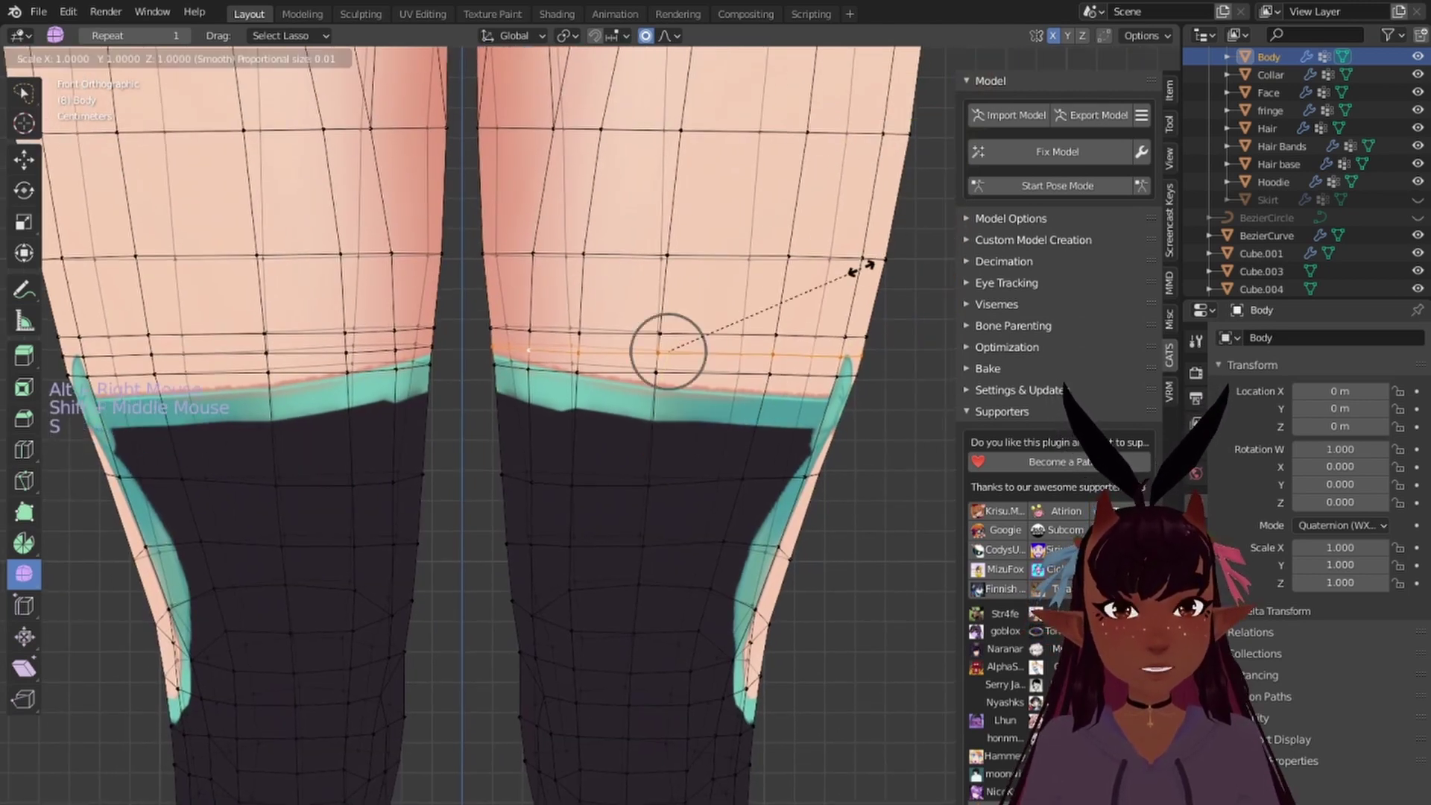
scroll(867, 267, "up", 4)
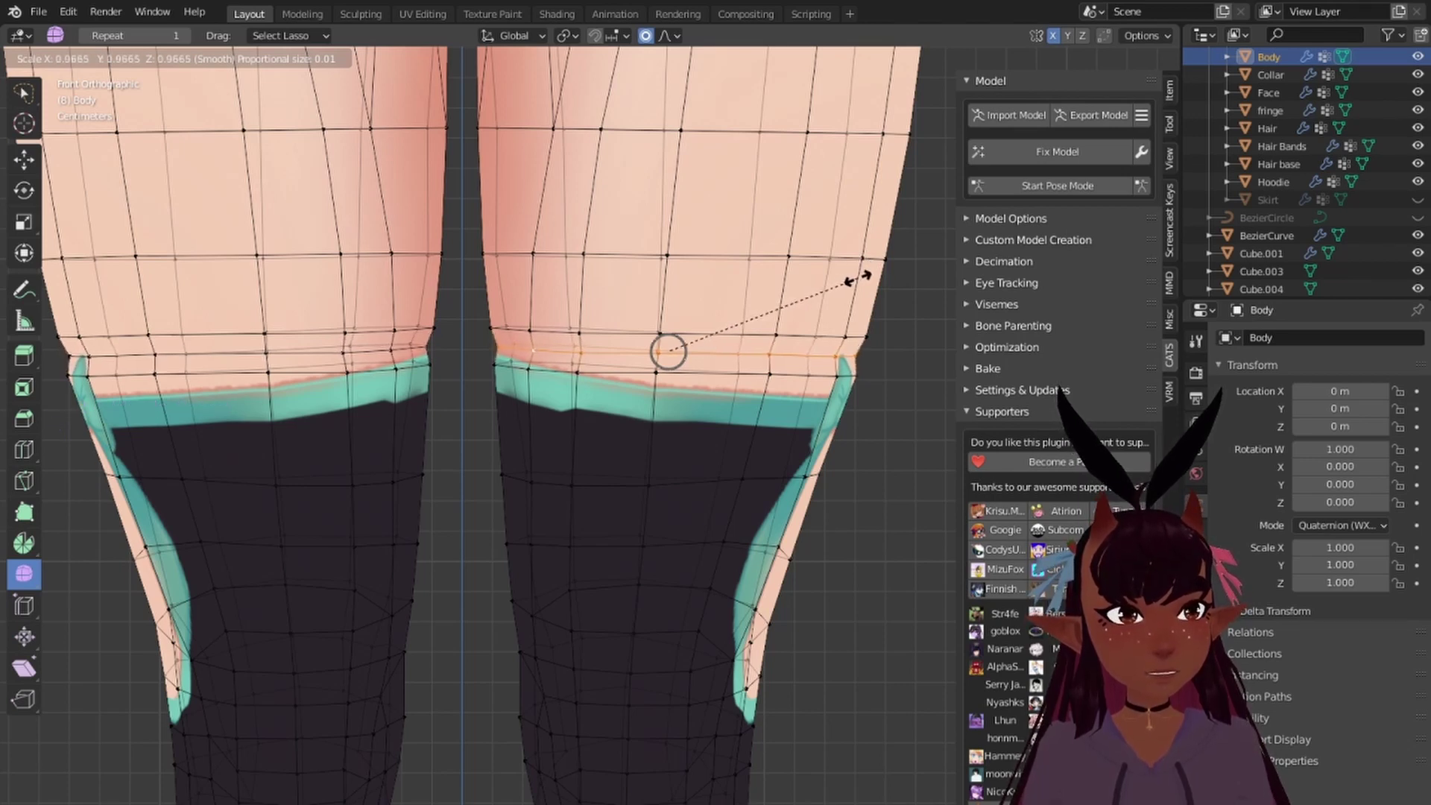
left_click(857, 277)
key("g")
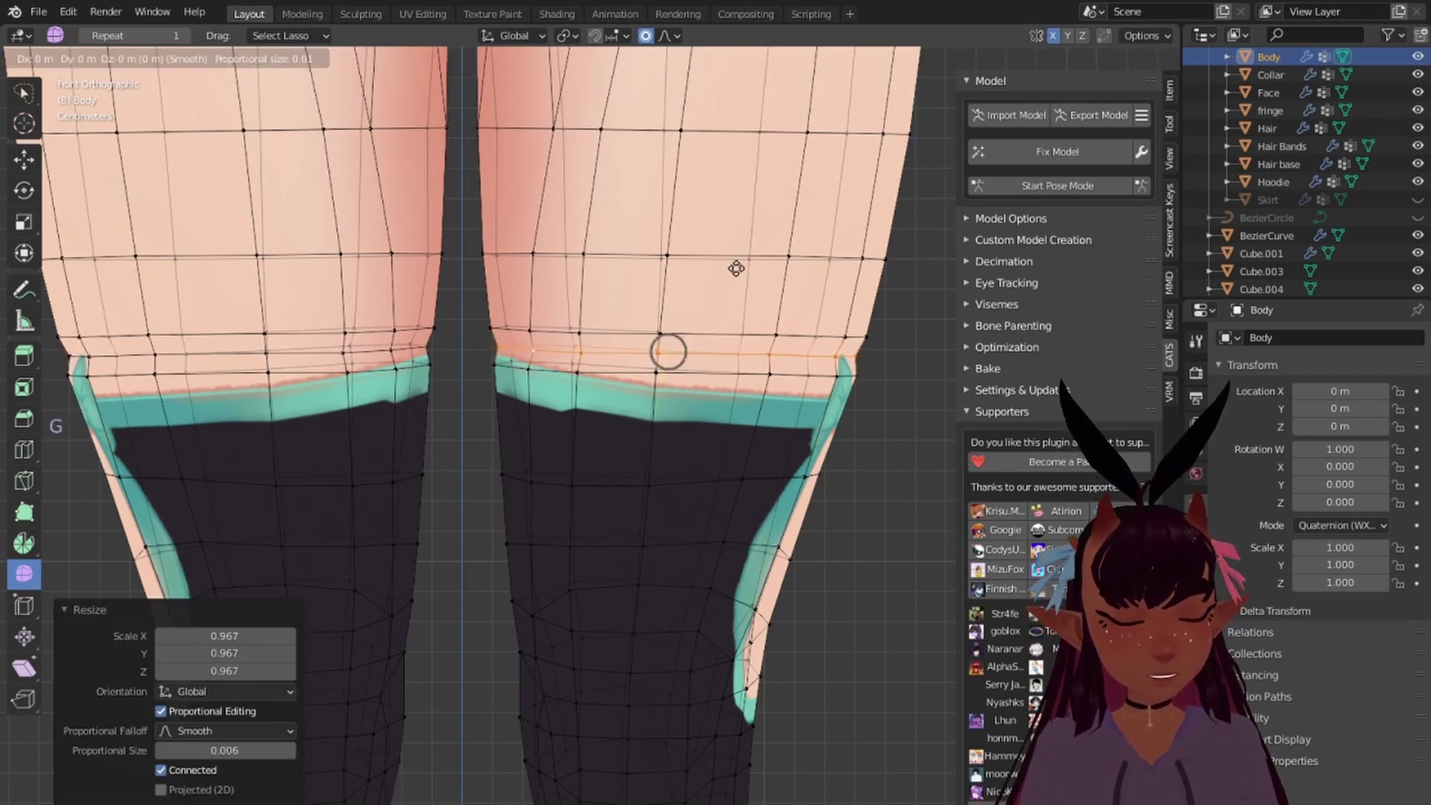
key("z")
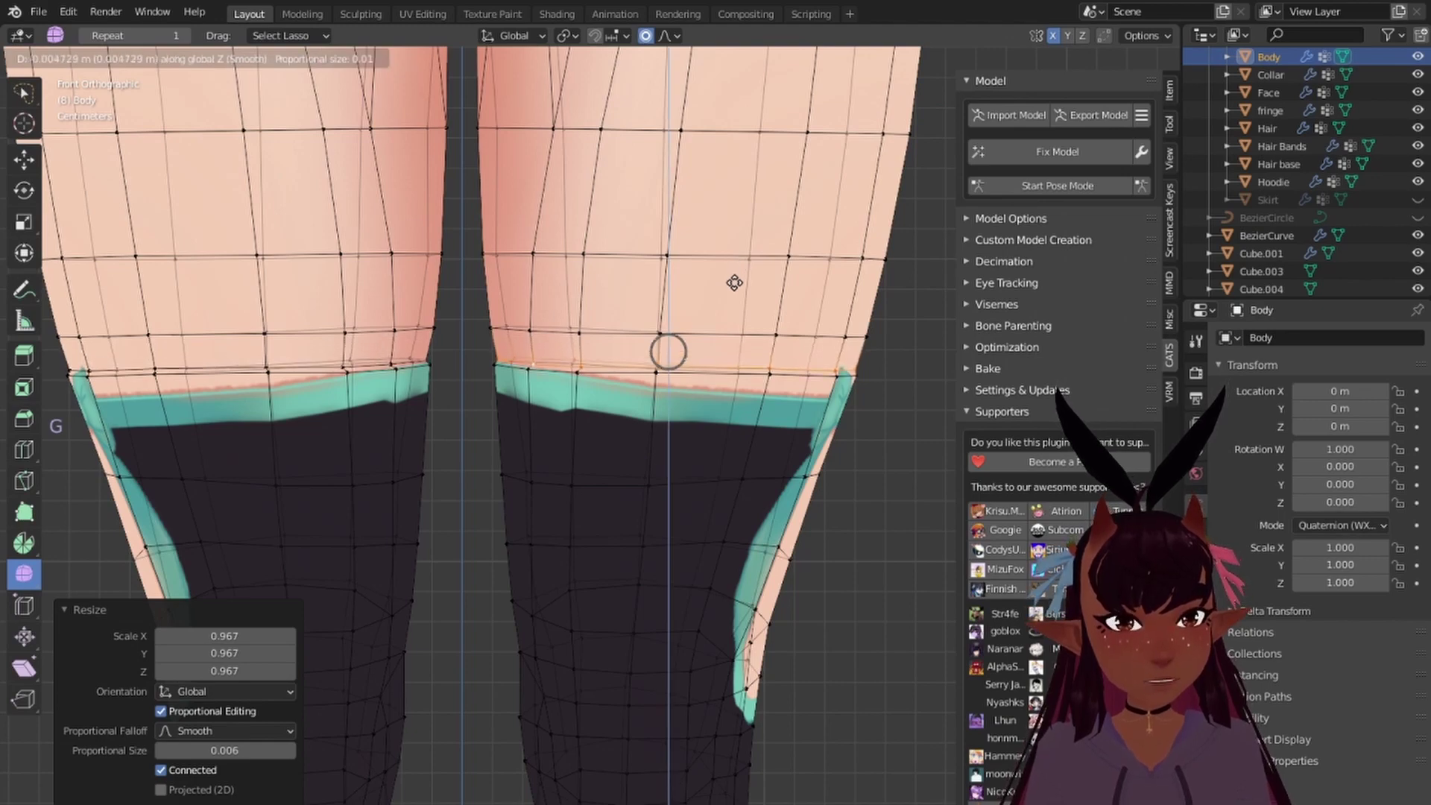
left_click(735, 281)
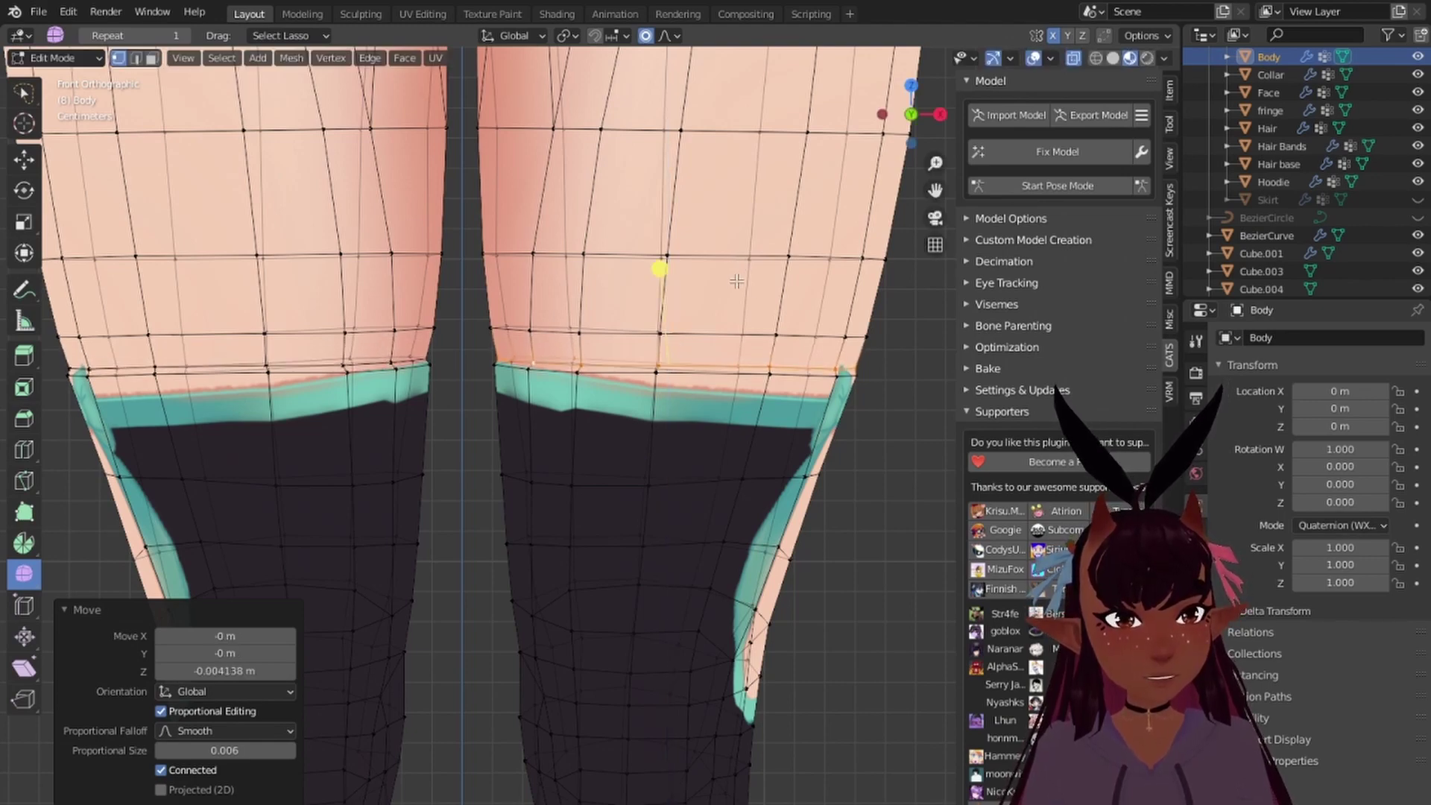
Step: Rotate the same thigh edge loop by about 0.09° and scale it to 0.983 with proportional size 0.003 m
scroll(797, 328, "down", 4)
scroll(786, 320, "up", 7)
middle_click_drag(783, 320, 596, 342, "shift")
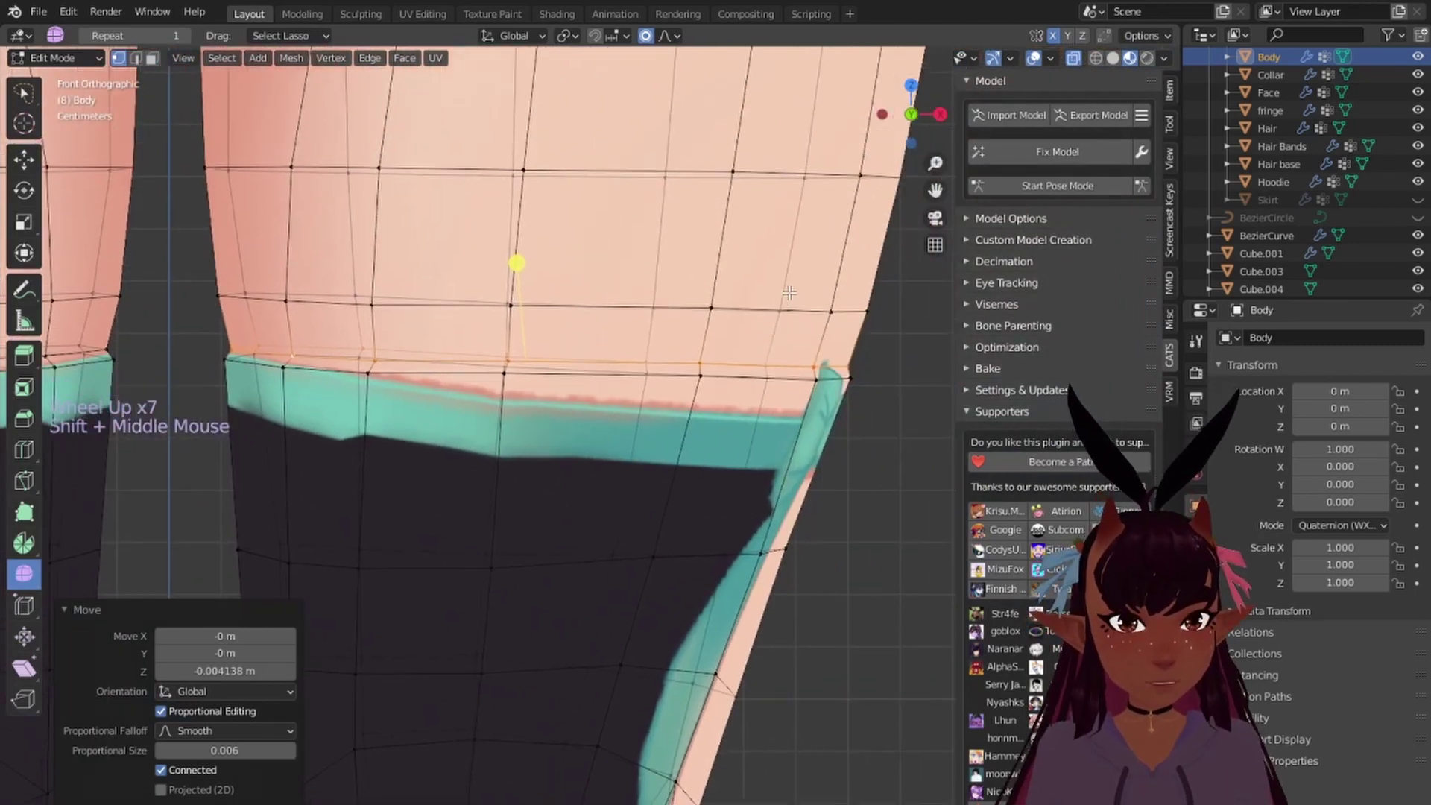
key("r")
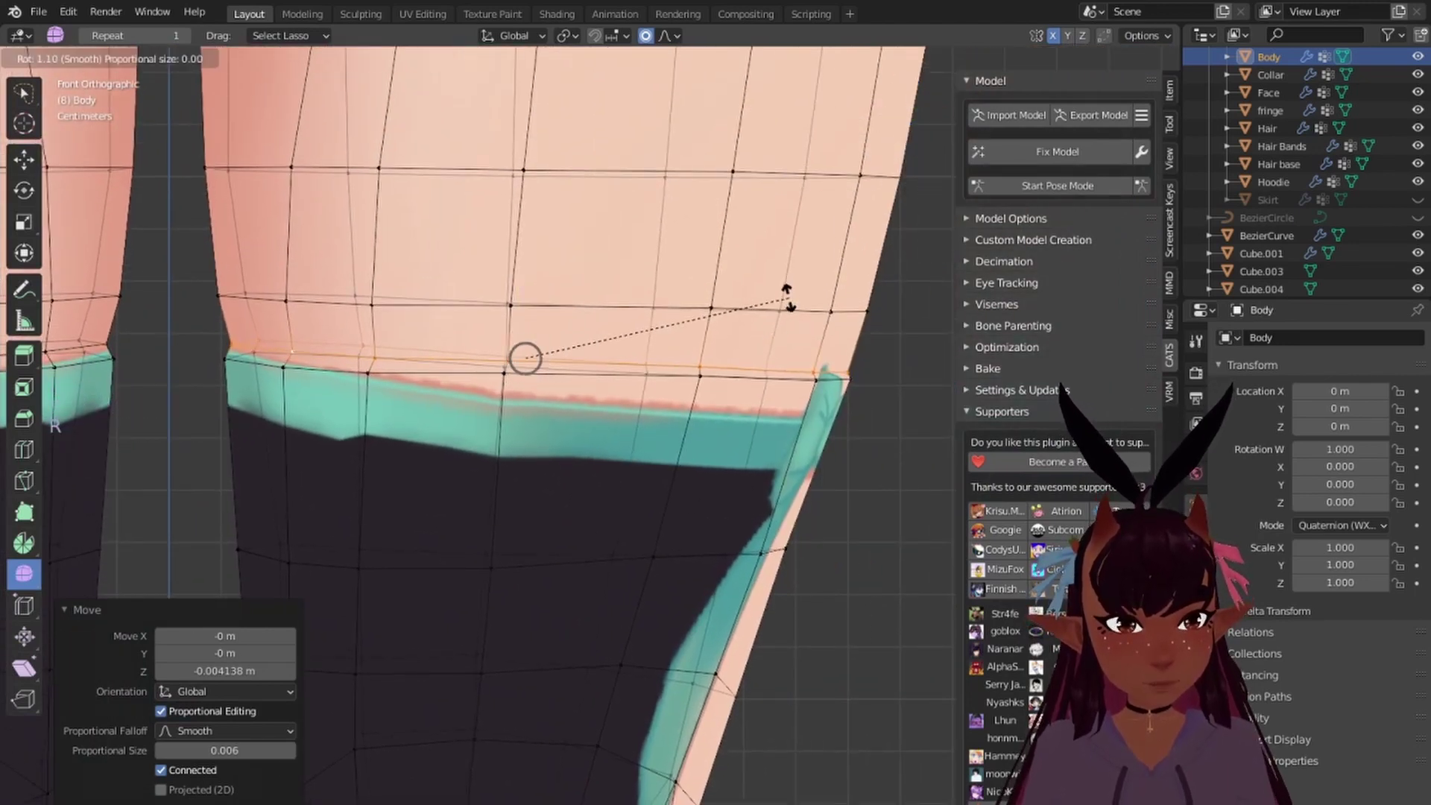
left_click(787, 294)
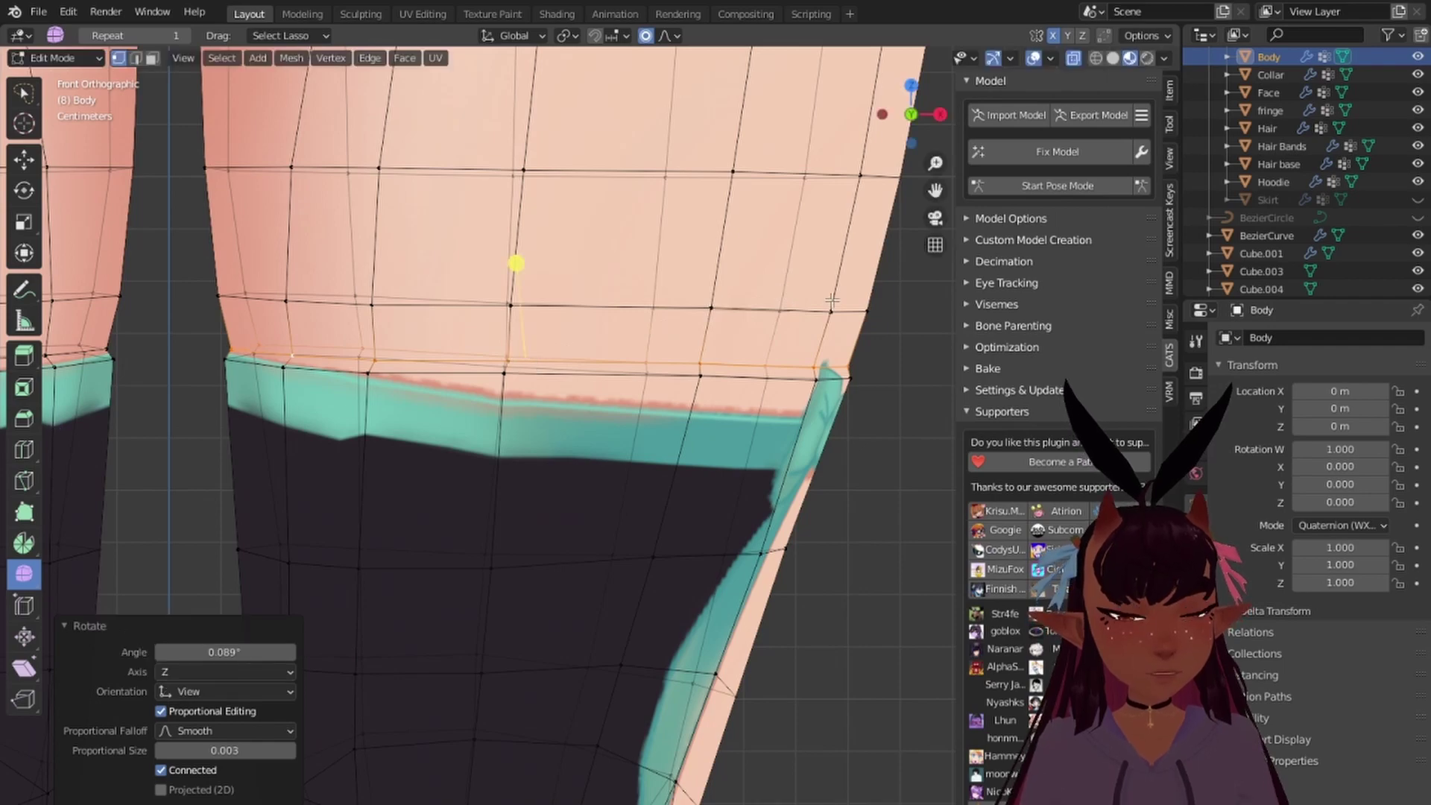
key("s")
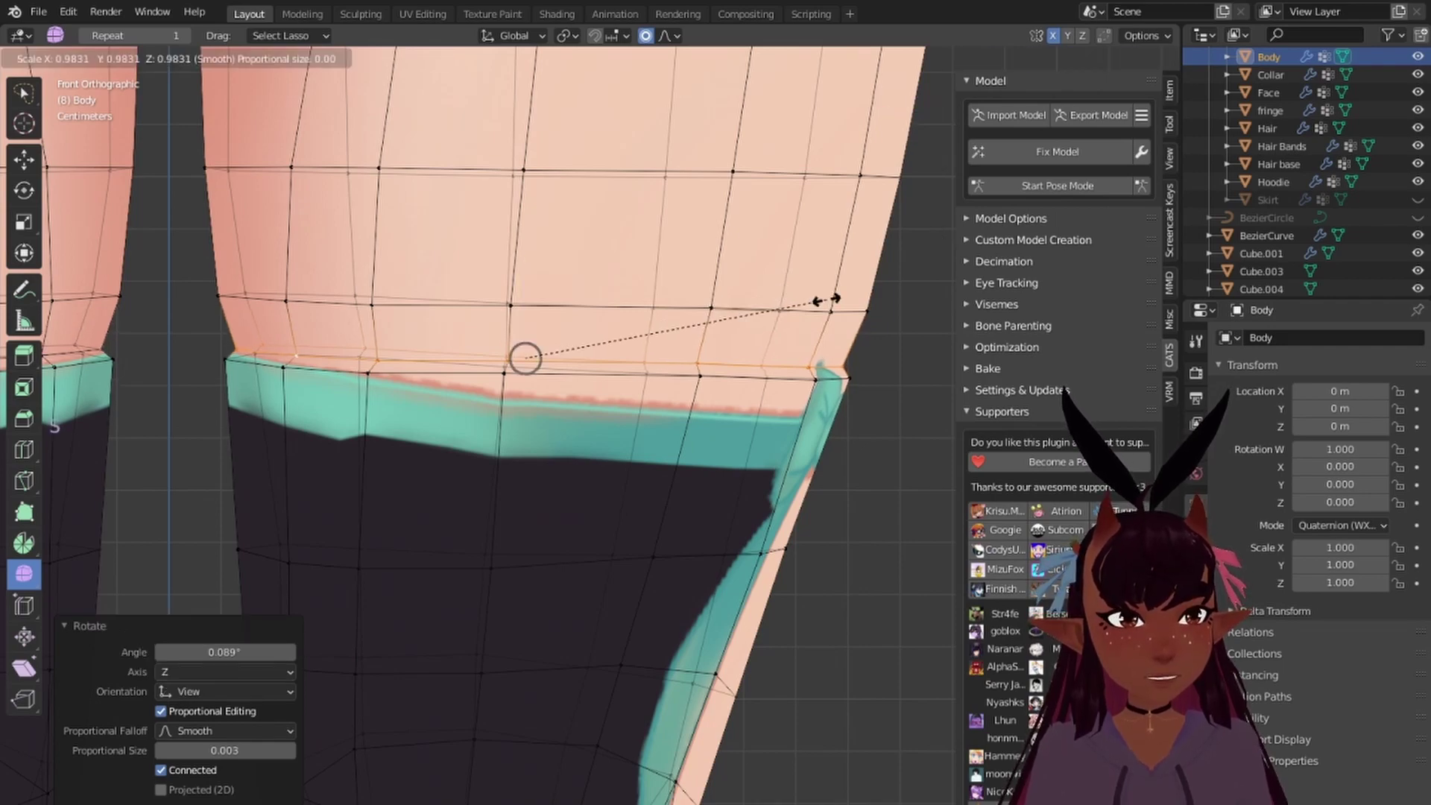
left_click(825, 299)
Step: Deselect the mesh and examine the thigh pinch at the stocking tops from several angles
scroll(673, 308, "down", 6)
middle_click_drag(761, 260, 745, 293)
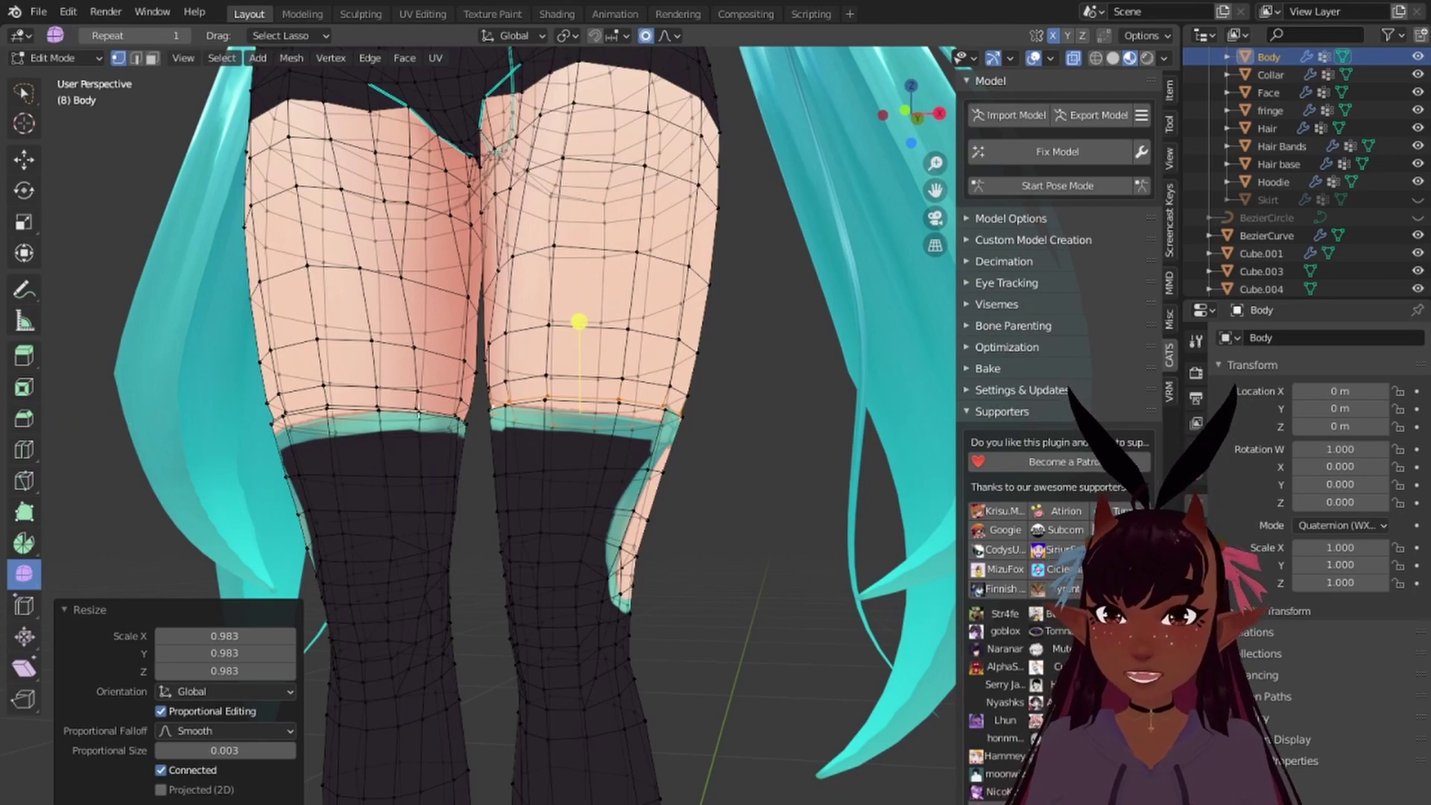
scroll(419, 410, "up", 4)
middle_click_drag(421, 411, 622, 363, "shift")
scroll(446, 390, "down", 5)
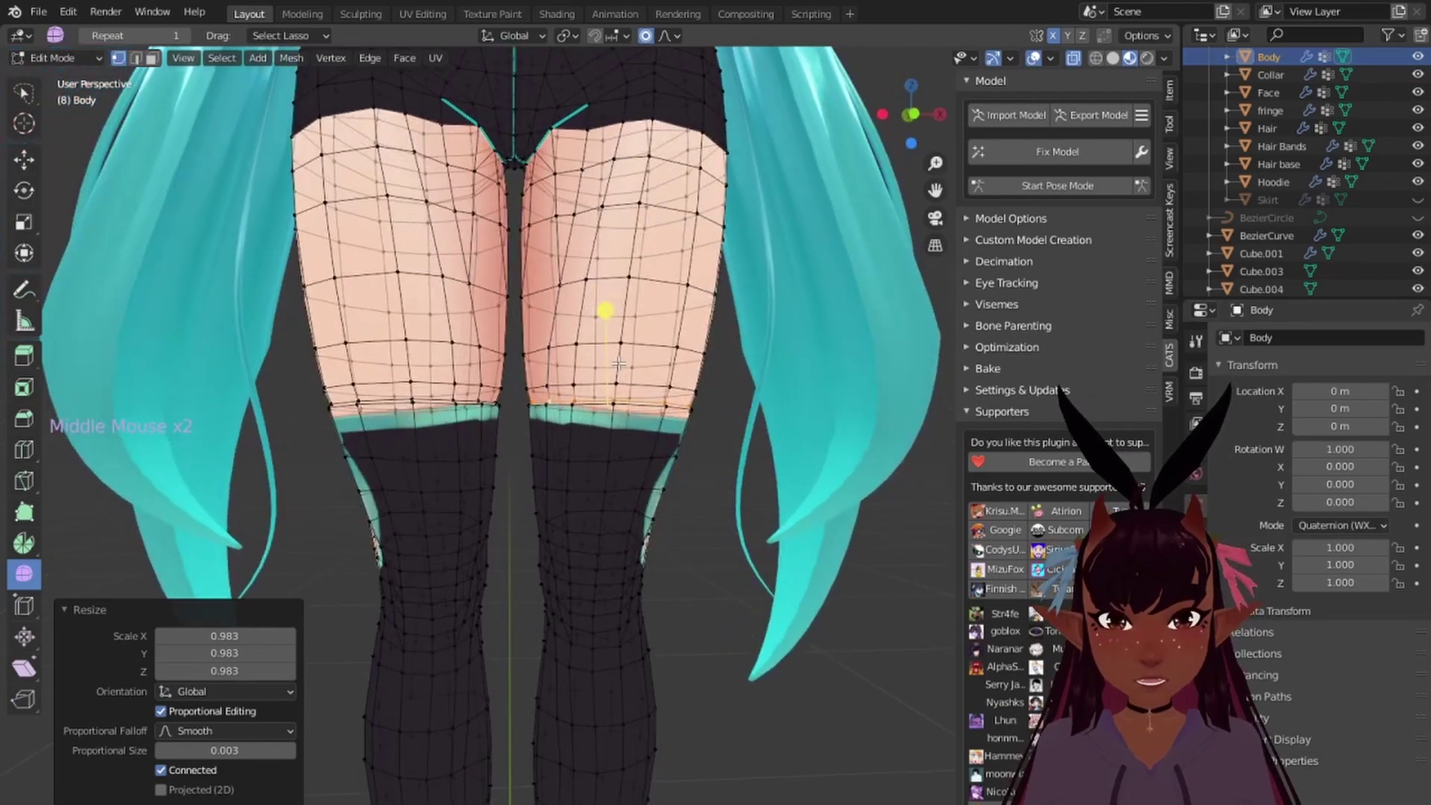
key("a")
key("a")
key("a")
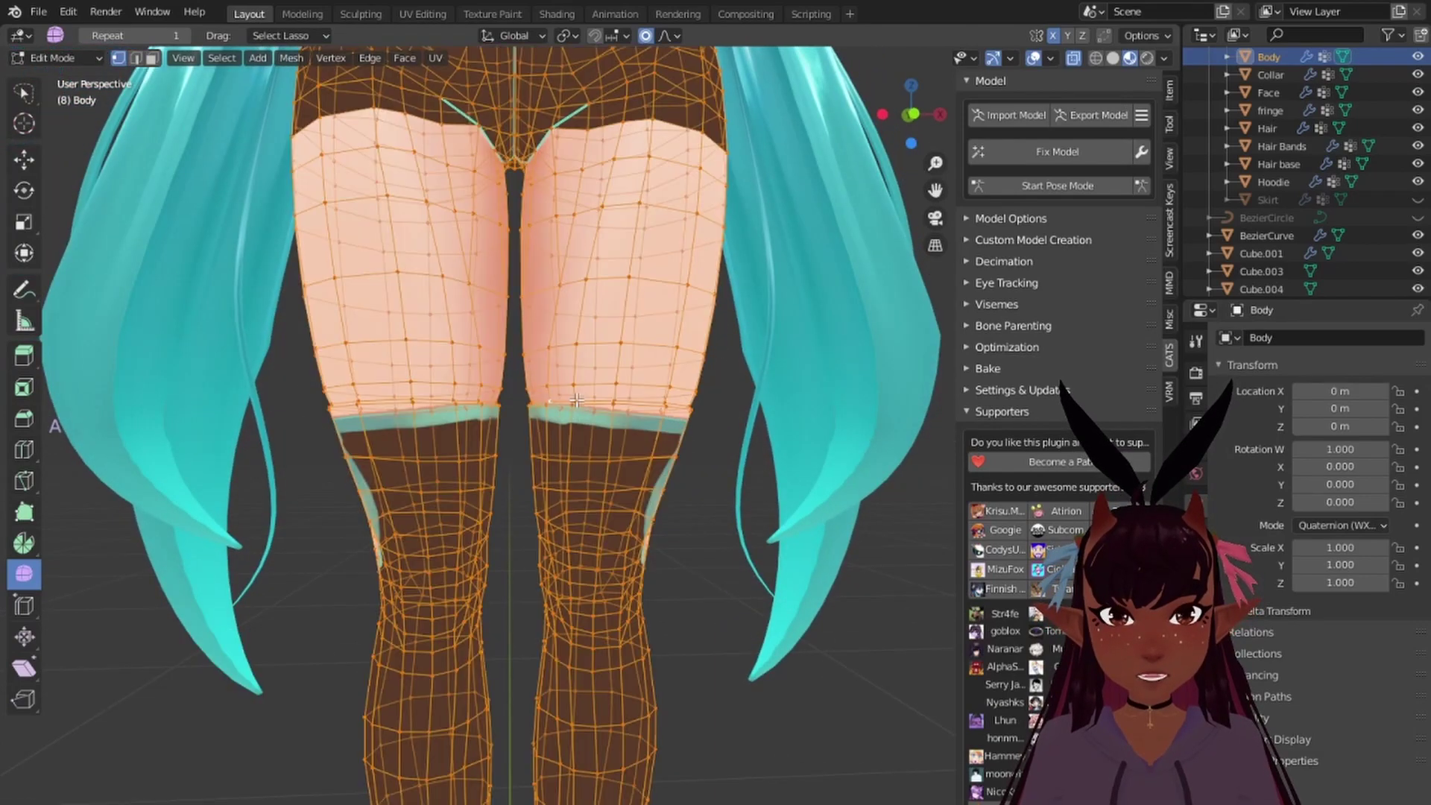
scroll(619, 362, "down", 5)
middle_click_drag(619, 363, 673, 381)
scroll(449, 420, "up", 6)
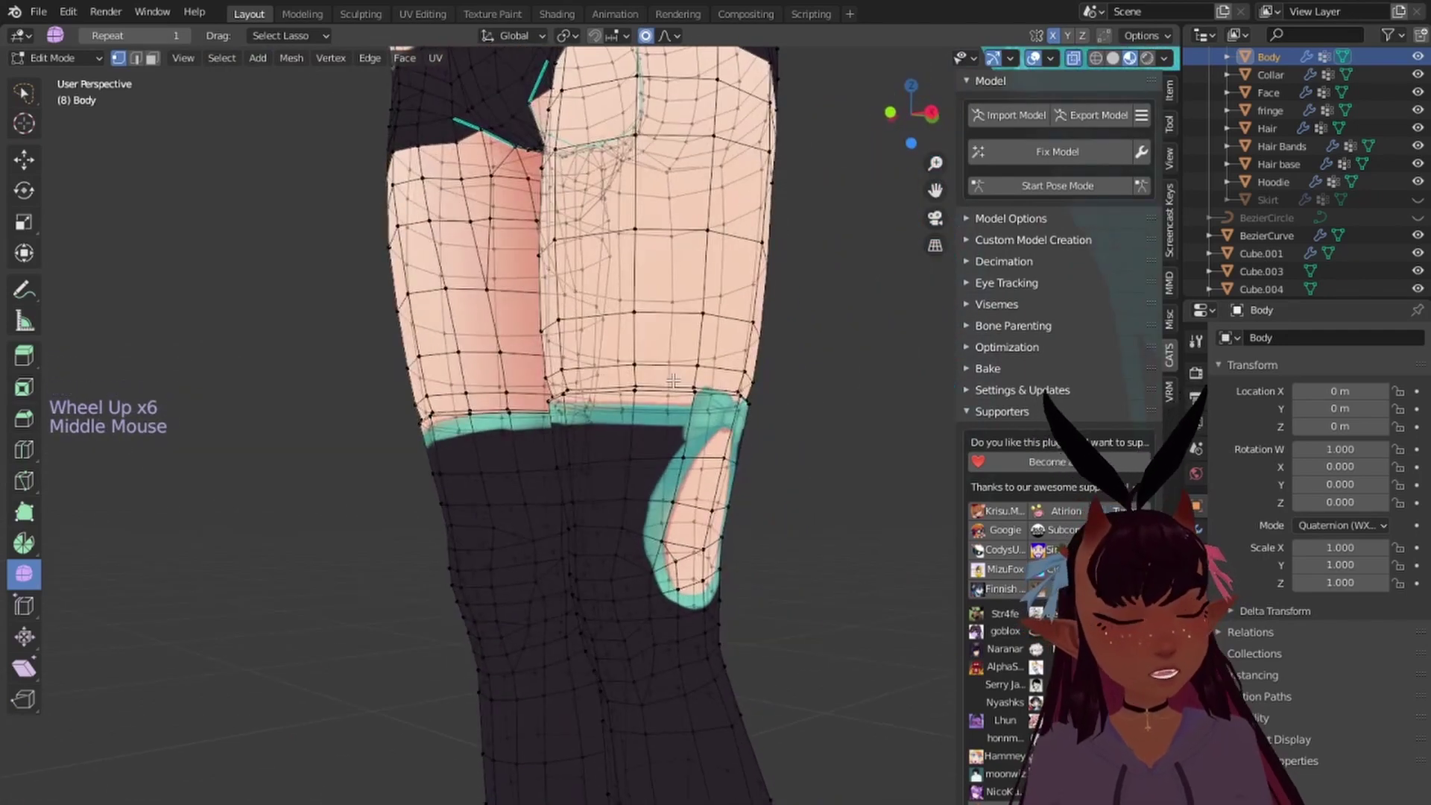
Step: Turn off proportional editing and raise the edge loop at the stocking's upper edge about 0.0019 m along Z
key("KP_1")
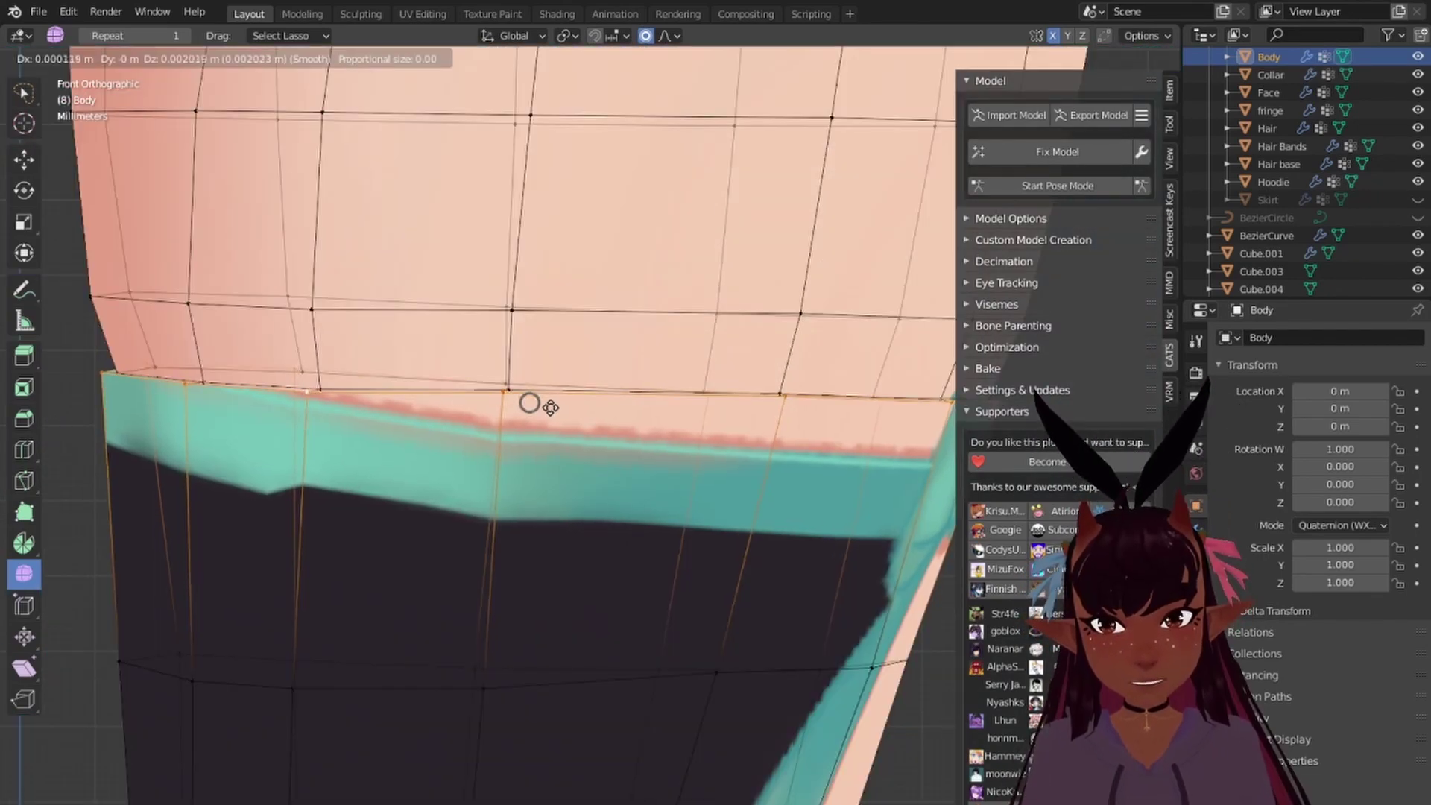
left_click(529, 403)
scroll(552, 417, "down", 5)
scroll(575, 438, "up", 3)
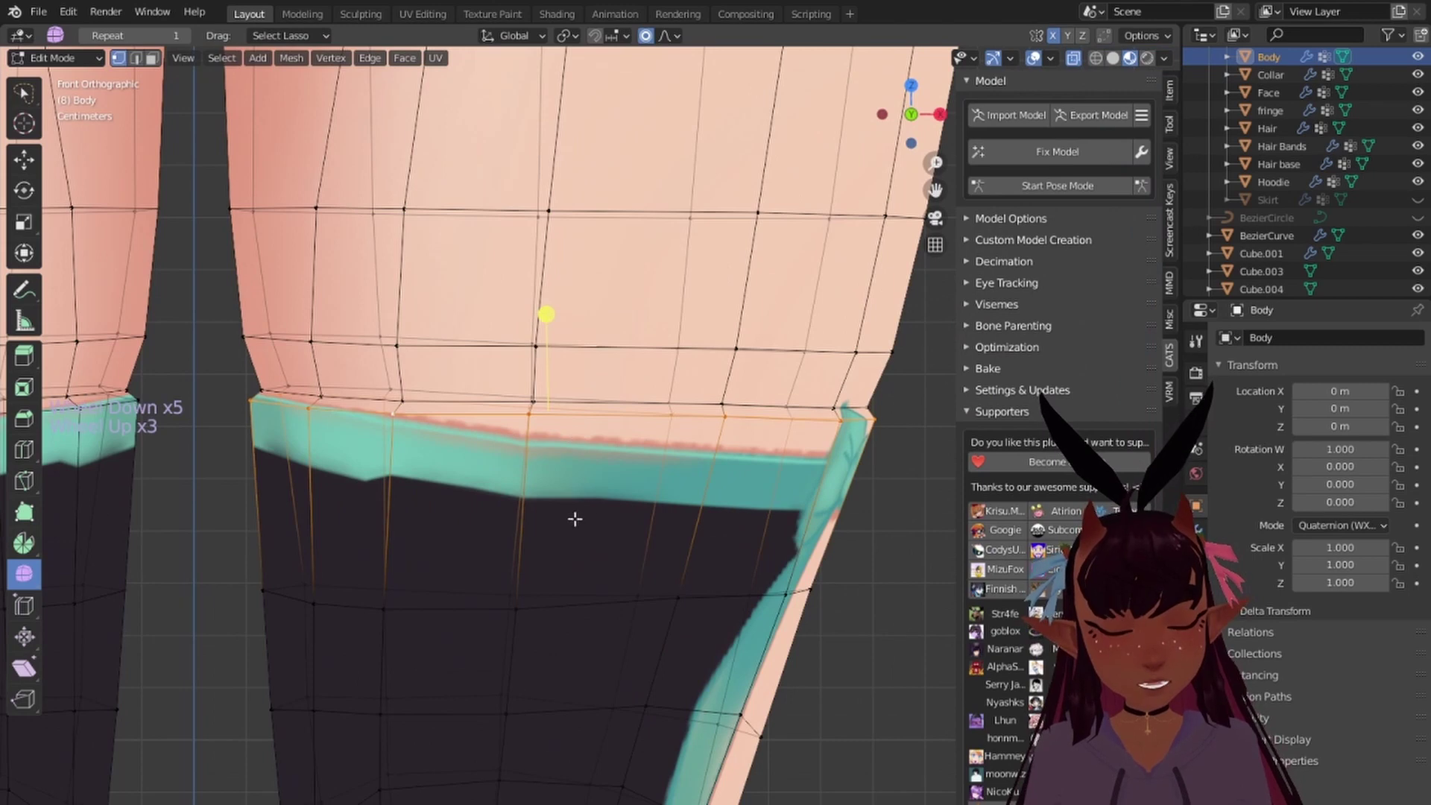
left_click(645, 37)
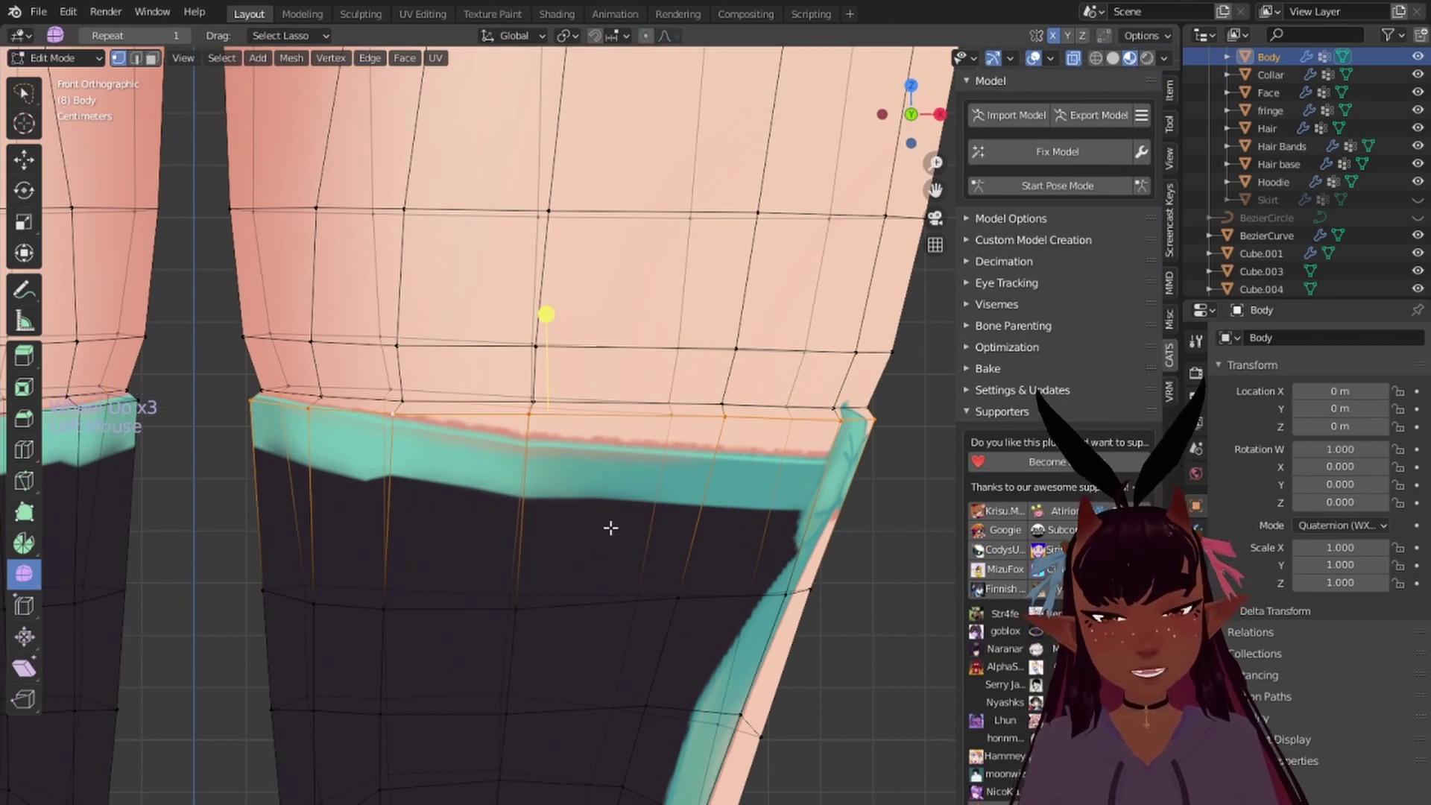
key("g")
key("z")
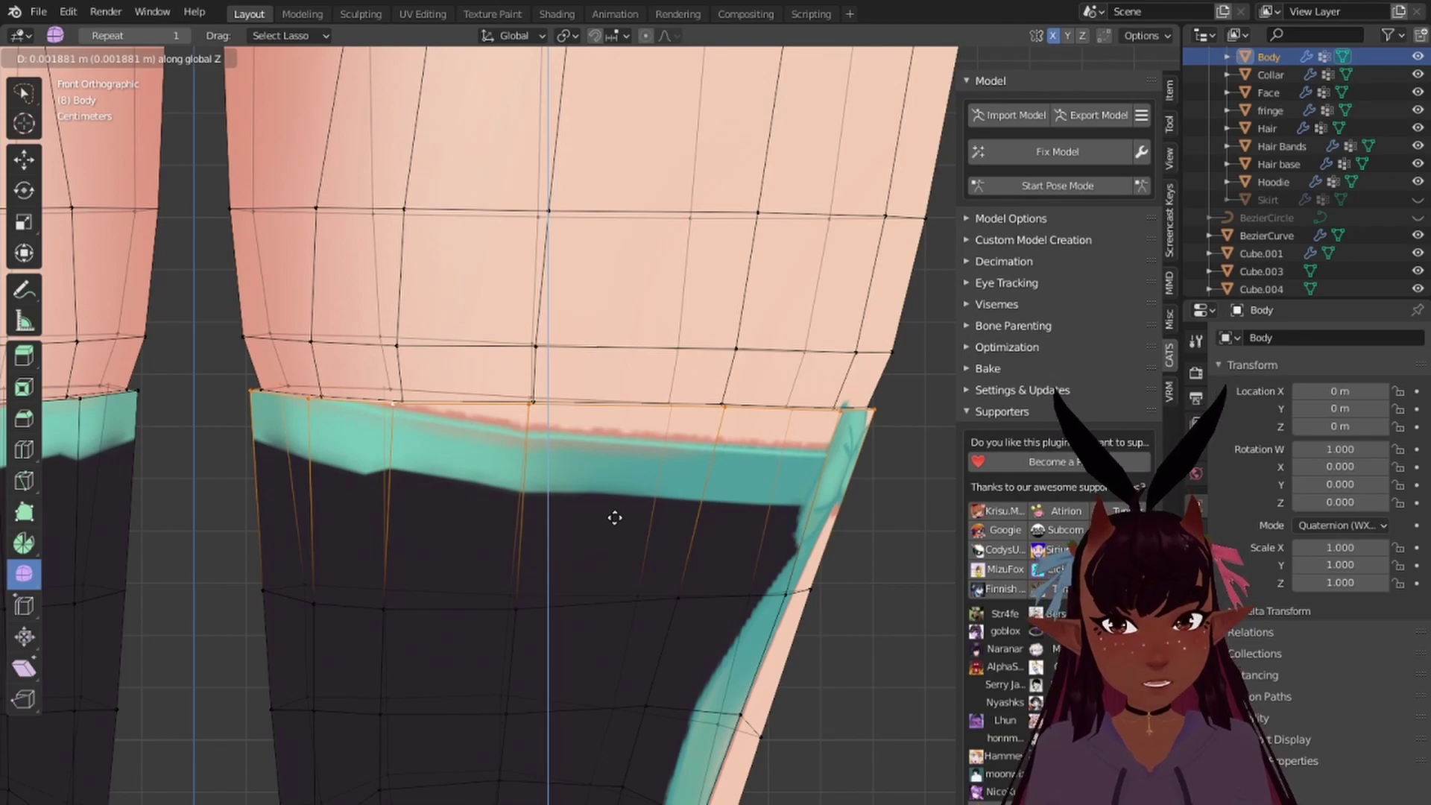
left_click(615, 517)
Step: Deselect all vertices and inspect the adjusted stocking tops up close in perspective
scroll(575, 319, "down", 5)
key("a")
key("a")
key("a")
middle_click_drag(409, 453, 668, 301)
scroll(596, 495, "up", 6)
scroll(492, 403, "up", 4)
scroll(413, 419, "down", 2)
scroll(549, 419, "down", 3)
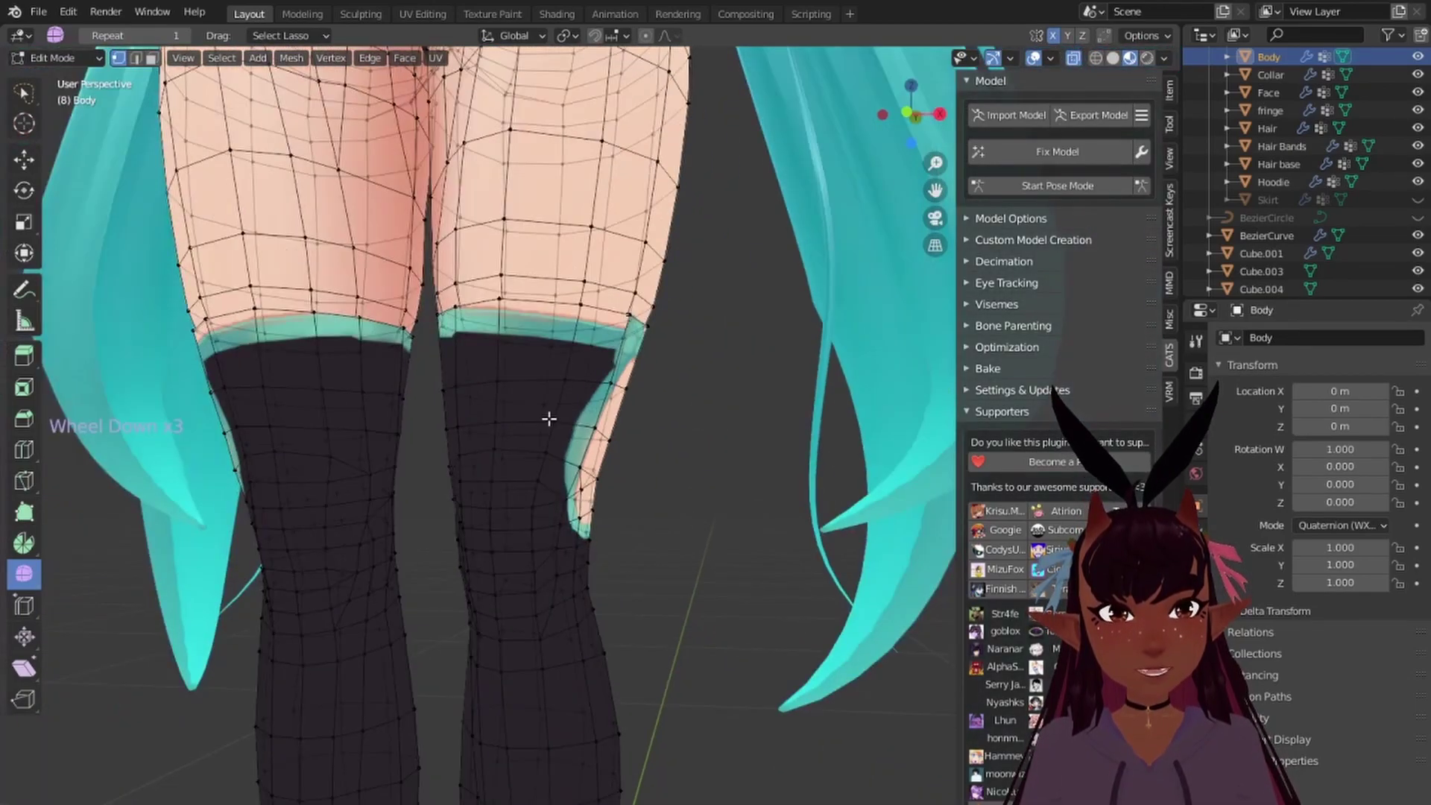
Step: Review the body's proportions from the front, from the knees over the hips and waist to the whole figure
key("KP_1")
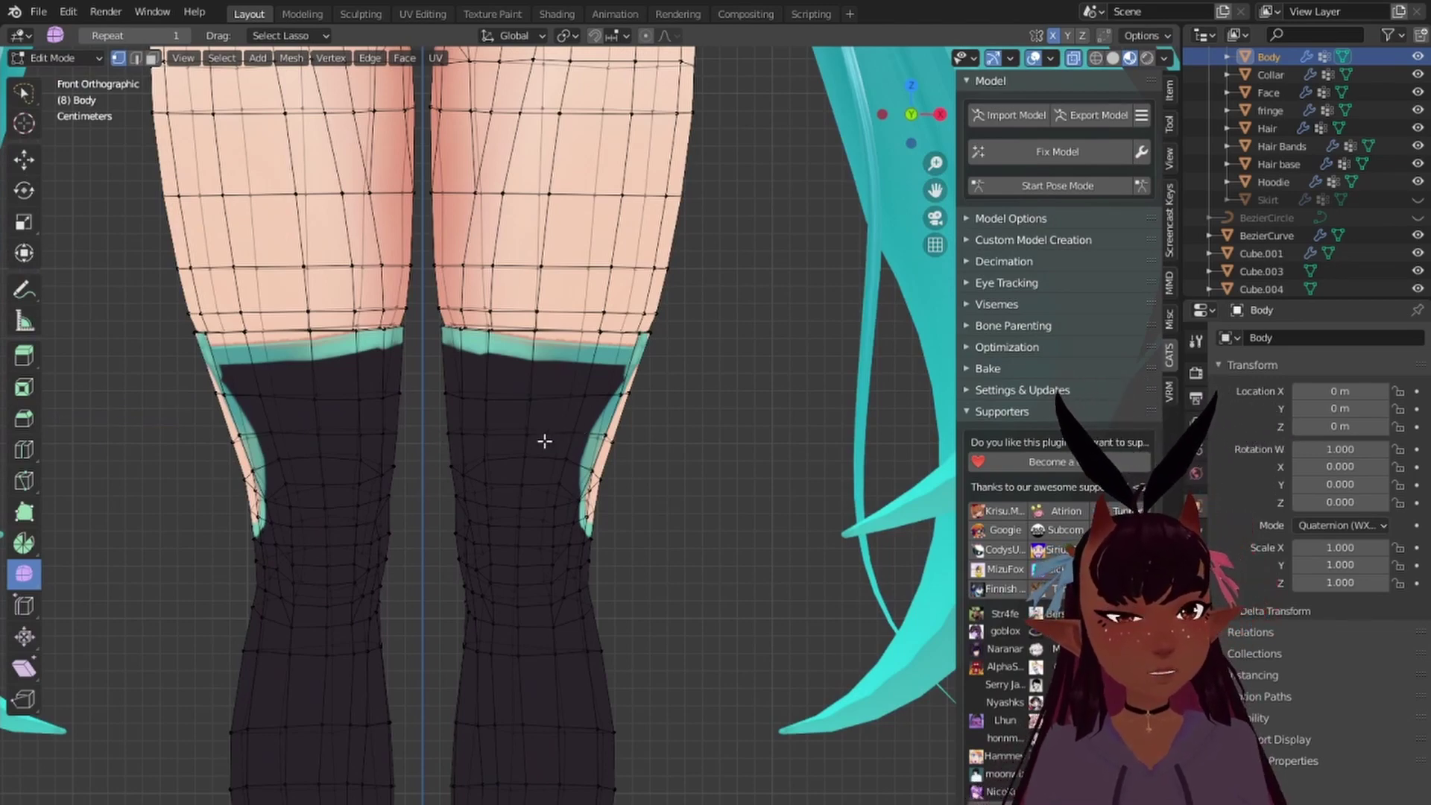
scroll(544, 441, "down", 6)
scroll(534, 452, "up", 6)
middle_click_drag(517, 281, 571, 509, "shift")
scroll(478, 430, "down", 1)
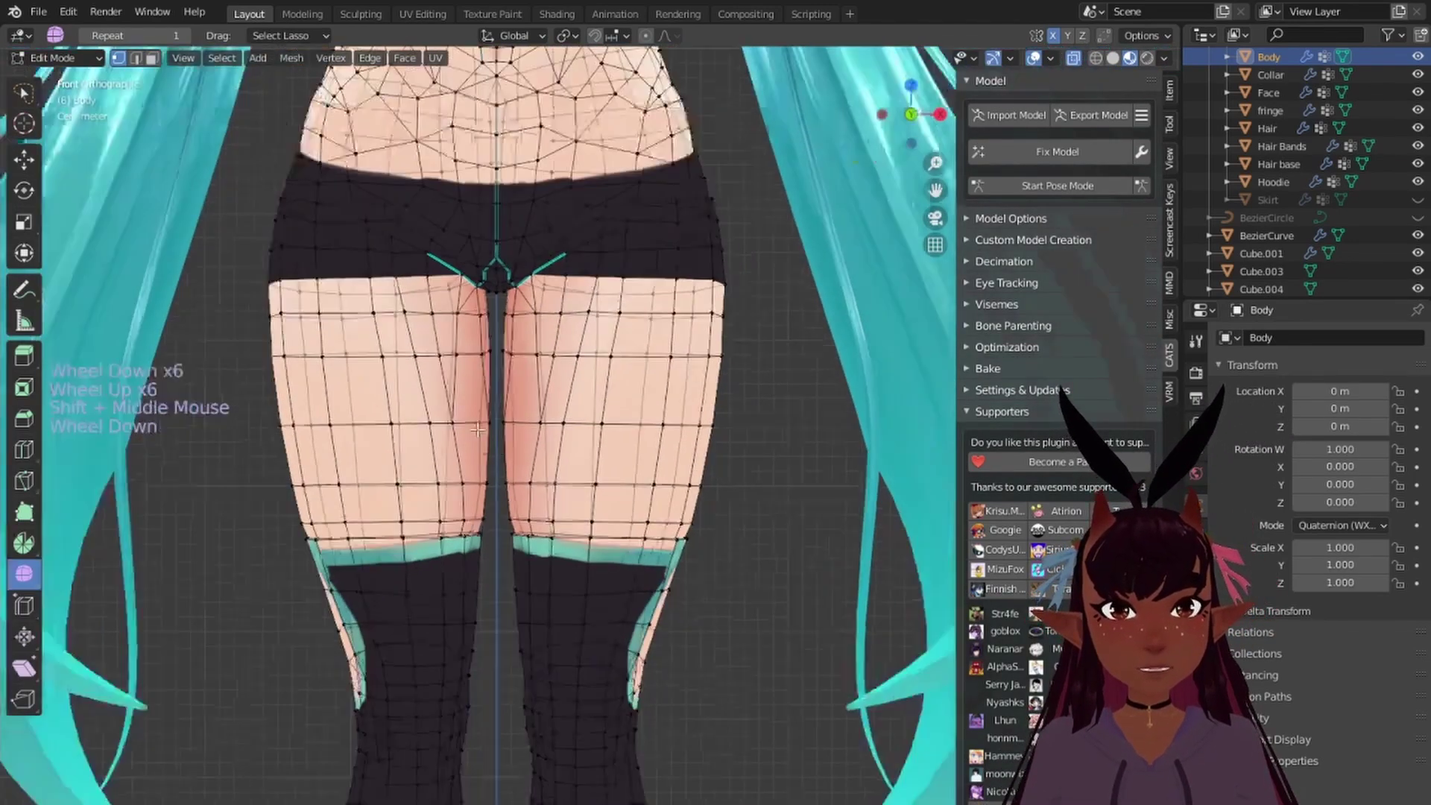
scroll(478, 430, "down", 3)
middle_click_drag(486, 328, 485, 525, "shift")
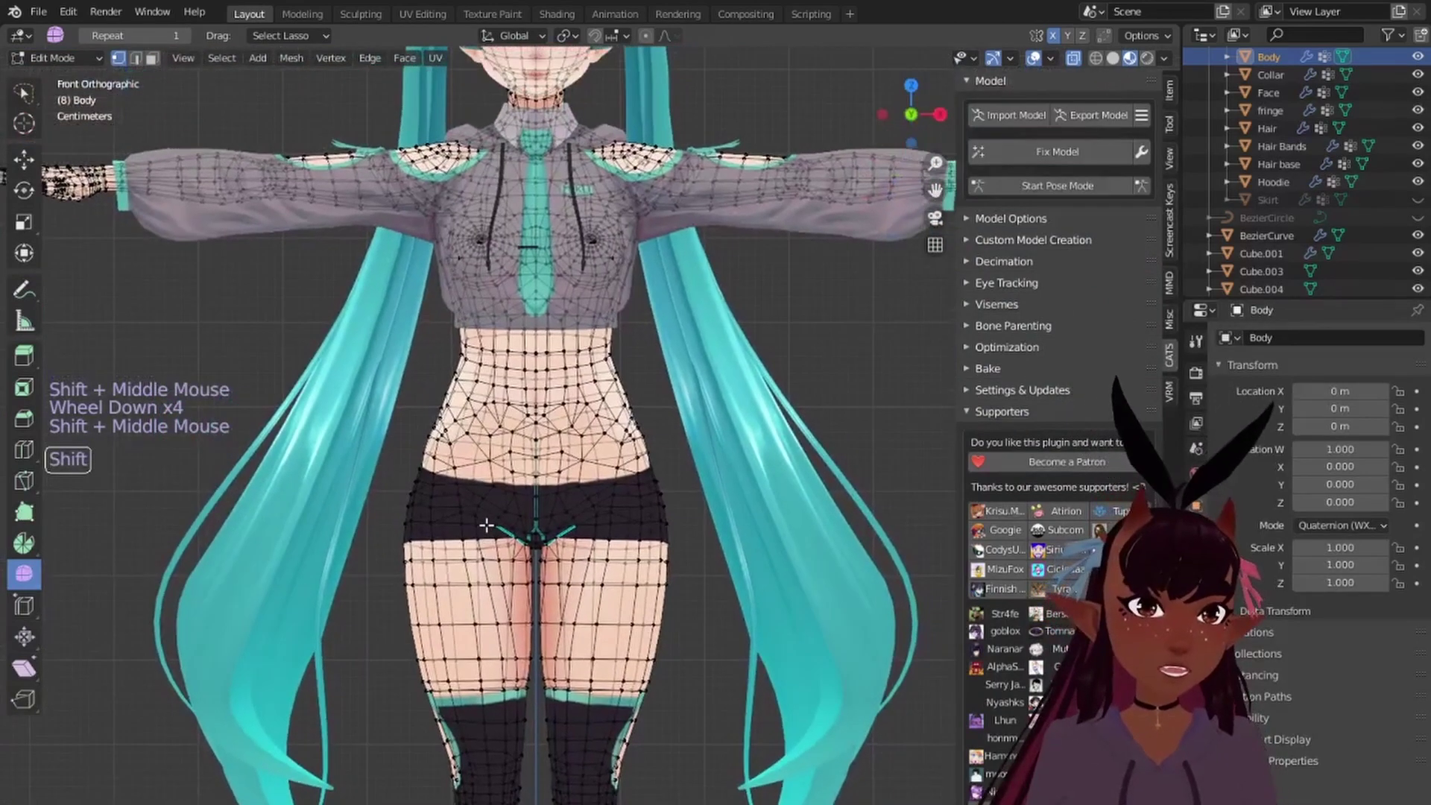
scroll(477, 458, "up", 6)
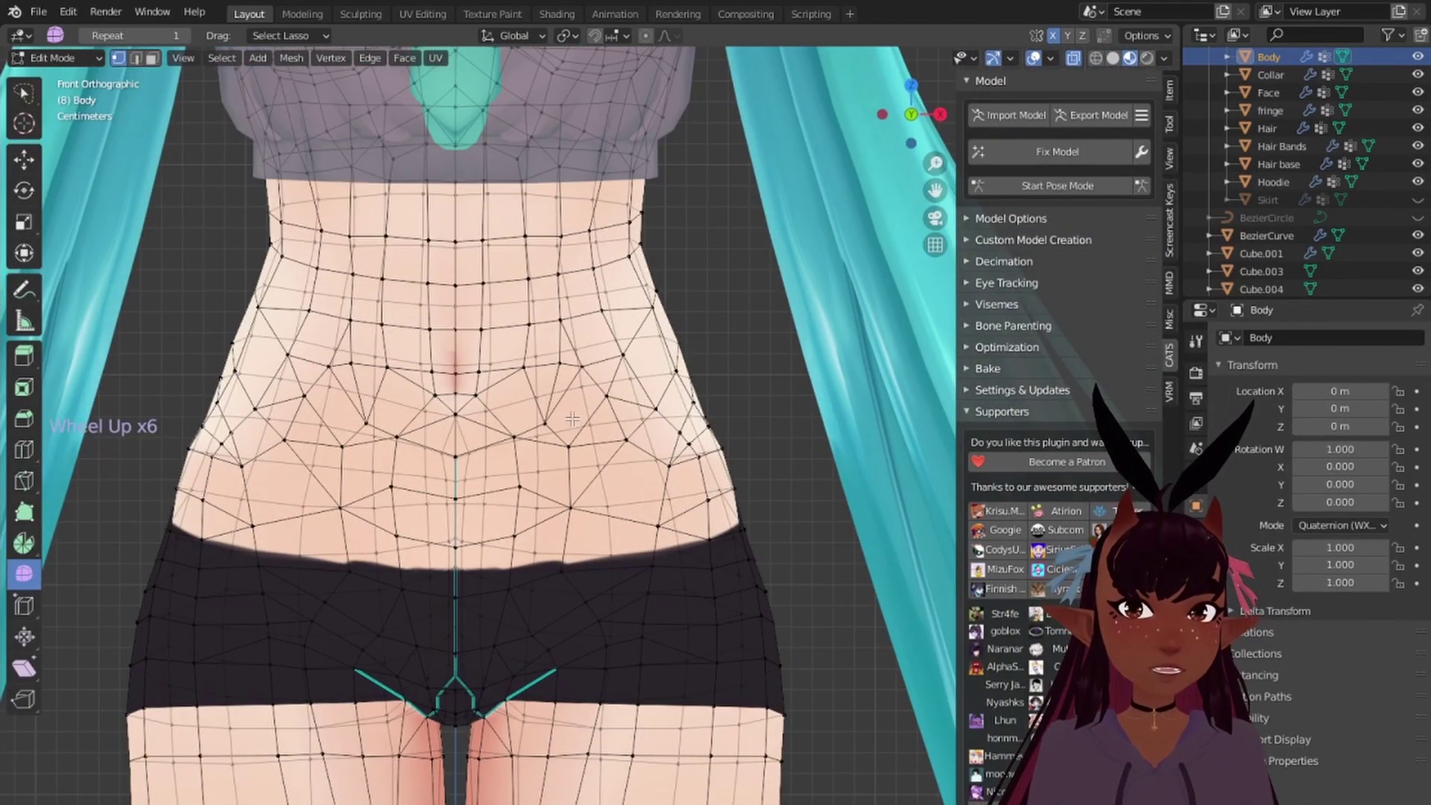
scroll(705, 410, "down", 4)
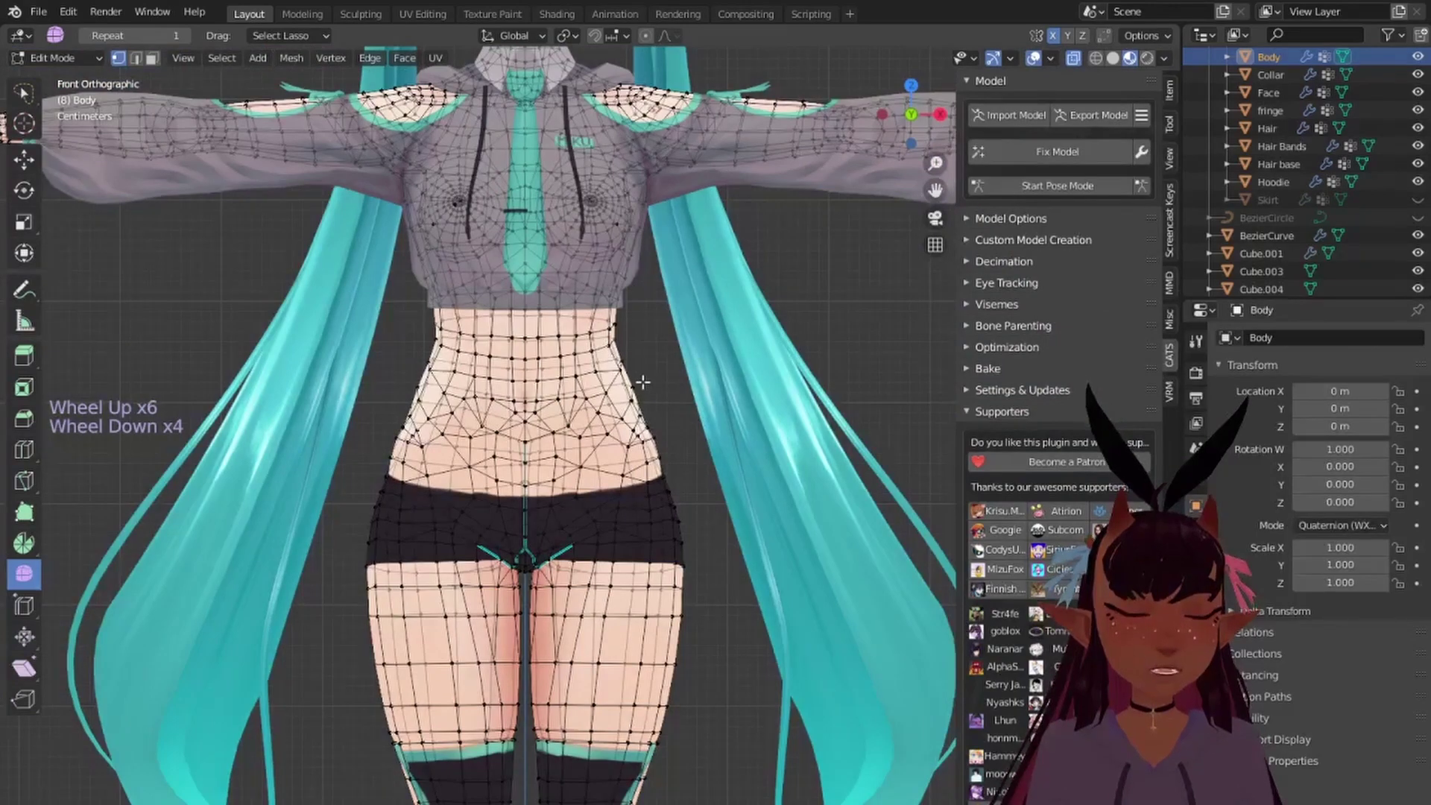
middle_click_drag(643, 381, 638, 481, "shift")
scroll(597, 407, "down", 2)
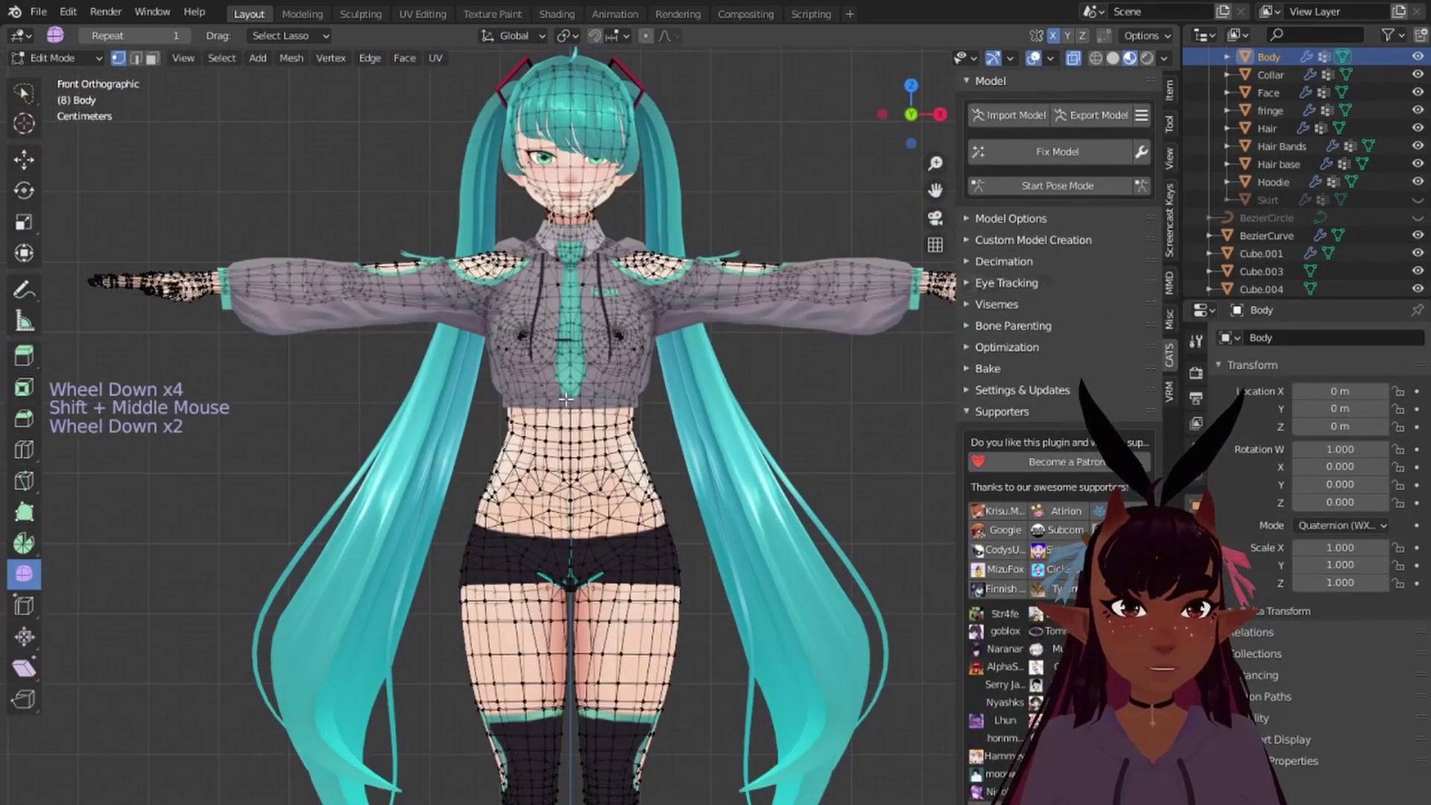
scroll(566, 400, "up", 1)
scroll(566, 400, "down", 6)
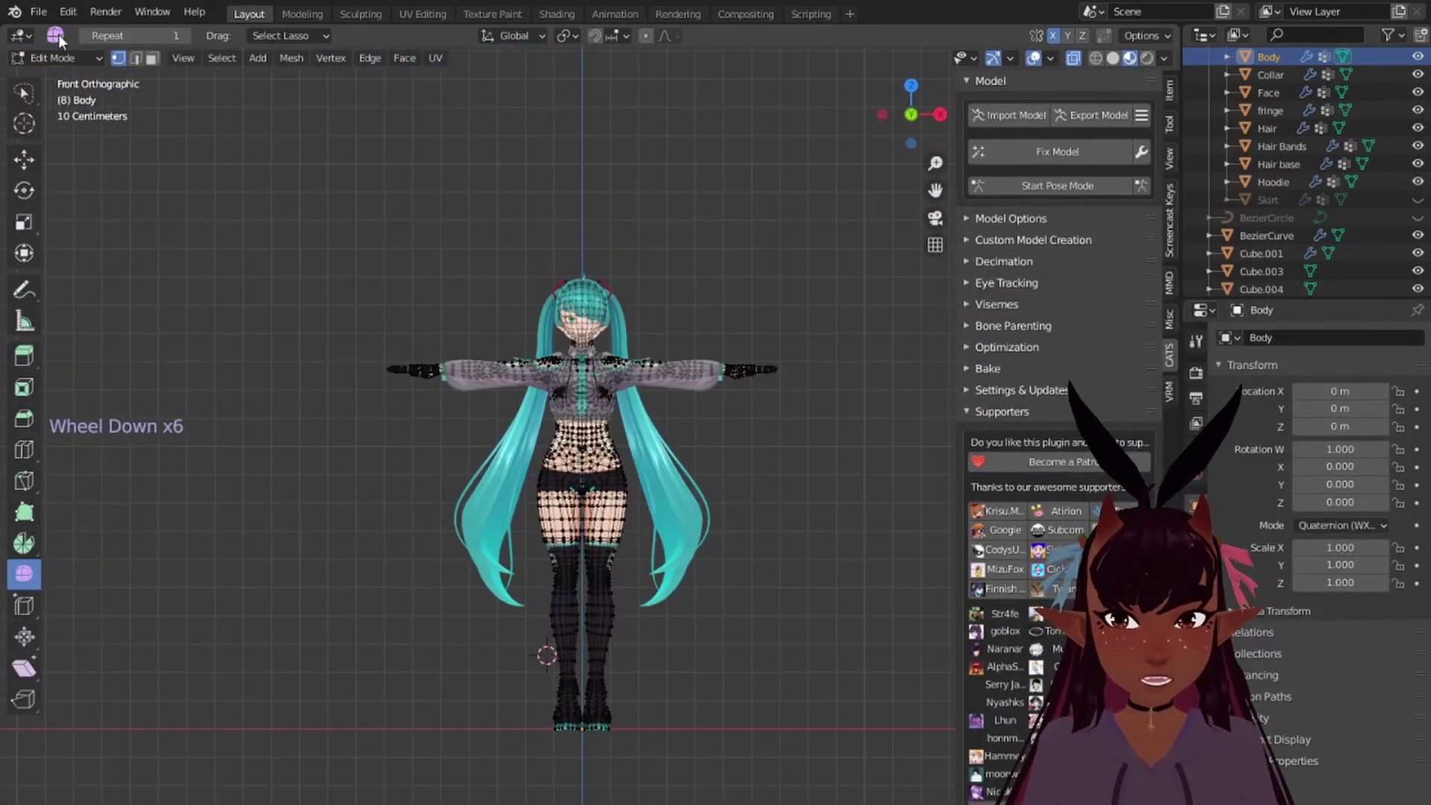
Step: Switch from Edit Mode to Object Mode, select the Body object and check the whole figure
left_click(63, 58)
left_click(62, 77)
key("a")
key("a")
key("a")
scroll(476, 328, "up", 1)
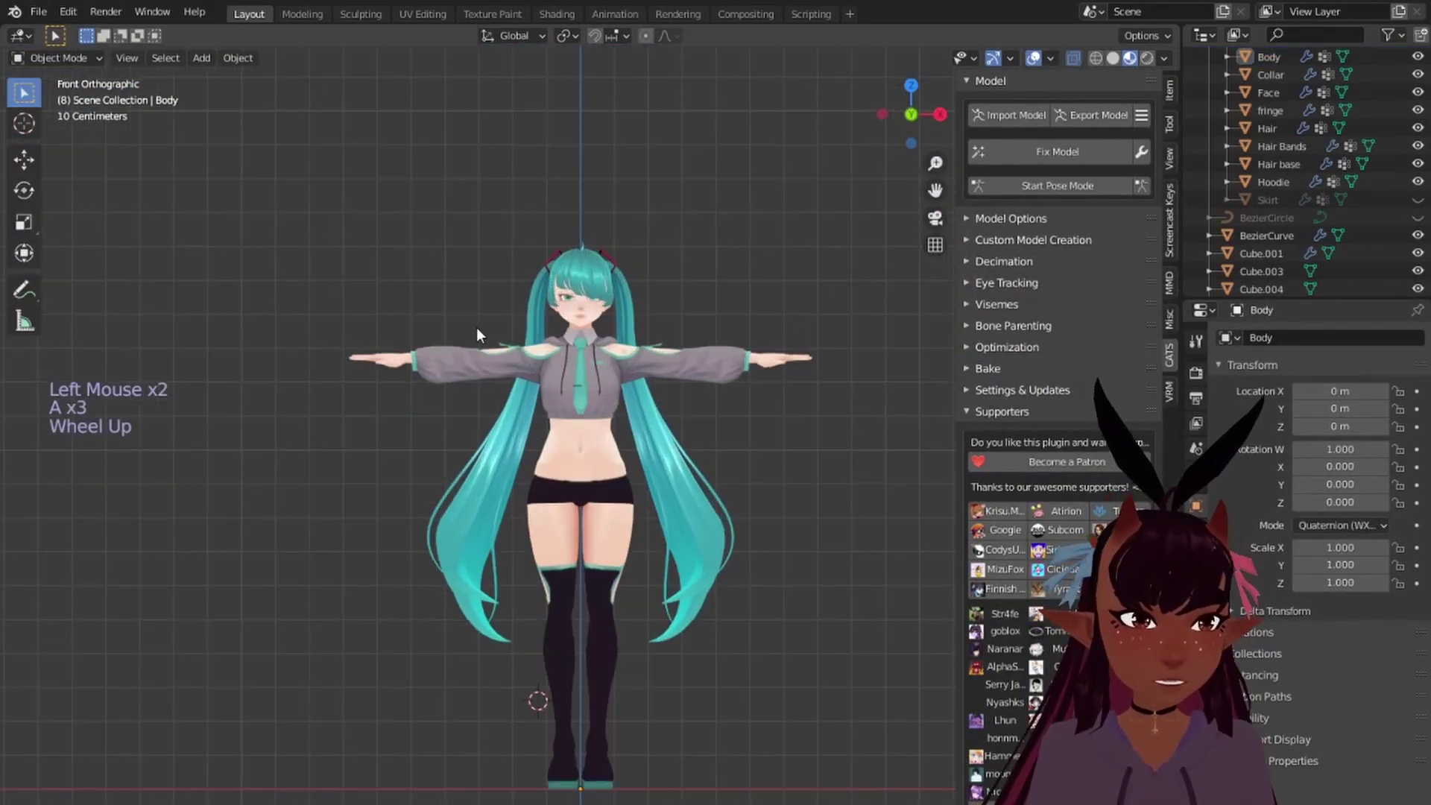
right_click(566, 443)
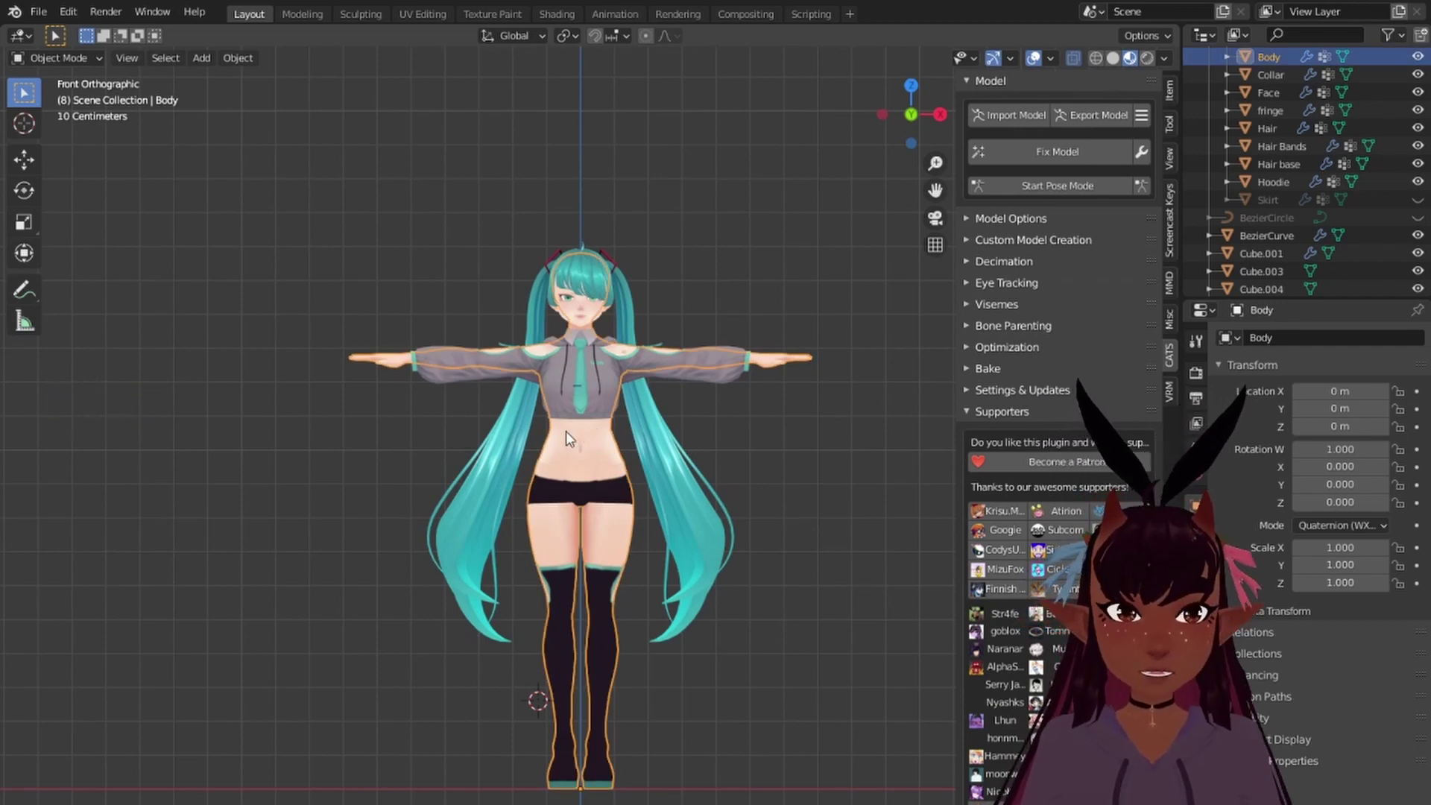
middle_click_drag(793, 449, 781, 493)
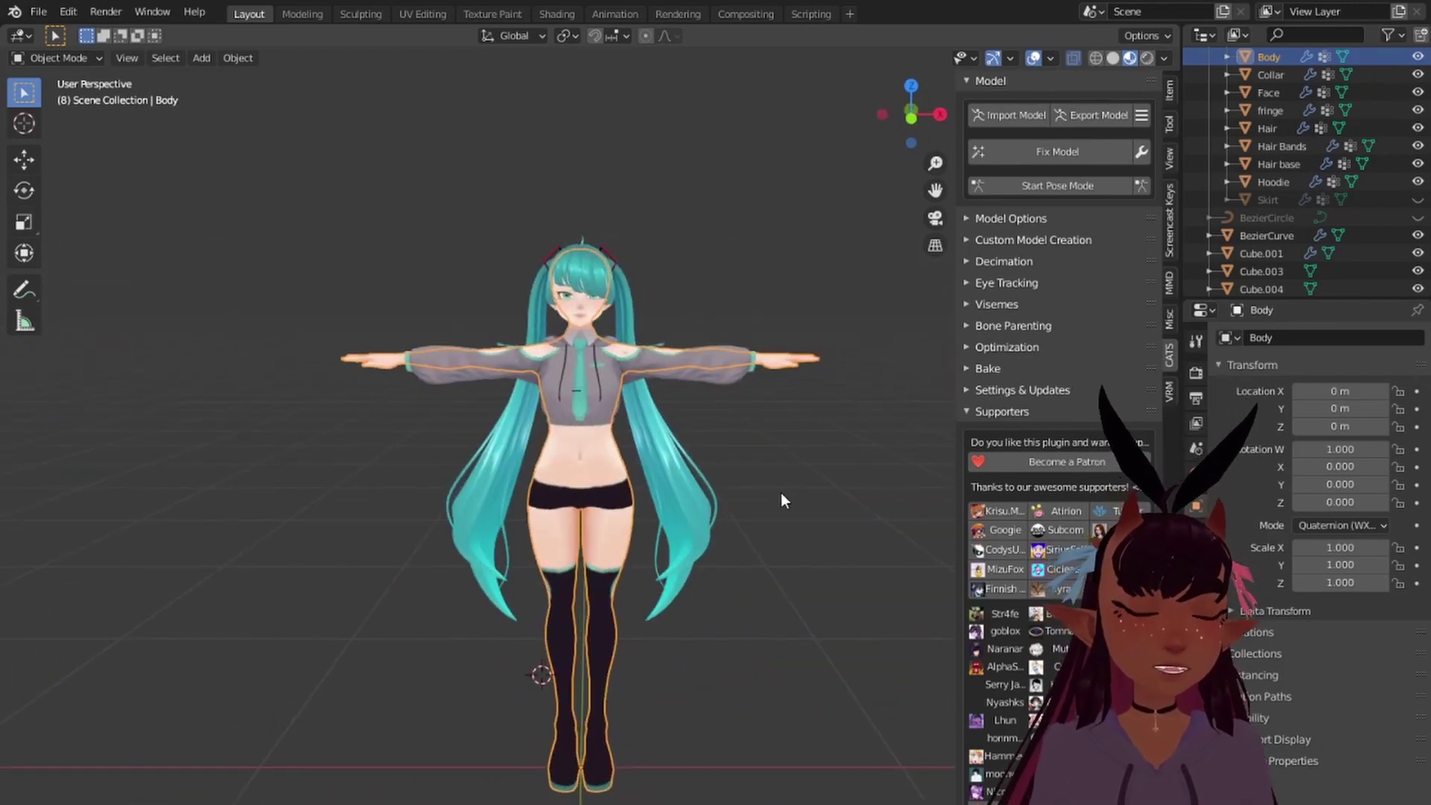
key("KP_1")
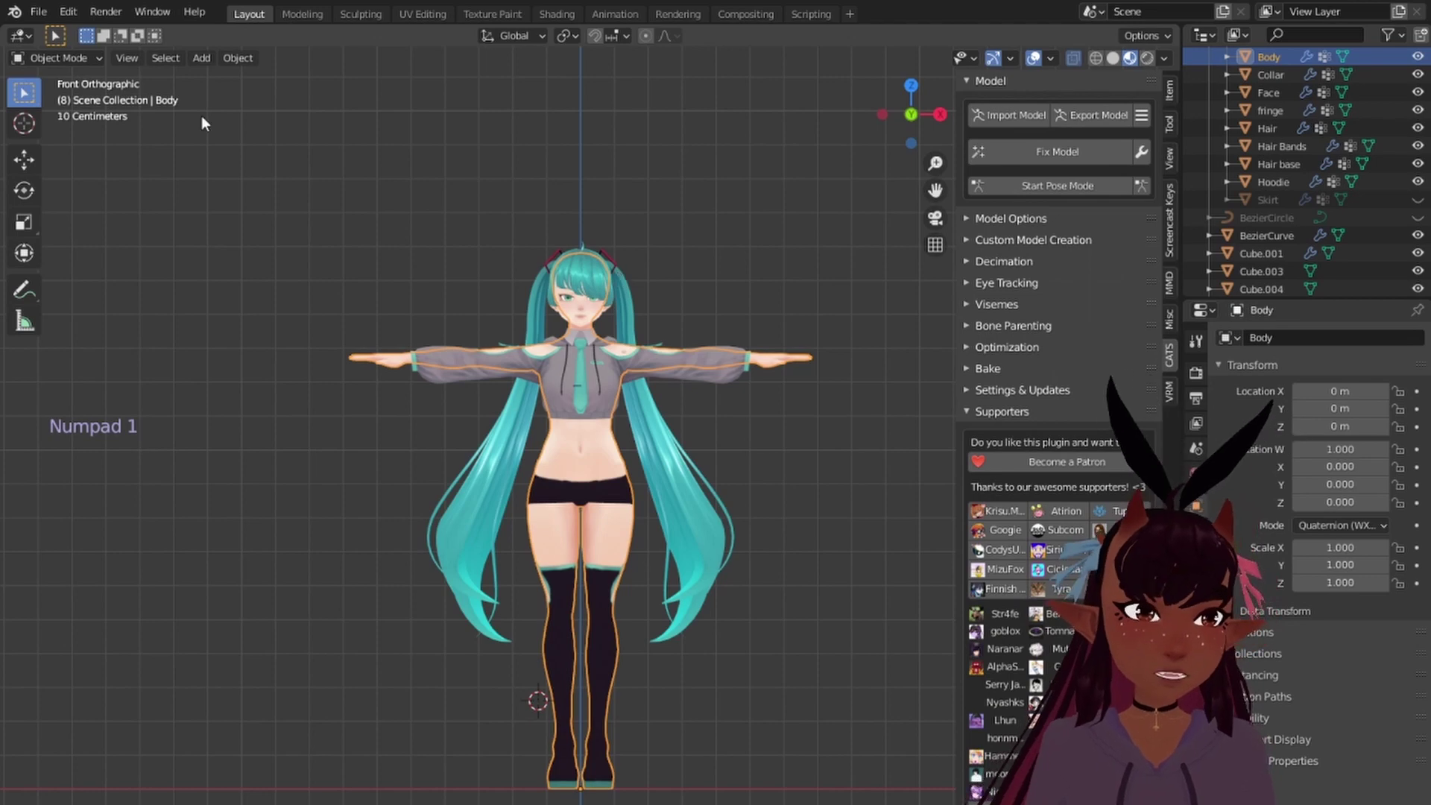
left_click(38, 15)
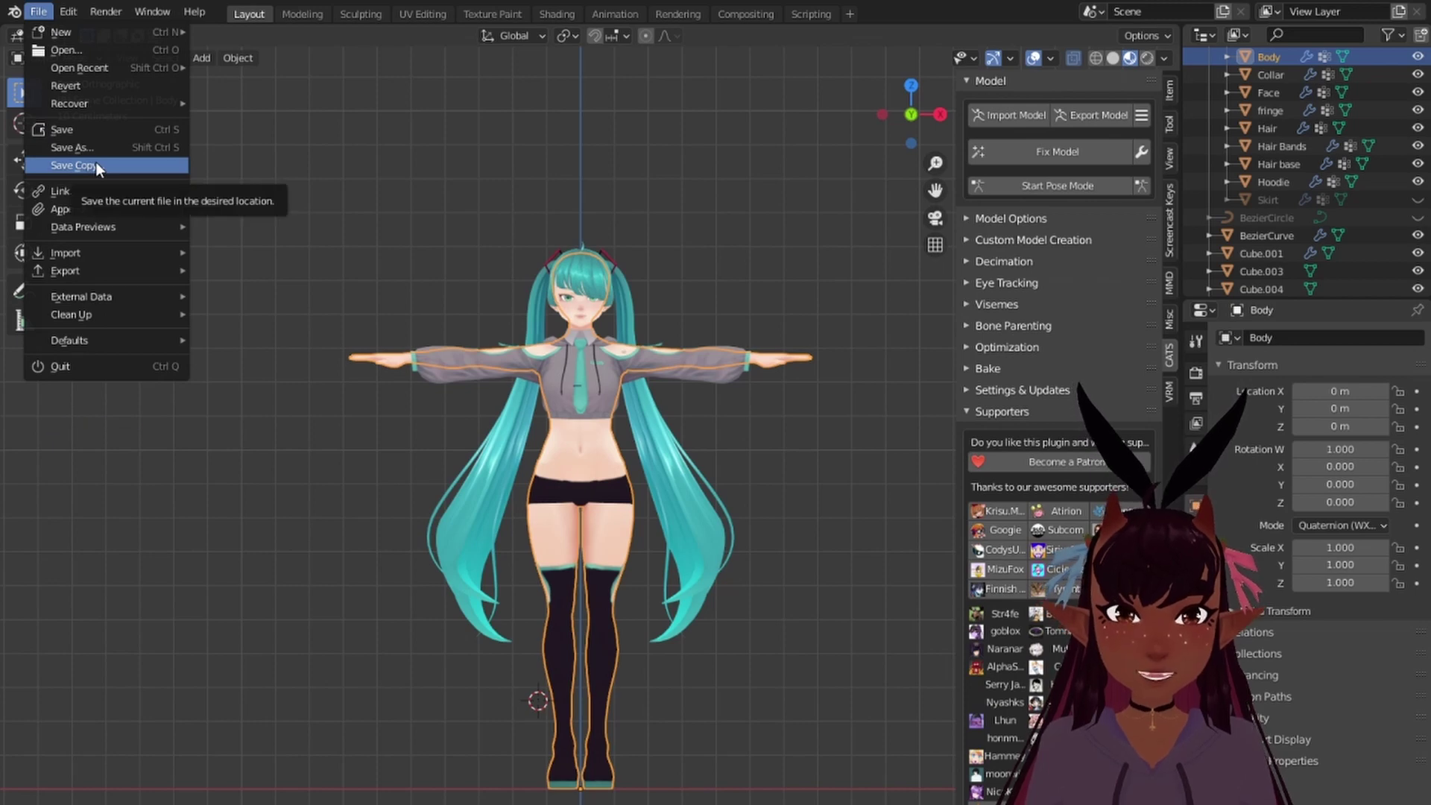
left_click(49, 8)
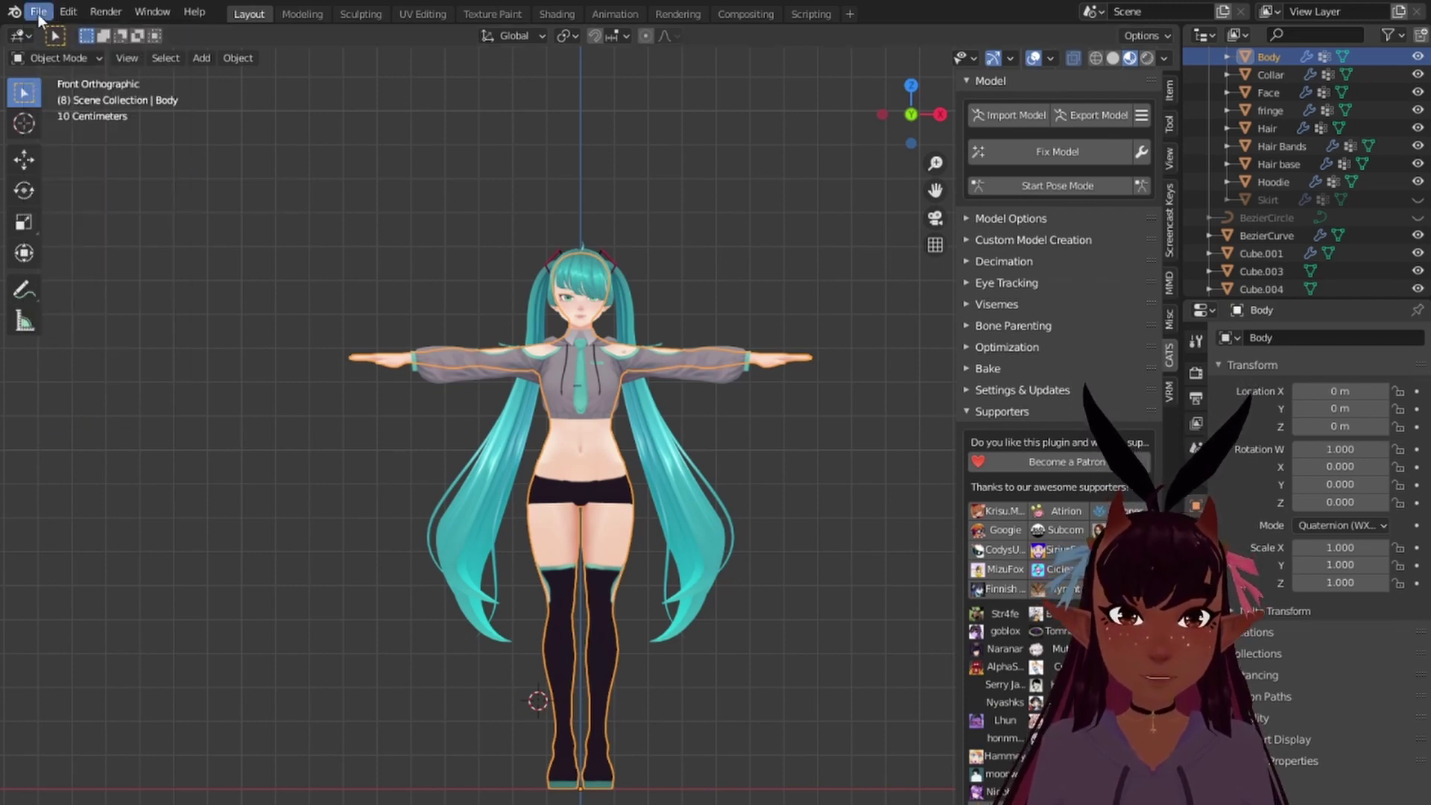
left_click(38, 14)
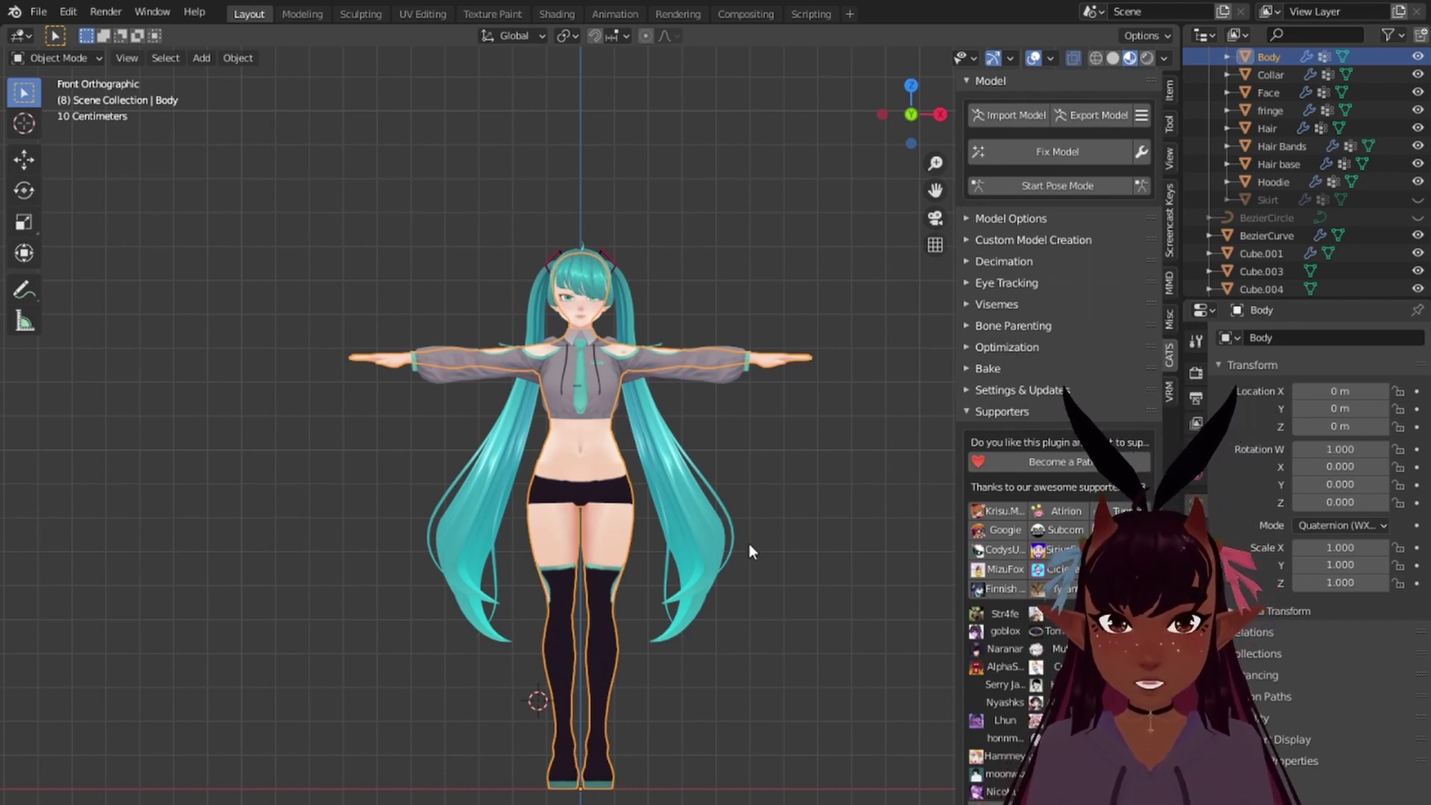
Step: Deselect all objects and save the Blender file
key("a")
key("a")
key("a")
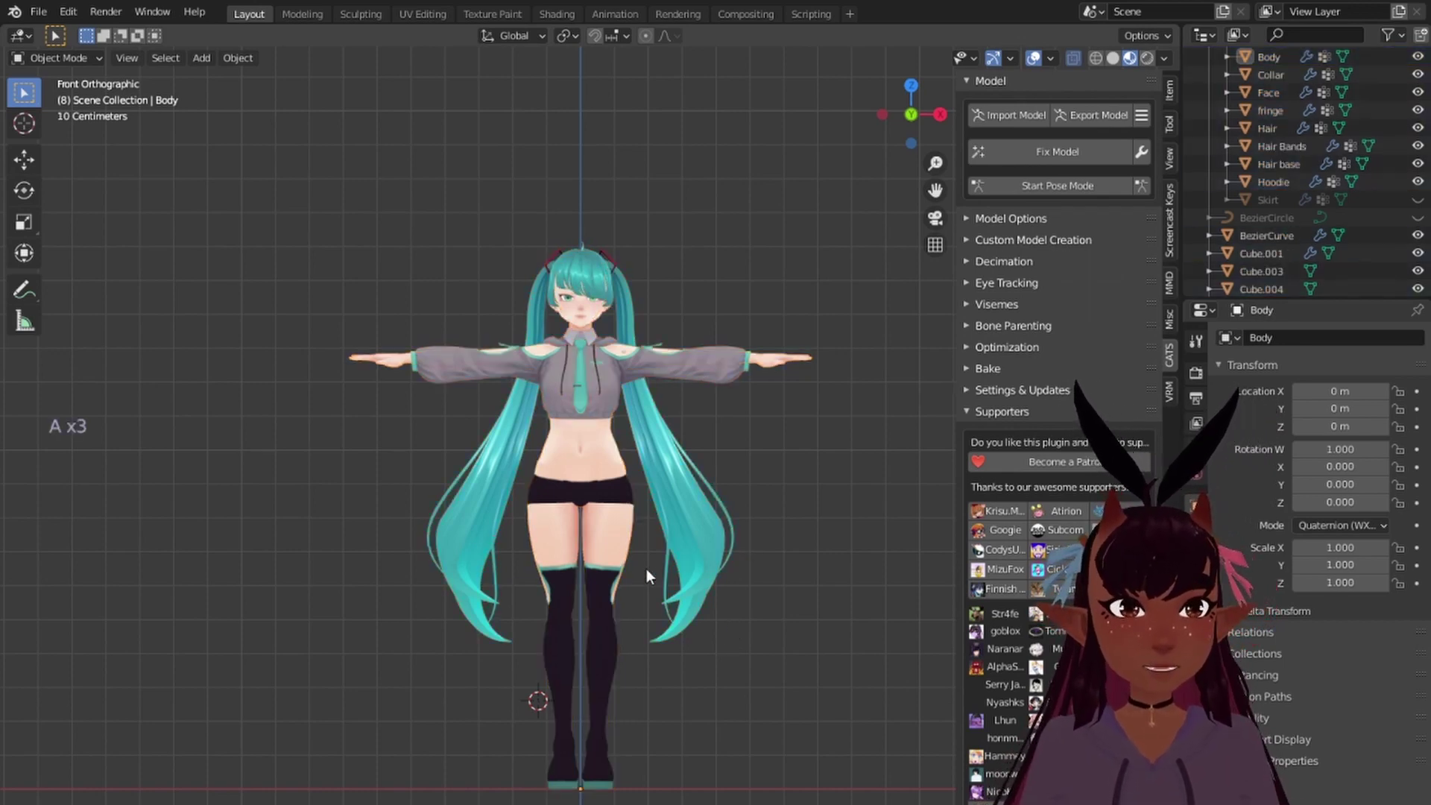
scroll(634, 559, "up", 2)
left_click(37, 17)
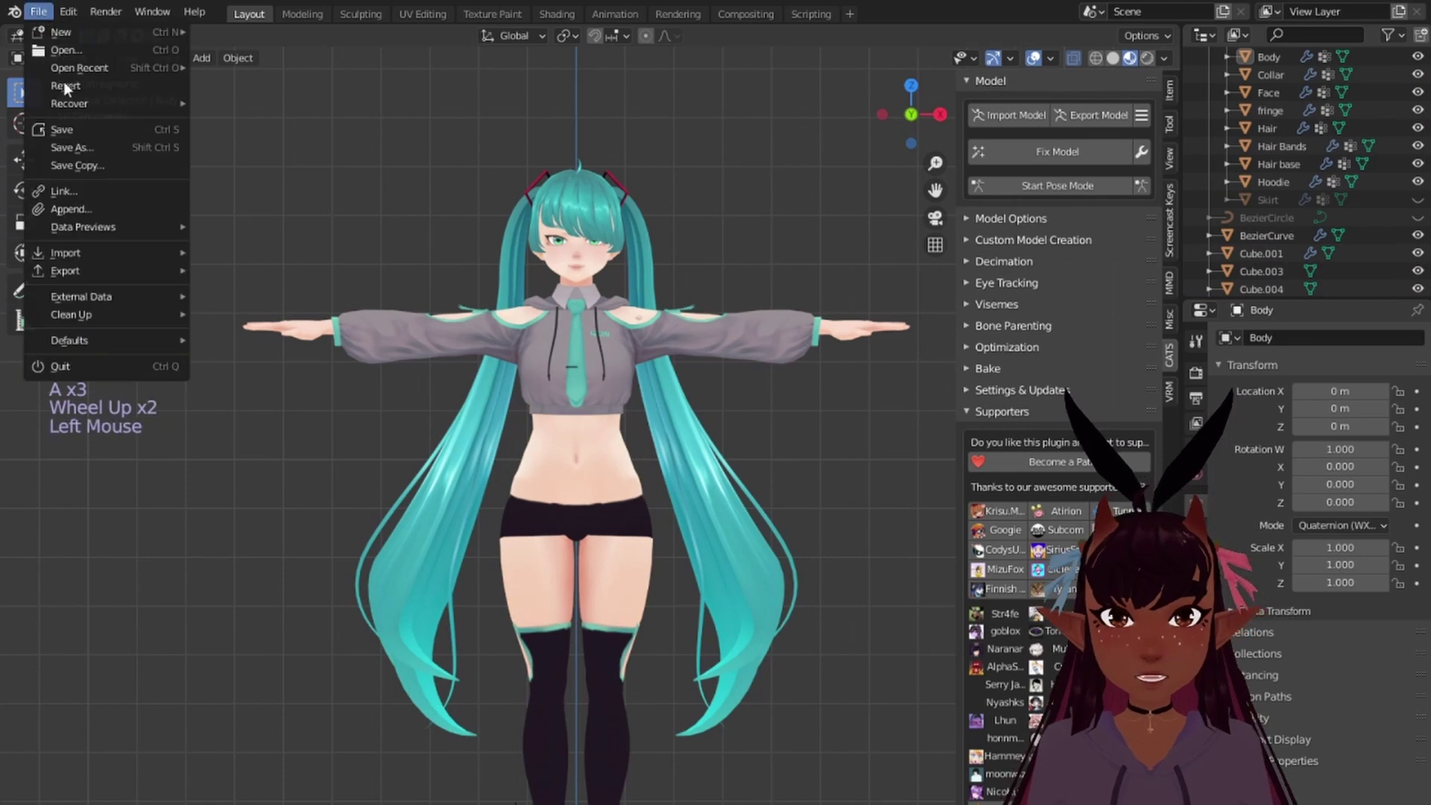
left_click(73, 128)
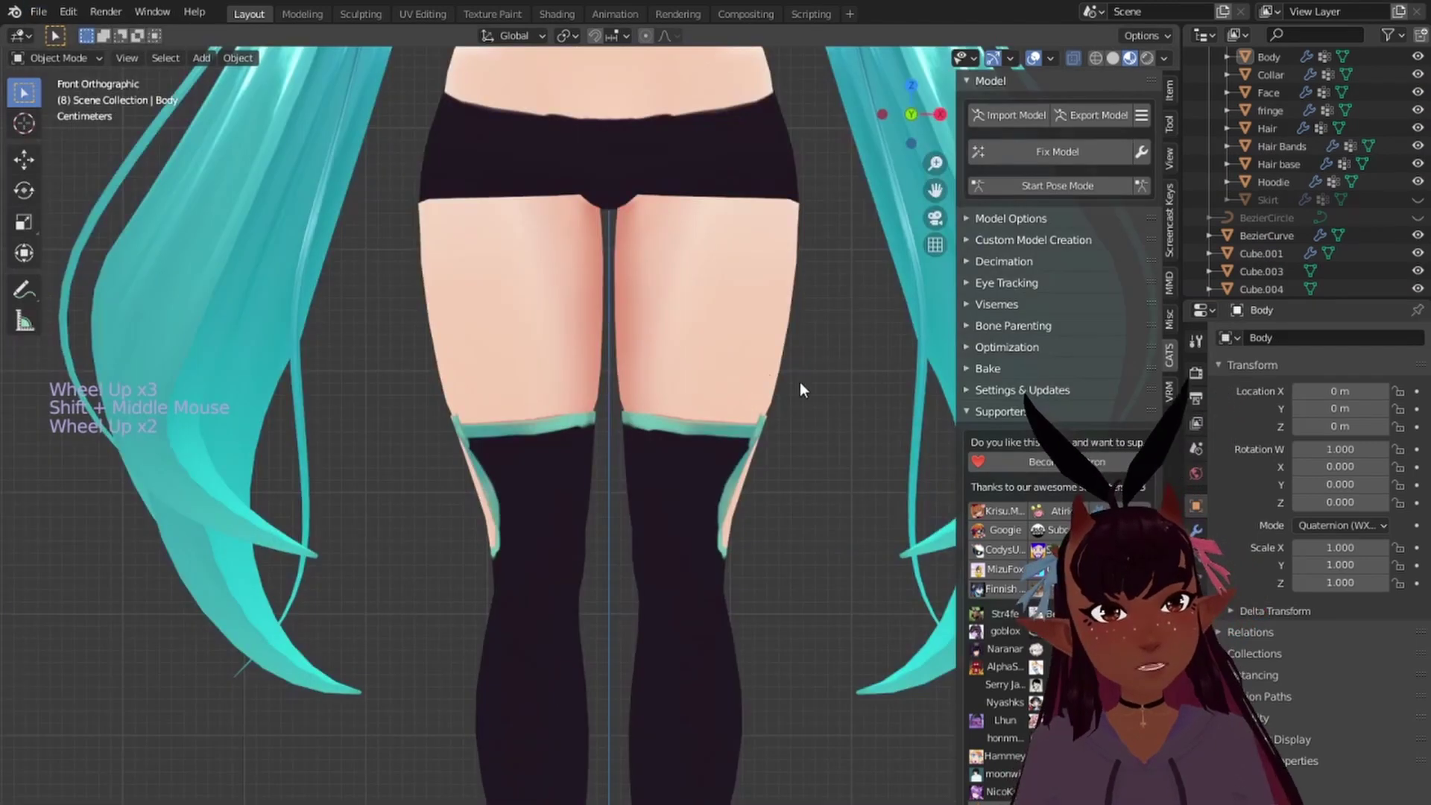
Step: Select the Body object from the side of the leg and switch to Edit Mode
middle_click_drag(800, 384, 611, 453)
right_click(609, 452)
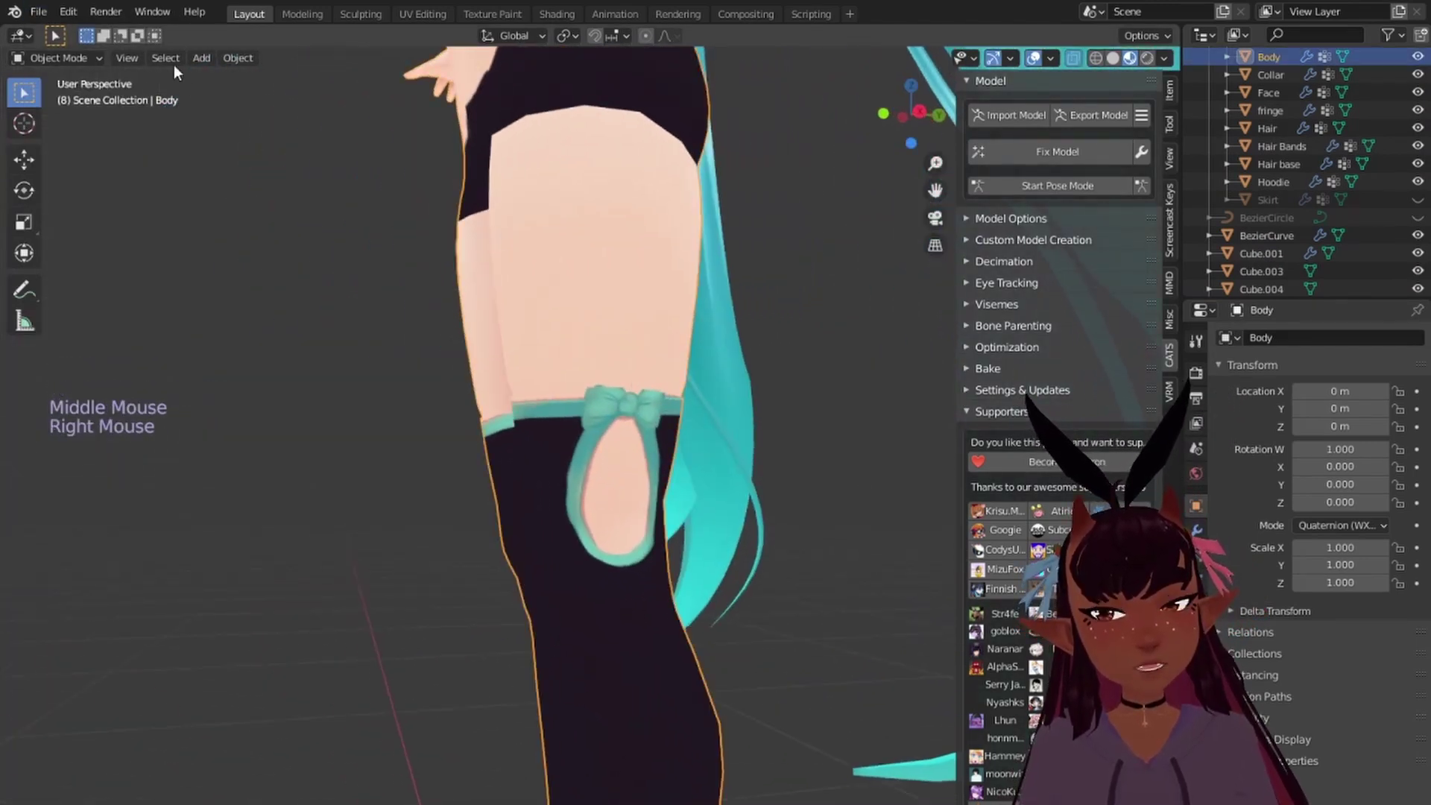
left_click(84, 58)
left_click(65, 96)
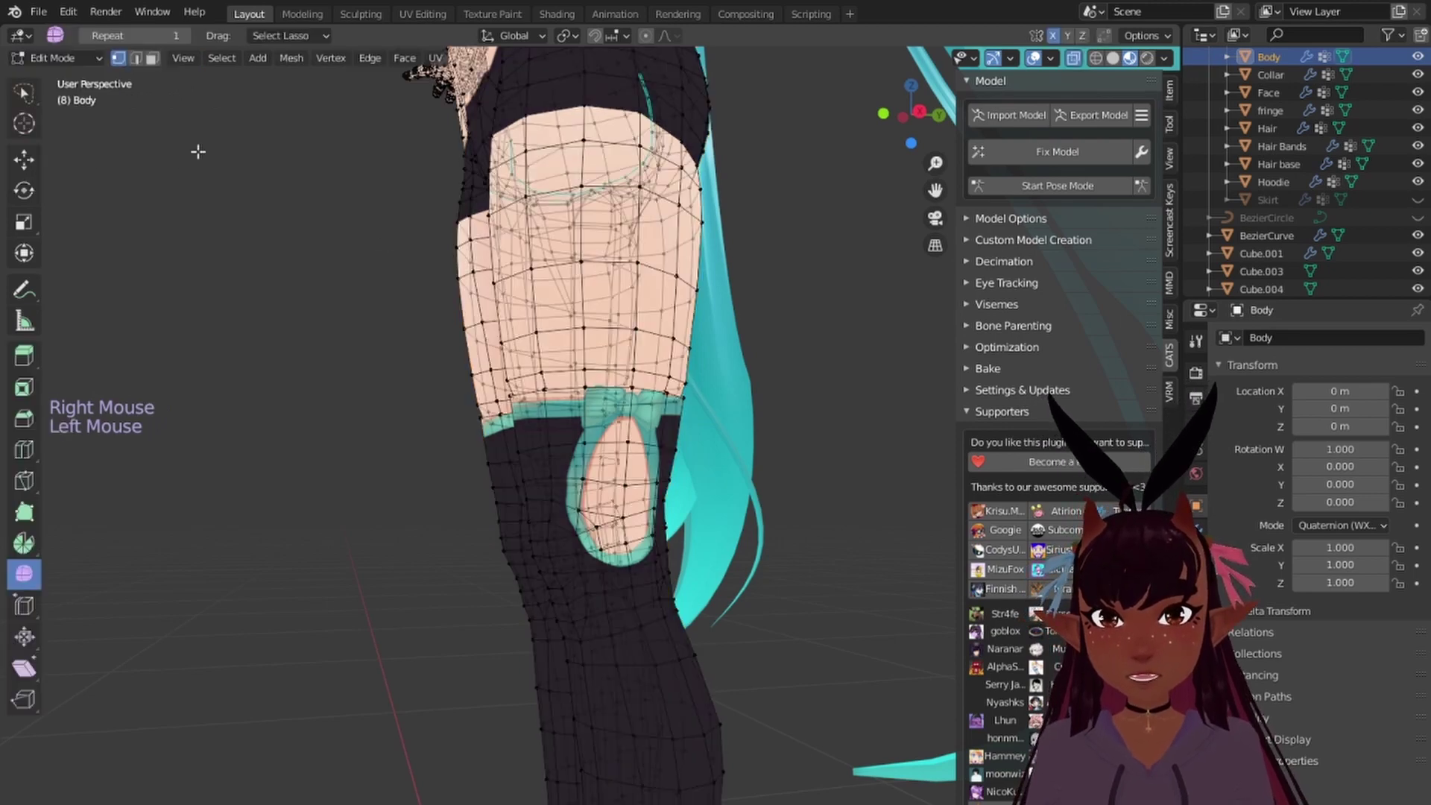
Step: Box-select the half of the Body mesh on the negative X side of the centre line from the front
key("KP_1")
scroll(584, 287, "down", 8)
scroll(584, 286, "up", 1)
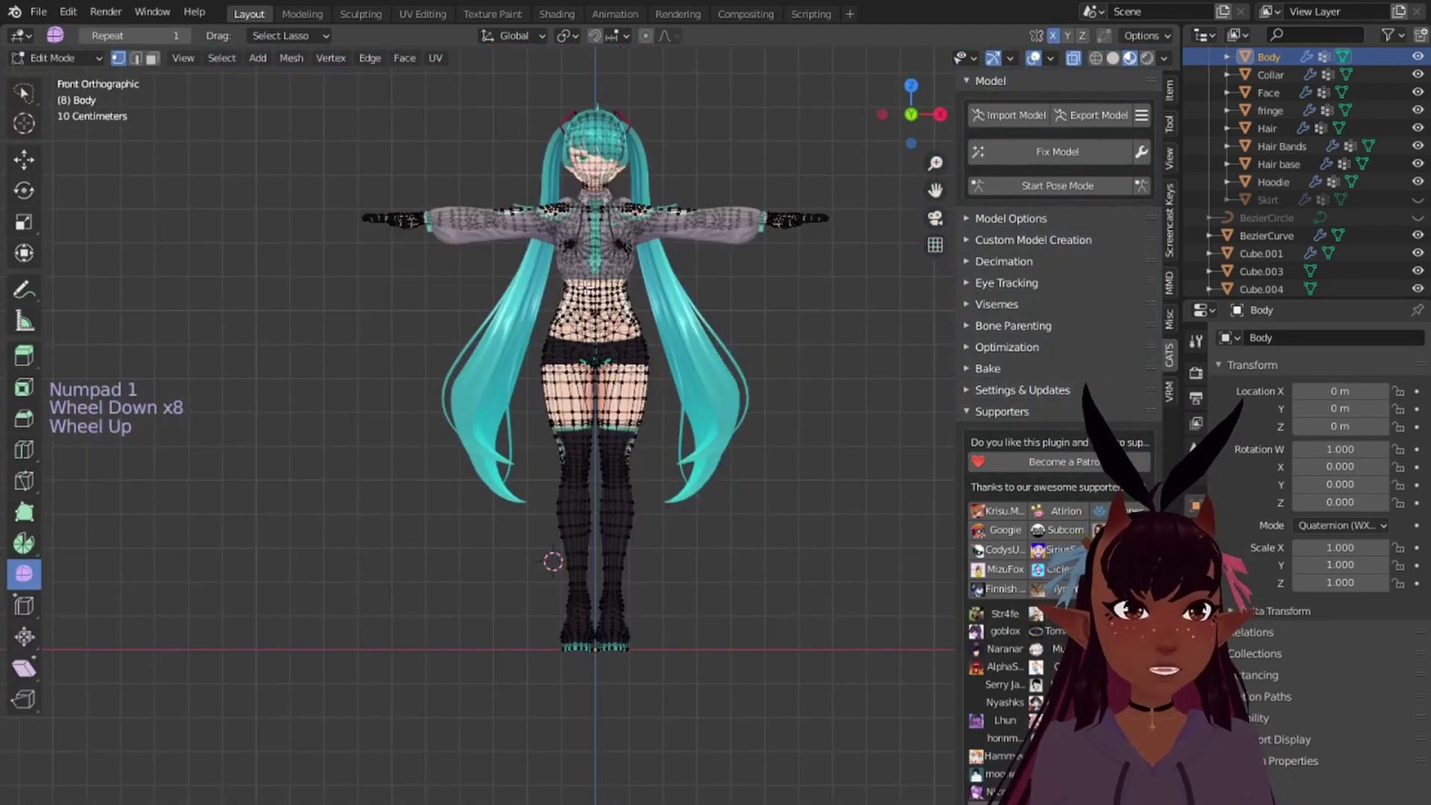
key("b")
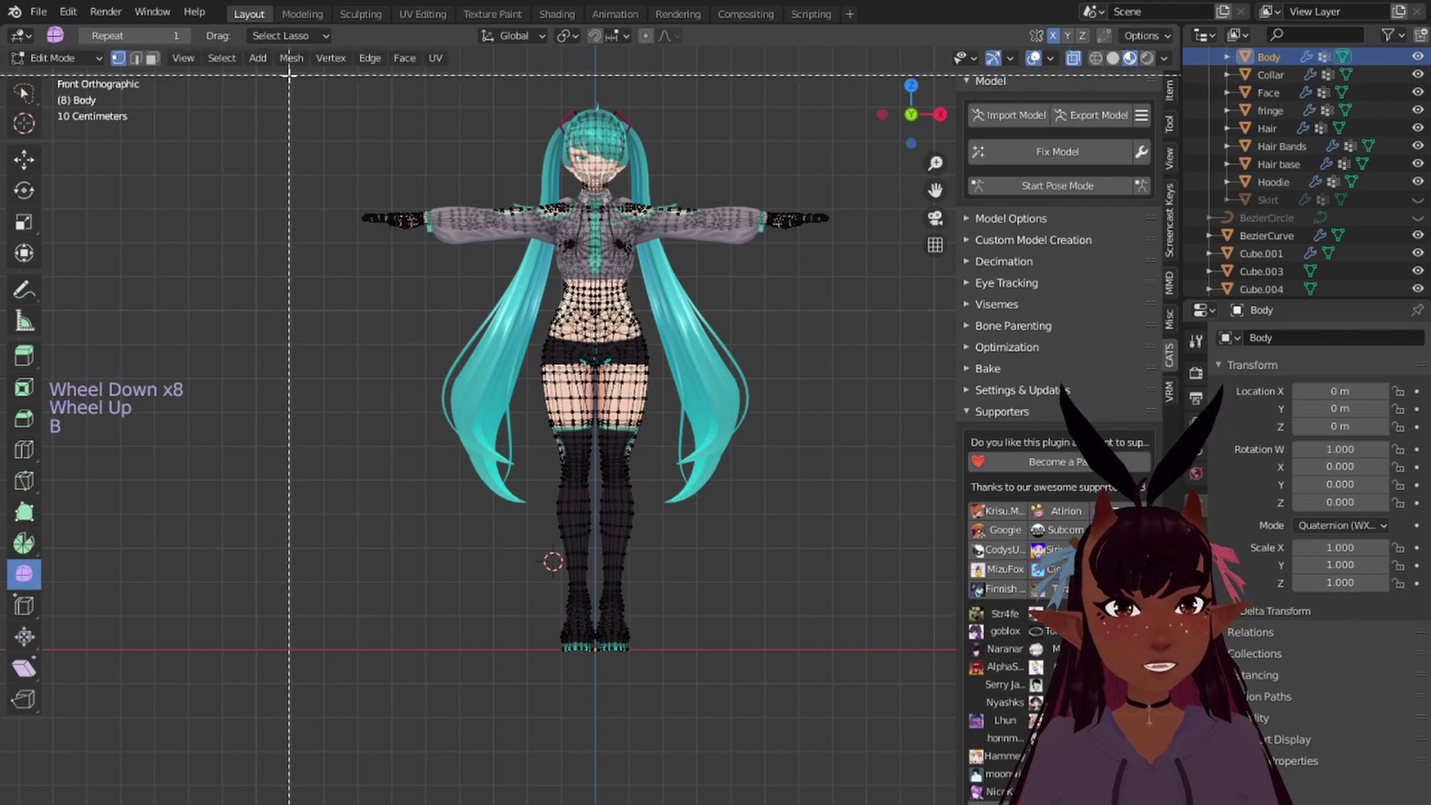
left_click_drag(293, 76, 596, 673)
Step: Extend the selection with any missed vertices on the negative X side of the centre line around the feet
scroll(573, 687, "up", 5)
middle_click_drag(596, 722, 585, 382, "shift")
scroll(601, 581, "up", 3, "shift")
scroll(587, 568, "up", 1)
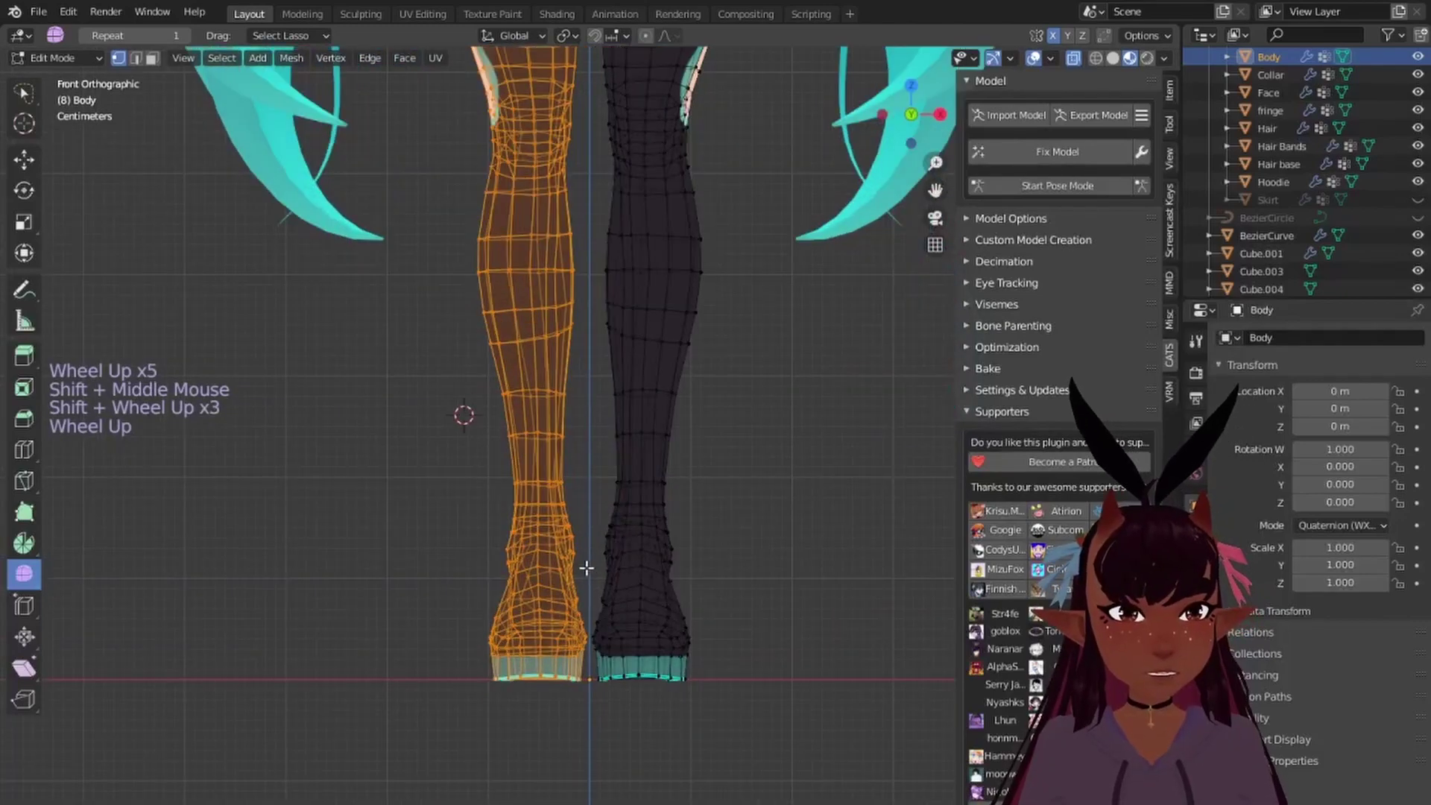
scroll(587, 567, "up", 4)
middle_click_drag(583, 635, 597, 440, "shift")
scroll(597, 441, "up", 2)
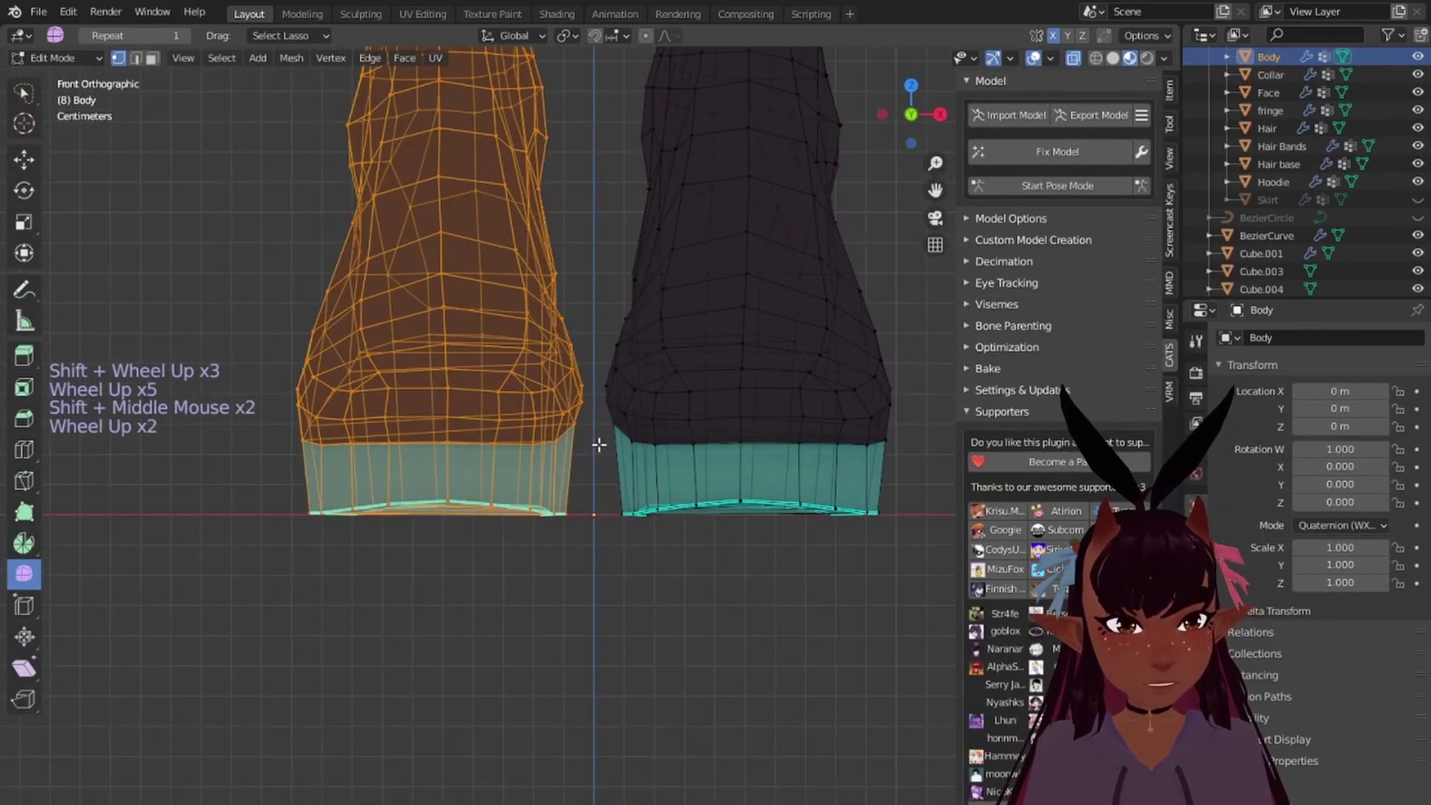
scroll(591, 431, "up", 5)
mouse_move(594, 124)
left_mouse_down("shift")
mouse_move(275, 399)
mouse_move(589, 618)
left_mouse_up("shift")
scroll(521, 484, "down", 7)
Step: Add the missed crotch and shorts vertices on the negative X side of the centre line to the selection
scroll(502, 262, "down", 6)
middle_click_drag(501, 262, 502, 584, "shift")
scroll(612, 509, "up", 6)
scroll(612, 509, "up", 5)
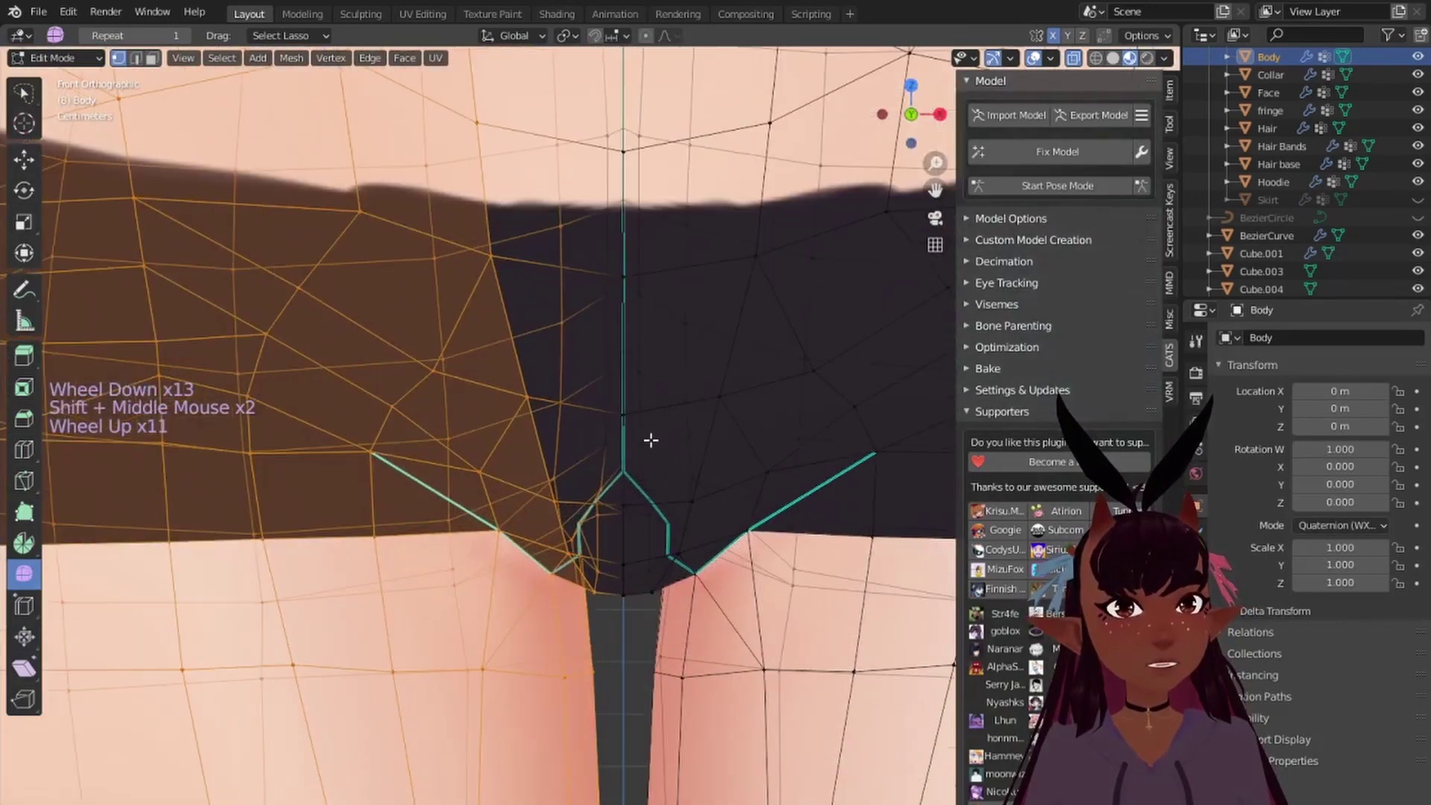
mouse_move(615, 110)
left_mouse_down("shift")
mouse_move(503, 291)
mouse_move(522, 470)
left_mouse_up("shift")
left_click_drag(604, 533, 604, 532, "shift")
scroll(614, 390, "down", 2)
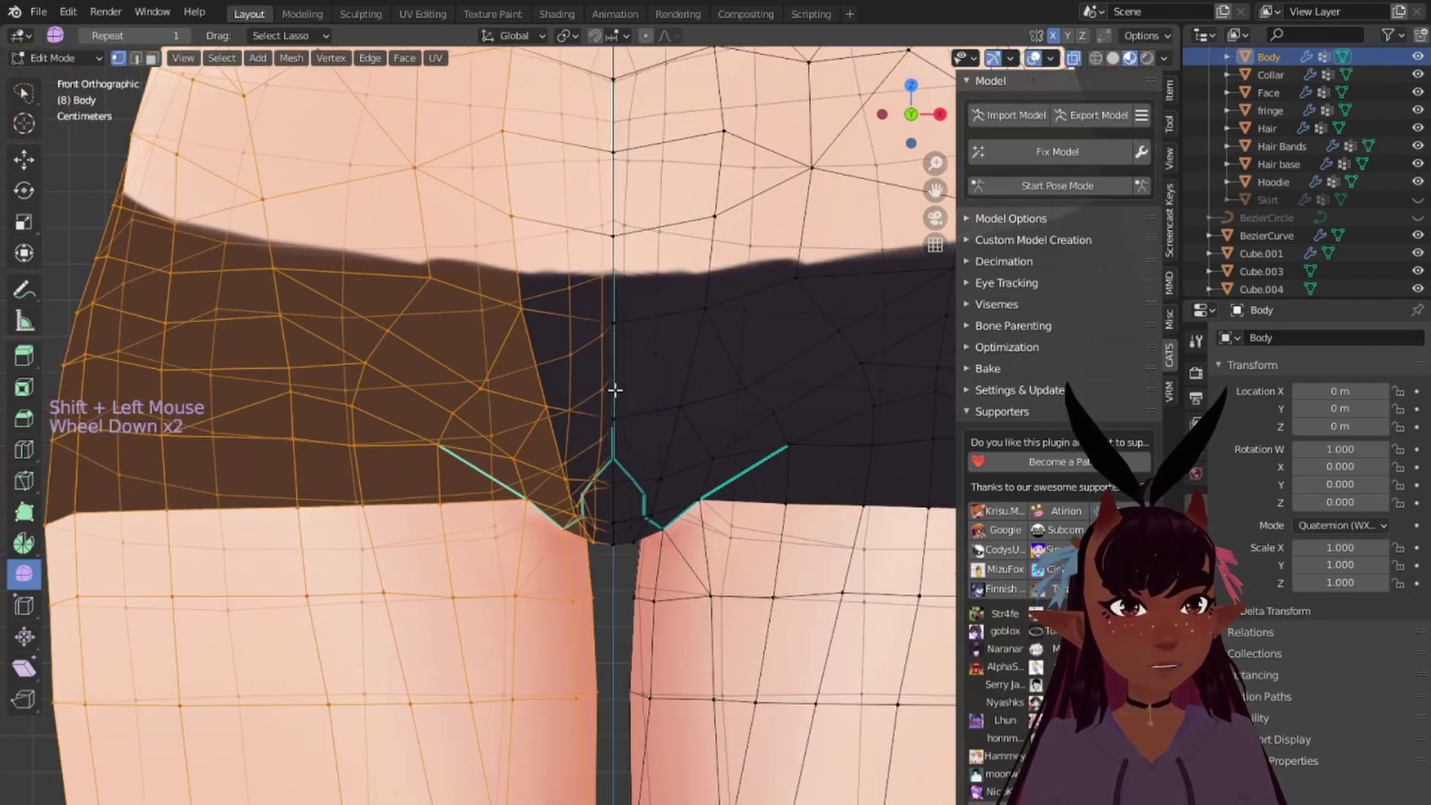
Step: Add the missed waist vertices beside the centre line and check the half selection up through the chest, neck and head
middle_click_drag(522, 74, 517, 492, "shift")
middle_click_drag(513, 341, 603, 380, "shift")
mouse_move(586, 358)
left_mouse_down("shift")
mouse_move(485, 571)
mouse_move(572, 635)
mouse_move(591, 589)
left_mouse_up("shift")
middle_click_drag(609, 161, 588, 549, "shift")
middle_click_drag(566, 393, 553, 606, "shift")
middle_click_drag(543, 355, 549, 478, "shift")
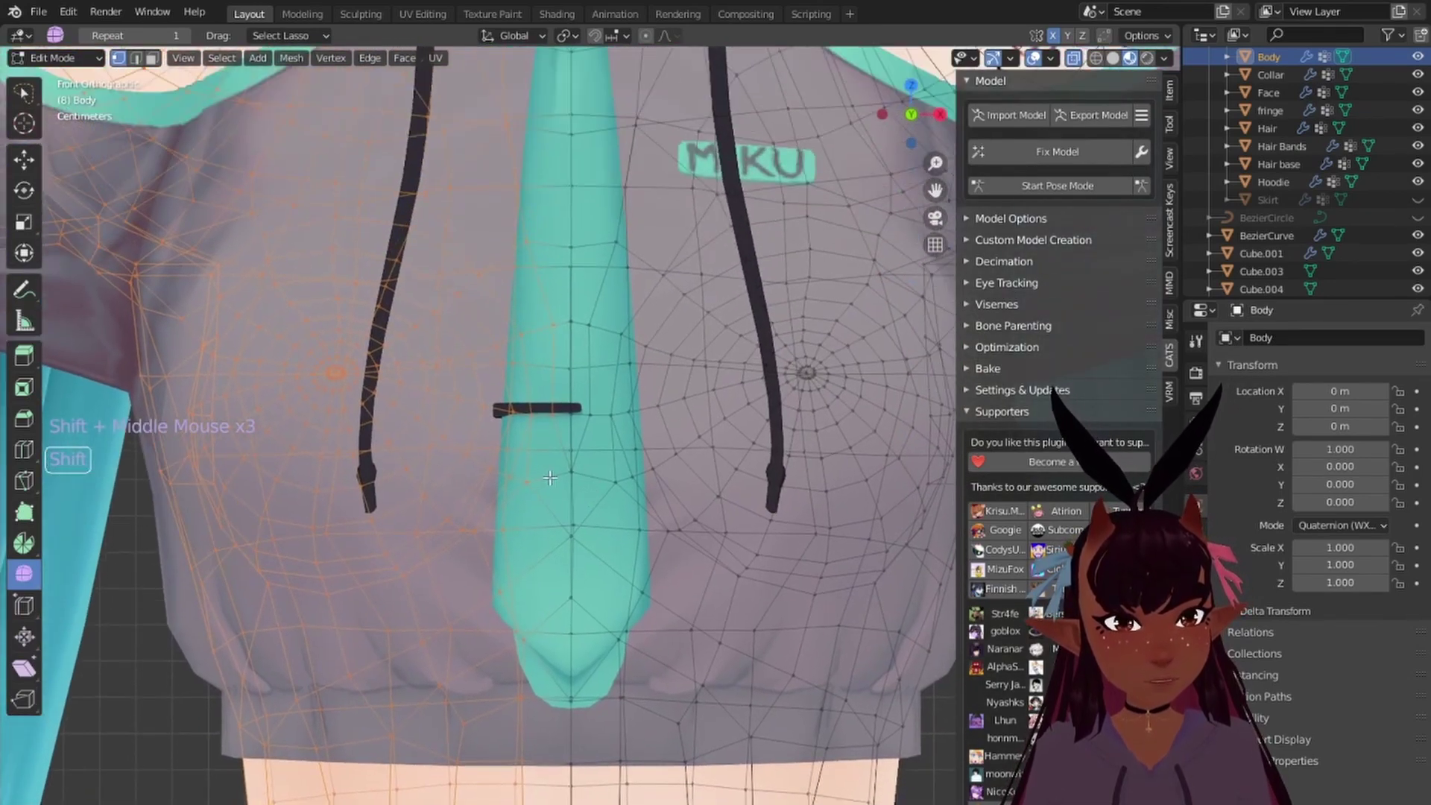
middle_click_drag(580, 369, 579, 537, "shift")
middle_click_drag(578, 395, 589, 728, "shift")
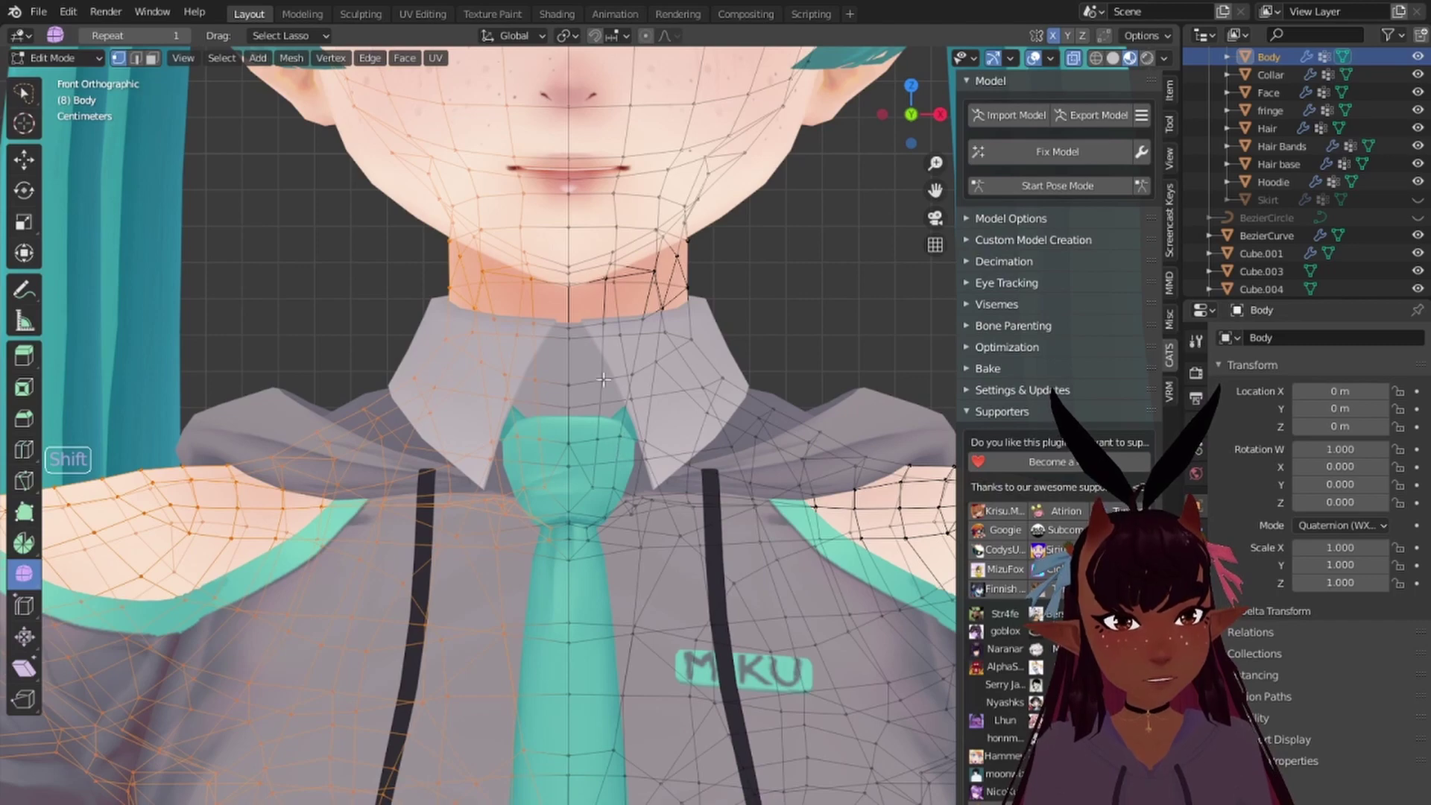
middle_click_drag(603, 379, 579, 484, "shift")
middle_click_drag(578, 358, 575, 399, "shift")
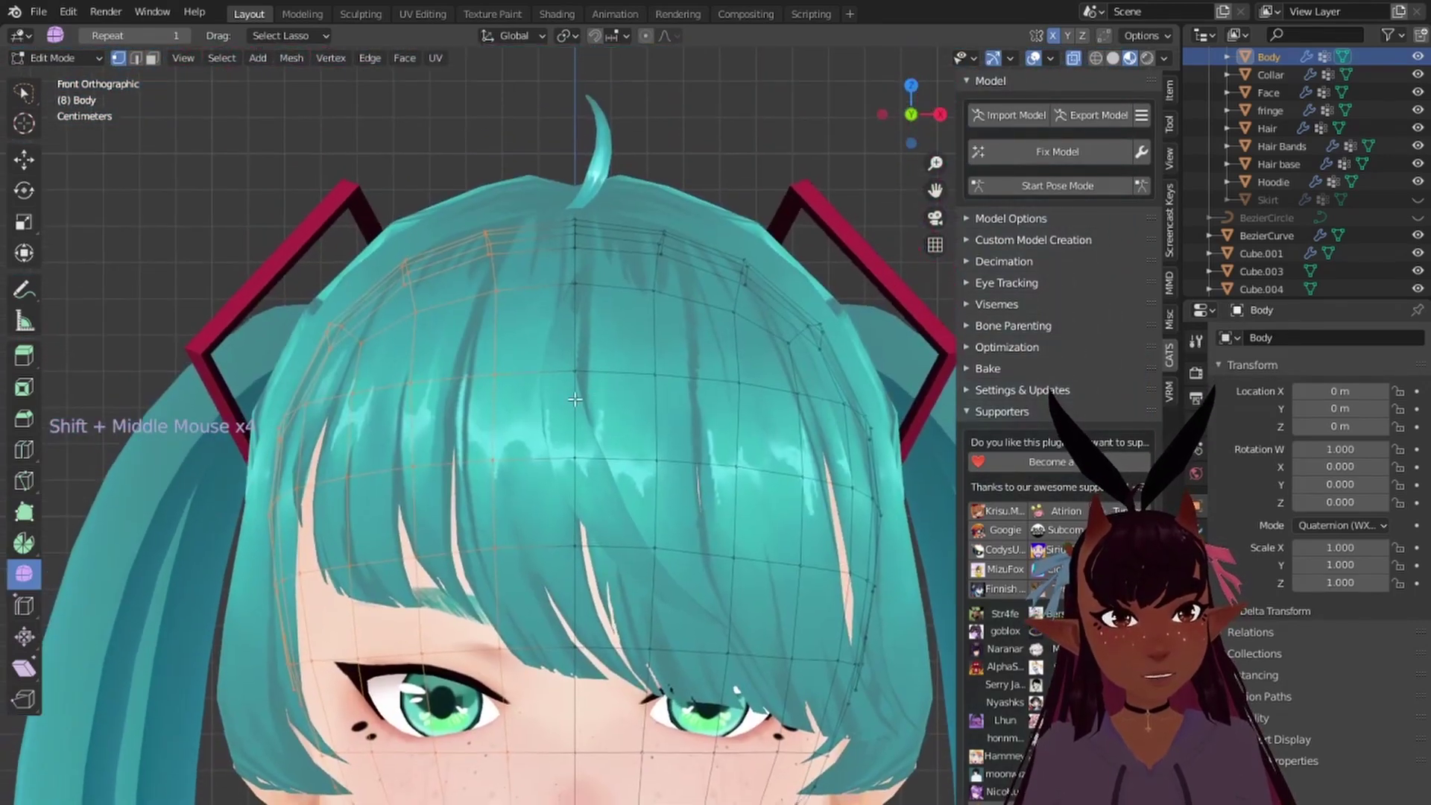
Step: Delete the selected vertices of the Body's negative X half
scroll(575, 399, "down", 11)
key("x")
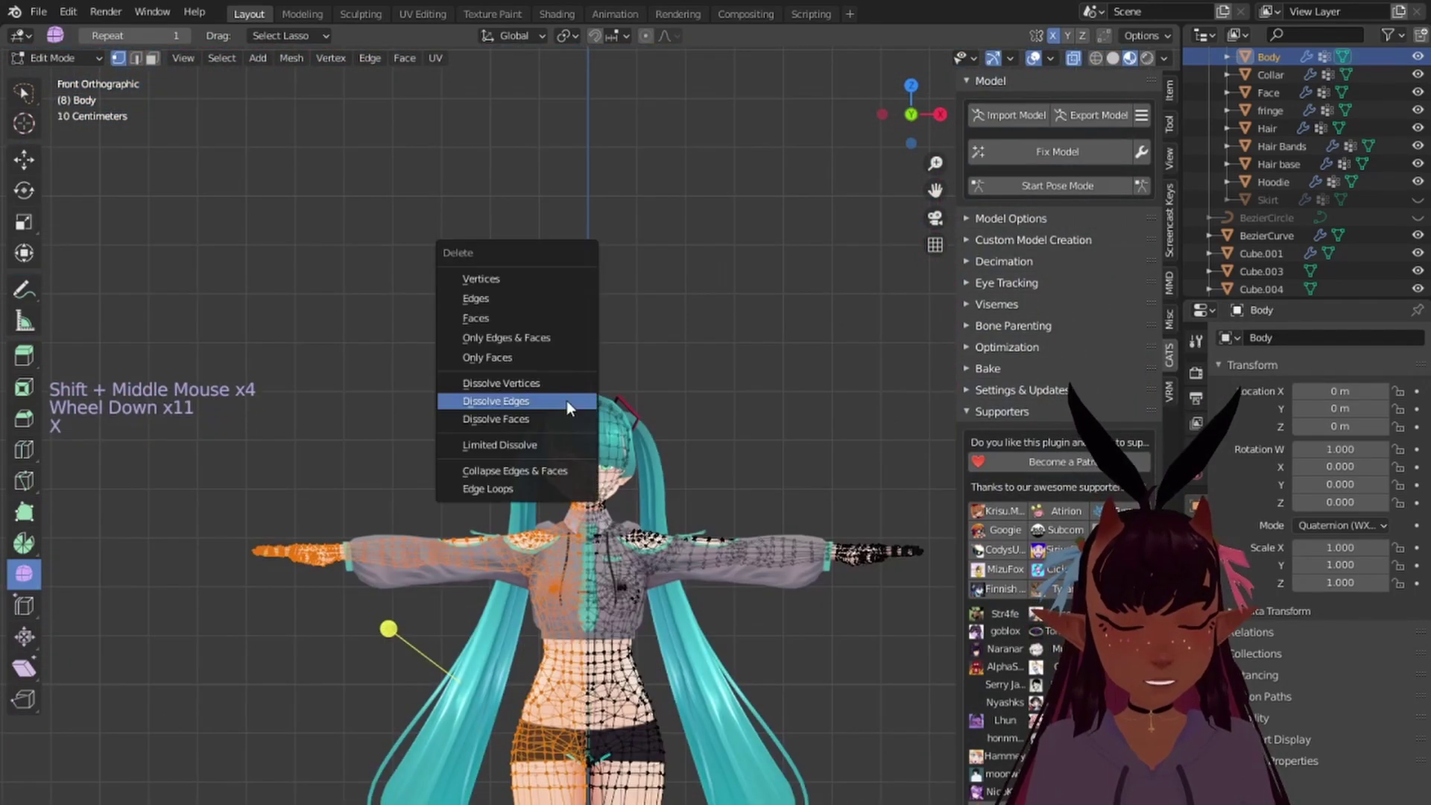
left_click(501, 278)
Step: Inspect the remaining half of the Body along the centre line, from the thigh down to the foot
scroll(559, 447, "up", 3)
middle_click_drag(611, 633, 672, 272, "shift")
middle_click_drag(685, 519, 517, 792, "shift")
scroll(626, 306, "up", 8)
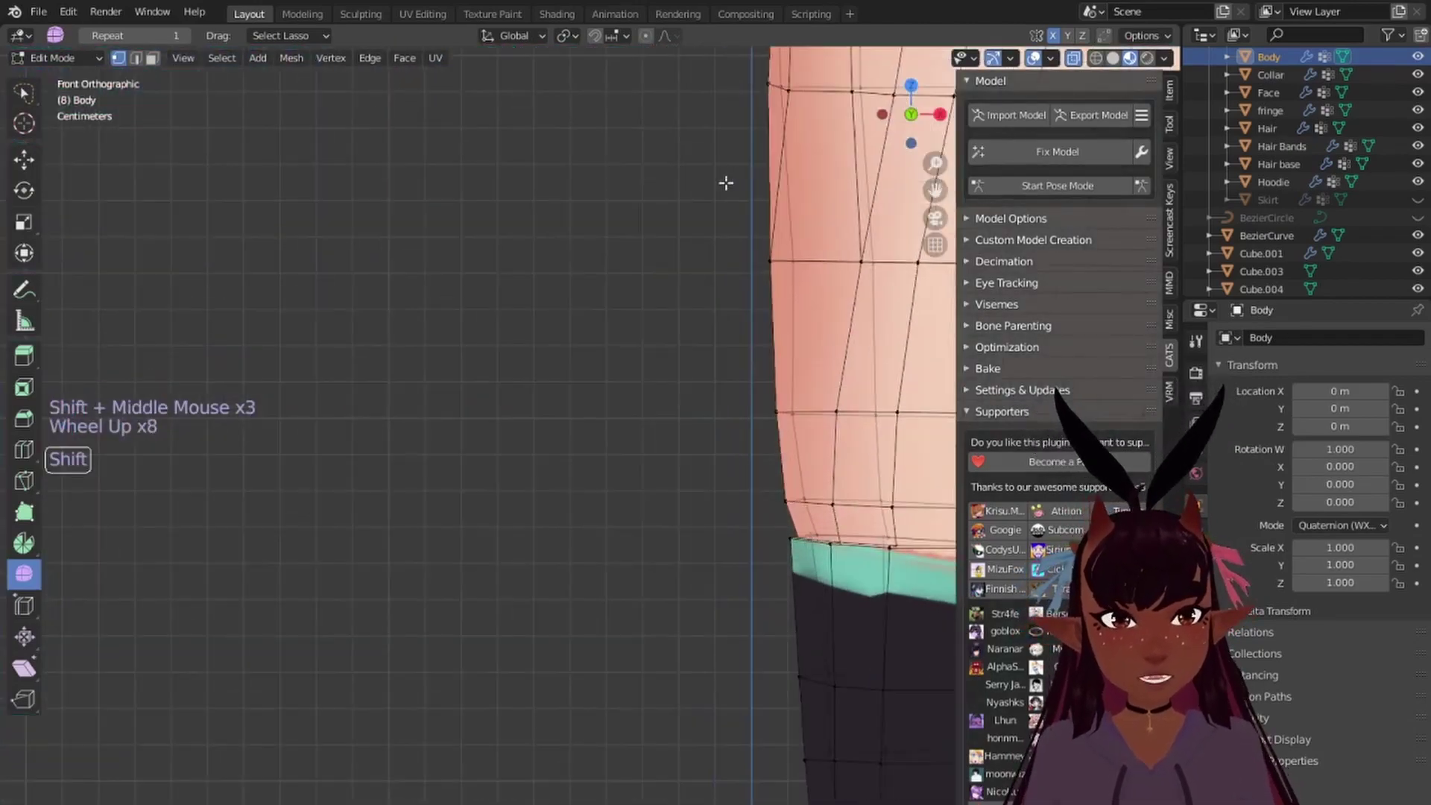
middle_click_drag(726, 183, 498, 332, "shift")
scroll(601, 515, "down", 6)
scroll(514, 715, "down", 4)
scroll(565, 462, "up", 4)
middle_click_drag(514, 716, 565, 131, "shift")
scroll(564, 462, "up", 1)
scroll(561, 423, "down", 1)
scroll(561, 424, "down", 6)
scroll(564, 131, "up", 2)
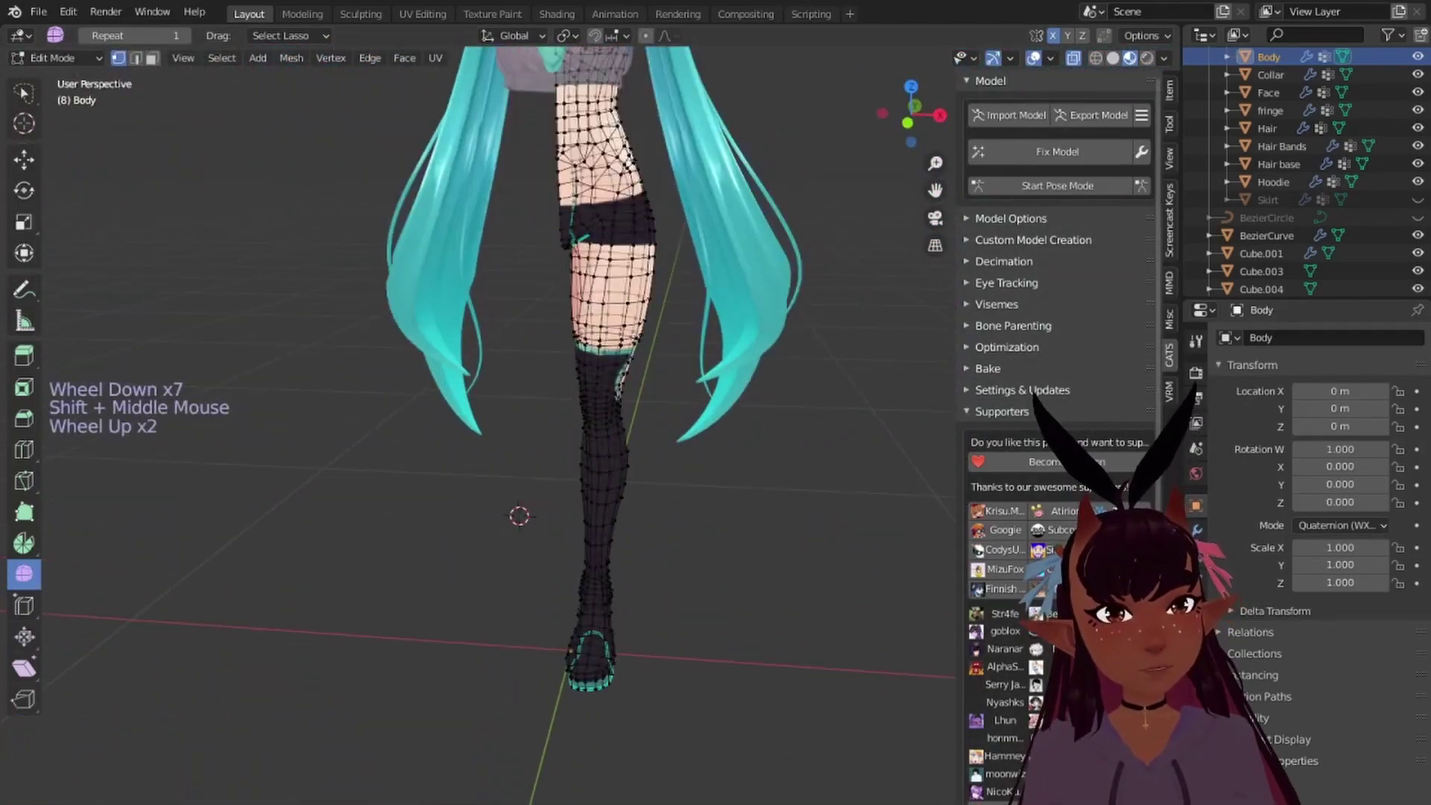
Step: Add a Mirror modifier on the X axis to the Body and enable Clipping
left_click(1200, 533)
left_click(1252, 339)
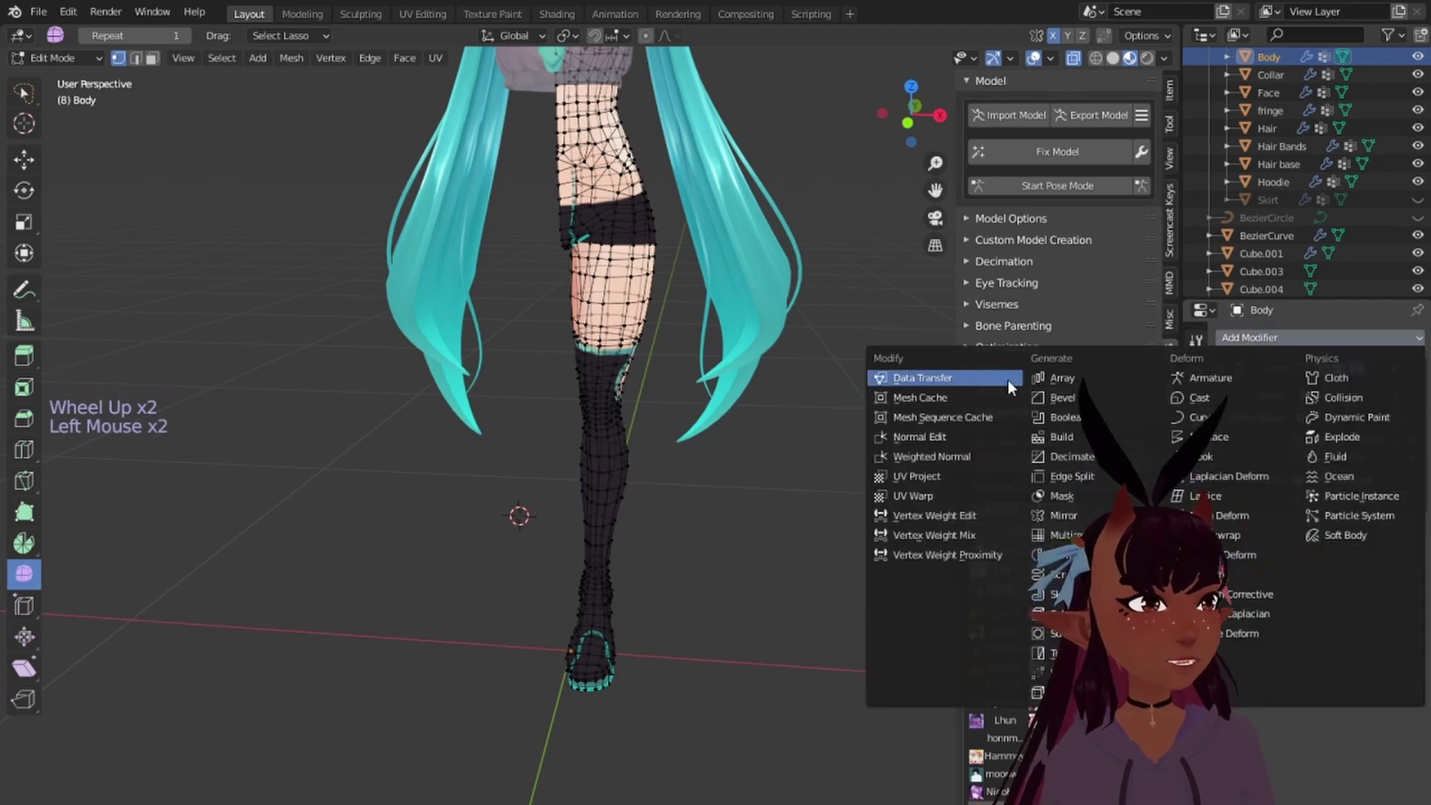
left_click(1055, 515)
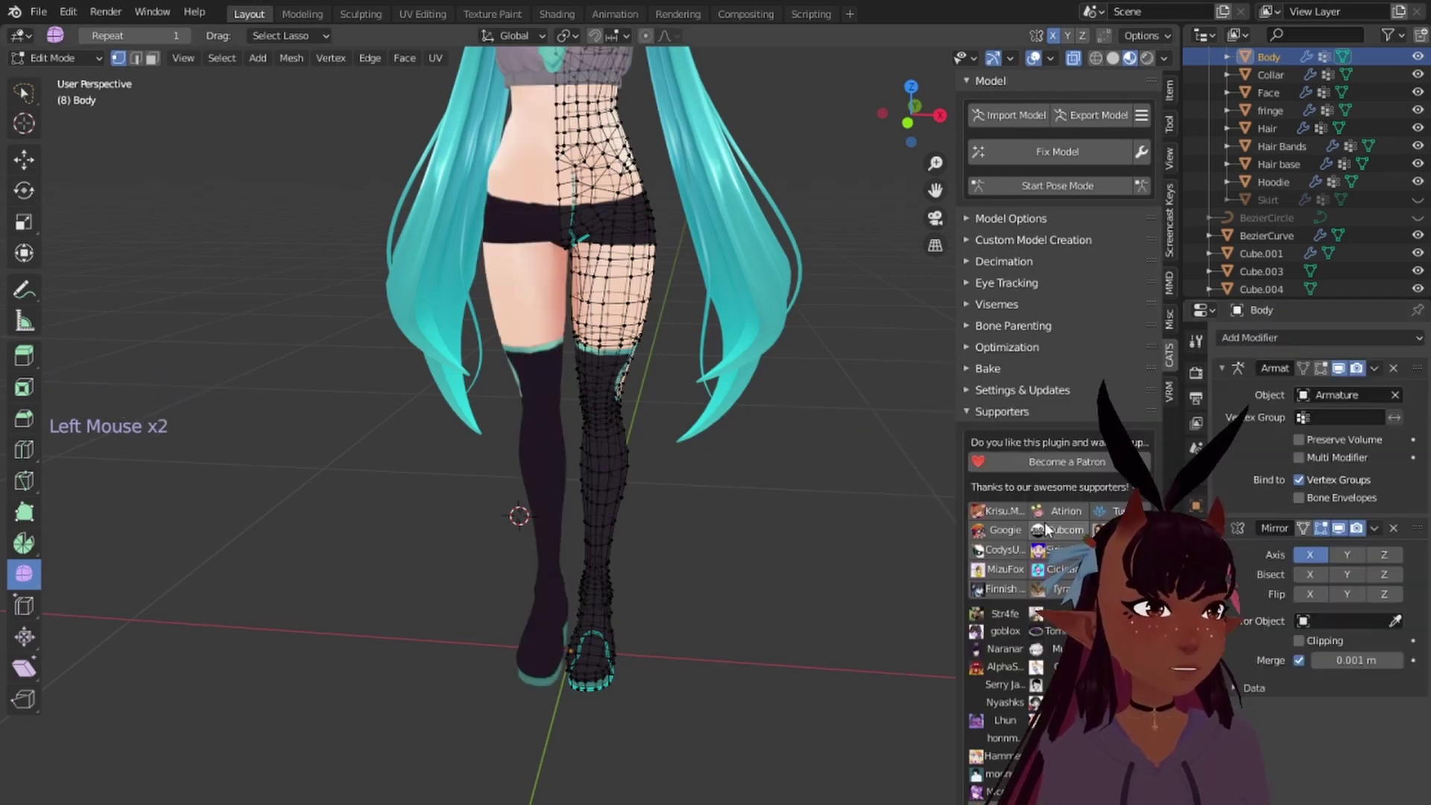
left_click(1298, 640)
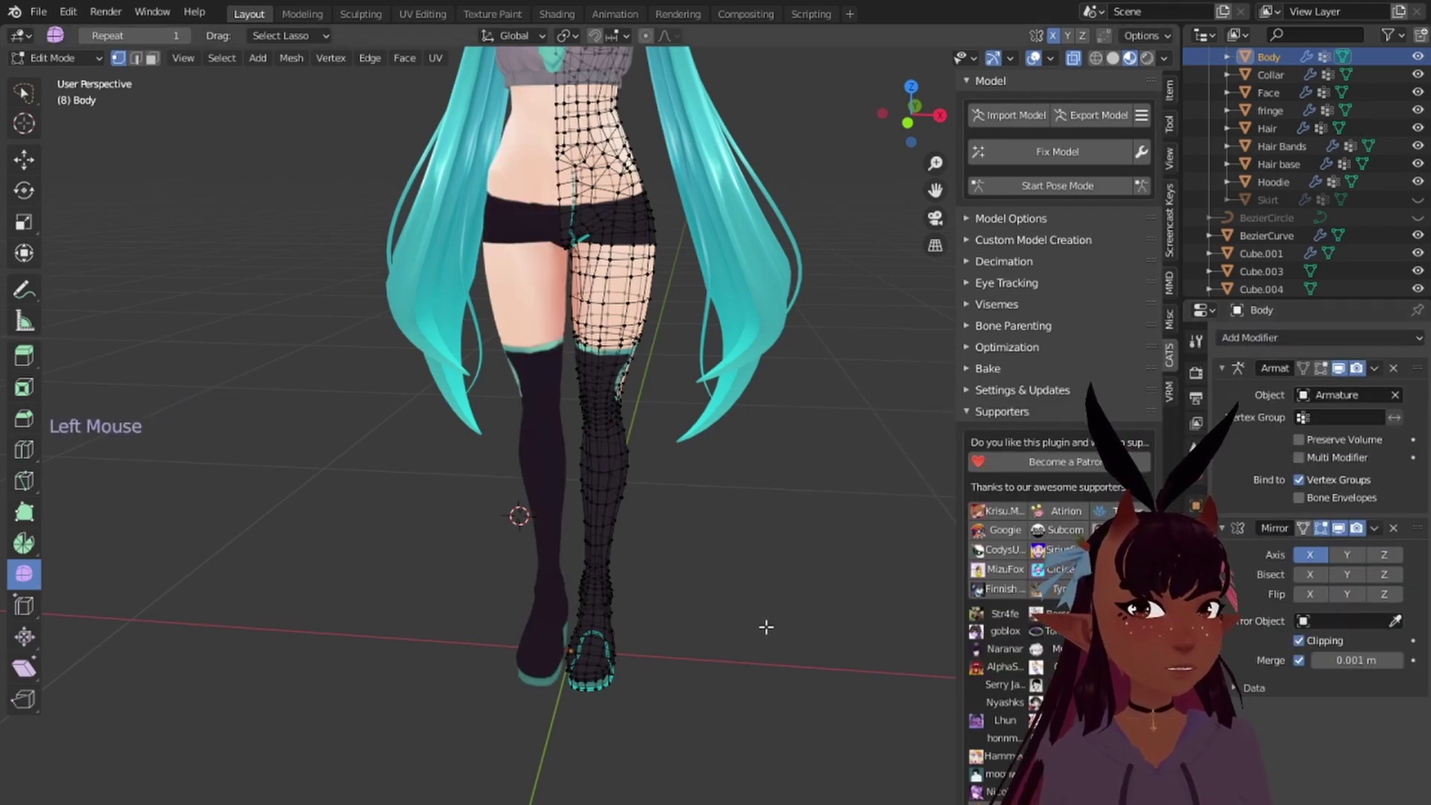
Step: Deselect everything and knife-cut along one side of the stocking's skin cutout down to its lowest point, following the painted edge
scroll(767, 589, "up", 4)
key("a")
key("a")
key("a")
scroll(760, 574, "down", 4)
middle_click_drag(760, 574, 790, 522)
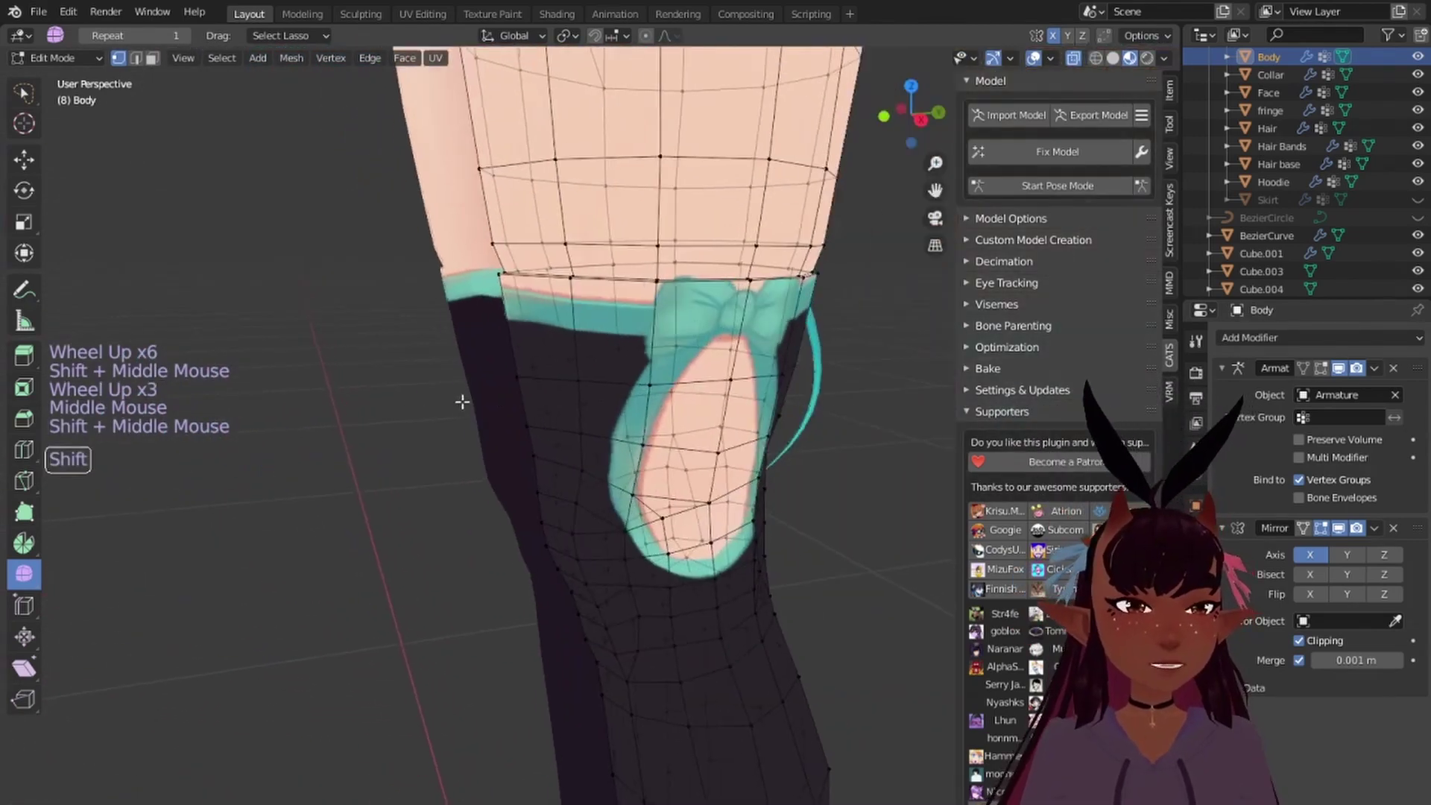
middle_click_drag(522, 373, 313, 388, "shift")
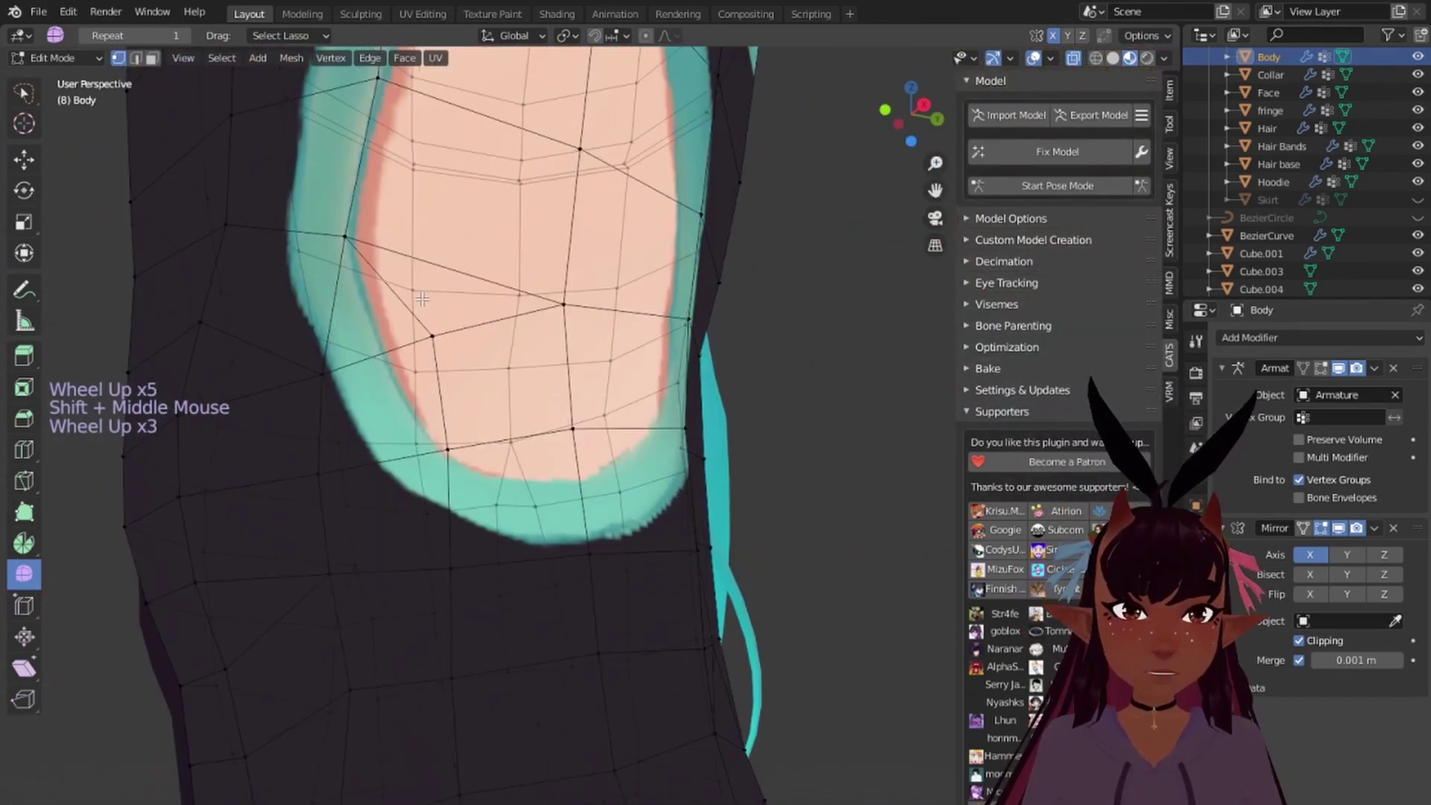
key("k")
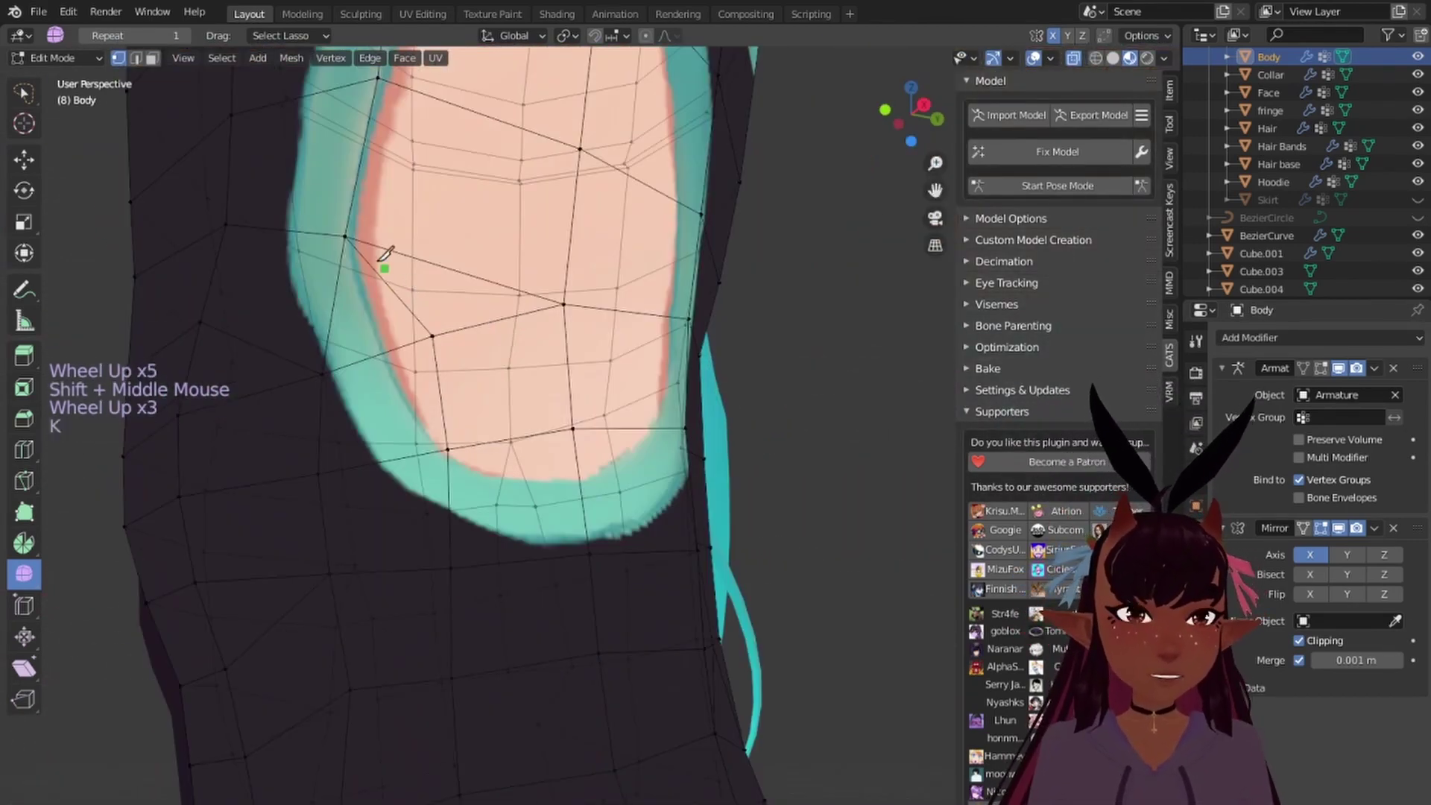
left_click(344, 235)
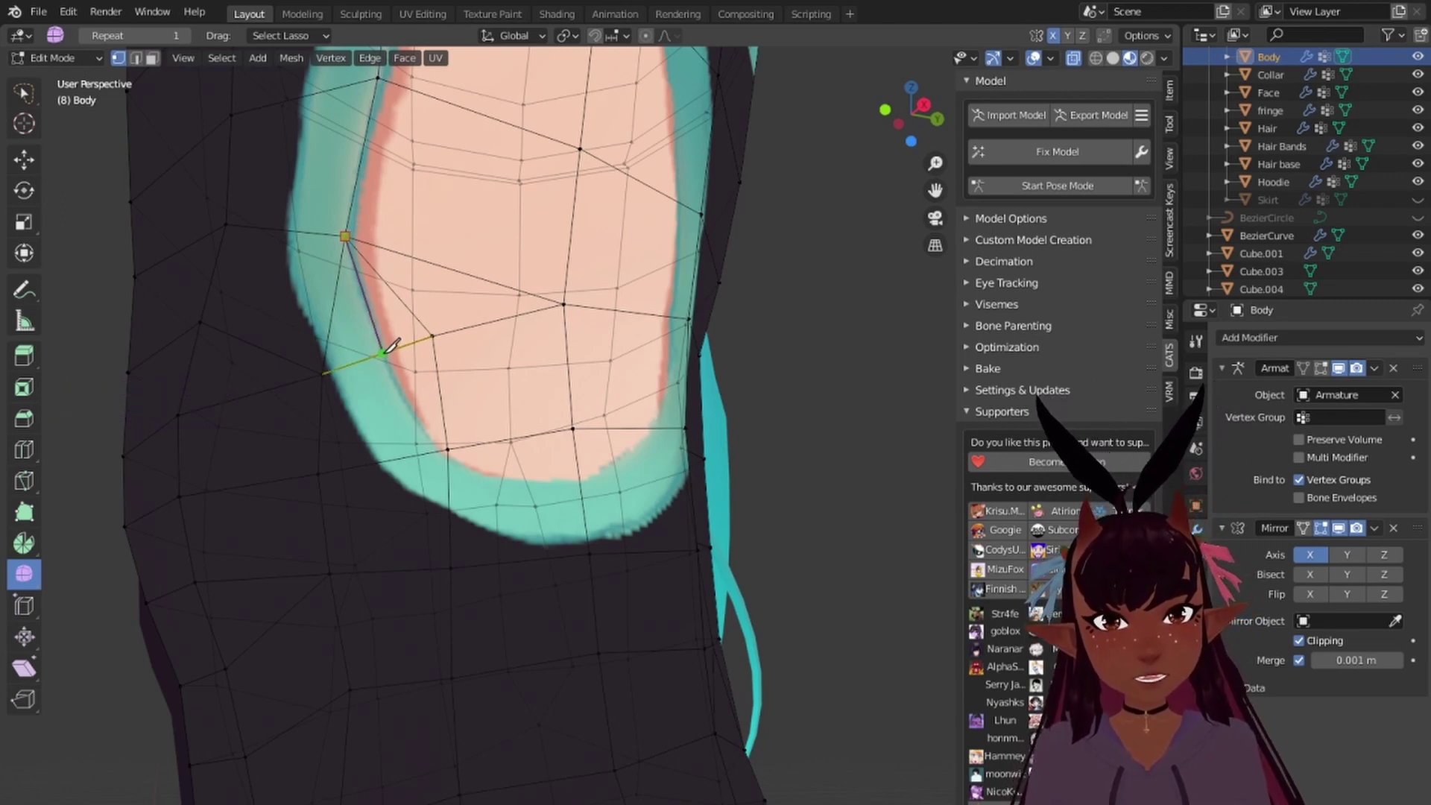
left_click(383, 352)
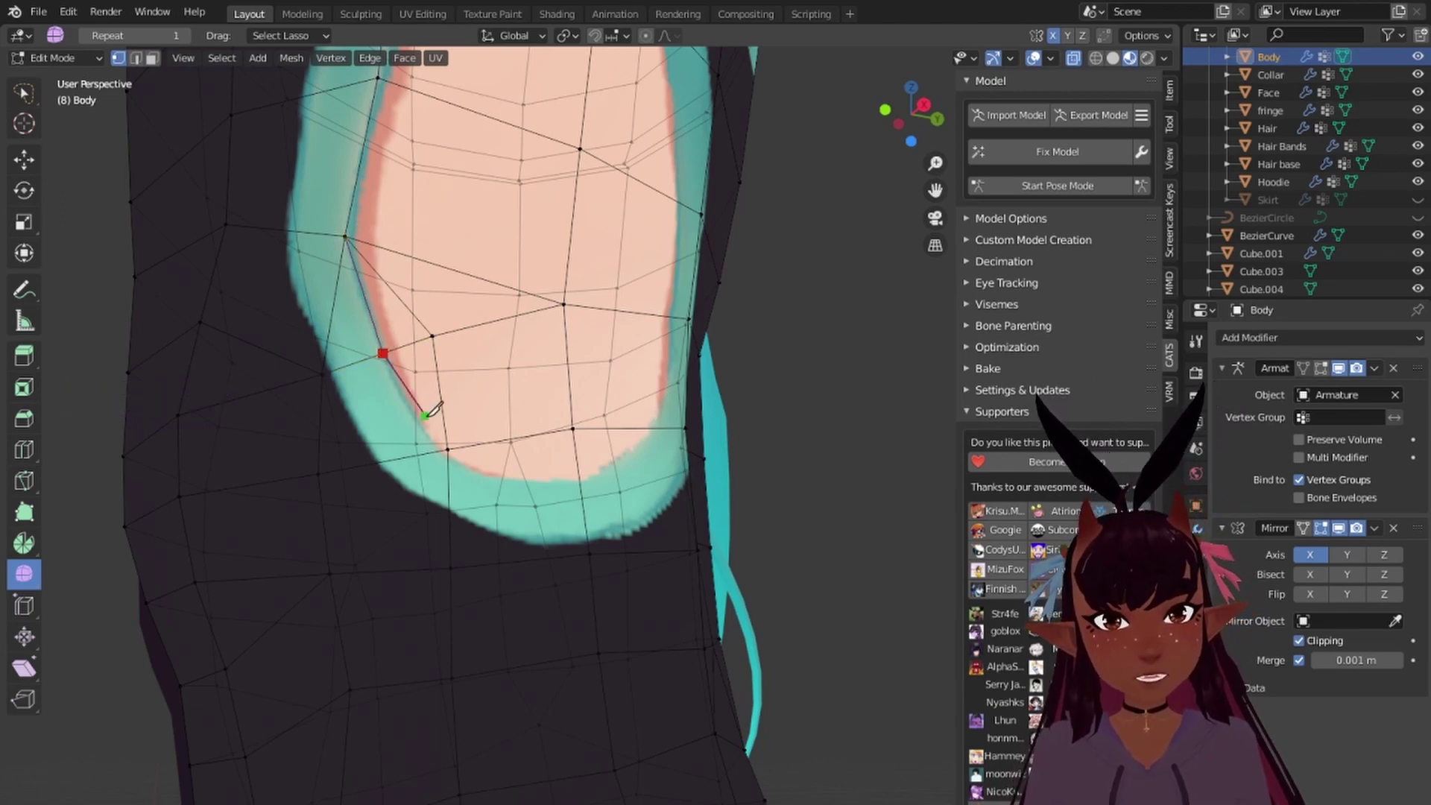
left_click(448, 448)
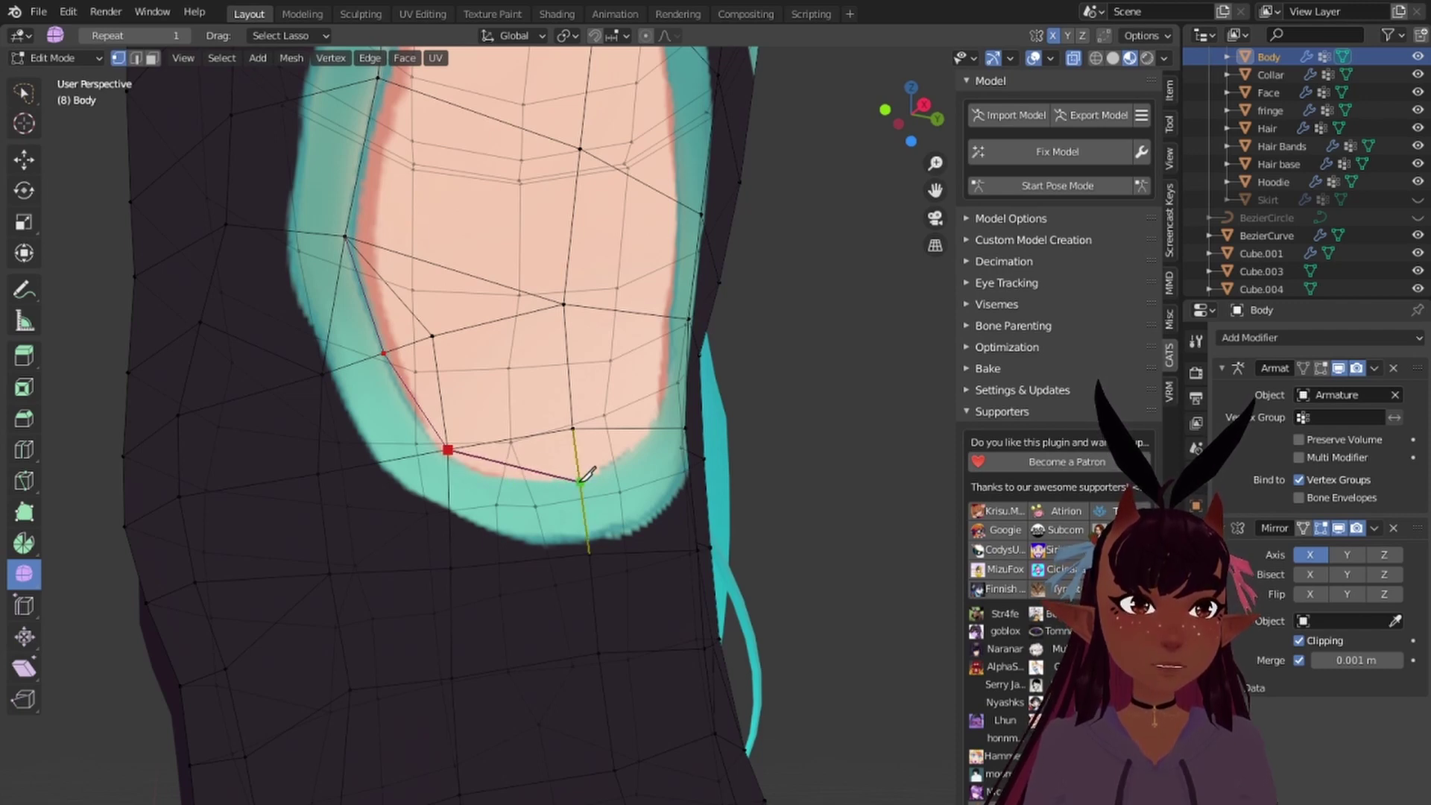
key("Return")
Step: Knife-cut from the cutout's lowest point up its opposite side along the edge between the skin and the teal trim
scroll(580, 482, "down", 3)
middle_click_drag(596, 447, 564, 501)
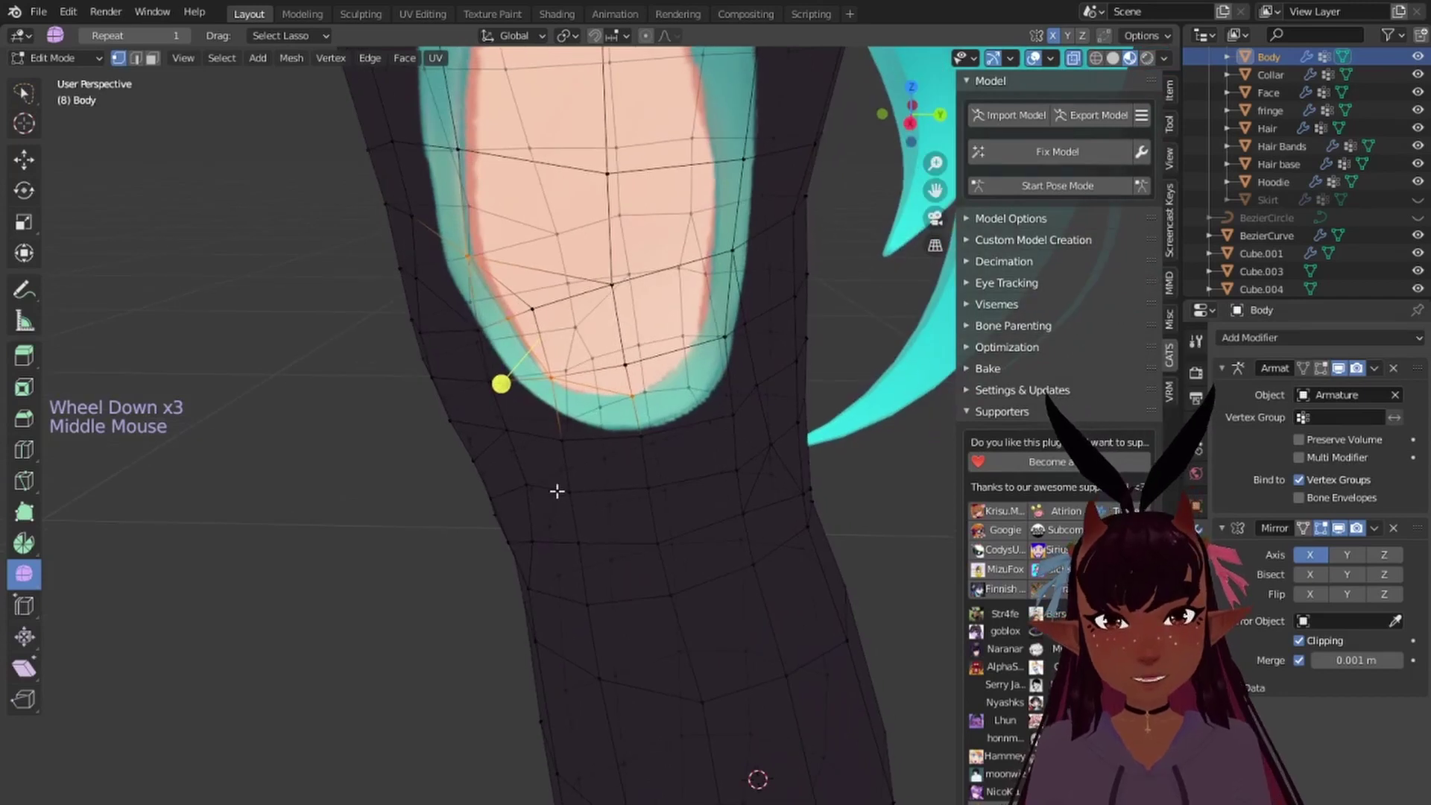
scroll(557, 491, "up", 3)
middle_click_drag(648, 357, 537, 527, "shift")
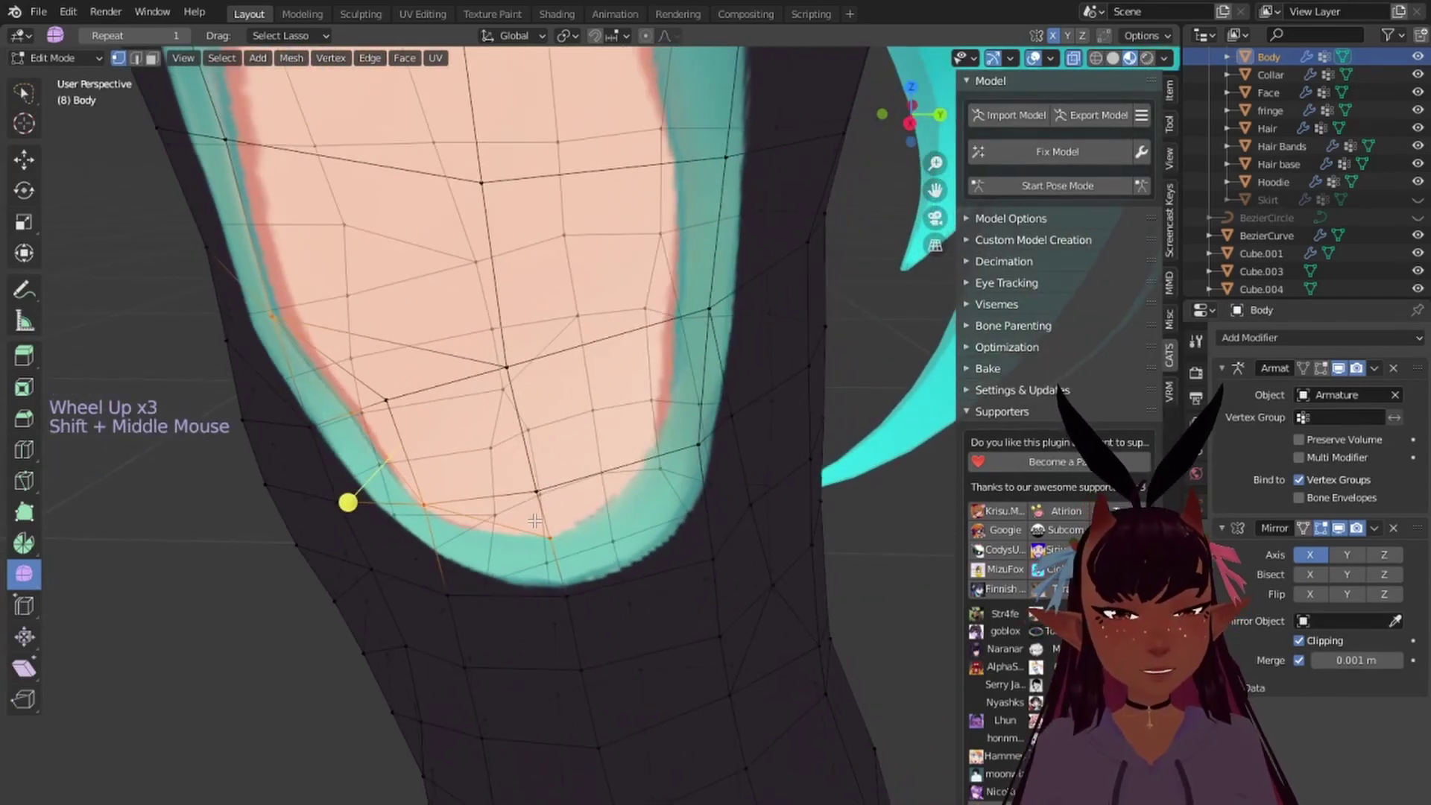
key("k")
left_click(553, 535)
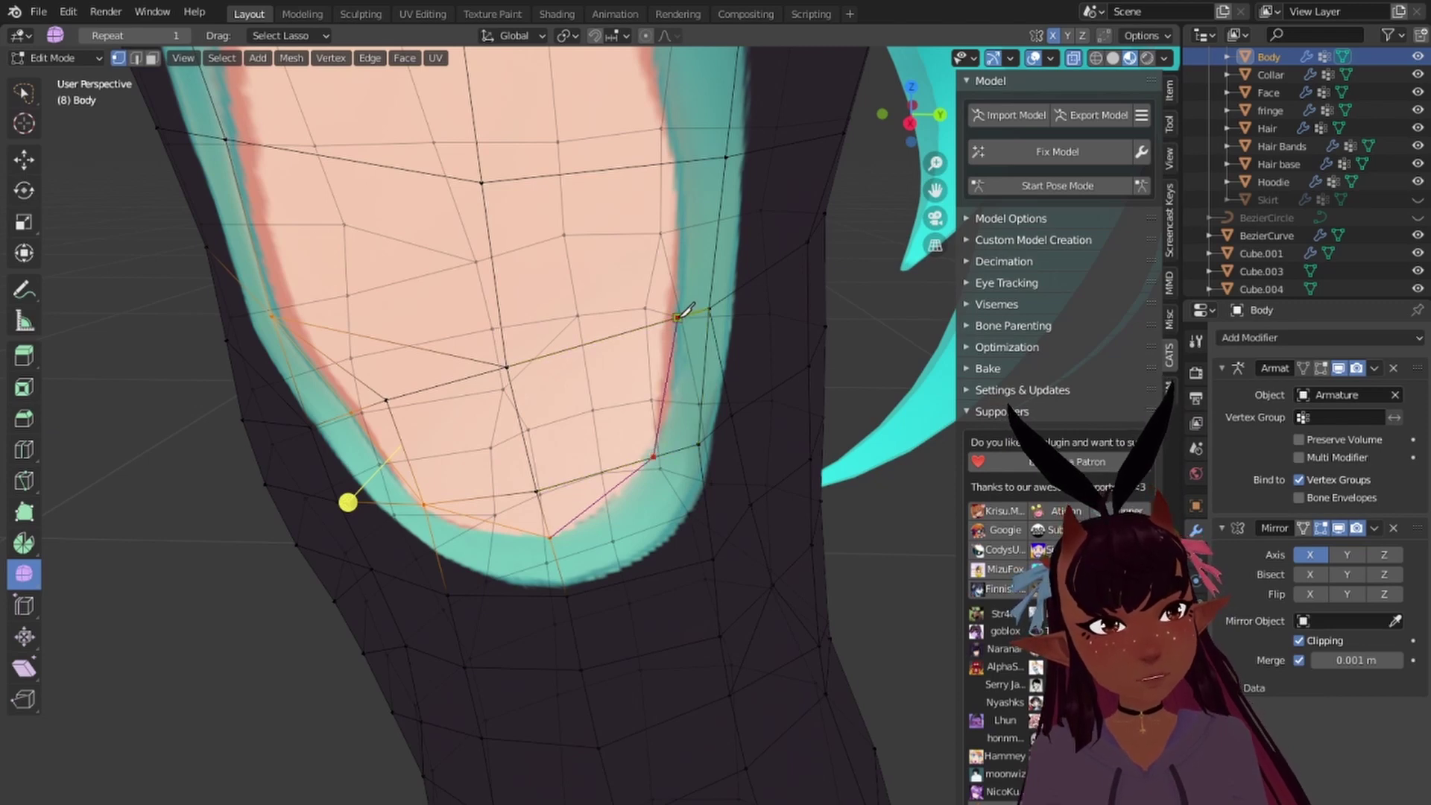
left_click(676, 162)
key("Return")
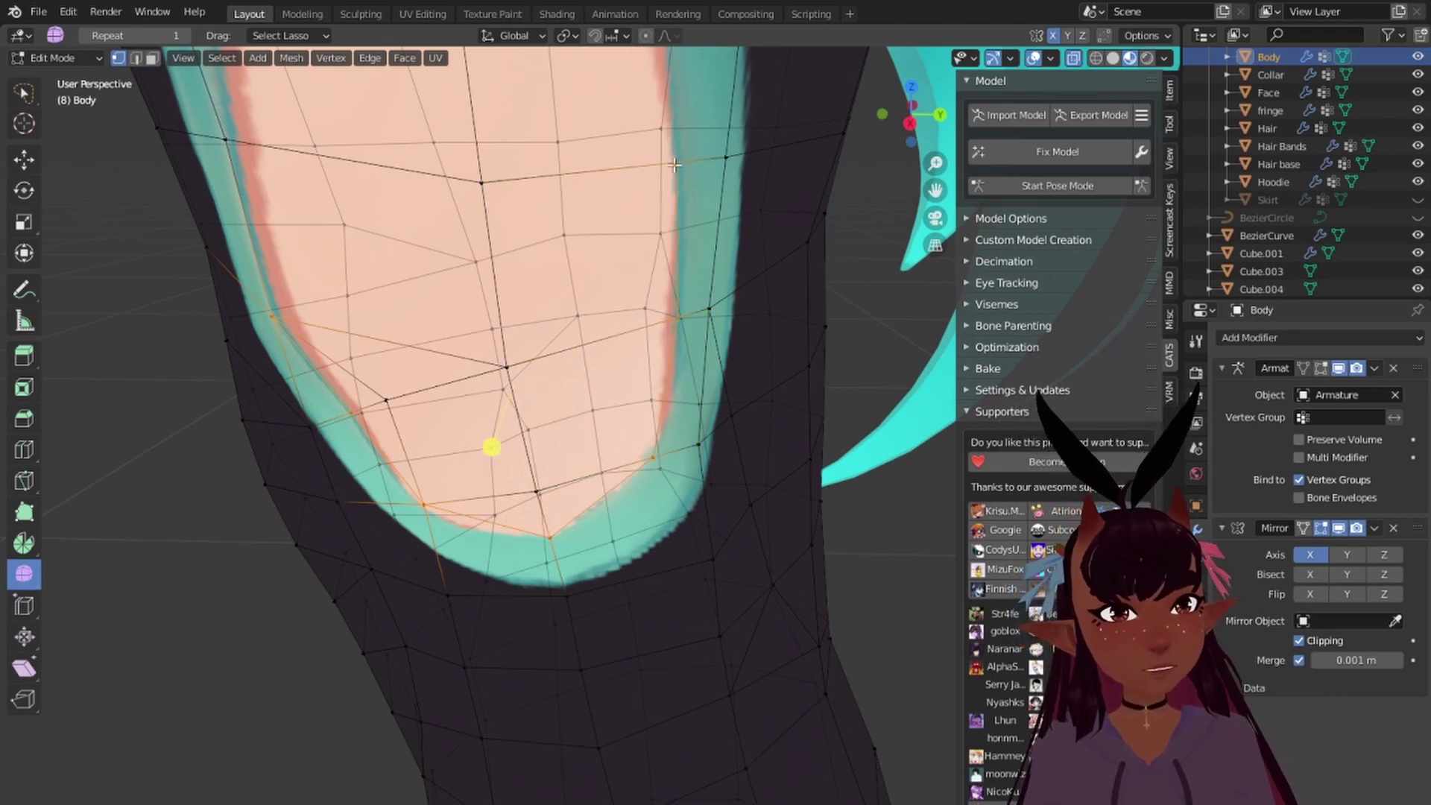
Step: Continue the knife cut up to the cutout's peak below the bow and down the other side, and deselect everything
scroll(697, 212, "down", 1)
middle_click_drag(702, 226, 743, 480, "shift")
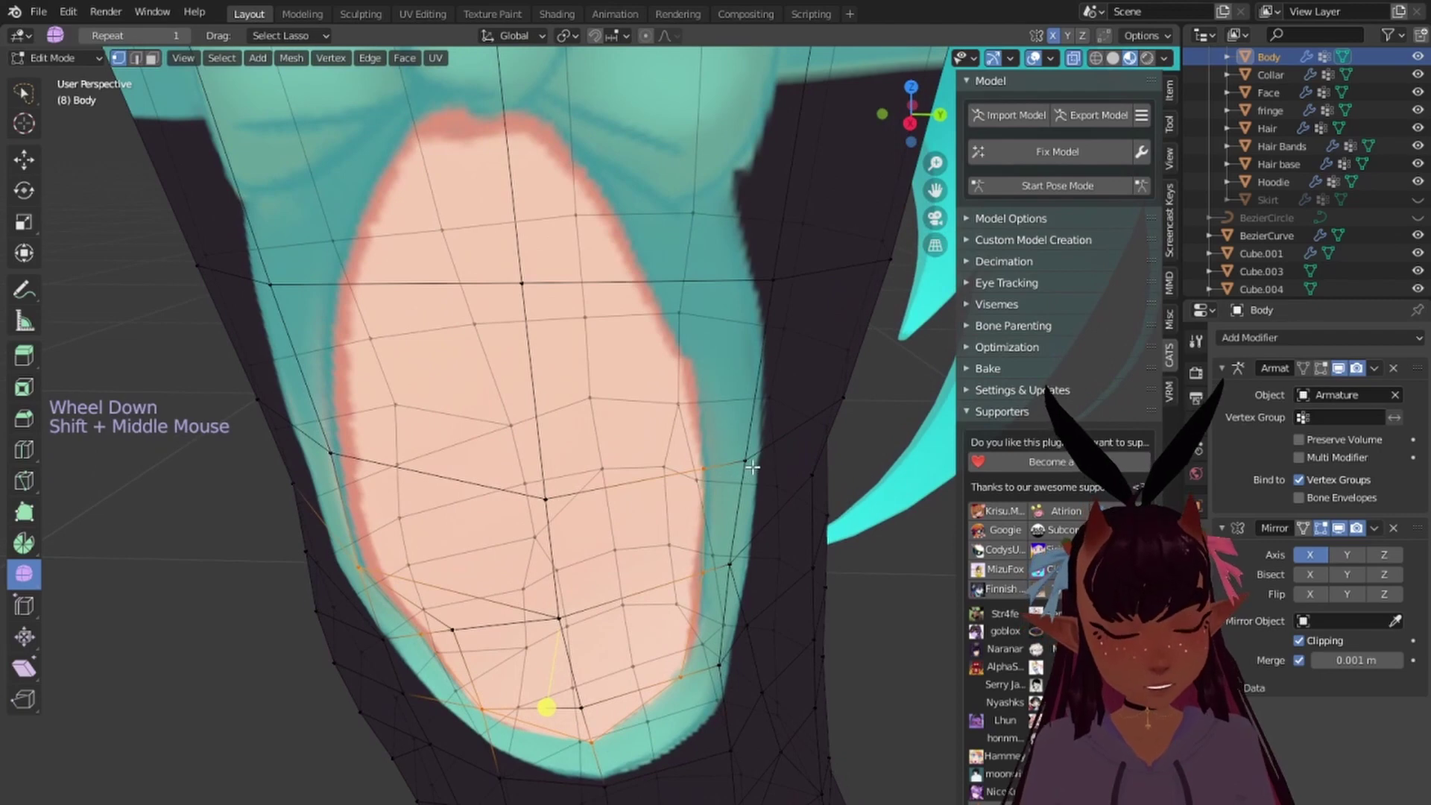
key("k")
left_click(702, 468)
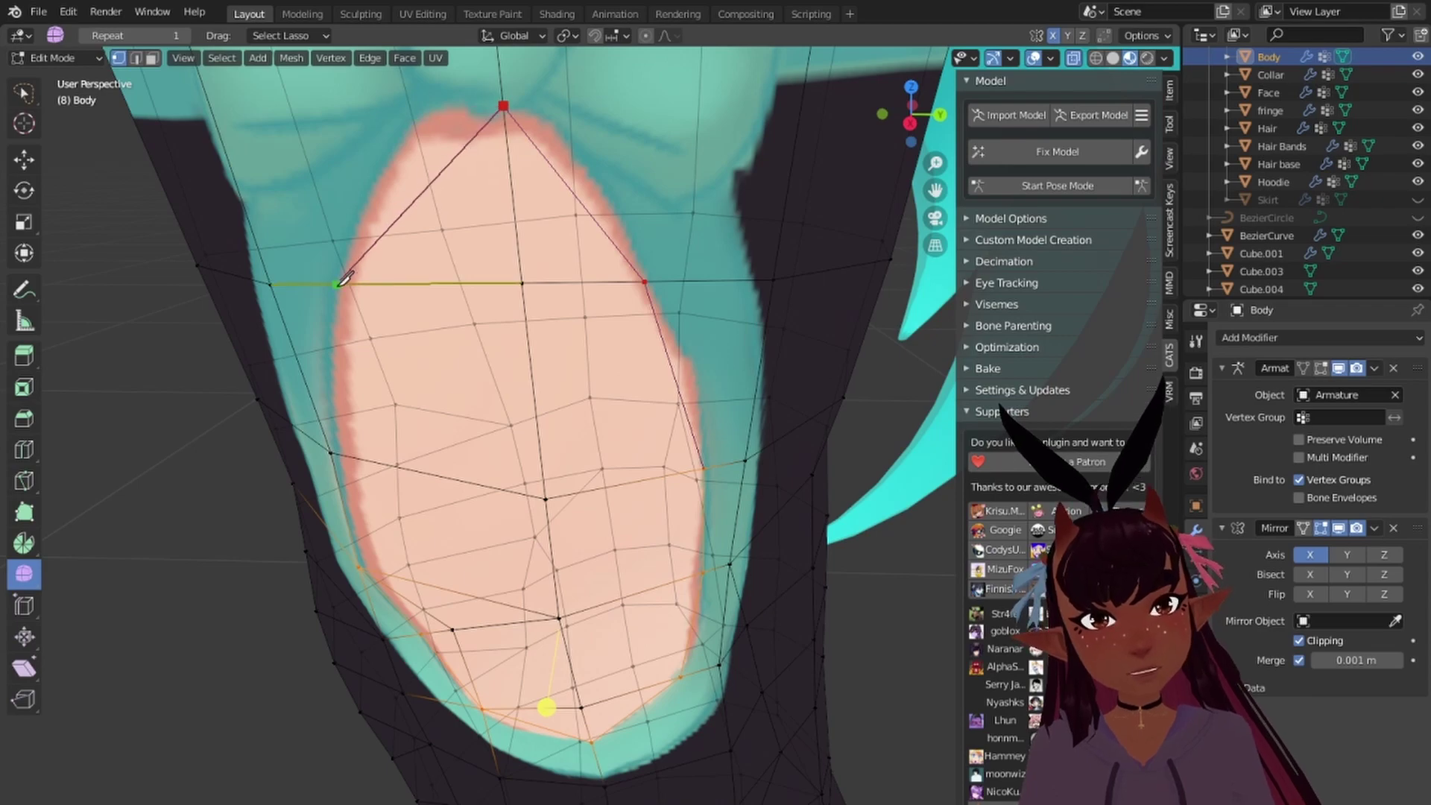
scroll(345, 448, "down", 5)
middle_click_drag(345, 449, 420, 265)
key("a")
key("a")
key("a")
Step: Knife-cut from one upper corner of the bow diagonally down to the painted edge of the skin cutout
scroll(555, 328, "up", 3)
middle_click_drag(589, 328, 653, 282)
scroll(632, 308, "up", 1, "shift")
scroll(677, 316, "up", 2)
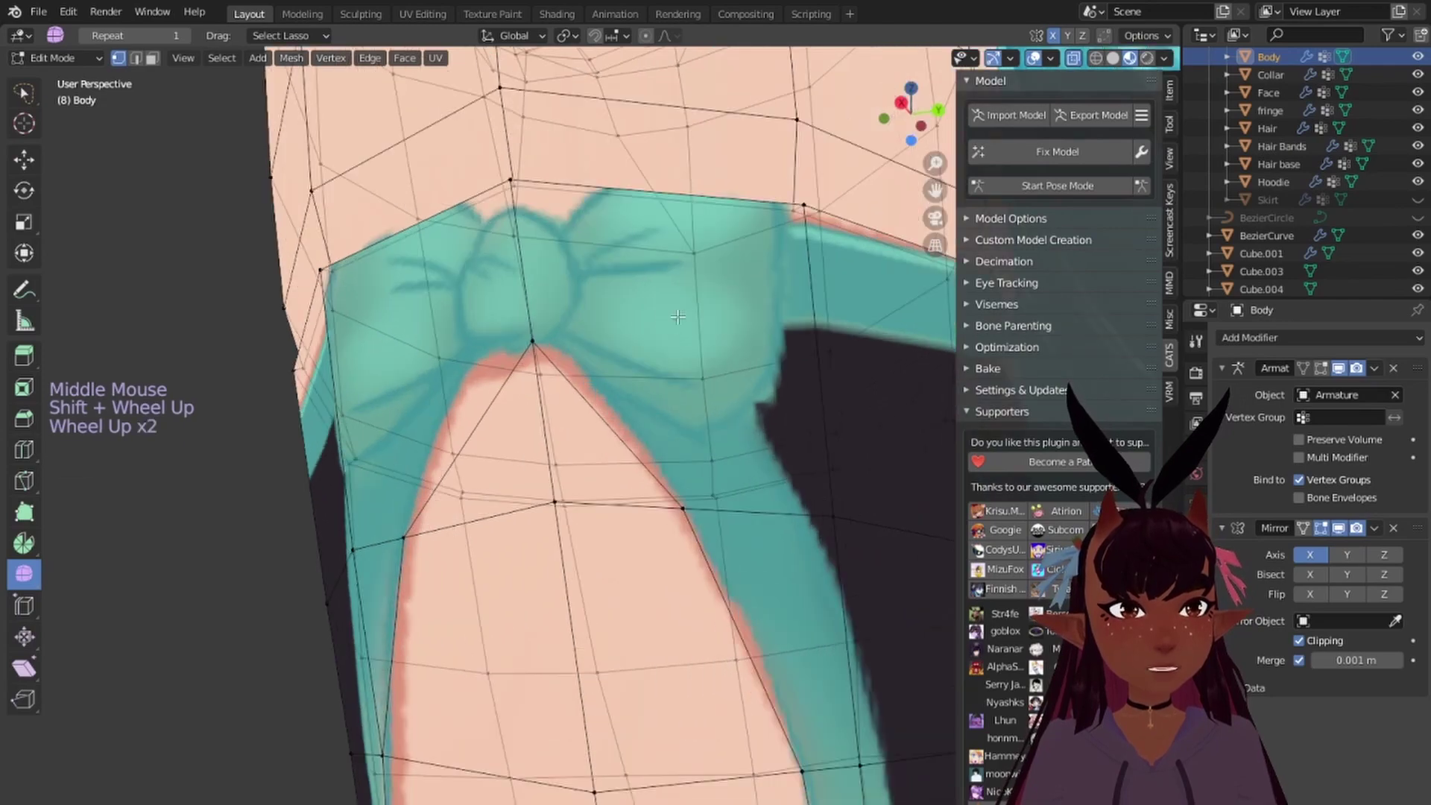
middle_click_drag(760, 302, 700, 268, "shift")
key("k")
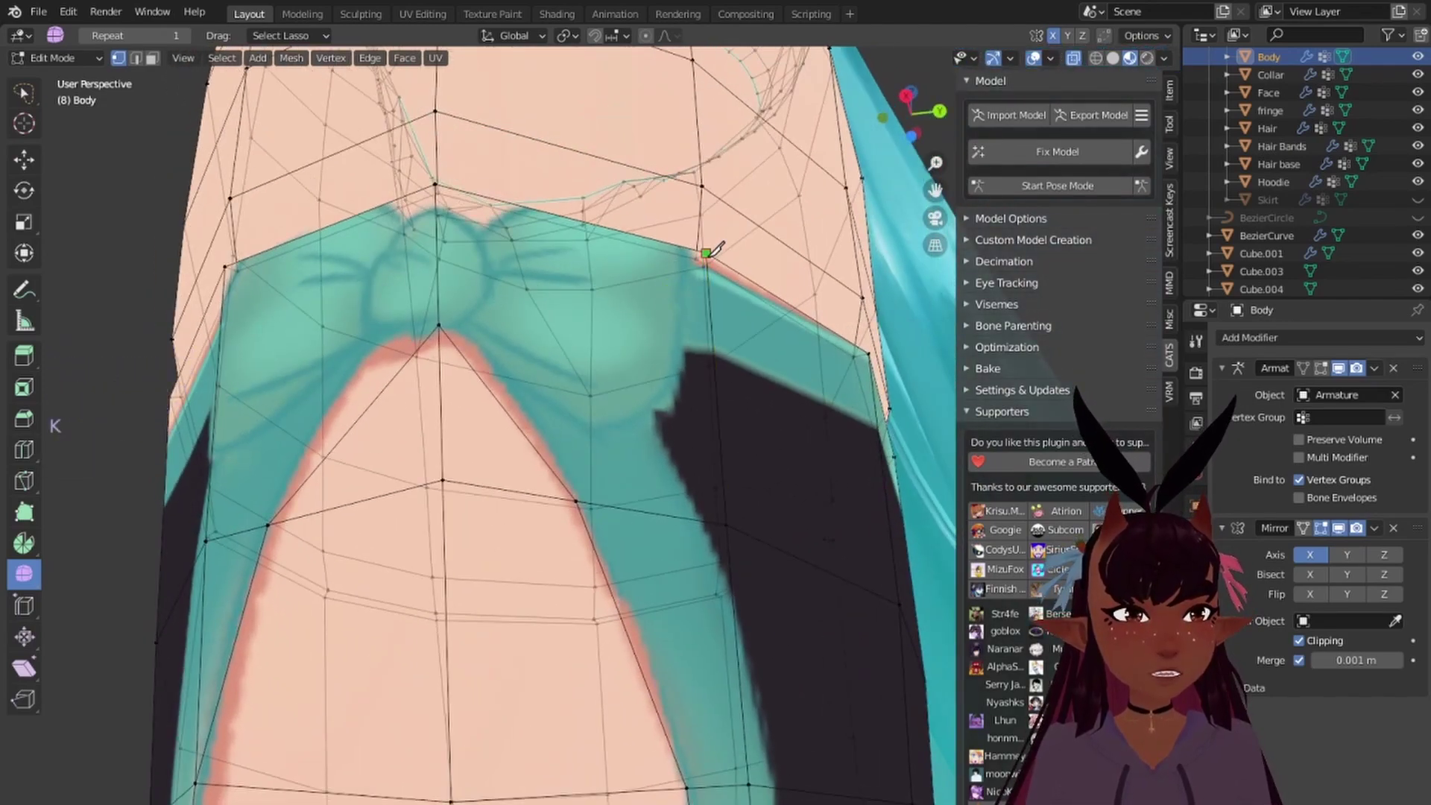
left_click(705, 254)
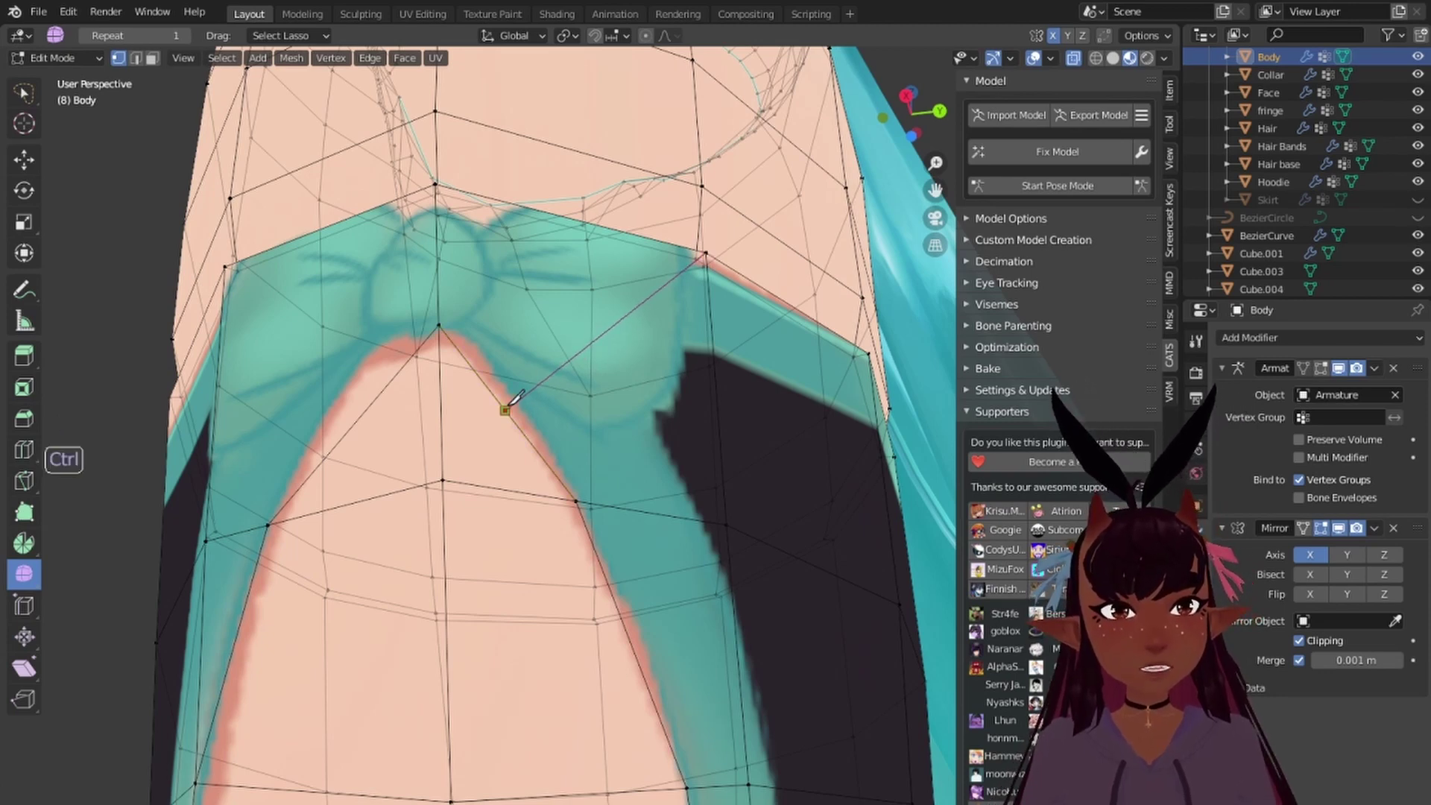
key("Return")
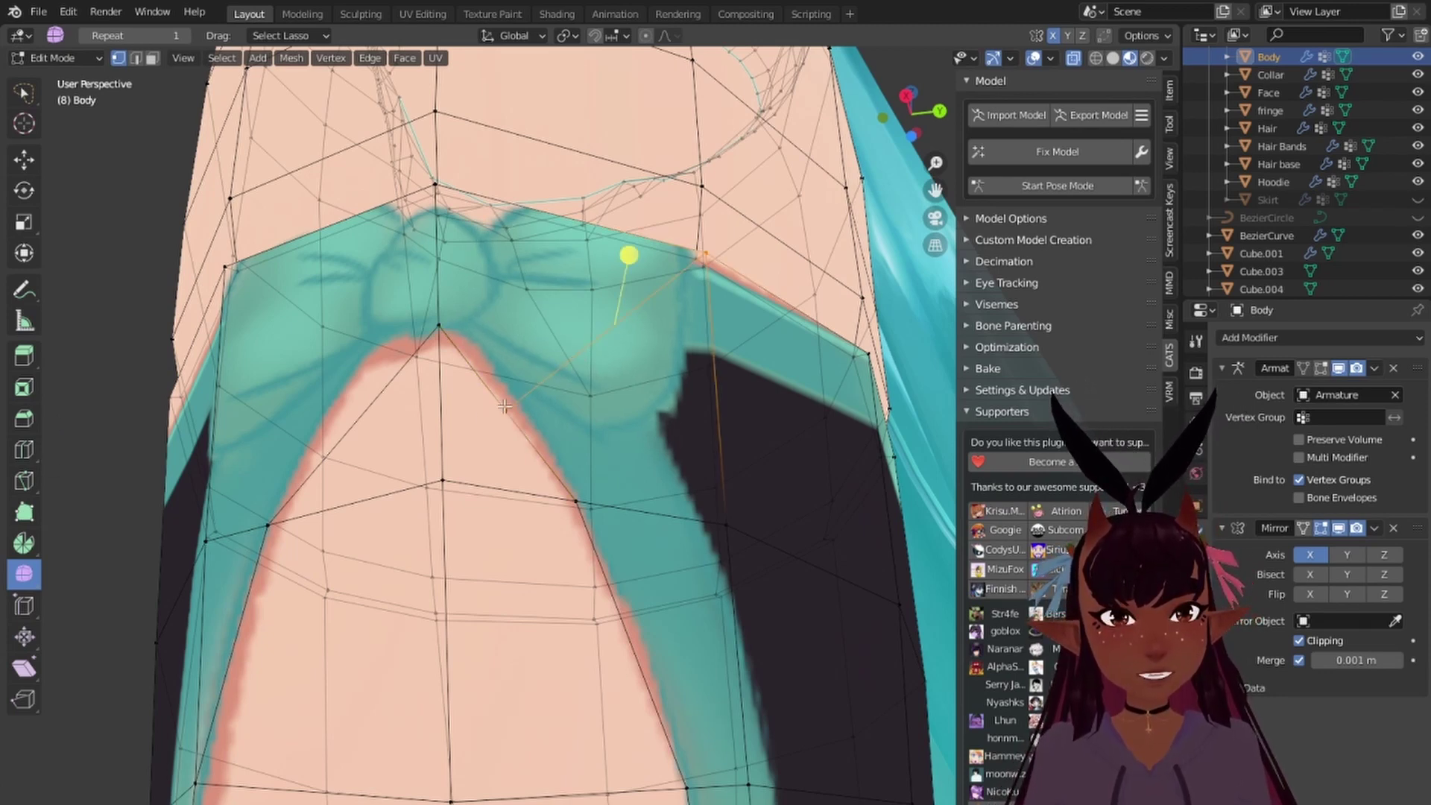
Step: Knife-cut from the bow's opposite upper corner down to the cutout's other edge and deselect everything
middle_click_drag(386, 373, 404, 363)
key("k")
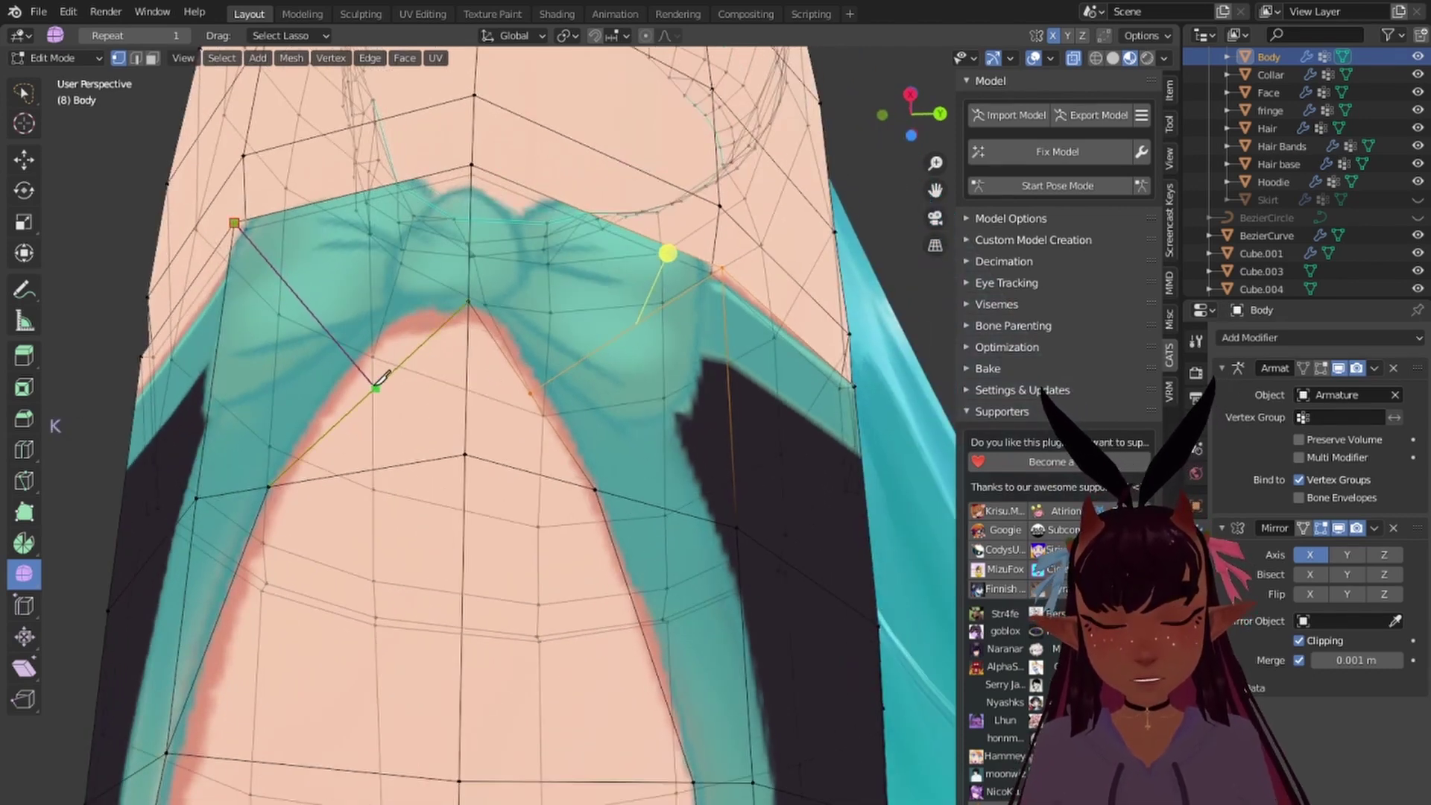
key("ctrl")
key("space")
key("space")
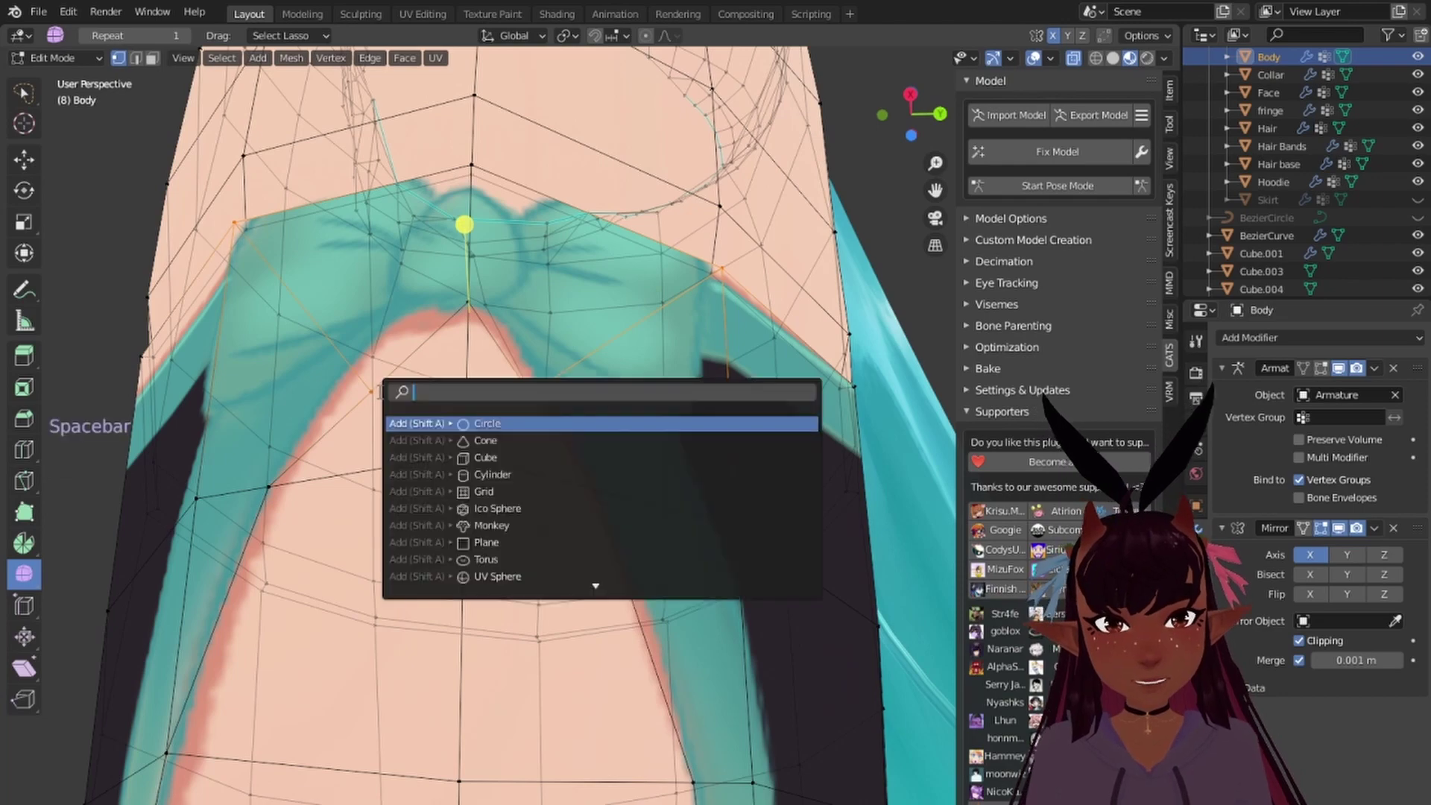
type("a")
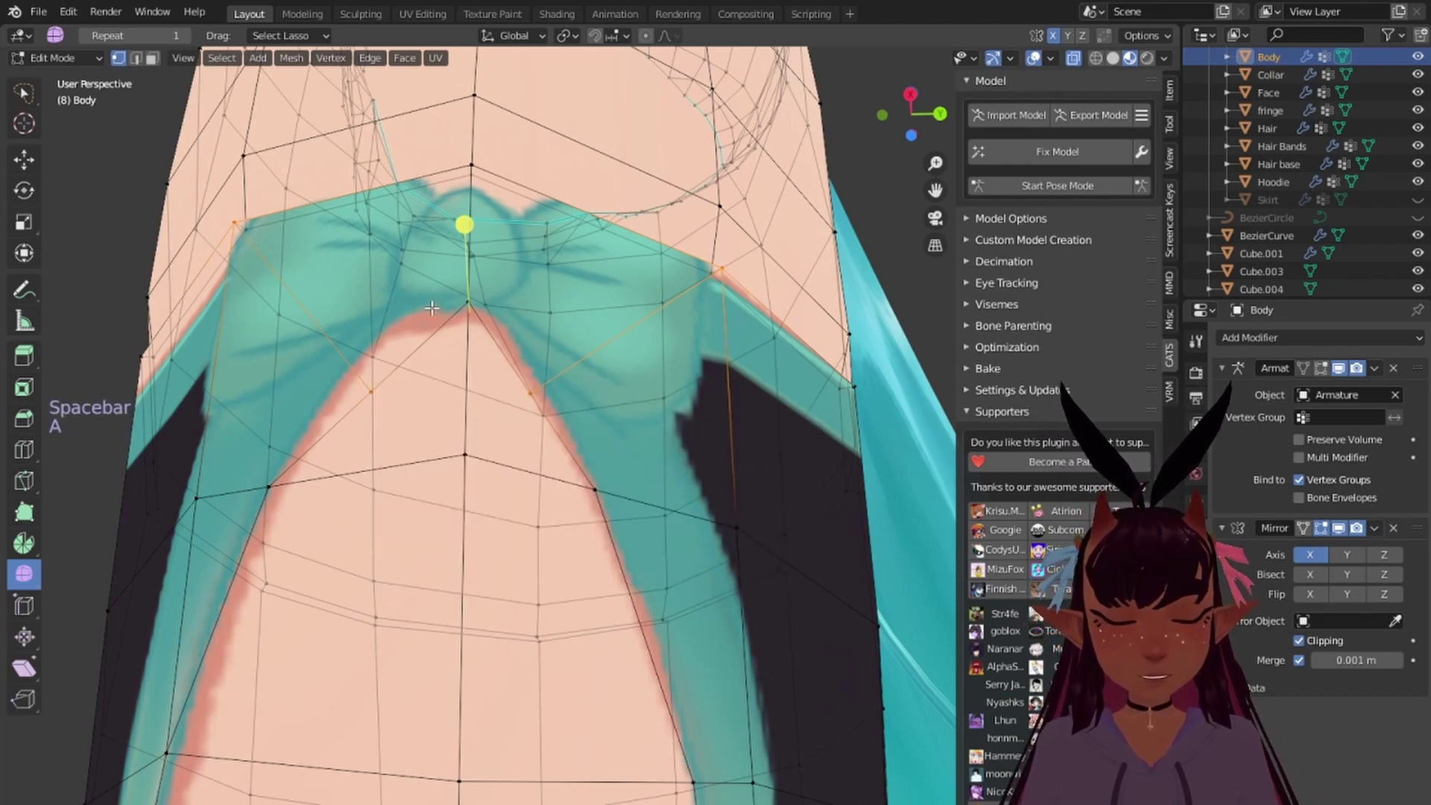
type("a")
key("a")
key("a")
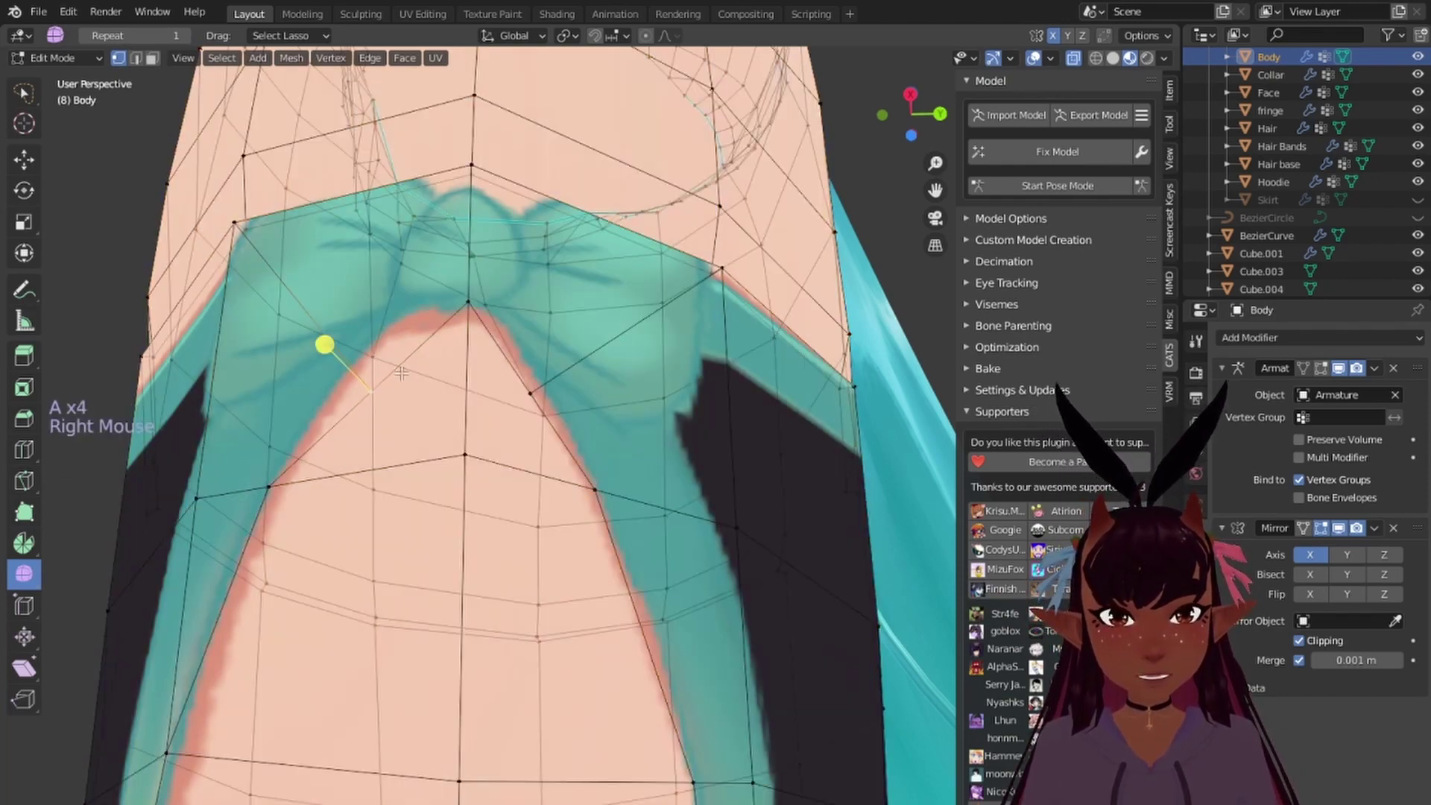
Step: Try to slide the new vertex on the cutout's edge along its cut line toward the bow, and undo it
middle_click_drag(401, 372, 335, 347)
key("g")
key("g")
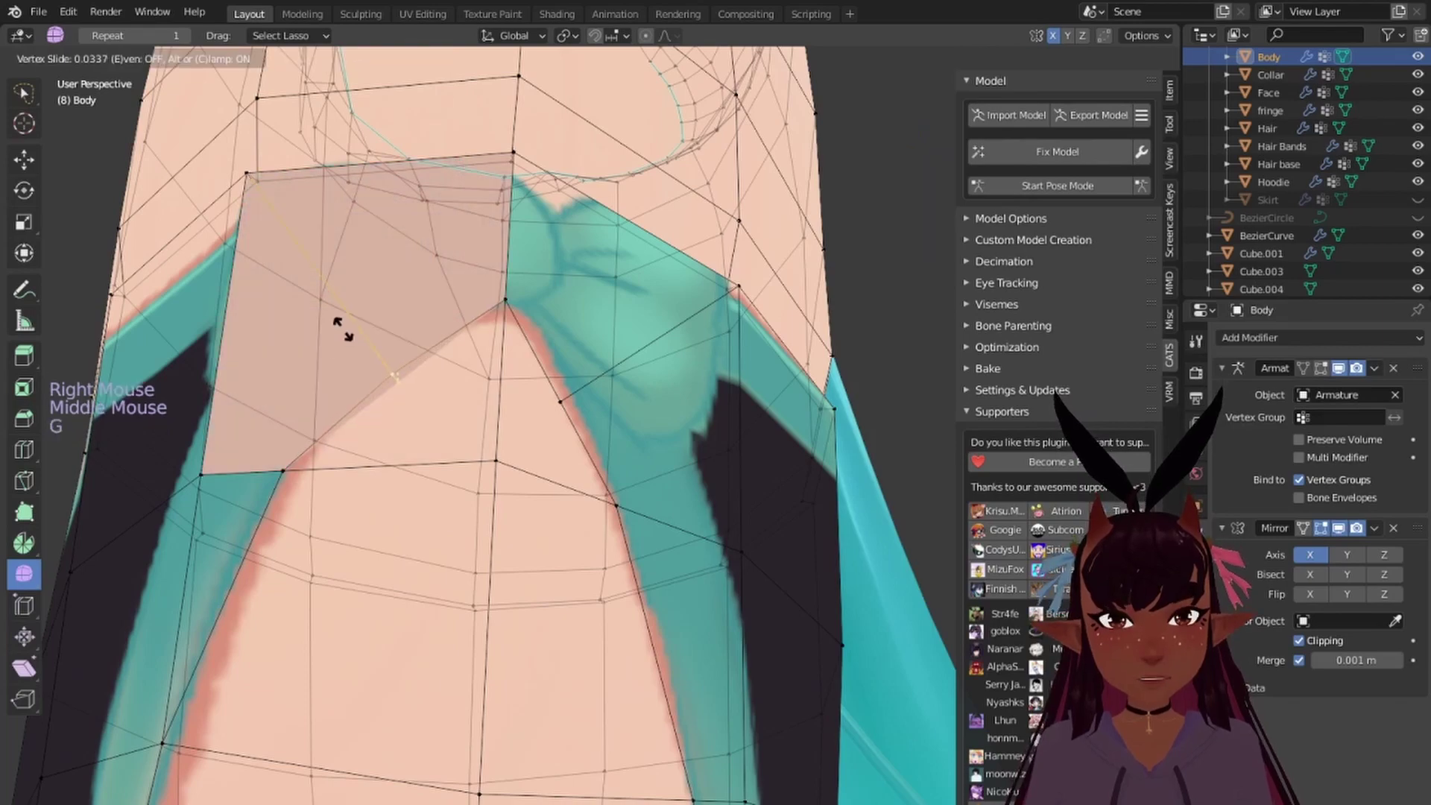
right_click(343, 318)
middle_click_drag(381, 315, 389, 440)
key("g")
key("g")
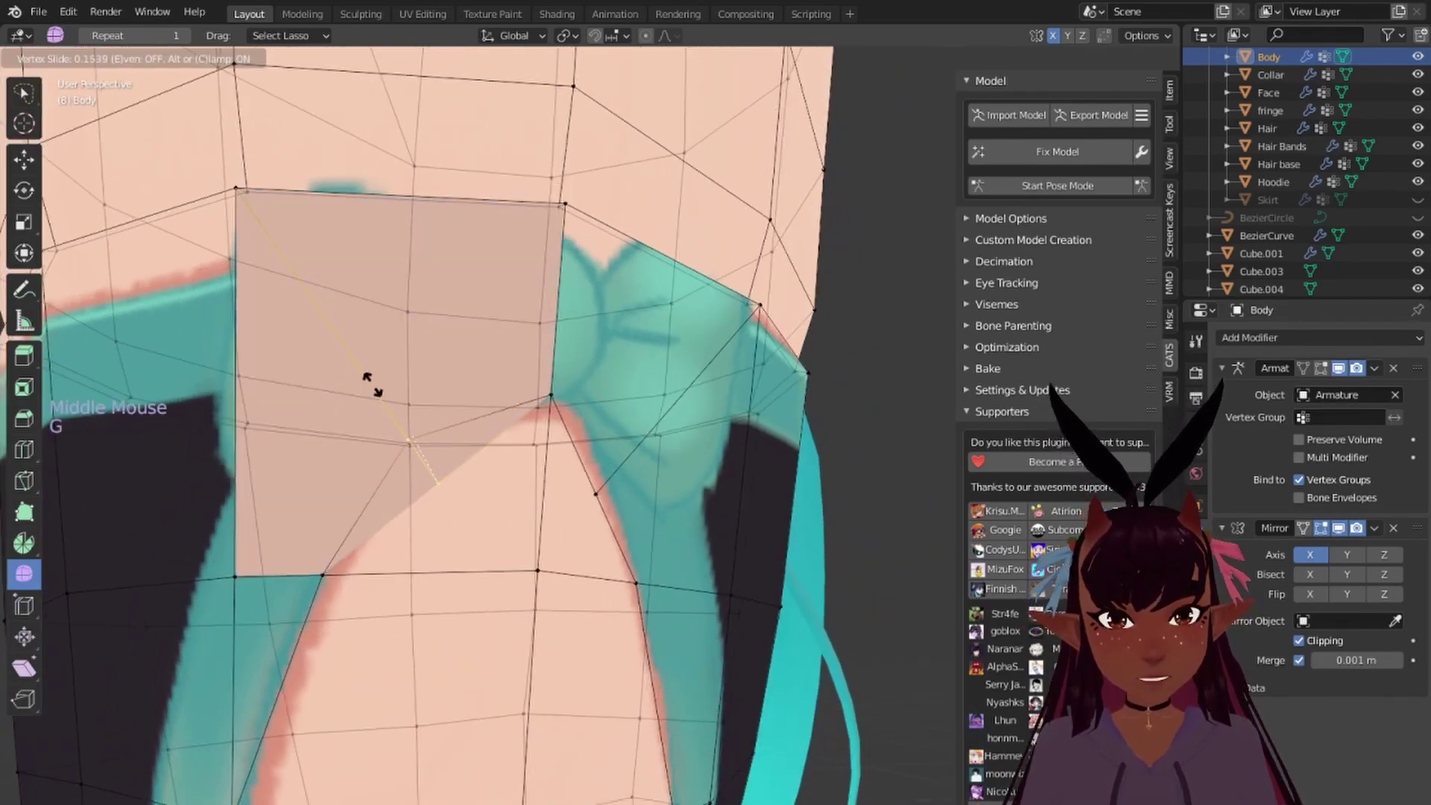
left_click(368, 379)
key("ctrl+z")
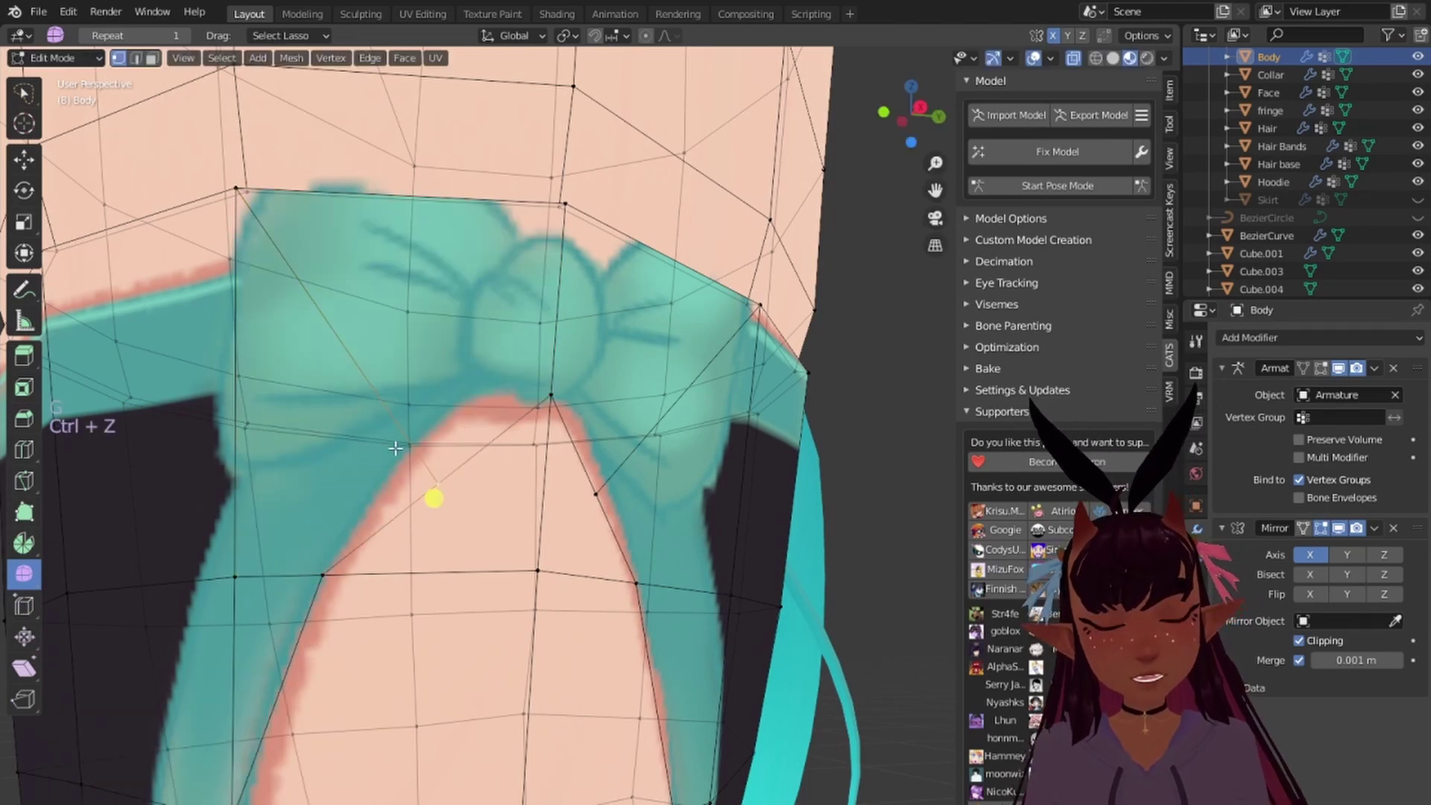
middle_click_drag(395, 448, 452, 507)
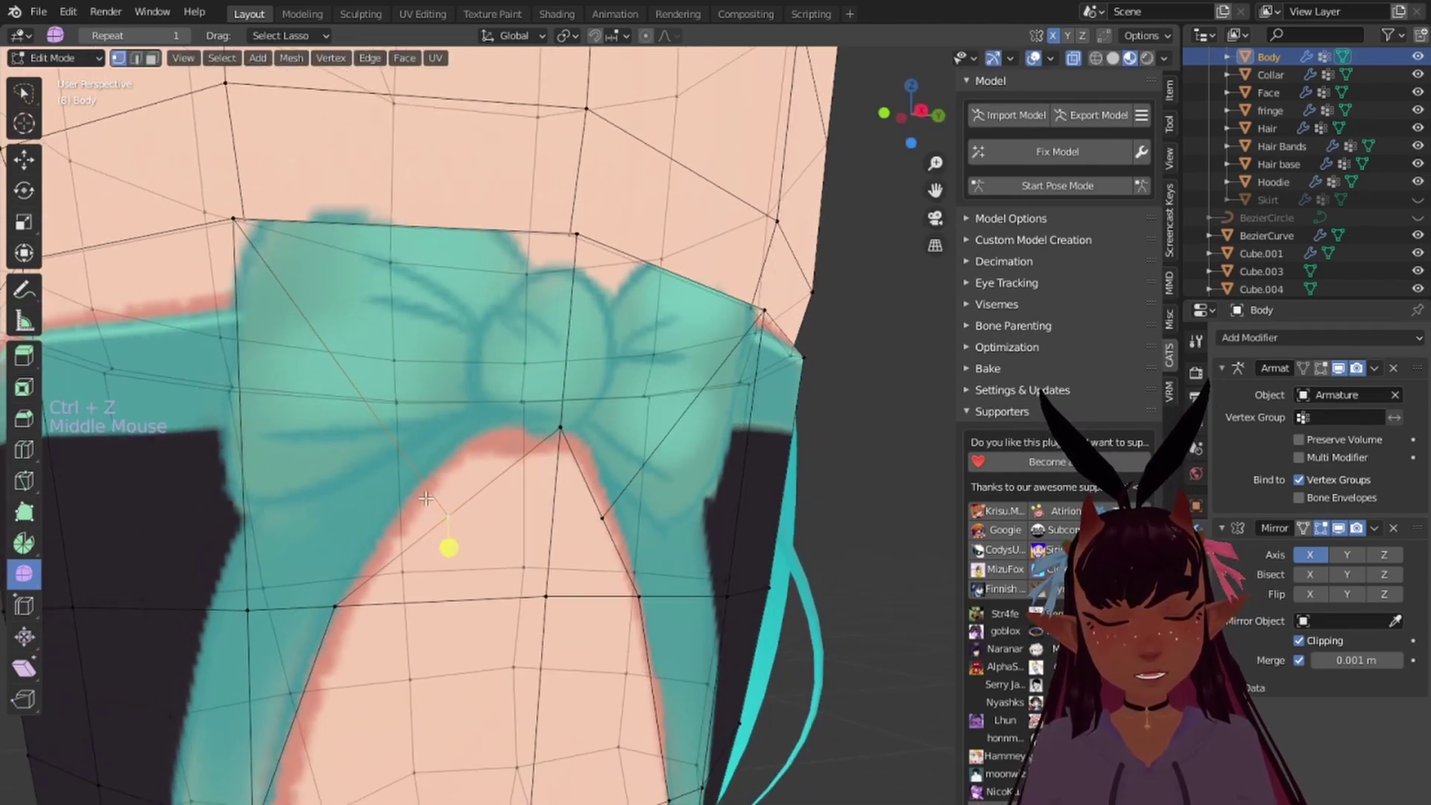
key("g")
right_click(426, 497)
Step: Move the two new vertices below the bow outward, toward the painted curve of the cutout's upper edge
scroll(586, 449, "down", 6)
scroll(583, 455, "up", 3)
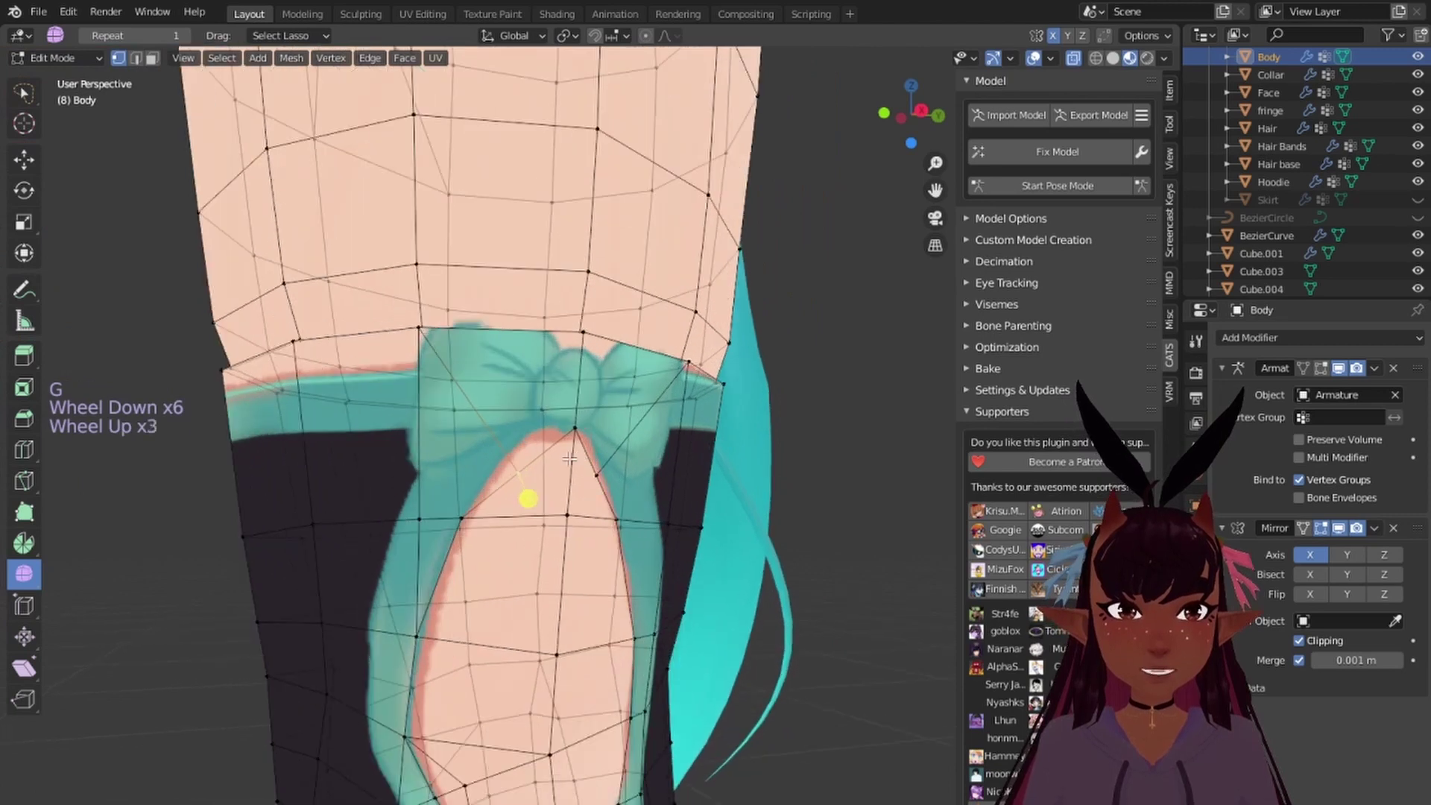
middle_click_drag(570, 458, 550, 466)
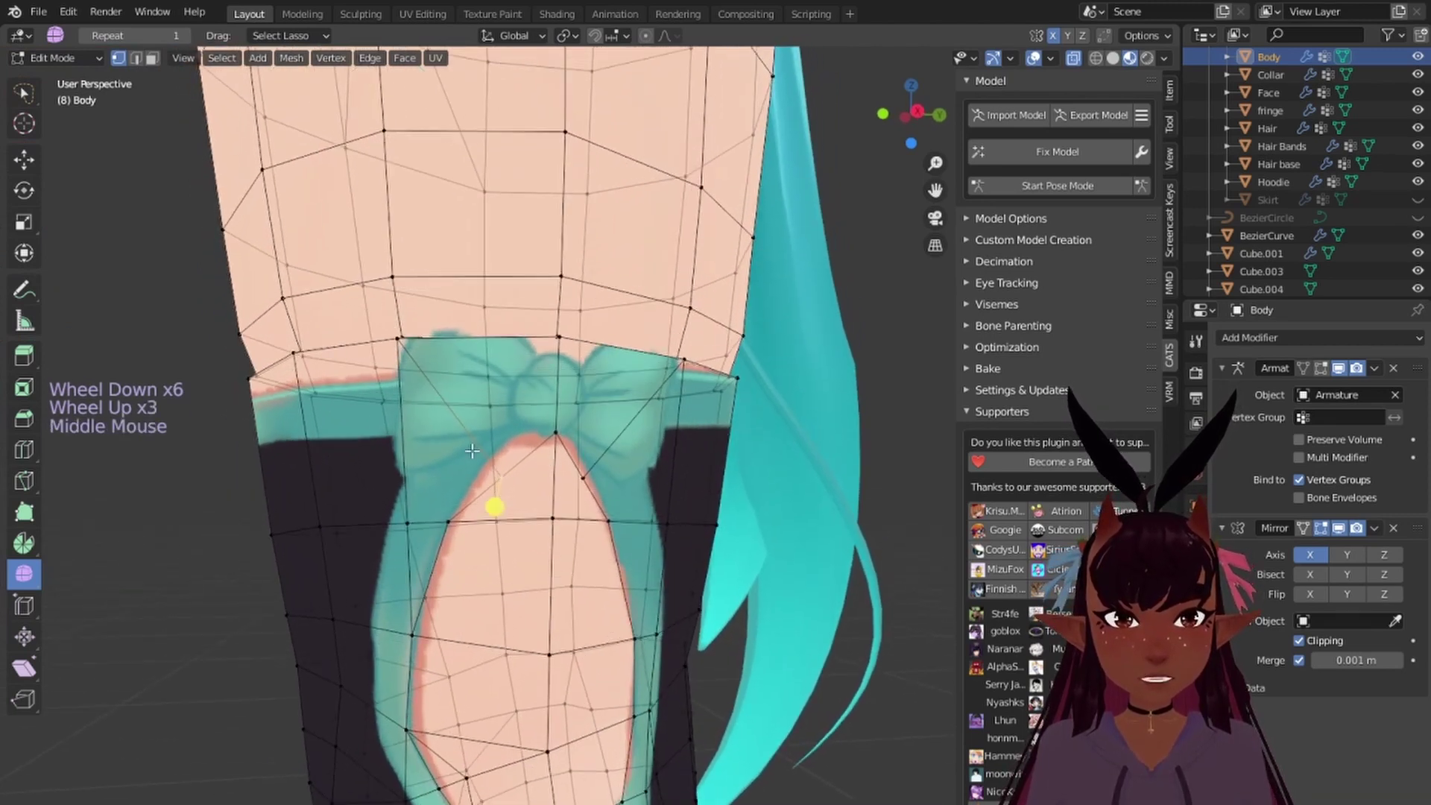
key("g")
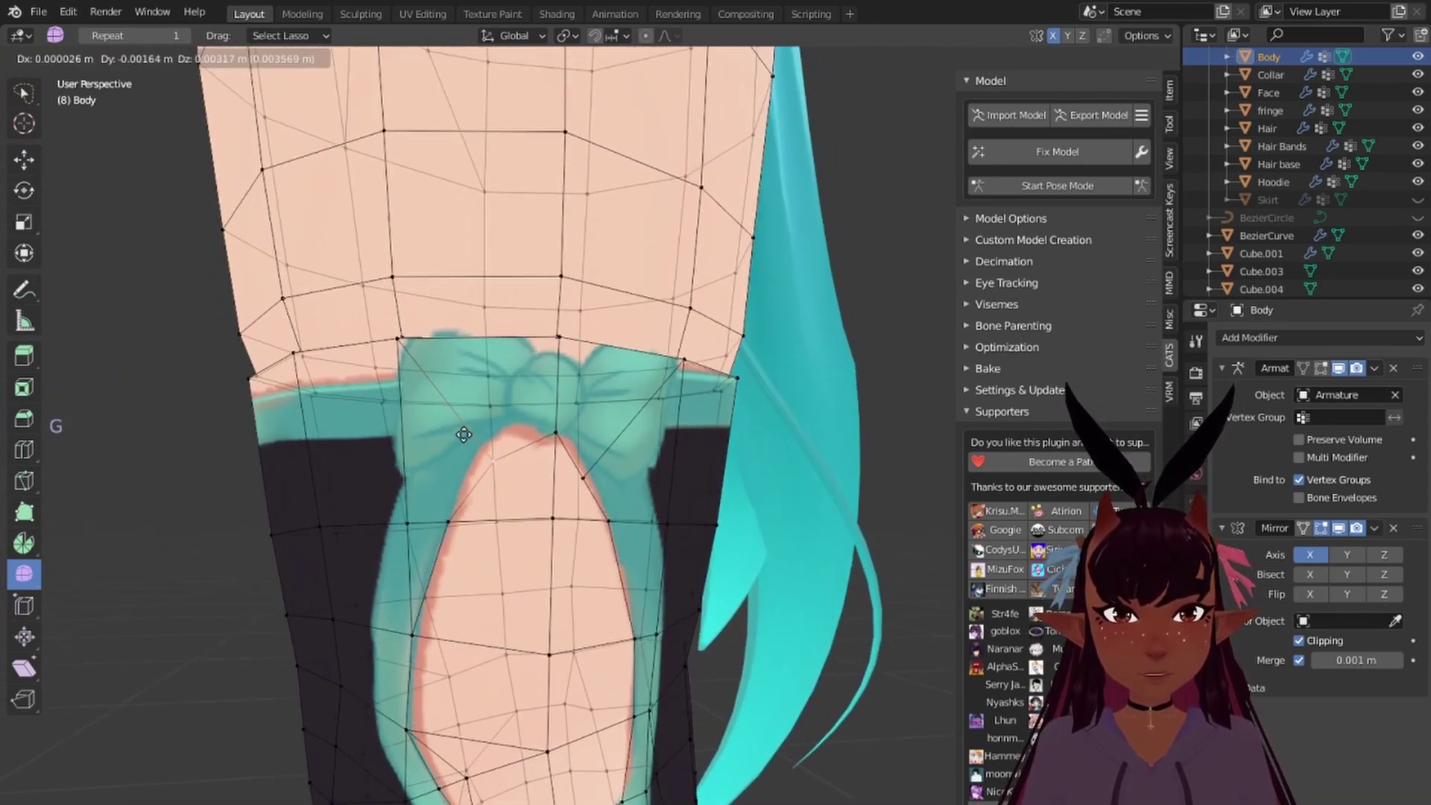
left_click(463, 432)
middle_click_drag(463, 432, 567, 487)
right_click(538, 461)
scroll(538, 462, "up", 2)
key("g")
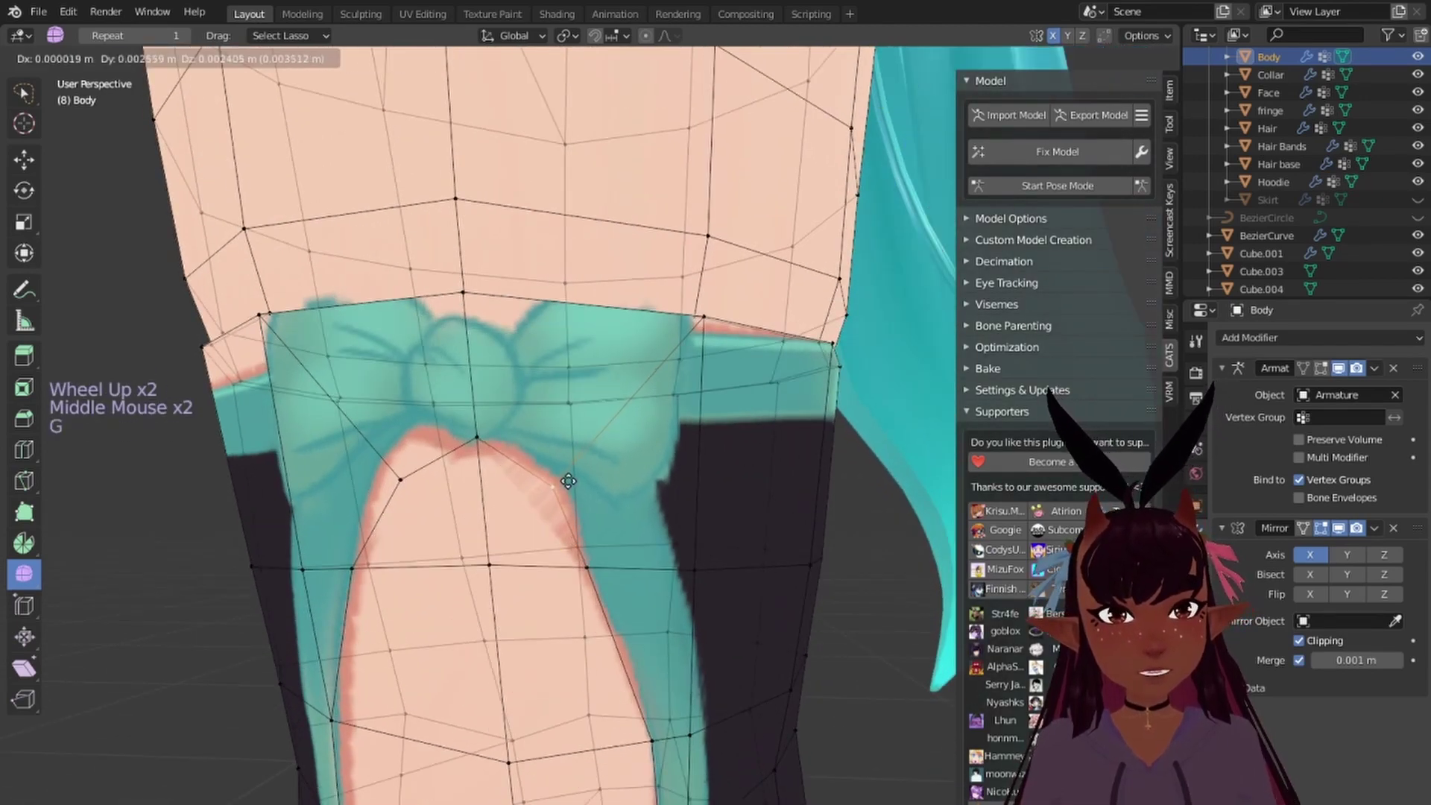
left_click(578, 507)
Step: Turn off X-ray, switch to face selection and select all skin faces inside the stocking cutout
scroll(596, 488, "down", 5)
middle_click_drag(604, 469, 657, 405)
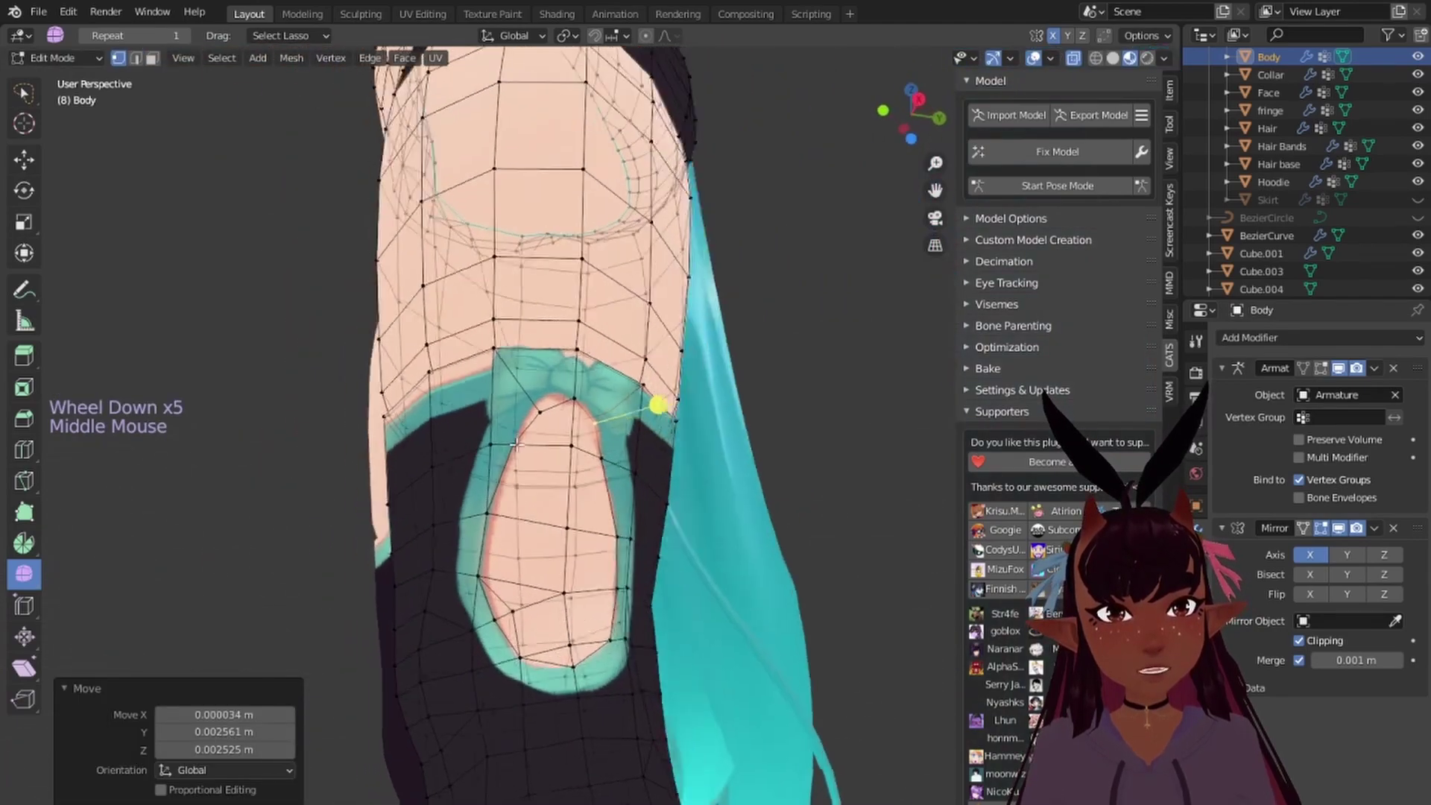
middle_click_drag(516, 445, 615, 384)
scroll(531, 466, "up", 4)
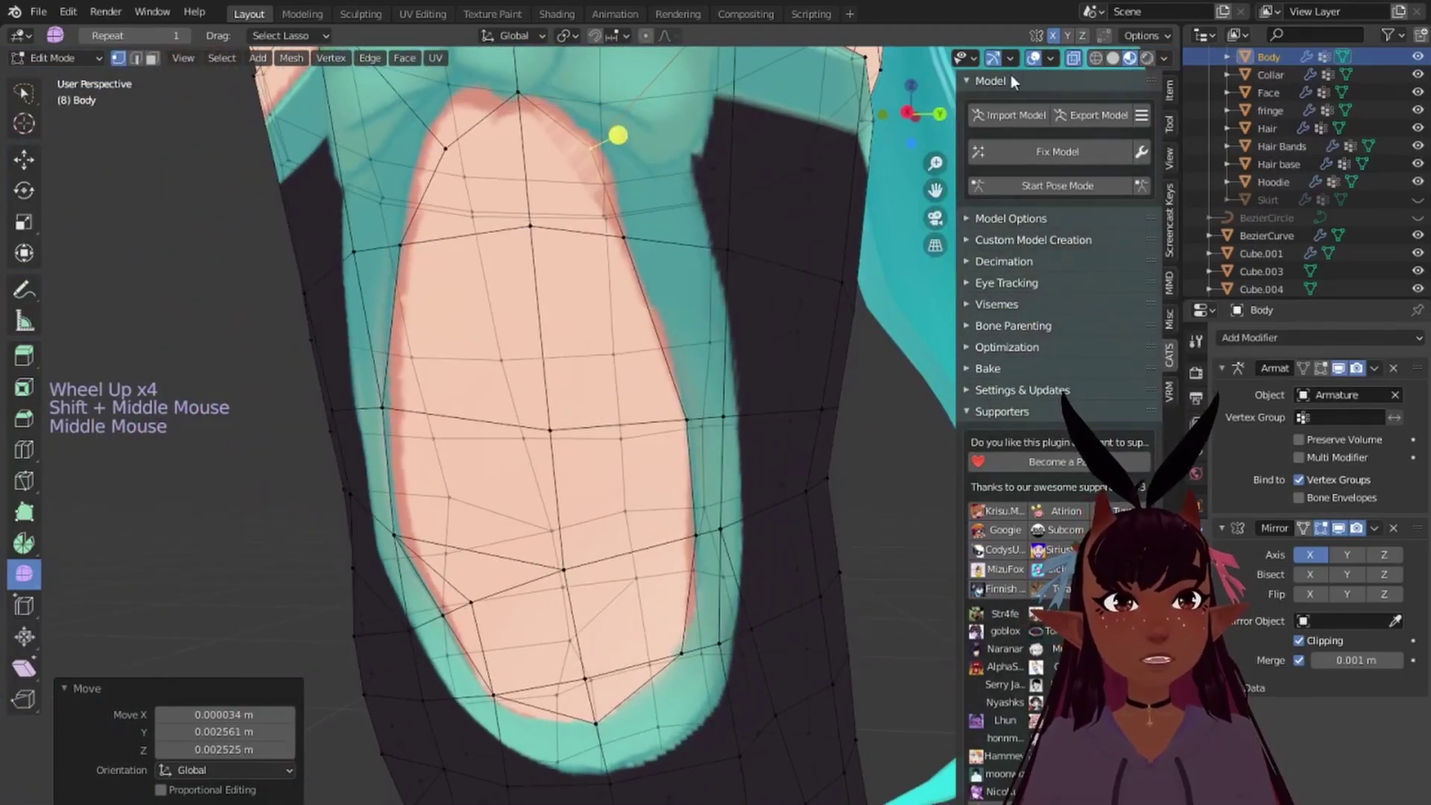
left_click(1071, 60)
scroll(507, 336, "down", 3)
middle_click_drag(506, 335, 574, 328)
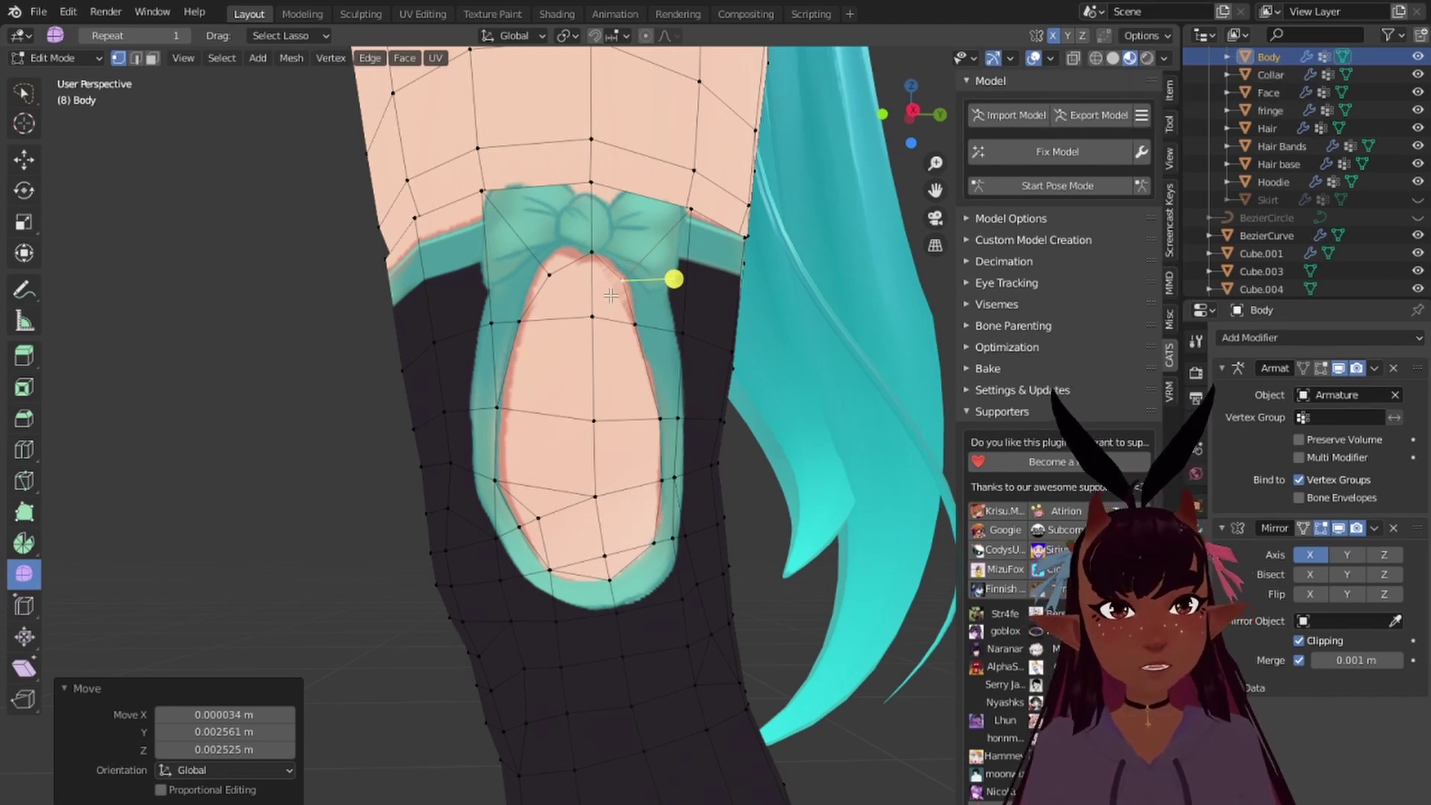
mouse_move(600, 293)
left_mouse_down()
mouse_move(527, 402)
mouse_move(513, 469)
mouse_move(518, 496)
mouse_move(574, 540)
mouse_move(630, 530)
mouse_move(635, 492)
left_mouse_up()
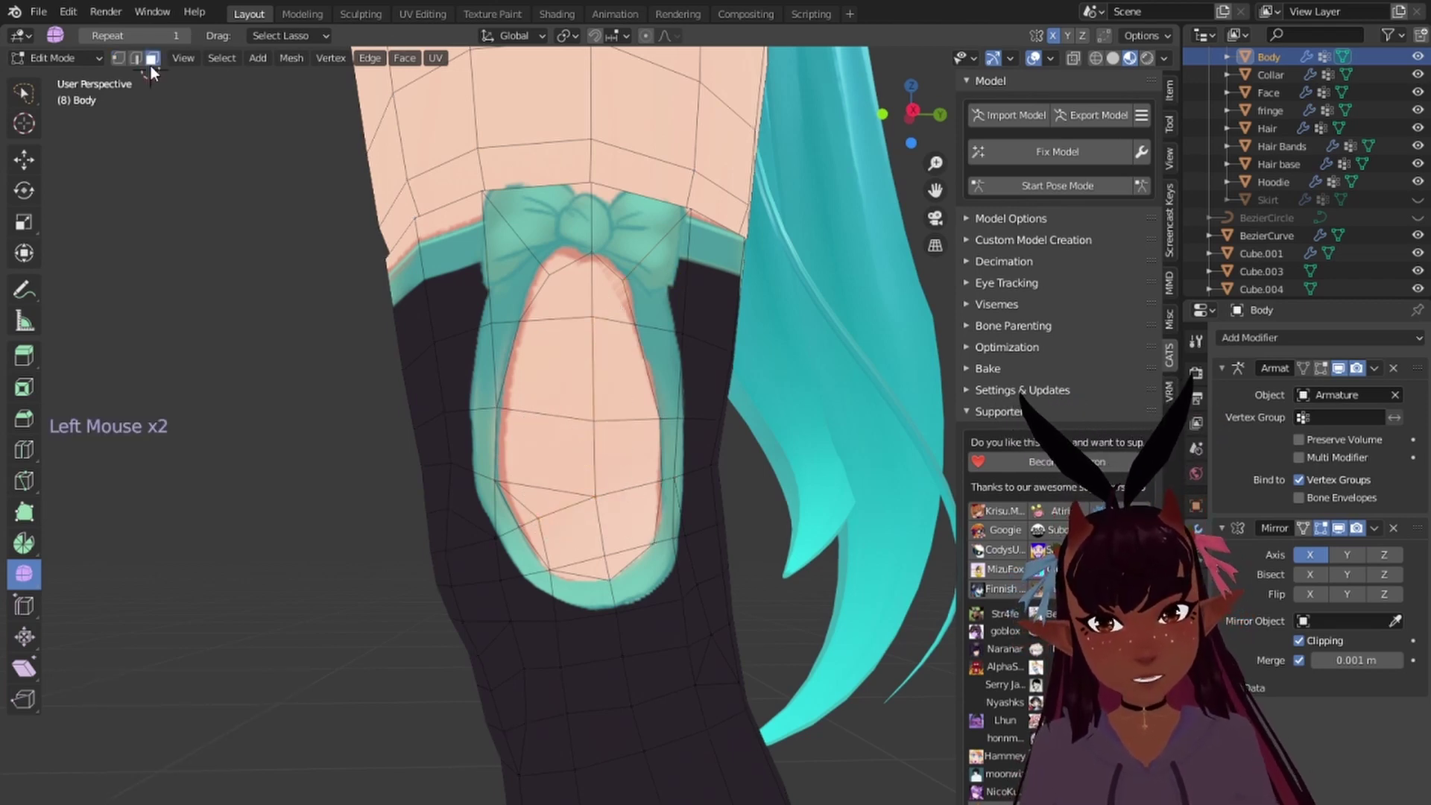
mouse_move(609, 292)
left_mouse_down()
mouse_move(528, 406)
mouse_move(515, 498)
mouse_move(568, 540)
mouse_move(605, 530)
mouse_move(608, 321)
left_mouse_up()
scroll(588, 420, "up", 3)
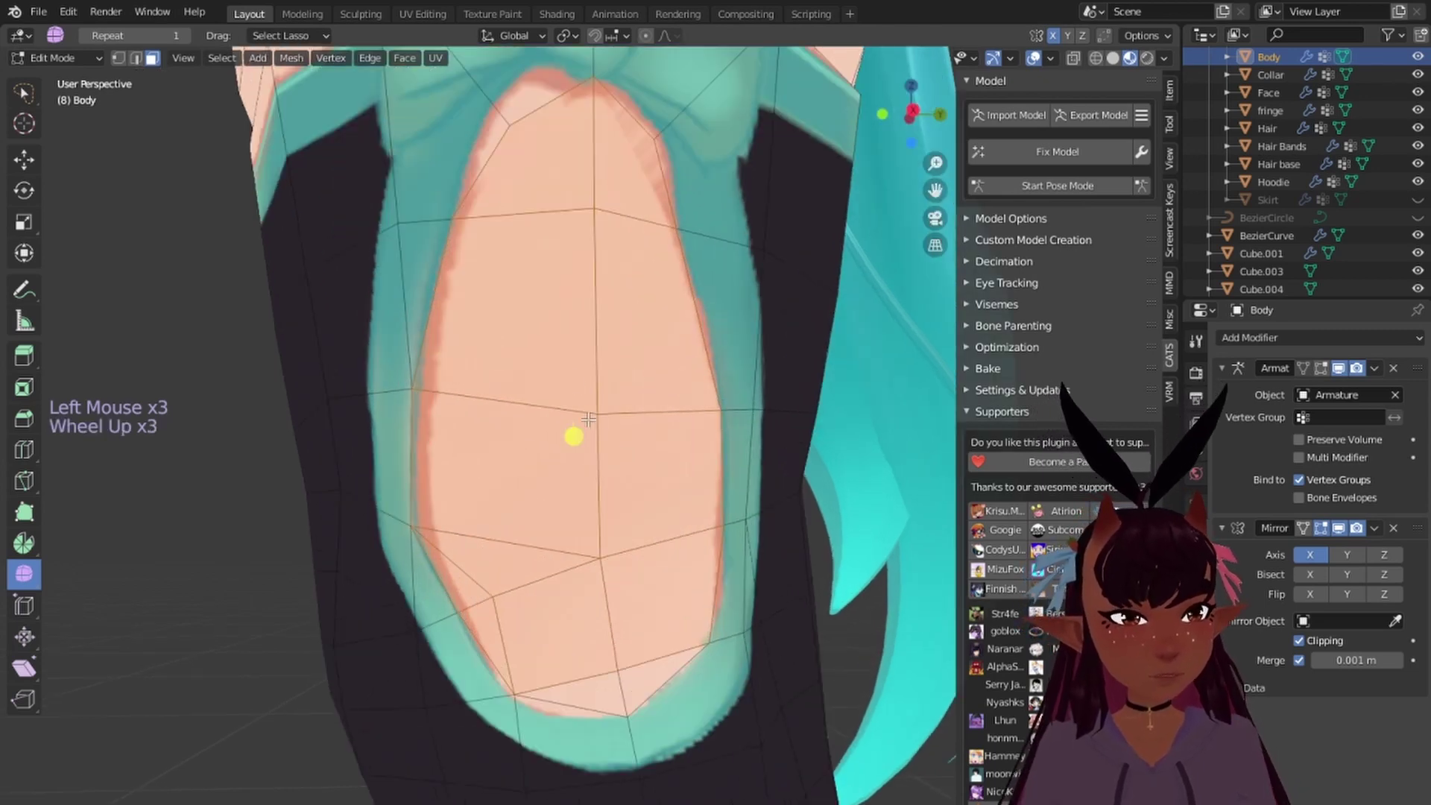
left_click(689, 635, "shift")
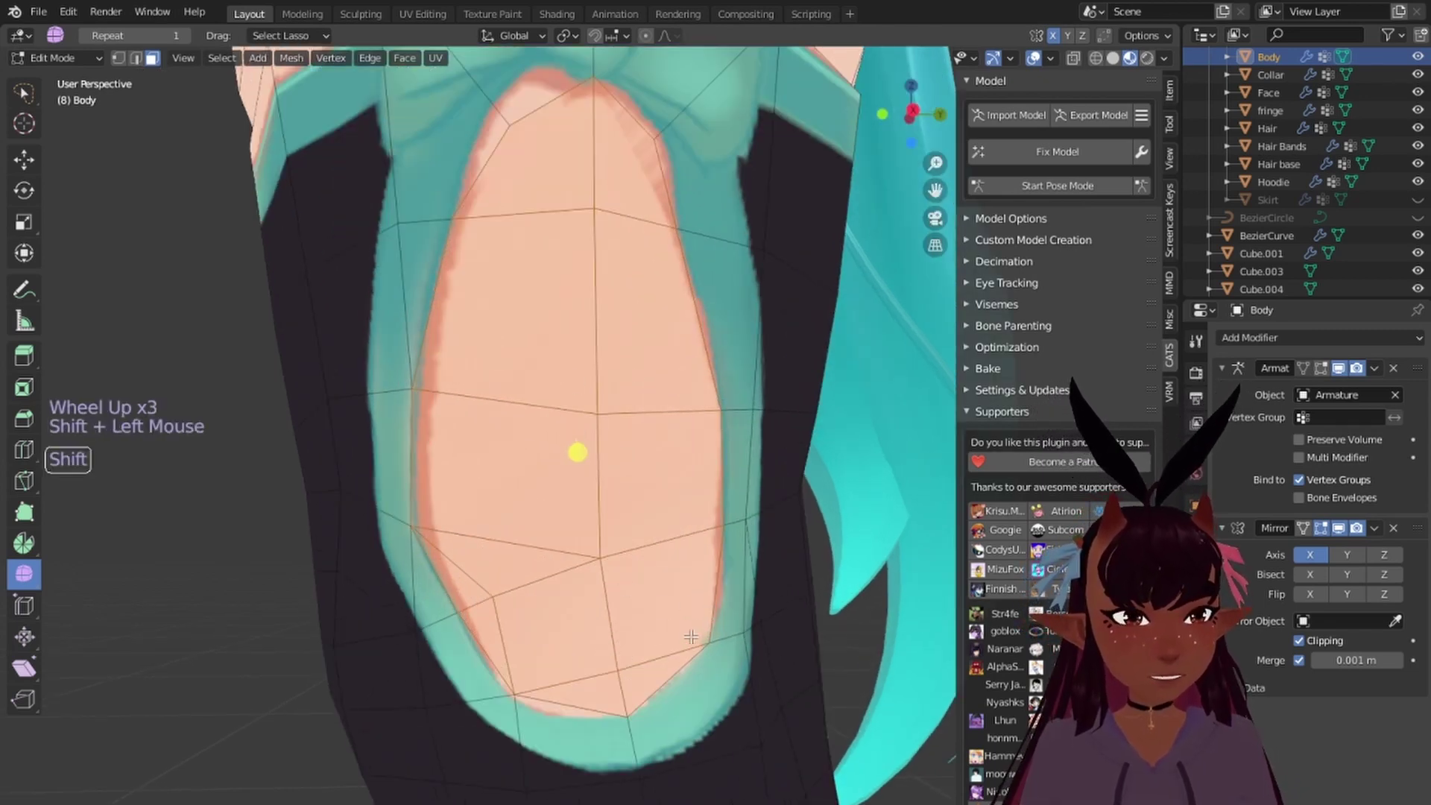
Step: Extrude the selected cutout faces inward along their normals by about 0.0023 m
middle_click_drag(709, 486, 844, 574)
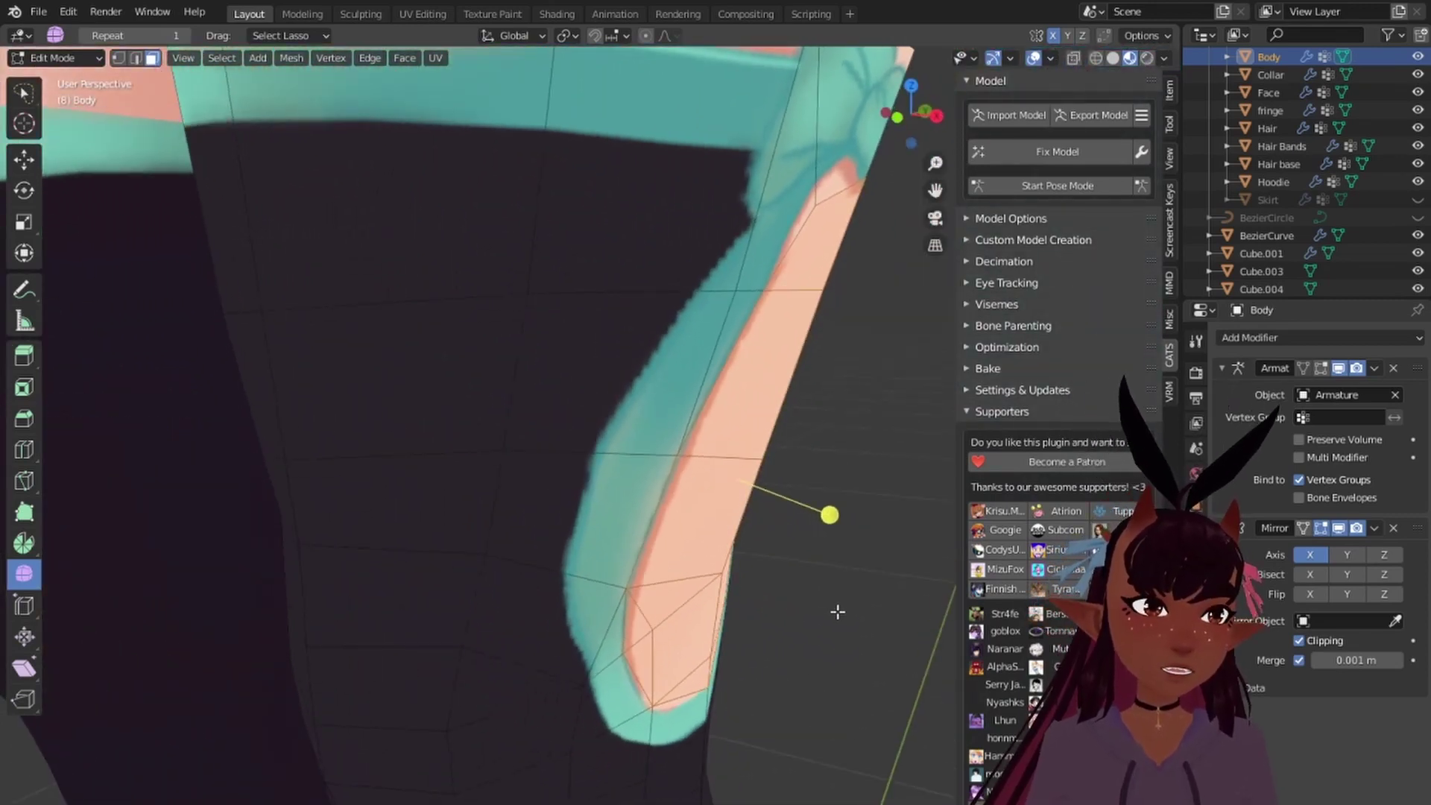
key("e")
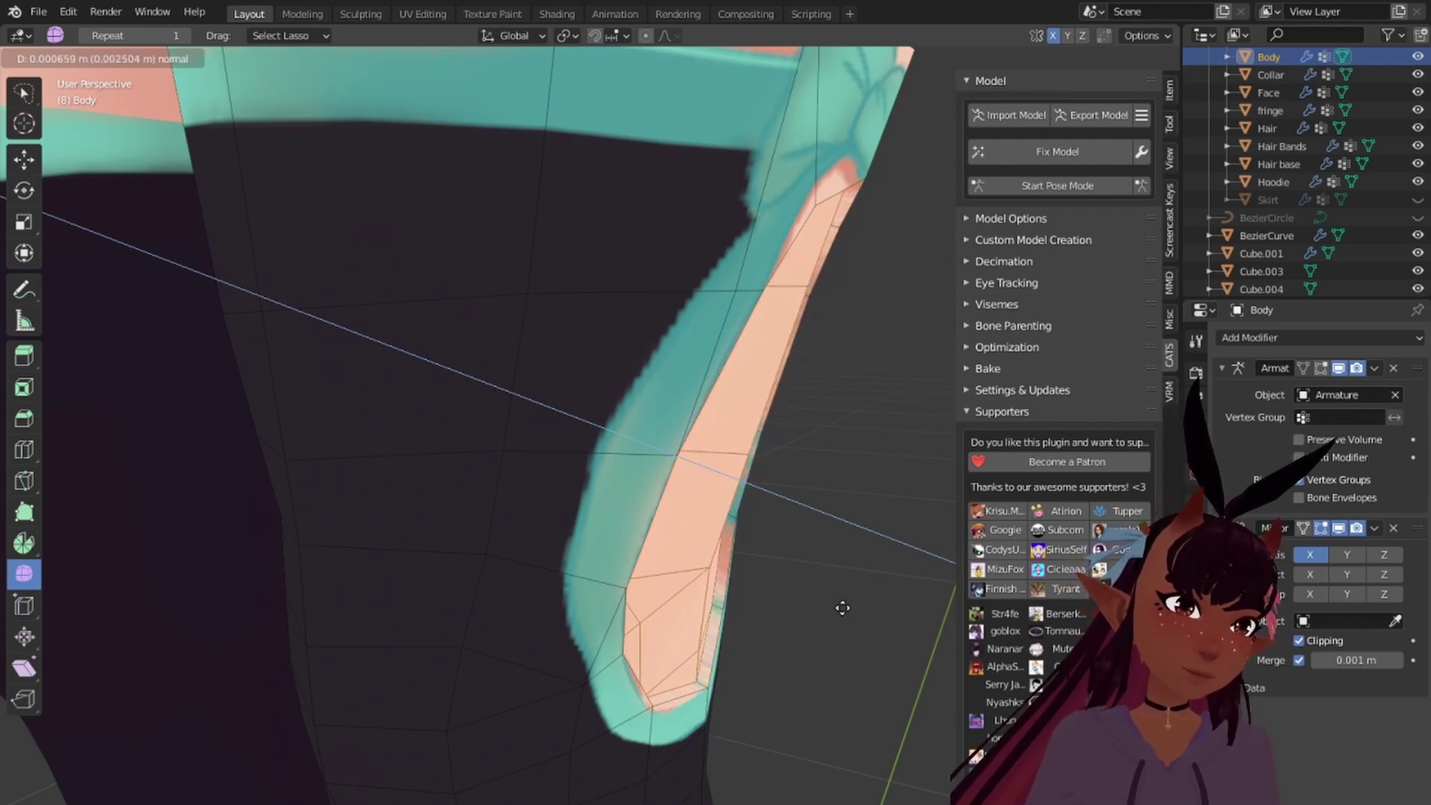
left_click(843, 608)
scroll(834, 607, "down", 5)
middle_click_drag(550, 599, 505, 555)
middle_click_drag(343, 505, 692, 533)
scroll(522, 372, "up", 5)
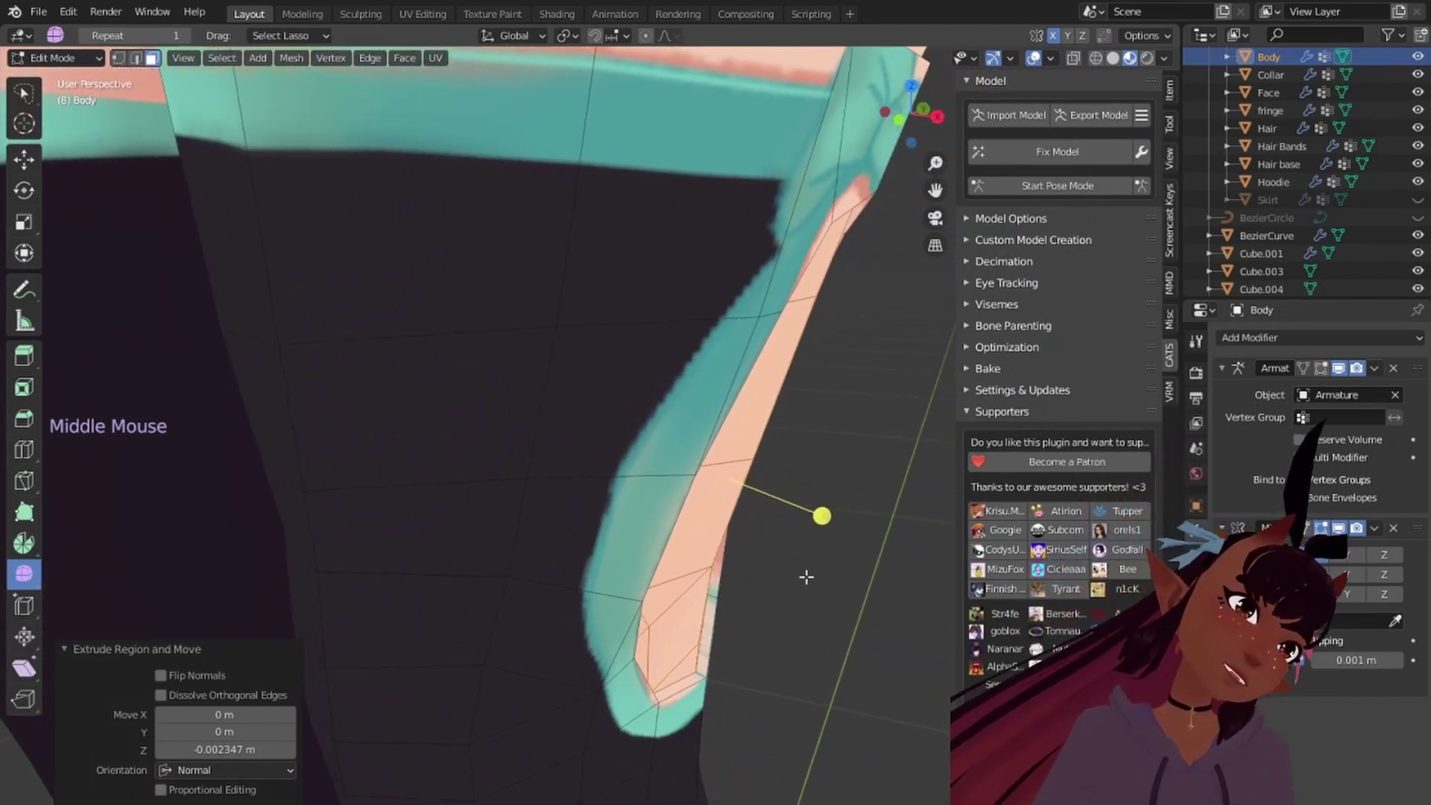
Step: Scale the extruded cutout faces up to 1.03 on all axes
middle_click_drag(609, 505, 702, 515)
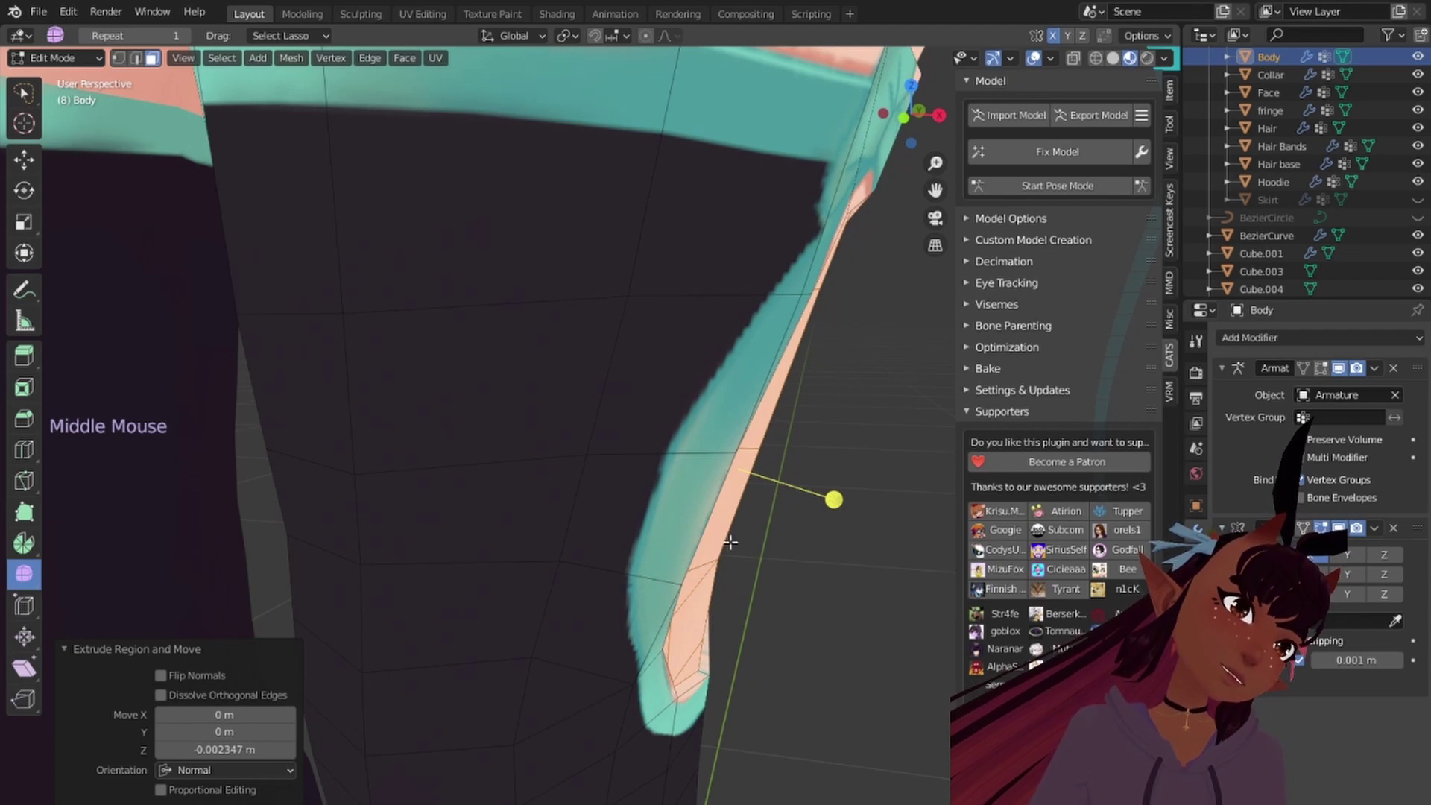
middle_click_drag(824, 444, 600, 324)
key("s")
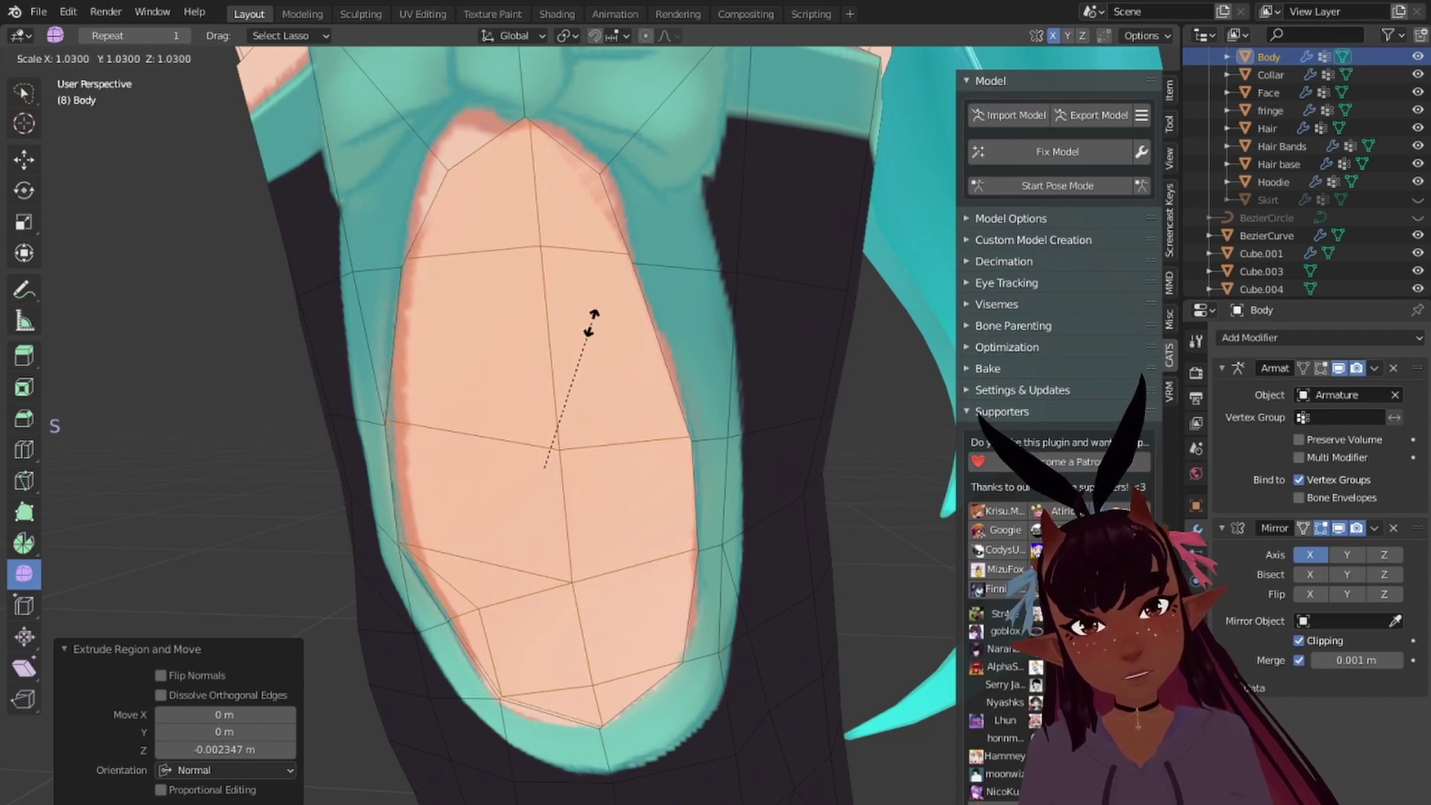
left_click(592, 323)
middle_click_drag(461, 339, 489, 414)
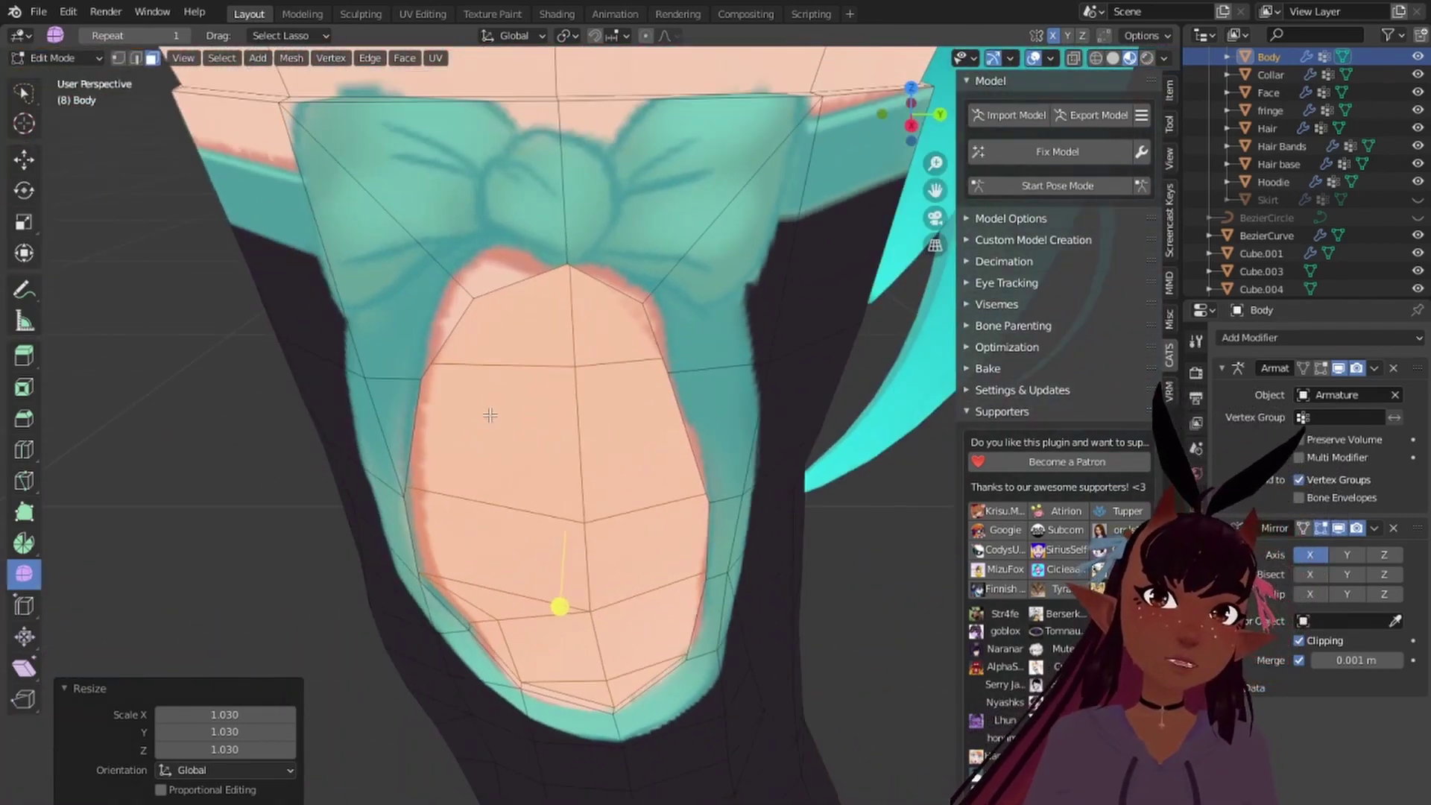
scroll(507, 377, "down", 3)
scroll(508, 378, "down", 1)
middle_click_drag(373, 309, 386, 250)
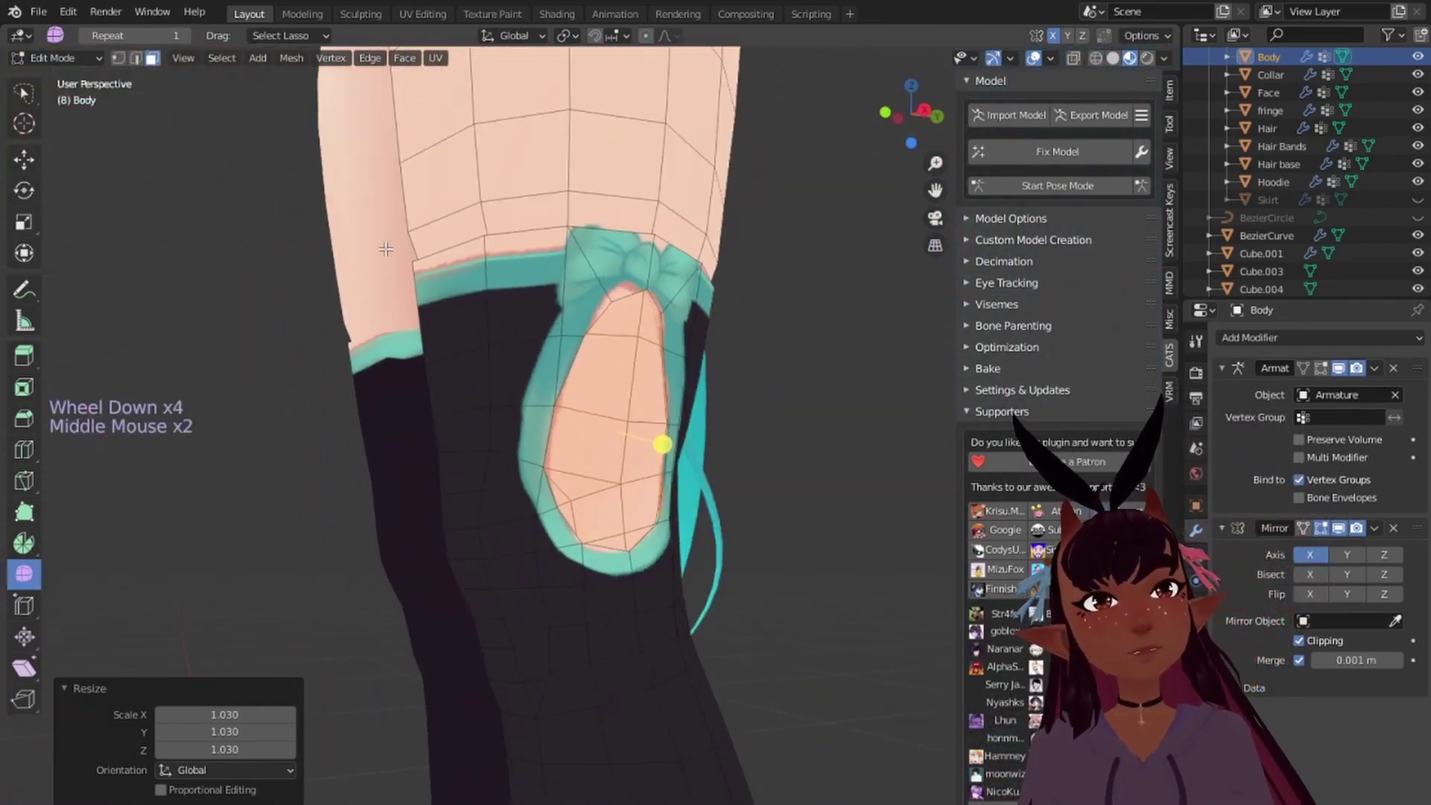
Step: Deselect everything and save the file
key("a")
key("a")
key("a")
scroll(450, 284, "down", 5)
middle_click_drag(449, 284, 777, 270)
left_click(45, 11)
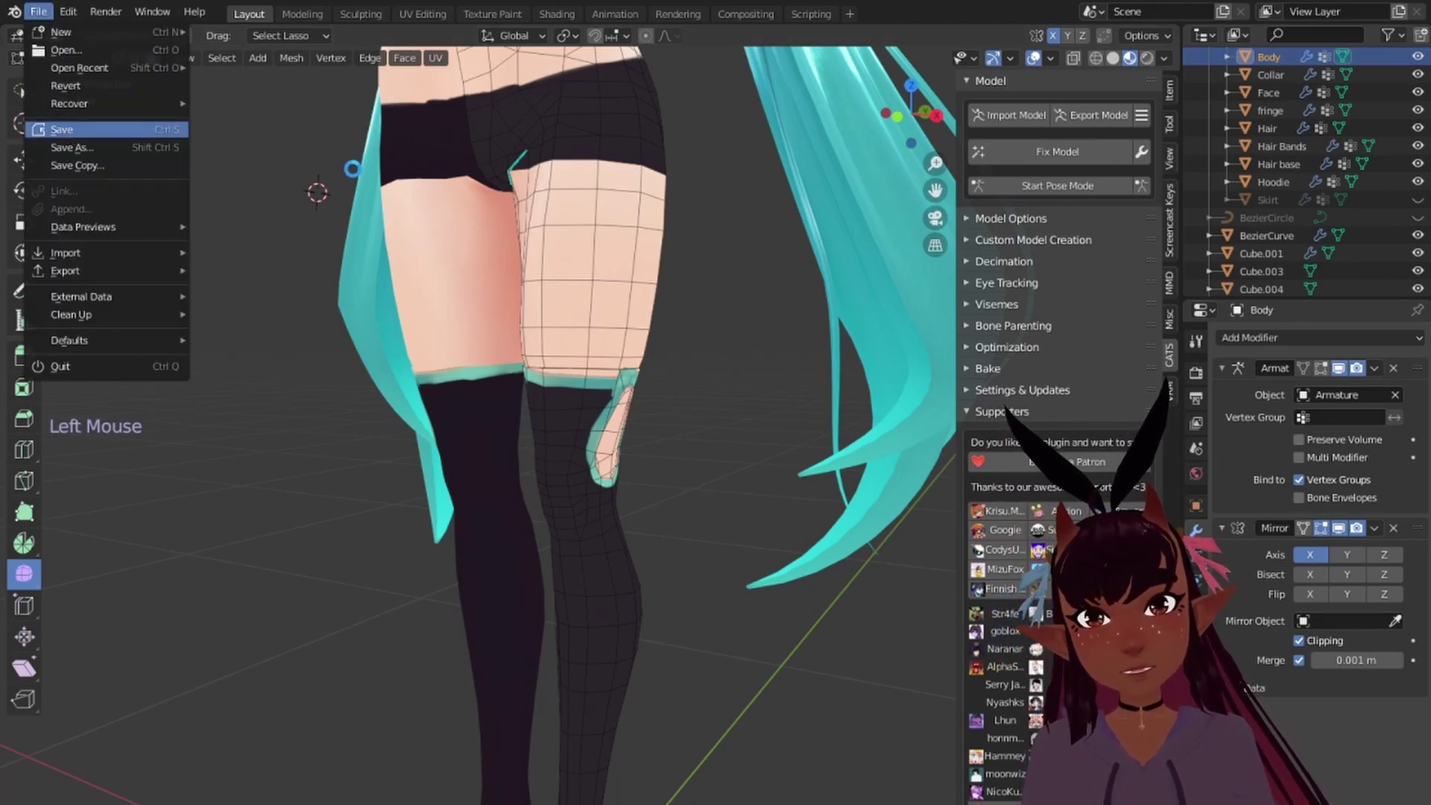
Step: Examine the character's upper body, hoodie and exposed shoulders, and inspect the lower legs
scroll(447, 199, "down", 1)
scroll(447, 199, "up", 1)
scroll(448, 199, "down", 3)
middle_click_drag(447, 199, 737, 388)
scroll(629, 293, "up", 2)
scroll(736, 388, "up", 1)
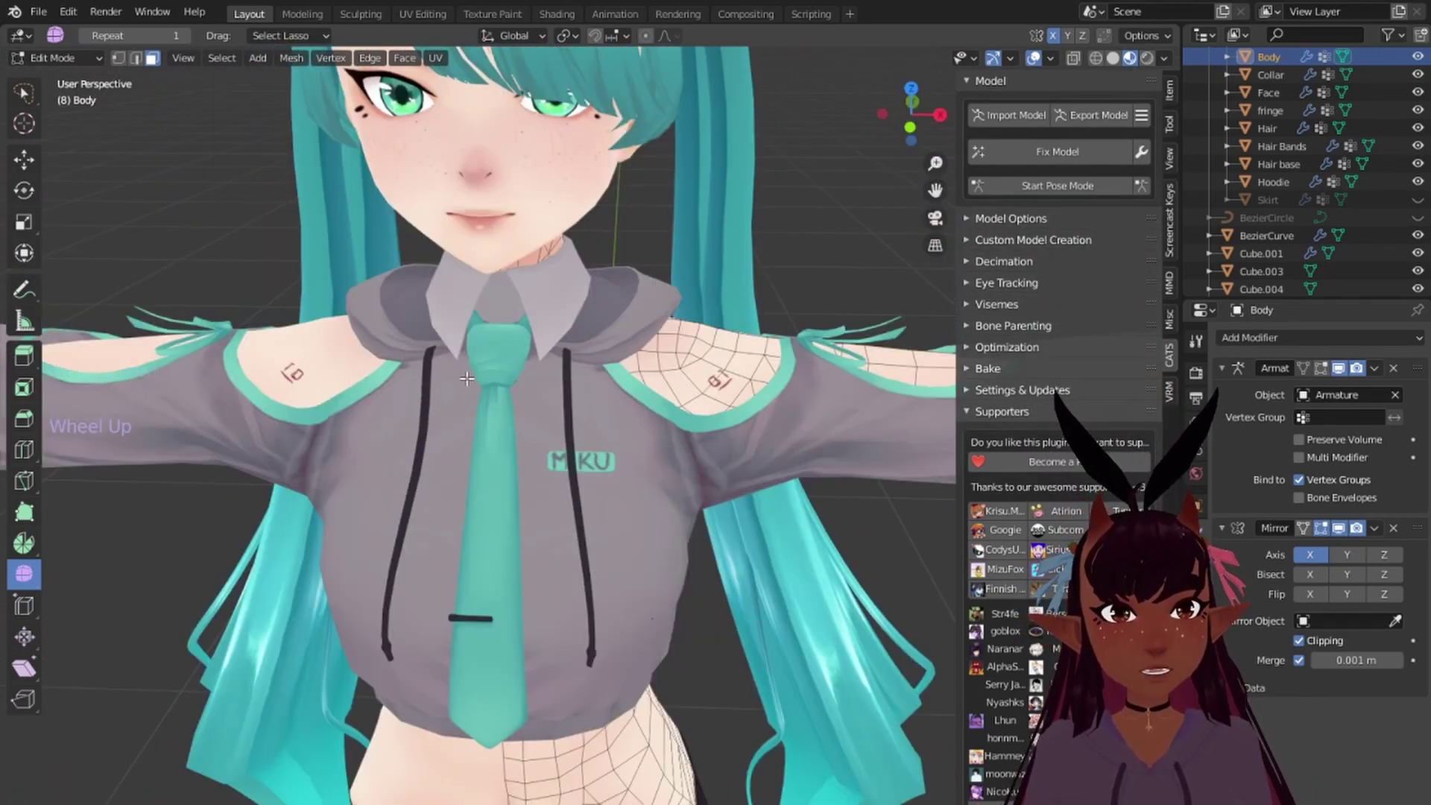
scroll(467, 379, "down", 5)
middle_click_drag(467, 379, 568, 291)
scroll(568, 290, "up", 5)
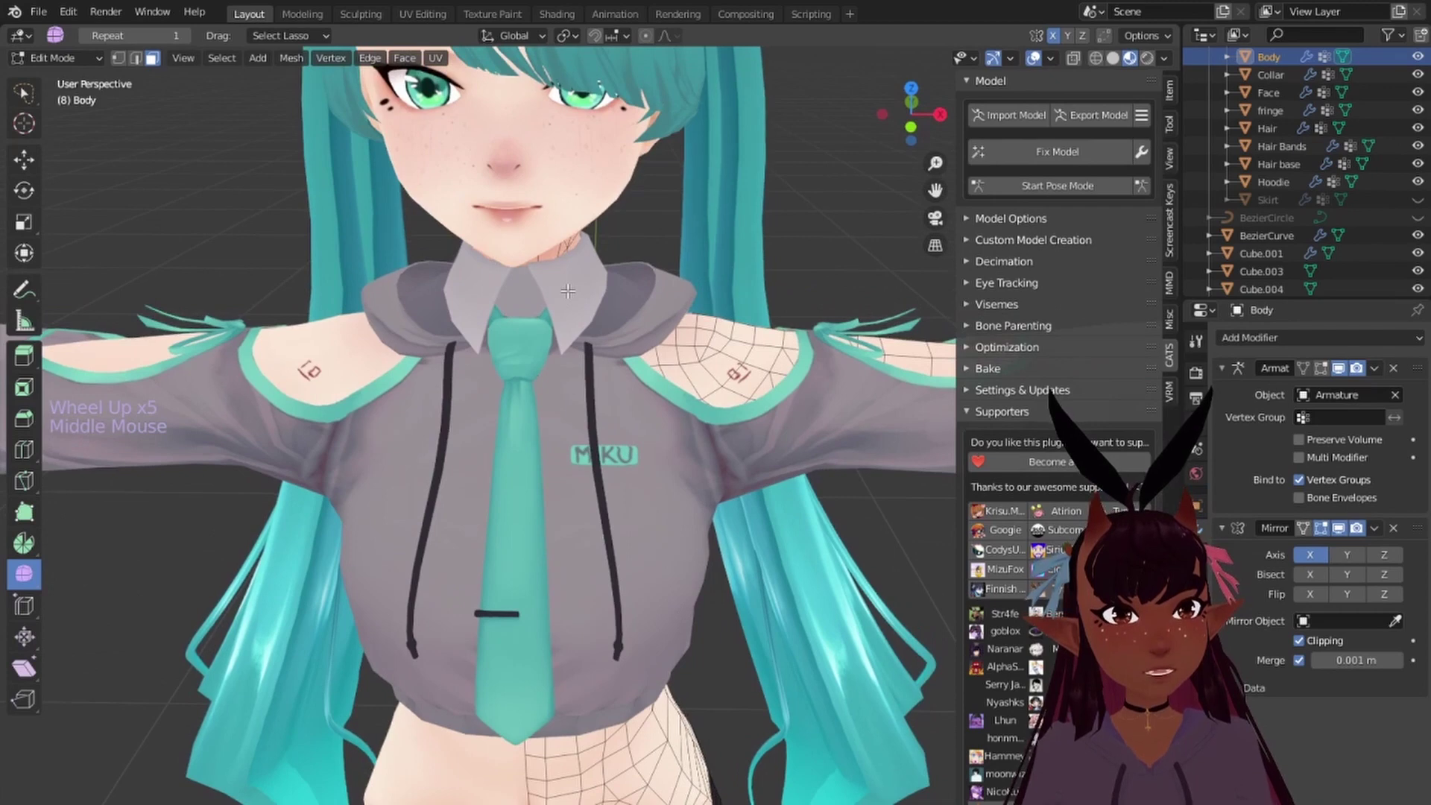
scroll(298, 350, "down", 5)
middle_click_drag(361, 326, 447, 320, "shift")
scroll(372, 357, "up", 5)
scroll(447, 321, "up", 4)
middle_click_drag(447, 321, 519, 289, "shift")
scroll(434, 377, "up", 4)
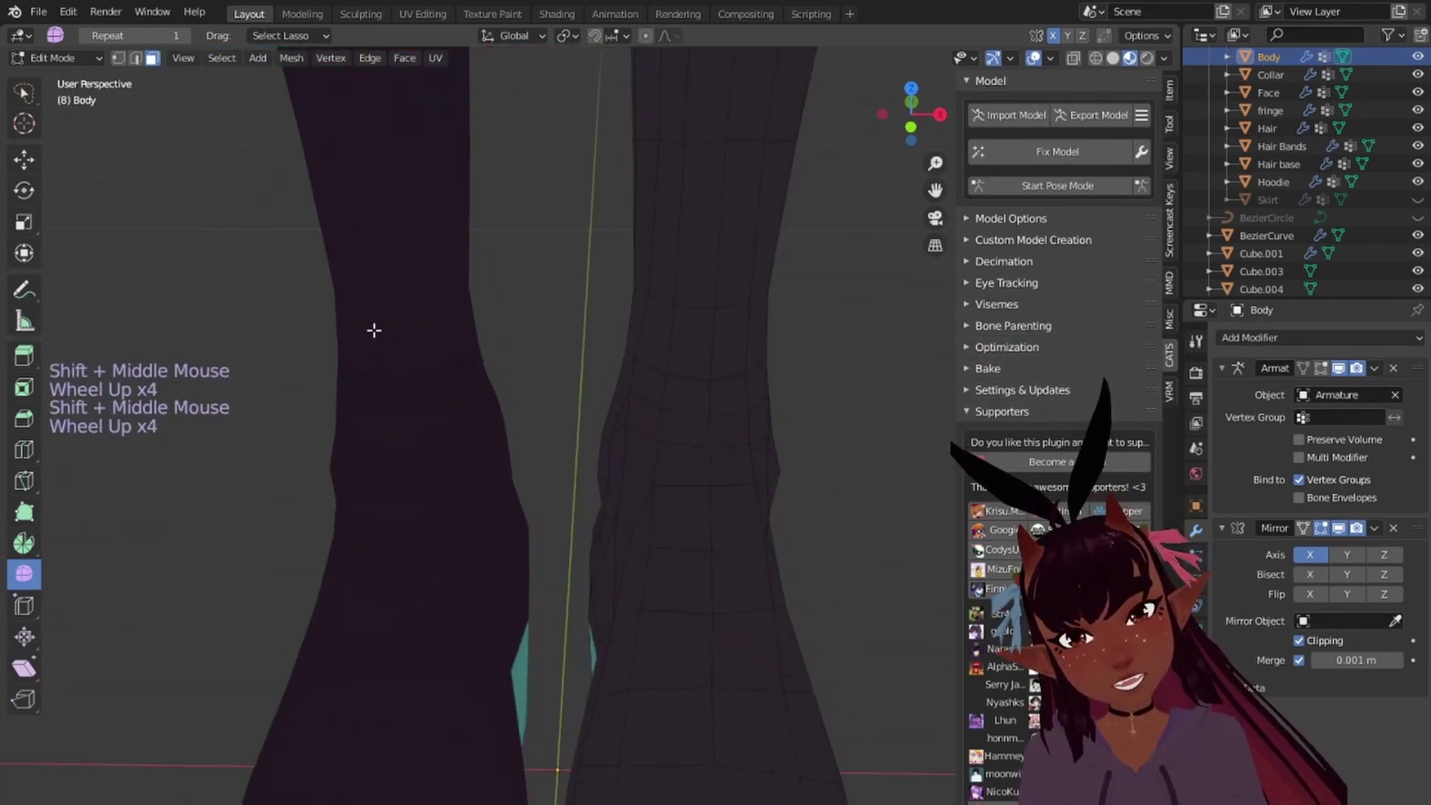
Step: View the ankles at an angle and return the Body to Object Mode
middle_click_drag(374, 330, 288, 349)
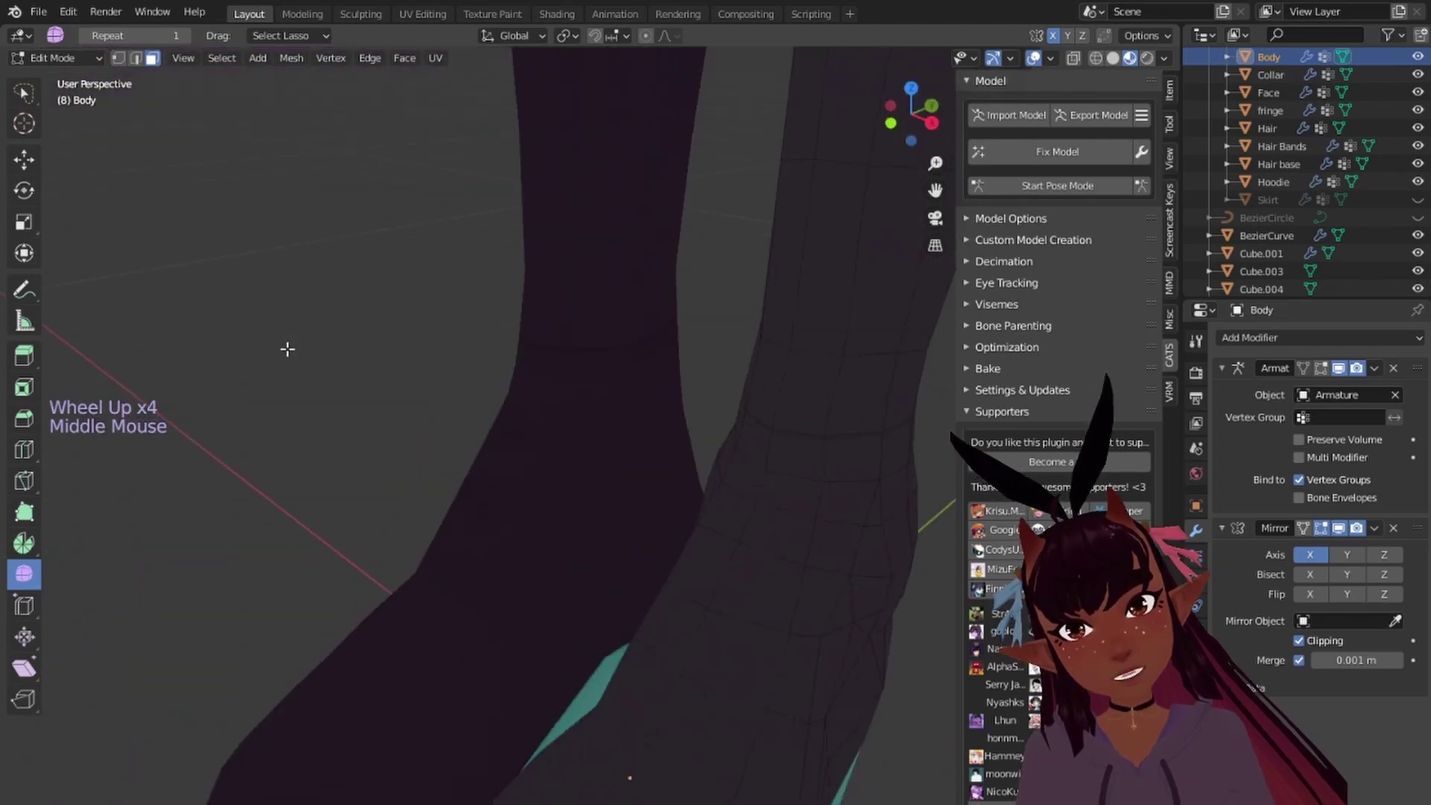
left_click(74, 58)
left_click(88, 70)
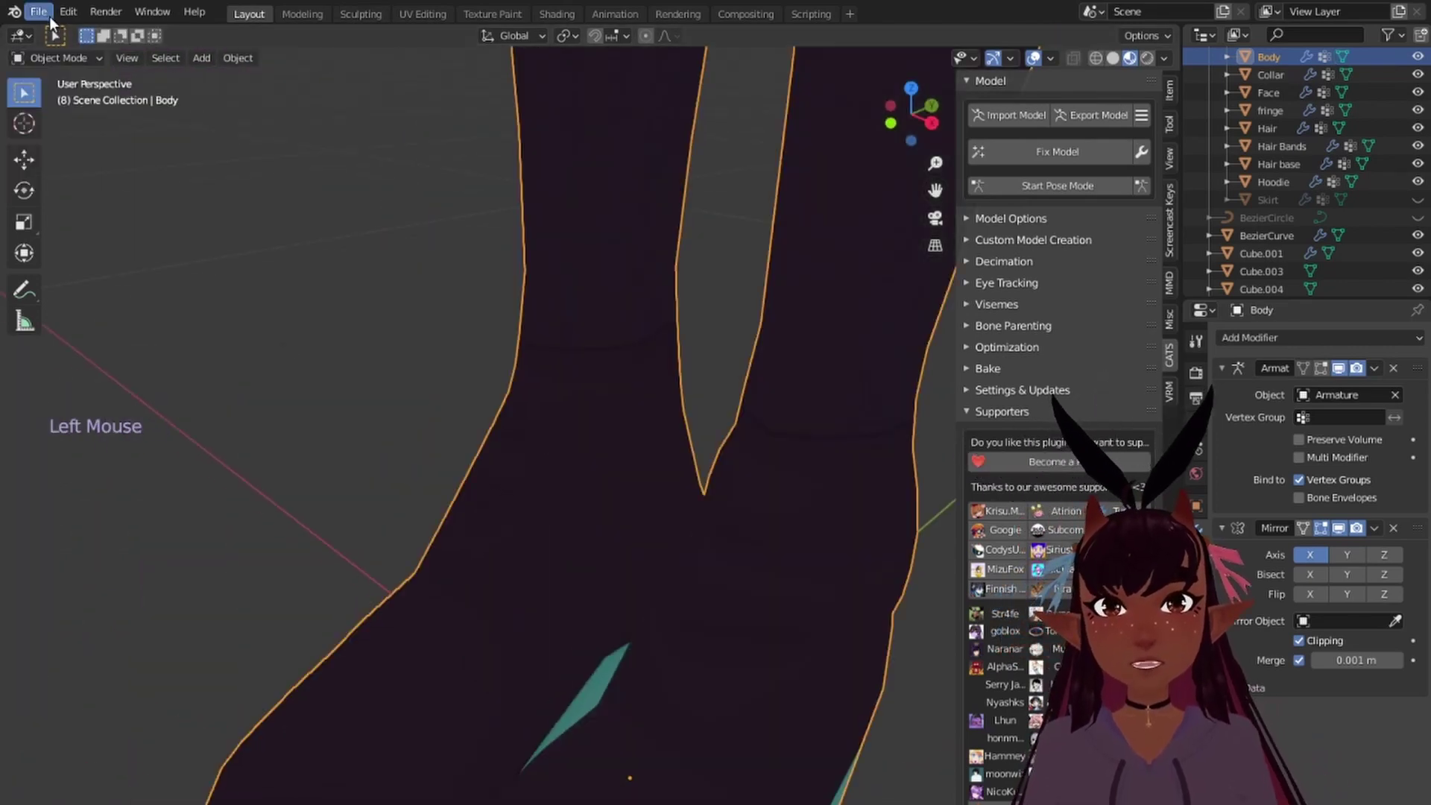
Step: Switch to the UV Editing workspace and select the whole Body mesh to show all of its UVs
left_click(45, 14)
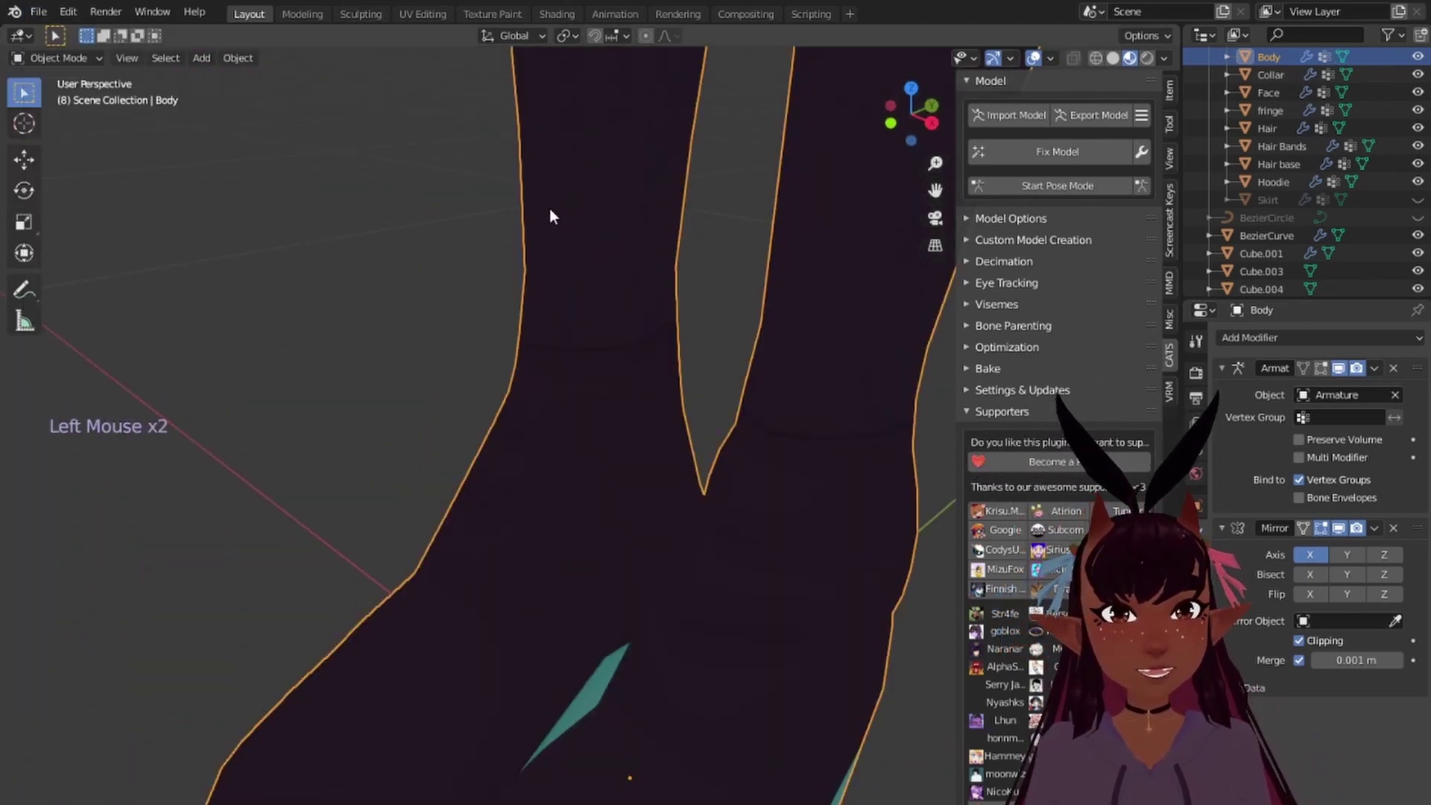
scroll(550, 216, "down", 13)
scroll(615, 162, "up", 2)
right_click(620, 157)
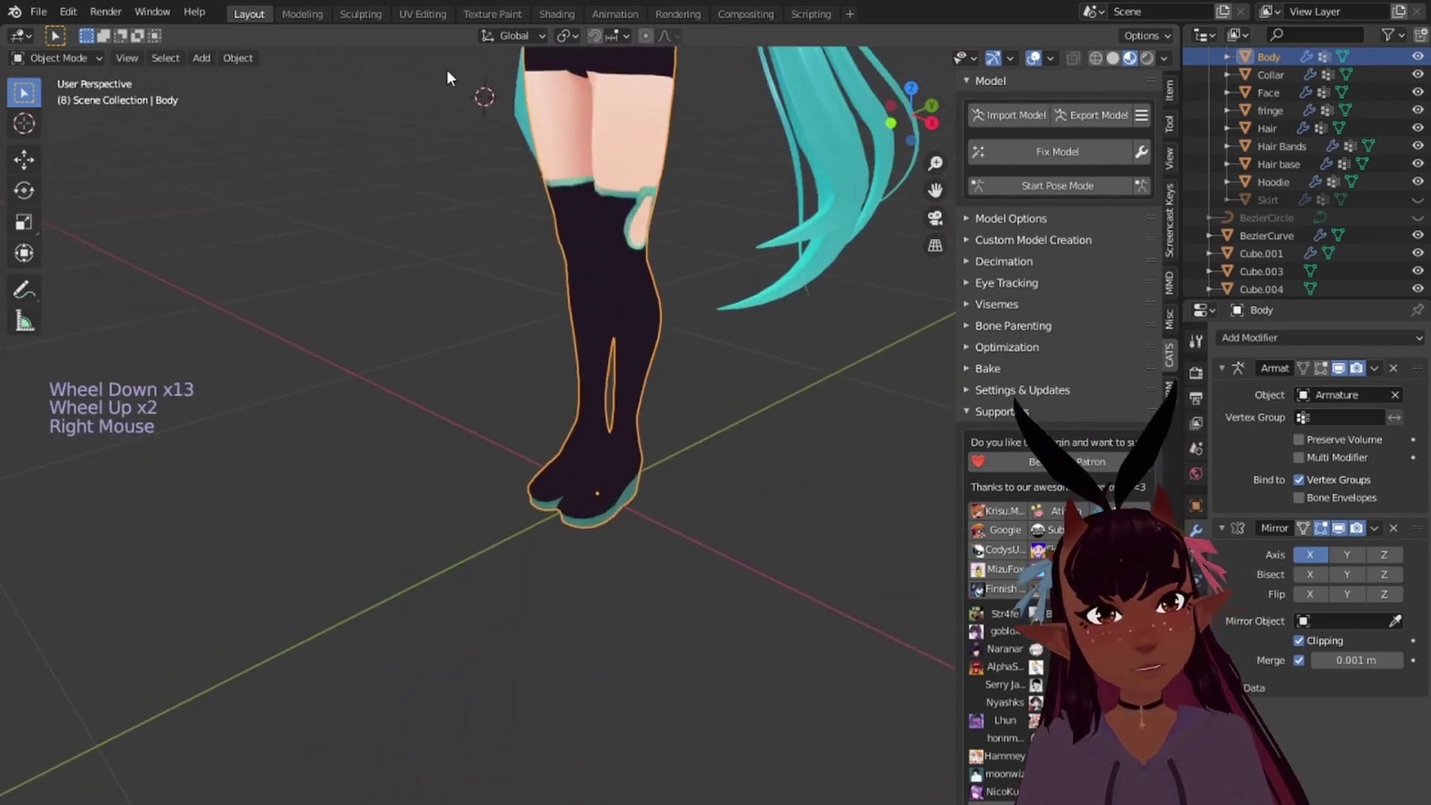
left_click(420, 14)
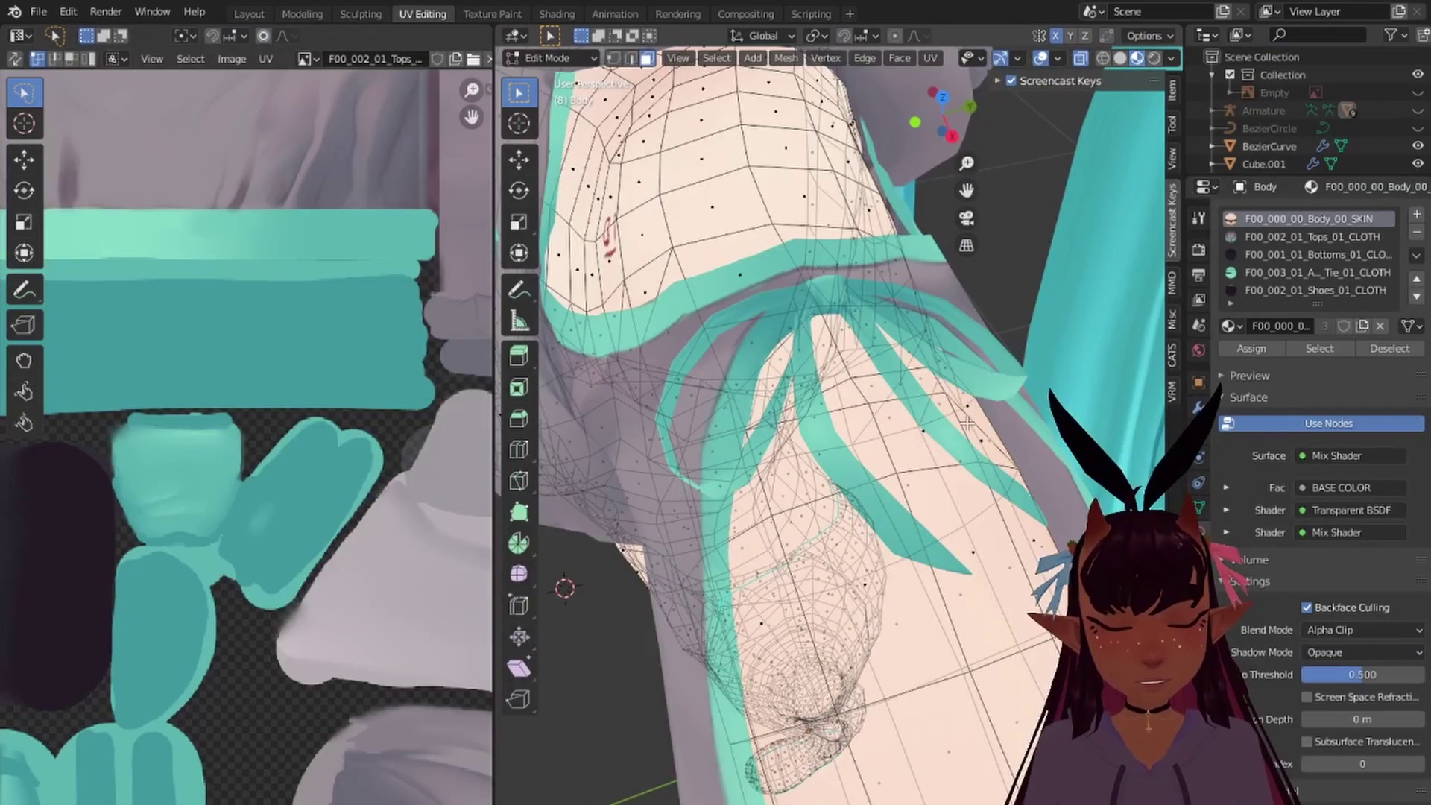
key("a")
scroll(855, 443, "down", 5)
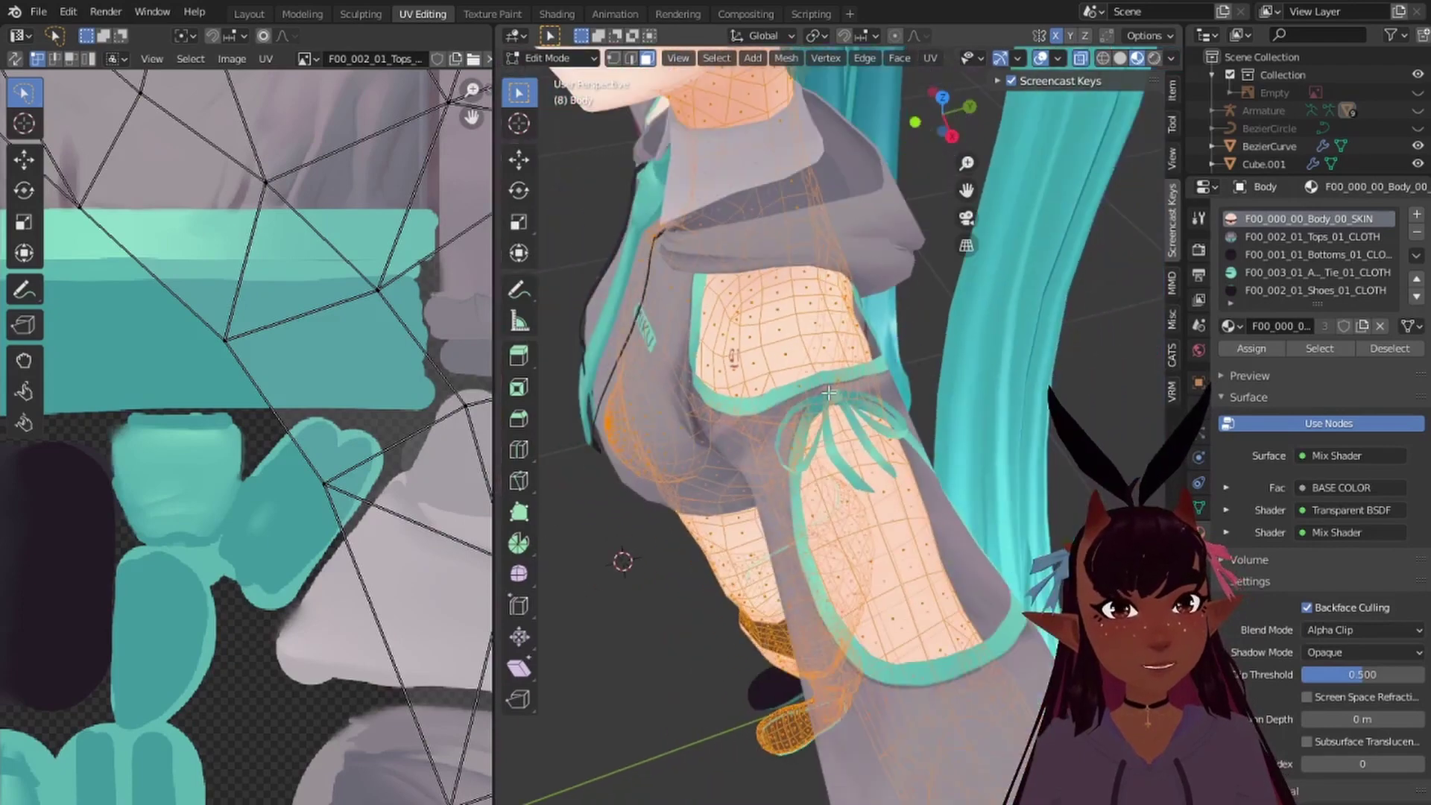
middle_click_drag(734, 462, 809, 369)
middle_click_drag(734, 514, 849, 216, "shift")
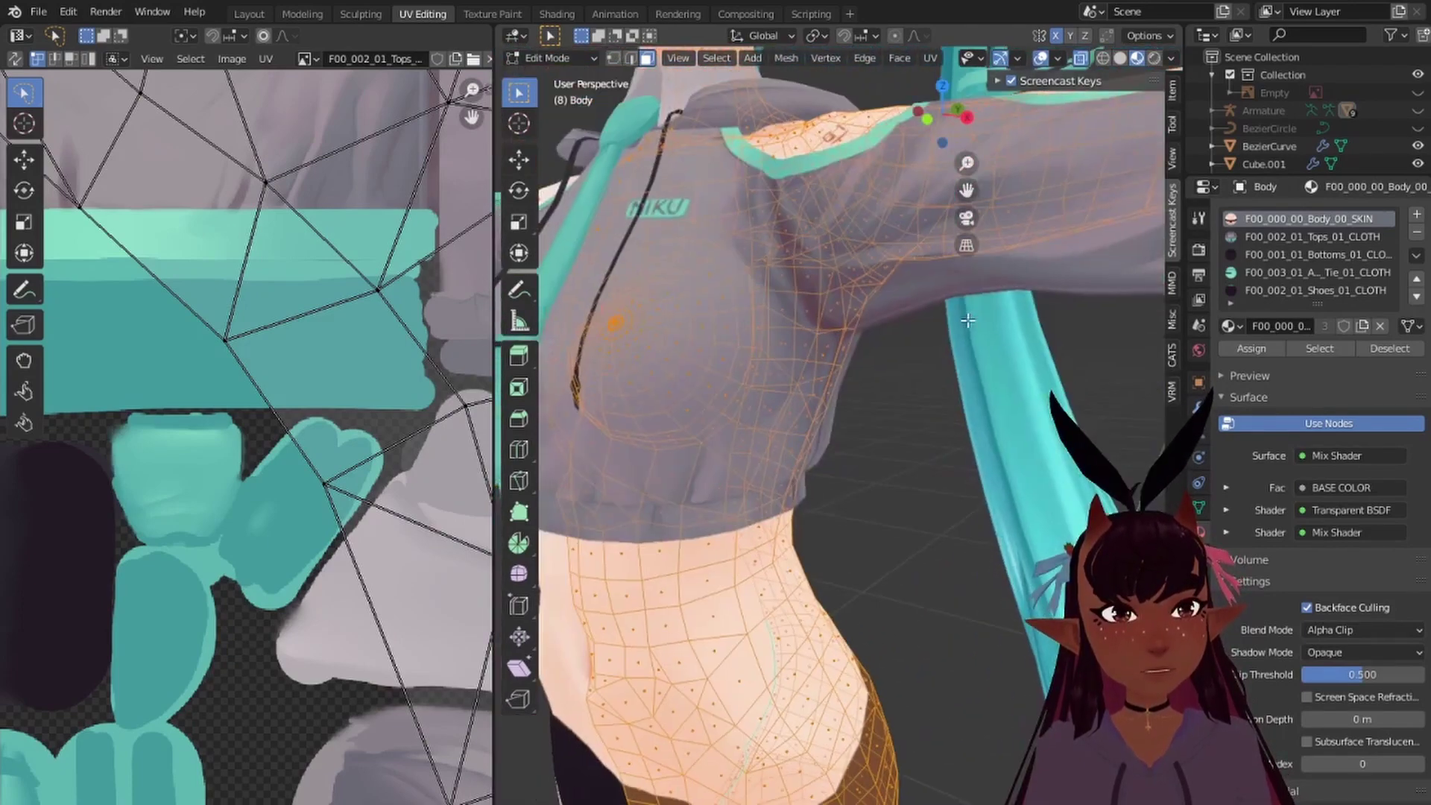
scroll(391, 501, "down", 5)
scroll(389, 501, "down", 5)
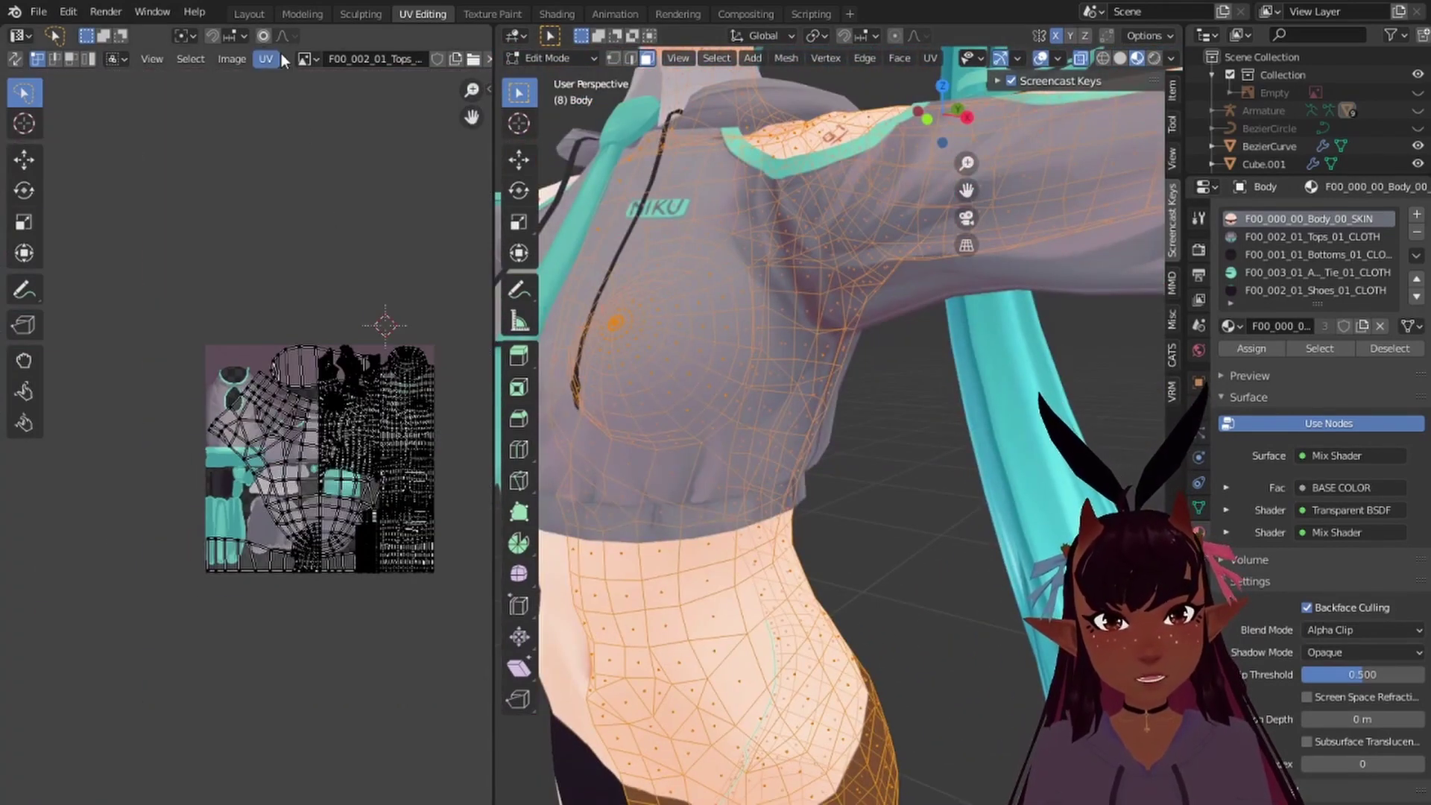
Step: Display the F00_000_00_Body_00 texture behind the Body's UVs
left_click(307, 59)
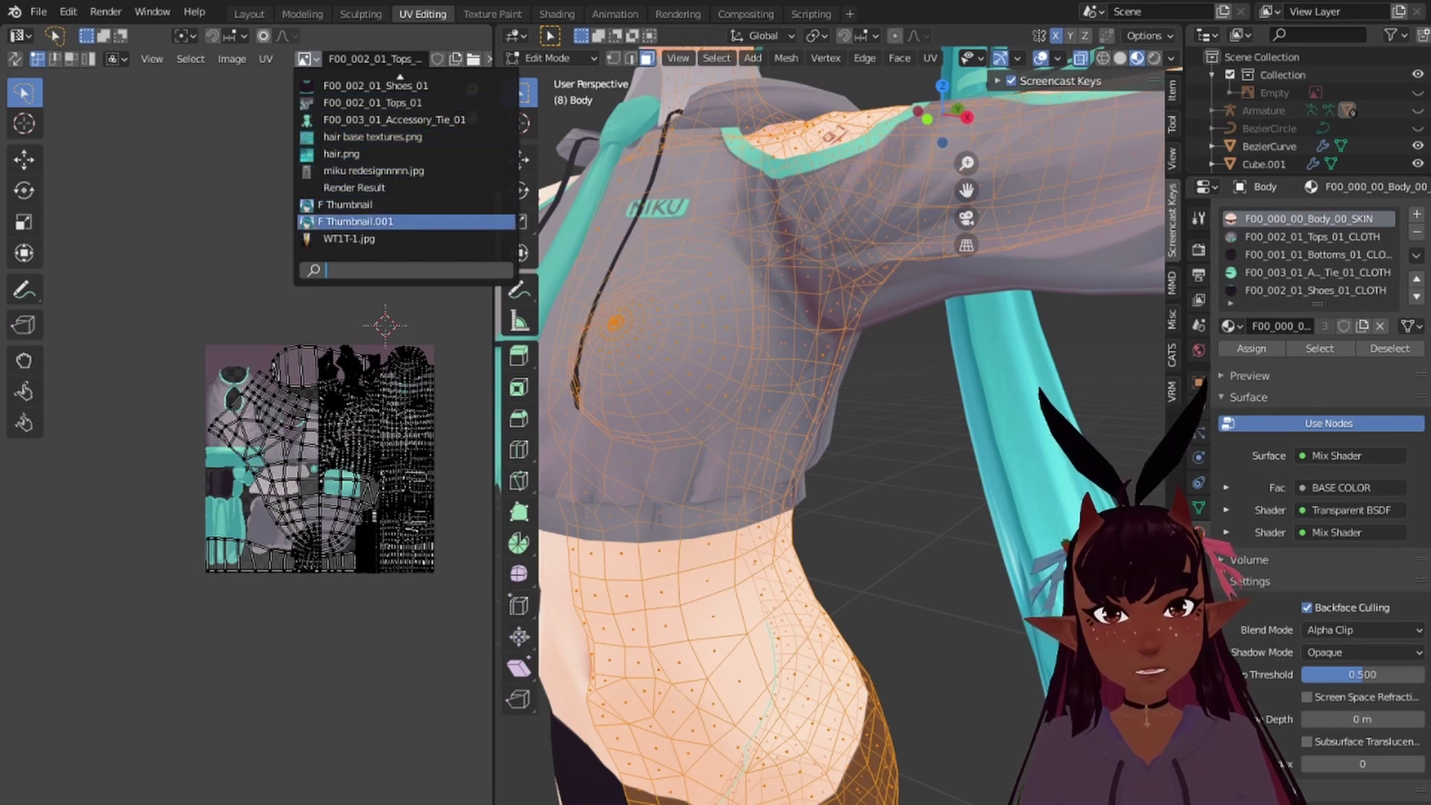
scroll(360, 177, "up", 6)
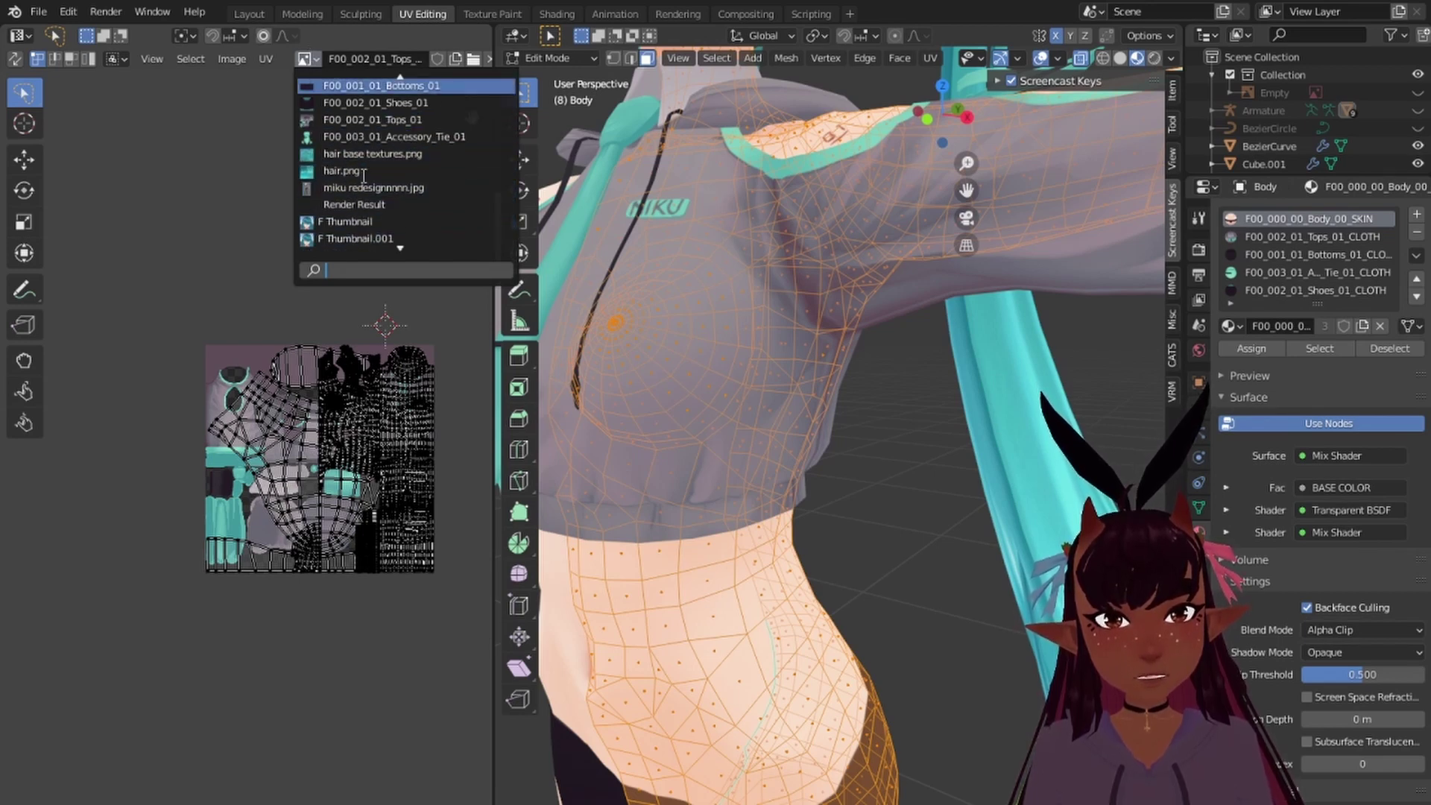
scroll(360, 177, "up", 5)
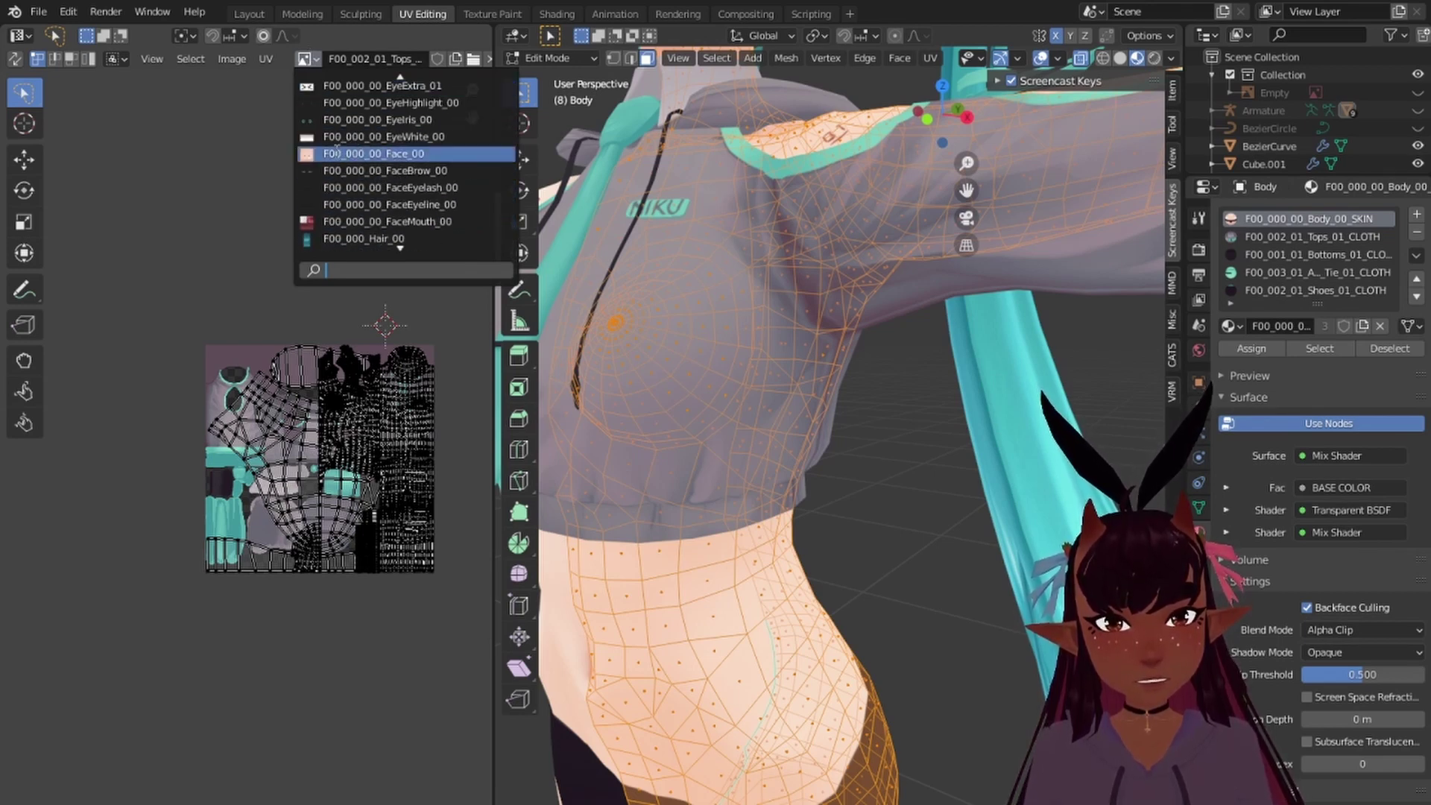
scroll(337, 154, "up", 2)
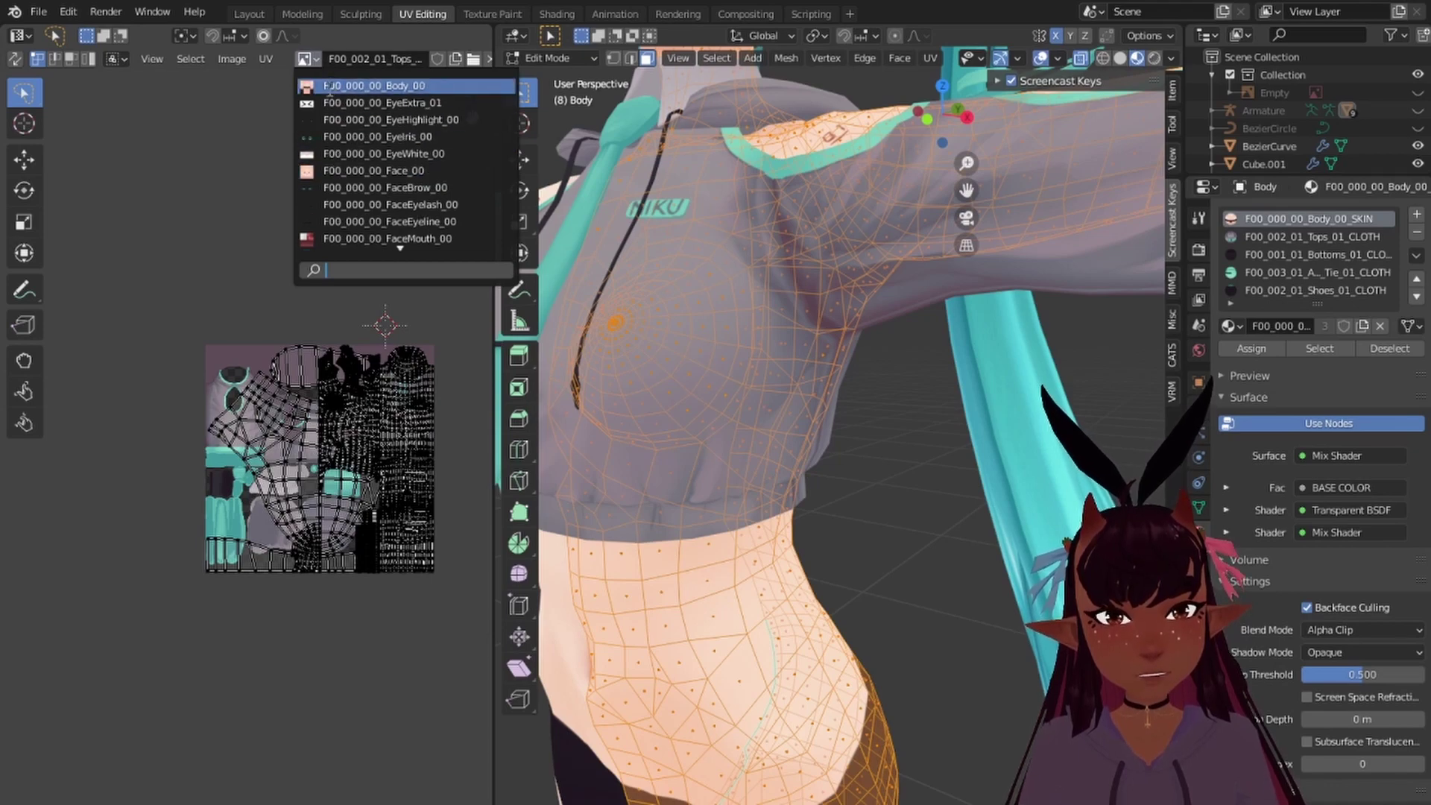
left_click(328, 88)
scroll(205, 339, "up", 5)
middle_click_drag(312, 369, 102, 327)
scroll(221, 320, "down", 2)
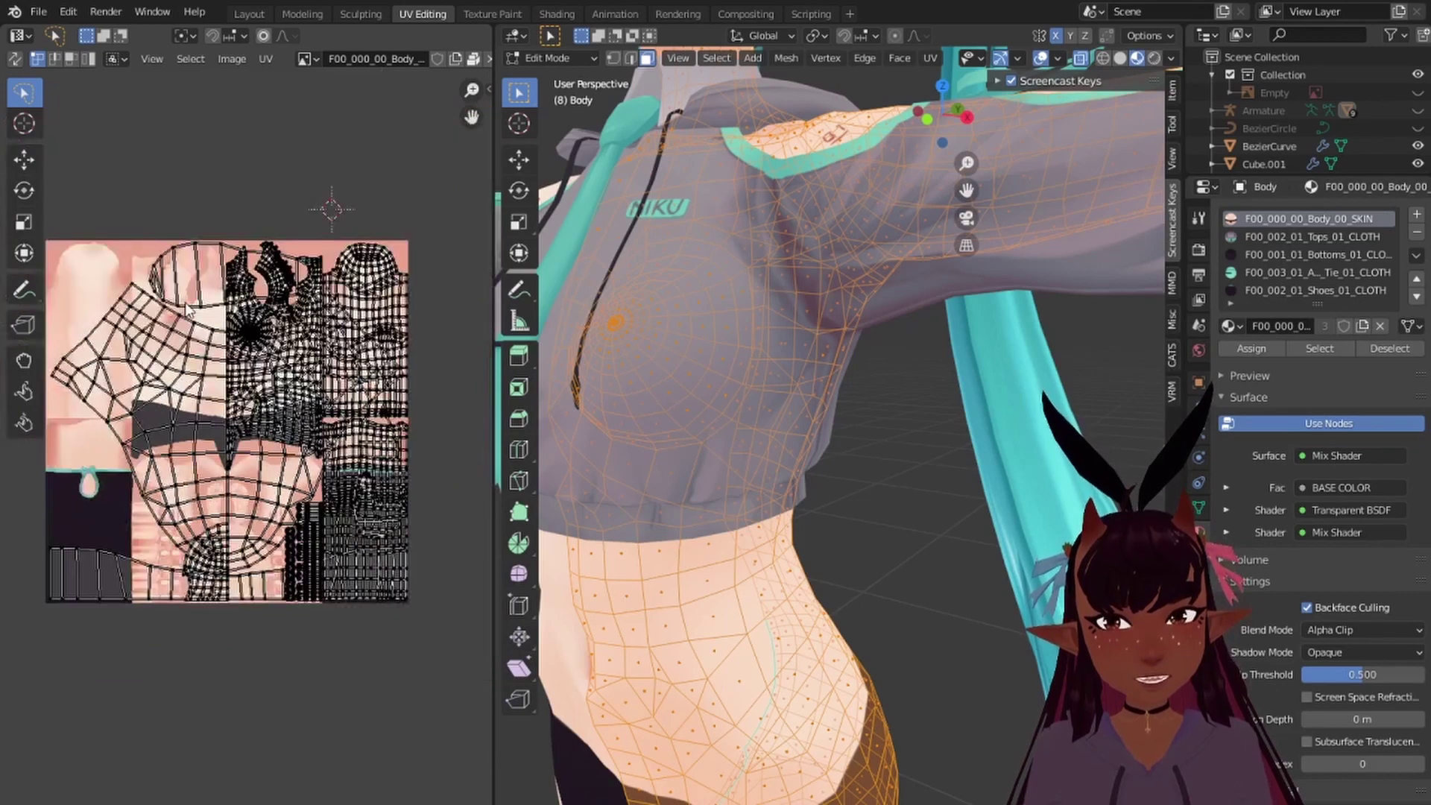
Step: Lasso around the foot and lower leg to drop their faces from the selection
scroll(791, 494, "down", 5)
middle_click_drag(824, 633, 862, 325, "shift")
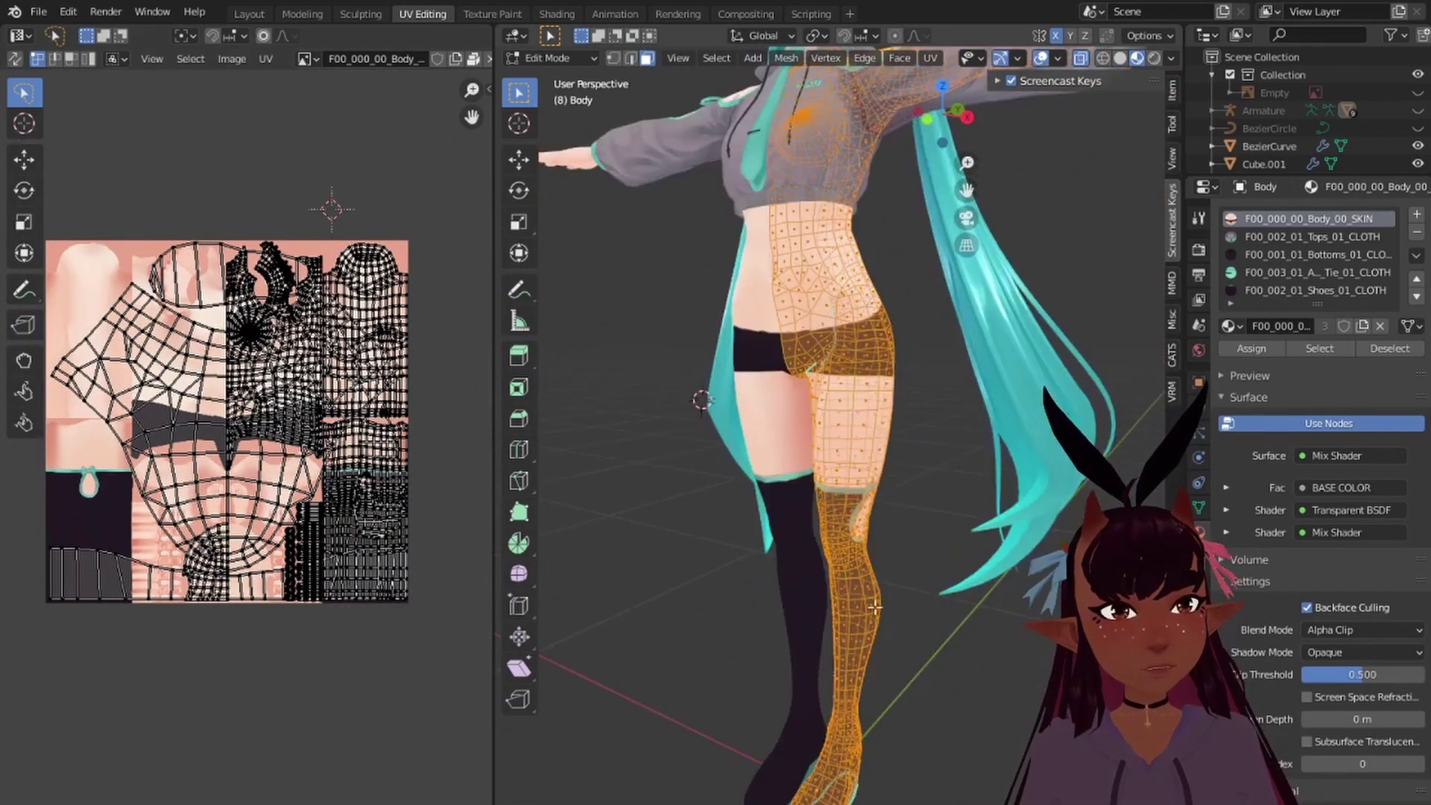
scroll(862, 325, "up", 2)
middle_click_drag(873, 779, 893, 535, "shift")
scroll(862, 532, "up", 2)
middle_click_drag(893, 535, 796, 319, "shift")
middle_click_drag(903, 402, 892, 421)
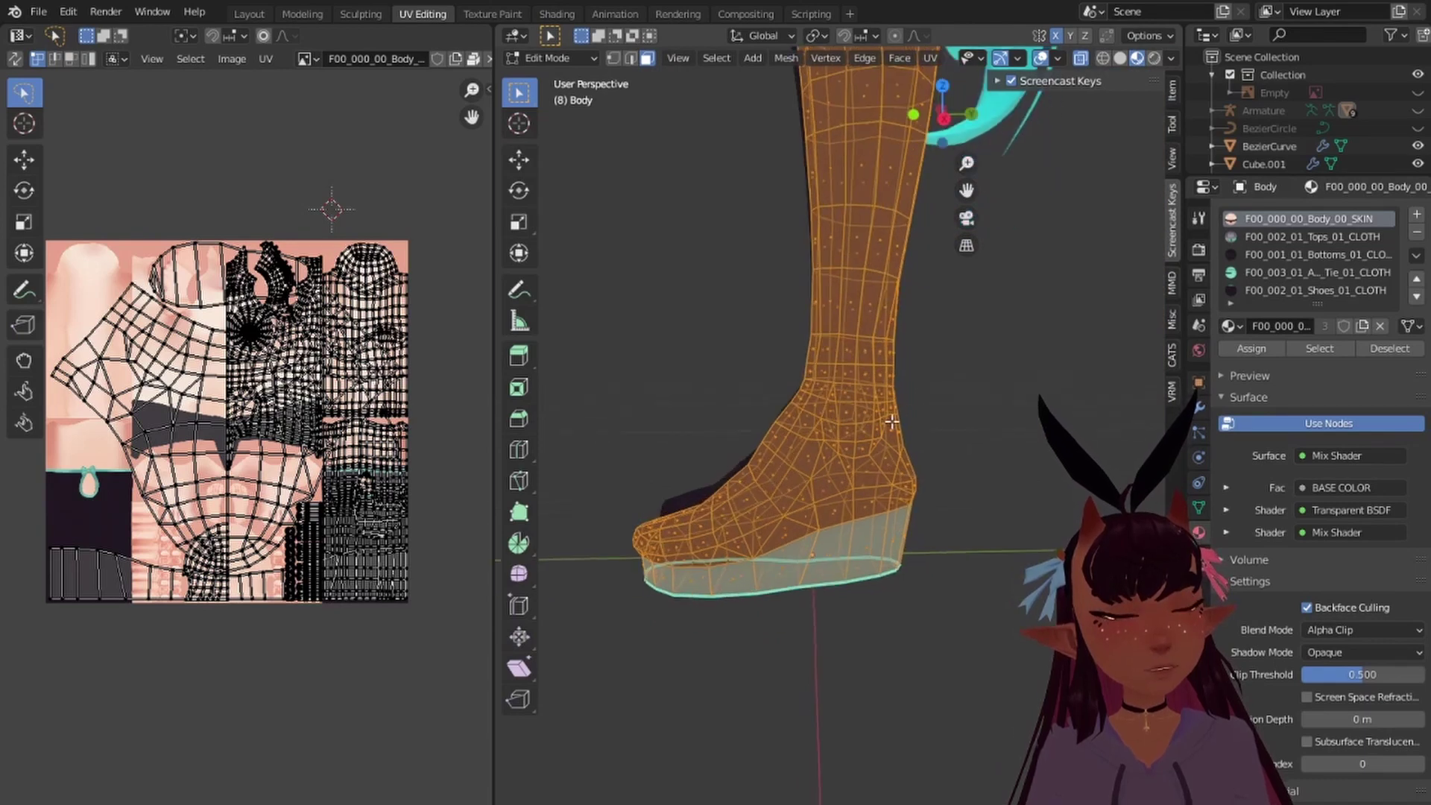
left_click_drag(875, 341, 584, 664, "ctrl")
Step: Select only the thin face loop that forms the rim of the stocking cutout
scroll(901, 430, "down", 3)
middle_click_drag(793, 370, 906, 358)
scroll(854, 467, "up", 5)
middle_click_drag(855, 467, 785, 469)
scroll(730, 438, "up", 4)
middle_click_drag(648, 392, 817, 451, "shift")
scroll(866, 444, "up", 4)
scroll(866, 444, "down", 1)
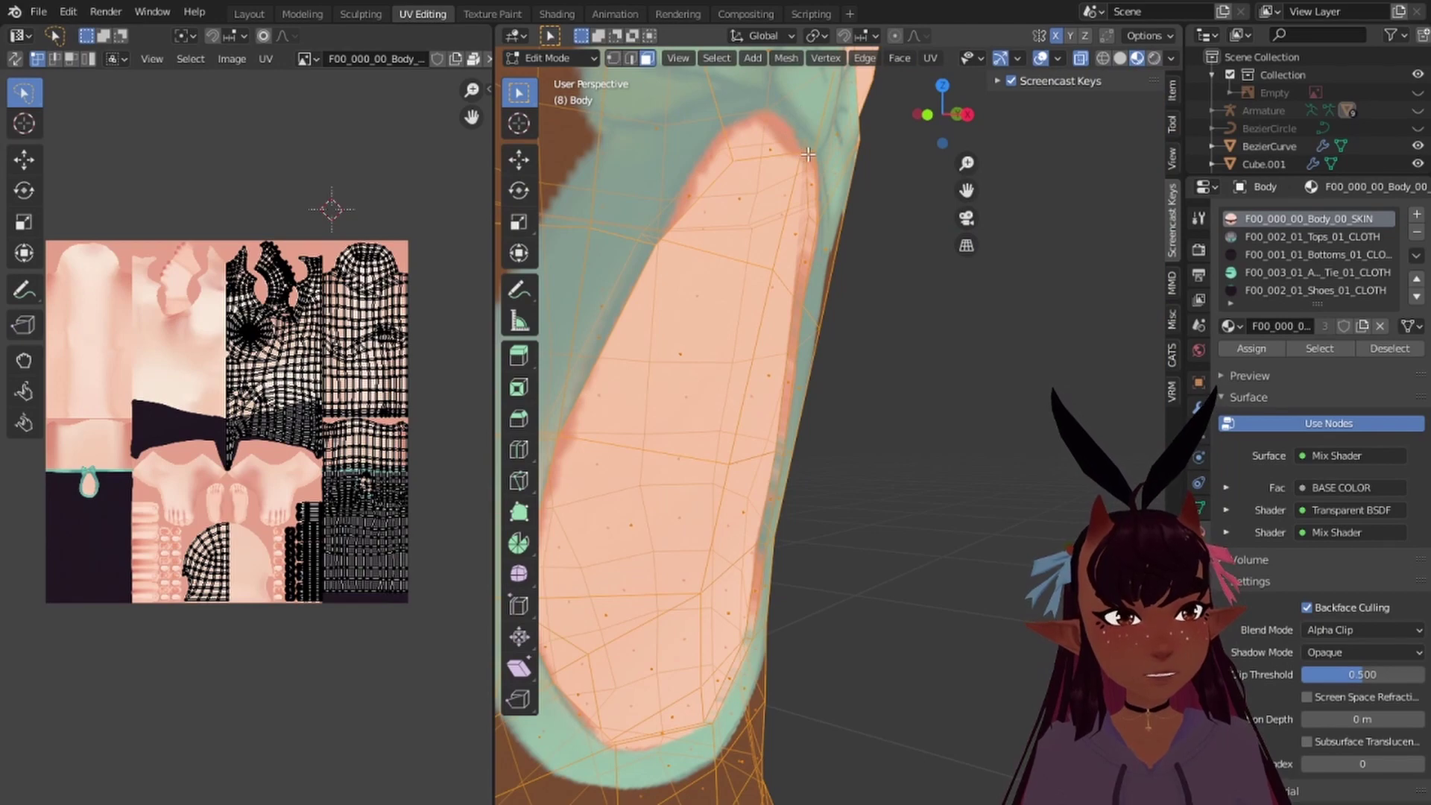
middle_click_drag(813, 168, 823, 140)
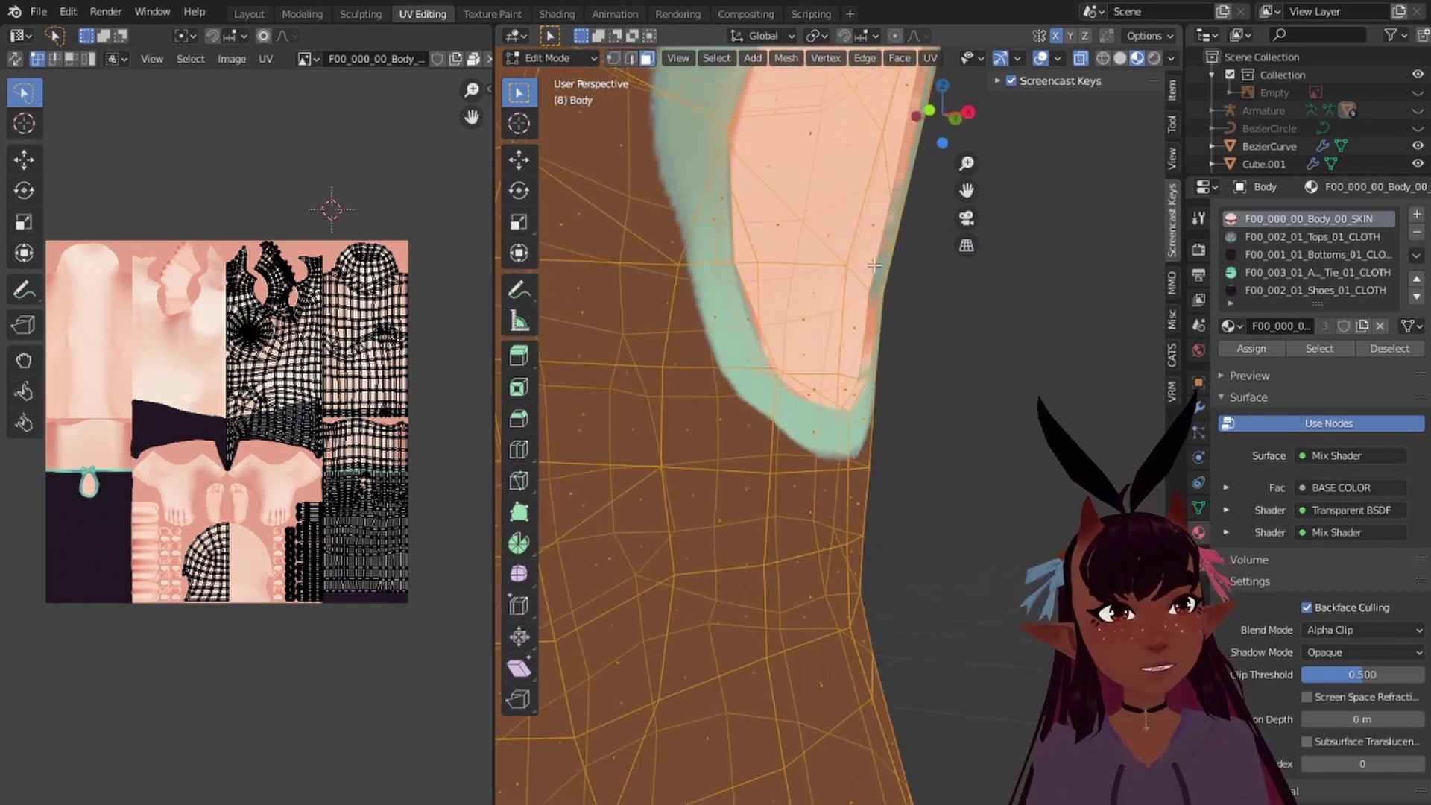
left_click(874, 288, "alt")
scroll(857, 241, "down", 5)
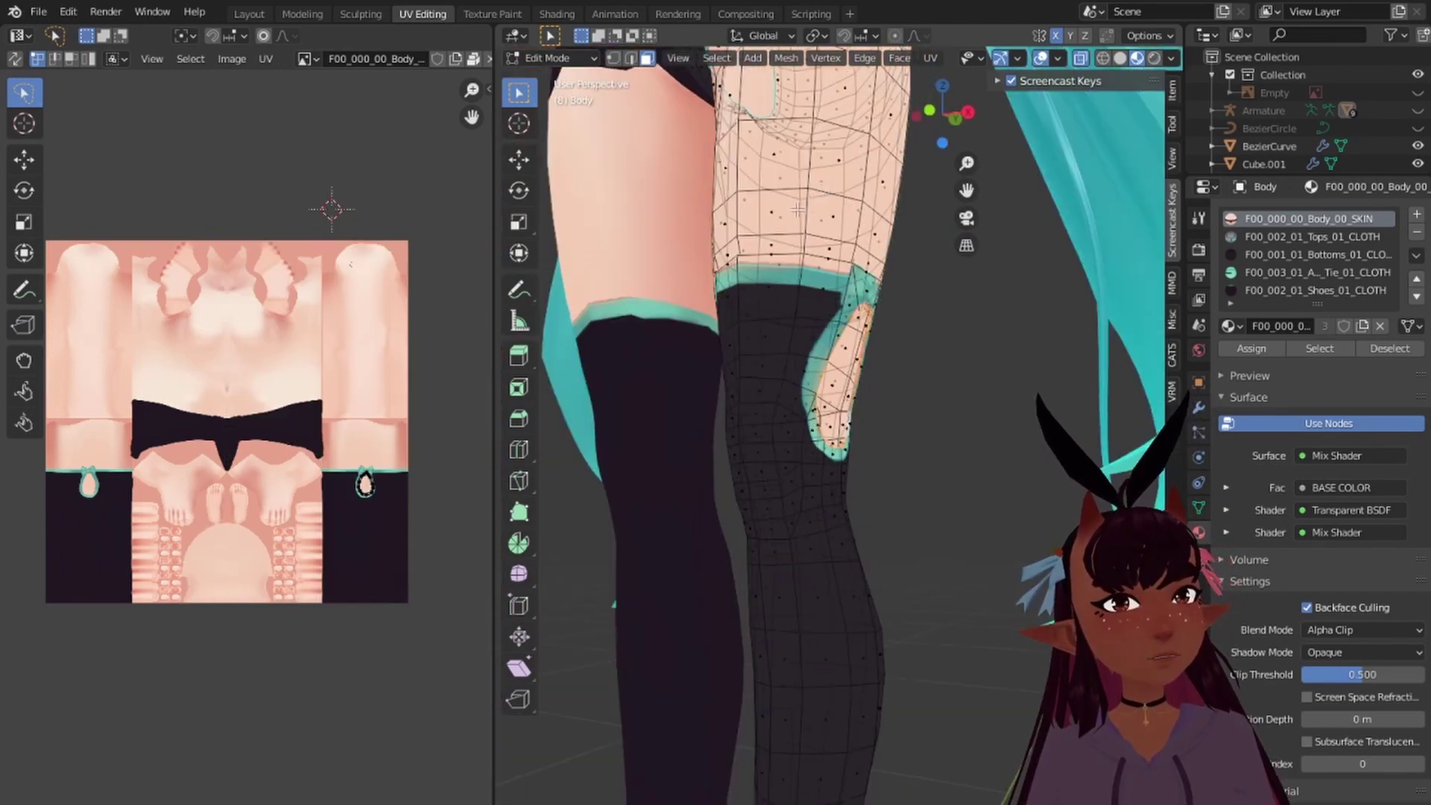
Step: Compare the rim loop's UV outline with the painted cutout on the texture and on the leg
middle_click_drag(856, 241, 708, 149)
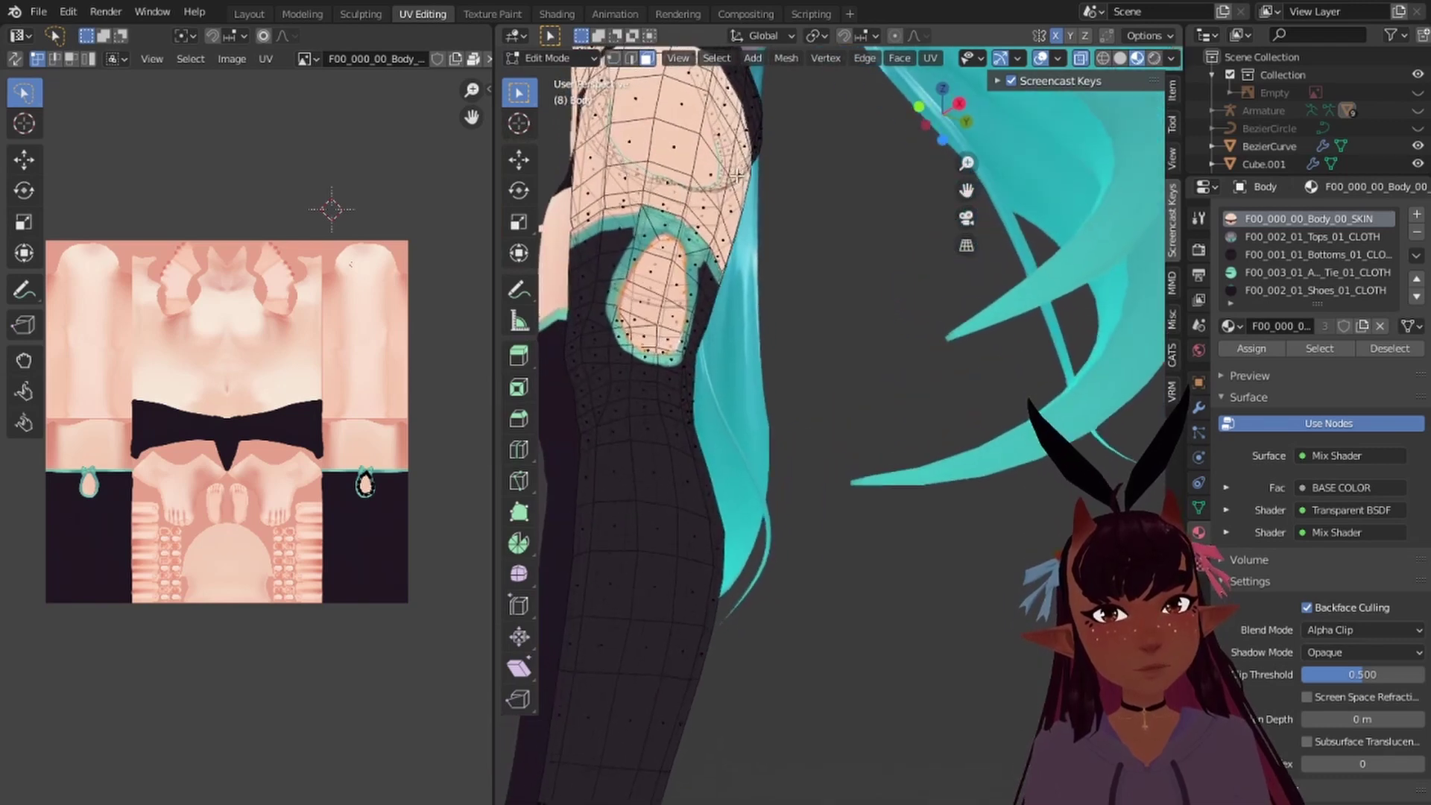
scroll(365, 492, "up", 10)
scroll(284, 295, "up", 3)
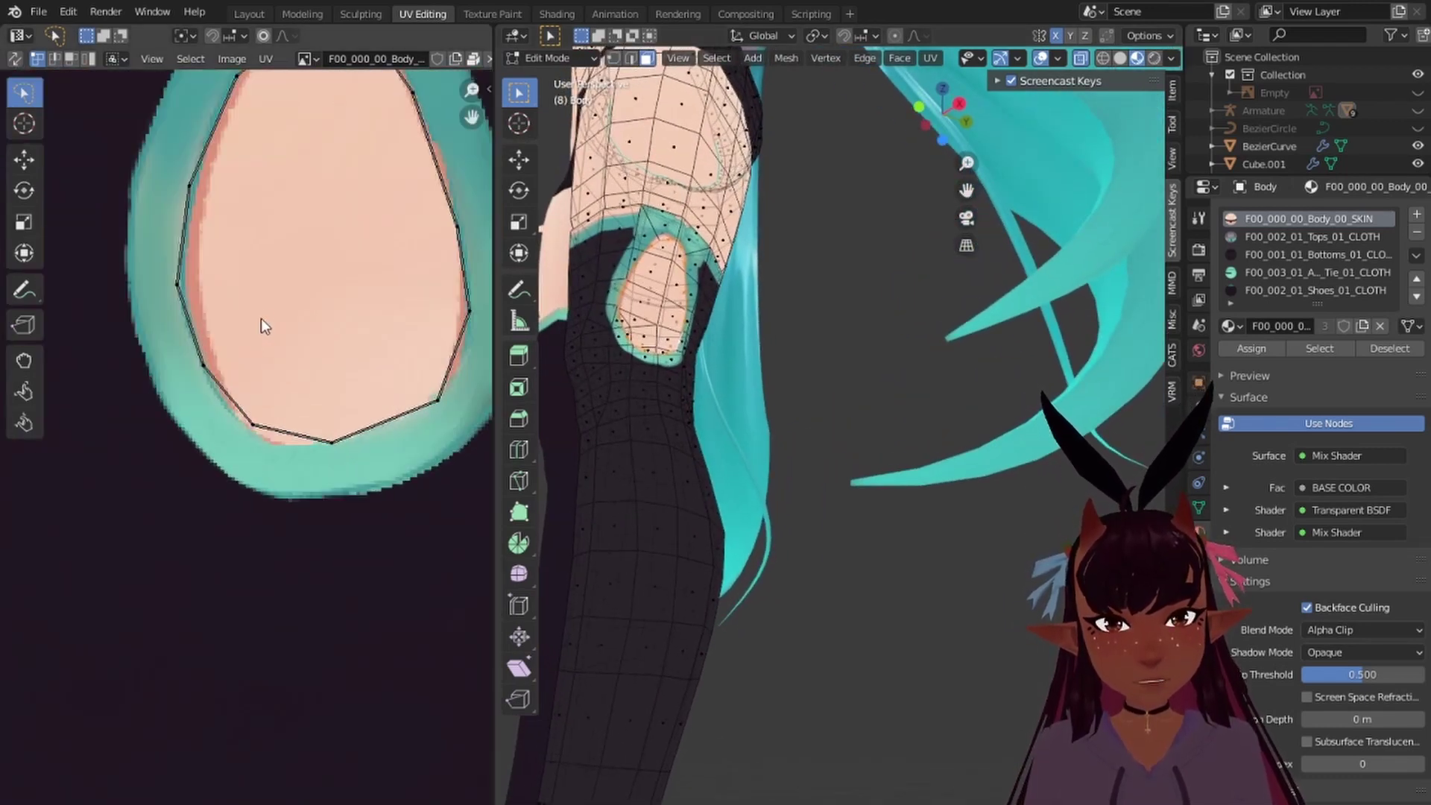
middle_click_drag(314, 230, 273, 336)
scroll(582, 197, "up", 2)
middle_click_drag(581, 198, 793, 380, "shift")
scroll(793, 380, "up", 2)
scroll(792, 380, "up", 4)
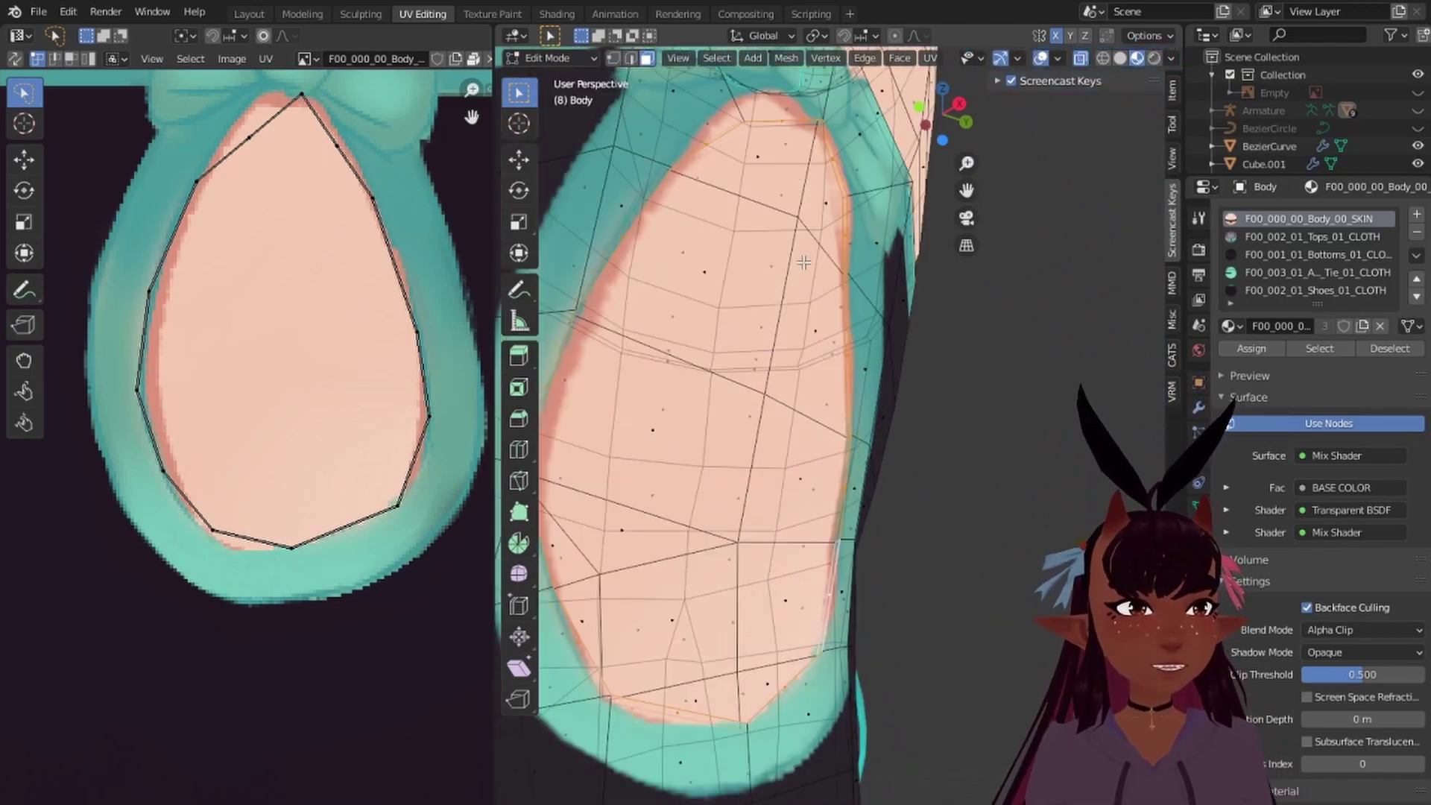
middle_click_drag(803, 262, 838, 292, "shift")
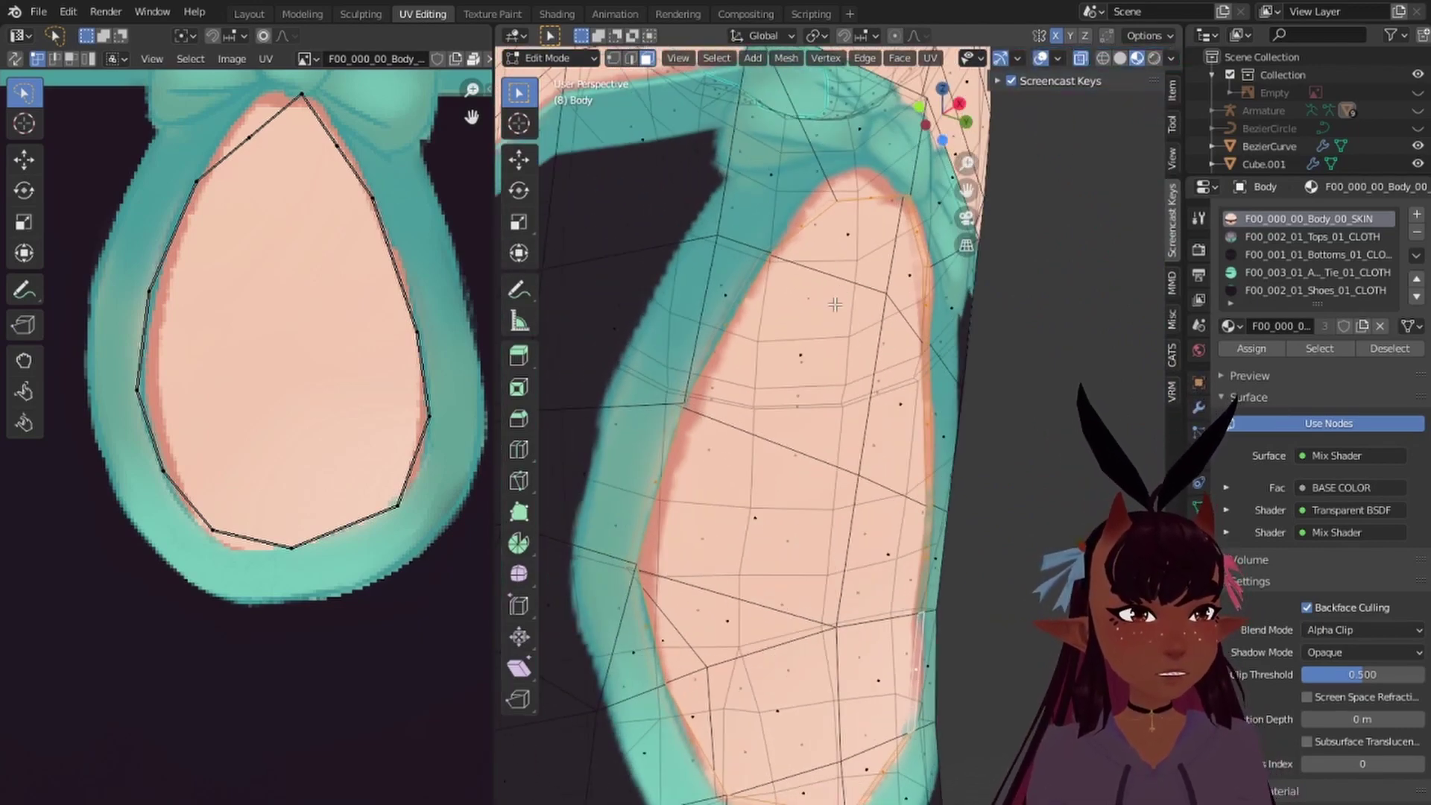
scroll(834, 304, "up", 4)
middle_click_drag(855, 184, 819, 261)
scroll(845, 284, "down", 6)
scroll(850, 266, "up", 1)
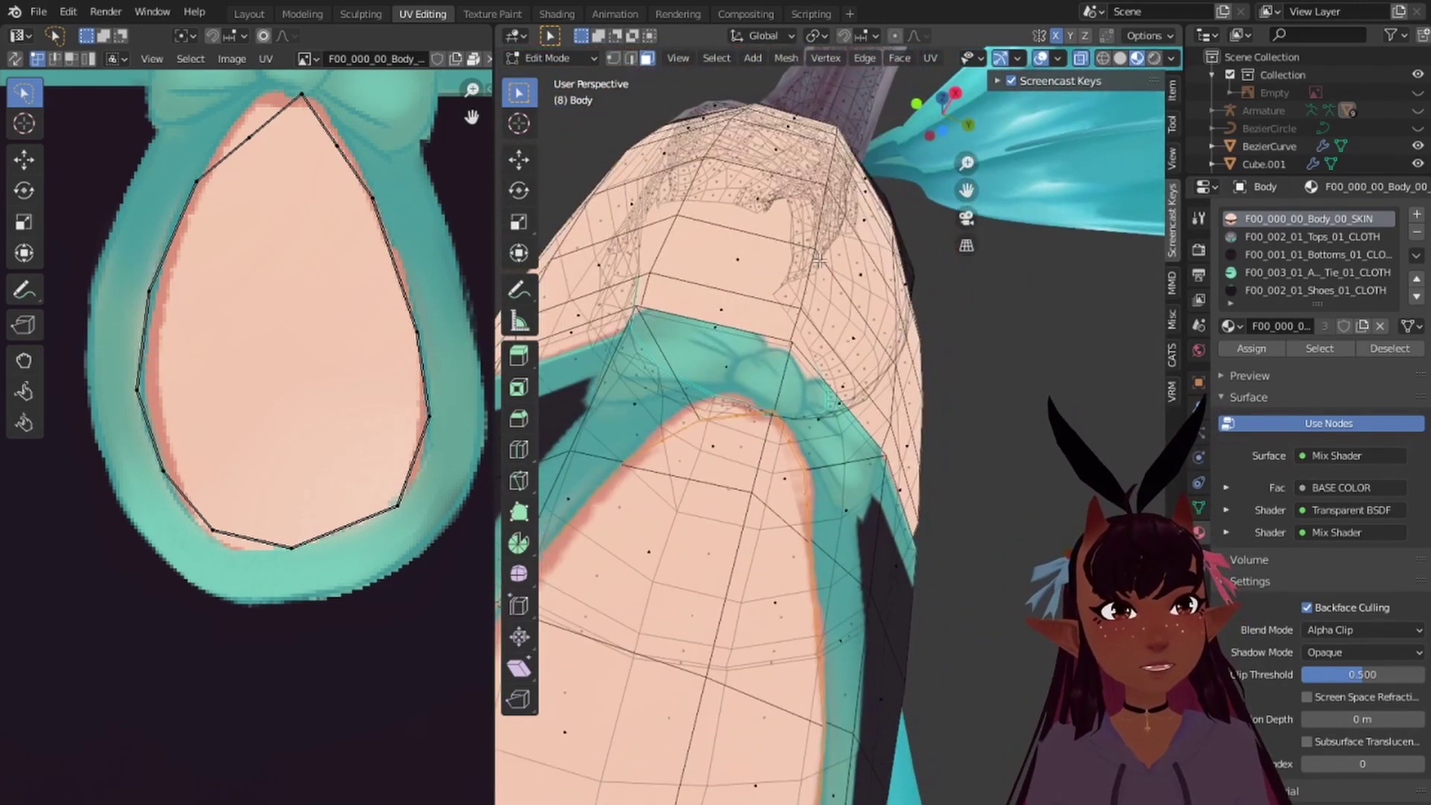
Step: Turn off X-ray so only the front surface of the mesh around the bow and cutout shows
left_click(1082, 61)
scroll(775, 325, "up", 6)
scroll(752, 335, "down", 3)
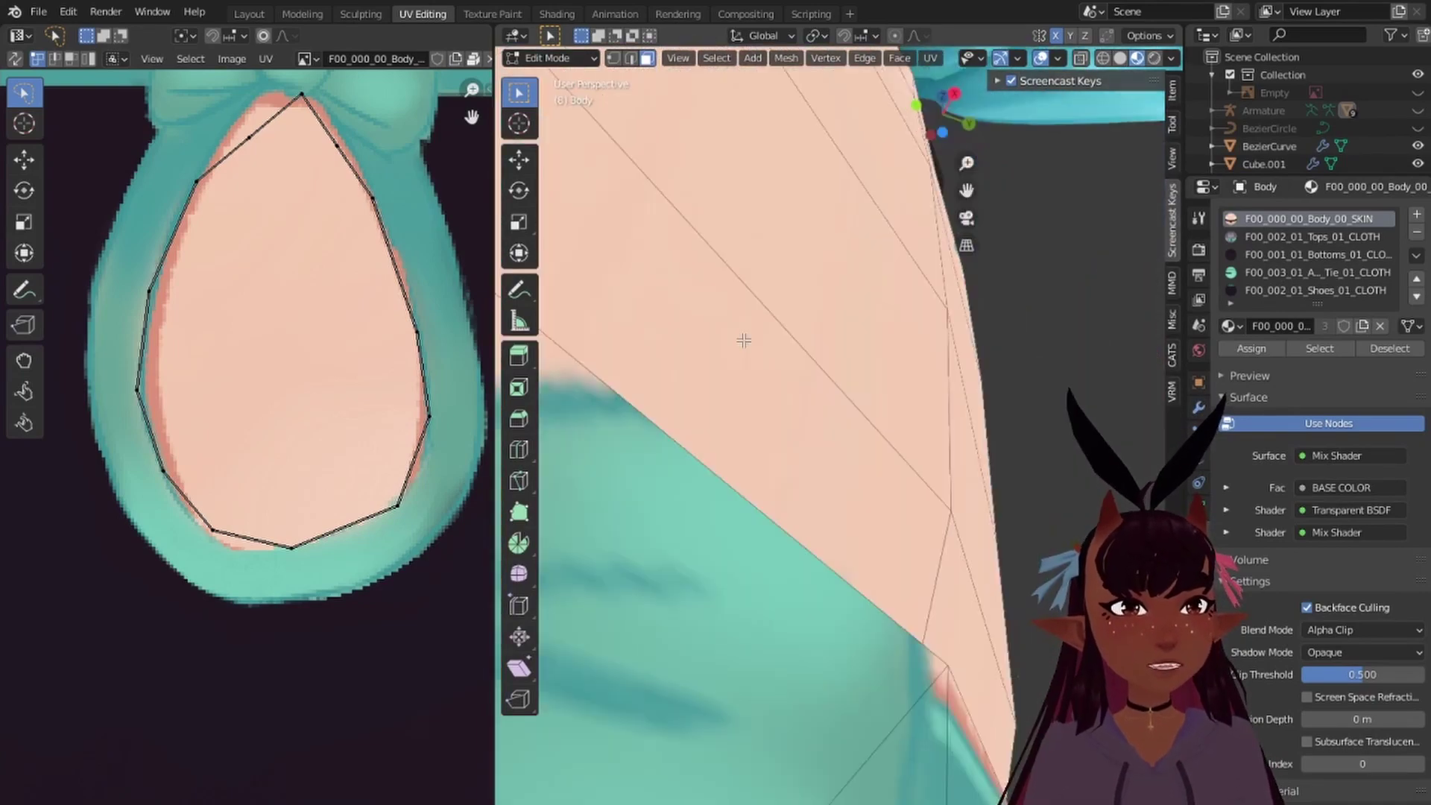
scroll(744, 336, "down", 3)
middle_click_drag(748, 320, 759, 290)
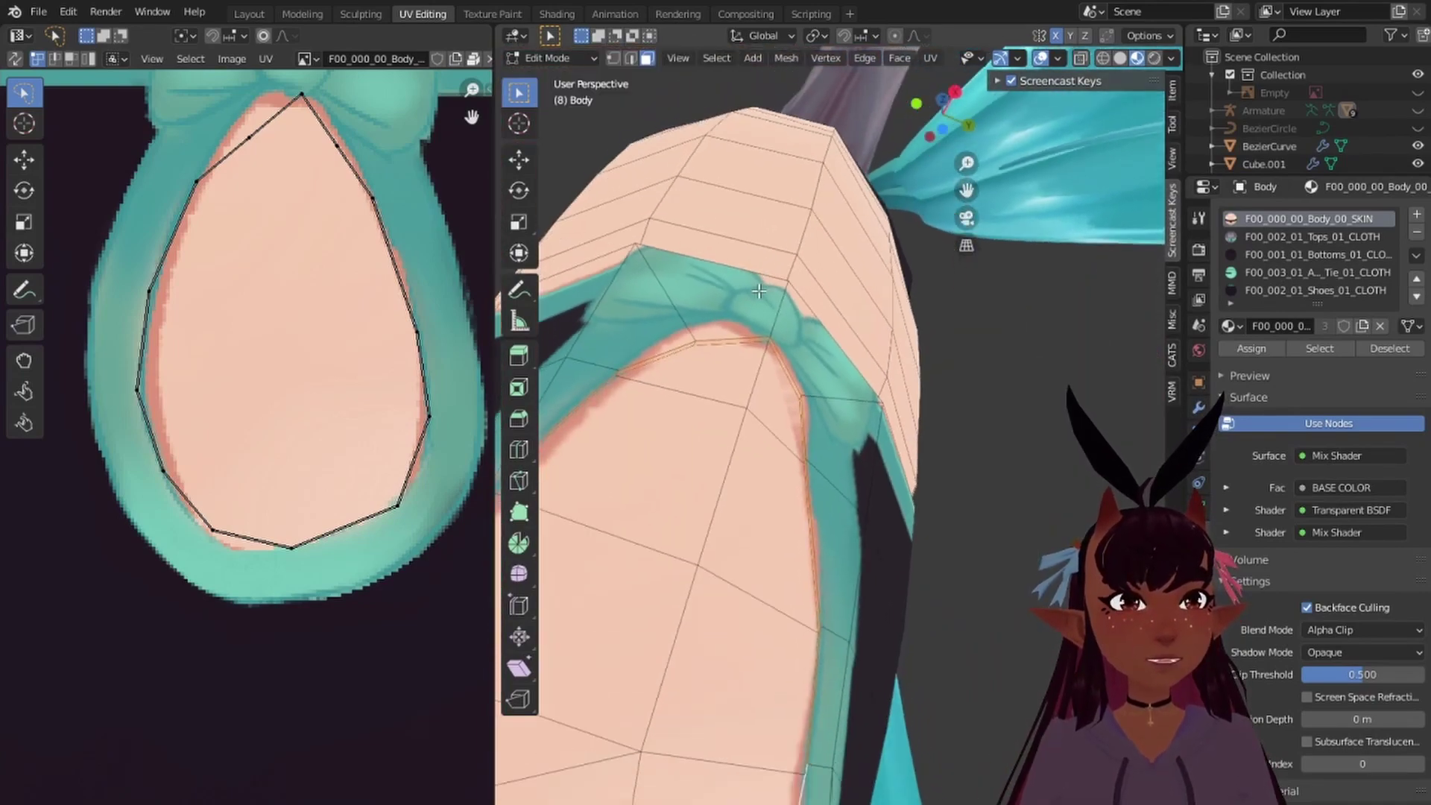
Step: Select the short edge across the cutout's rim just below the bow and mark it as a seam
left_click(631, 60)
left_click(770, 338)
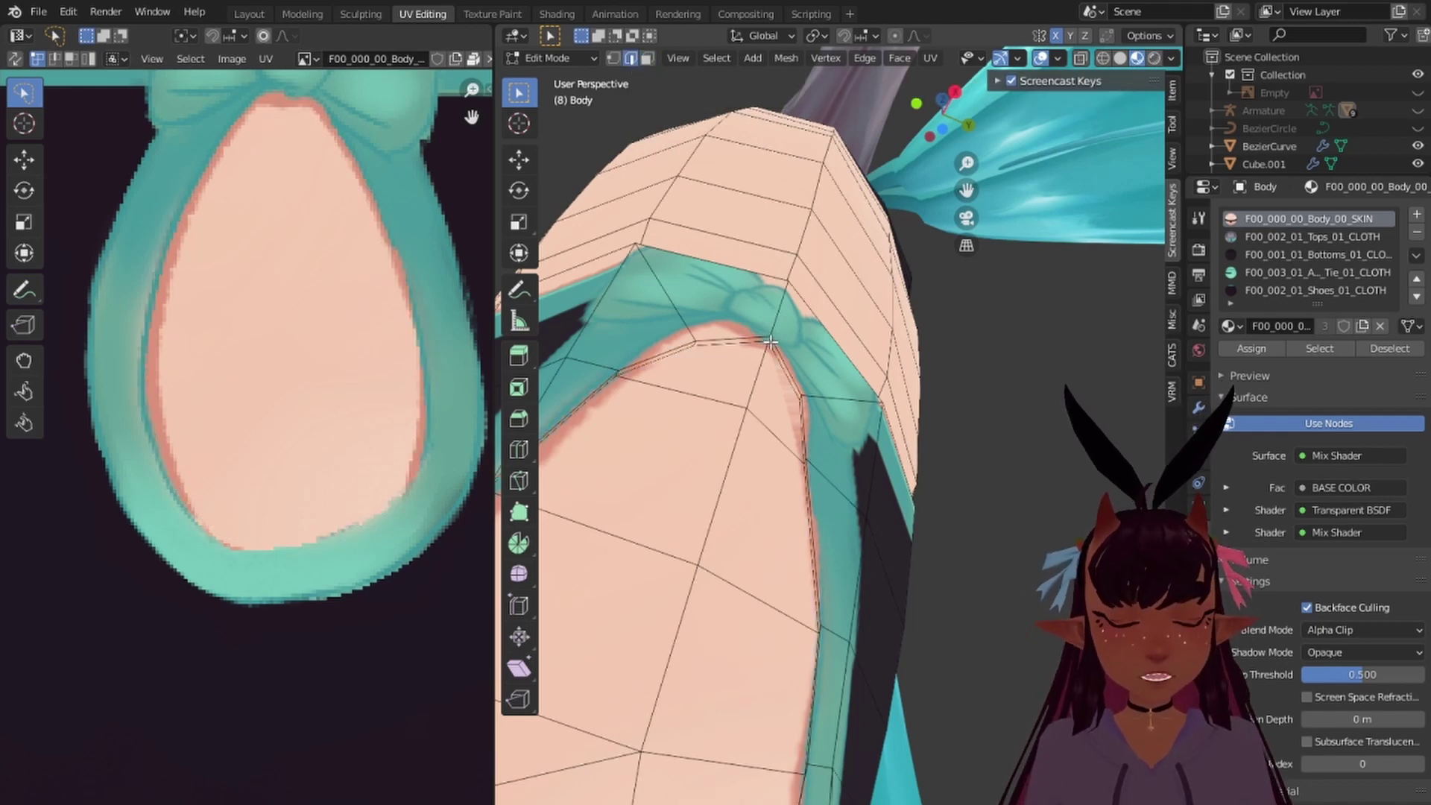
key("ctrl+e")
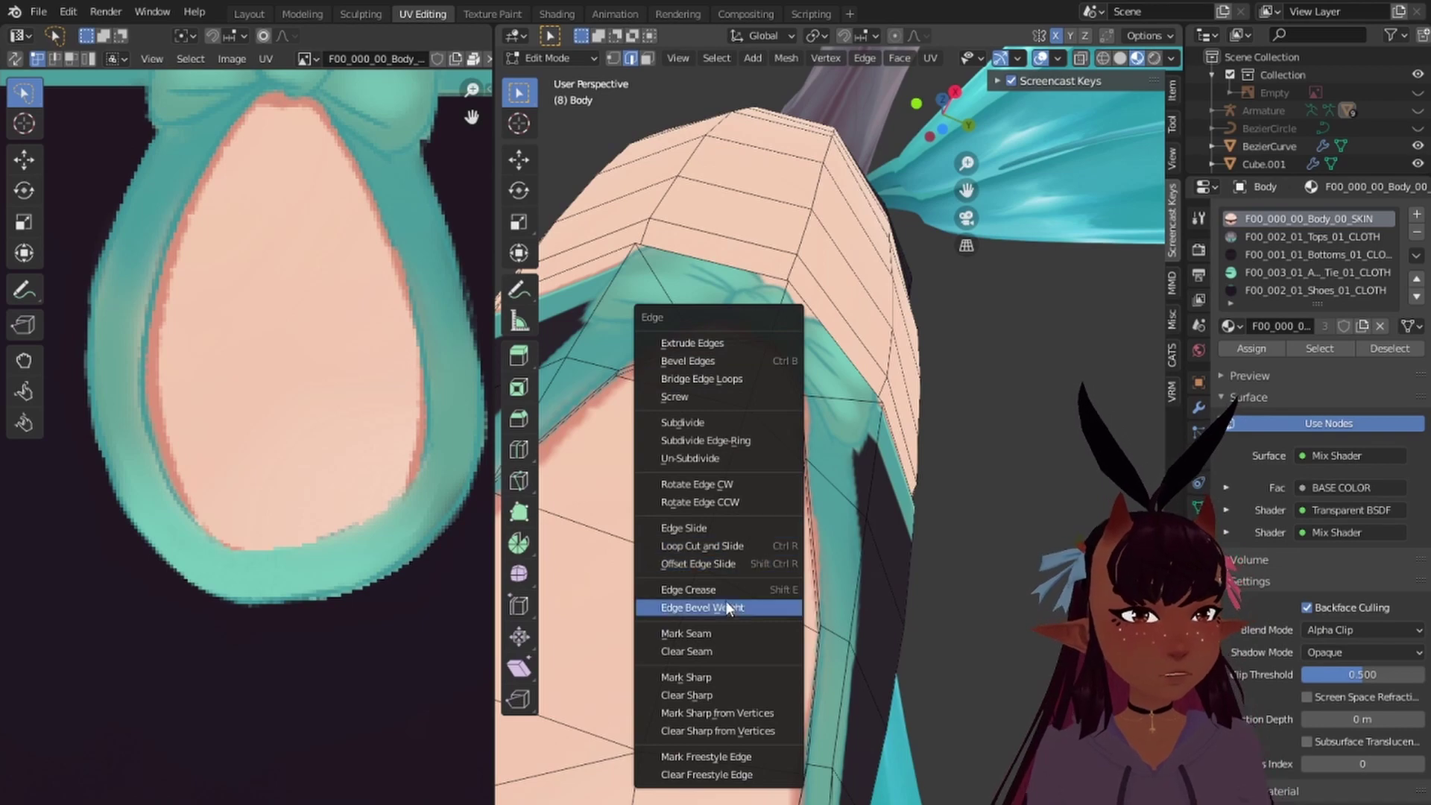
left_click(692, 635)
scroll(747, 475, "down", 9)
middle_click_drag(859, 462, 847, 626)
scroll(847, 625, "up", 10)
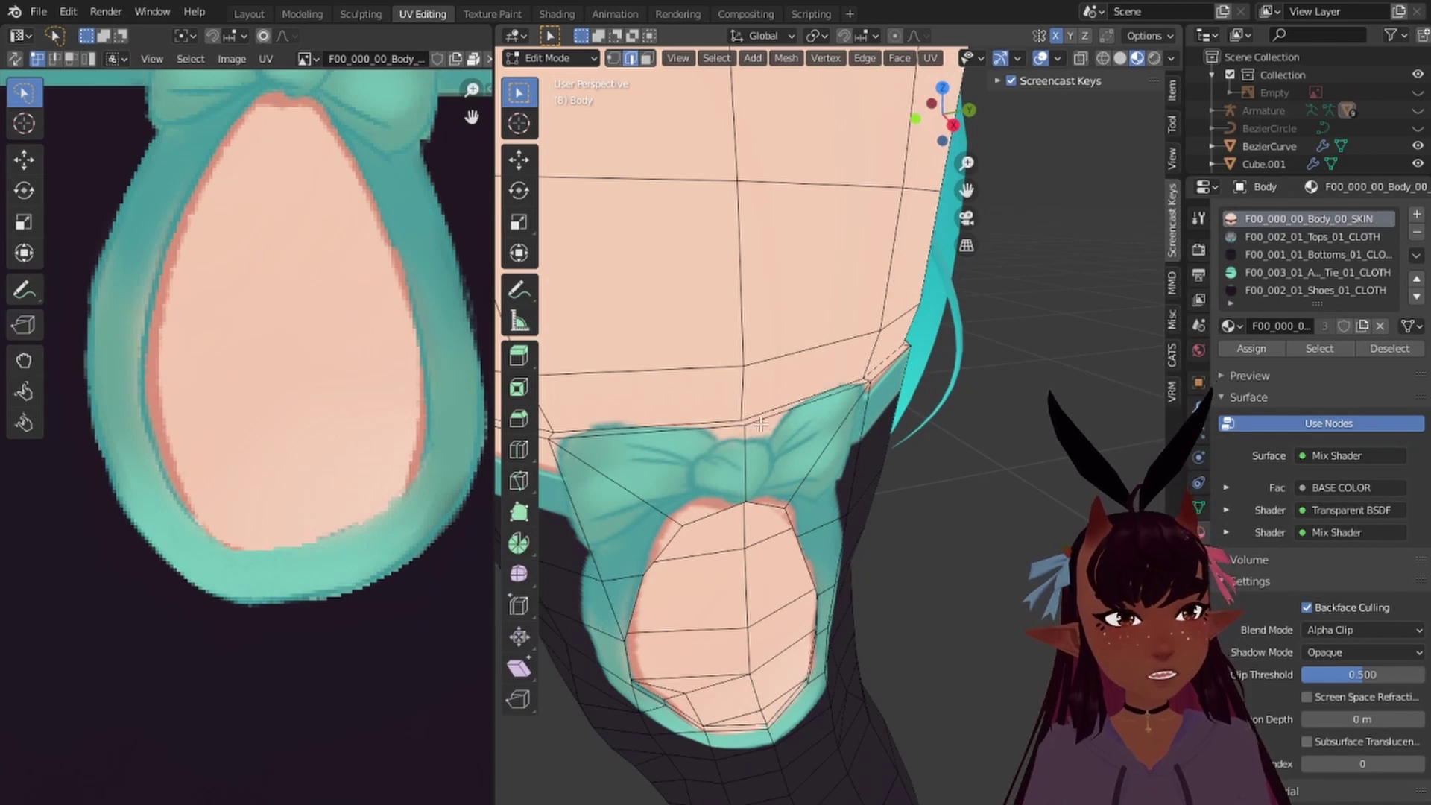
key("ctrl+e")
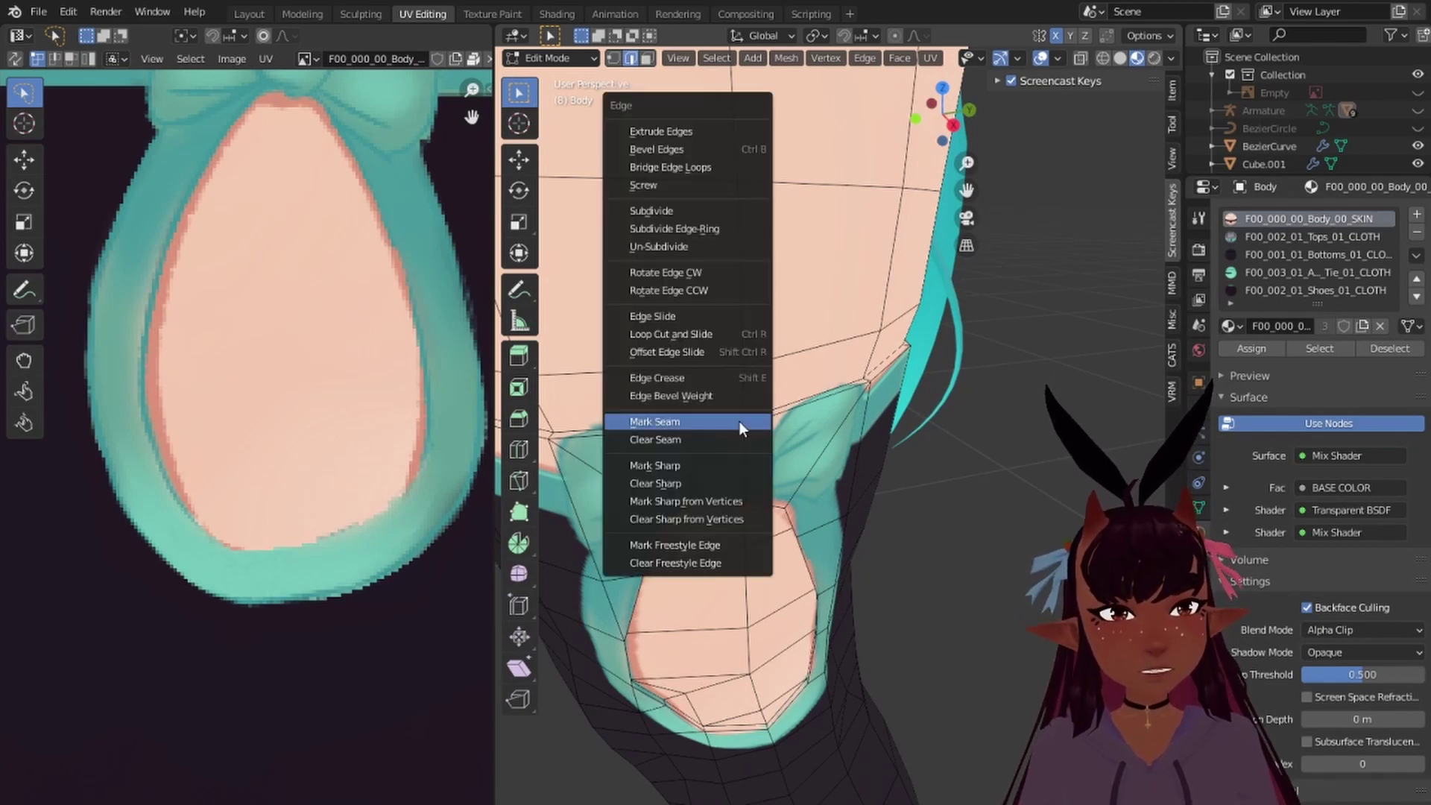
left_click(739, 423)
middle_click_drag(740, 422, 739, 257)
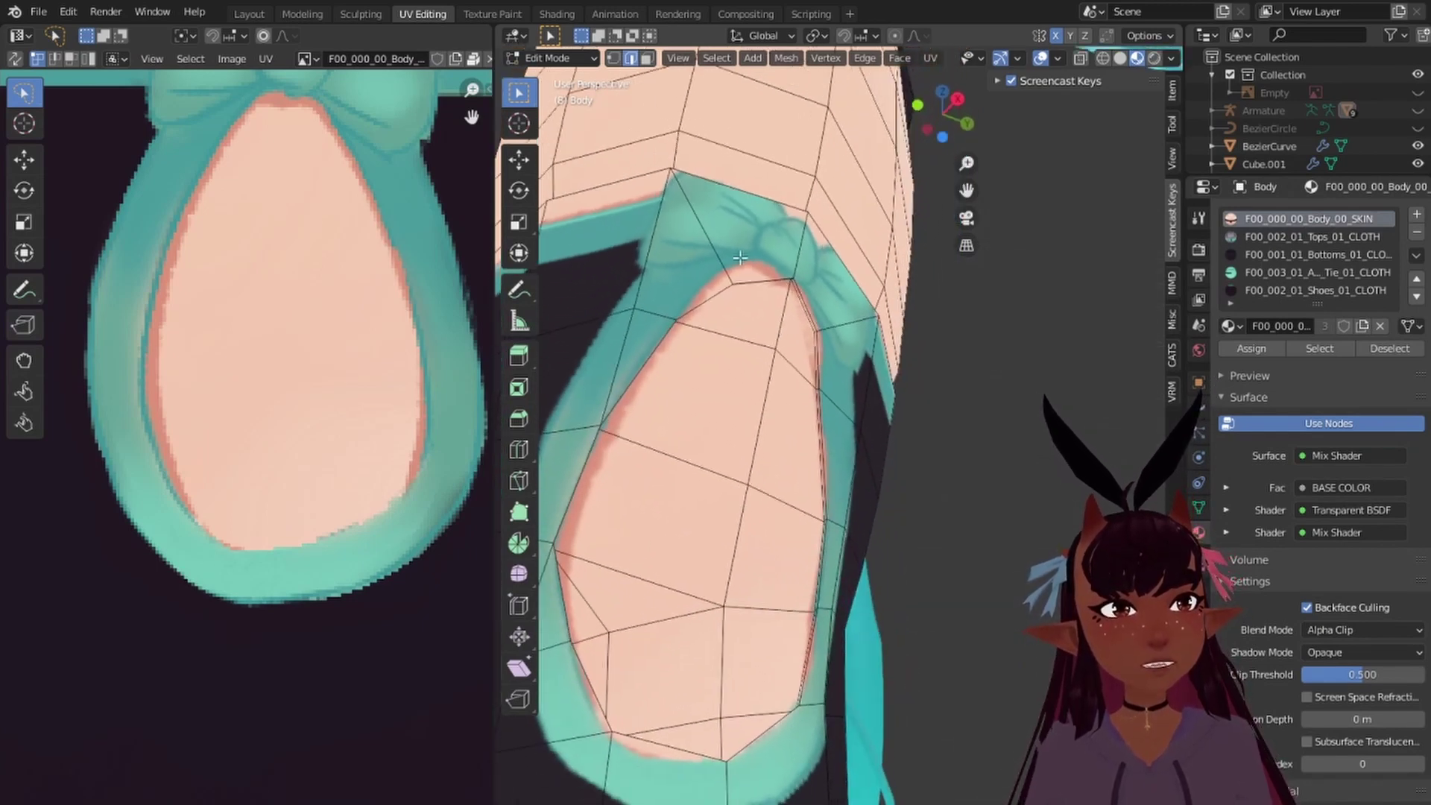
Step: Reselect the thin face loop around the cutout in face mode and unwrap it into its own UV strip
left_click(646, 59)
scroll(786, 220, "up", 3)
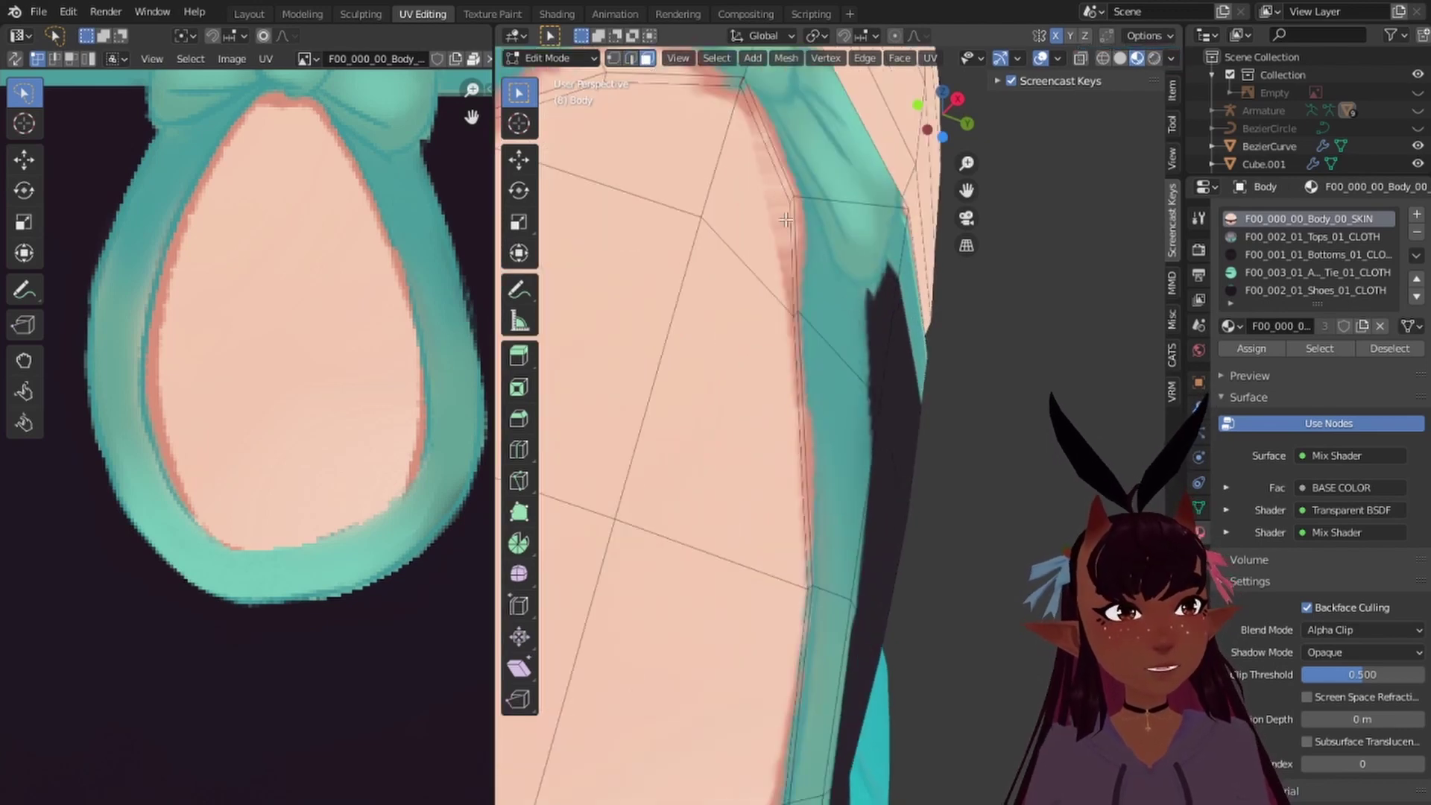
left_click(793, 194, "alt")
scroll(249, 325, "down", 1)
scroll(706, 351, "down", 5)
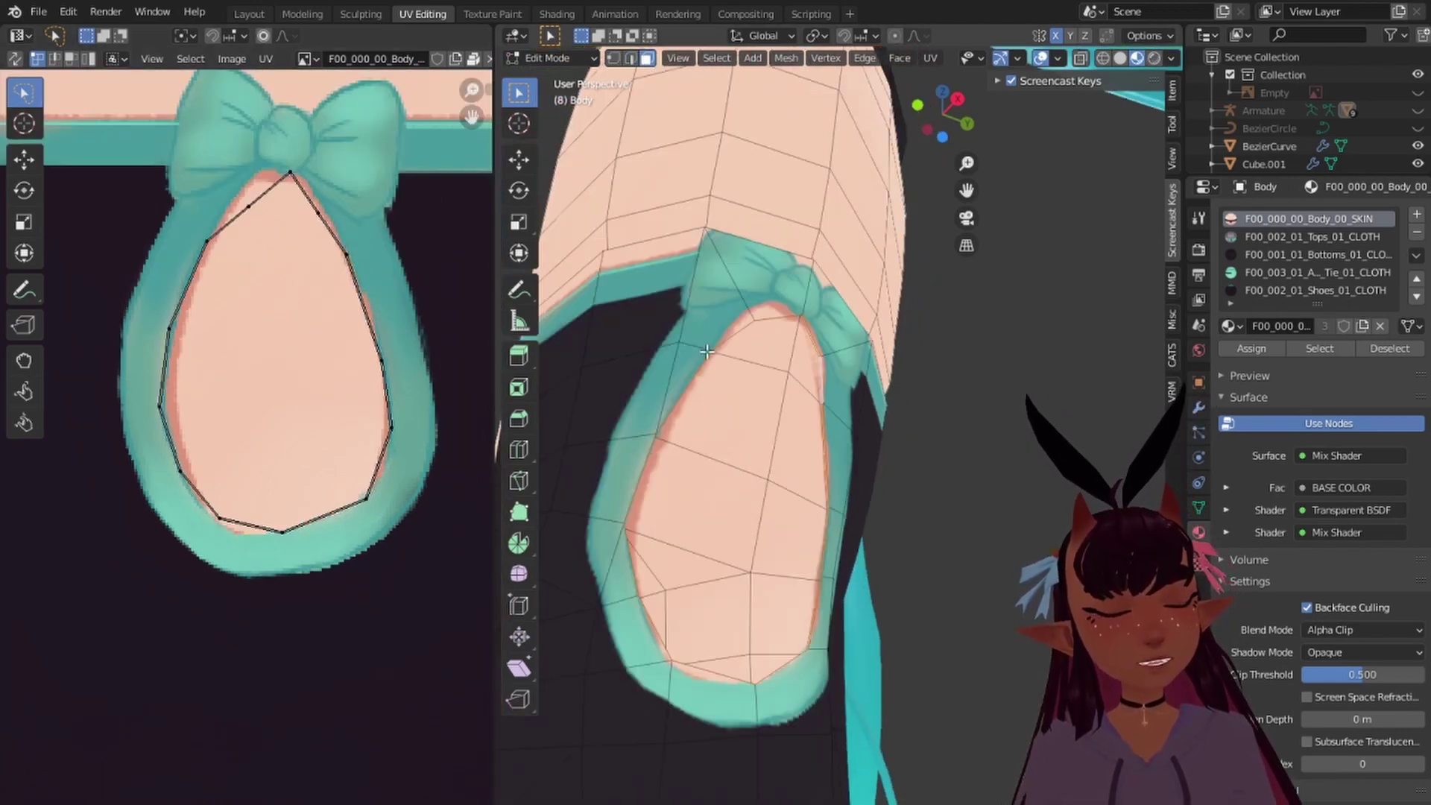
key("u")
left_click(754, 373)
scroll(314, 387, "down", 6)
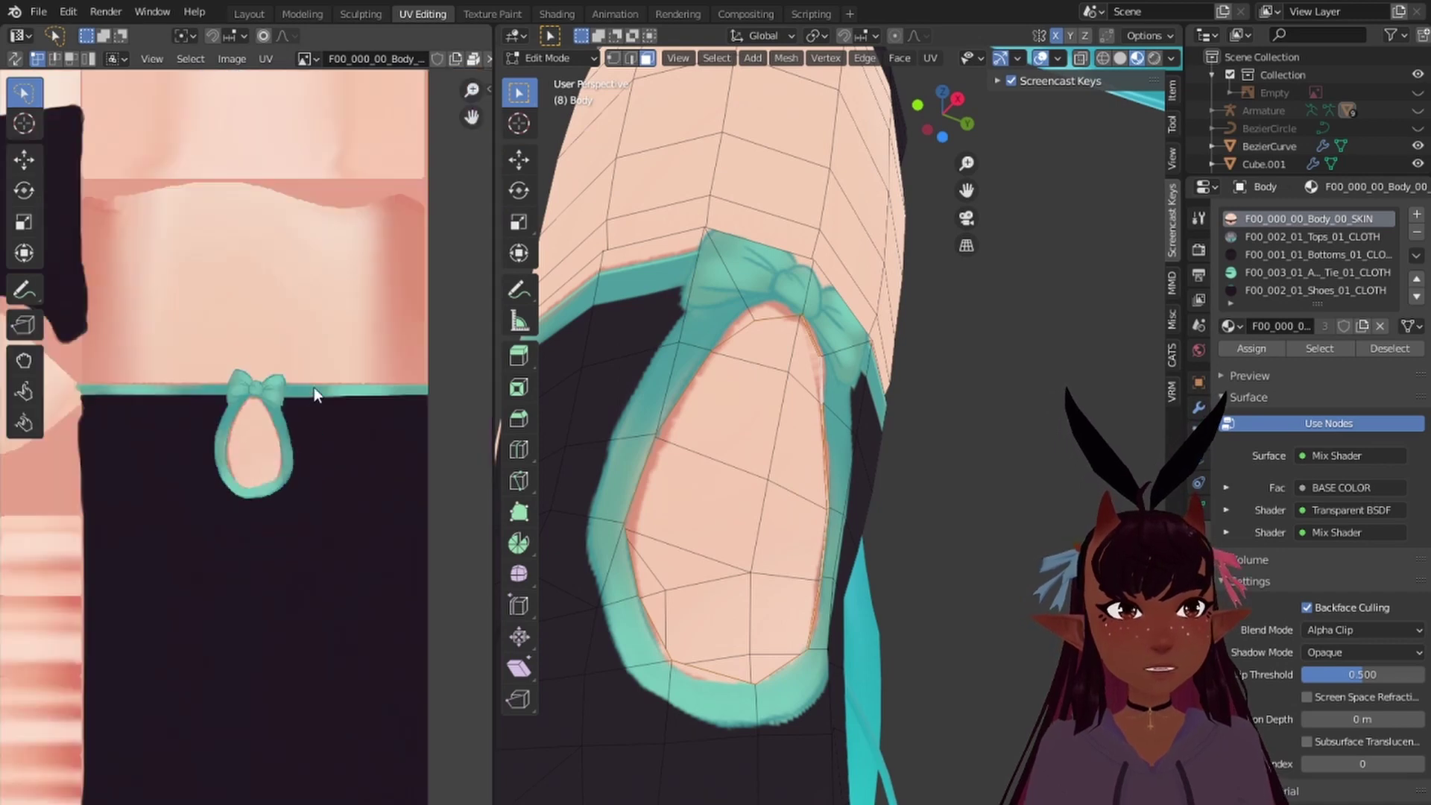
scroll(172, 384, "up", 5)
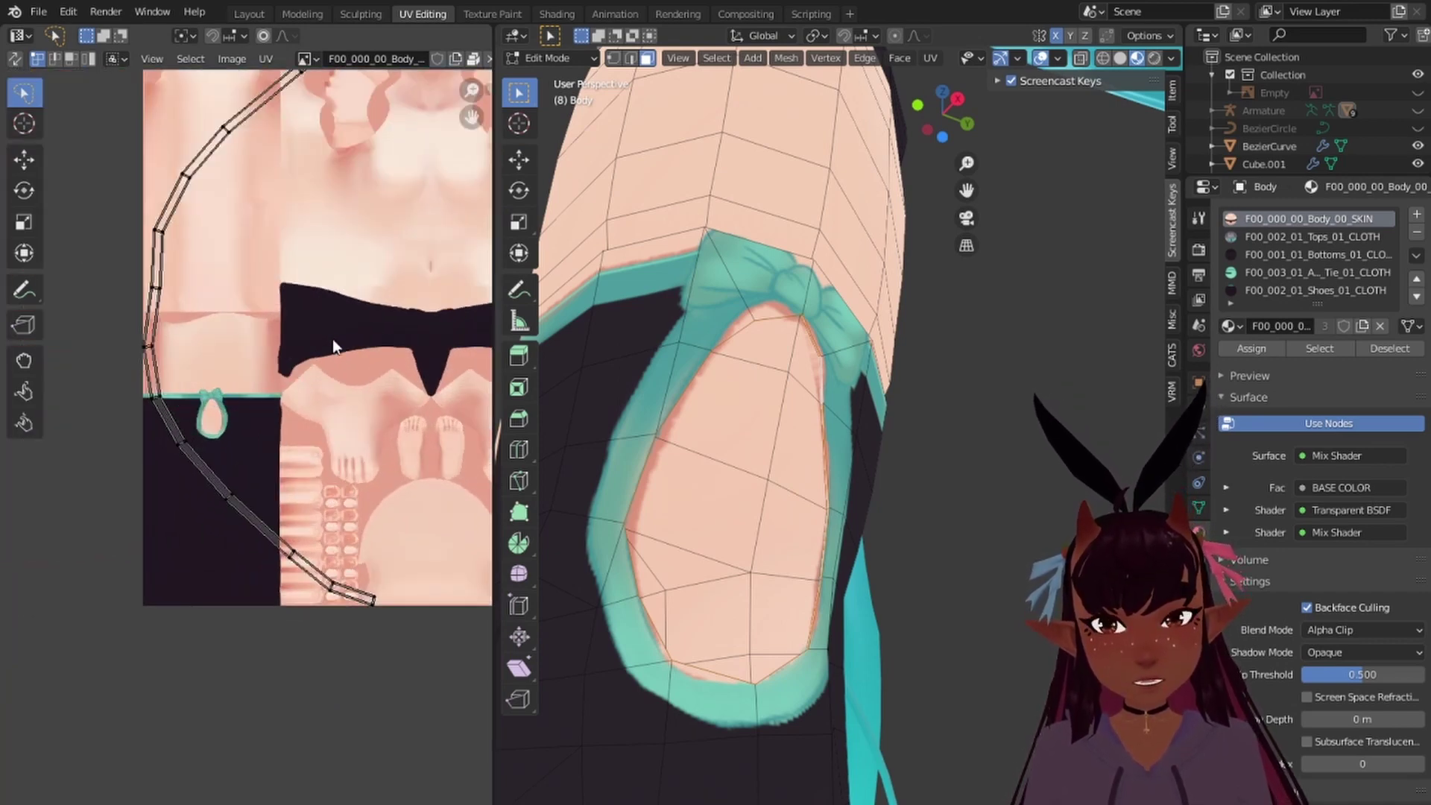
middle_click_drag(332, 338, 257, 415)
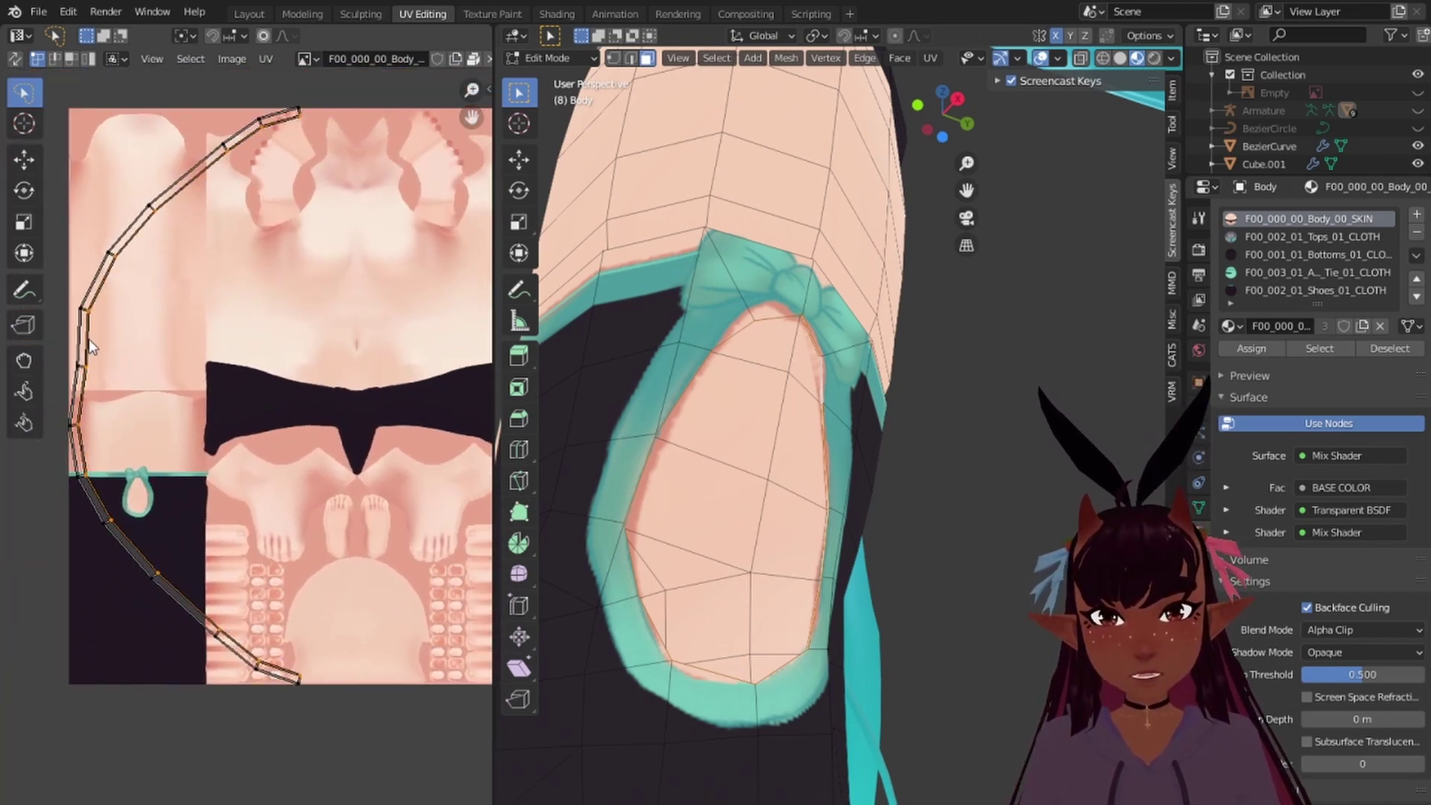
Step: Flatten the selected side of the unwrapped UV strip by scaling it to 0 along X
type("s")
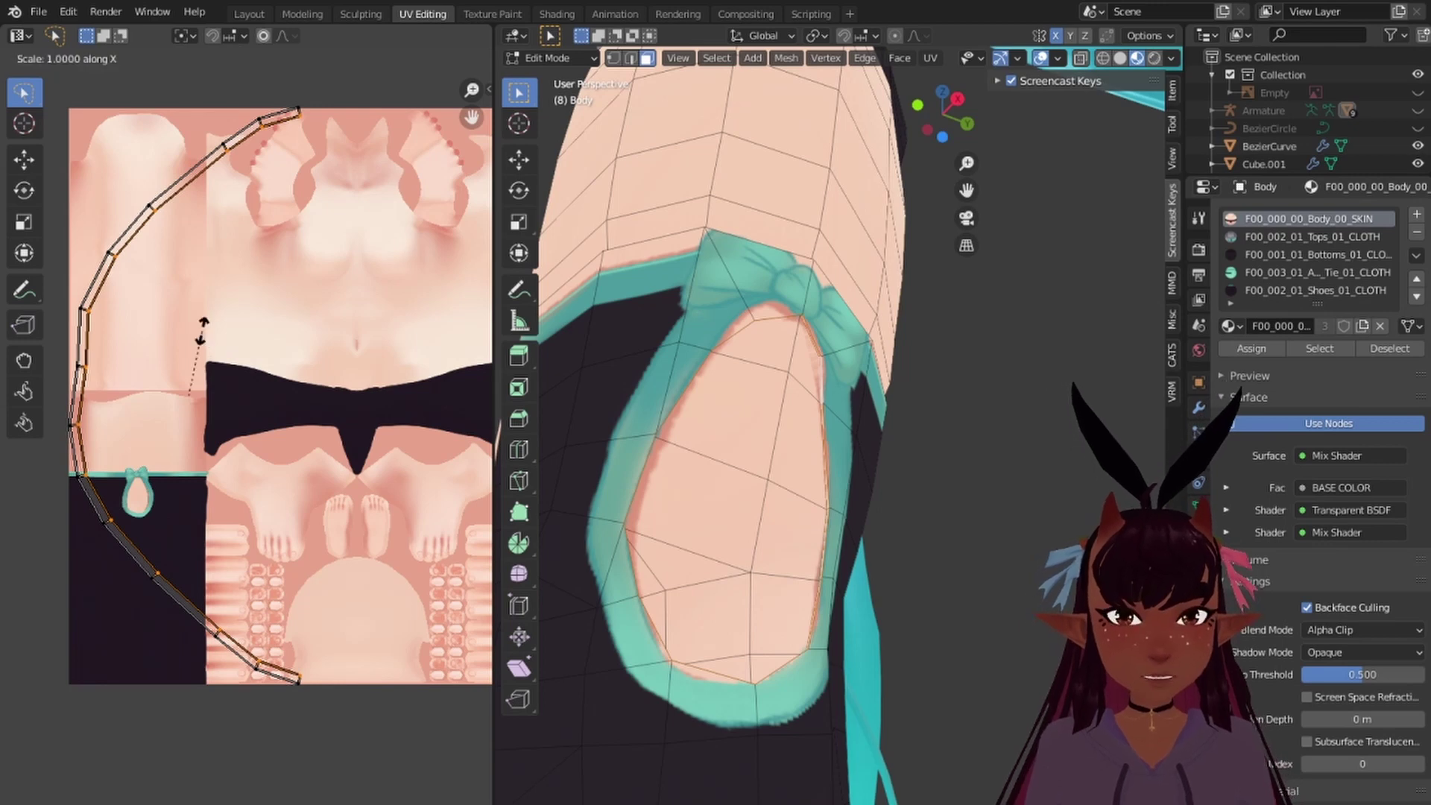
type("0")
key("Return")
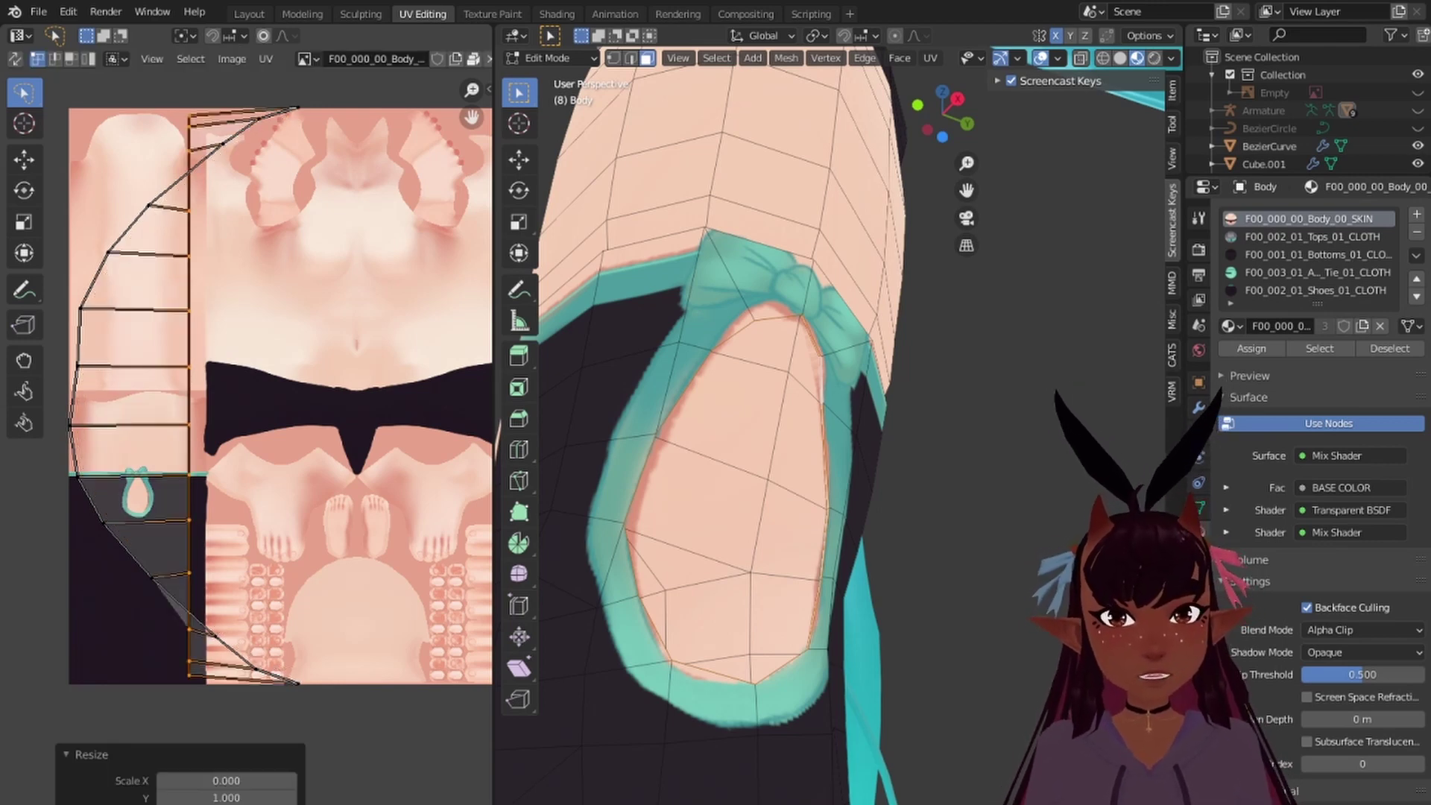
Step: Flatten the remaining curved side of the cutout rim's UV strip to 0 along X and shorten the strip slightly along Y
left_click(84, 349, "alt")
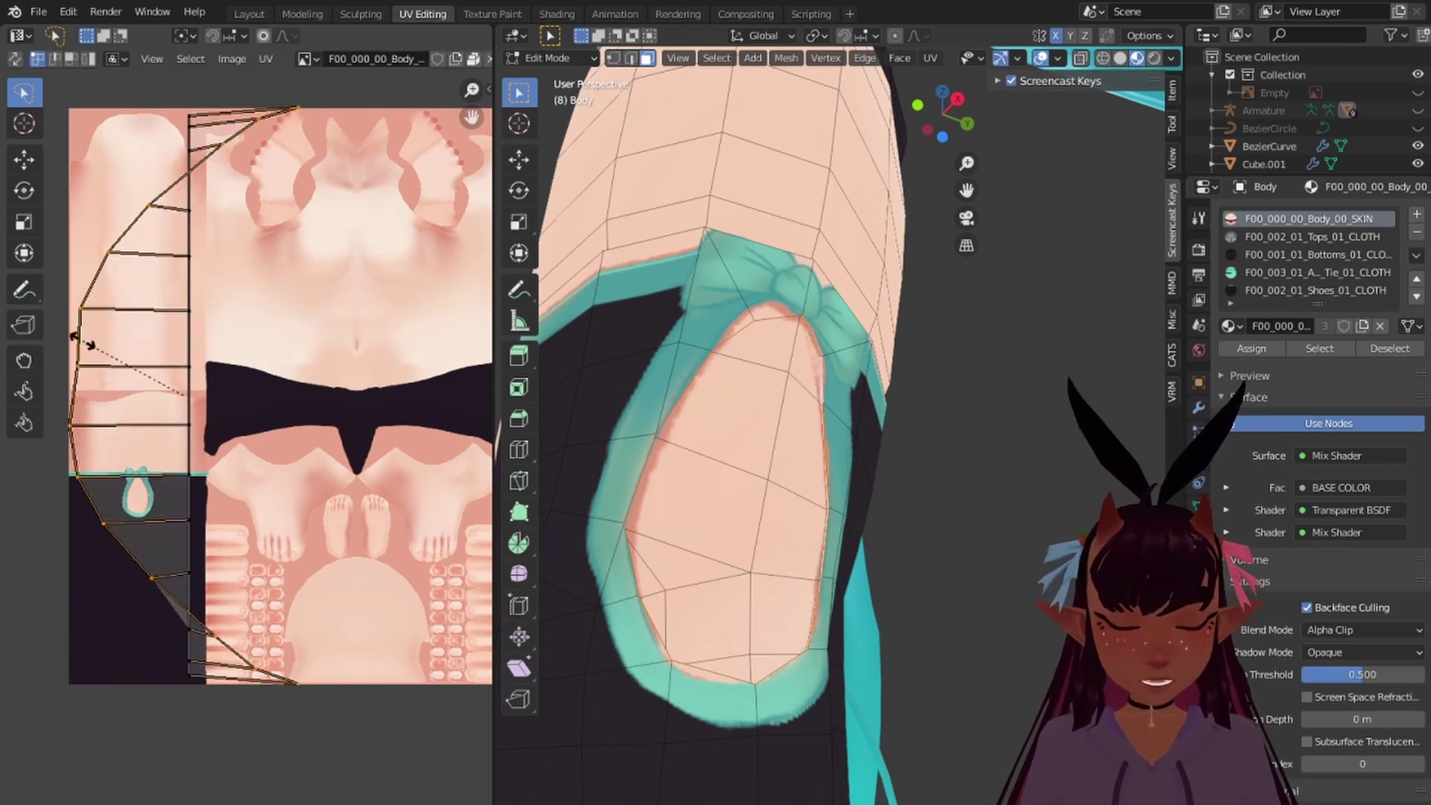
type("x0")
key("Return")
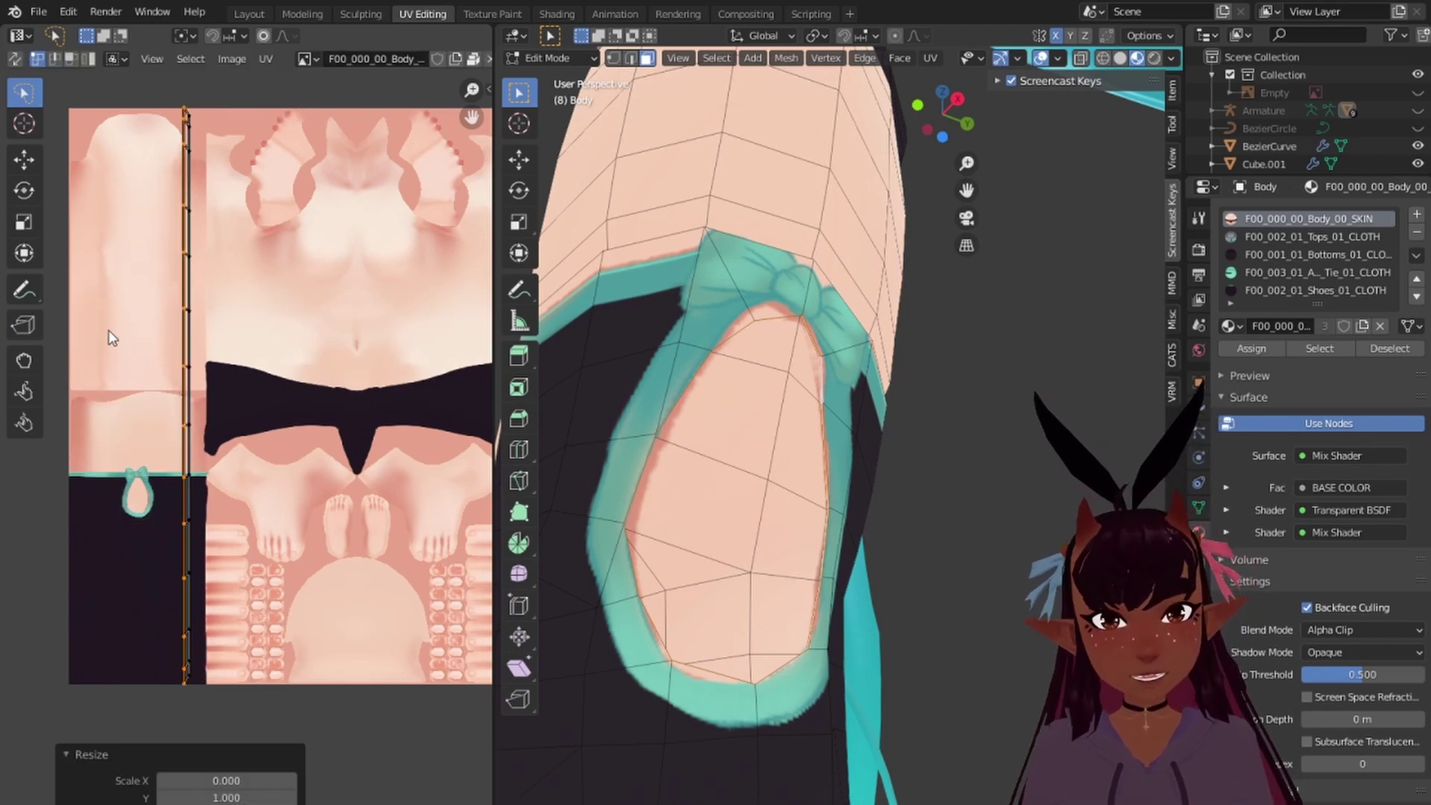
key("y")
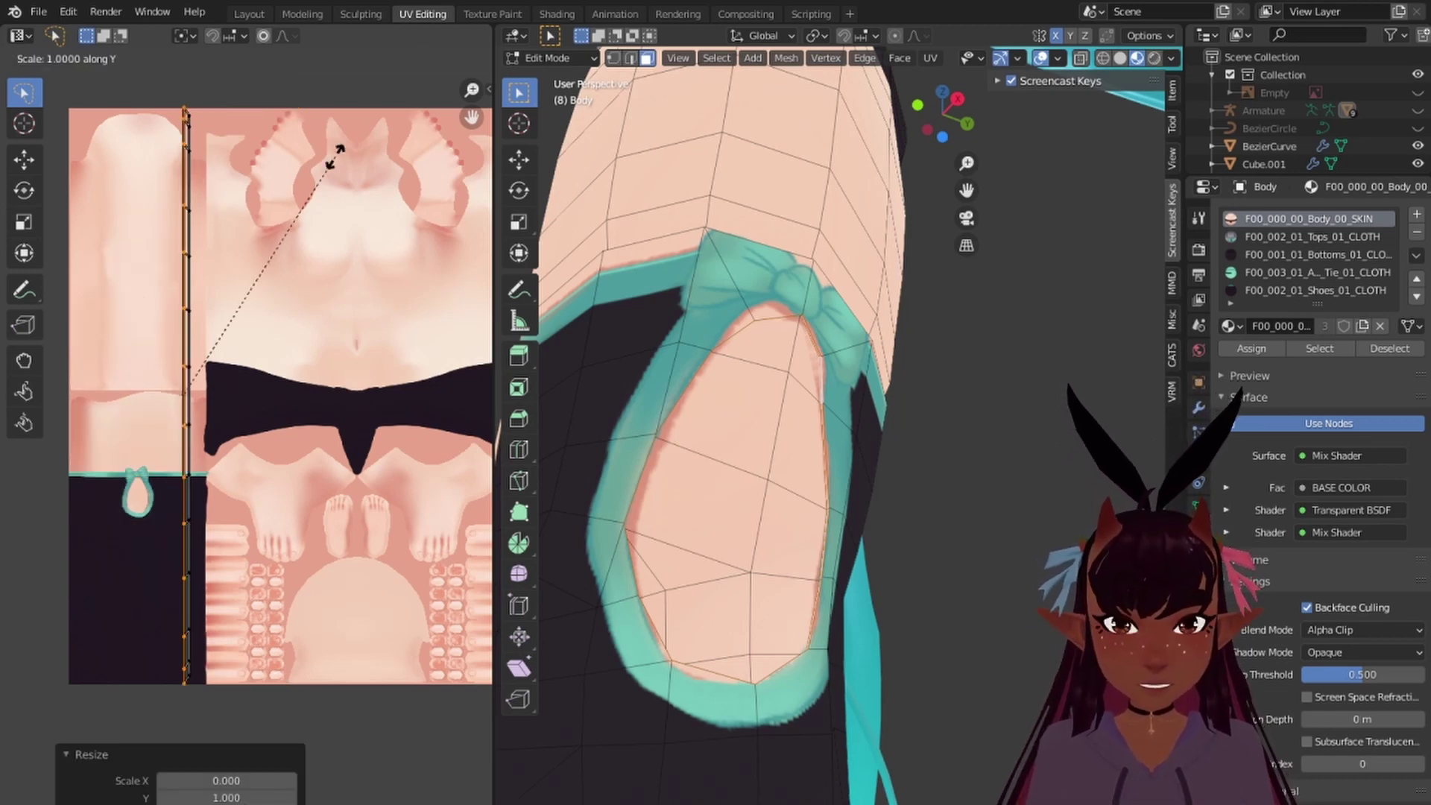
left_click(330, 162)
Step: Shrink the whole straightened rim strip to about 0.09, and scale it again by 0.821
key("a")
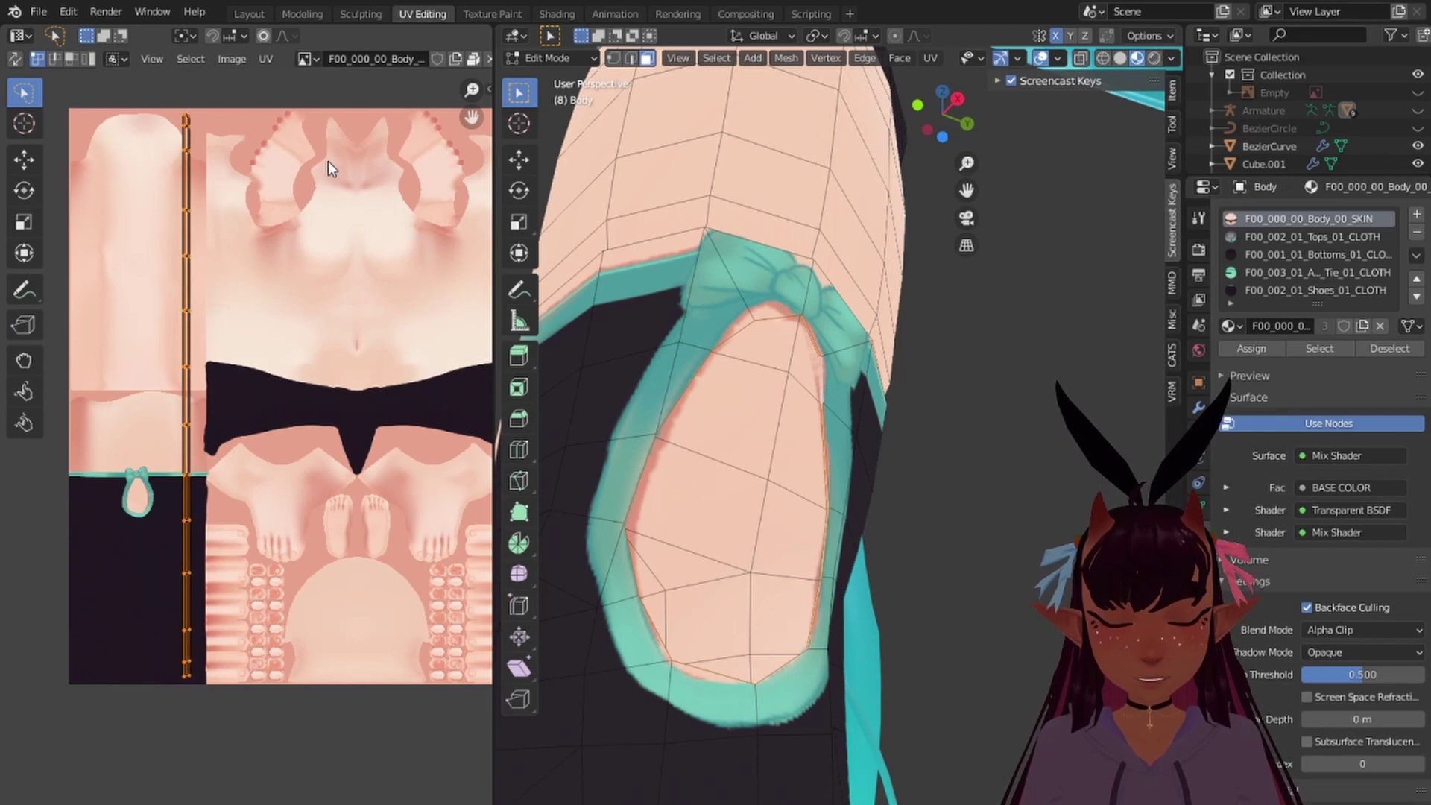
key("s")
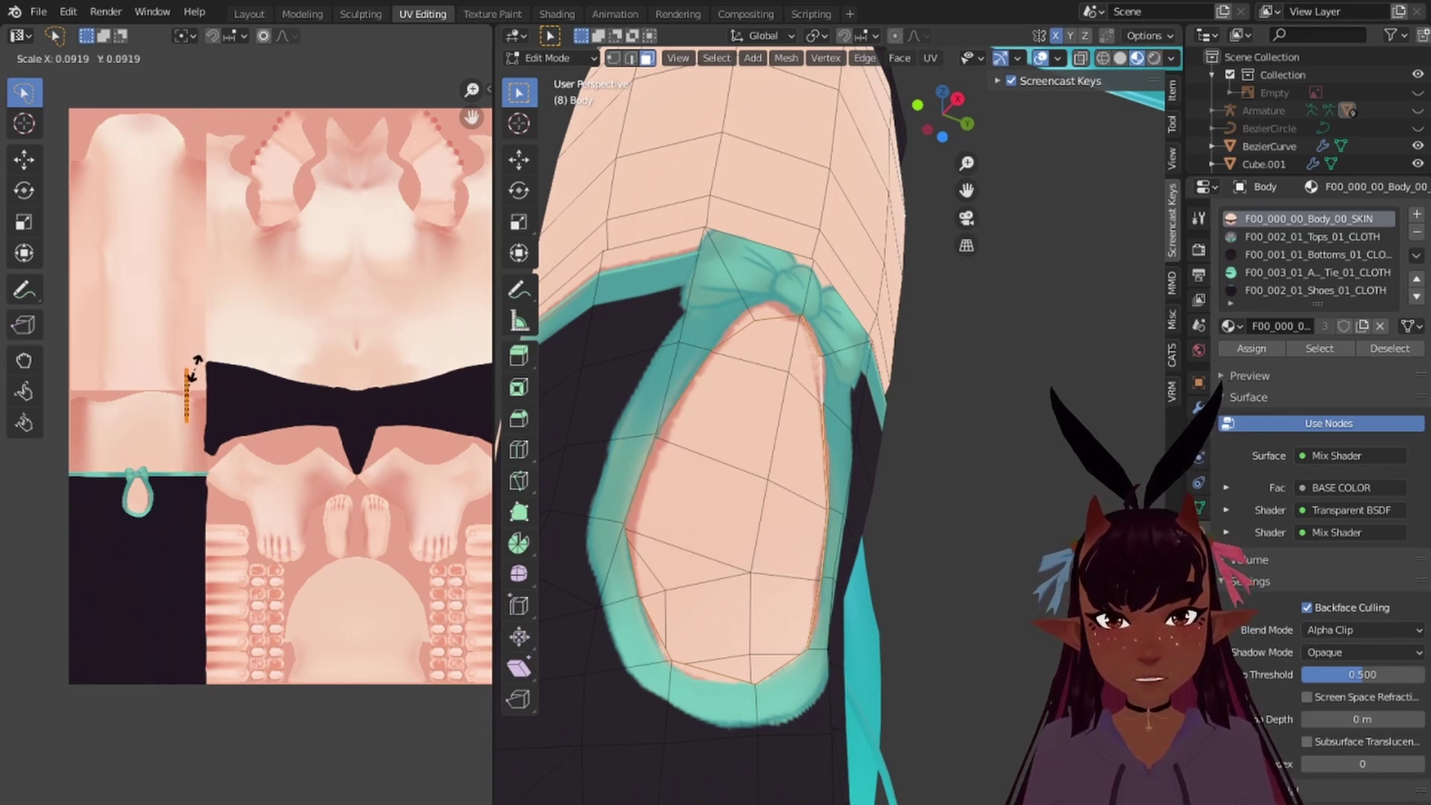
left_click(193, 368)
key("s")
left_click(230, 315)
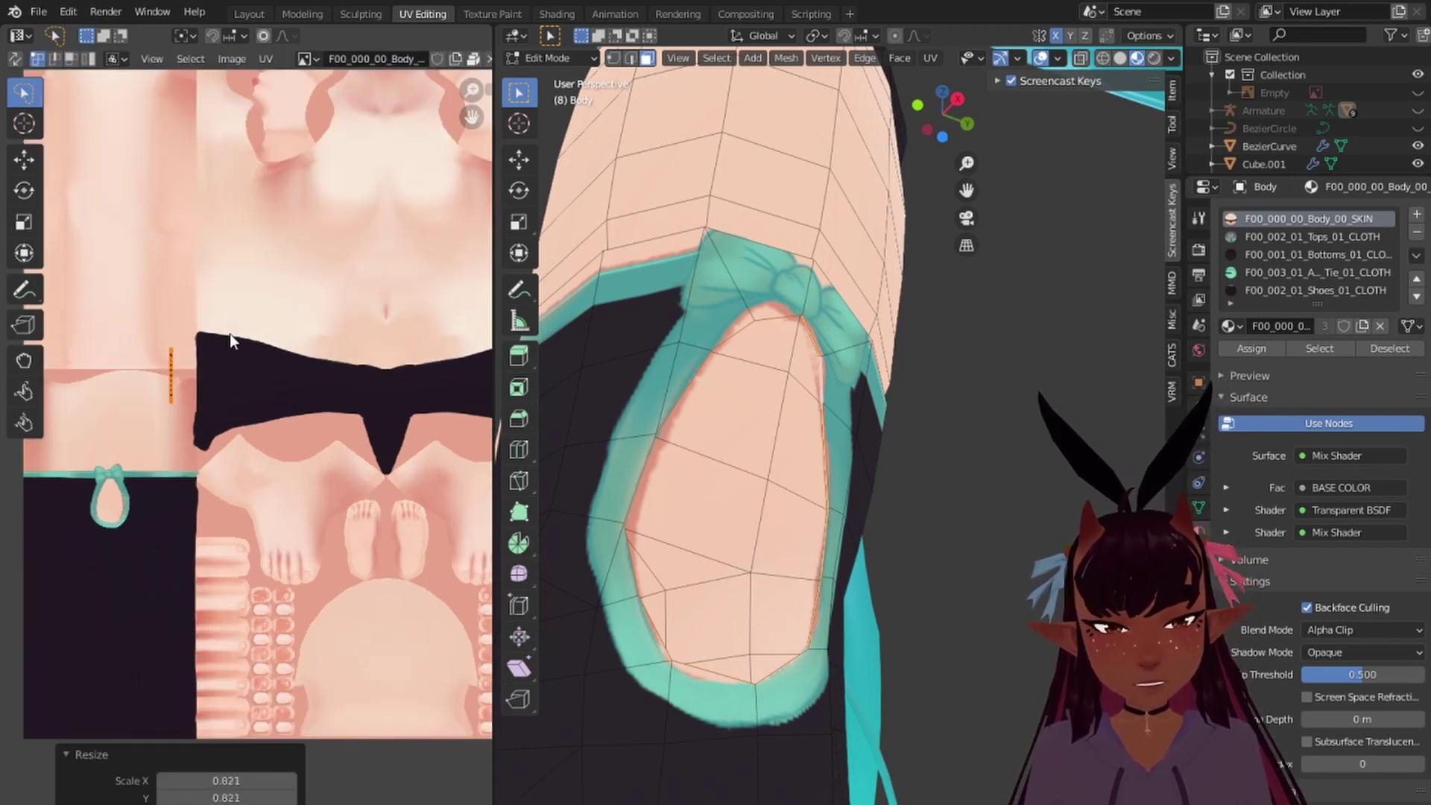
scroll(233, 341, "down", 3)
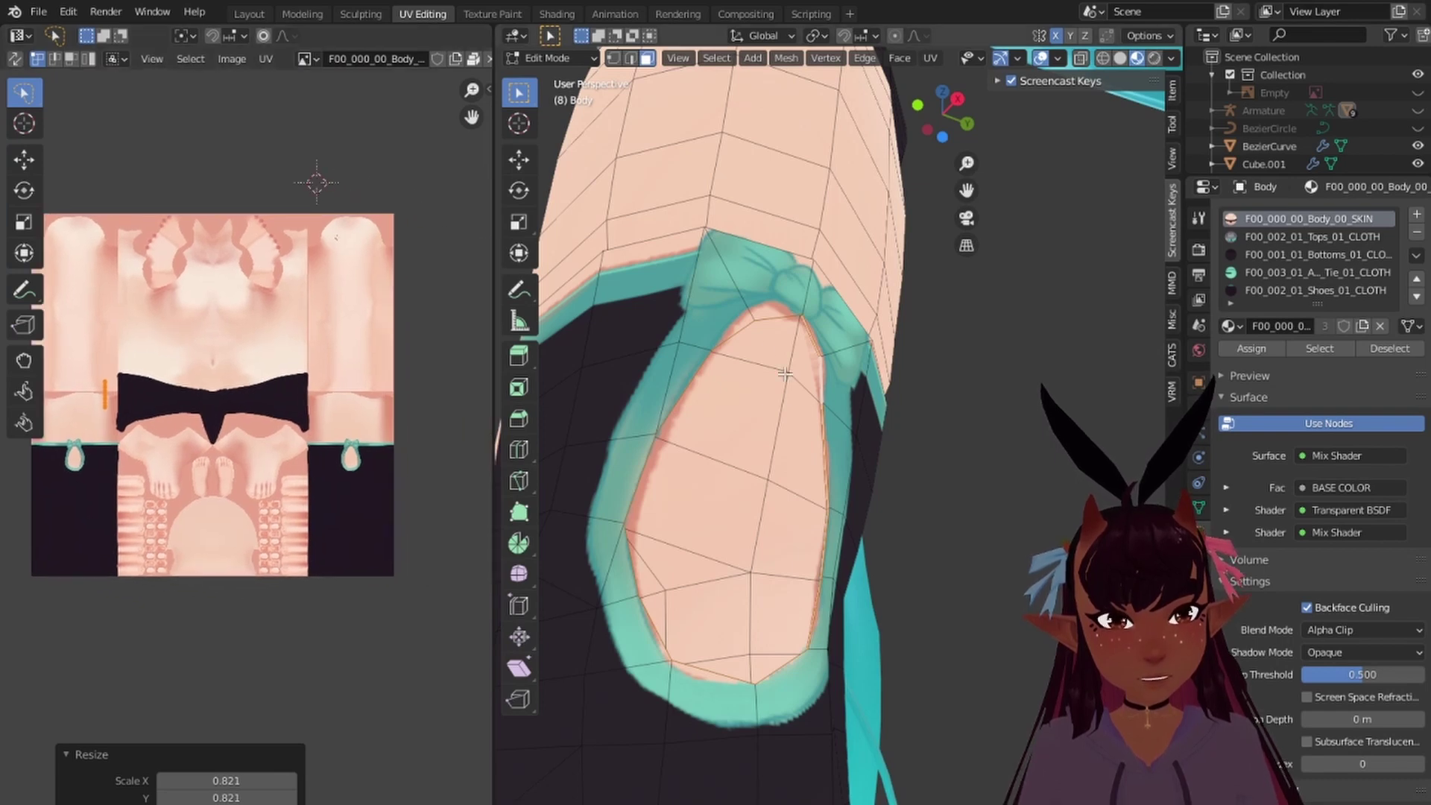
Step: Select the thin face loop around the thigh just above the stocking band and unwrap it
scroll(822, 403, "up", 5)
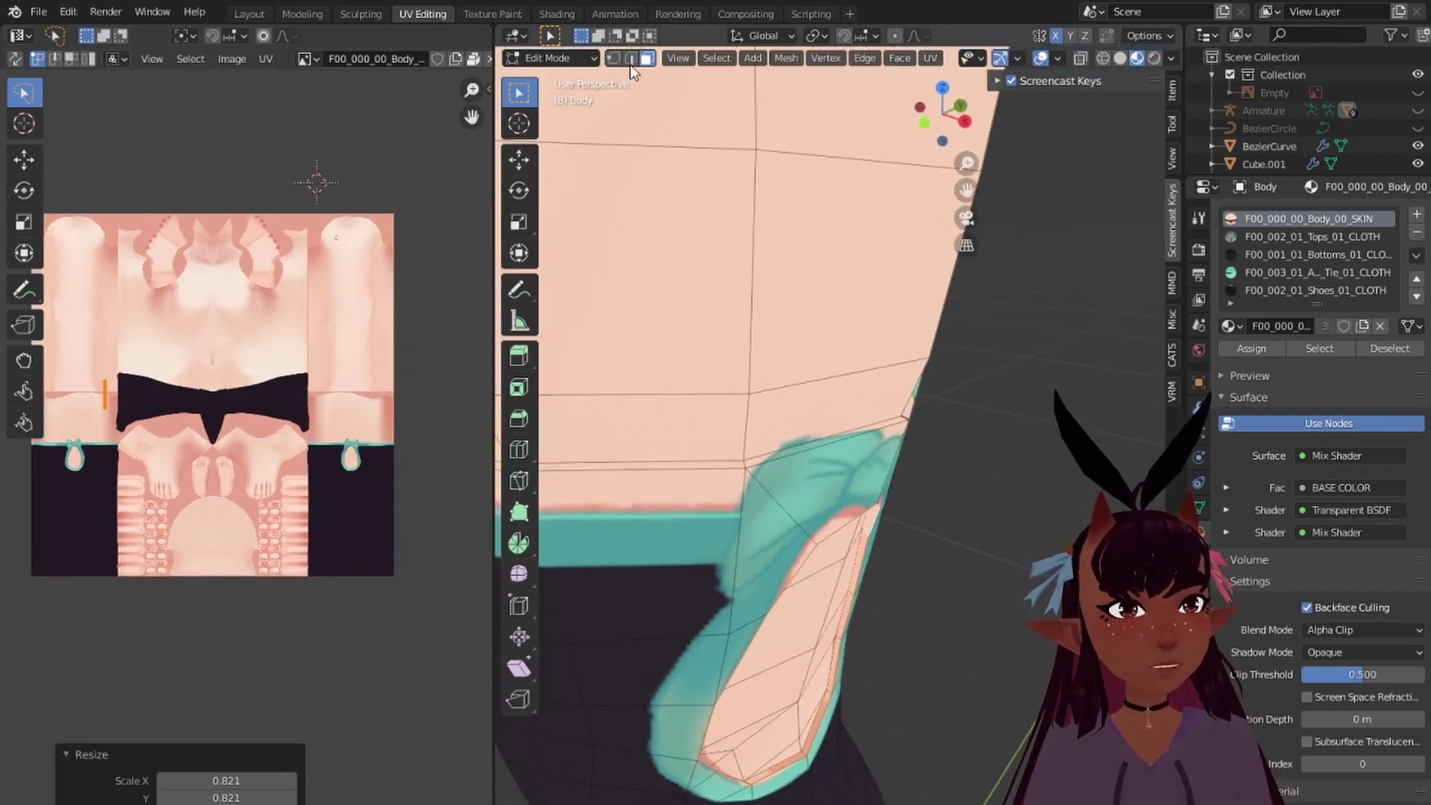
left_click(742, 466, "alt")
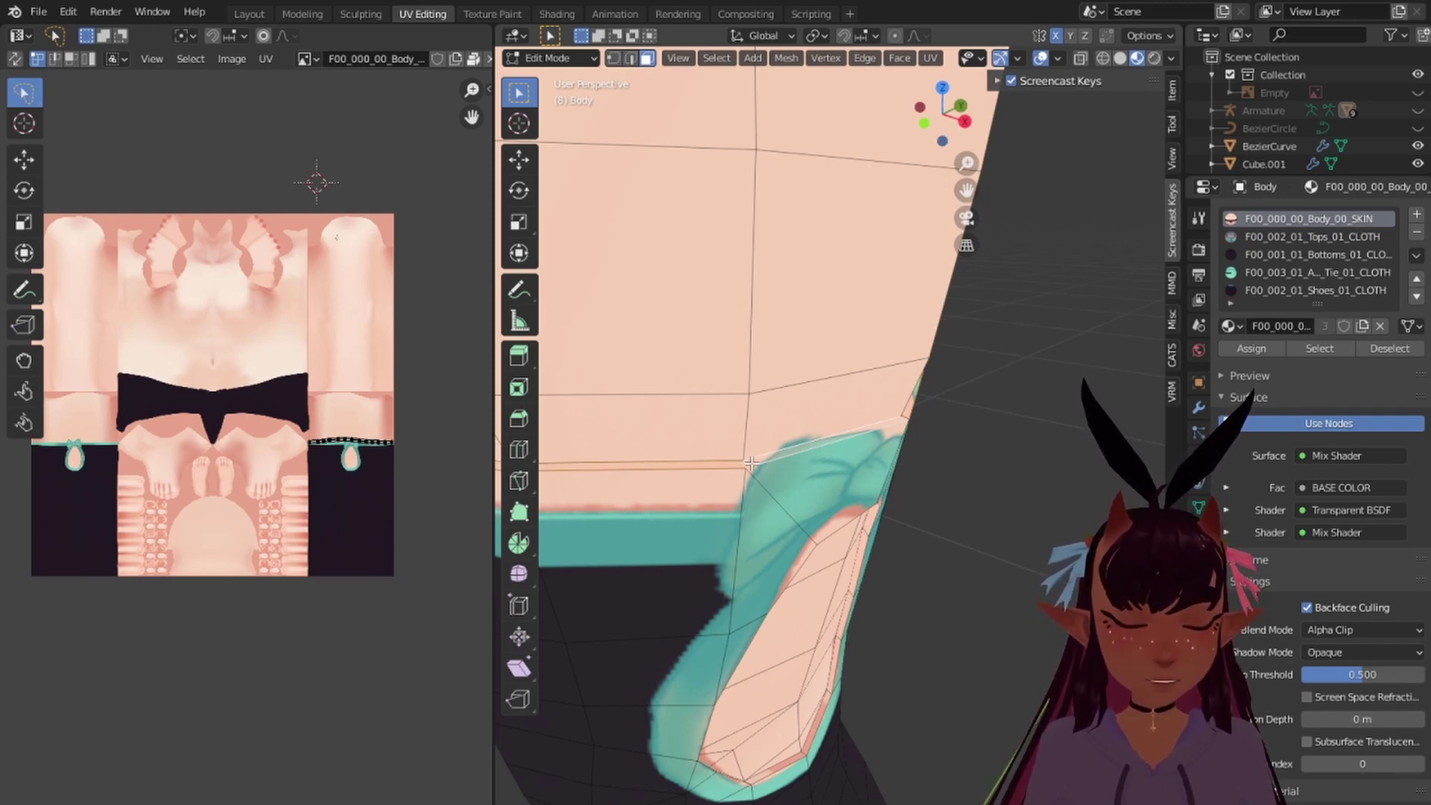
key("u")
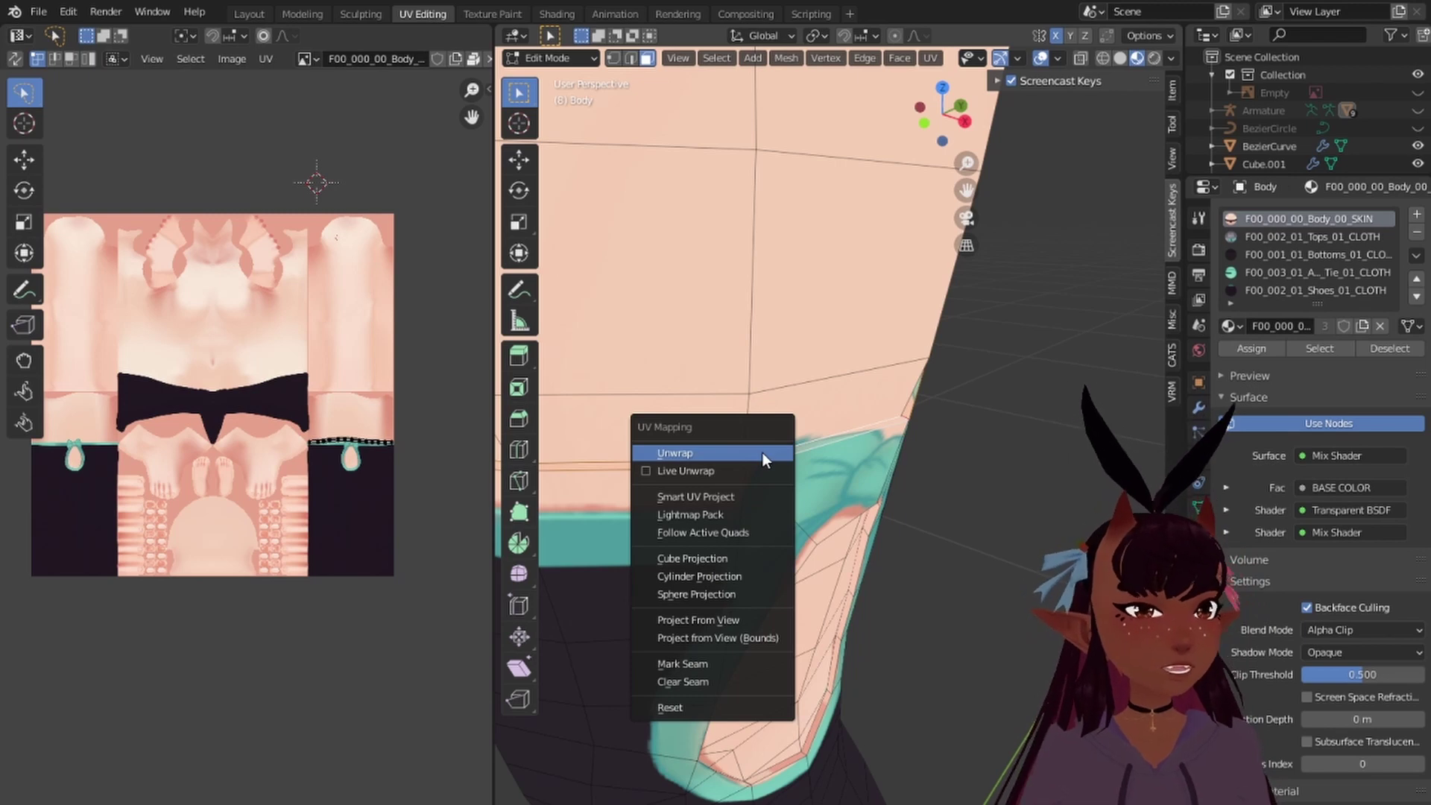
left_click(760, 453)
middle_click_drag(361, 356, 395, 354)
scroll(365, 353, "down", 2)
Step: Rotate and move the ends of the unwrapped thigh ring into an open strip, scaled by 0.325 and placed over the texture's centre
mouse_move(140, 371)
left_mouse_down()
mouse_move(270, 289)
mouse_move(322, 342)
left_mouse_up()
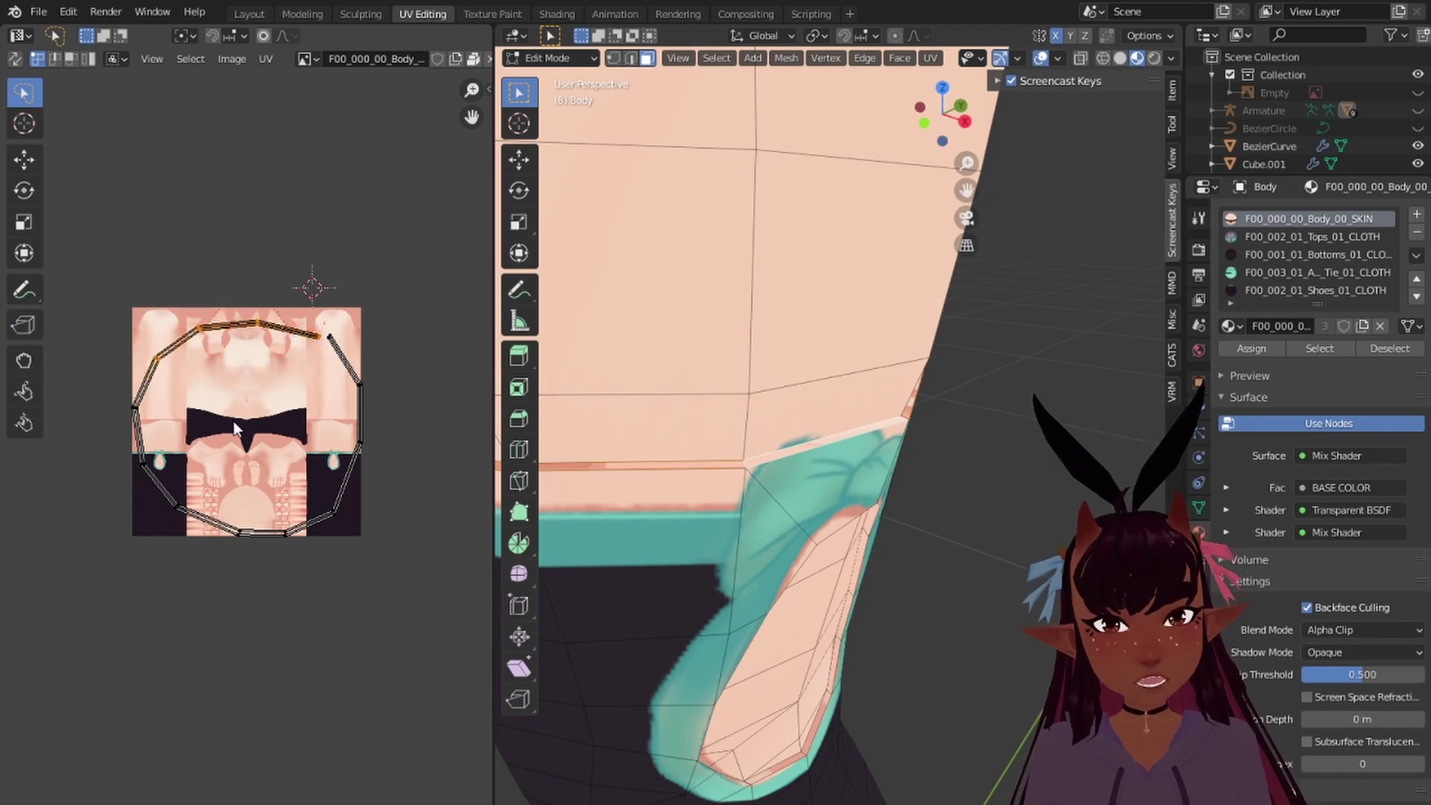
key("r")
left_click(310, 404)
key("g")
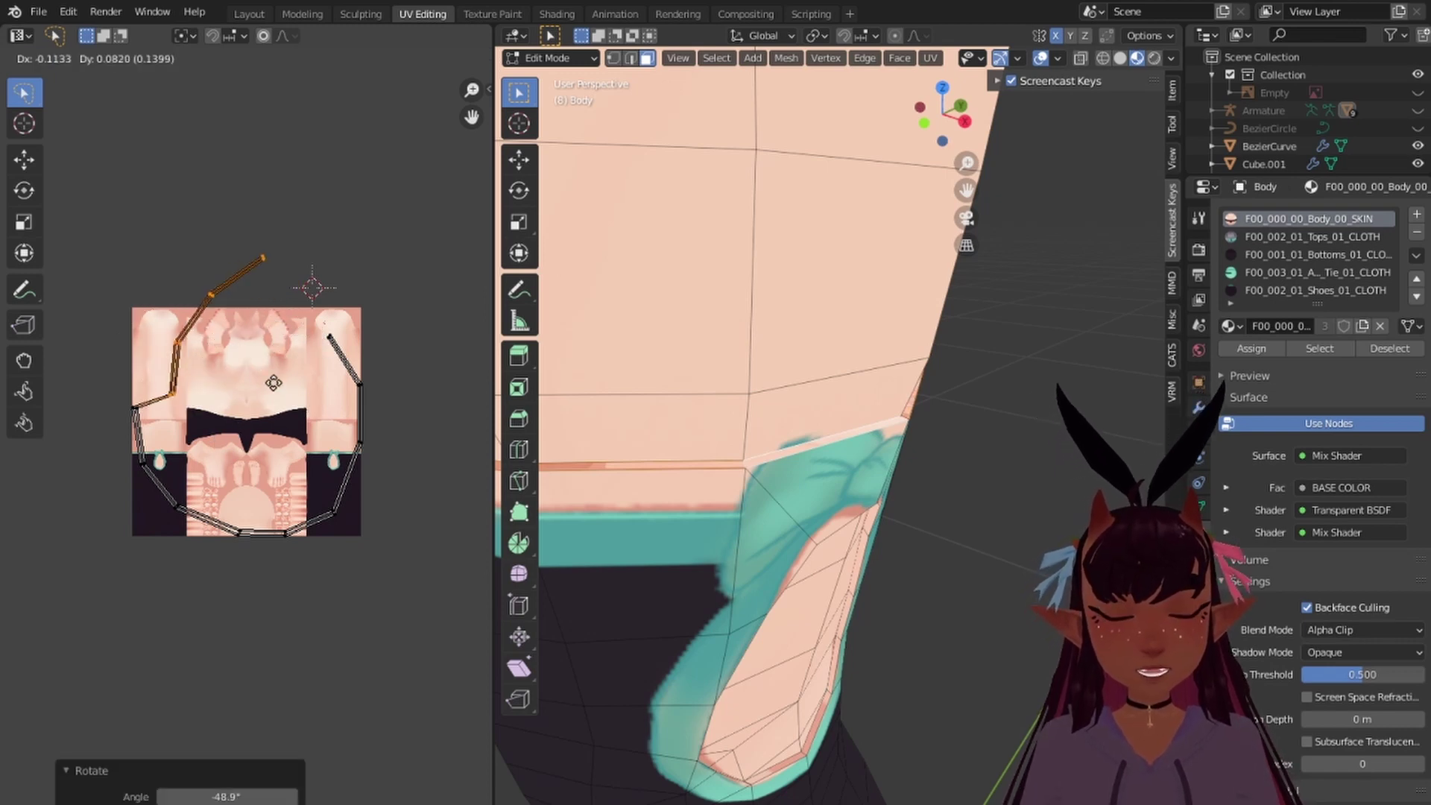
left_click(243, 358)
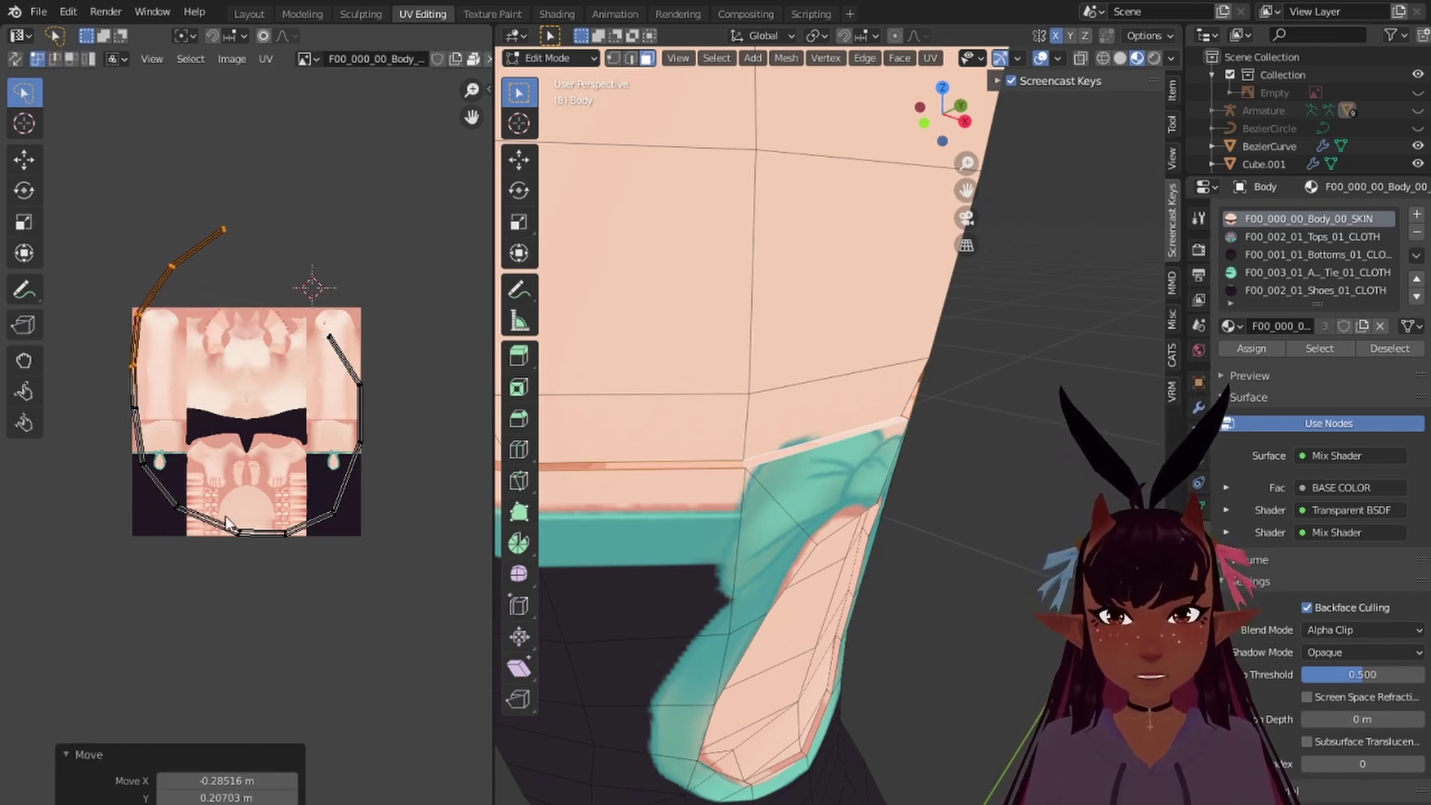
left_click_drag(264, 550, 133, 559)
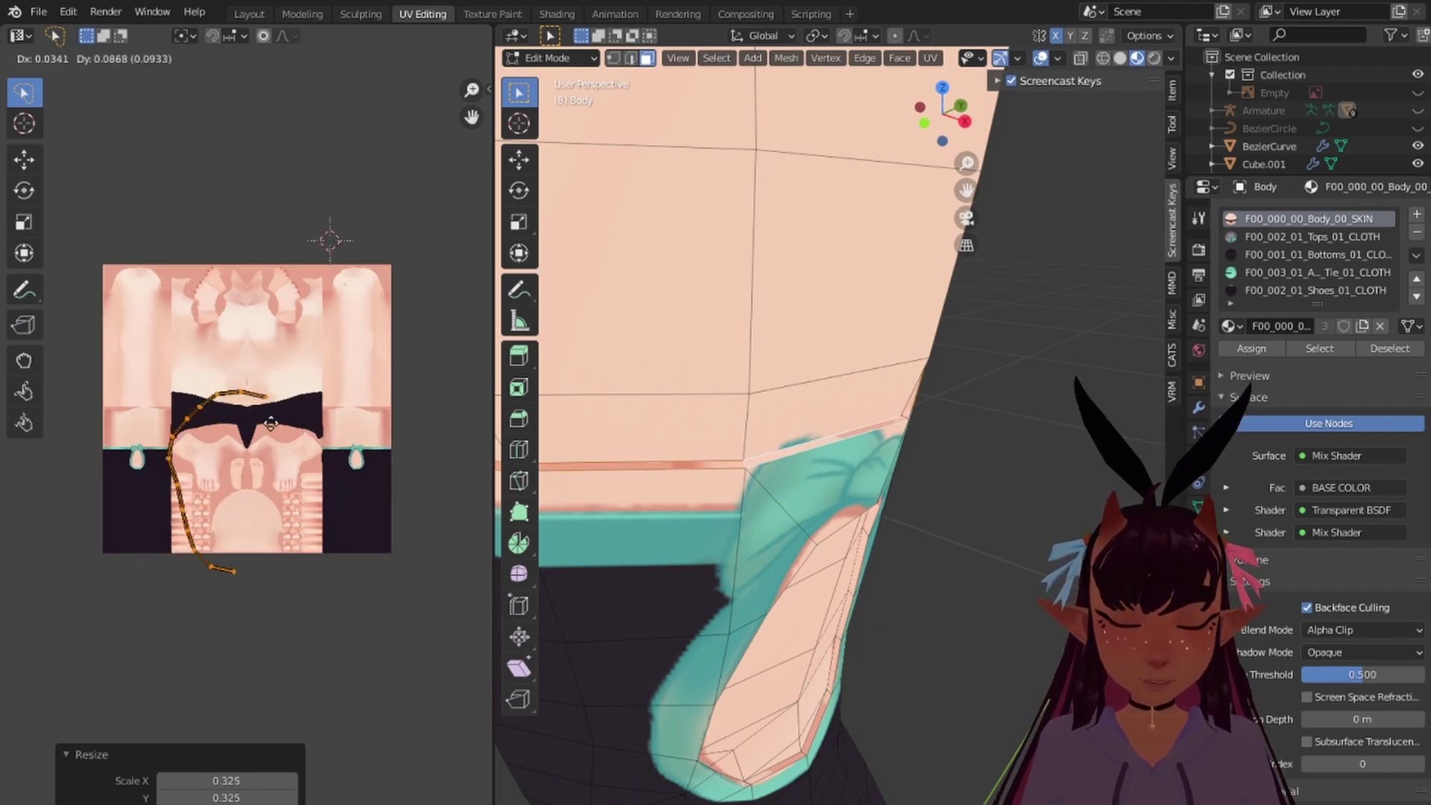
left_click(310, 381)
Step: Restart the Screencast Keys display and reselect the thin face loop above the stocking band
left_click(1014, 79)
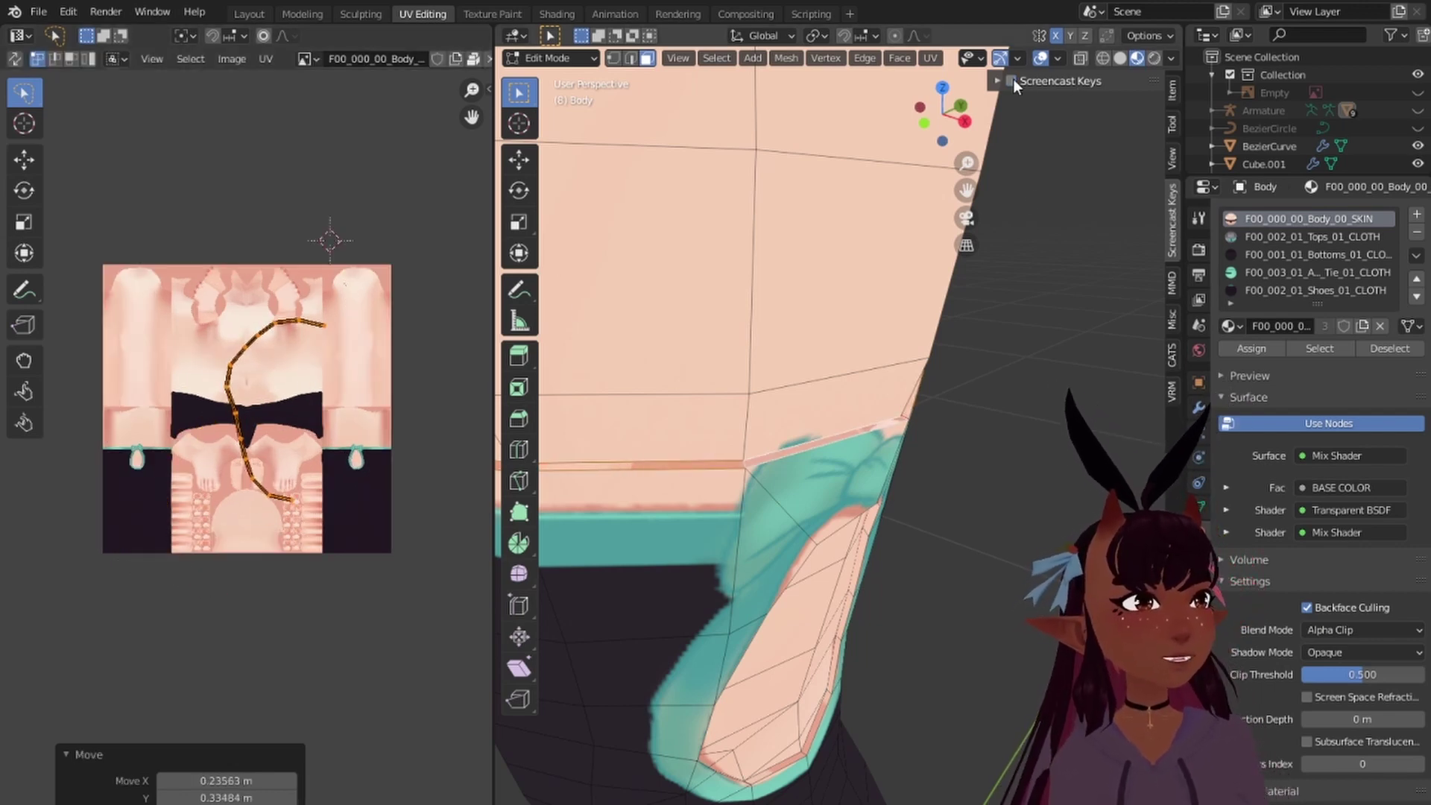
left_click(1010, 79)
left_click(1047, 196)
right_click(1048, 197)
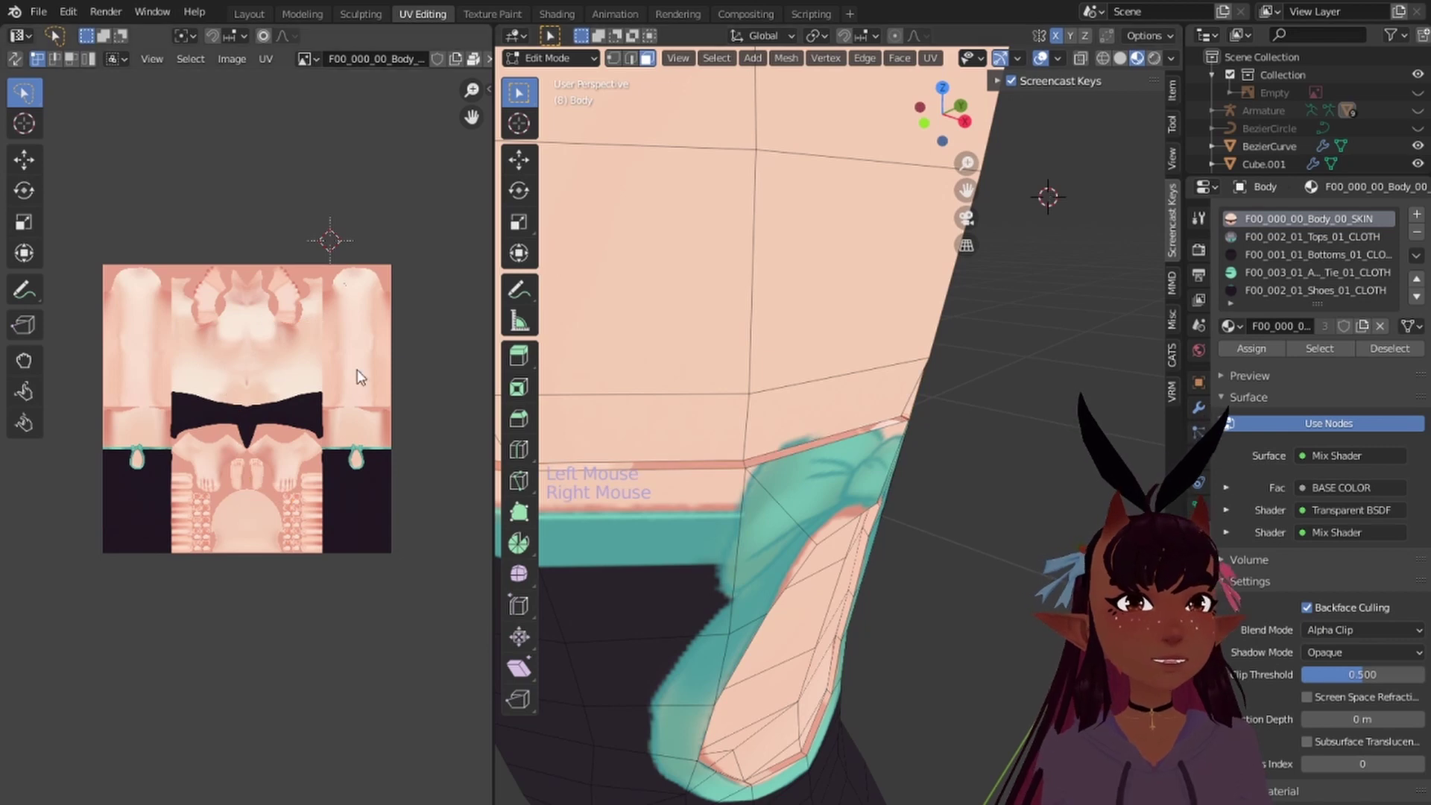
scroll(365, 377, "up", 1)
right_click(745, 464, "alt")
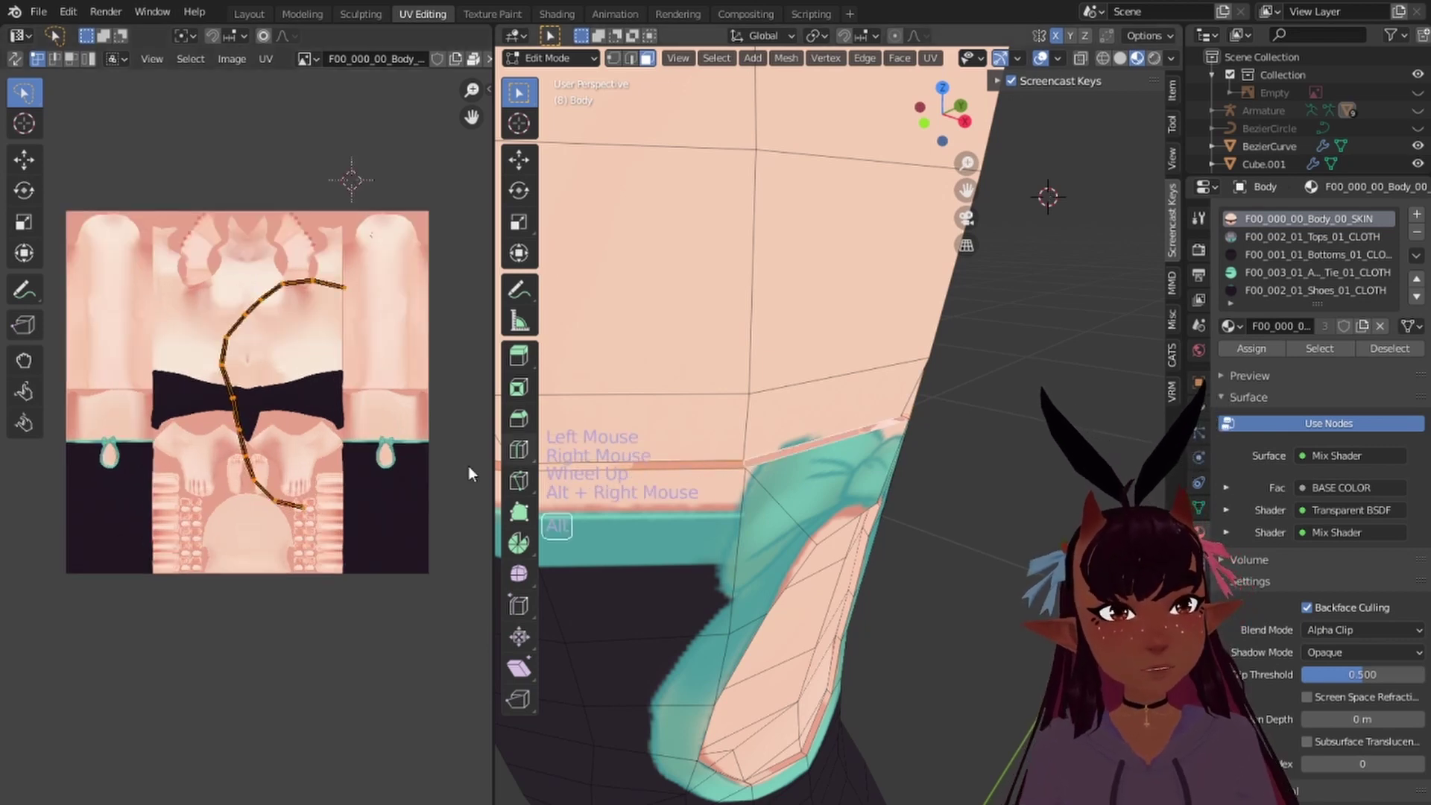
Step: Select the lower half of the thigh loop's UV strip and move it slightly to line up with the upper half
scroll(297, 410, "up", 3)
middle_click_drag(298, 409, 310, 390)
left_click(208, 383)
left_click_drag(207, 384, 445, 757)
key("g")
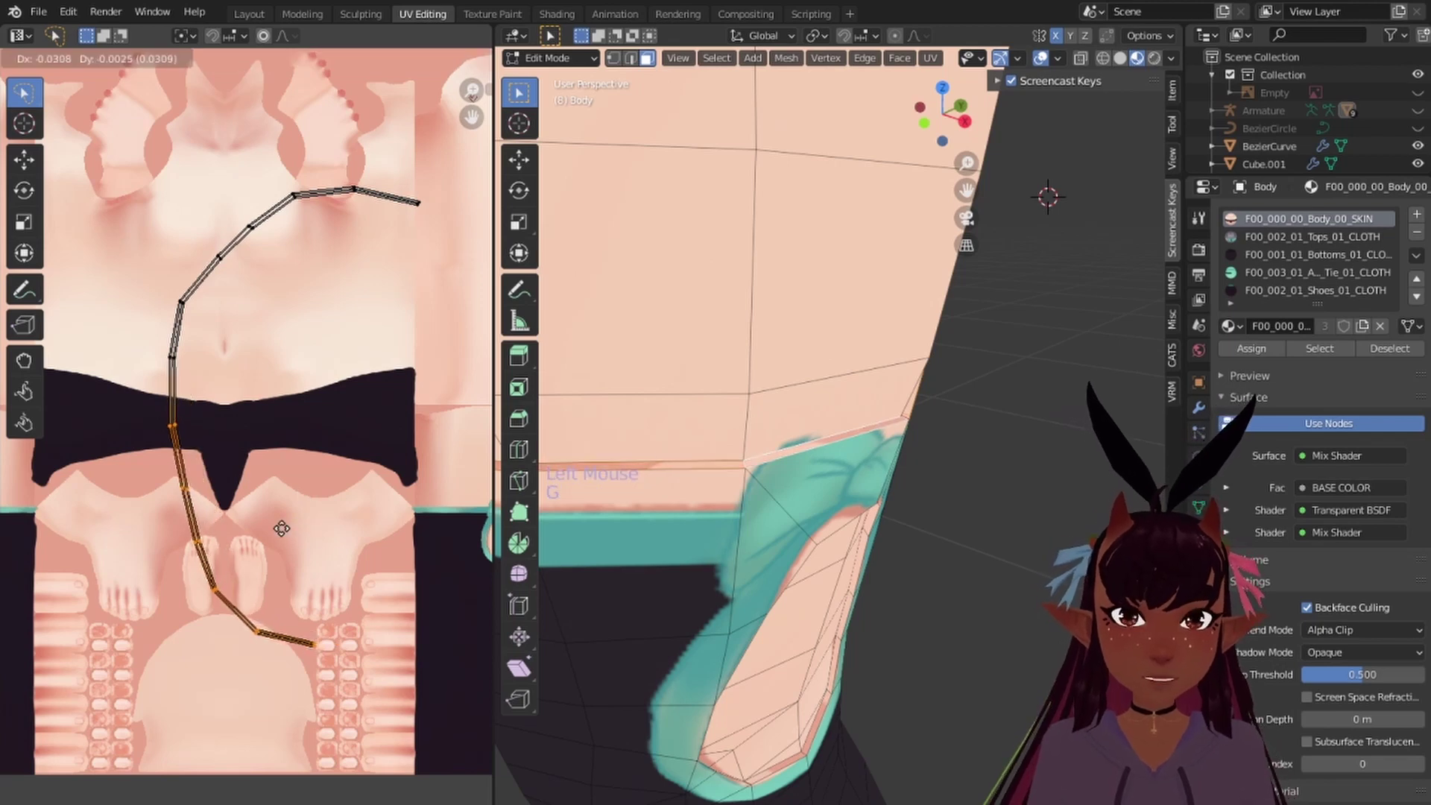
left_click(278, 527)
Step: Rotate the upper half of the thigh strip by about -29.8° and move it back in line with the lower half
left_click_drag(168, 315, 442, 167)
key("r")
left_click(272, 359)
key("g")
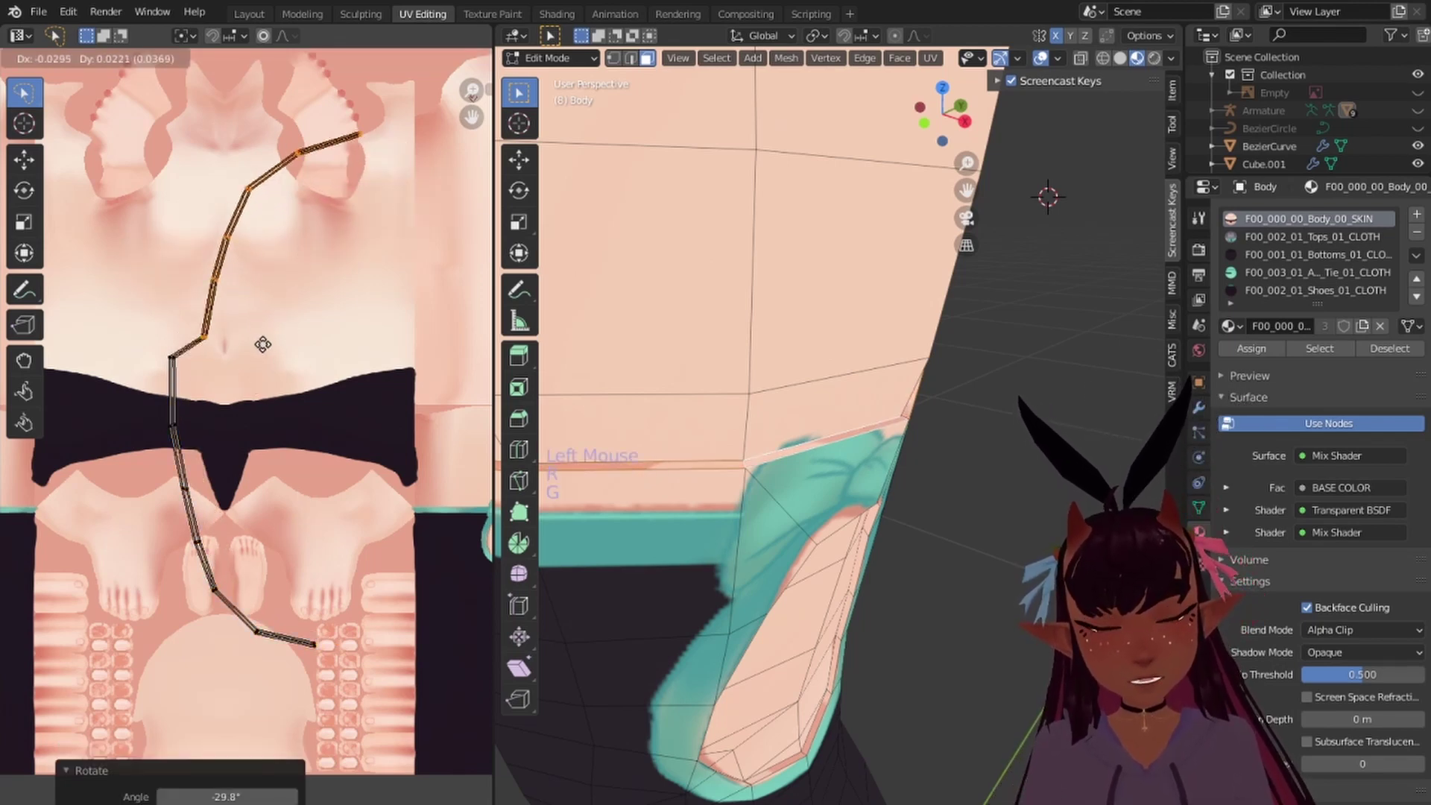
left_click(248, 316)
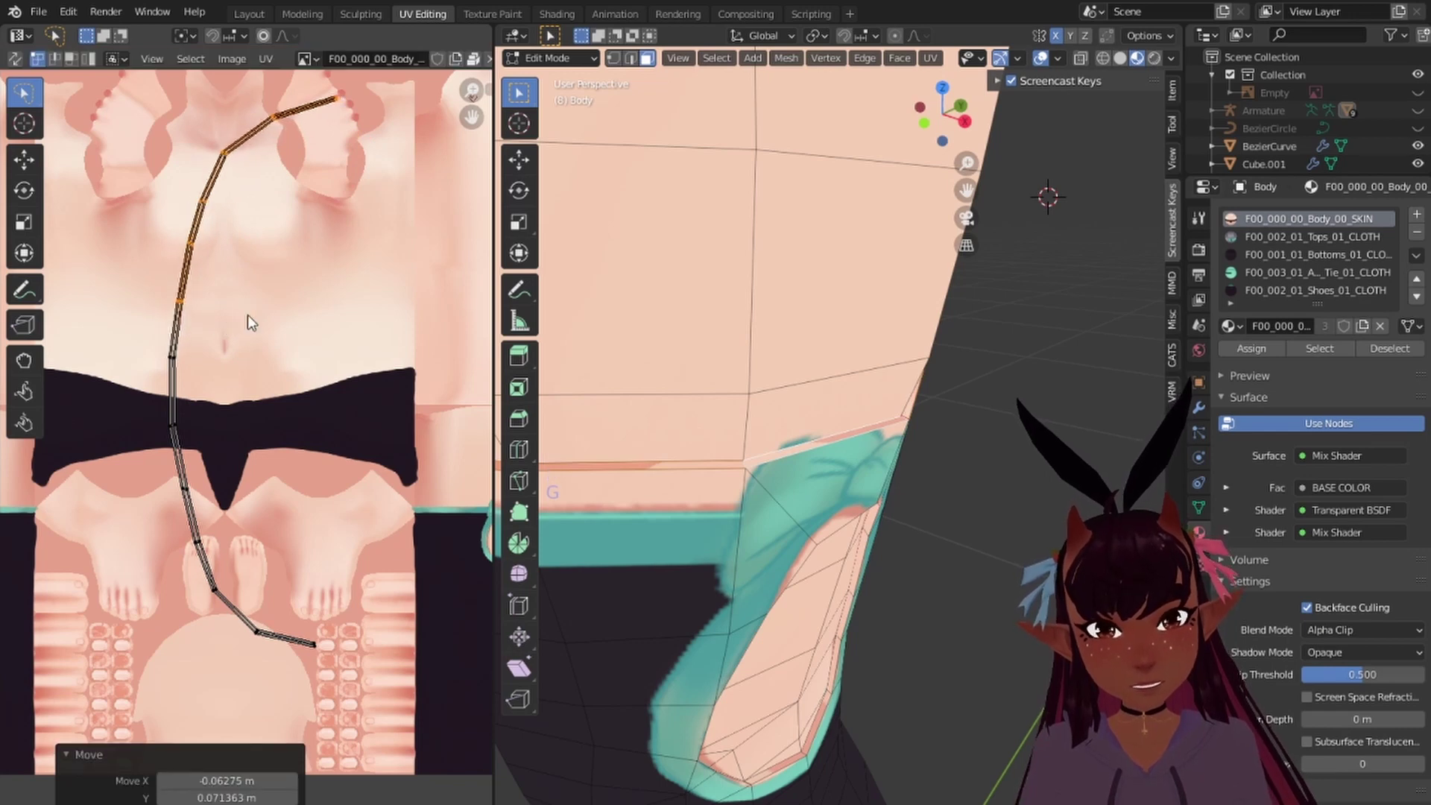
Step: Rotate the strip's upper end segment by about -49.5° and move it to continue the strip's direction
scroll(226, 330, "down", 2)
middle_click_drag(267, 313, 256, 380)
left_click(243, 320)
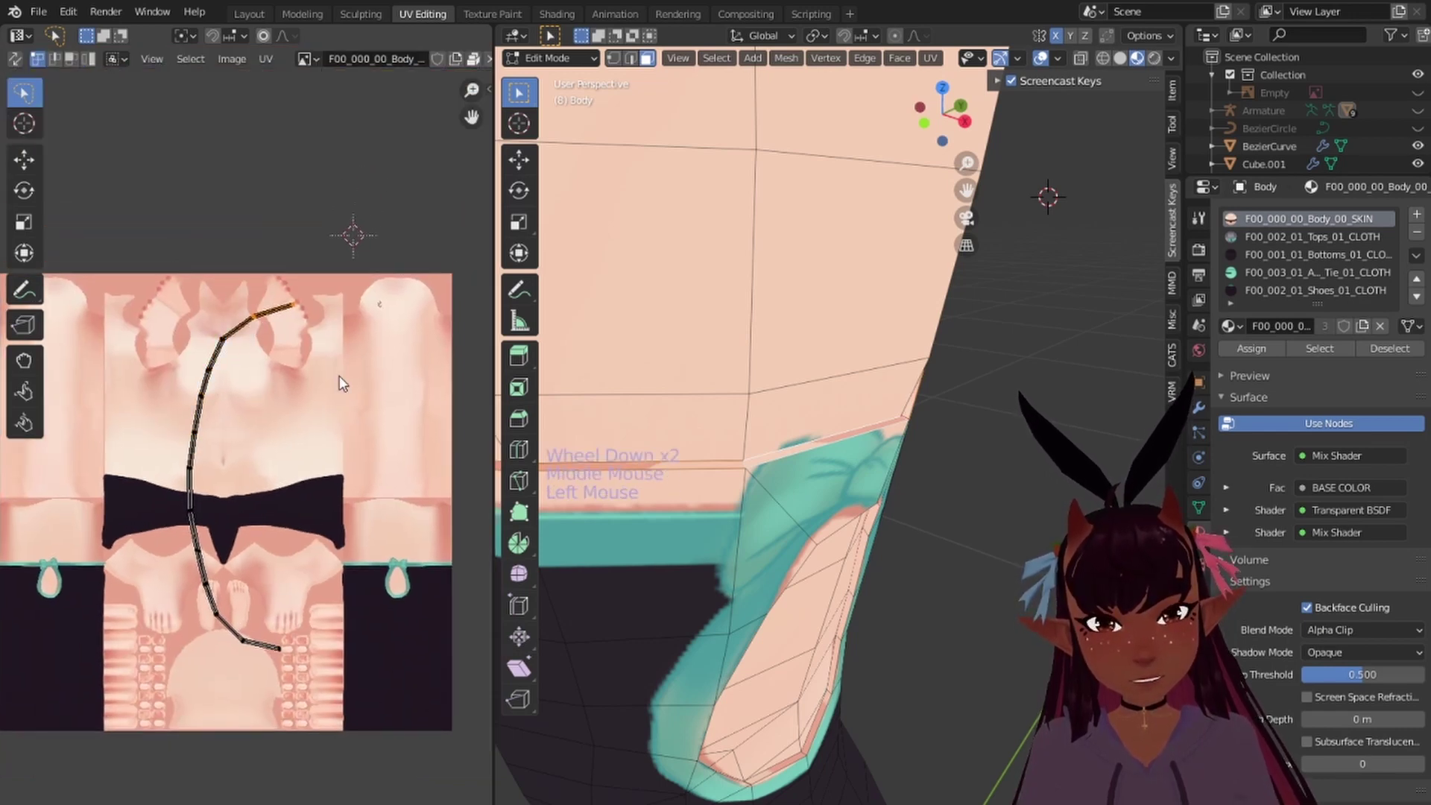
key("r")
key("g")
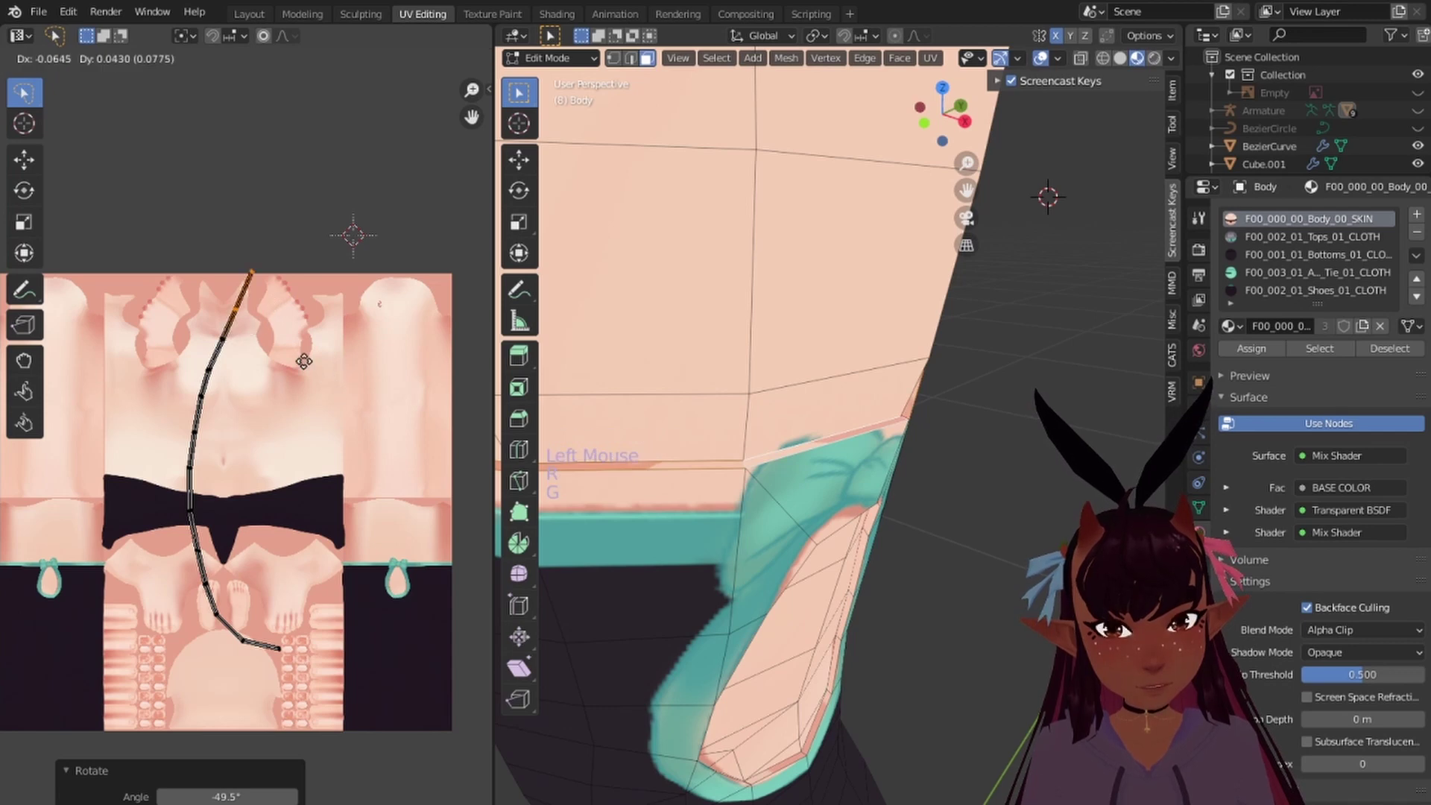
left_click(316, 353)
Step: Rotate the strip's lower end segment by about 54.8° and move it to continue the strip downward
left_click(261, 644)
key("r")
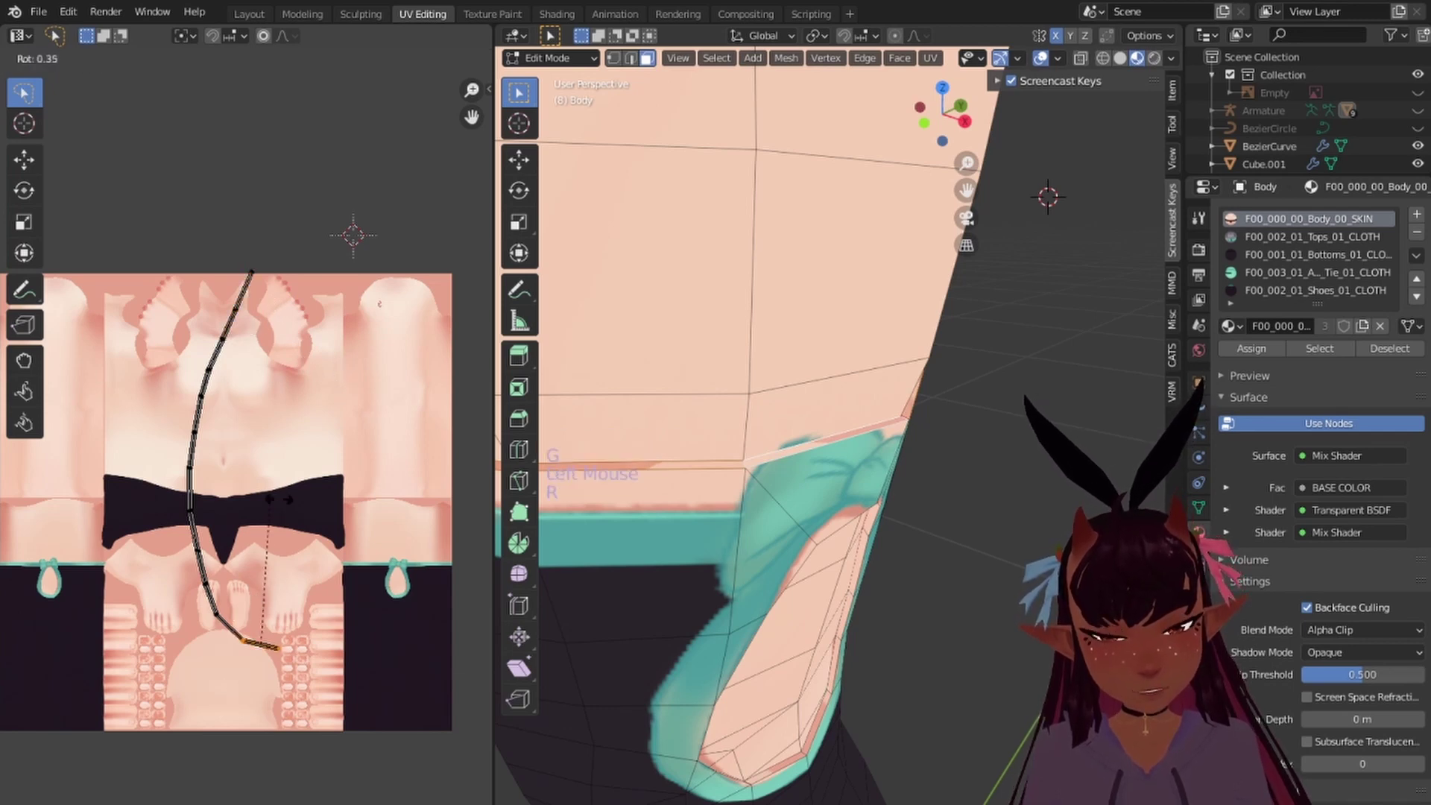
left_click(354, 561)
key("g")
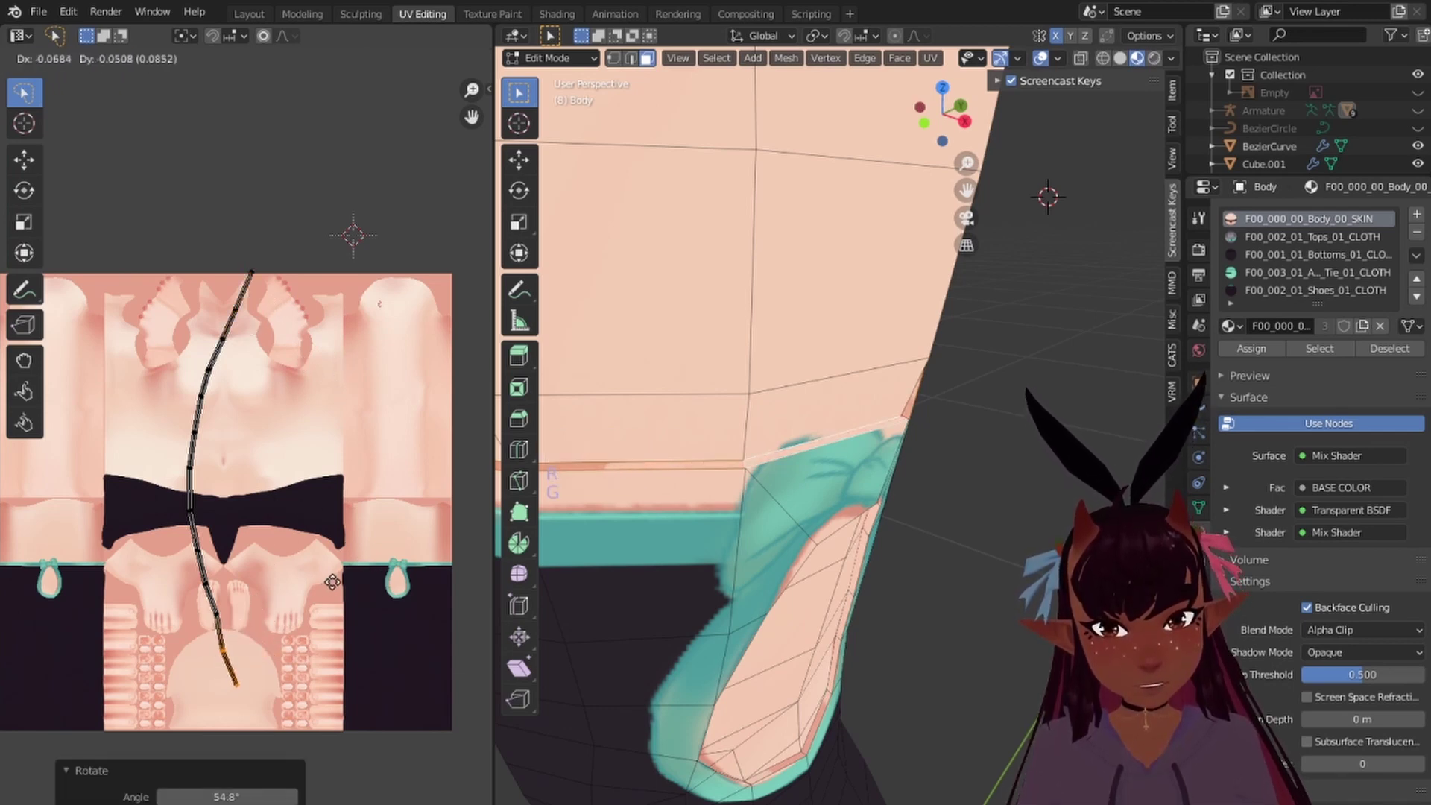
left_click(320, 576)
Step: Select one long edge of the thigh strip and flatten it by scaling to 0 along X
right_click(197, 522, "alt")
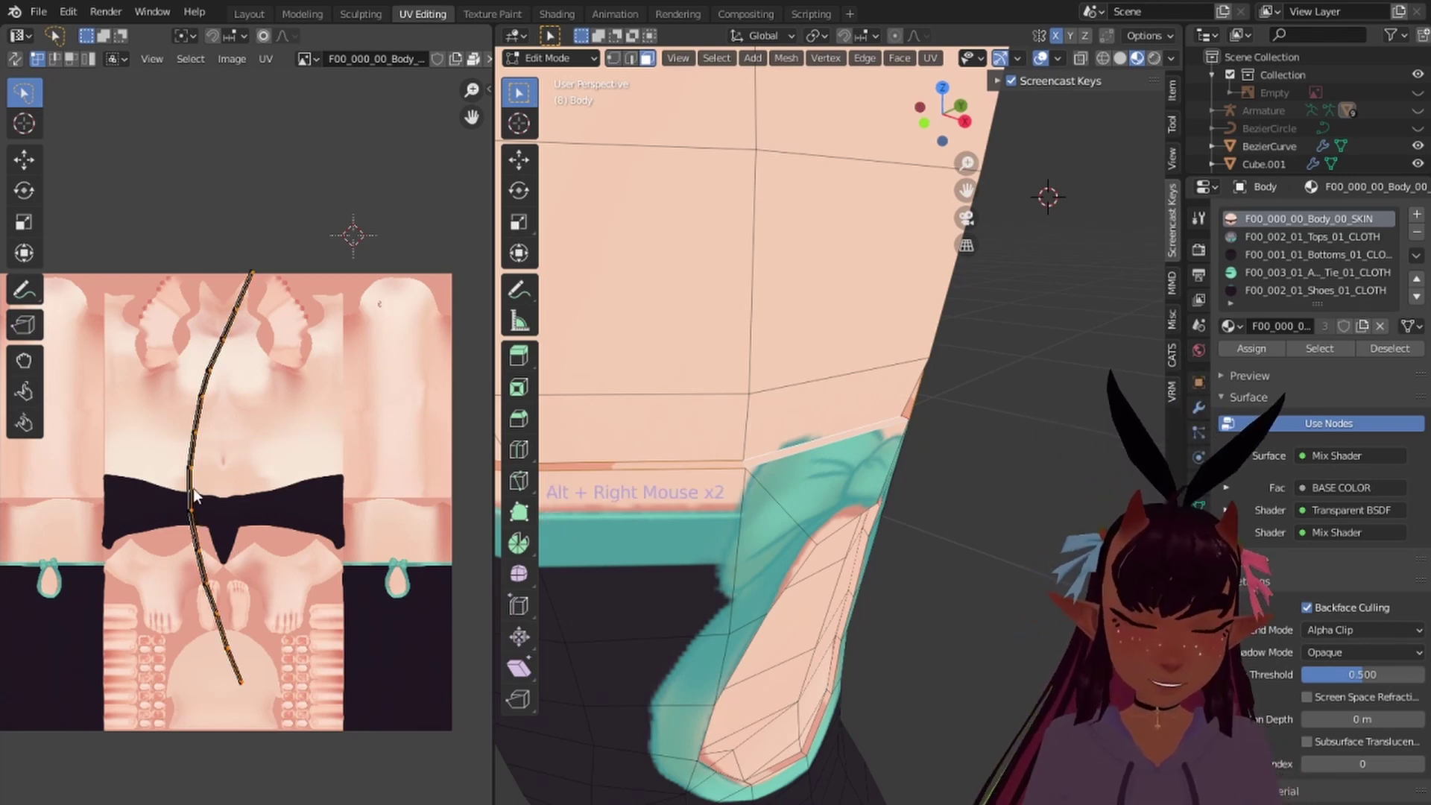
type("s0")
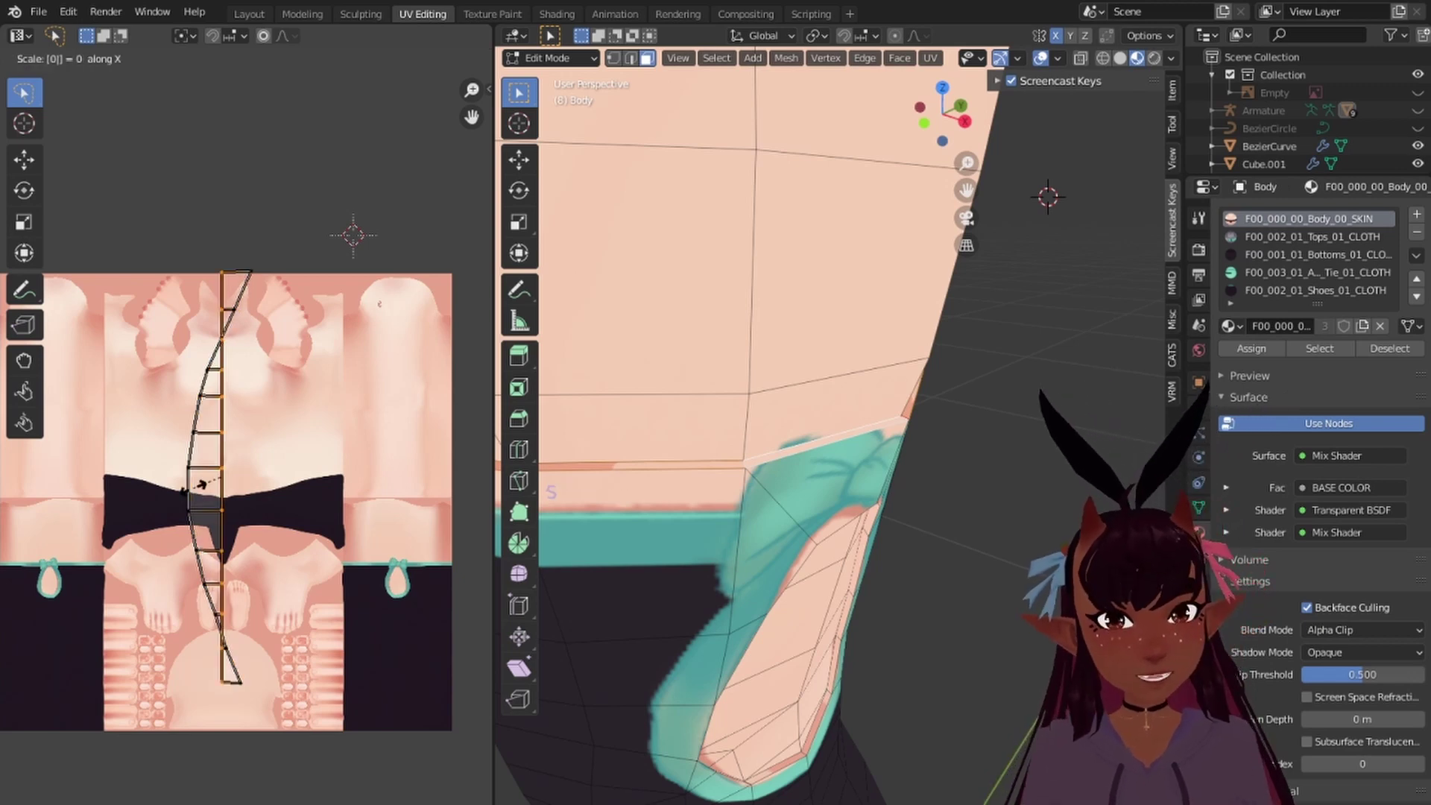
key("Return")
Step: Select the opposite long edge of the thigh strip and flatten it to 0 along X as well
right_click(184, 485, "alt")
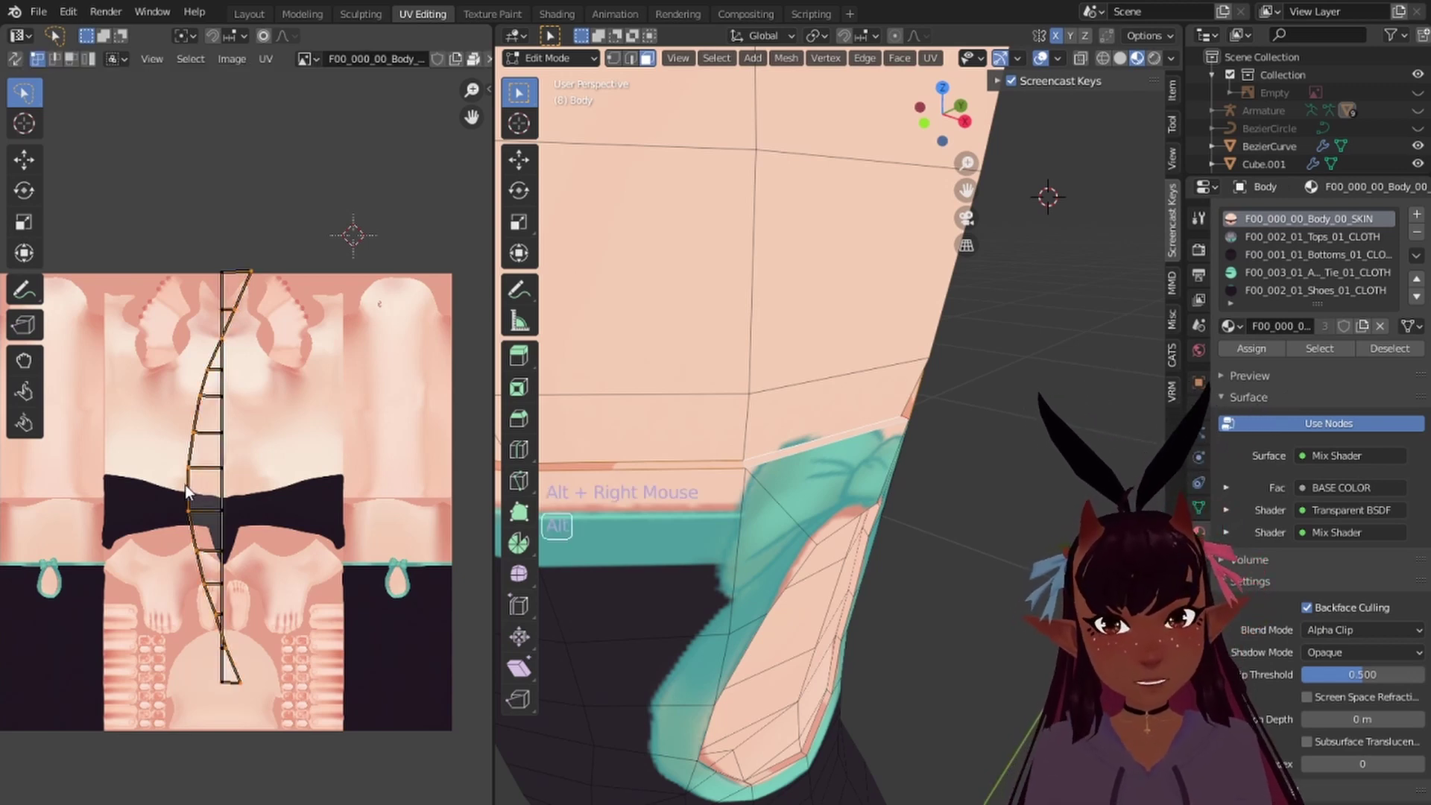
key("s")
key("x")
key("0")
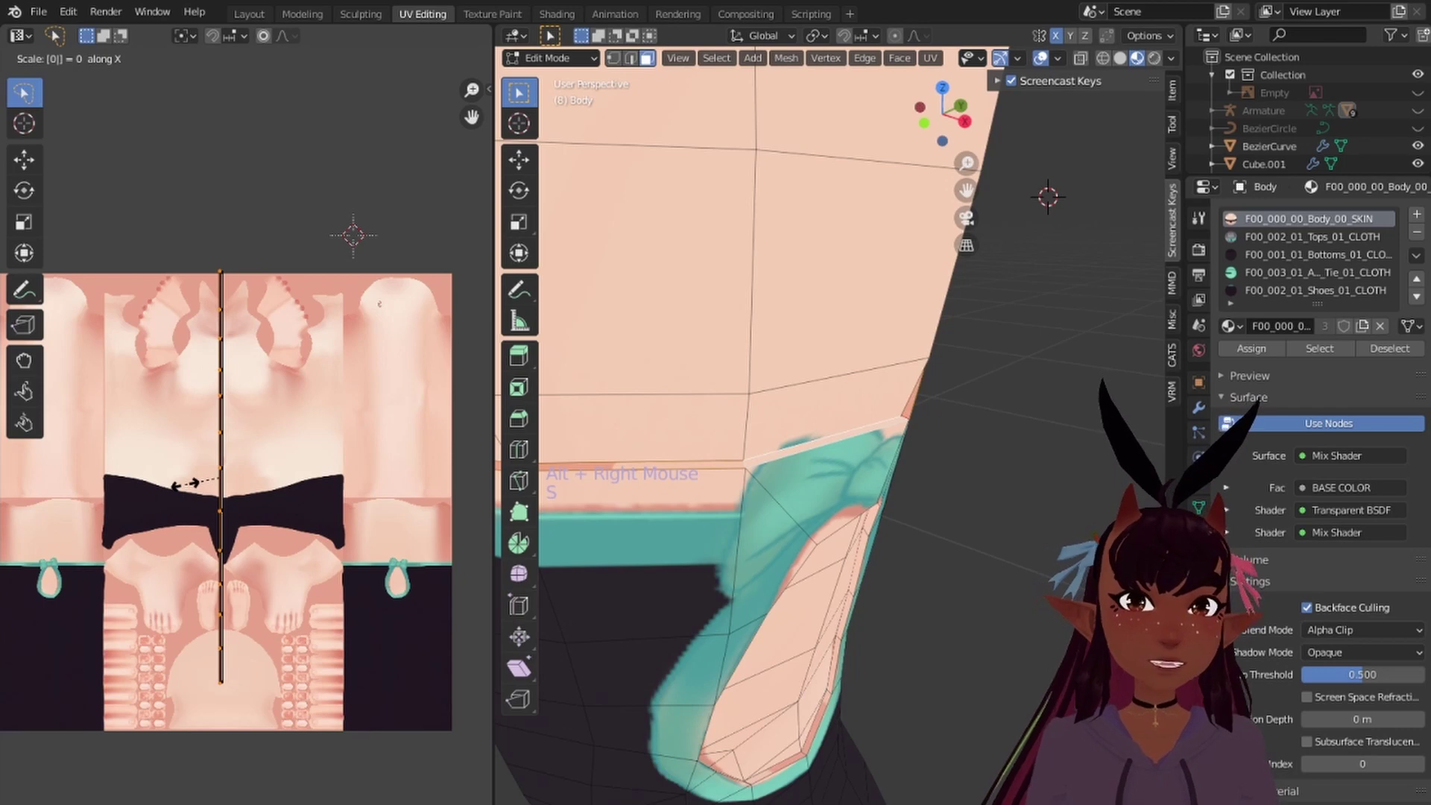
key("Return")
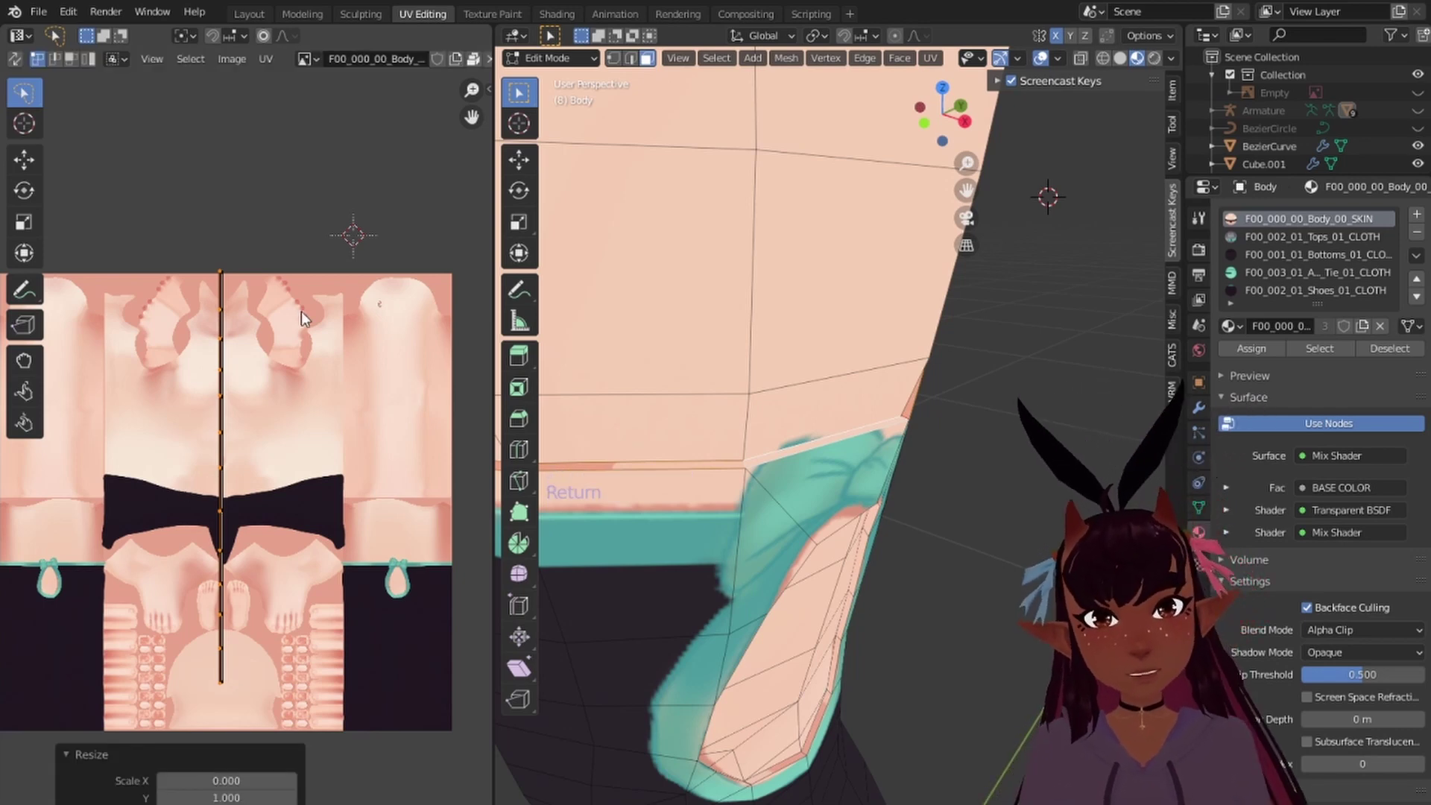
Step: Select the entire straightened thigh strip and scale it by 0.1
key("a")
middle_click_drag(271, 208, 410, 174)
key("s")
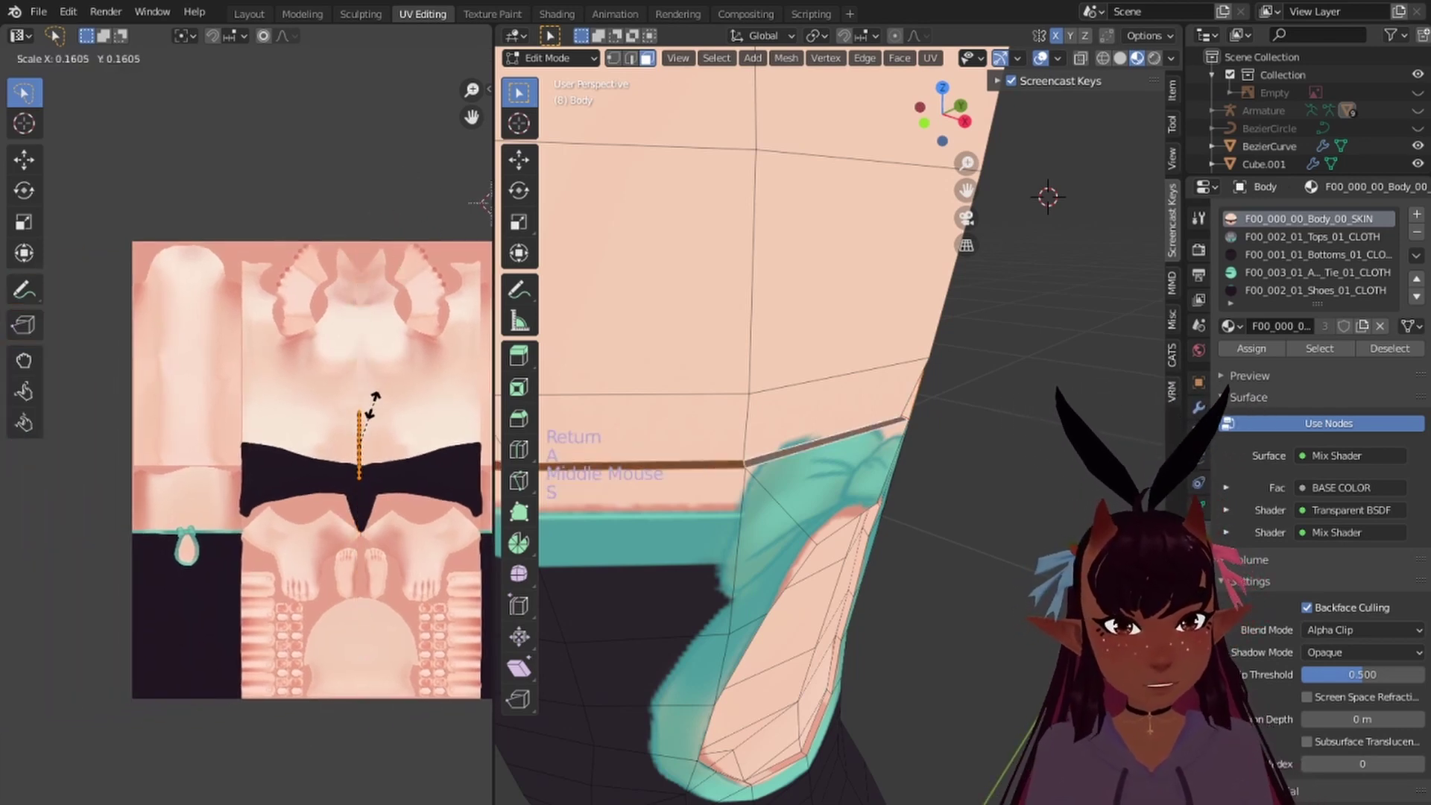
left_click(364, 421)
Step: Select the Body mesh without the shoes to display its UV layout over the skin texture
scroll(746, 373, "down", 3)
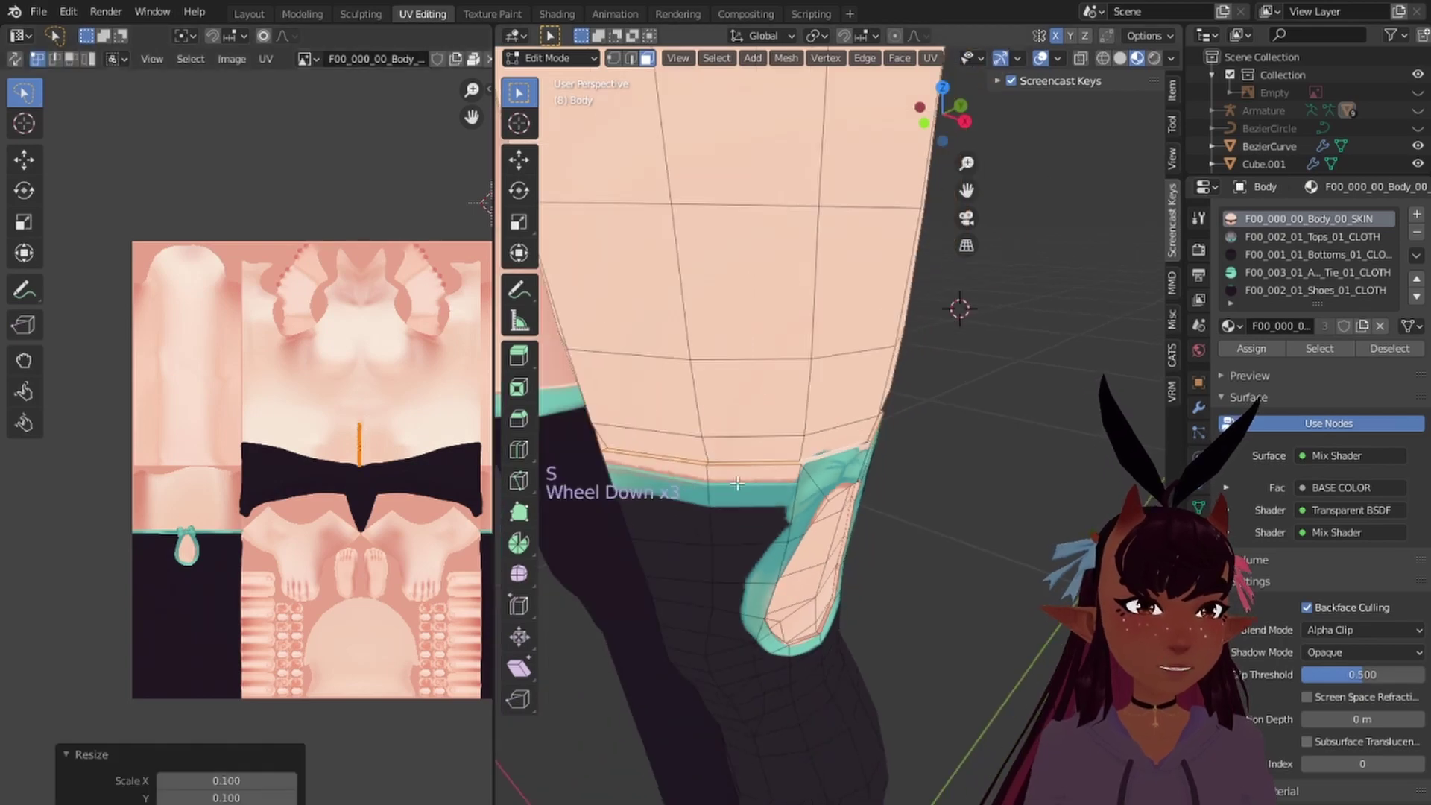
middle_click_drag(745, 373, 825, 466)
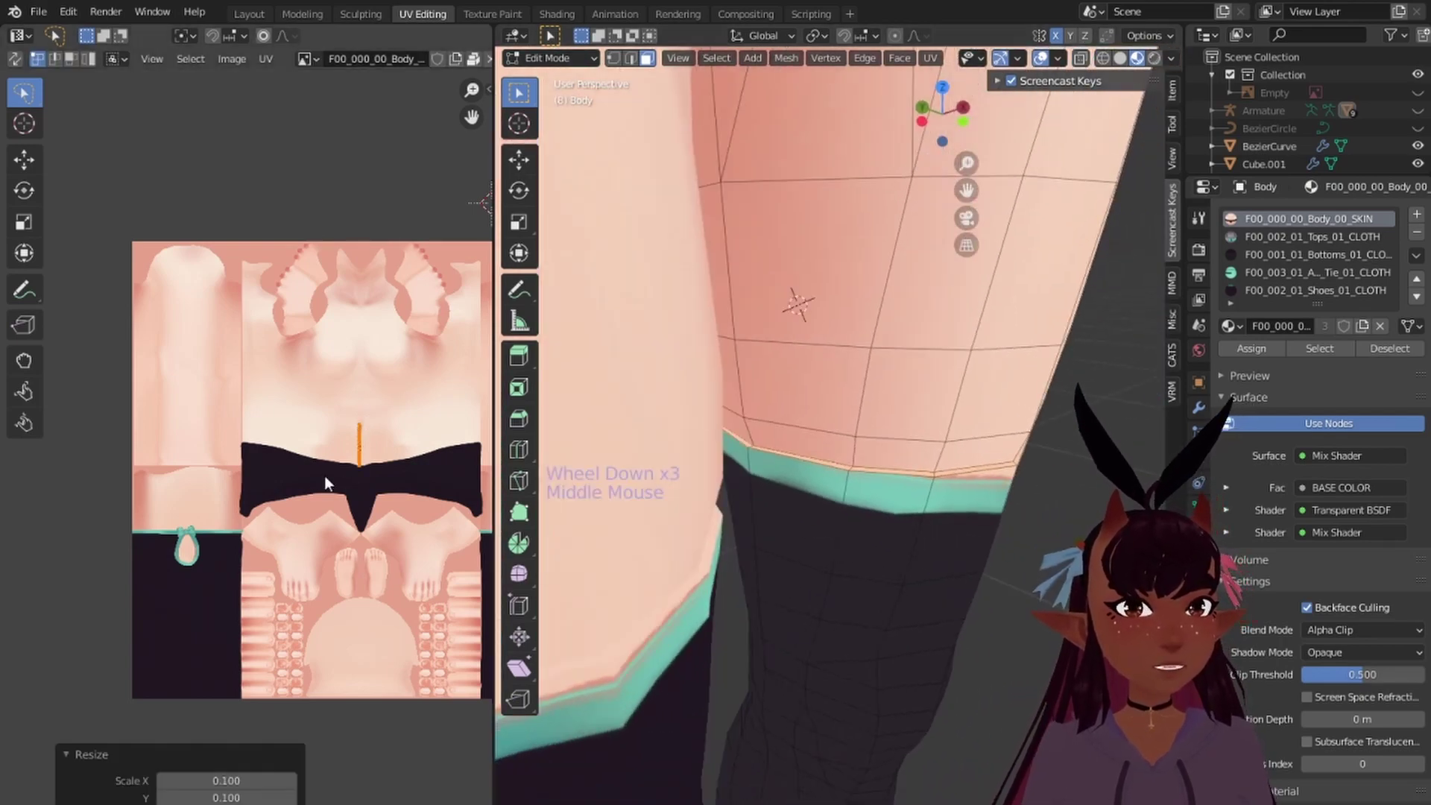
scroll(322, 474, "up", 1)
middle_click_drag(346, 481, 176, 388)
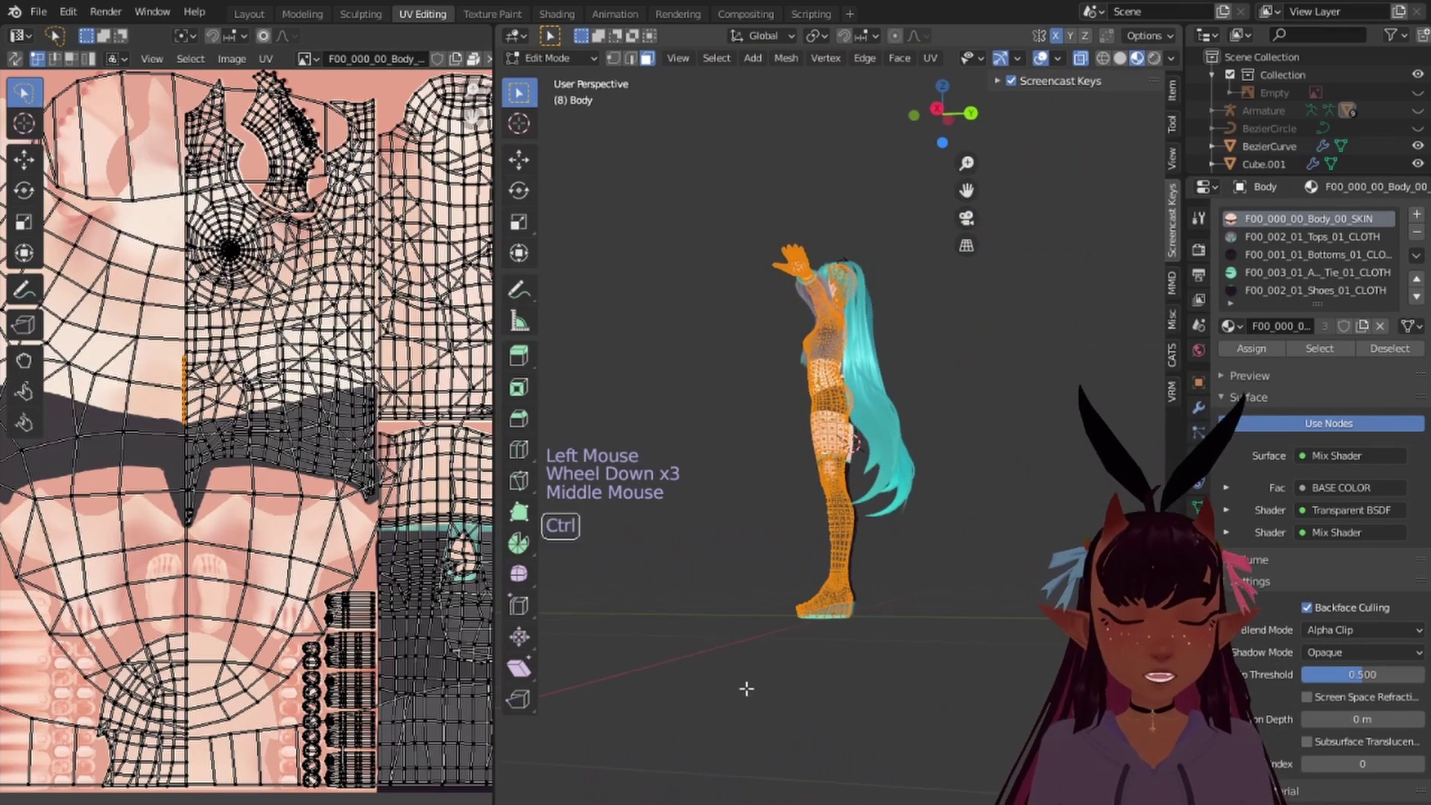
left_click_drag(745, 688, 885, 602, "ctrl")
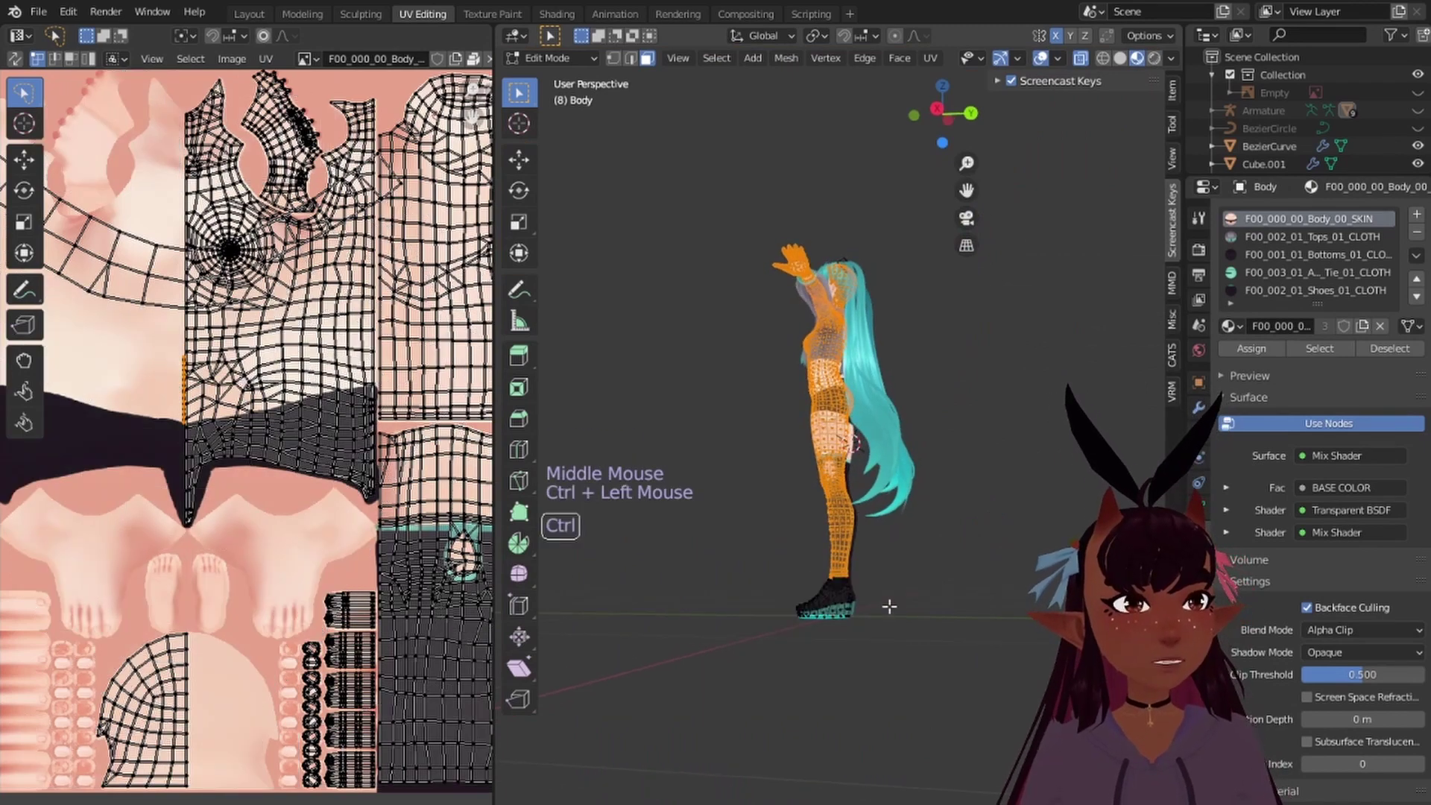
scroll(252, 486, "up", 1)
scroll(252, 486, "down", 3)
scroll(252, 486, "up", 1)
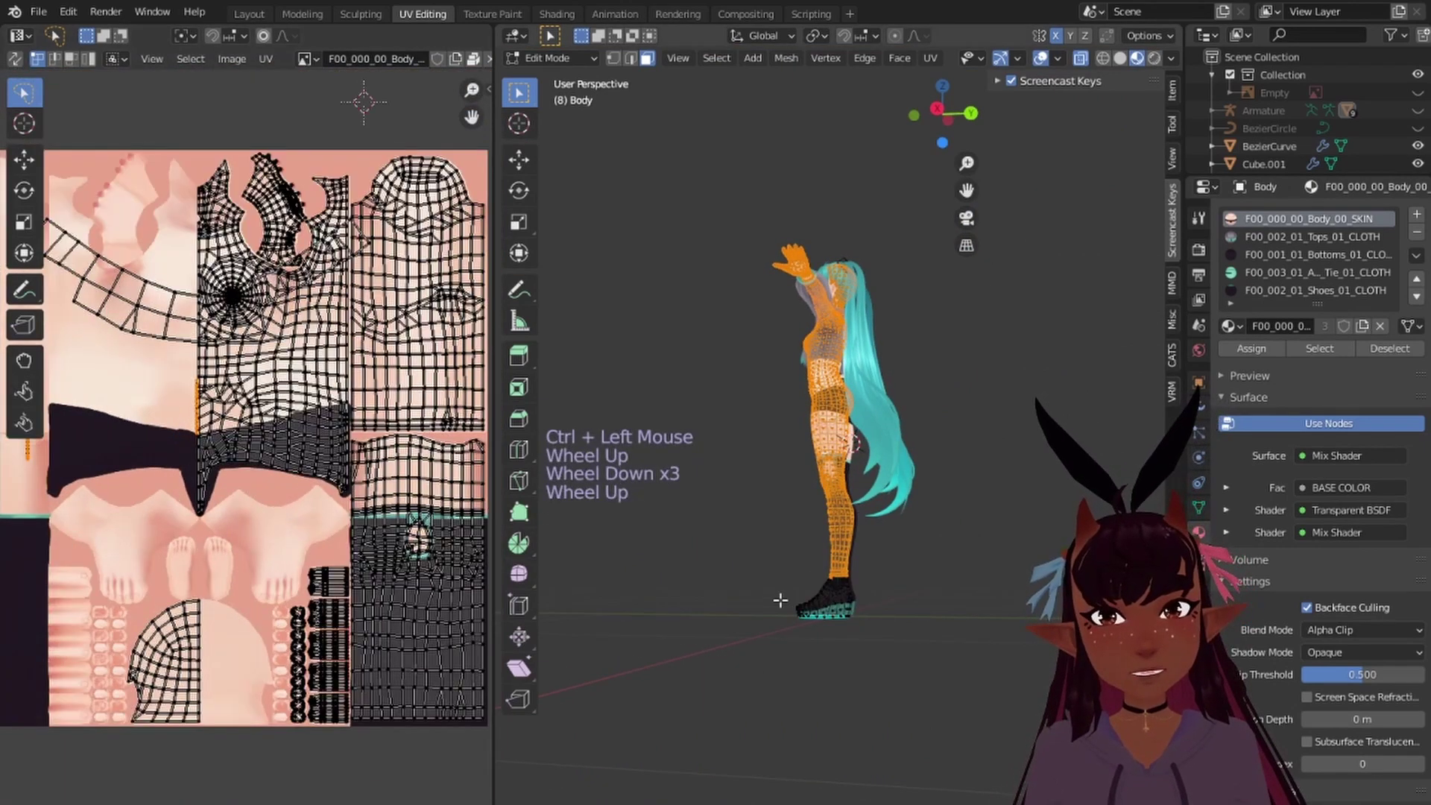
Step: Exclude the faces just above the shoe from the selection and select the thin UV strip beside the torso island
left_click_drag(743, 696, 926, 583, "ctrl")
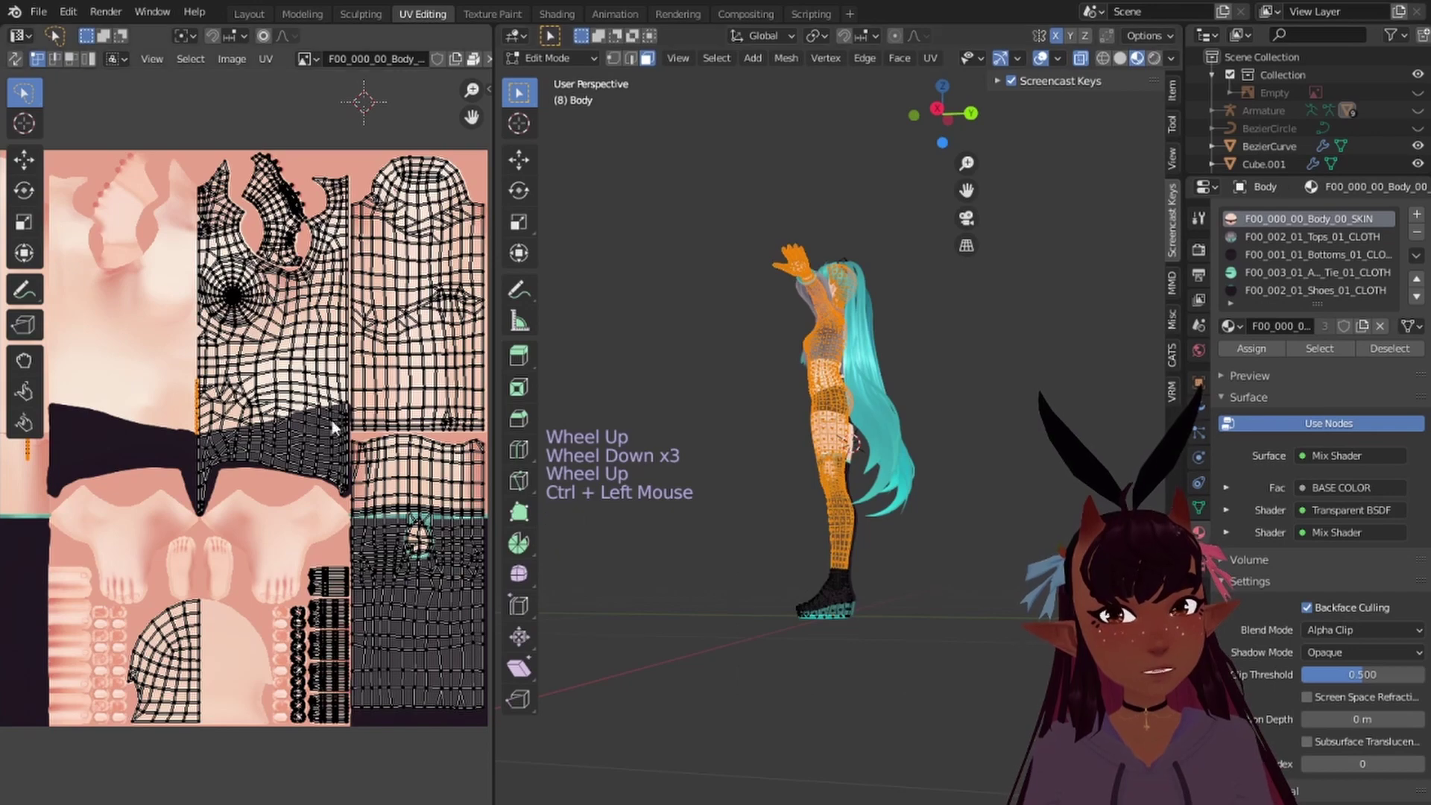
middle_click_drag(333, 420, 237, 447)
scroll(331, 464, "up", 2)
right_click(346, 453)
right_click(346, 450)
scroll(345, 449, "up", 4)
scroll(252, 454, "up", 3)
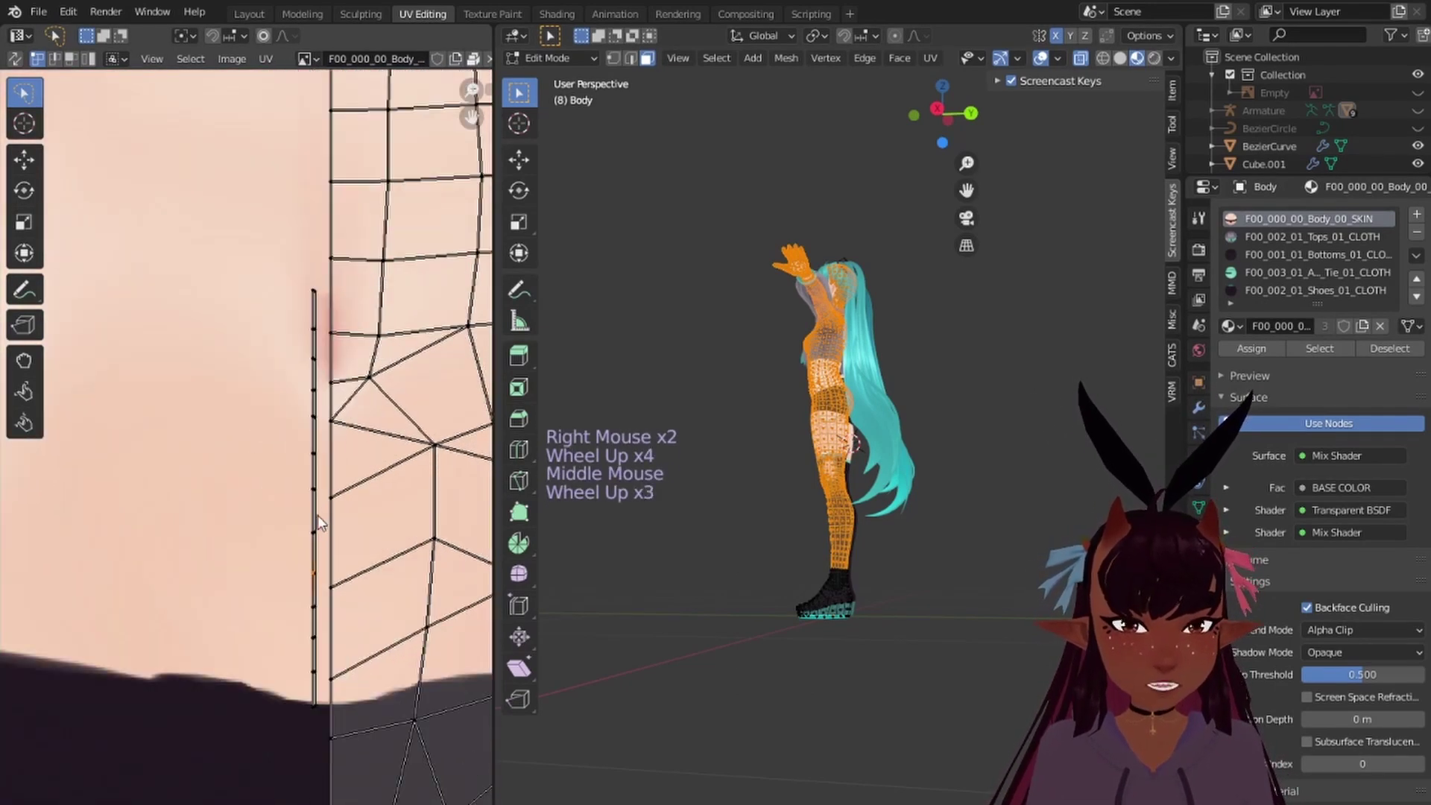
key("l")
Step: Add the other thin UV strip, lying over the leg skin area, to the UV selection
scroll(190, 481, "down", 6)
middle_click_drag(190, 482, 302, 450)
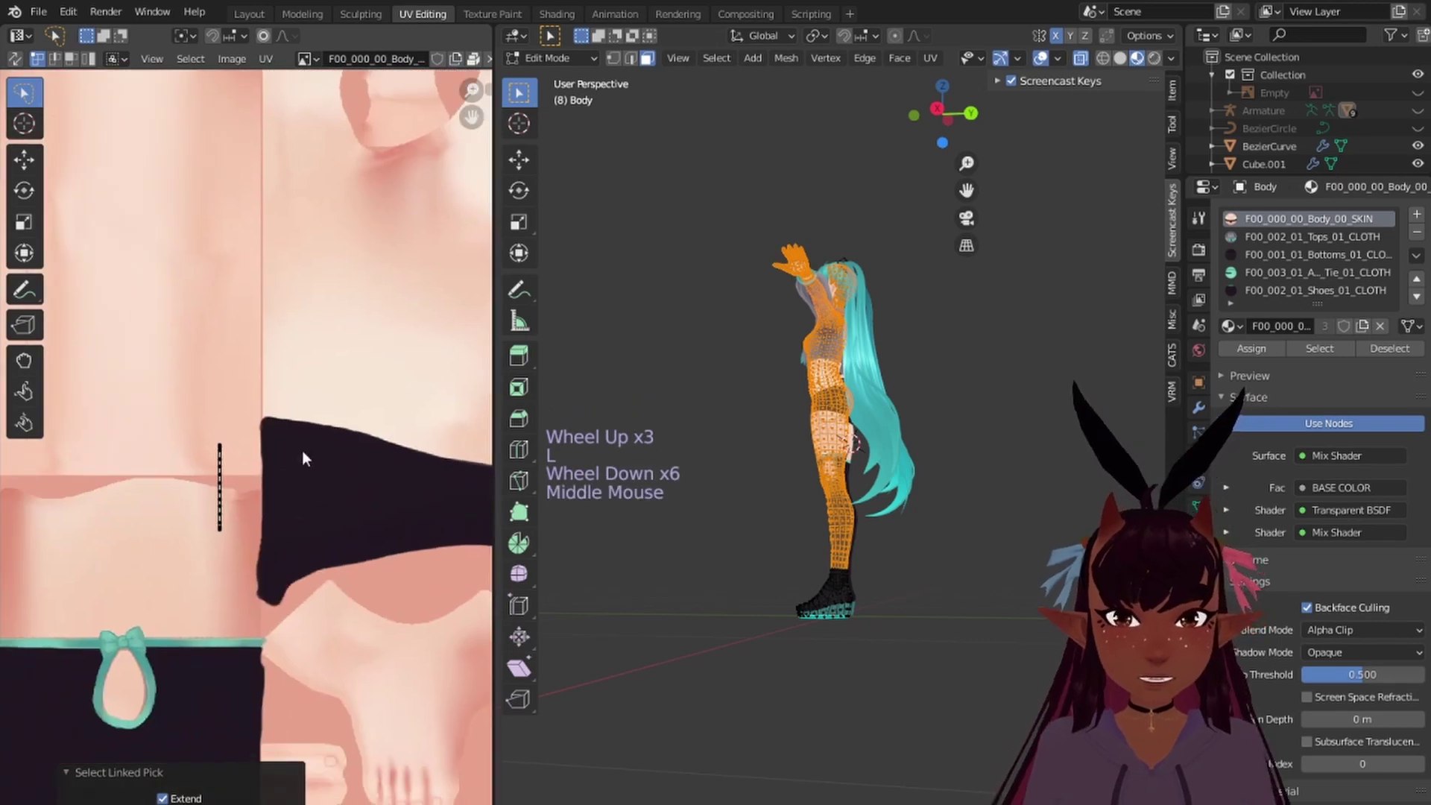
scroll(218, 475, "up", 5)
middle_click_drag(218, 475, 291, 436)
key("l")
scroll(335, 408, "down", 11)
Step: Move both thin UV strips off the islands to the empty space around the texture's upper edge
key("g")
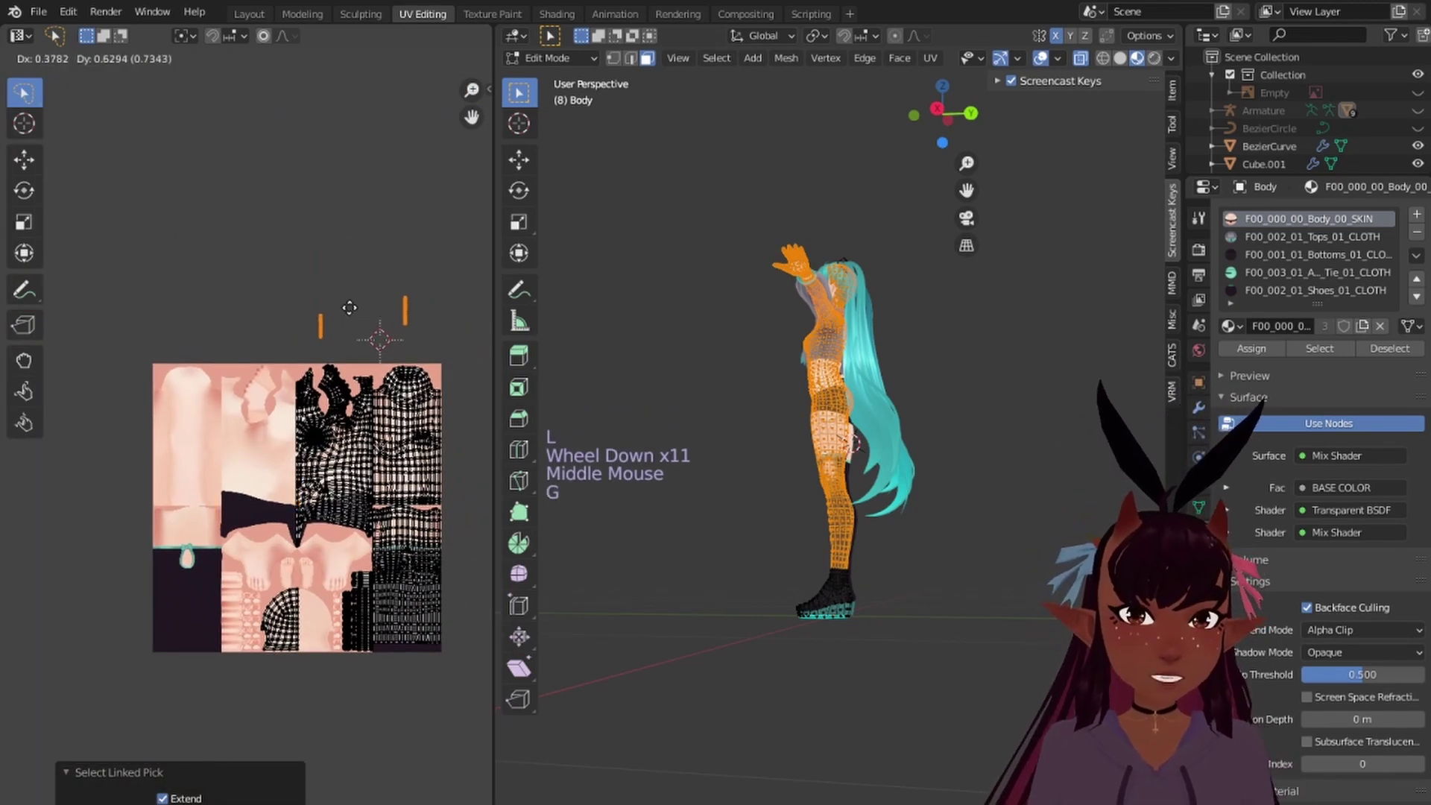
left_click(401, 313)
scroll(403, 443, "up", 2)
middle_click_drag(403, 443, 218, 334)
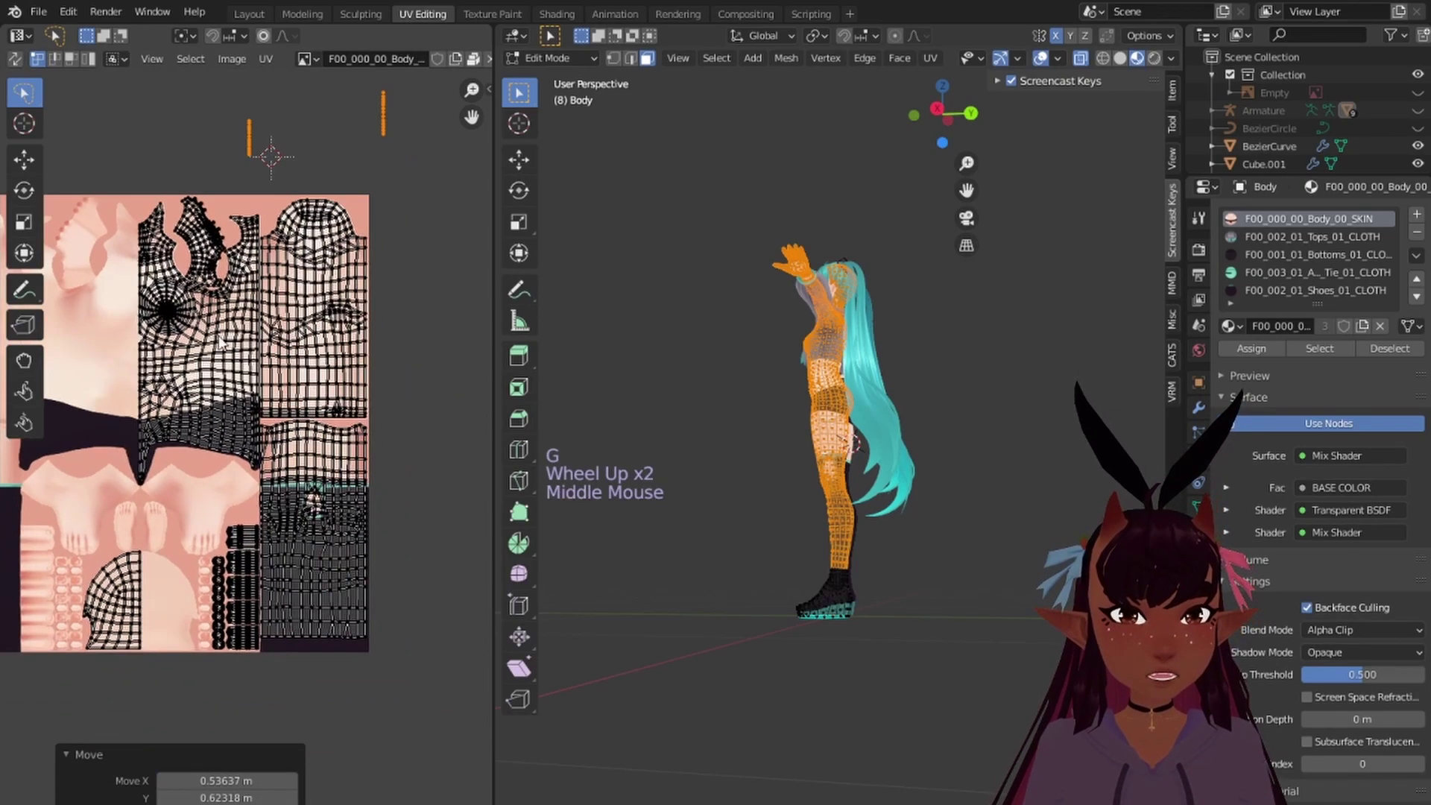
scroll(275, 336, "up", 2)
middle_click_drag(379, 235, 280, 527)
scroll(278, 514, "up", 3)
middle_click_drag(310, 100, 286, 321)
scroll(321, 319, "down", 2)
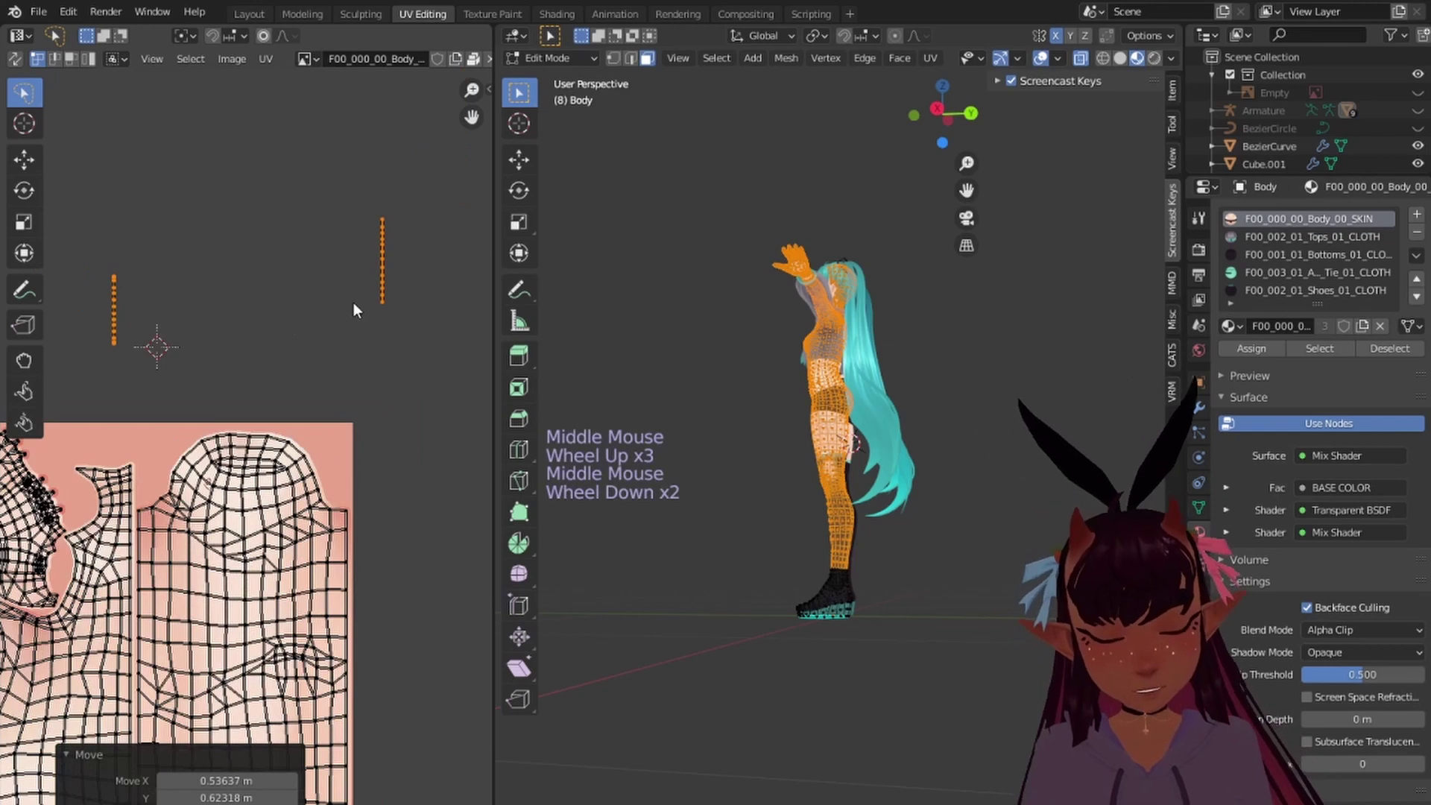
key("g")
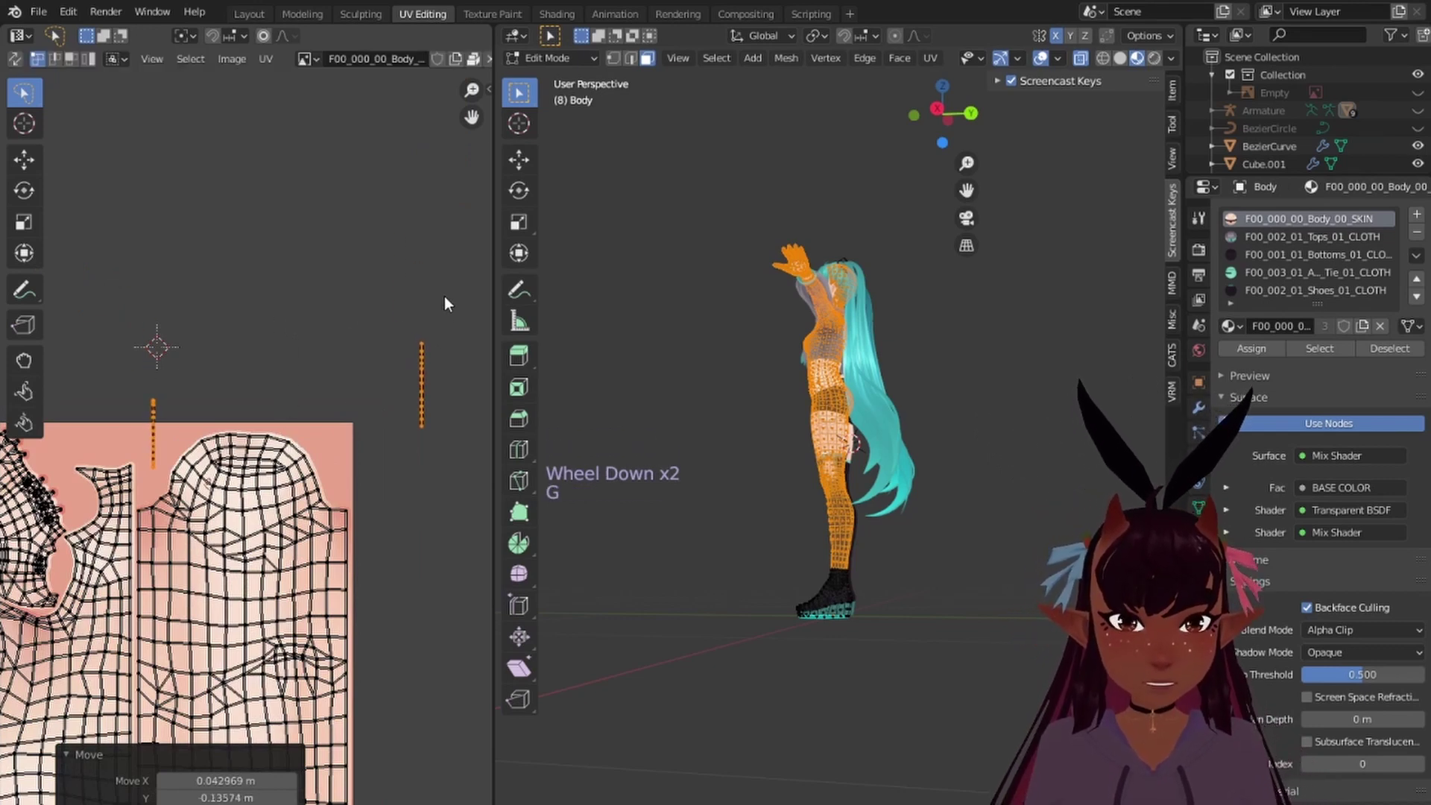
Step: Select only the longer UV strip and move it onto the texture's upper right corner
left_click(373, 468)
key("g")
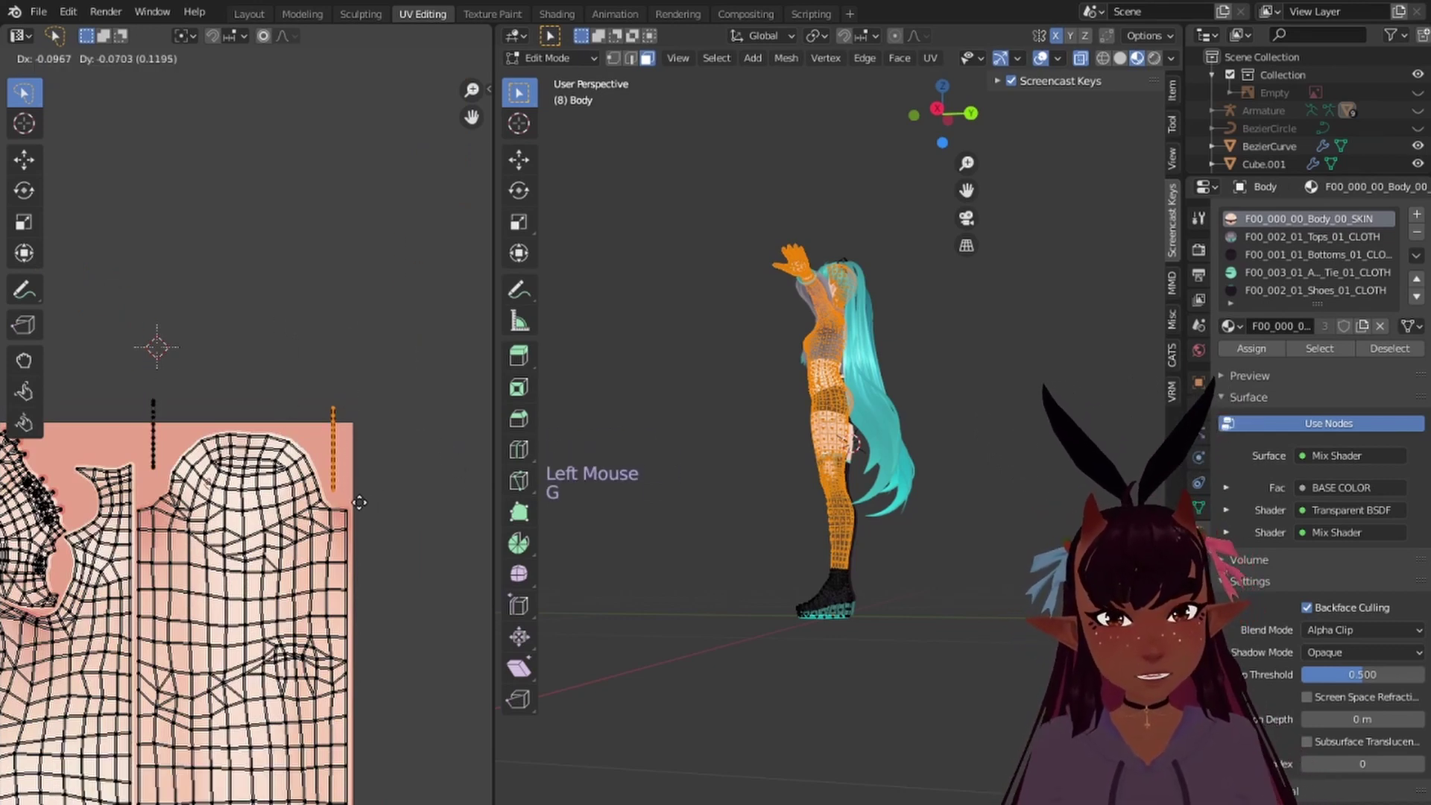
left_click(362, 506)
scroll(361, 506, "up", 2)
middle_click_drag(171, 466, 311, 524)
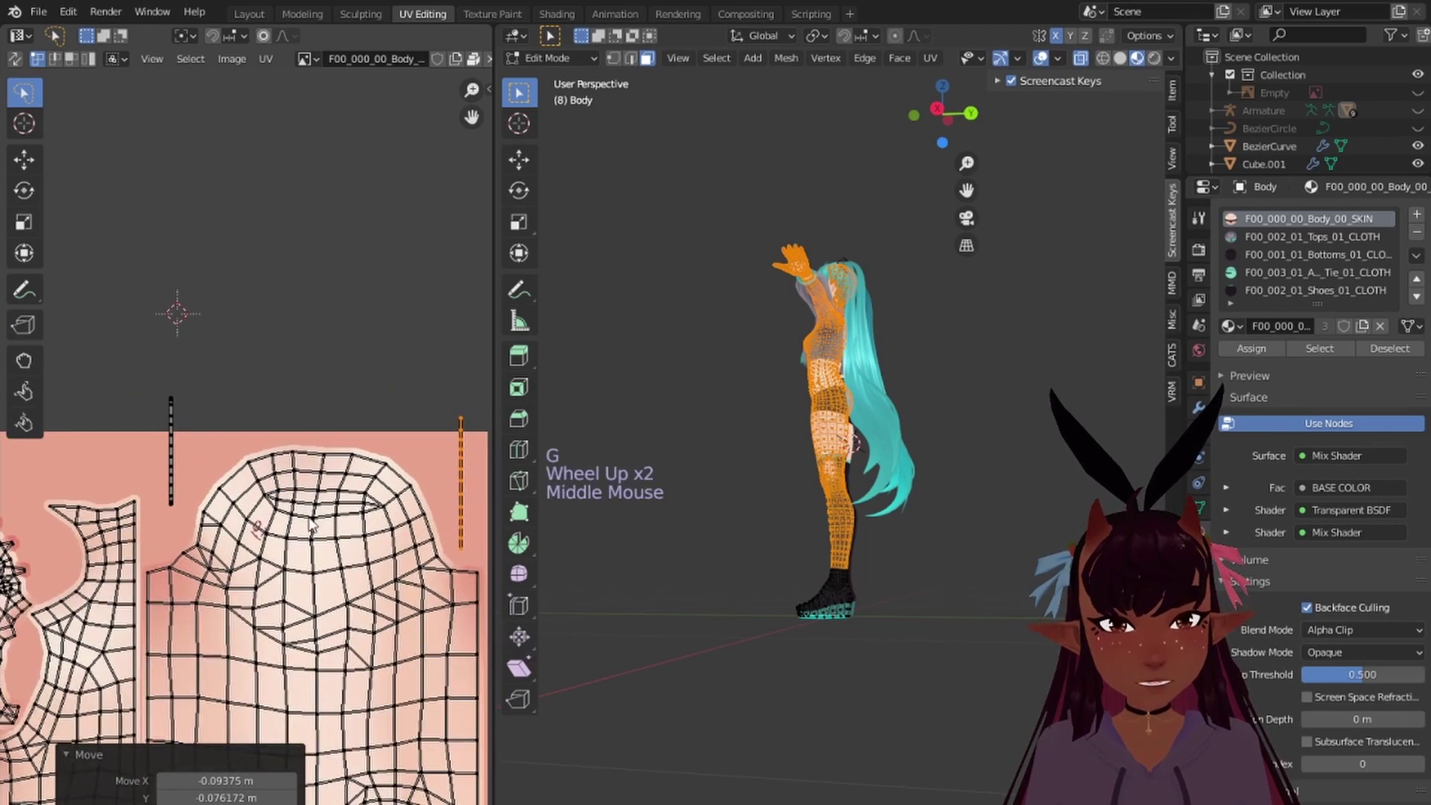
Step: Rotate the longer strip by -90° and place it in the blank area between the torso and leg islands
key("r")
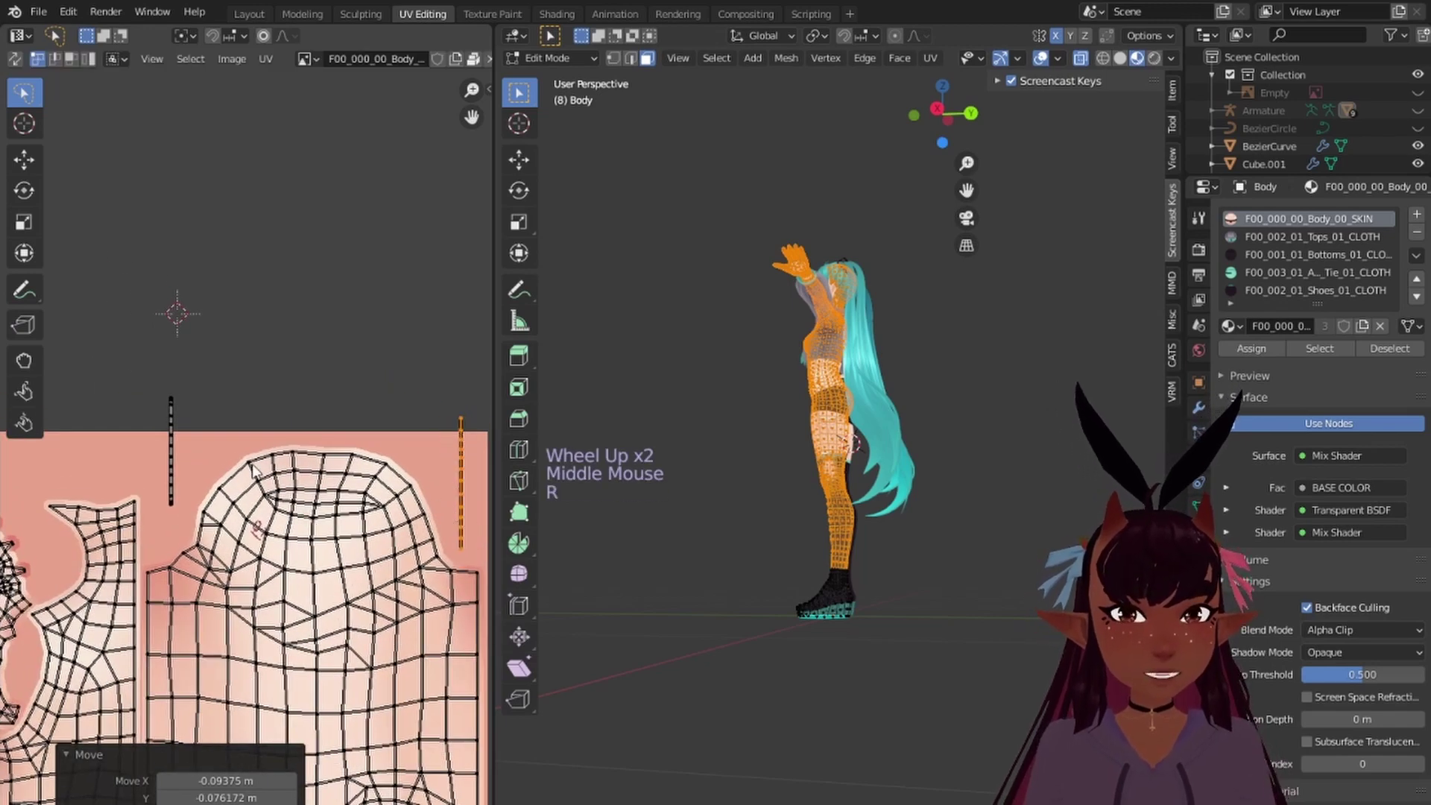
type("r-90")
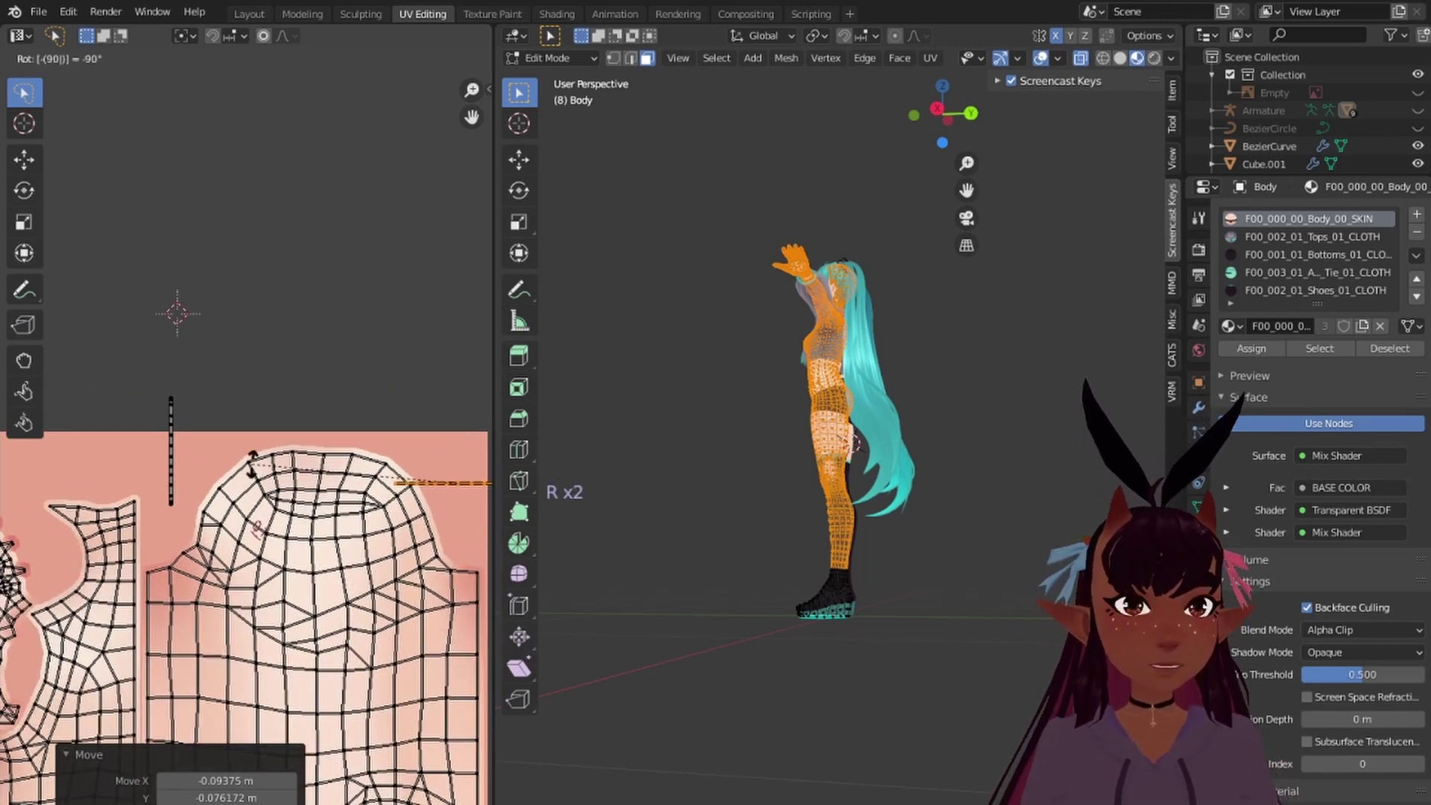
key("Return")
key("g")
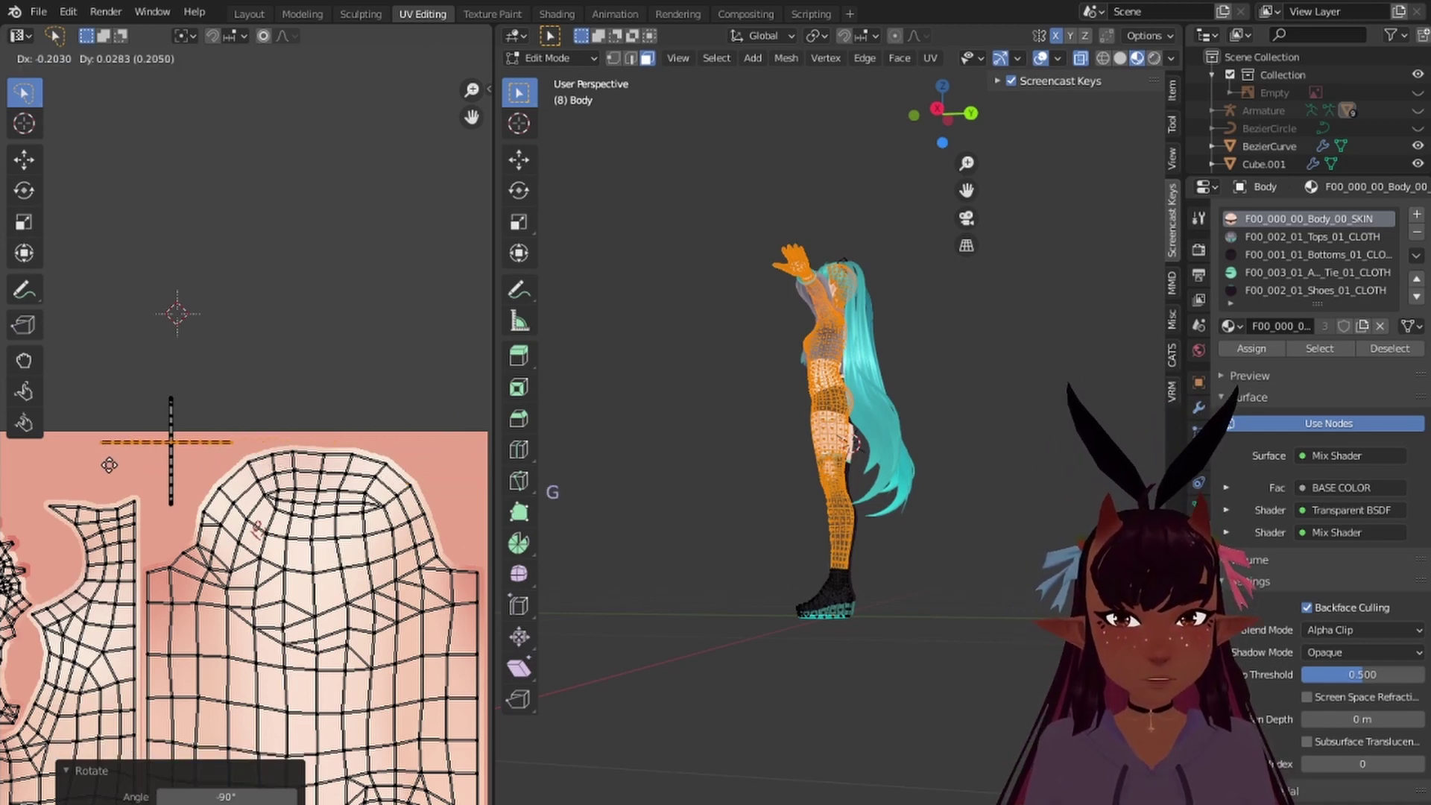
left_click(82, 465)
Step: Select the shorter strip, rotate it by -90° and place it just below the longer one
right_click(170, 418)
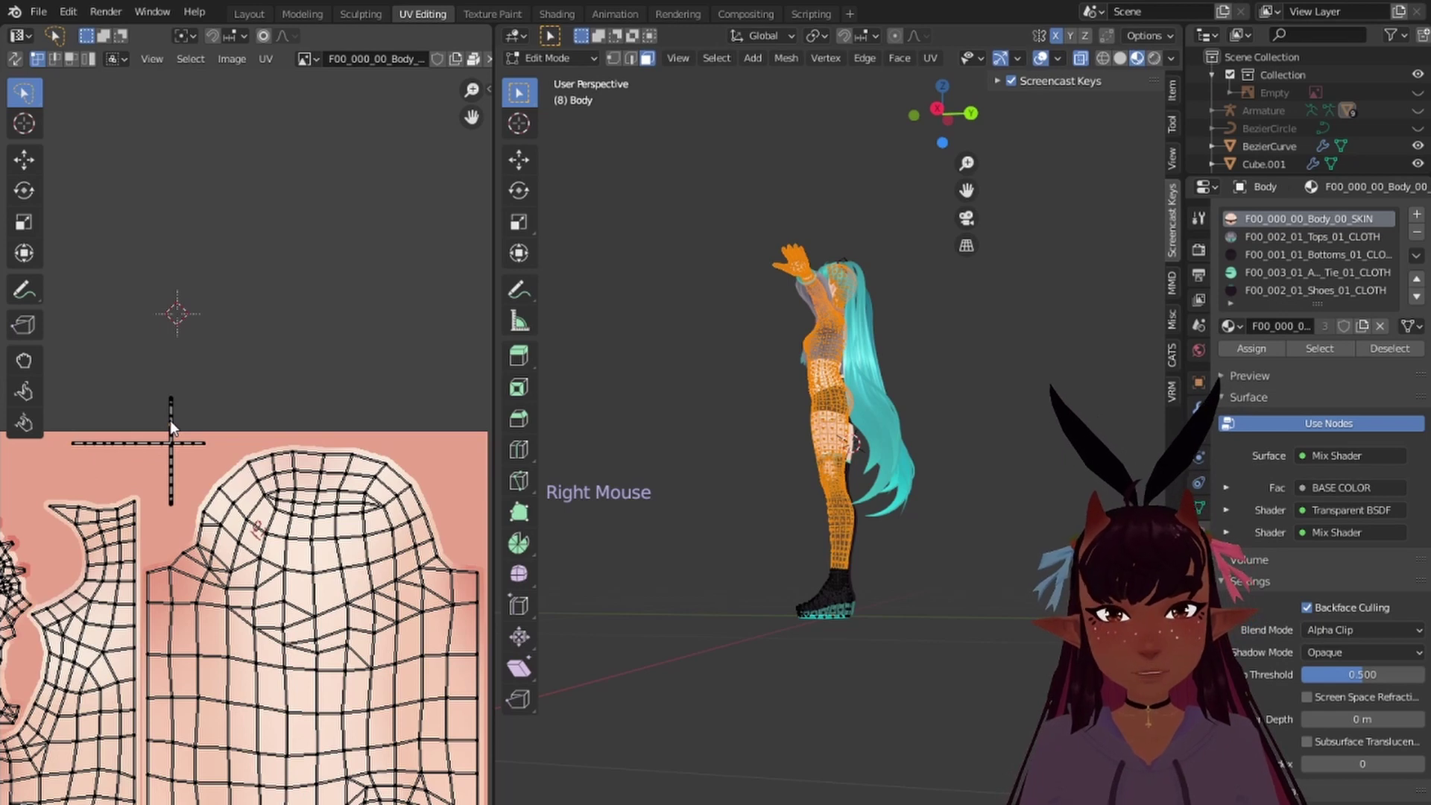
type("lr")
type("-90")
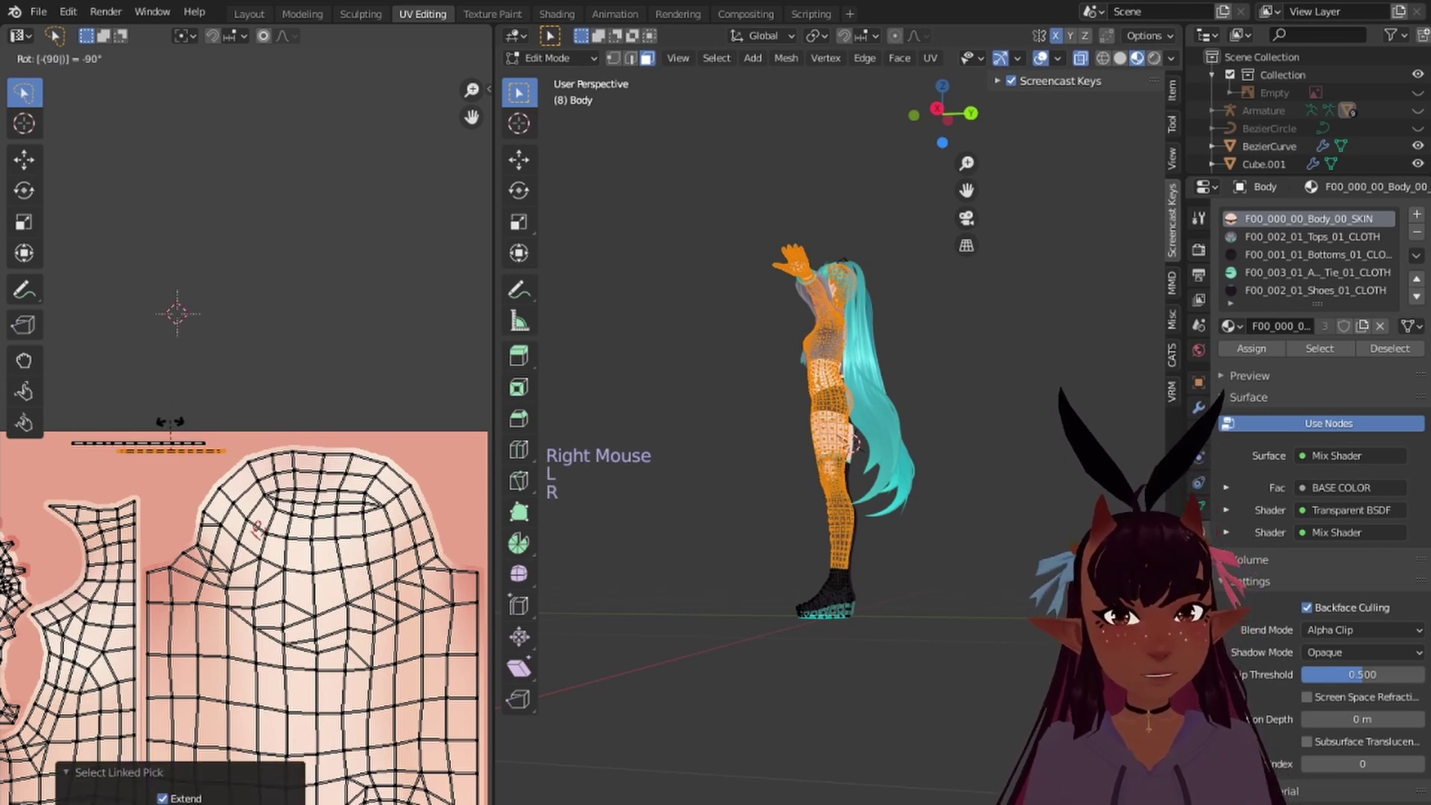
key("Return")
key("g")
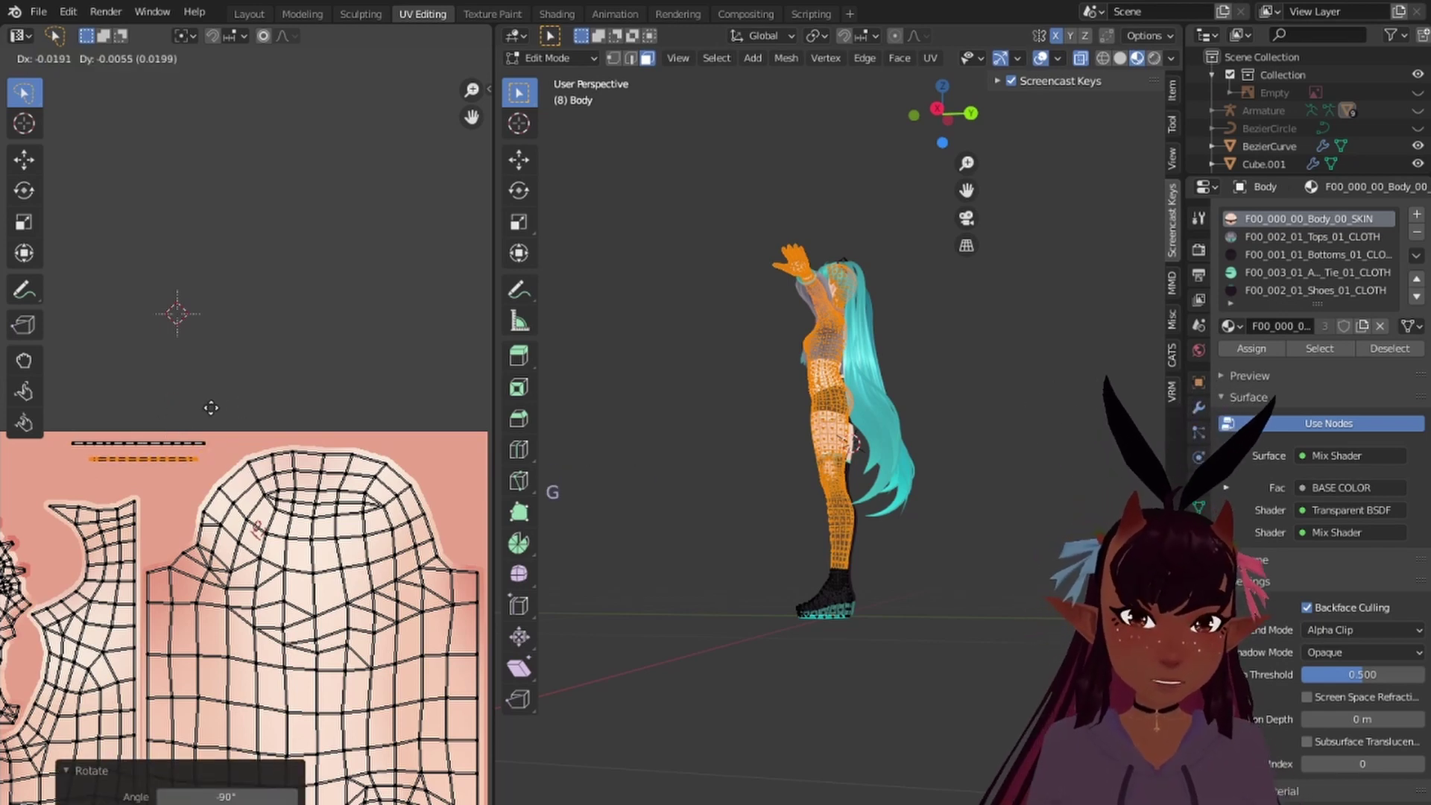
left_click(208, 404)
Step: Scale the shorter strip up along Y to make it slightly thicker
scroll(205, 439, "up", 4)
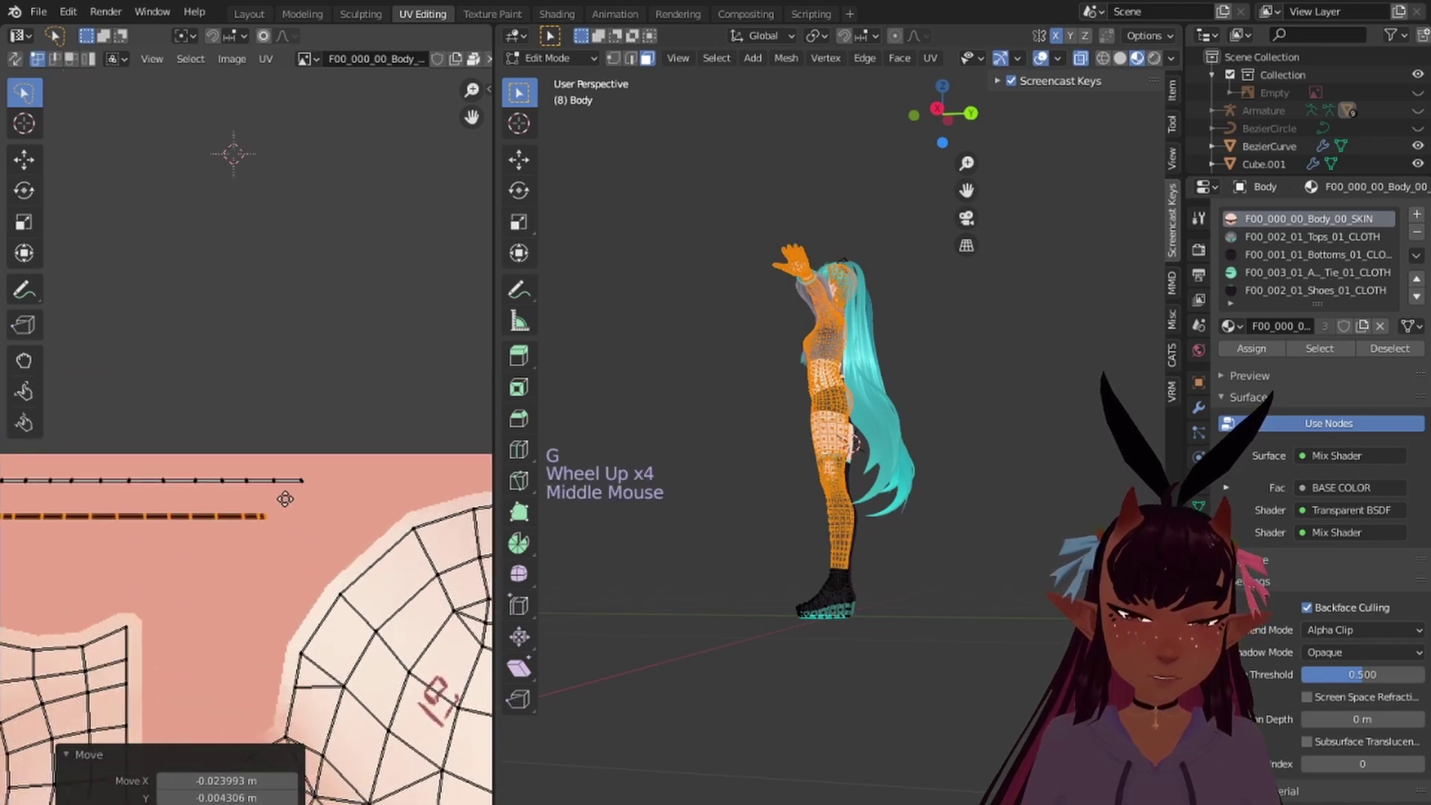
middle_click_drag(198, 466, 280, 431)
key("s")
key("y")
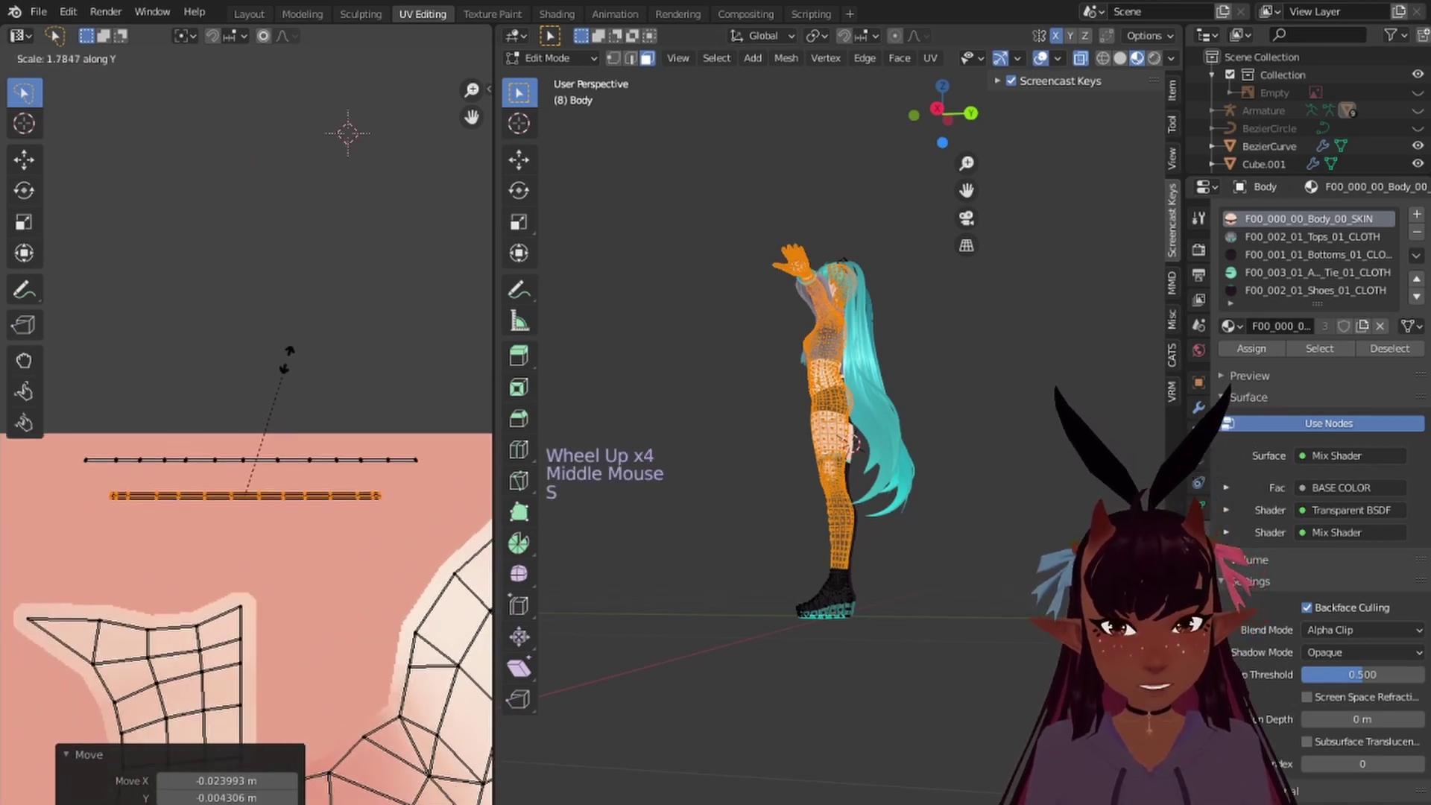
left_click(269, 436)
Step: Select the entire longer strip and scale it along Y by about 12.8
right_click(256, 459)
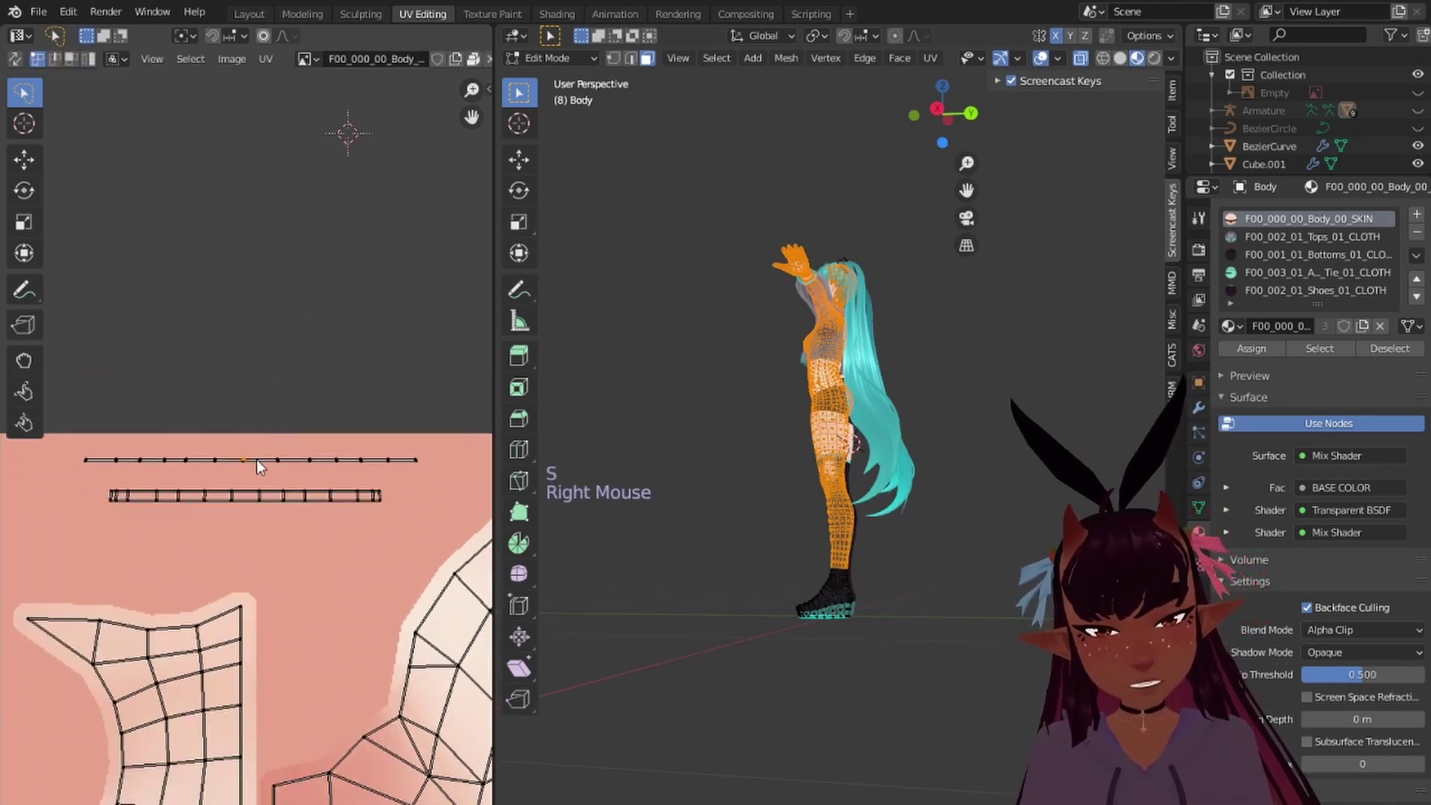
key("l")
key("s")
key("y")
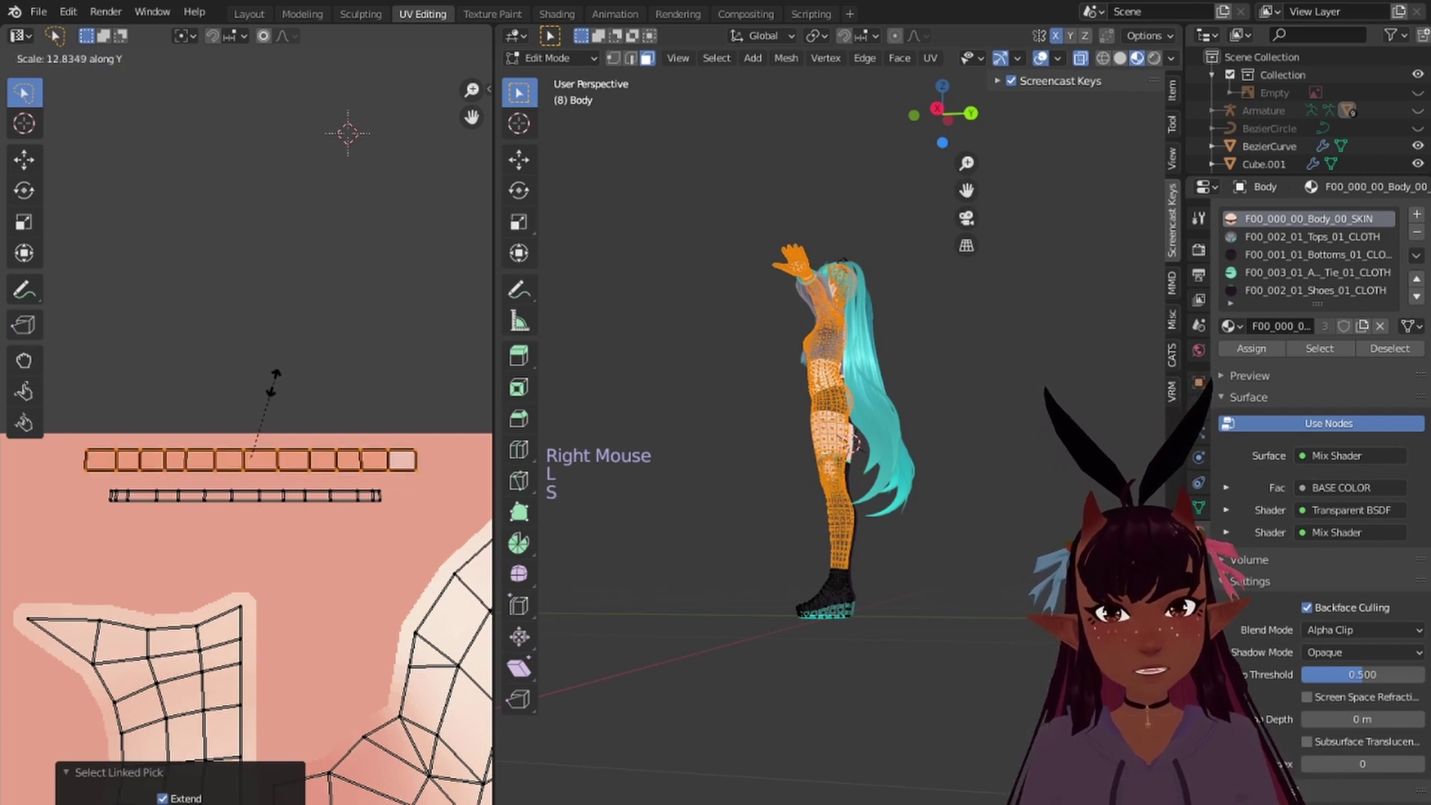
left_click(273, 383)
Step: Replace the mesh selection with only the lower thigh and stocking faces of the editable leg
scroll(955, 514, "up", 6)
key("a")
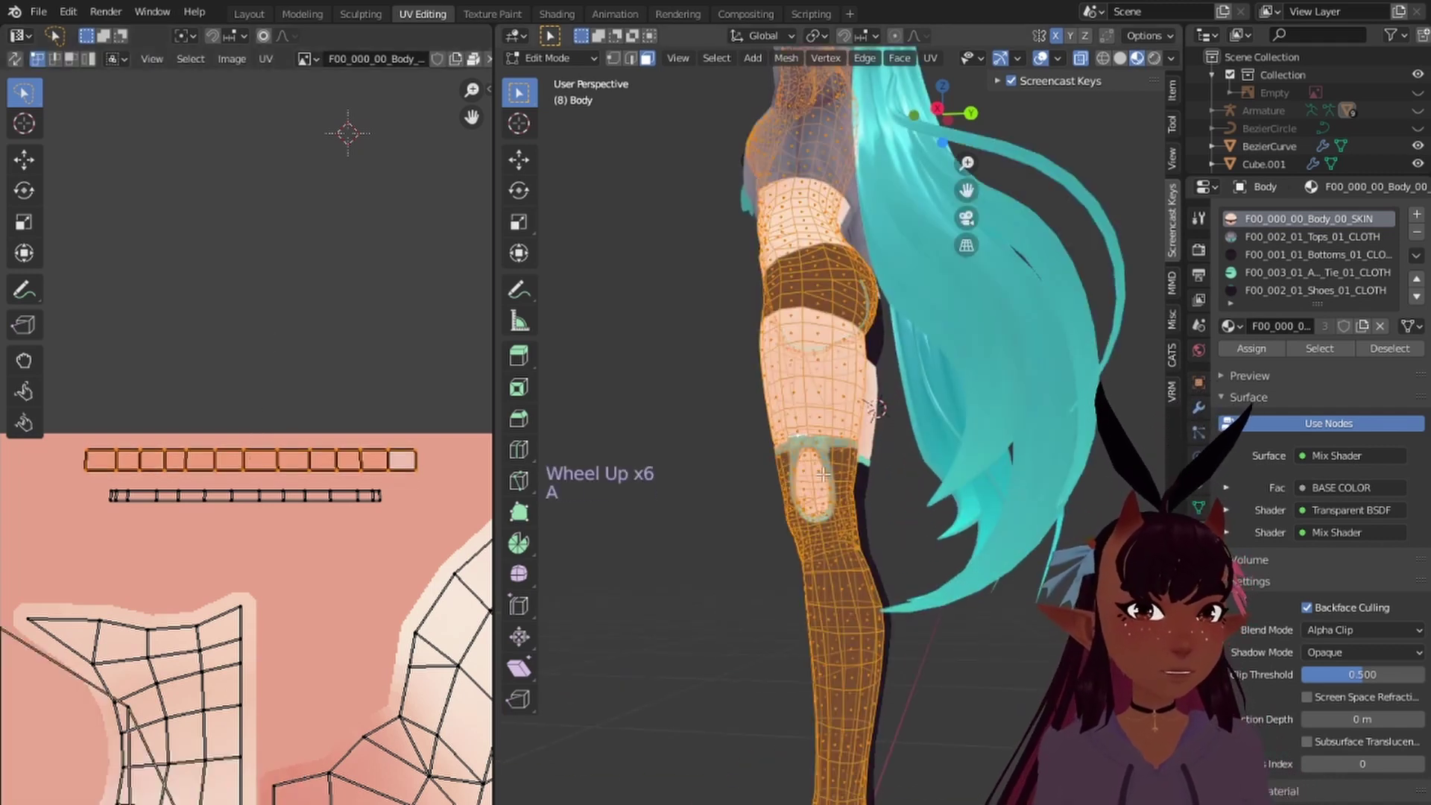
key("a")
key("a")
scroll(204, 470, "down", 5)
scroll(839, 518, "down", 5)
middle_click_drag(744, 456, 954, 506)
scroll(840, 526, "up", 9)
middle_click_drag(858, 493, 914, 503)
scroll(904, 495, "down", 6)
left_click_drag(984, 381, 654, 682)
scroll(239, 537, "down", 10)
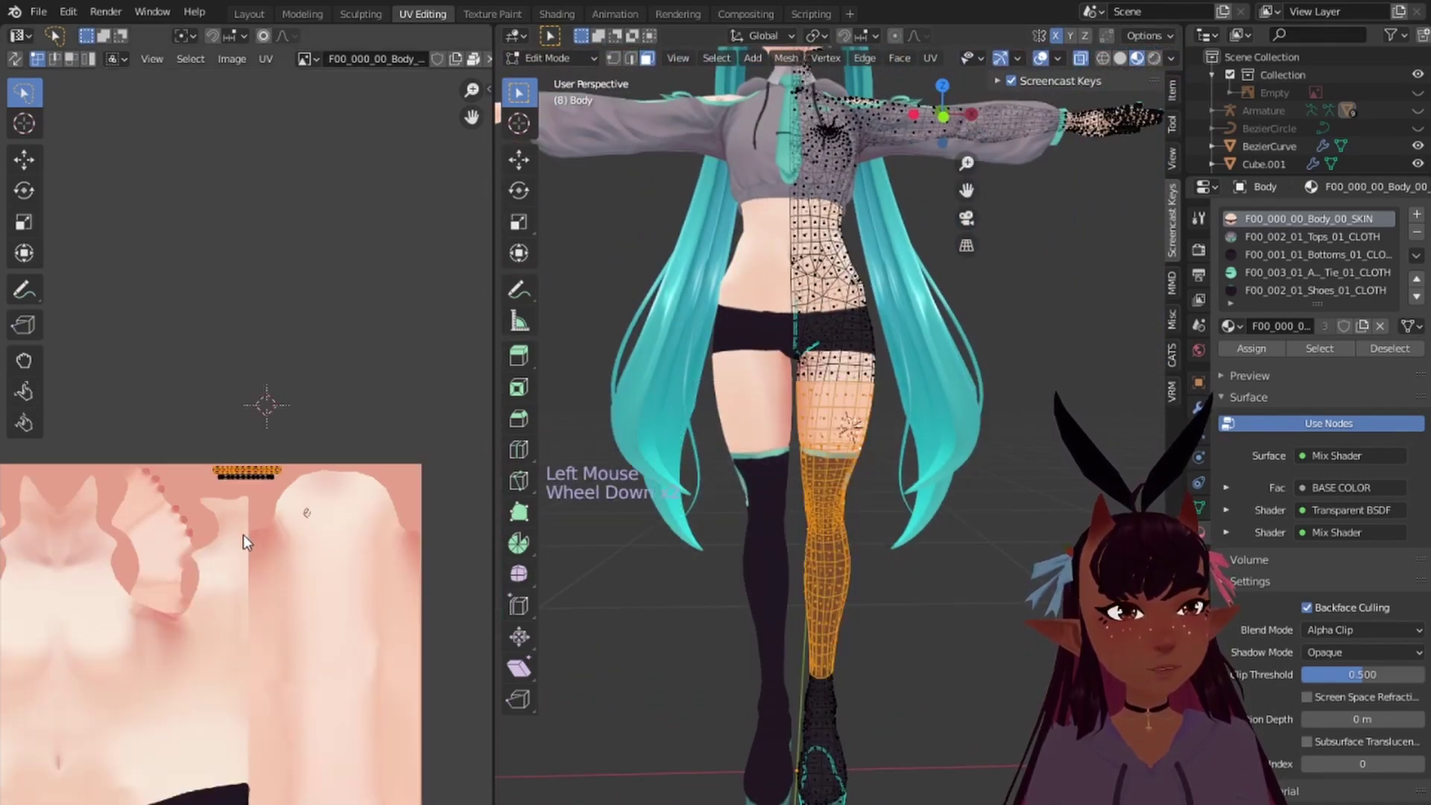
Step: Switch to the Texture Paint workspace with the skin texture and leg UVs in view
scroll(239, 537, "up", 5)
left_click(493, 13)
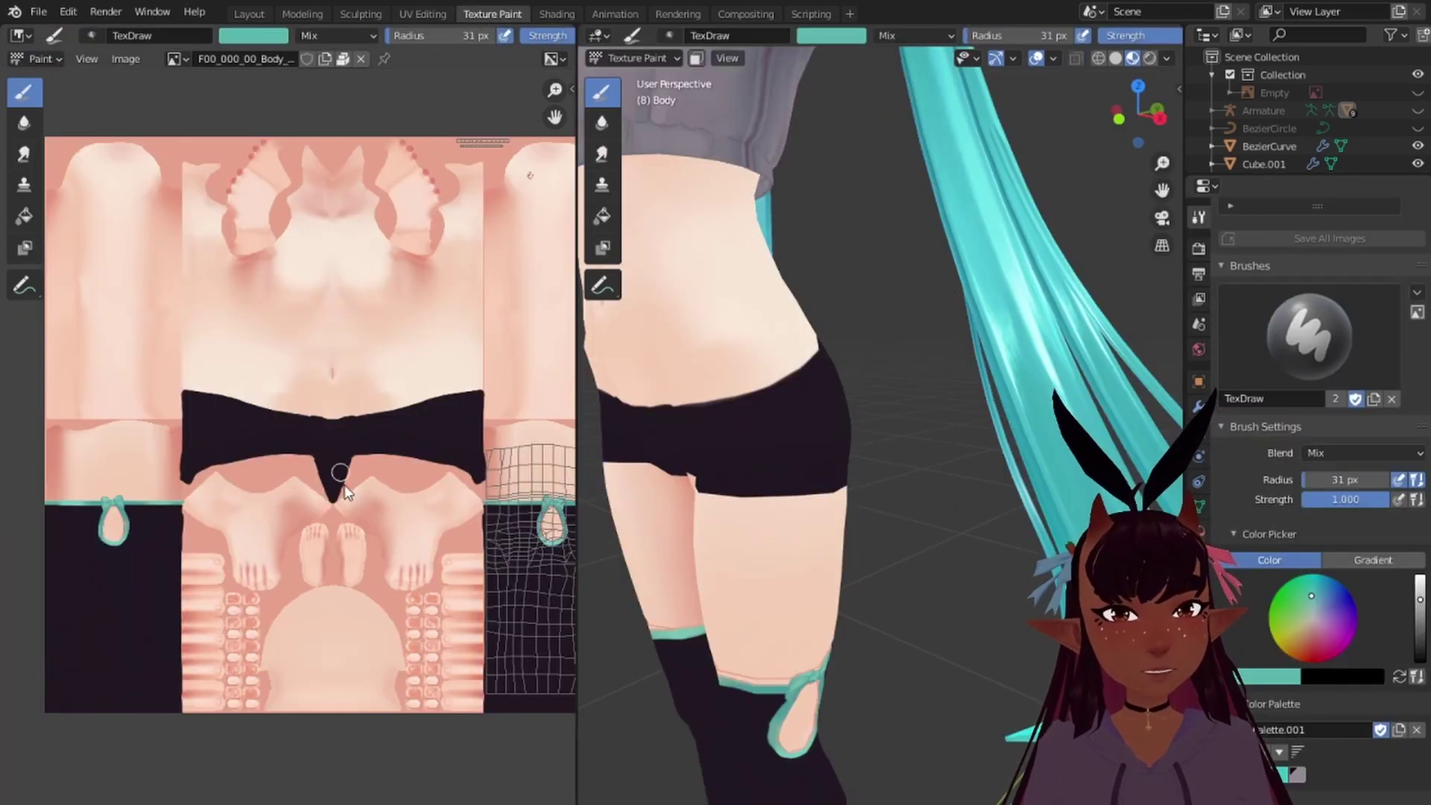
scroll(344, 485, "up", 8)
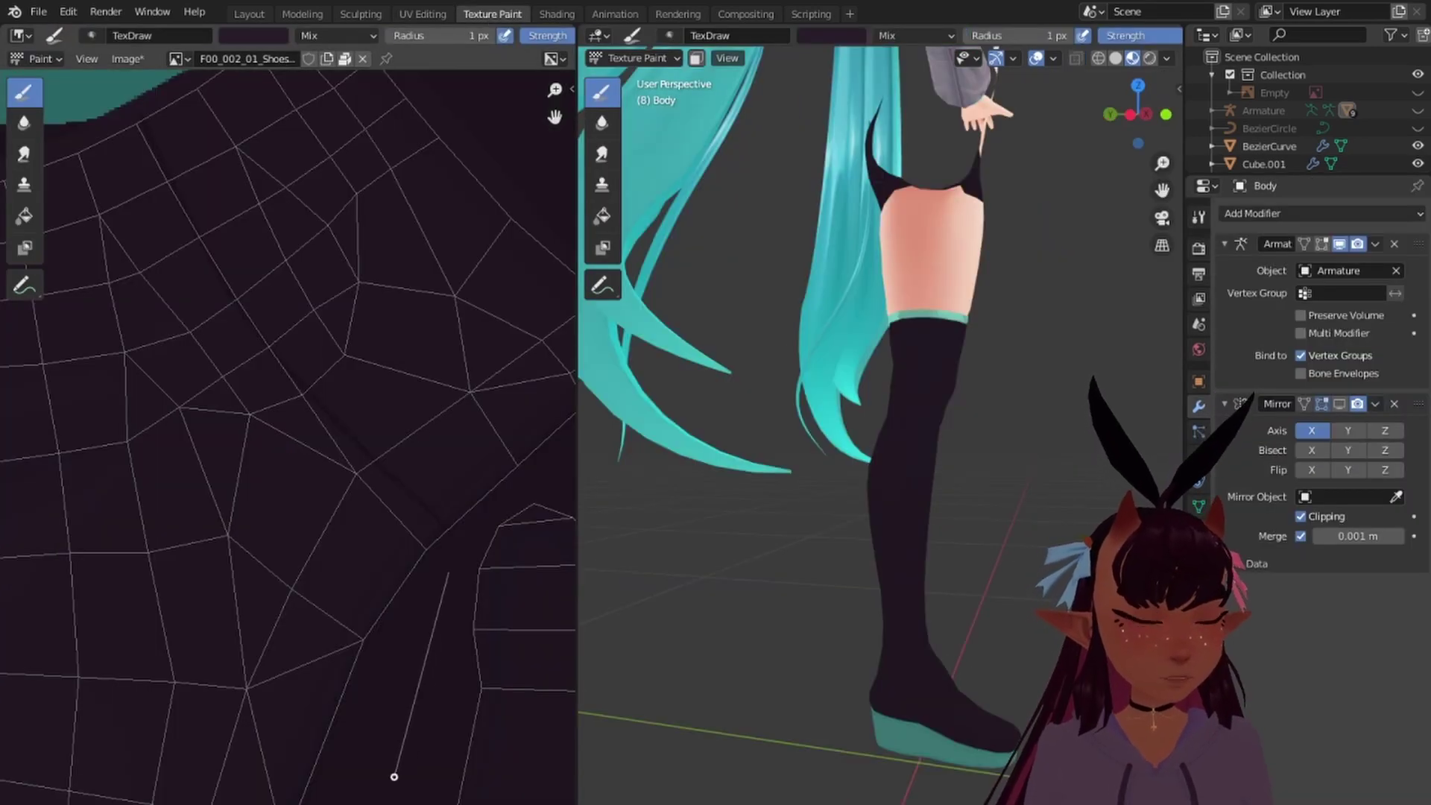
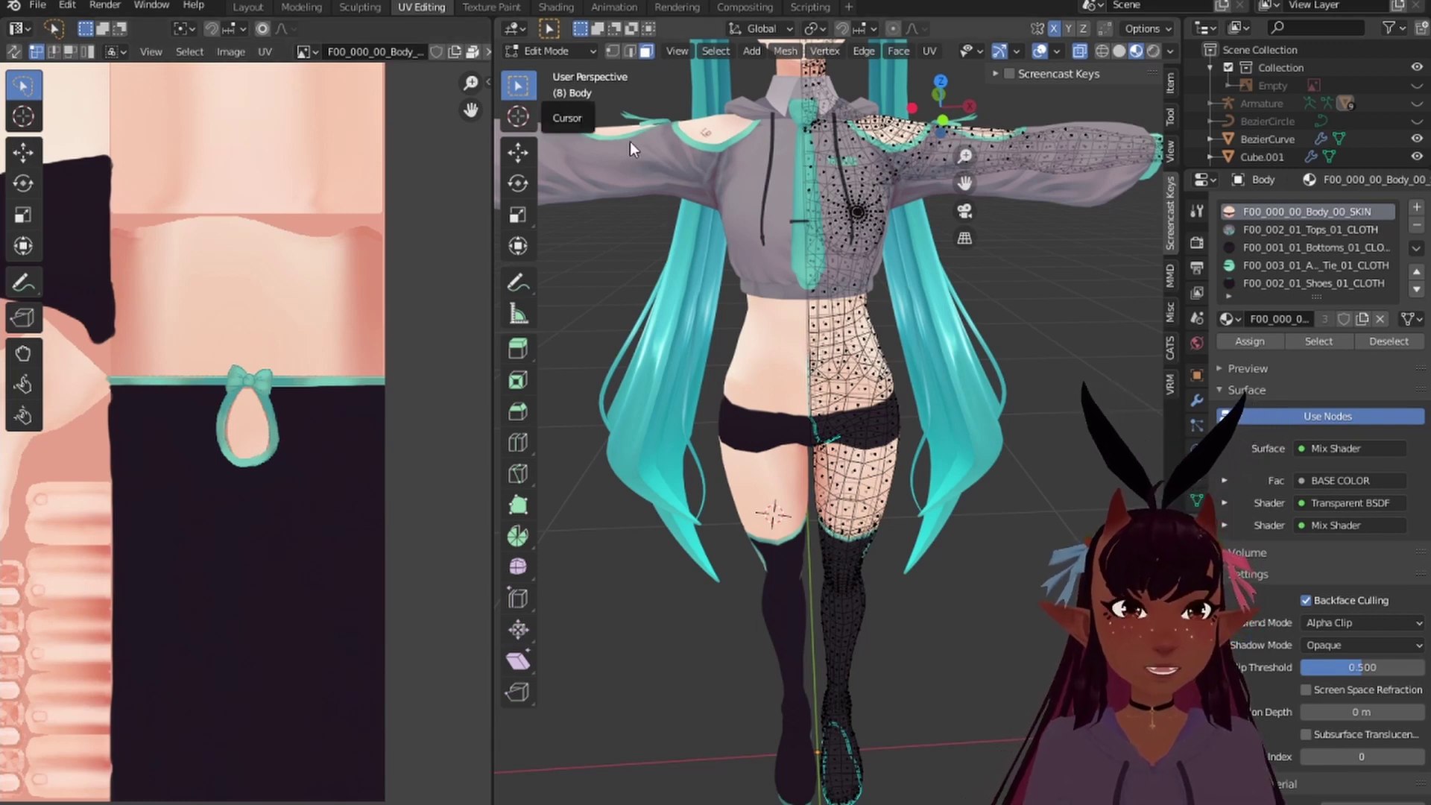
Step: Look over the finished outfit on the model and save the skin texture image
scroll(1071, 226, "down", 2)
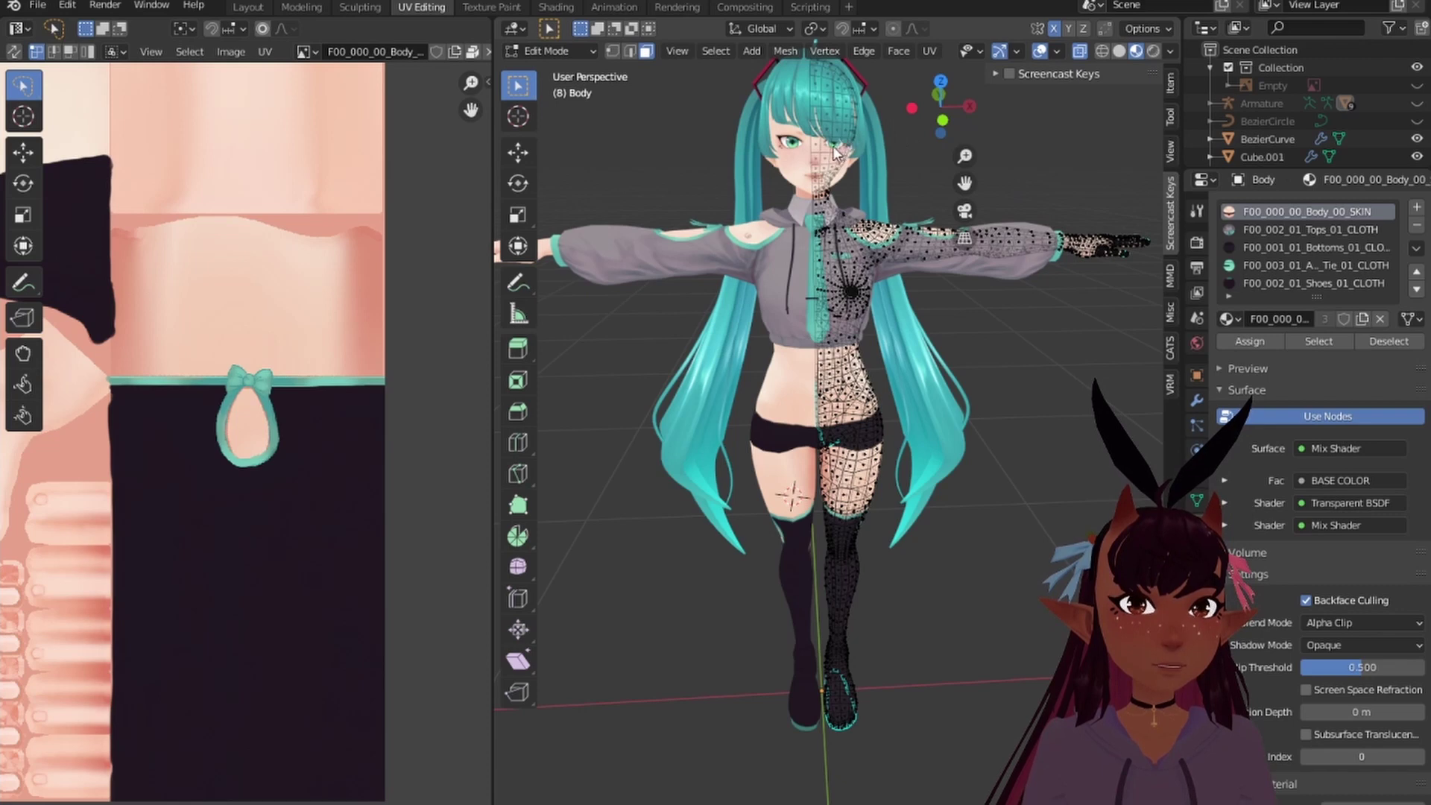
scroll(767, 356, "up", 4)
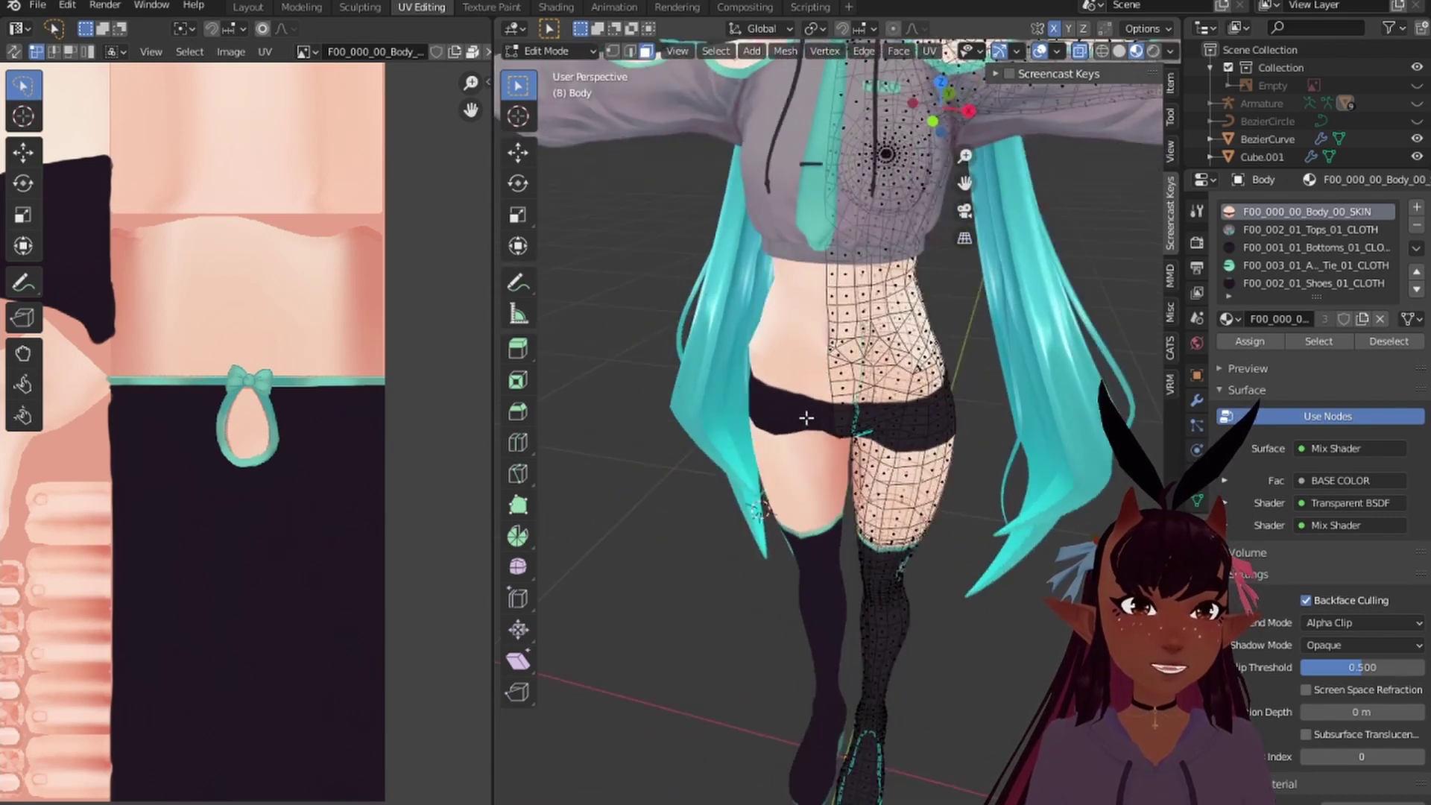
left_click(230, 57)
left_click(266, 209)
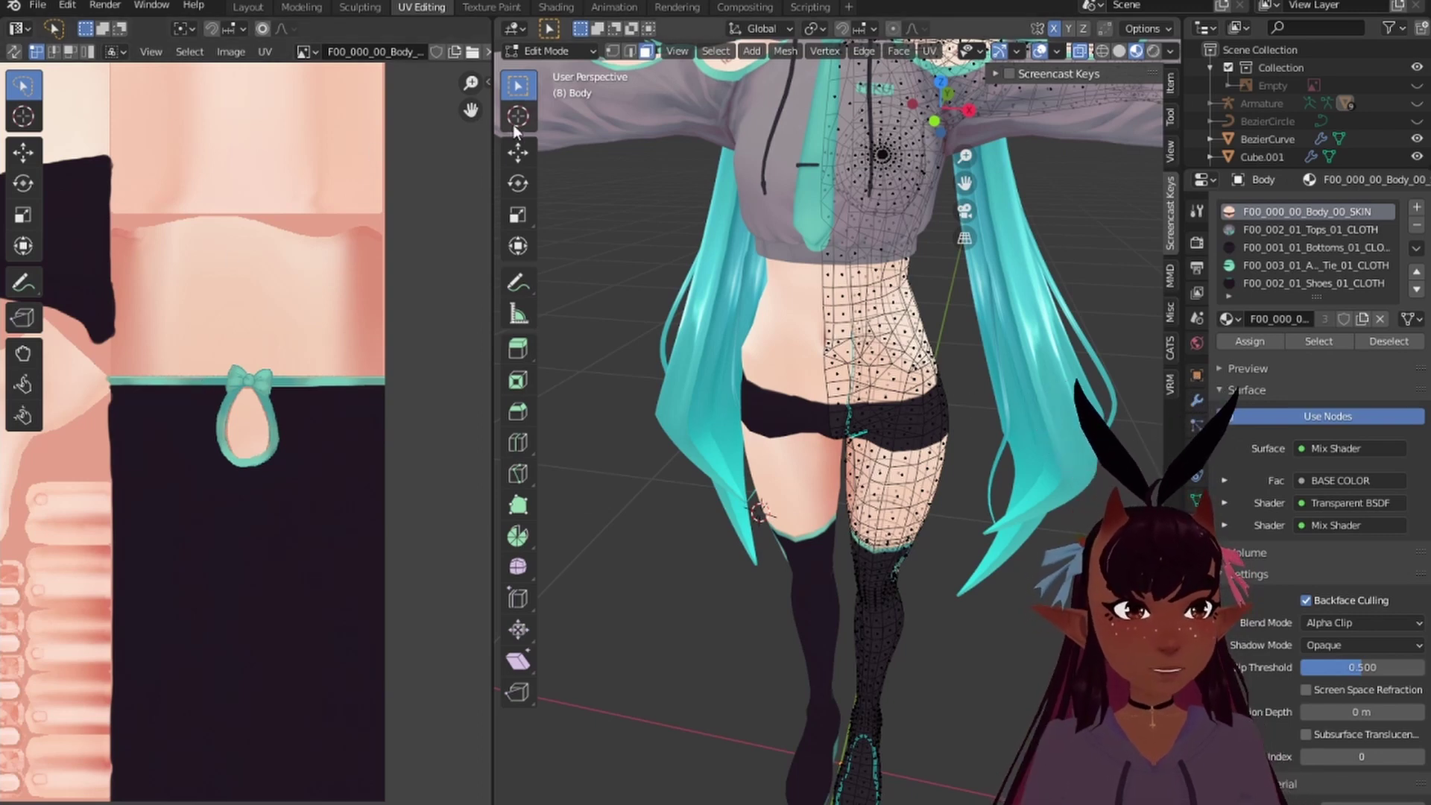
Step: Display the F00_002_01_Shoes texture in the UV editor and open its image commands
left_click(306, 52)
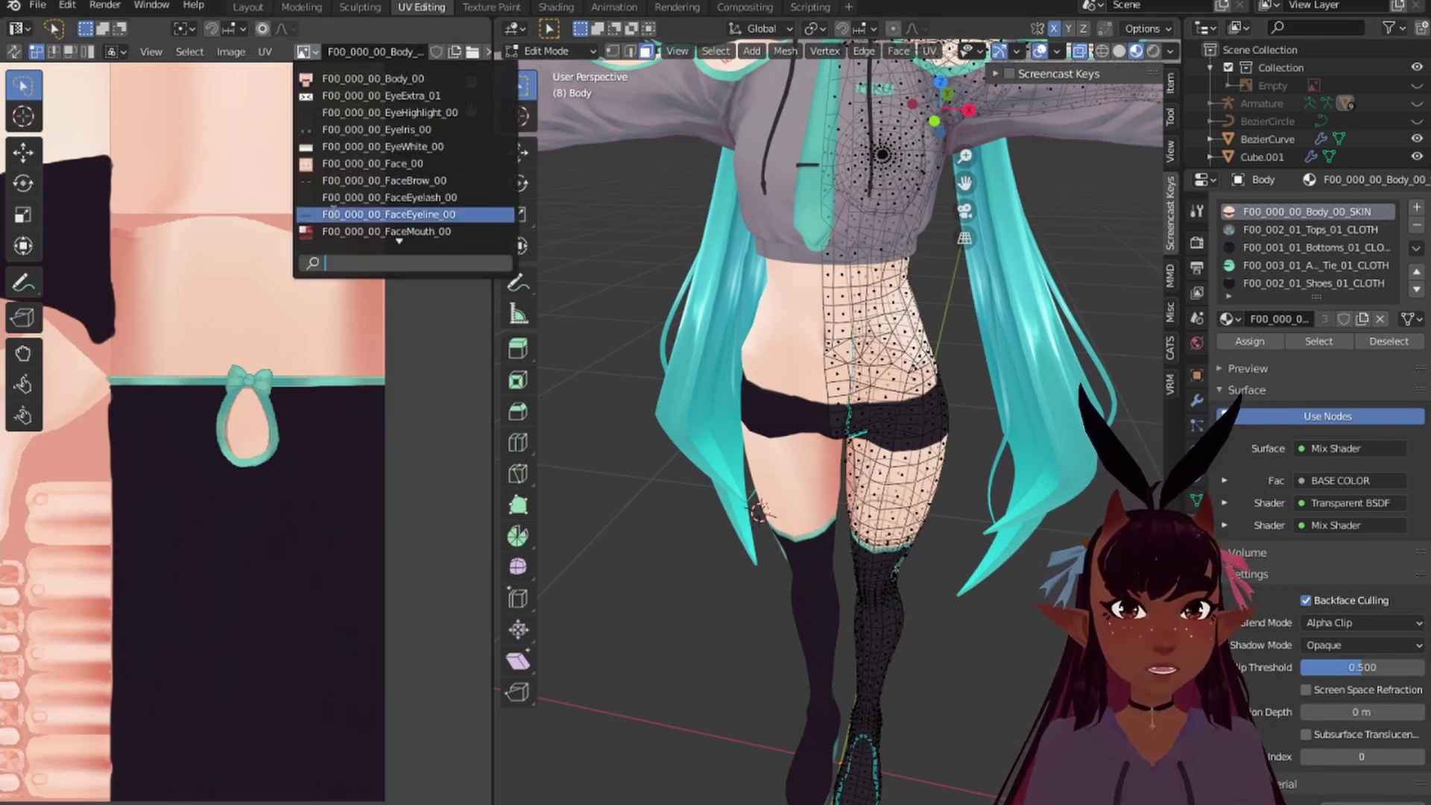
scroll(345, 209, "down", 4)
left_click(334, 197)
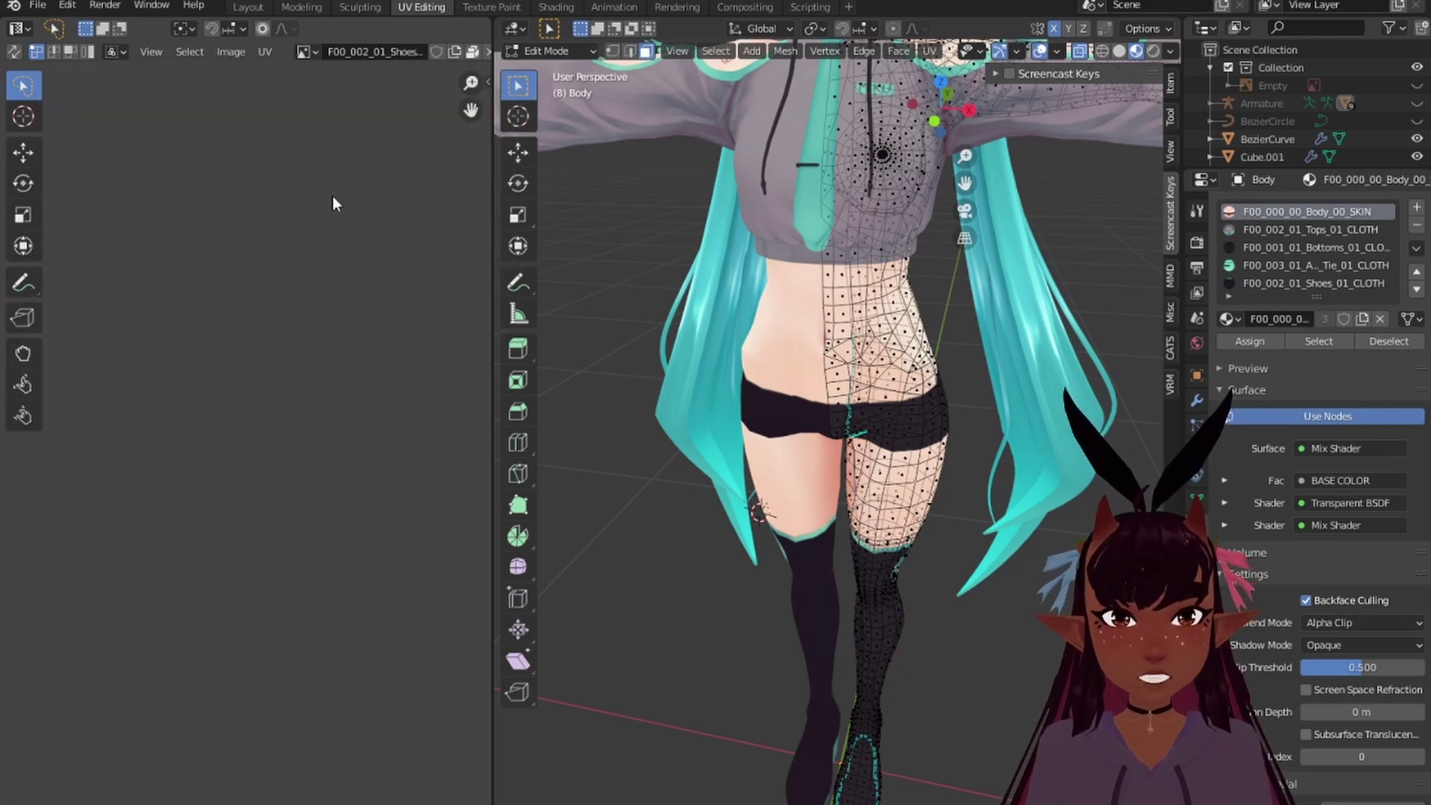
scroll(296, 301, "down", 5)
middle_click_drag(157, 325, 294, 378)
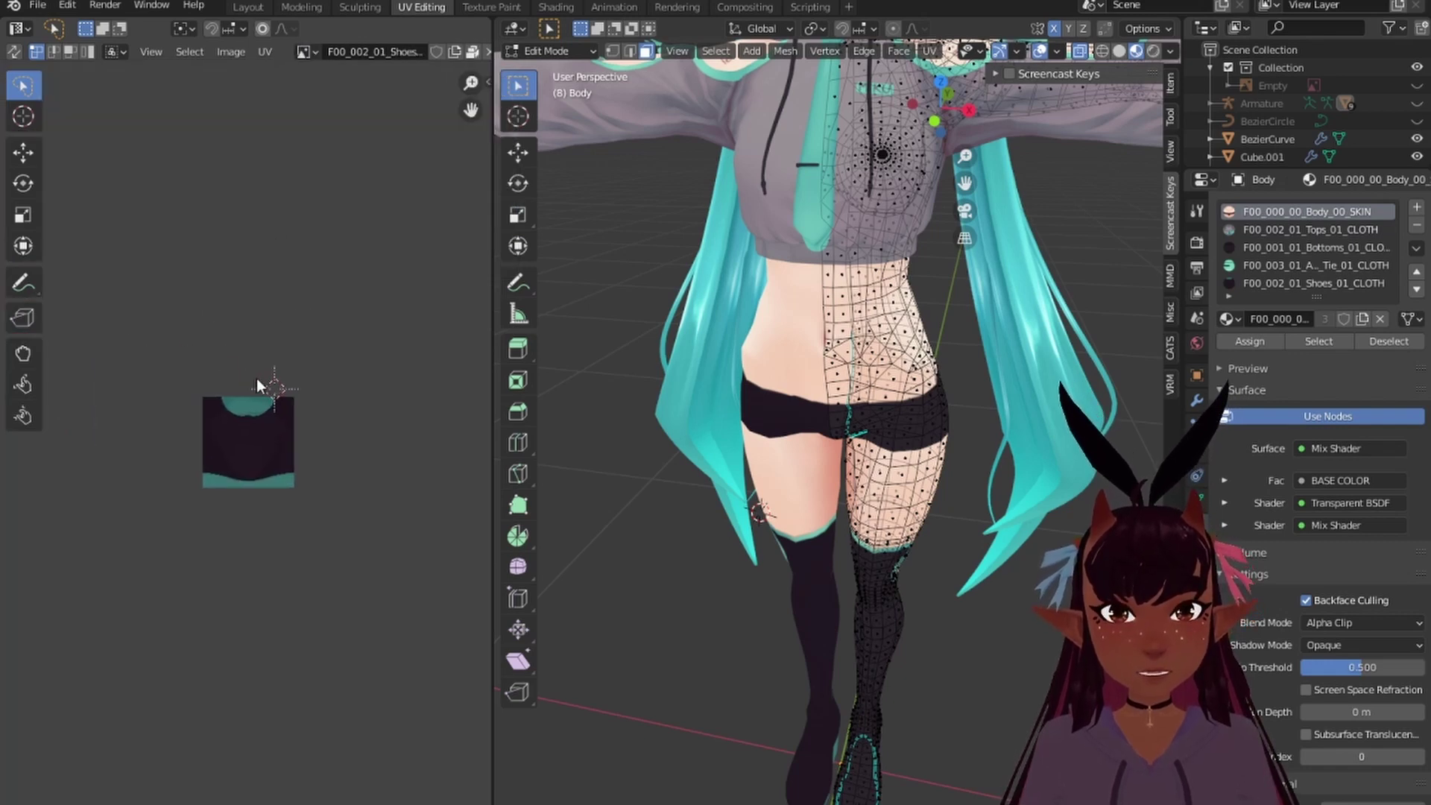
scroll(244, 456, "up", 5)
left_click(230, 54)
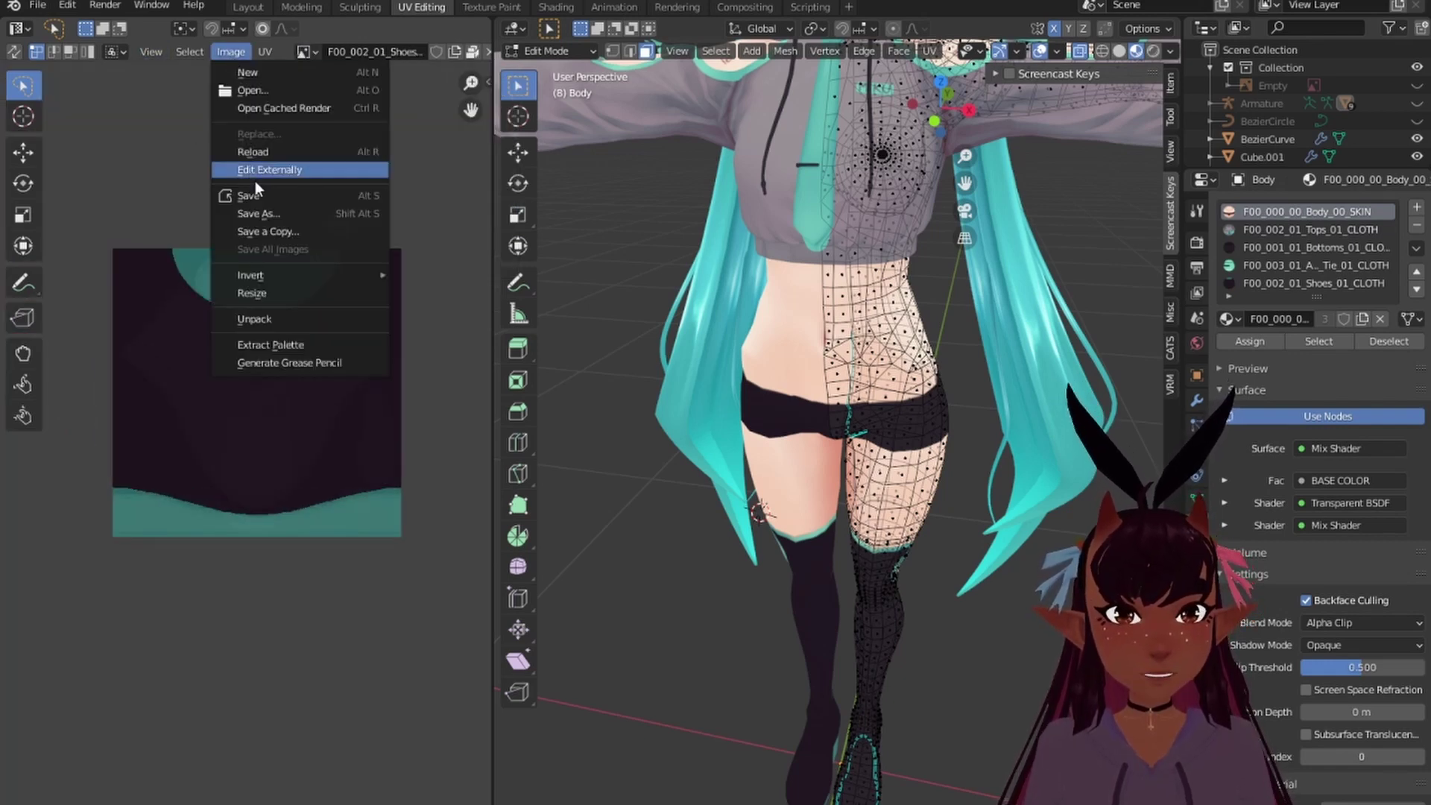
Step: Open the Shading workspace, show the nodes of the F00_002_01_Shoes_01_CLOTH material and frame the legs and shoes
left_click(555, 8)
scroll(820, 432, "down", 1)
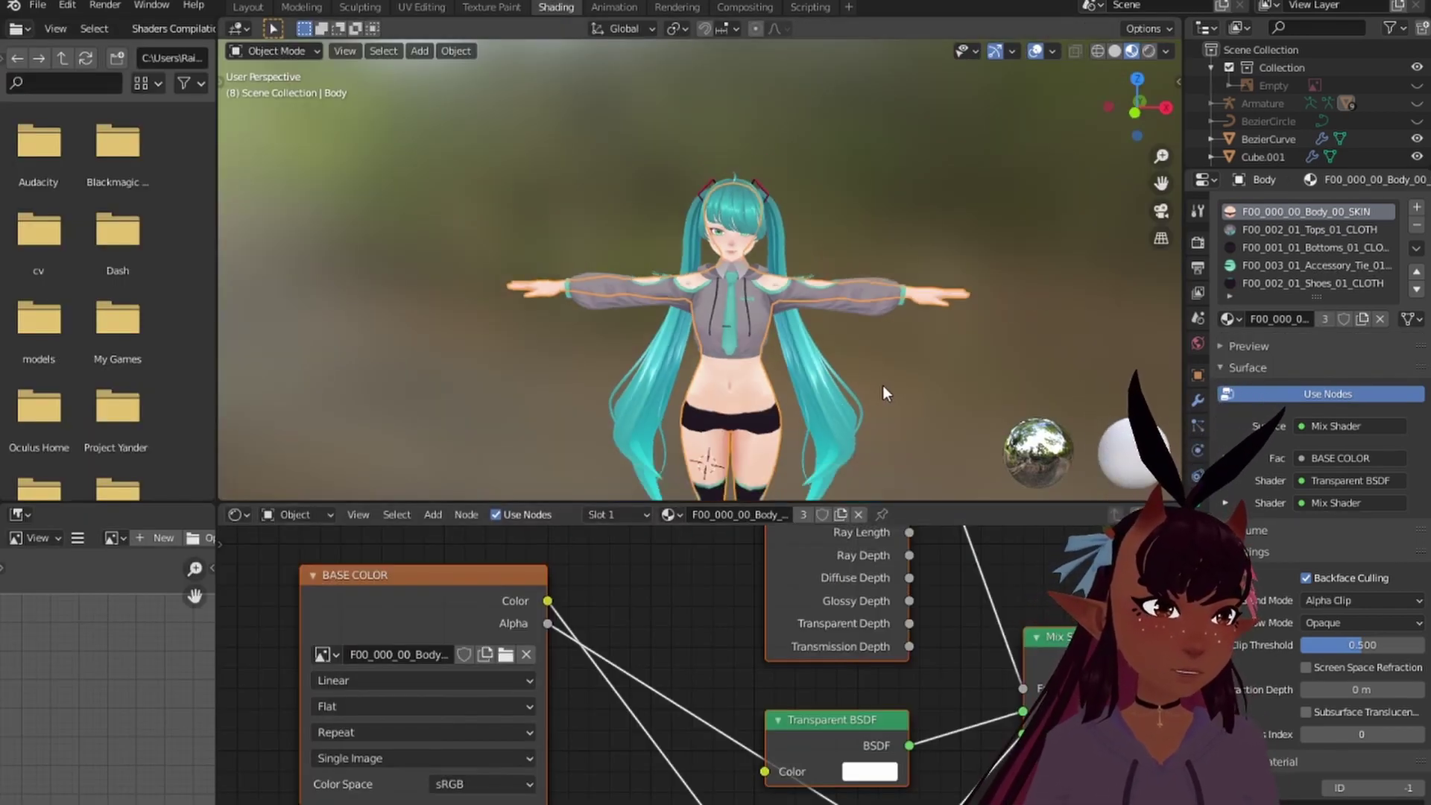
left_click(1253, 249)
left_click(1246, 283)
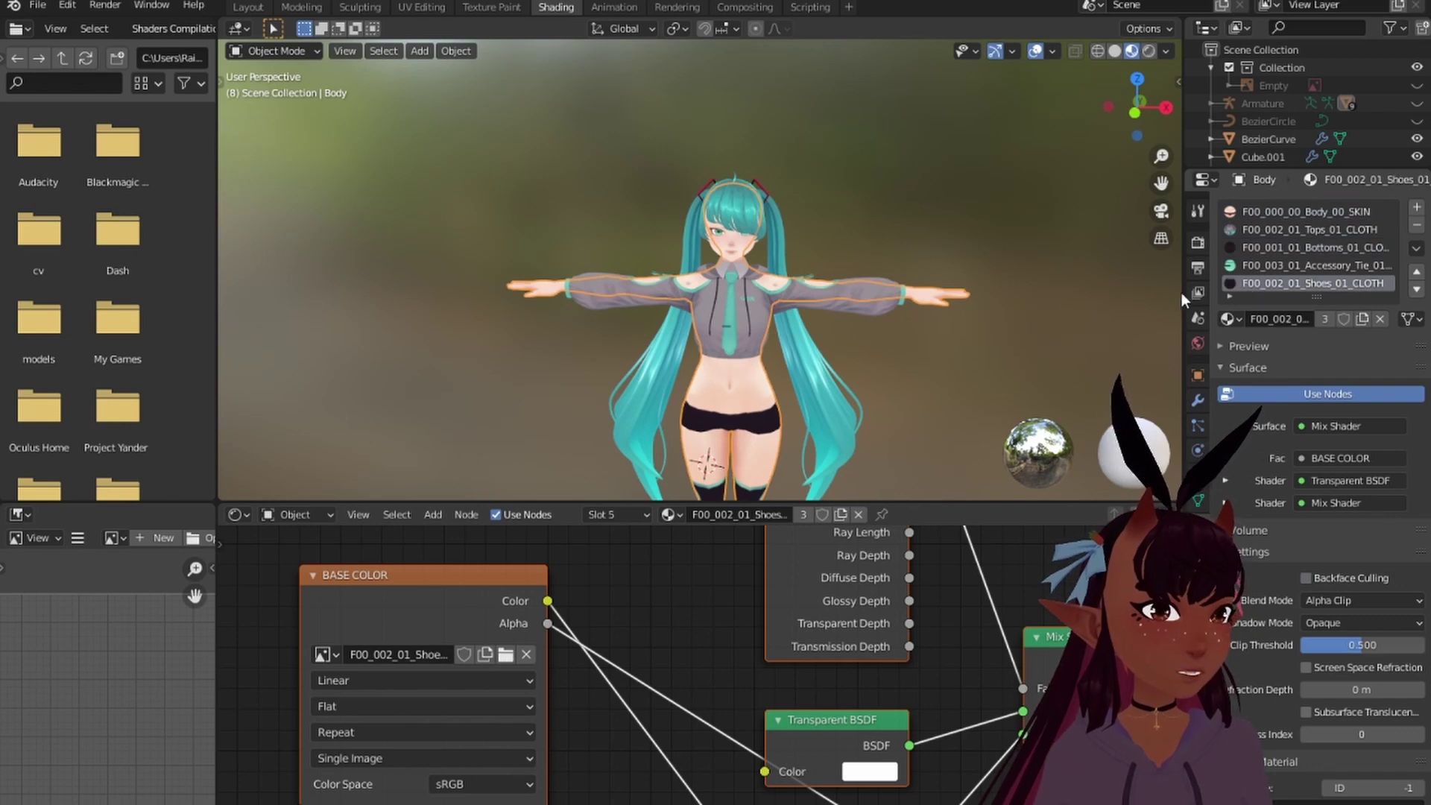
scroll(807, 368, "down", 2)
middle_click_drag(807, 368, 797, 459)
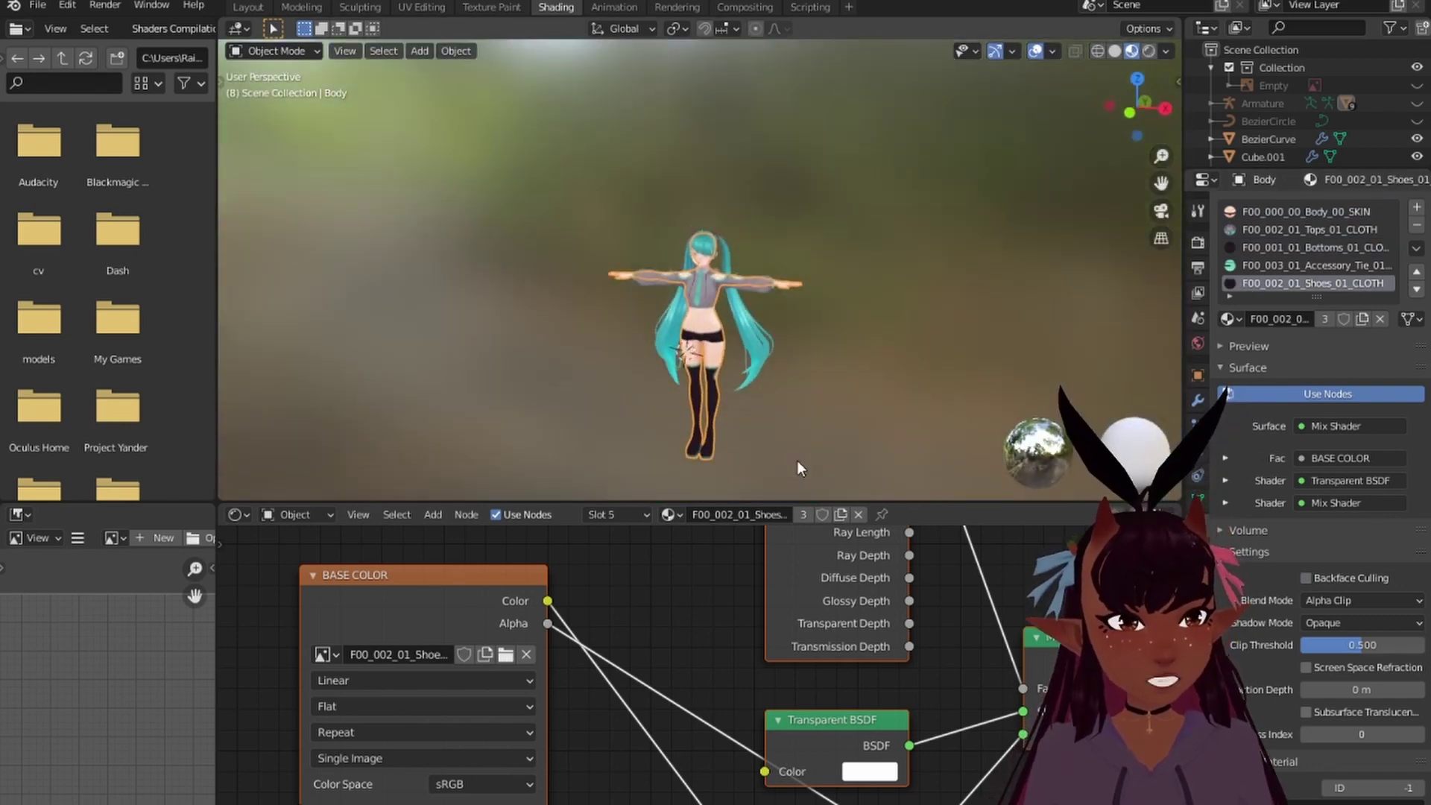
scroll(734, 373, "up", 4)
middle_click_drag(724, 417, 718, 149, "shift")
scroll(718, 252, "up", 4)
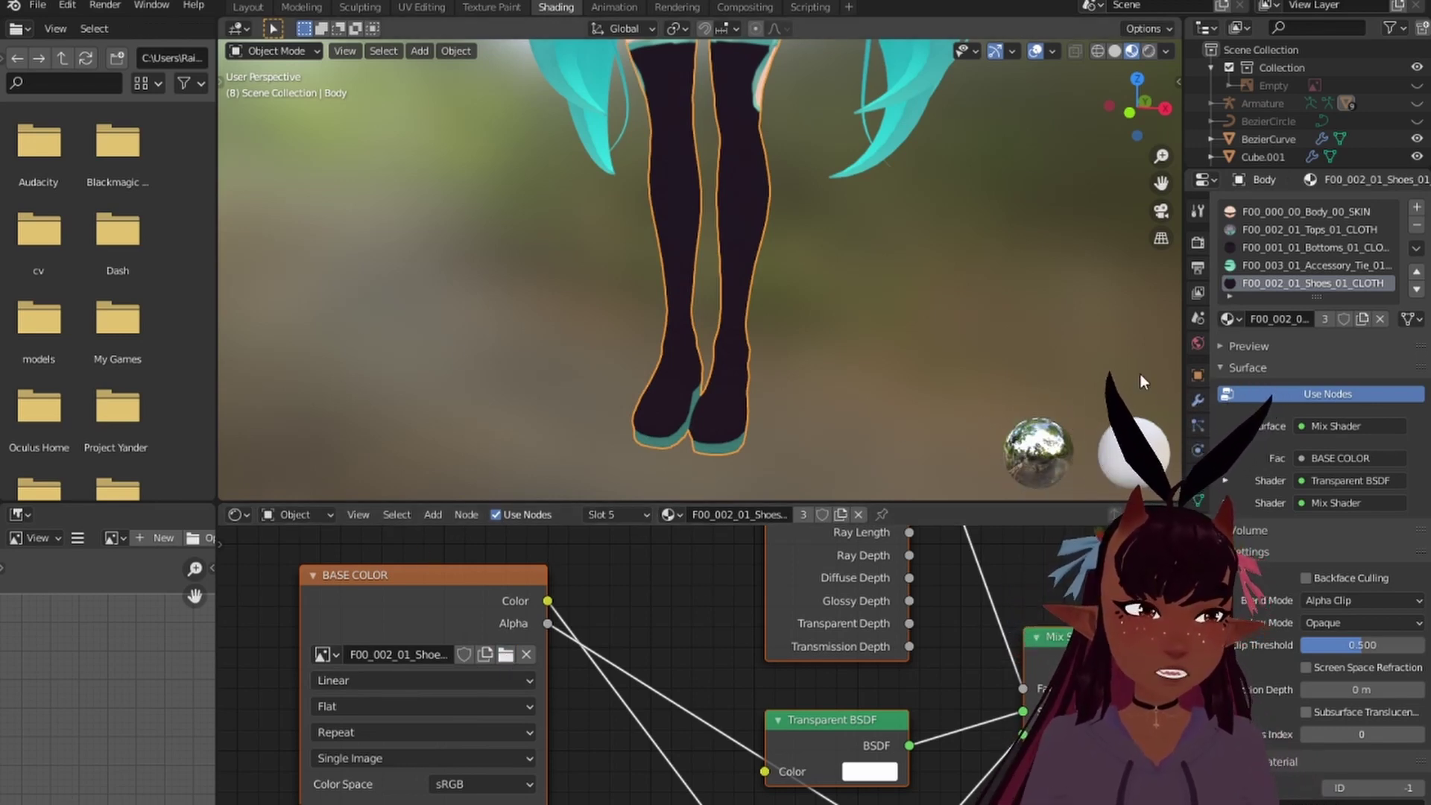
Step: Make F00_000_00_Body_00_SKIN the active material and show its texture in the Texture Paint workspace
left_click(1262, 211)
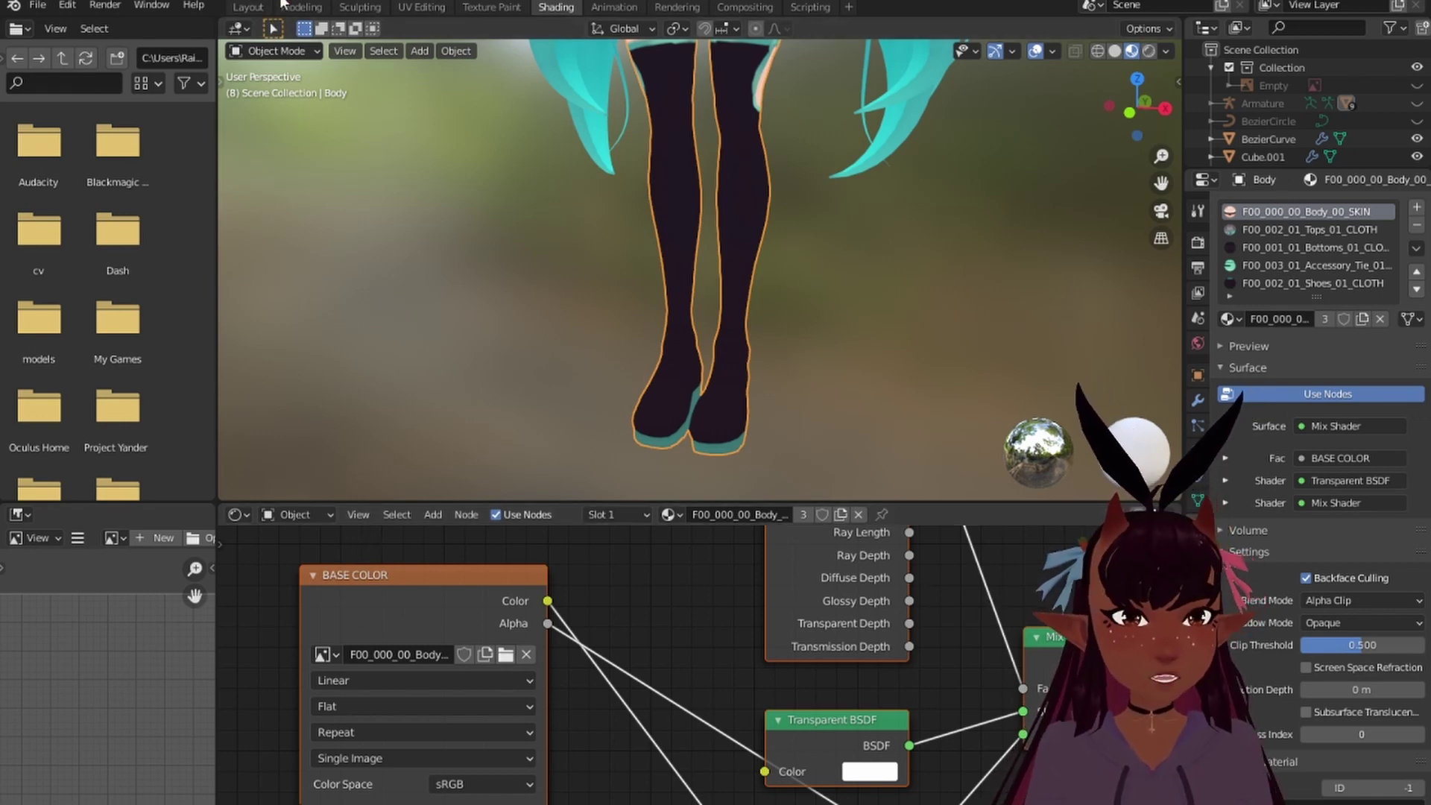
left_click(498, 7)
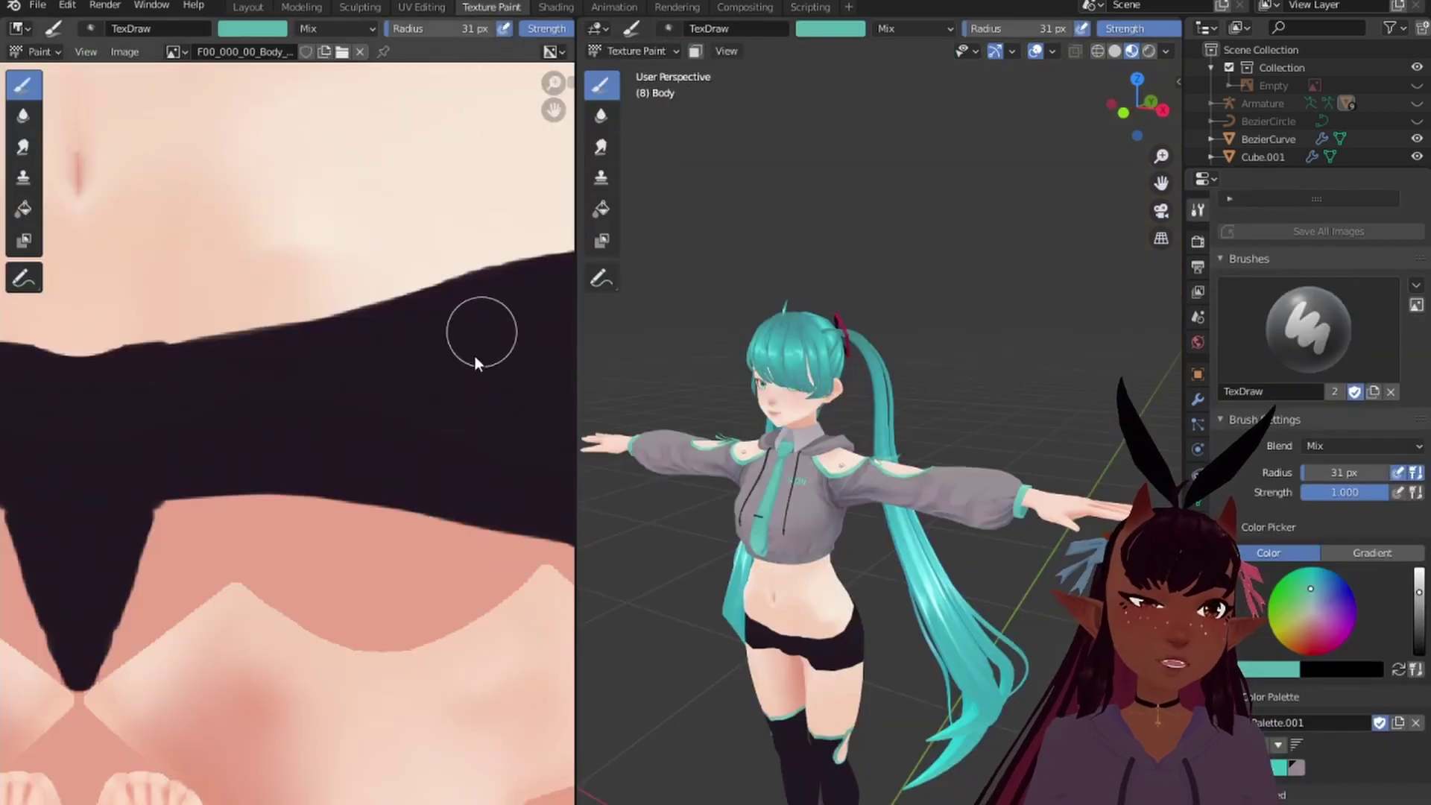
scroll(340, 387, "down", 5)
scroll(306, 370, "up", 5)
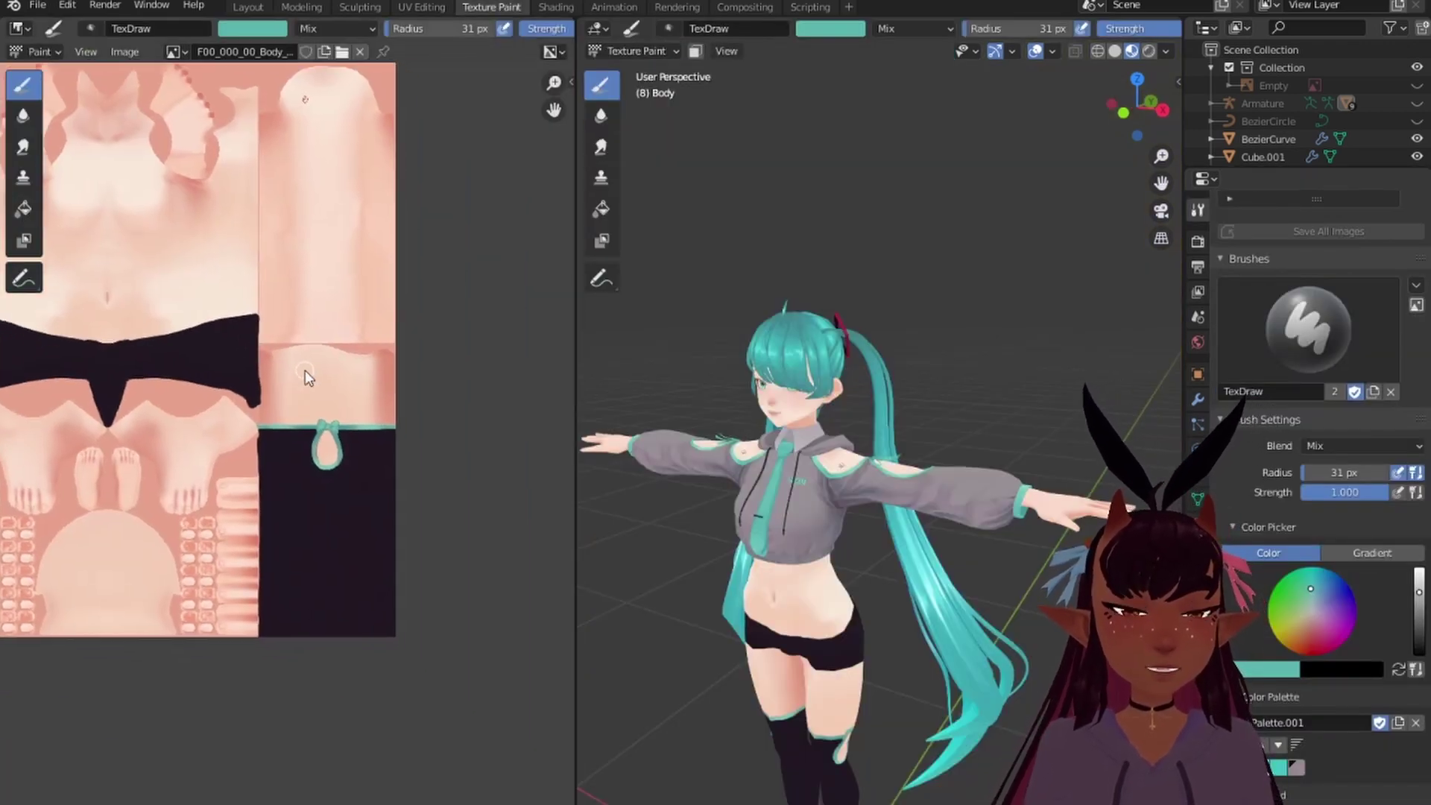
Step: In the UV Editing workspace, select the editable leg's faces from just above the stocking band down to the ankle in front view
left_click(428, 9)
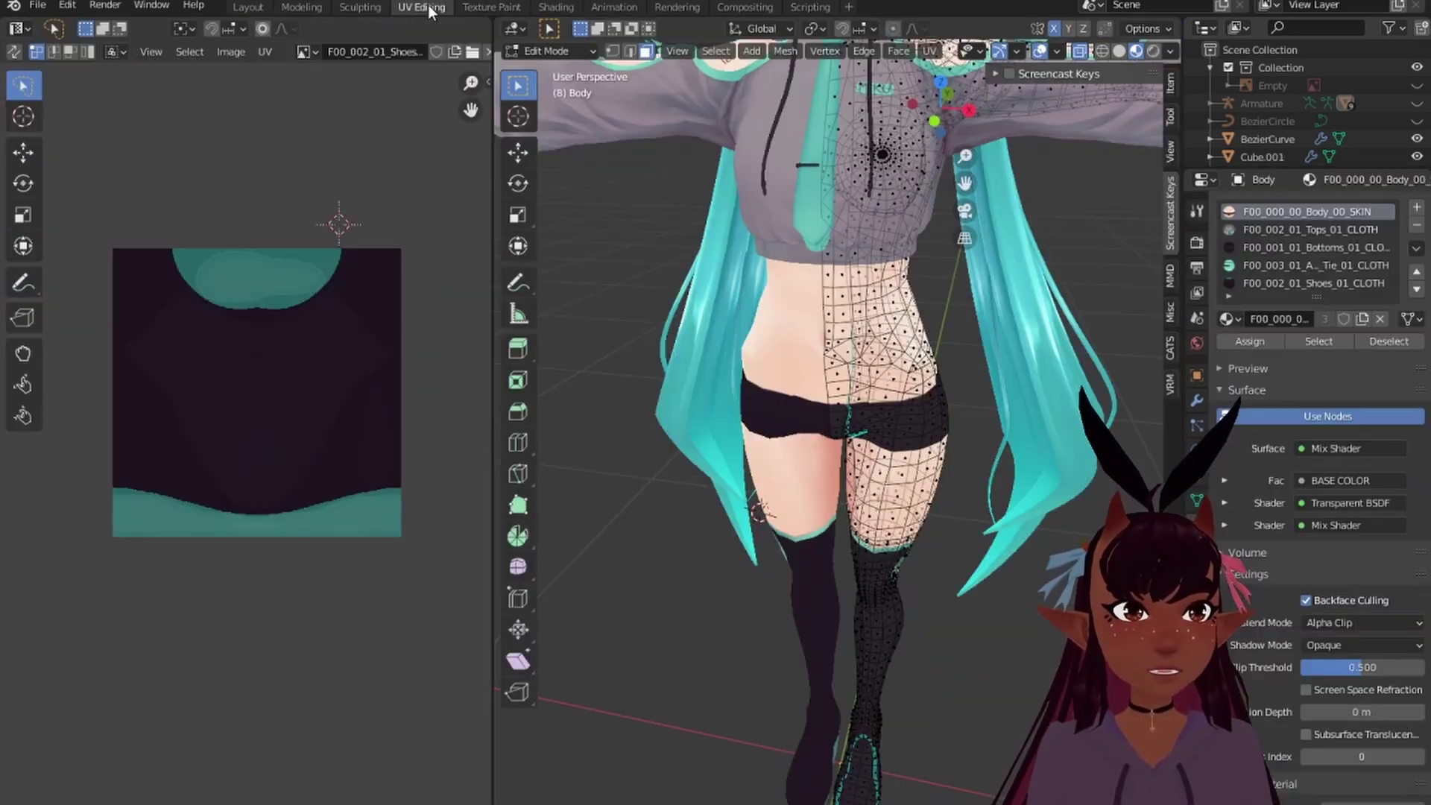
key("KP_1")
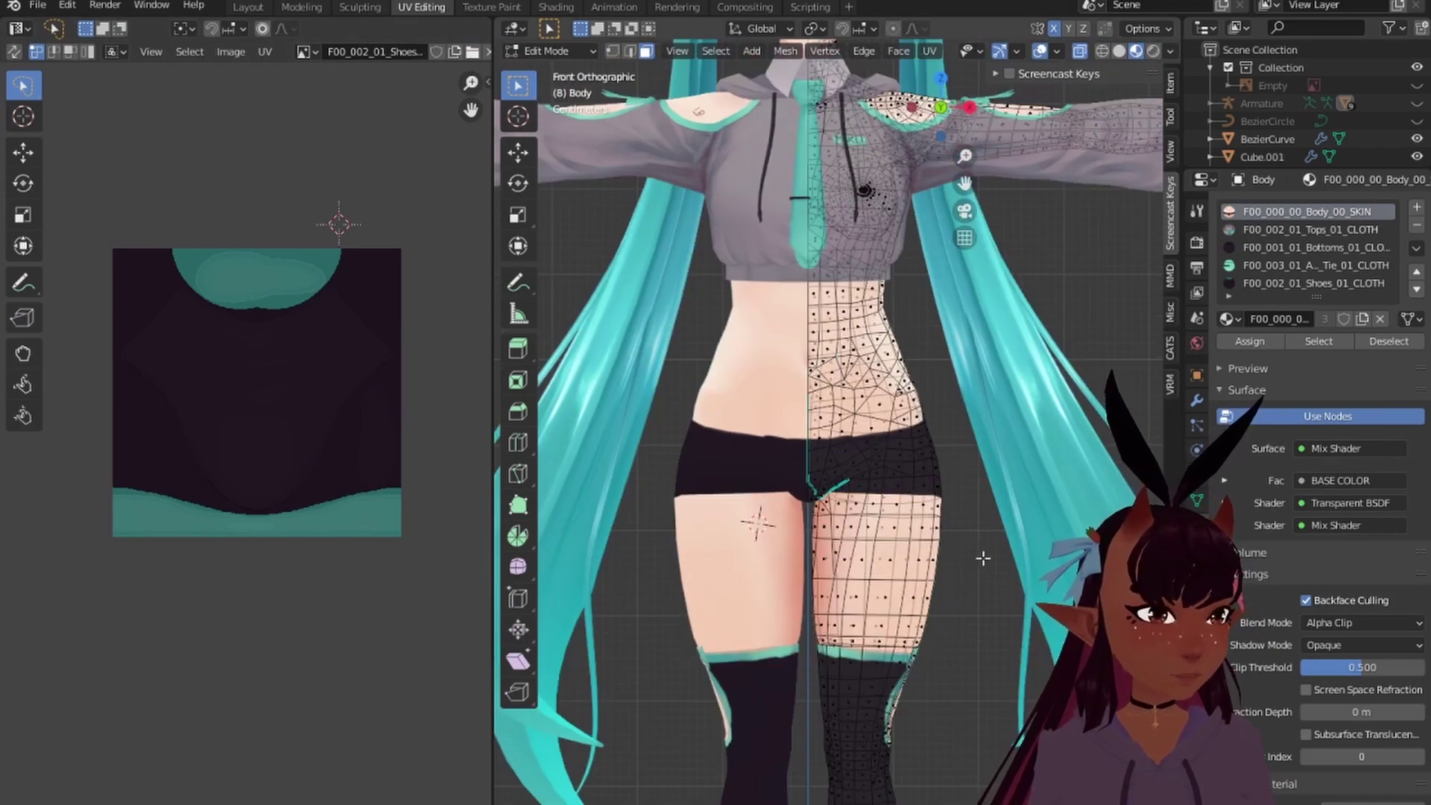
middle_click_drag(984, 642, 976, 399, "shift")
scroll(1039, 344, "up", 3)
scroll(1053, 323, "down", 4)
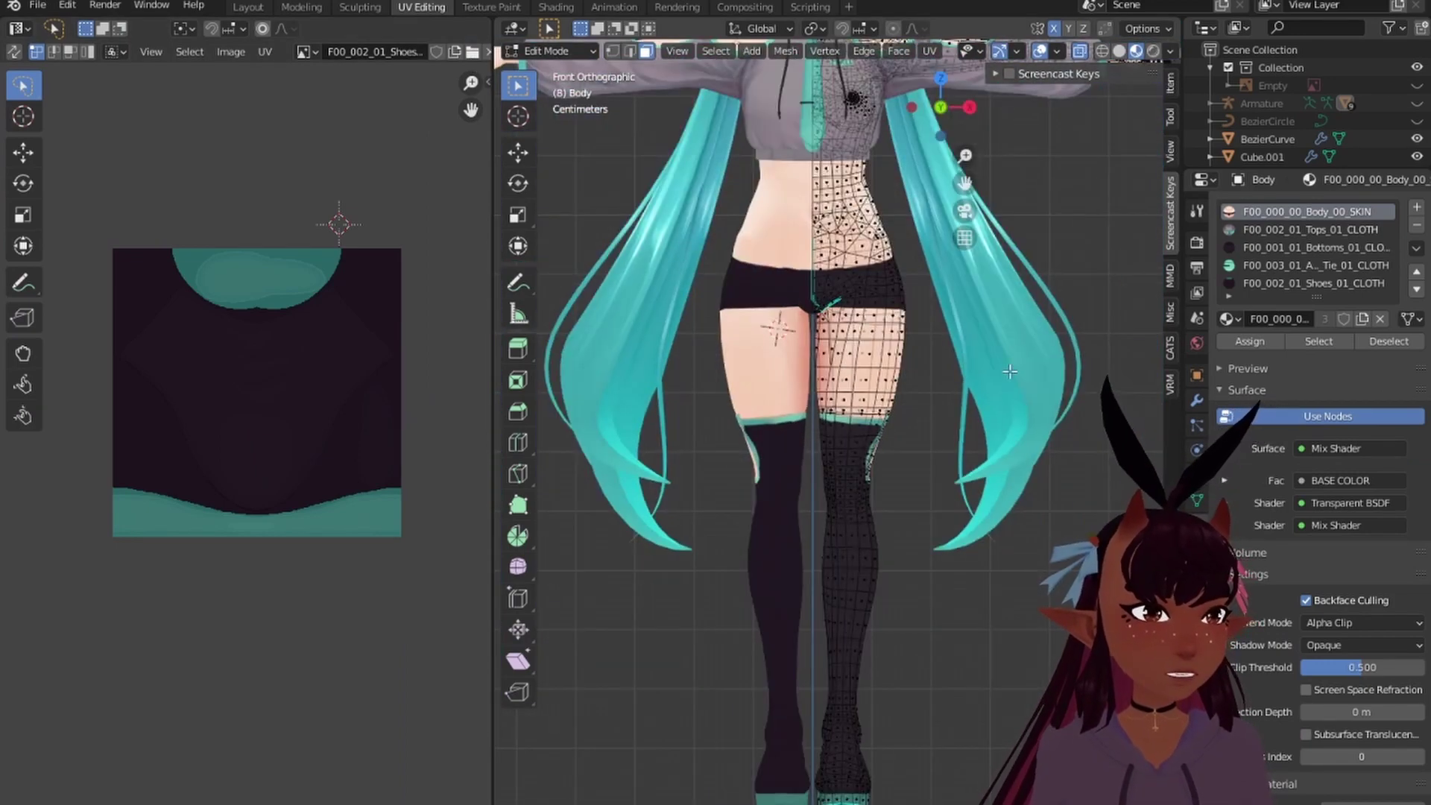
left_click_drag(1014, 371, 716, 708)
scroll(353, 450, "up", 4)
middle_click_drag(353, 450, 159, 416)
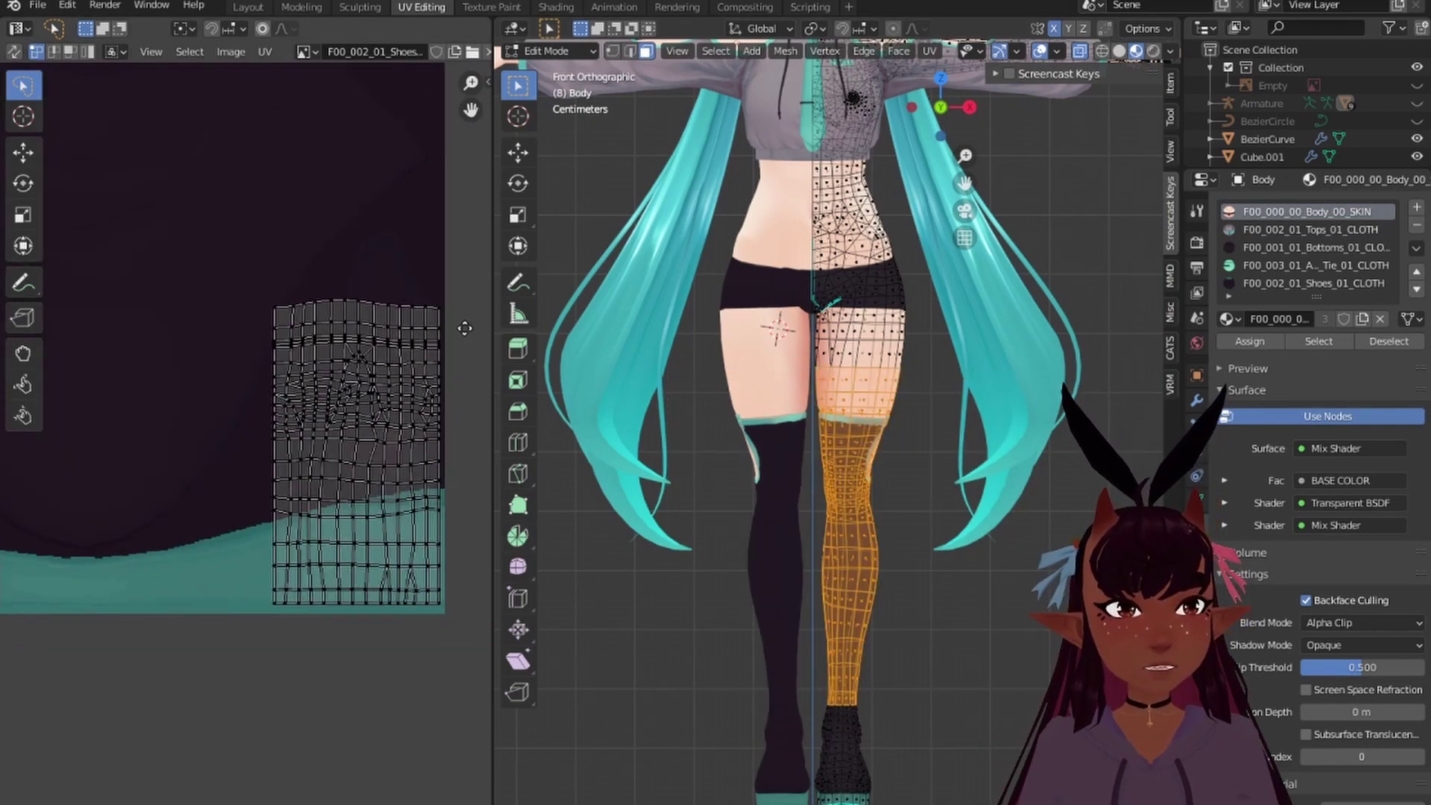
Step: Display the F00_000_00_Body_00 image behind the selected leg UVs in the UV editor
left_click(315, 50)
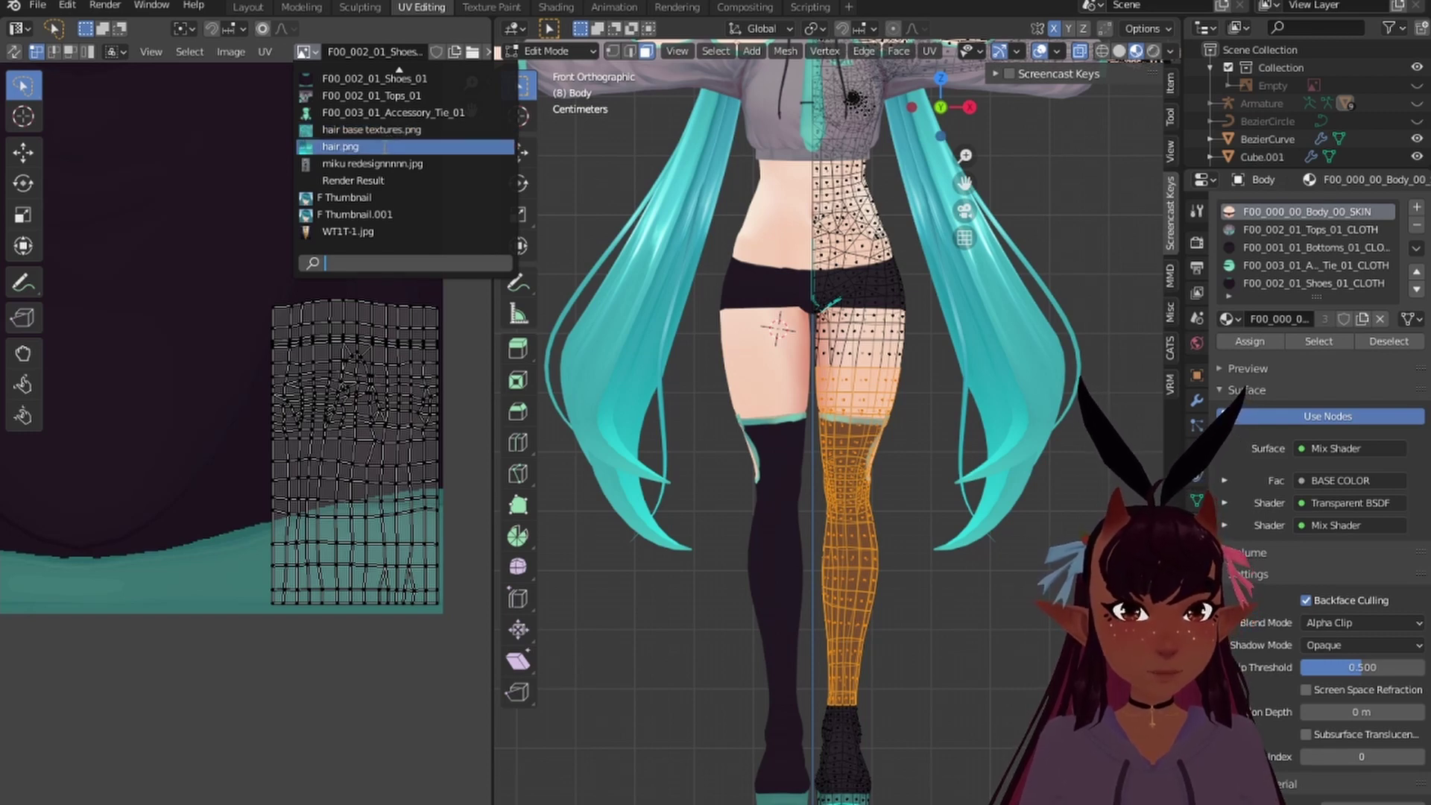
scroll(353, 214, "up", 12)
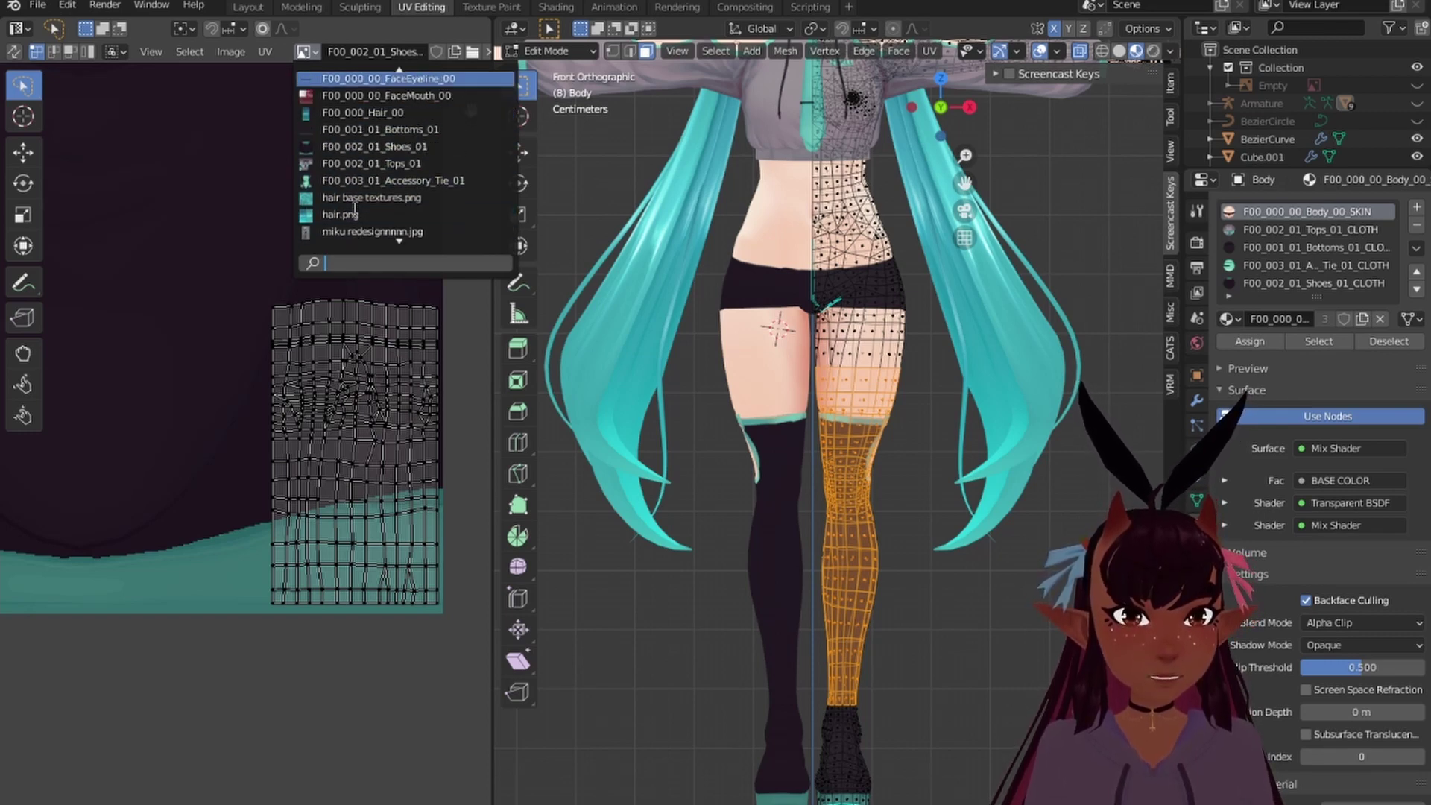
scroll(354, 210, "up", 7)
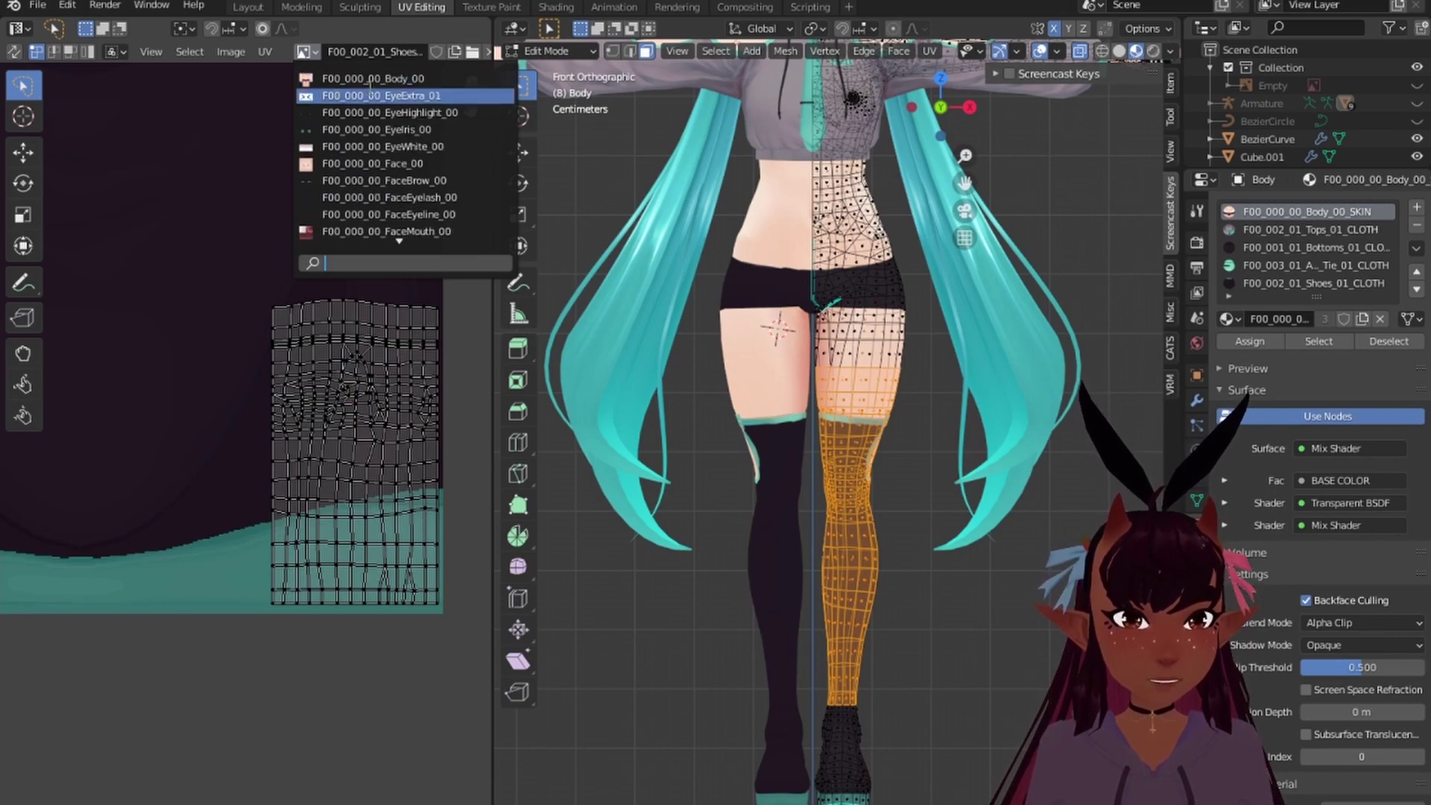
left_click(380, 79)
scroll(316, 277, "down", 10)
middle_click_drag(327, 309, 365, 279)
scroll(201, 276, "up", 5)
scroll(365, 279, "up", 3)
middle_click_drag(253, 237, 295, 333)
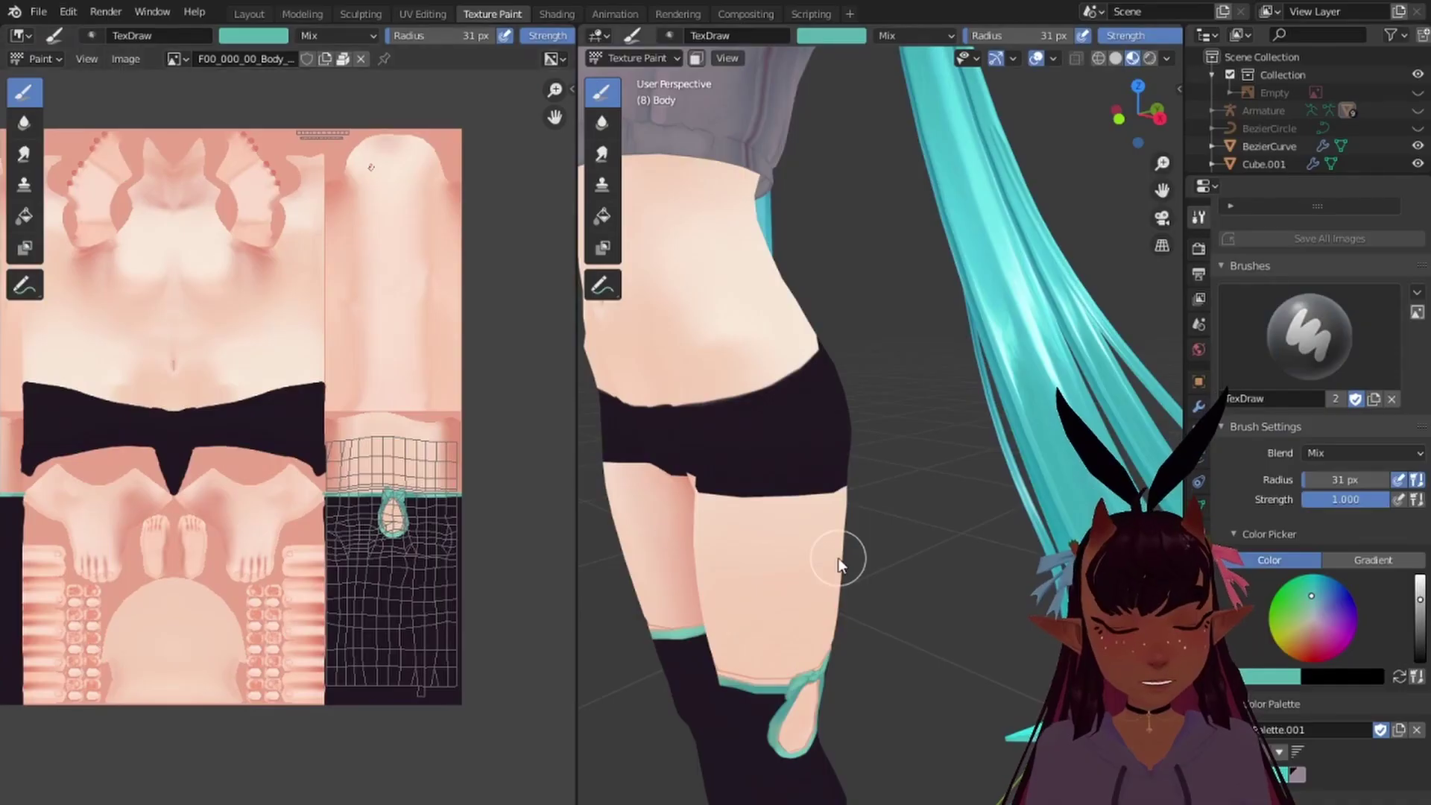
Step: In the Texture Paint workspace, examine the stocking's top band on the model and the matching band pixels on the skin texture
scroll(837, 558, "up", 4)
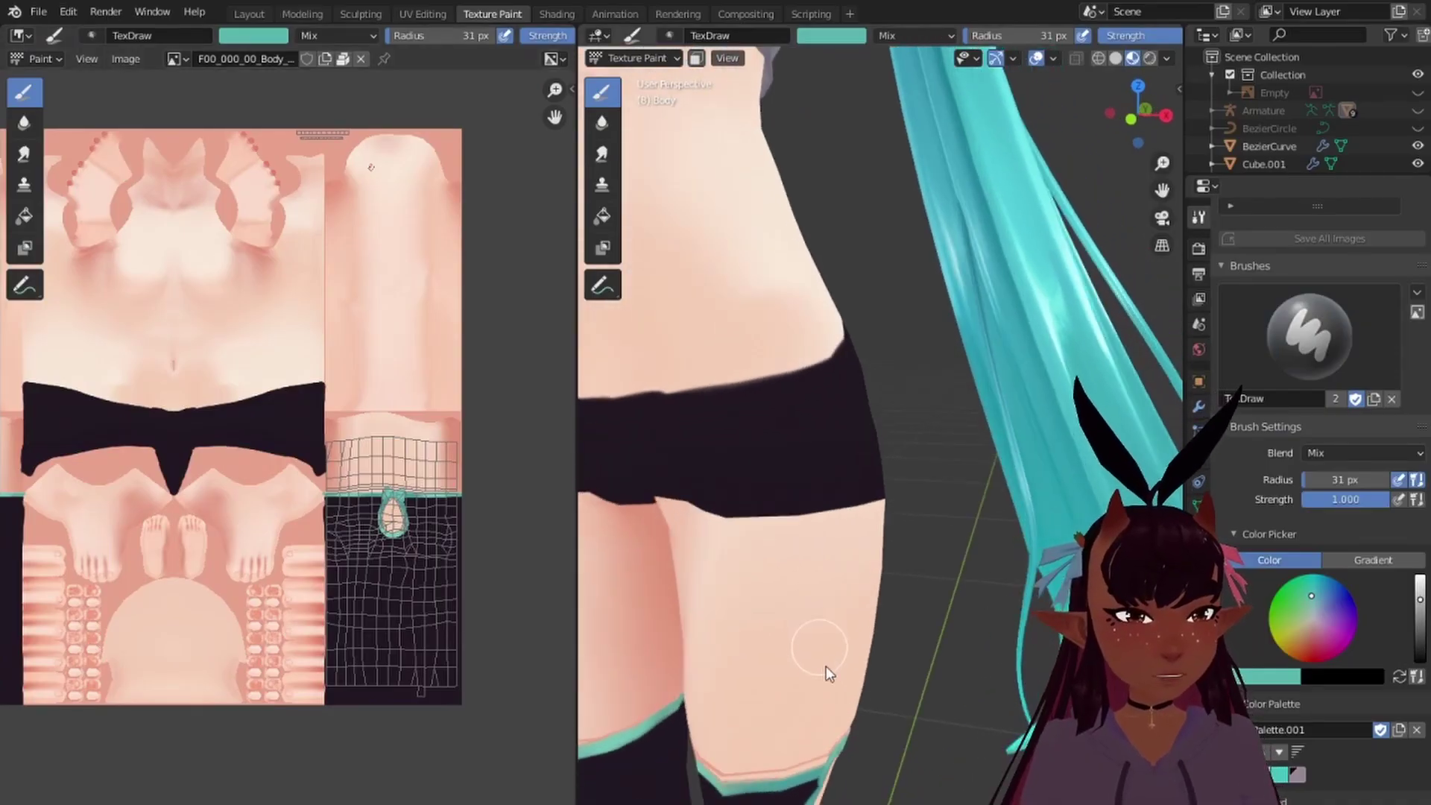
scroll(415, 297, "up", 3)
scroll(767, 508, "up", 4)
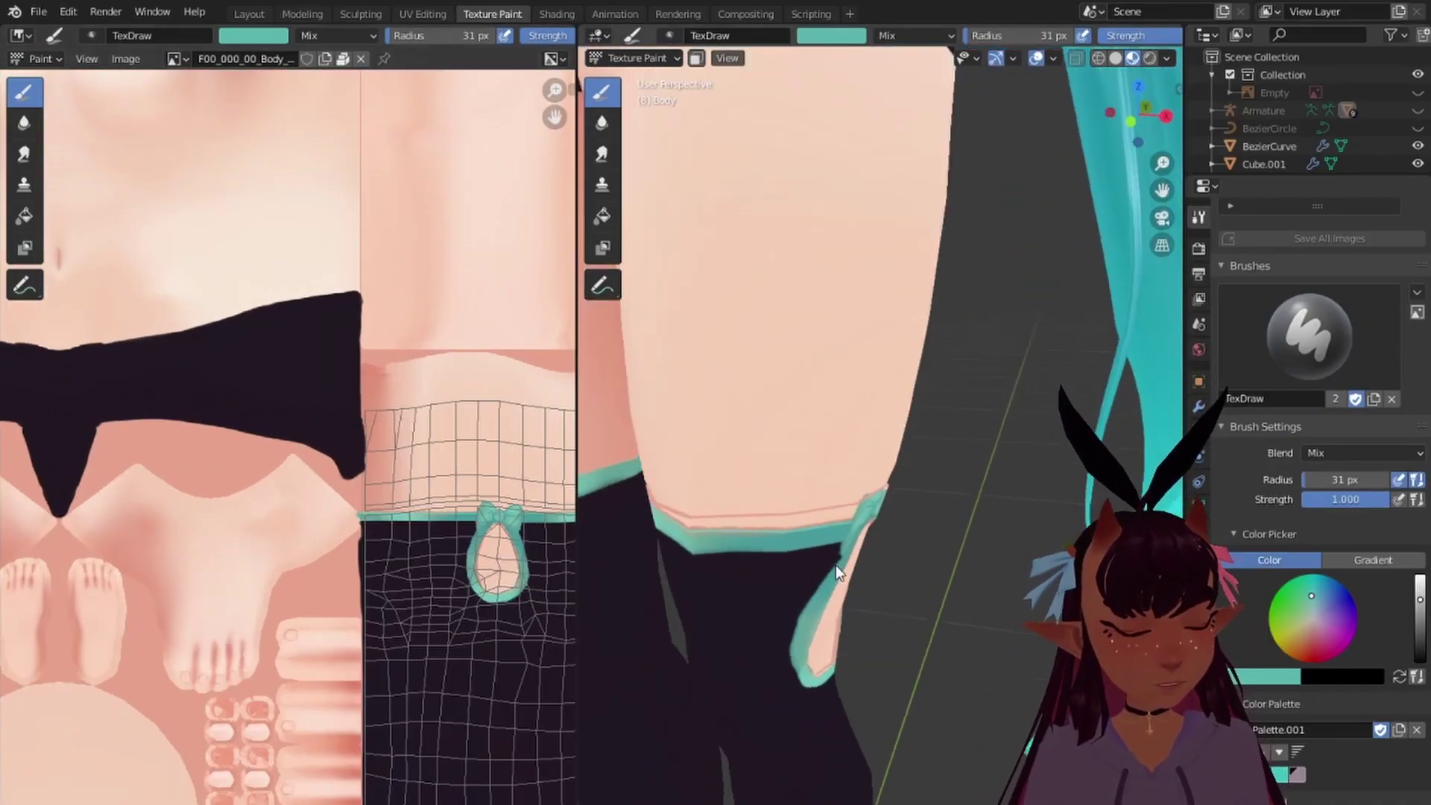
middle_click_drag(855, 588, 930, 561)
scroll(495, 539, "up", 3)
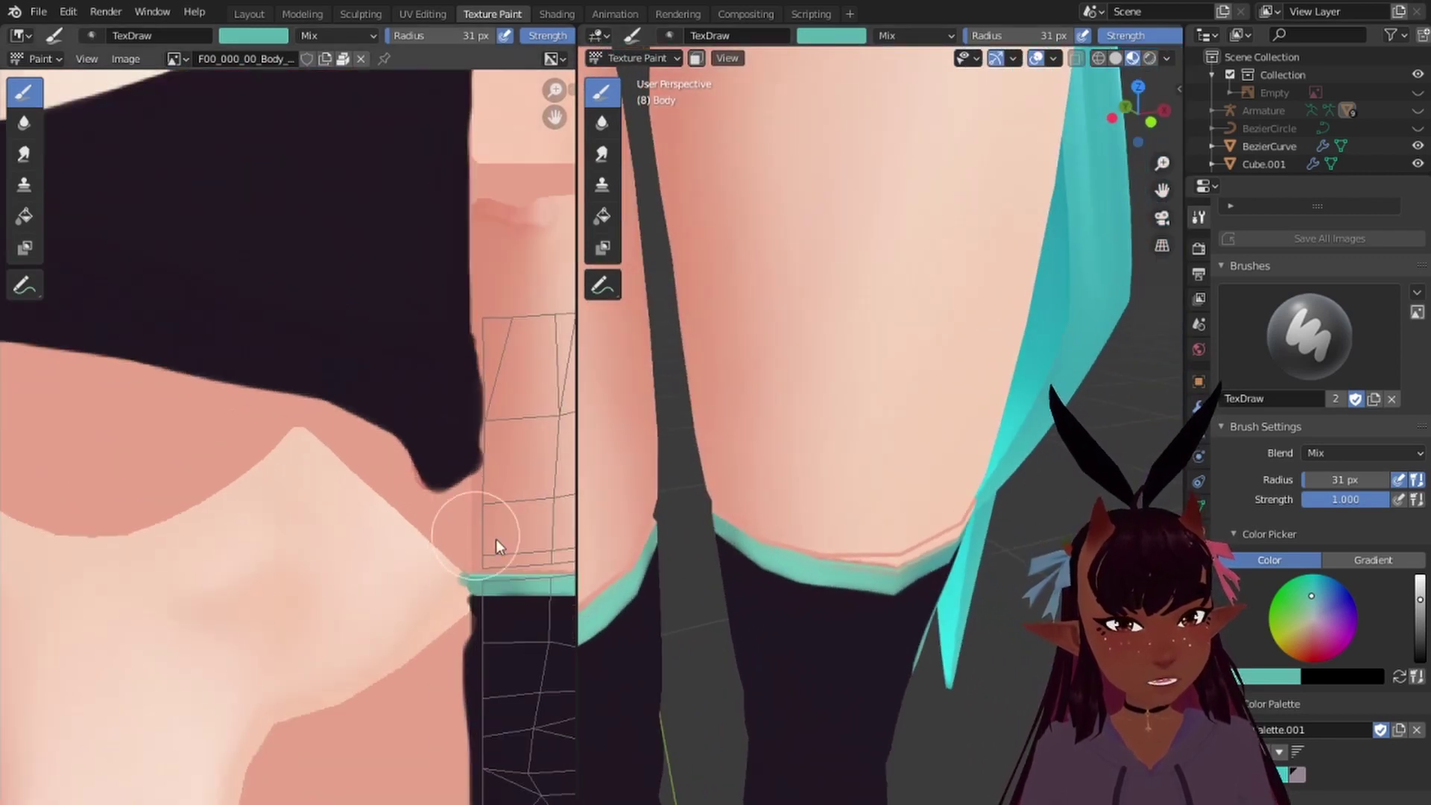
scroll(305, 481, "up", 2)
scroll(305, 482, "up", 2)
scroll(243, 211, "up", 2)
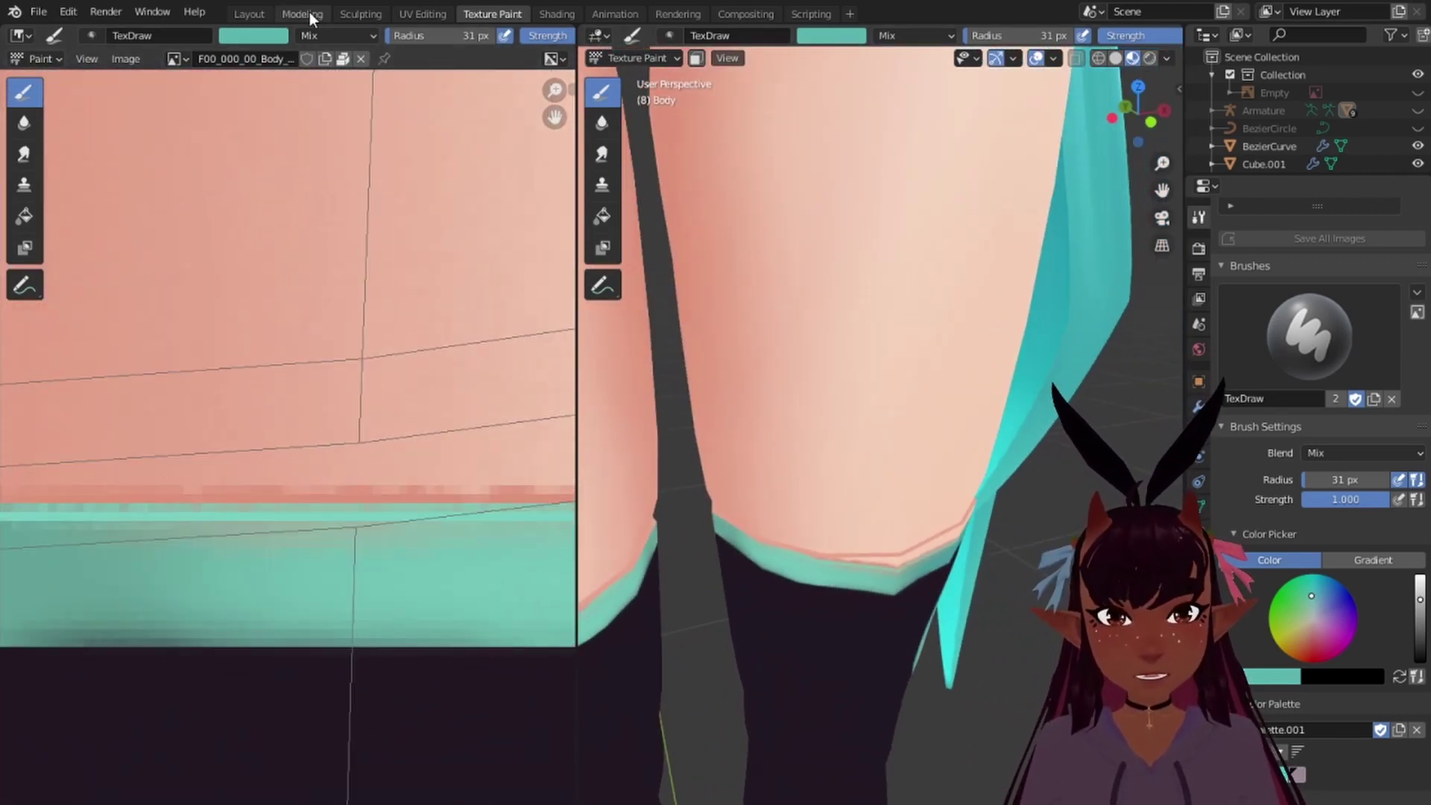
Step: Try to paint the rim UV strips at the skin texture's upper edge with the light teal sampled from the stocking band
left_click(234, 37)
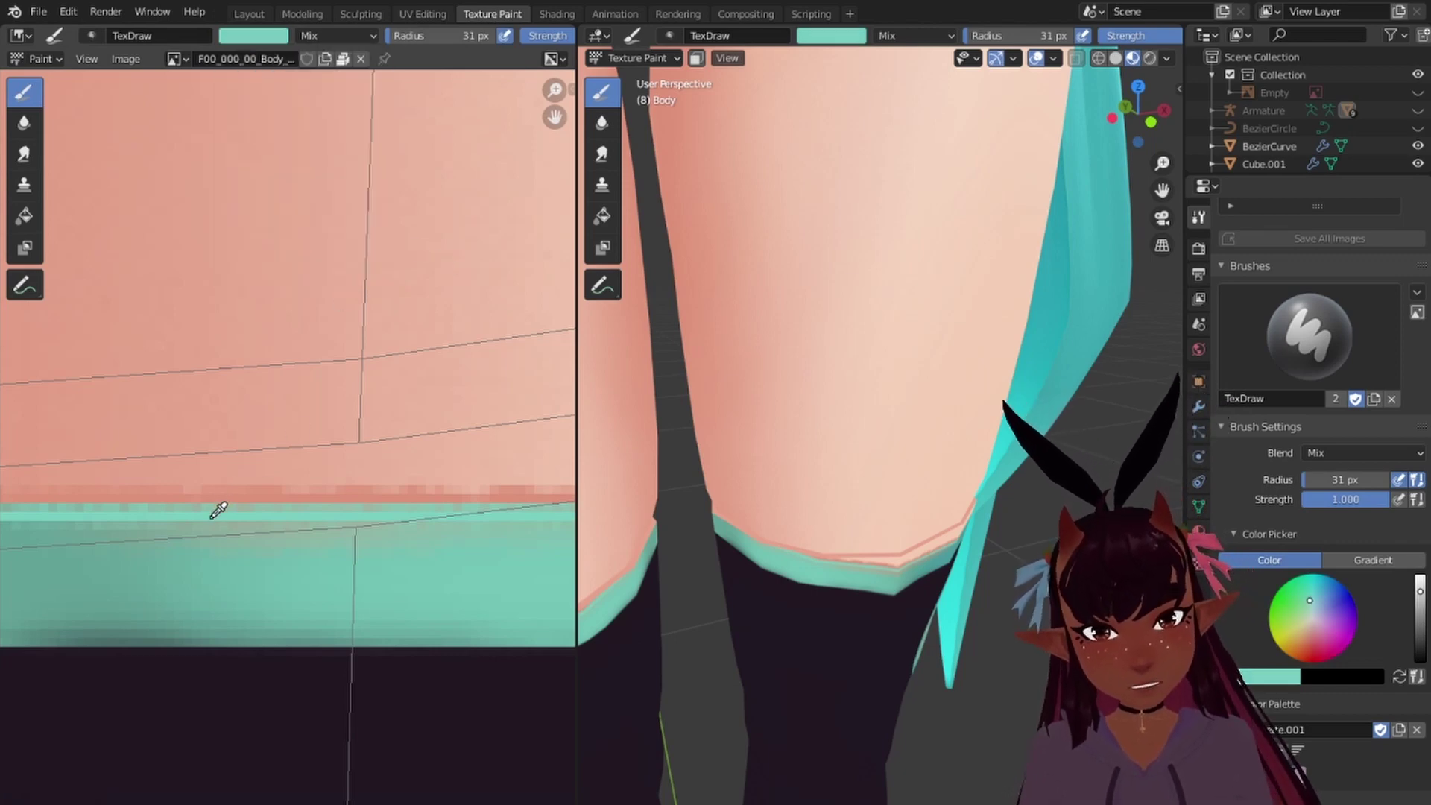
scroll(222, 395, "down", 4)
scroll(277, 392, "down", 5)
scroll(346, 246, "up", 1)
scroll(345, 241, "down", 4)
middle_click_drag(346, 242, 373, 530)
scroll(316, 335, "up", 4)
middle_click_drag(278, 161, 239, 498)
scroll(239, 499, "up", 1)
scroll(274, 473, "up", 3)
left_click_drag(142, 385, 375, 393)
key("ctrl+z")
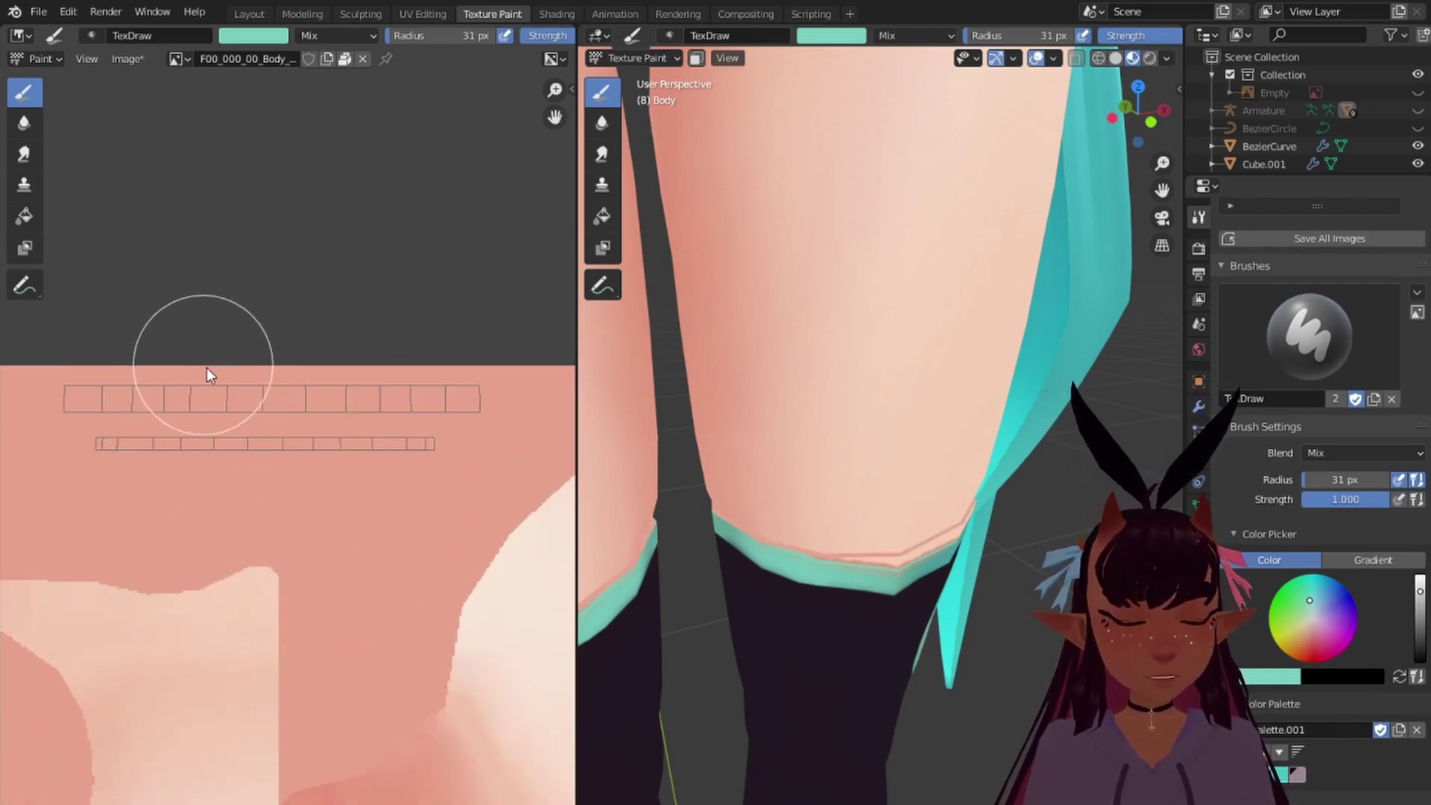
Step: Try to resample the brush colour from the stocking band's light teal edge on the skin texture
key("s")
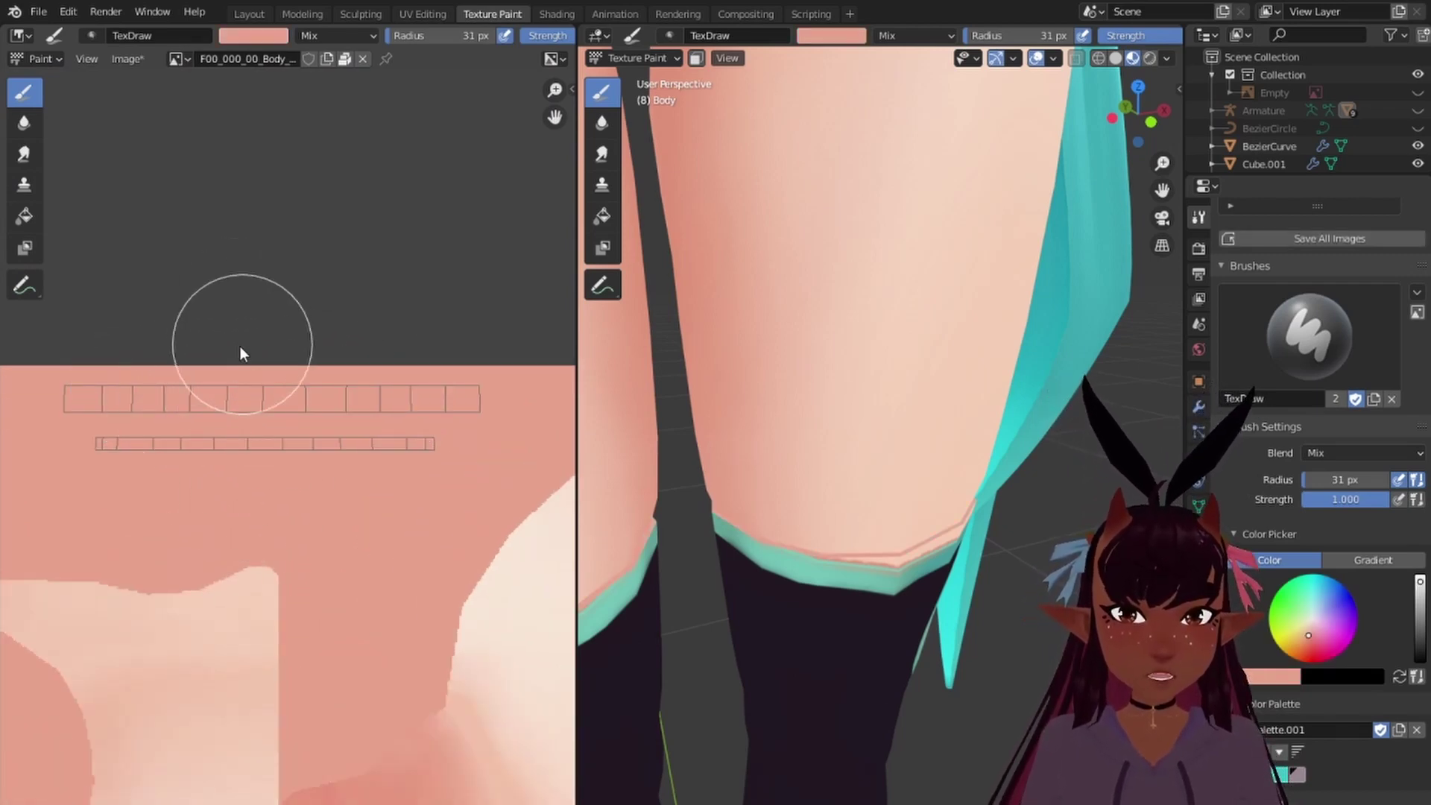
scroll(240, 347, "down", 6)
scroll(231, 394, "down", 6)
middle_click_drag(329, 597, 536, 759)
scroll(283, 395, "up", 10)
scroll(298, 469, "up", 3)
middle_click_drag(270, 418, 432, 575)
scroll(273, 443, "up", 4)
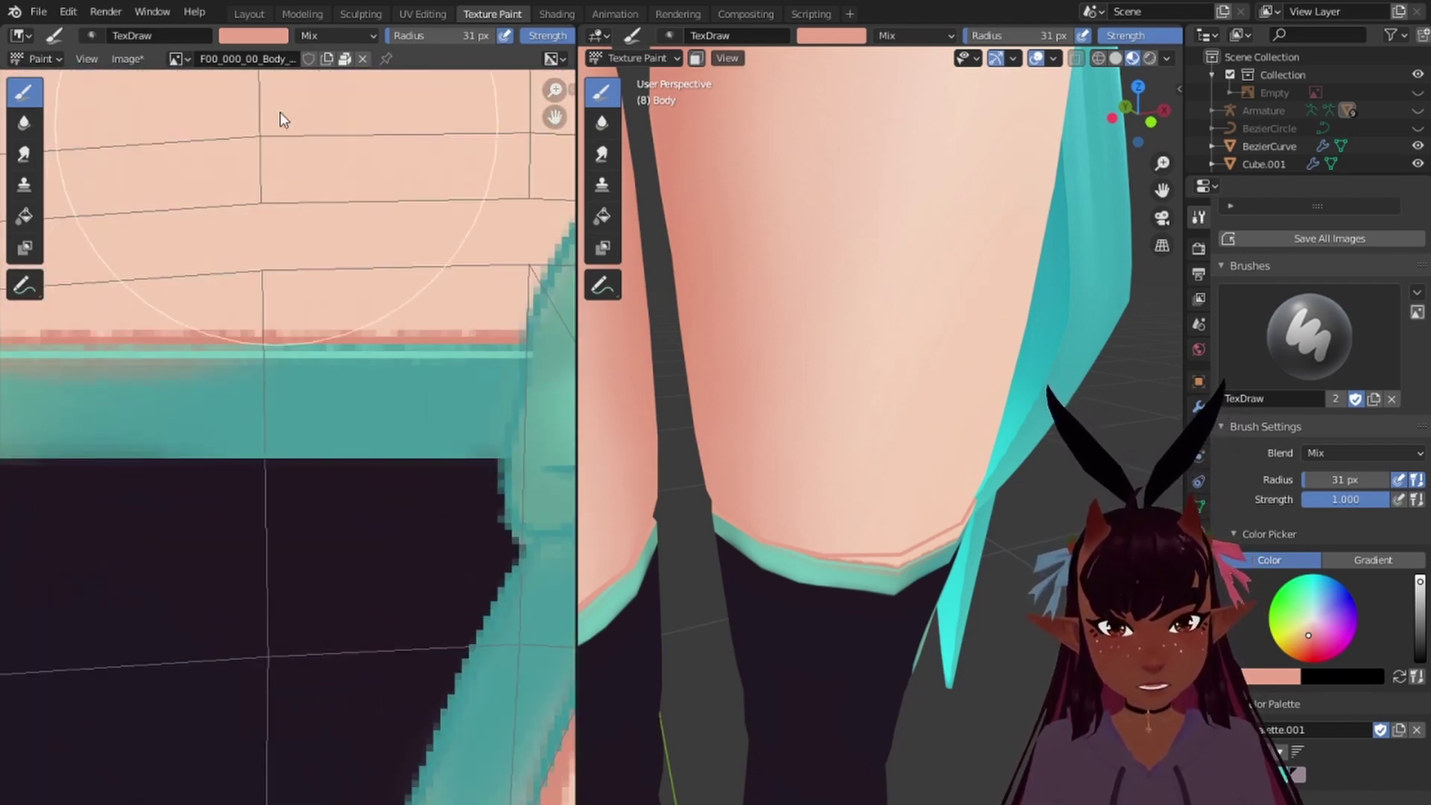
left_click(263, 35)
left_click(370, 232)
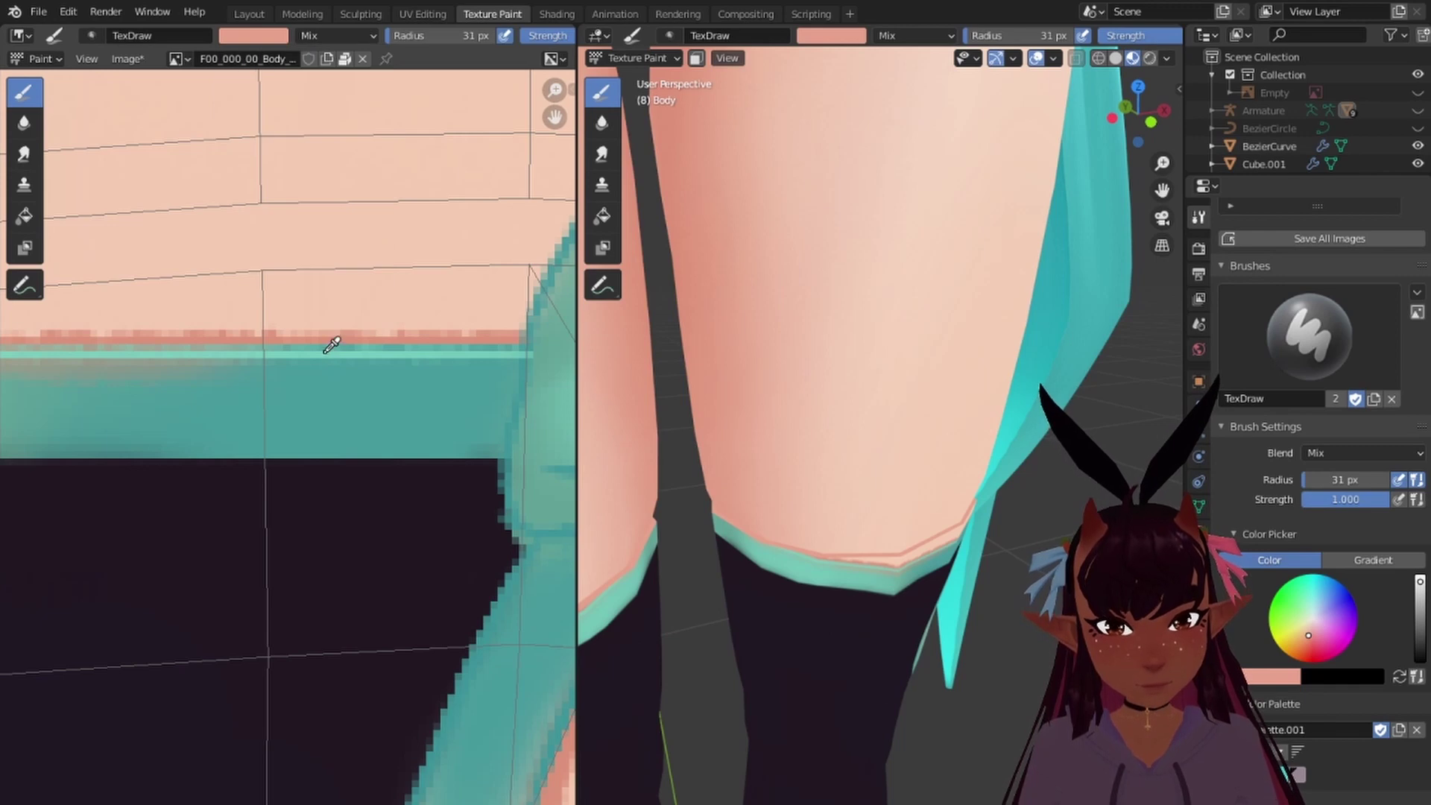
scroll(261, 379, "down", 7)
scroll(305, 361, "down", 4)
key("s")
scroll(269, 407, "up", 11)
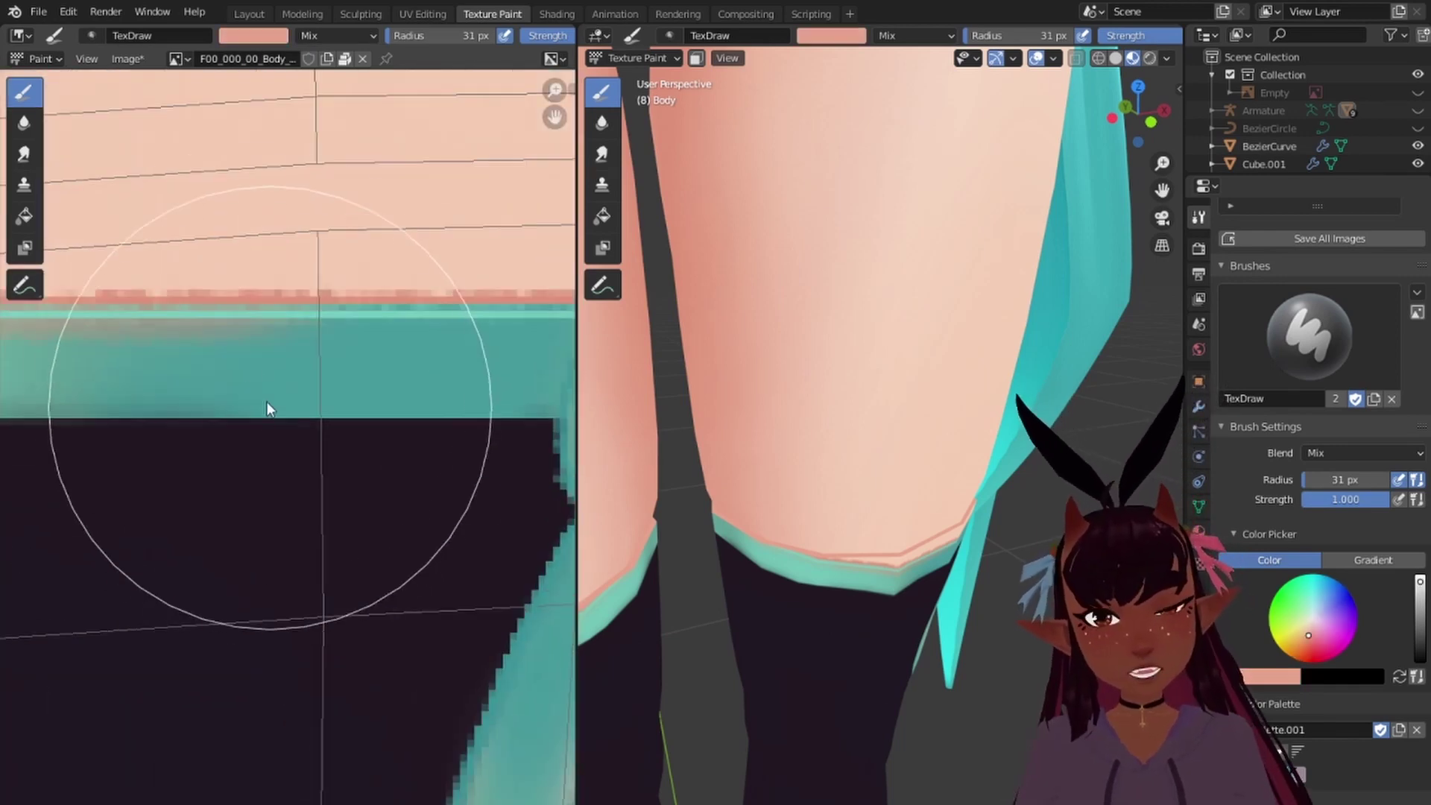
Step: Sample the light teal line along the stocking band's upper edge as the brush colour
middle_click_drag(270, 406, 404, 560)
left_click(264, 37)
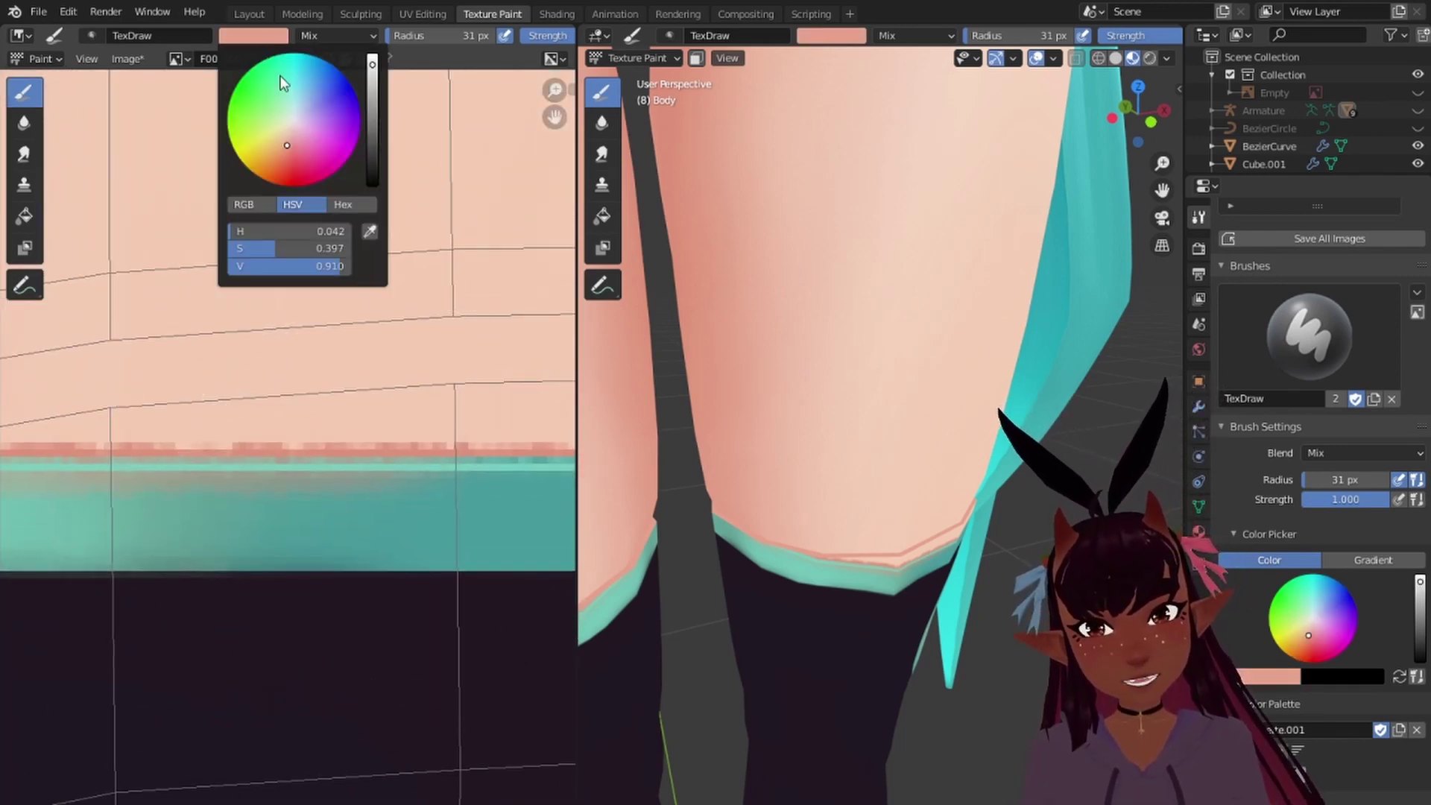
left_click(365, 231)
left_click(188, 462)
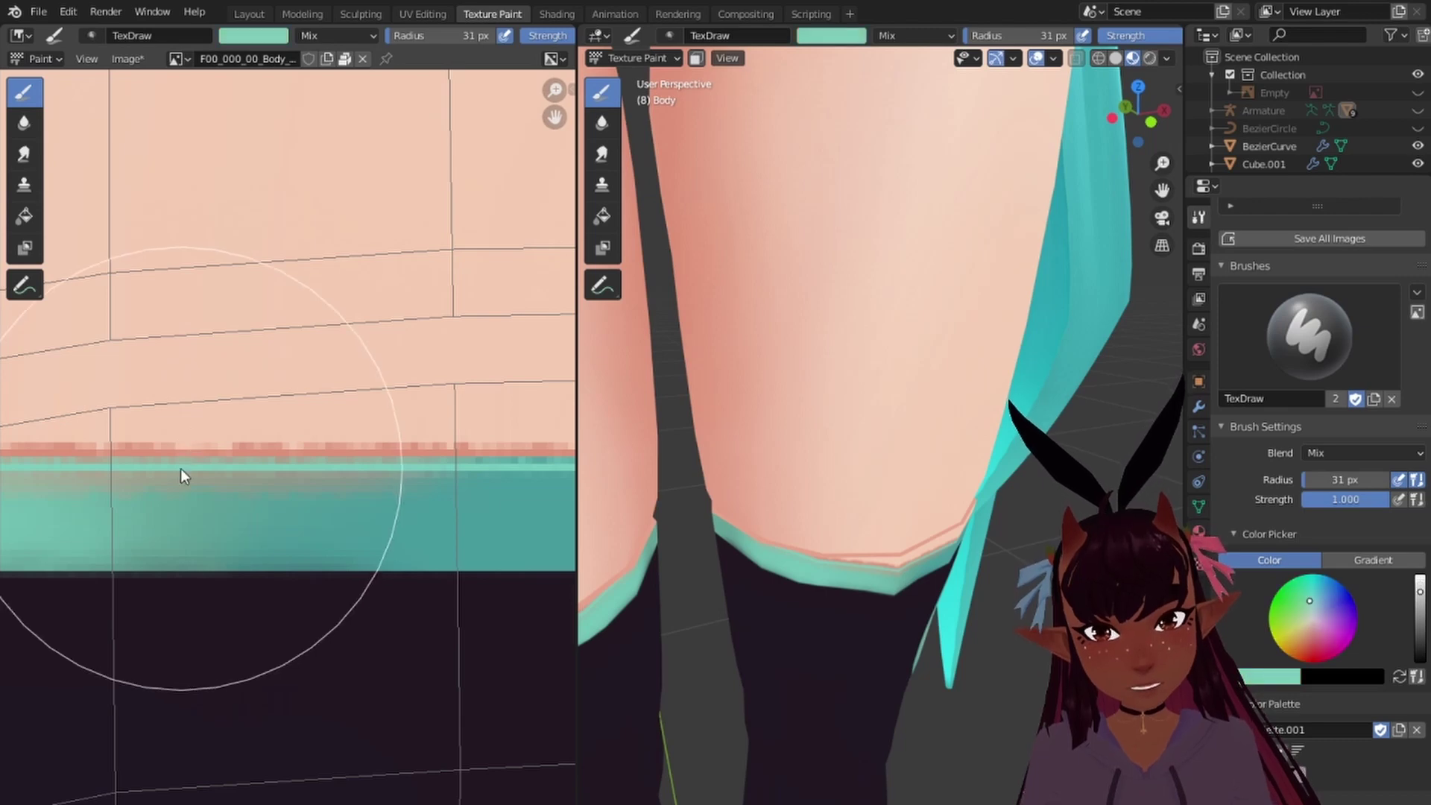
Step: Set the brush radius to 13 px, paint the upper rim UV strip light teal on the skin texture, and check the band on the model
scroll(193, 391, "down", 6)
middle_click_drag(268, 514, 288, 640)
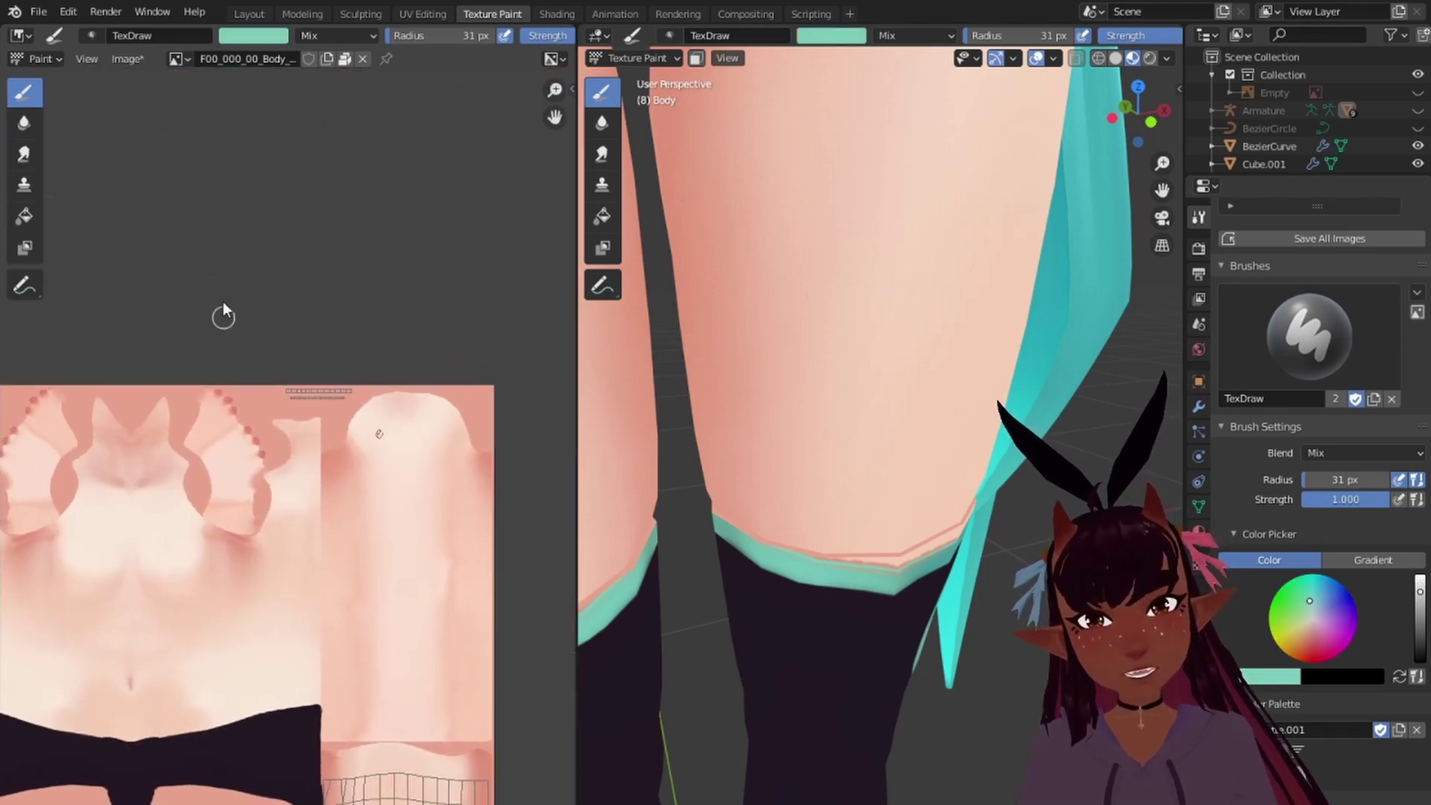
scroll(224, 306, "up", 6)
middle_click_drag(377, 310, 289, 552)
key("f")
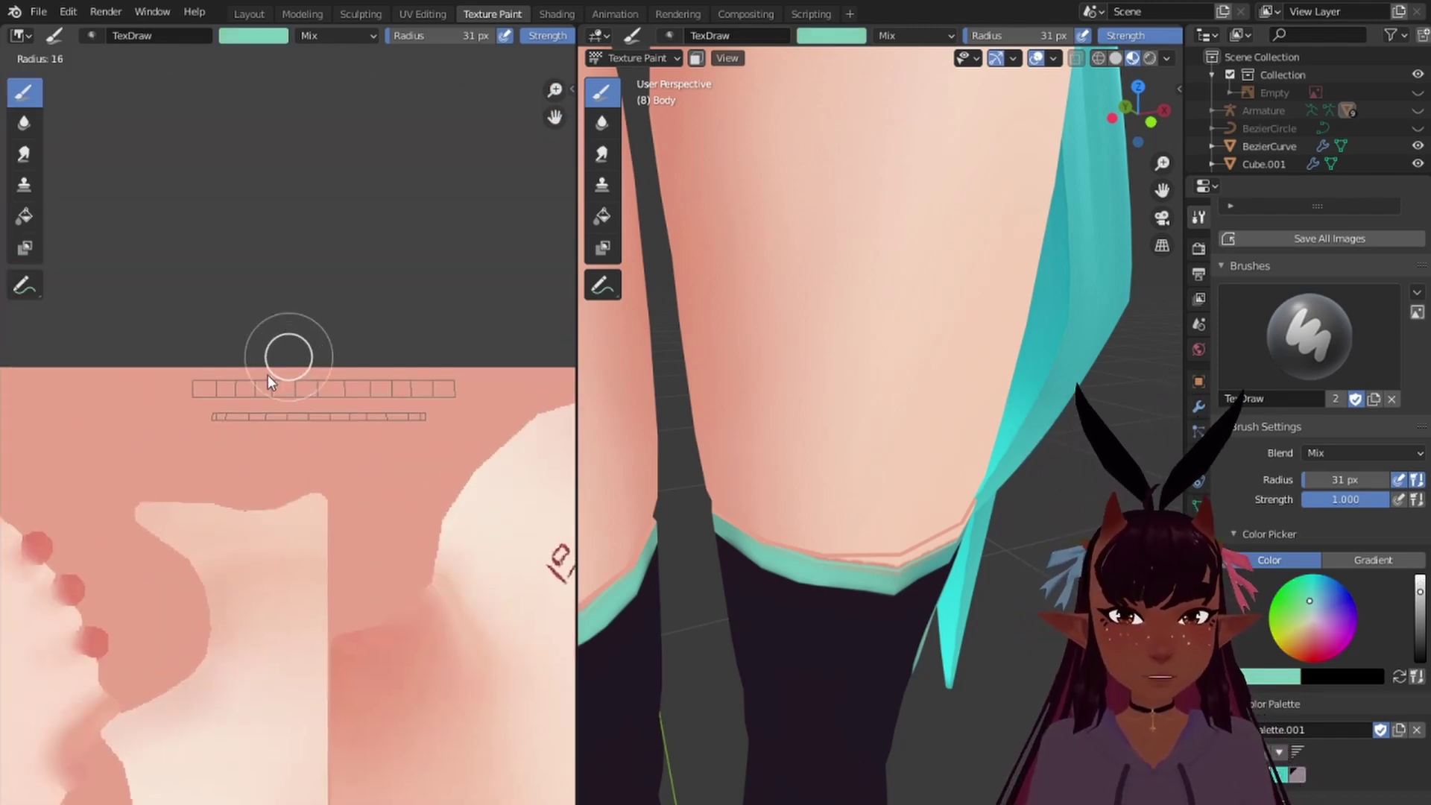
left_click(264, 374)
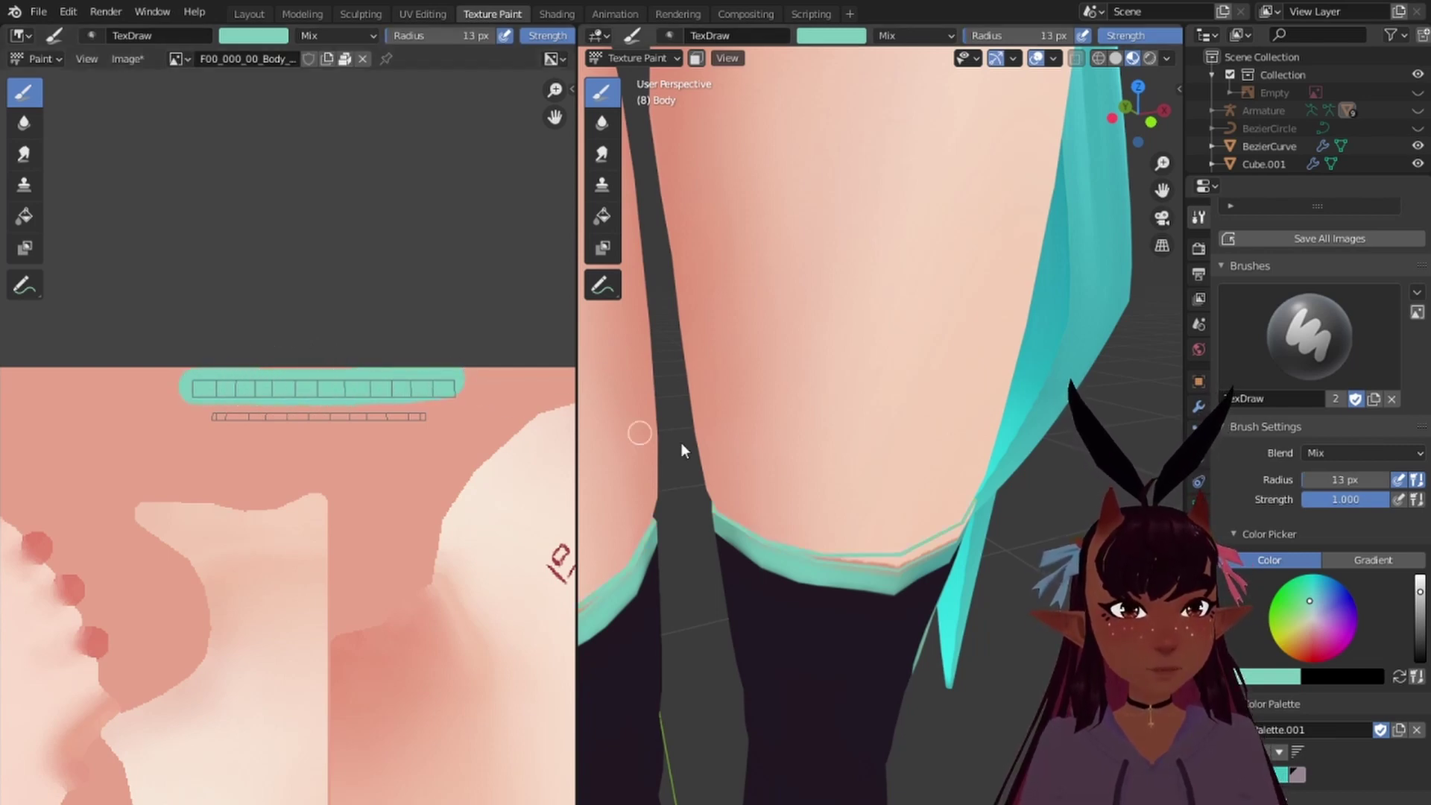
scroll(763, 471, "down", 3)
scroll(431, 396, "up", 1)
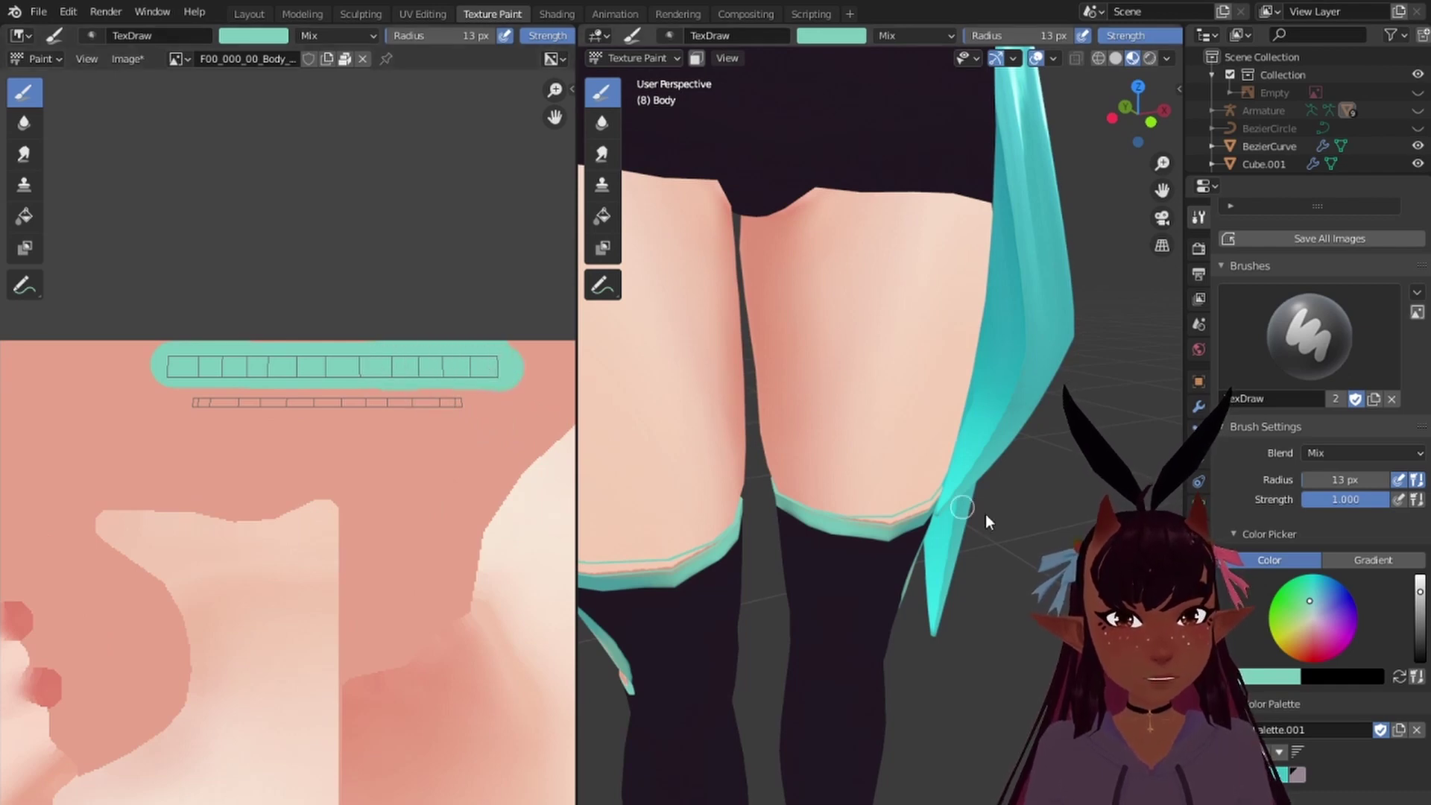
Step: Paint the middle of the narrow lower UV strip near the texture's upper edge mint green
middle_click_drag(985, 512, 937, 385)
scroll(827, 570, "up", 5)
middle_click_drag(886, 457, 889, 290)
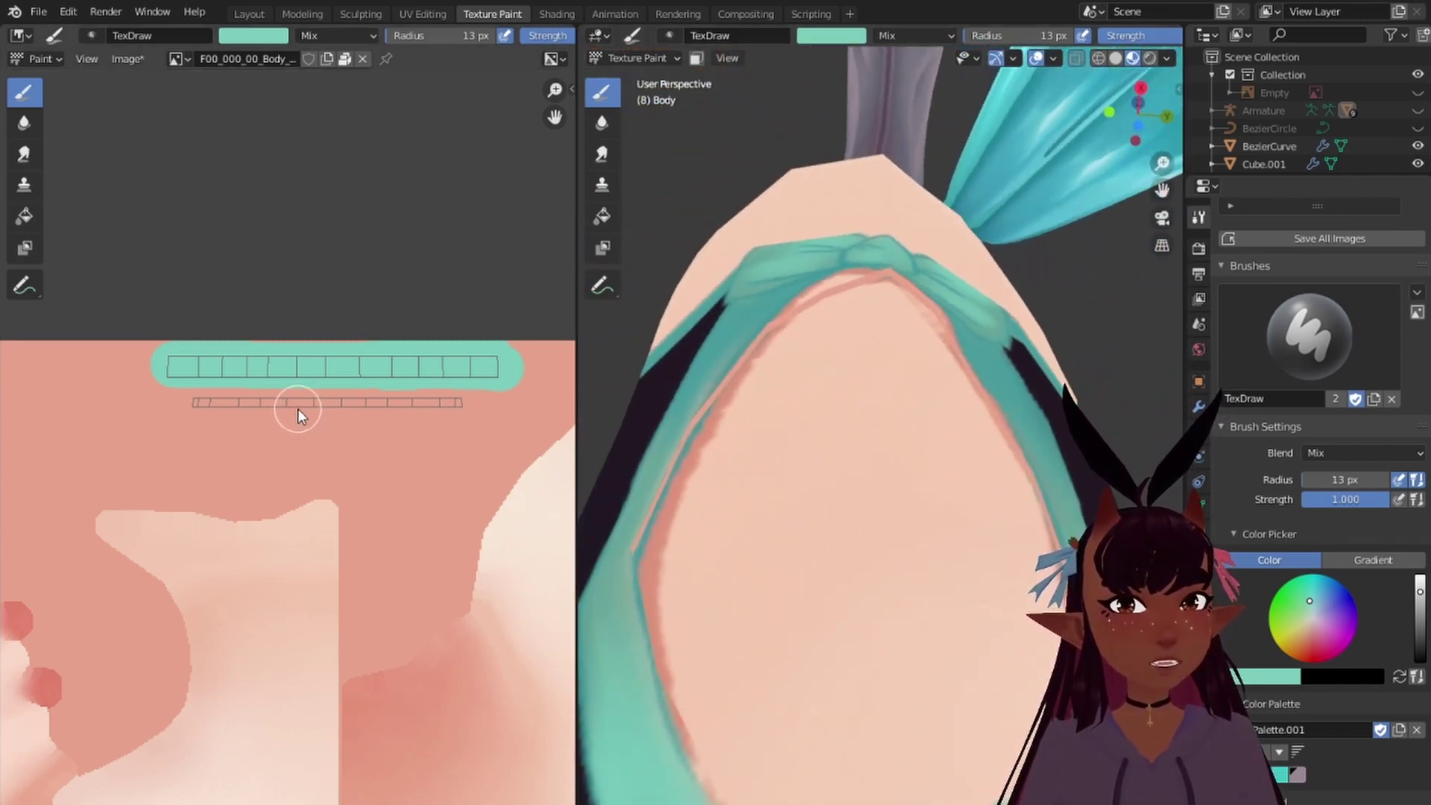
scroll(1016, 488, "down", 7)
middle_click_drag(1016, 489, 979, 672)
scroll(944, 656, "up", 4)
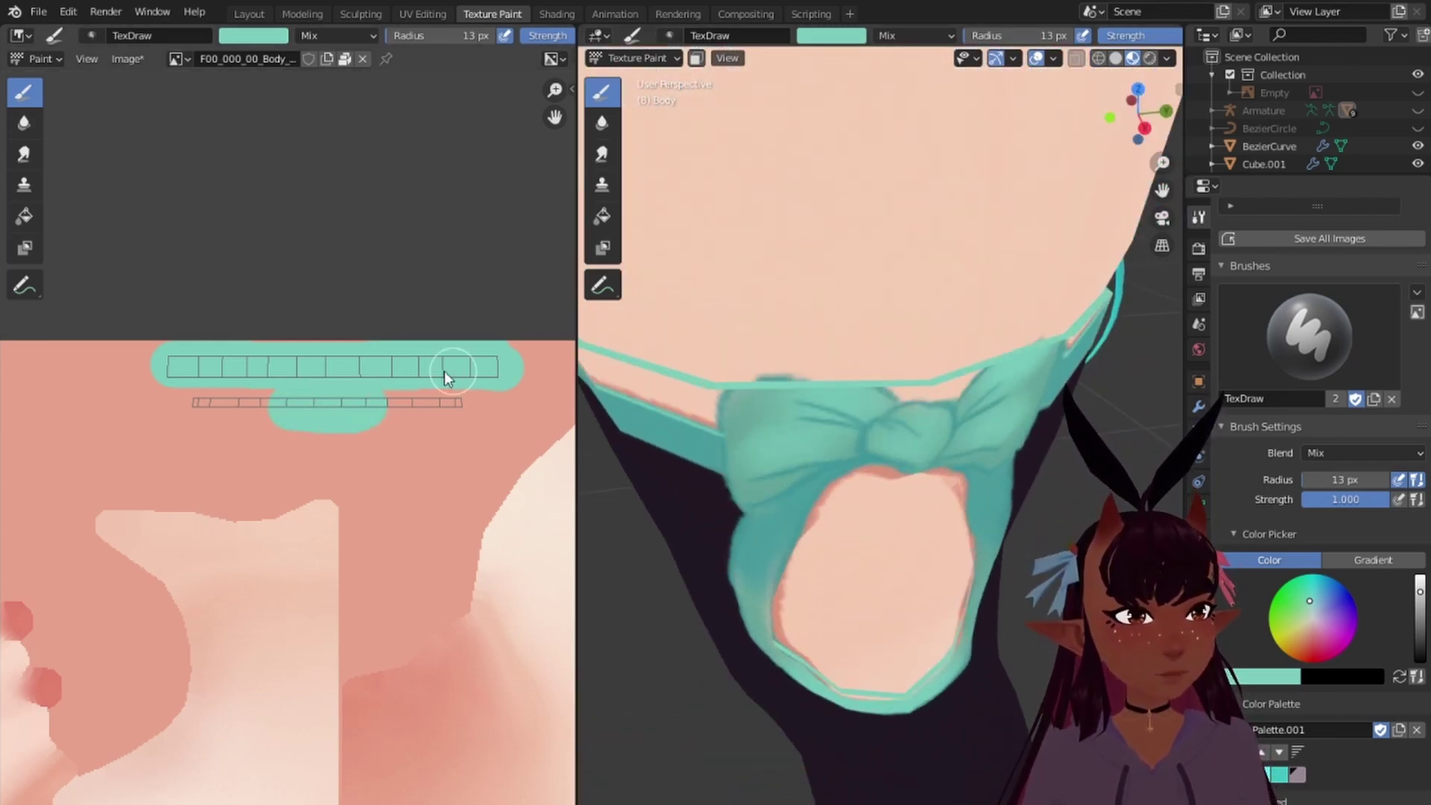
Step: Sample the dark teal of the ribbon beside the bow on the body texture as the brush colour
scroll(447, 367, "up", 1)
scroll(387, 460, "down", 8)
middle_click_drag(363, 566, 400, 214)
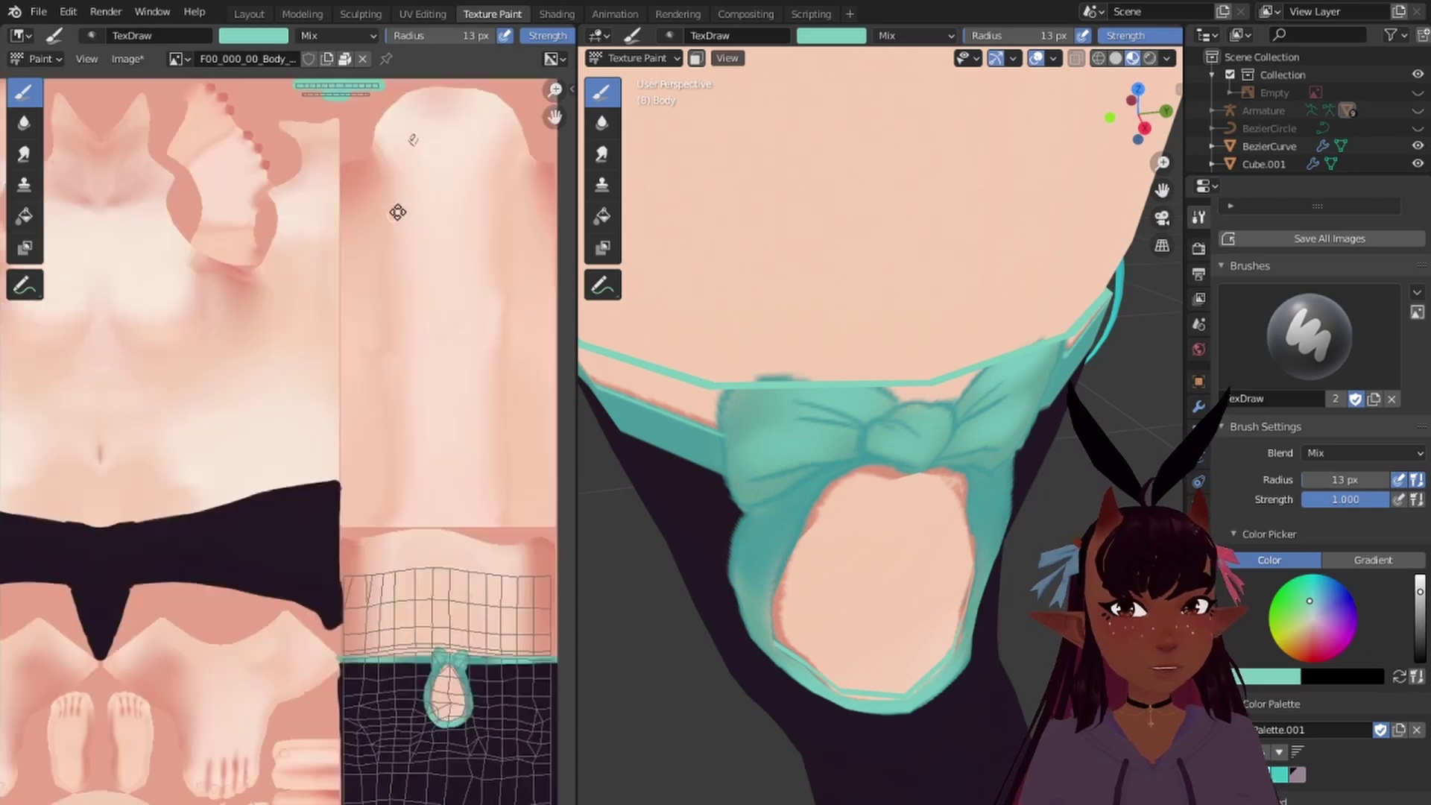
middle_click_drag(522, 685, 469, 409)
scroll(347, 437, "up", 7)
middle_click_drag(239, 483, 183, 602)
scroll(437, 396, "up", 1)
middle_click_drag(535, 380, 287, 556)
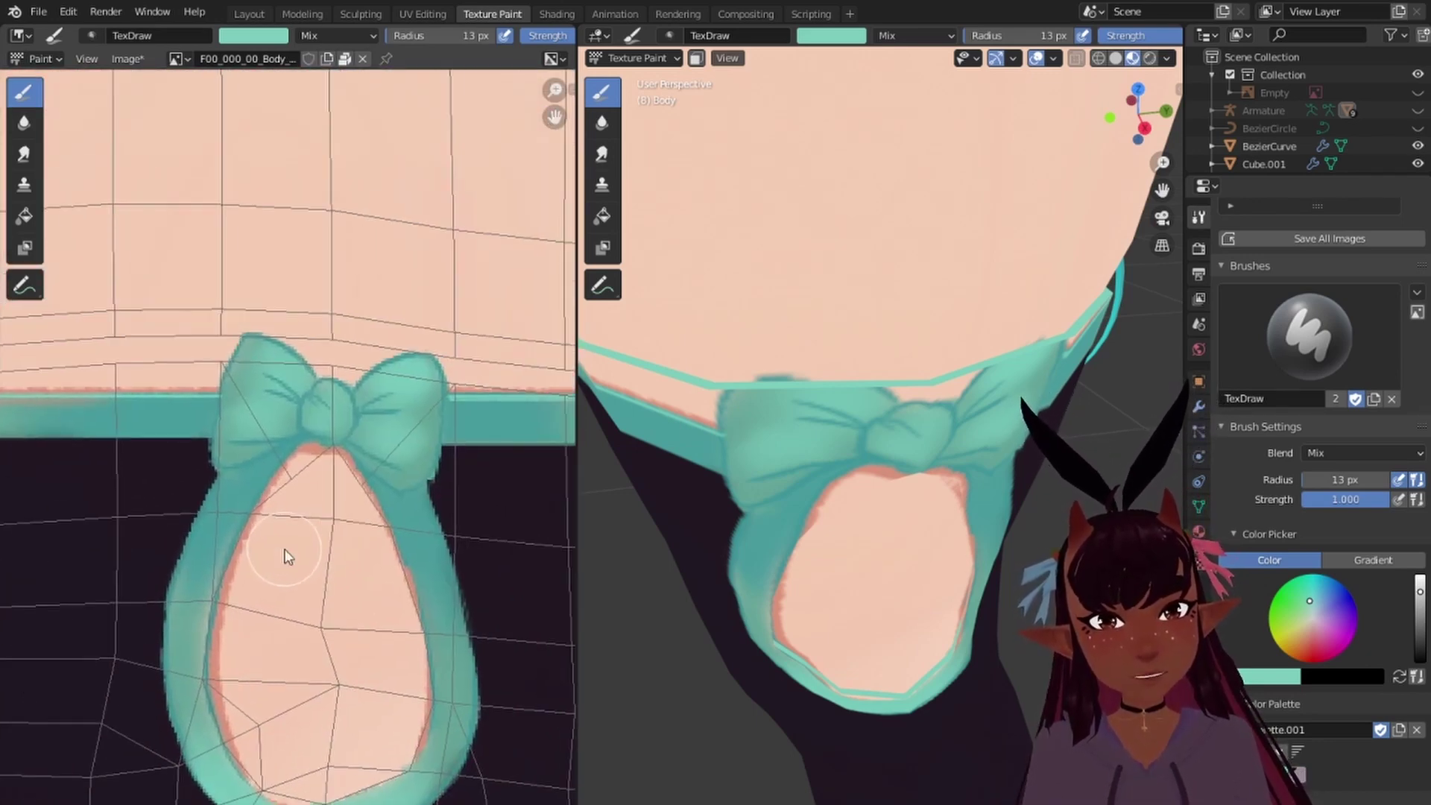
scroll(293, 476, "up", 4)
scroll(329, 355, "up", 4)
left_click(253, 35)
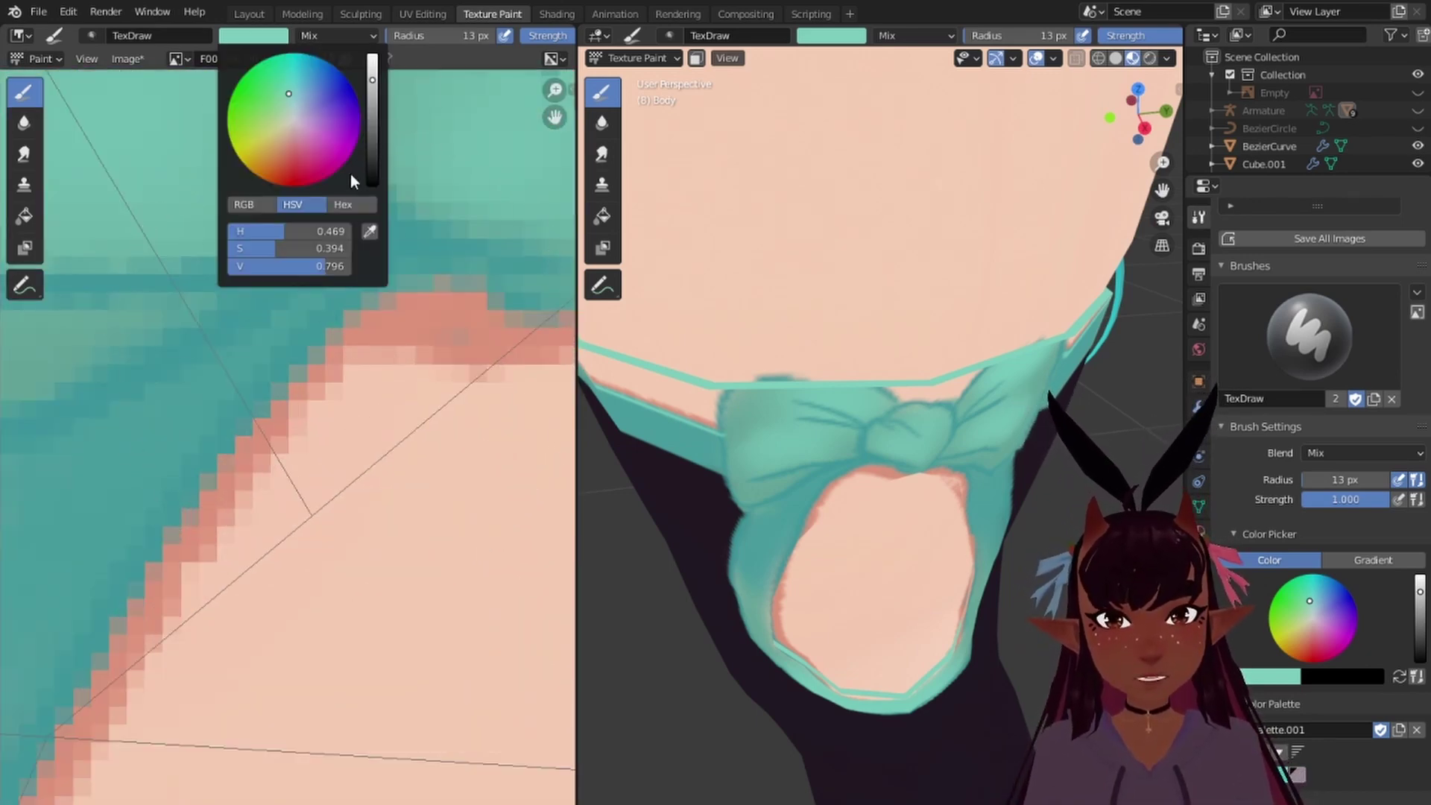
left_click(356, 227)
left_click(415, 243)
Step: Paint both ends of the narrow lower UV strip dark teal, leaving its middle mint green
scroll(356, 267, "down", 8)
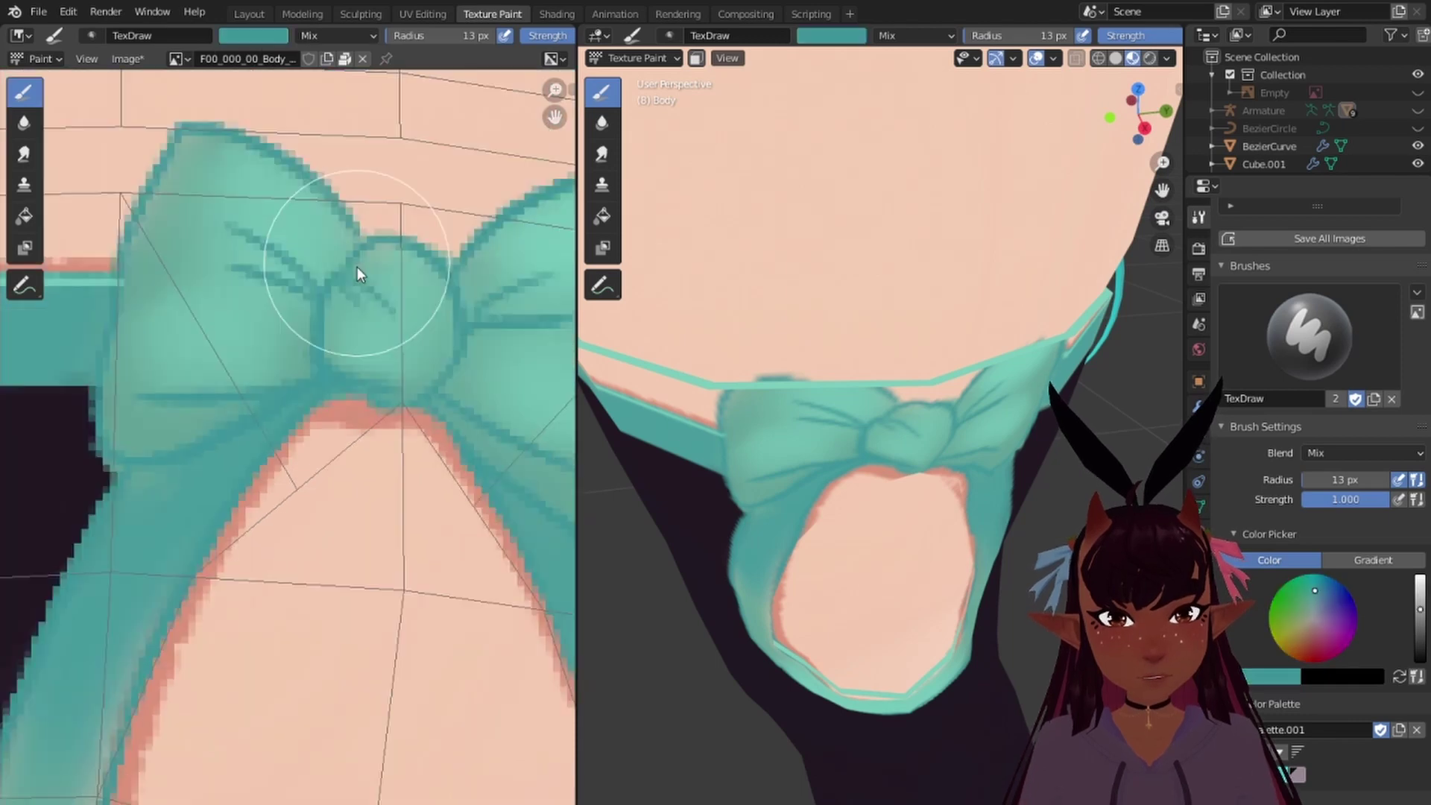
mouse_move(310, 370)
middle_mouse_down()
mouse_move(330, 381)
mouse_move(367, 520)
middle_mouse_up()
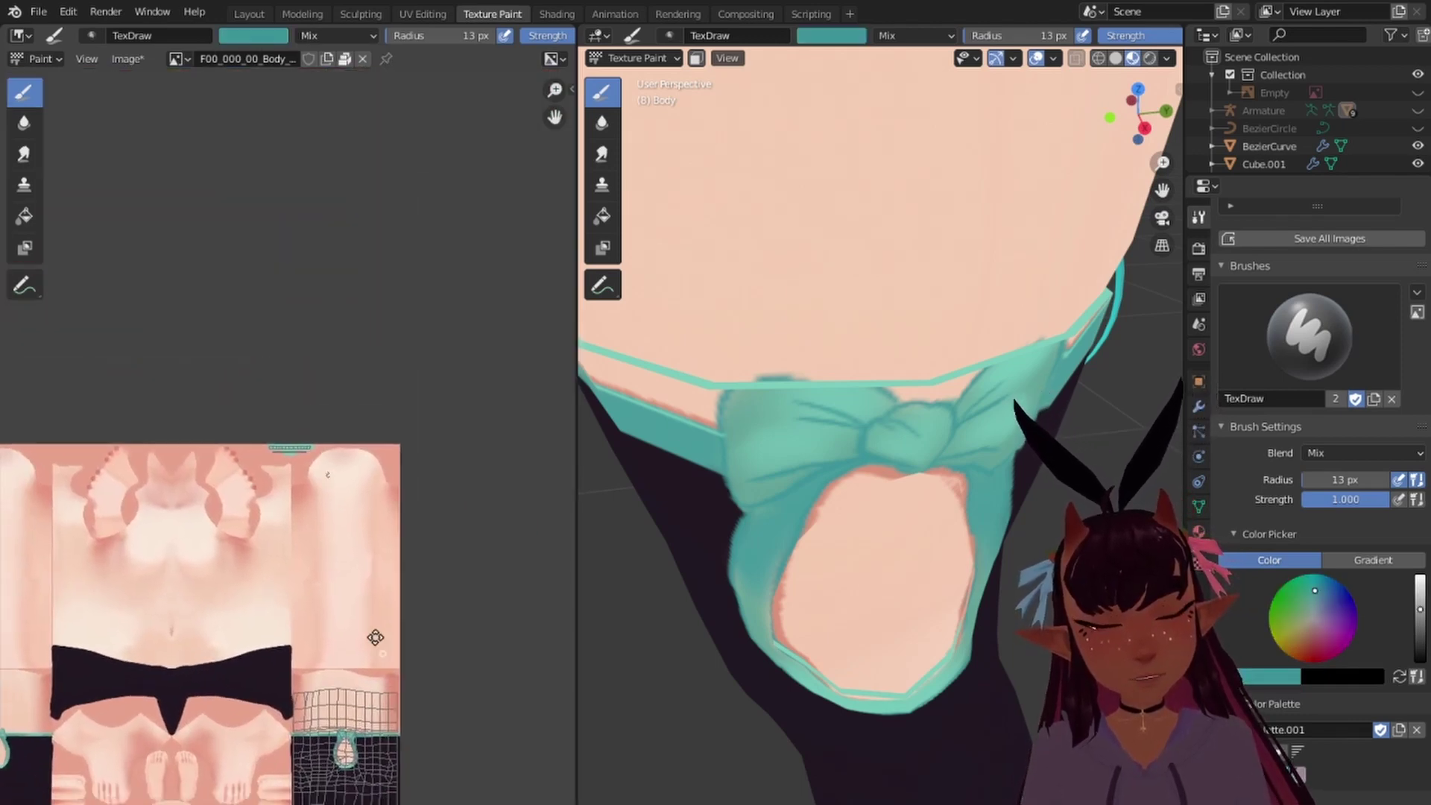
scroll(321, 495, "up", 8)
middle_click_drag(237, 263, 307, 450)
scroll(301, 461, "up", 3)
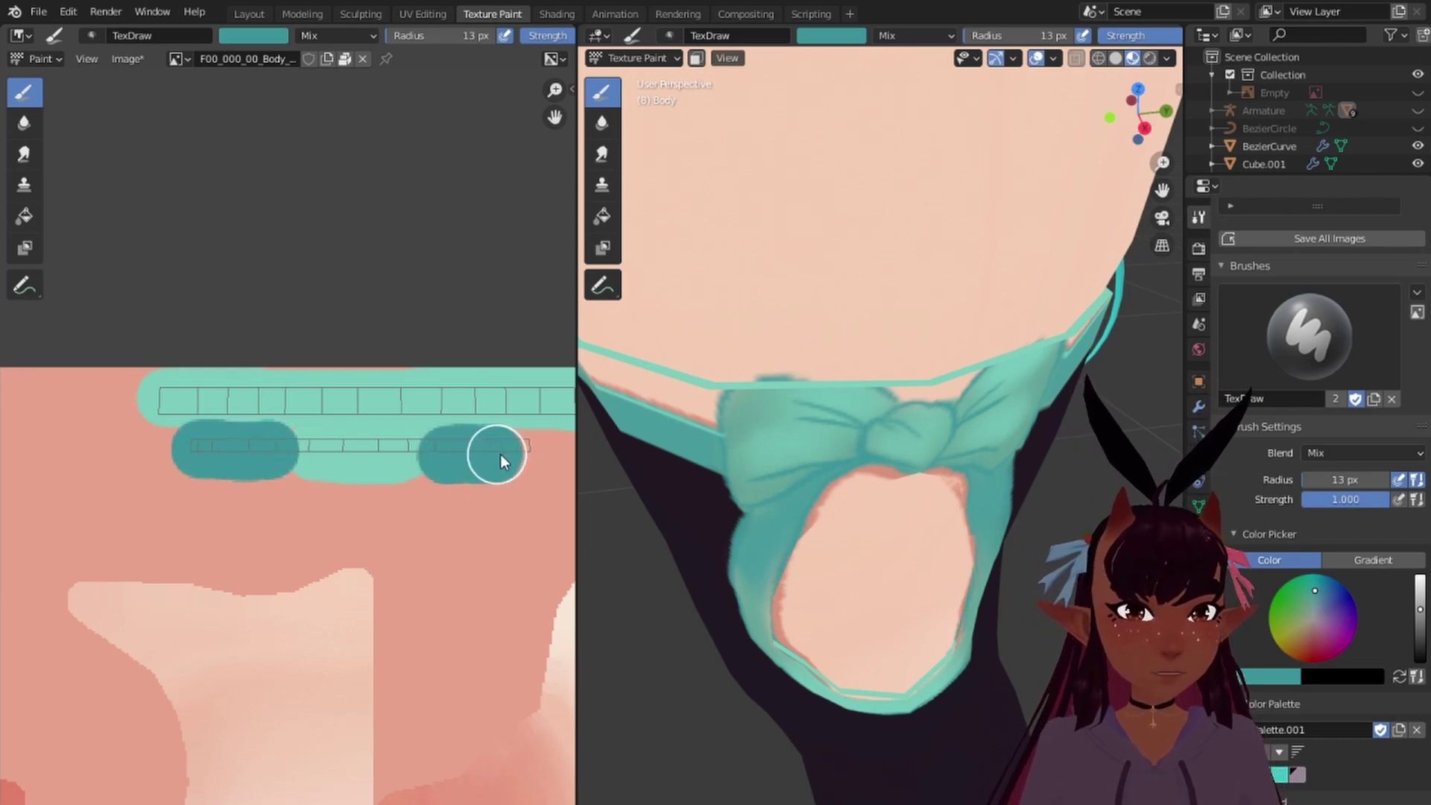
left_click_drag(499, 453, 517, 450)
Step: Sample a medium teal from the ribbon loop around the oval cutout as the brush colour
middle_click_drag(715, 521, 806, 431)
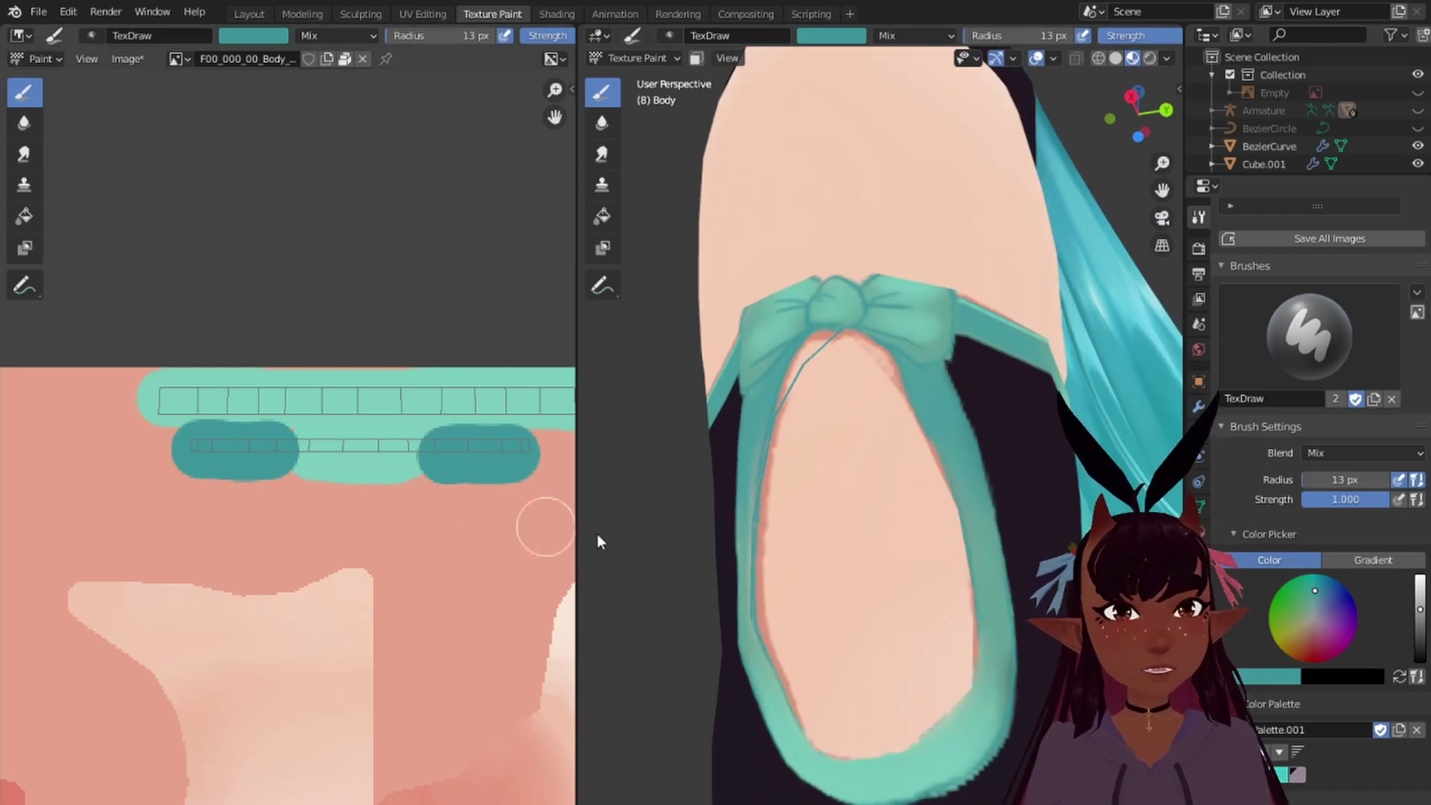
scroll(770, 535, "down", 6)
scroll(396, 591, "down", 8)
middle_click_drag(396, 591, 399, 269)
scroll(324, 403, "up", 5)
middle_click_drag(323, 403, 269, 514)
scroll(289, 482, "up", 4)
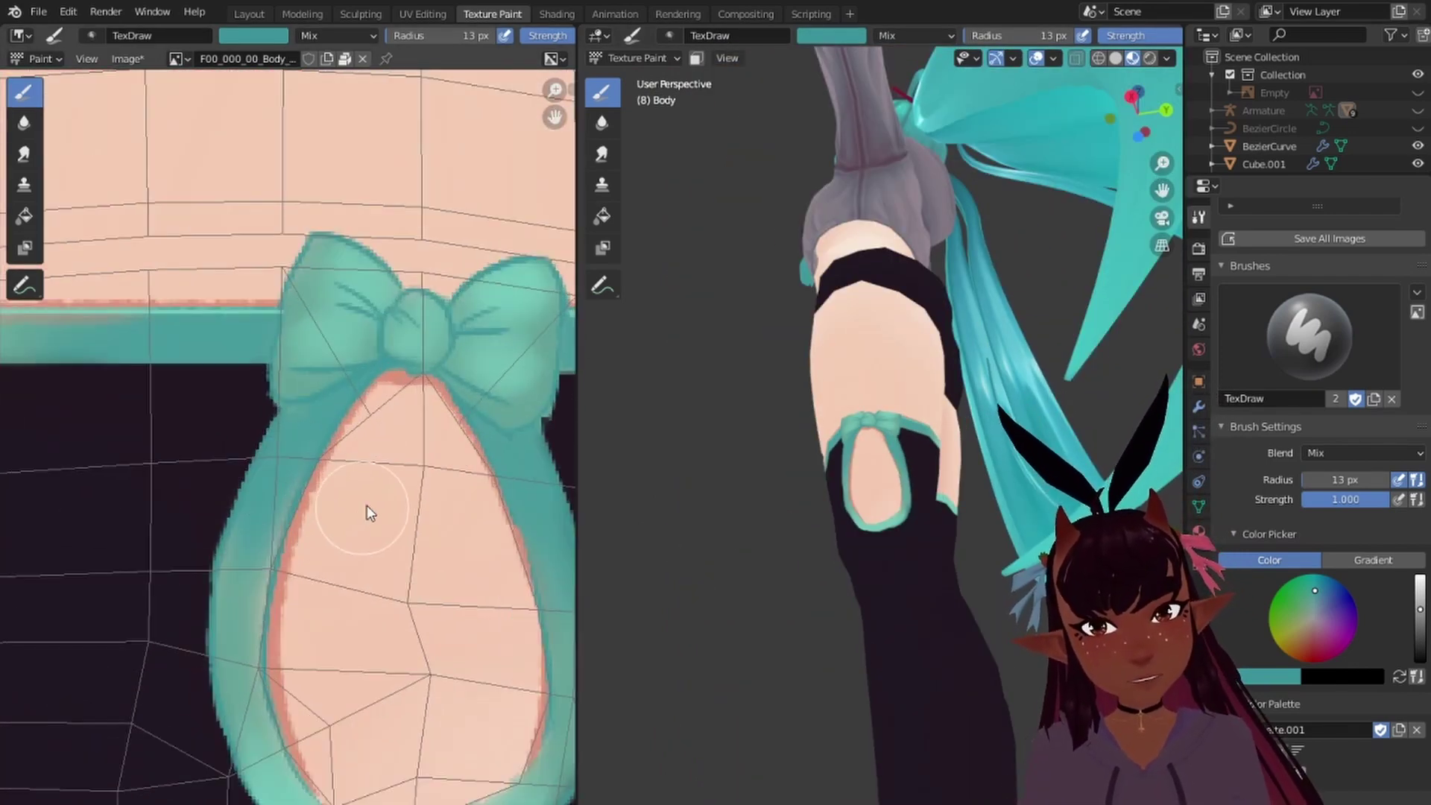
left_click(237, 37)
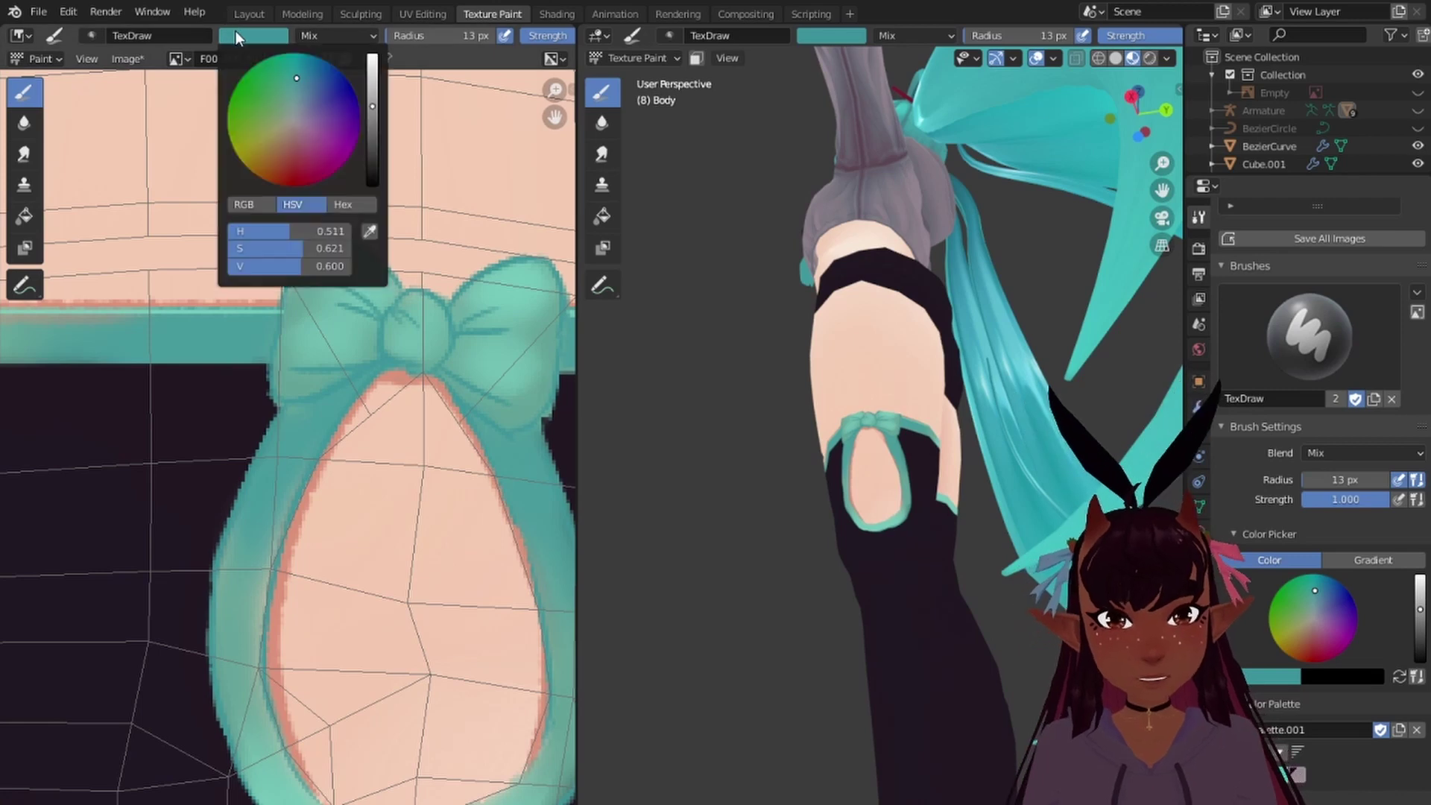
left_click(370, 233)
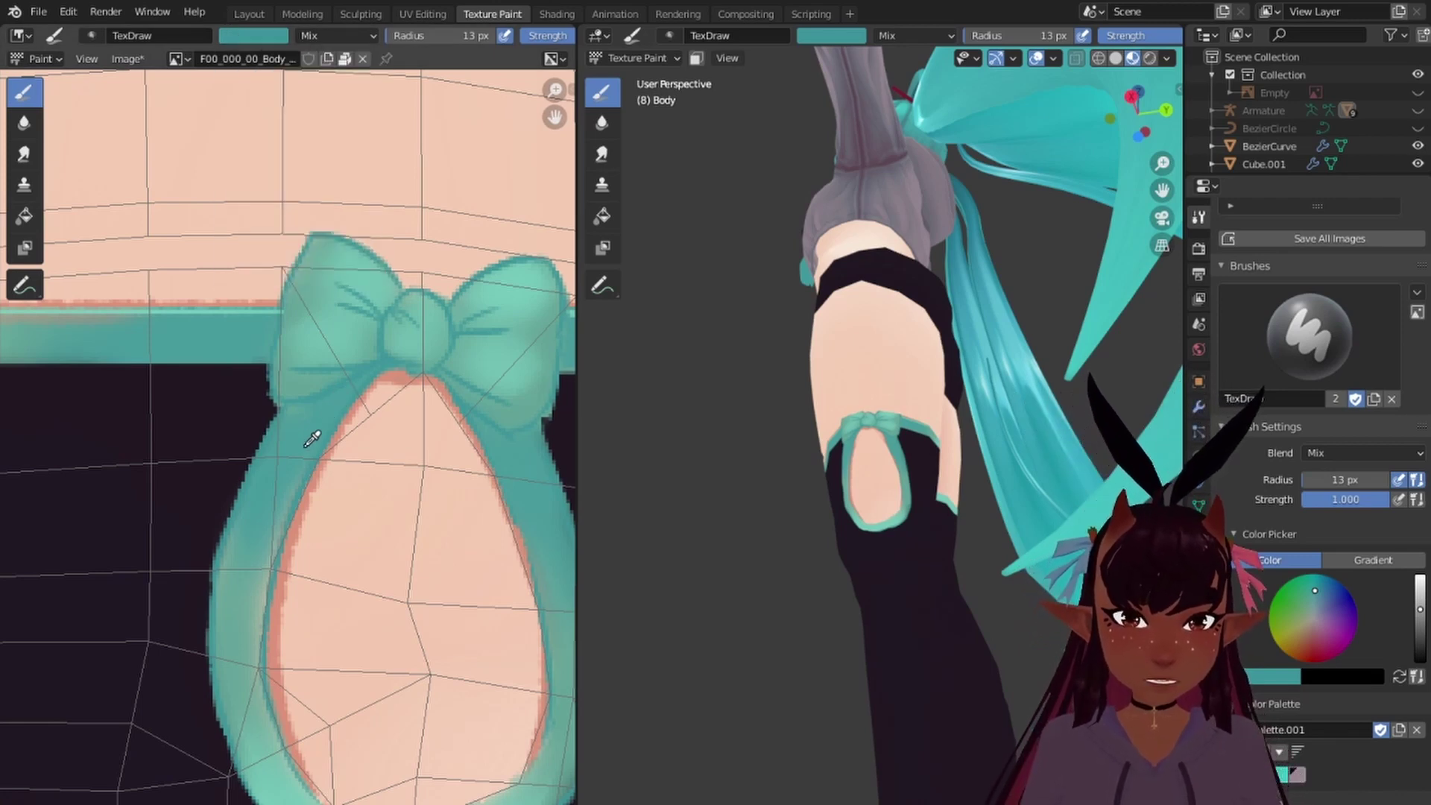
Step: Dab the medium teal onto both junctions between the mint middle and dark ends of the narrow UV strip
scroll(296, 473, "down", 6)
middle_click_drag(292, 216, 342, 536)
middle_click_drag(342, 307, 377, 588)
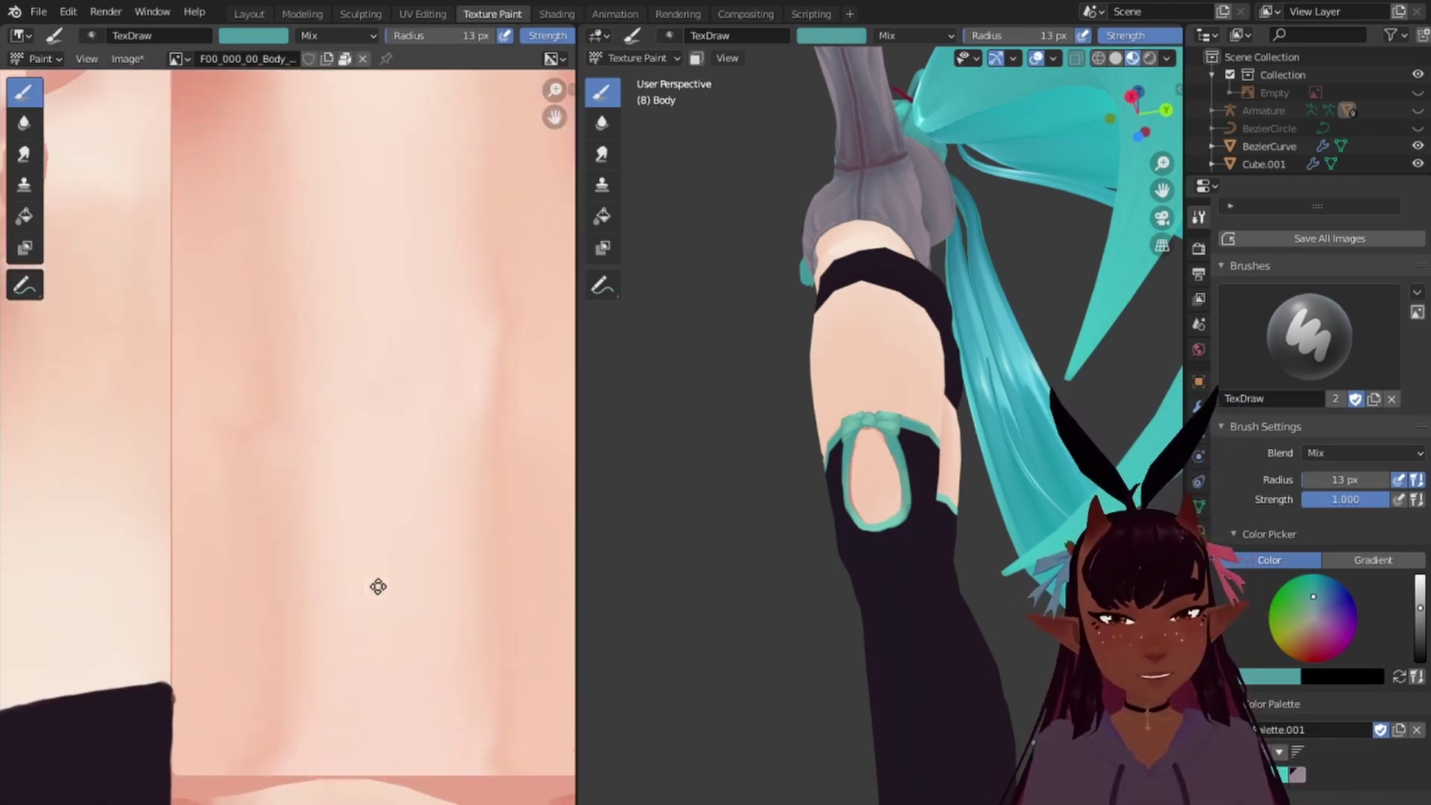
middle_click_drag(261, 194, 319, 470)
middle_click_drag(235, 283, 274, 415)
scroll(306, 447, "up", 7)
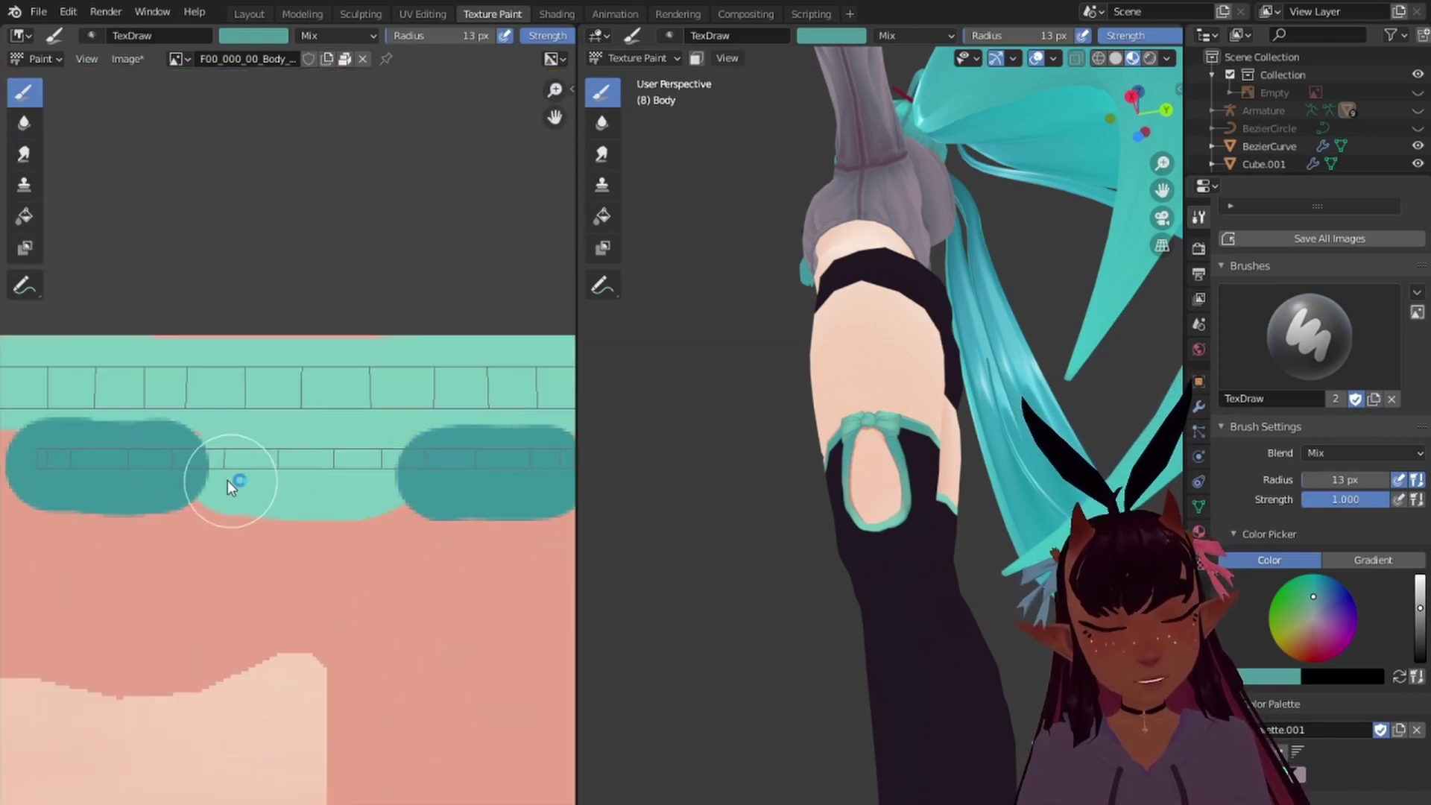
left_click(210, 472)
left_click(382, 471)
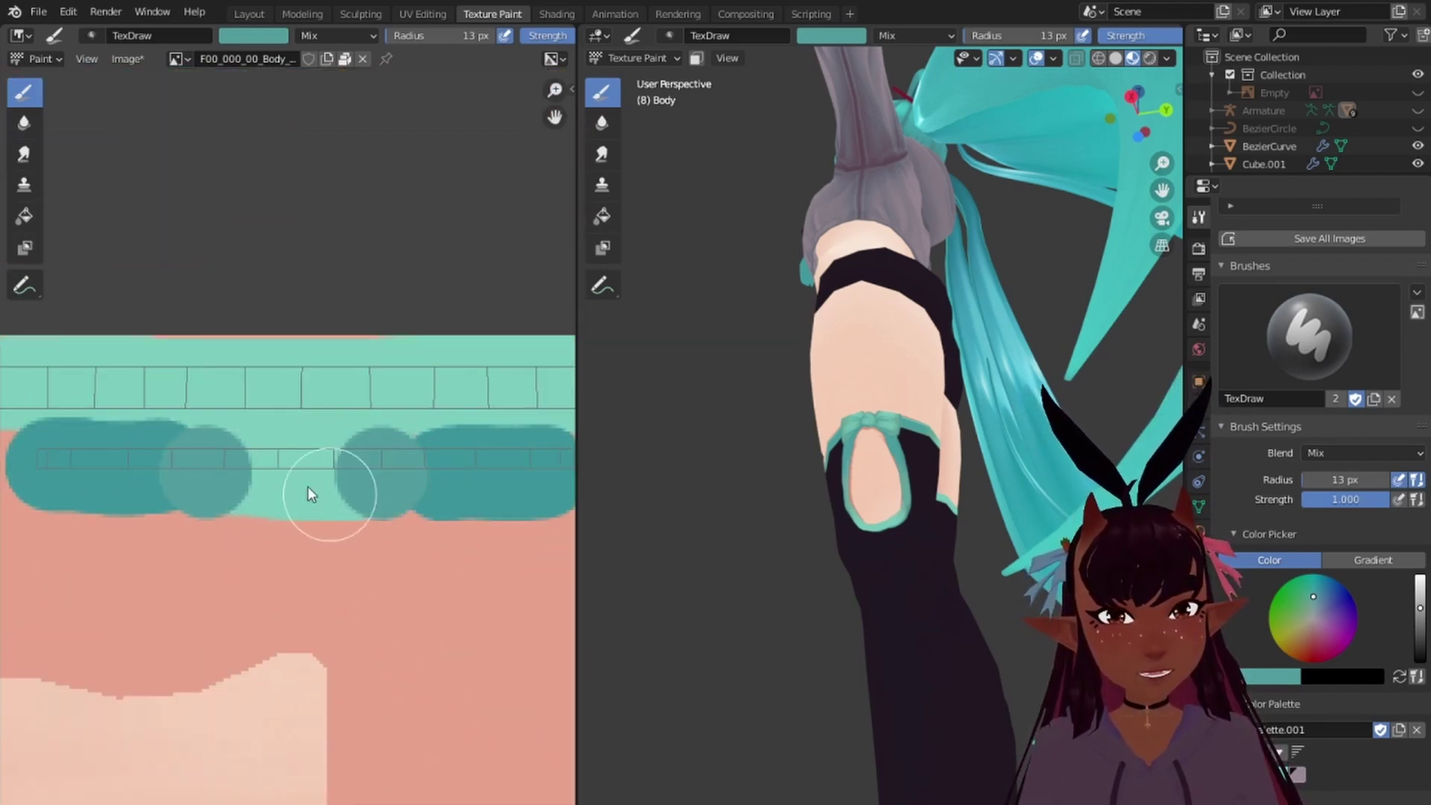
Step: Examine the painted trim around the oval cutout on the leg and the matching bow area of the texture
scroll(216, 471, "down", 5)
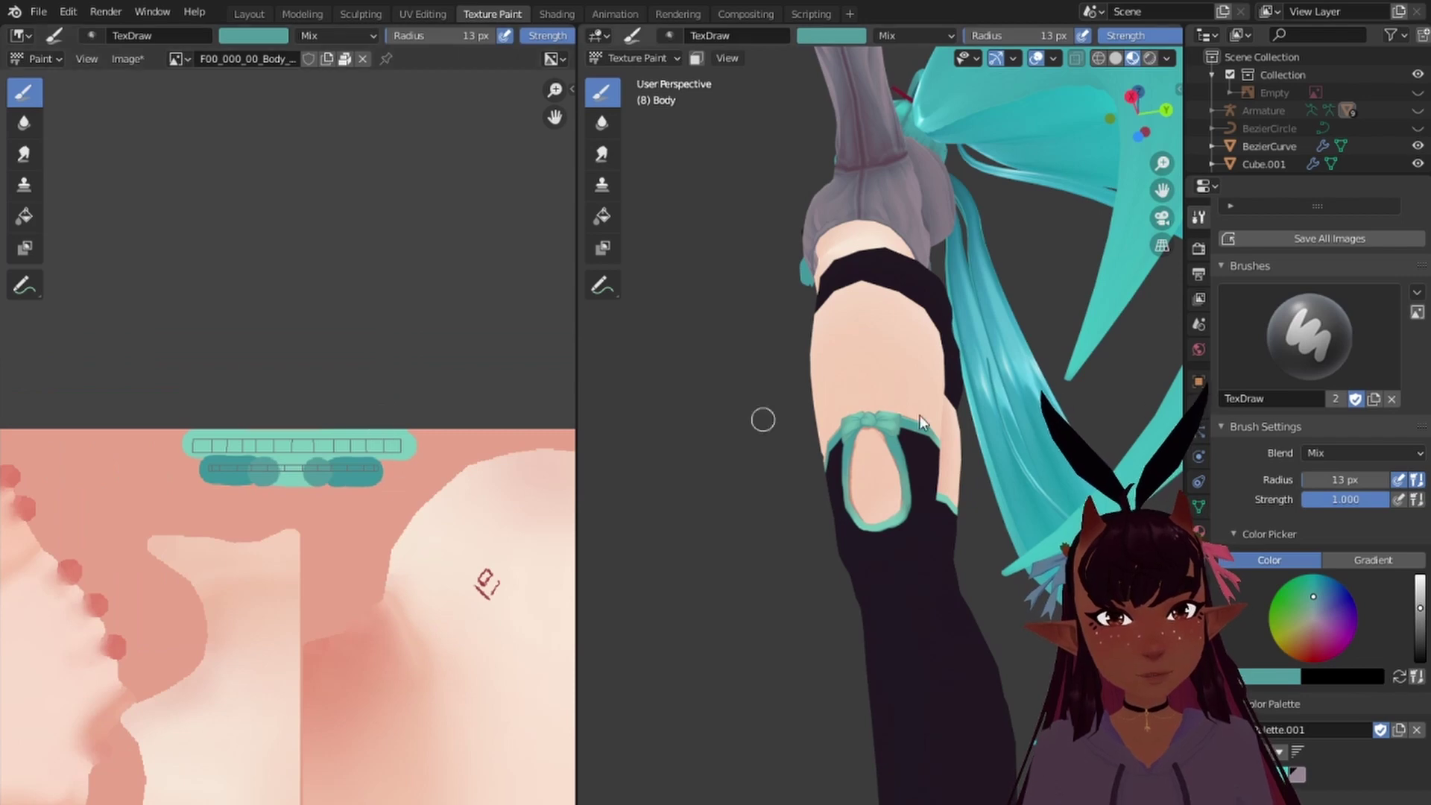
scroll(854, 348, "up", 3)
middle_click_drag(854, 349, 884, 369)
scroll(884, 368, "down", 4)
middle_click_drag(783, 357, 997, 365)
scroll(1058, 352, "up", 6)
scroll(368, 418, "down", 7)
scroll(438, 257, "up", 3)
middle_click_drag(392, 626, 248, 347)
scroll(279, 346, "up", 5)
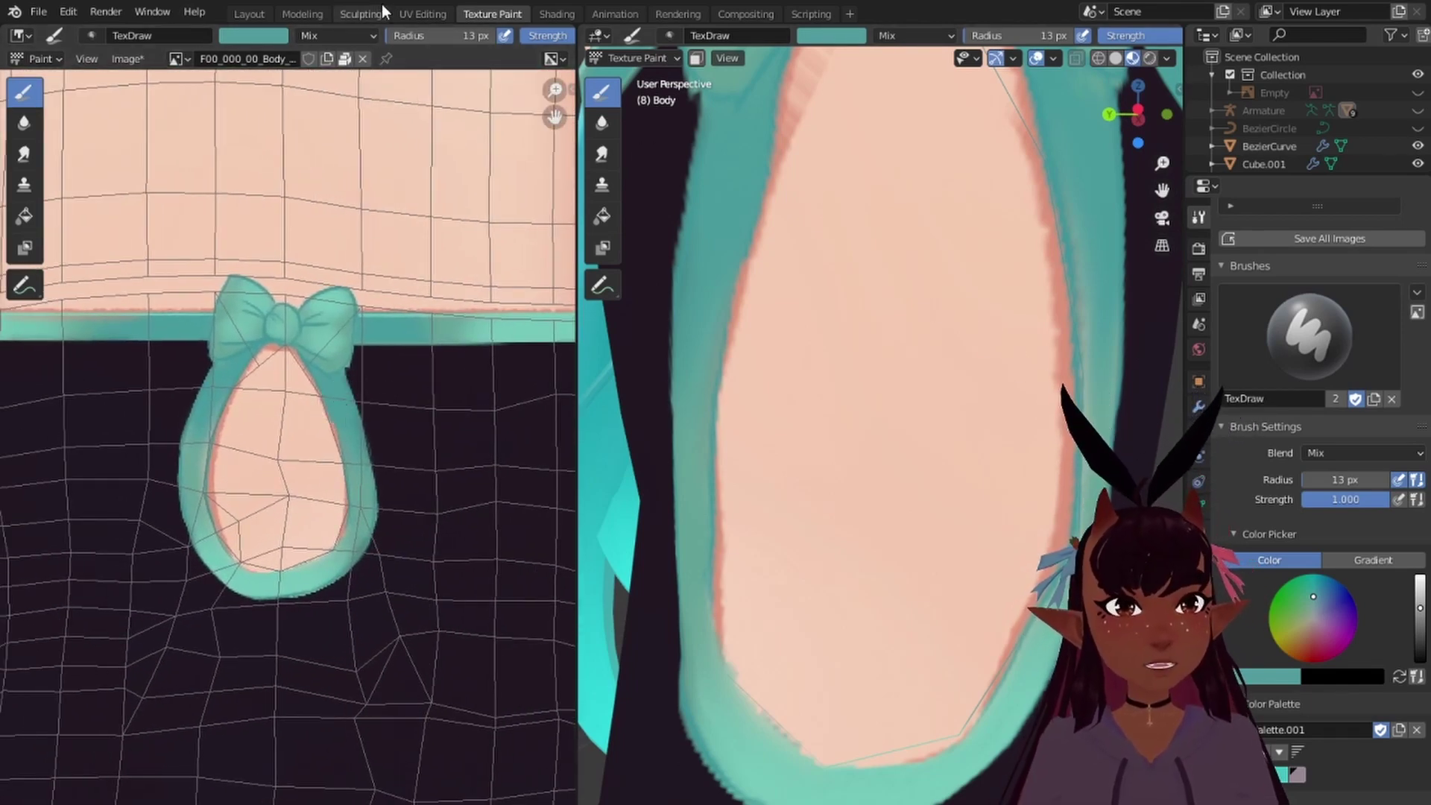
Step: Switch to the UV Editing workspace and show the leg's bow area in Material Preview shading
left_click(408, 12)
scroll(863, 381, "up", 5)
middle_click_drag(863, 382, 913, 372)
scroll(799, 385, "up", 5)
left_click(1102, 58)
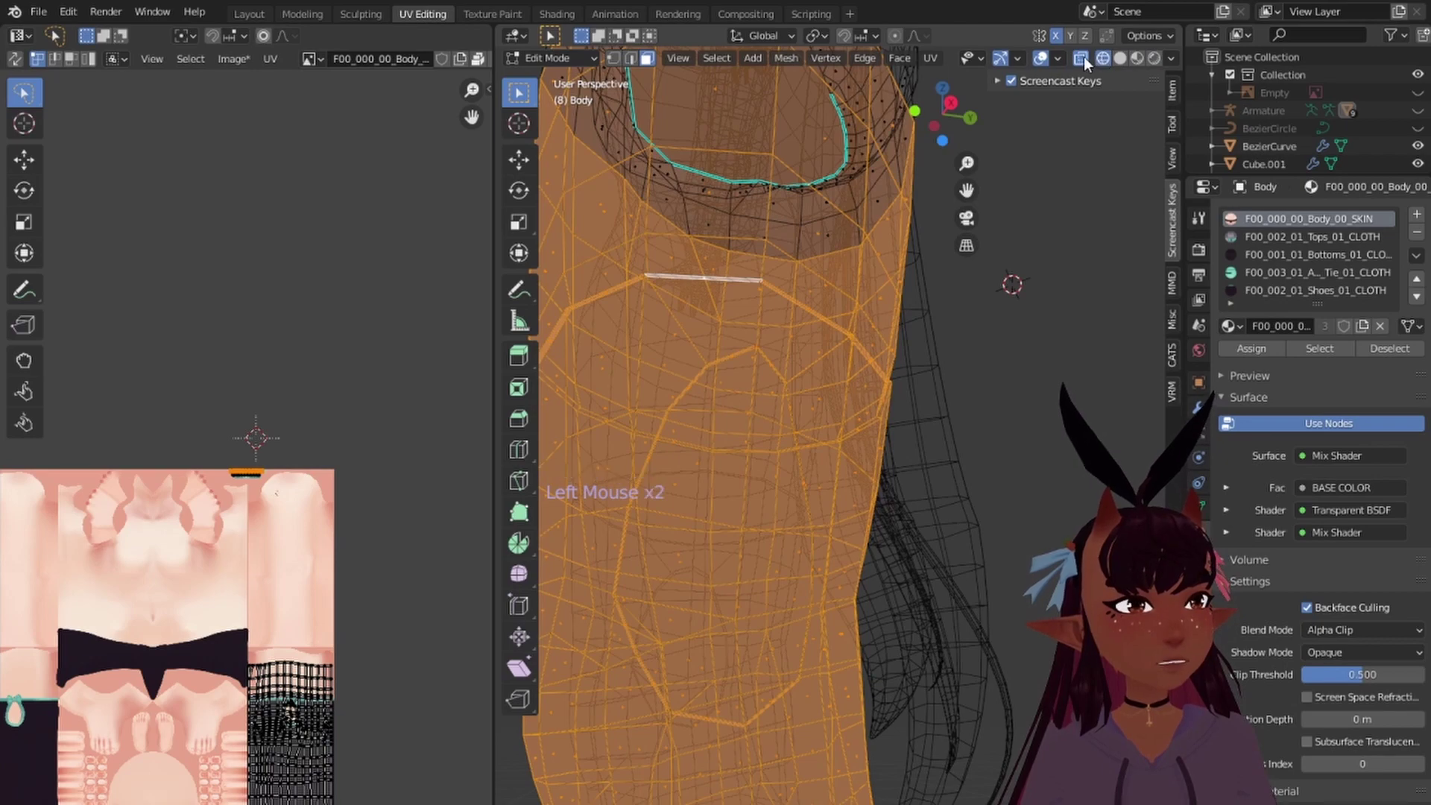
left_click(1136, 57)
scroll(1173, 56, "up", 1)
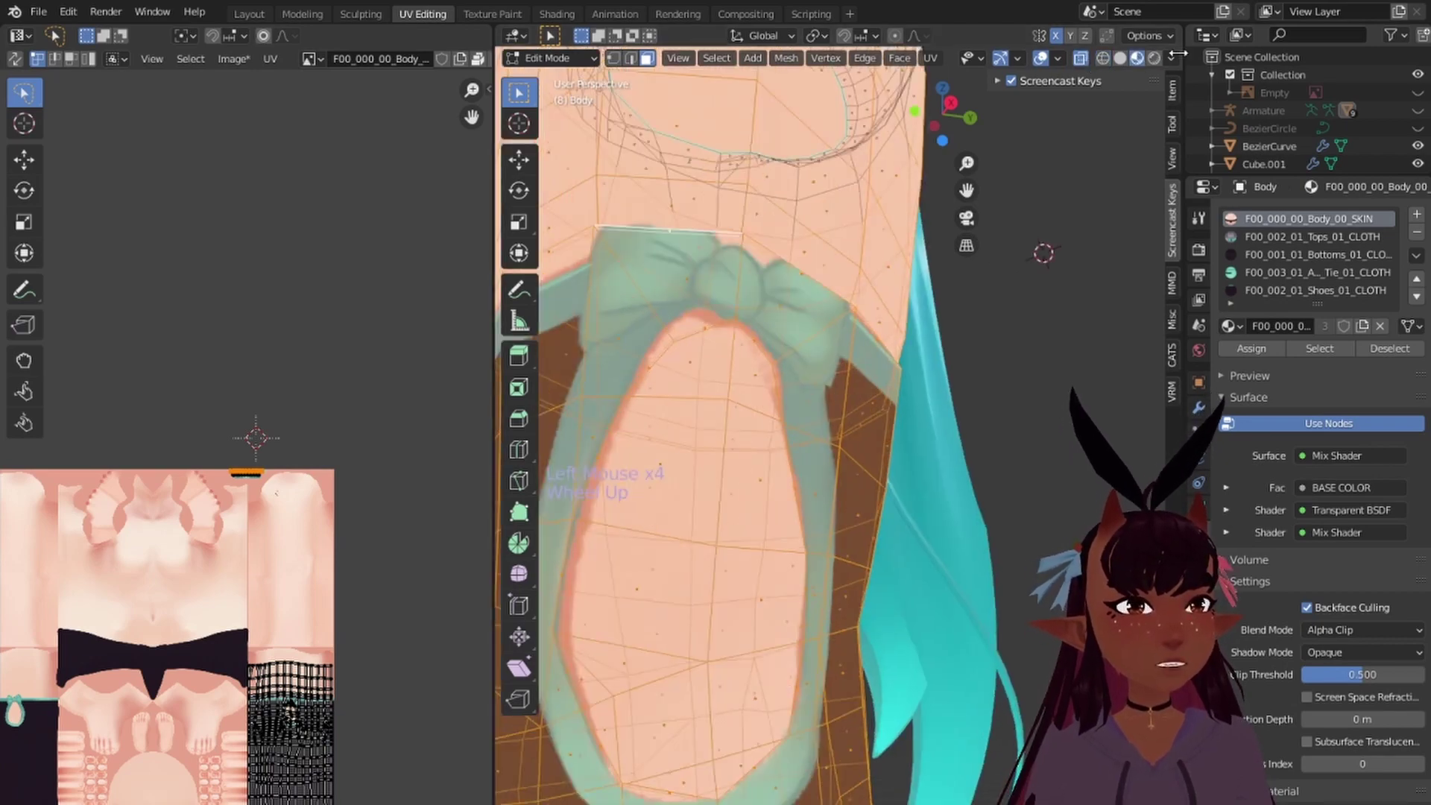
Step: Turn off X-ray and deselect all of the body mesh's faces
left_click(1080, 58)
key("a")
key("a")
key("a")
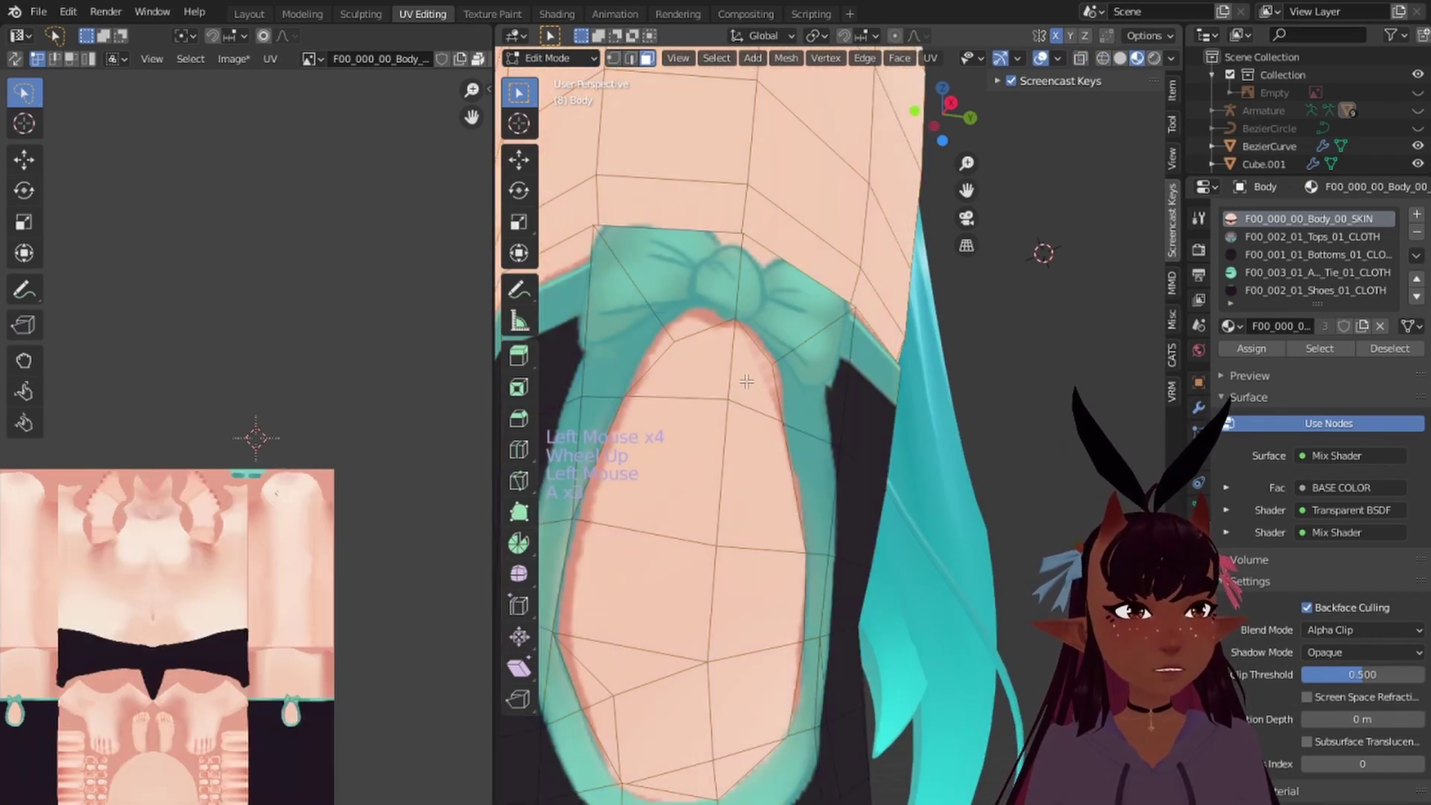
Step: Select the skin faces inside the oval cutout using Select Lasso
left_click_drag(651, 667, 650, 665)
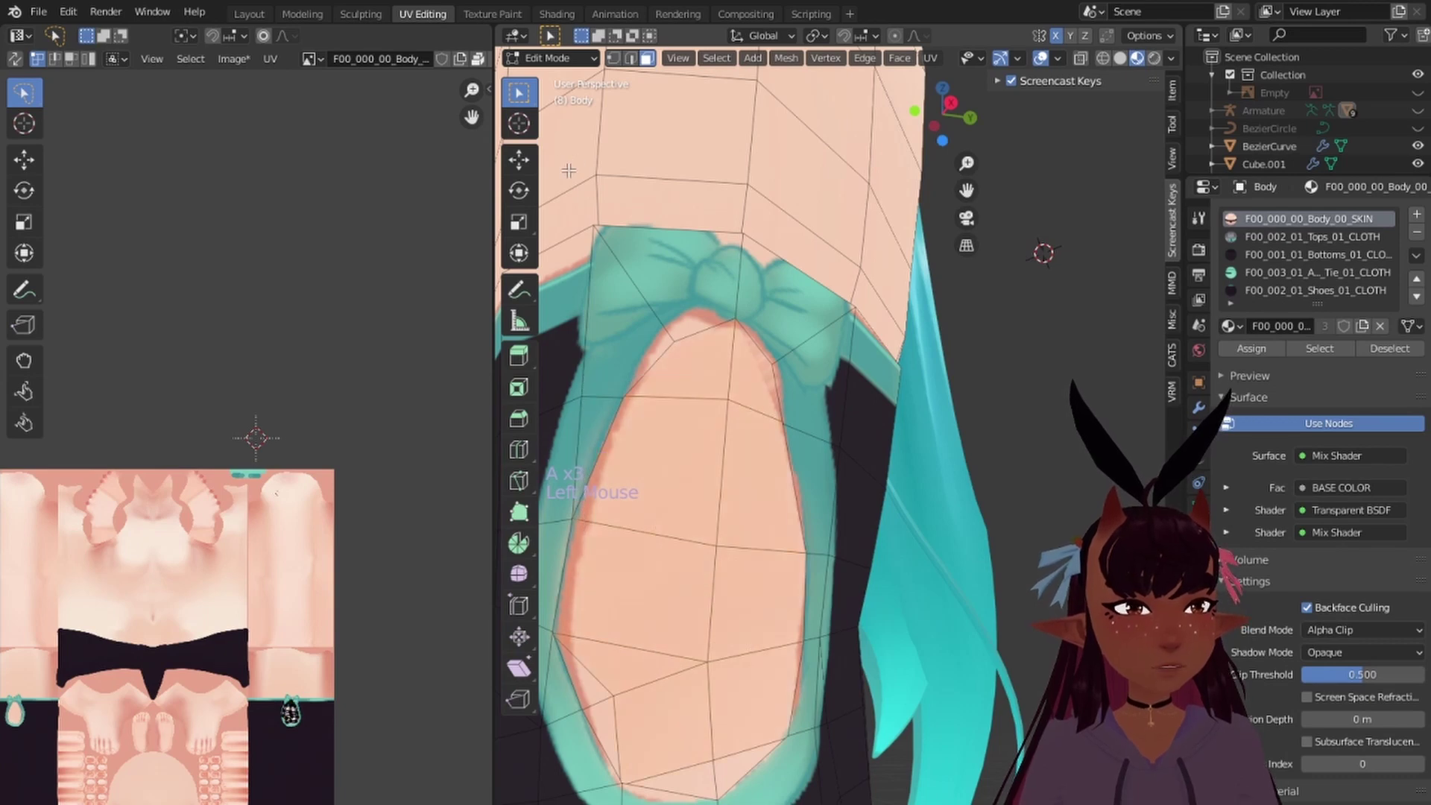
left_click_drag(531, 99, 556, 137)
left_click_drag(569, 203, 571, 205)
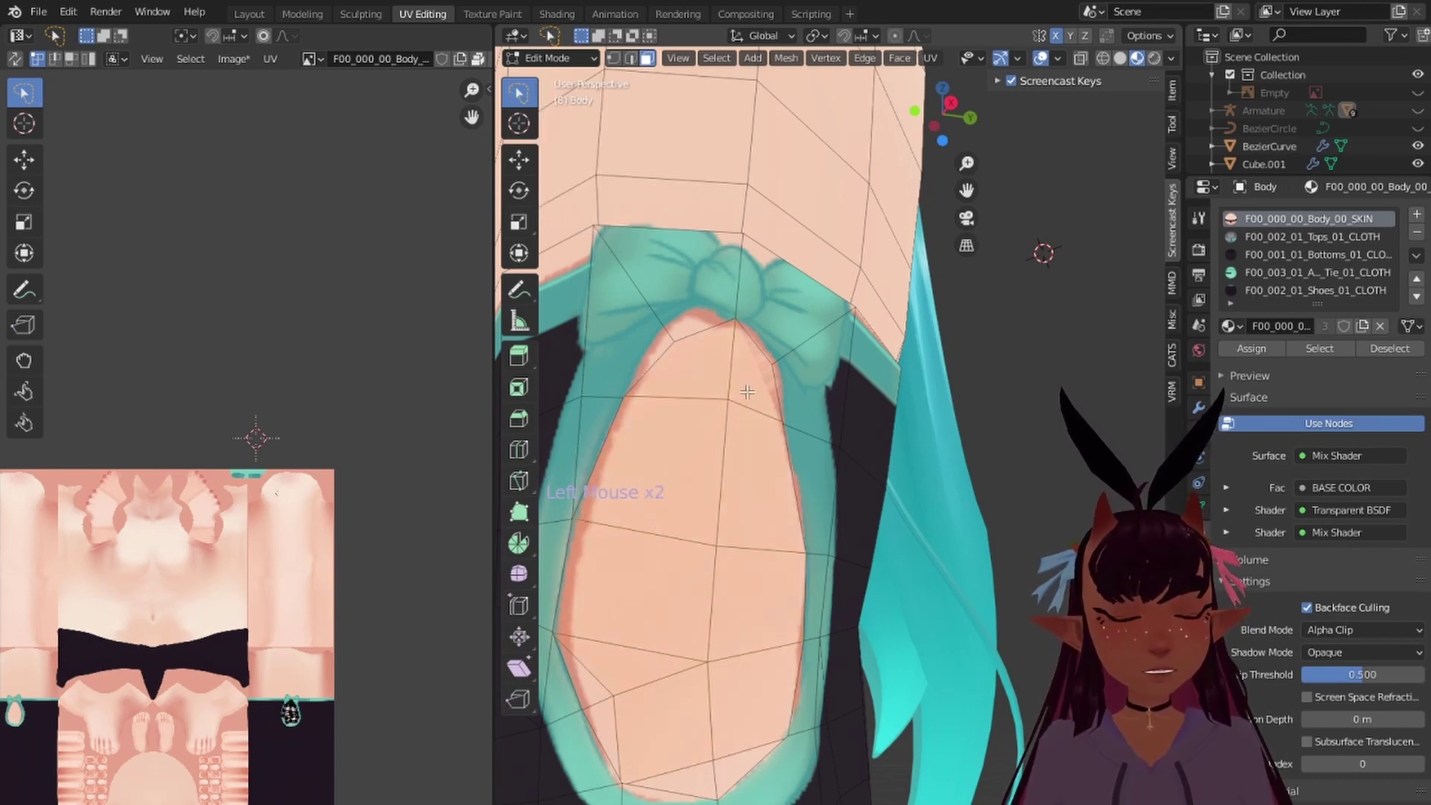
left_click(518, 96)
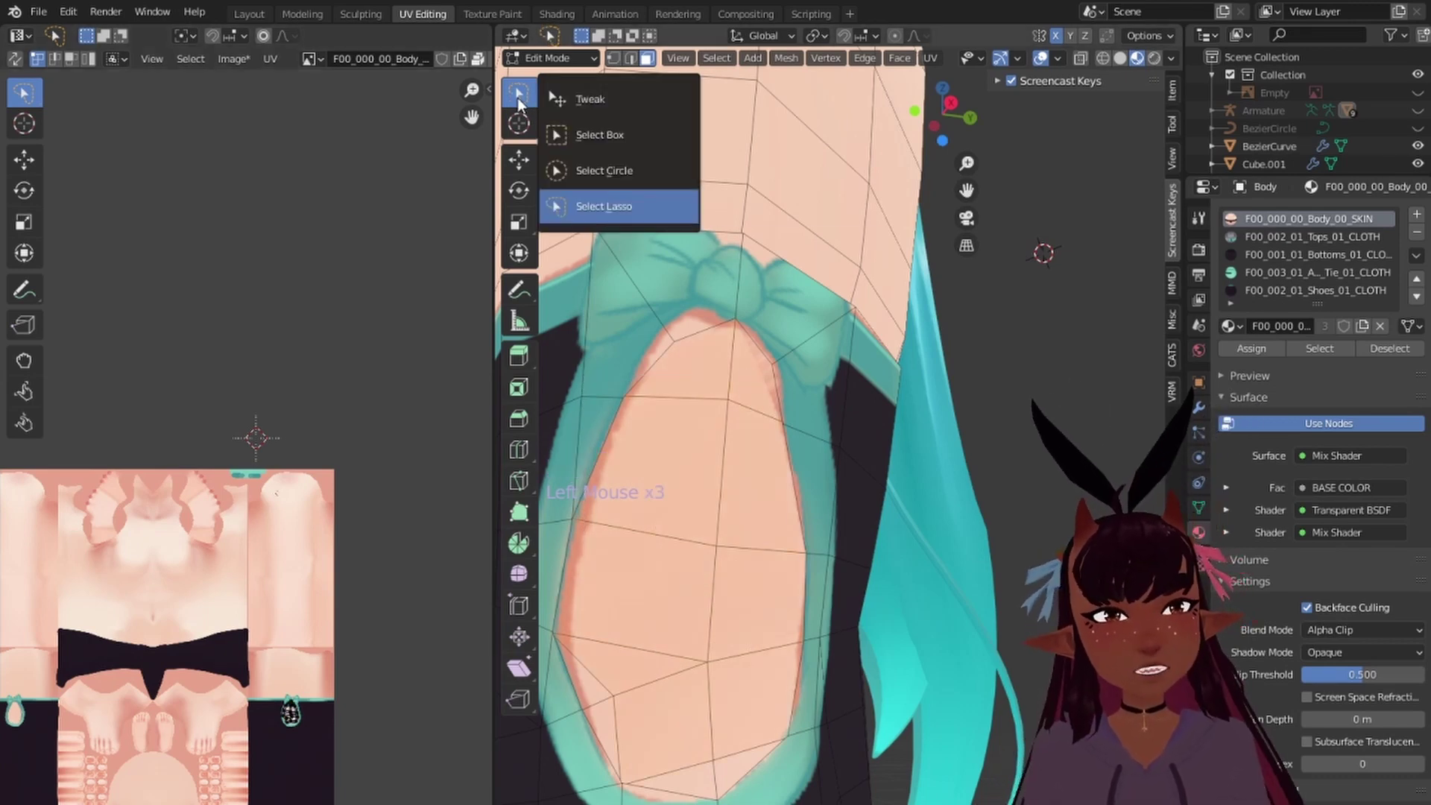
left_click_drag(517, 97, 566, 203)
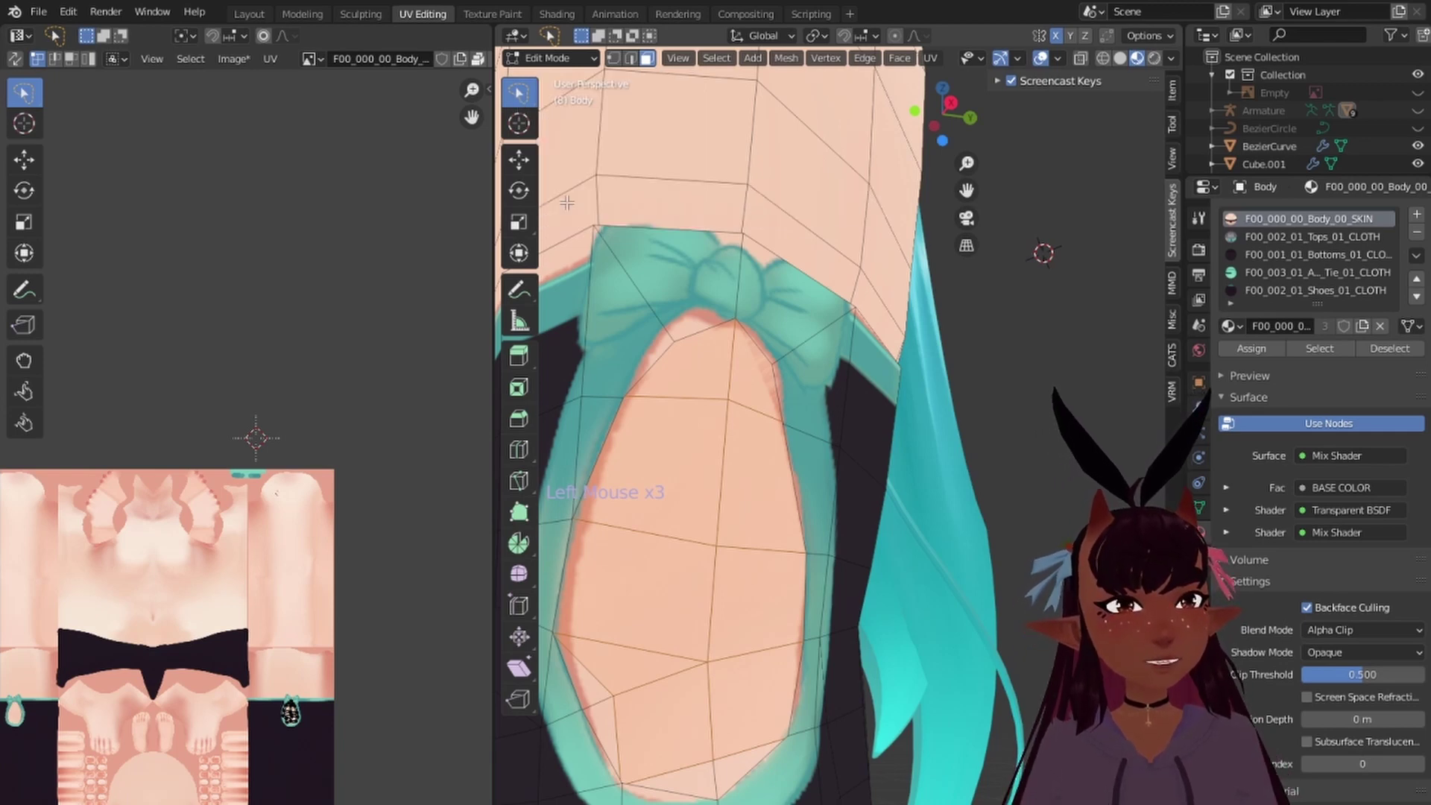
left_click_drag(654, 416, 598, 619)
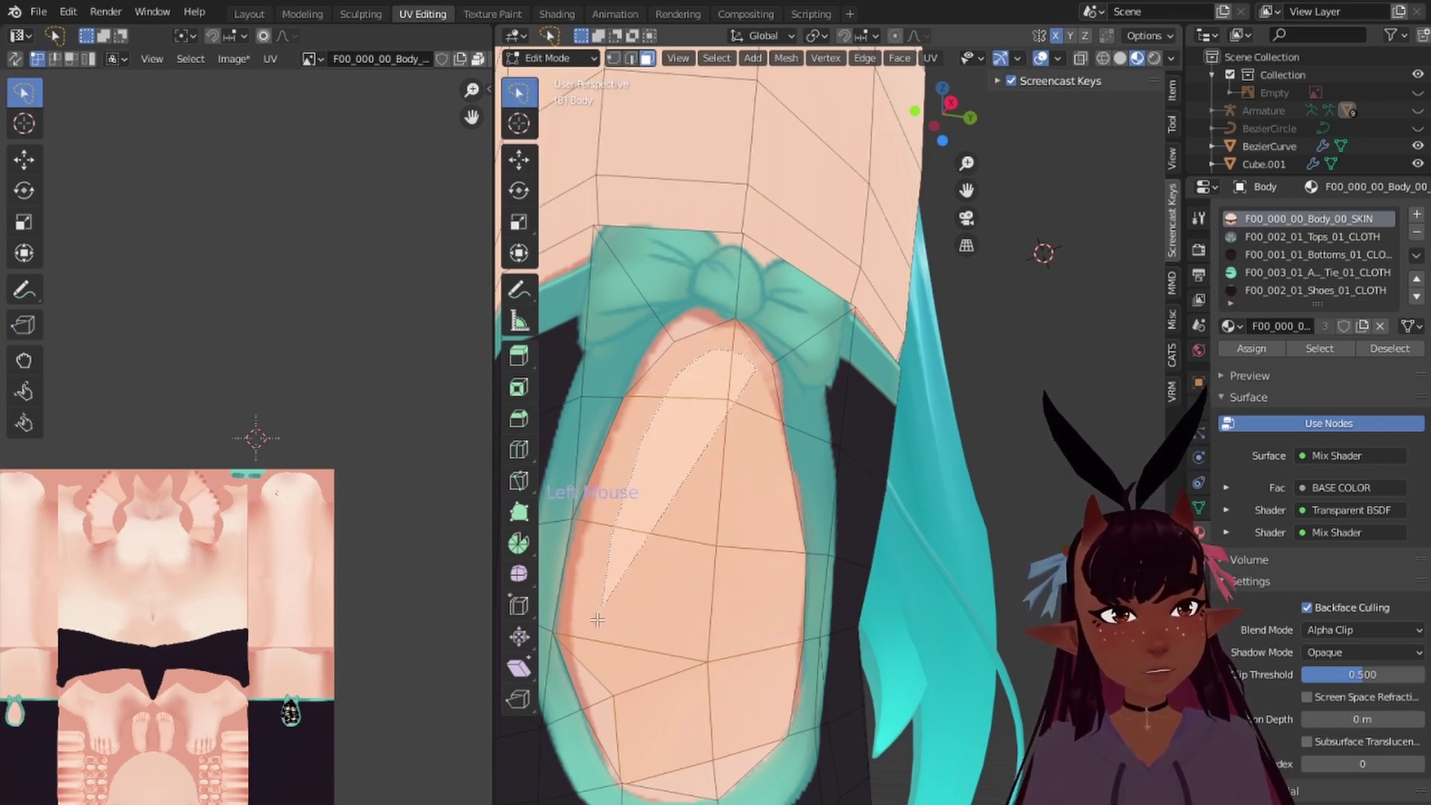
mouse_move(594, 697)
left_mouse_down()
mouse_move(668, 770)
mouse_move(750, 738)
mouse_move(758, 694)
left_mouse_up()
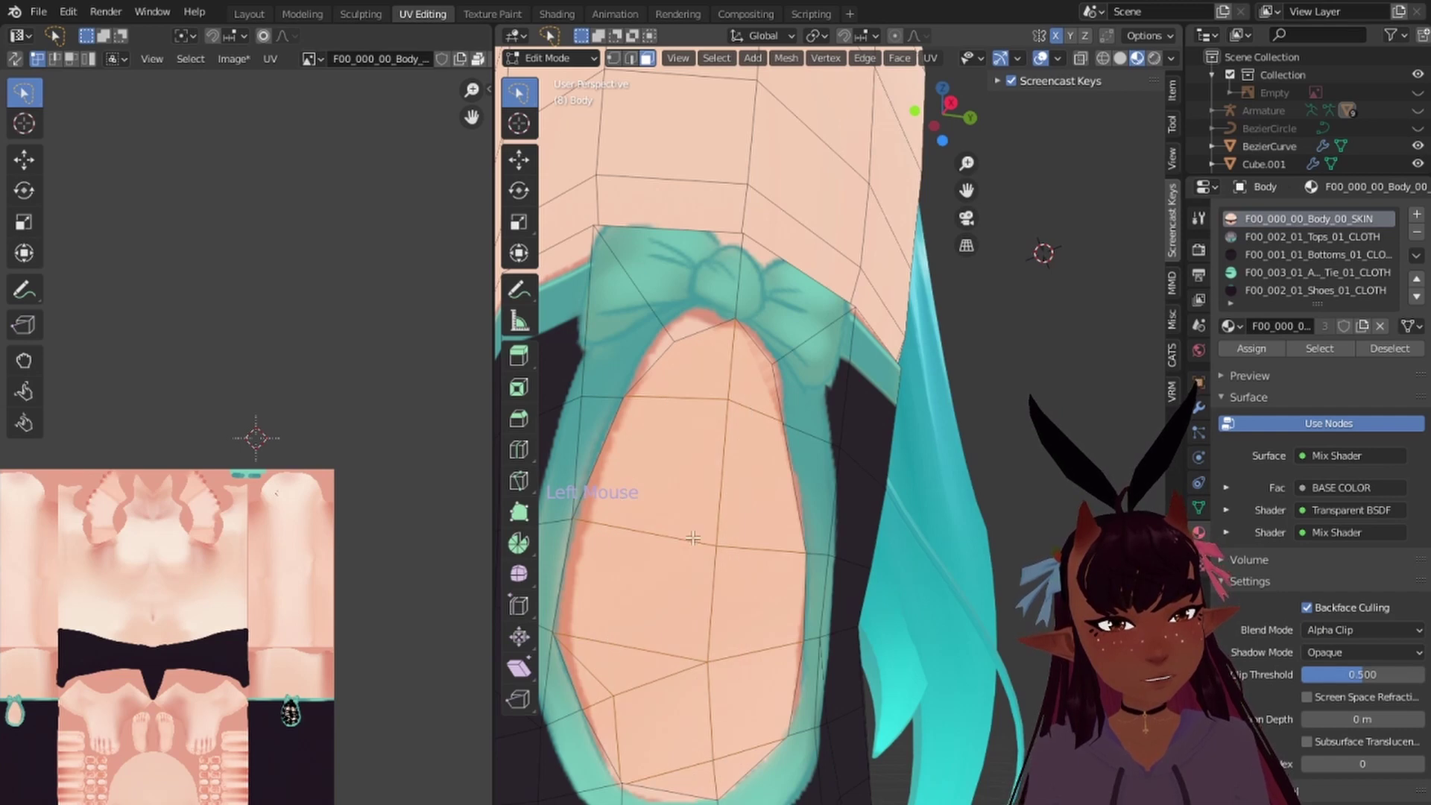
Step: Scale all of the cutout faces' UVs to 0.792 and move them by about 0.0005 in X and -0.0006 in Y
scroll(693, 535, "down", 2)
mouse_move(693, 535)
middle_mouse_down()
mouse_move(706, 581)
mouse_move(778, 607)
mouse_move(738, 618)
middle_mouse_up()
scroll(354, 782, "up", 3)
middle_click_drag(354, 789, 286, 347)
scroll(349, 476, "up", 5)
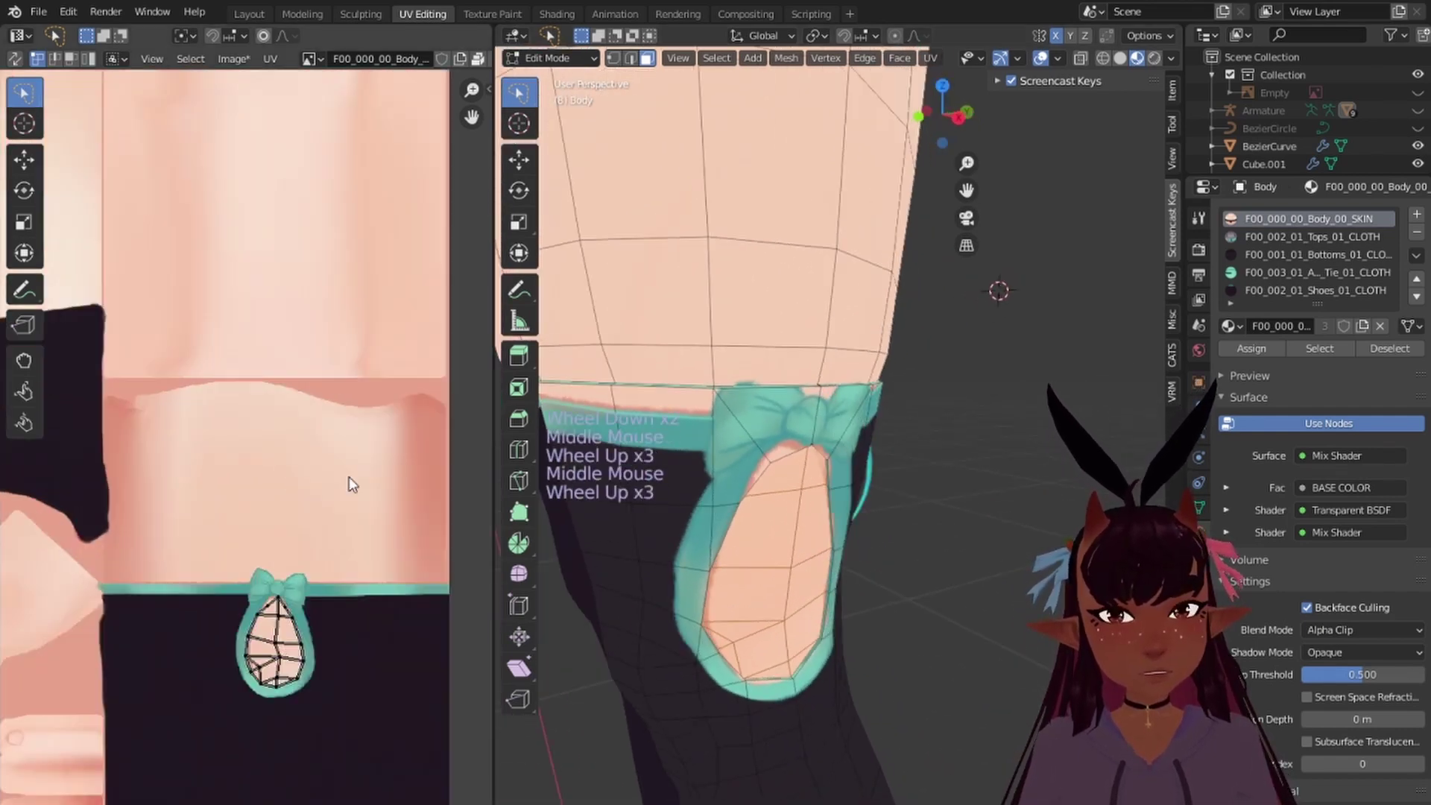
middle_click_drag(348, 566, 265, 409)
scroll(343, 369, "up", 4)
key("a")
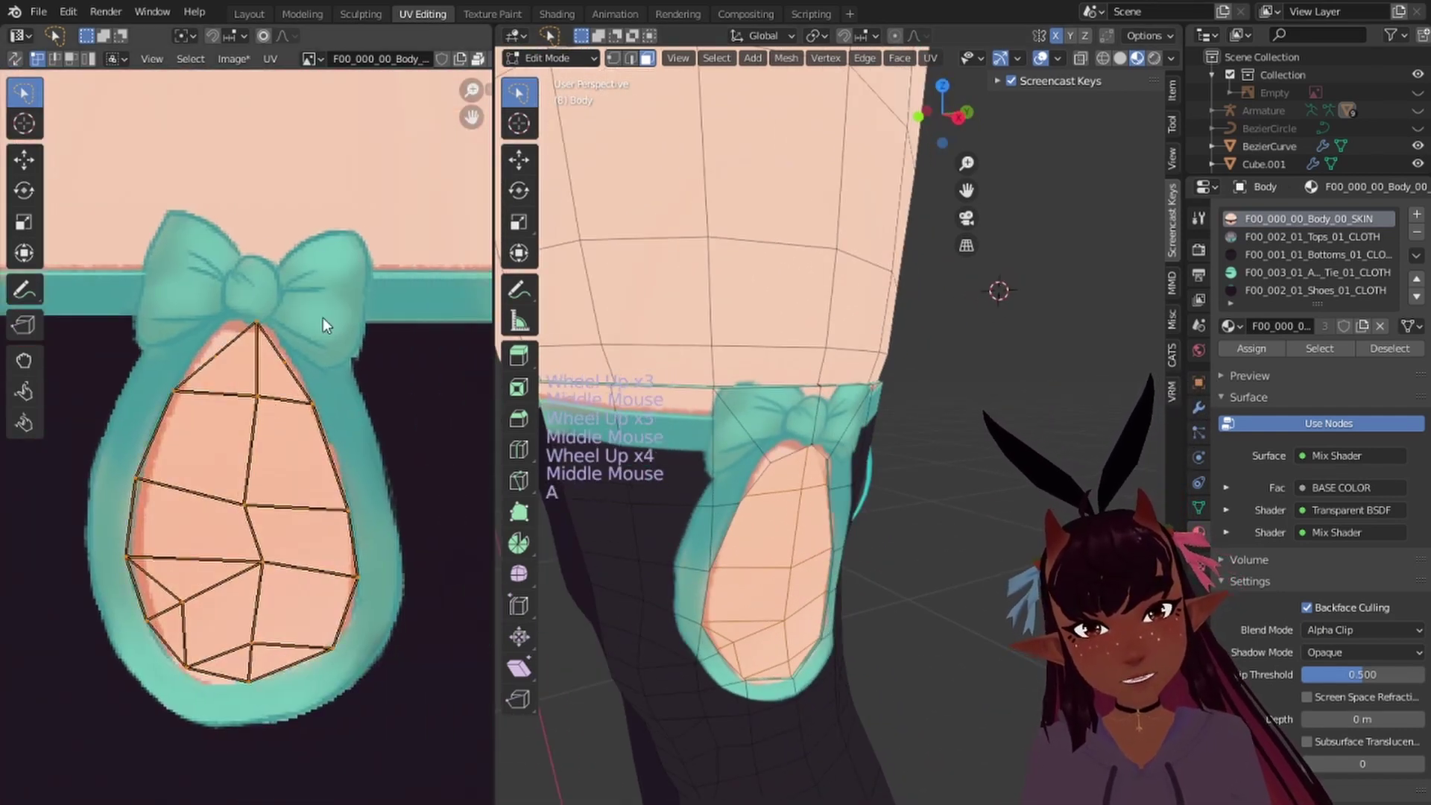
key("s")
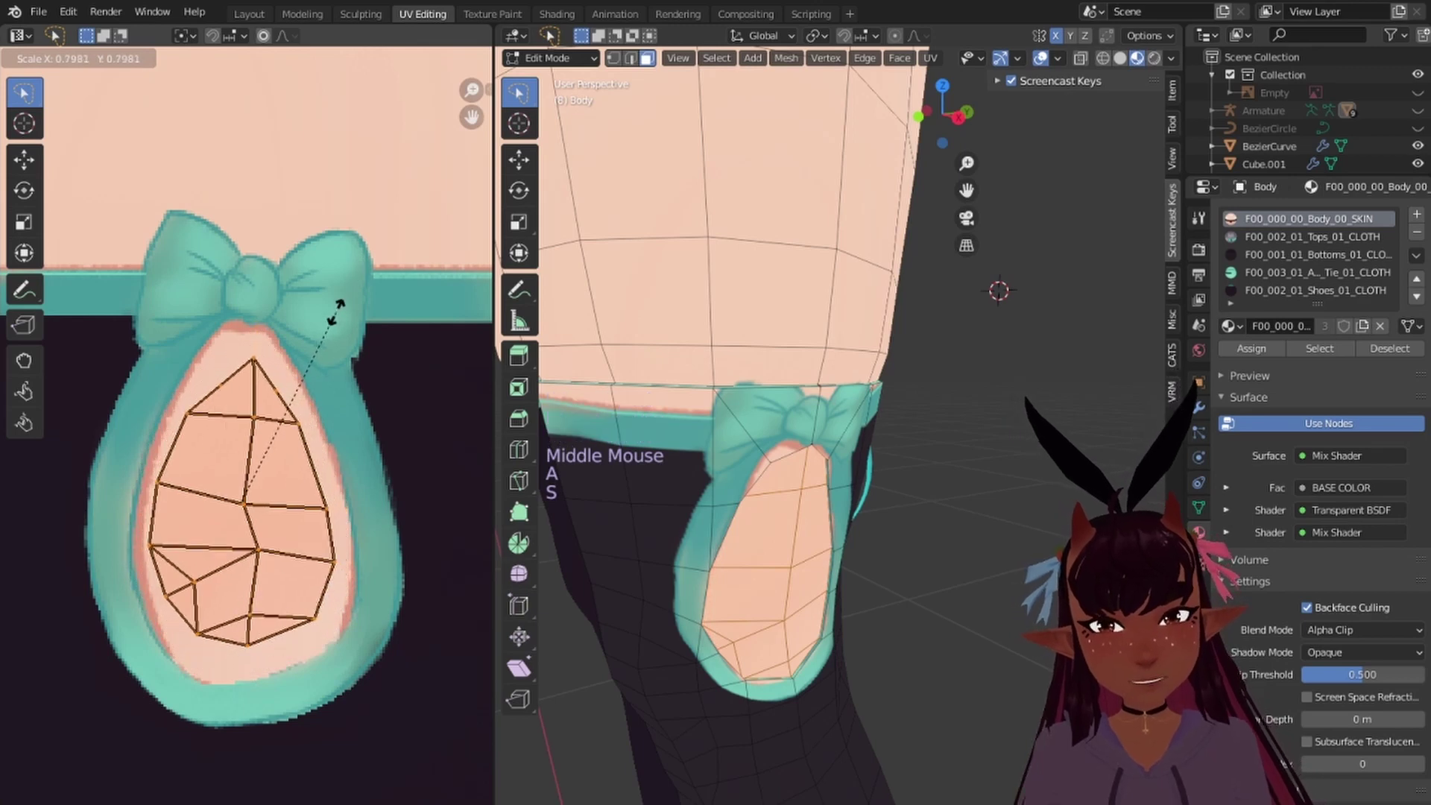
left_click(335, 313)
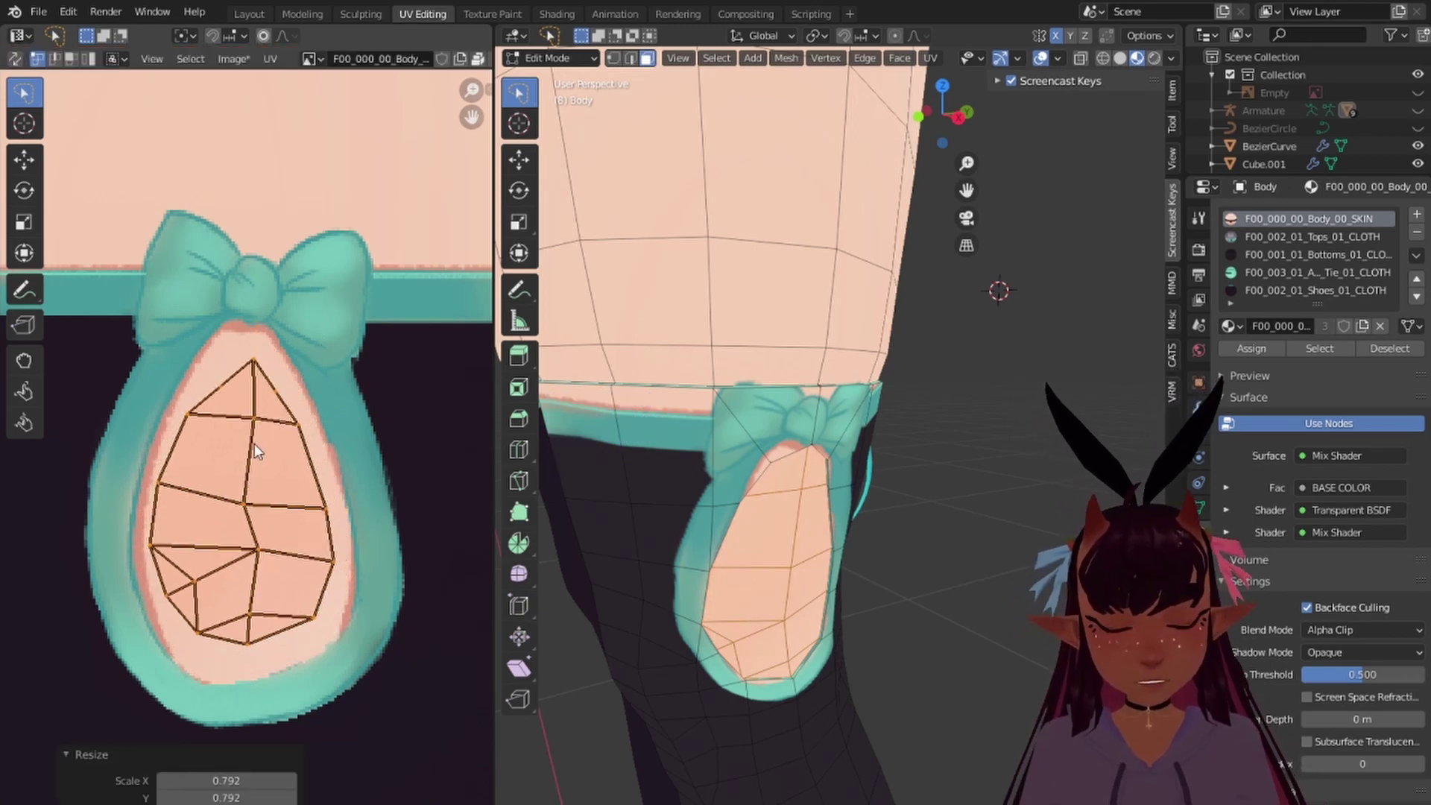
key("g")
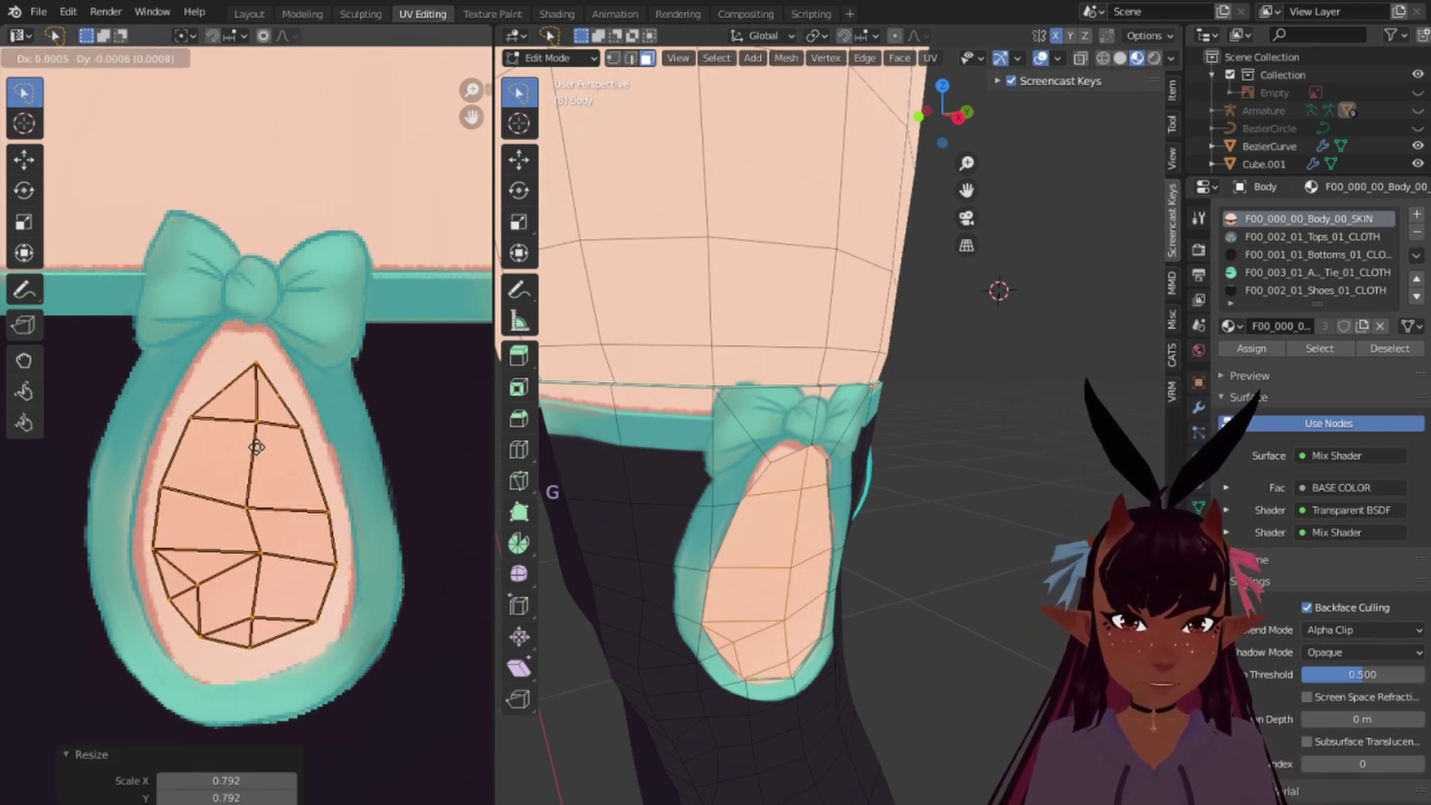
left_click(256, 447)
Step: Examine the cutout's skin, its ribbon edge and the stocking trim from several sides of the legs
scroll(745, 440, "down", 2)
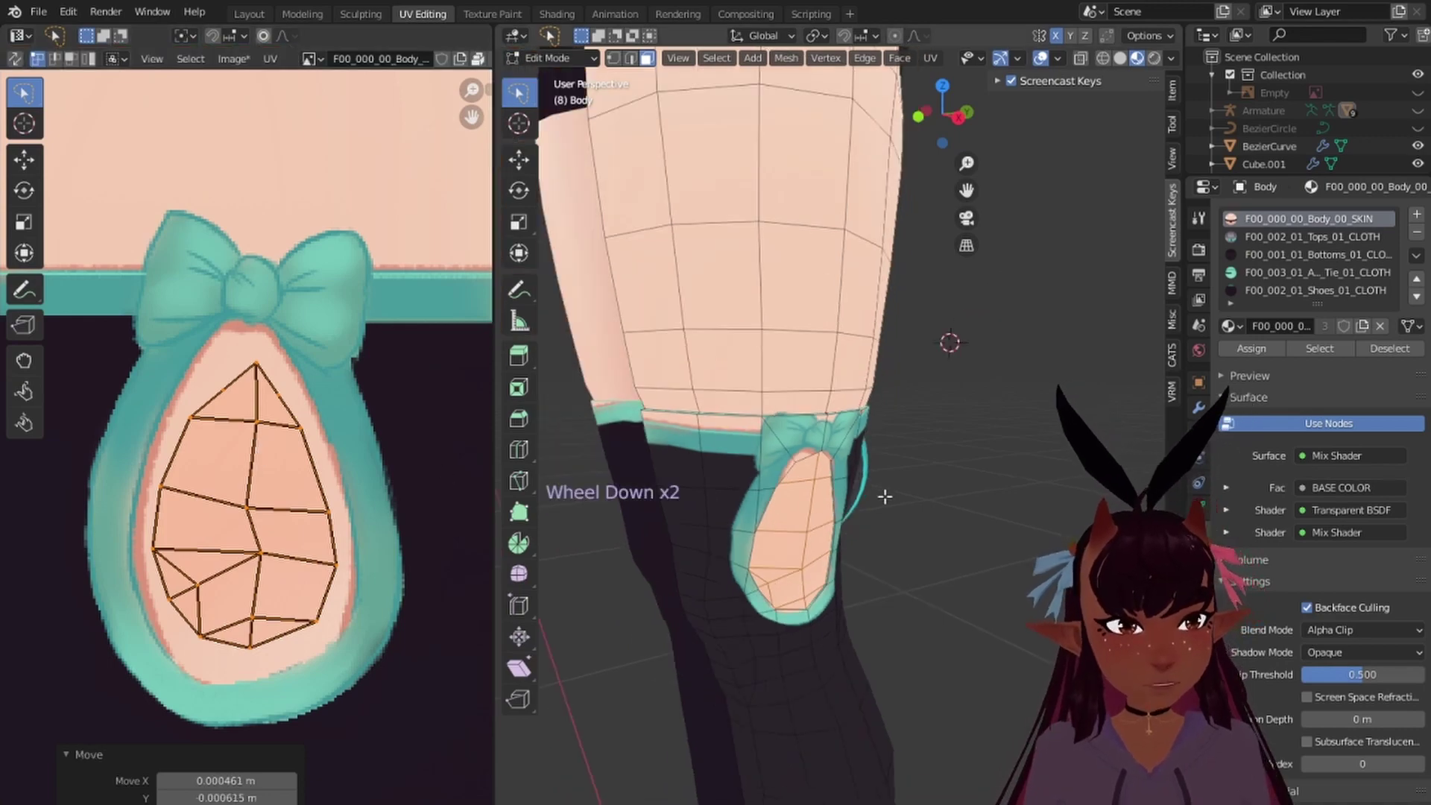
middle_click_drag(746, 439, 717, 467)
scroll(731, 439, "up", 6)
scroll(727, 432, "down", 4)
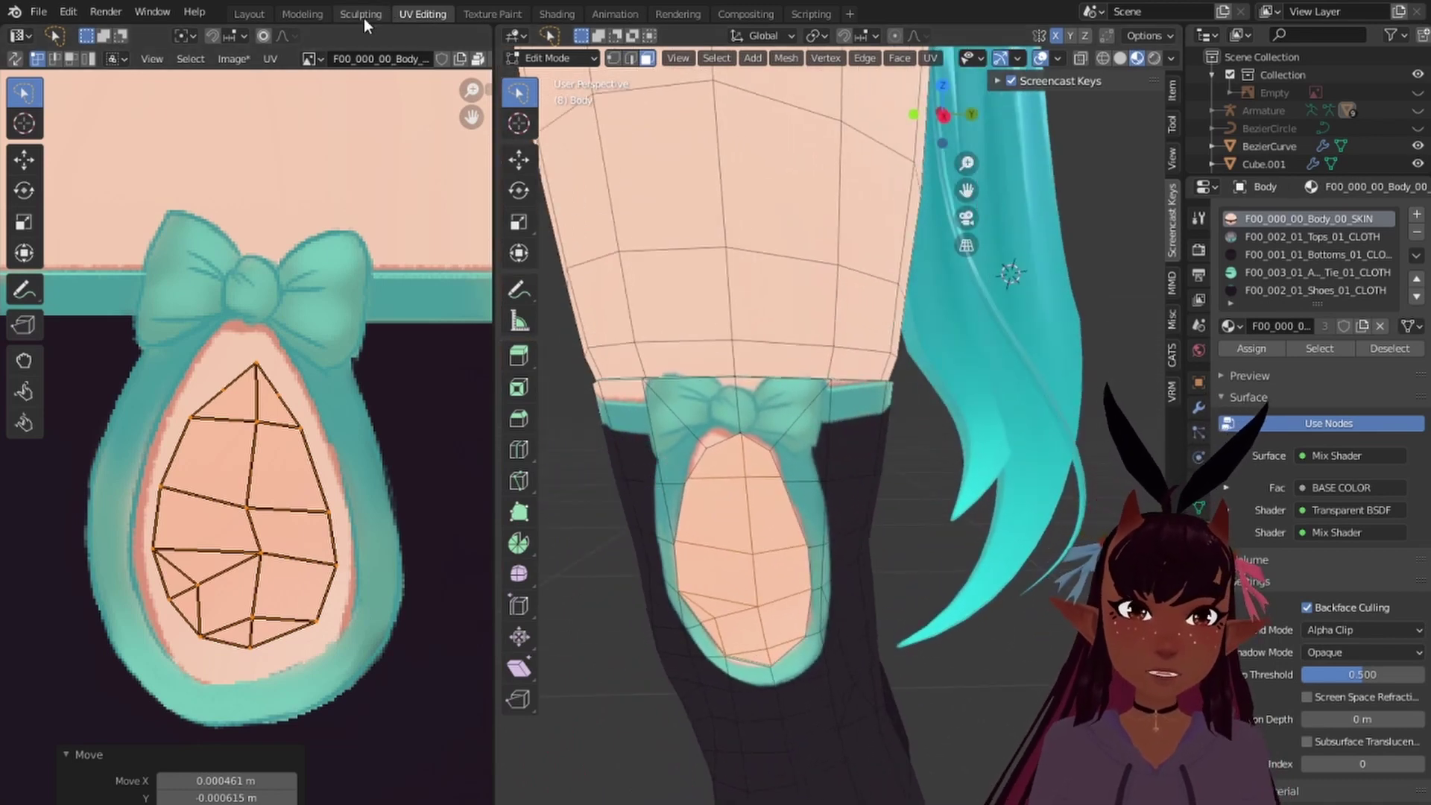
scroll(258, 220, "down", 5)
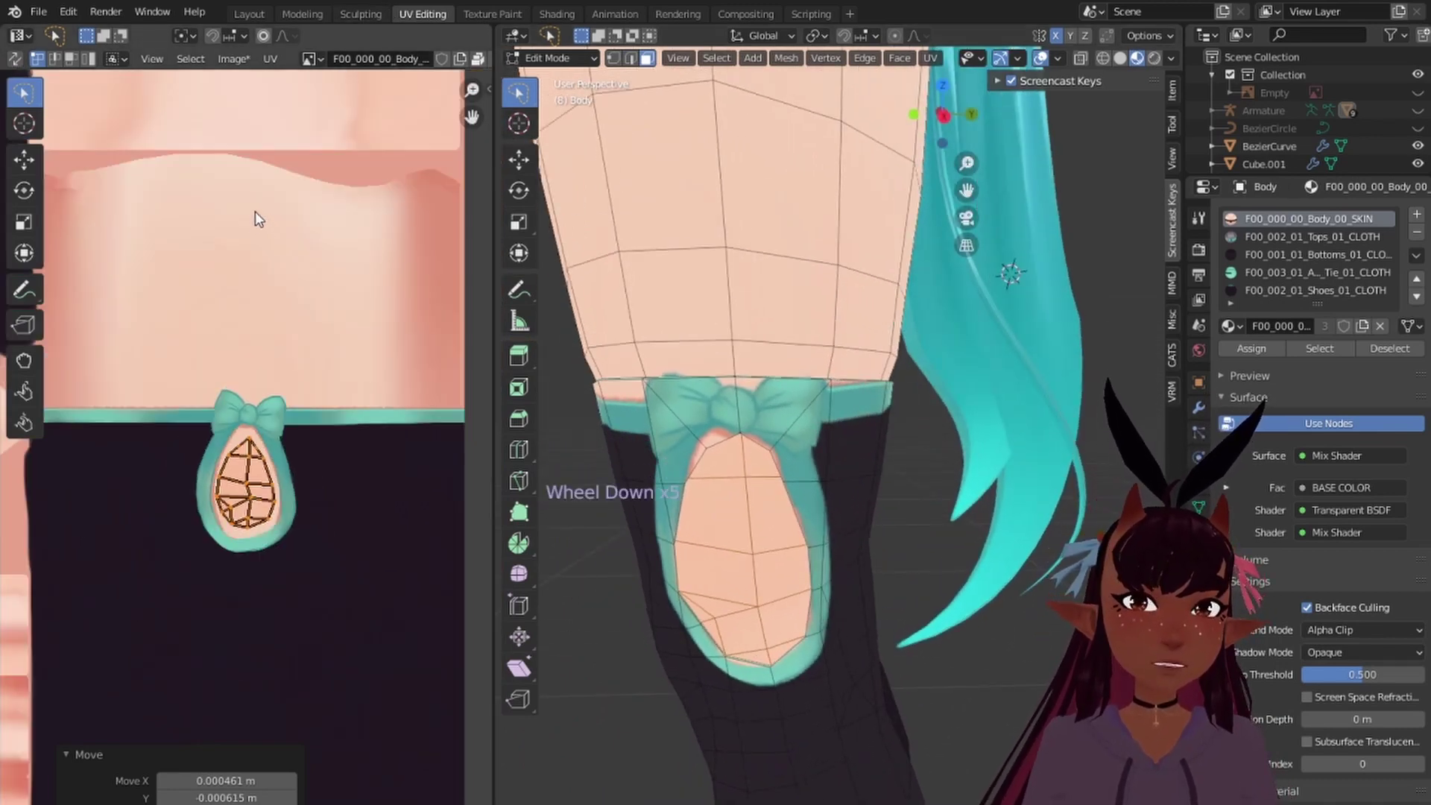
scroll(872, 369, "down", 5)
middle_click_drag(872, 369, 637, 110)
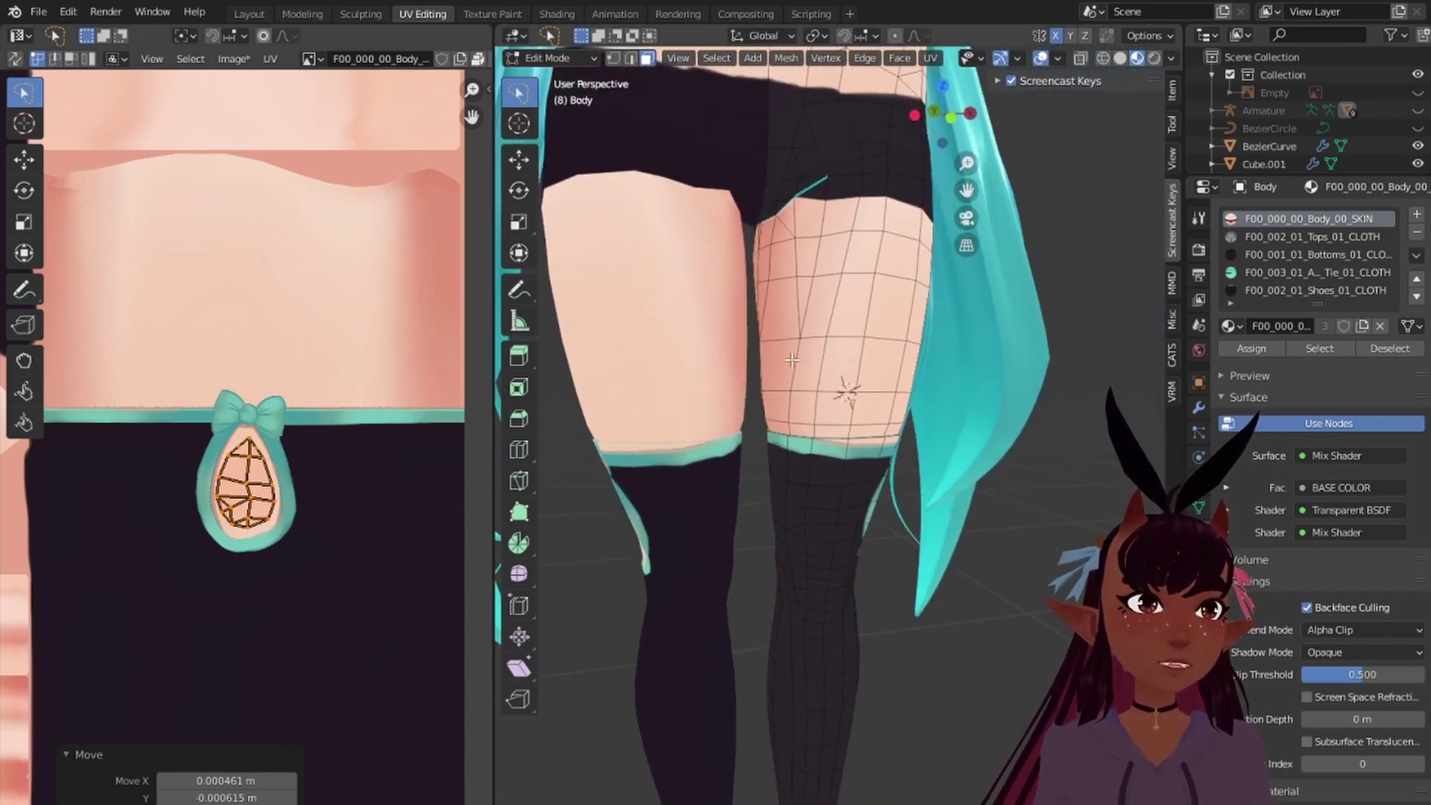
Step: Try to select the stocking's top face ring together with the narrow rings above it, and clear the selection
scroll(880, 445, "up", 5)
middle_click_drag(880, 444, 843, 447)
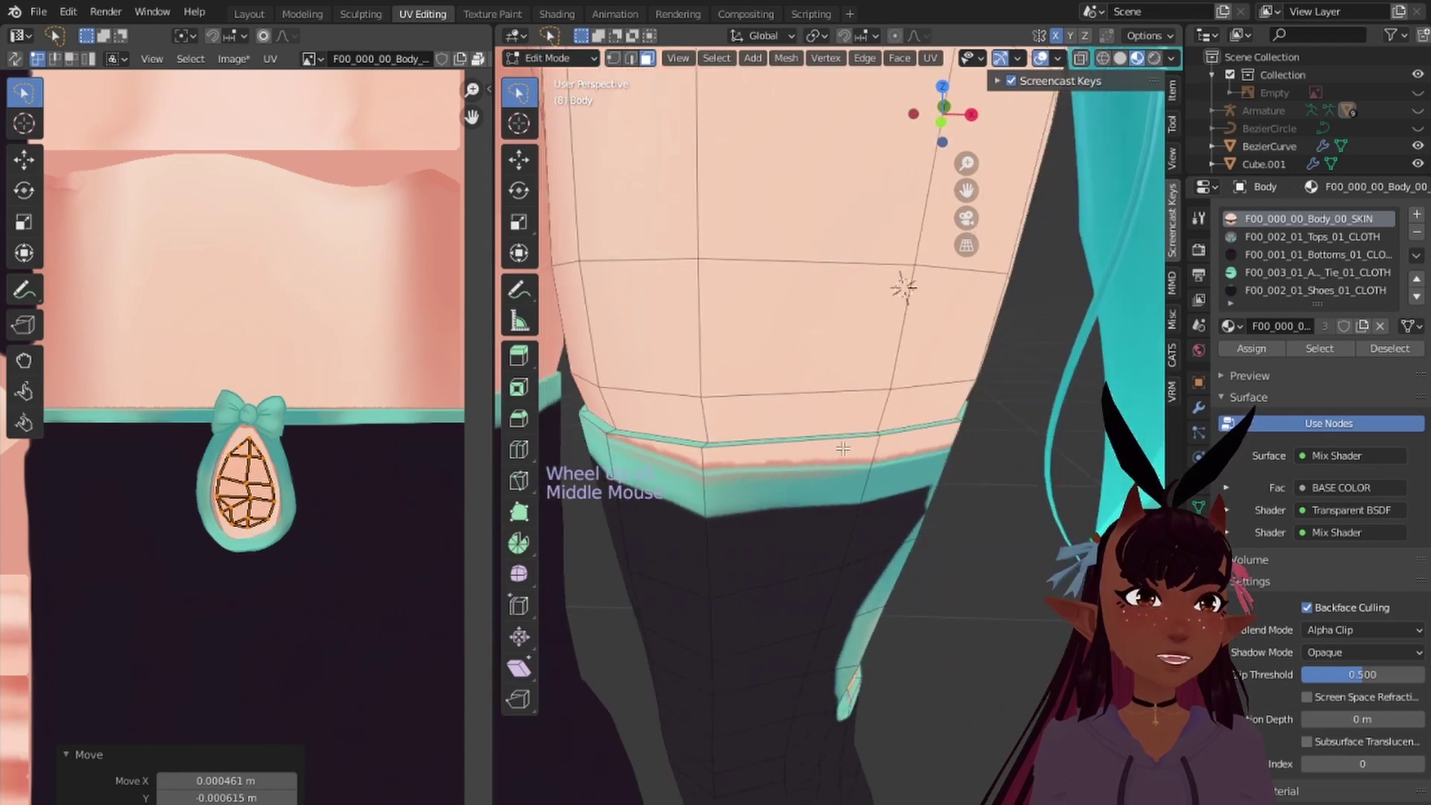
scroll(319, 377, "down", 3)
scroll(232, 467, "up", 3)
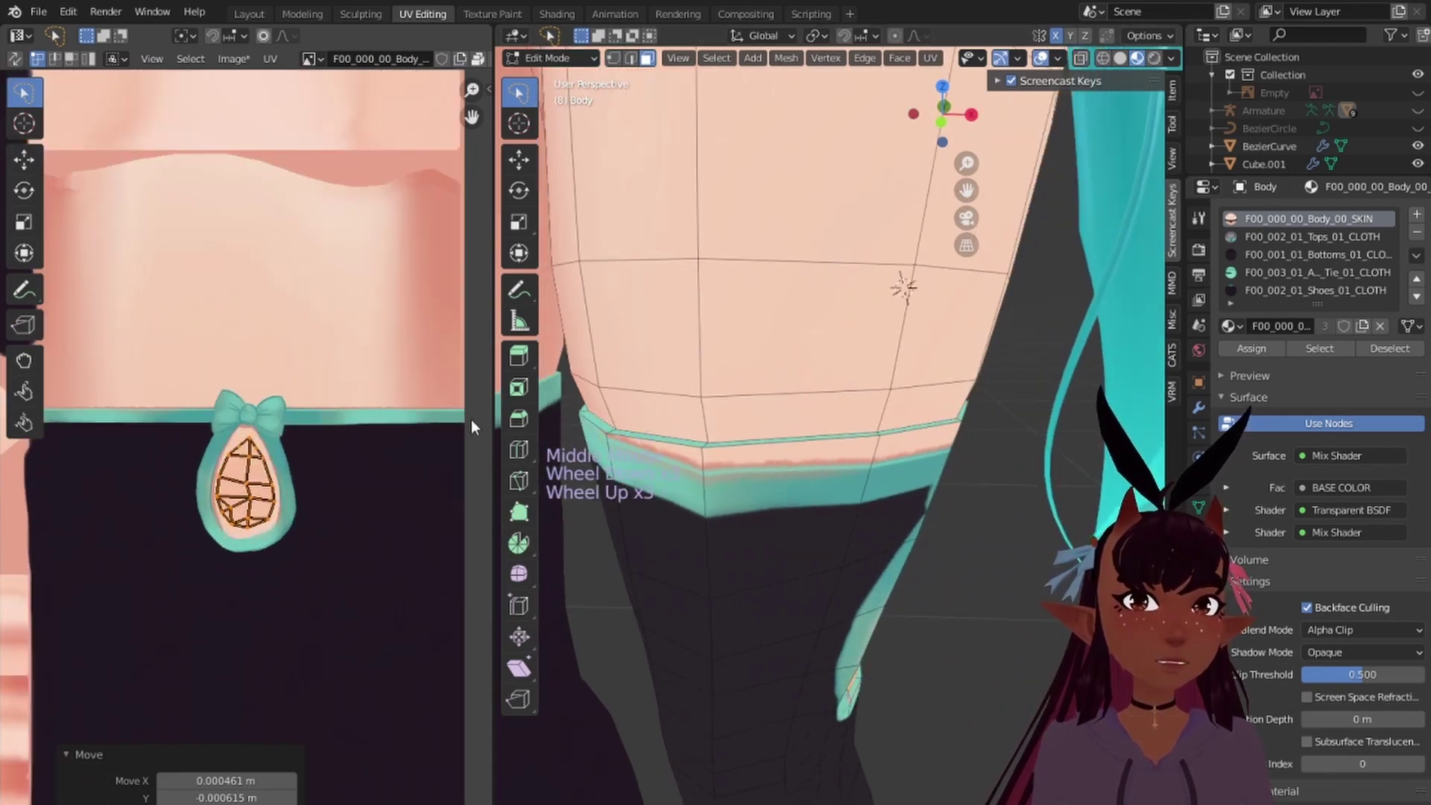
scroll(716, 477, "down", 3)
right_click(775, 484)
scroll(717, 482, "up", 2)
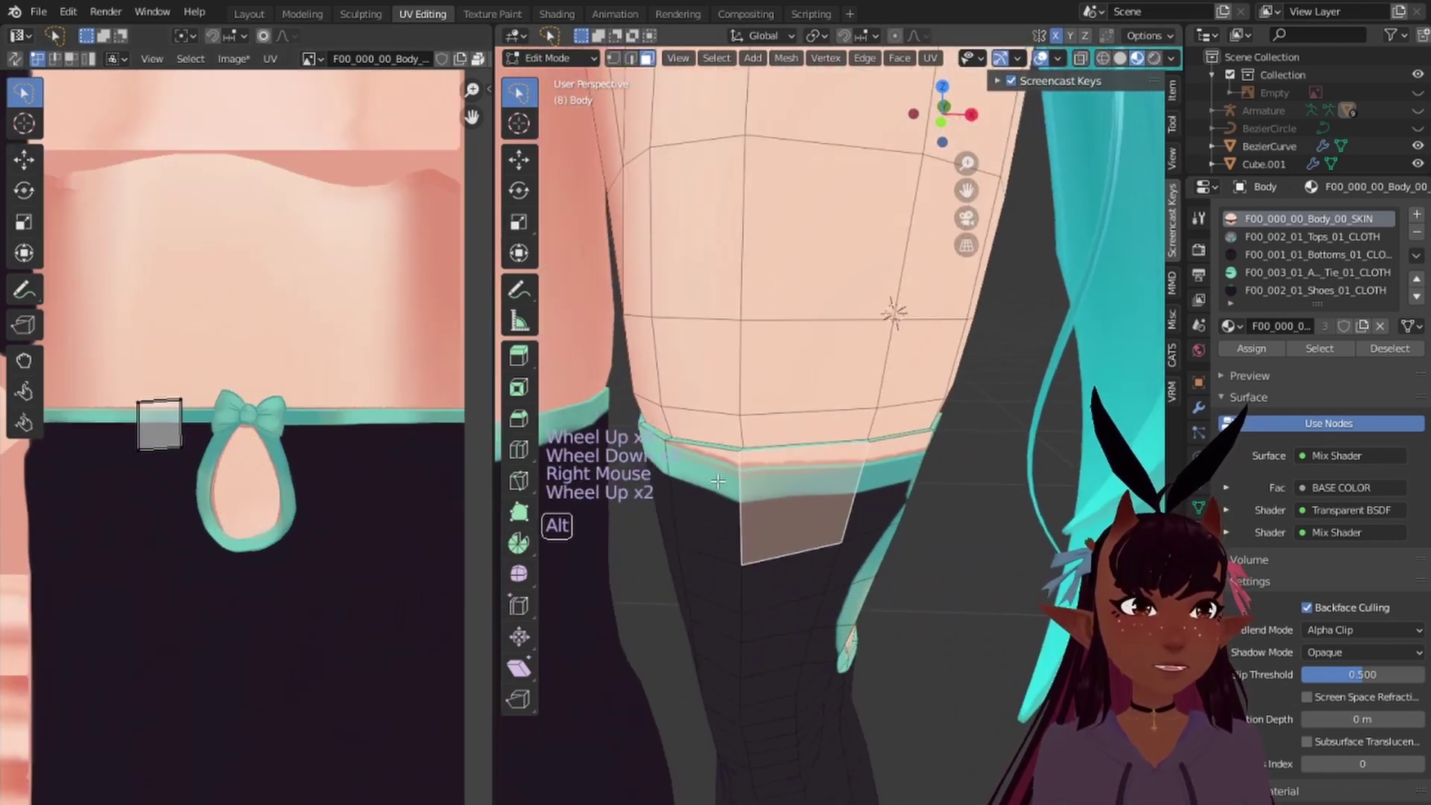
right_click(717, 482, "alt")
scroll(717, 481, "down", 2)
middle_click_drag(718, 481, 842, 406)
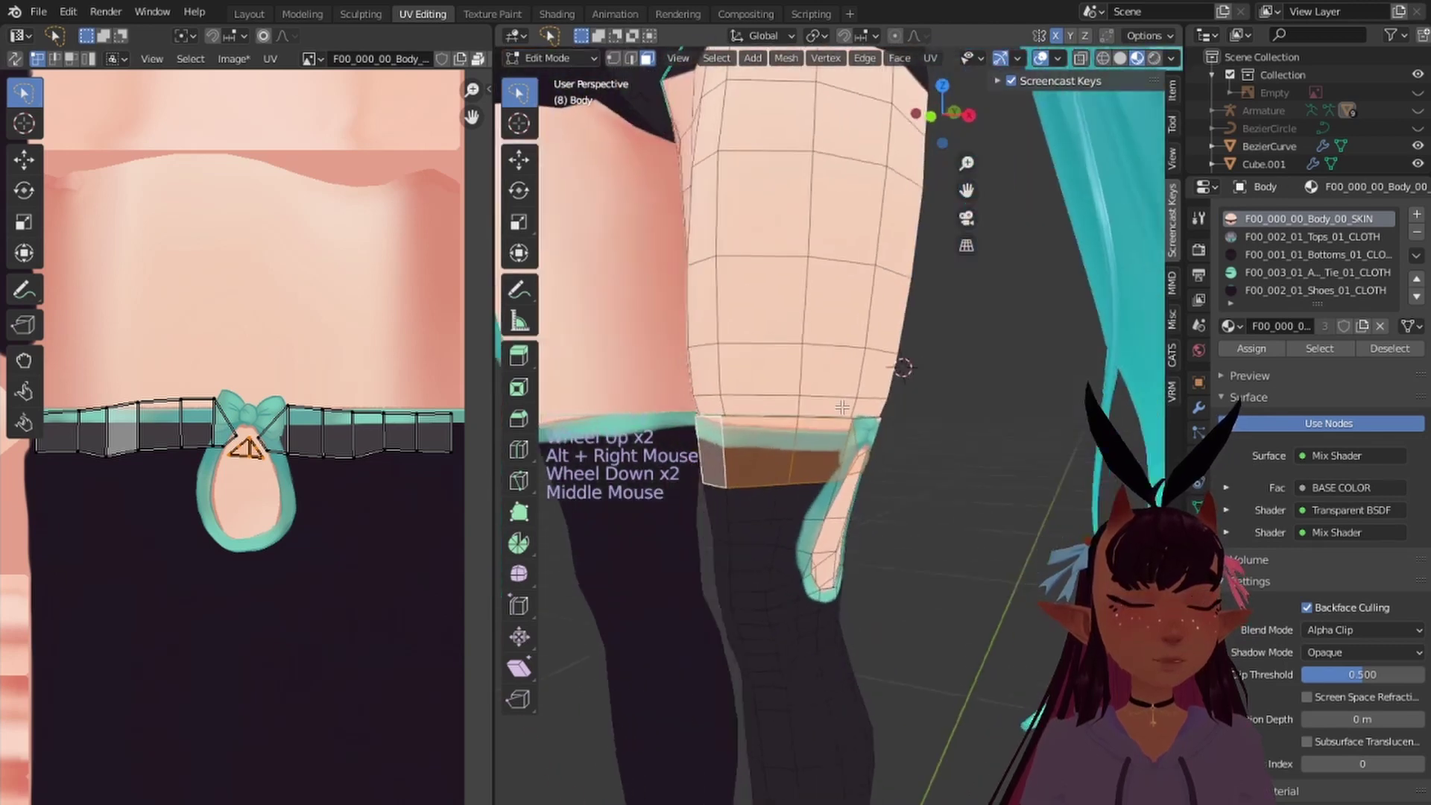
scroll(808, 454, "up", 3)
right_click(691, 341, "alt+shift")
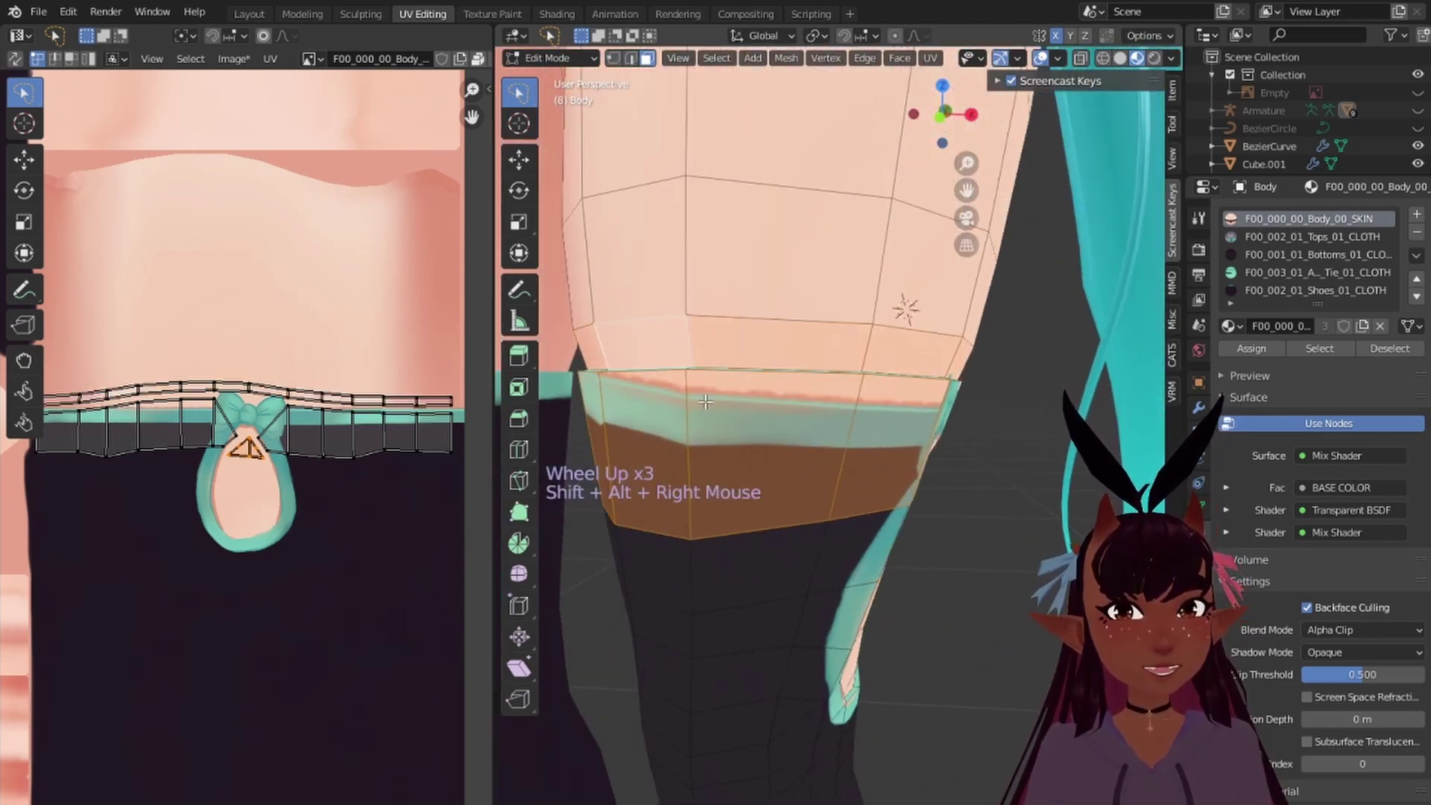
key("a")
key("a")
key("a")
Step: Try to select the stocking's top face ring with individual faces adjusted around the bow, and clear the selection
right_click(677, 437, "alt")
scroll(673, 418, "down", 1)
middle_click_drag(819, 410, 762, 389)
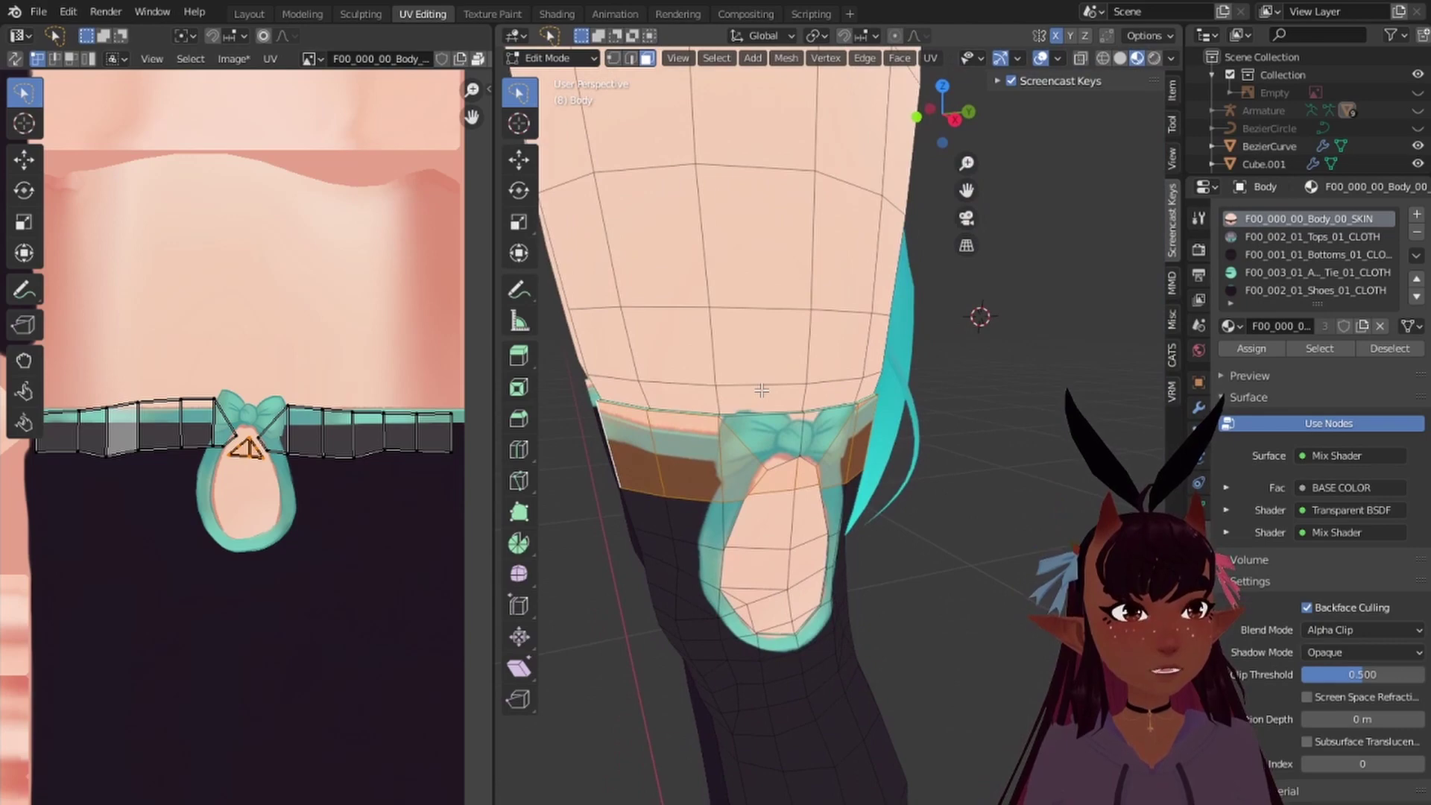
scroll(762, 390, "up", 3)
right_click(803, 398, "shift")
scroll(746, 372, "down", 4)
middle_click_drag(894, 380, 1056, 356)
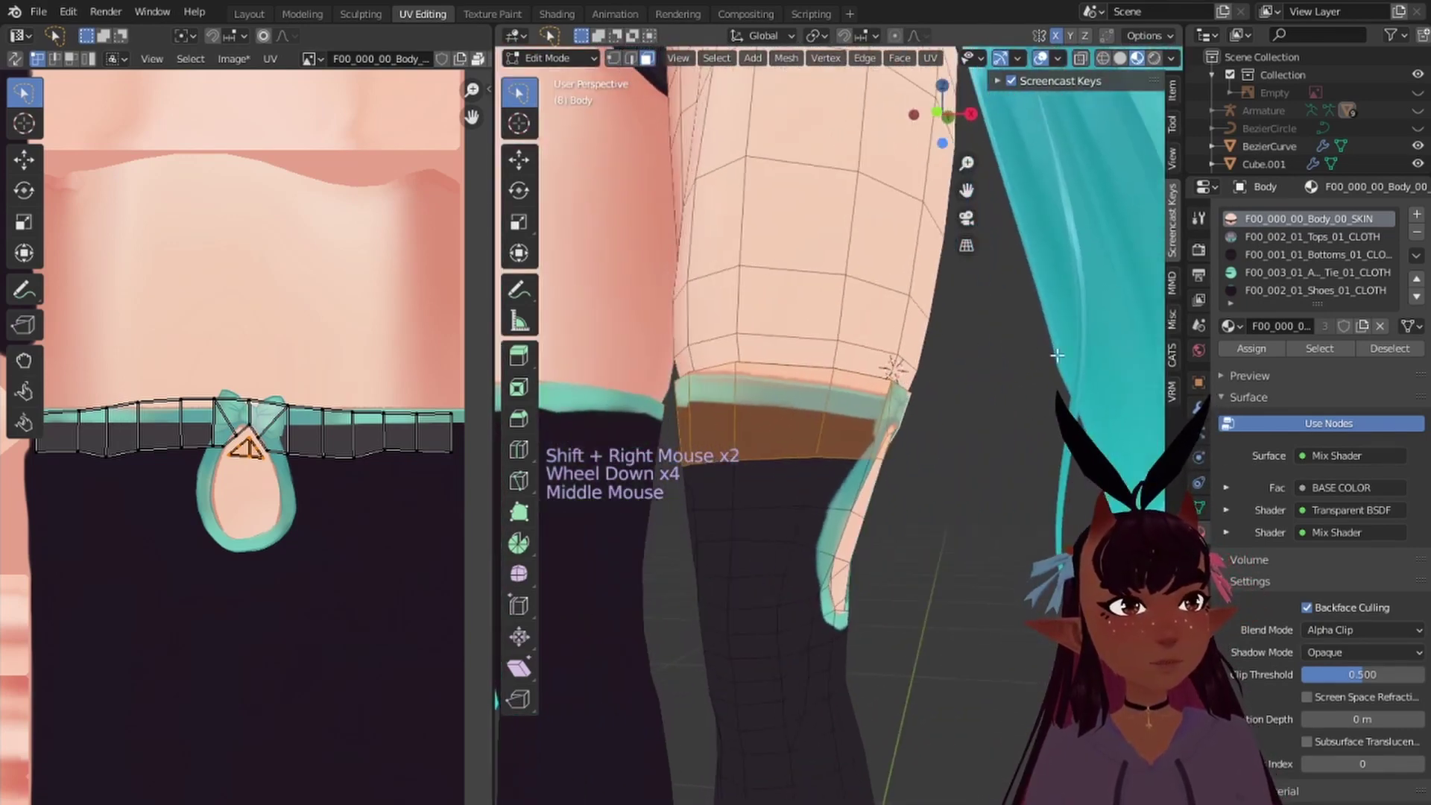
key("a")
key("a")
key("a")
Step: Select the face ring along the stocking's top edge, including the faces behind the bow
right_click(745, 422, "alt")
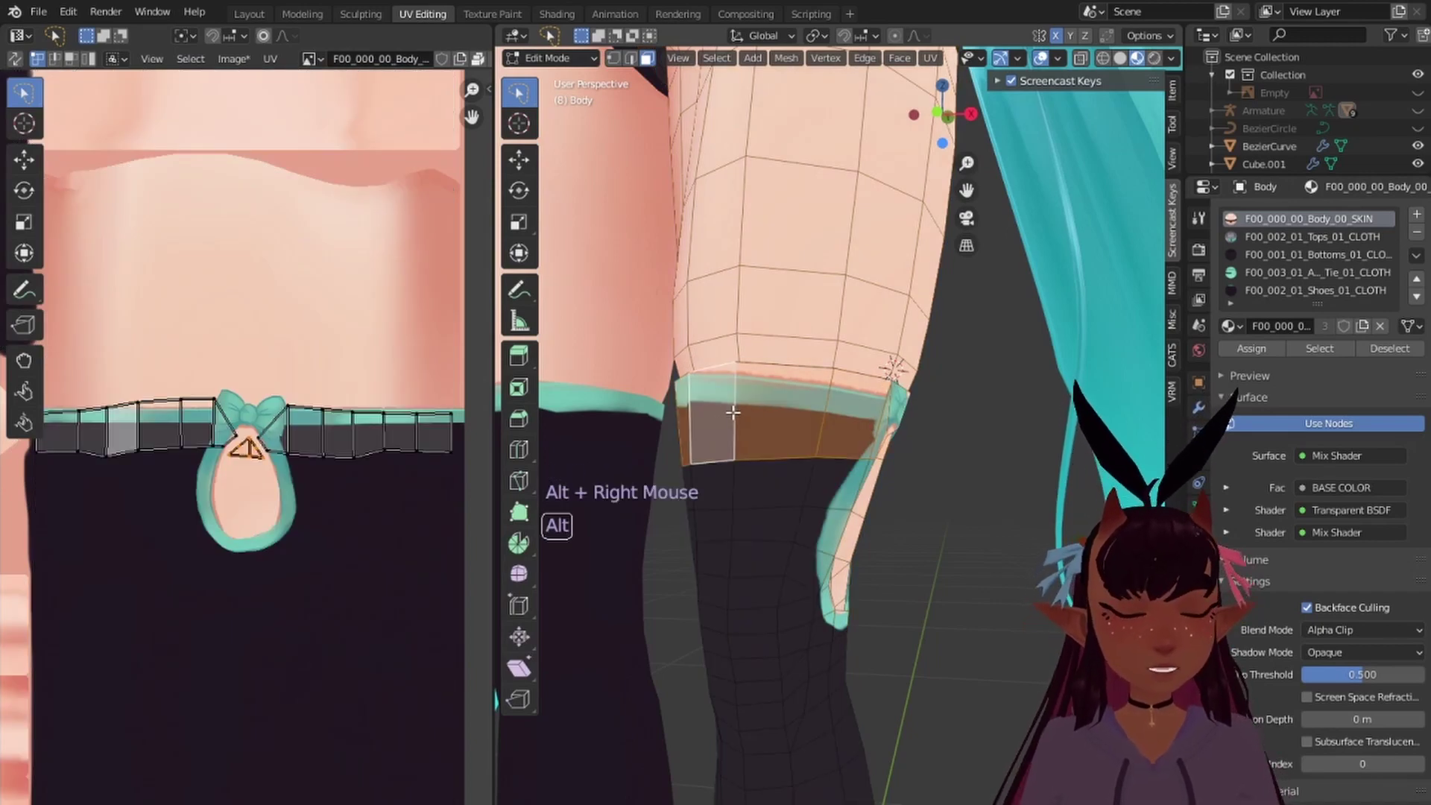
scroll(833, 393, "up", 4)
middle_click_drag(834, 393, 677, 330)
right_click(671, 330, "shift")
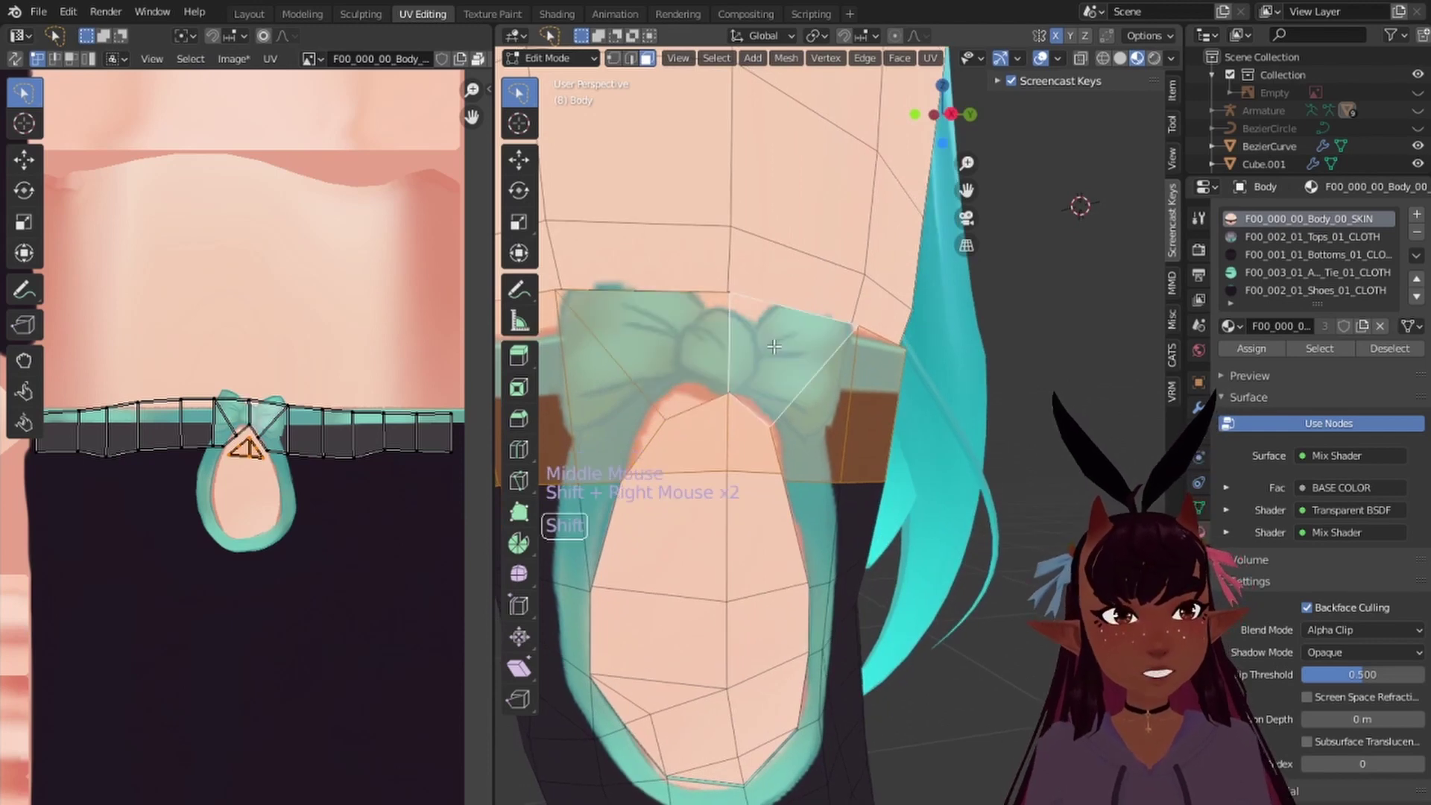
middle_click_drag(774, 347, 581, 421)
scroll(262, 442, "down", 1)
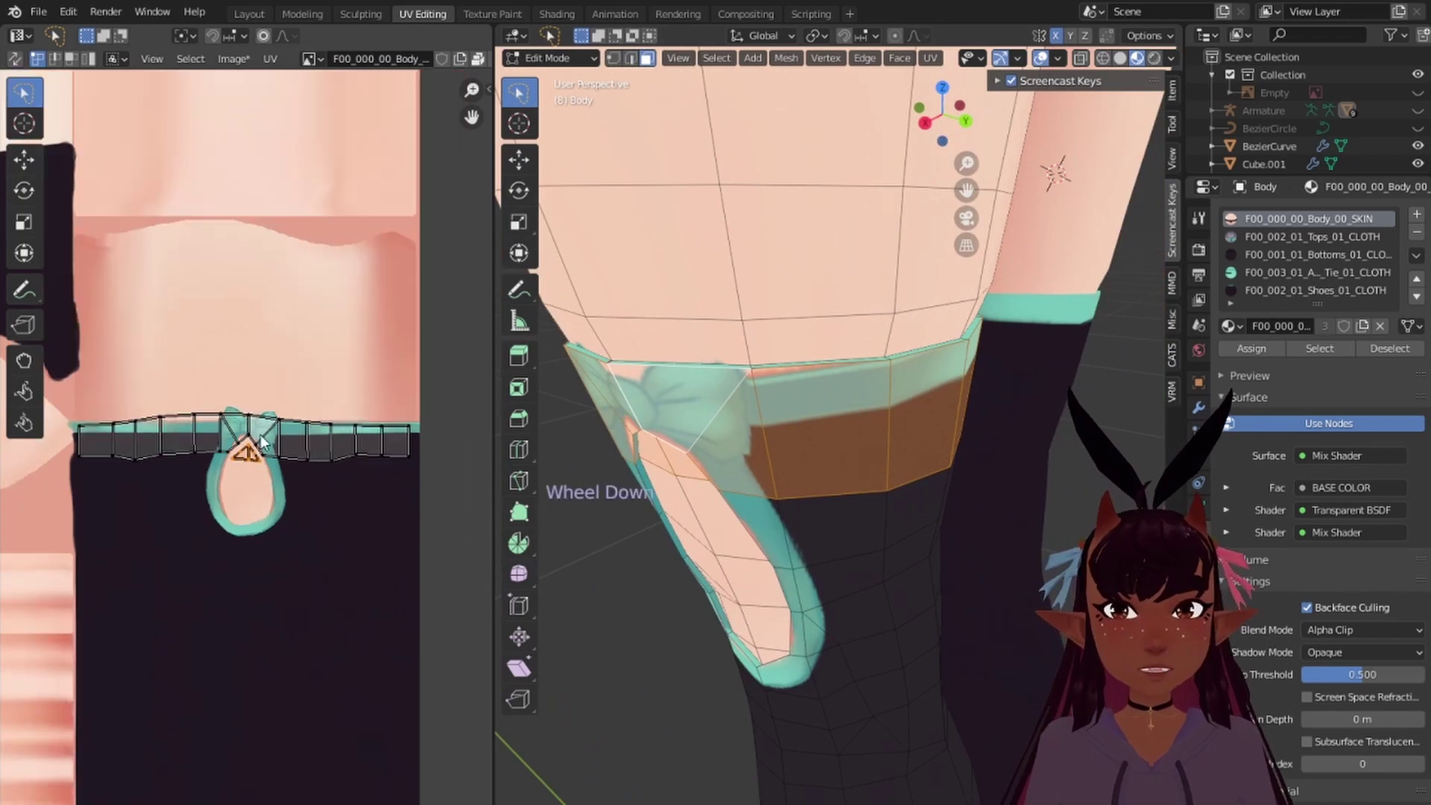
Step: Select the upper row of the ring's UV vertices and flatten it by scaling to 0 along Y
mouse_move(82, 431)
left_mouse_down()
mouse_move(70, 434)
mouse_move(118, 377)
left_mouse_up()
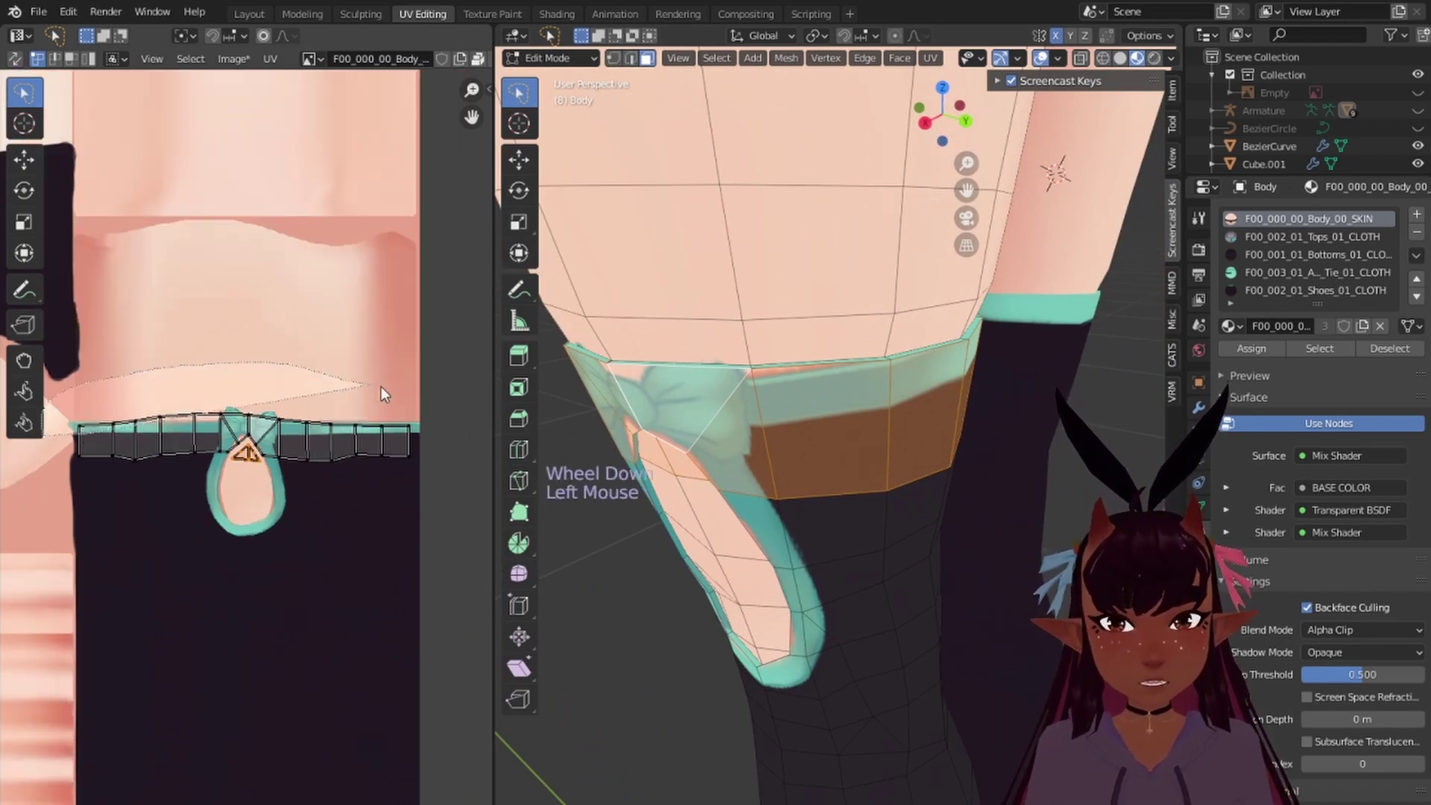
left_click_drag(442, 437, 443, 430)
scroll(237, 419, "up", 2)
scroll(248, 412, "down", 3)
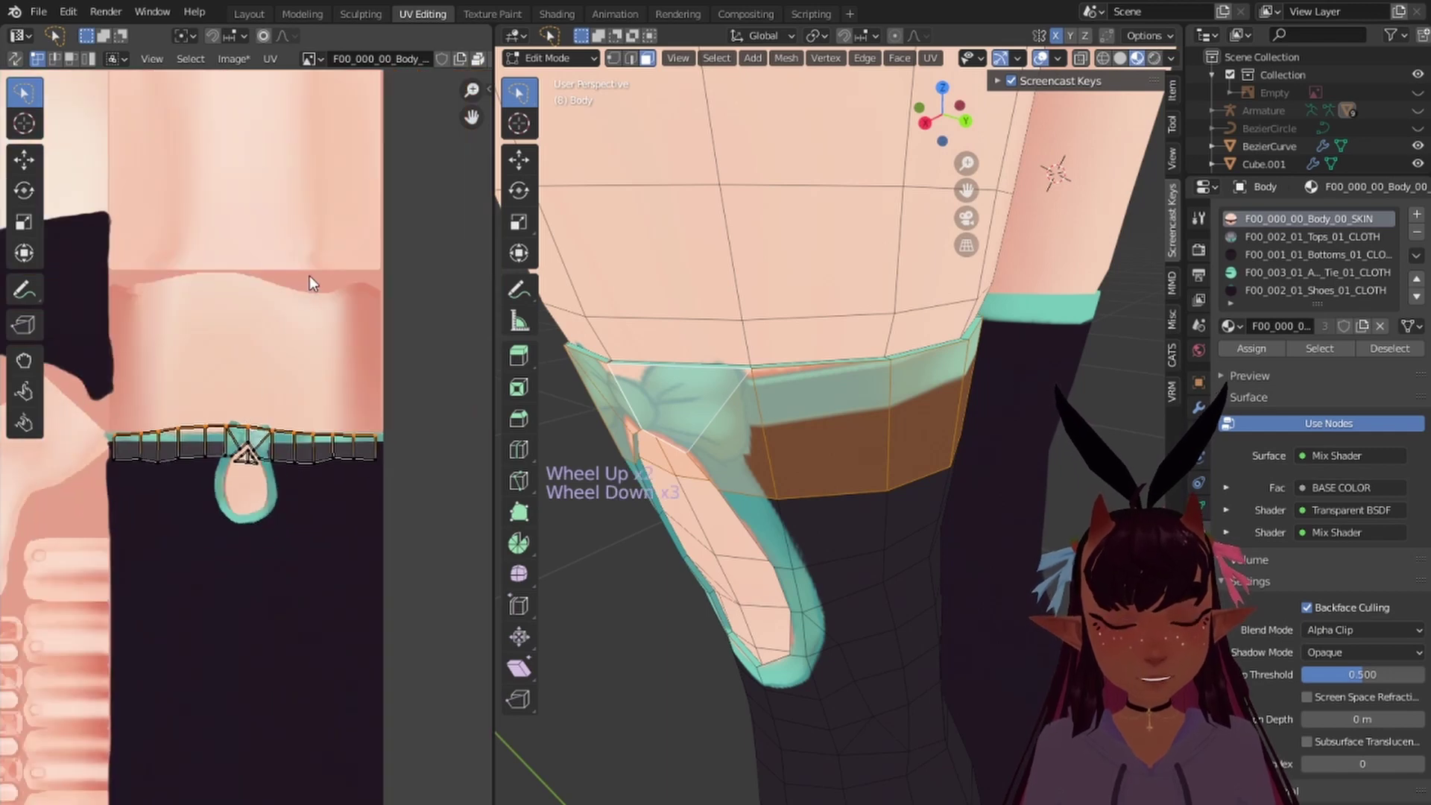
key("s")
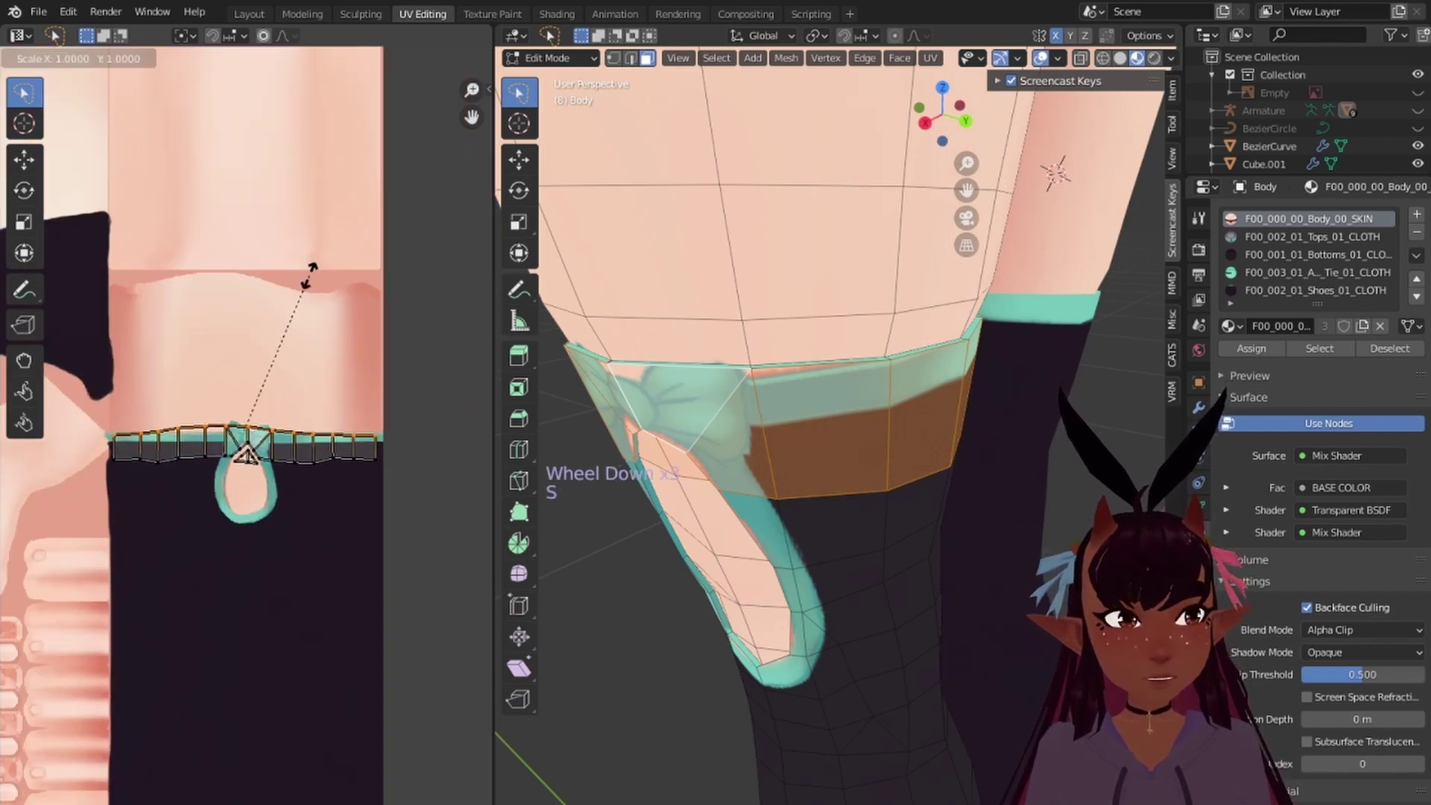
type("0")
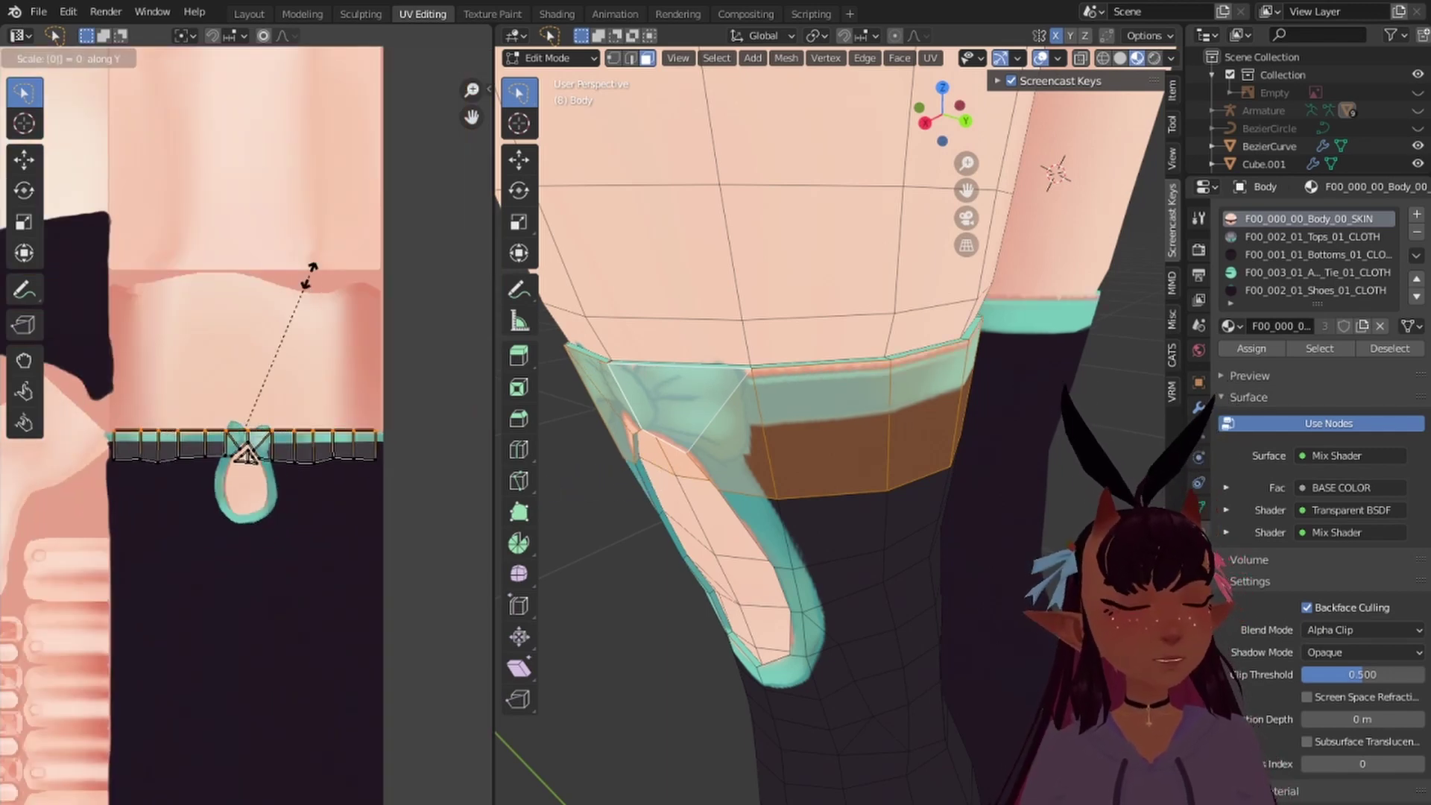
key("Return")
Step: Move the flattened upper UV row by about -0.0024 along Y, into the teal trim, and check it on the leg
scroll(313, 279, "up", 4)
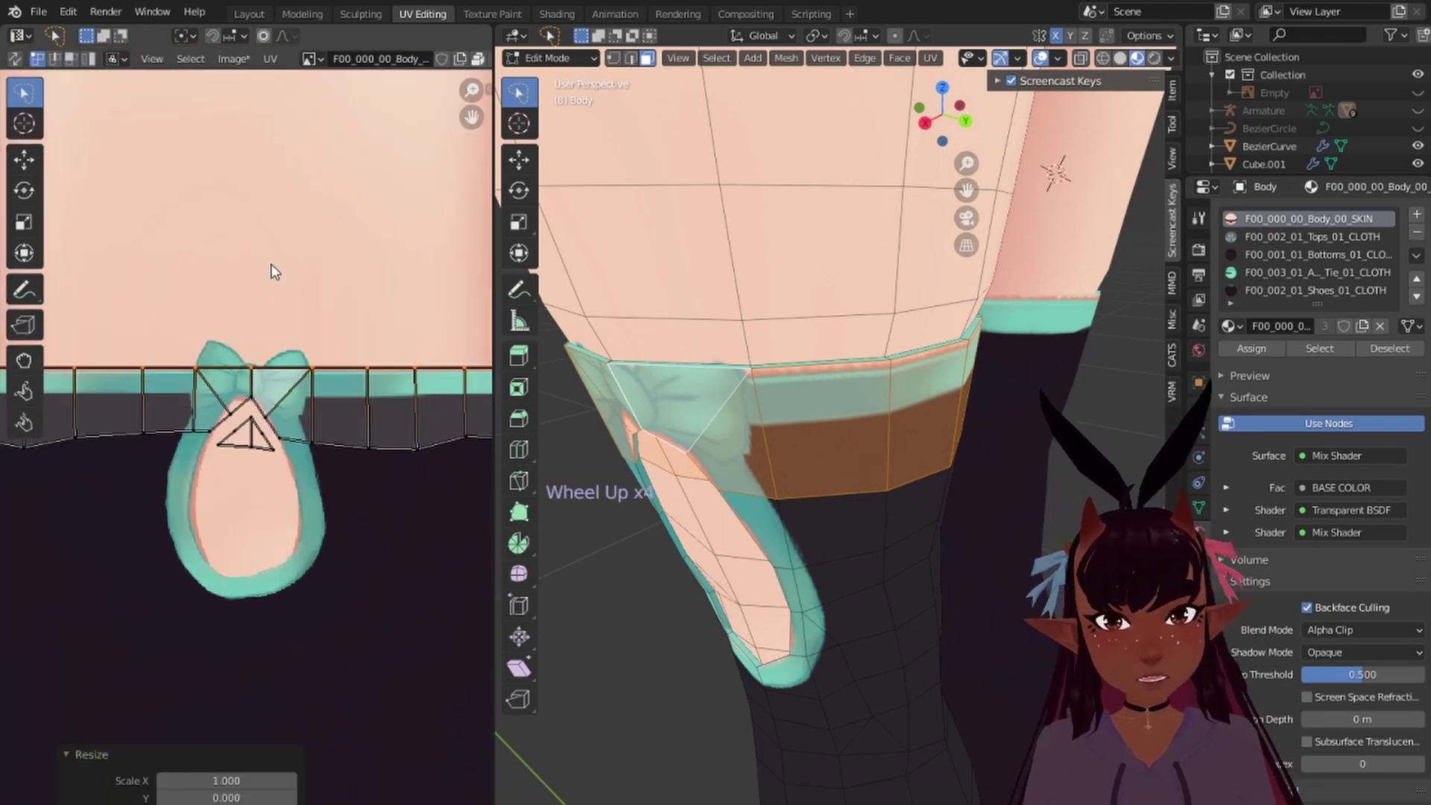
scroll(264, 257, "down", 2)
scroll(231, 304, "up", 3)
middle_click_drag(233, 308, 350, 357)
scroll(298, 339, "up", 3)
scroll(349, 357, "up", 1)
key("g")
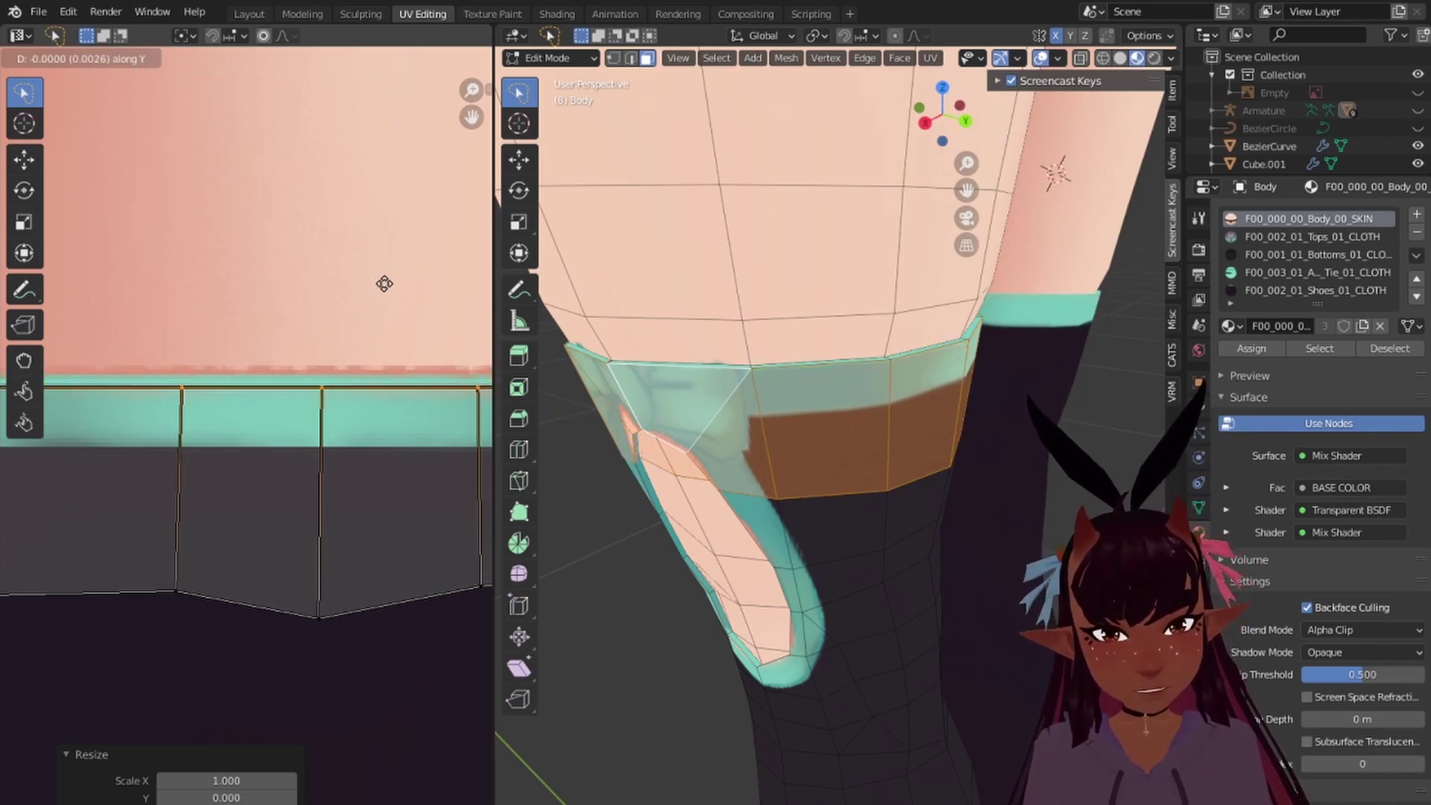
left_click(383, 282)
scroll(592, 380, "down", 2)
middle_click_drag(592, 380, 954, 364)
scroll(843, 356, "down", 3)
scroll(247, 422, "down", 6)
middle_click_drag(801, 415, 755, 451)
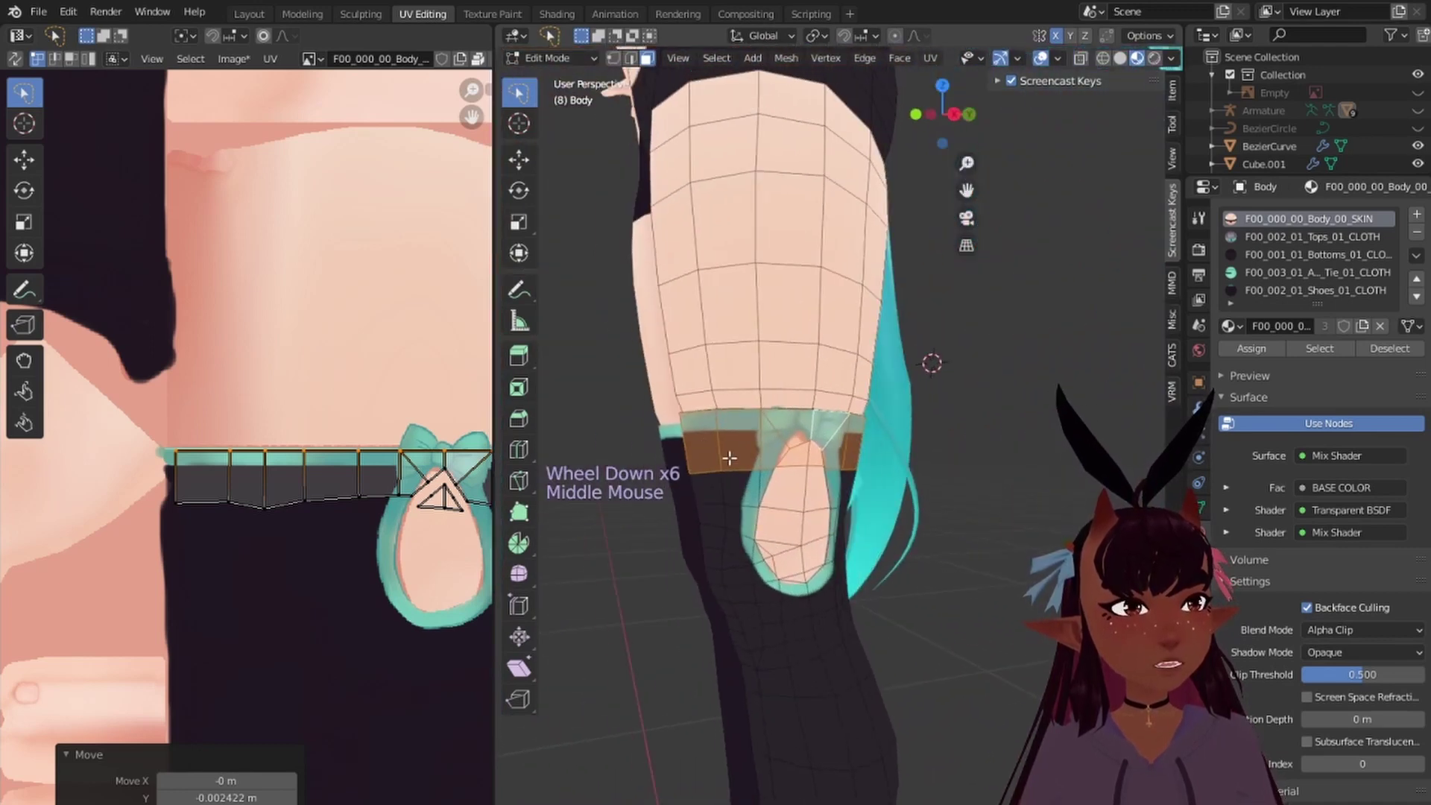
Step: Select the ring's lower UV edges on both sides of the cutout and flatten them by scaling to 0 along Y
scroll(270, 484, "down", 1)
scroll(343, 489, "up", 2)
middle_click_drag(343, 489, 172, 476)
right_click(162, 480, "alt")
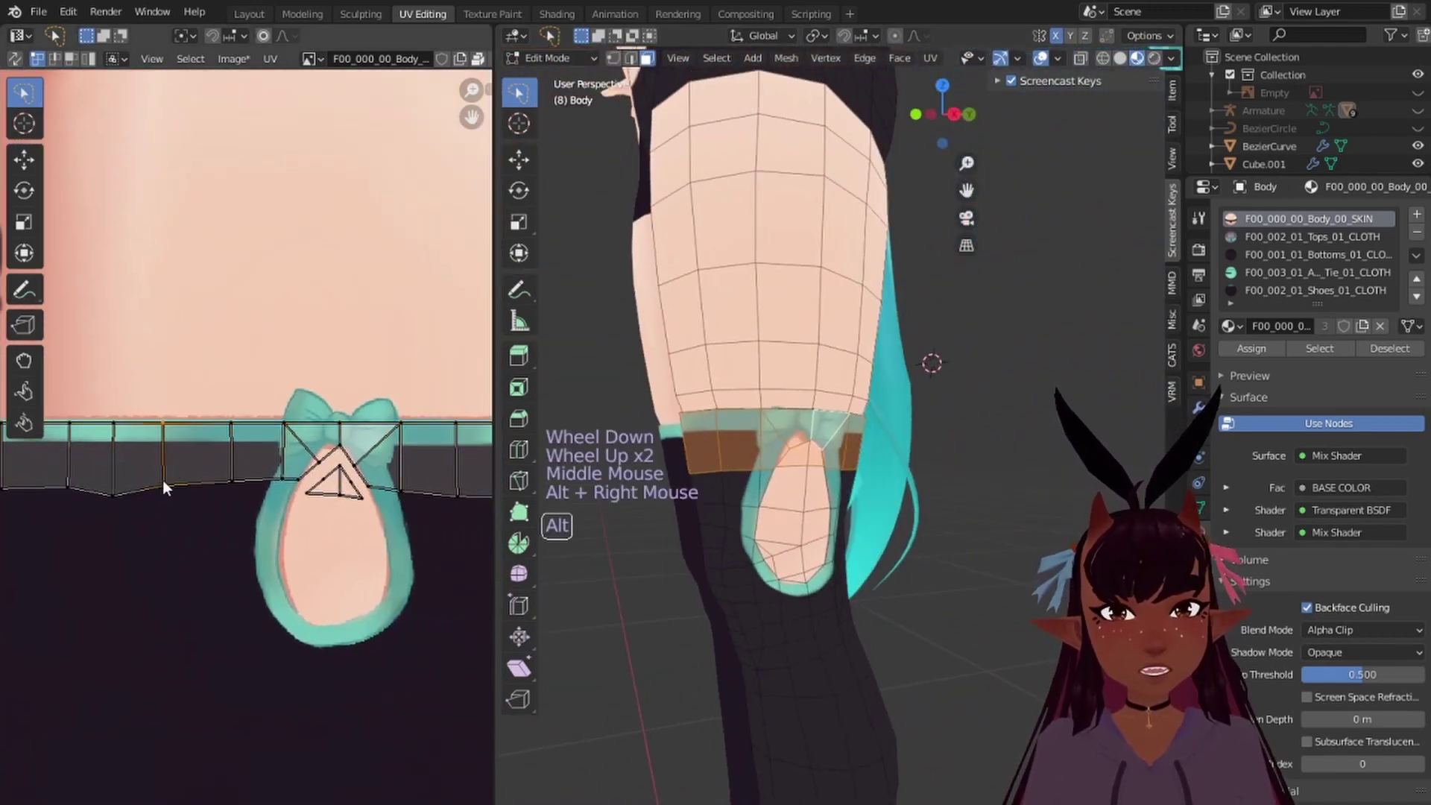
right_click(145, 485, "alt")
scroll(144, 485, "down", 1)
middle_click_drag(417, 484, 285, 489)
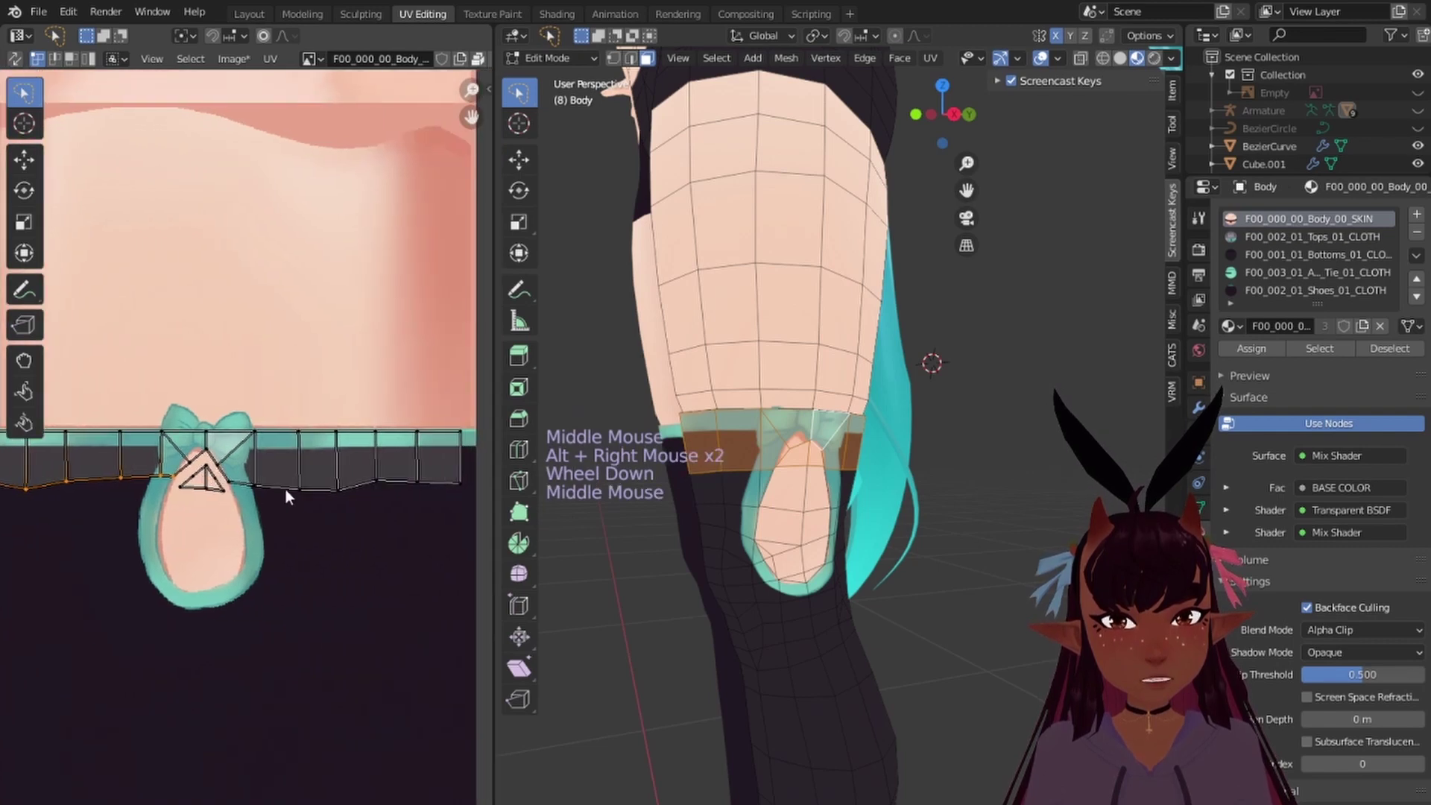
right_click(310, 489, "alt+shift")
scroll(304, 467, "down", 2)
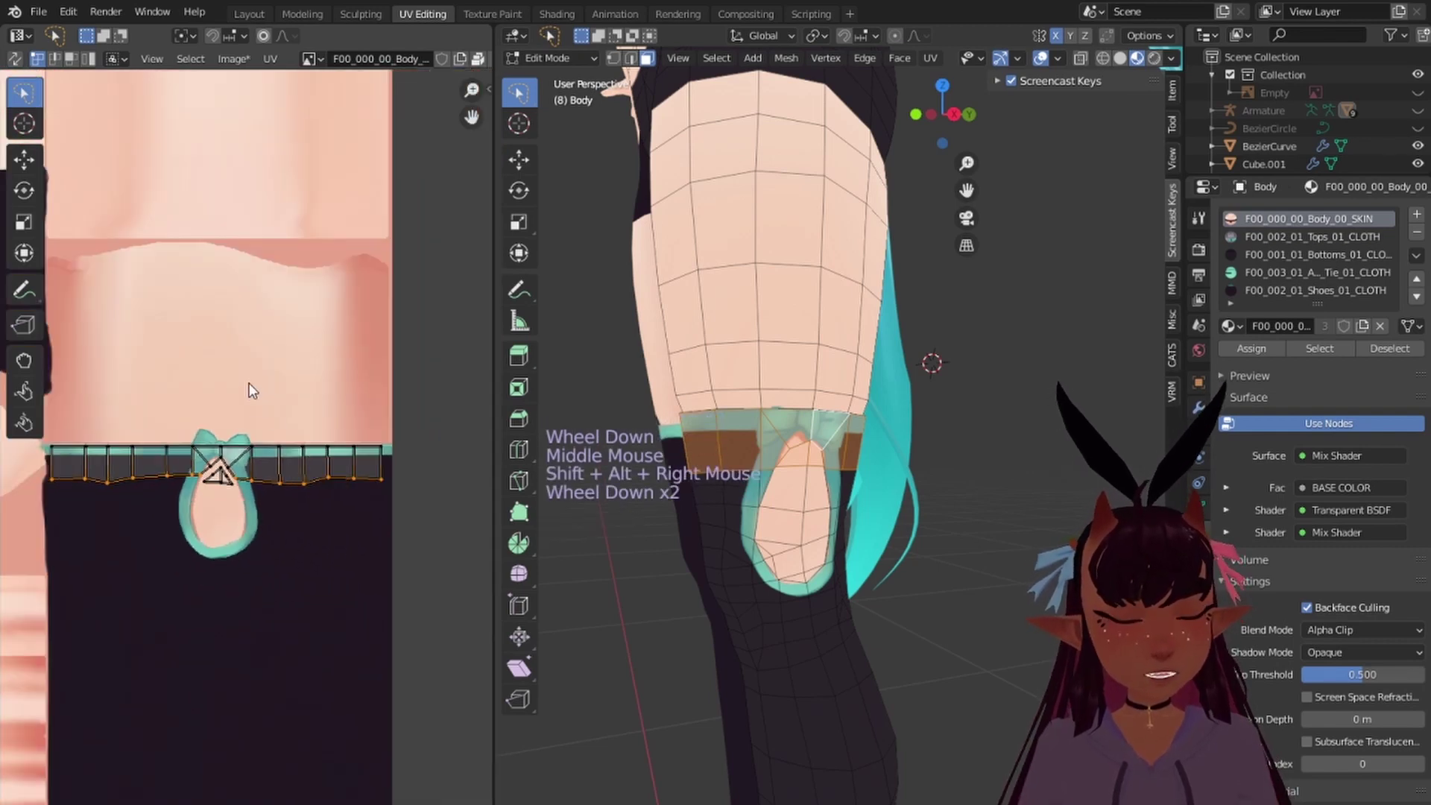
key("s")
key("0")
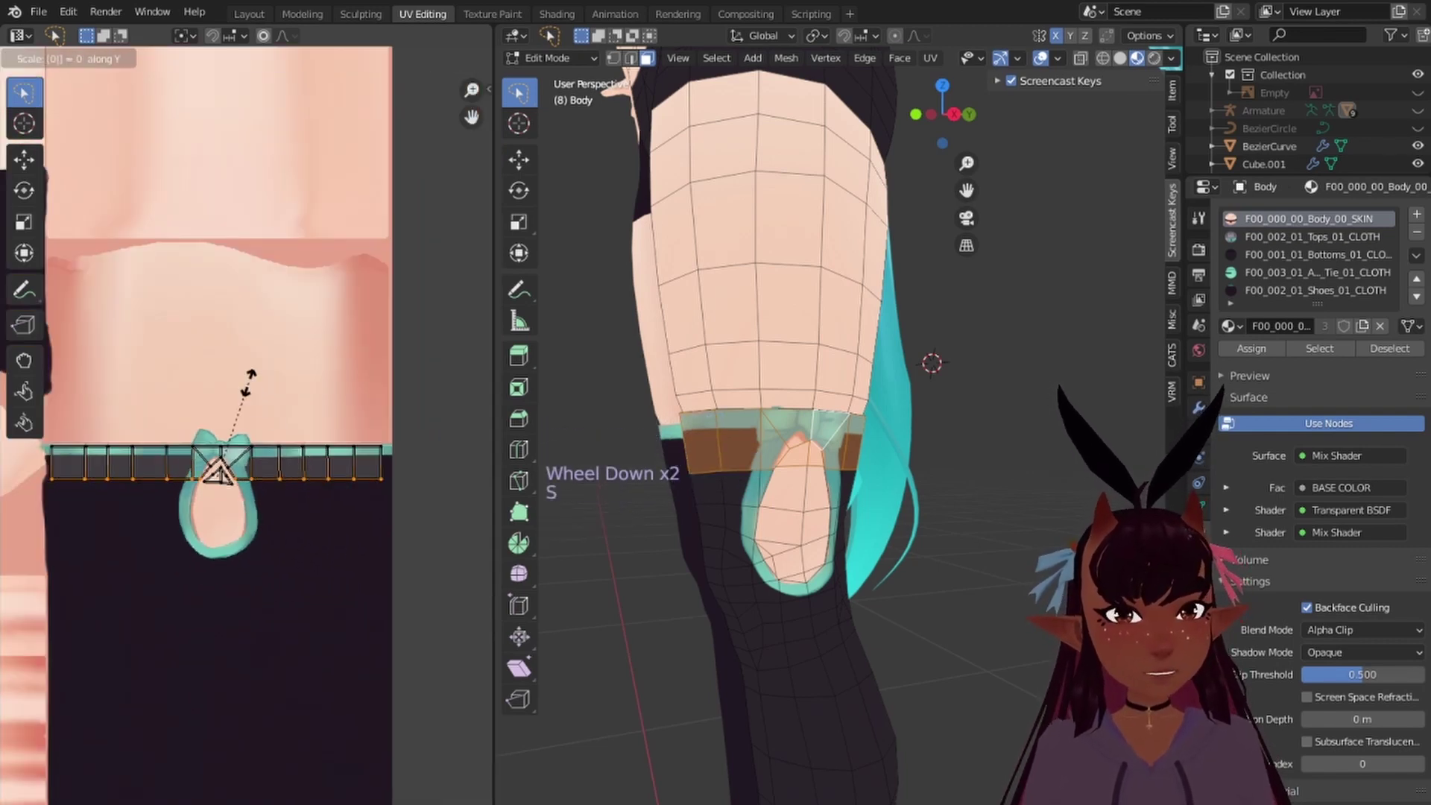
left_click(250, 382)
Step: Deselect all of the mesh's faces and examine the teal stocking trim around both legs
middle_click_drag(640, 456, 825, 504)
scroll(815, 488, "down", 6)
key("a")
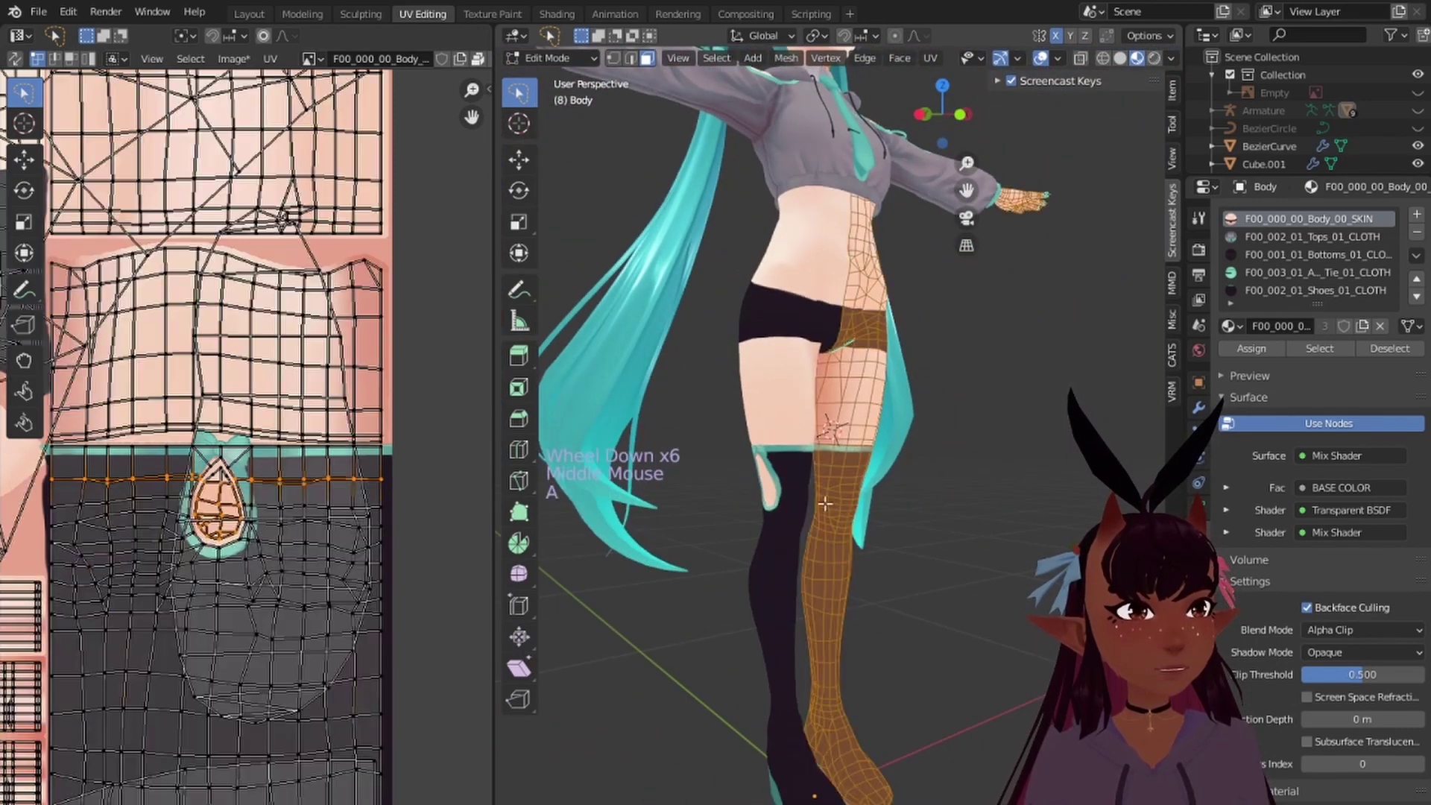
key("a")
key("a")
scroll(767, 450, "up", 6)
middle_click_drag(767, 450, 741, 435)
scroll(688, 390, "up", 2)
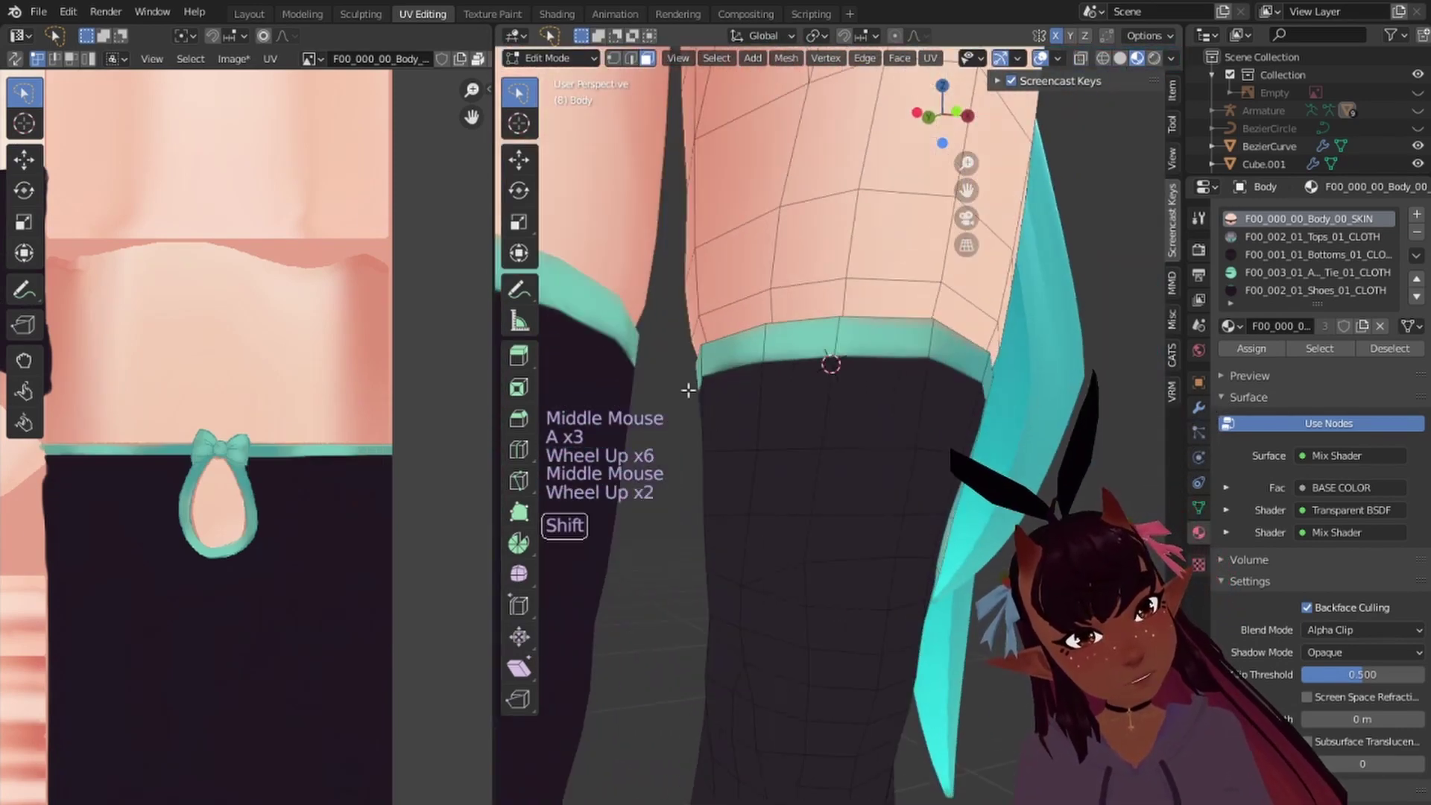
middle_click_drag(687, 390, 917, 495, "shift")
scroll(856, 447, "up", 1)
scroll(880, 535, "down", 3)
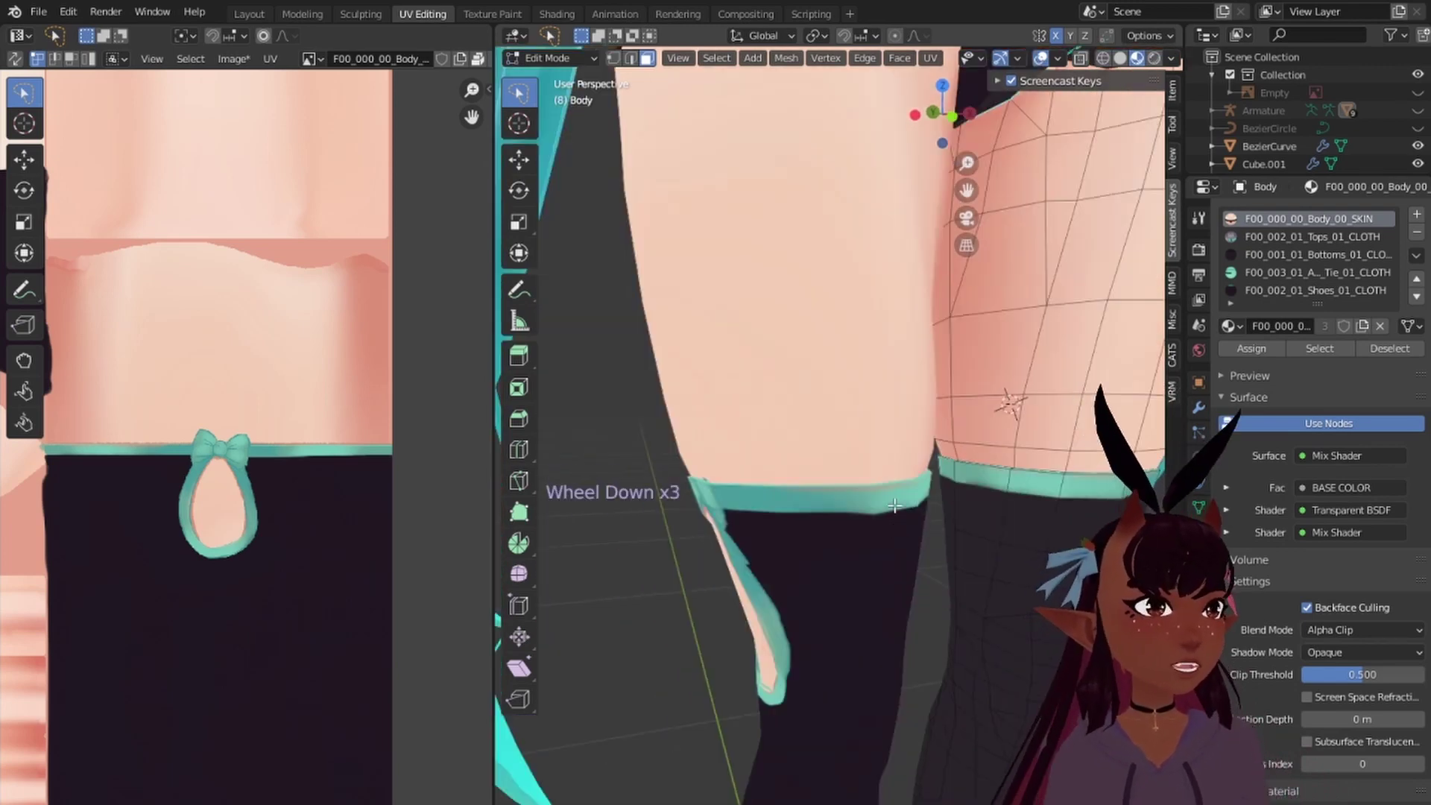
Step: Flatten the lowest UV row of the skin face rings above the trim by scaling it to 0 along Y
scroll(624, 471, "down", 3)
middle_click_drag(624, 472, 767, 489)
scroll(767, 490, "up", 4)
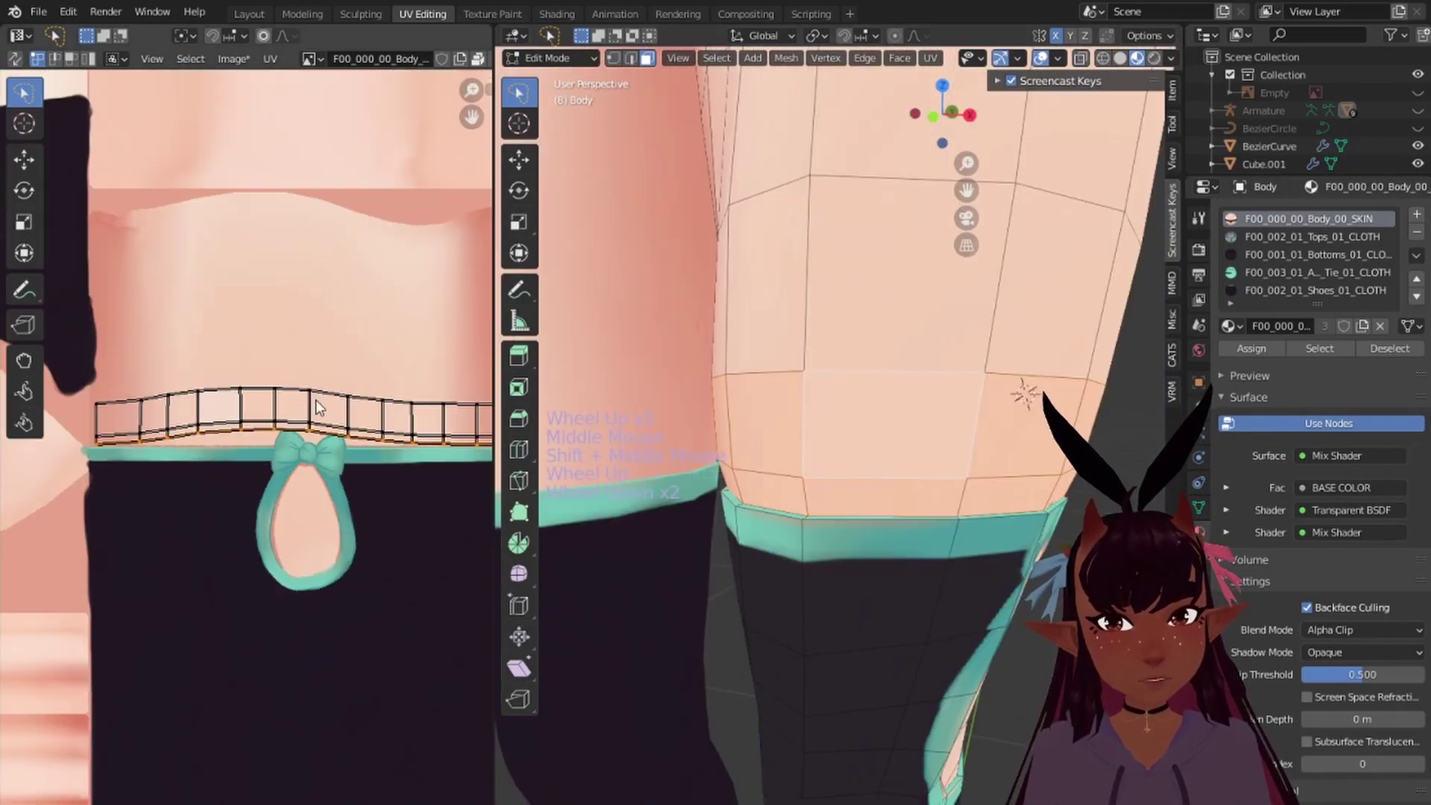
middle_click_drag(297, 401, 270, 410)
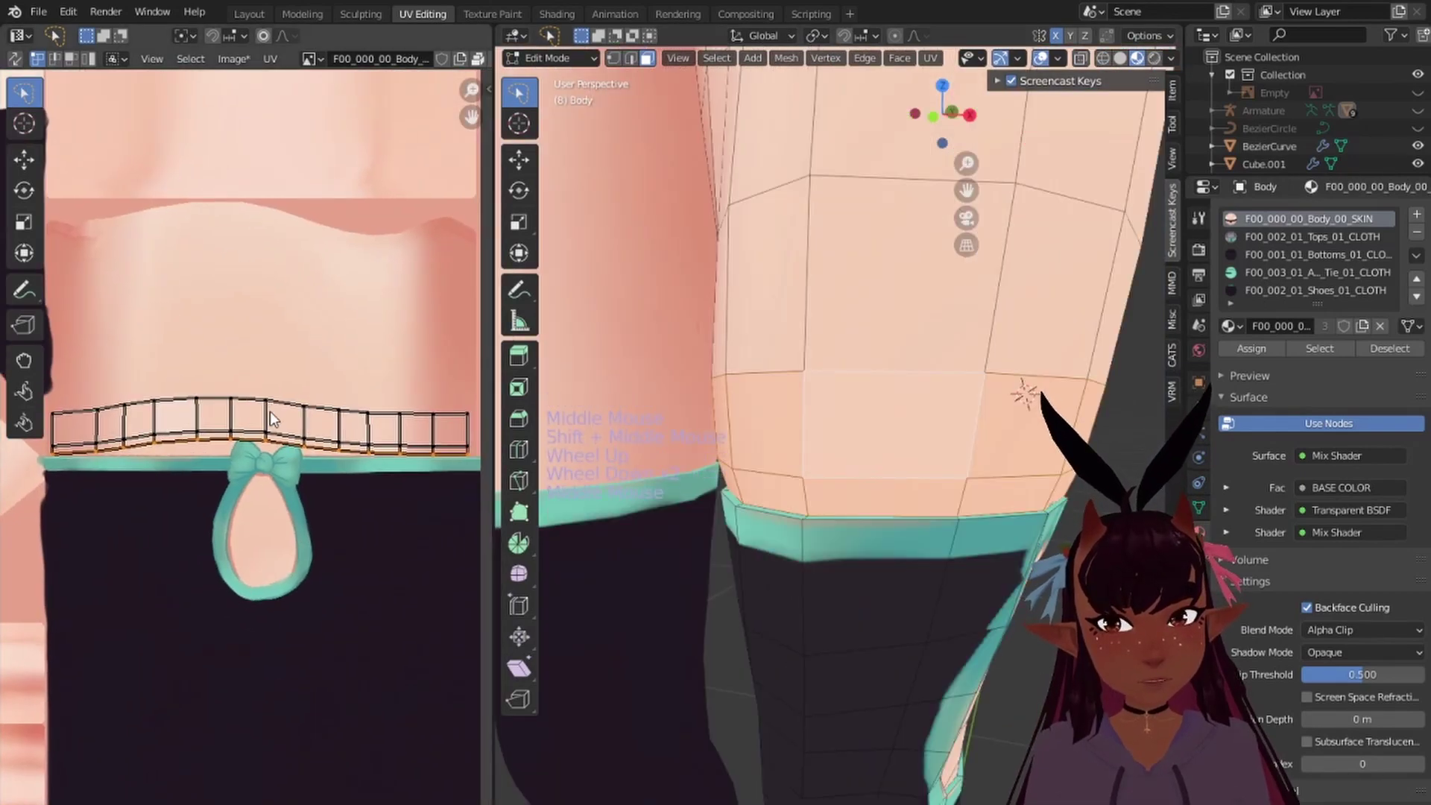
key("s")
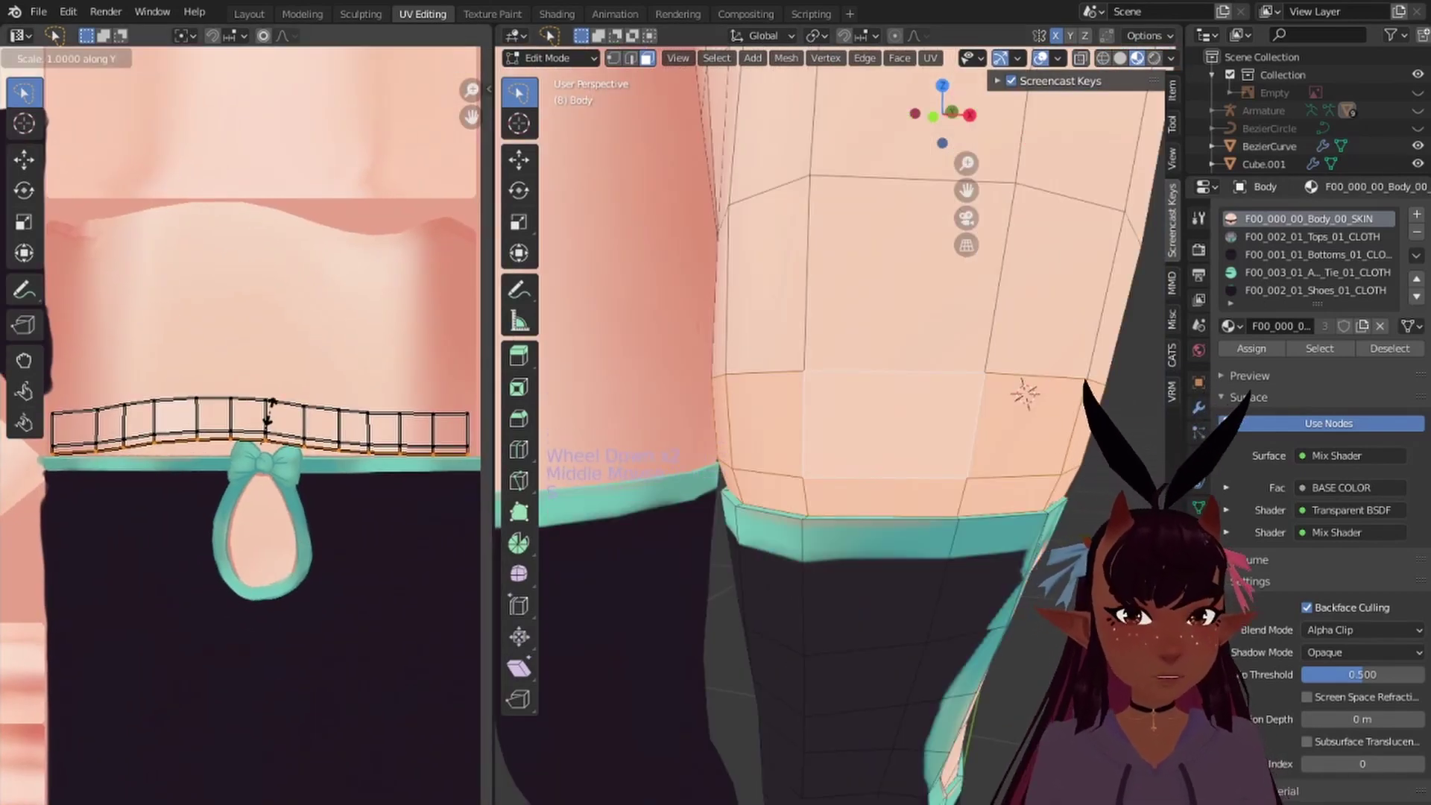
key("0")
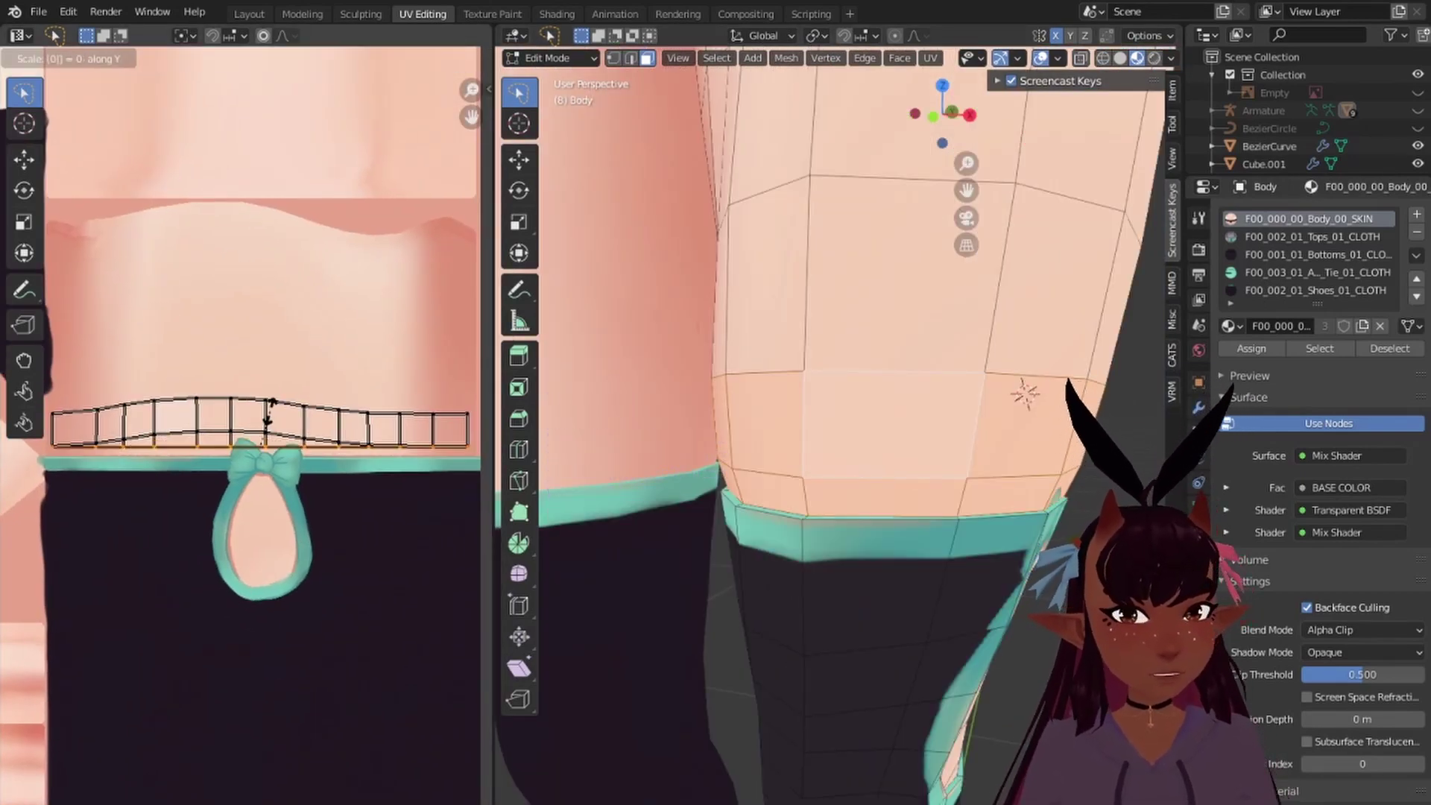
key("Return")
Step: Move the skin rings' flattened lowest UV row down along Y by about 0.0047 to meet the teal trim
scroll(272, 410, "up", 1)
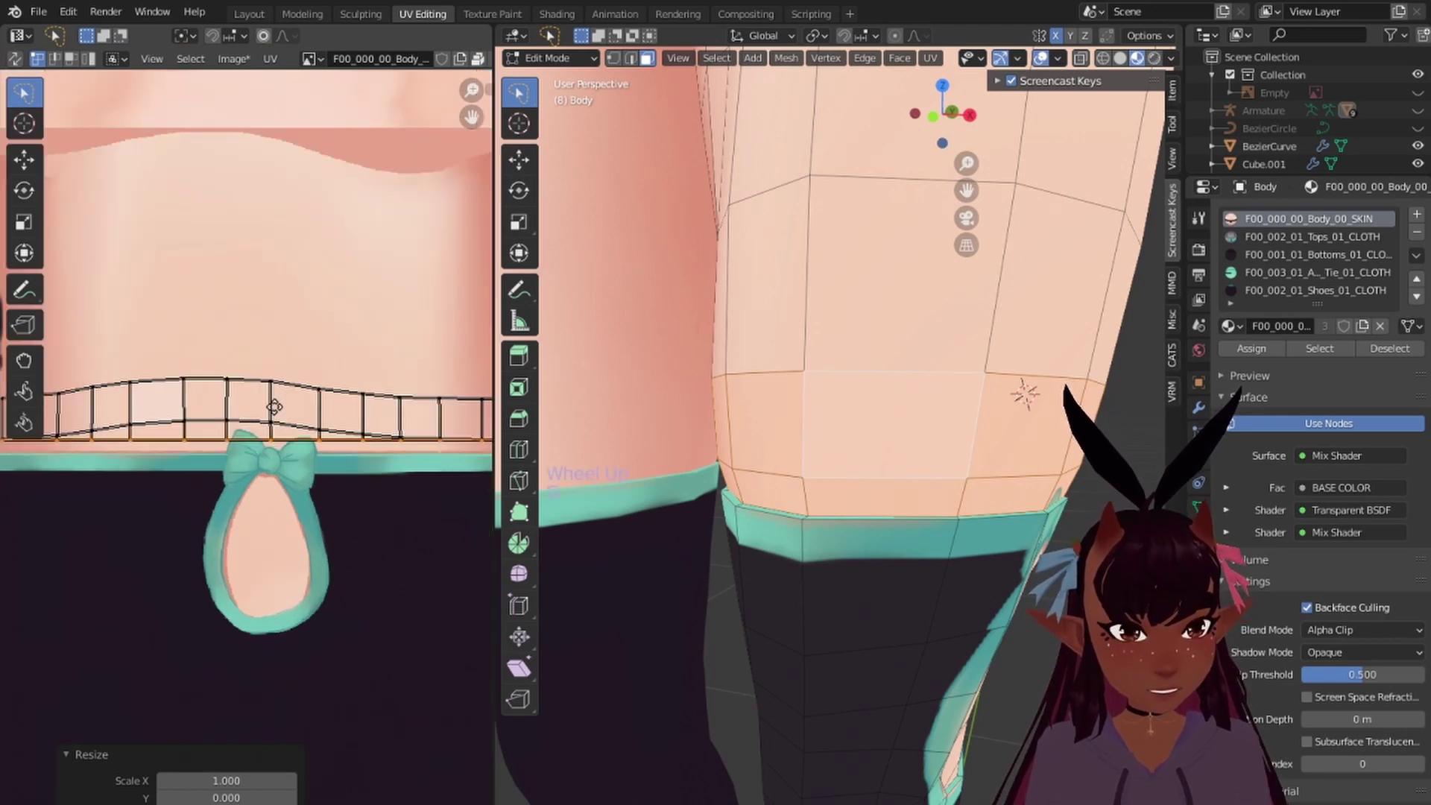
key("g")
key("y")
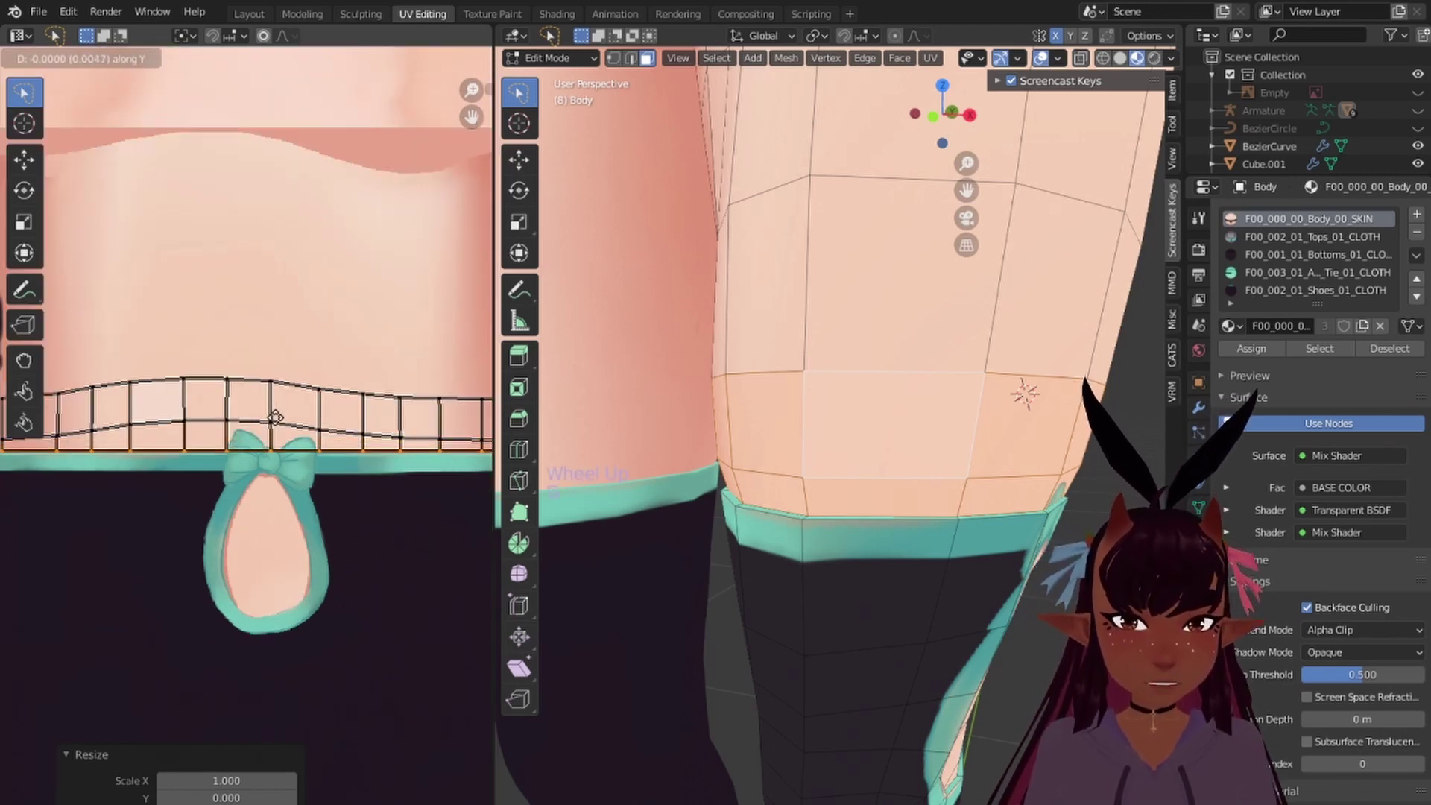
left_click(274, 417)
Step: Flatten the skin rings' middle UV row by scaling it to 0 along Y, and move it slightly up along Y
right_click(206, 421, "alt")
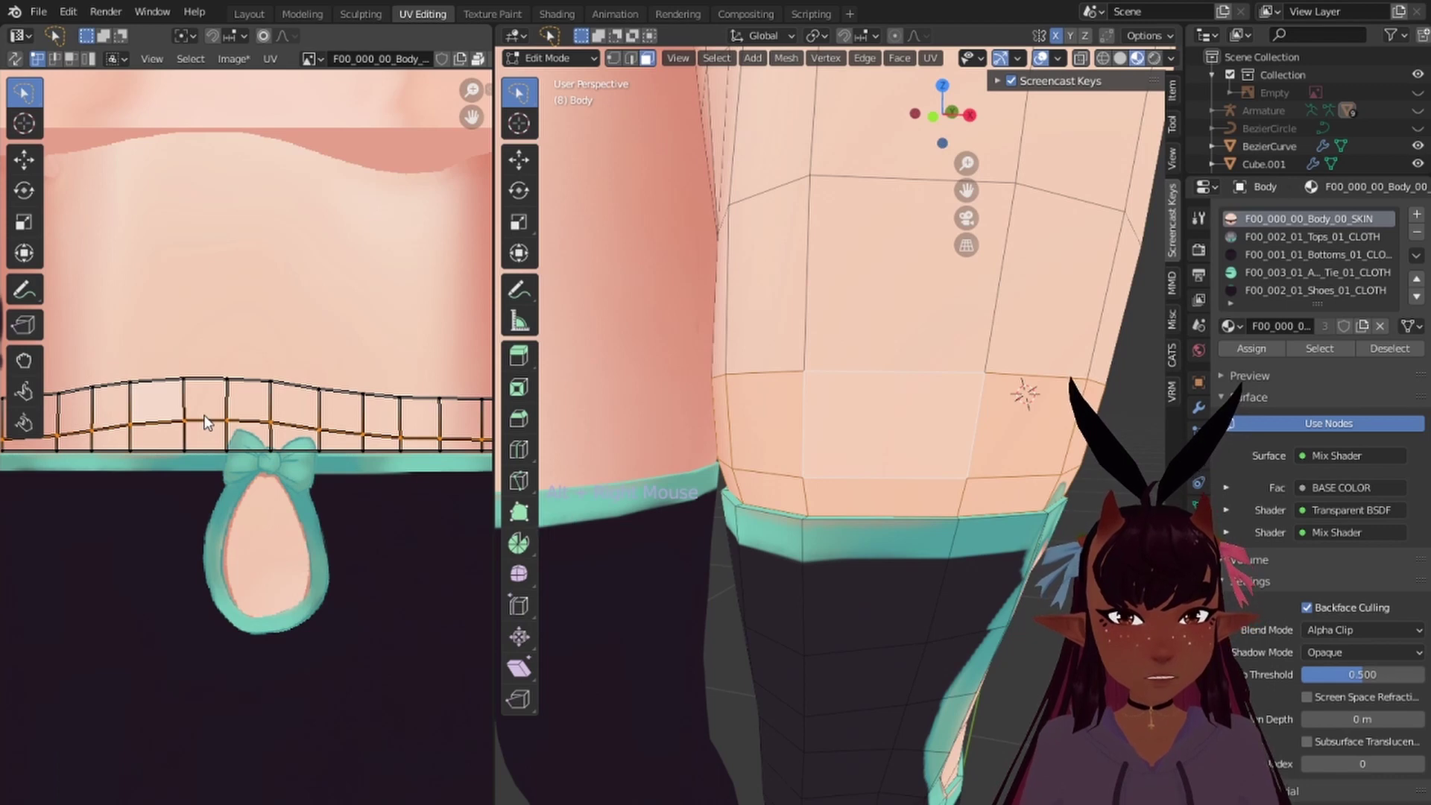
key("s")
key("y")
key("0")
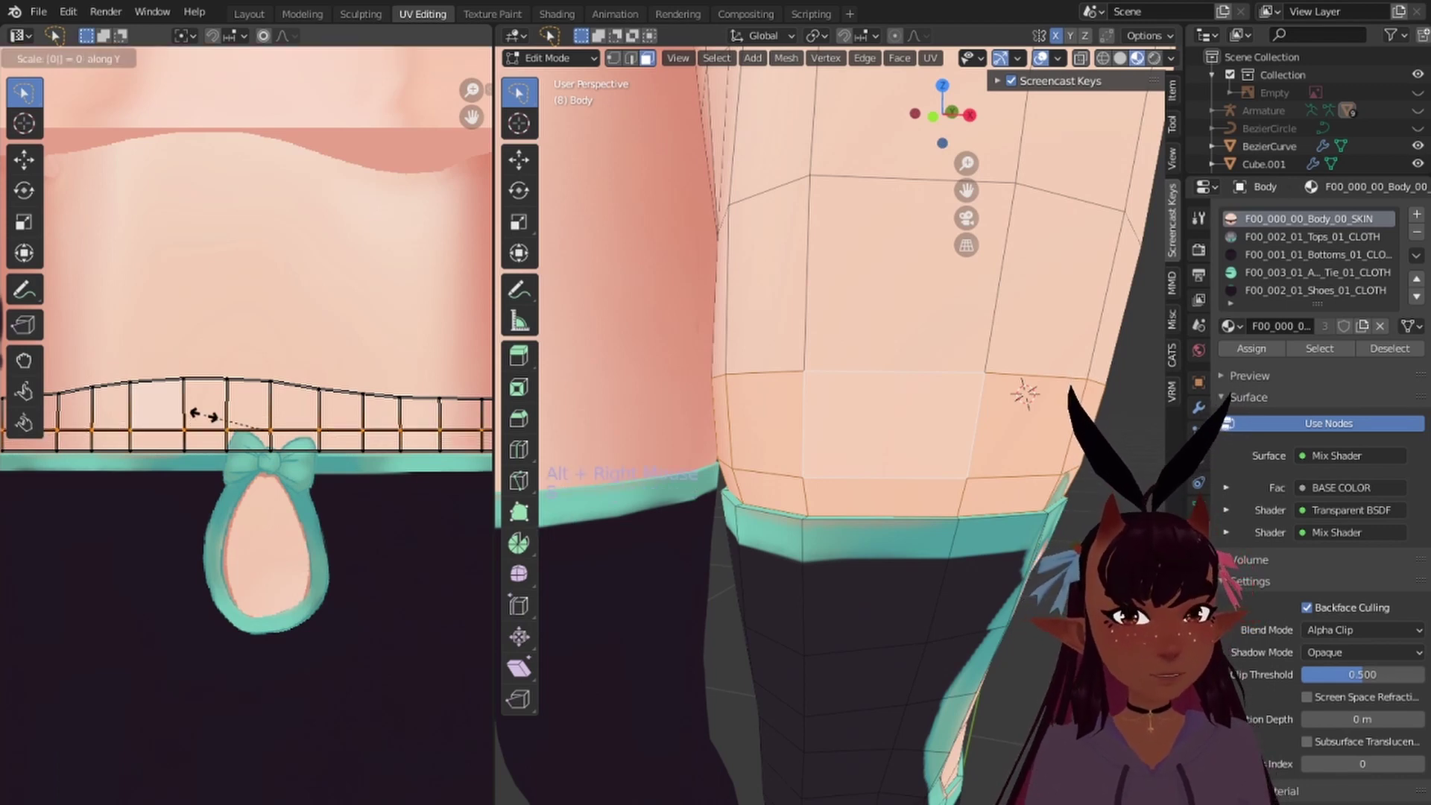
left_click(203, 414)
key("g")
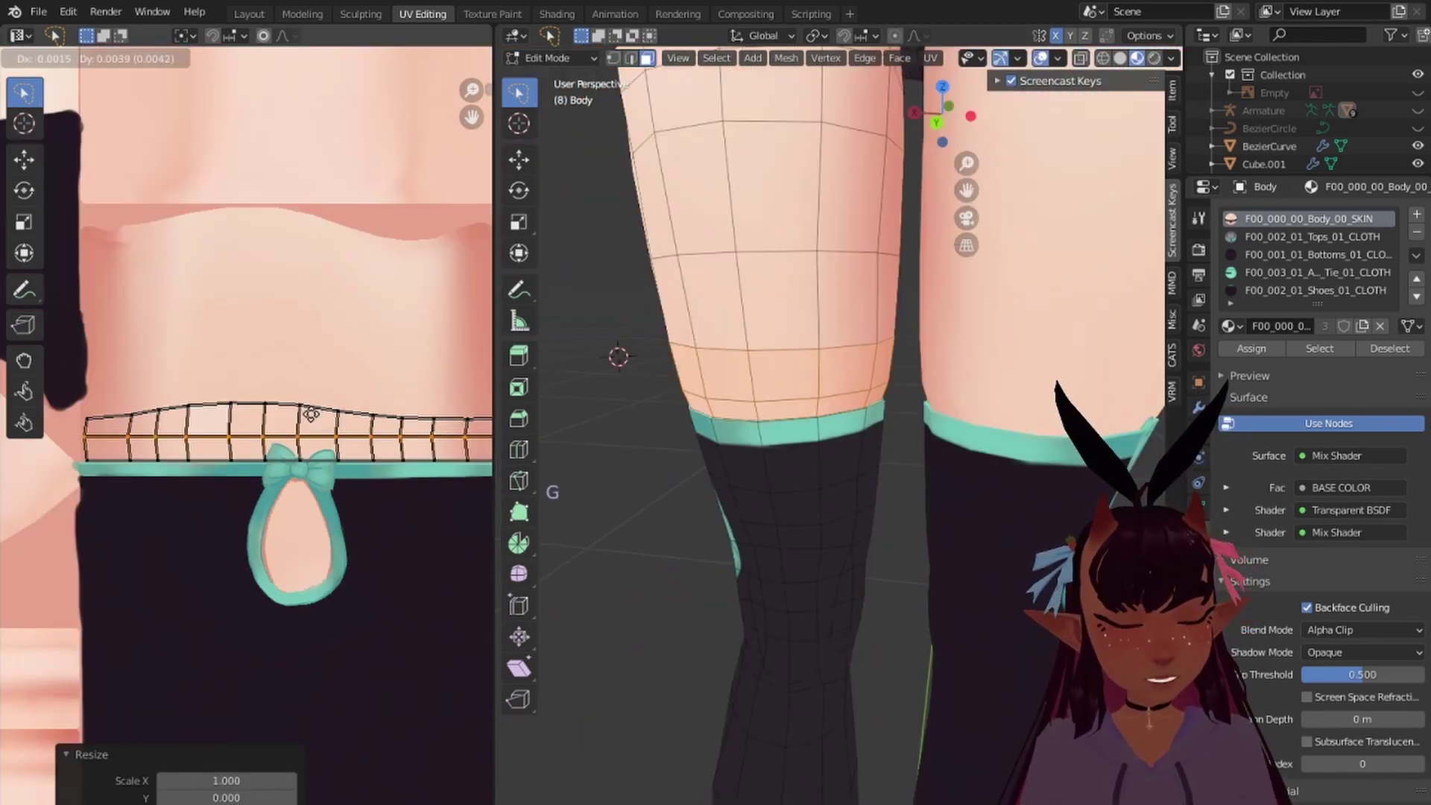
key("y")
left_click(313, 414)
Step: Select the skin rings' lowest UV row and move it slightly up along Y, away from the teal trim
right_click(254, 456, "alt")
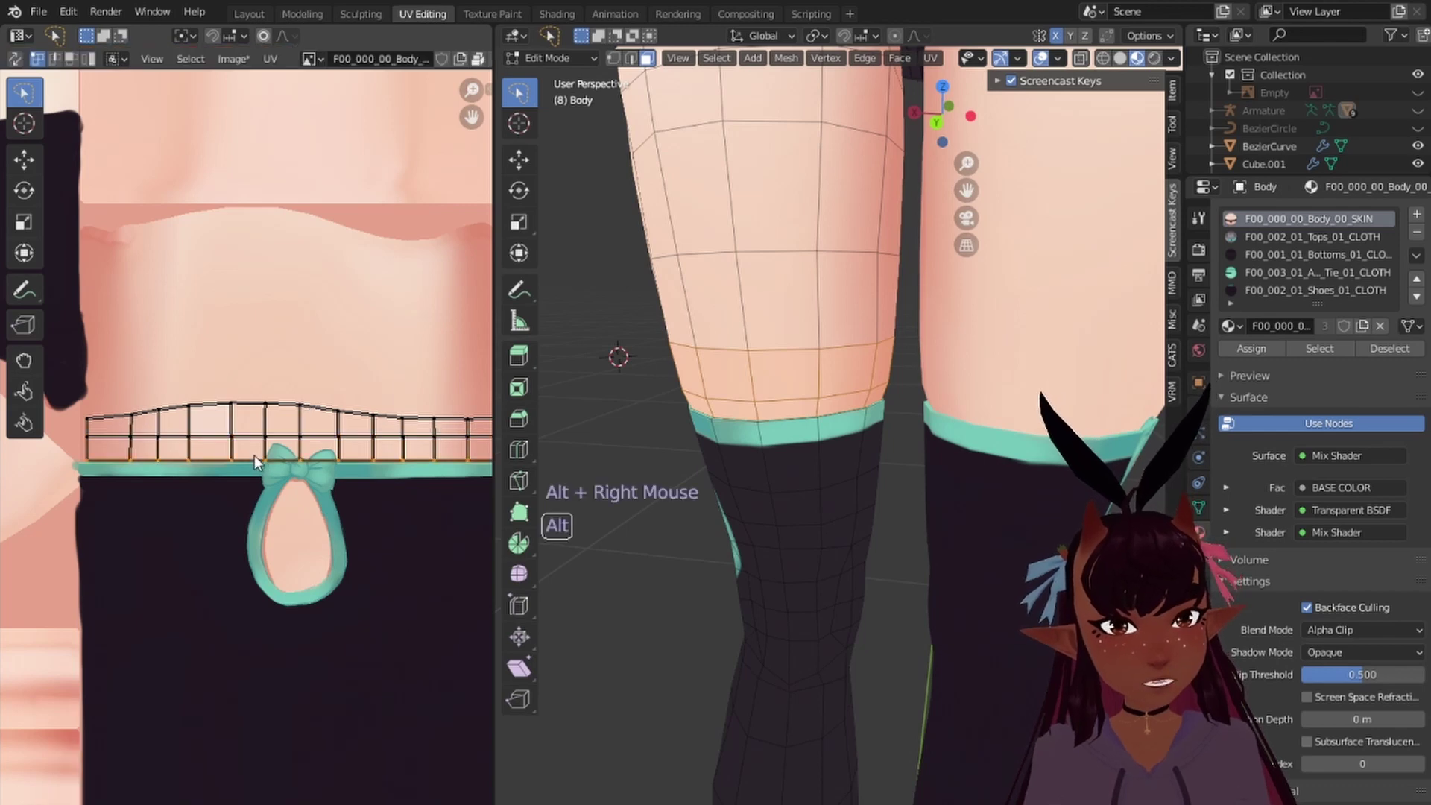
middle_click_drag(295, 412, 215, 427)
key("g")
key("y")
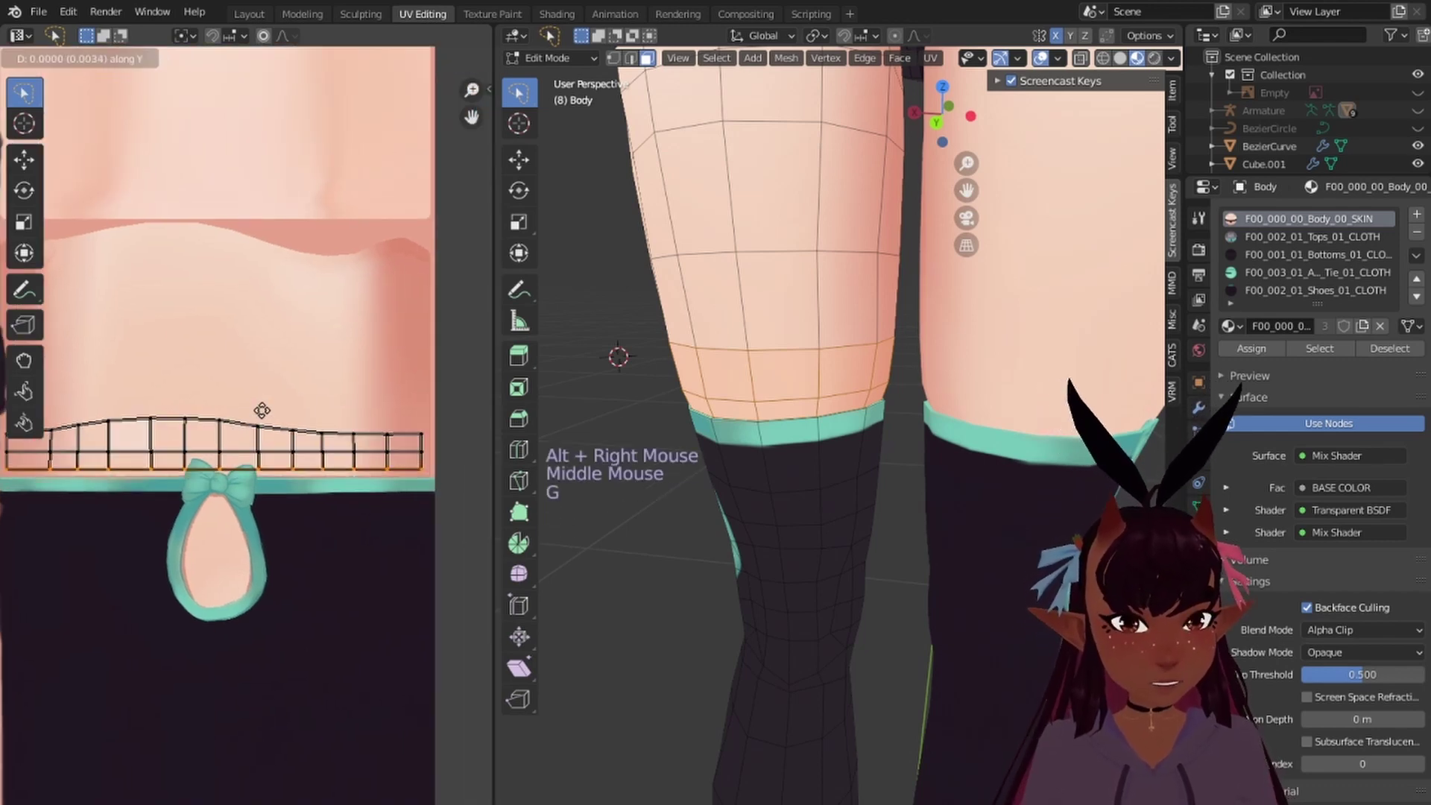
left_click(262, 407)
Step: Clear the mesh selection and, with X-ray enabled, select the leg's faces from the lower thigh down through the stocking
scroll(262, 406, "down", 2)
key("a")
key("a")
key("a")
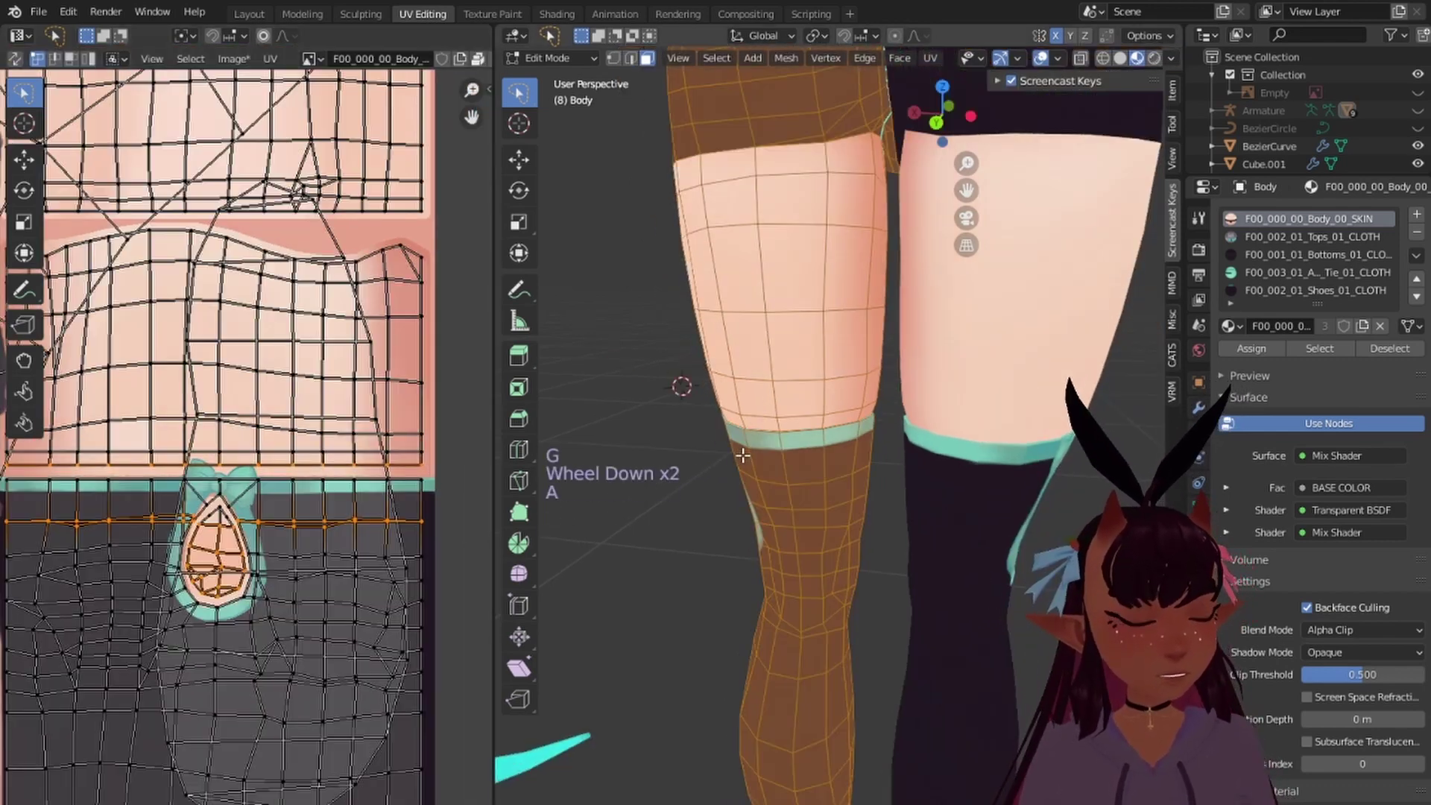
scroll(342, 521, "up", 9)
scroll(824, 479, "down", 4)
middle_click_drag(824, 479, 856, 463)
scroll(856, 462, "up", 1)
left_click(1079, 59)
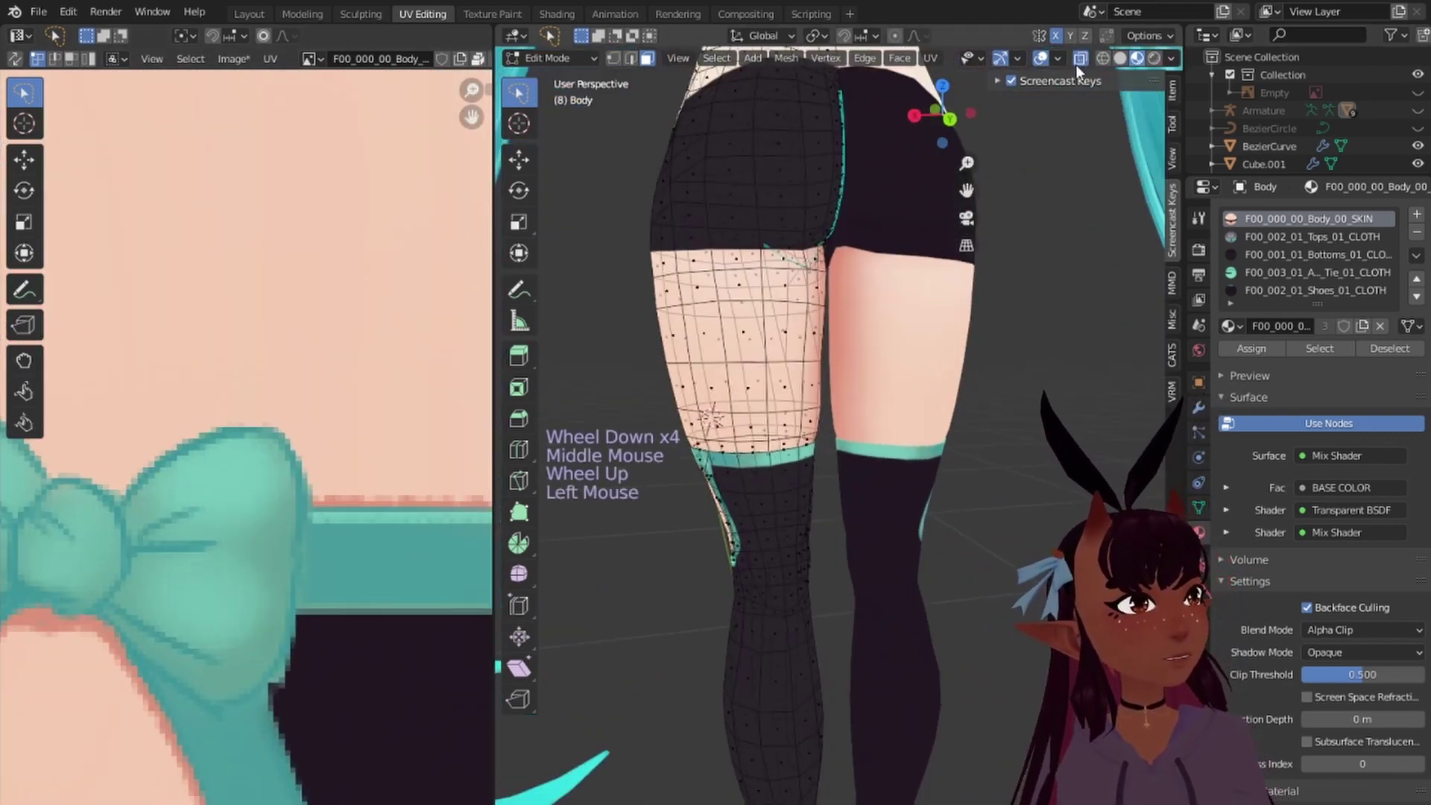
mouse_move(919, 375)
left_mouse_down()
mouse_move(623, 585)
mouse_move(936, 638)
left_mouse_up()
scroll(296, 545, "down", 7)
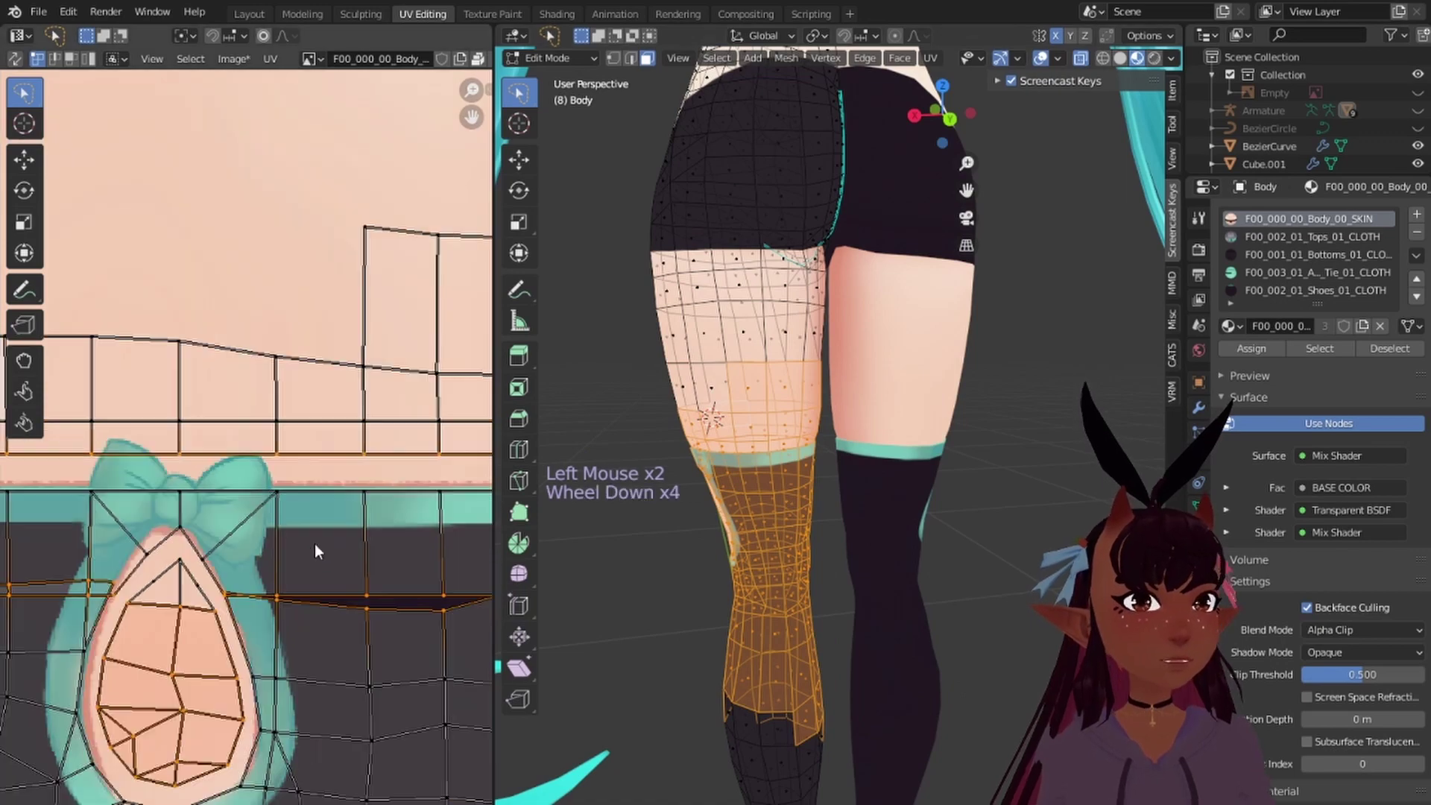
Step: Select the stocking UV row just below the teal trim, across both sides of the cutout, and flatten it by scaling to 0 along Y
middle_click_drag(296, 545, 217, 434)
scroll(302, 440, "up", 2)
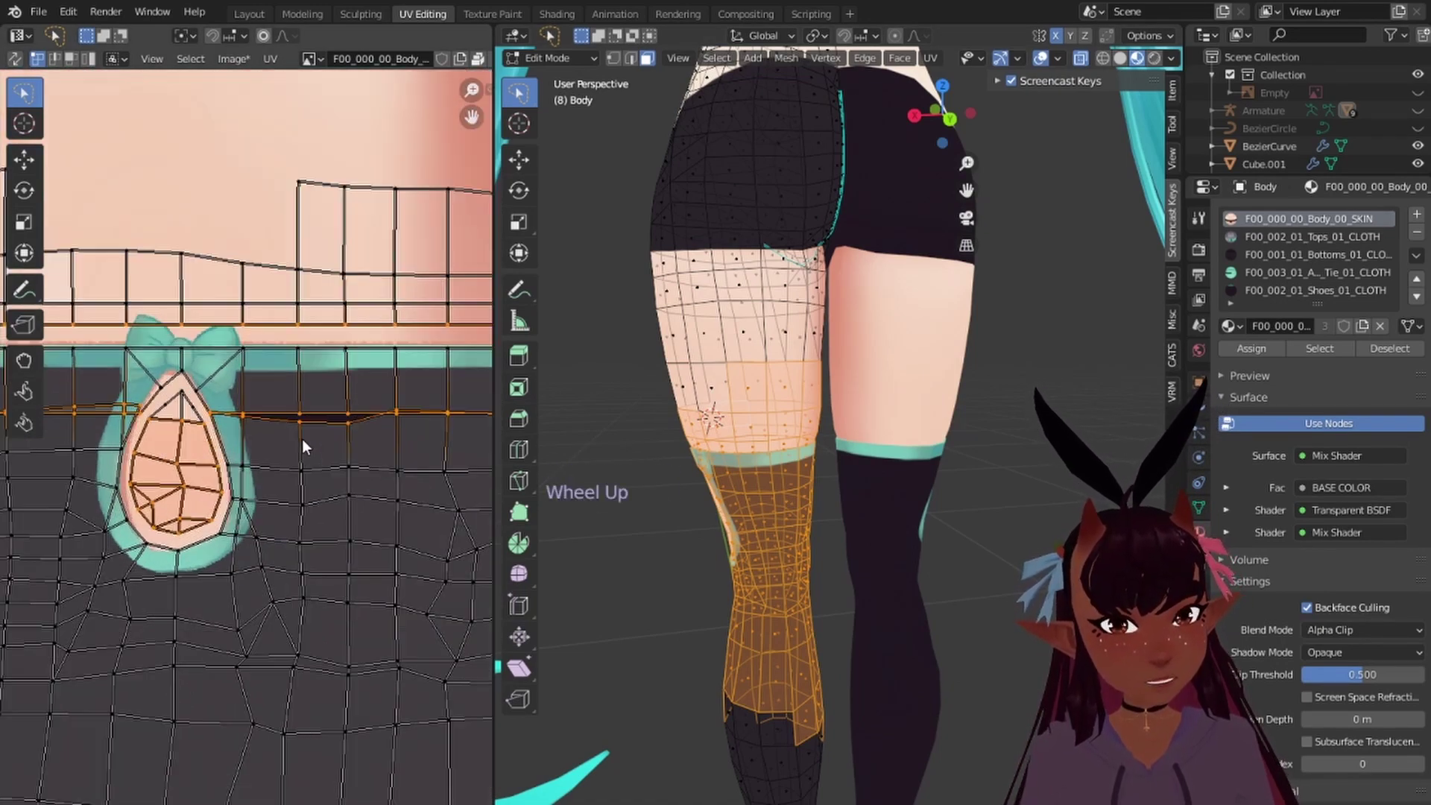
middle_click_drag(224, 401, 274, 426)
right_click(270, 409, "alt")
scroll(270, 409, "down", 3)
scroll(306, 431, "up", 2)
right_click(301, 428, "alt+shift")
scroll(301, 427, "down", 3)
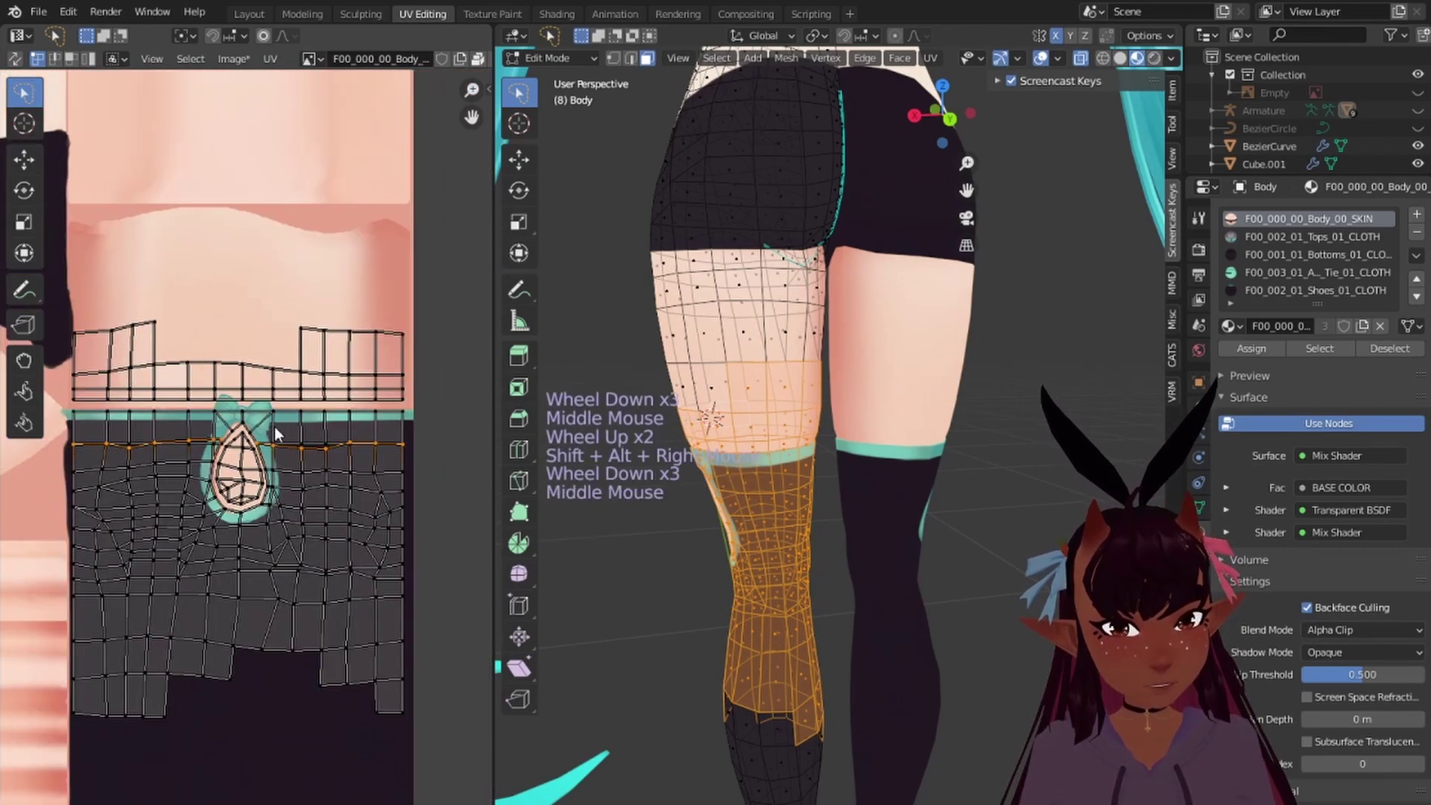
key("s")
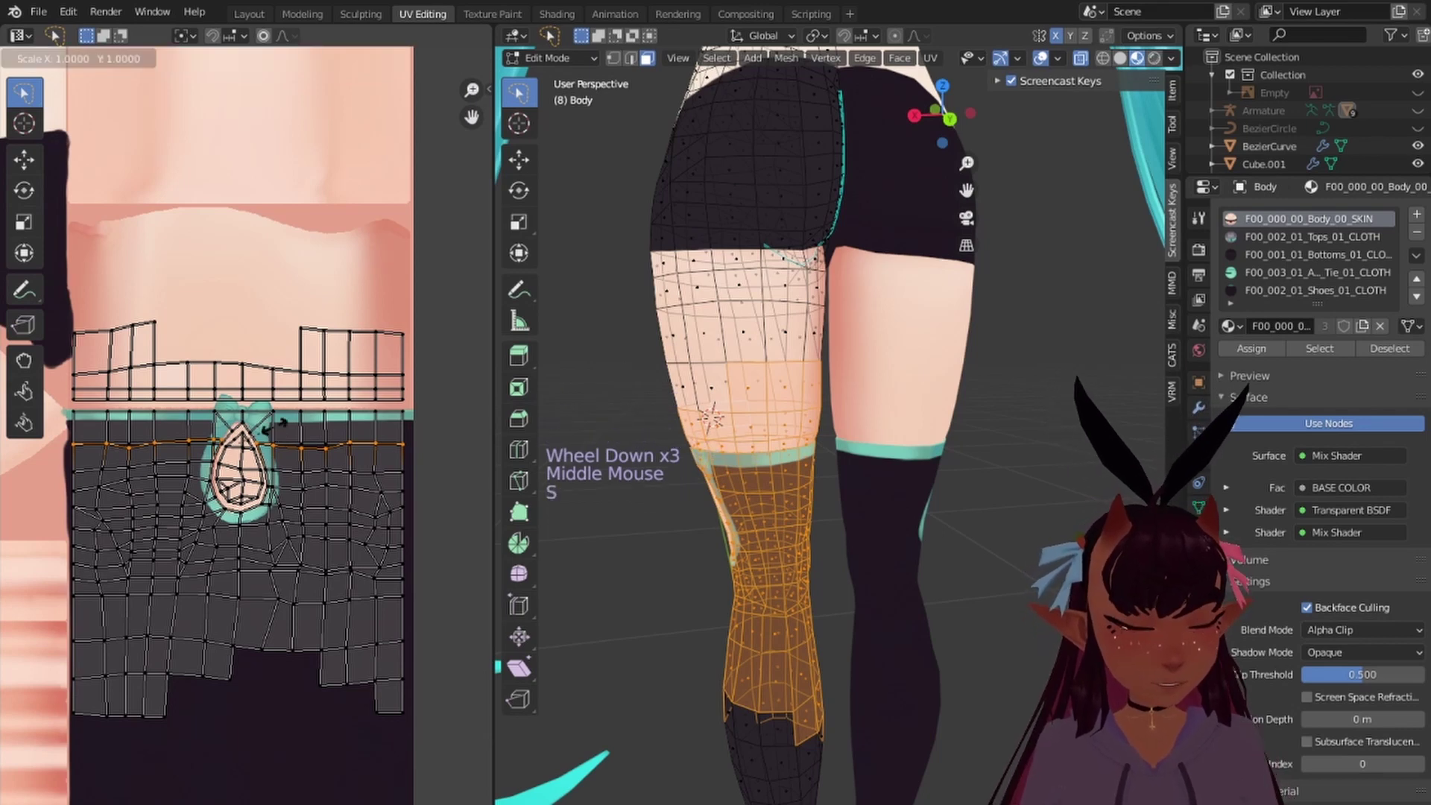
key("Return")
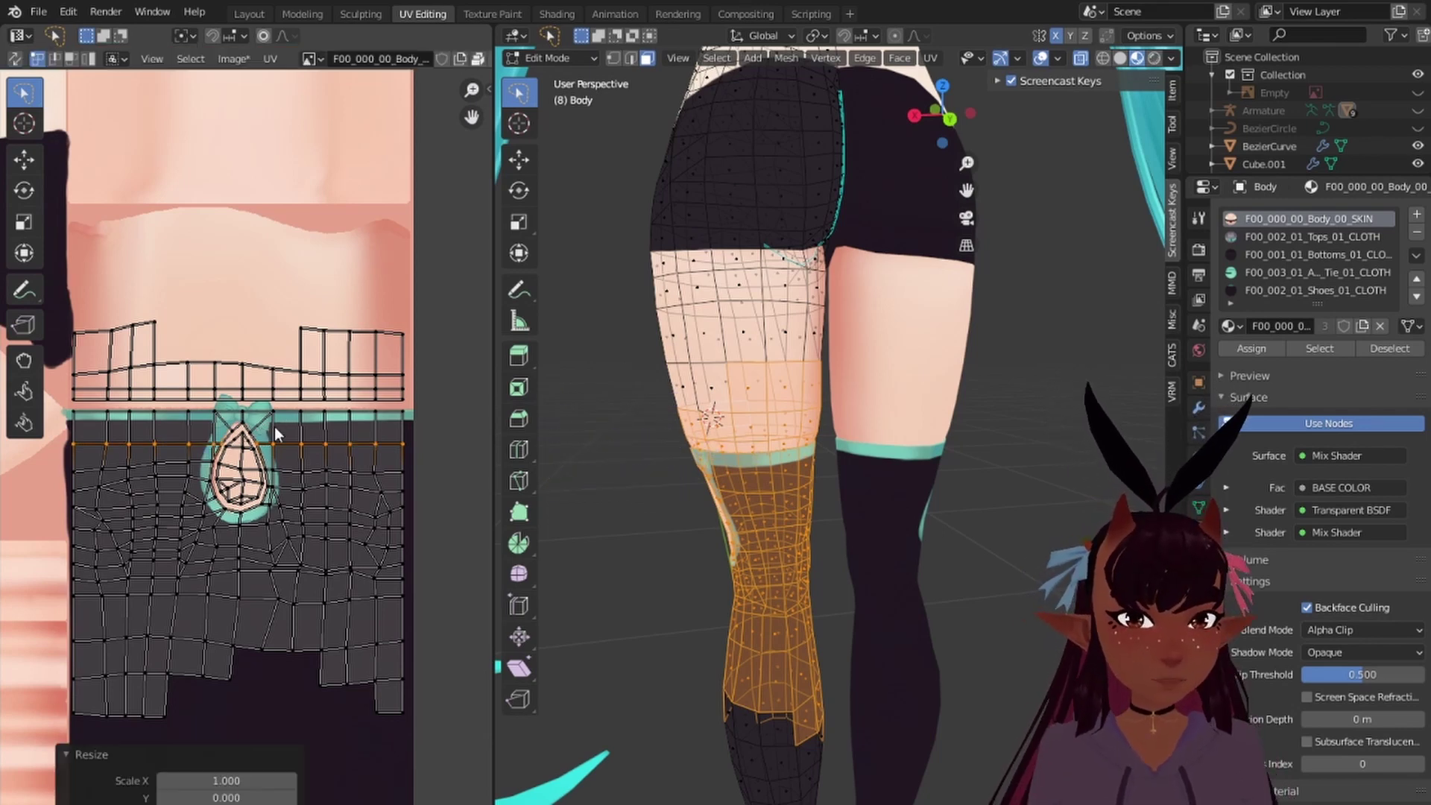
Step: Add the remaining mid-thigh skin faces to the mesh selection and deselect all UVs
middle_click_drag(788, 394, 710, 378)
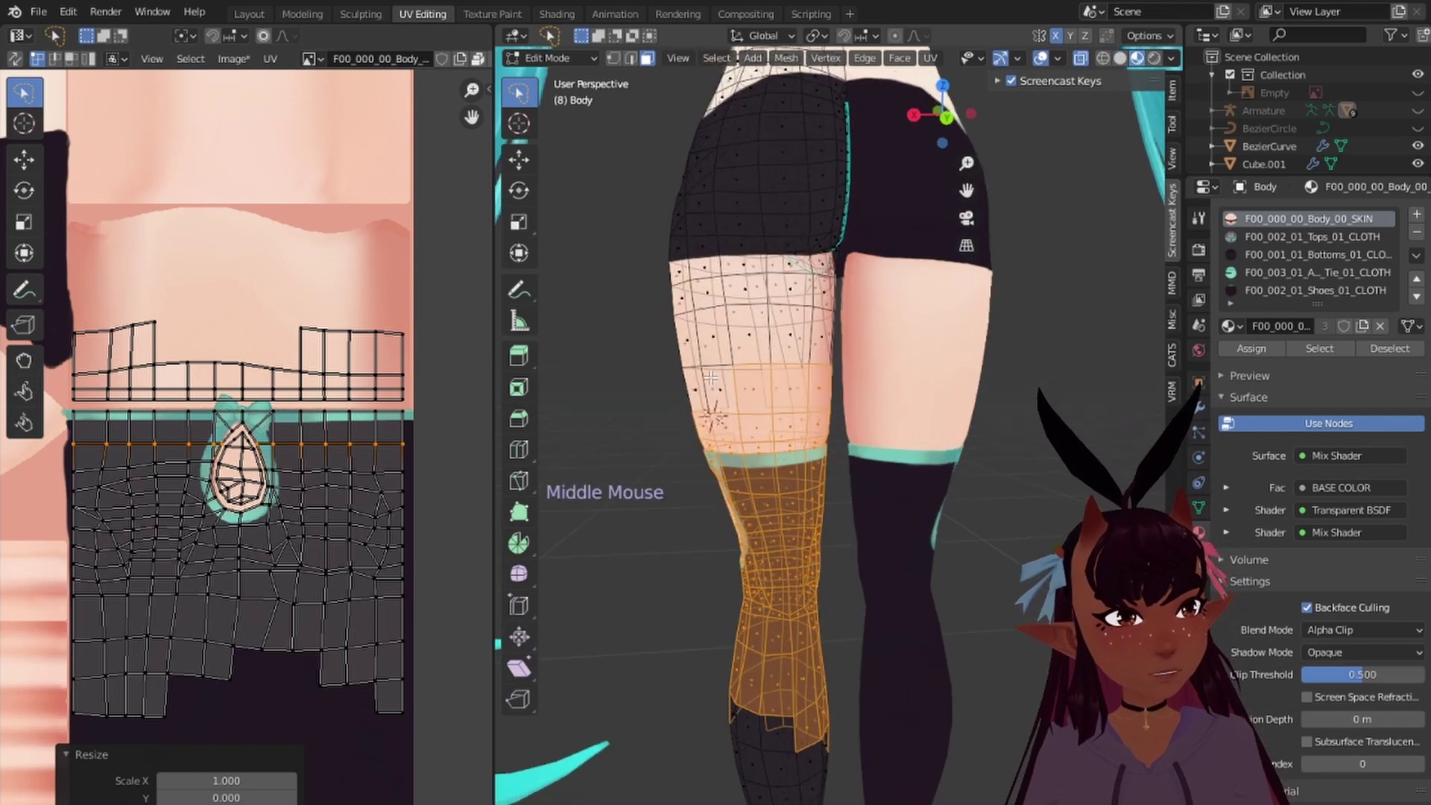
left_click(857, 335, "shift")
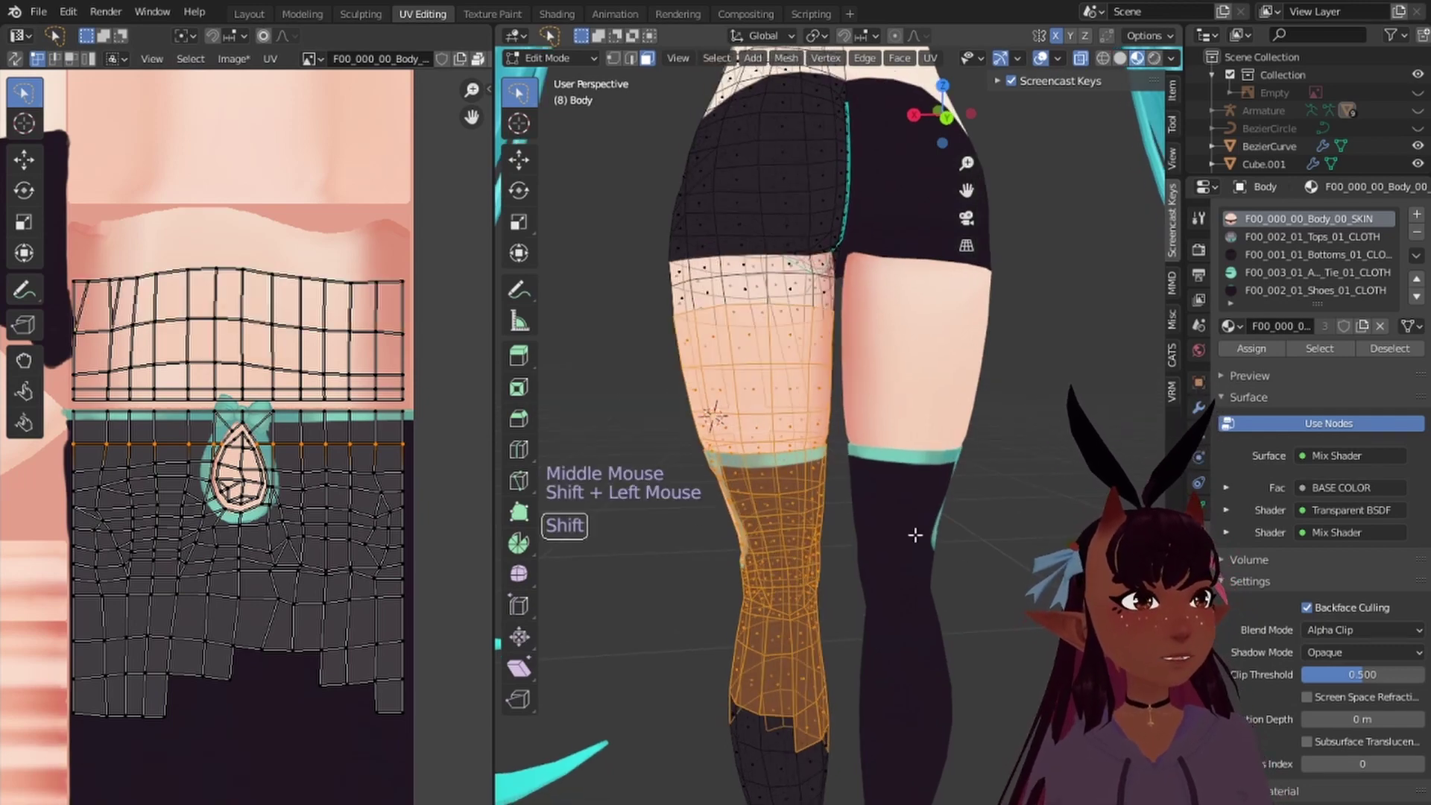
scroll(223, 407, "up", 1)
scroll(234, 403, "up", 2)
key("a")
key("a")
key("a")
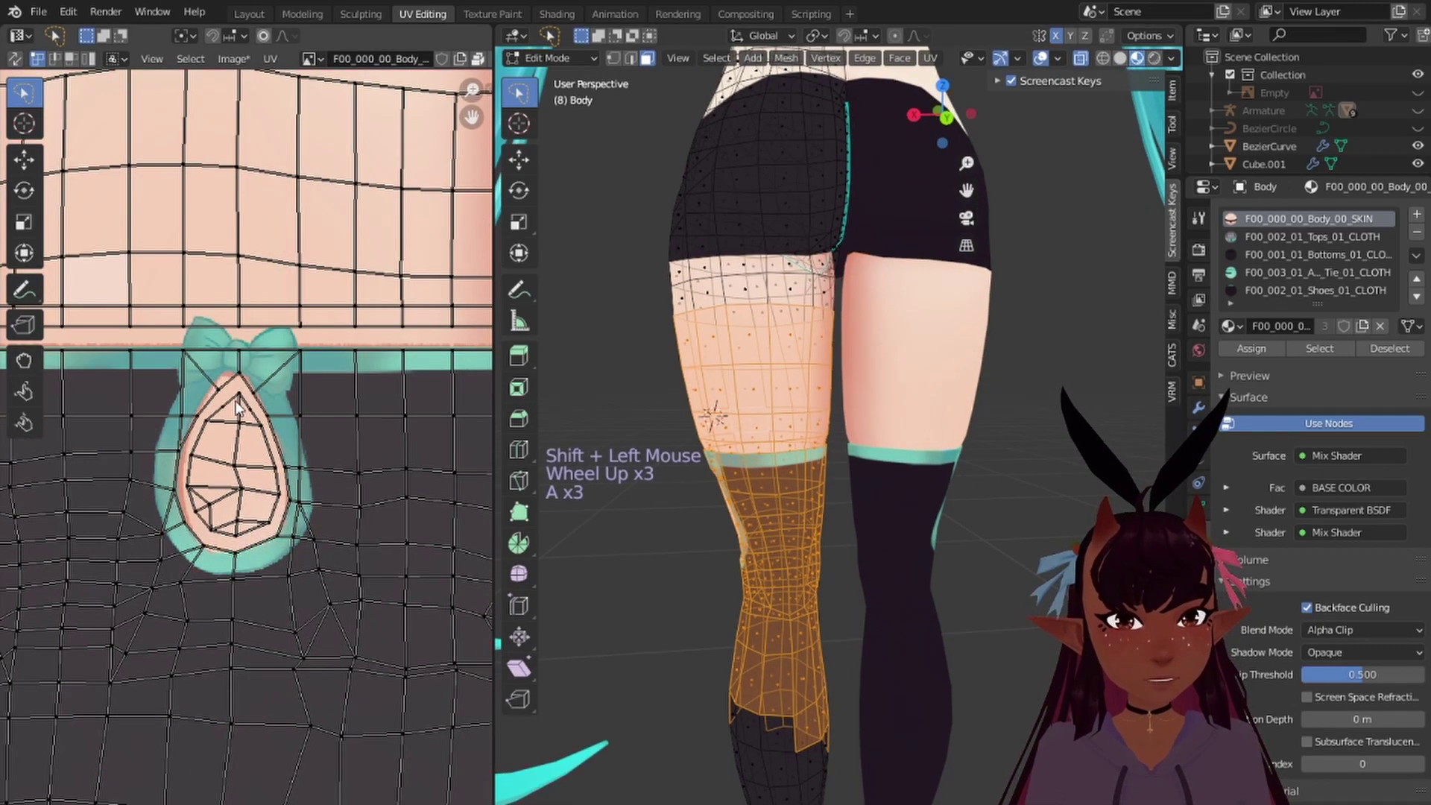
Step: Move the UV vertex right of the cutout's tip by about 0.00098 m in X and 0.00073 m in Y onto the painted edge
middle_click_drag(230, 392, 307, 477)
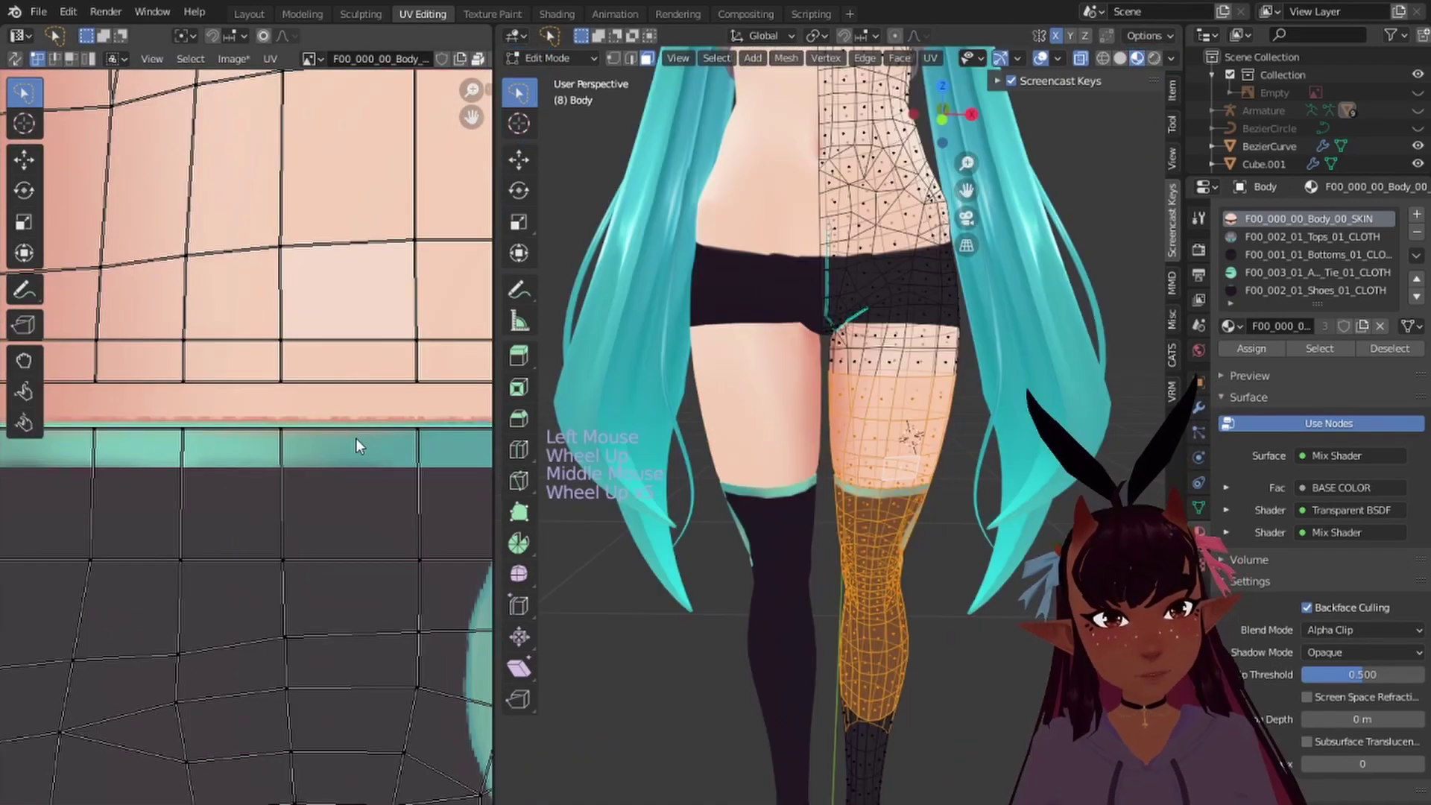
middle_click_drag(355, 437, 441, 461)
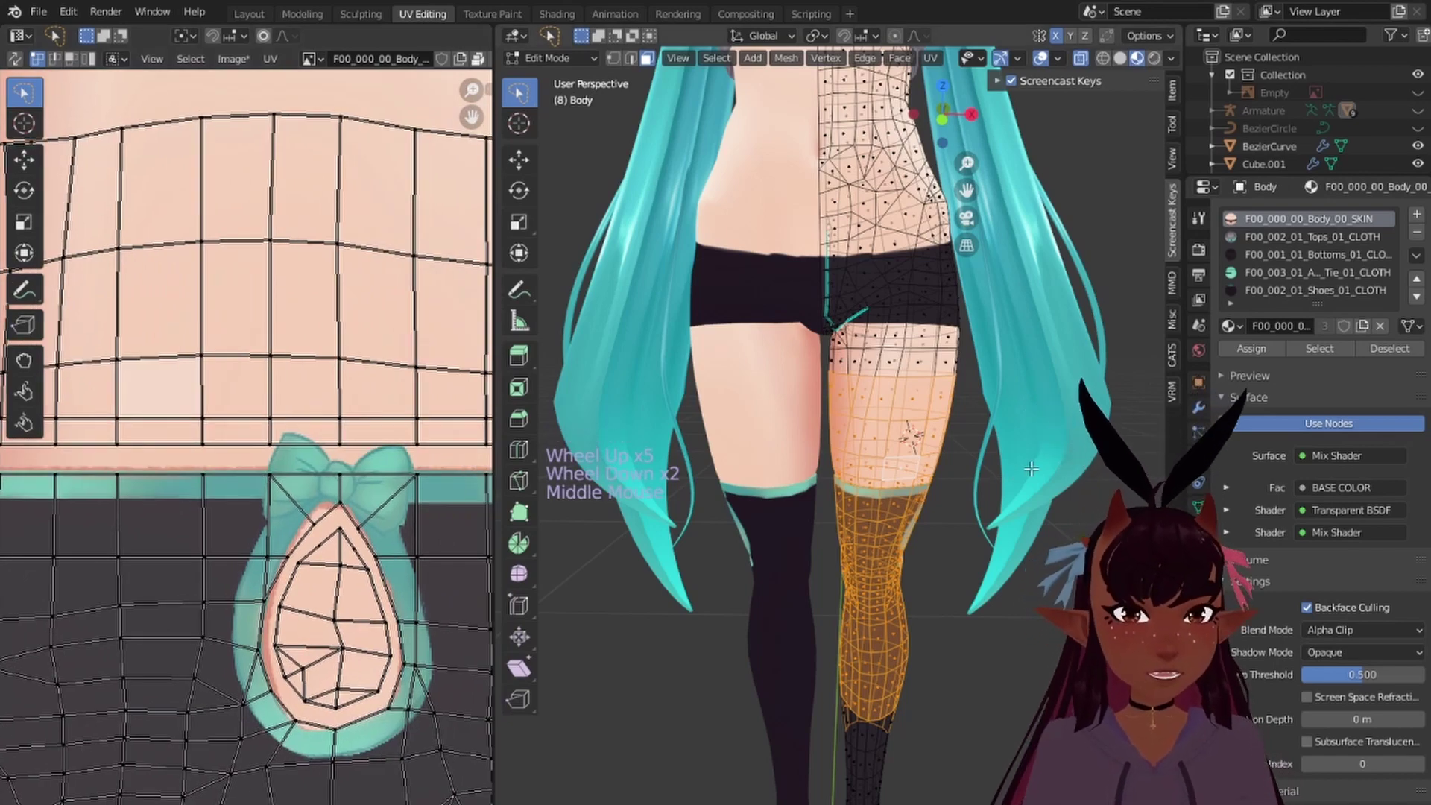
scroll(372, 619, "up", 3)
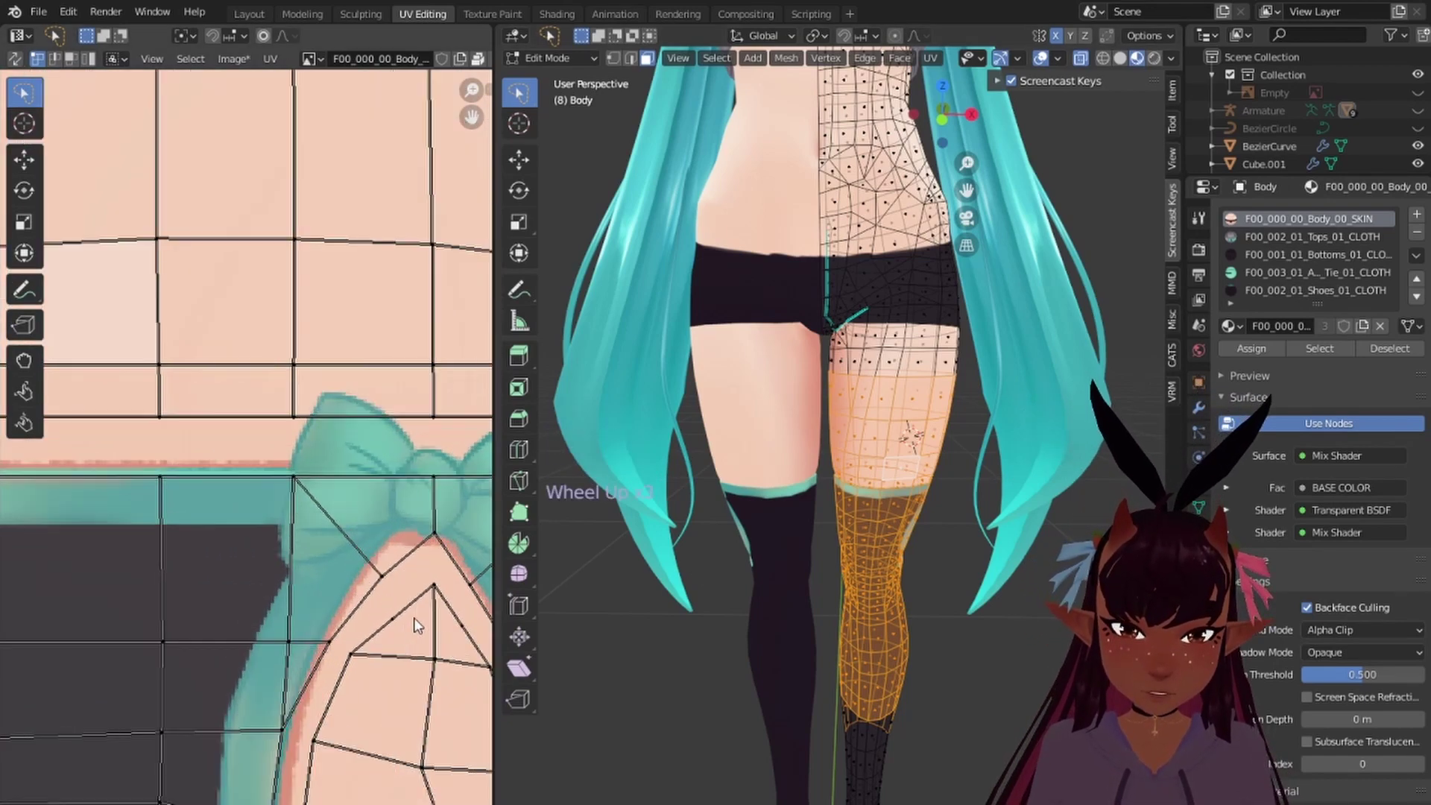
scroll(330, 514, "up", 3)
middle_click_drag(372, 339, 324, 386)
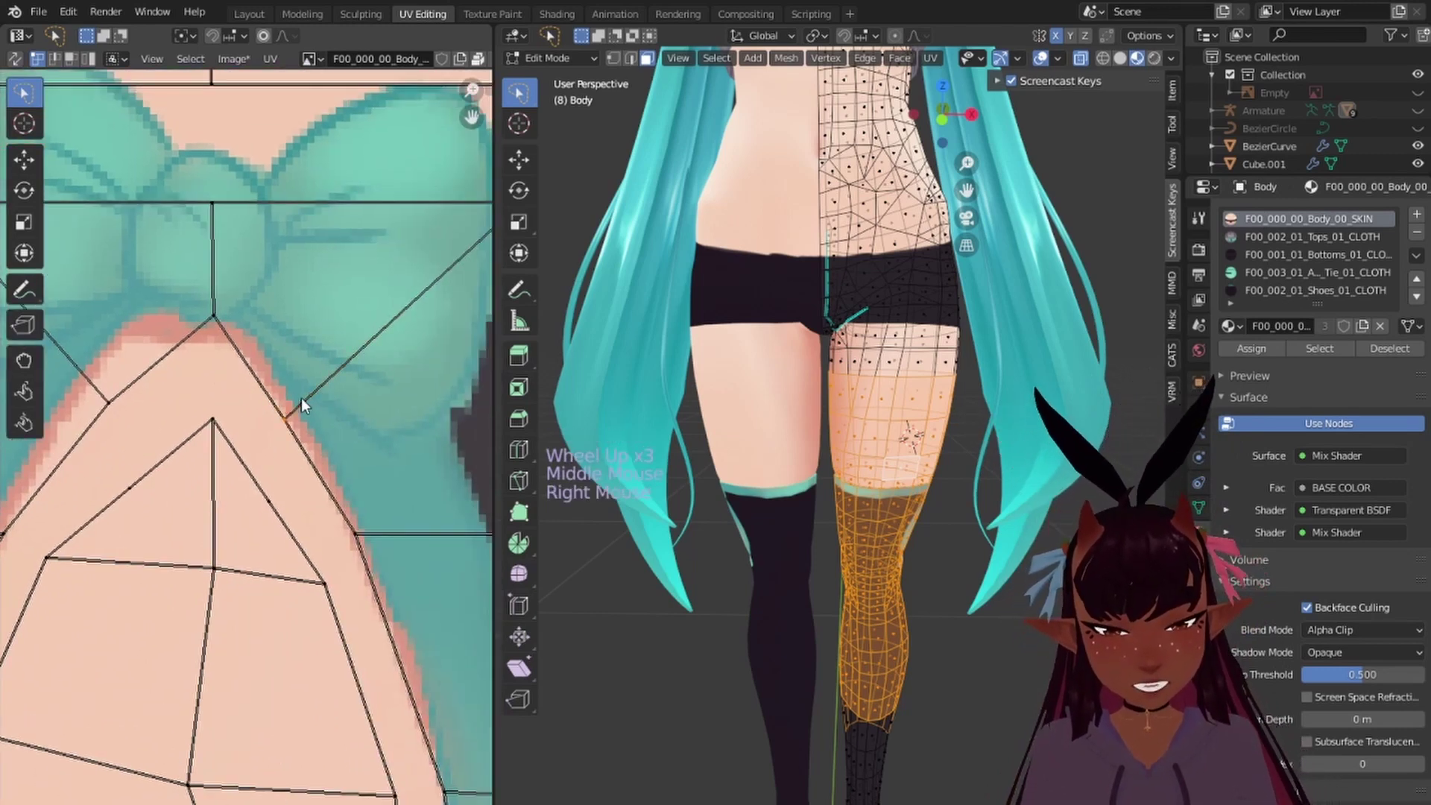
key("g")
left_click(315, 386)
middle_click_drag(315, 387, 409, 402)
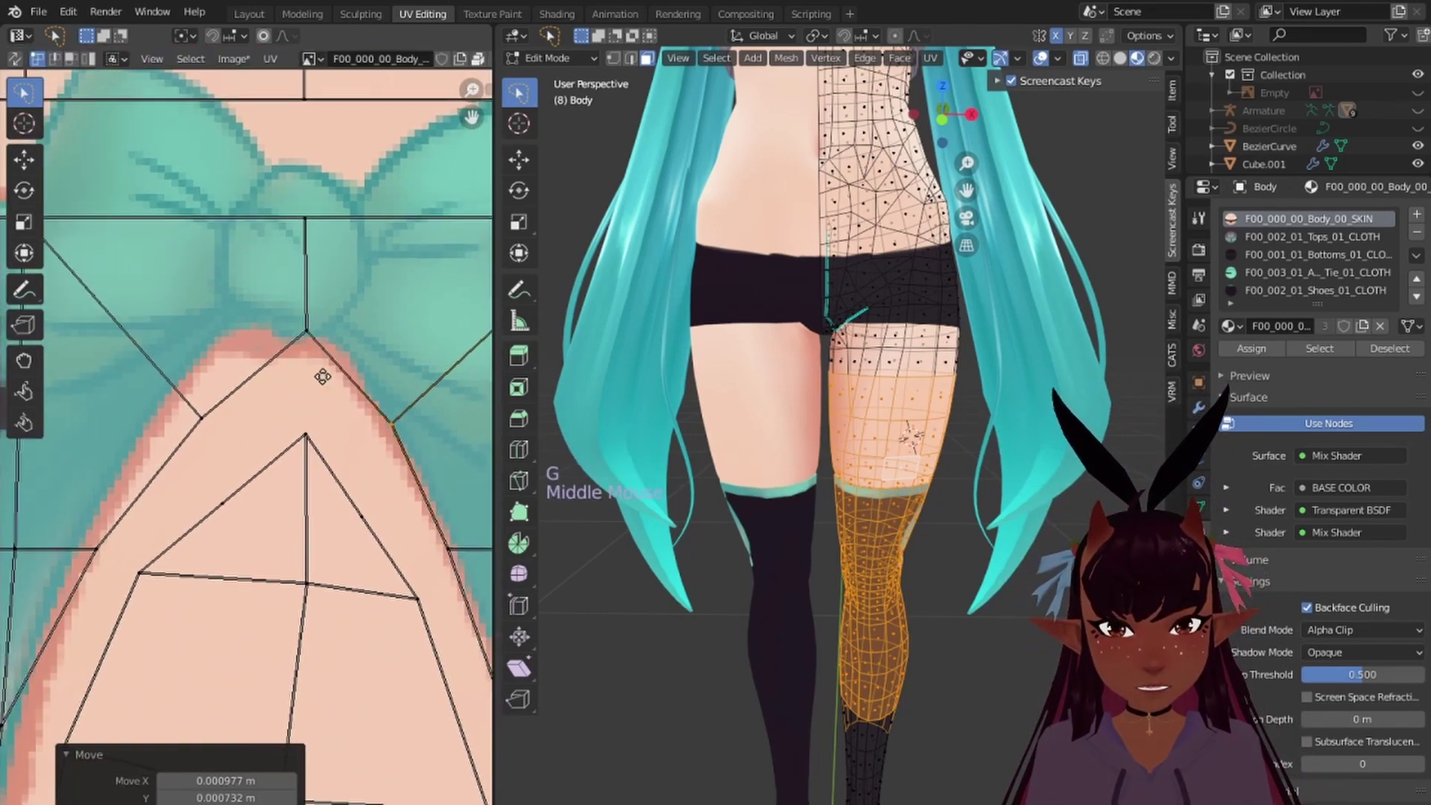
Step: Move the UV vertex left of the cutout's tip and a lower one on its right rim outward to follow the painted edge
right_click(201, 415)
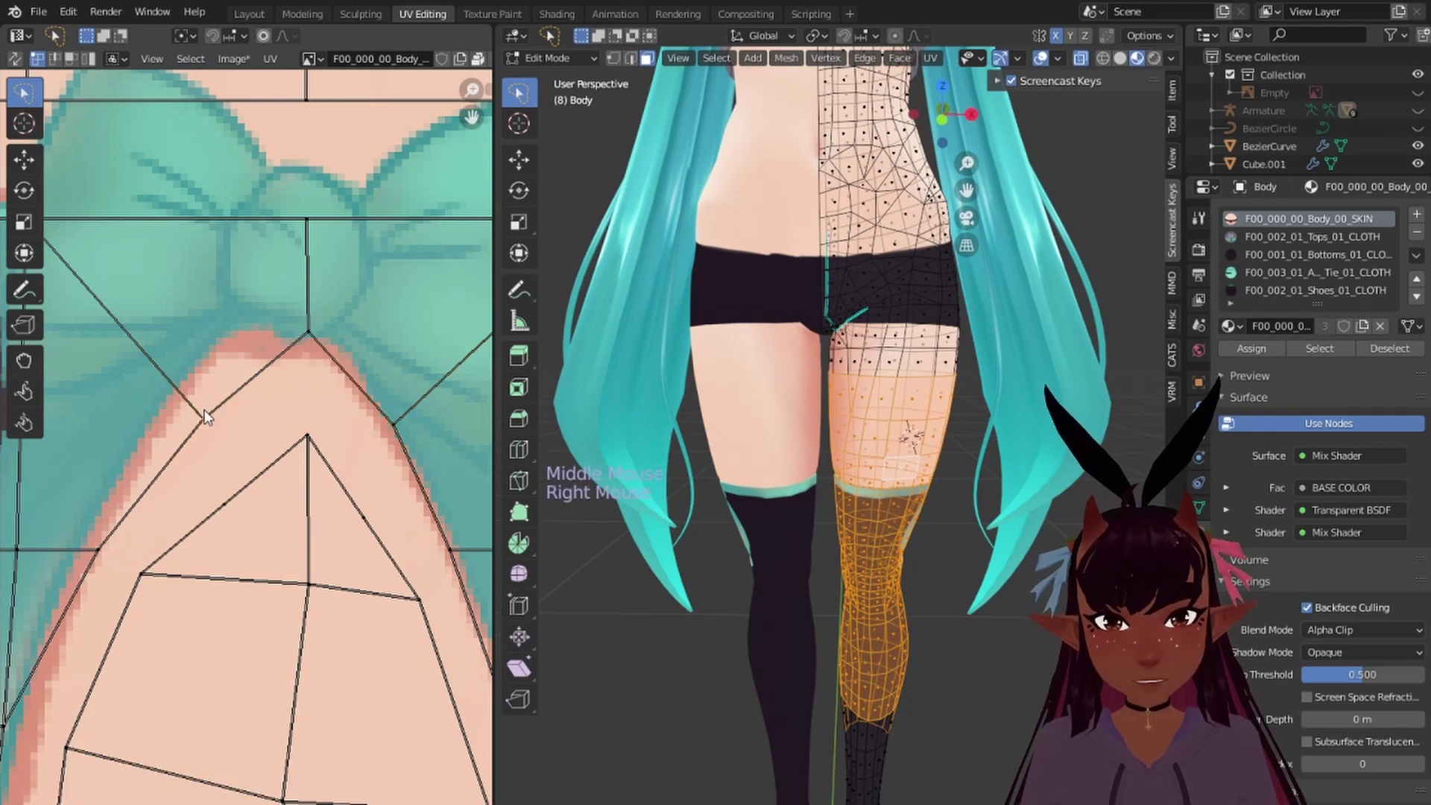
key("g")
left_click(165, 360)
middle_click_drag(166, 360, 418, 515)
right_click(416, 512)
key("g")
left_click(421, 510)
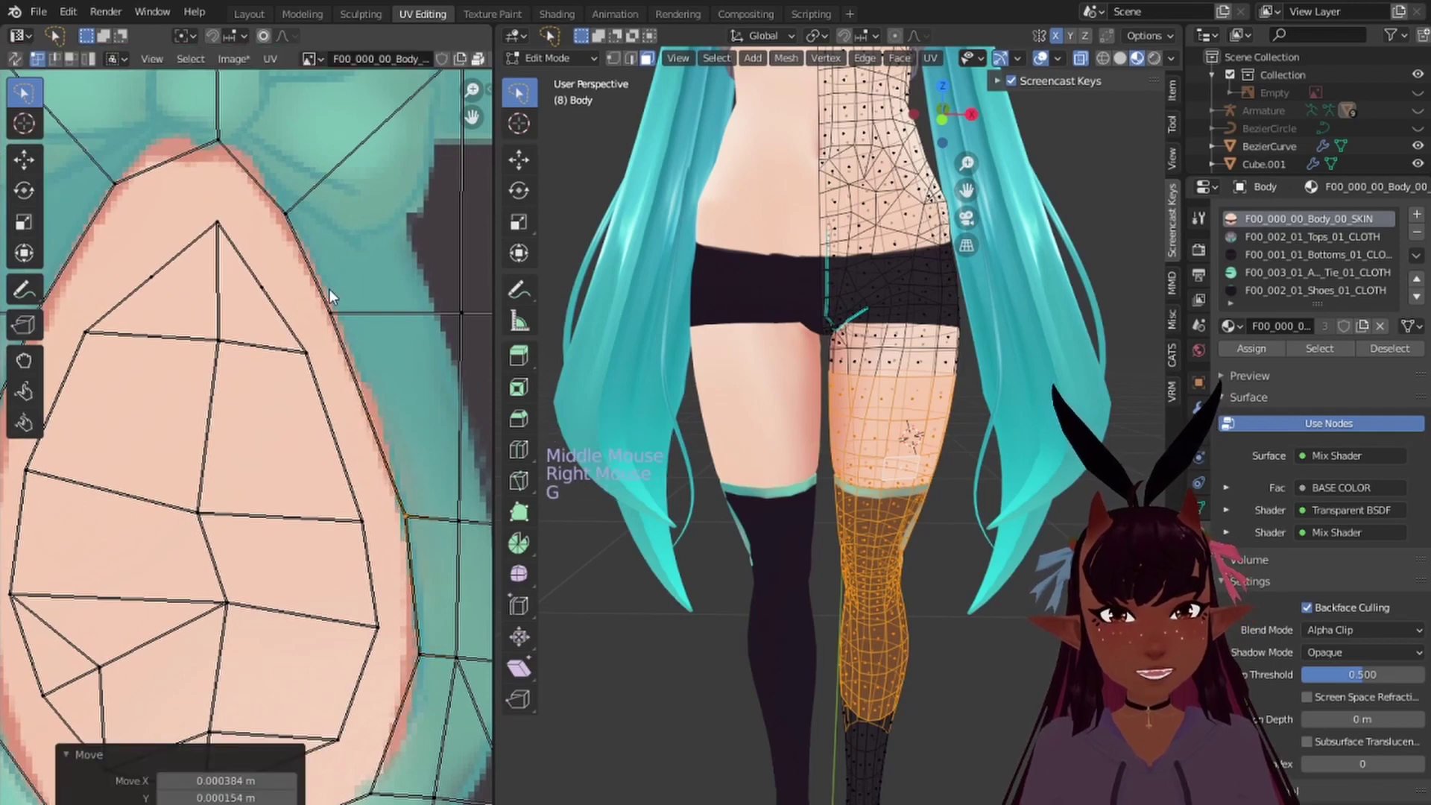
Step: Reselect the leg's lower thigh and stocking faces from the side and check the UVs around the cutout and trim
scroll(328, 288, "down", 6)
middle_click_drag(745, 373, 930, 380)
scroll(788, 430, "up", 6)
scroll(753, 456, "down", 1)
key("a")
key("a")
key("a")
scroll(813, 383, "down", 1)
scroll(814, 382, "down", 1)
scroll(857, 381, "down", 4)
mouse_move(928, 380)
left_mouse_down()
mouse_move(723, 390)
mouse_move(913, 667)
left_mouse_up()
scroll(790, 507, "up", 5)
scroll(772, 491, "down", 4)
scroll(238, 462, "down", 6)
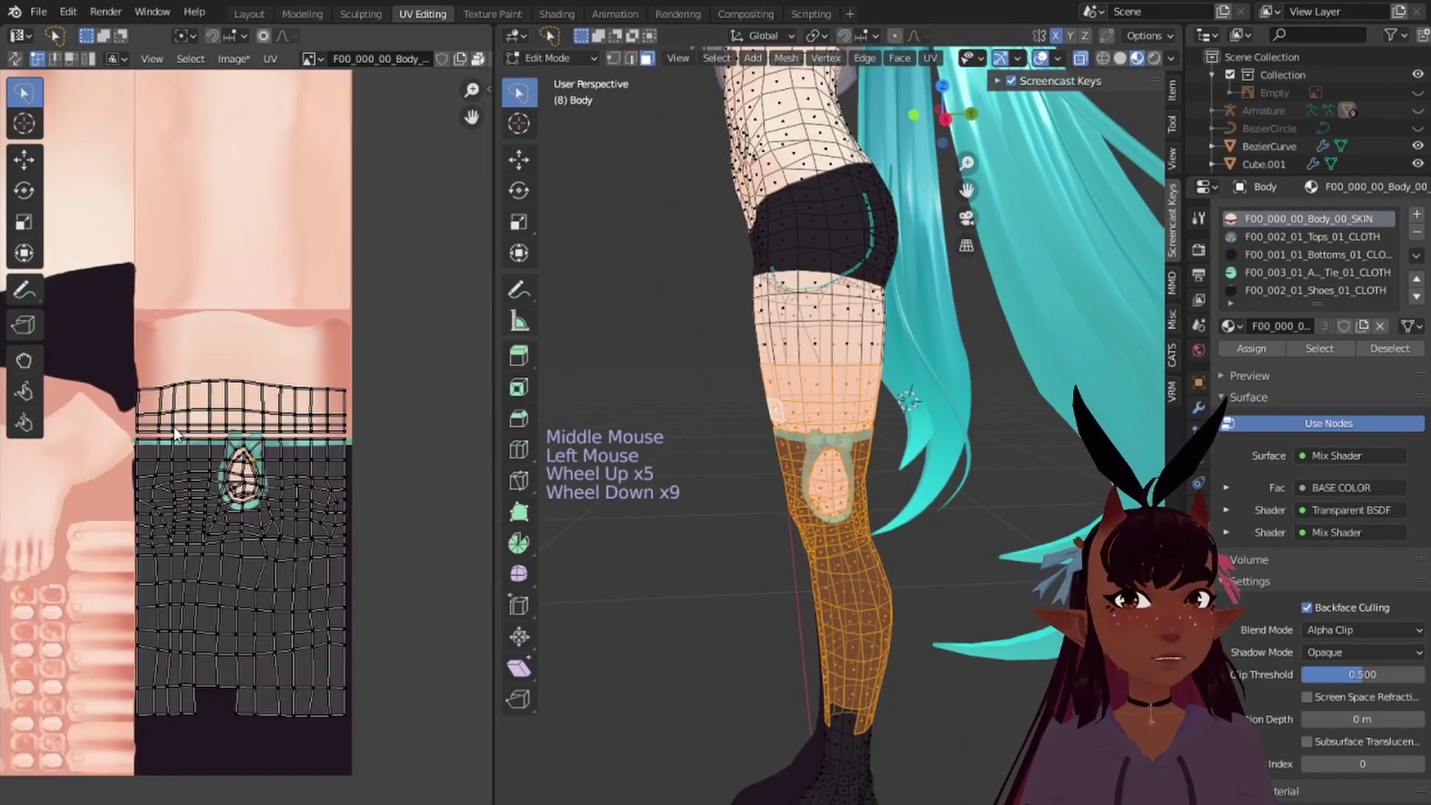
scroll(223, 455, "up", 5)
middle_click_drag(218, 427, 300, 403)
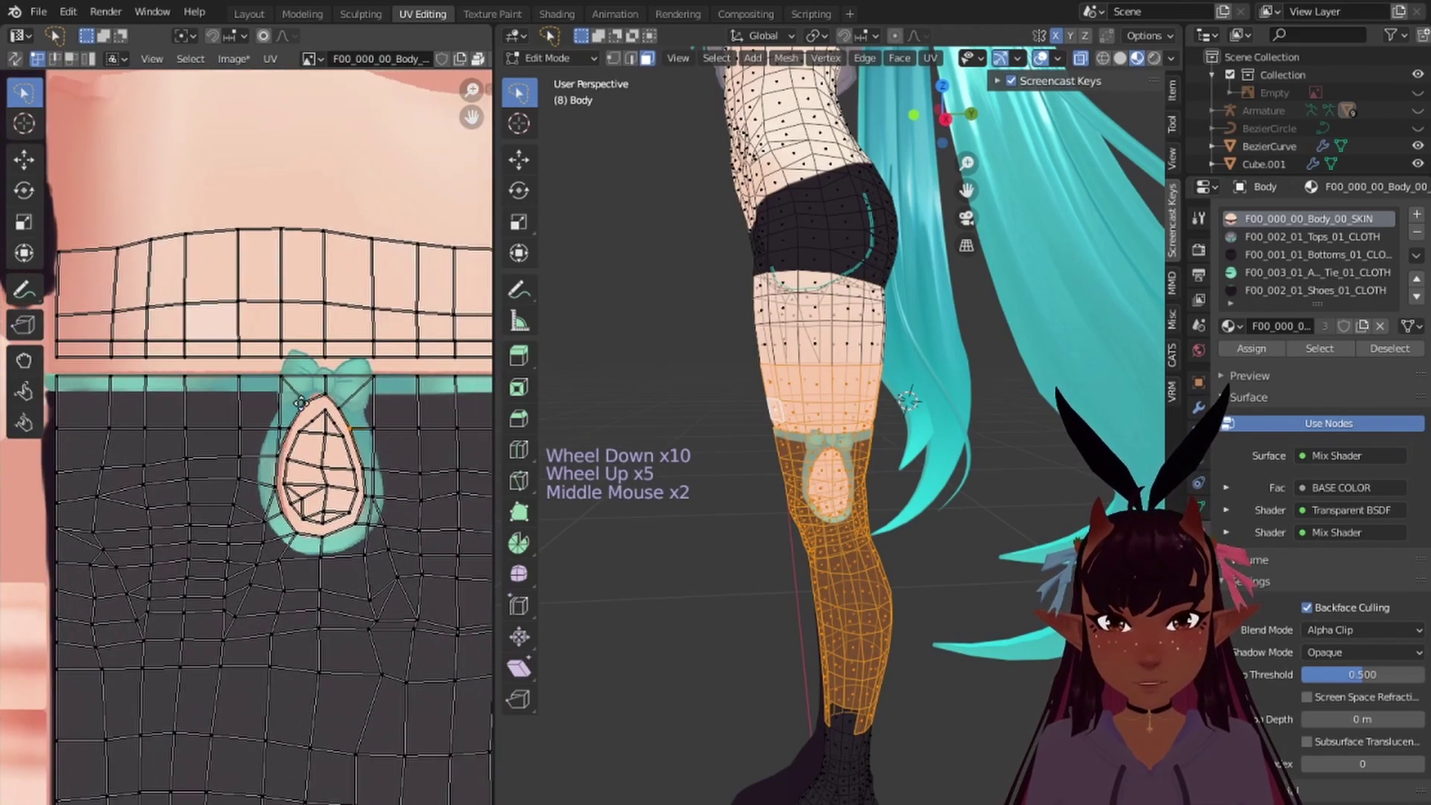
Step: Switch to texture painting, sample the skin colour for the brush, and enable Stabilize Stroke
left_click(498, 15)
scroll(261, 347, "up", 2)
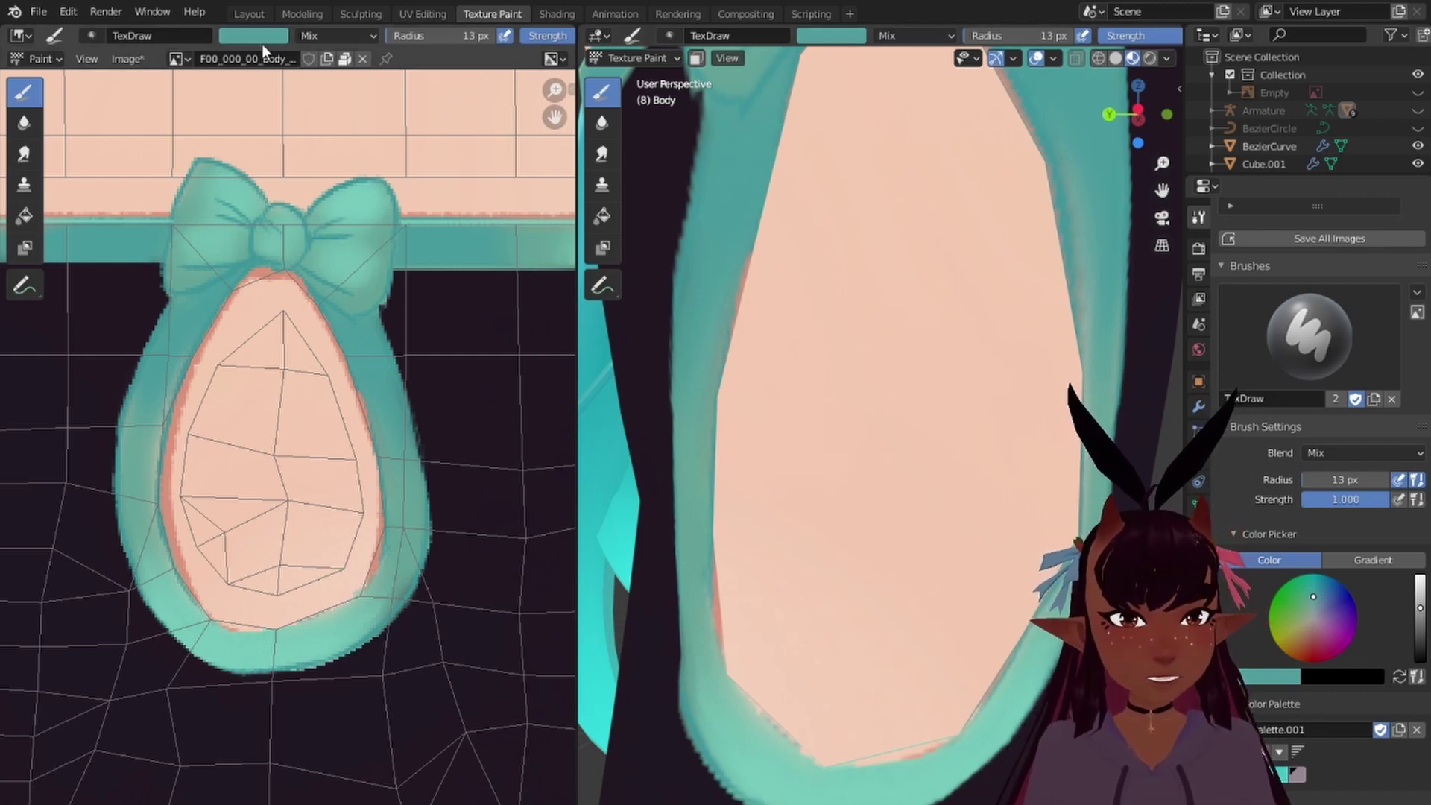
key("s")
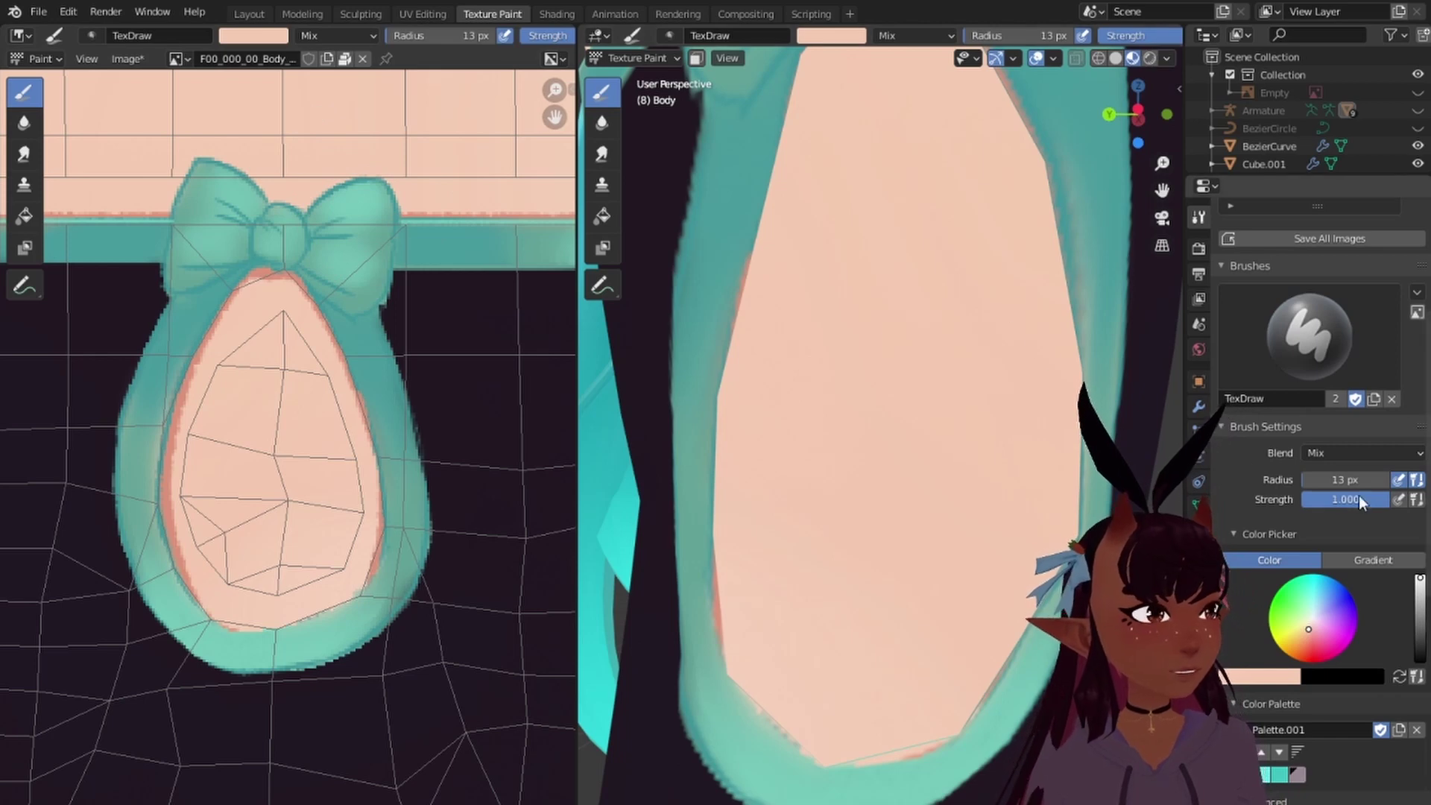
scroll(1357, 495, "down", 5)
scroll(1352, 498, "down", 6)
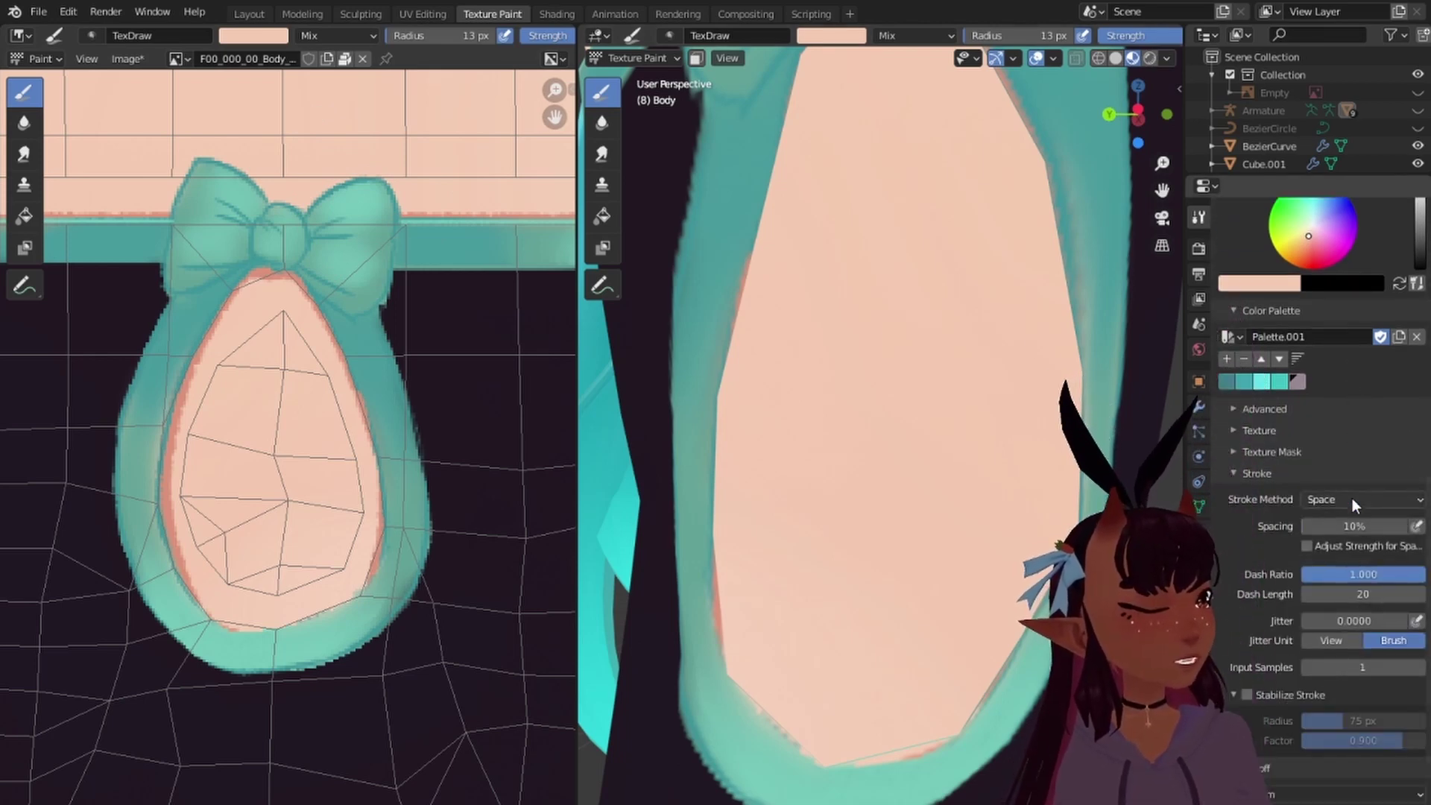
left_click(1248, 695)
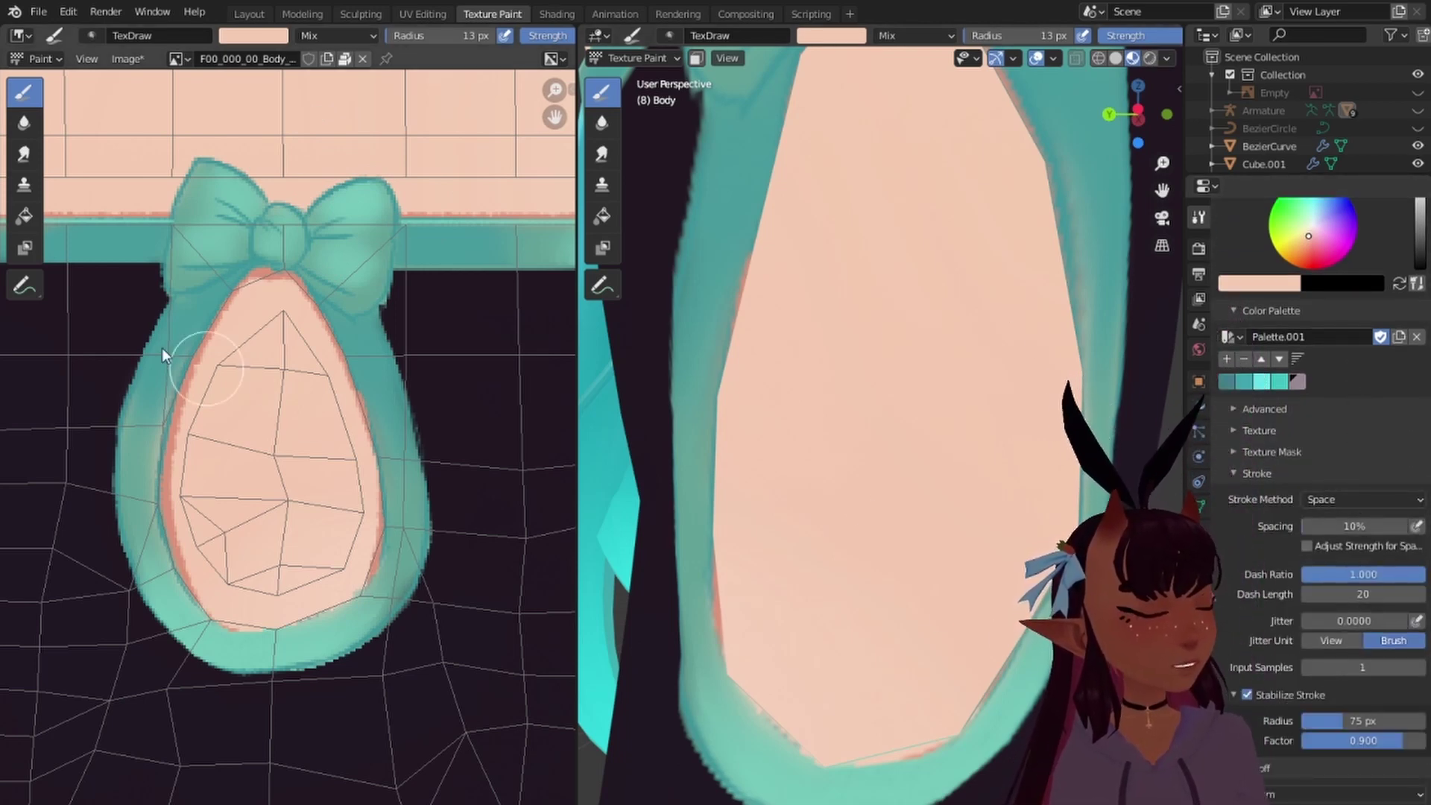
Step: Paint skin colour over the bow's upper part with 13 px and 3 px strokes, and extend the teal trim across it
mouse_move(105, 167)
left_mouse_down()
mouse_move(276, 151)
mouse_move(378, 163)
left_mouse_up()
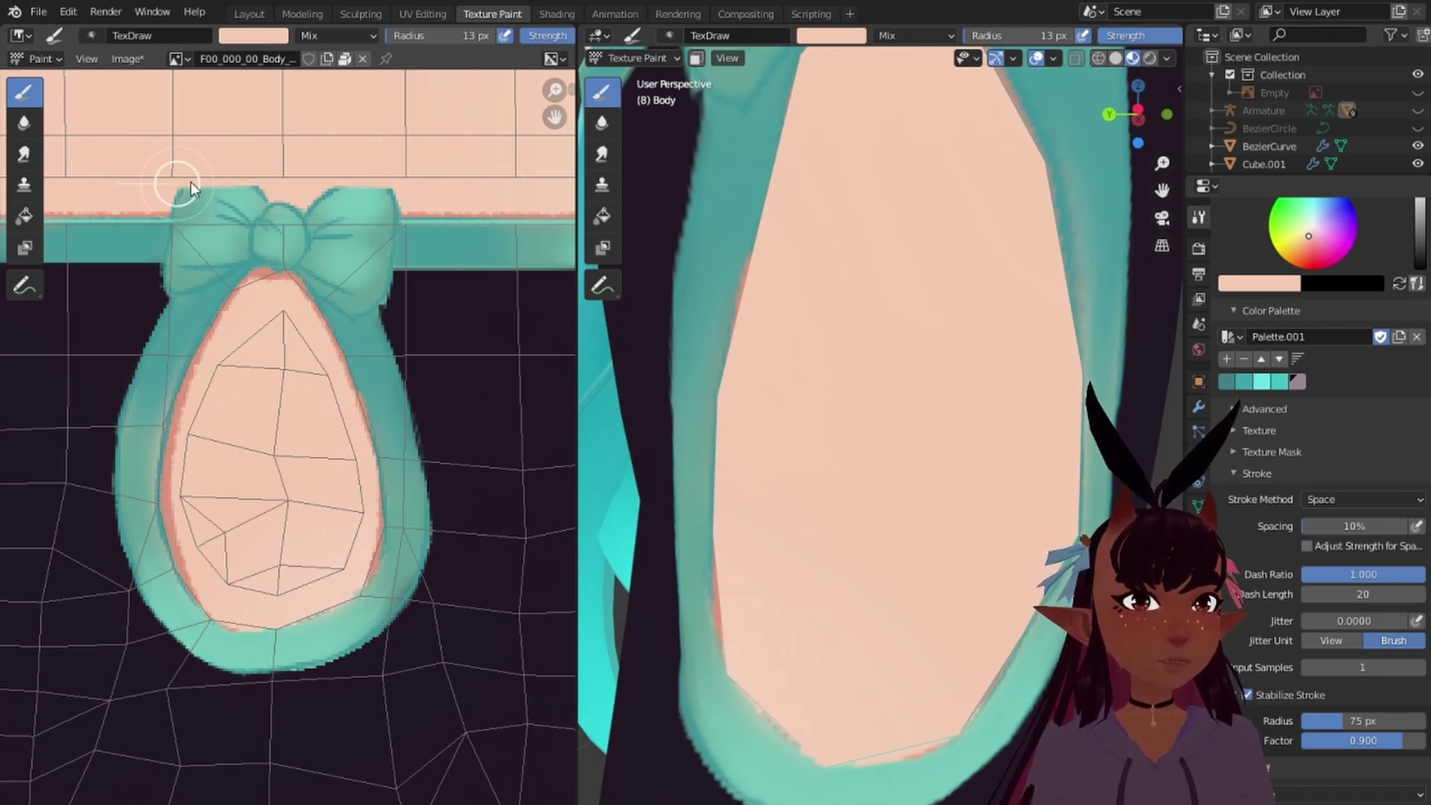
left_click_drag(191, 182, 602, 173)
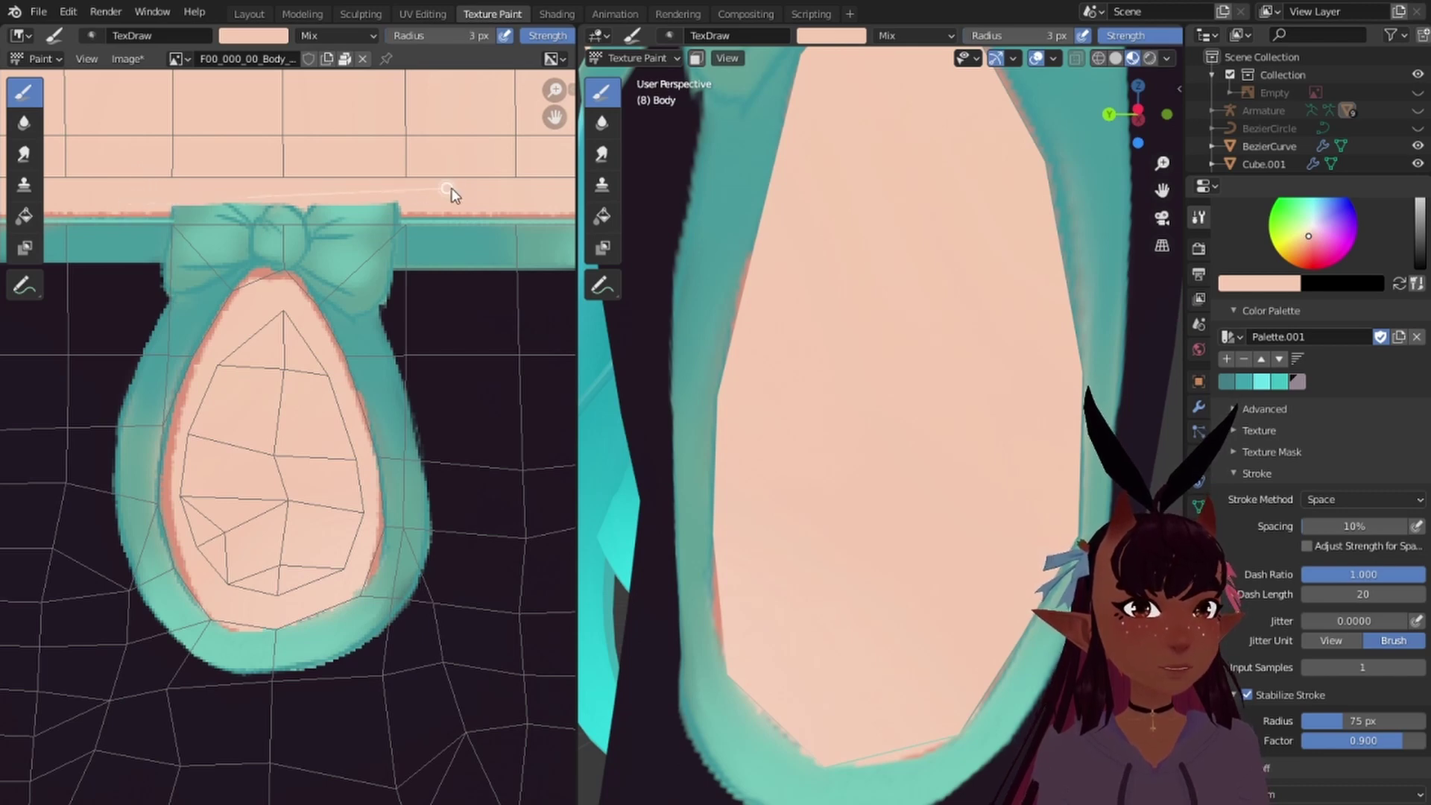
key("s")
left_click_drag(165, 230, 490, 231)
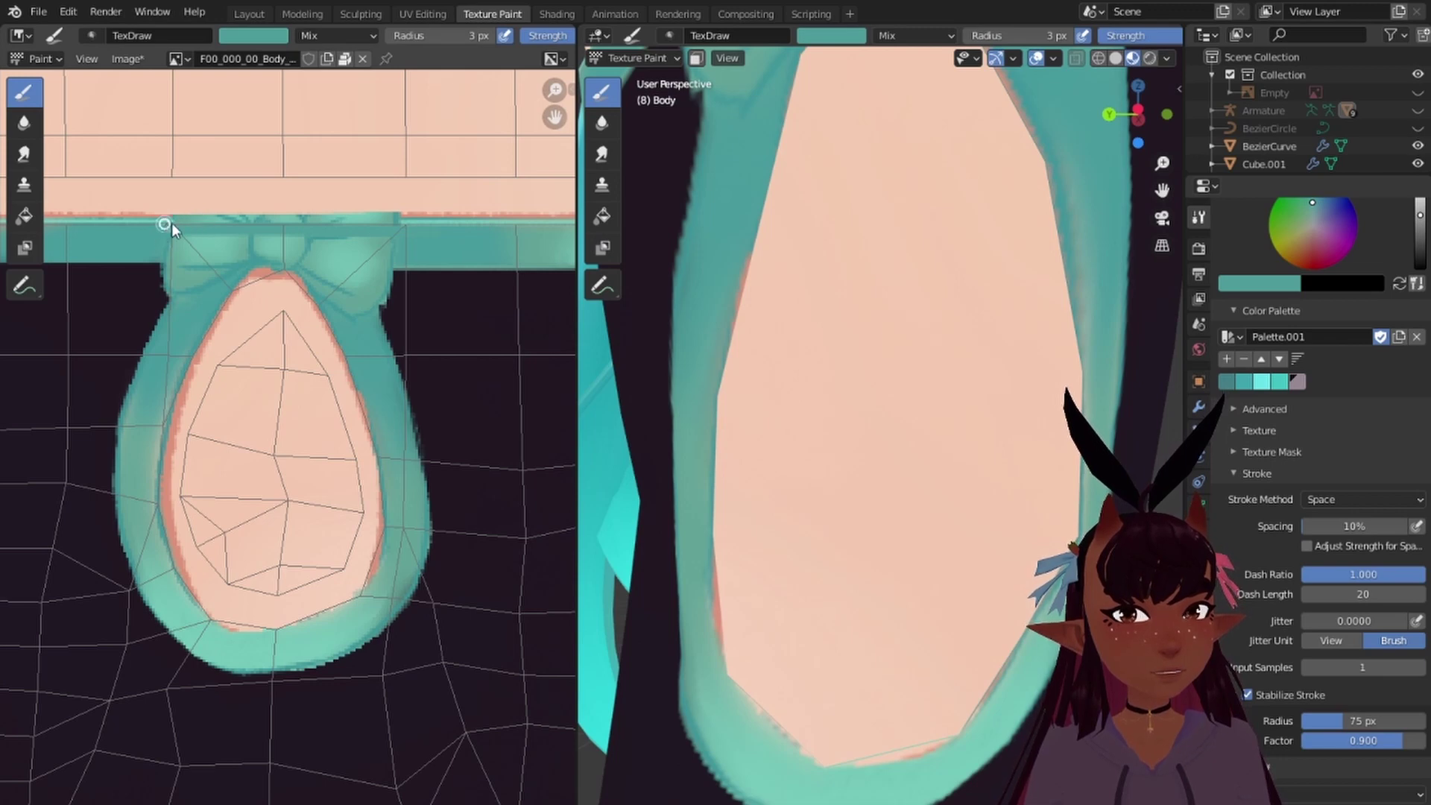
Step: Paint out the rest of the bow with sampled dark stocking and teal colours, disabling Stabilize Stroke for the freehand touch-ups
mouse_move(152, 267)
left_mouse_down()
mouse_move(358, 249)
mouse_move(256, 42)
left_mouse_up()
key("s")
left_click_drag(246, 270, 22, 364)
key("shift+s")
left_click_drag(321, 272, 387, 298)
mouse_move(224, 271)
left_mouse_down()
mouse_move(161, 306)
mouse_move(167, 322)
left_mouse_up()
key("s")
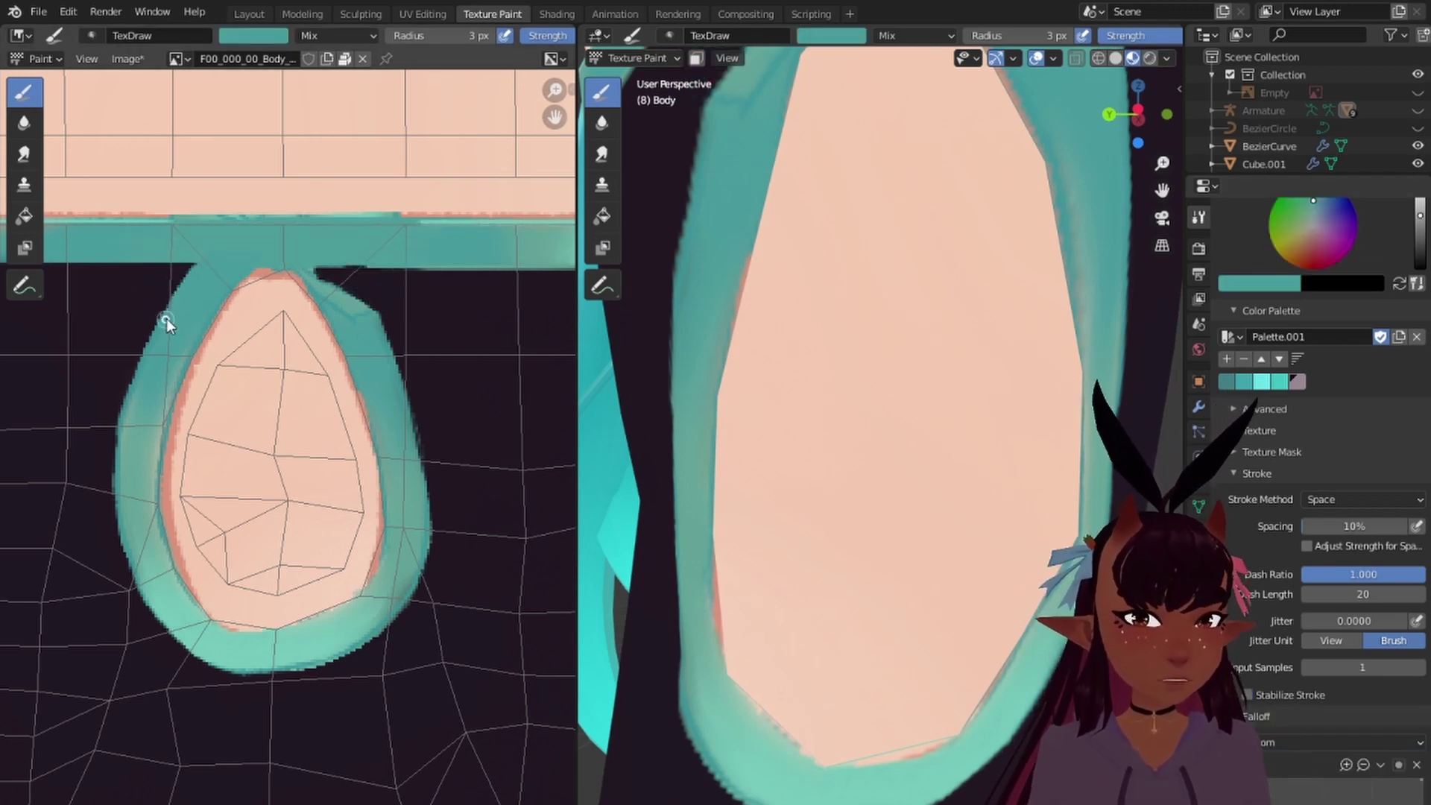
Step: Paint sampled teal along the cutout's left inner rim to cover its red edge
key("s")
mouse_move(170, 378)
left_mouse_down()
mouse_move(154, 517)
mouse_move(281, 638)
left_mouse_up()
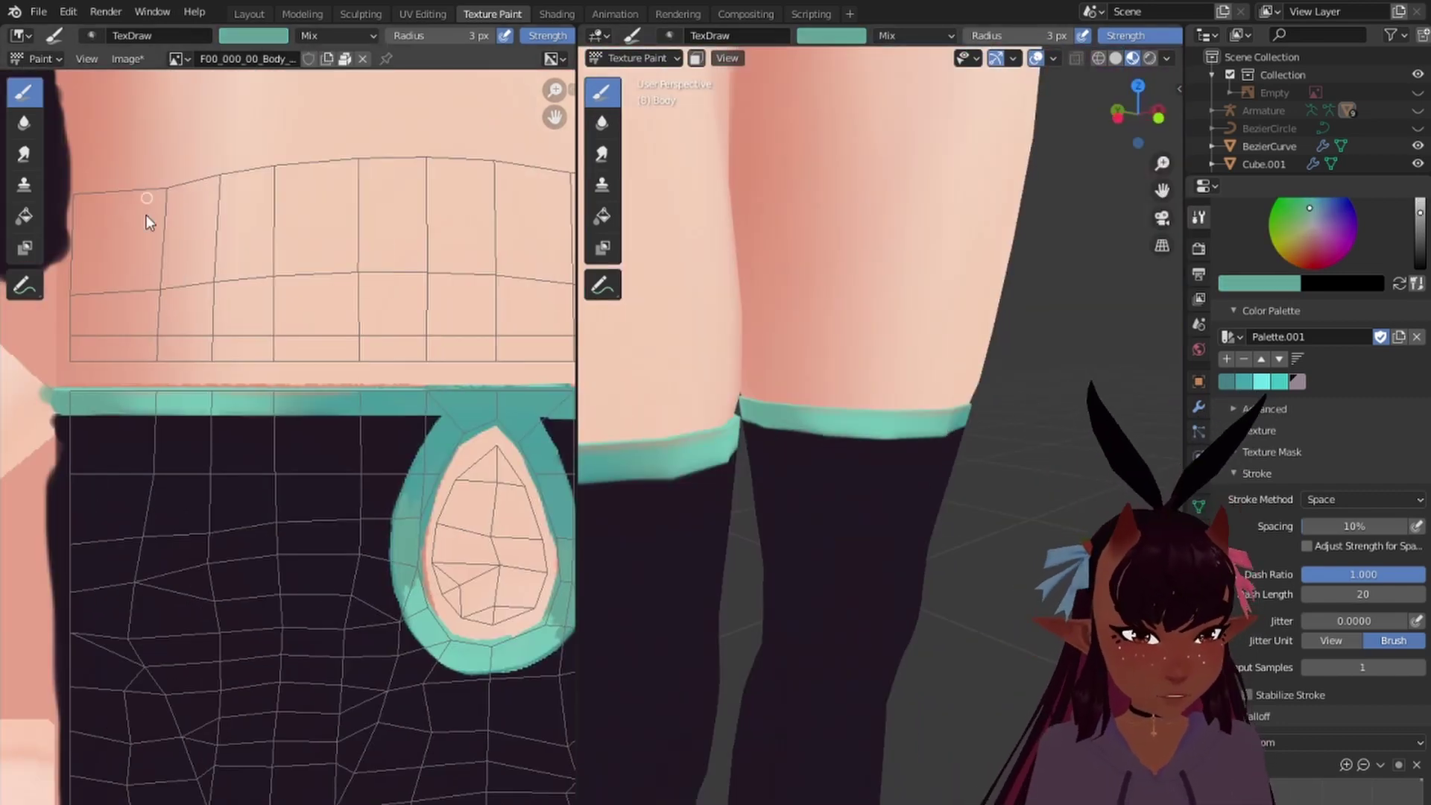
Step: Repaint the horizontal trim band with flat strokes of sampled light and dark teal on both sides of the cutout
left_click_drag(75, 392, 165, 393)
key("s")
left_click_drag(267, 399, 295, 399)
key("s")
key("s")
middle_click_drag(492, 406, 141, 403)
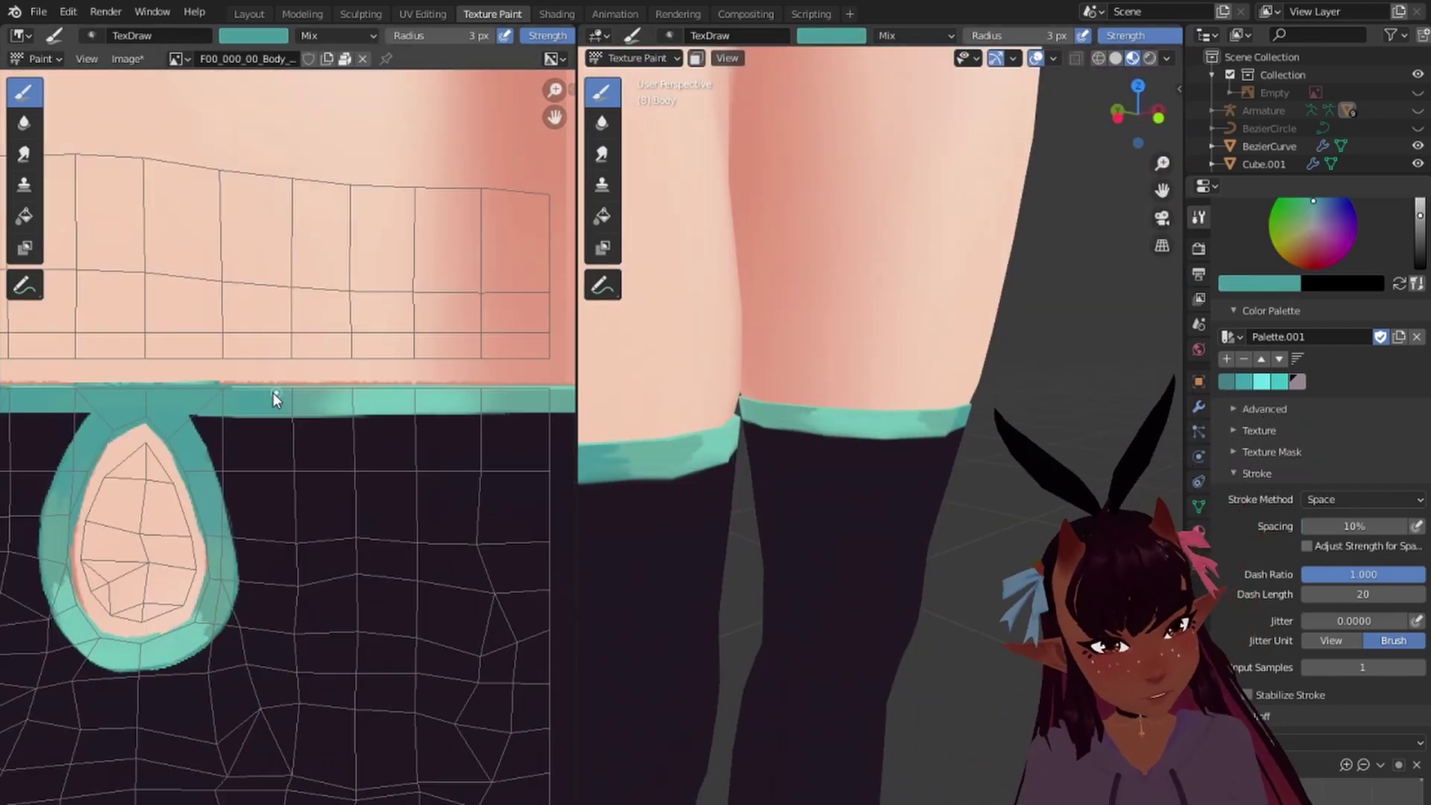
left_click(261, 36)
left_click(272, 40)
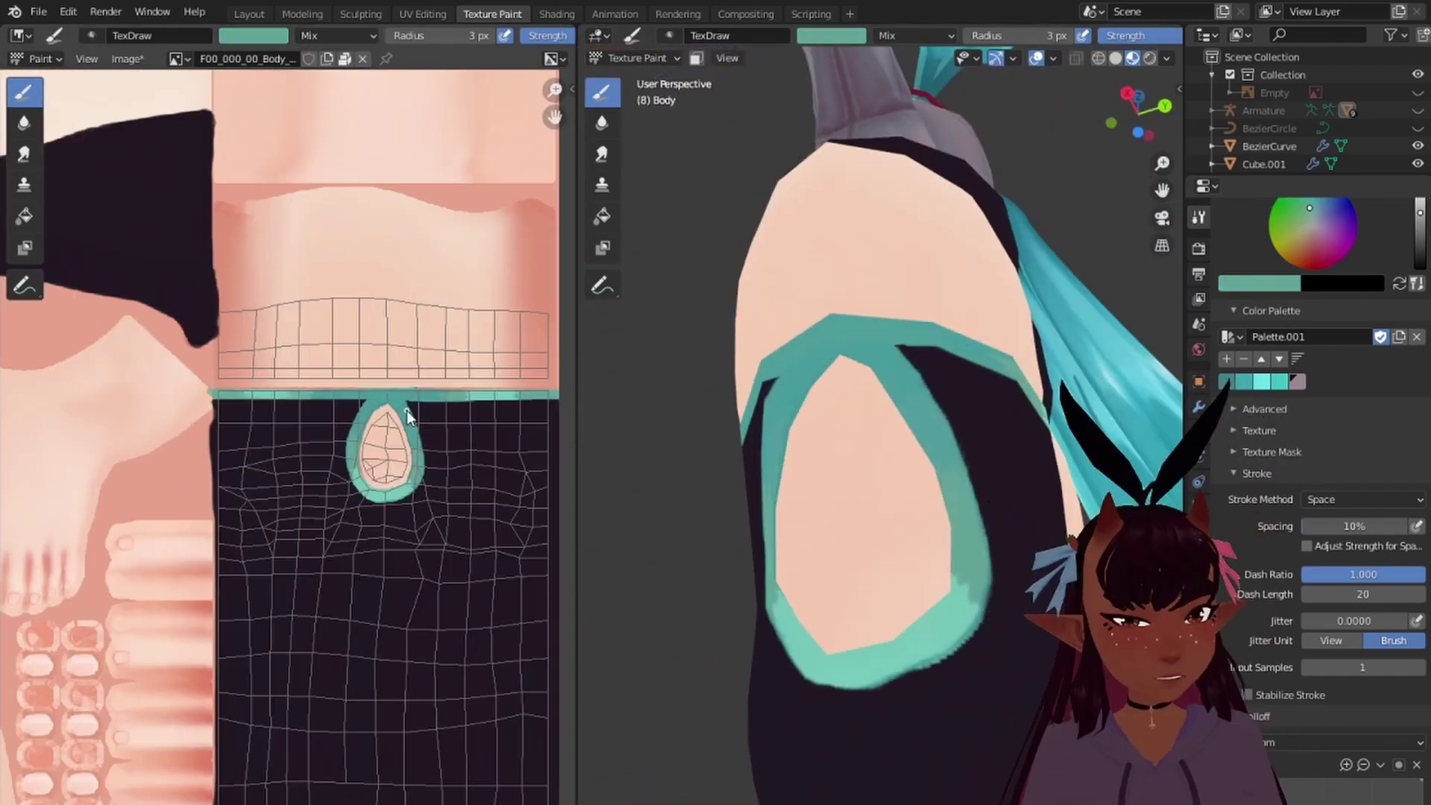
Step: Paint along the cutout's left edge from its pointed tip downward
scroll(313, 447, "up", 5)
mouse_move(325, 287)
left_mouse_down()
mouse_move(221, 386)
mouse_move(195, 555)
left_mouse_up()
mouse_move(326, 289)
left_mouse_down()
mouse_move(377, 380)
mouse_move(423, 604)
mouse_move(237, 350)
left_mouse_up()
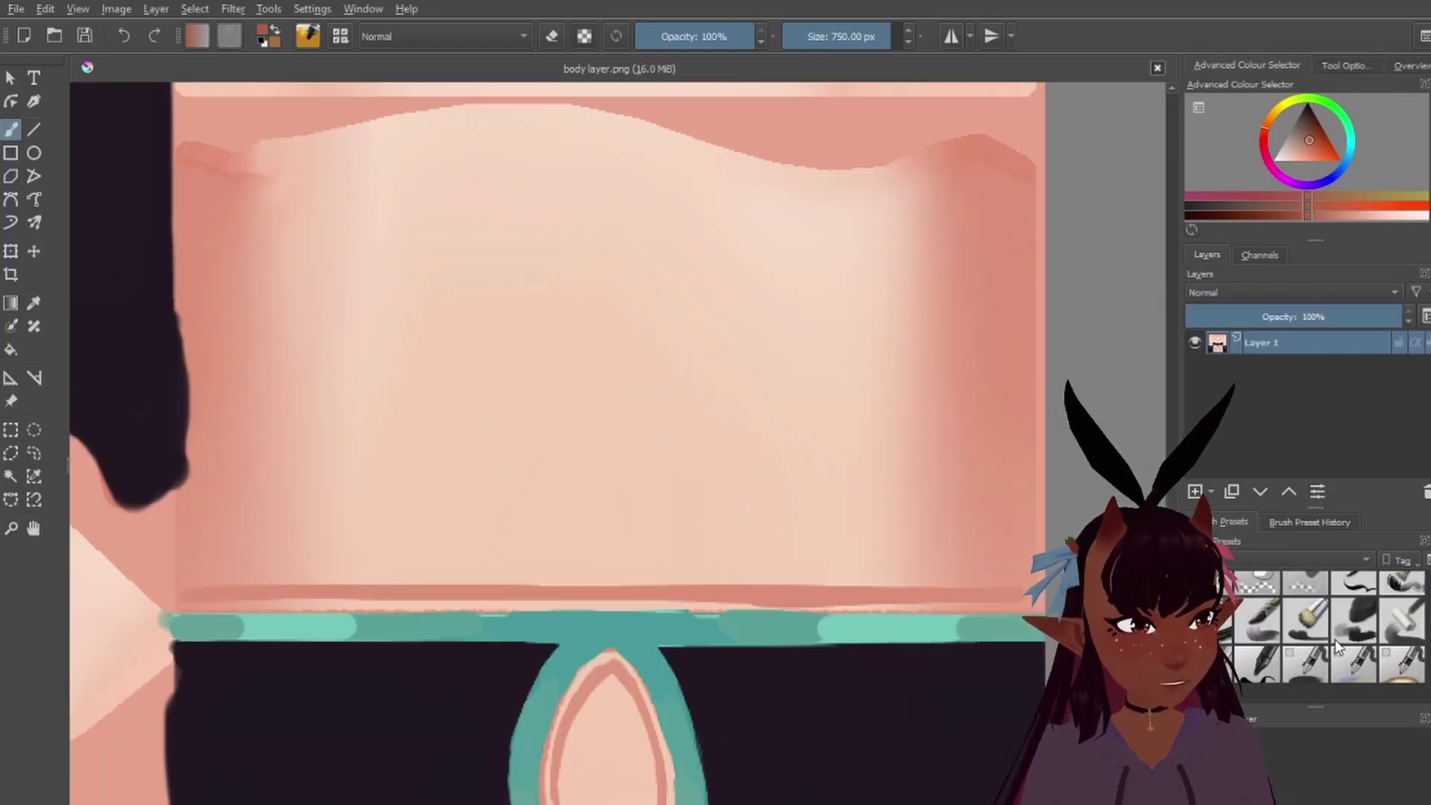
Step: Switch to Krita, duplicate Layer 1 of body layer.png, and reduce the brush size for softening the red shading above the trim
key("ctrl+j")
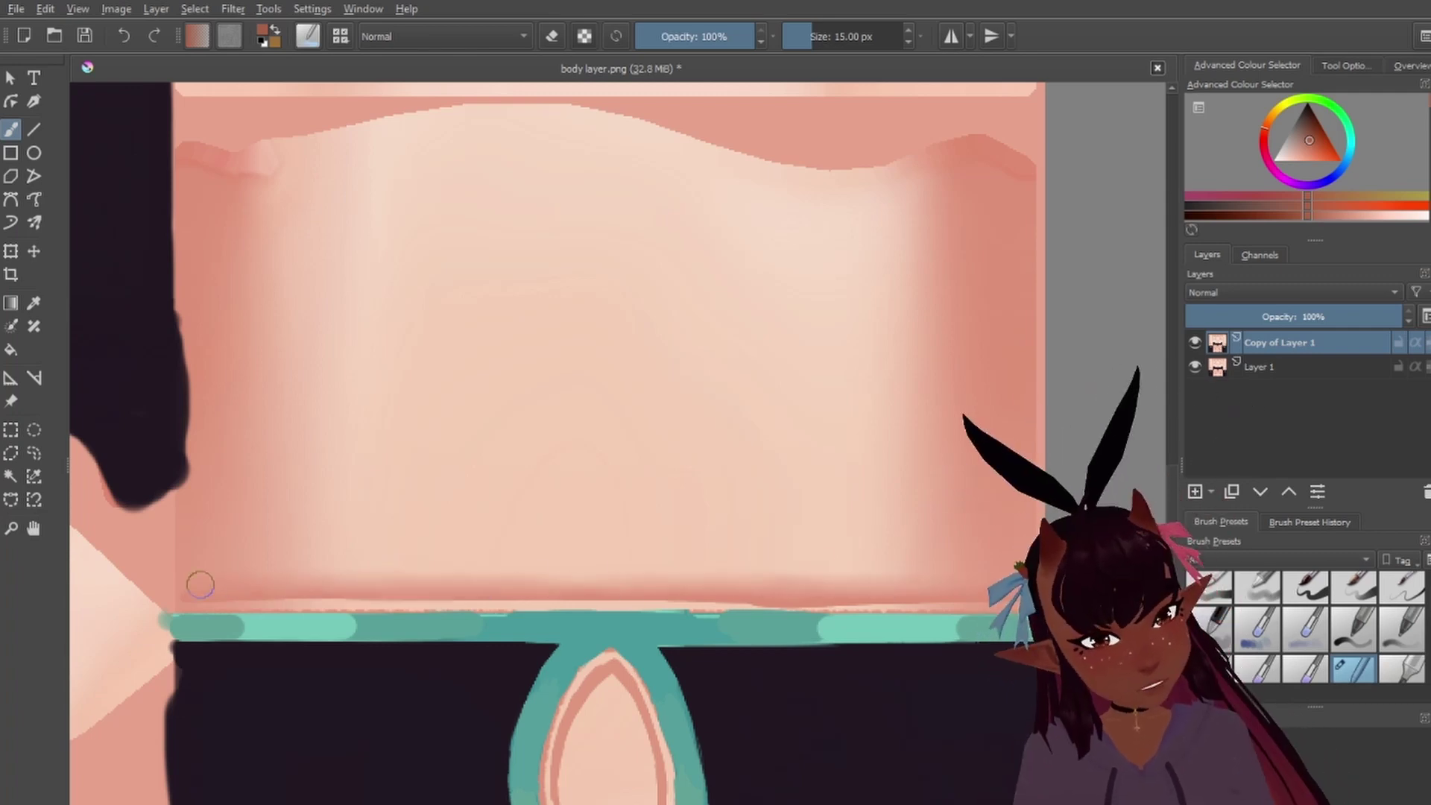
key("bracketleft")
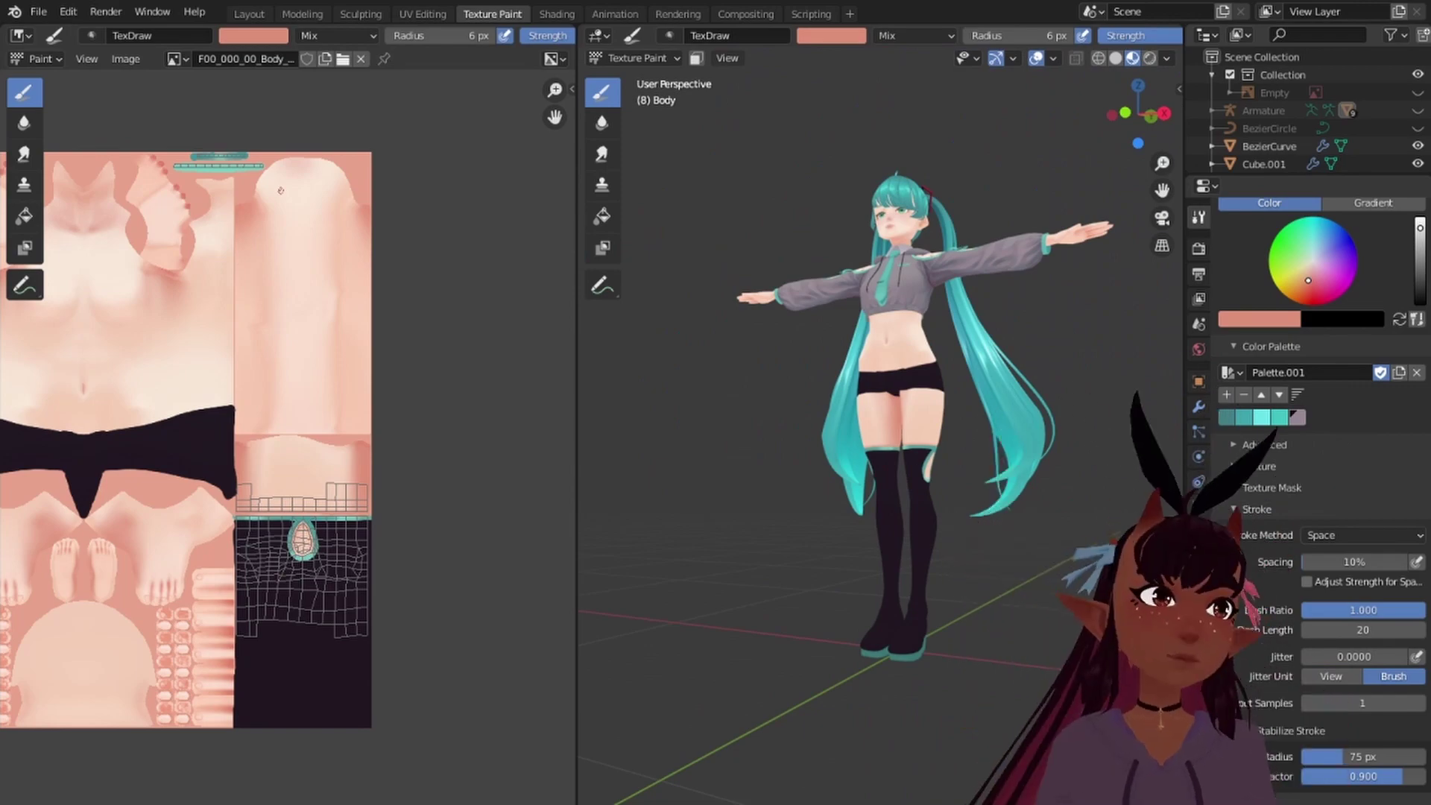
Step: Show the Screencast Keys settings beside the model in the Layout workspace
scroll(880, 477, "up", 5)
middle_click_drag(924, 492, 896, 320)
scroll(903, 327, "down", 4)
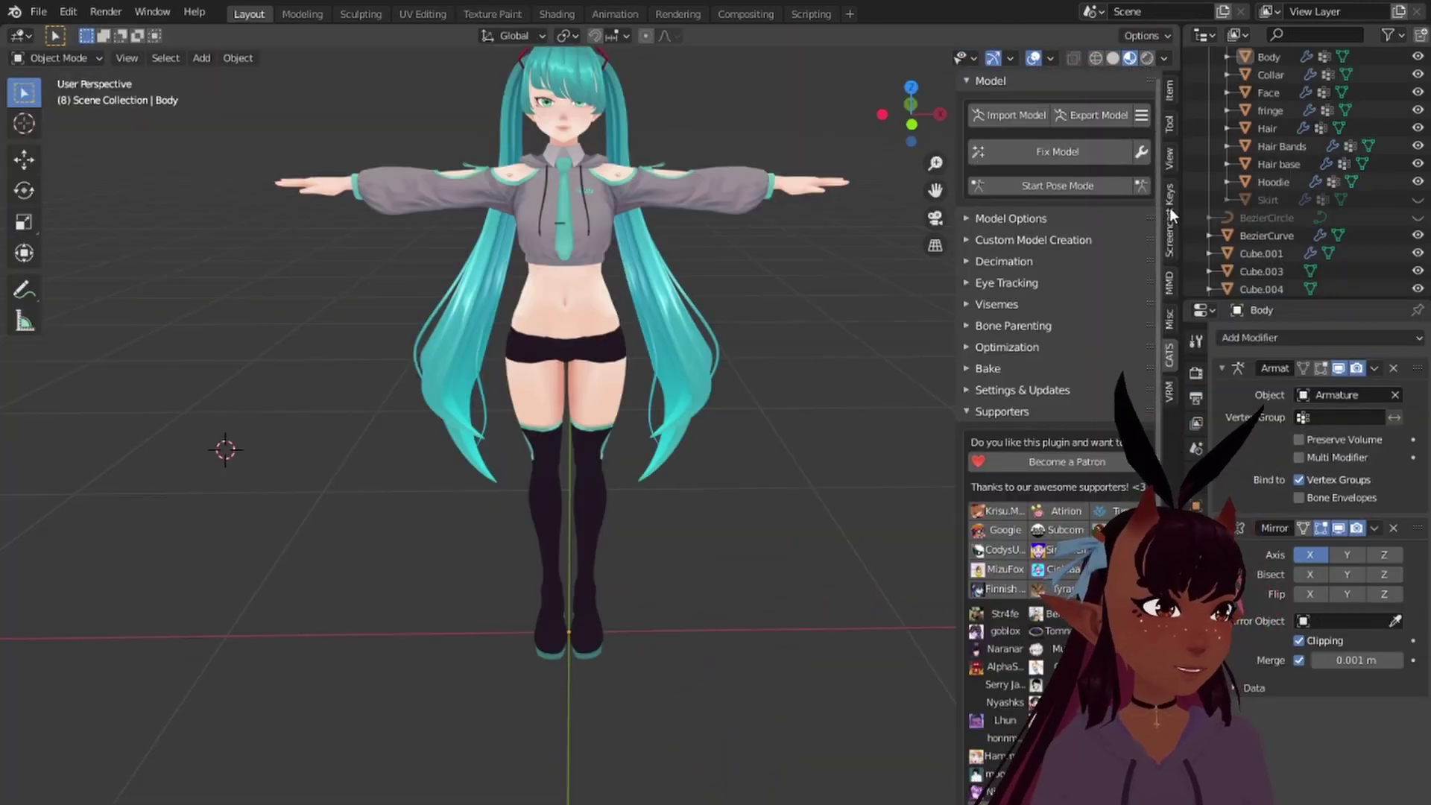
left_click(1170, 209)
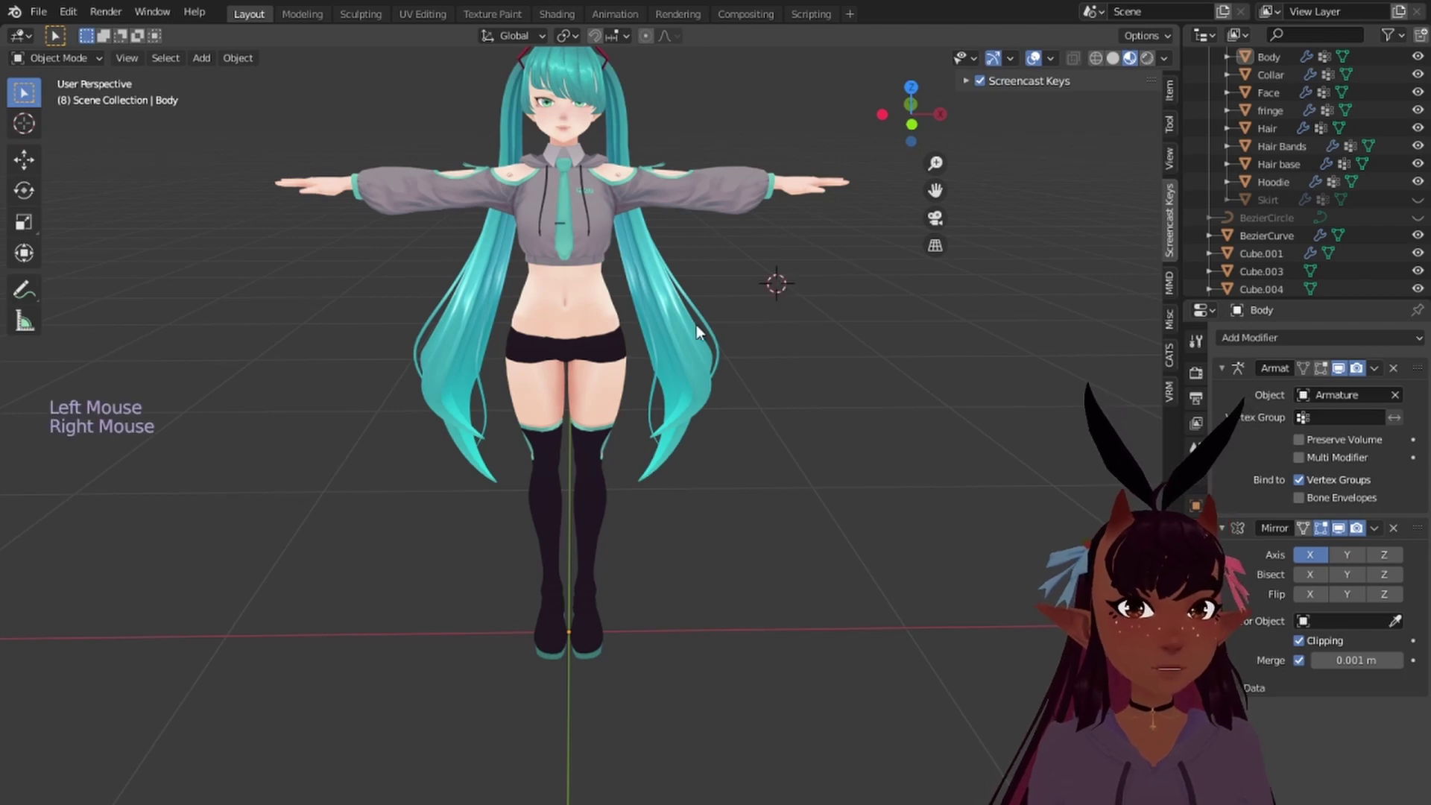
Step: Examine the painted teal trim and skin cutout on the stockings up close from the front and at an angle
scroll(629, 342, "up", 5)
middle_click_drag(629, 342, 466, 334)
middle_click_drag(444, 362, 816, 336, "shift")
scroll(862, 396, "up", 1)
middle_click_drag(891, 414, 932, 377)
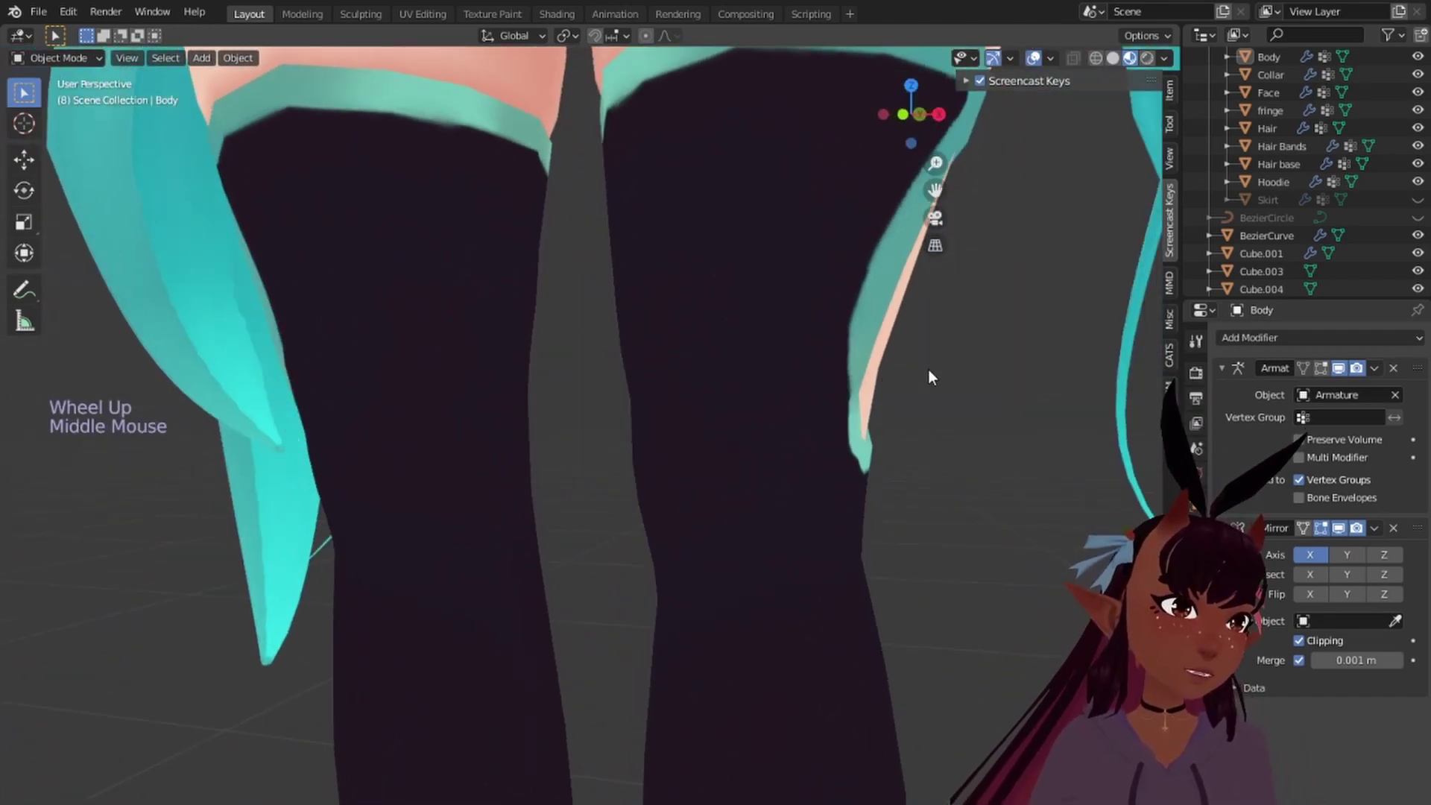
Step: Examine the legs, stockings and platform shoes from the side, front, above and back
scroll(776, 347, "down", 6)
middle_click_drag(776, 347, 662, 166)
scroll(660, 253, "up", 3)
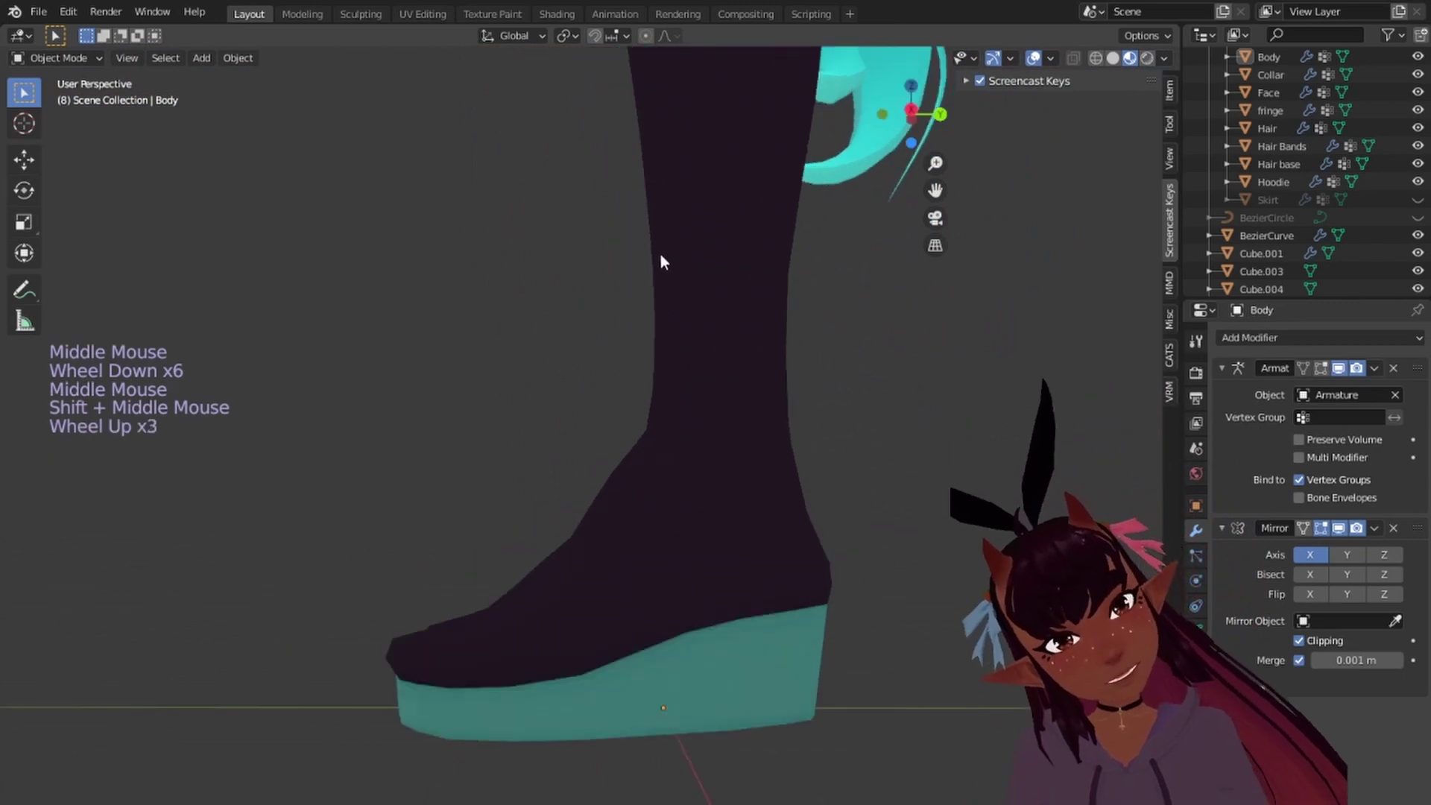
middle_click_drag(661, 261, 106, 289)
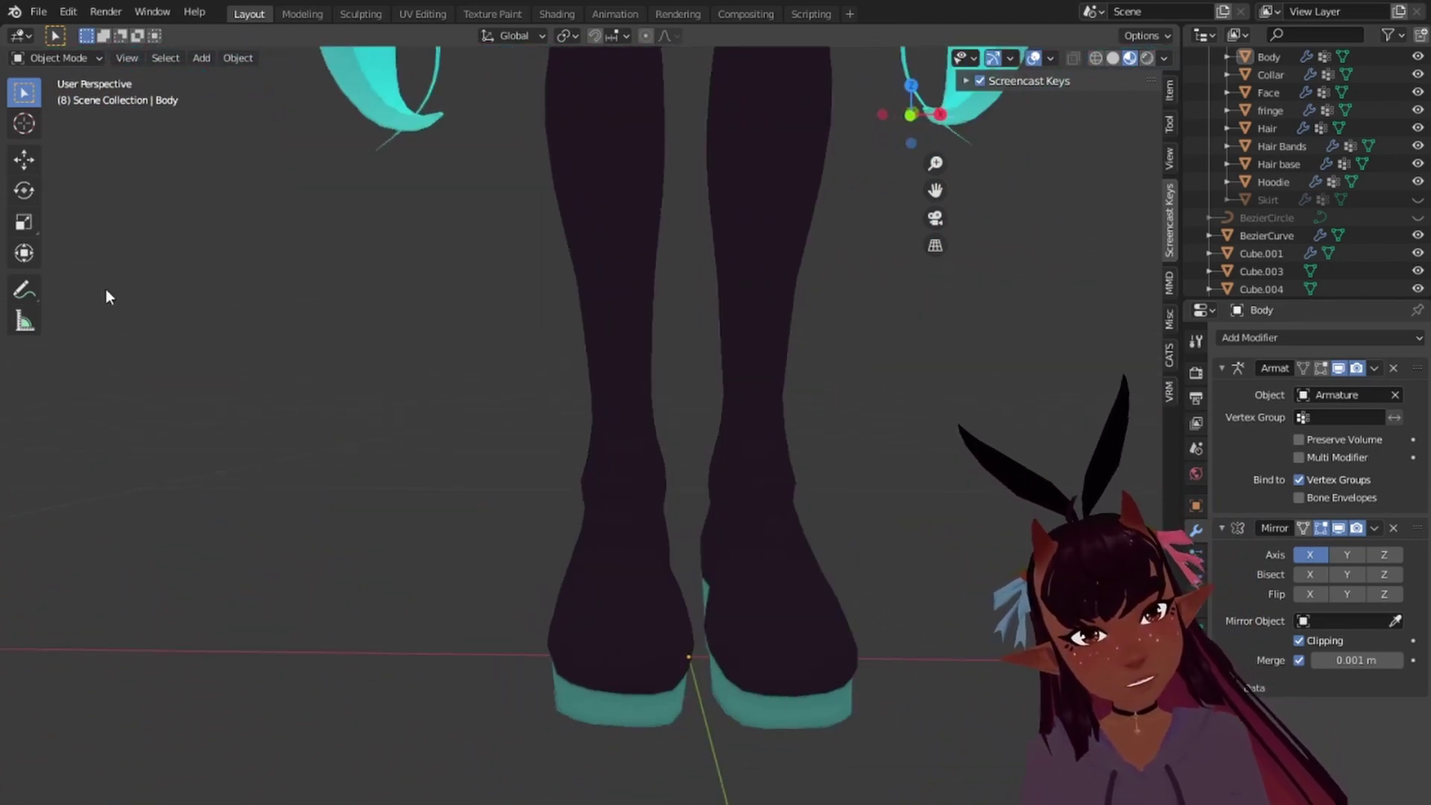
scroll(769, 328, "down", 4)
middle_click_drag(769, 330, 928, 337)
scroll(658, 431, "up", 5)
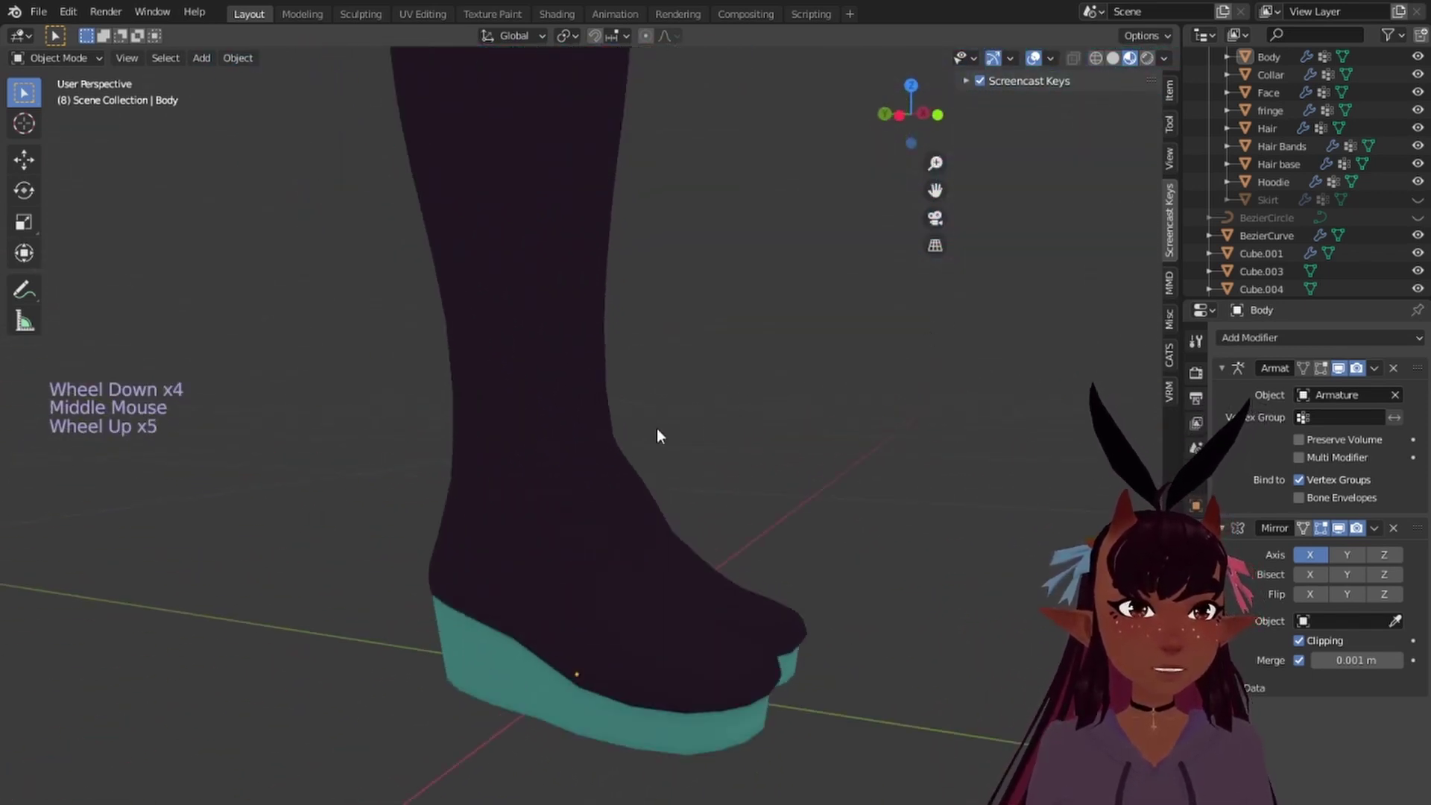
middle_click_drag(658, 431, 763, 402)
middle_click_drag(664, 651, 526, 418)
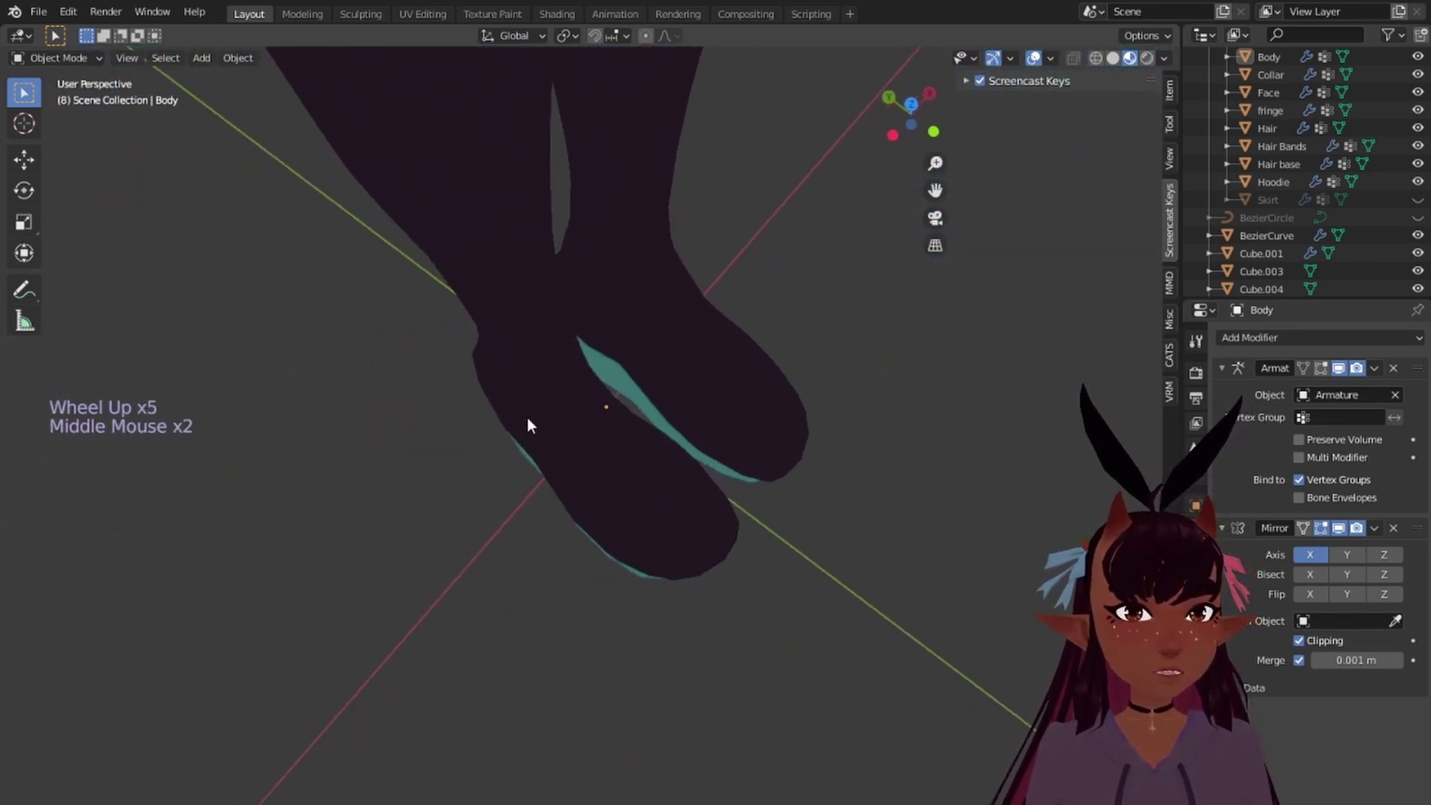
scroll(453, 346, "down", 6)
middle_click_drag(453, 346, 790, 233)
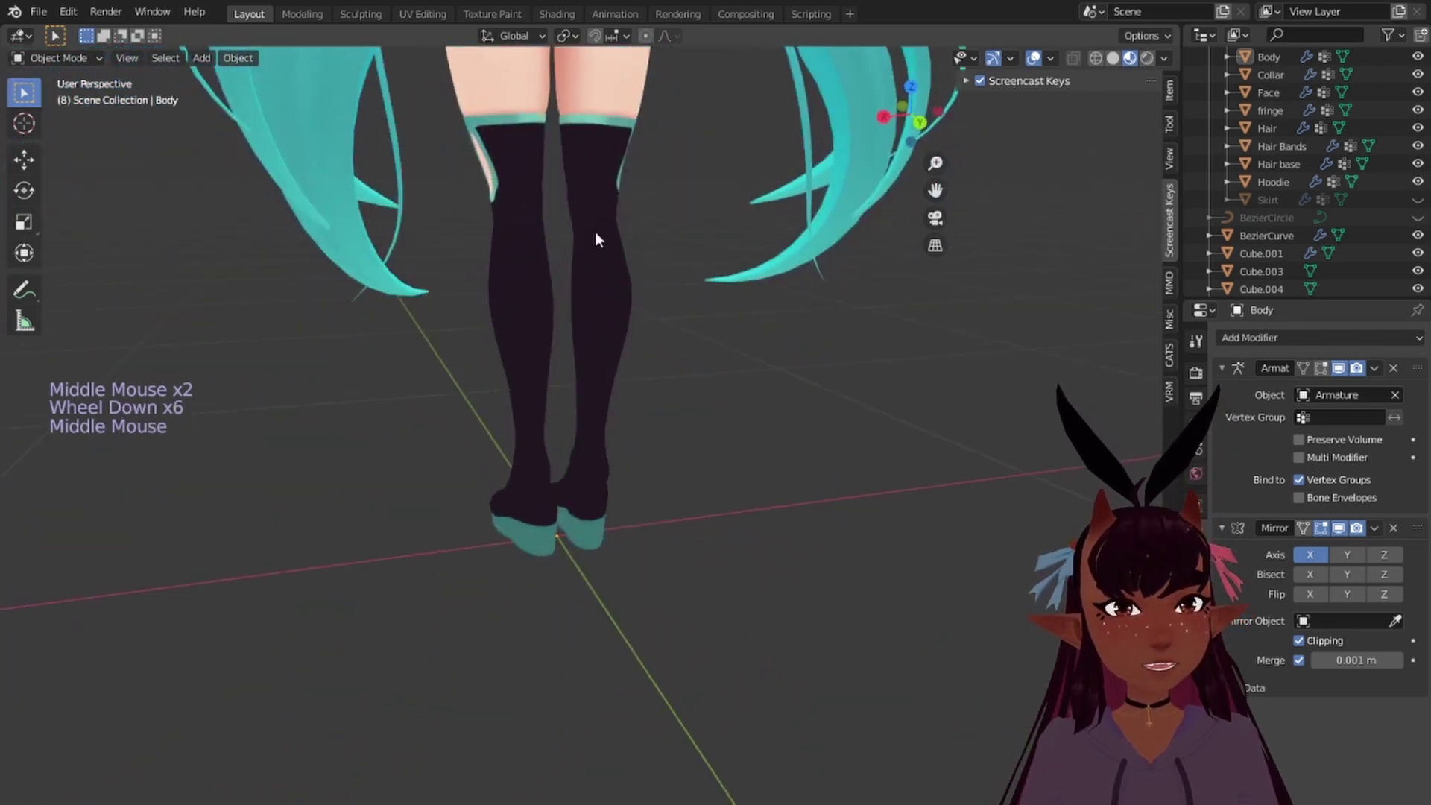
scroll(598, 234, "up", 1)
middle_click_drag(665, 214, 835, 409, "shift")
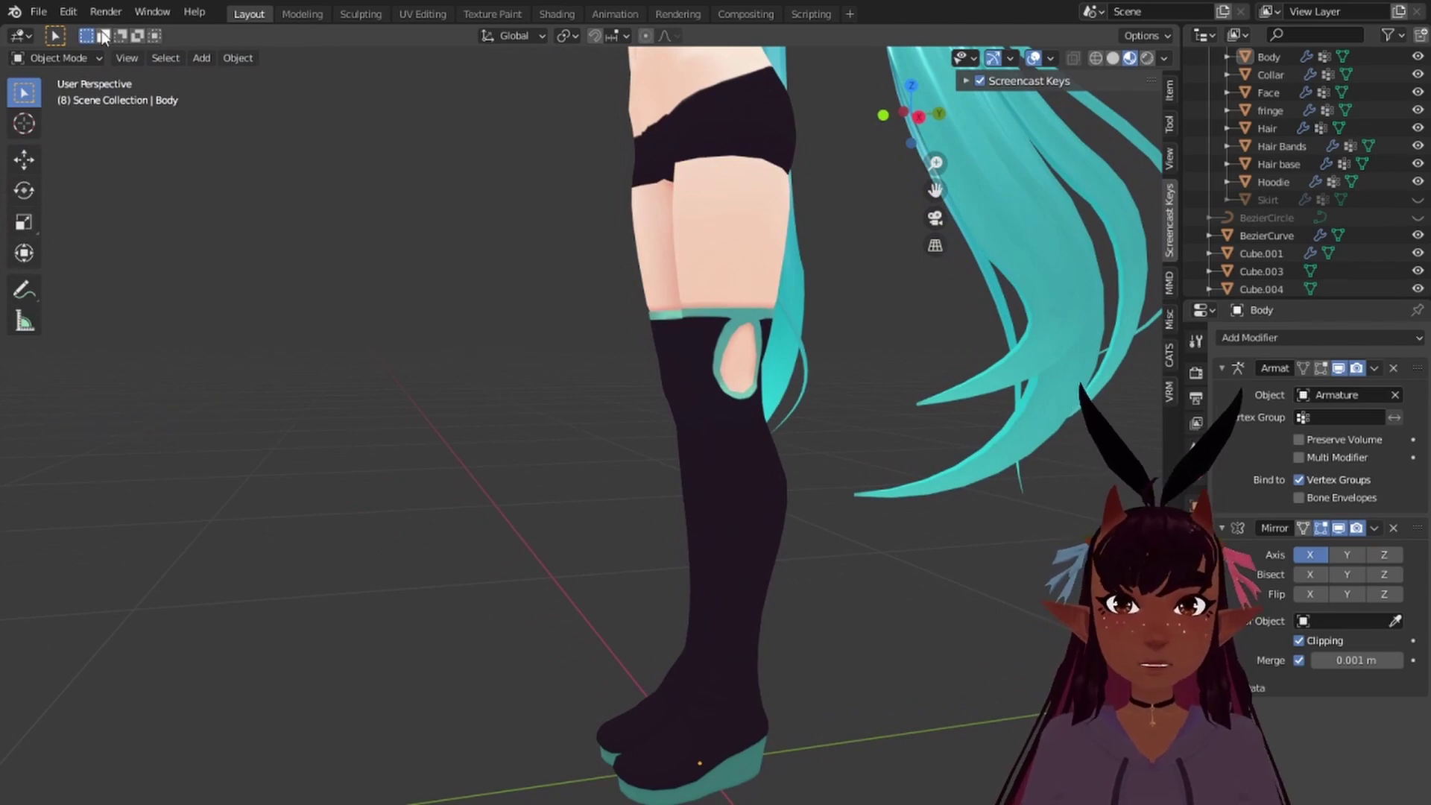
middle_click_drag(578, 179, 745, 205)
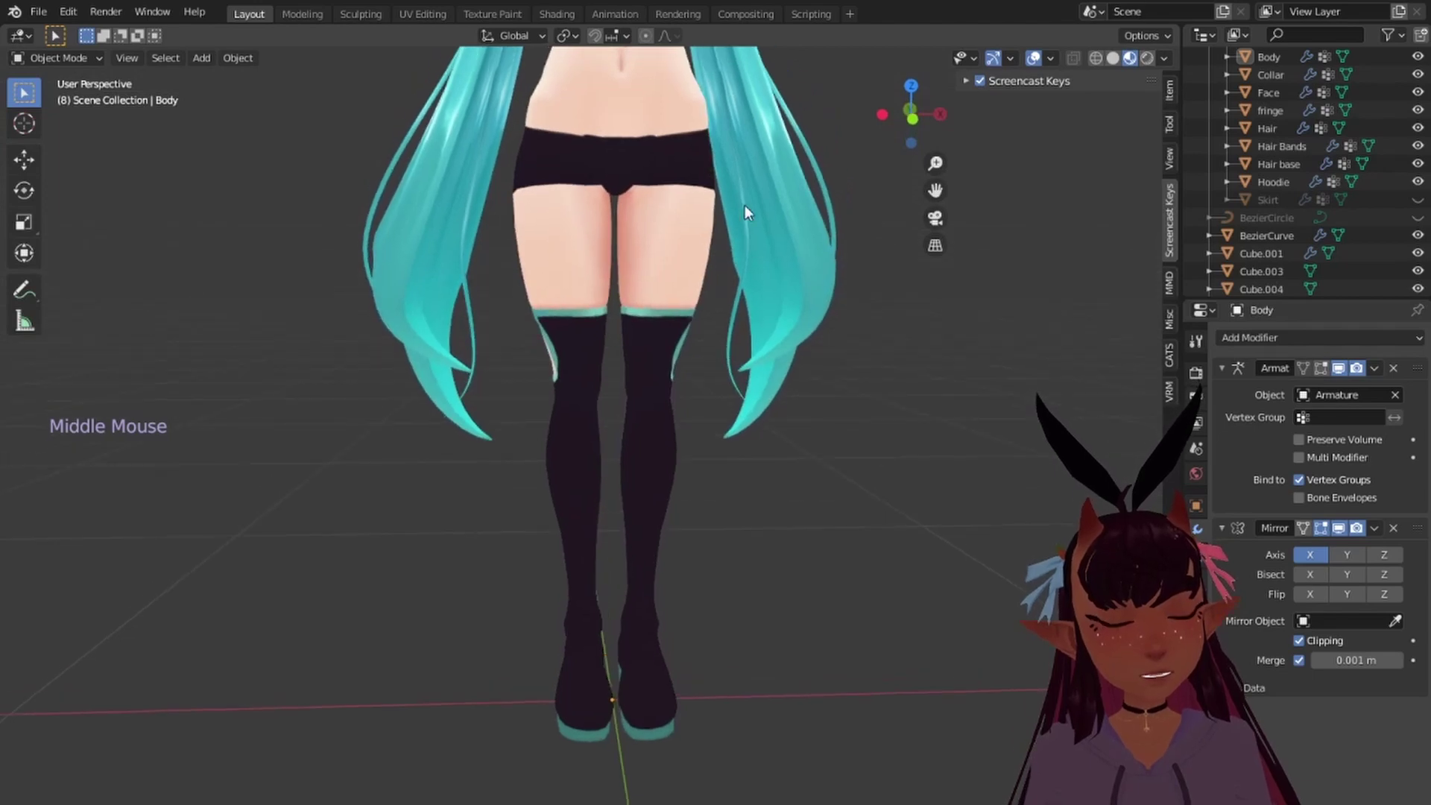
Step: Select the body mesh in front view, enter Edit Mode and clear the existing face selection
key("KP_1")
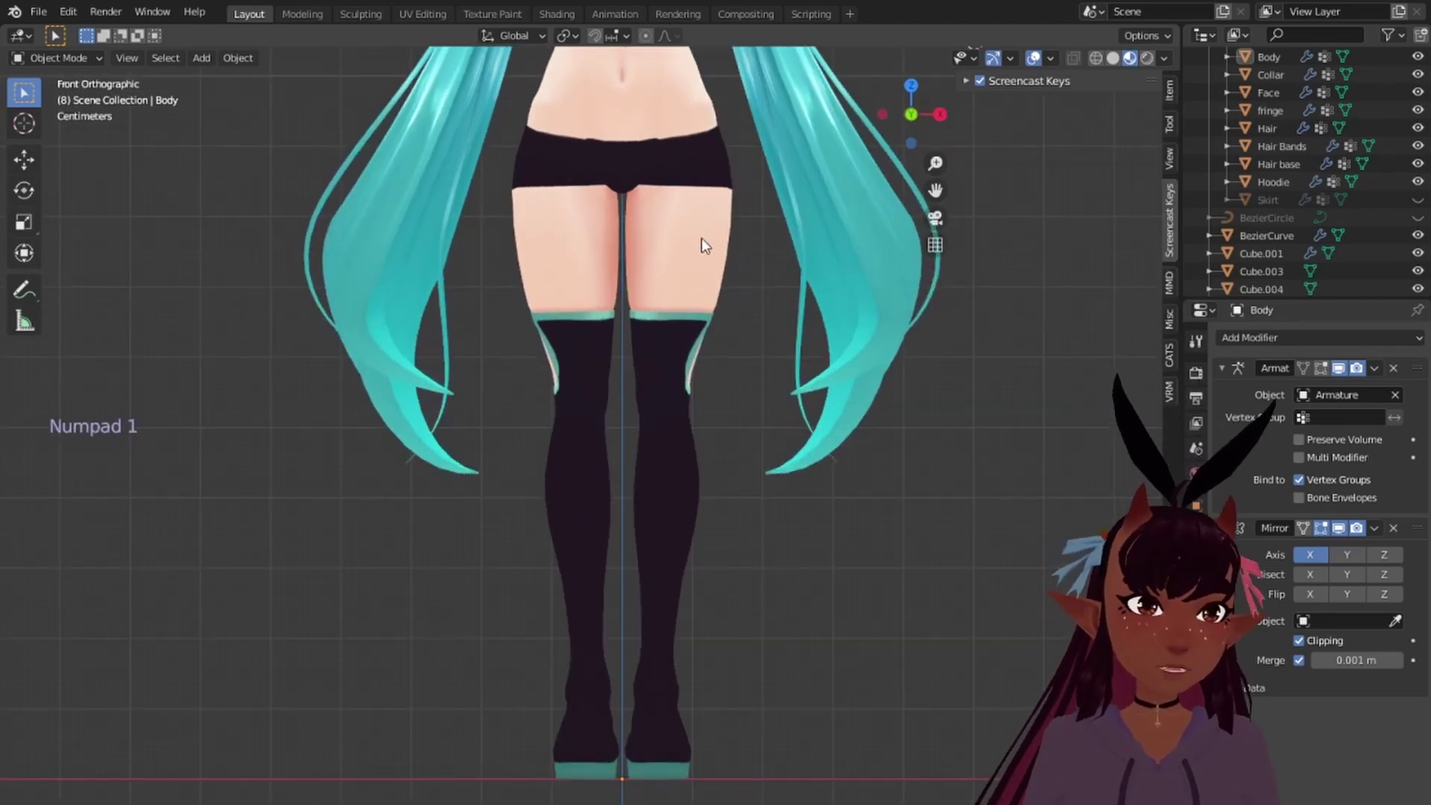
scroll(698, 239, "up", 4)
scroll(749, 276, "up", 1)
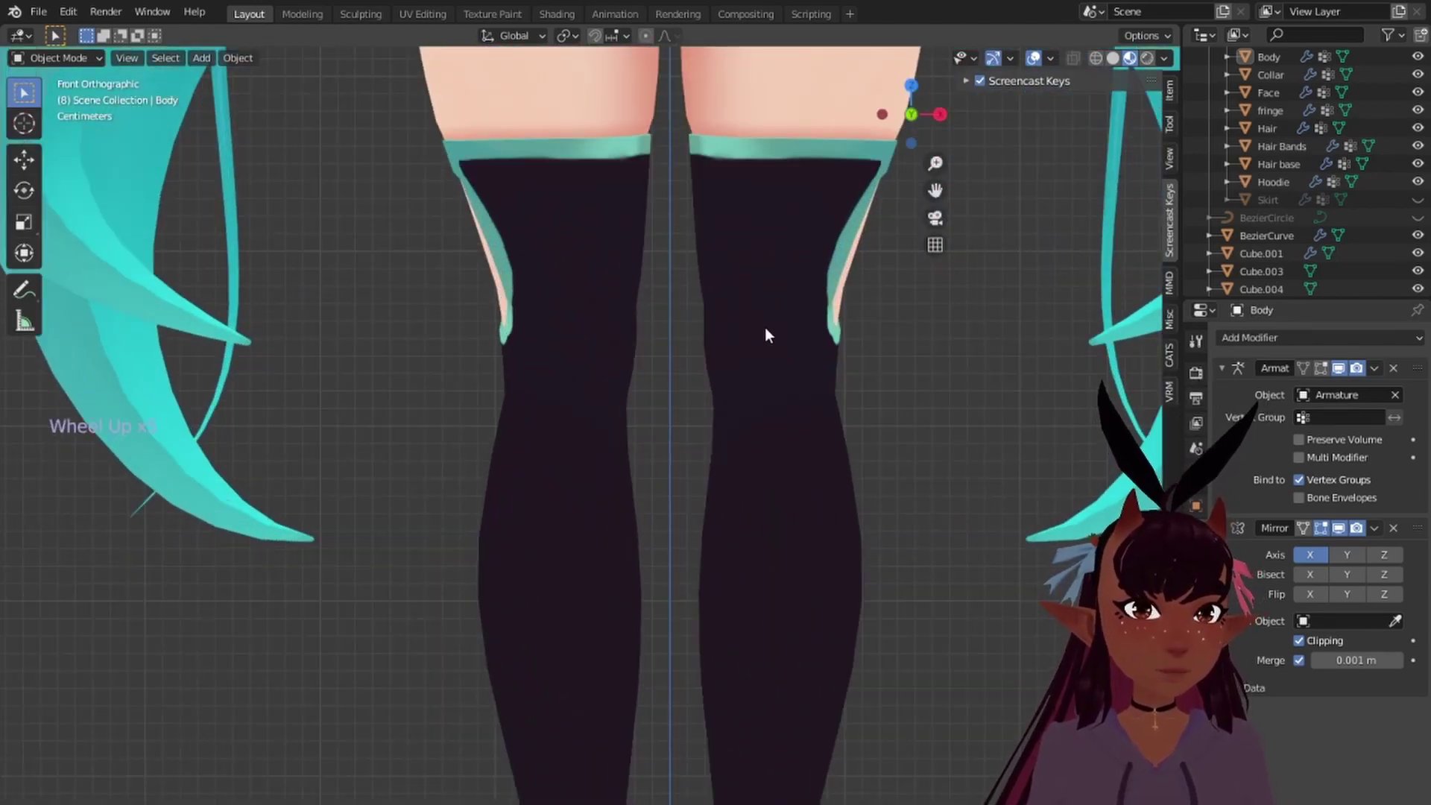
right_click(761, 289)
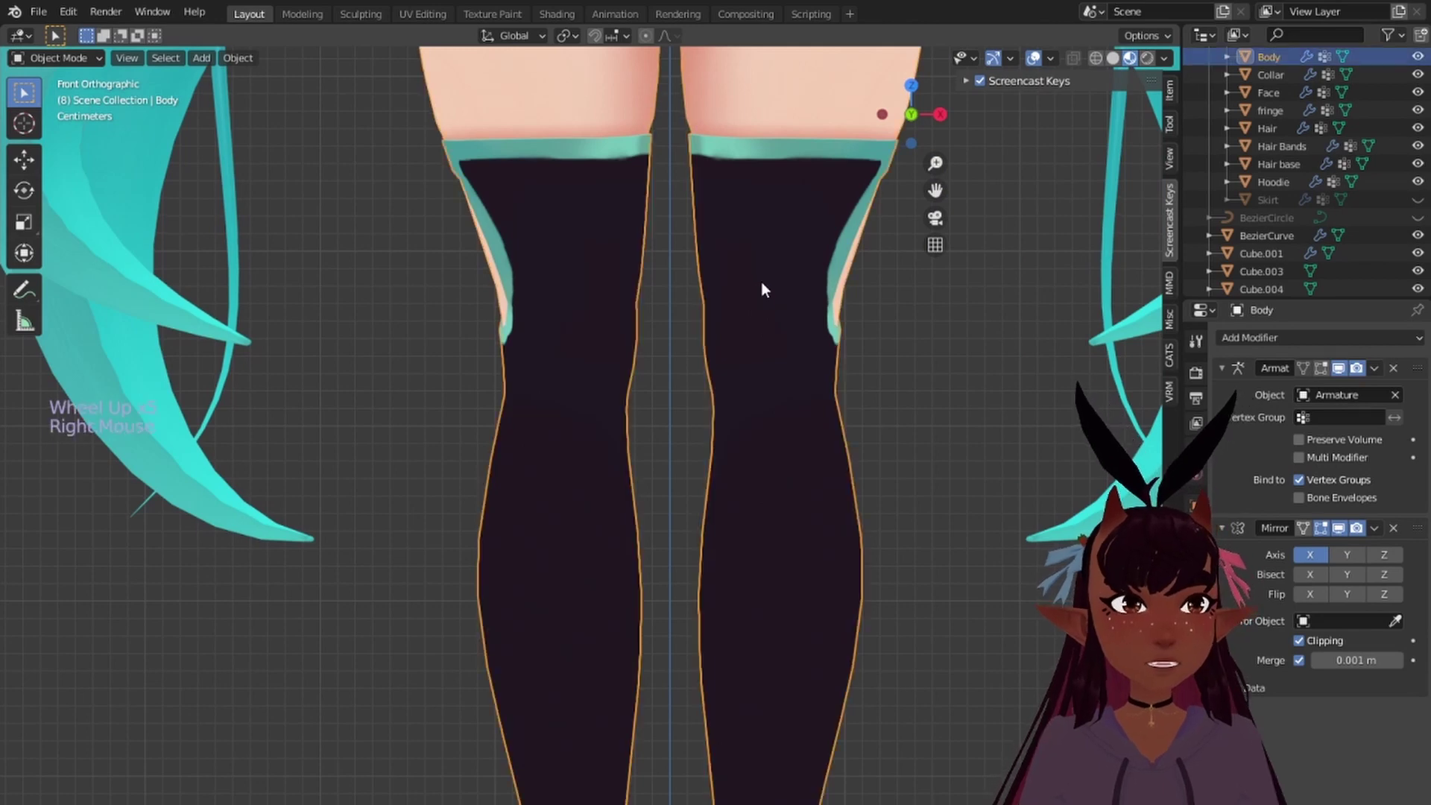
left_click(28, 58)
left_click(58, 98)
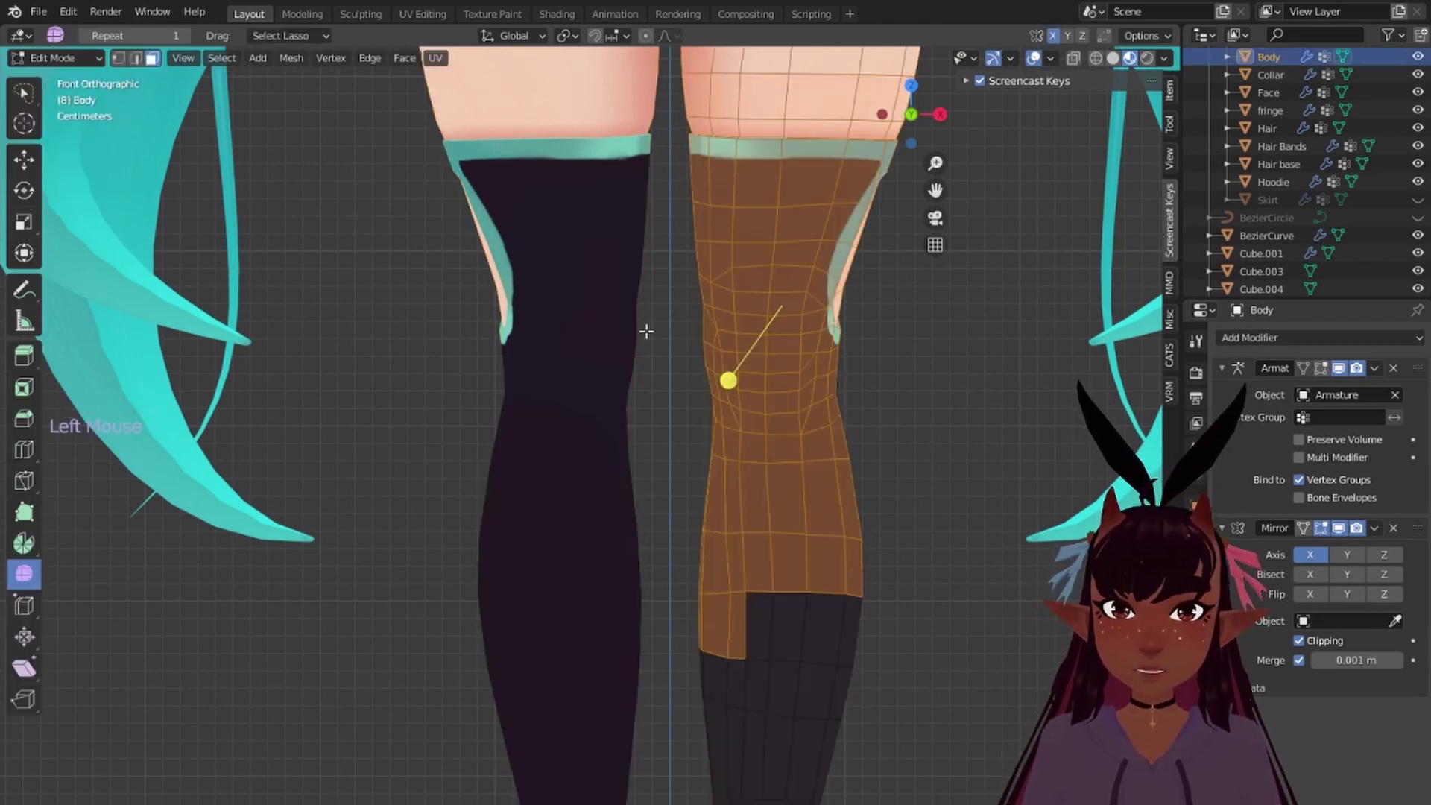
scroll(983, 441, "up", 3)
scroll(969, 417, "down", 5)
key("a")
key("a")
key("a")
Step: In right view, knife-cut a short line of new edges across the faces just below the skin cutout
scroll(932, 405, "up", 5)
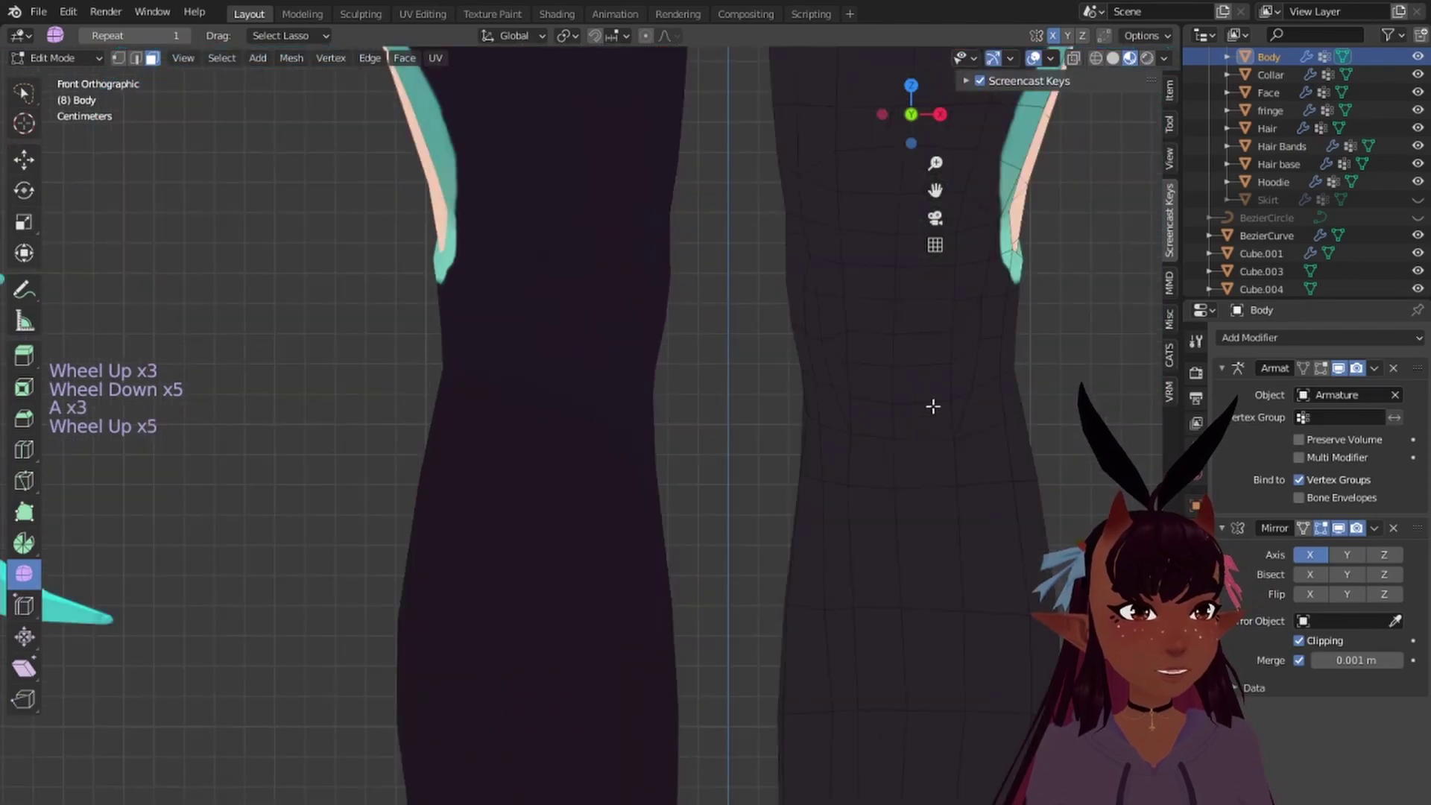
middle_click_drag(932, 405, 770, 463, "shift")
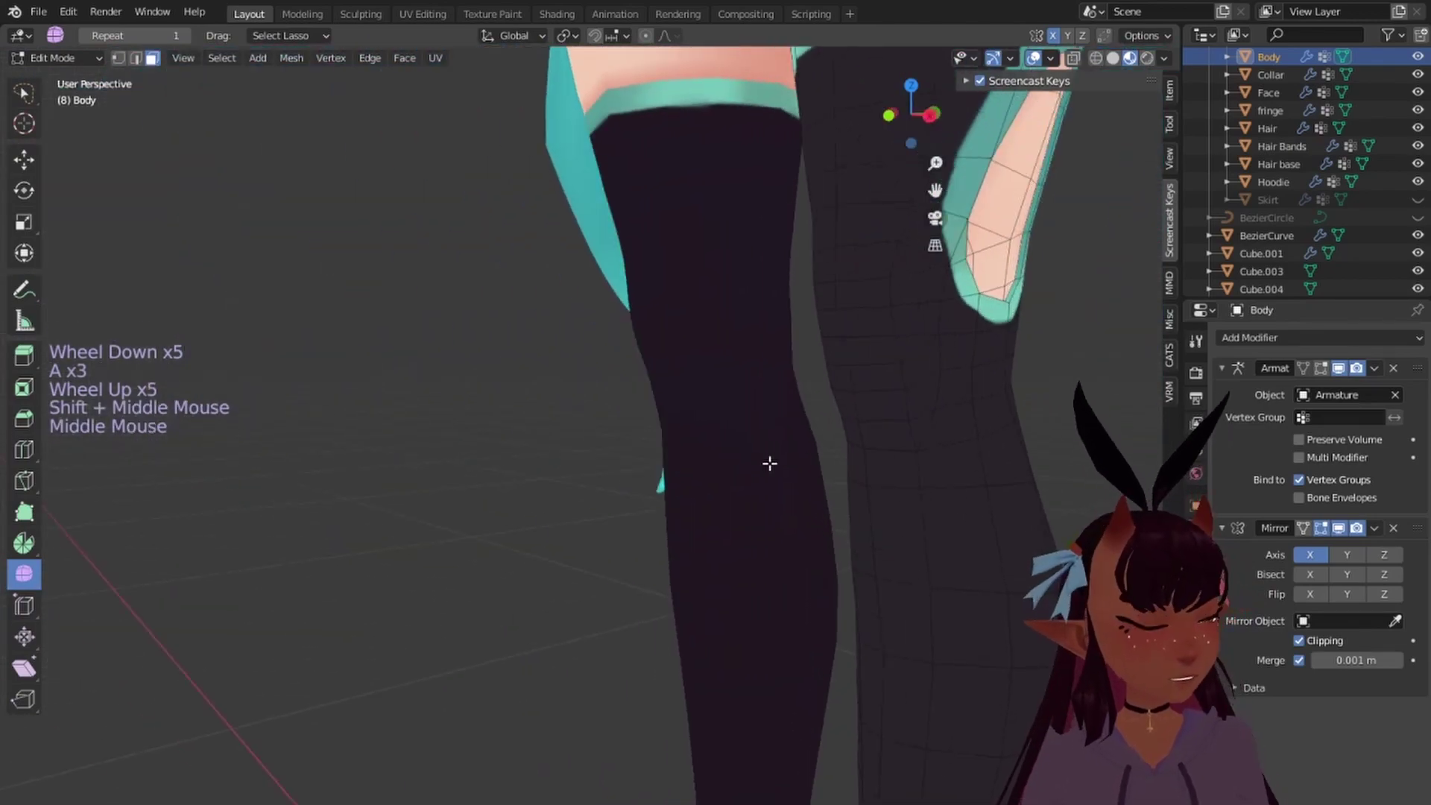
key("KP_3")
scroll(839, 418, "down", 3)
middle_click_drag(840, 418, 550, 450, "shift")
scroll(812, 380, "up", 3)
scroll(550, 450, "up", 1)
scroll(668, 396, "up", 3)
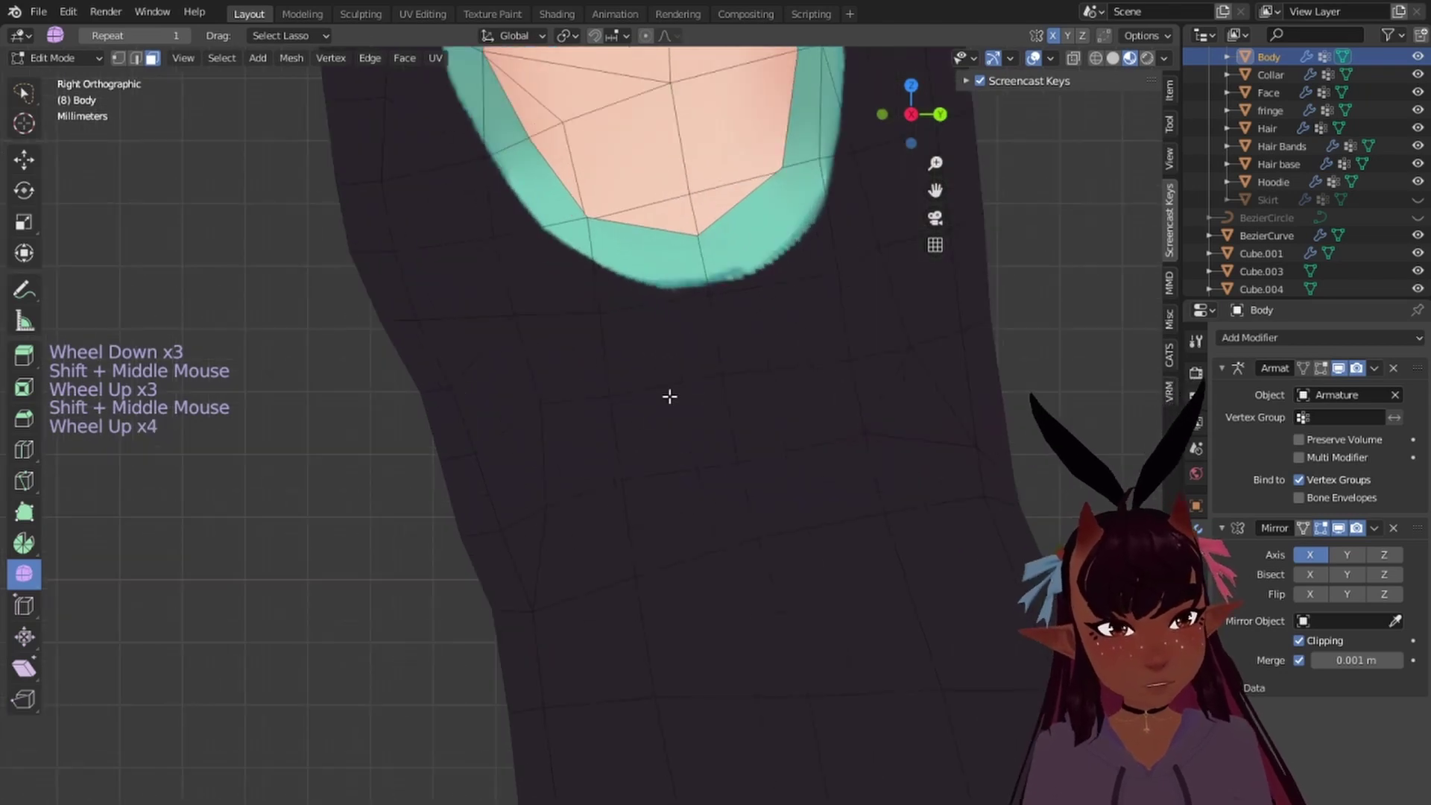
middle_click_drag(668, 396, 635, 364, "shift")
key("k")
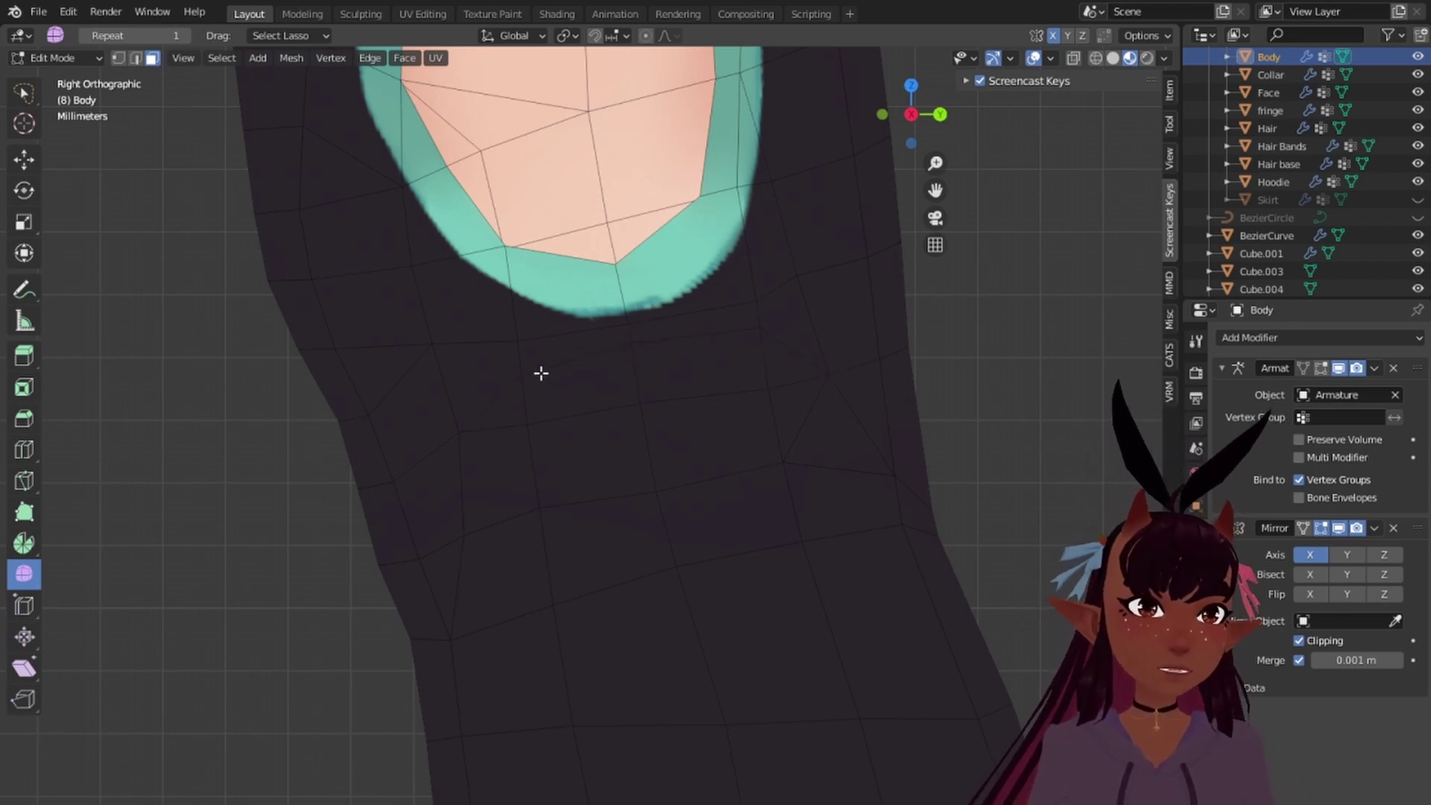
Step: Select the two new edges below the cutout, push them 0.002668 m outward along X in front view, and rotate them 7.8°
right_click_drag(541, 372, 535, 345)
left_click(135, 58)
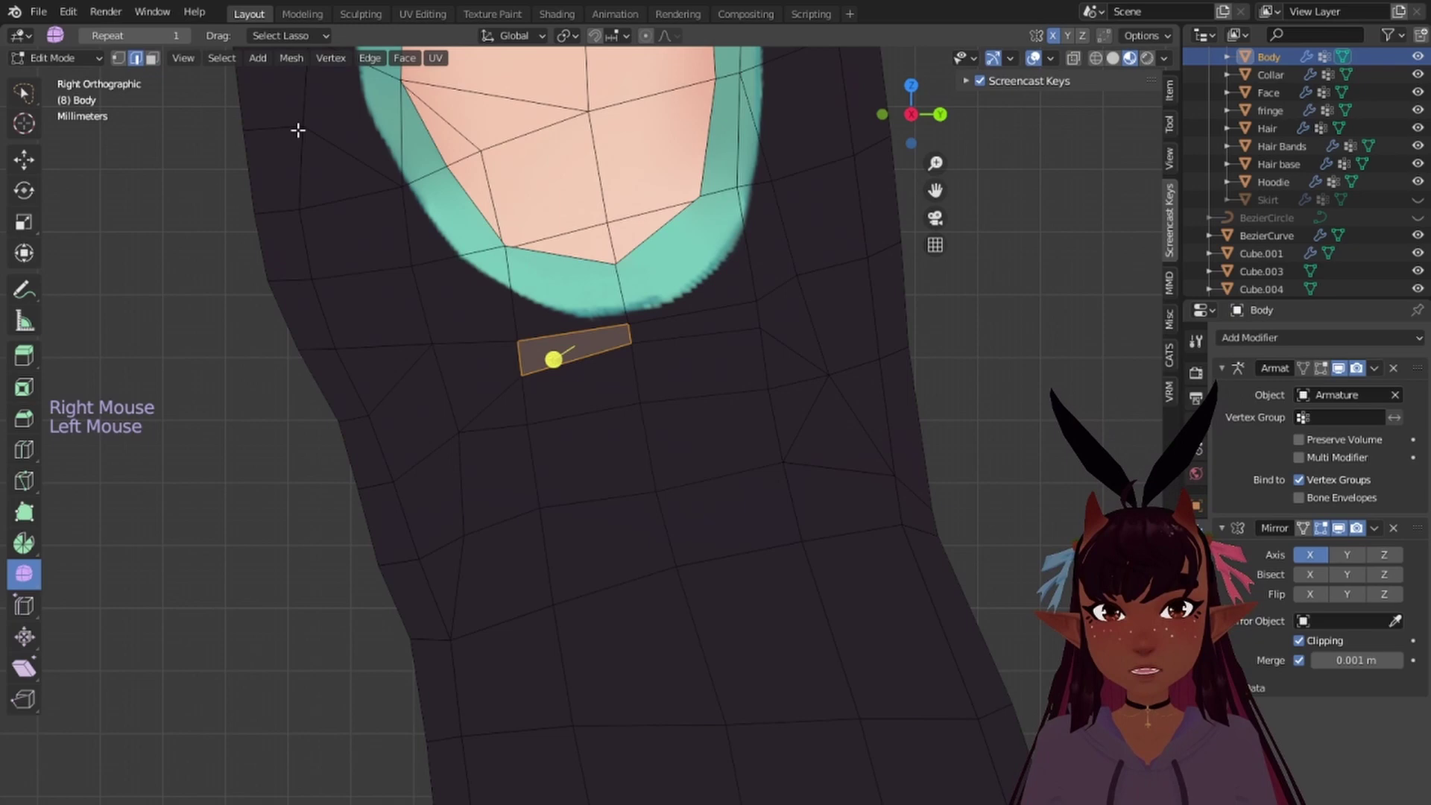
right_click(575, 360)
right_click(715, 336, "shift")
key("KP_3")
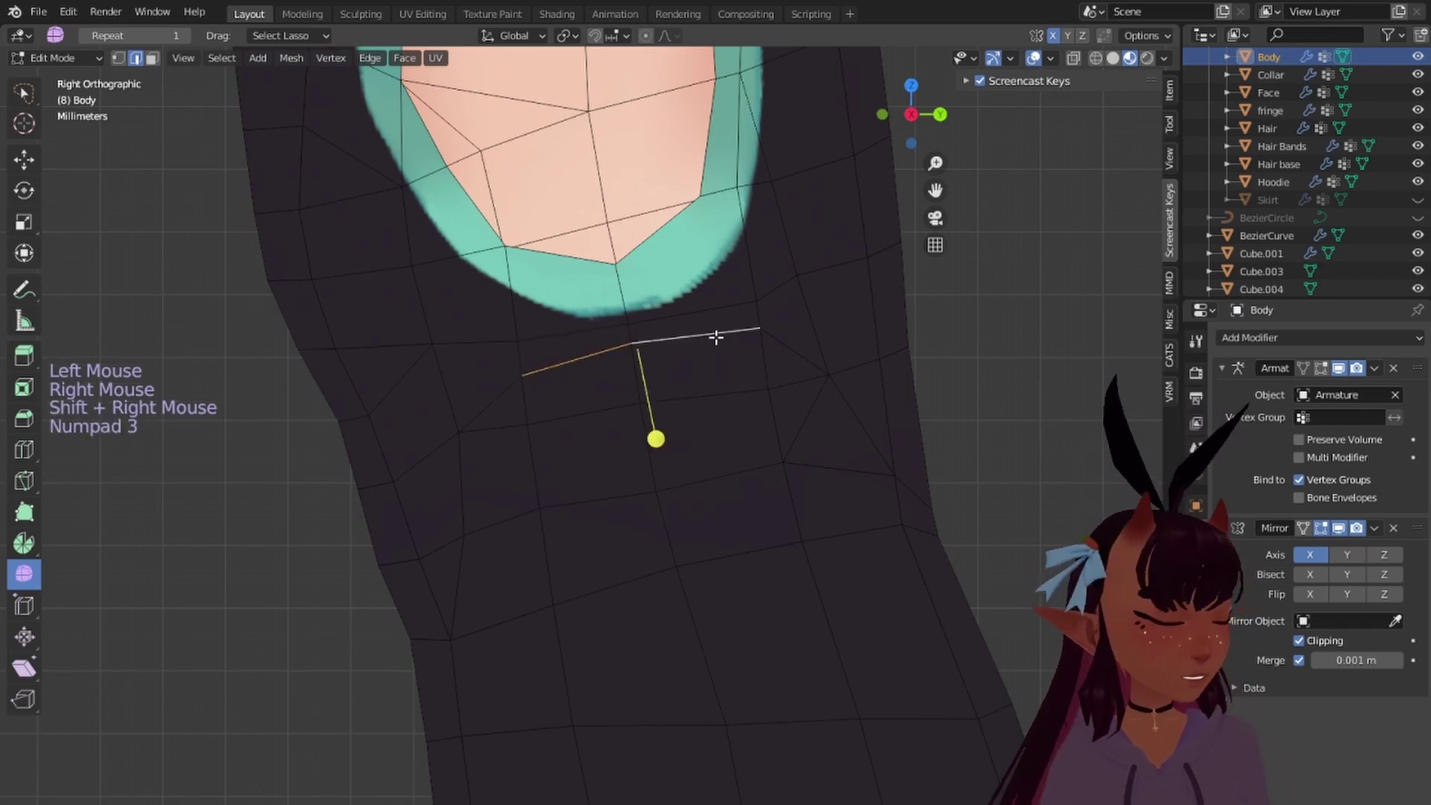
key("KP_1")
scroll(887, 377, "down", 5)
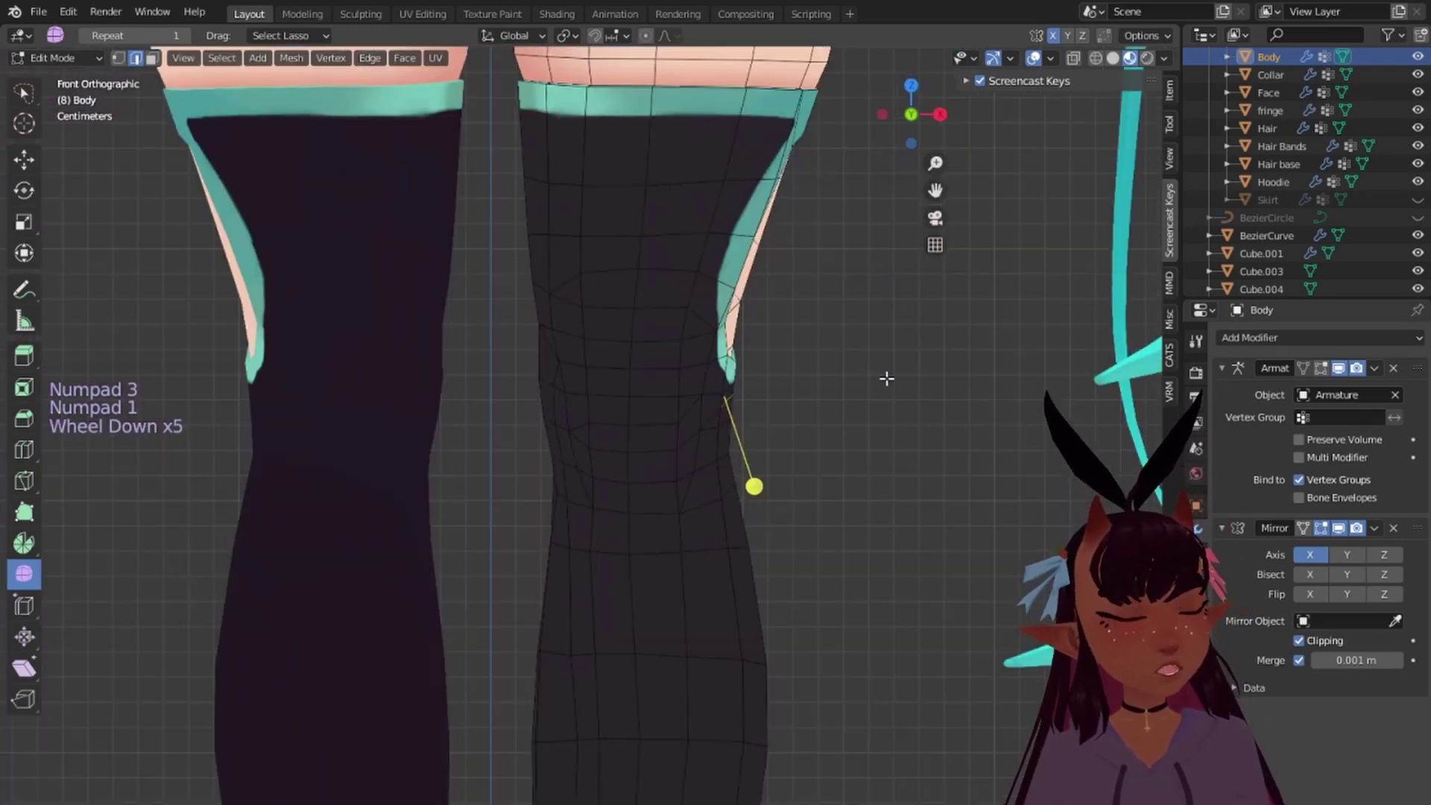
scroll(875, 401, "up", 3)
scroll(874, 401, "up", 1, "shift")
middle_click_drag(875, 401, 795, 361, "shift")
key("g")
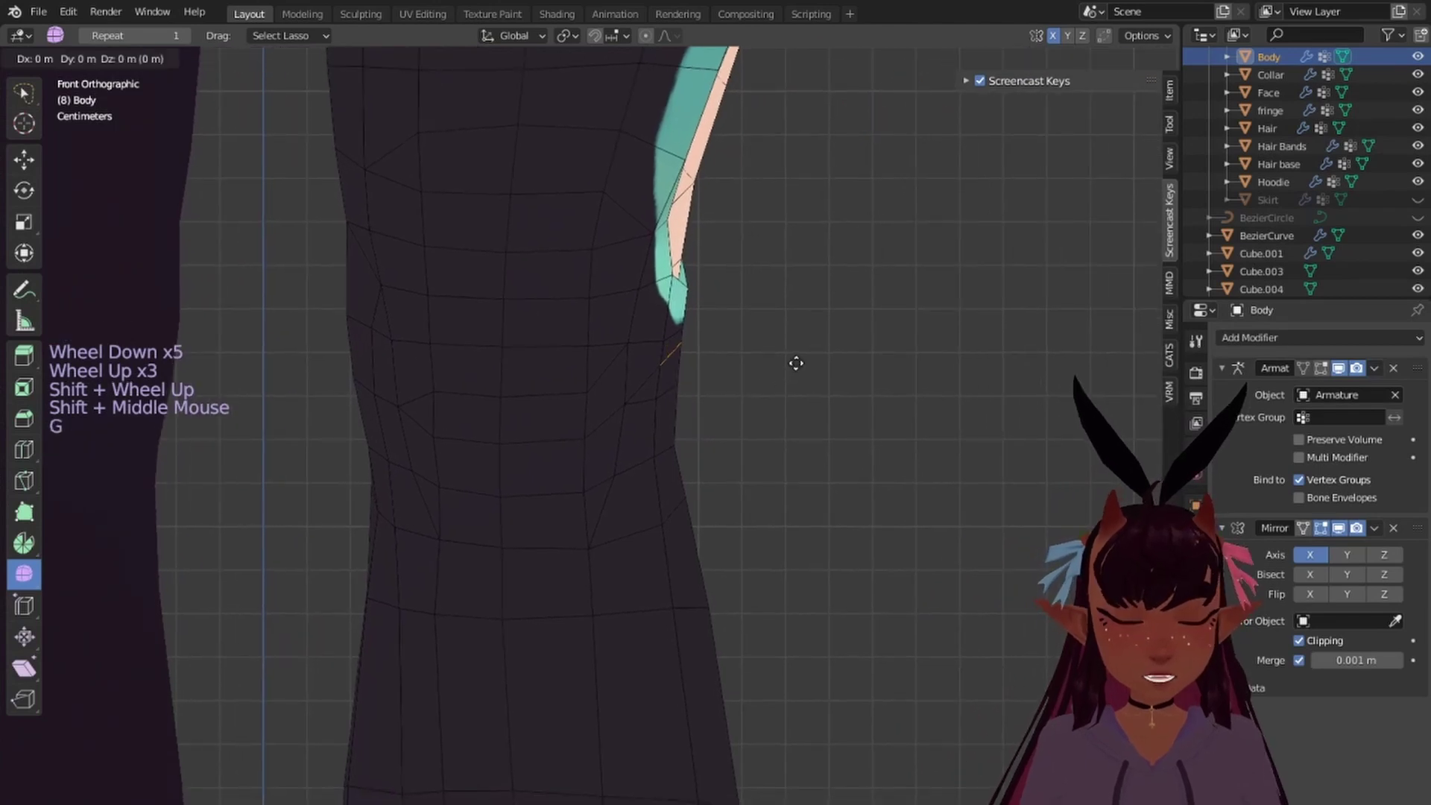
key("x")
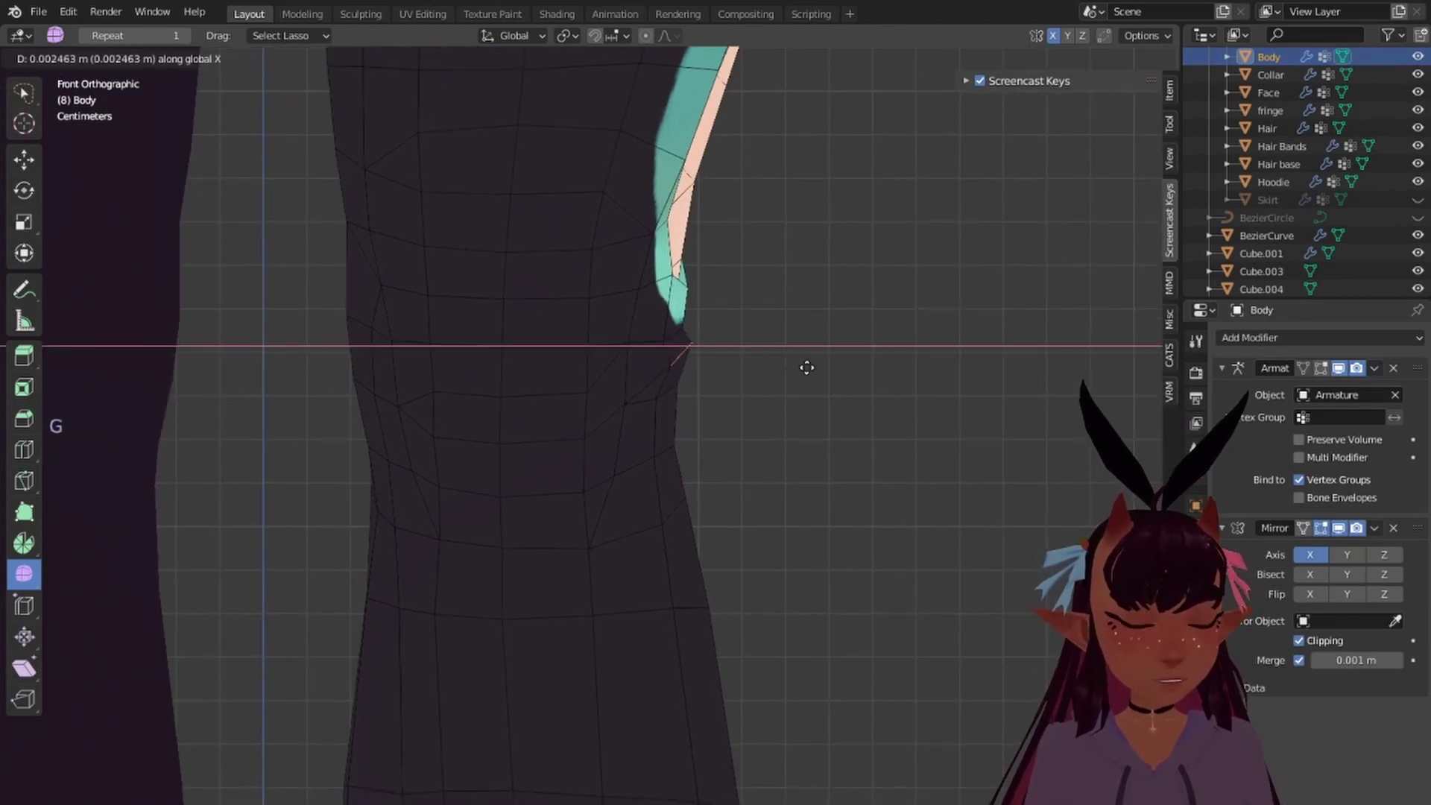
left_click(808, 367)
key("r")
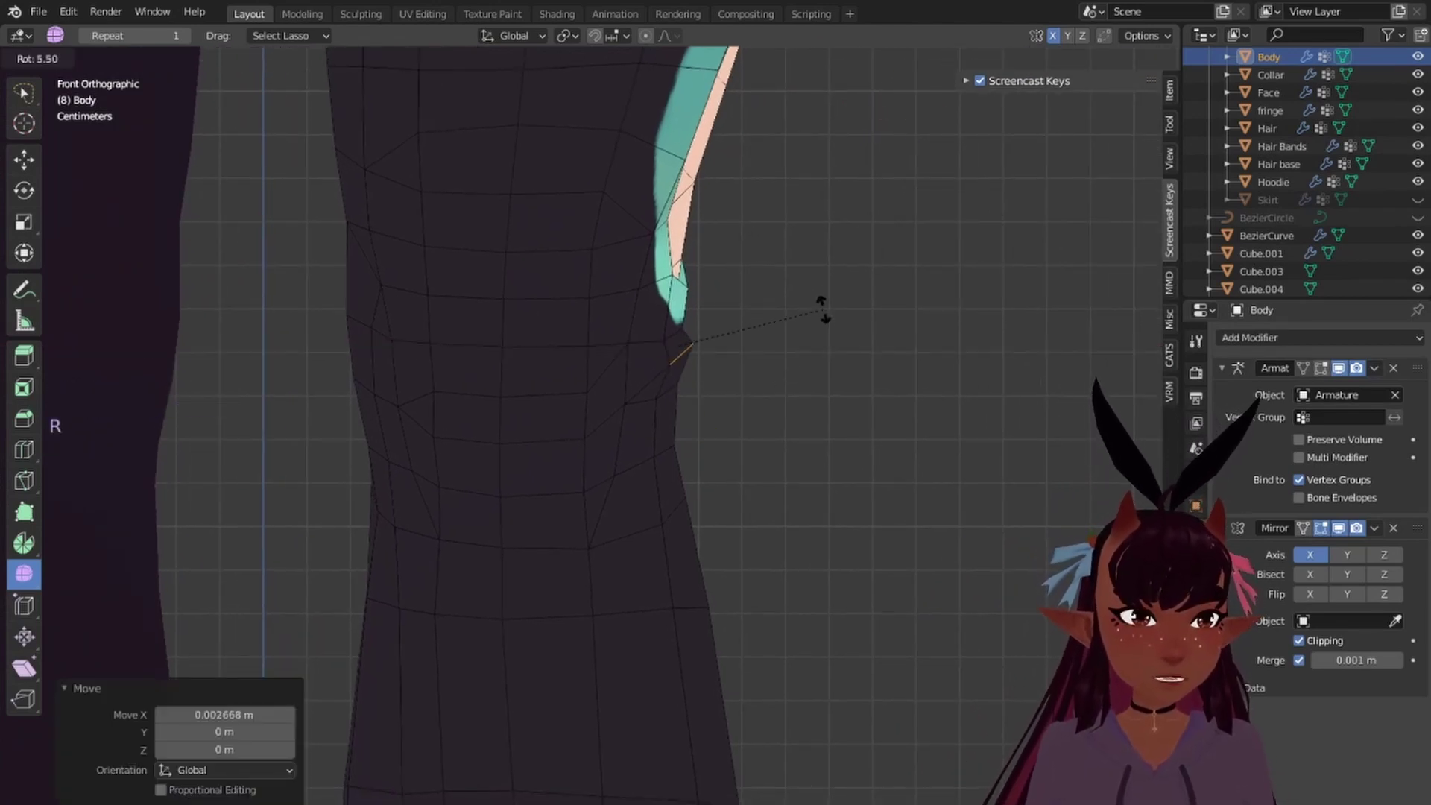
left_click(825, 315)
Step: Lower the selected edges 0.002463 m along Z, shift them about 0.001 m outward along X, and clear the selection
scroll(775, 366, "down", 6)
scroll(775, 365, "up", 5)
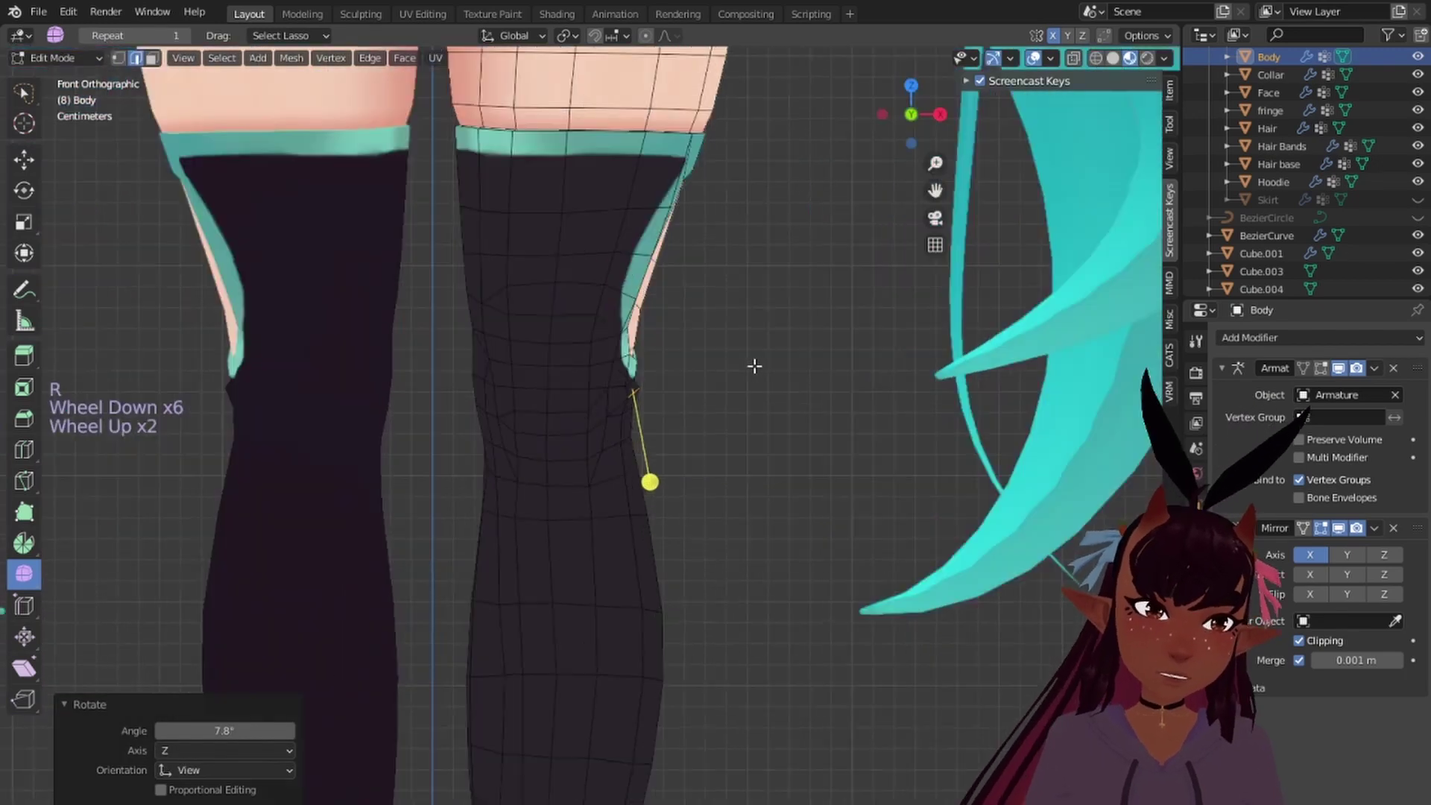
key("g")
key("z")
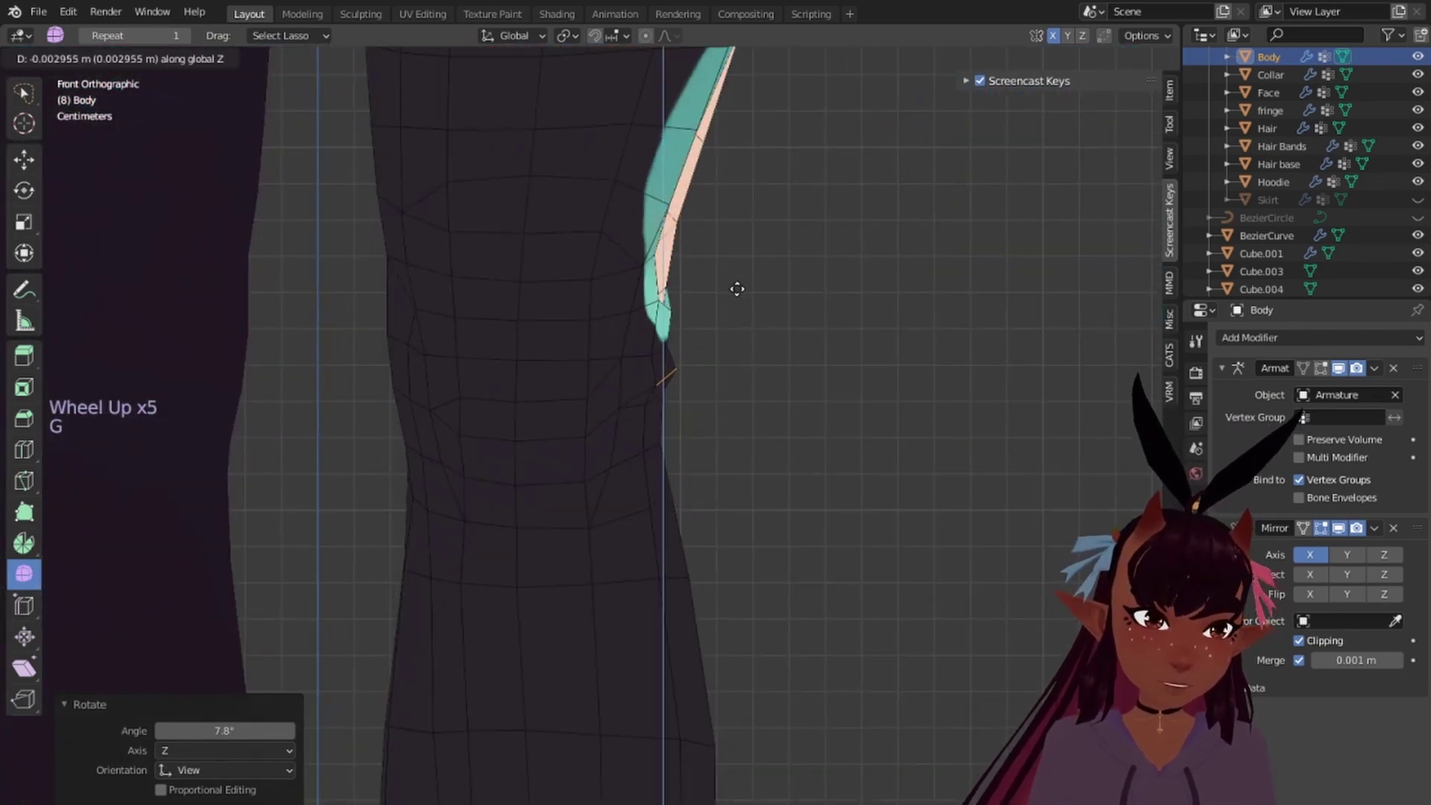
right_click(737, 286)
key("g")
key("x")
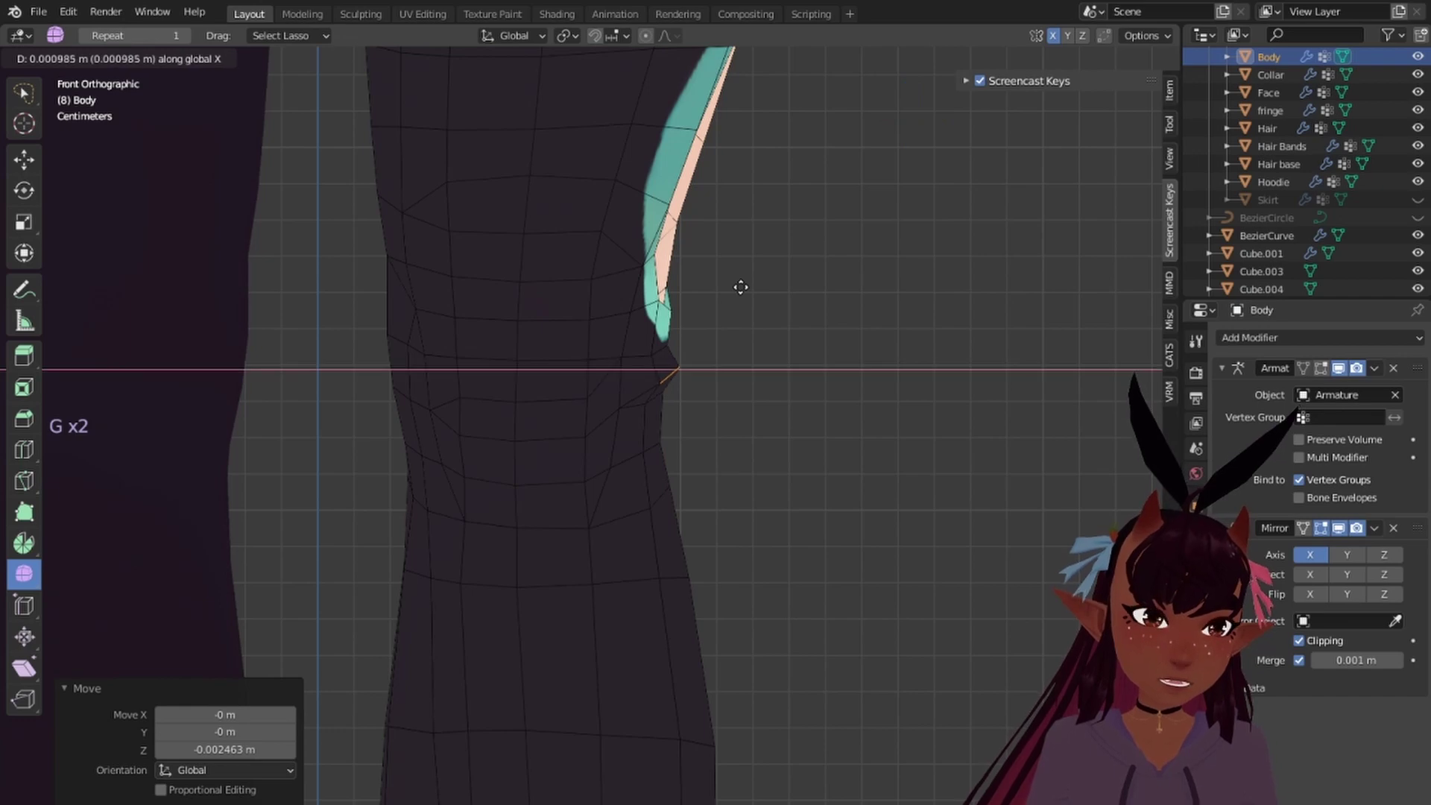
left_click(740, 292)
scroll(738, 299, "down", 3)
key("a")
key("a")
key("a")
Step: In right view, knife-cut a second arched line of edges across the faces farther below the cutout
scroll(812, 374, "up", 7)
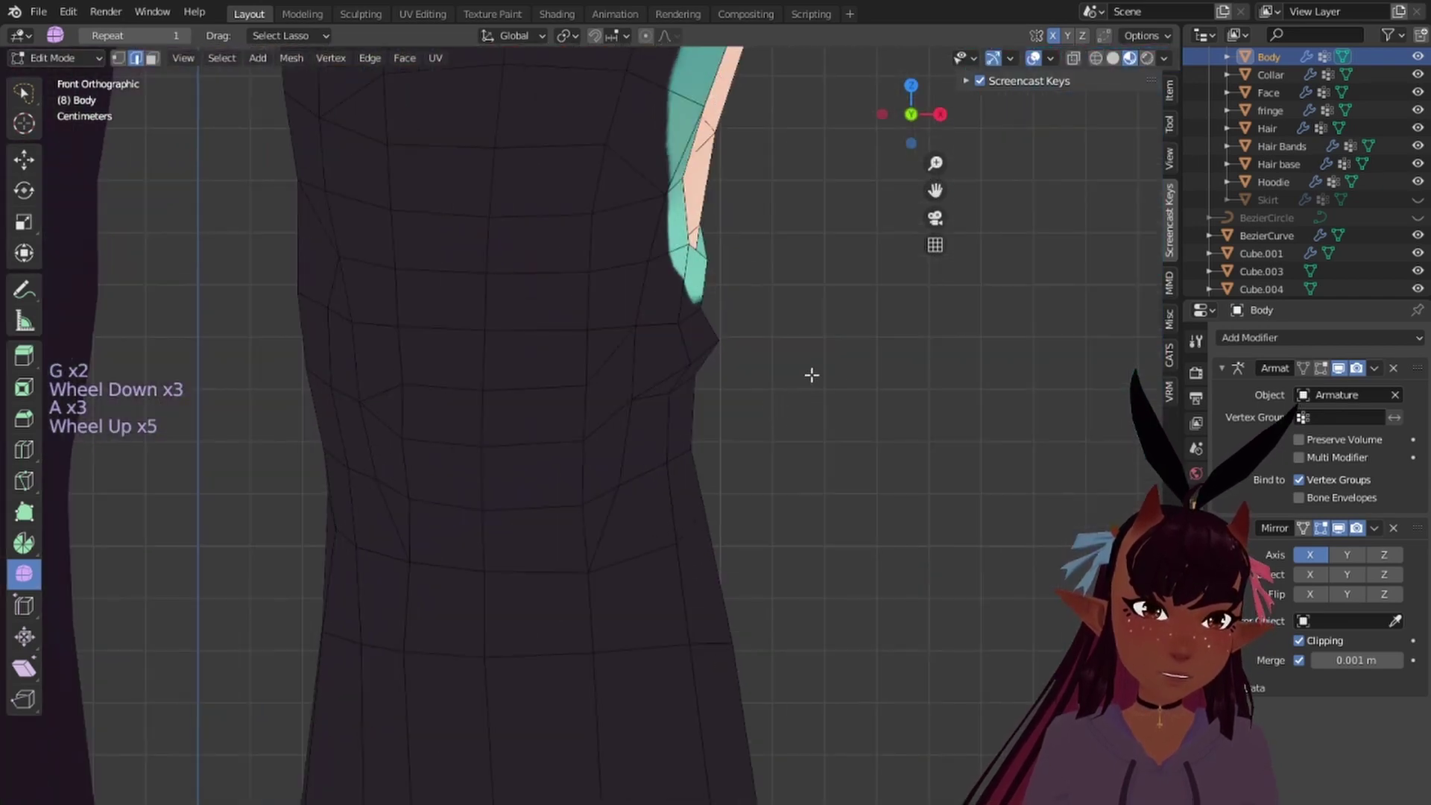
key("KP_3")
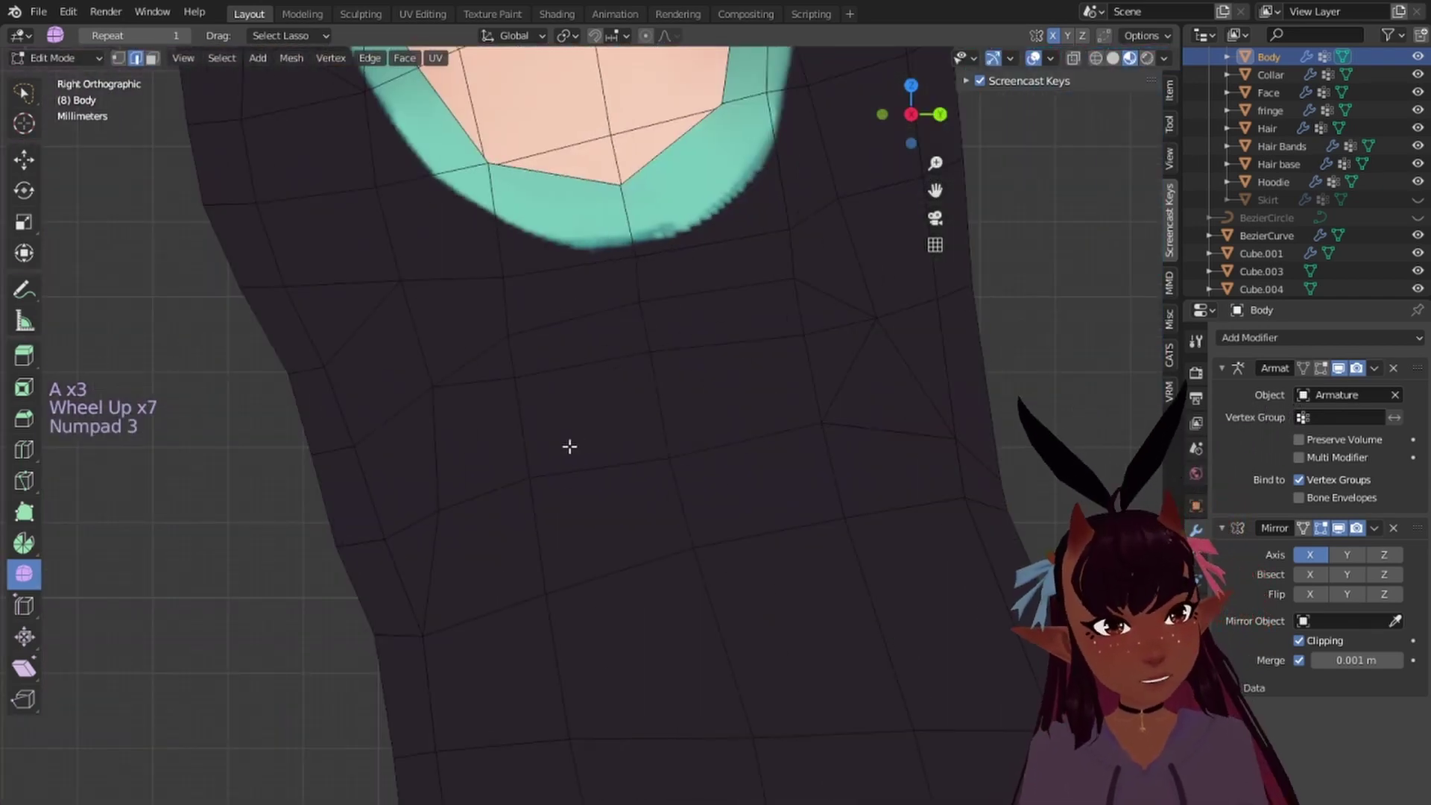
key("k")
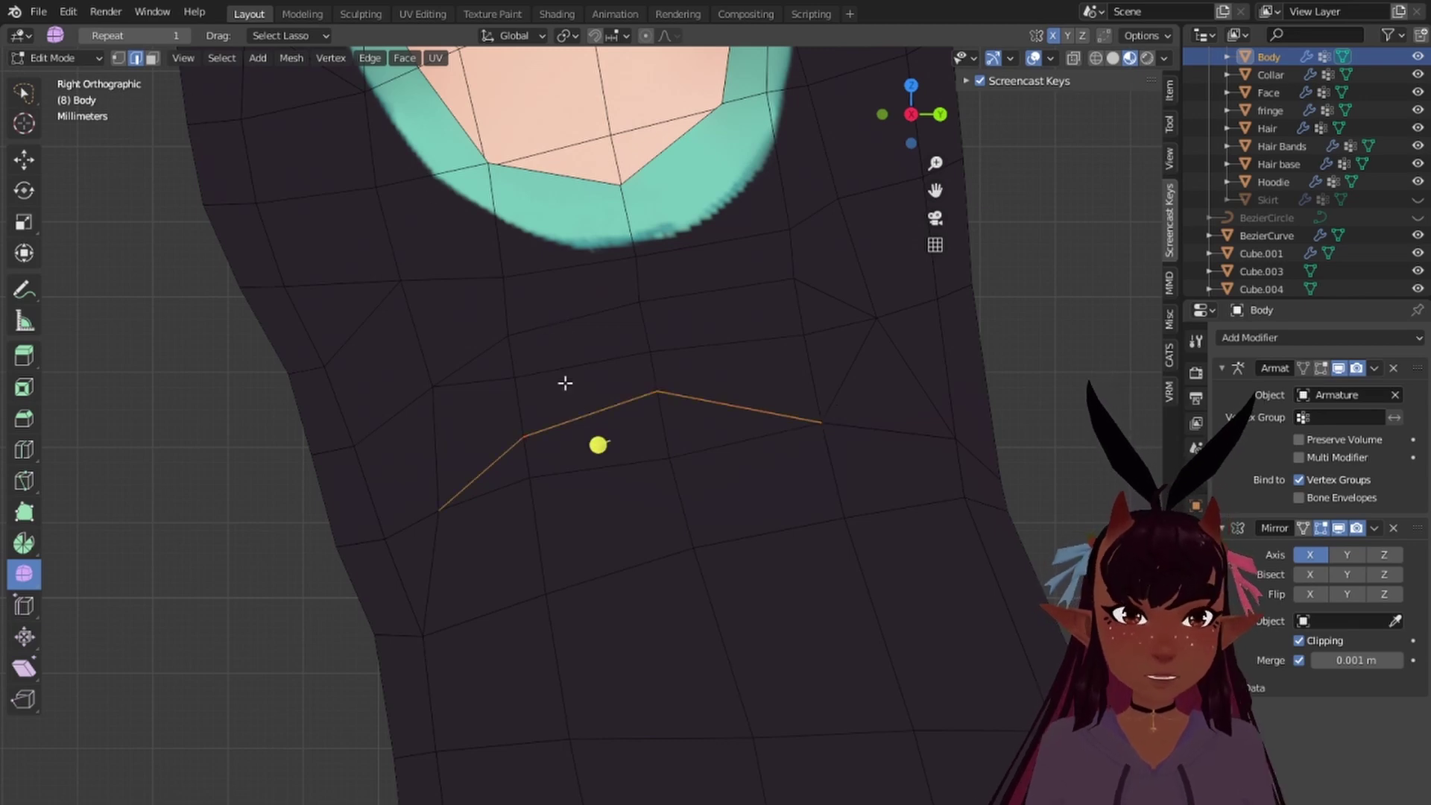
right_click(570, 421)
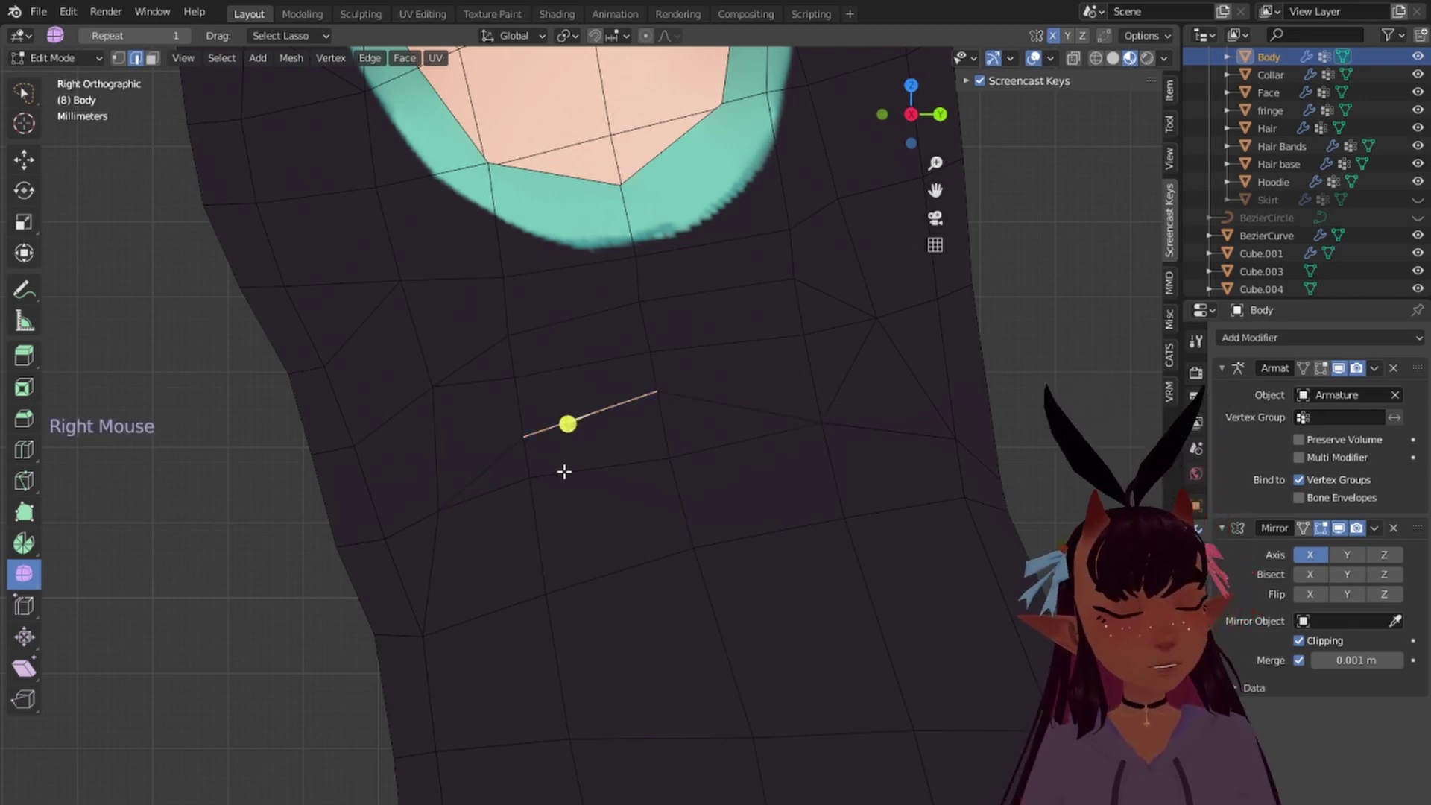
key("KP_3")
key("KP_1")
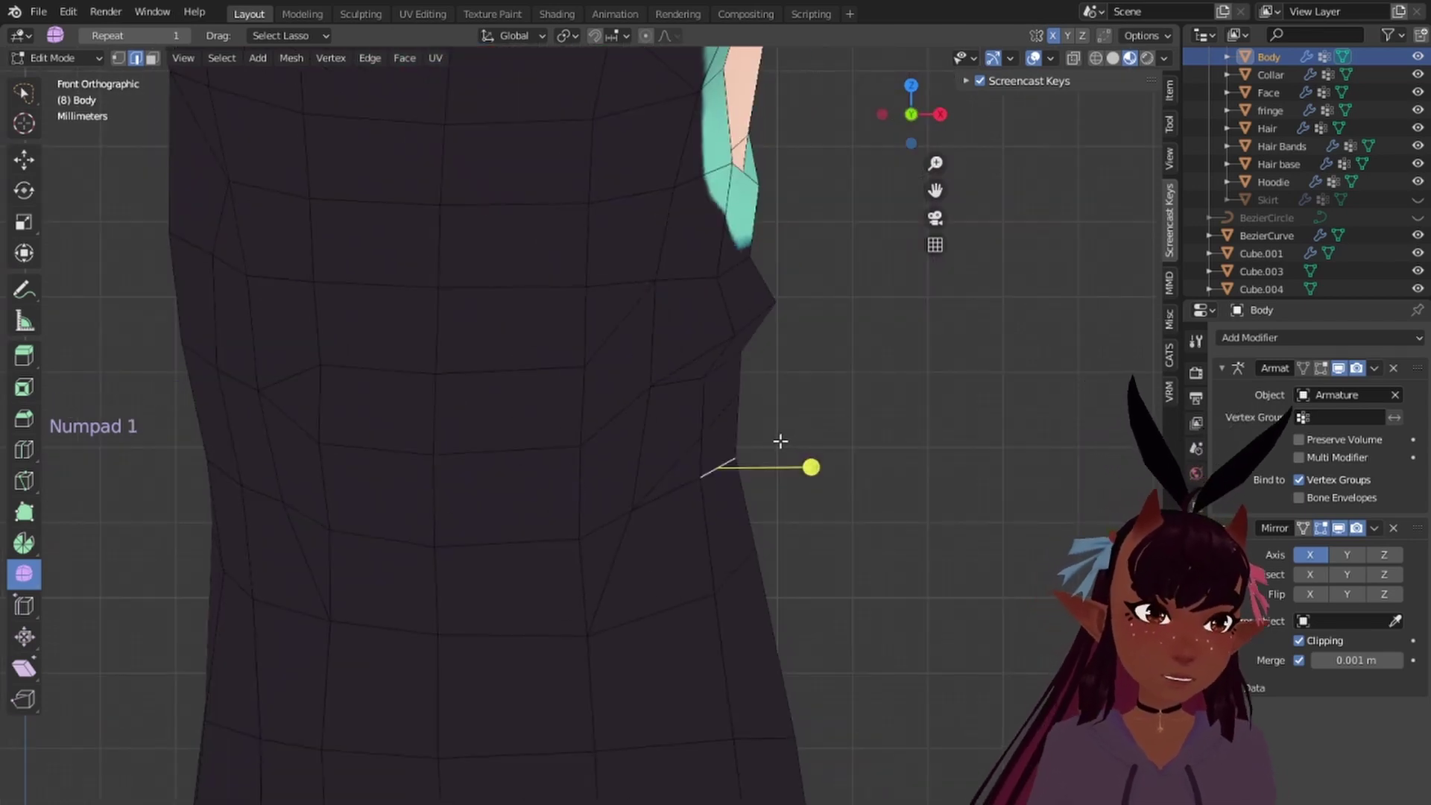
key("g")
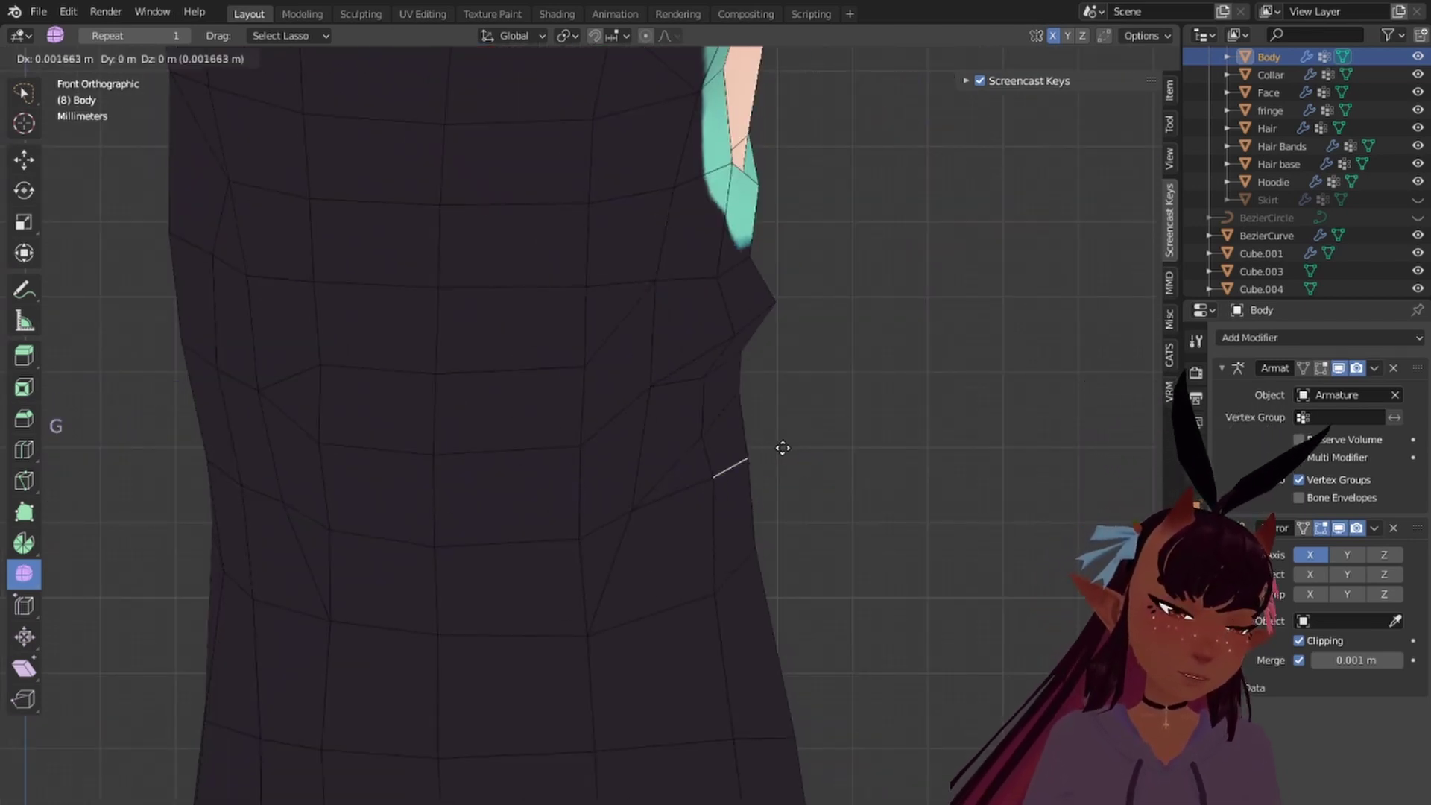
right_click(790, 447)
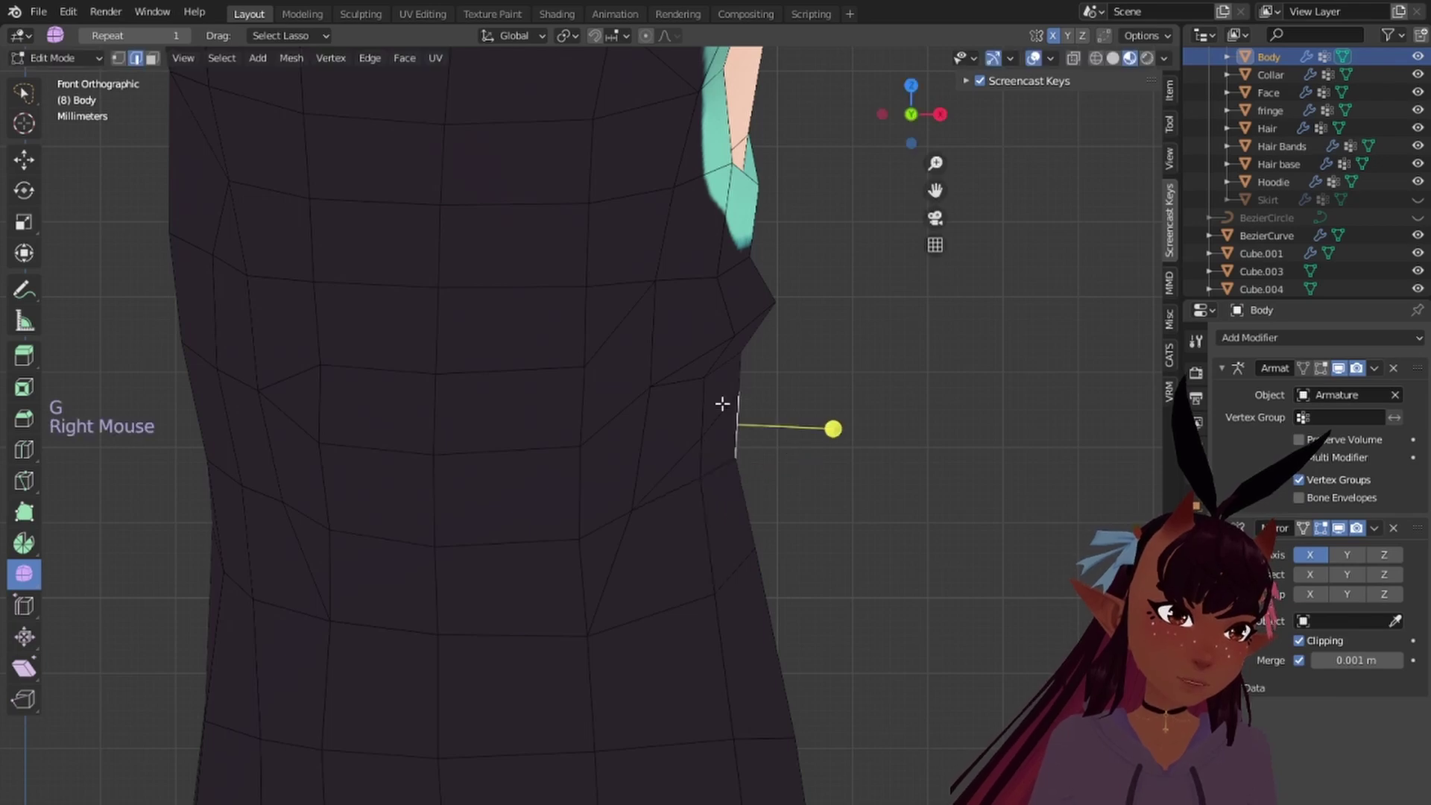
Step: Select the new edges of the second fold line, push them about 0.003444 m outward along X, rotate them 12°, and clear the selection
right_click(734, 409)
key("g")
key("x")
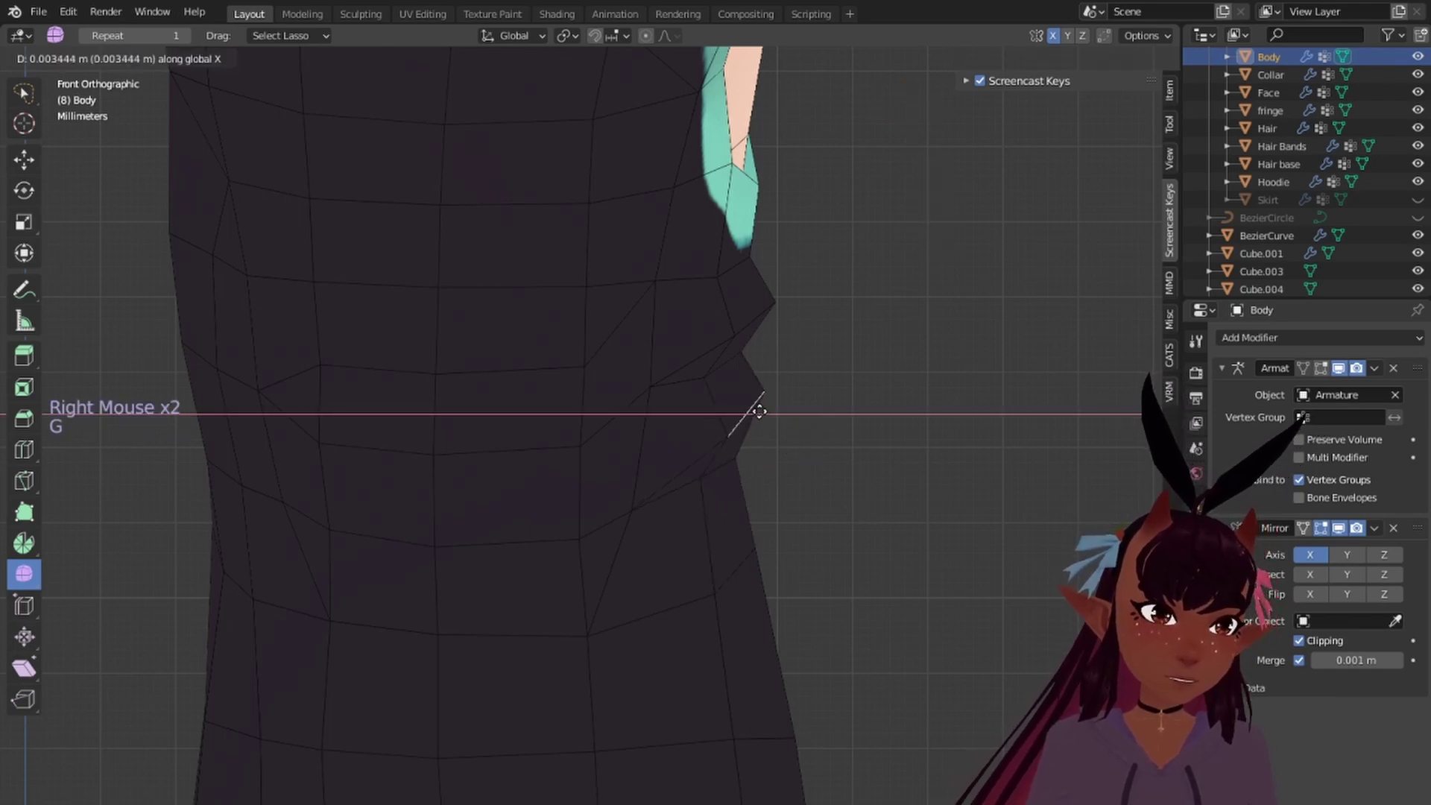
left_click(759, 411)
key("r")
left_click(854, 372)
scroll(808, 415, "down", 7)
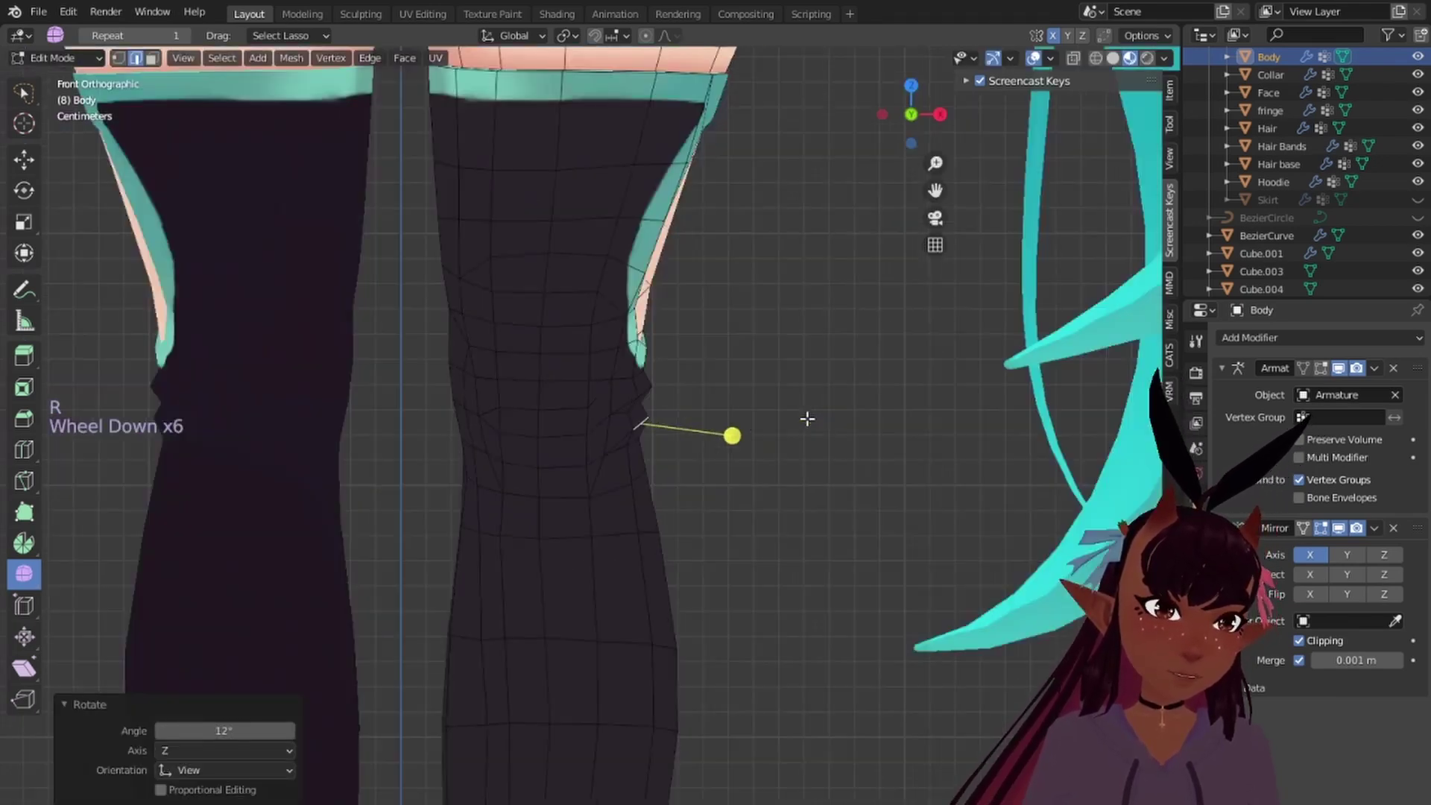
key("a")
key("a")
key("a")
Step: Turn off the Mirror modifier's viewport display and knife-cut a new edge line across the inner side of the leg at knee level
scroll(817, 428, "down", 4)
scroll(817, 428, "up", 1)
scroll(817, 427, "down", 1)
middle_click_drag(830, 403, 865, 400)
key("KP_1")
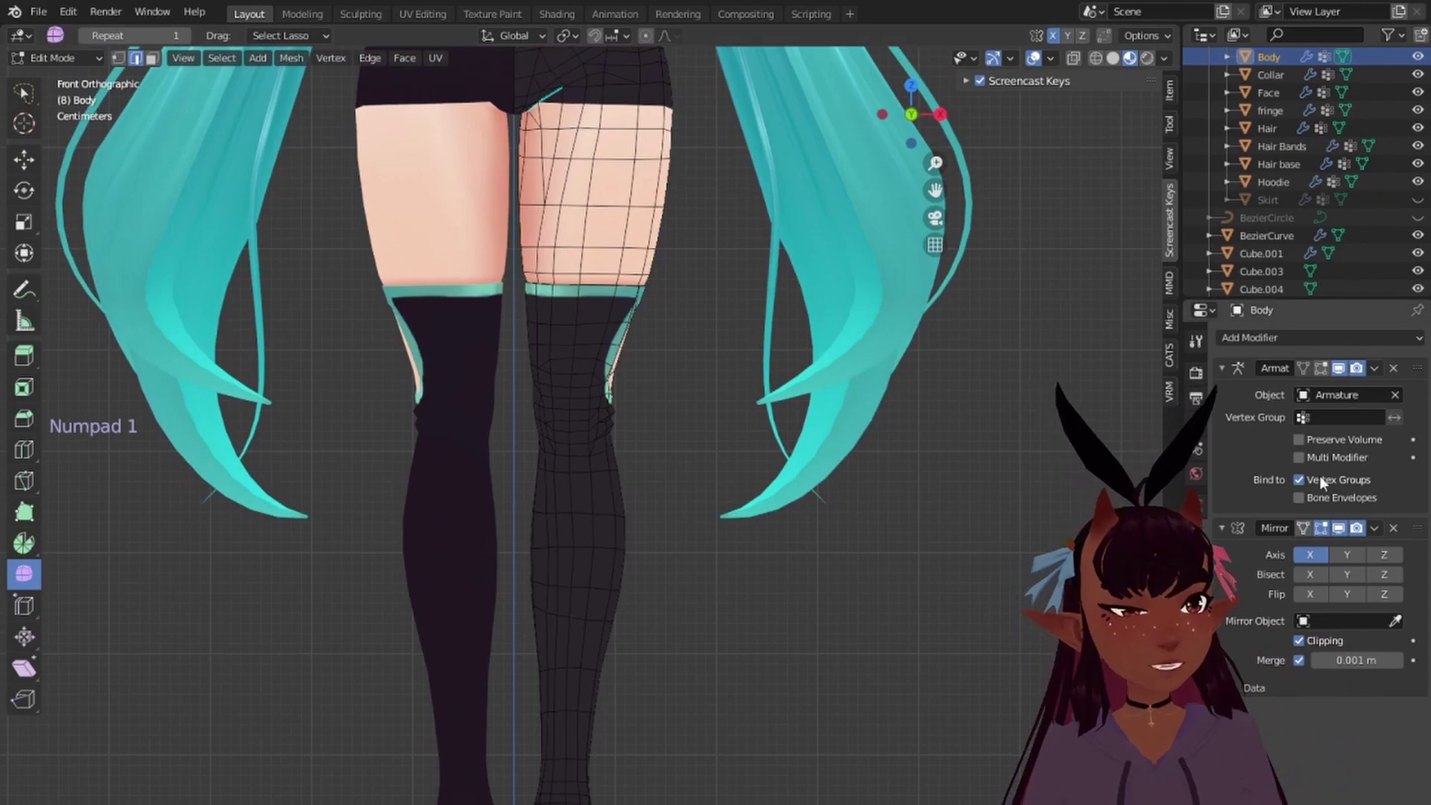
left_click(1339, 529)
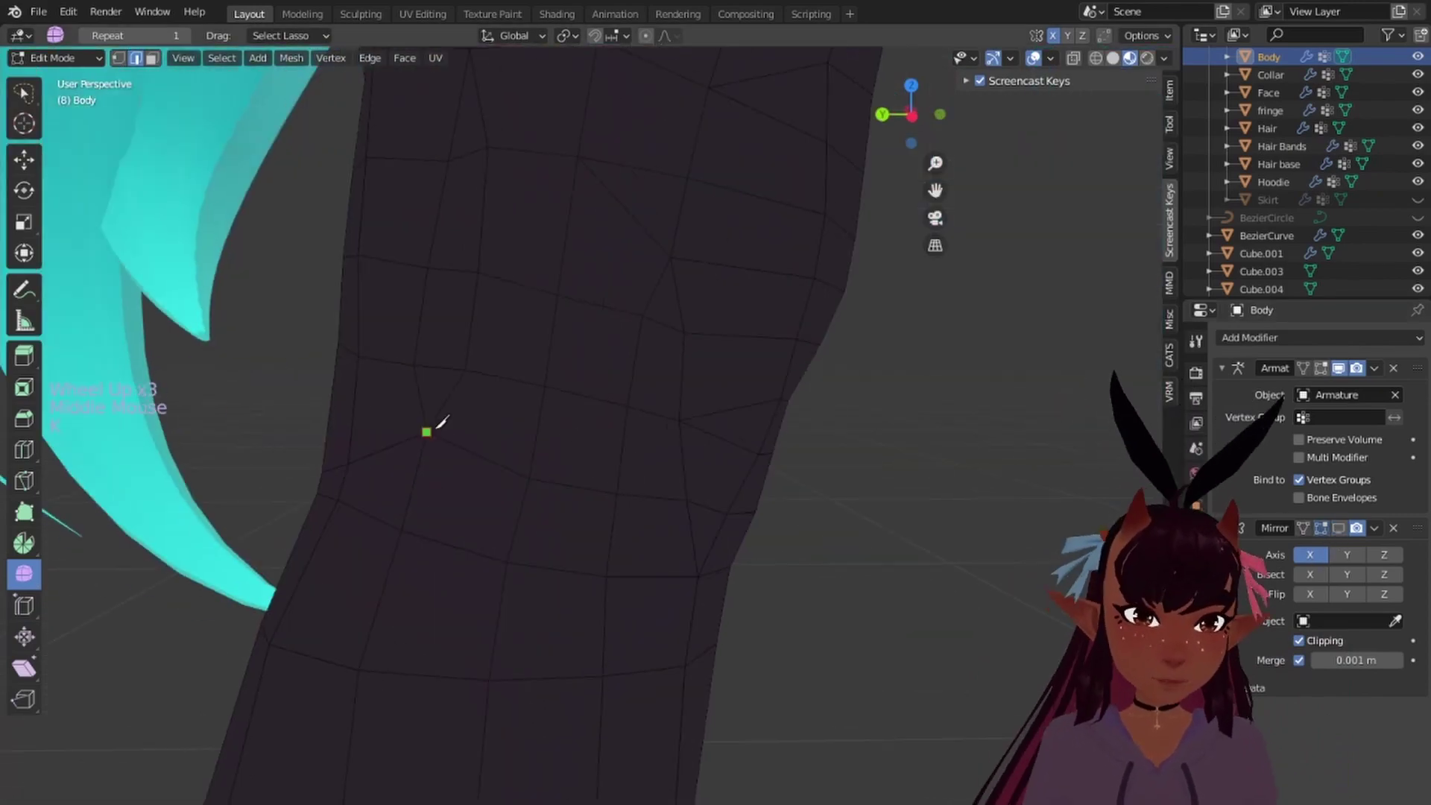
left_click(425, 430)
left_click(537, 431)
left_click(623, 448)
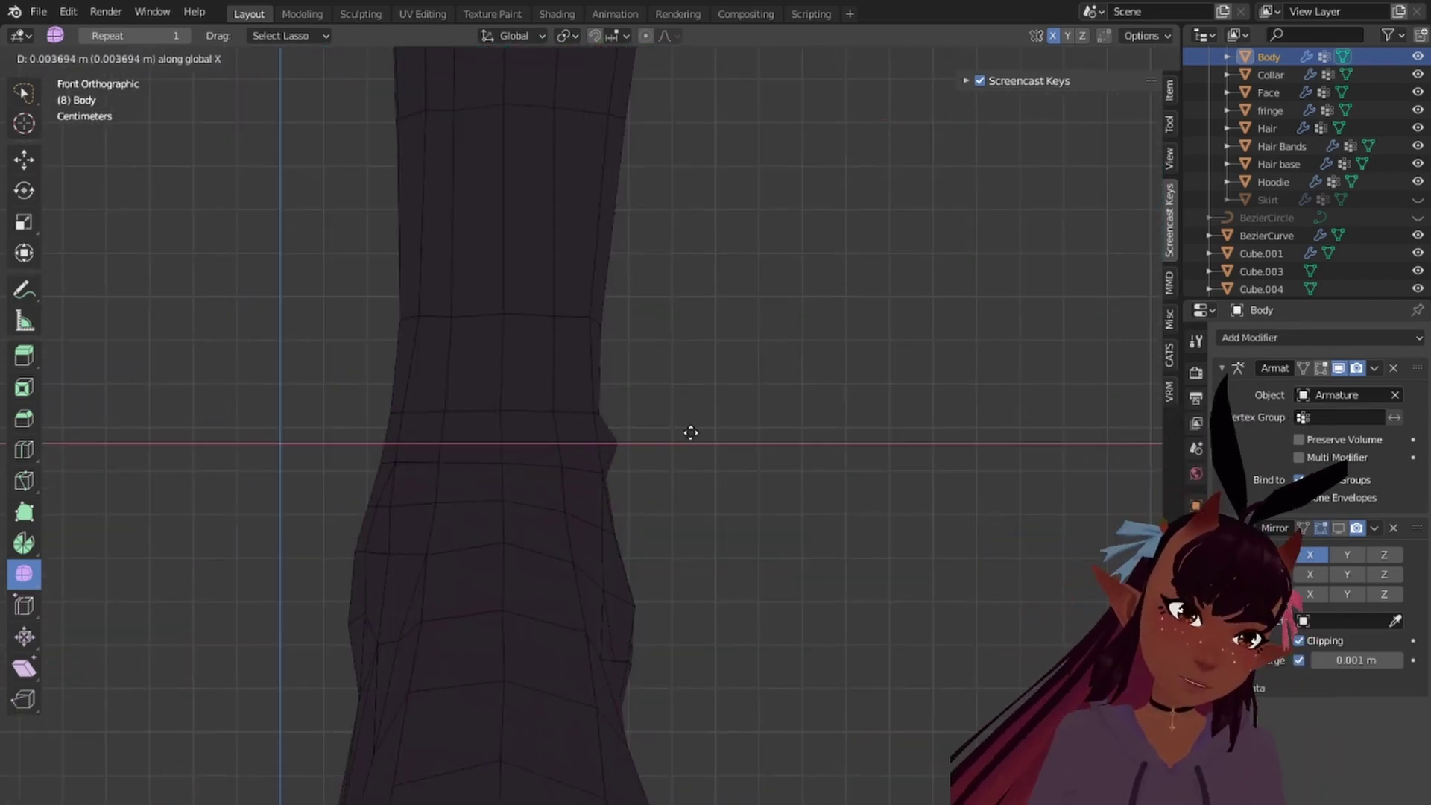
Step: Push the outer ankle fold edge outward along X, and move the inner one 0.001368 m along X and 0.000513 m along Z
key("g")
key("g")
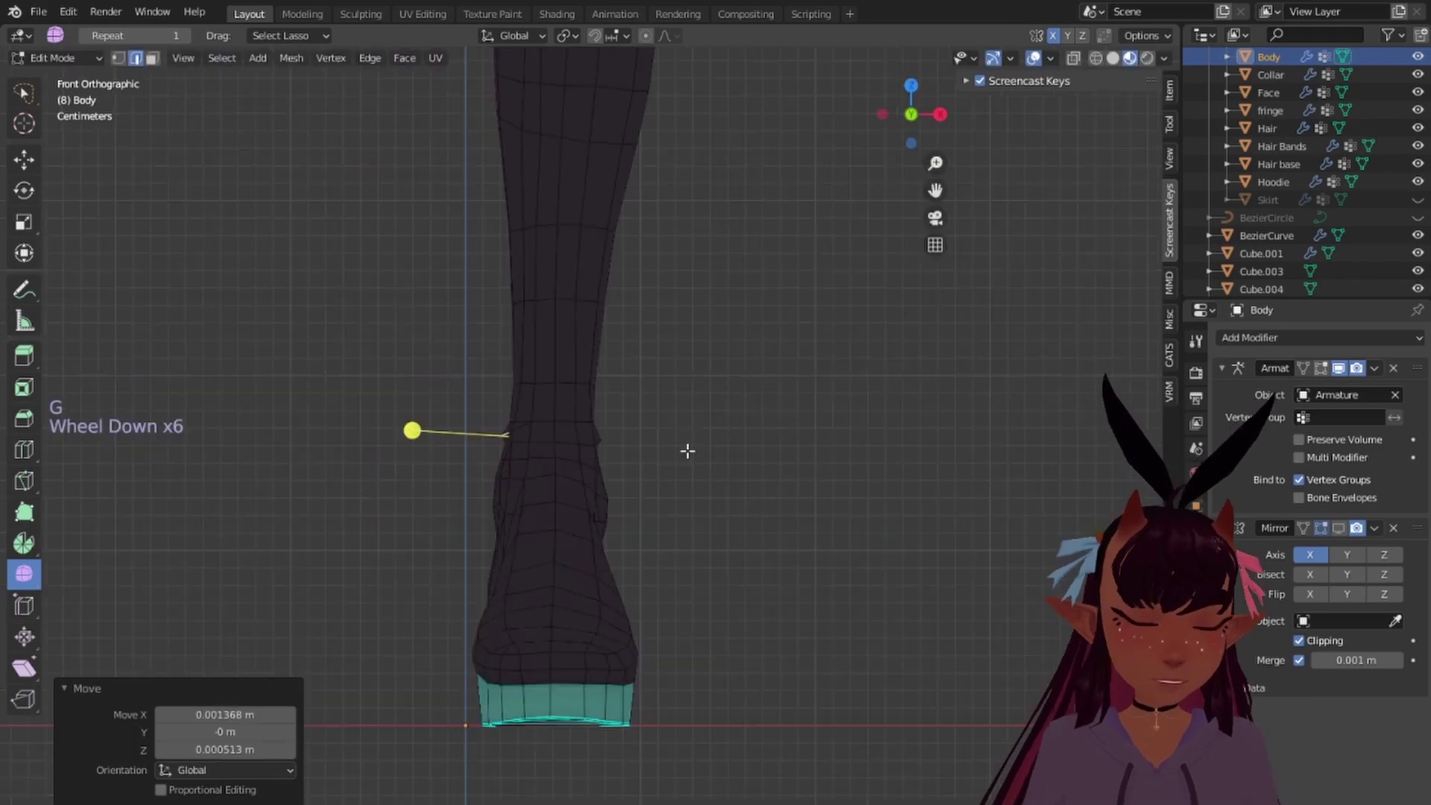
Step: Shrink or fatten the new edge loop in the thigh skin just above the teal stocking band
scroll(766, 393, "down", 7)
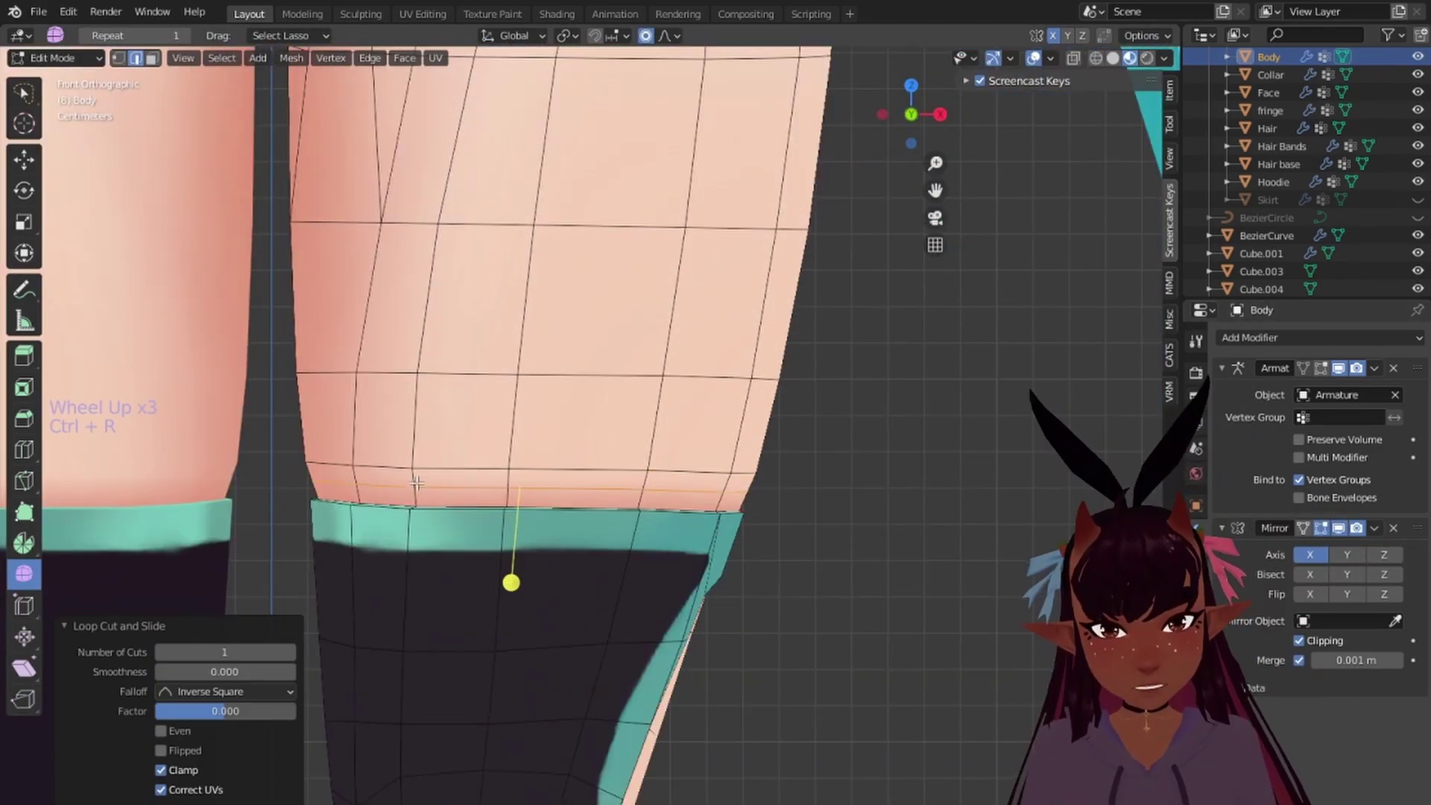
key("alt+s")
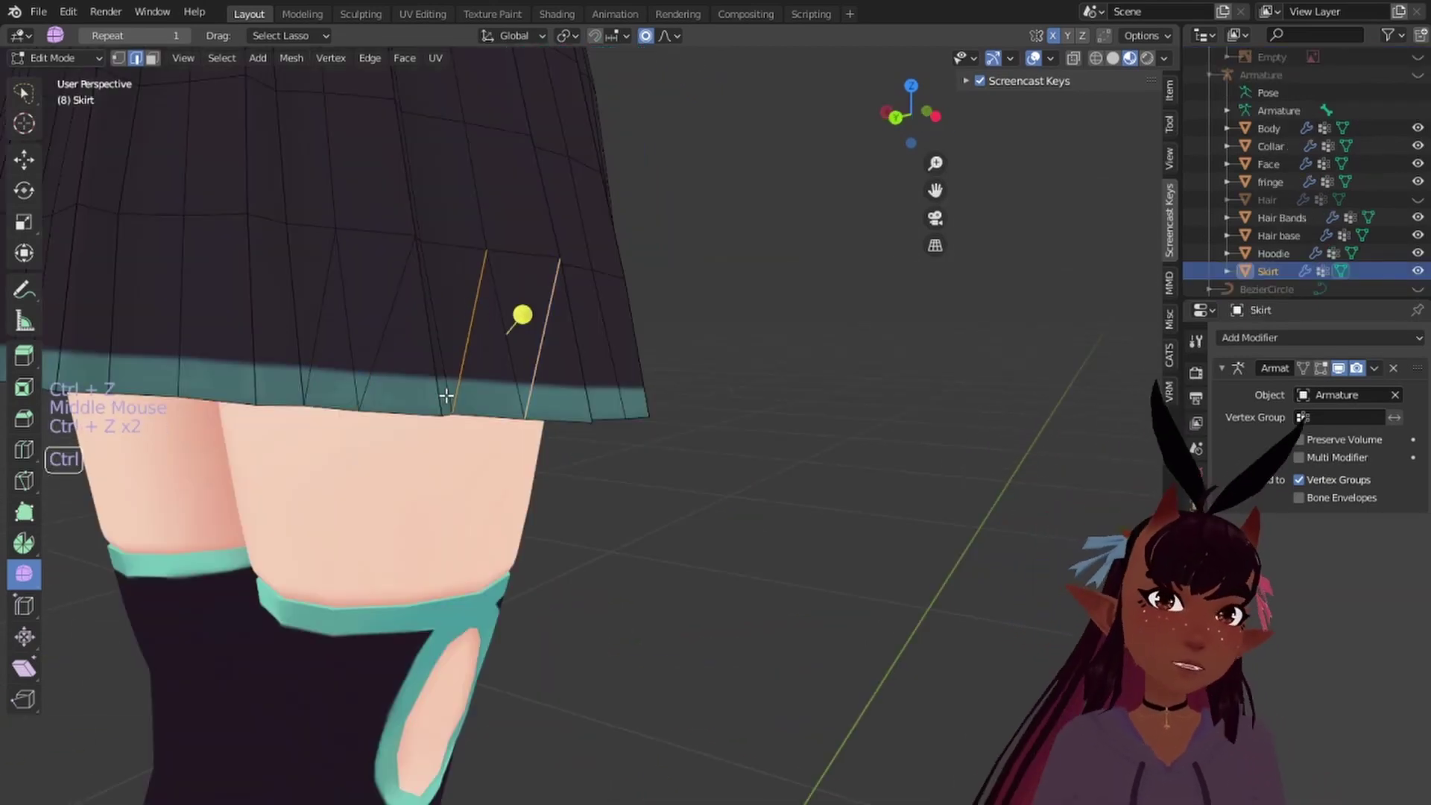
Step: Undo the recent skirt edits back to the state where the whole triangulated mesh is selected
key("ctrl+z")
key("ctrl+z")
key("ctrl+z")
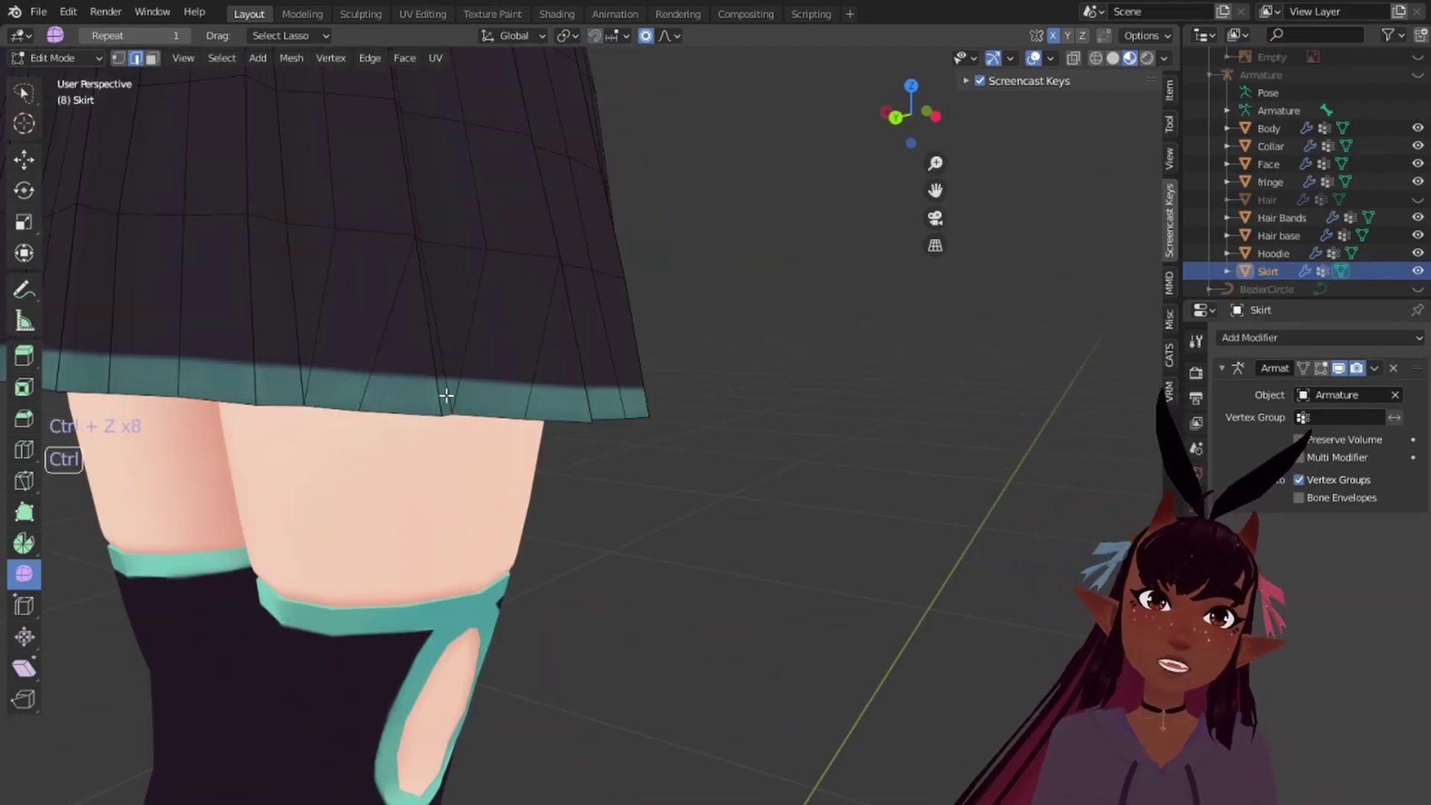
key("ctrl+z")
key("ctrl+z")
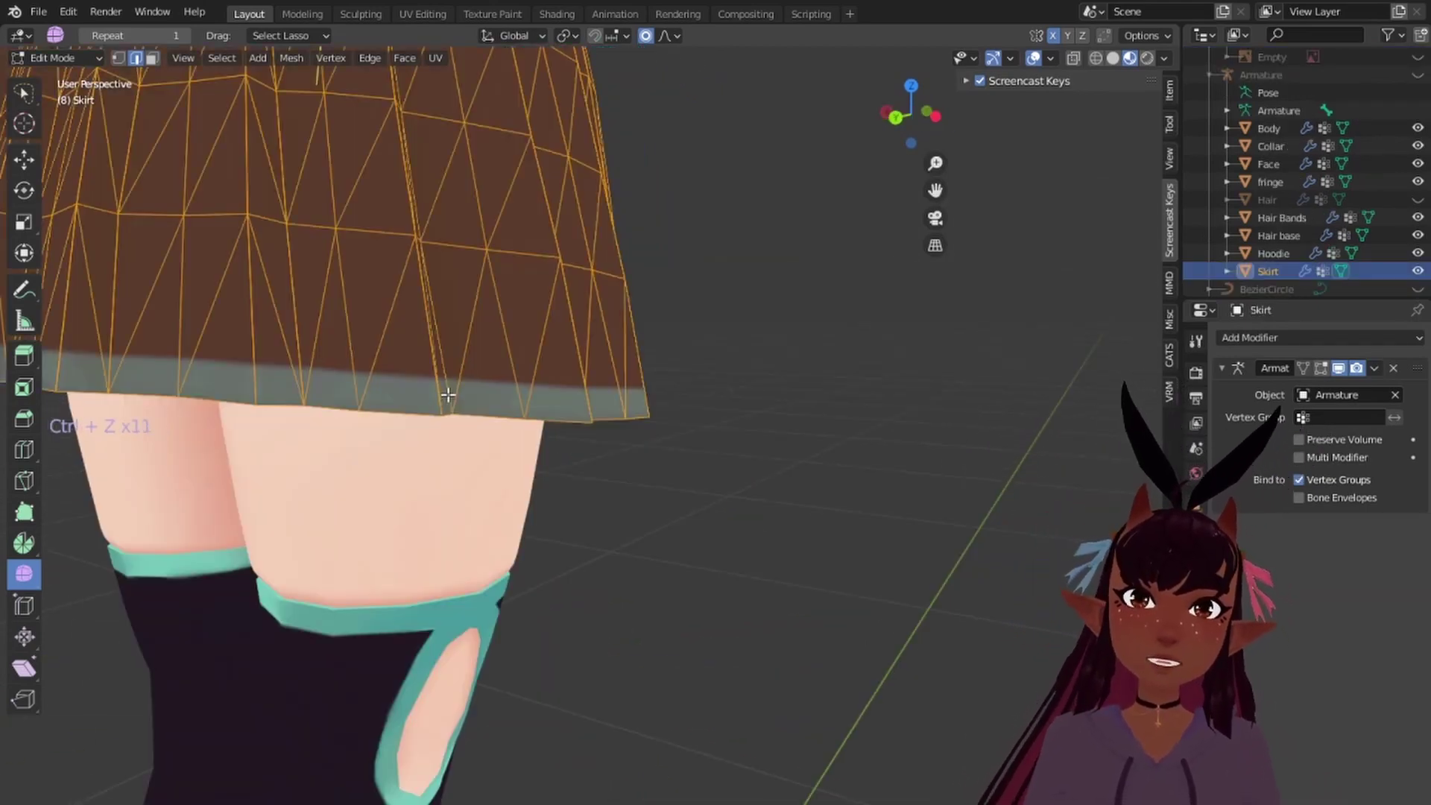
Step: Merge the skirt's duplicate vertices by distance and clear the selection
scroll(448, 395, "down", 5)
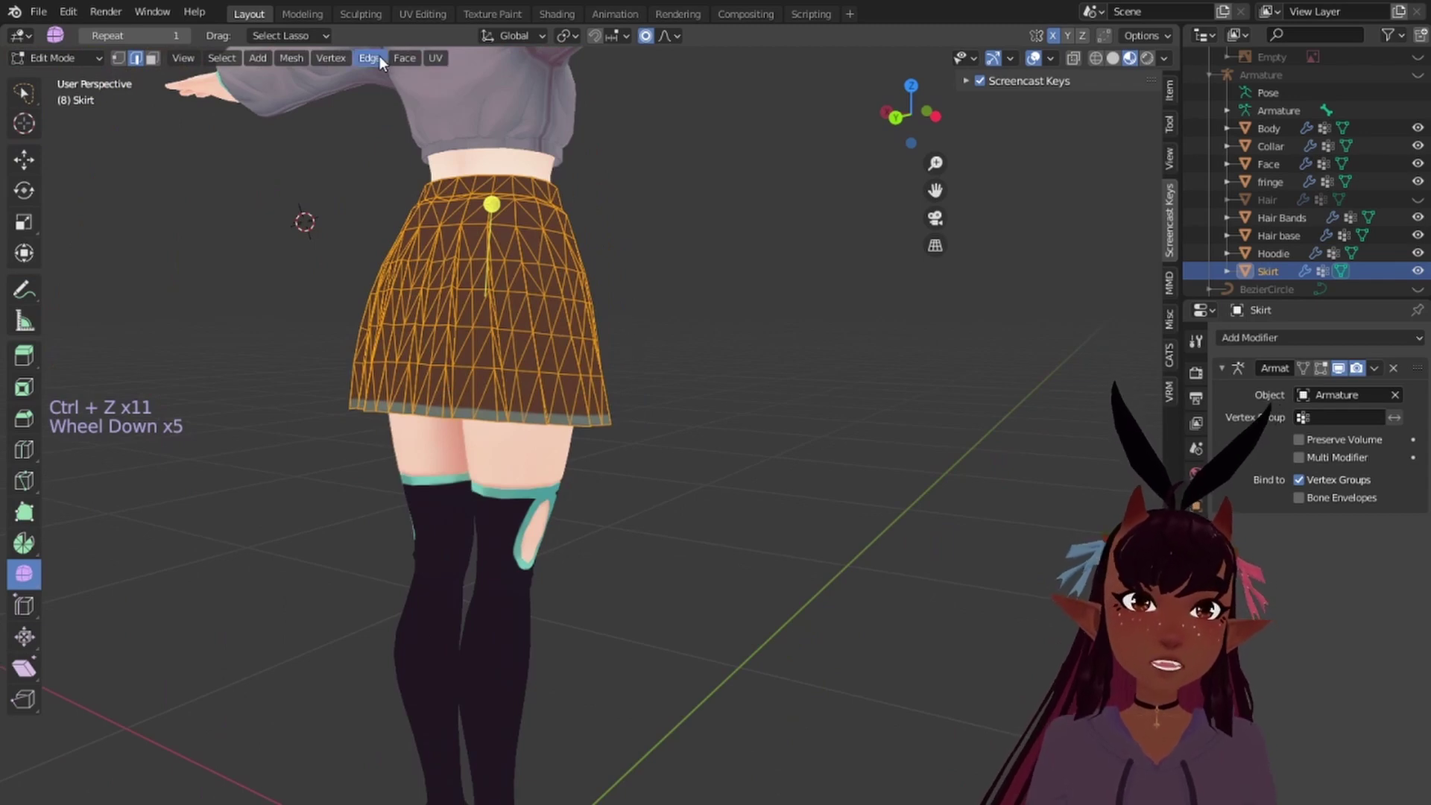
middle_click_drag(516, 233, 477, 86)
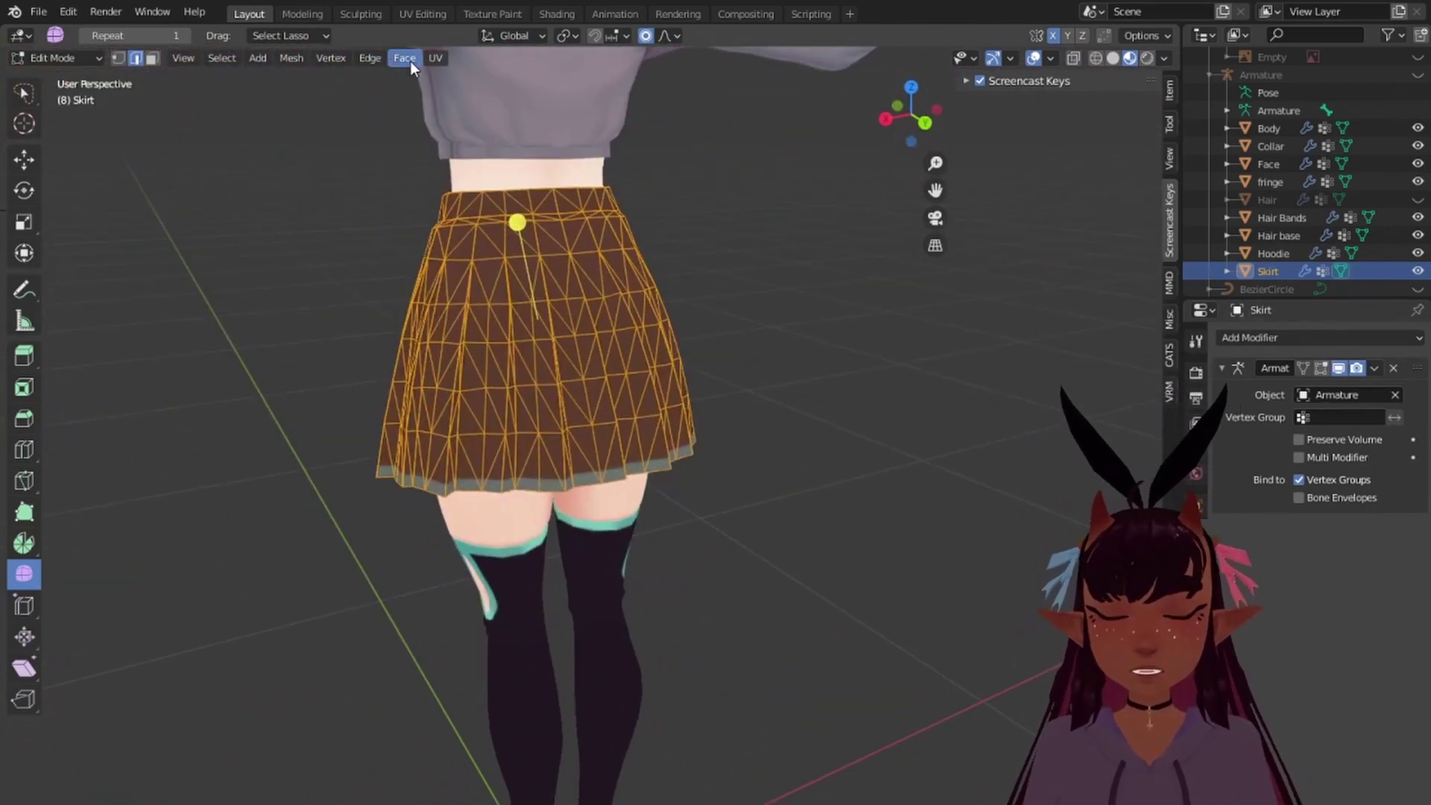
left_click(299, 60)
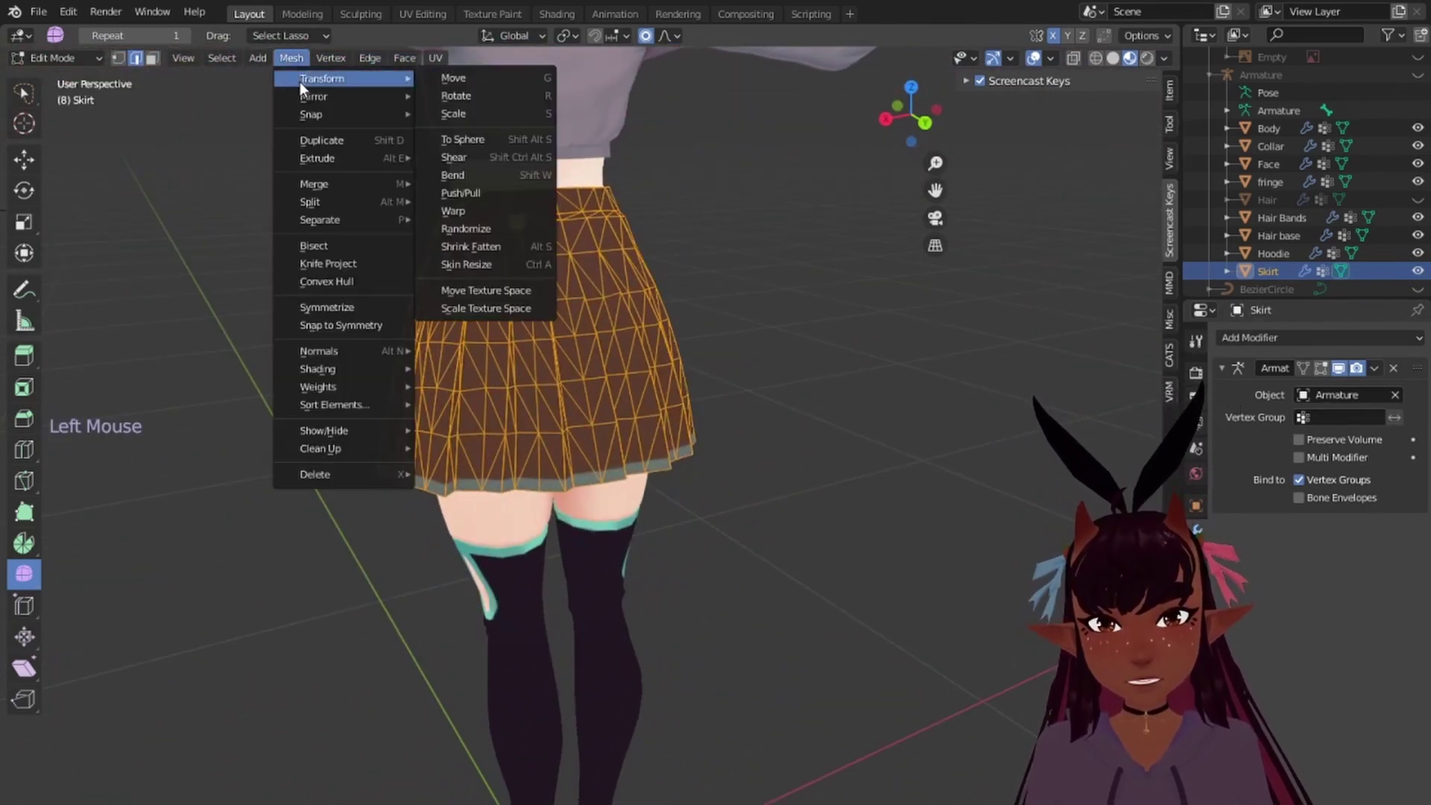
mouse_move(358, 183)
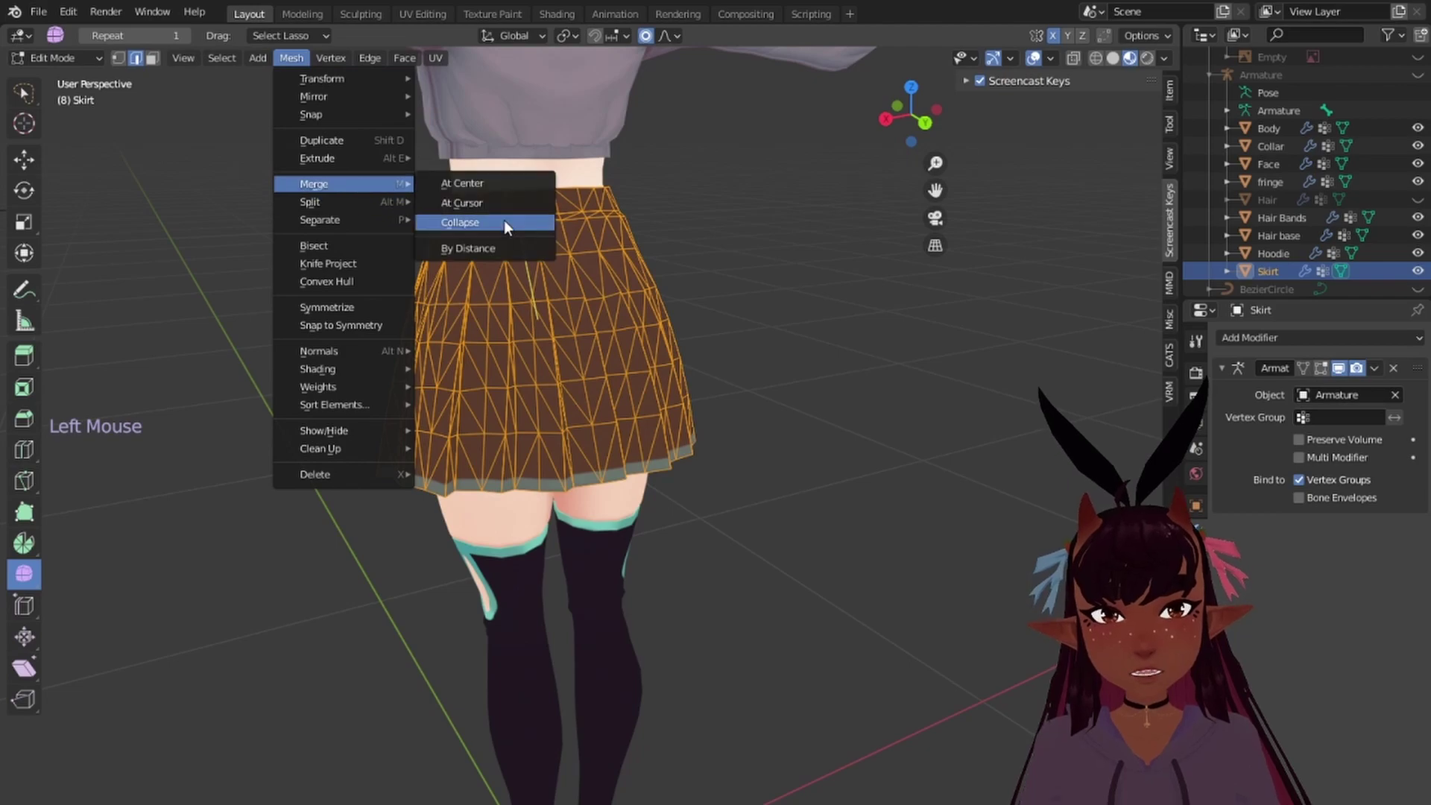
left_click(476, 252)
scroll(475, 246, "up", 2)
middle_click_drag(474, 246, 773, 249)
key("a")
key("a")
key("a")
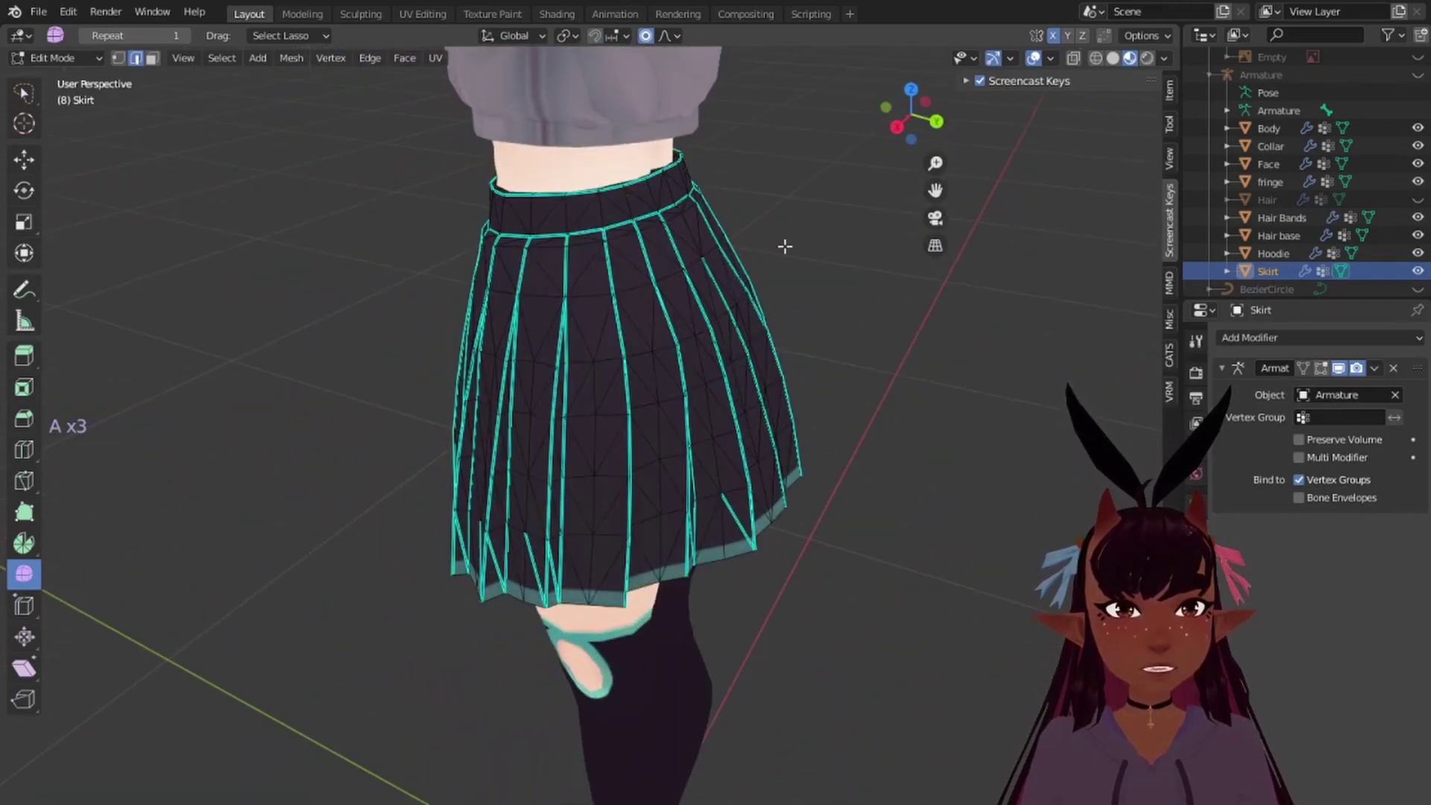
Step: Examine the whole character from the front, including the skirt, stockings, hoodie and head
scroll(631, 254, "down", 4)
middle_click_drag(440, 201, 824, 201)
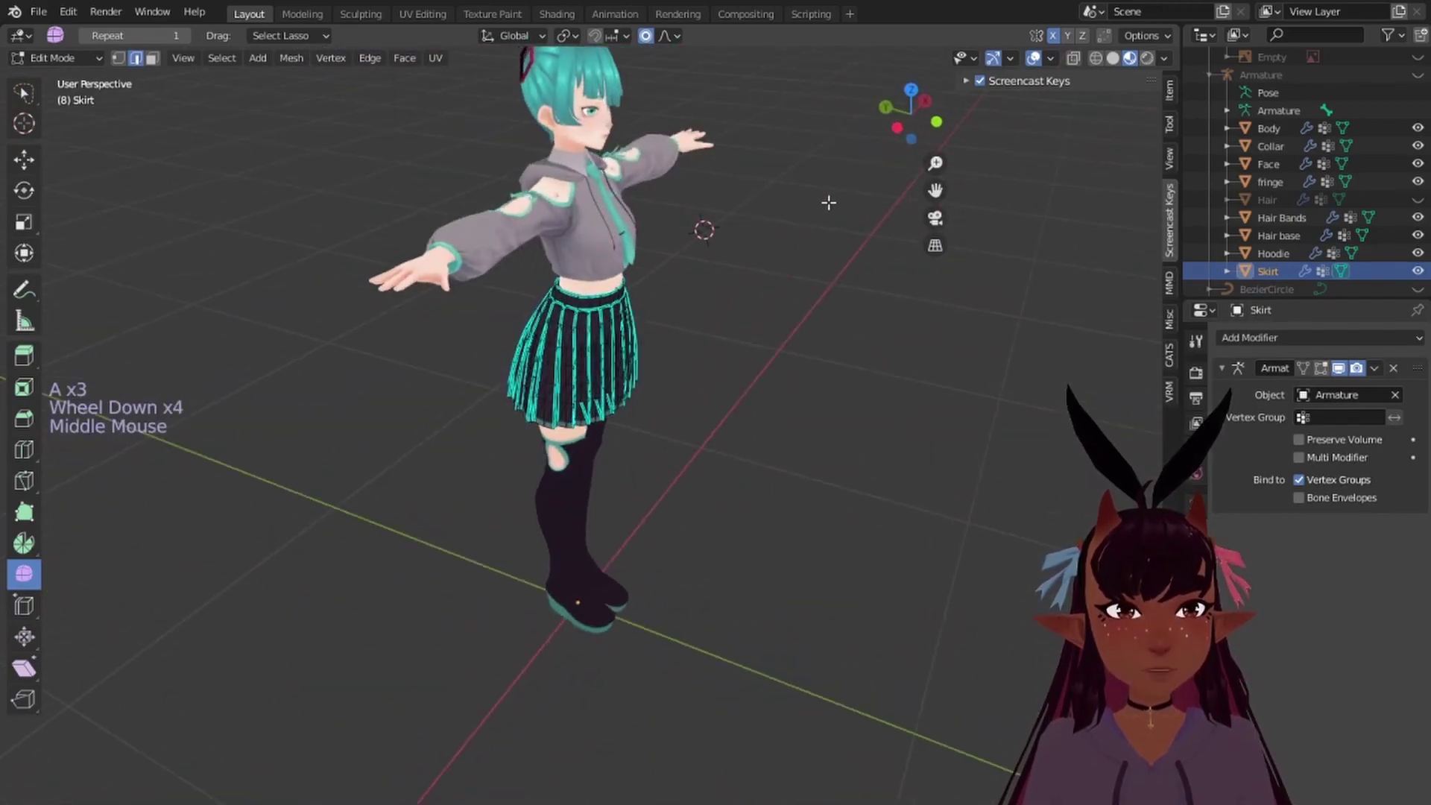
key("KP_1")
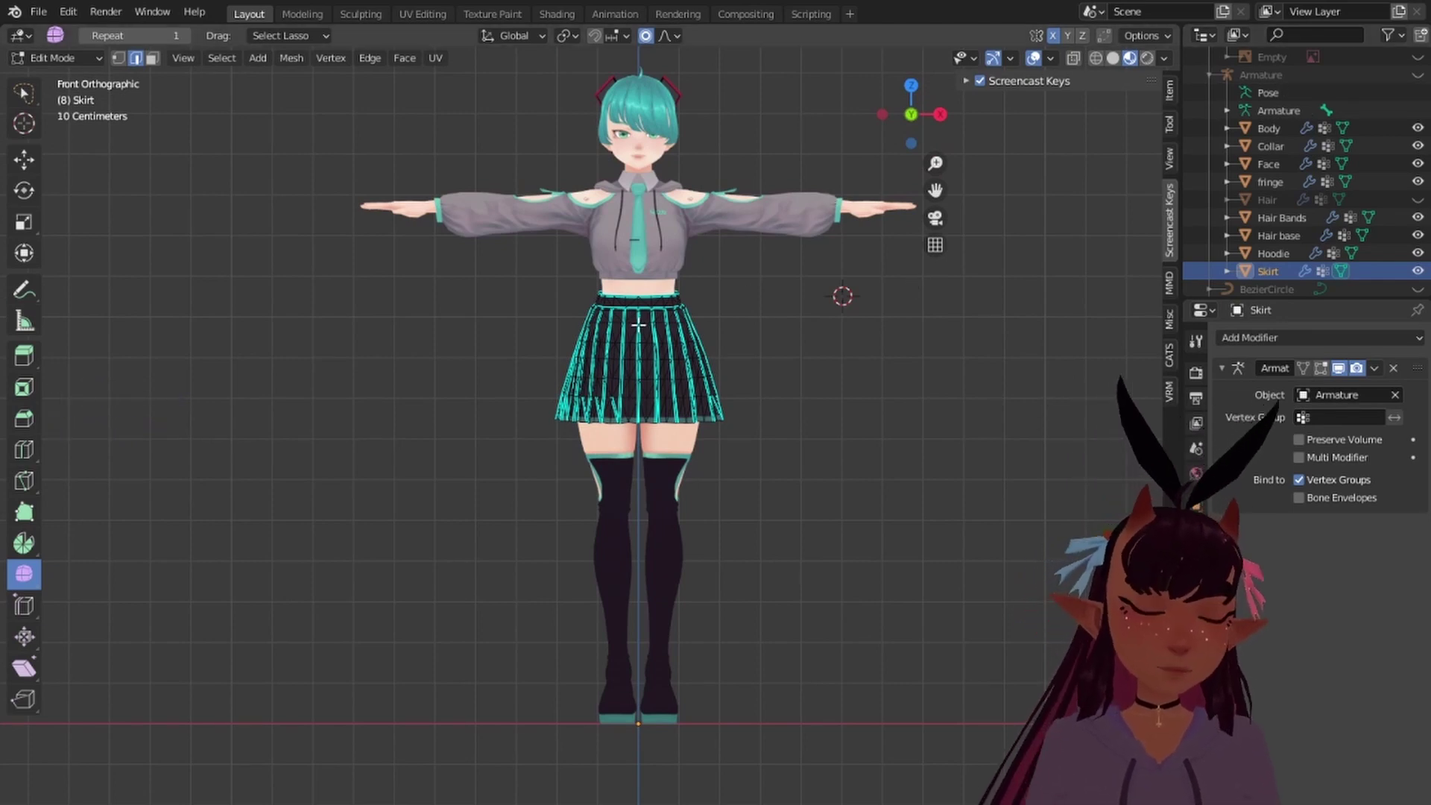
scroll(638, 323, "up", 3)
scroll(799, 387, "up", 2)
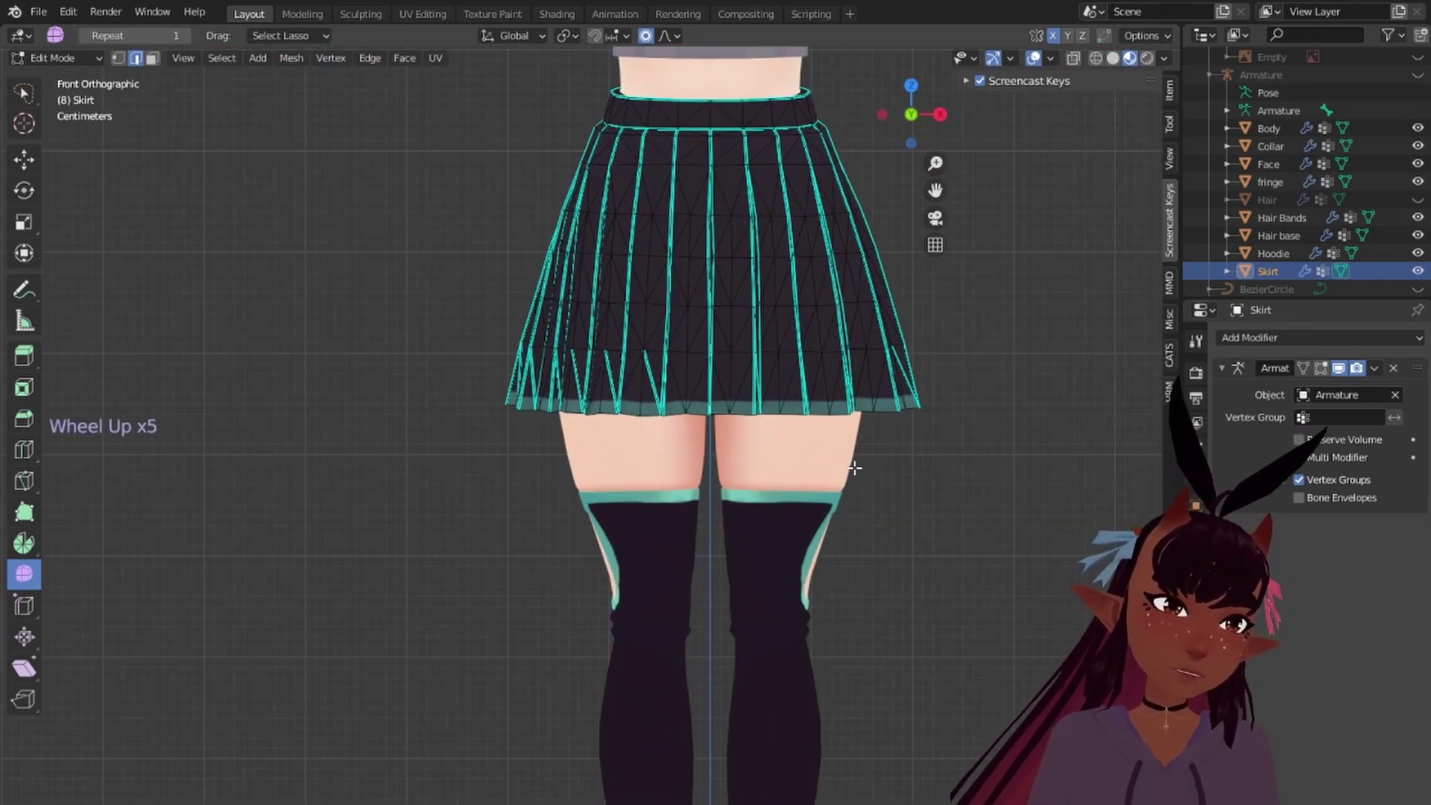
scroll(864, 458, "down", 2)
middle_click_drag(881, 450, 767, 523, "shift")
scroll(719, 222, "up", 1)
middle_click_drag(742, 216, 702, 504, "shift")
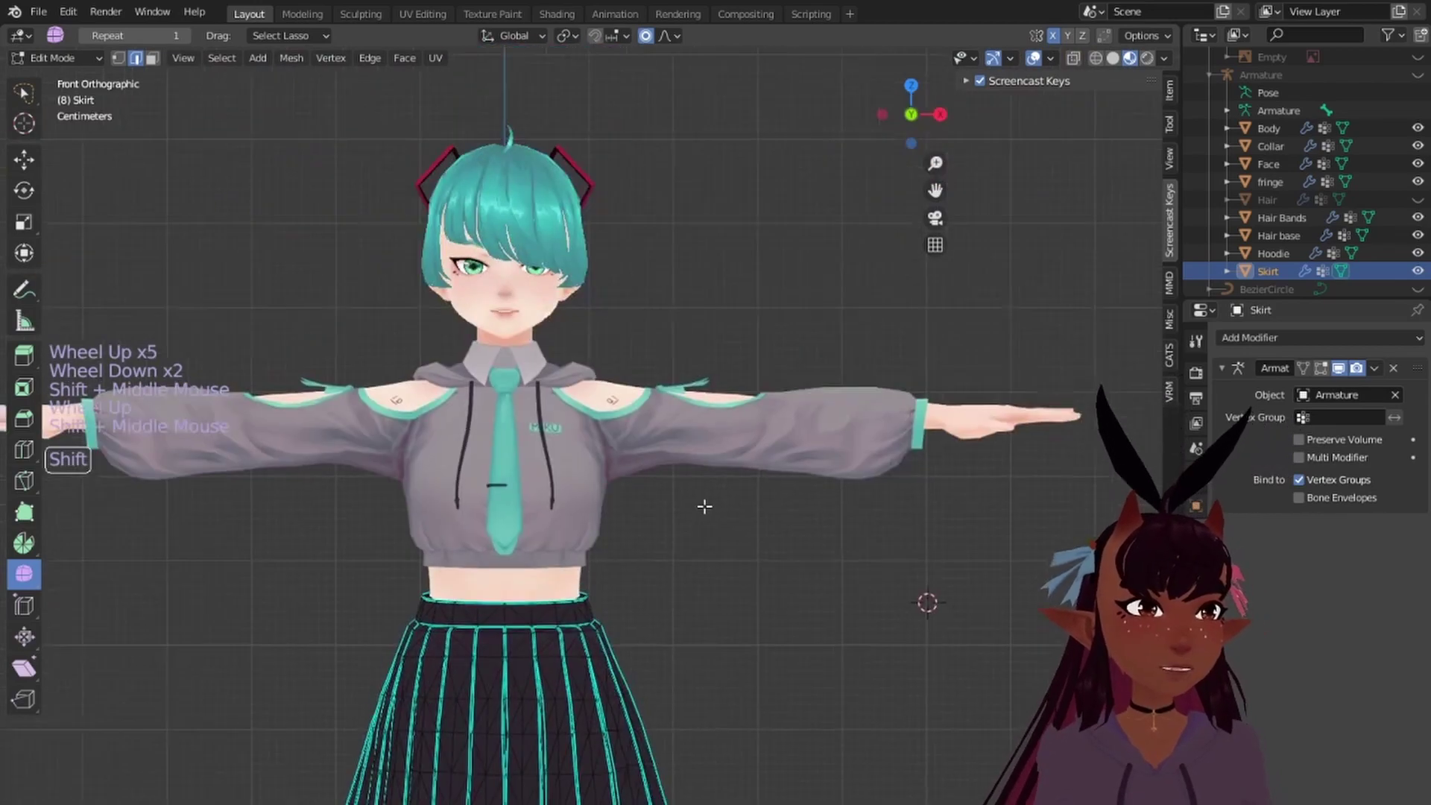
scroll(812, 369, "up", 4)
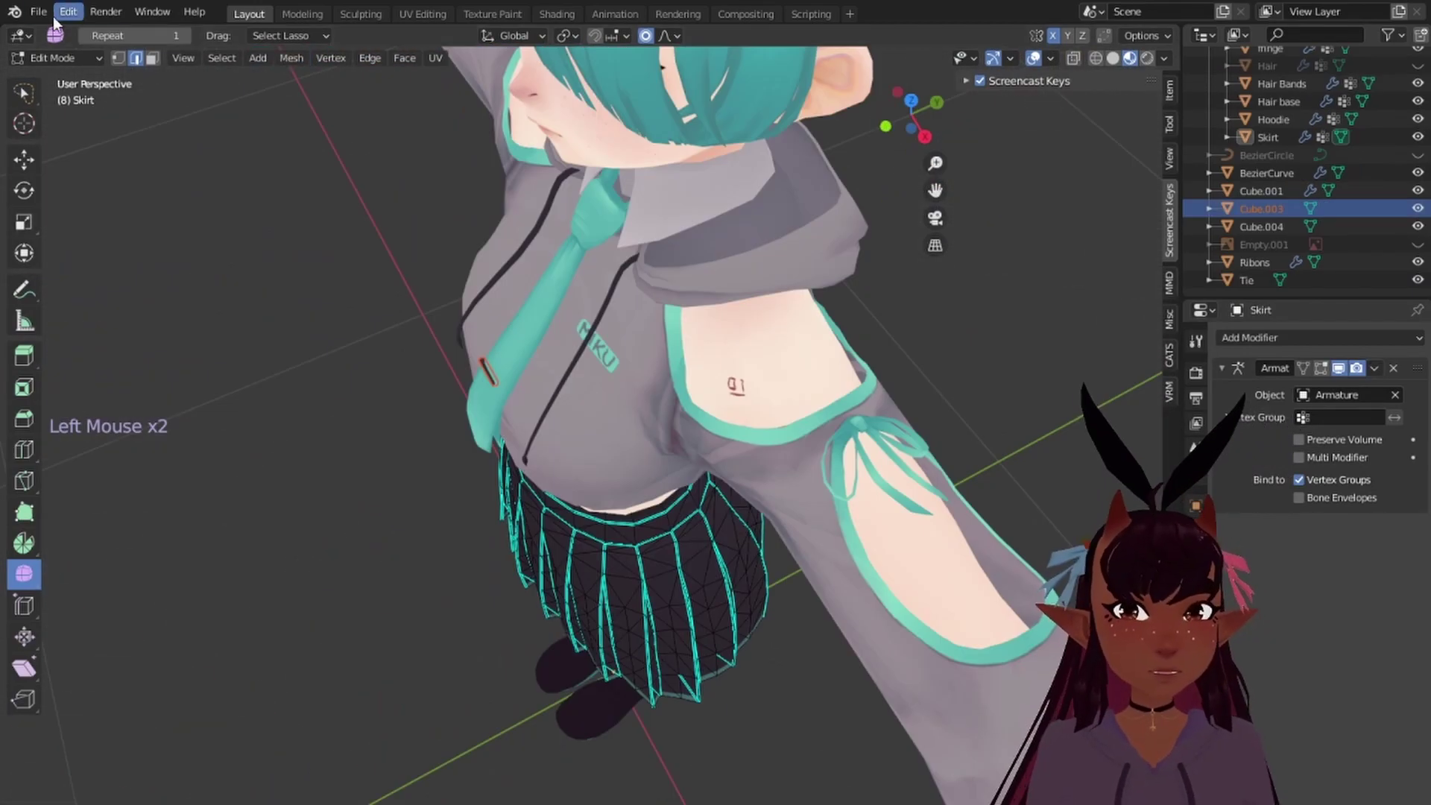
Step: Select the Ribons object on the sleeve cutouts in Object Mode and duplicate it in place
left_click(50, 57)
left_click(53, 78)
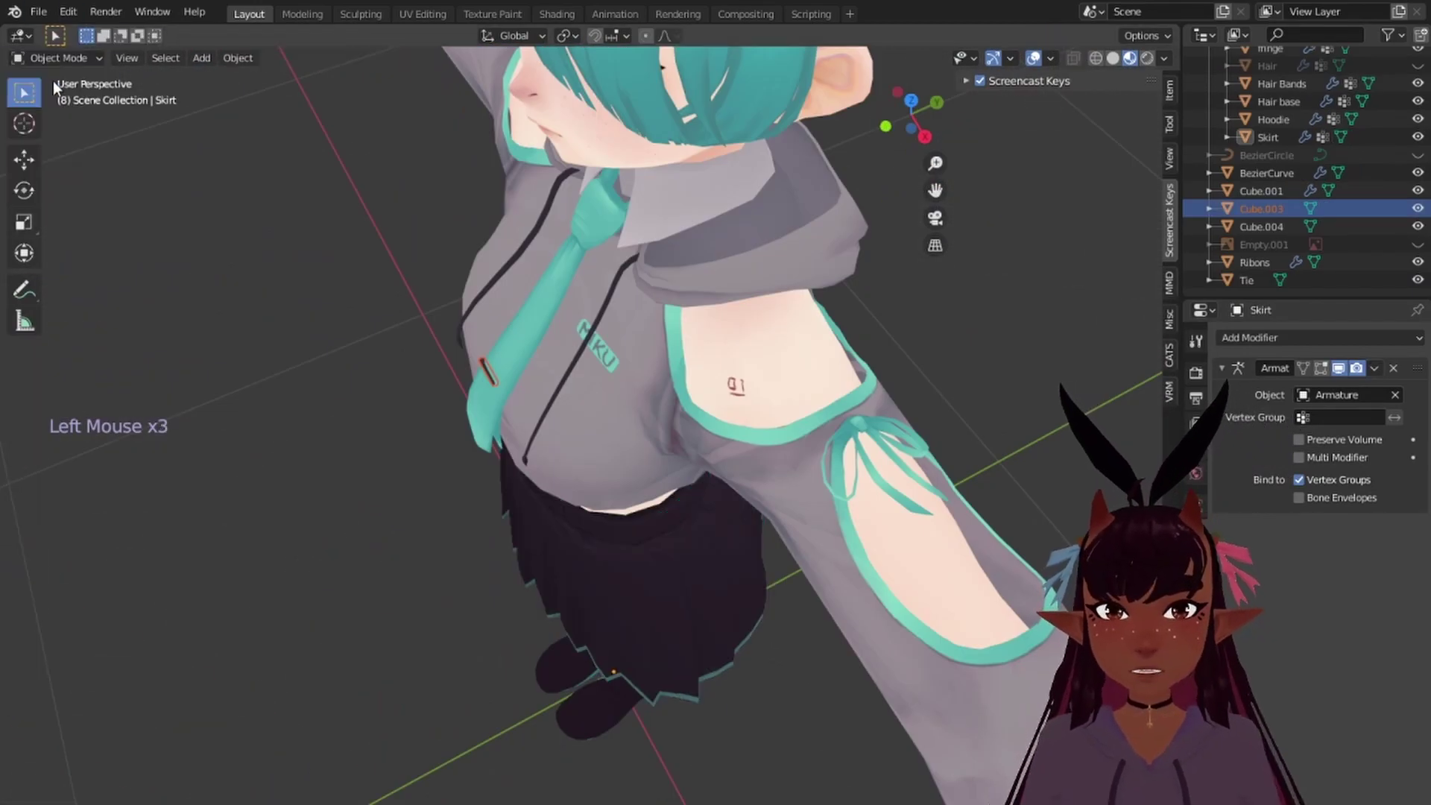
right_click(865, 412)
scroll(862, 413, "down", 7)
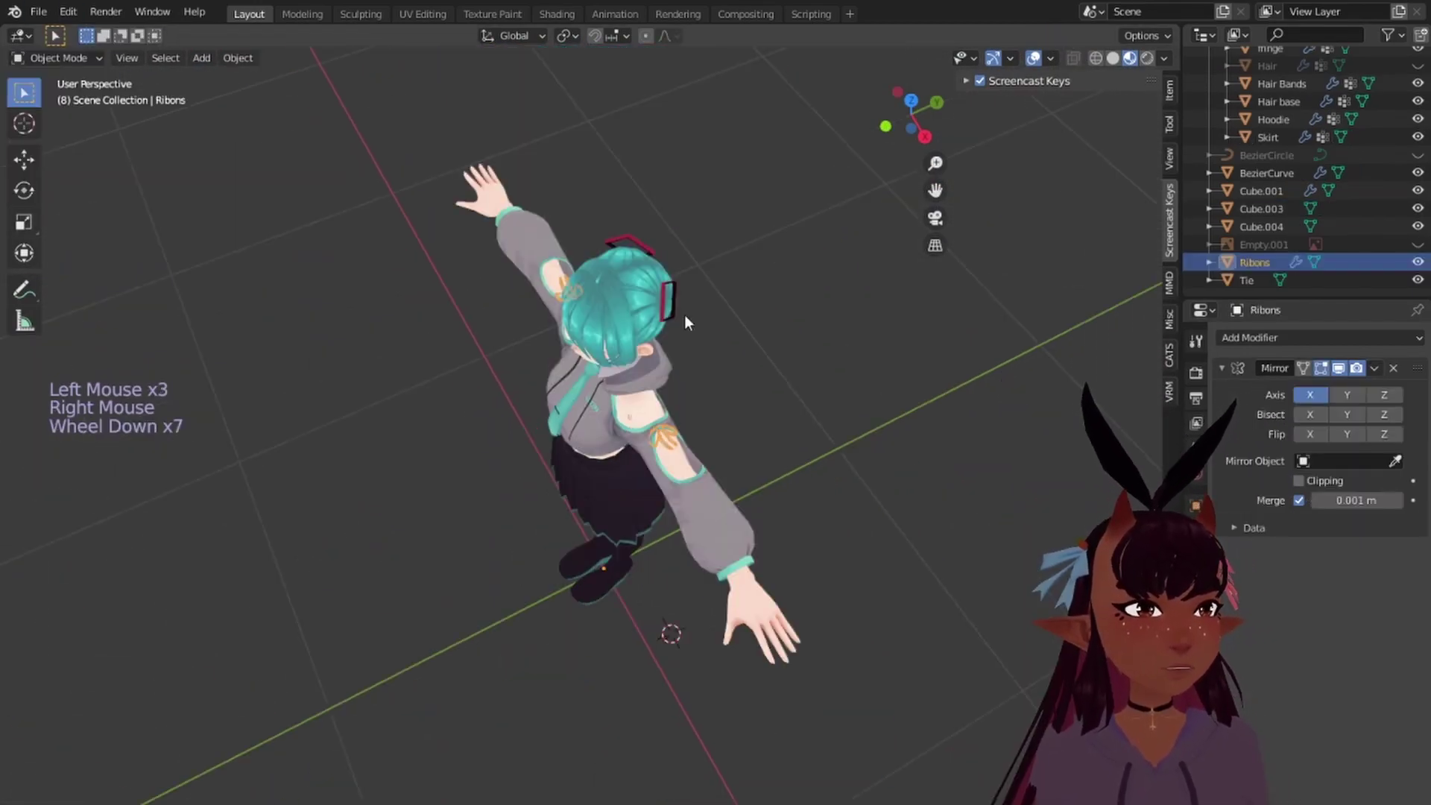
middle_click_drag(684, 315, 781, 292)
key("KP_1")
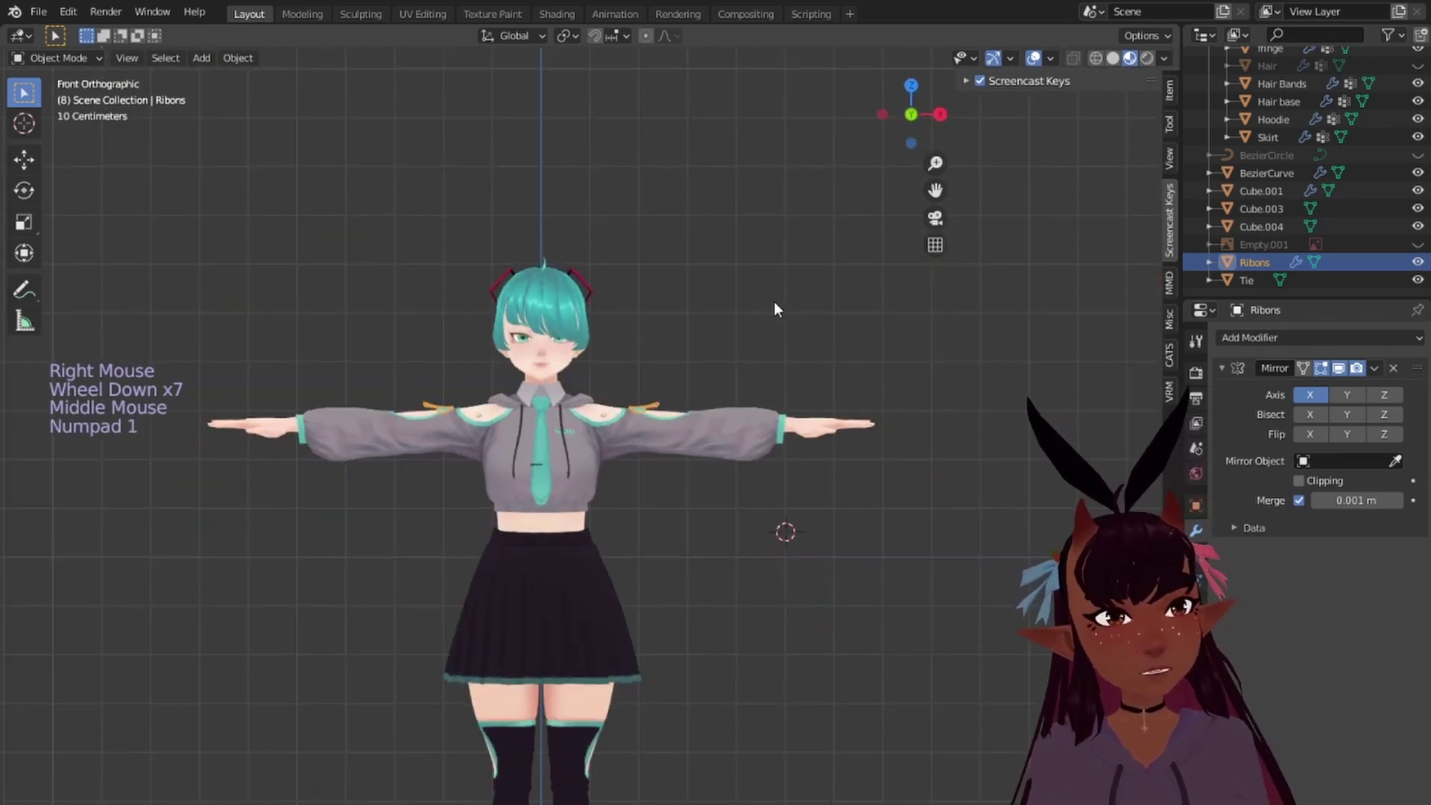
key("shift+d")
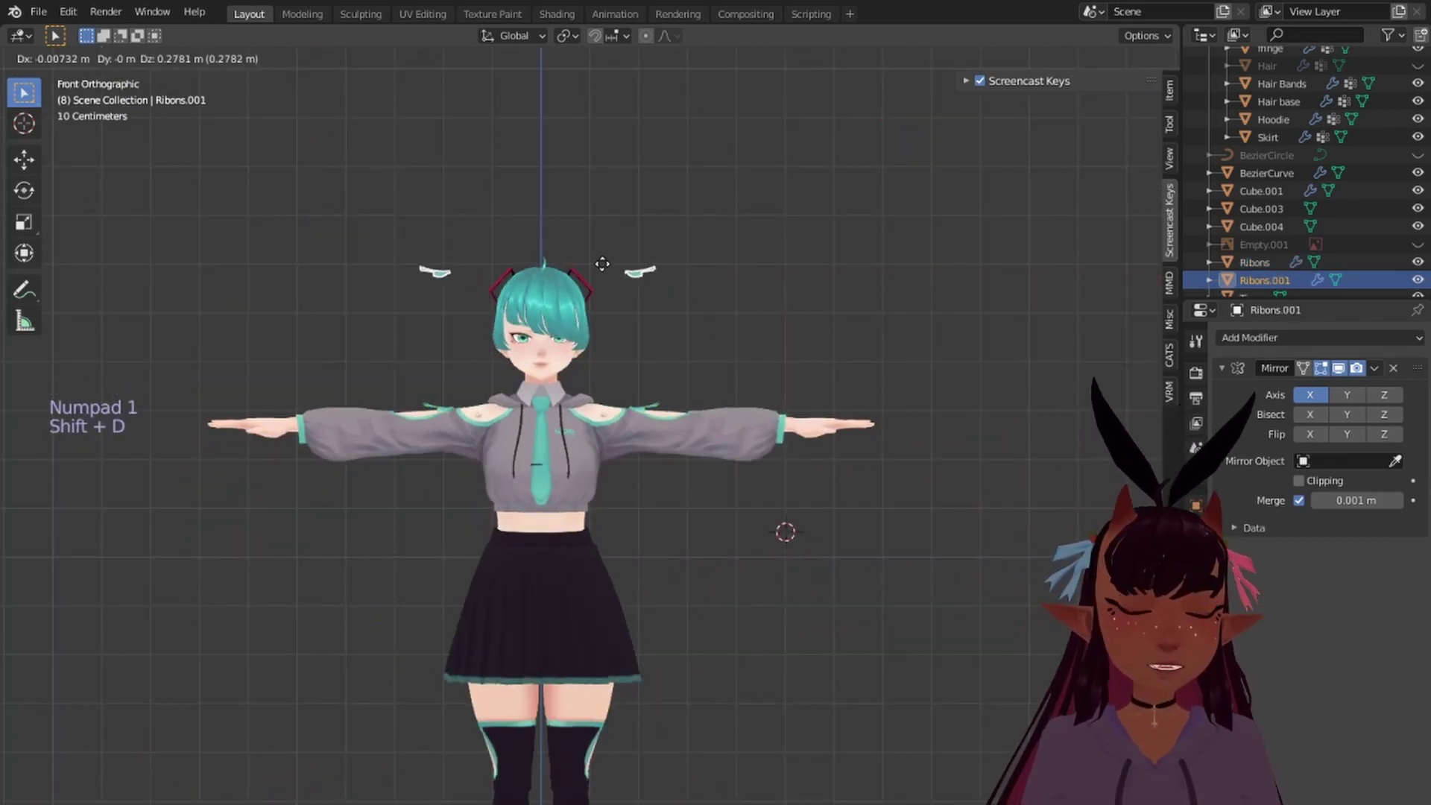
key("z")
right_click(608, 411)
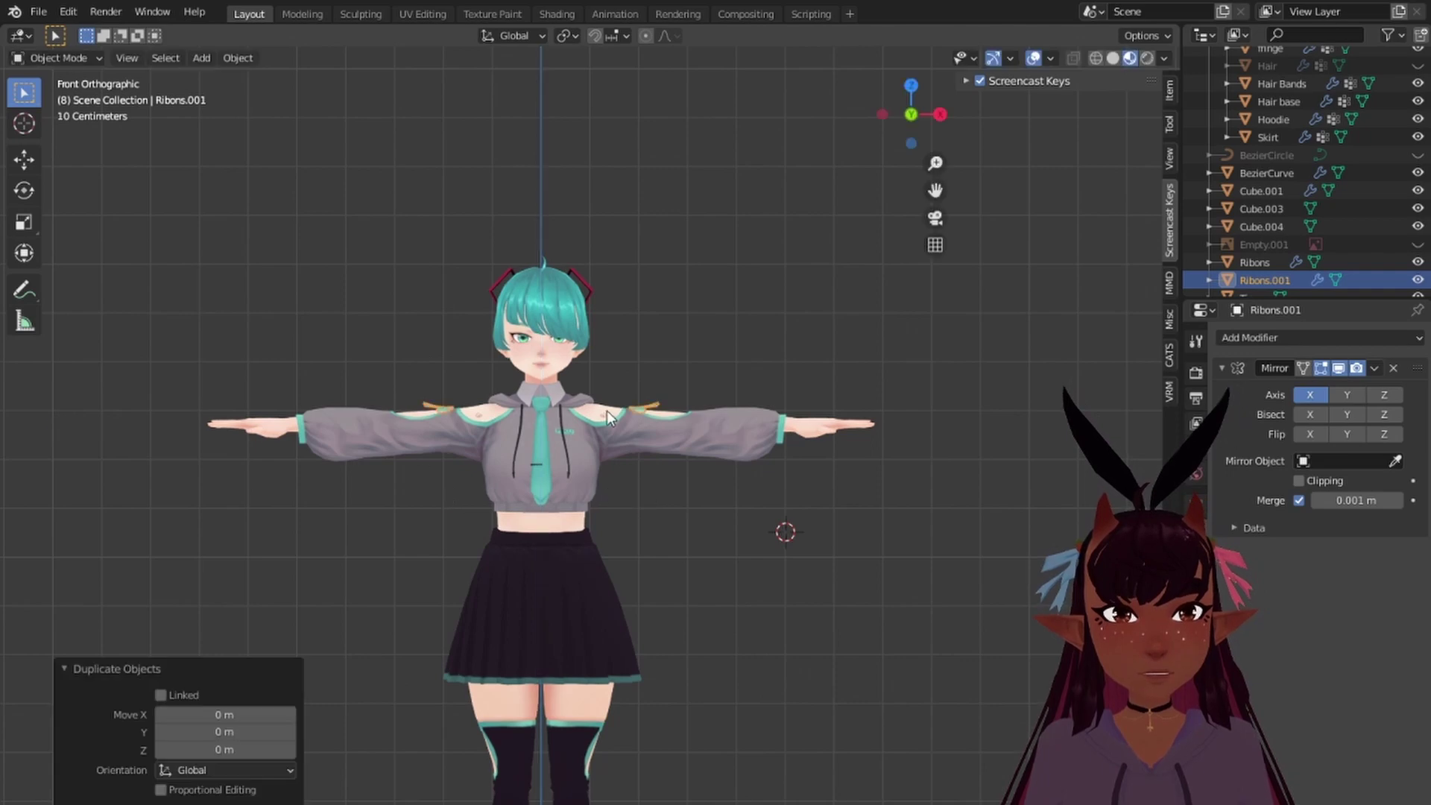
Step: In Edit Mode, select the whole duplicated ribbon mesh and lower it 0.65693 m along Z to stocking height
left_click(80, 62)
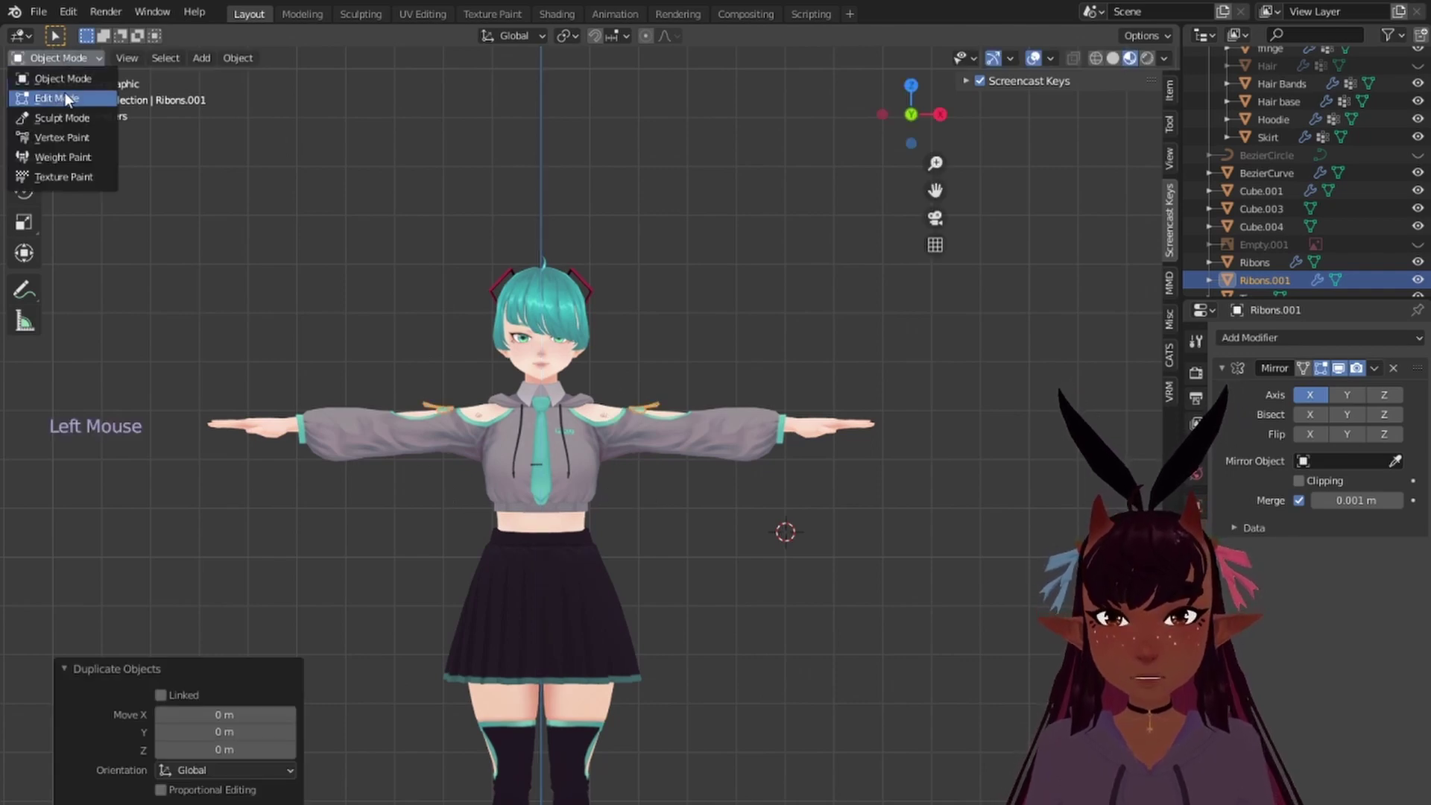
left_click(67, 98)
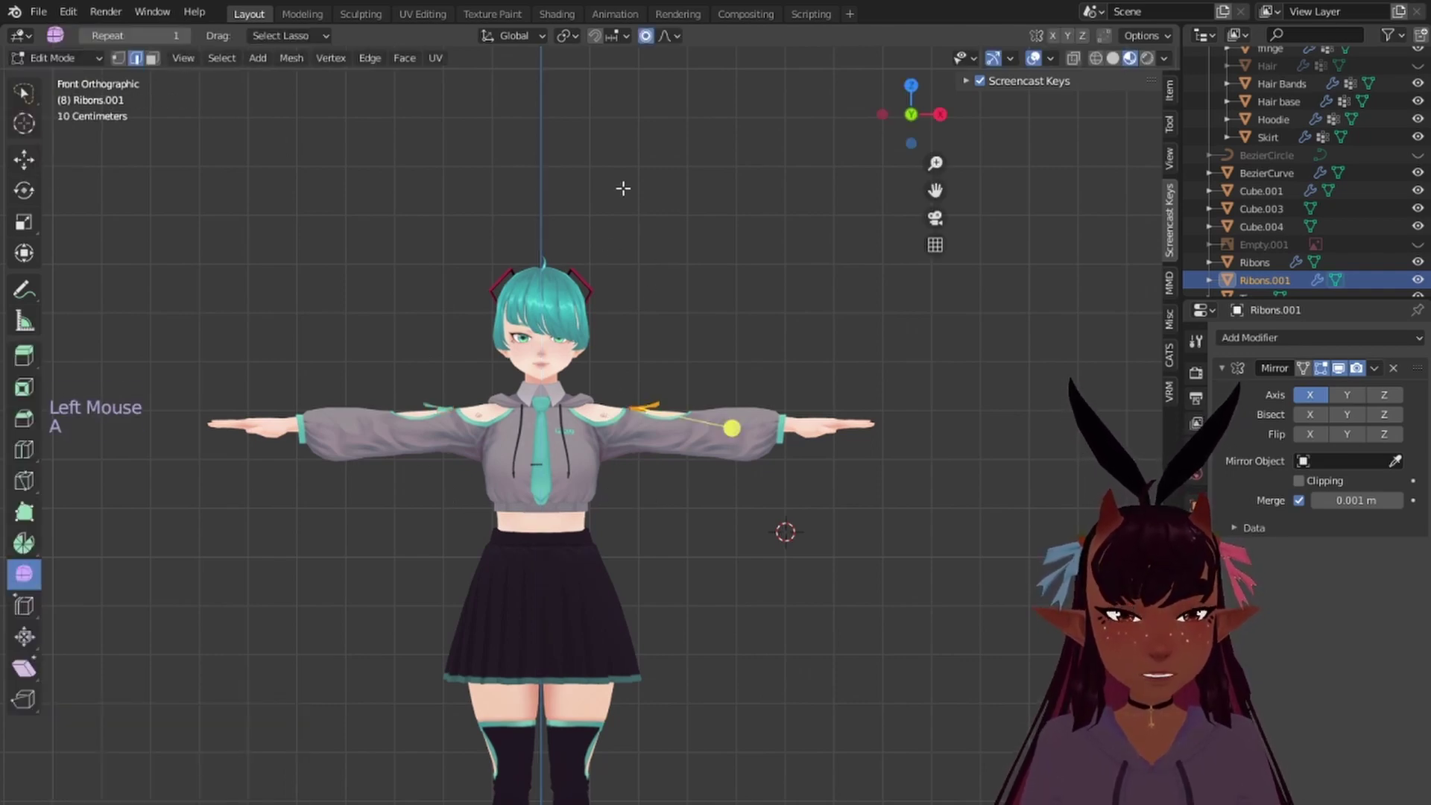
key("g")
key("z")
left_click(652, 508)
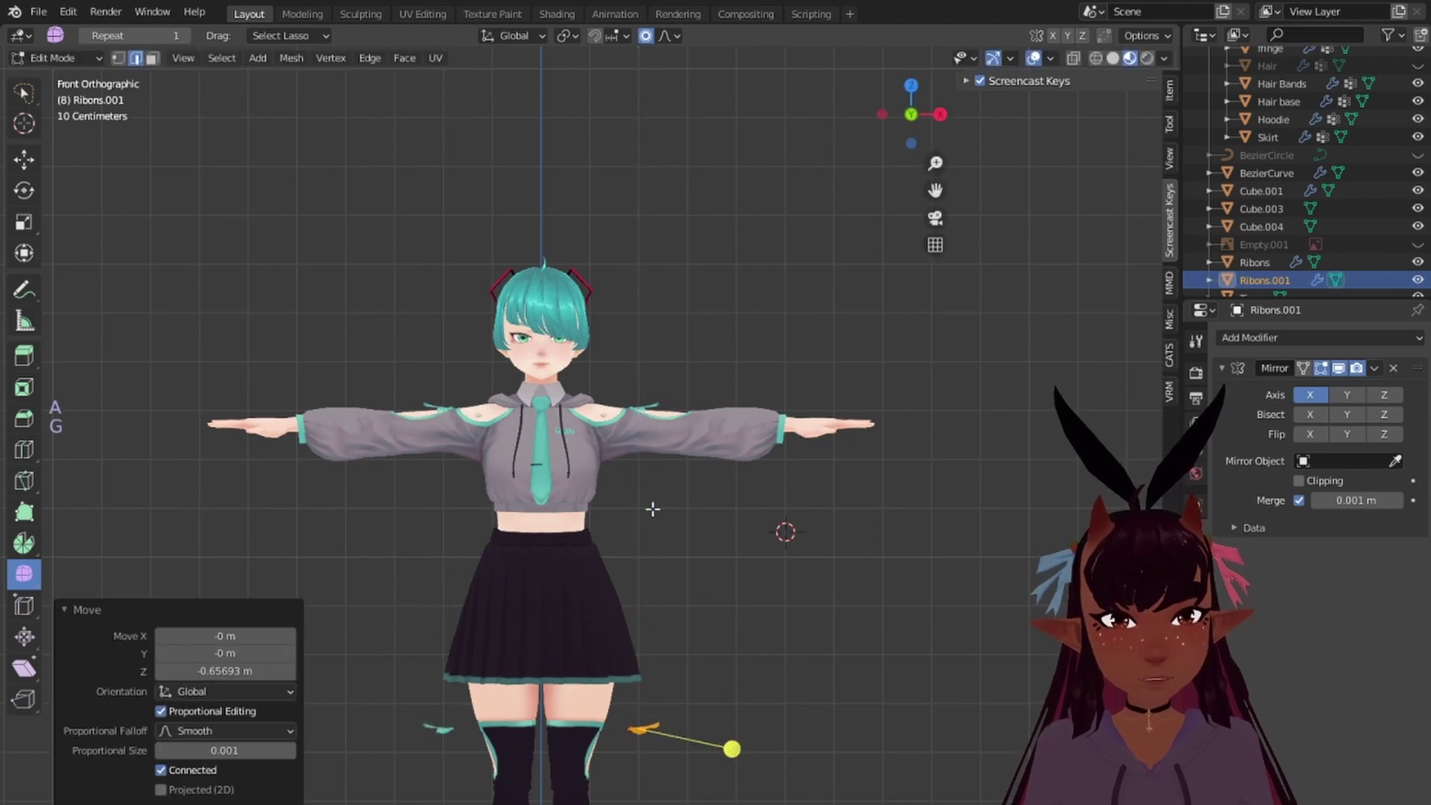
middle_click_drag(651, 505, 652, 278, "shift")
scroll(651, 278, "up", 6)
middle_click_drag(693, 376, 682, 278, "shift")
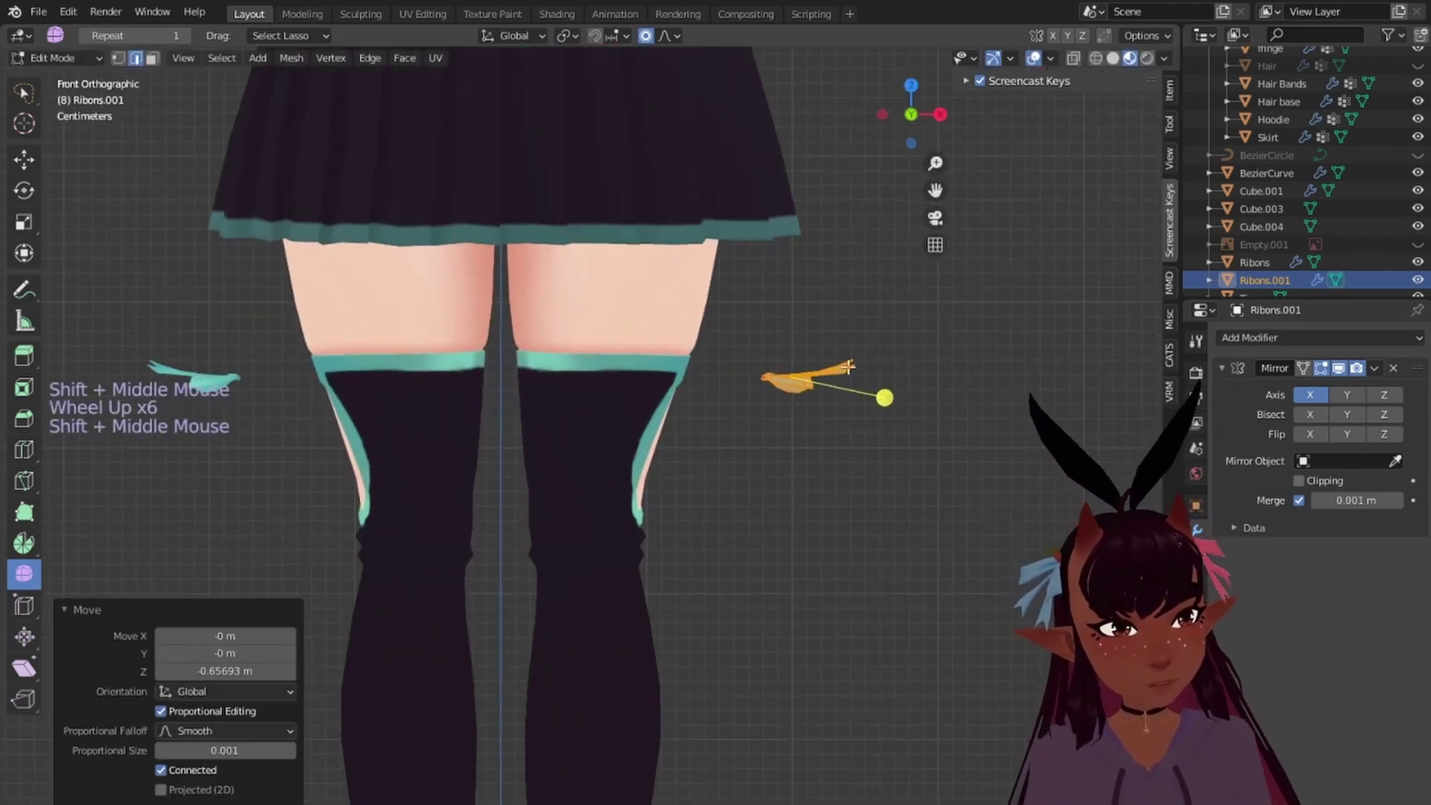
Step: Move the ribbon bow 0.053929 m inward along X to the stocking's outer edge and rotate it 81.5° about Y
key("g")
key("x")
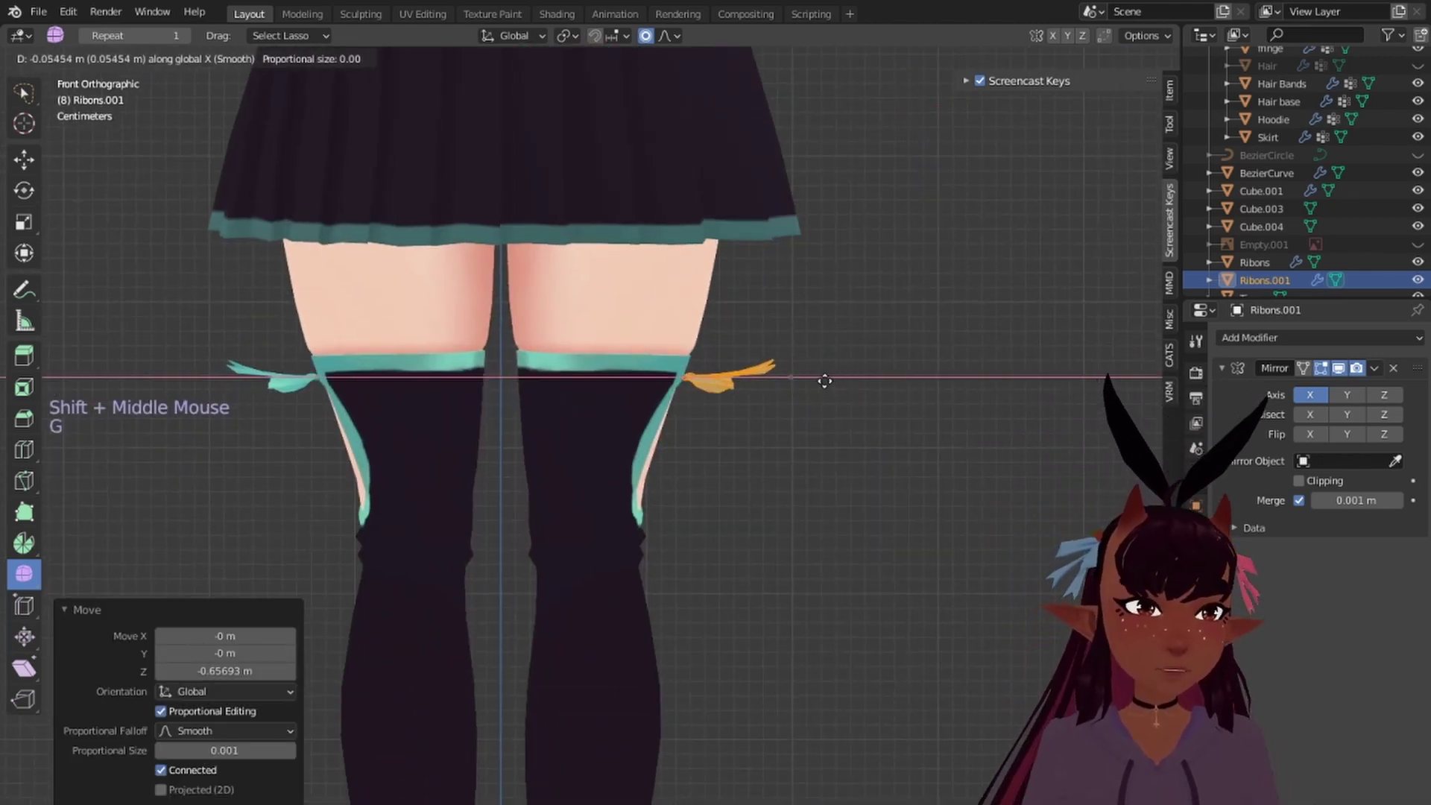
left_click(825, 381)
key("r")
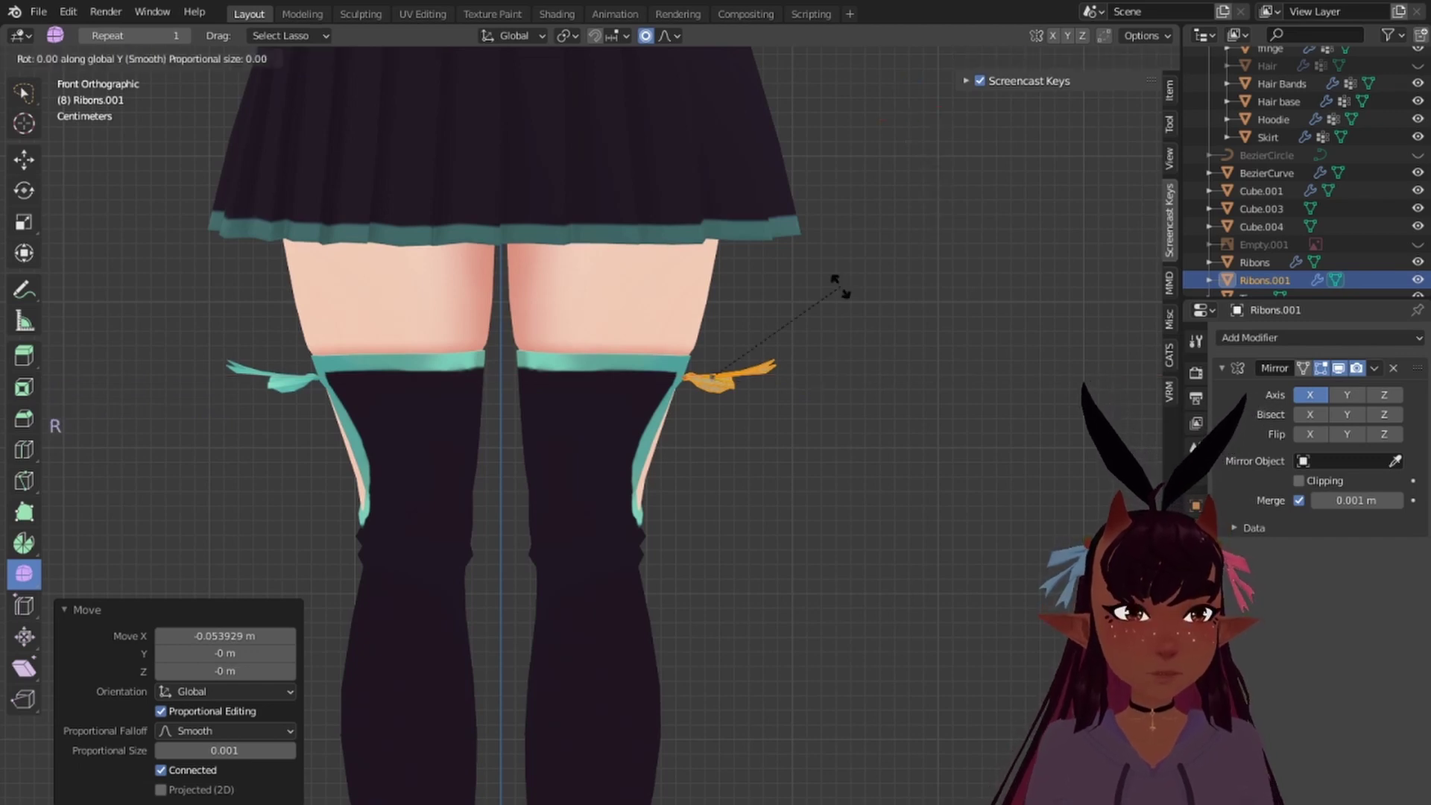
left_click(806, 474)
Step: Lower the ribbon bow 0.009122 m along Z in the side view so its knot sits on the stocking's upper band
key("KP_3")
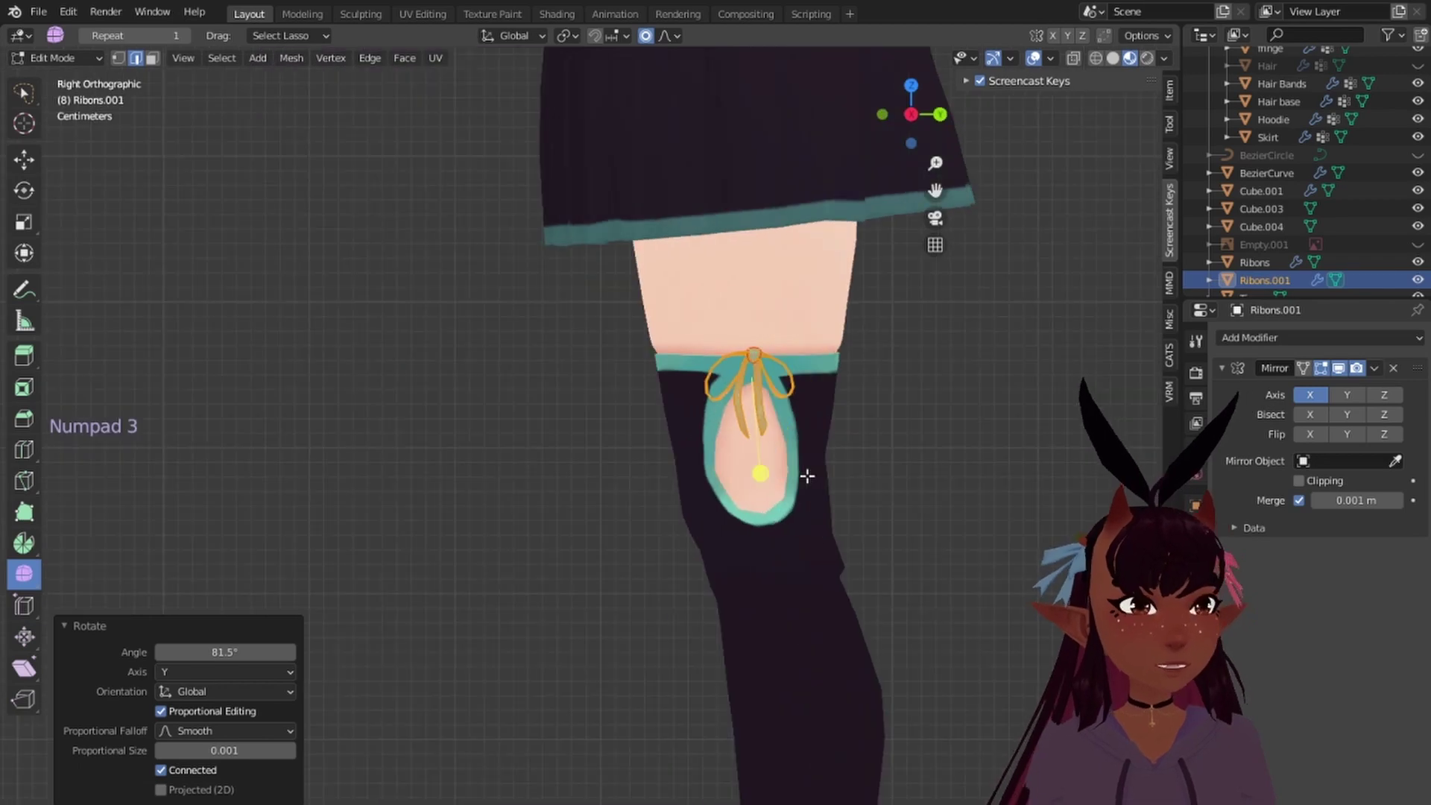
scroll(807, 475, "up", 4)
middle_click_drag(808, 476, 549, 376, "shift")
scroll(663, 336, "up", 4)
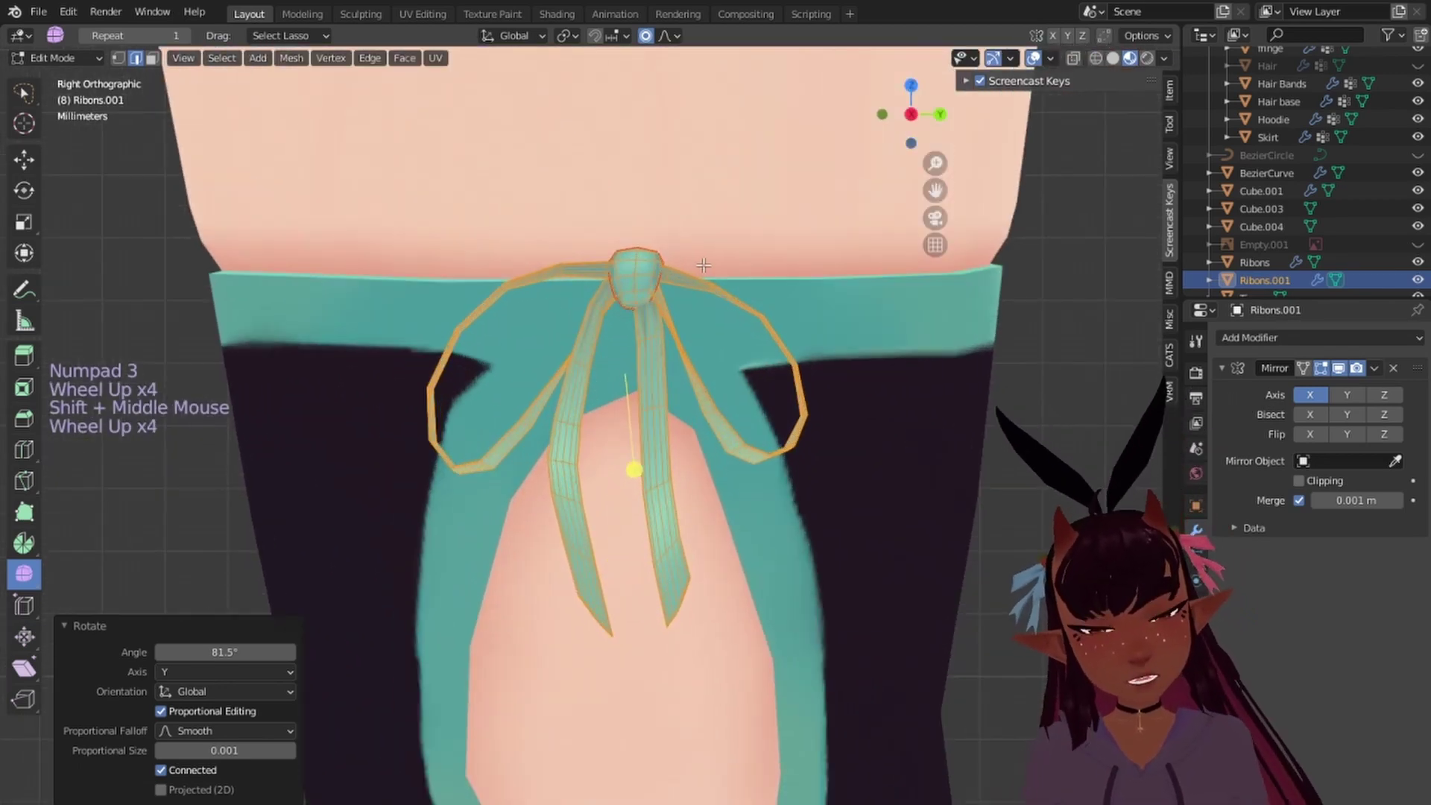
key("g")
left_click(720, 304)
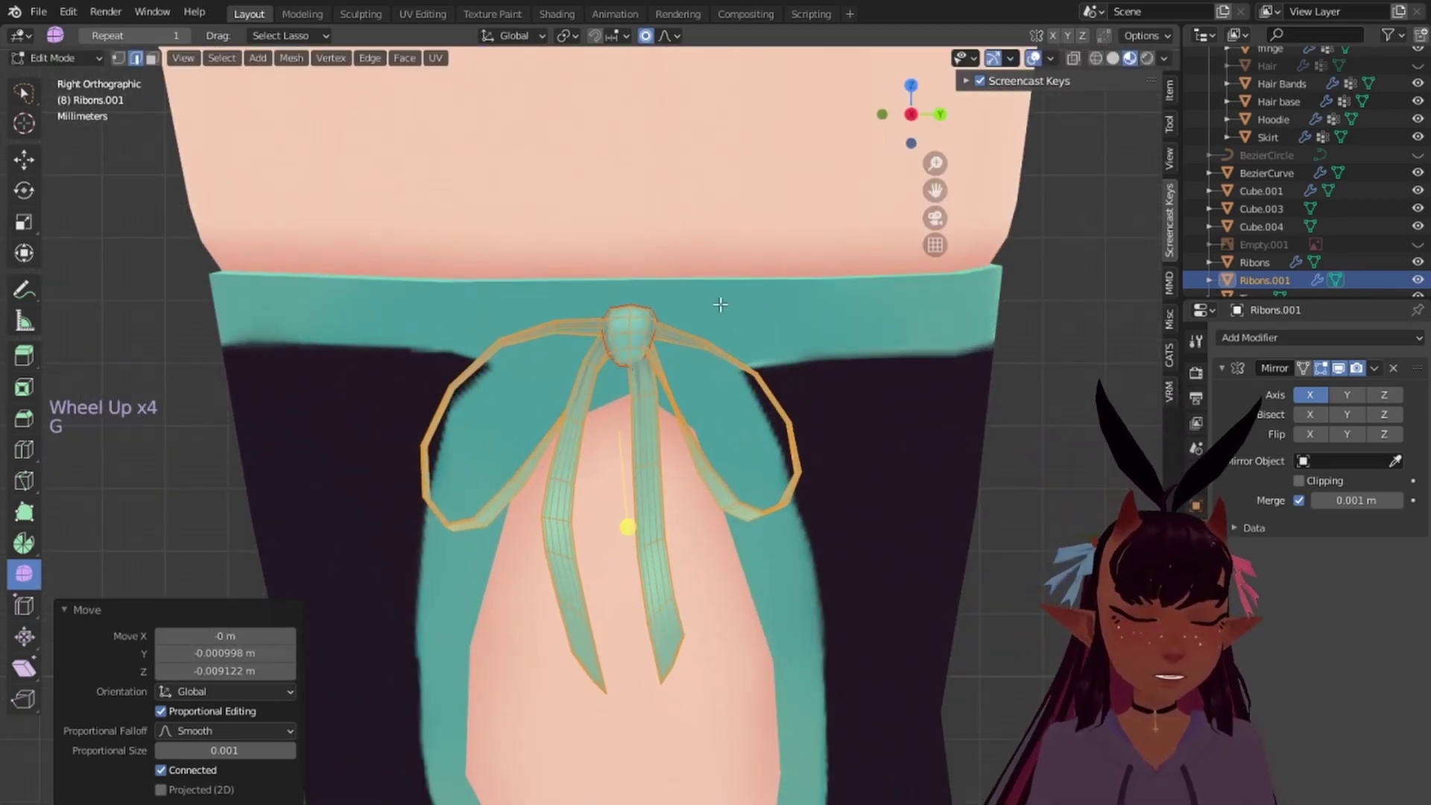
Step: Scale the ribbon bow by 2.250 and lower it 0.019811 m along Z to place the knot on the stocking band
key("s")
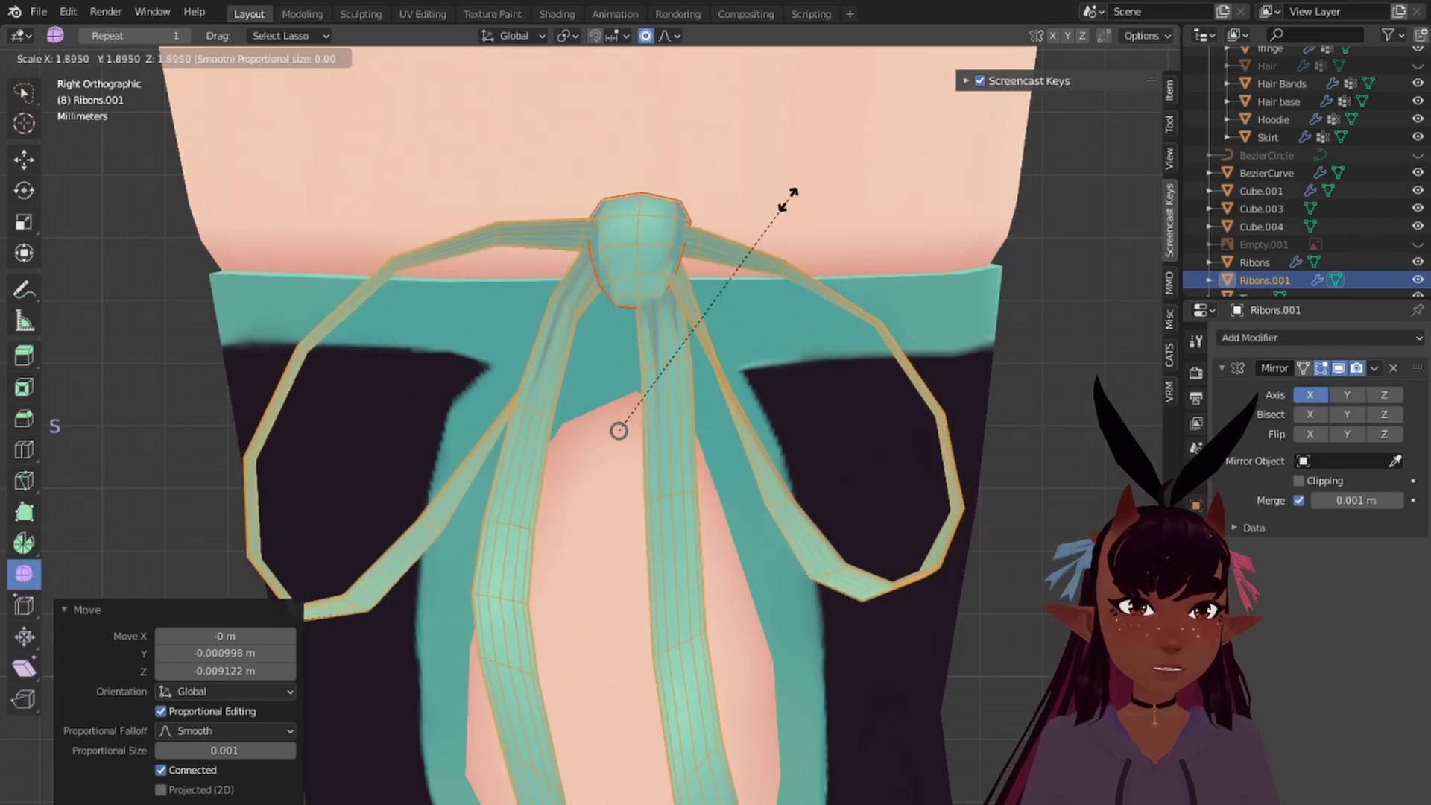
left_click(813, 152)
key("g")
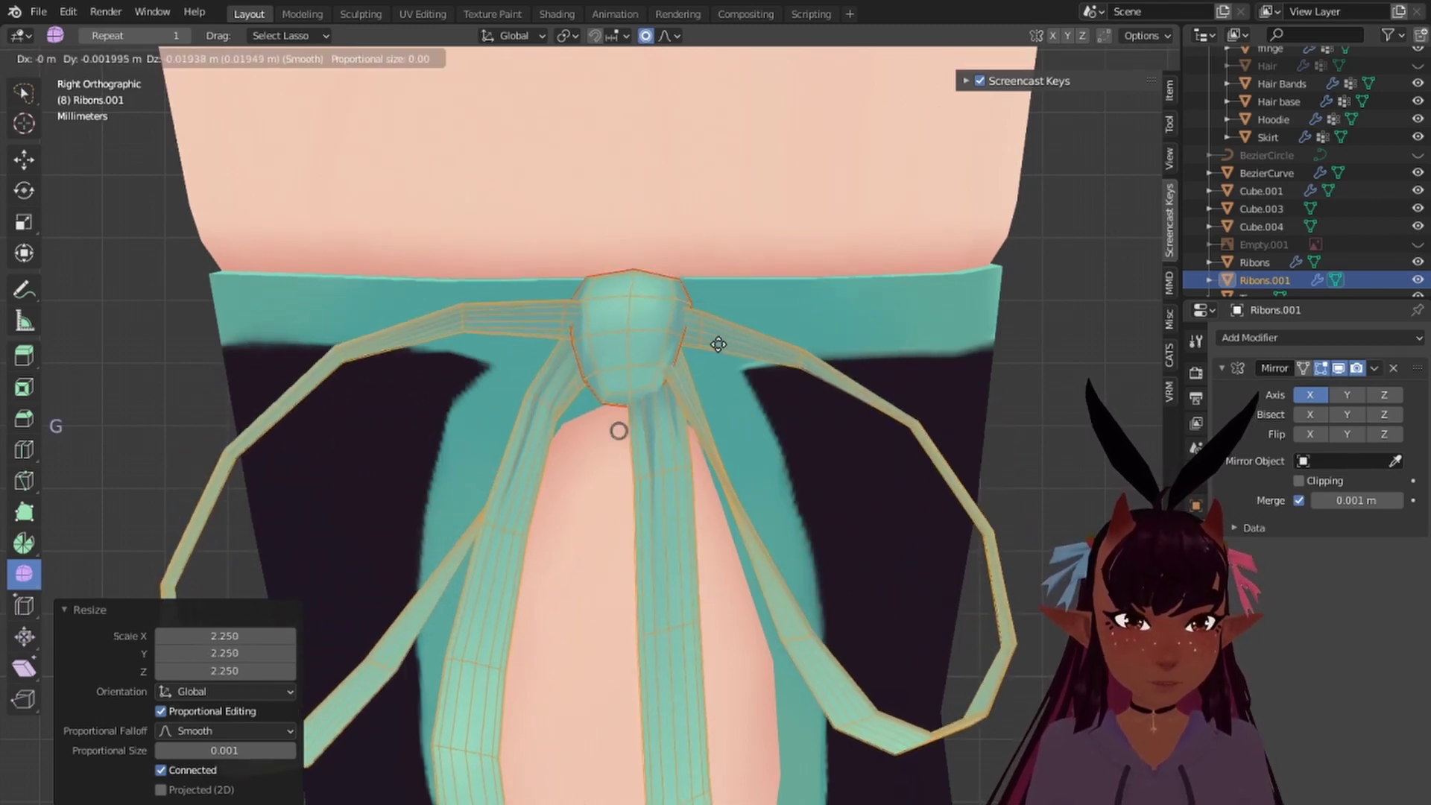
left_click(708, 346)
scroll(708, 346, "down", 10)
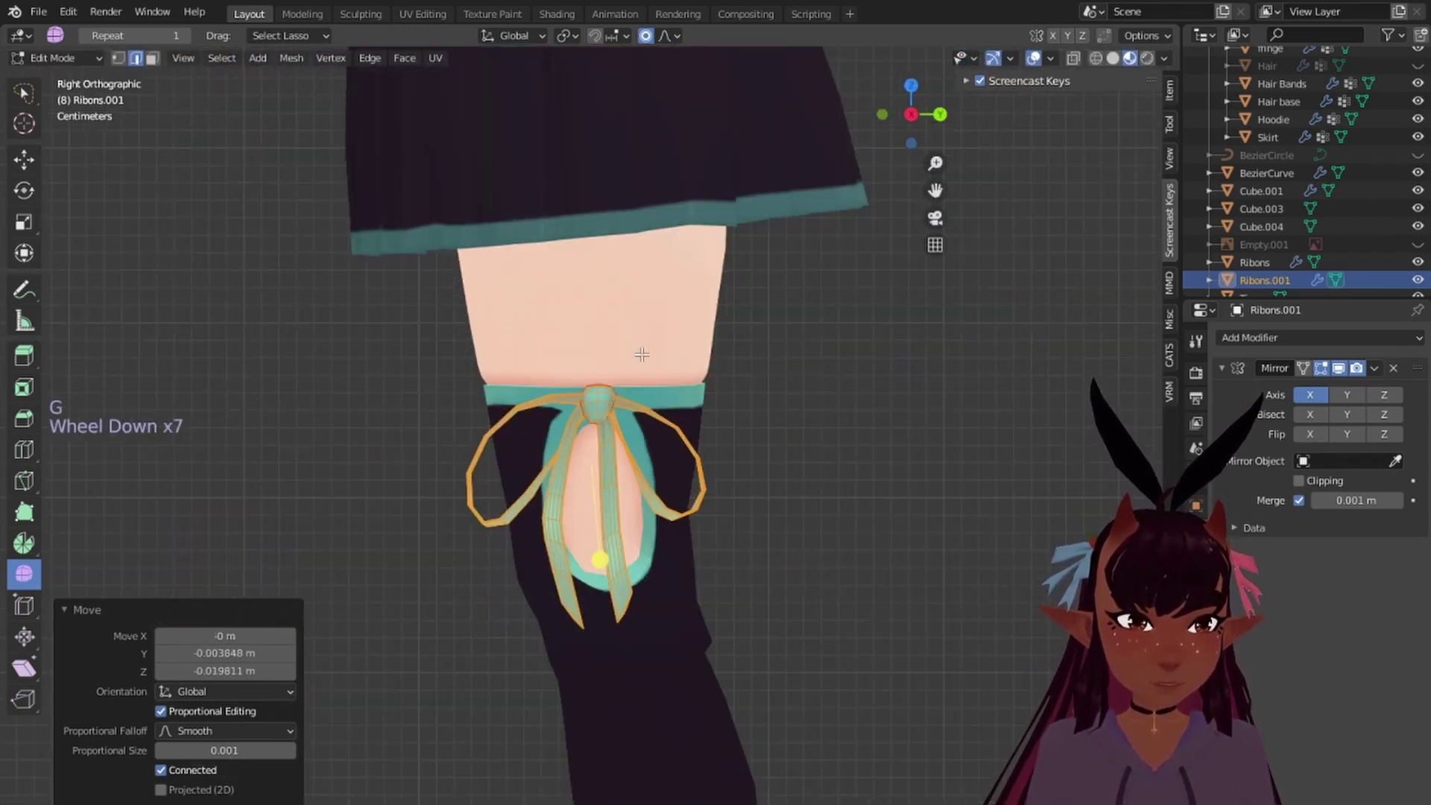
middle_click_drag(708, 346, 818, 386)
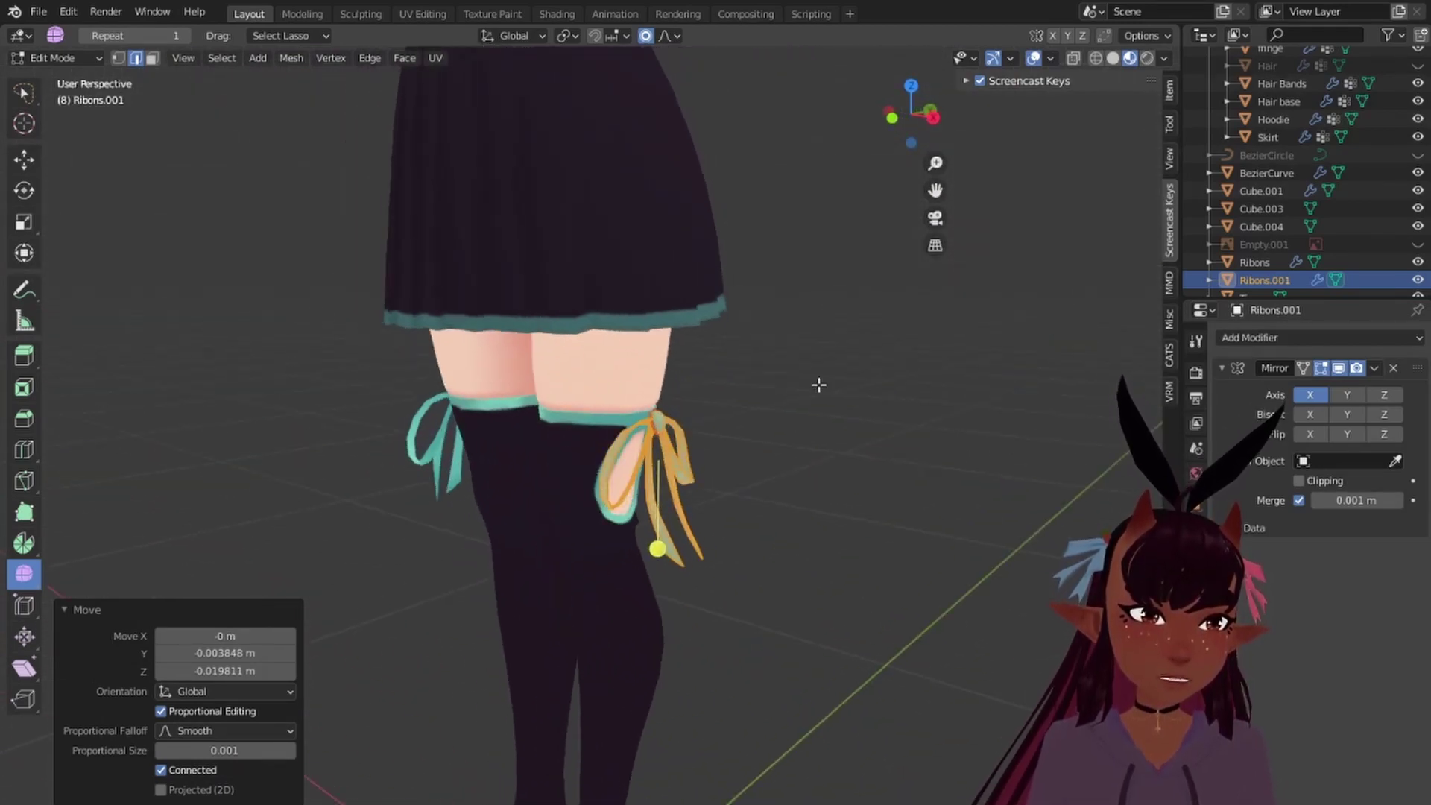
Step: Rotate the bow about 14° in the front view and move it 0.015959 m inward along X against the stocking
key("KP_3")
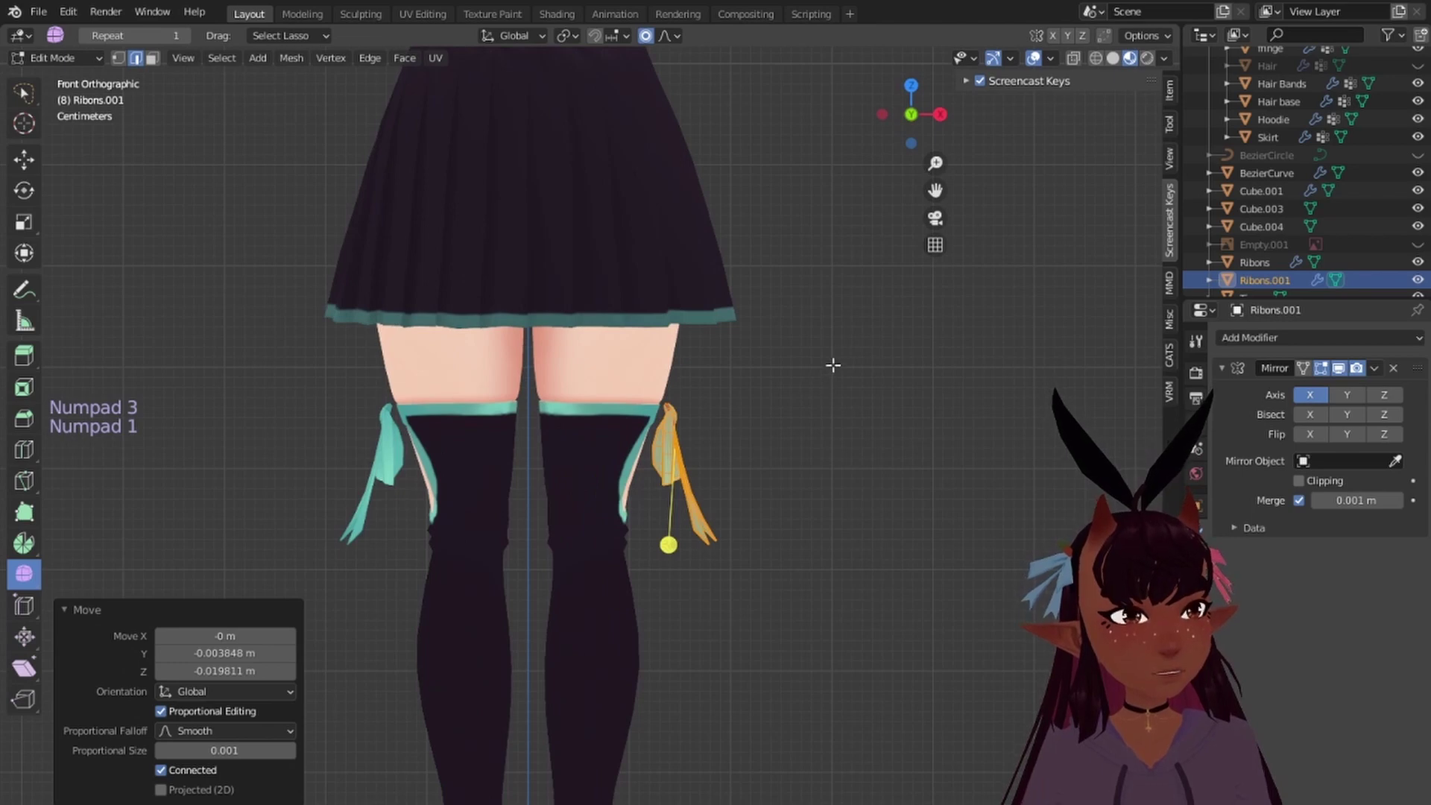
scroll(833, 364, "up", 5)
middle_click_drag(874, 354, 767, 325, "shift")
key("r")
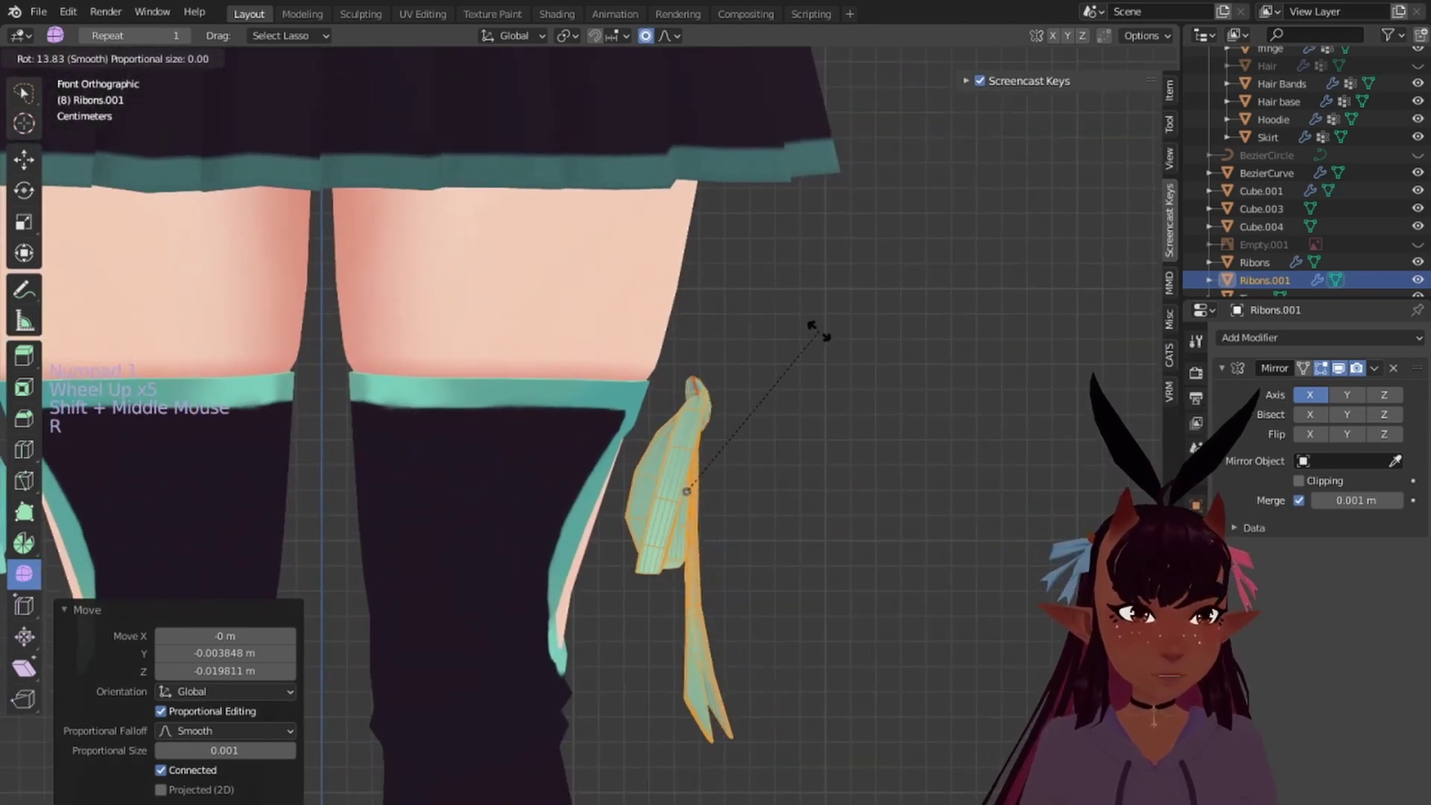
left_click(820, 333)
key("g")
left_click(754, 358)
scroll(755, 358, "up", 4)
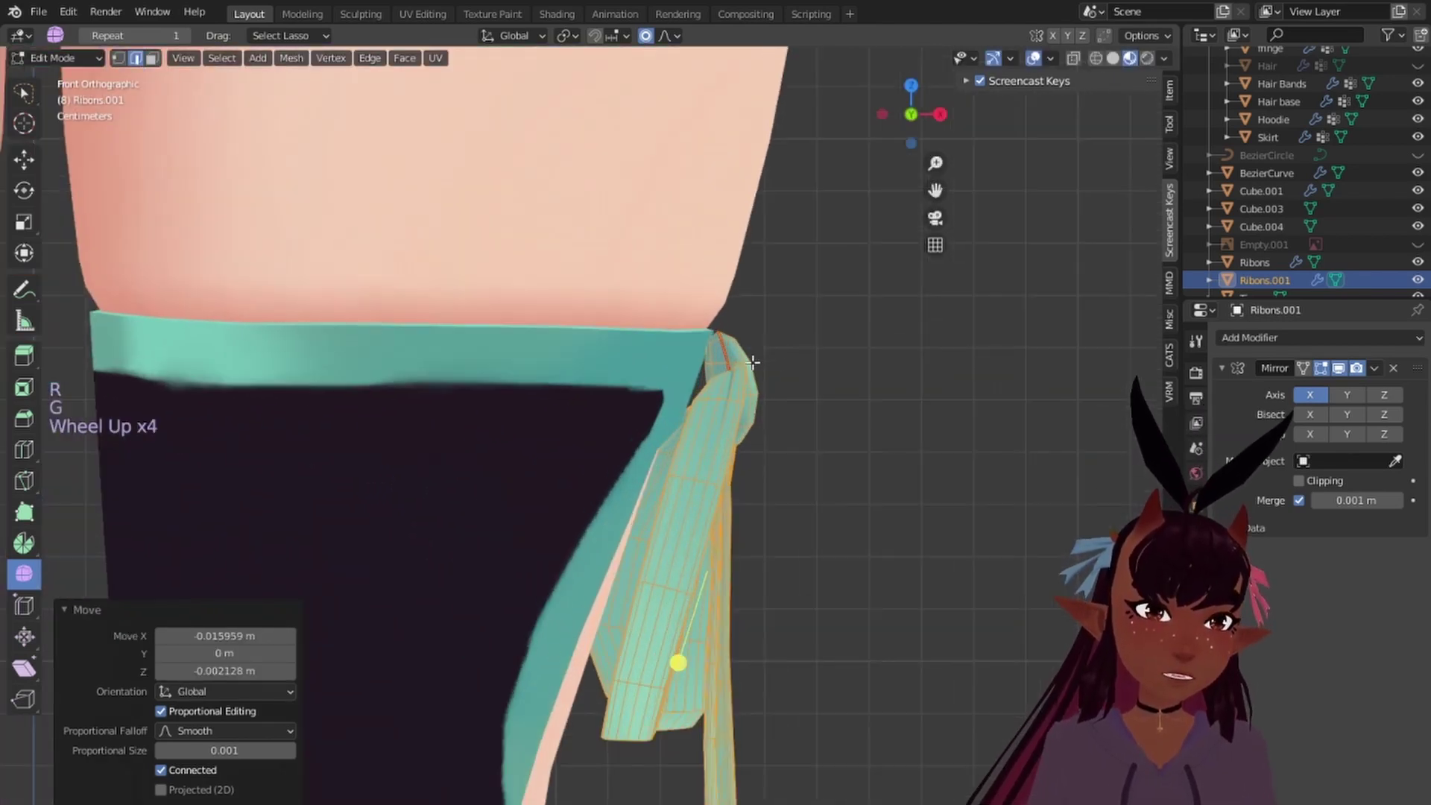
Step: Rotate the bow another 10.4° in the front view and move it 0.008722 m inward along X onto the stocking band
middle_click_drag(755, 359, 728, 355, "shift")
key("r")
left_click(790, 355)
key("g")
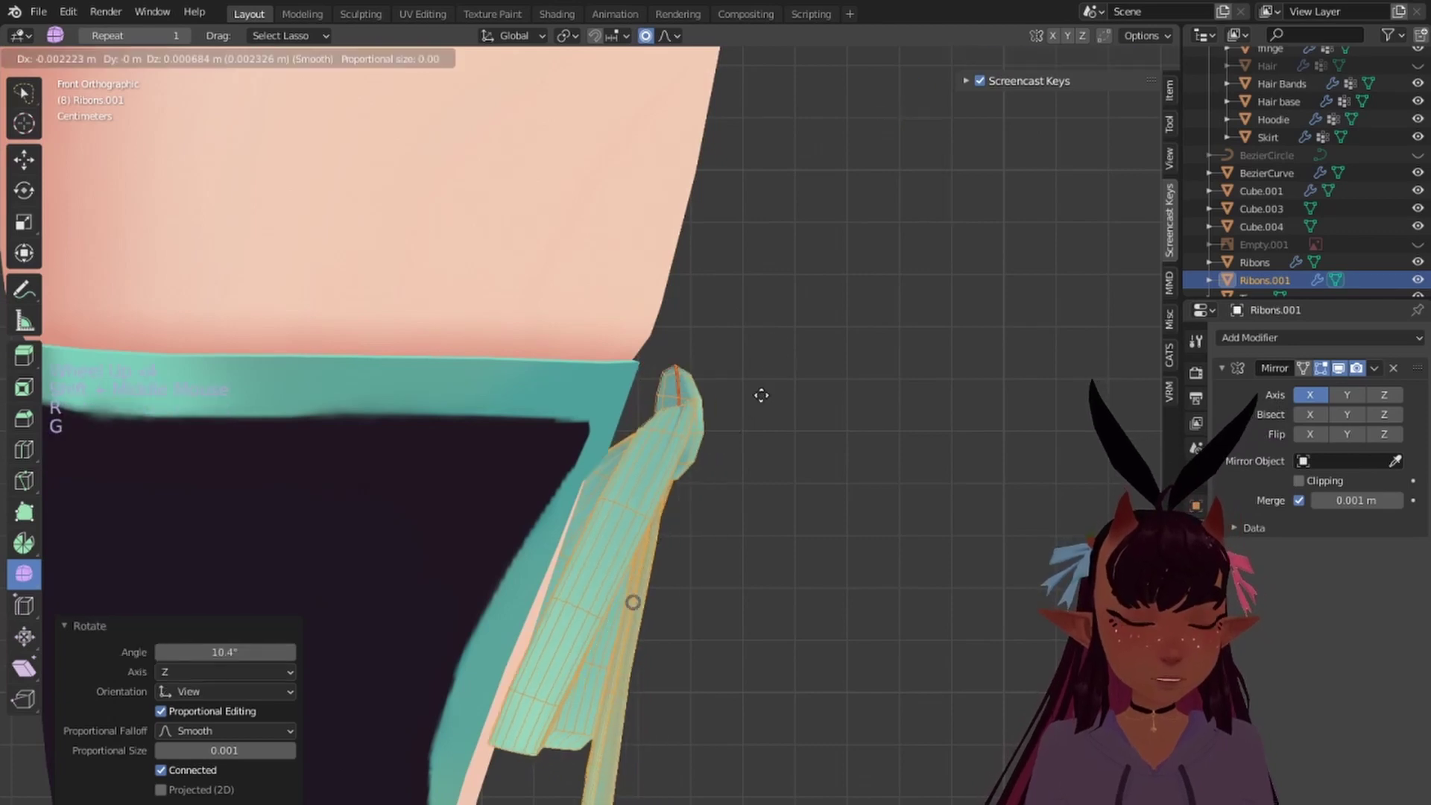
left_click(732, 385)
scroll(728, 380, "down", 5)
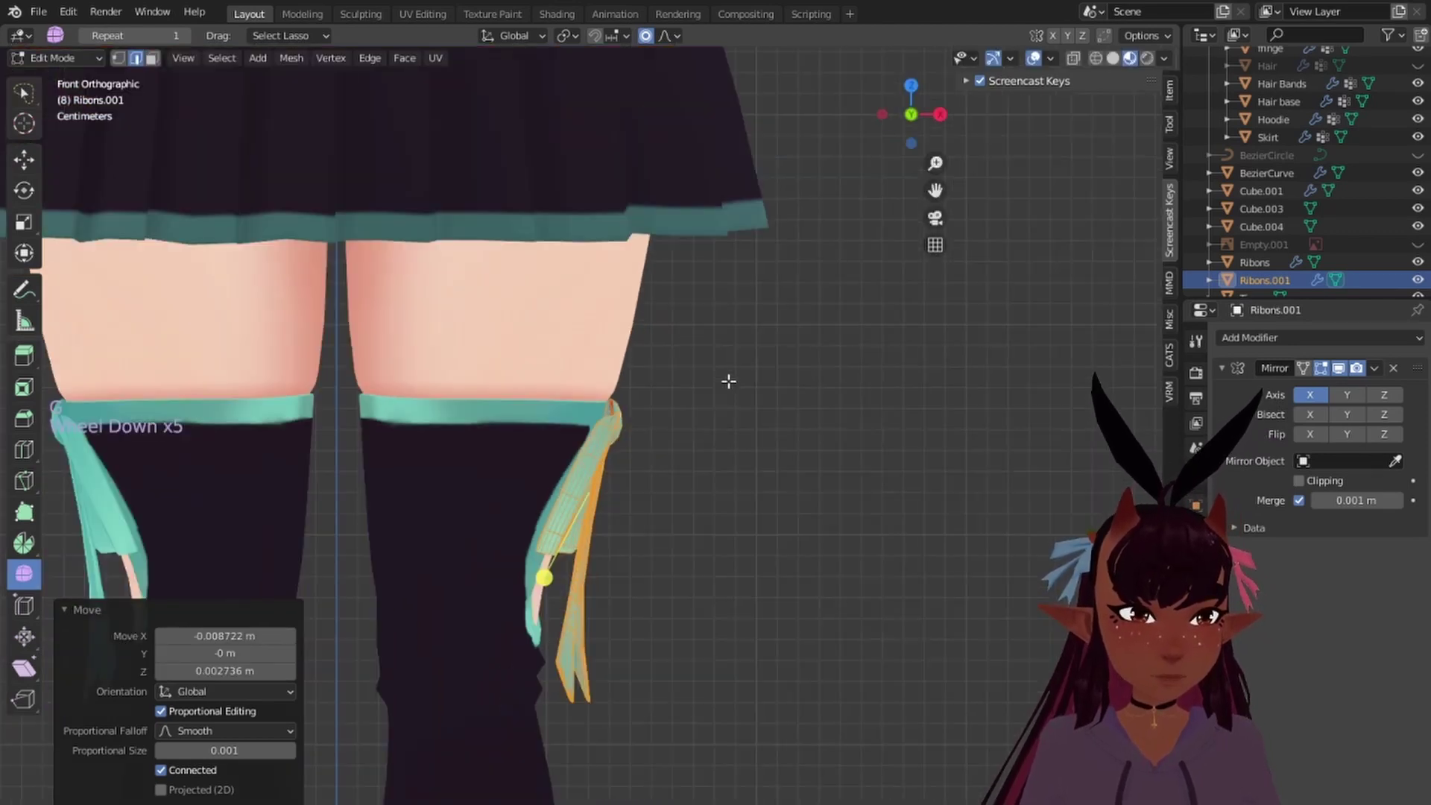
middle_click_drag(727, 384, 662, 370)
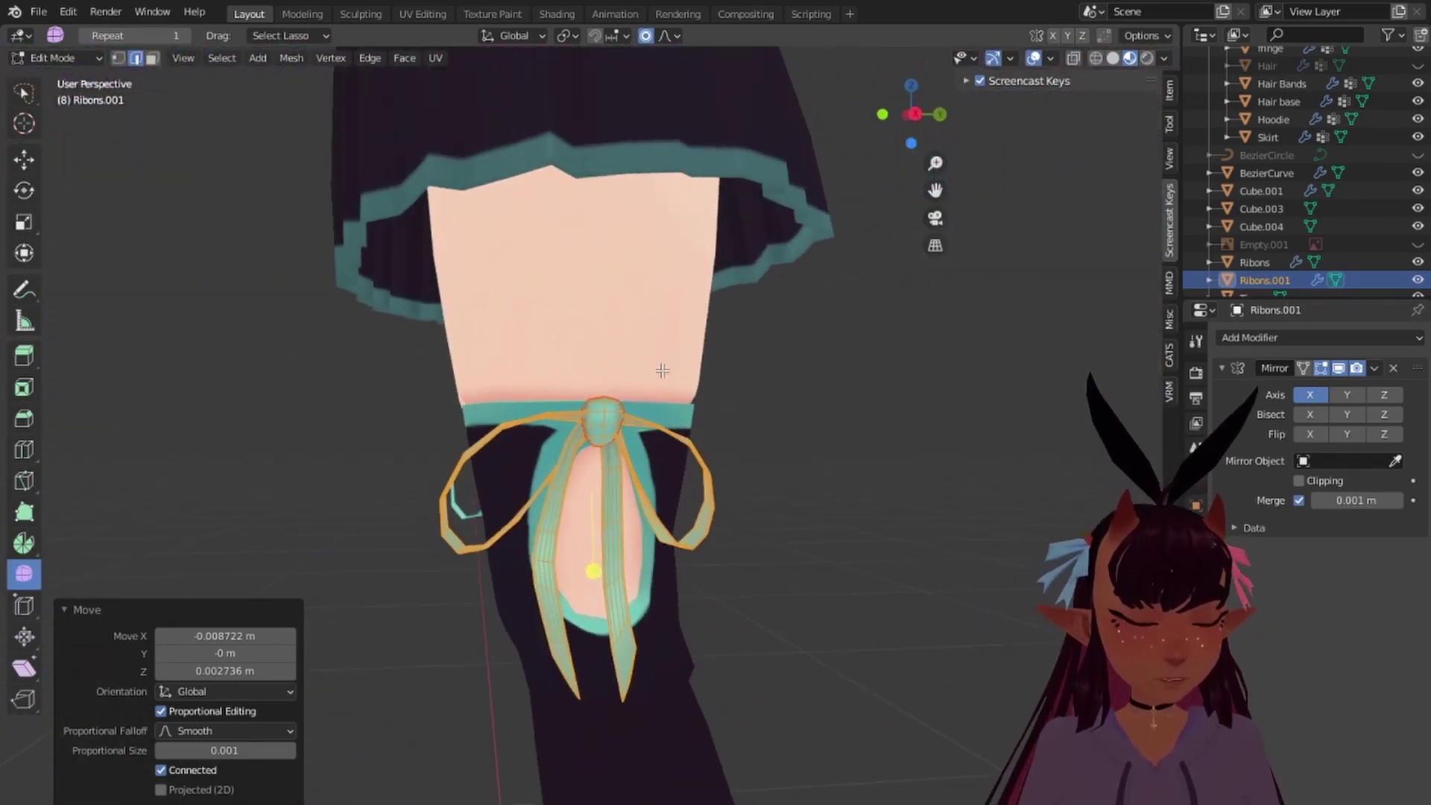
Step: Select the ribbon tail nearer the character's front and shift it about 0.0077 m along Y towards the other tail
key("KP_1")
key("KP_3")
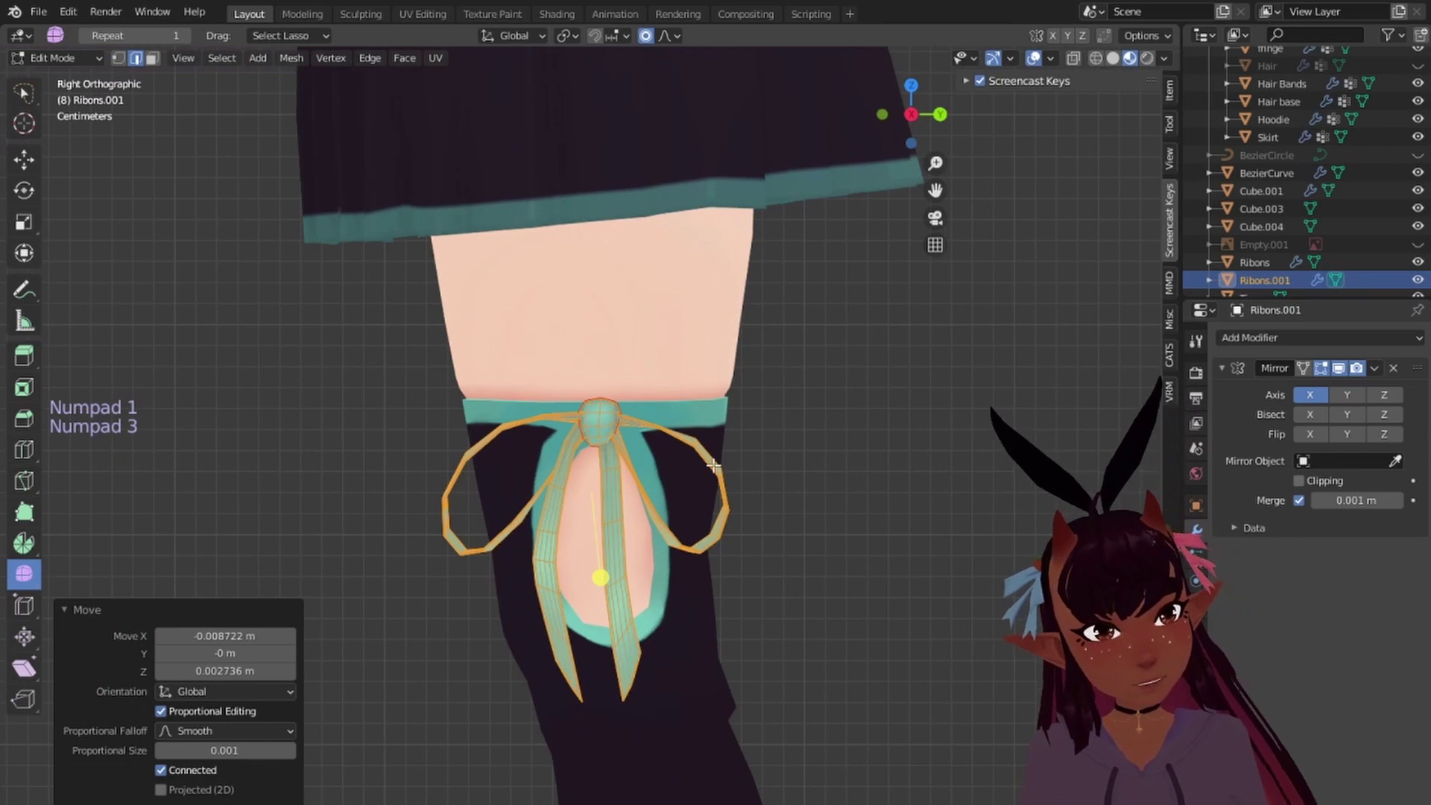
key("a")
key("a")
key("a")
scroll(680, 496, "up", 5)
middle_click_drag(618, 491, 487, 473, "shift")
key("l")
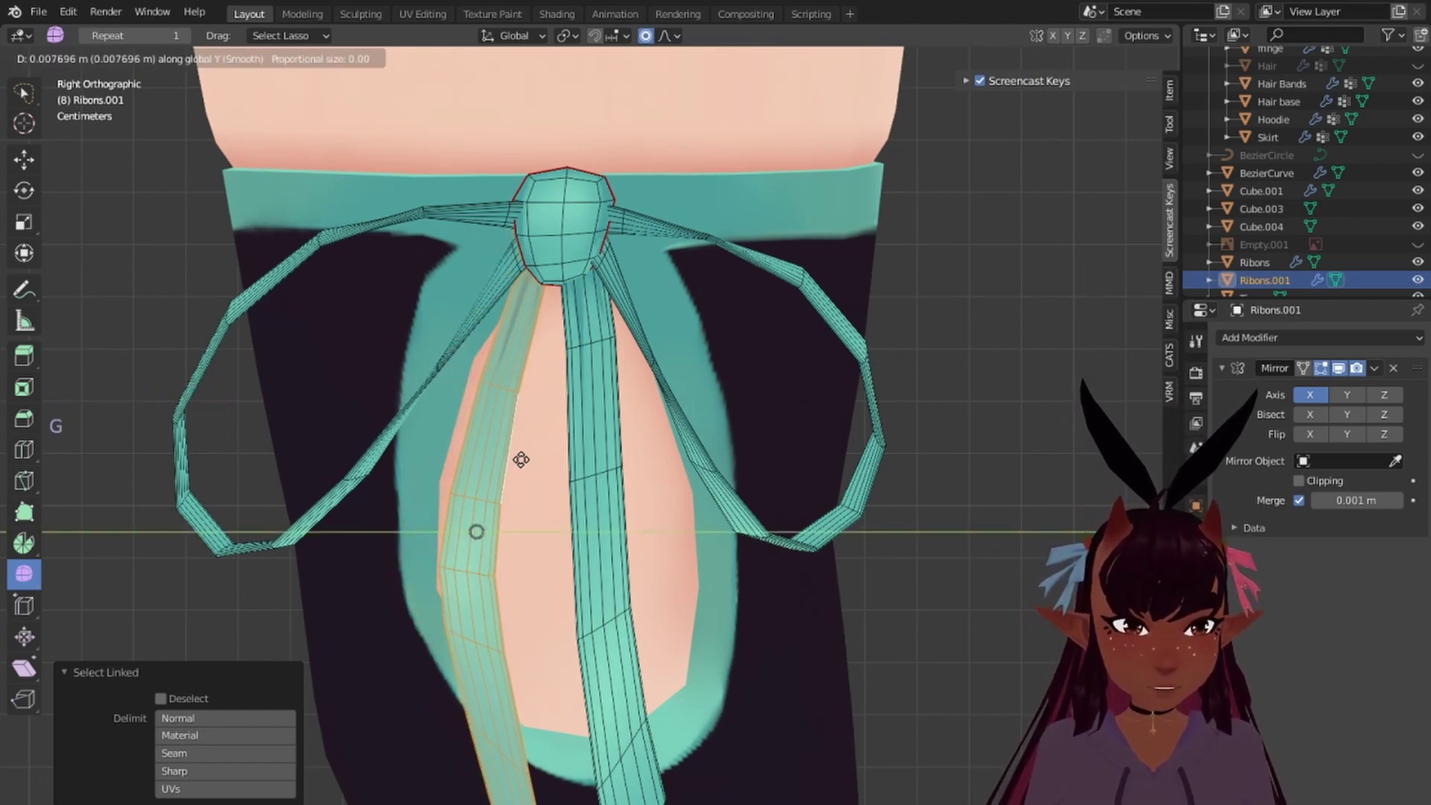
left_click(441, 584)
scroll(486, 521, "down", 5)
scroll(569, 496, "up", 3)
key("a")
key("a")
key("a")
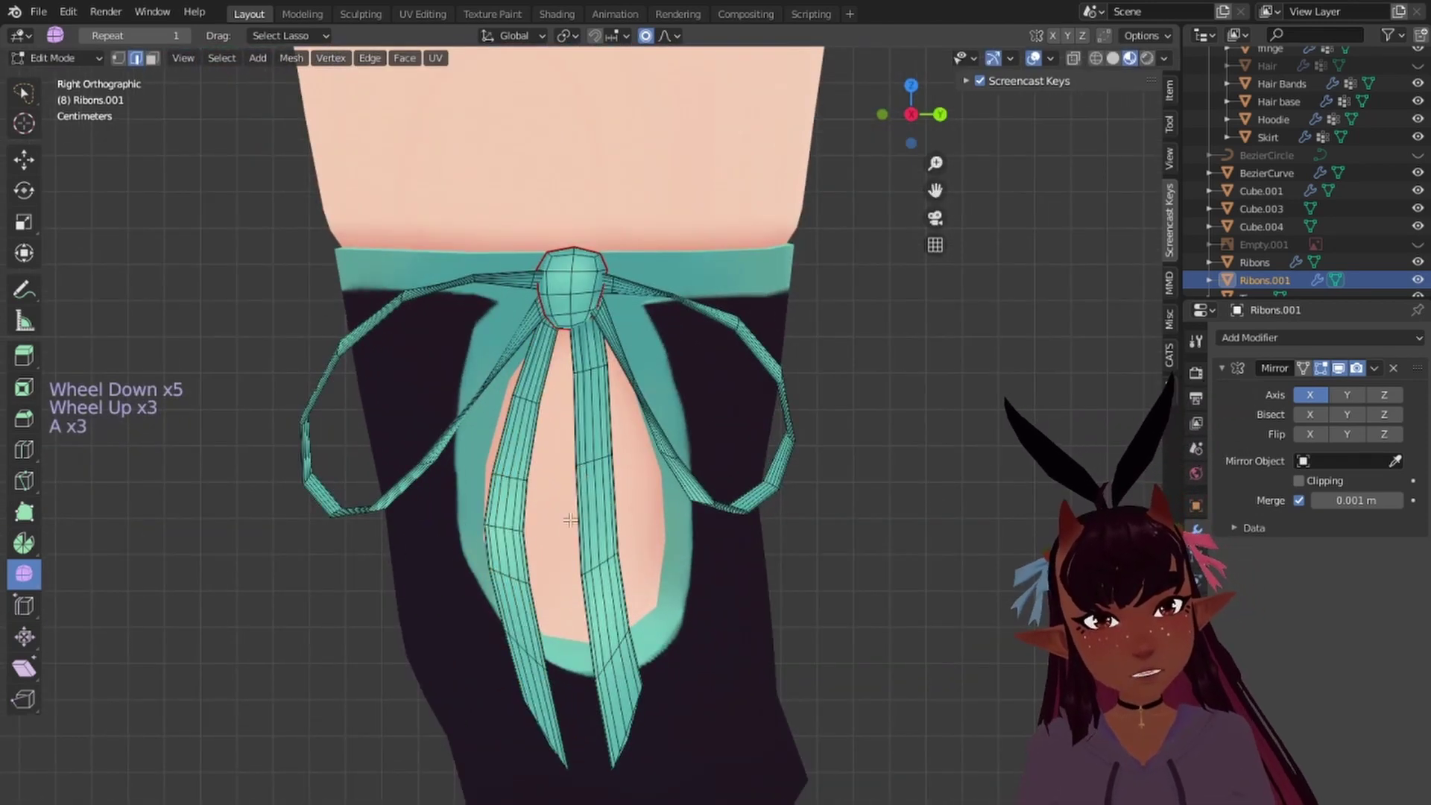
Step: Delete the vertices of both thin bow loops, keeping only the knot and the two hanging tails
key("l")
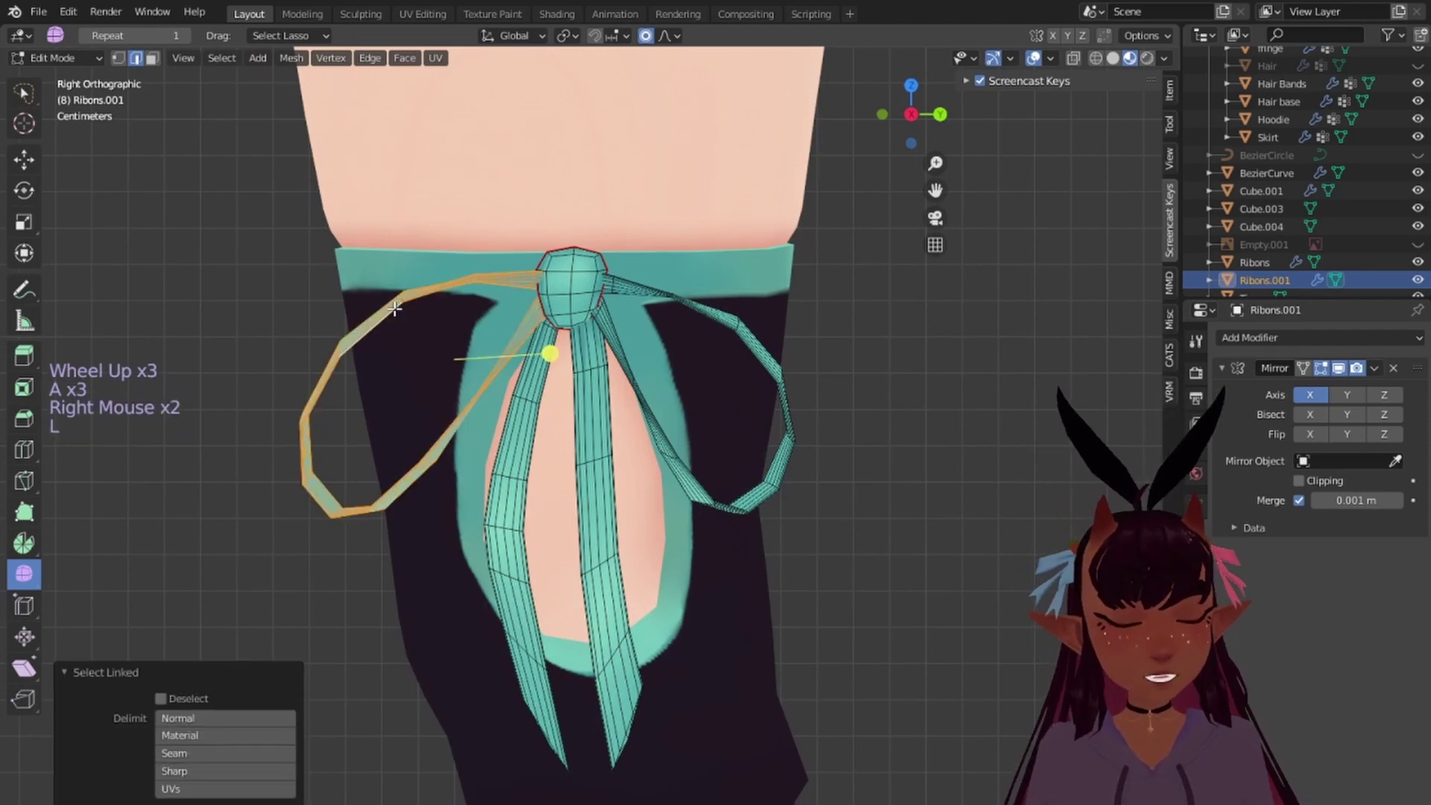
key("x")
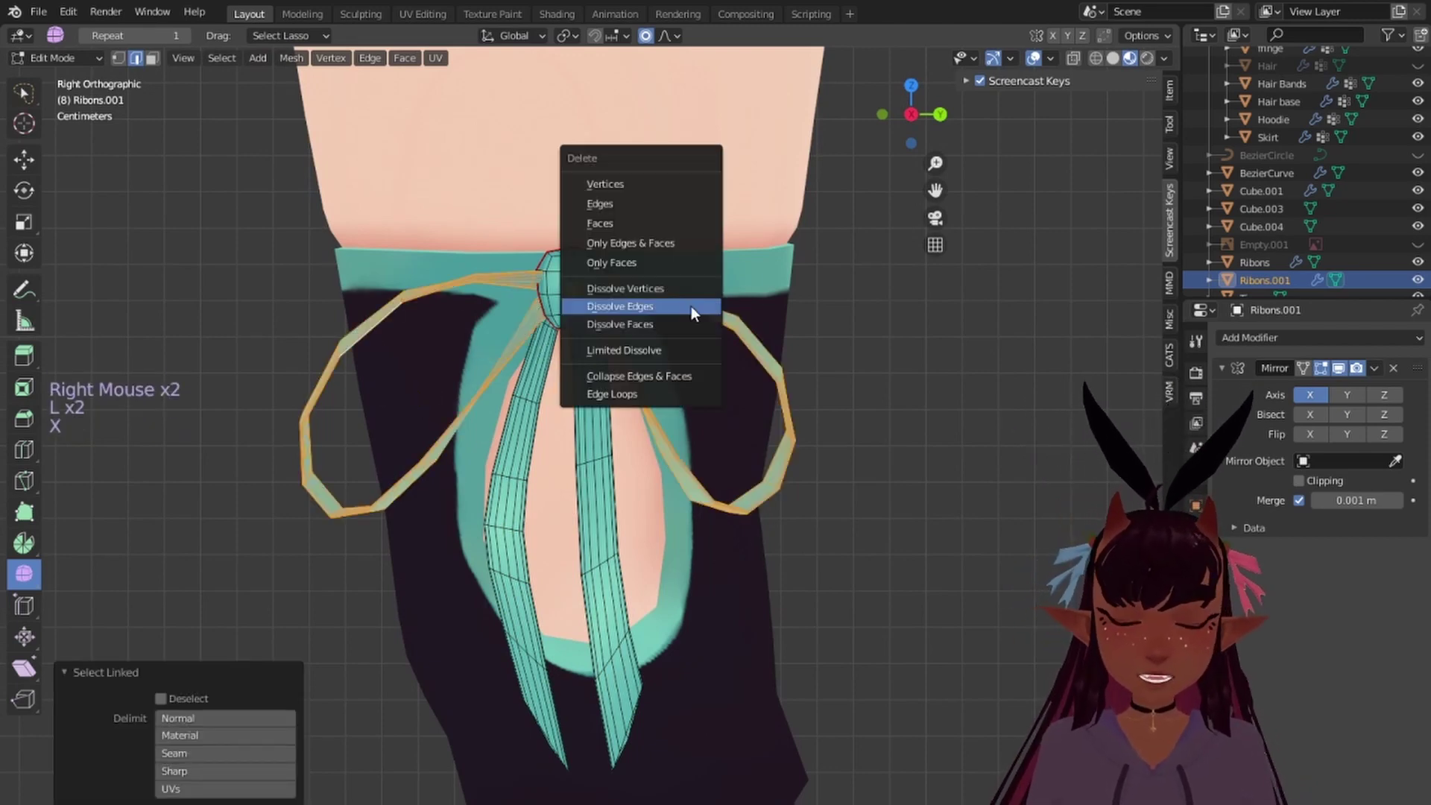
left_click(629, 184)
scroll(521, 429, "down", 5)
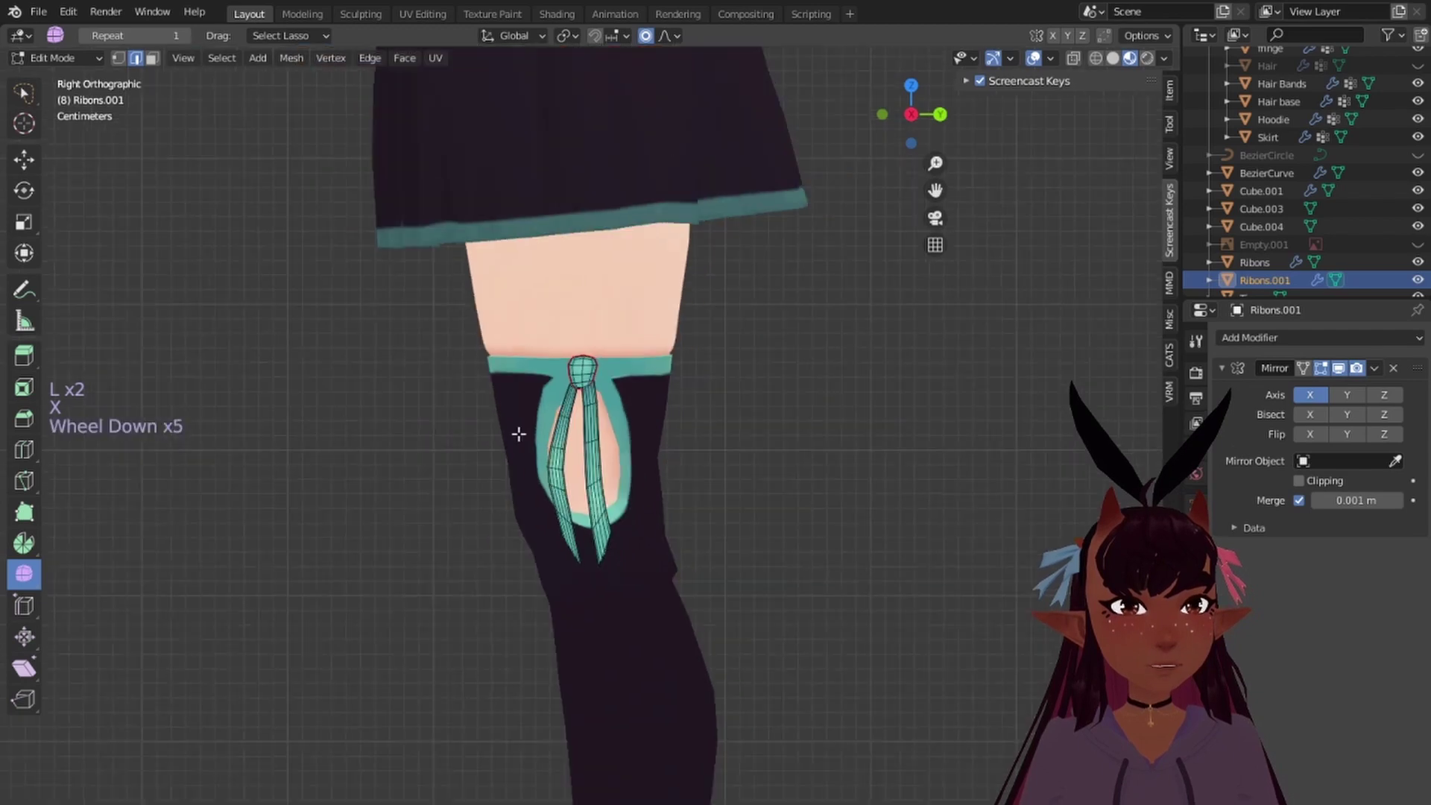
middle_click_drag(521, 429, 954, 462)
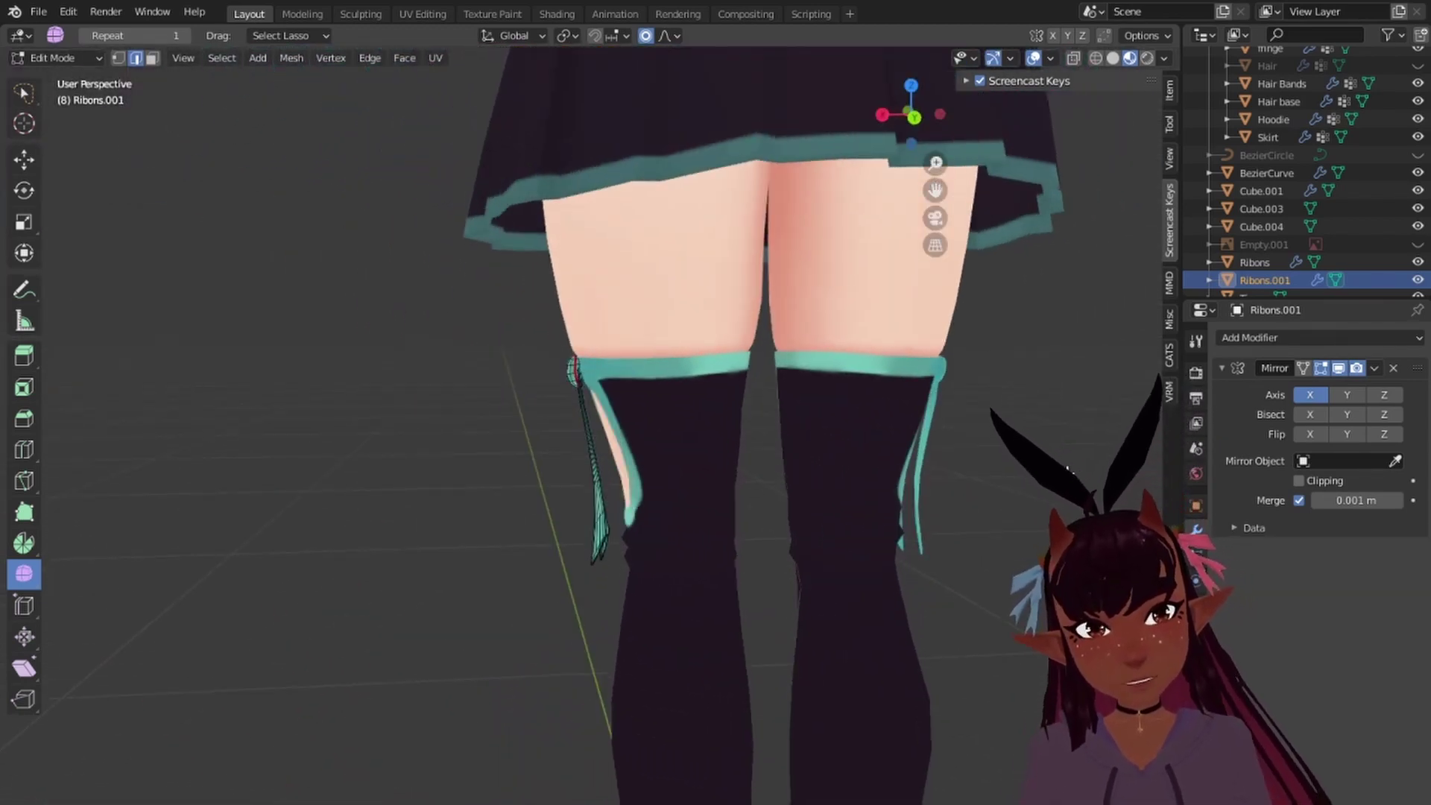
middle_click_drag(1067, 470, 435, 479)
key("KP_3")
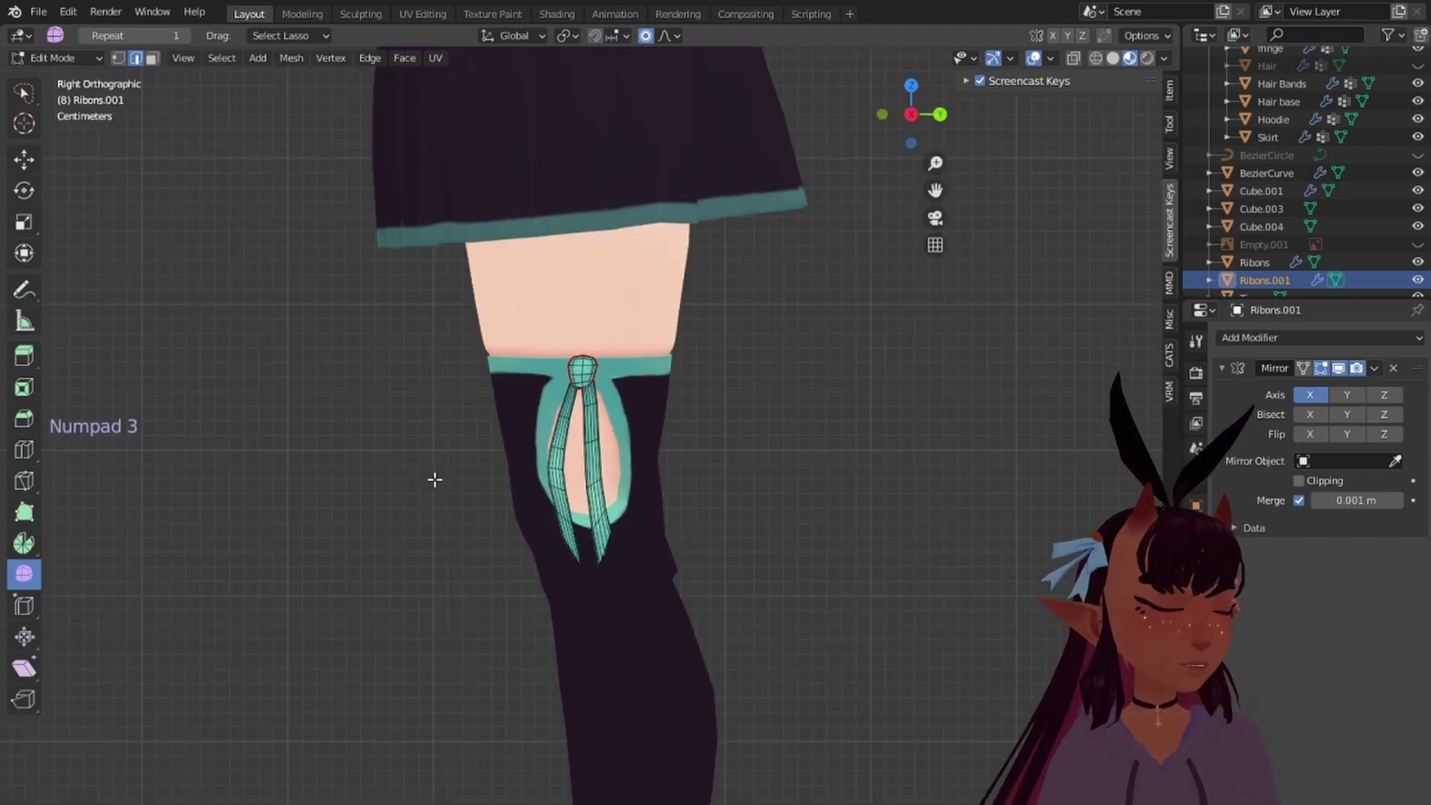
scroll(435, 479, "down", 6)
left_click(1418, 245)
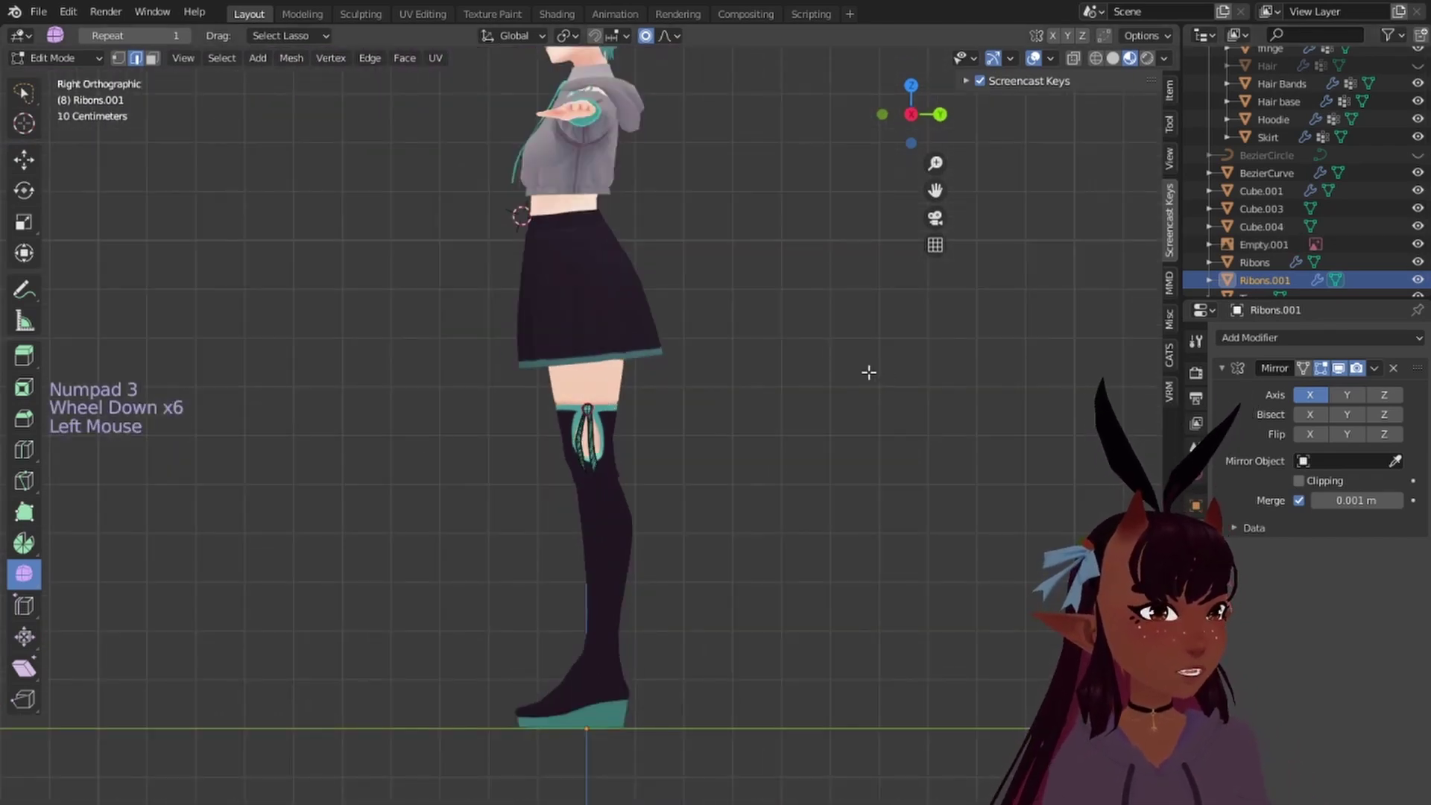
scroll(869, 370, "down", 6)
middle_click_drag(869, 371, 863, 434)
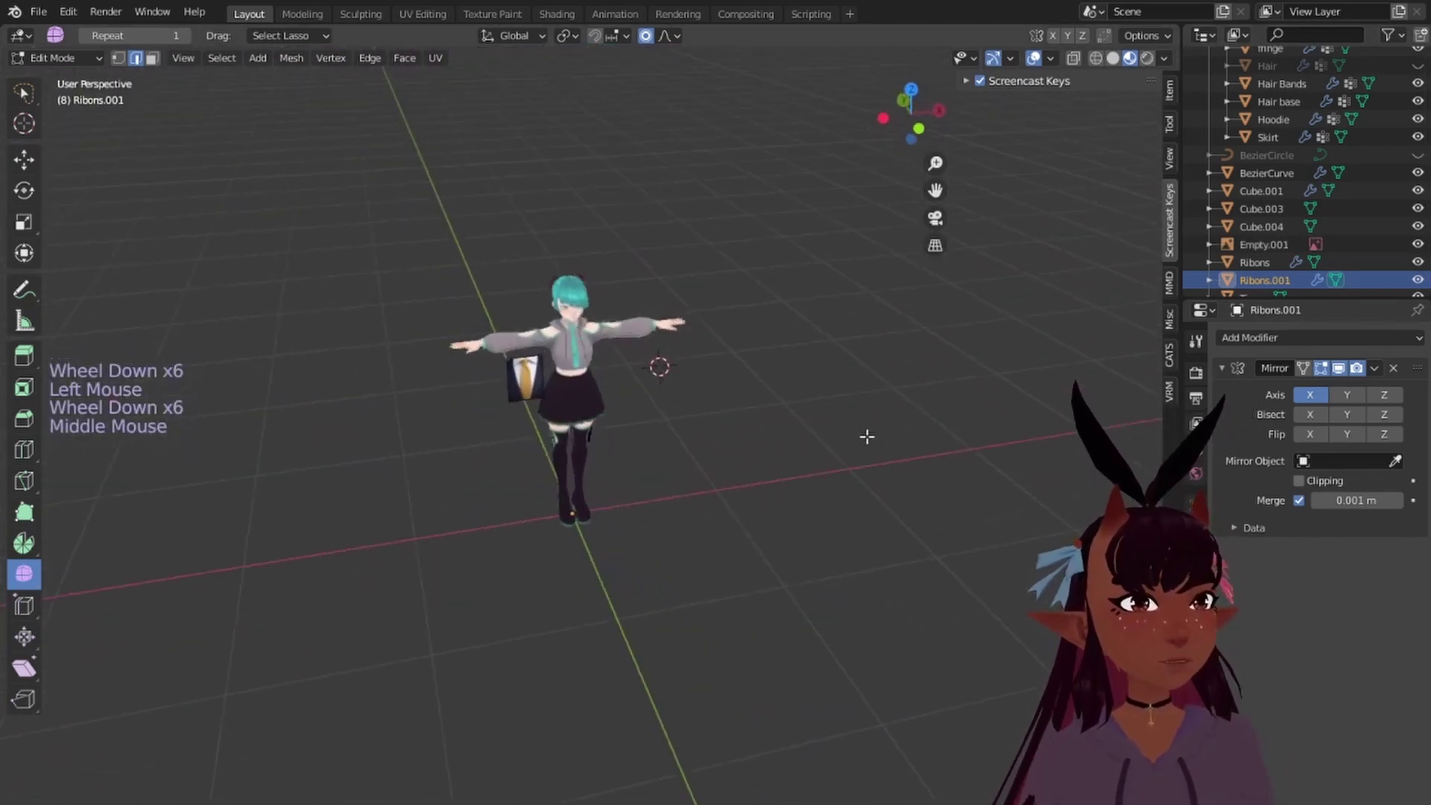
left_click(1417, 244)
Step: Unhide the Empty reference image and examine the small bows on the drawn character's stockings
scroll(1341, 181, "up", 5)
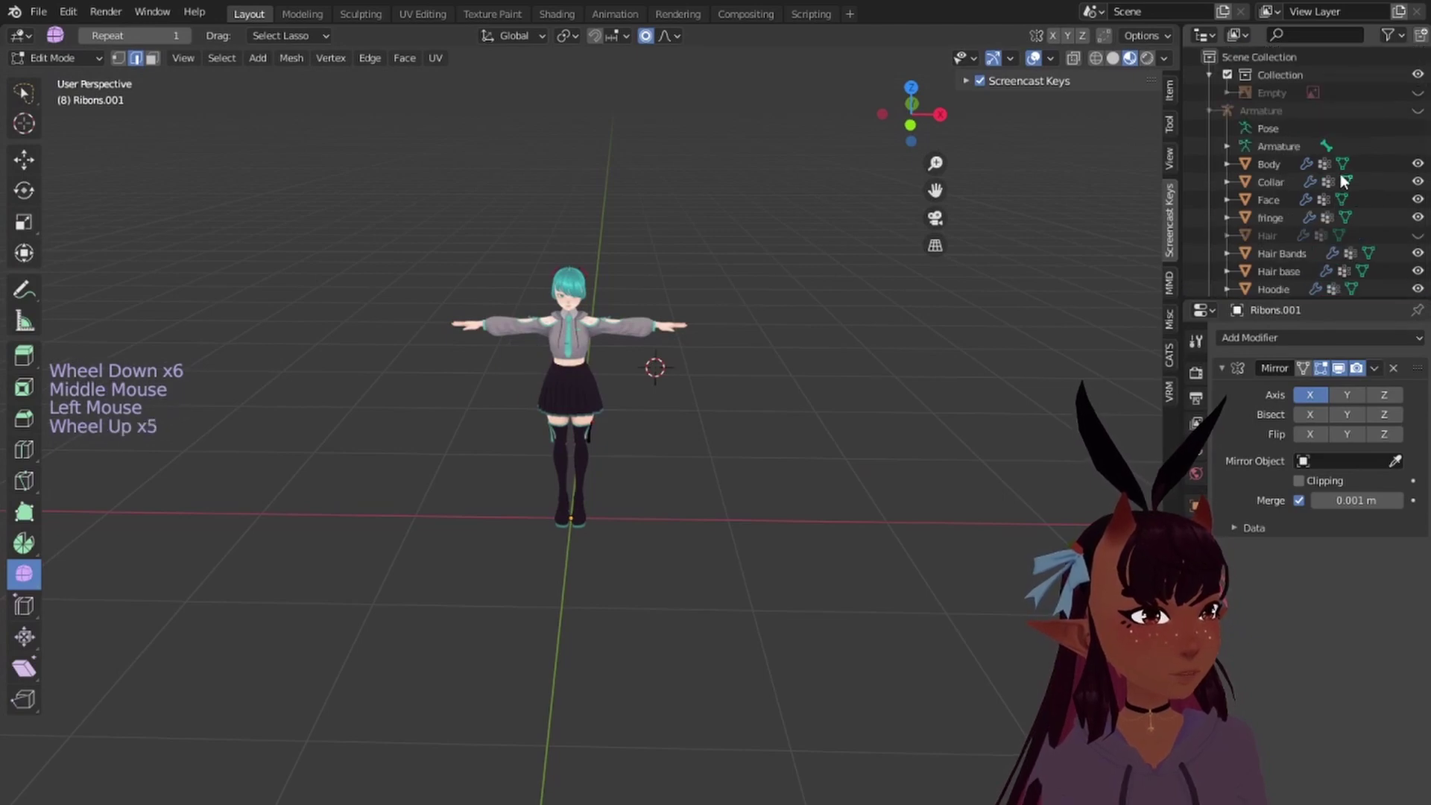
left_click(1418, 92)
scroll(865, 256, "up", 4)
middle_click_drag(865, 256, 706, 642, "shift")
scroll(724, 589, "up", 4)
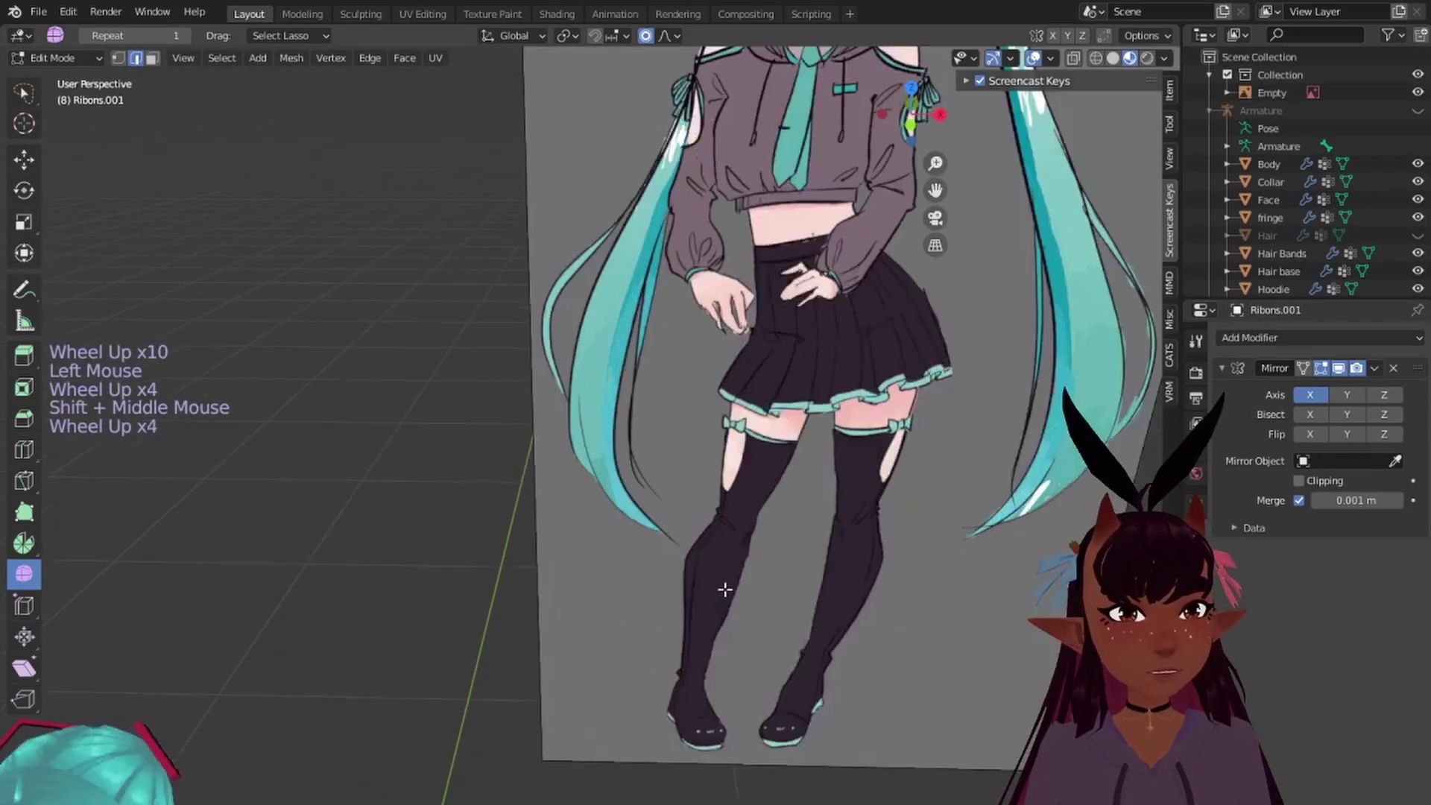
scroll(725, 589, "up", 1)
scroll(794, 449, "down", 4)
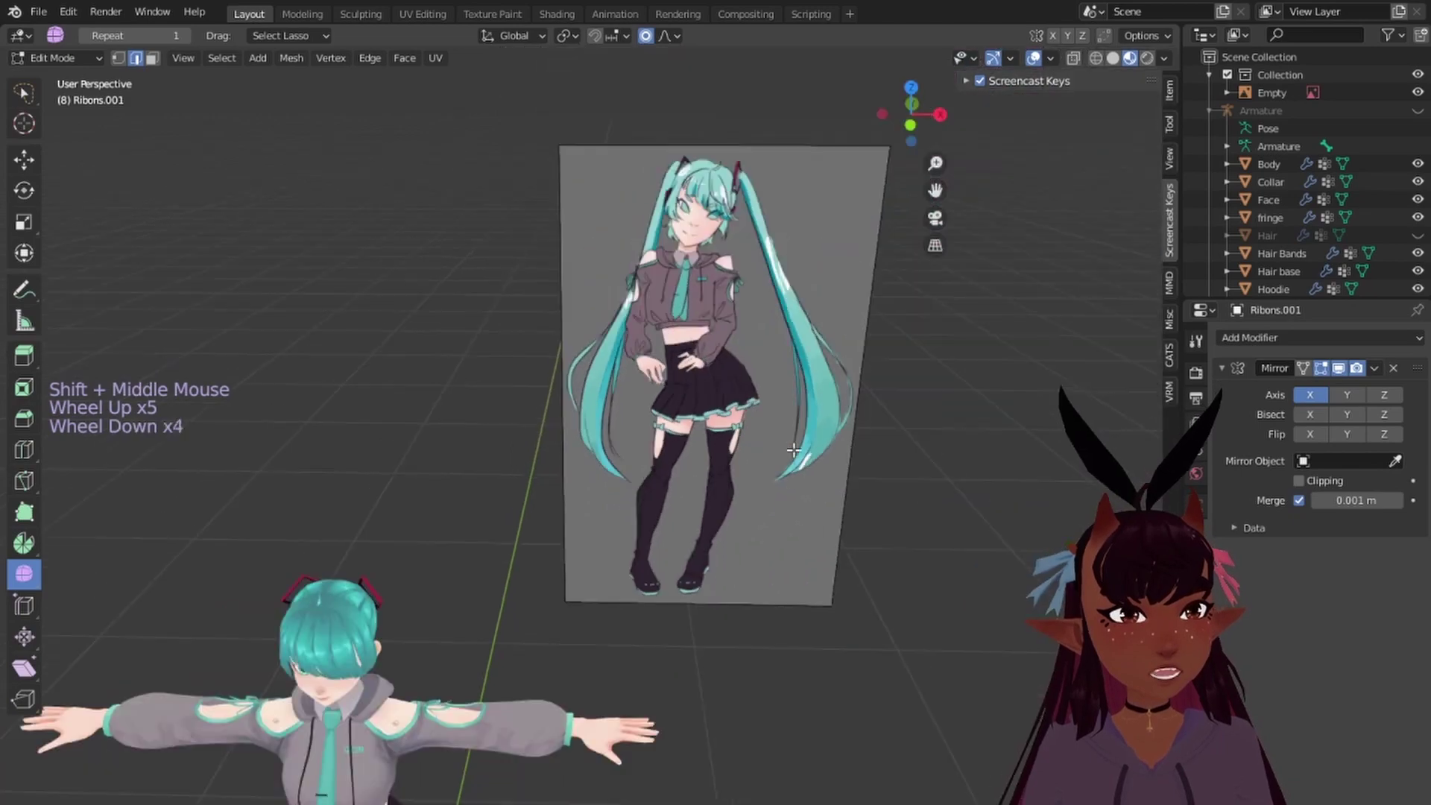
scroll(794, 450, "up", 1)
Step: Raise the ribbon tails' lower ends along Z to fit within the skin cutout and choose the Smooth brush in Sculpt Mode
middle_click_drag(641, 583, 770, 246, "shift")
middle_click_drag(689, 708, 738, 425, "shift")
scroll(738, 425, "up", 3)
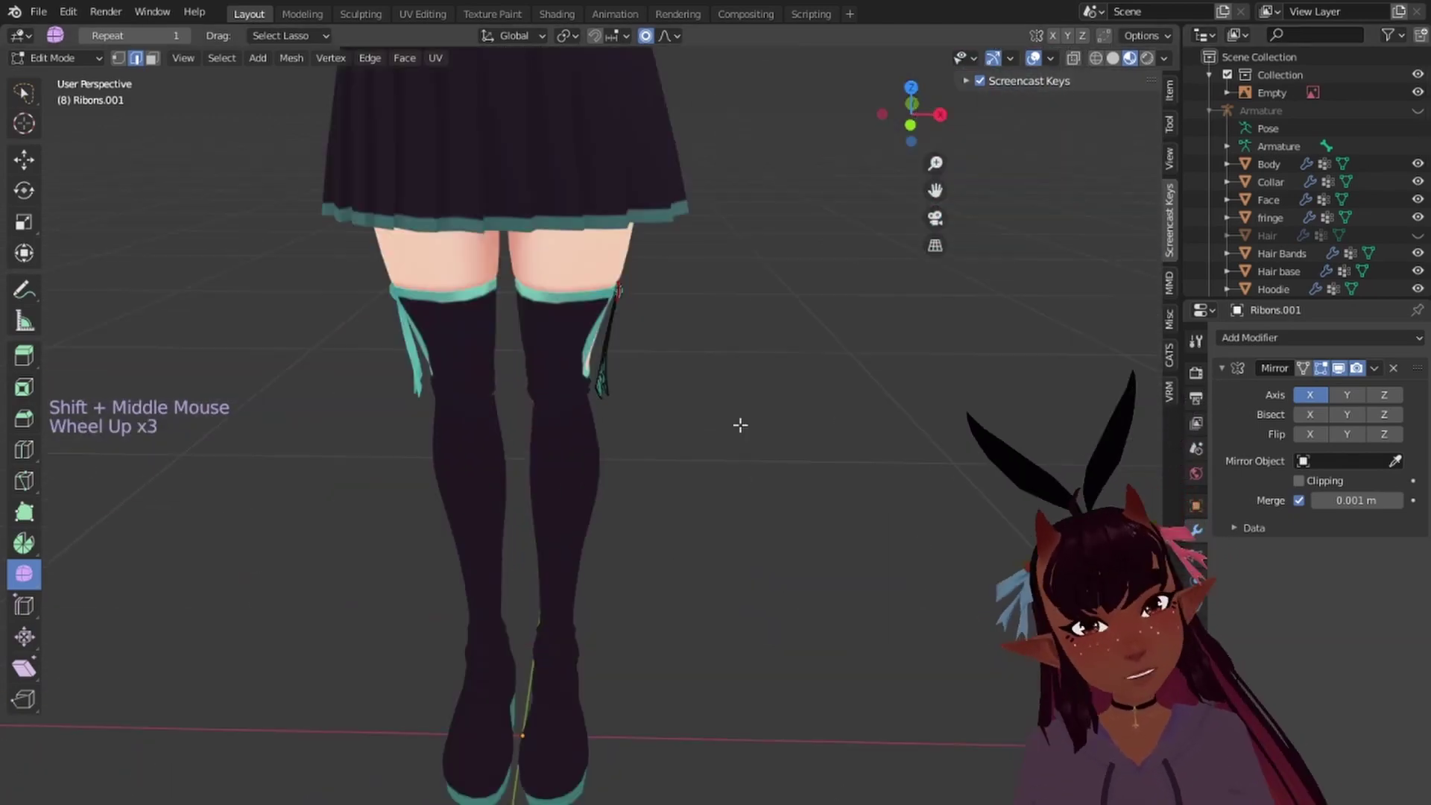
scroll(671, 429, "up", 5)
right_click(522, 492, "alt")
middle_click_drag(522, 492, 609, 434)
key("KP_3")
key("g")
key("z")
left_click(748, 462)
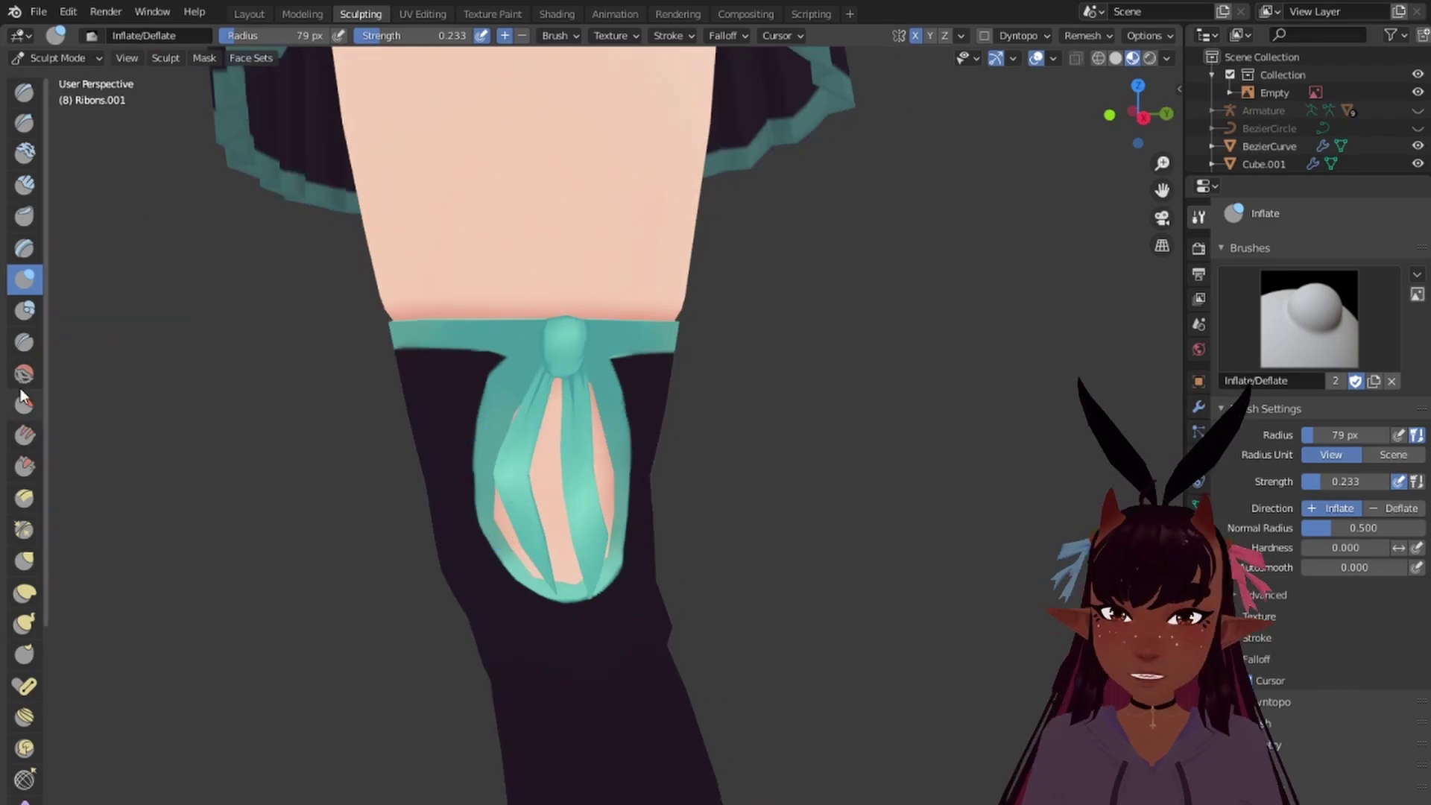
left_click(24, 372)
scroll(578, 543, "down", 8)
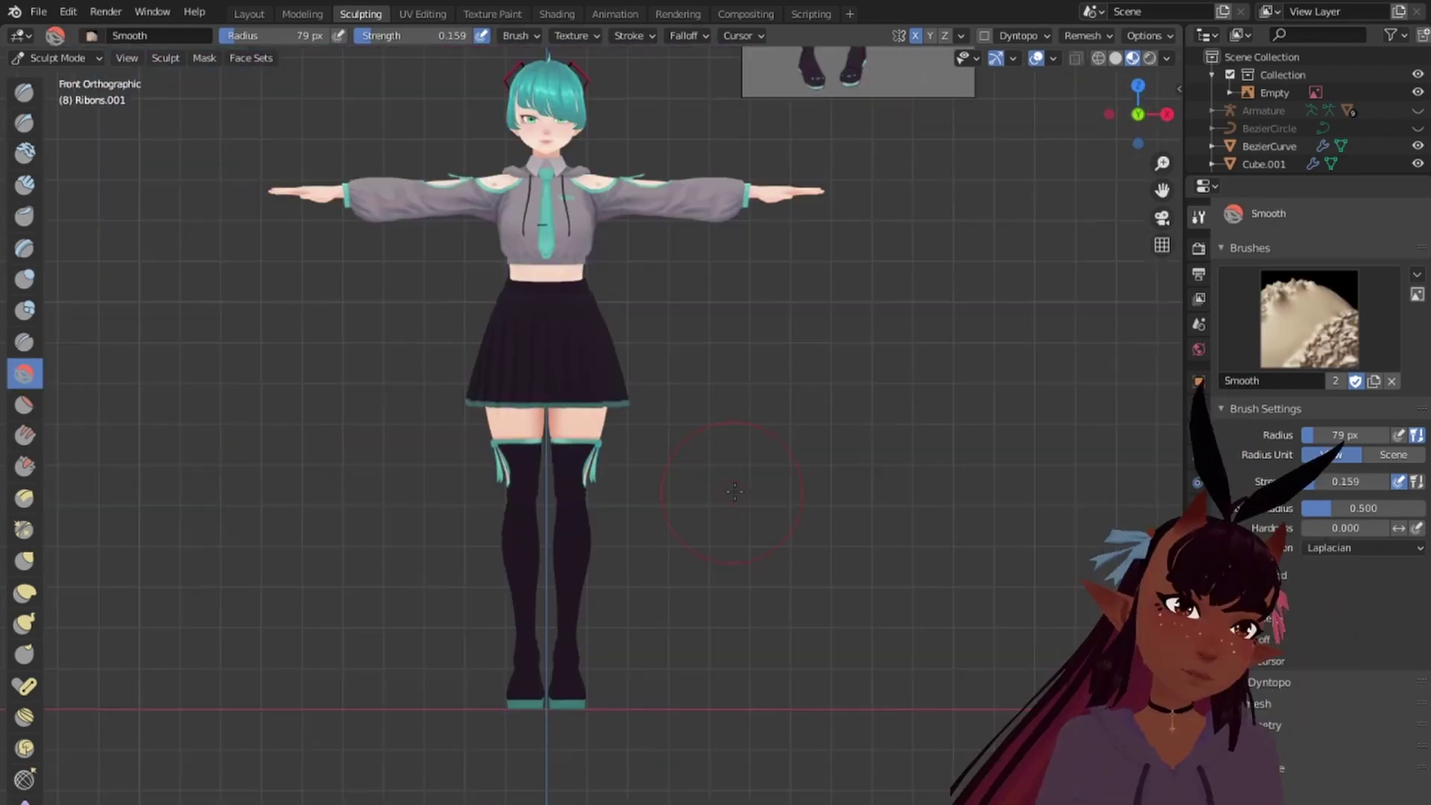
Step: Duplicate the knot beside itself and shape the copy into a flared bow wing, rotated 14° about Z and moved along Y against the knot
key("shift+d")
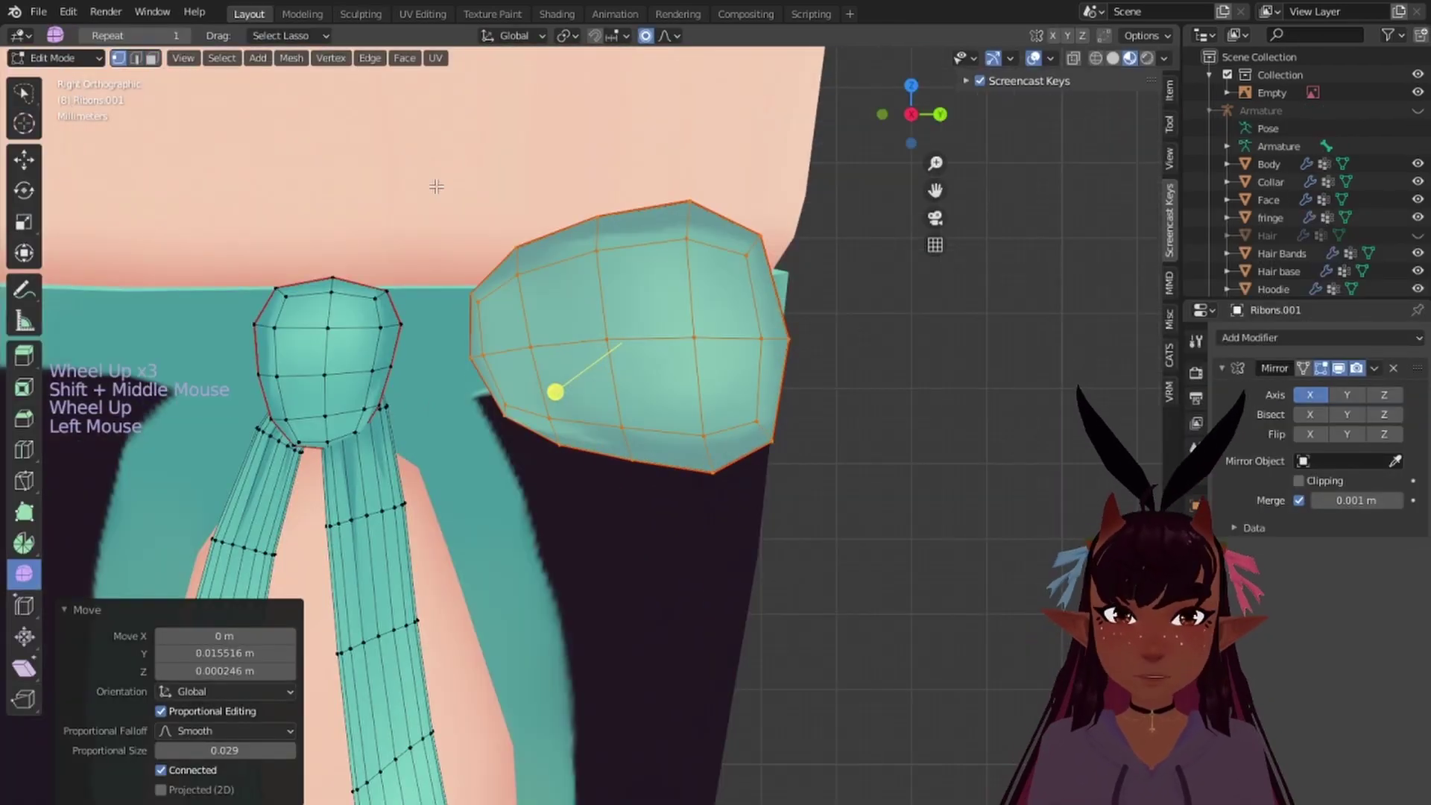
key("s")
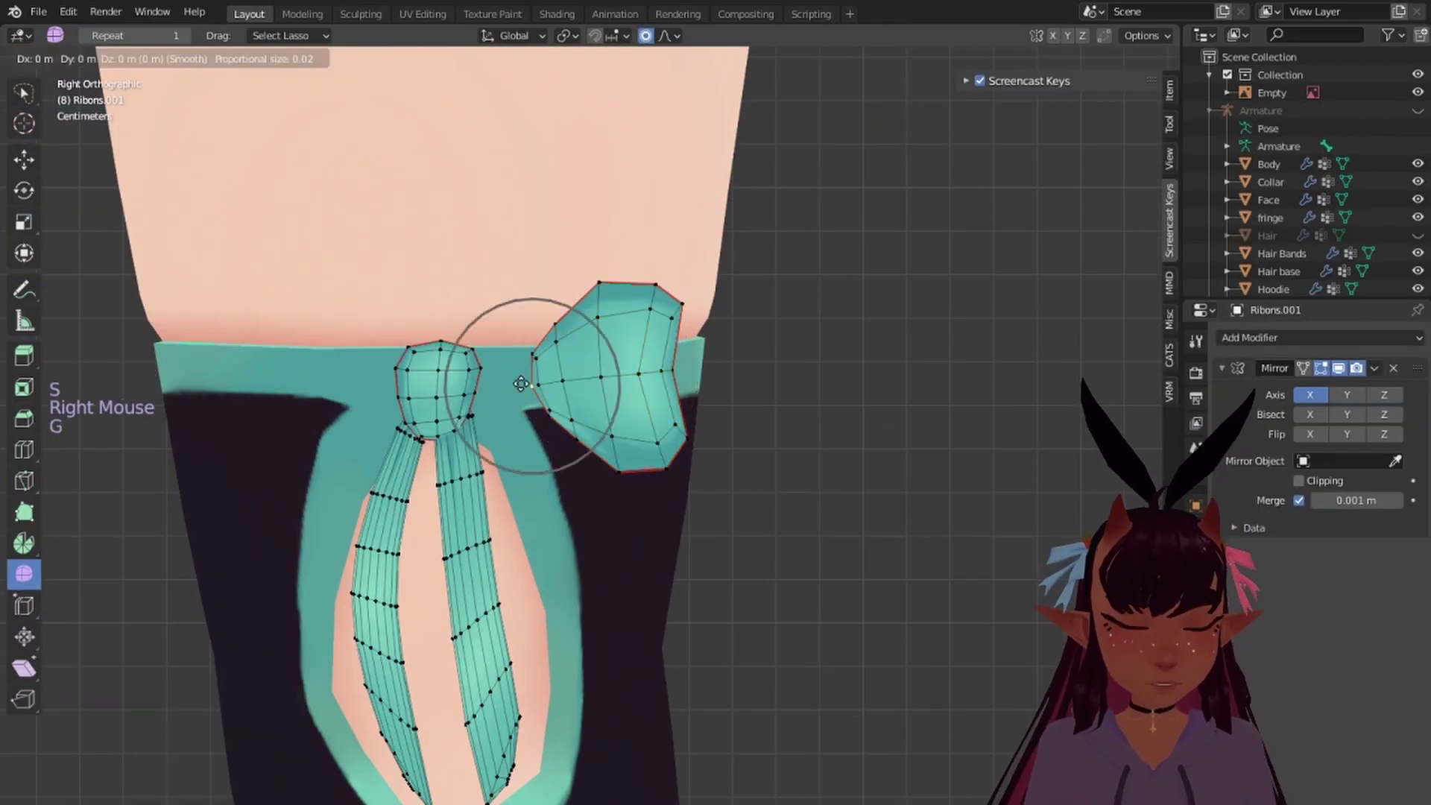
middle_click_drag(670, 313, 727, 278)
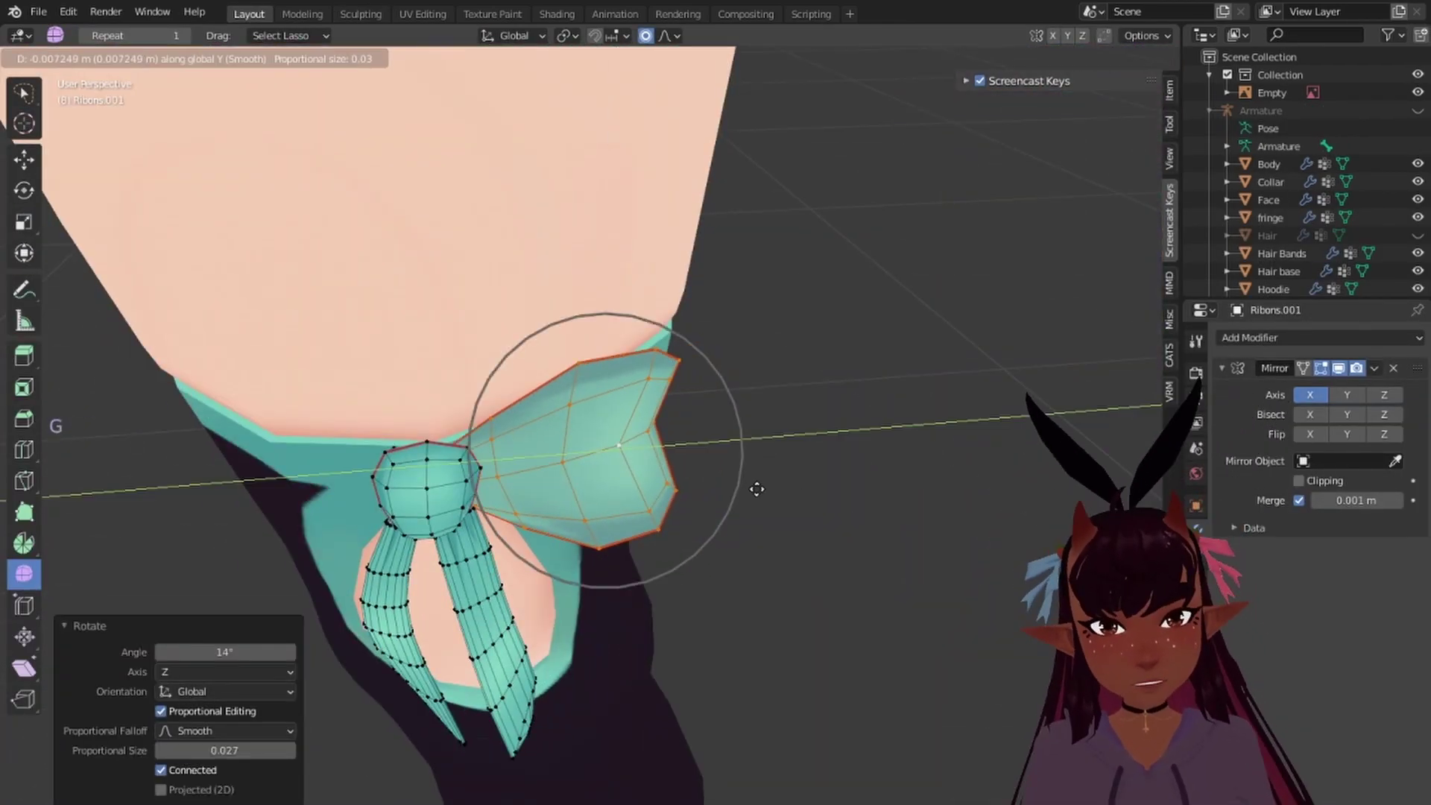
key("KP_1")
key("KP_3")
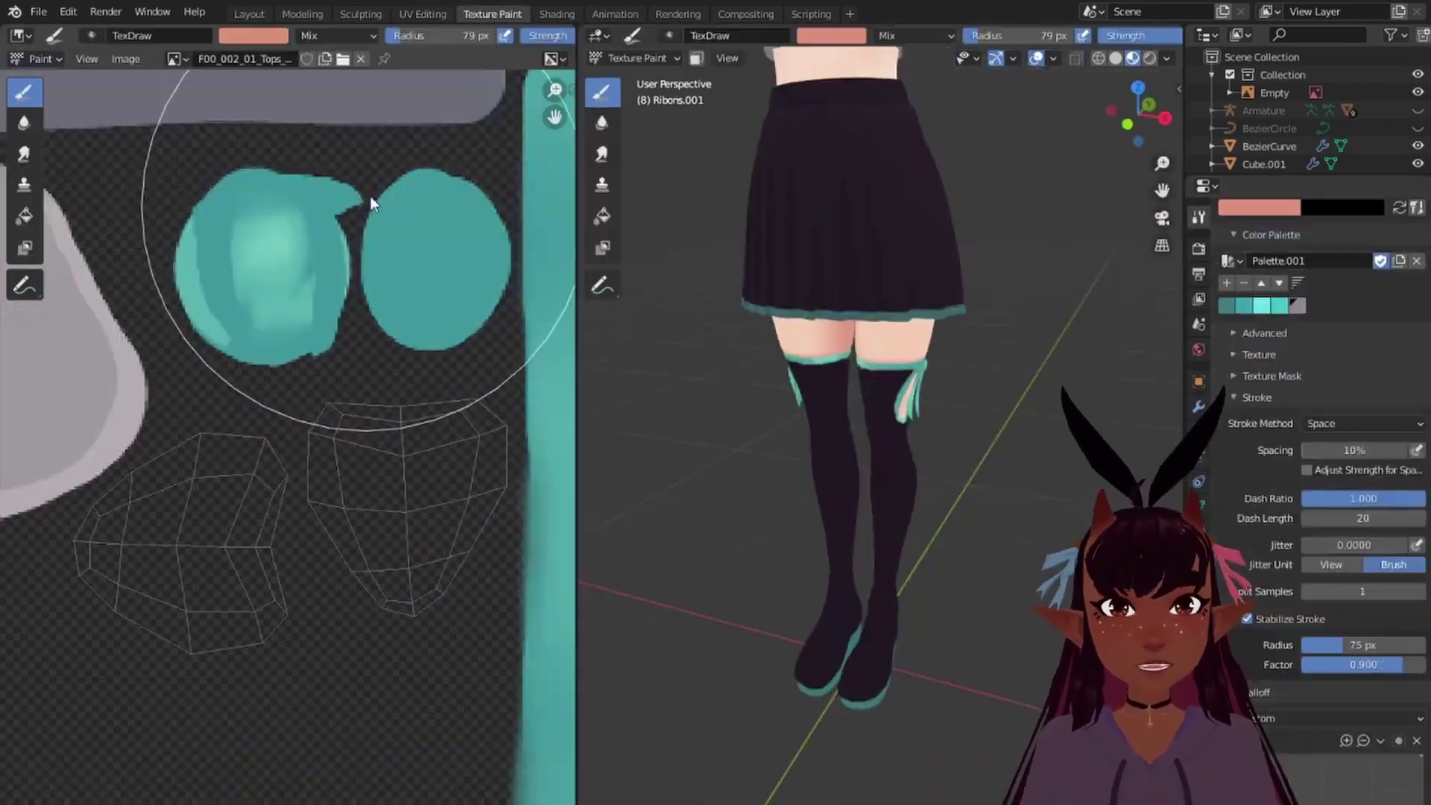
Step: Paint the bow wing's two UV islands teal, add a lighter face and darker fold lines, and save the texture image
left_click_drag(402, 447, 434, 468)
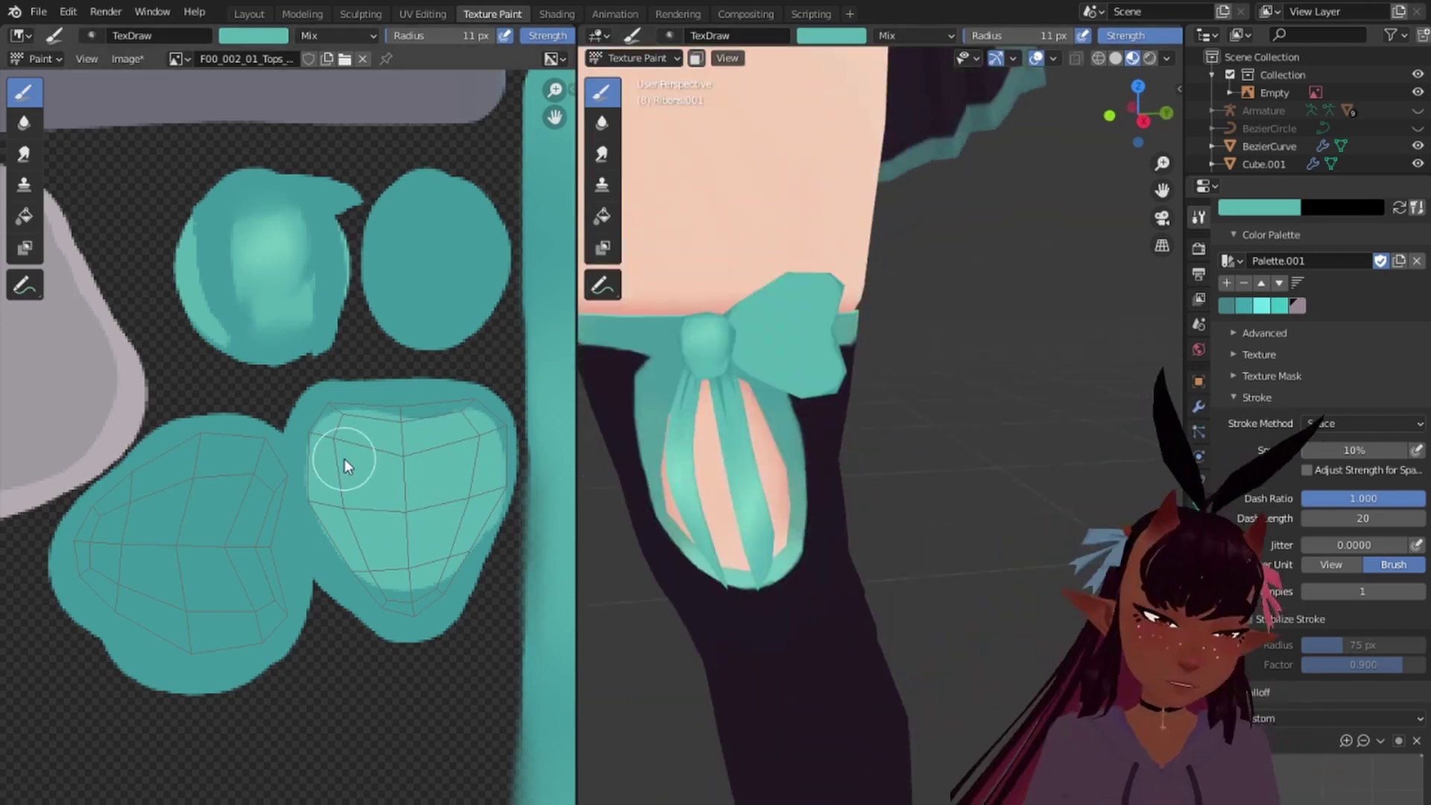
left_click_drag(307, 433, 384, 596)
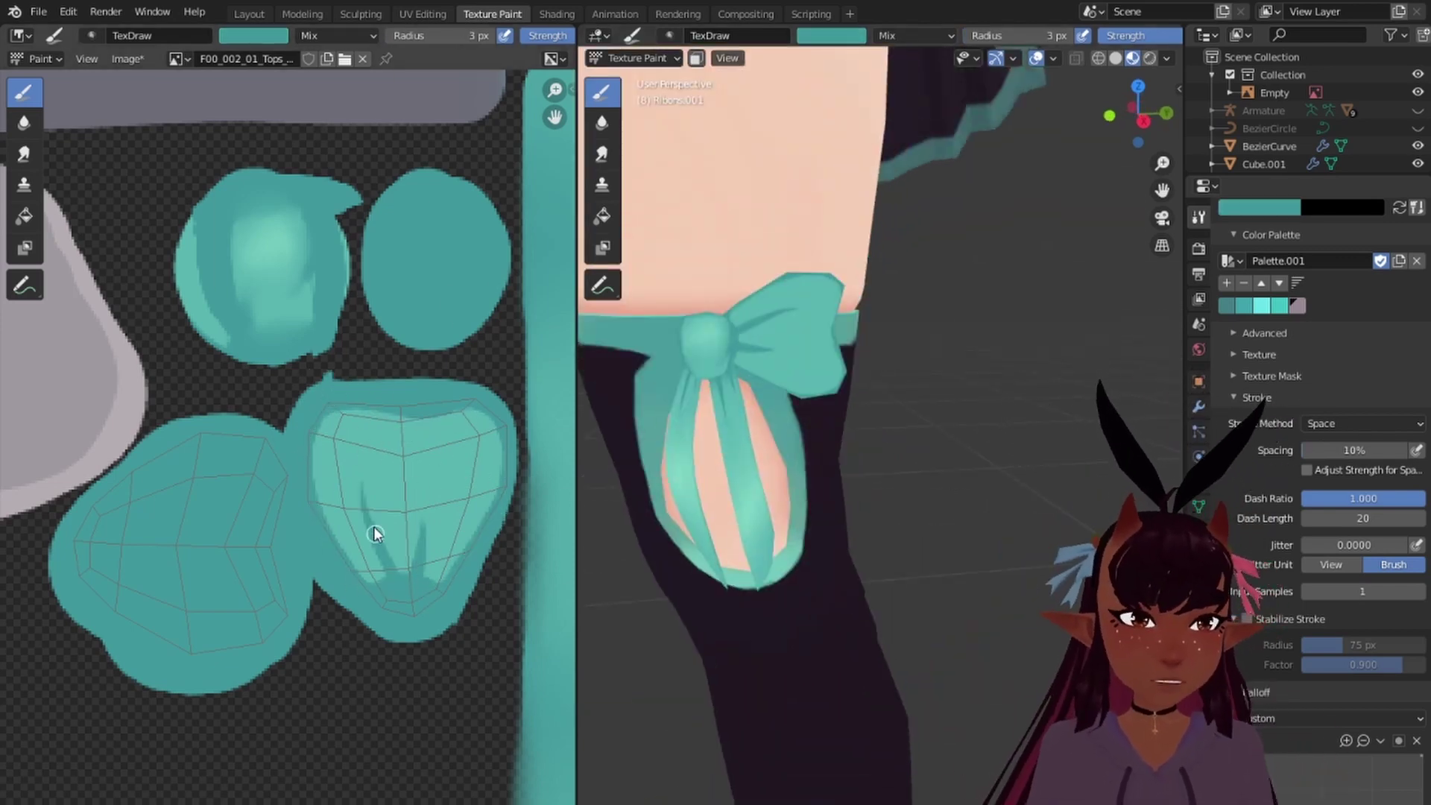
left_click(126, 59)
left_click(195, 200)
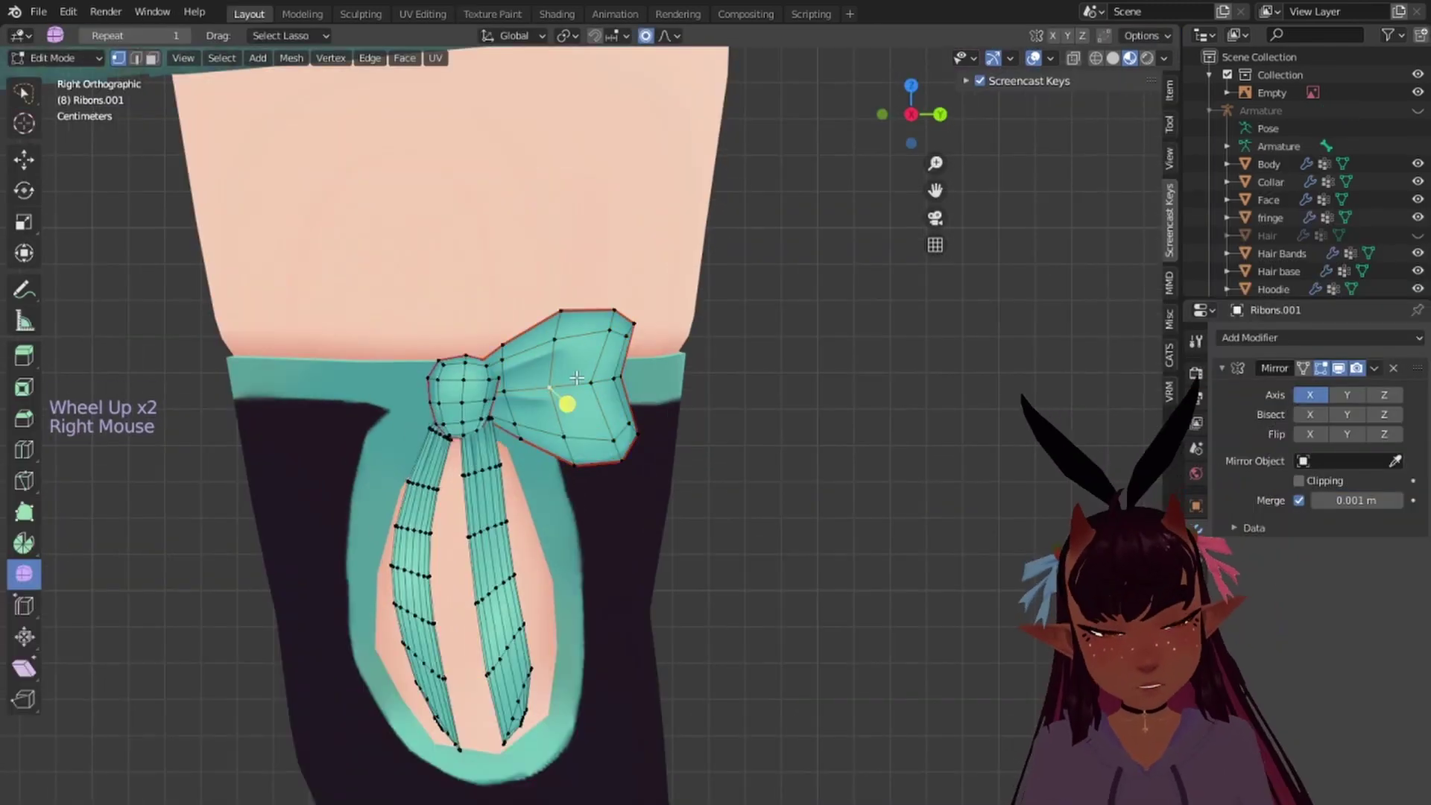
Step: Select the whole connected bow wing mesh beside the knot in Edit Mode
key("g")
right_click(543, 373)
key("l")
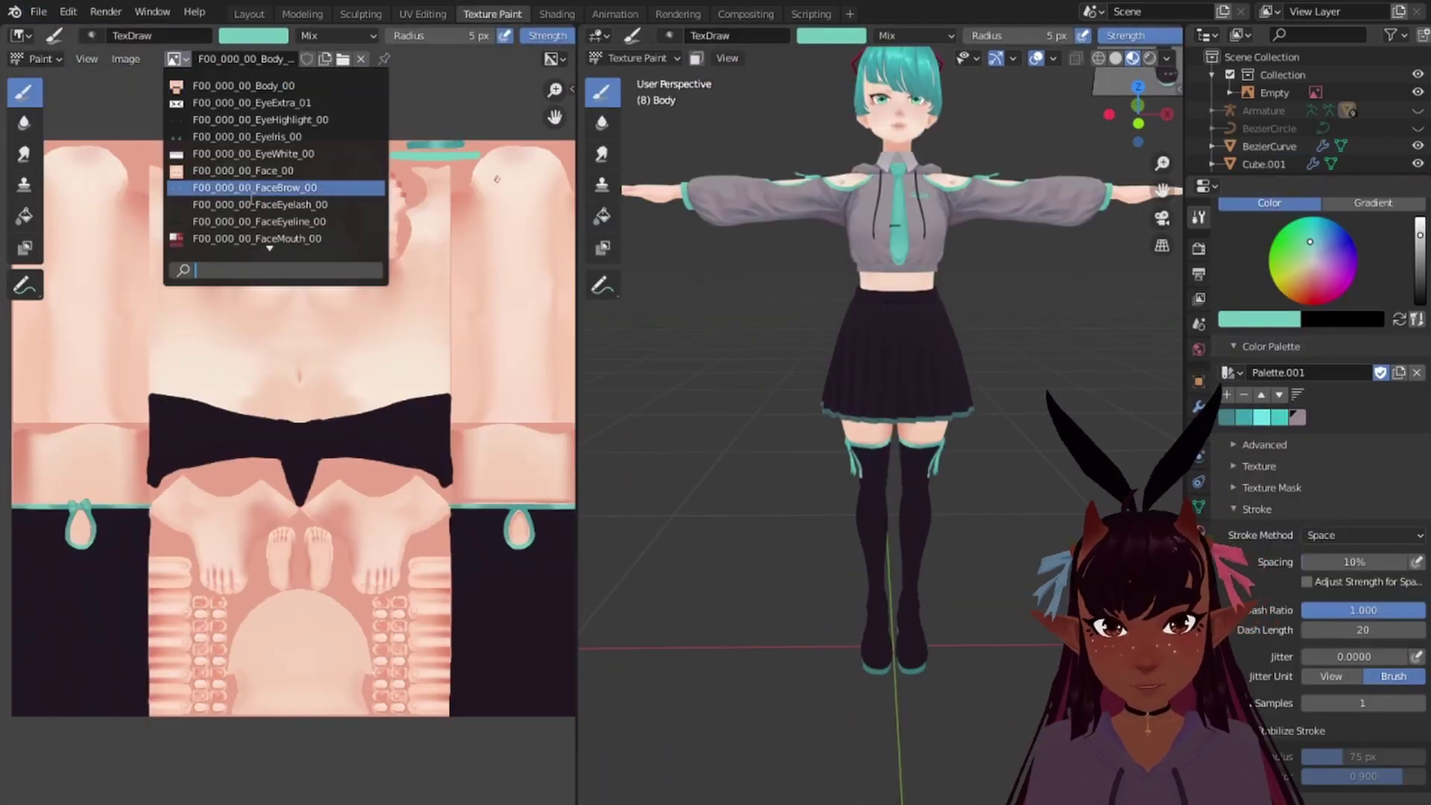
Step: Open the F00_002_01_Shoes_01 texture and paint the shoe's oval underside island medium teal
left_click(281, 182)
left_click(176, 58)
left_click(211, 220)
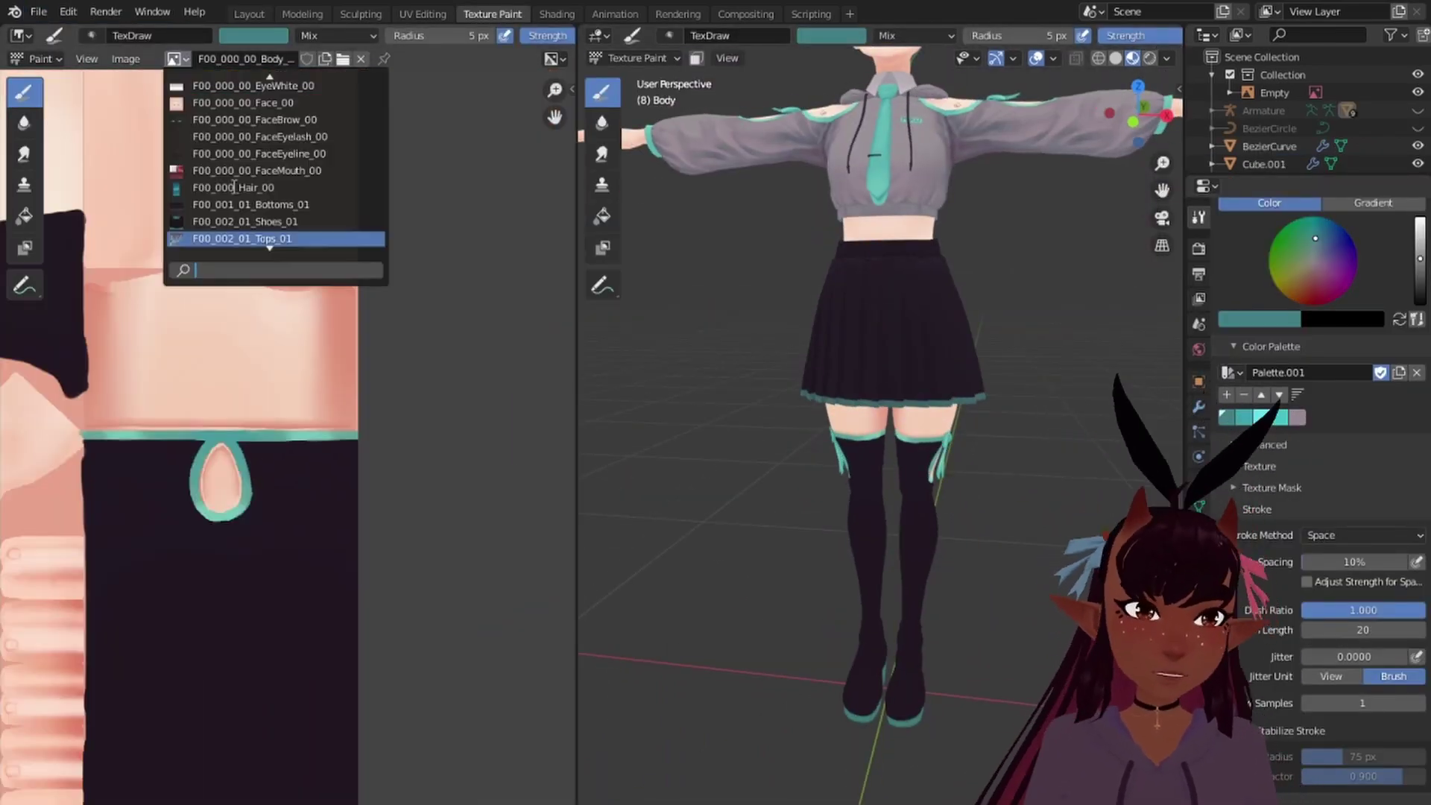
left_click(271, 233)
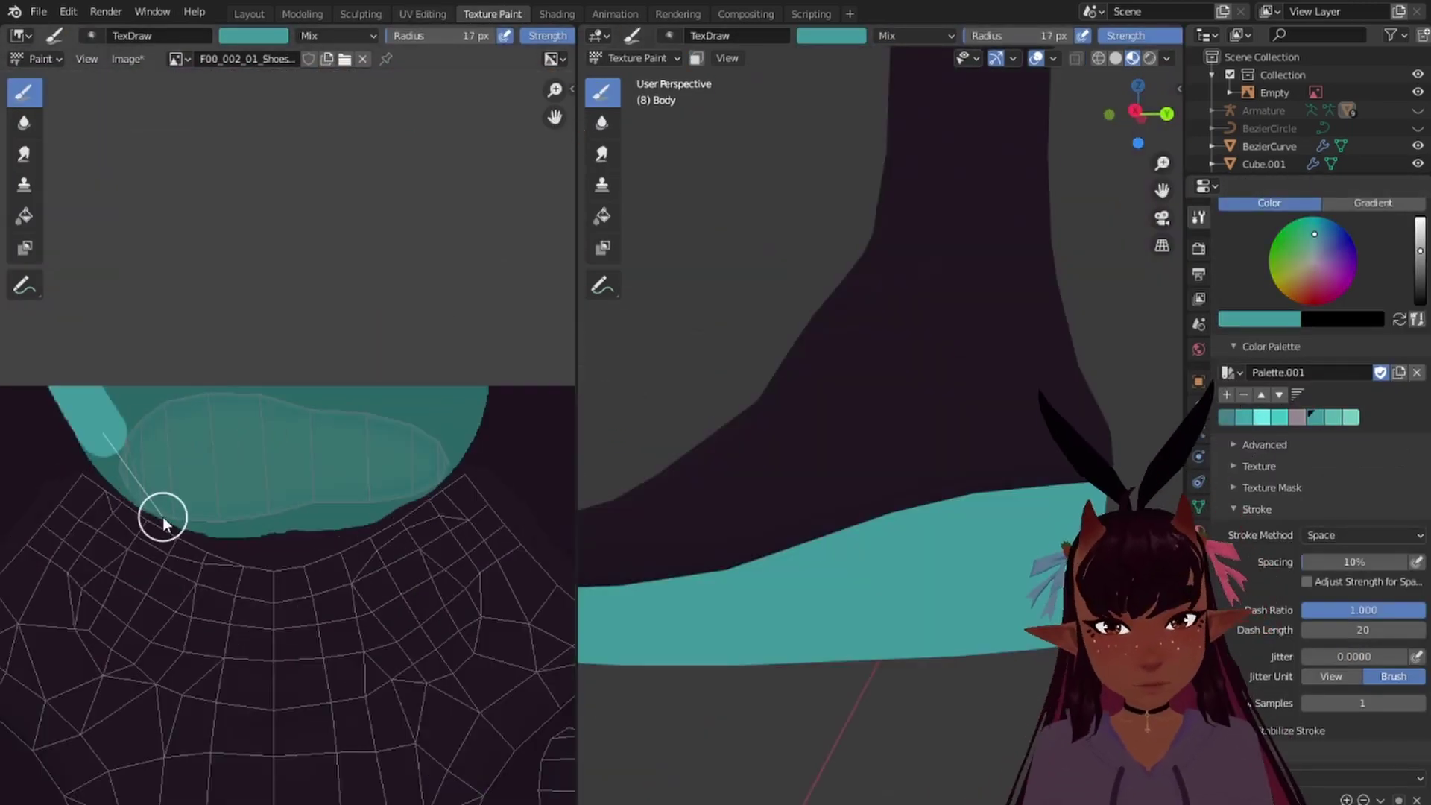
mouse_move(166, 511)
left_mouse_down()
mouse_move(342, 530)
mouse_move(240, 526)
left_mouse_up()
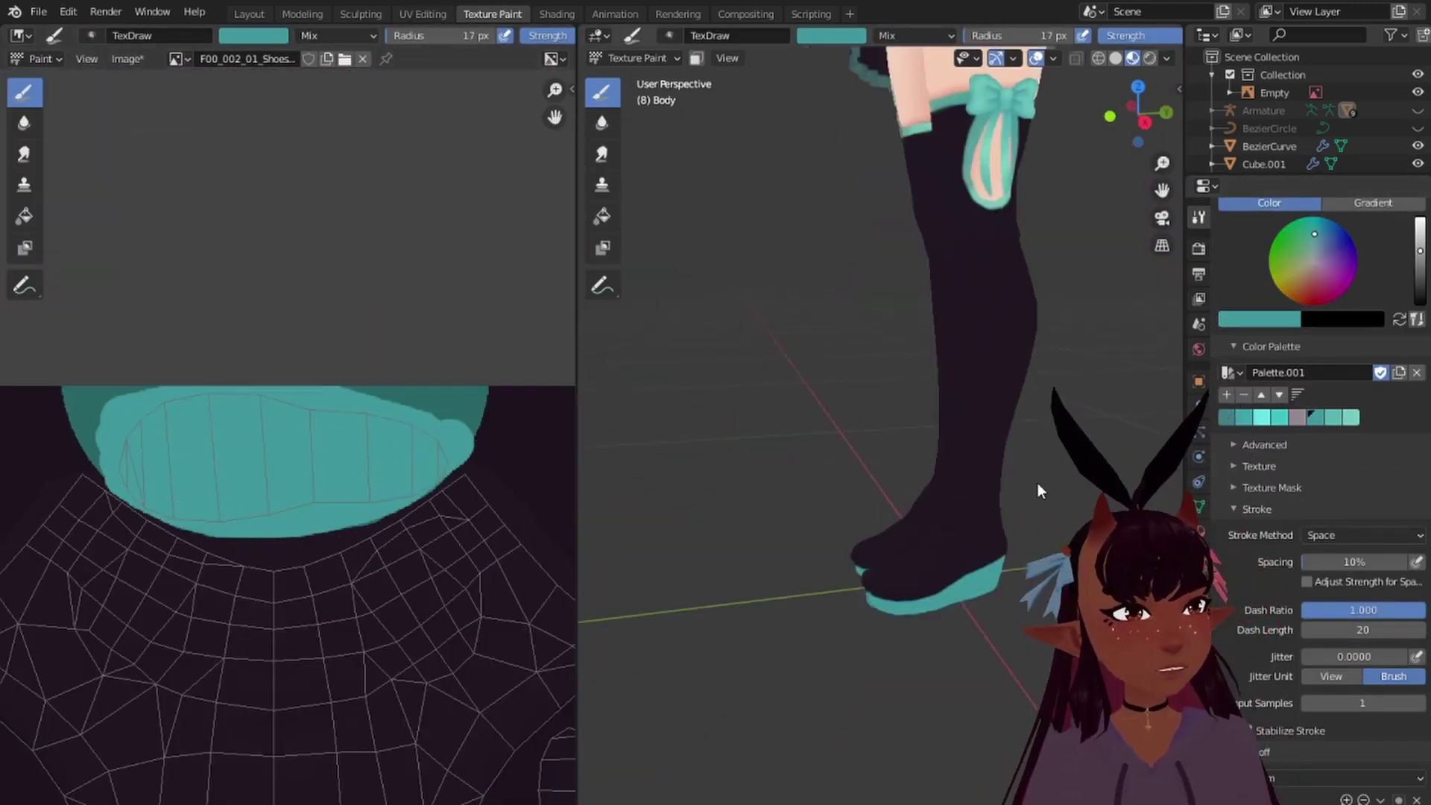
scroll(1041, 491, "down", 4)
middle_click_drag(1042, 491, 1088, 255)
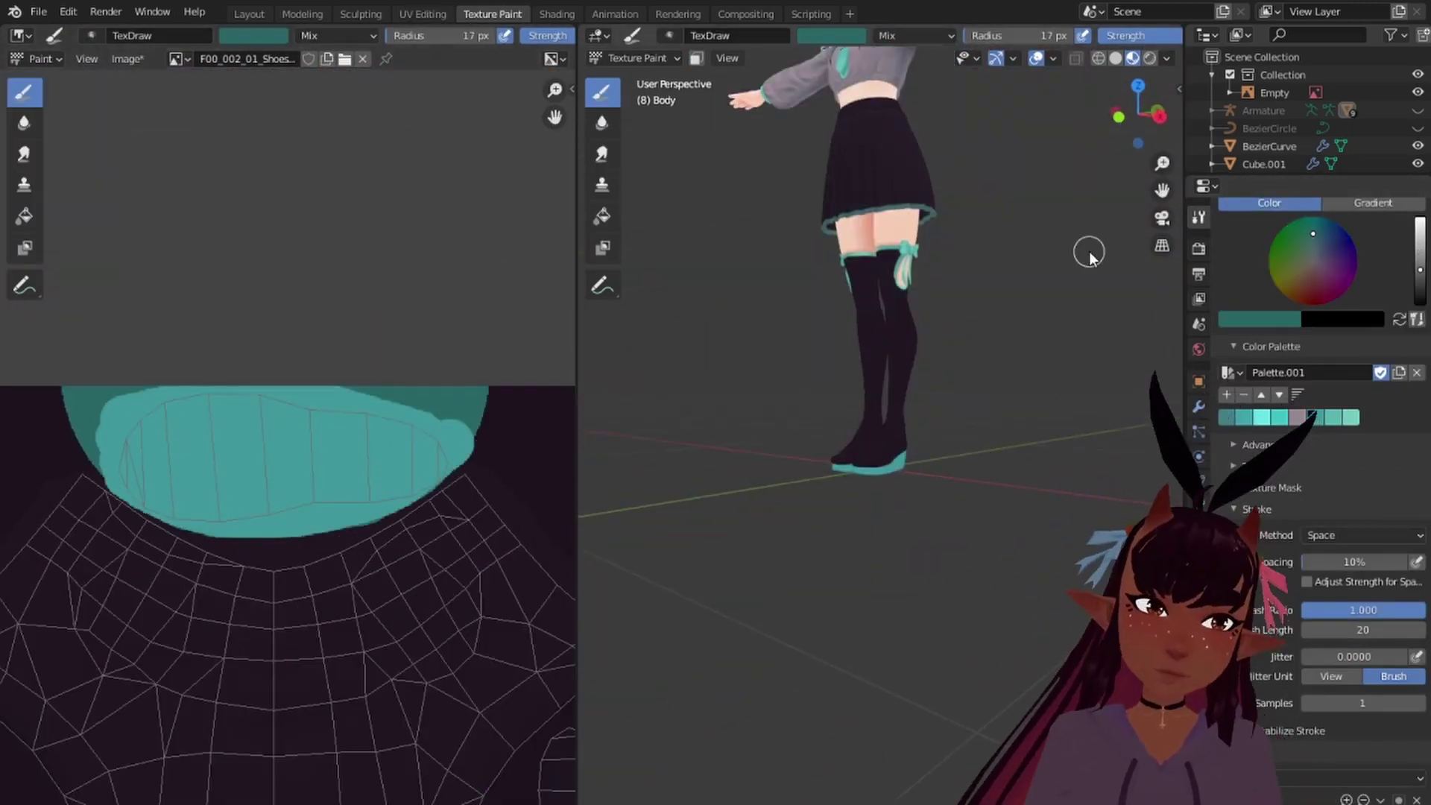
Step: Shade the teal strip around the shoe sole's side with darker and lighter teal brush strokes
scroll(1315, 336, "up", 6)
left_click(25, 216)
left_click(25, 92)
scroll(960, 501, "up", 3)
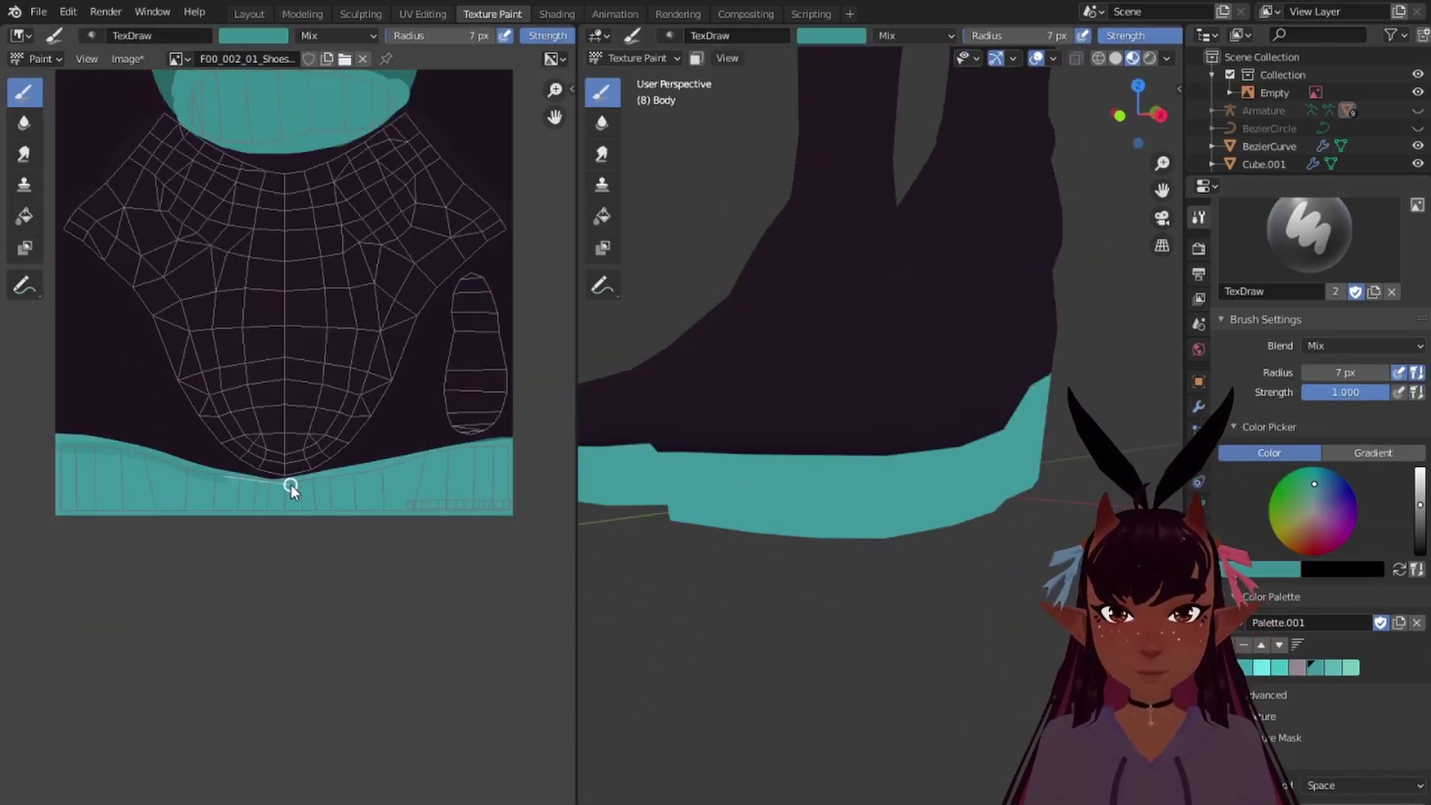
scroll(434, 477, "up", 2)
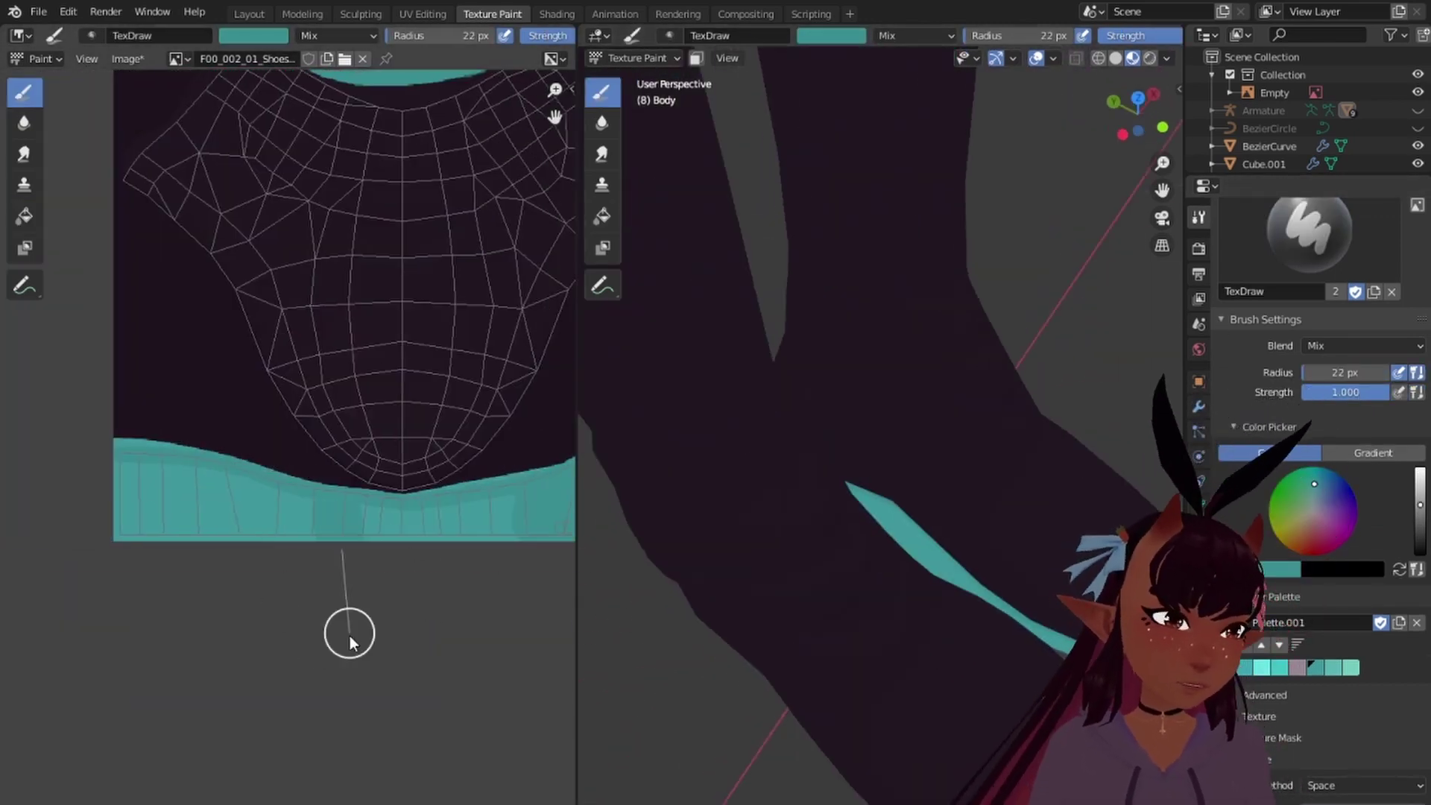
left_click_drag(190, 615, 381, 628)
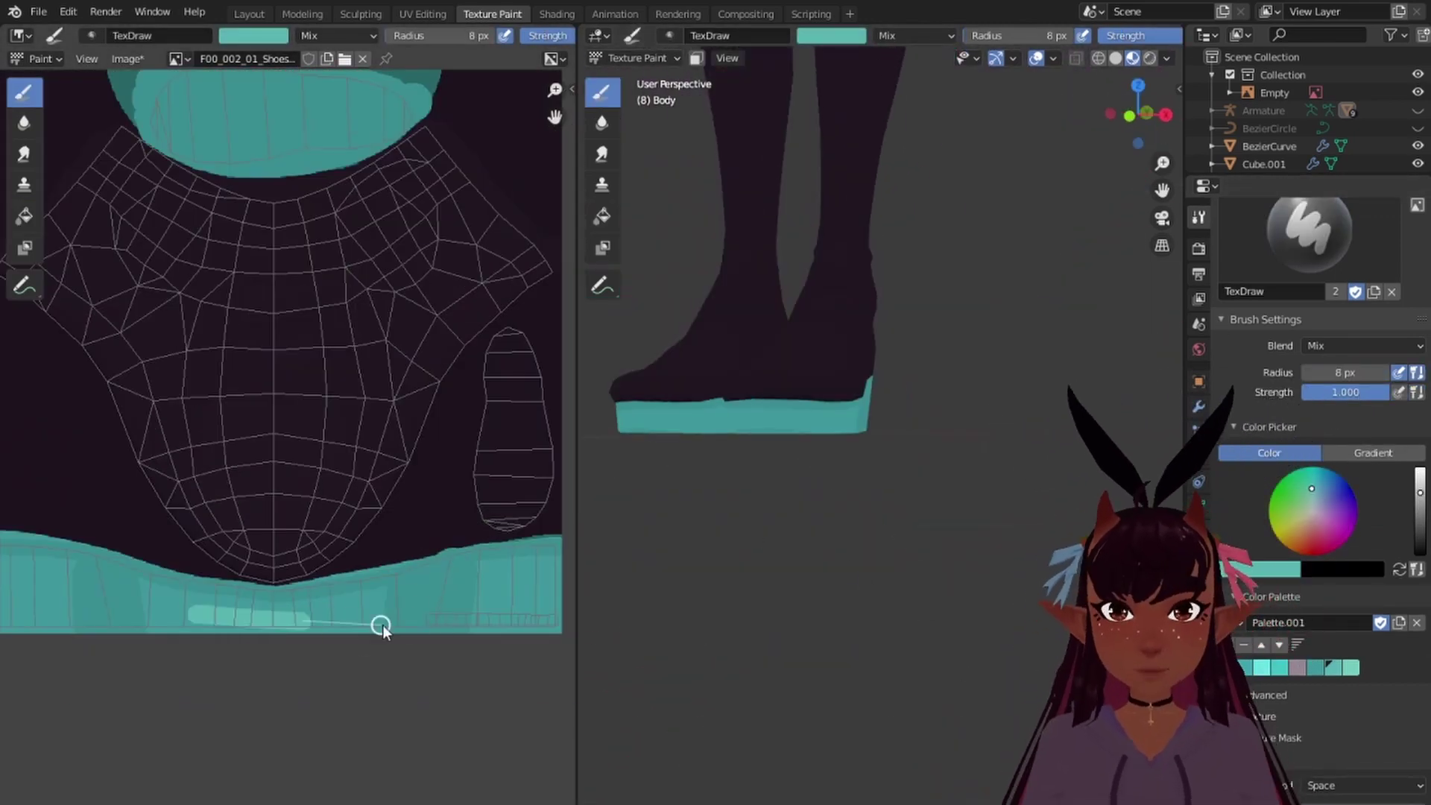
Step: Paint tiny teal face markings on the shoe's toe and sample the dark shoe colour for the brush
scroll(932, 437, "down", 3)
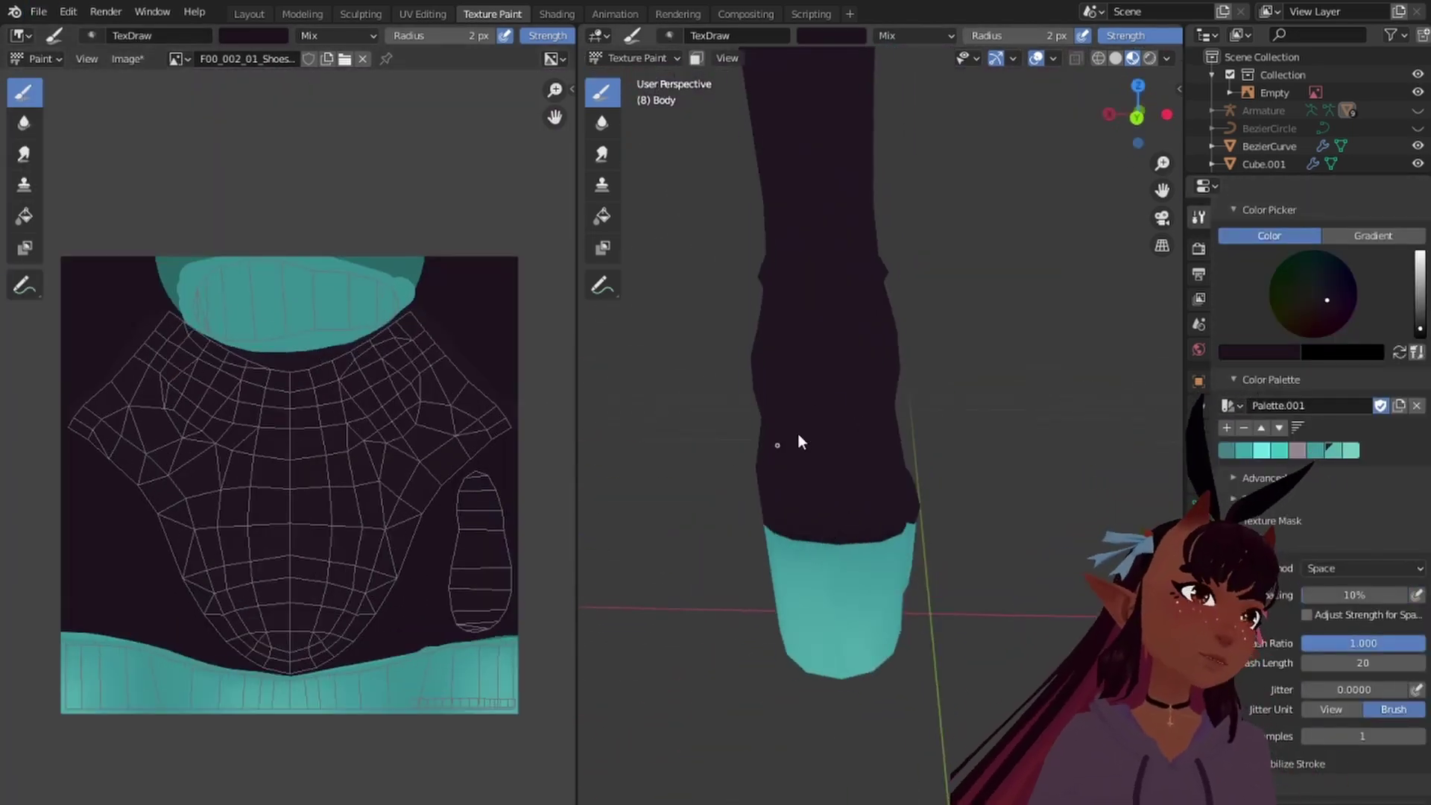
scroll(448, 438, "up", 3)
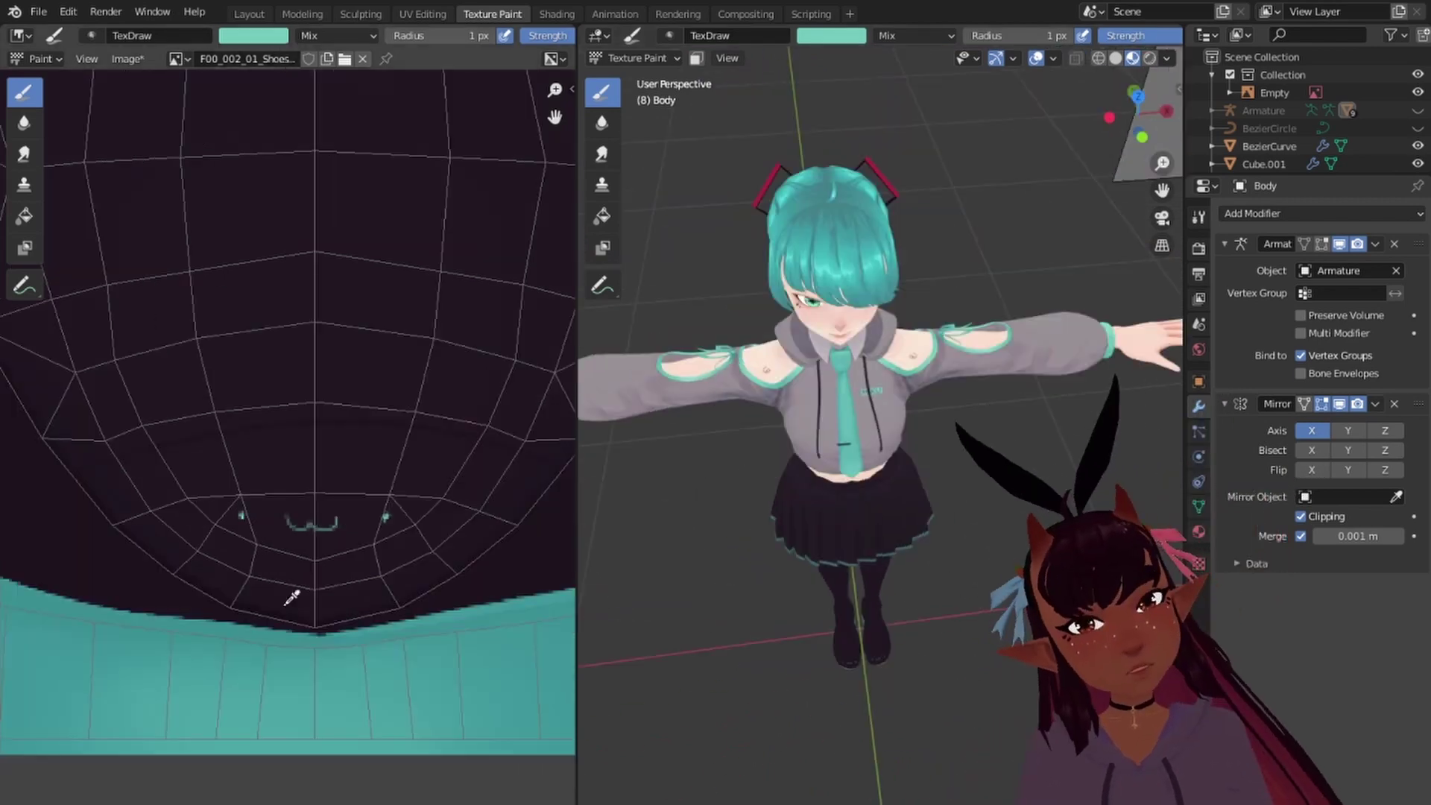
left_click(291, 596)
left_click_drag(109, 455, 300, 395)
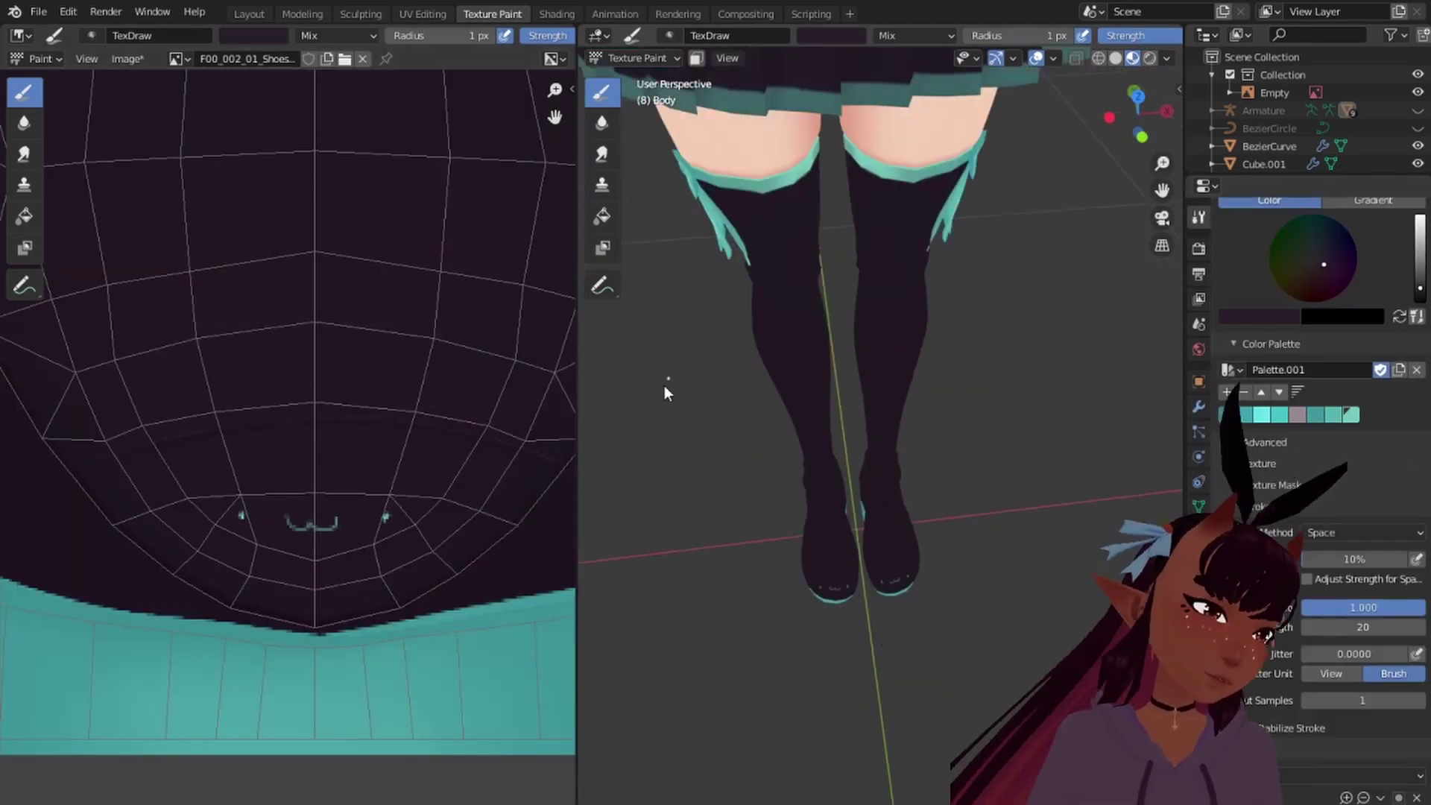
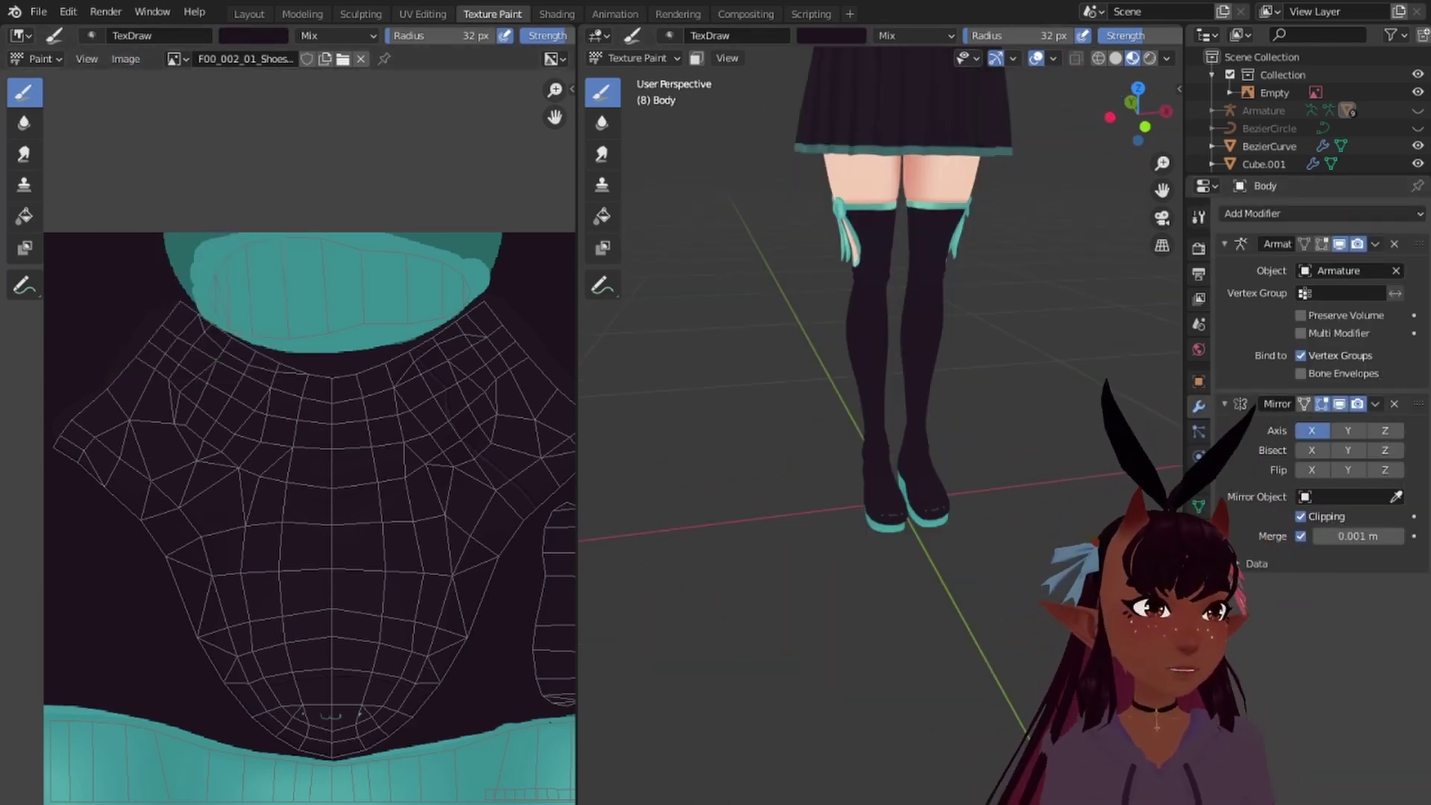
Step: Examine the painted shoes, stockings, side bows and skirt on the model from all sides
middle_click_drag(784, 768, 693, 760)
scroll(961, 611, "up", 5)
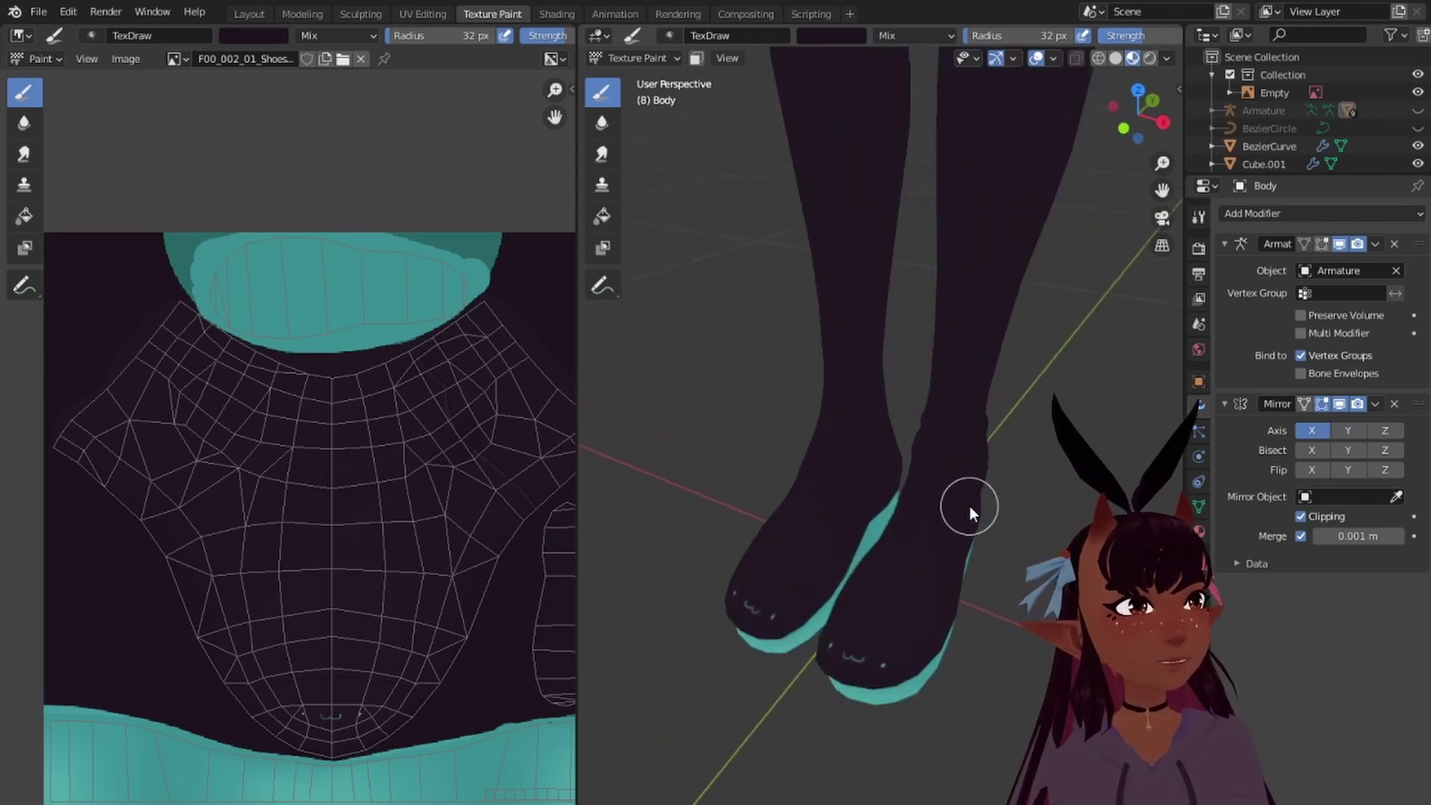
middle_click_drag(969, 509, 959, 605)
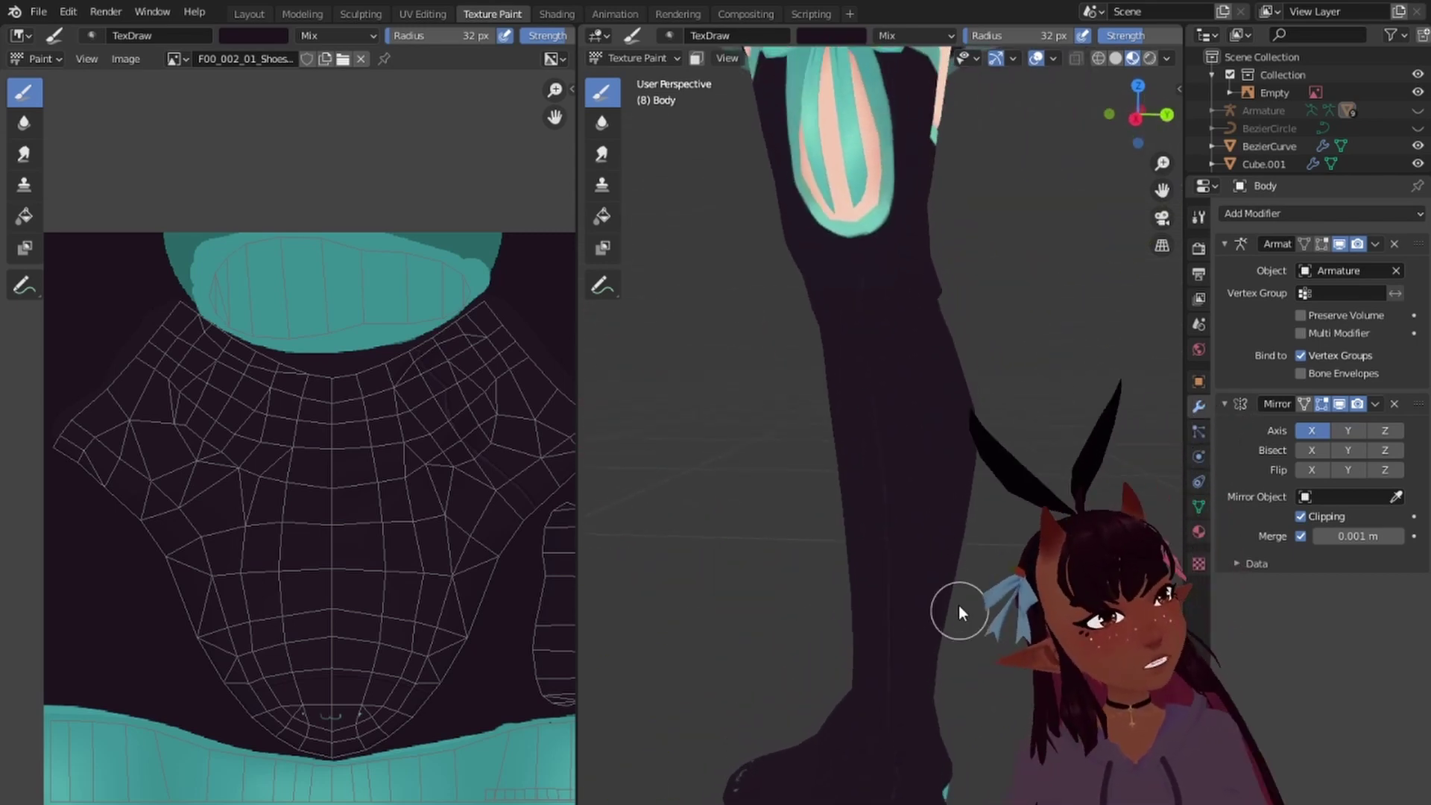
scroll(924, 529, "up", 4)
scroll(959, 543, "down", 5)
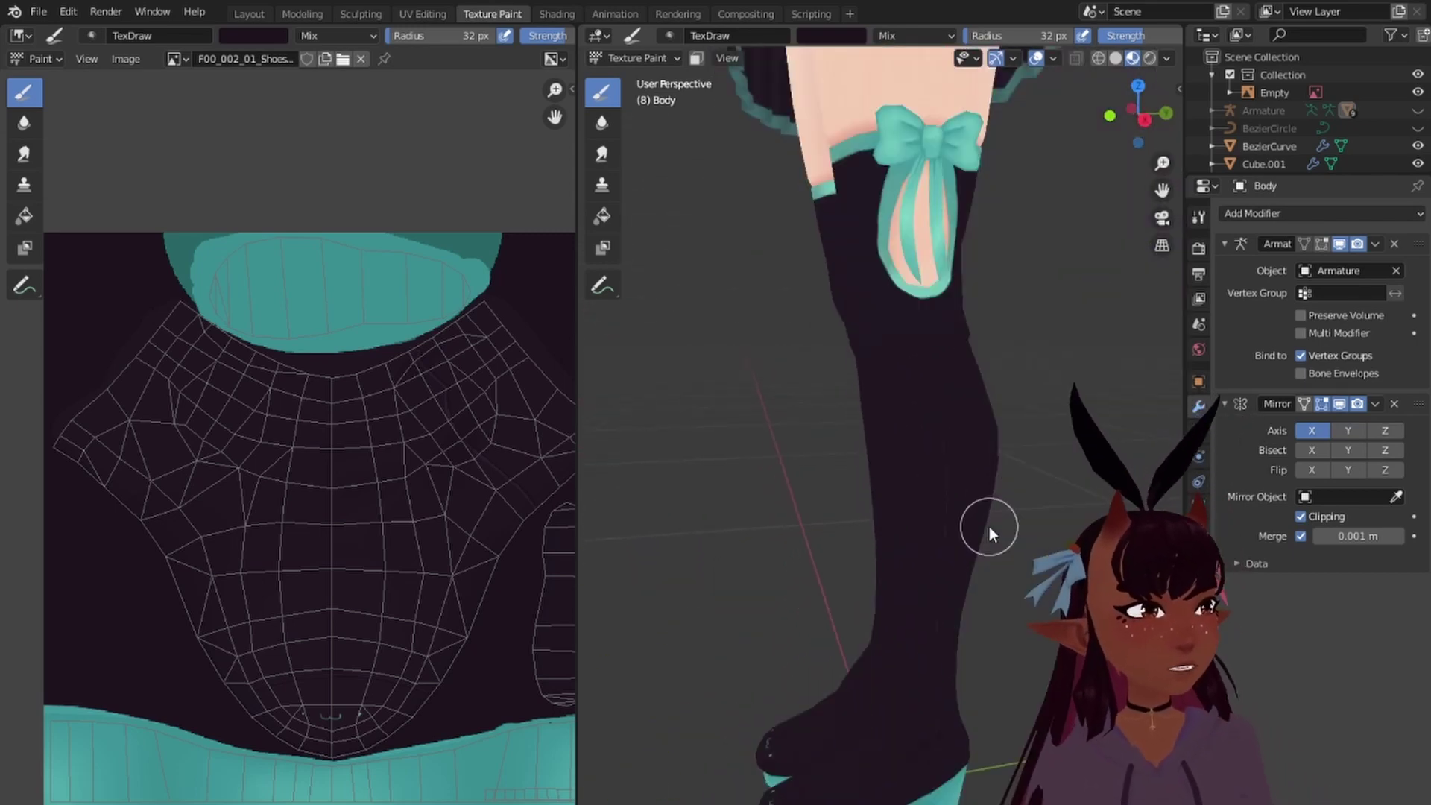
scroll(986, 522, "up", 2)
scroll(973, 431, "down", 5)
middle_click_drag(1036, 523, 950, 527)
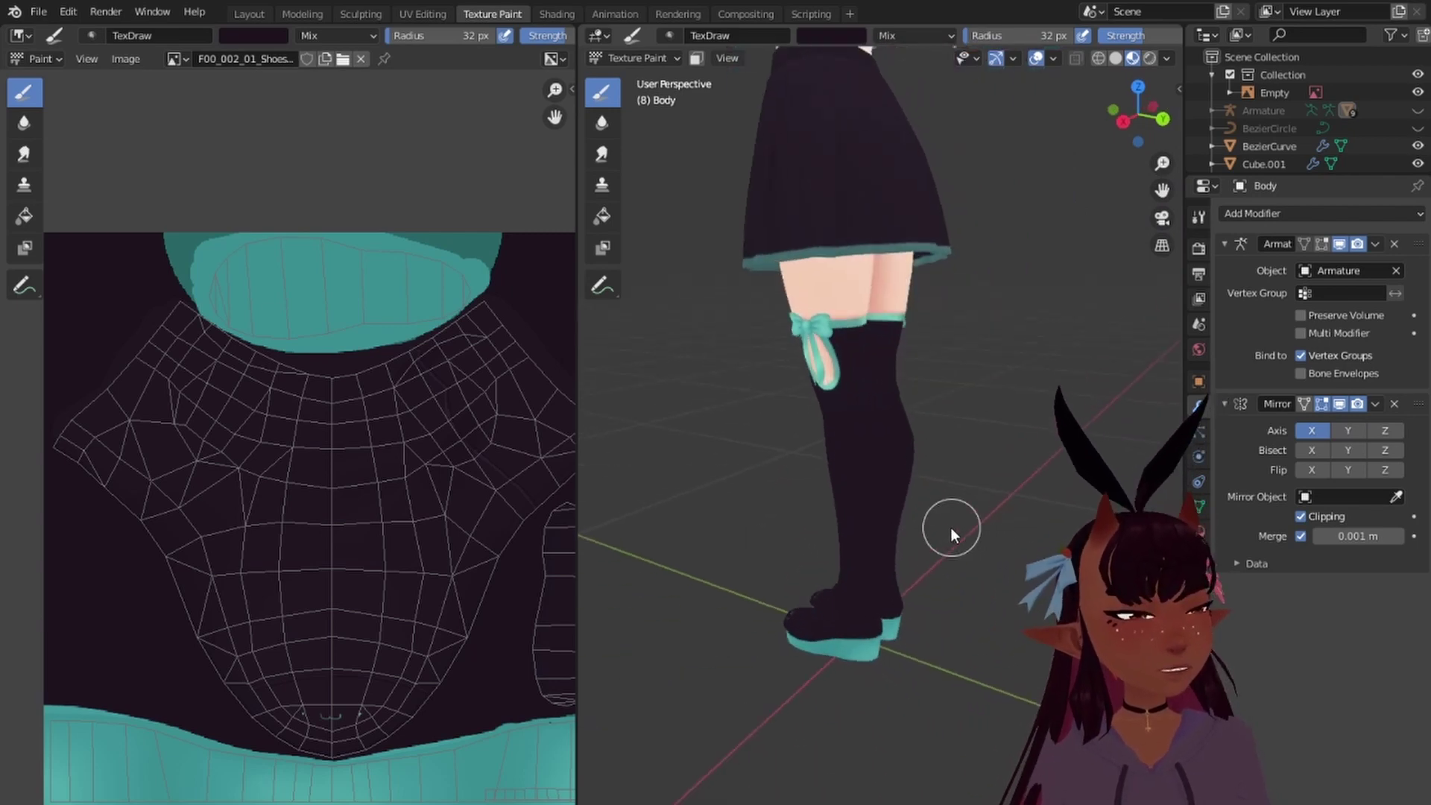
scroll(961, 510, "up", 4)
middle_click_drag(1023, 483, 801, 468)
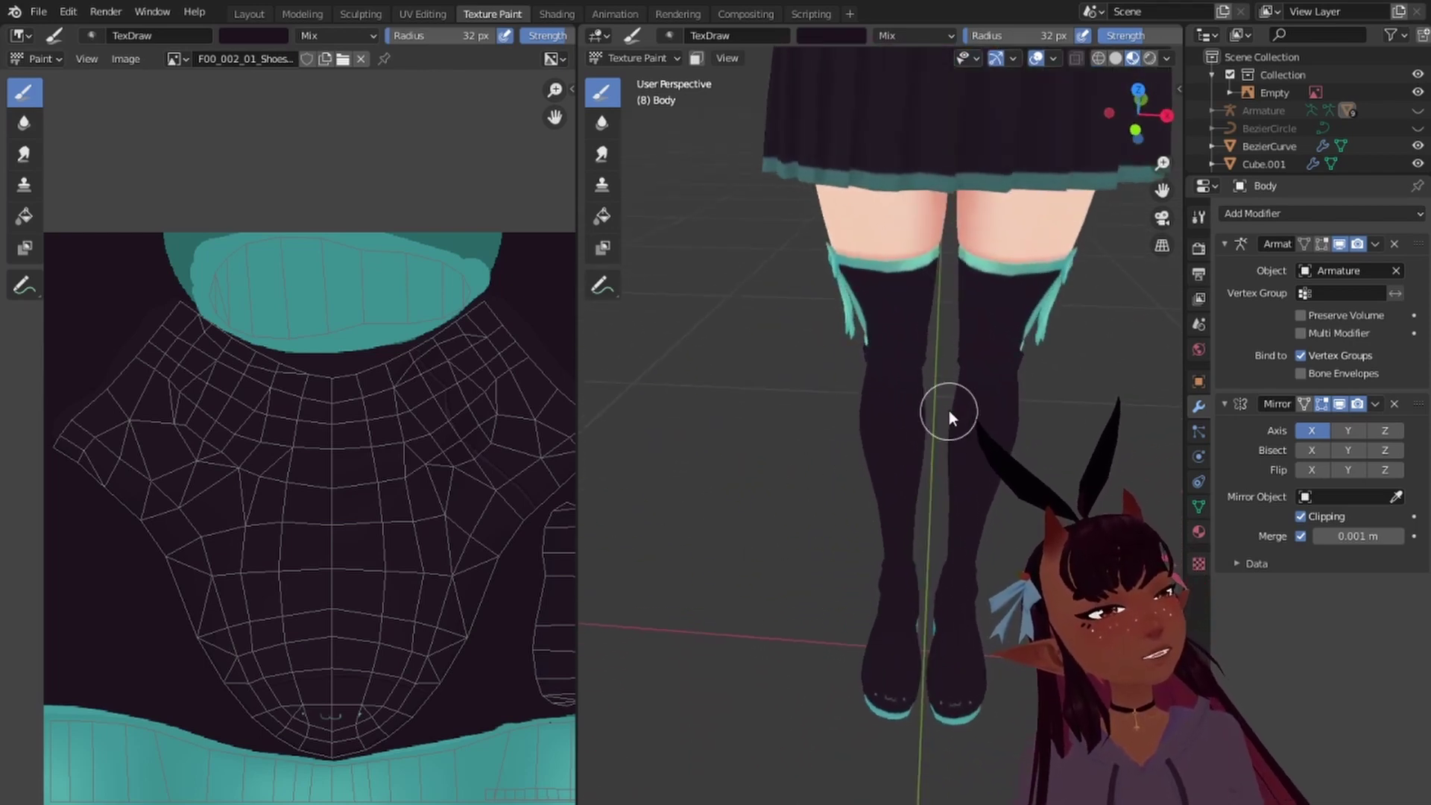
middle_click_drag(942, 406, 876, 671, "shift")
scroll(868, 570, "down", 1)
middle_click_drag(851, 509, 955, 414)
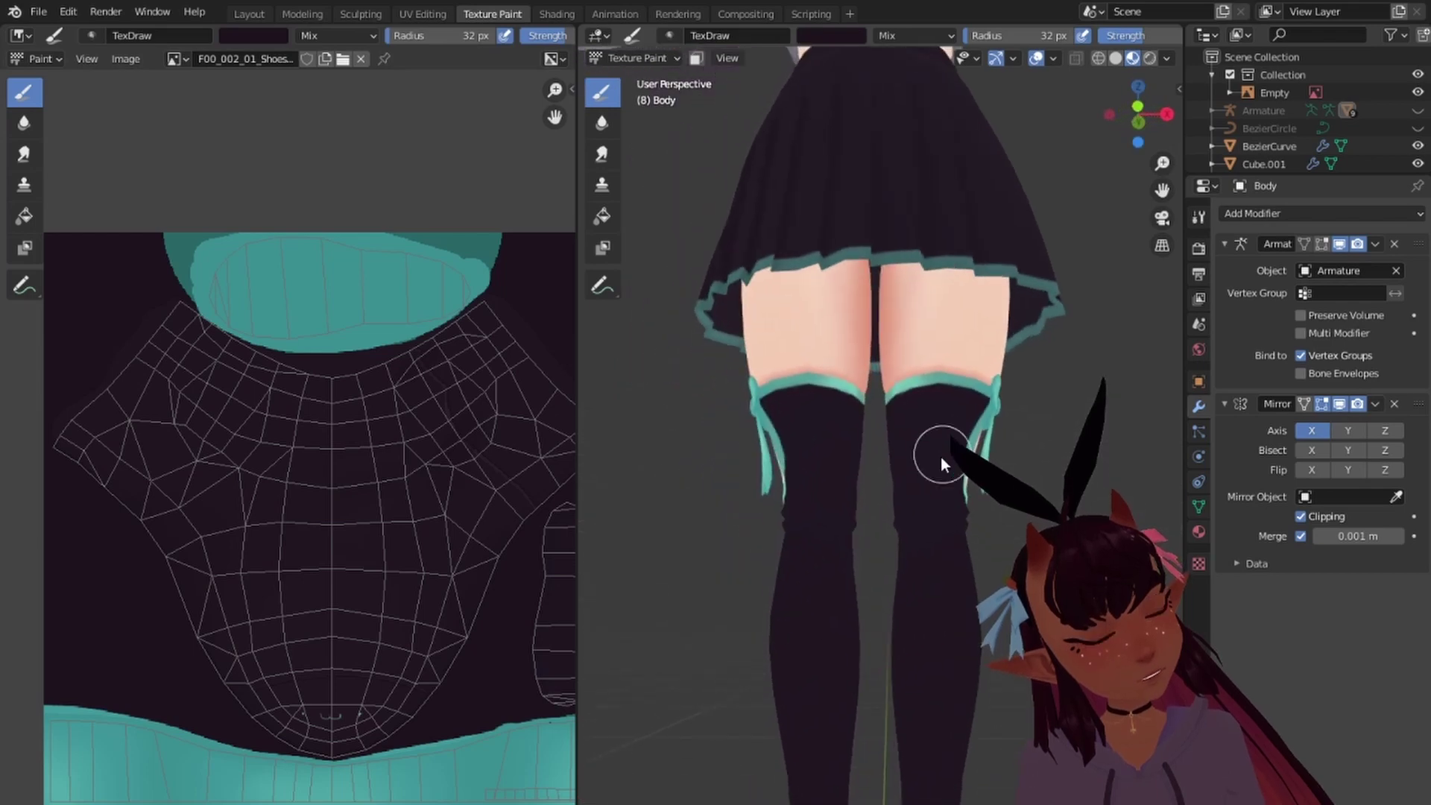
scroll(946, 455, "down", 4)
middle_click_drag(1044, 429, 1178, 494)
Step: Switch texture painting to the skirt and display its F00_001_01_Bottoms_01 texture
left_click(125, 59)
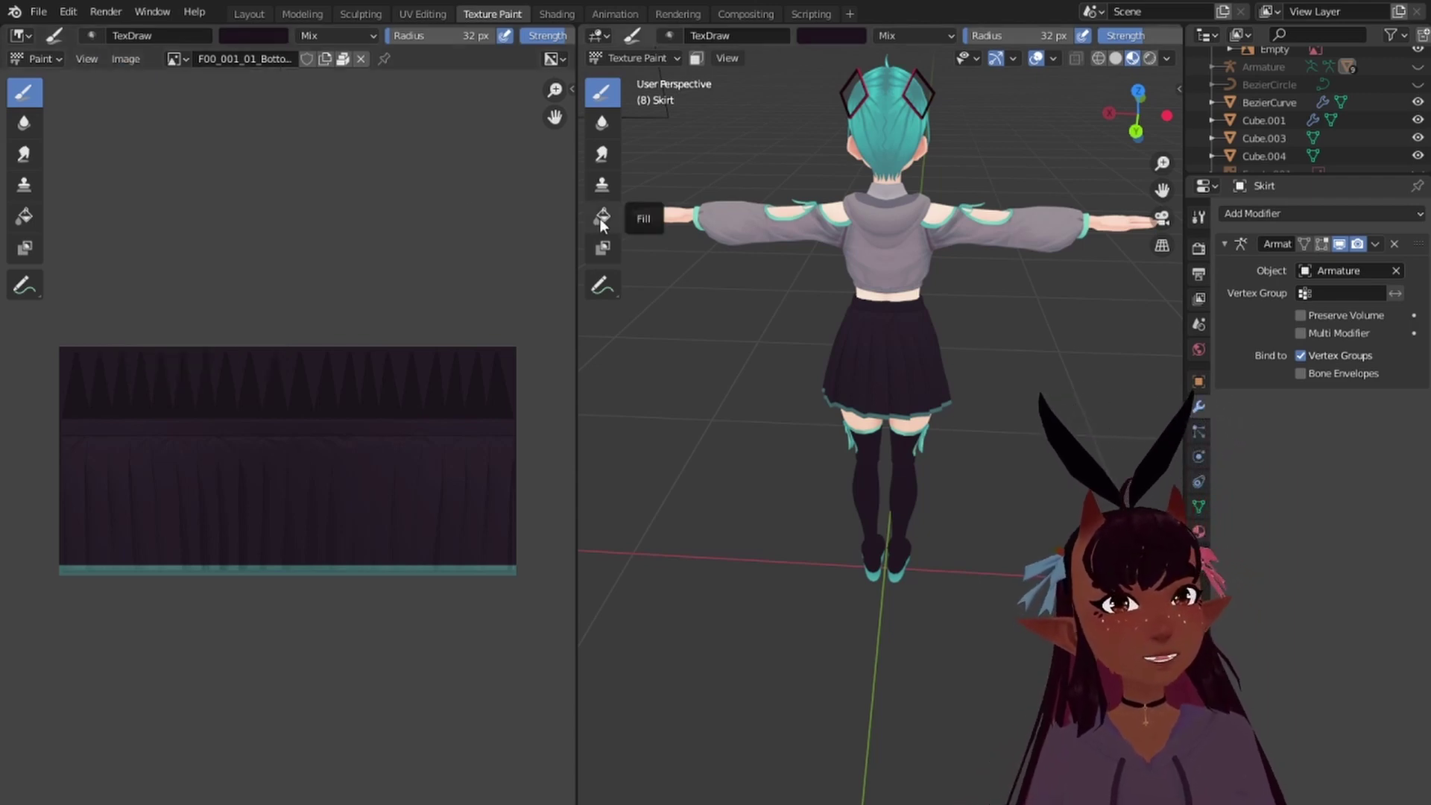
scroll(826, 297, "up", 4)
scroll(958, 253, "down", 2)
middle_click_drag(963, 252, 784, 269)
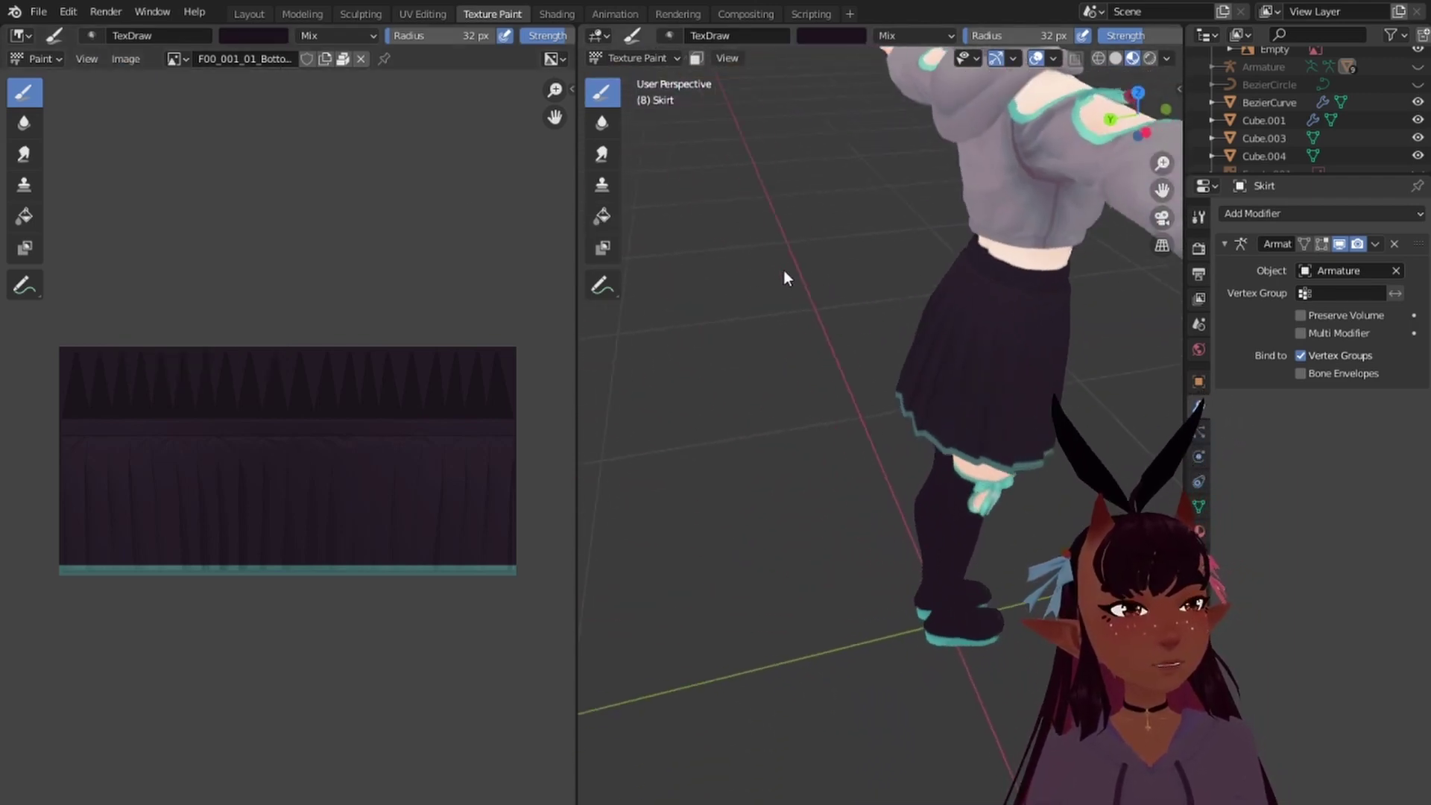
left_click(119, 59)
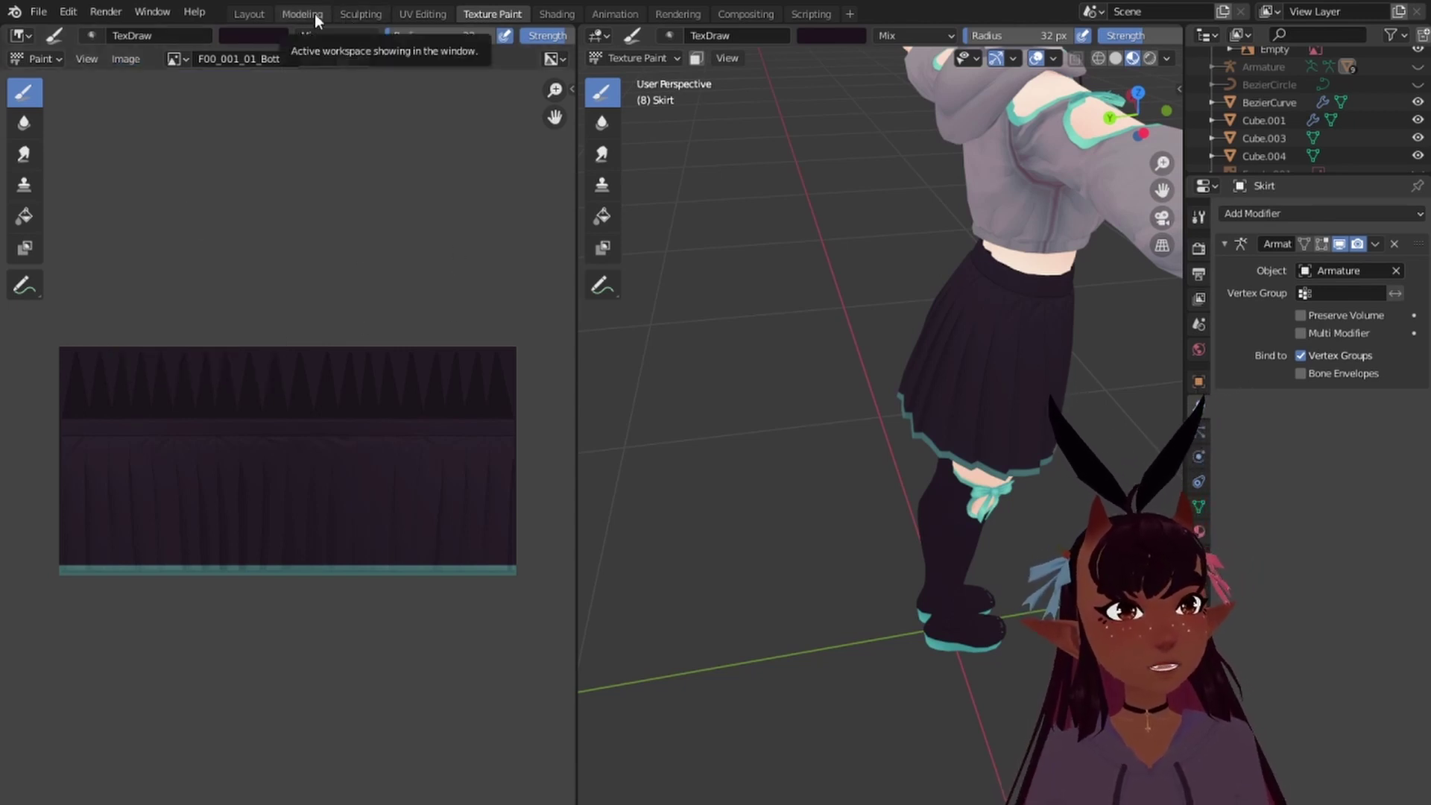
Step: Inspect the skirt's F00_001_01_Bottoms_01_CLOTH material settings in the Shading workspace
left_click(560, 13)
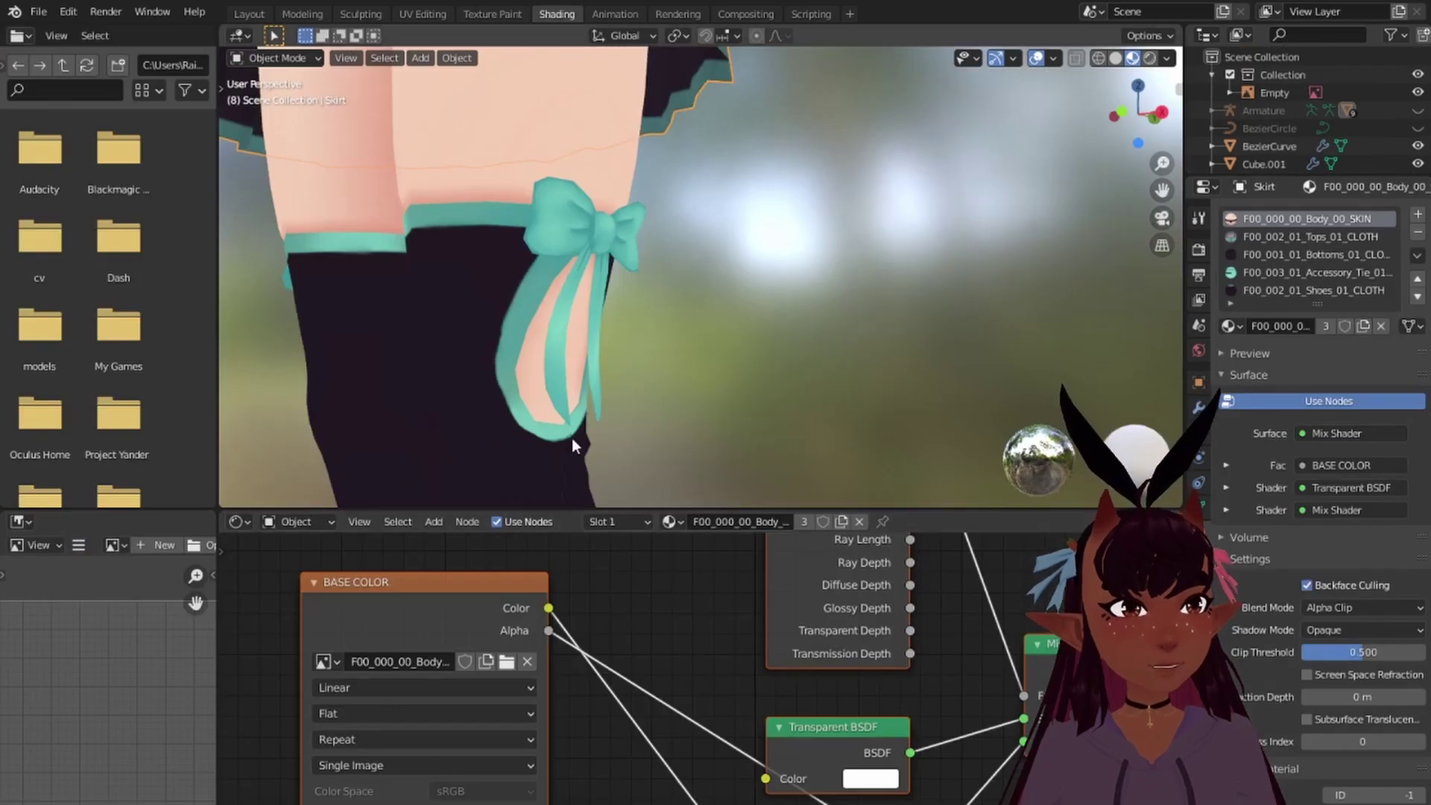
left_click(1271, 254)
scroll(1251, 264, "down", 3)
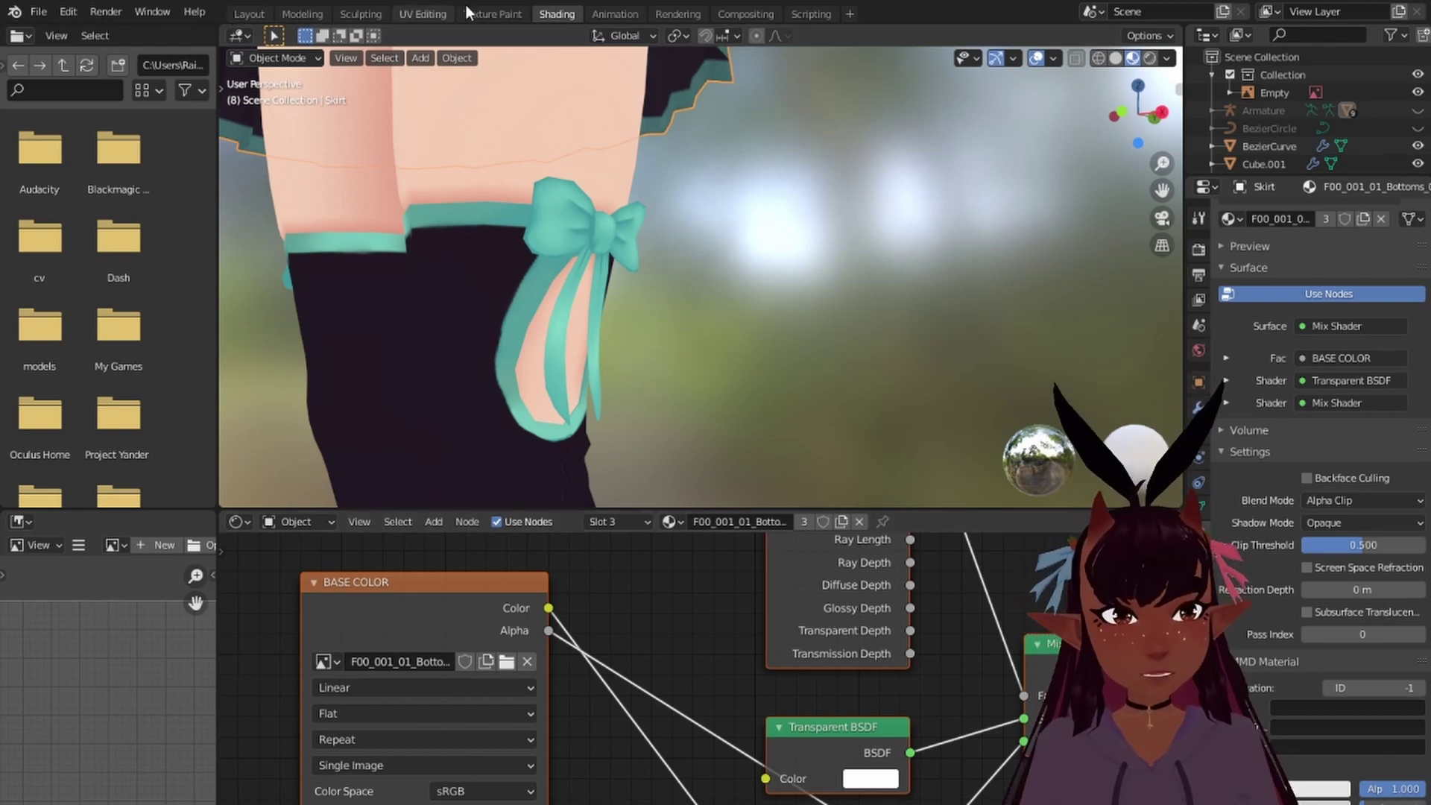
Step: Fill the hem strip along the skirt texture's lower edge with the palette's medium teal using the Fill tool
left_click(507, 17)
scroll(897, 417, "up", 2)
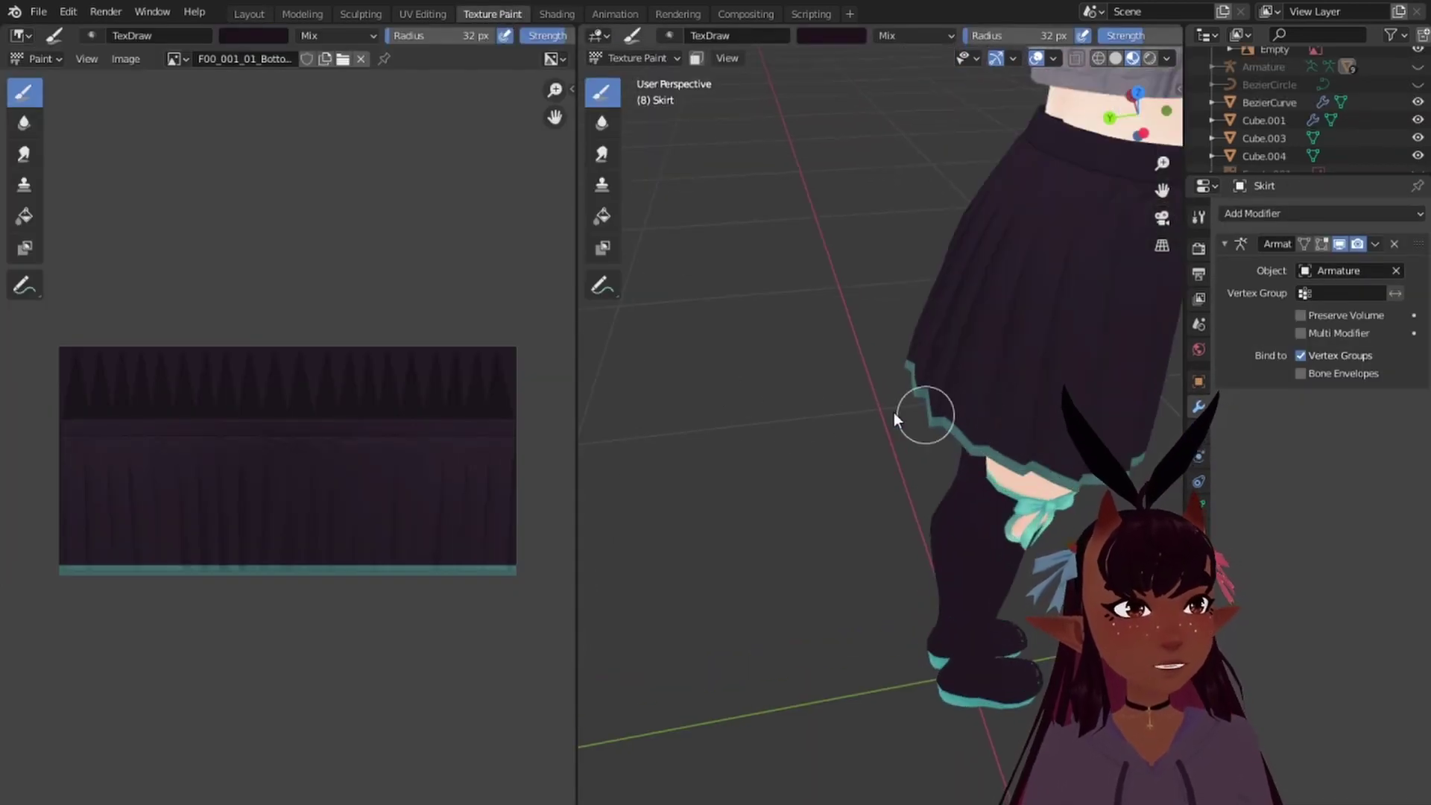
mouse_move(895, 416)
middle_mouse_down()
mouse_move(968, 395)
mouse_move(758, 393)
middle_mouse_up()
scroll(527, 473, "up", 6)
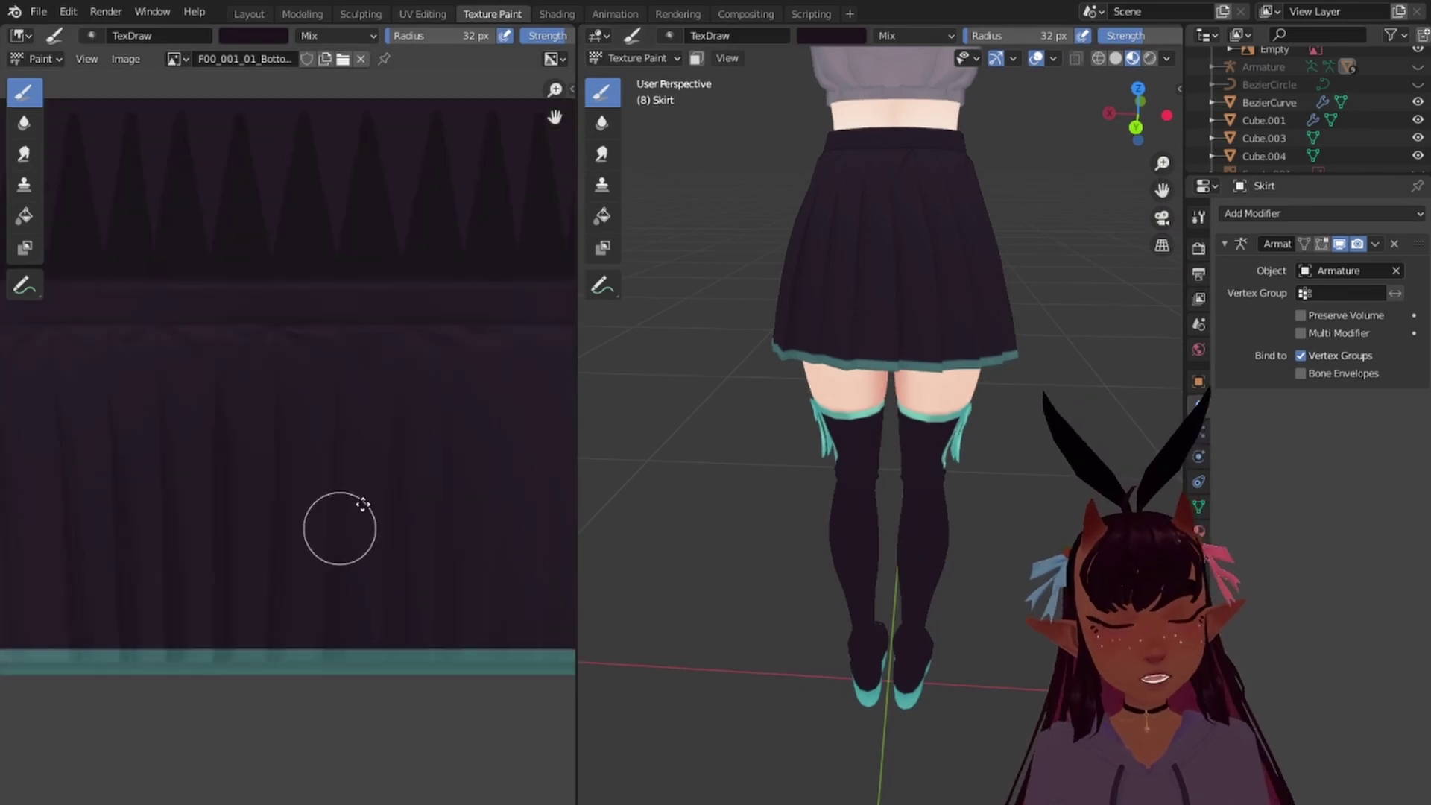
left_click(1200, 219)
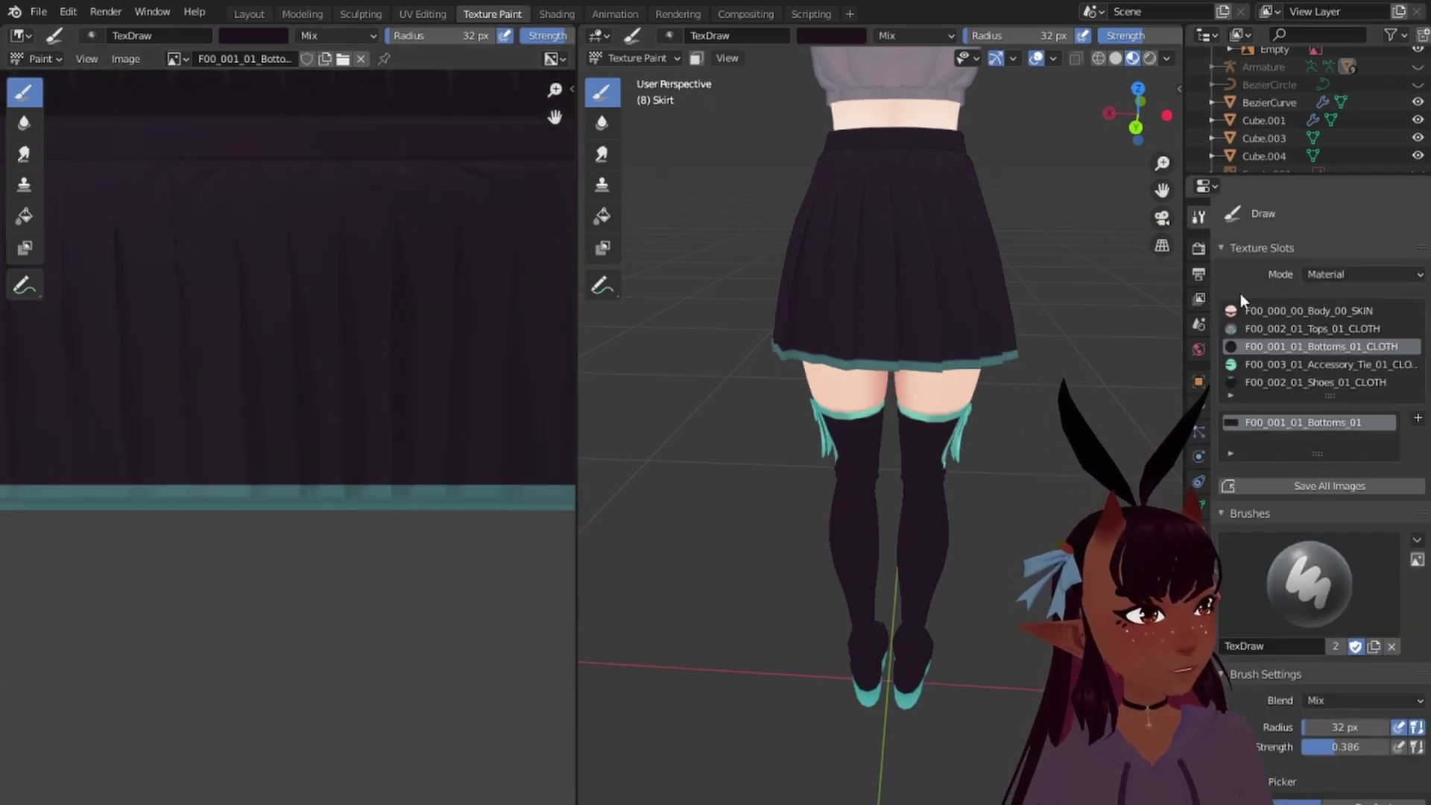
scroll(1304, 583, "down", 8)
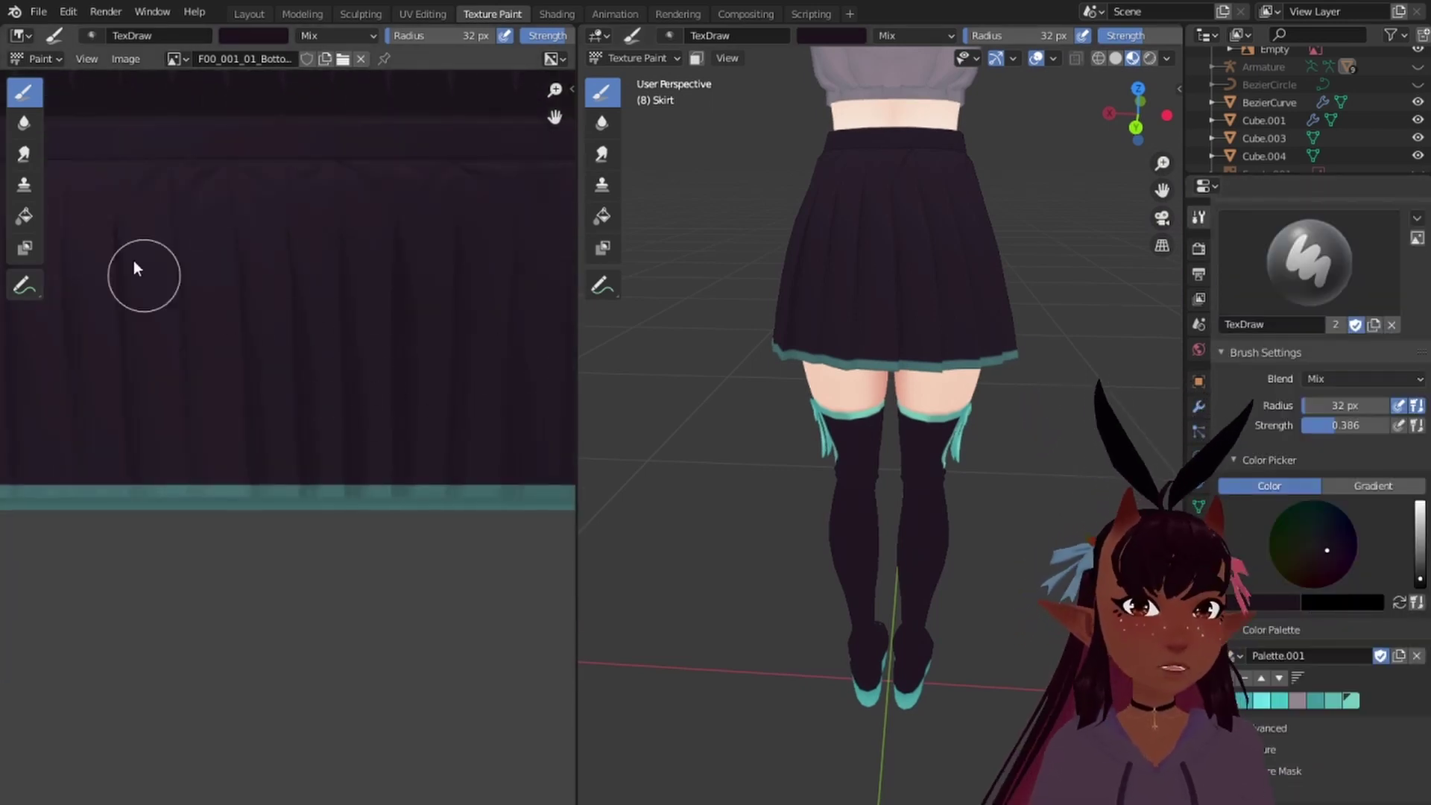
left_click(27, 216)
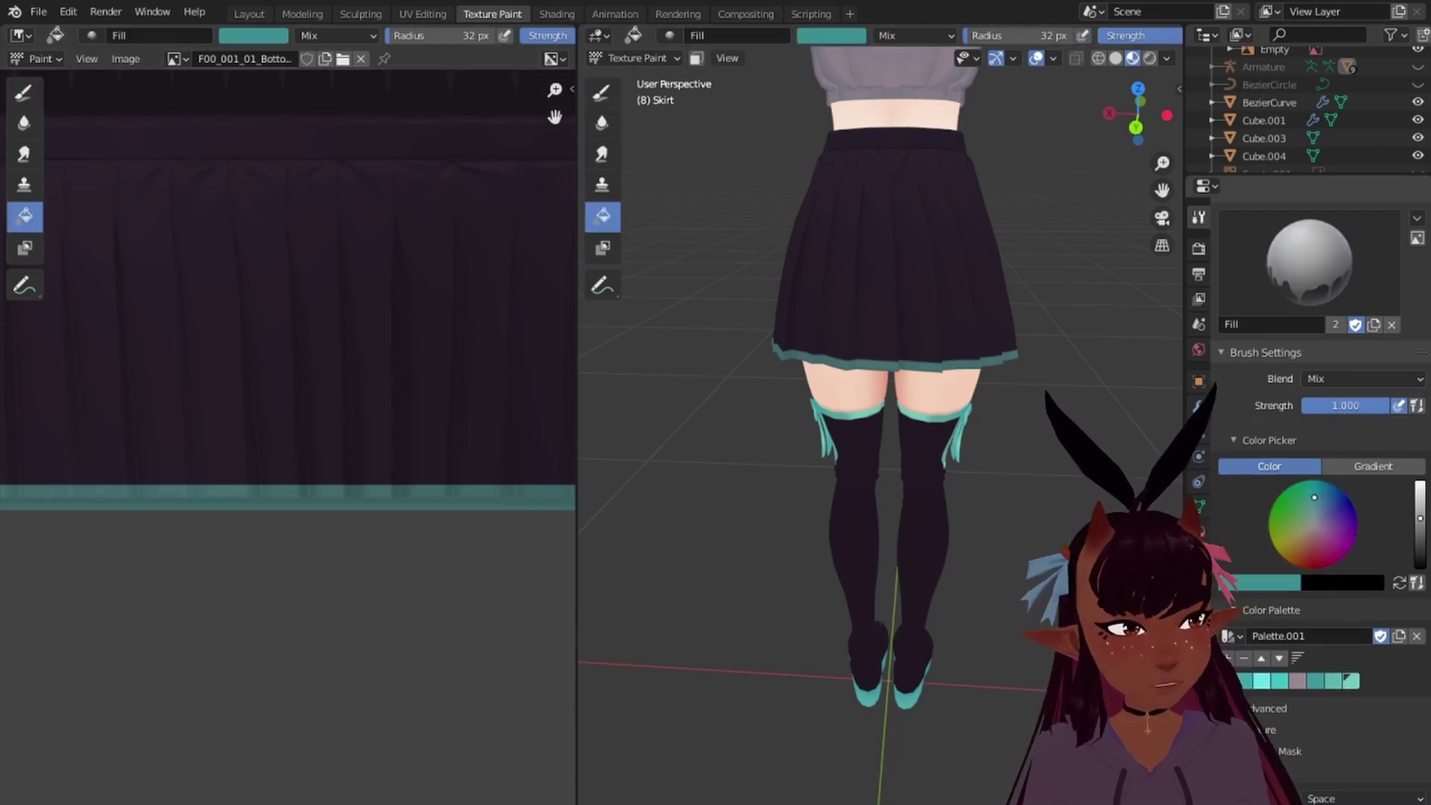
left_click(1319, 683)
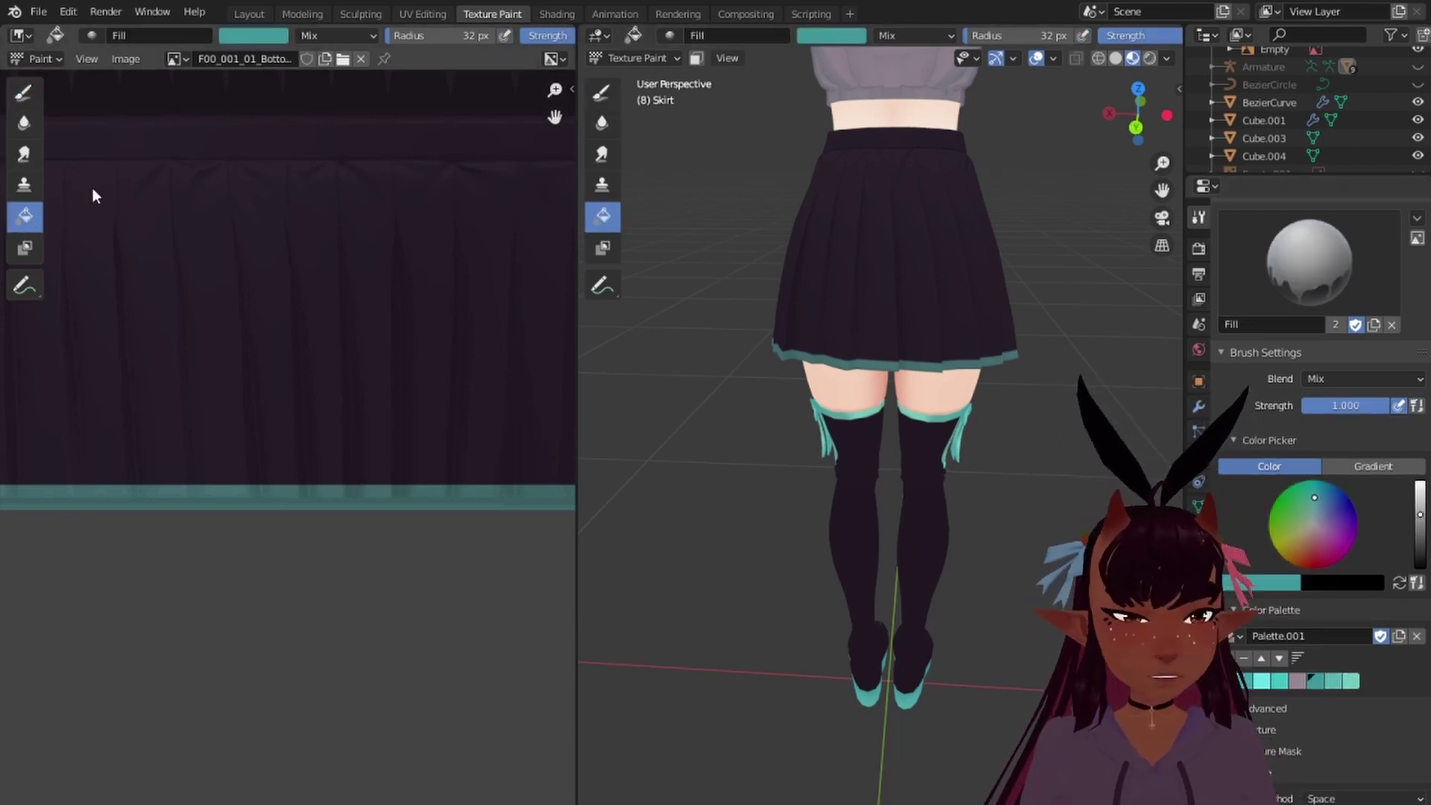
scroll(322, 561, "up", 7)
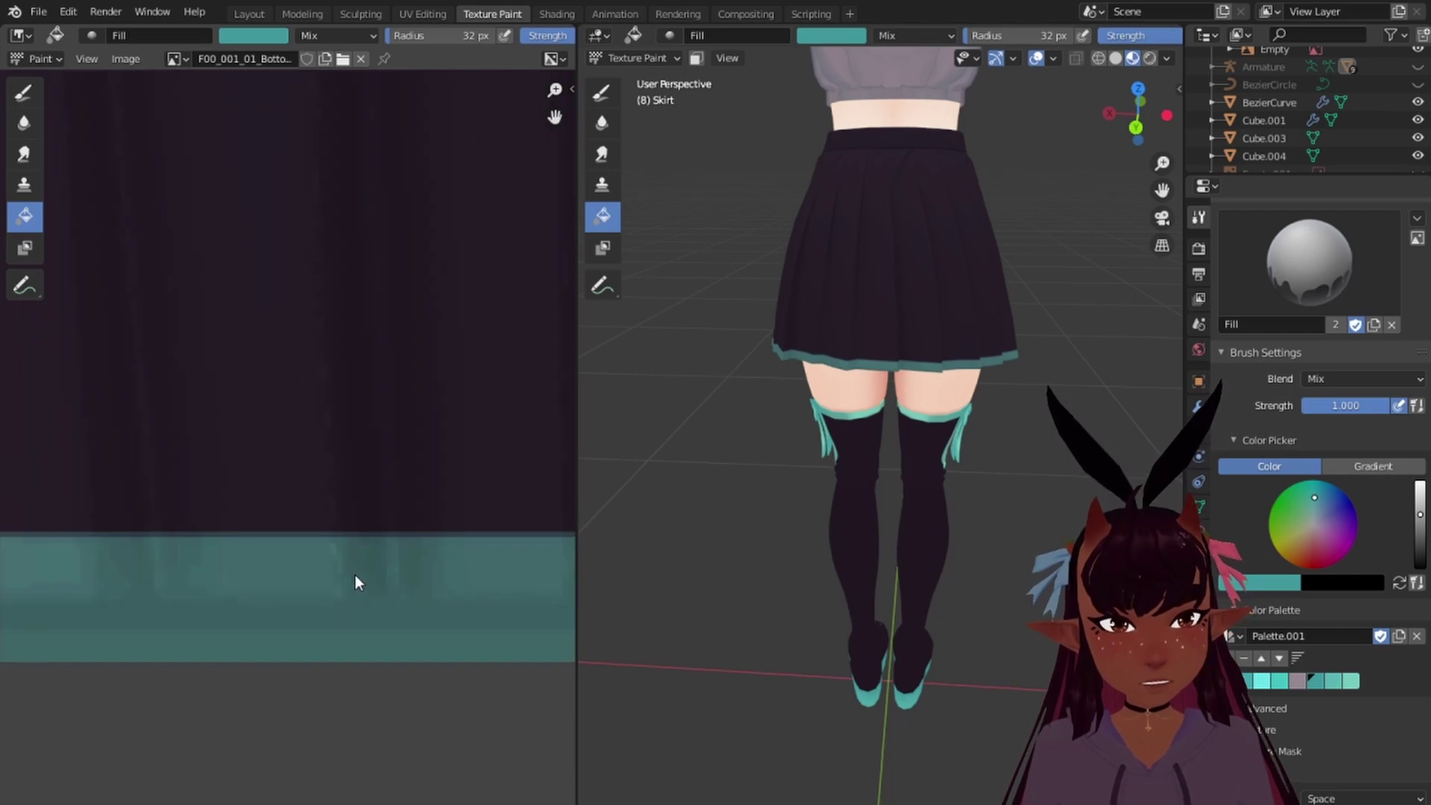
left_click(369, 608)
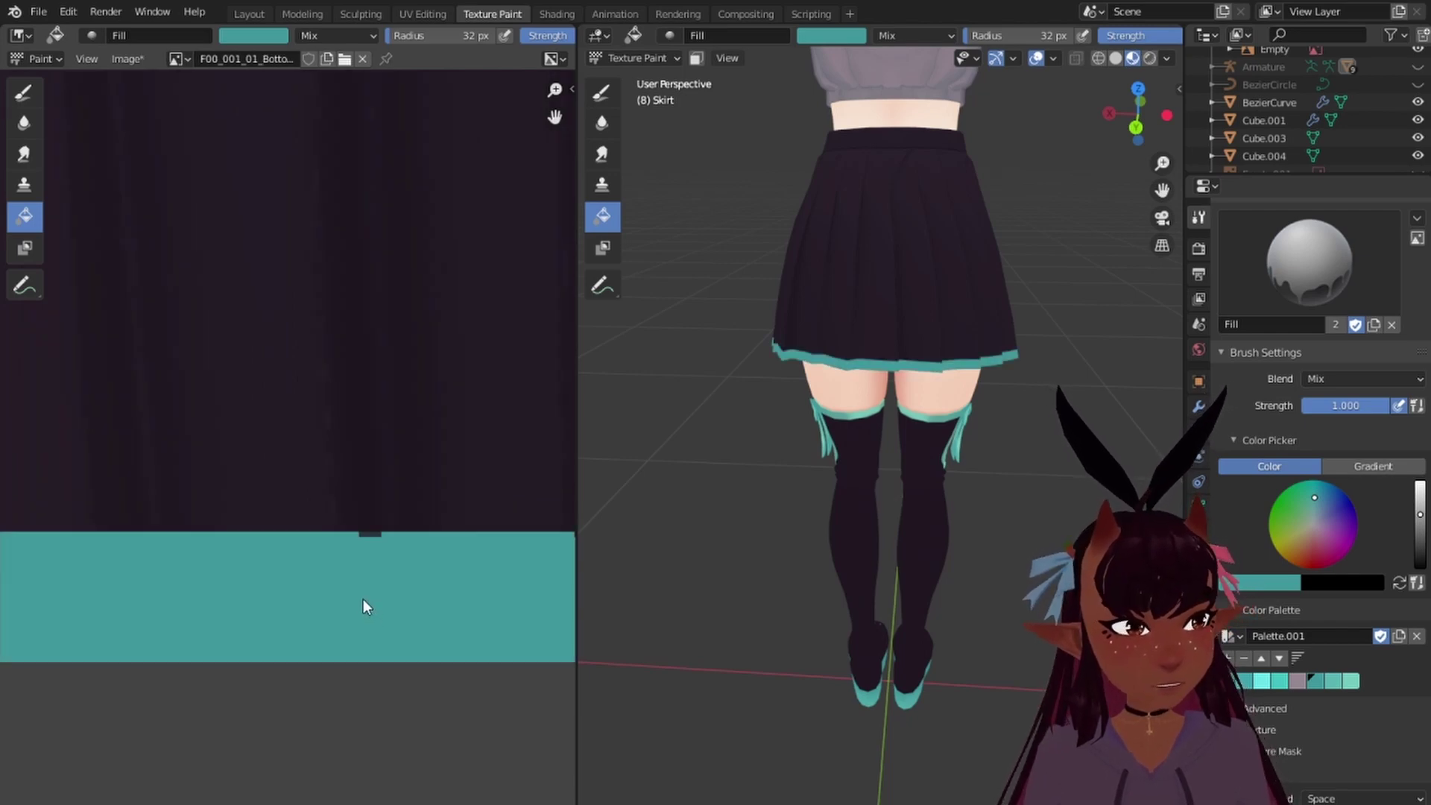
scroll(364, 607, "down", 4)
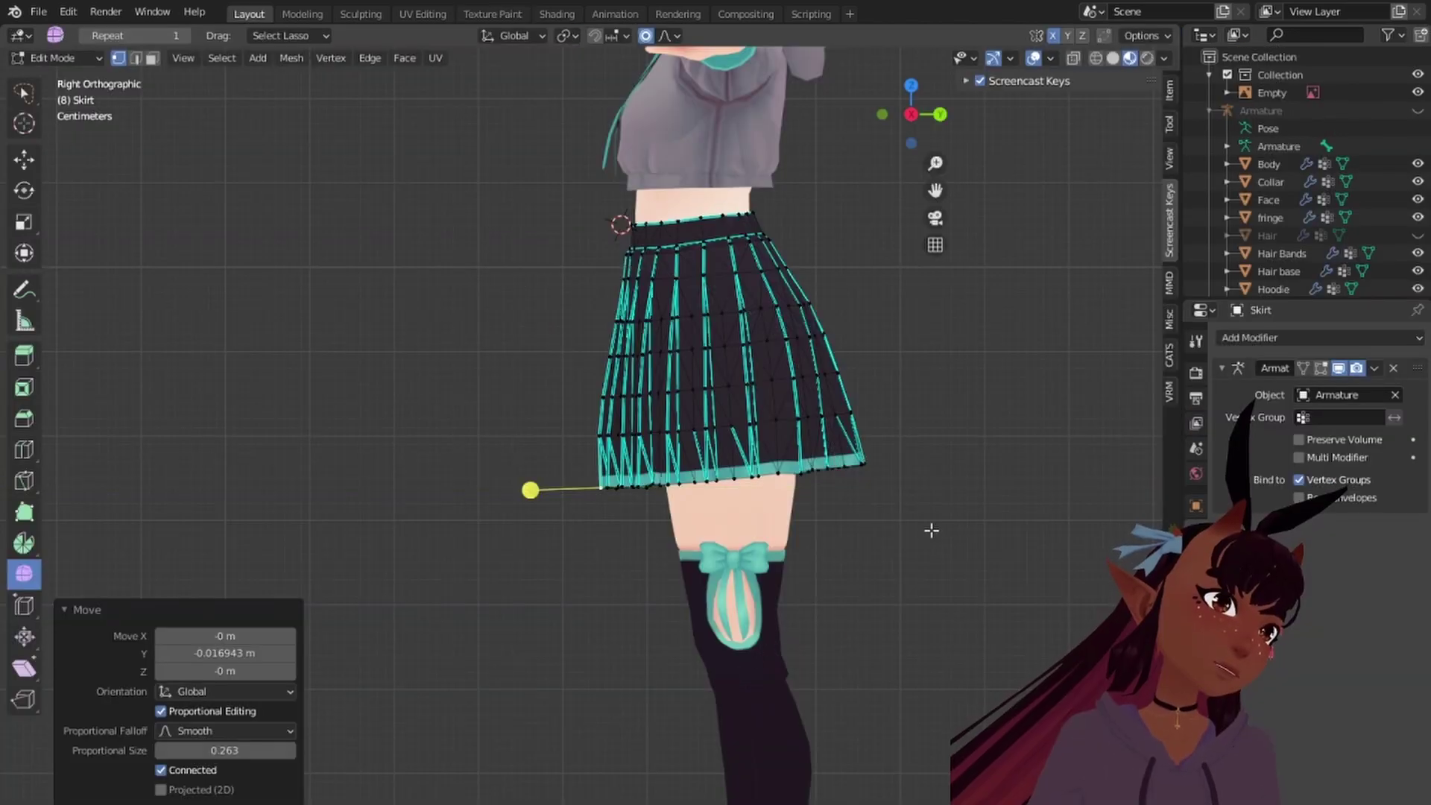
Step: Pull the front hem of the skirt about 0.005 m outward along global Y using proportional editing
scroll(931, 530, "down", 3)
key("a")
key("a")
key("a")
middle_click_drag(881, 444, 804, 350)
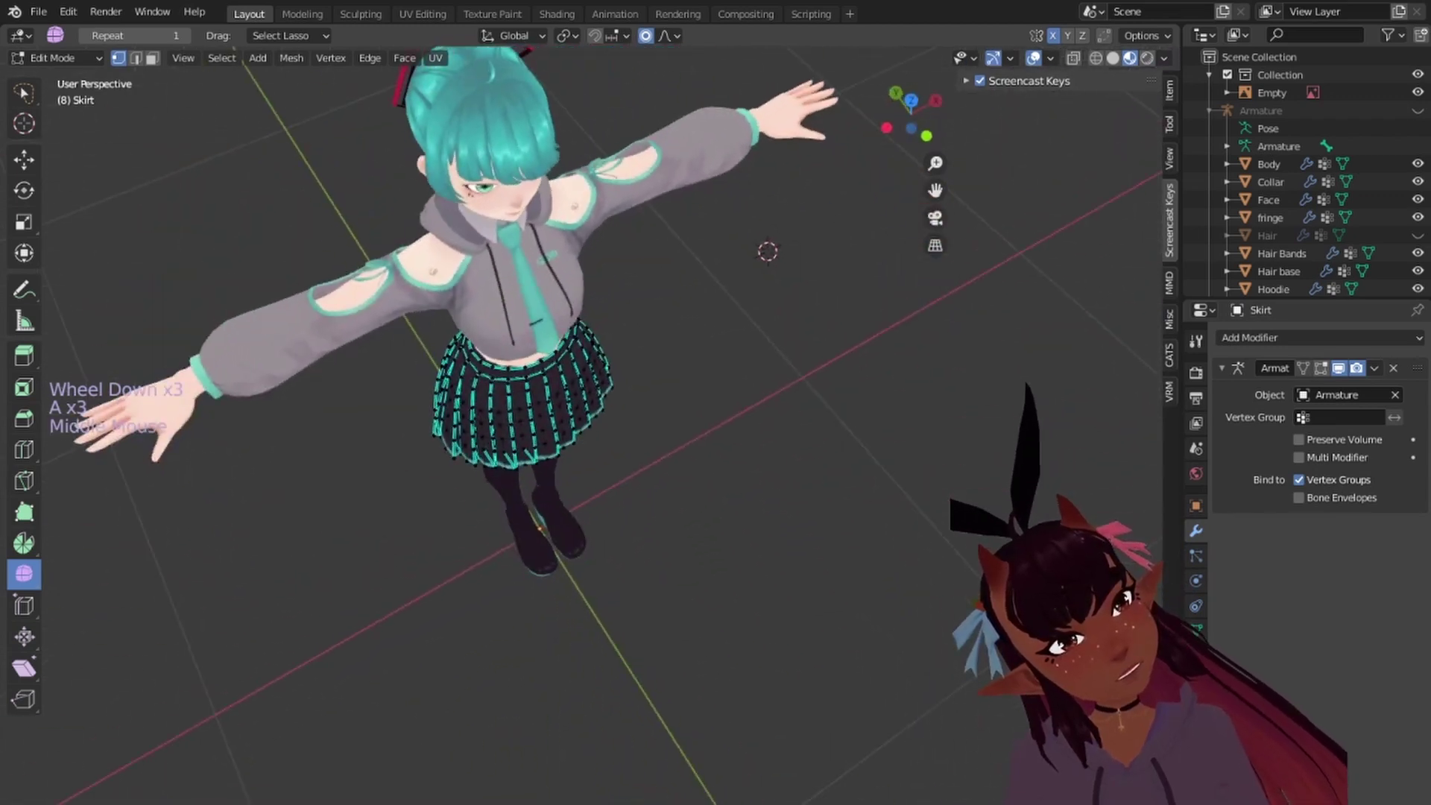
scroll(633, 509, "up", 5)
right_click(352, 521, "shift")
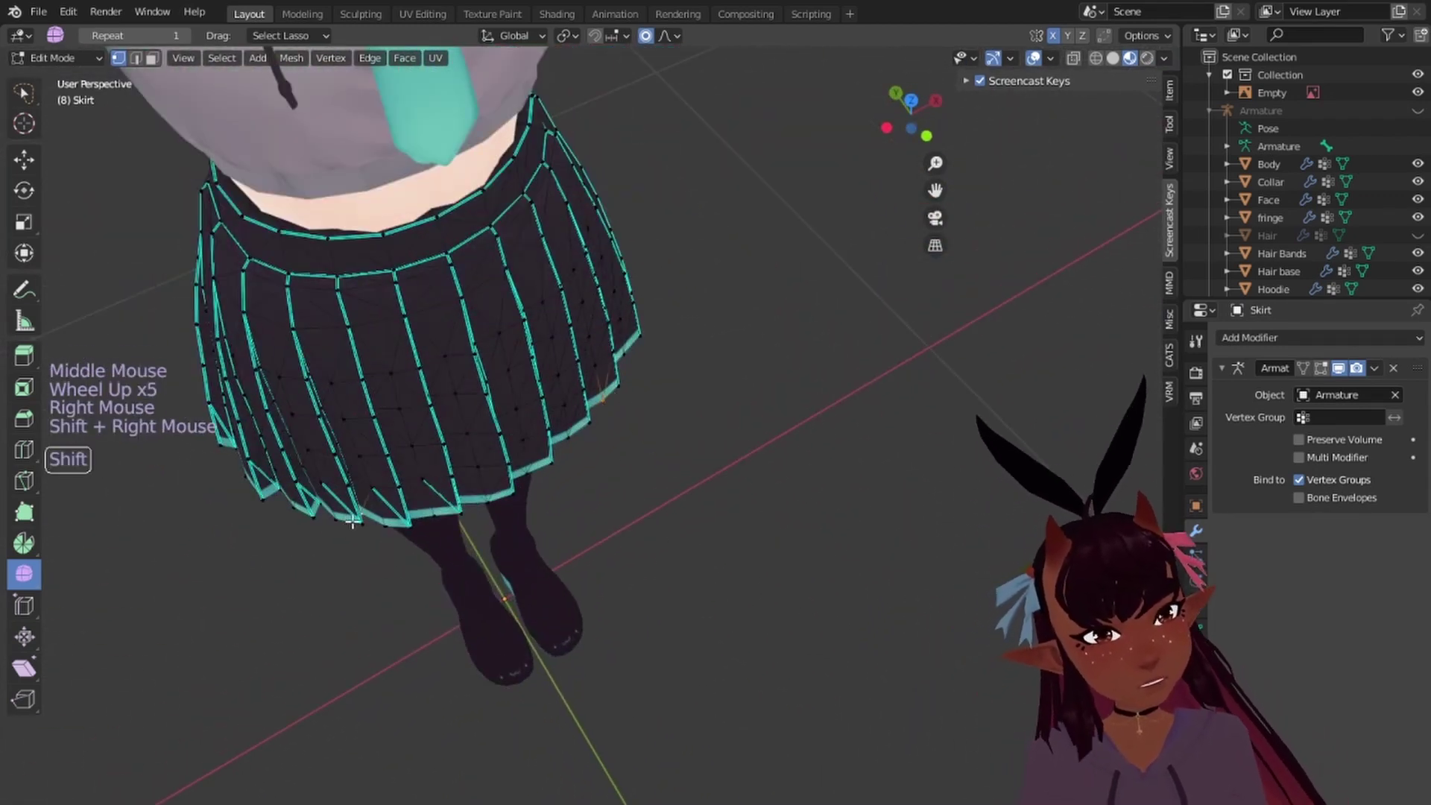
key("g")
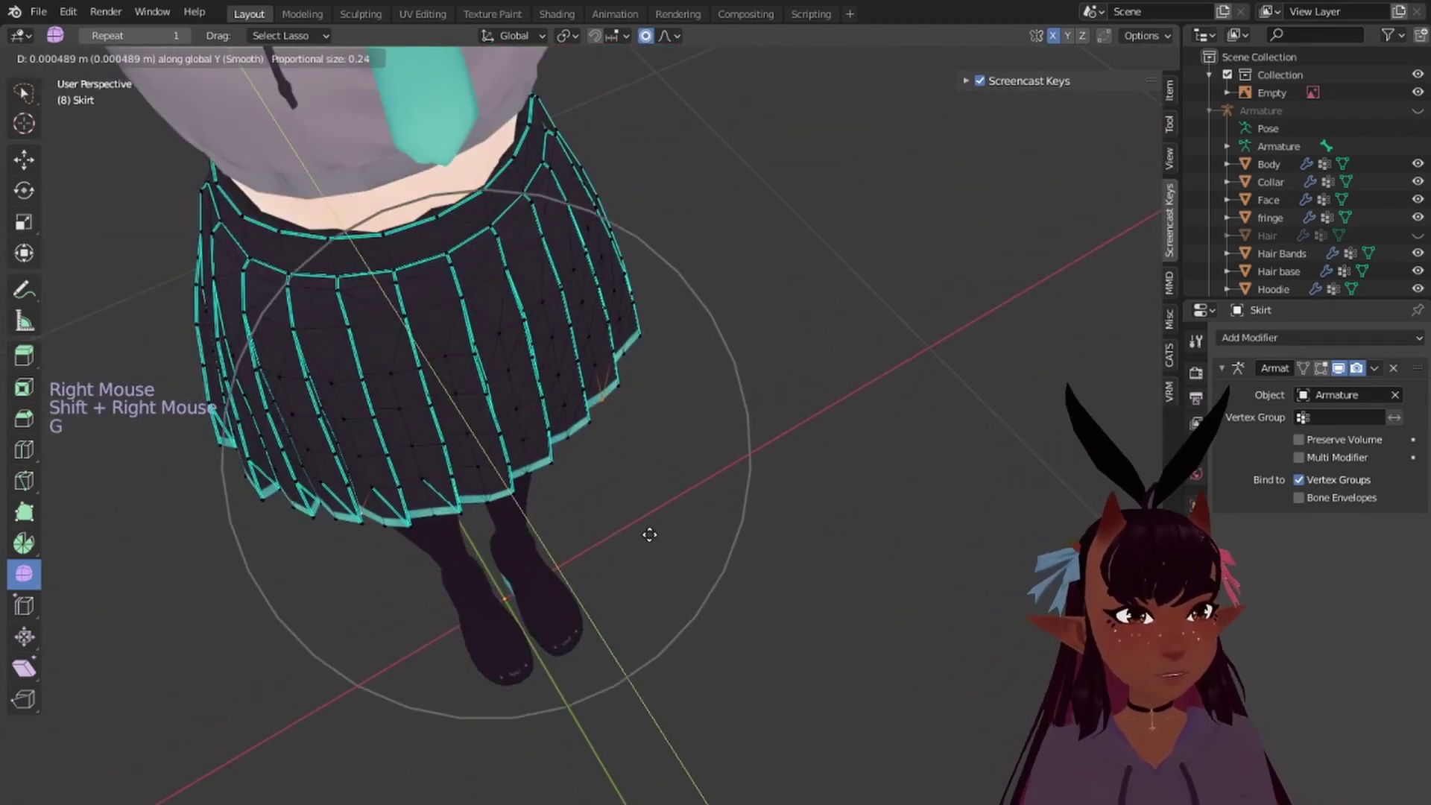
key("y")
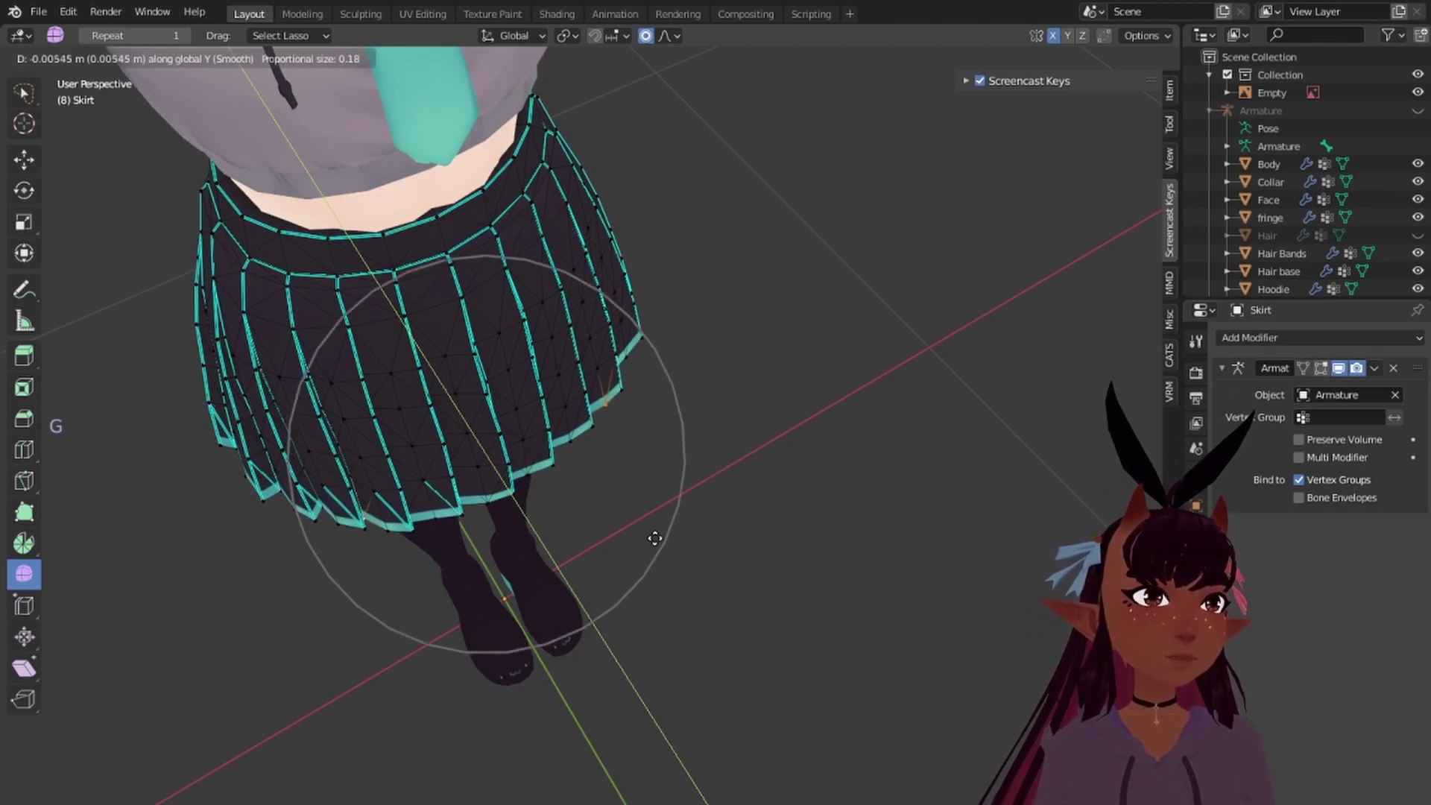
left_click(656, 535)
Step: Return the skirt from Edit Mode to Object Mode and deselect all objects
middle_click_drag(658, 536, 389, 163)
scroll(630, 512, "down", 3)
key("a")
key("a")
key("a")
scroll(708, 454, "down", 5)
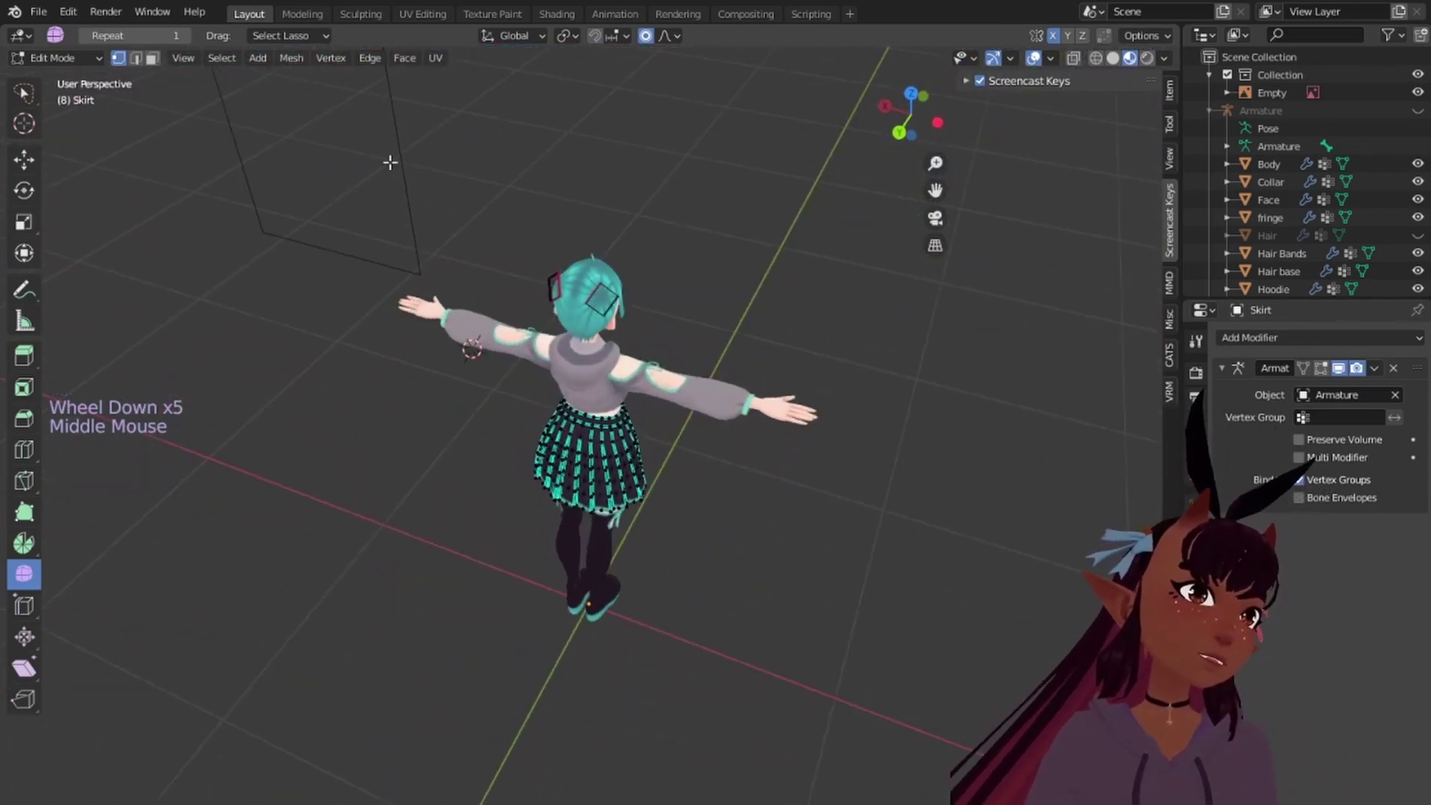
left_click(95, 59)
left_click(56, 73)
key("a")
key("a")
key("a")
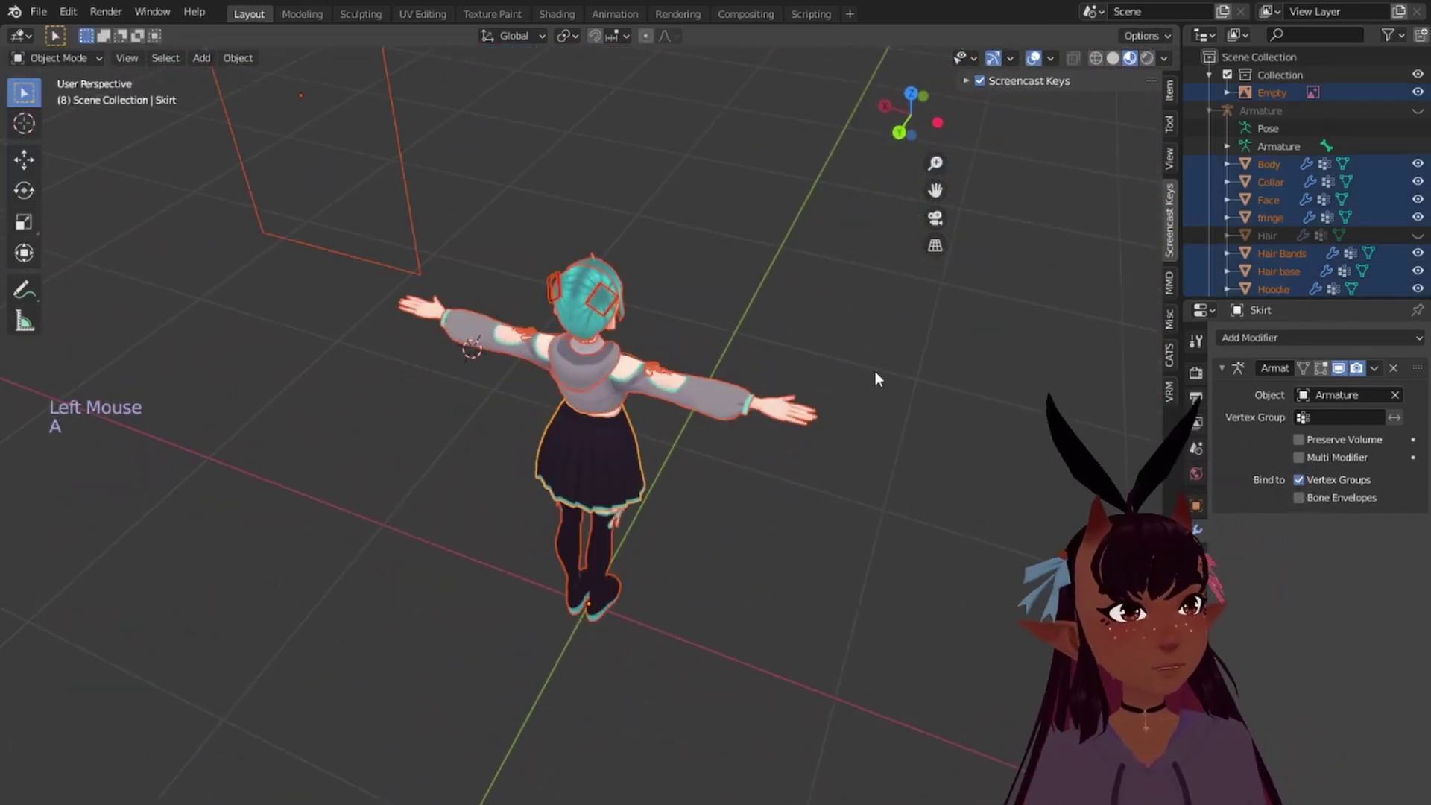
Step: Examine the whole character's hair, hoodie, skirt and stockings from several angles
scroll(868, 350, "up", 3)
middle_click_drag(860, 326, 643, 282)
scroll(642, 282, "up", 2)
middle_click_drag(712, 229, 419, 265)
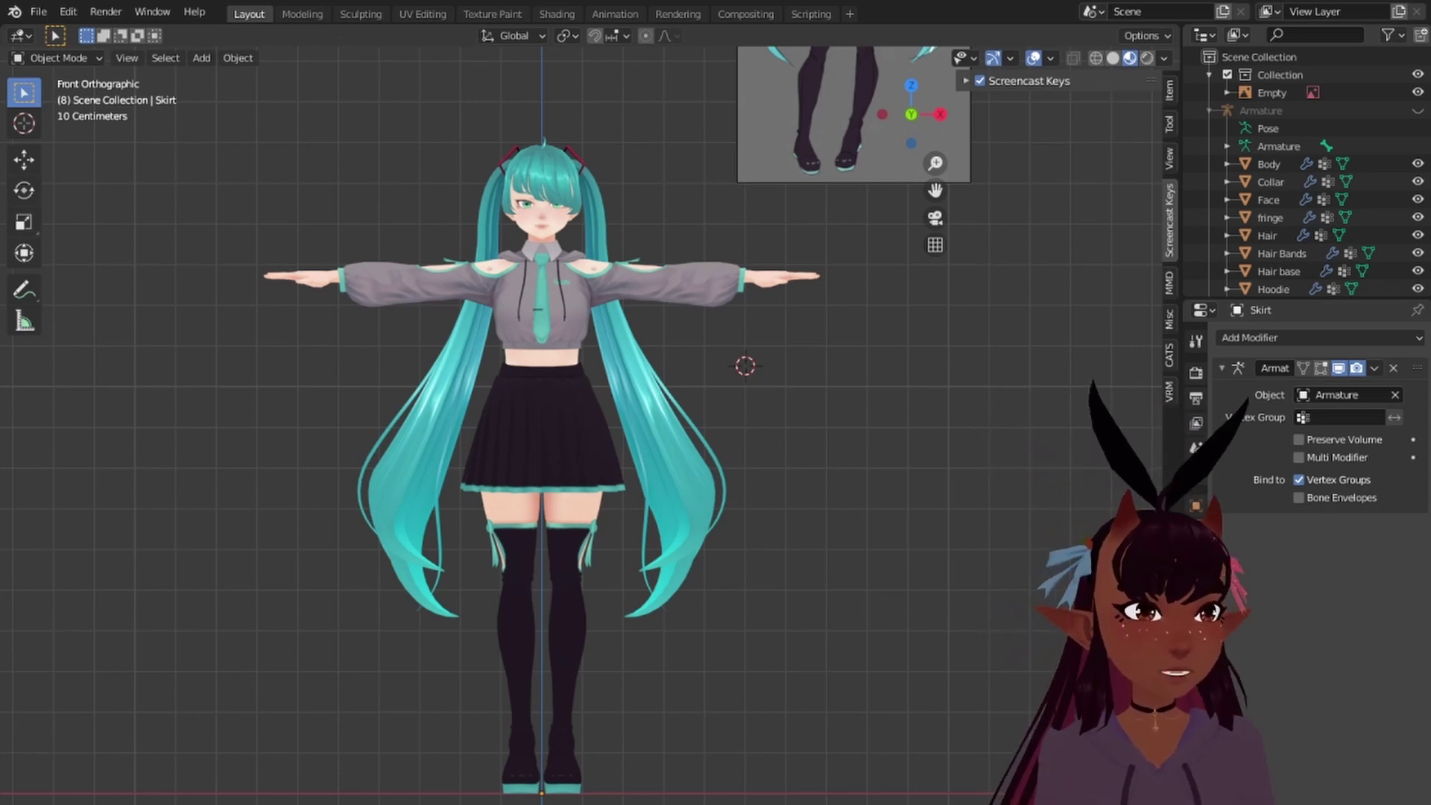
scroll(634, 253, "down", 3)
middle_click_drag(634, 254, 623, 312)
scroll(434, 252, "up", 3)
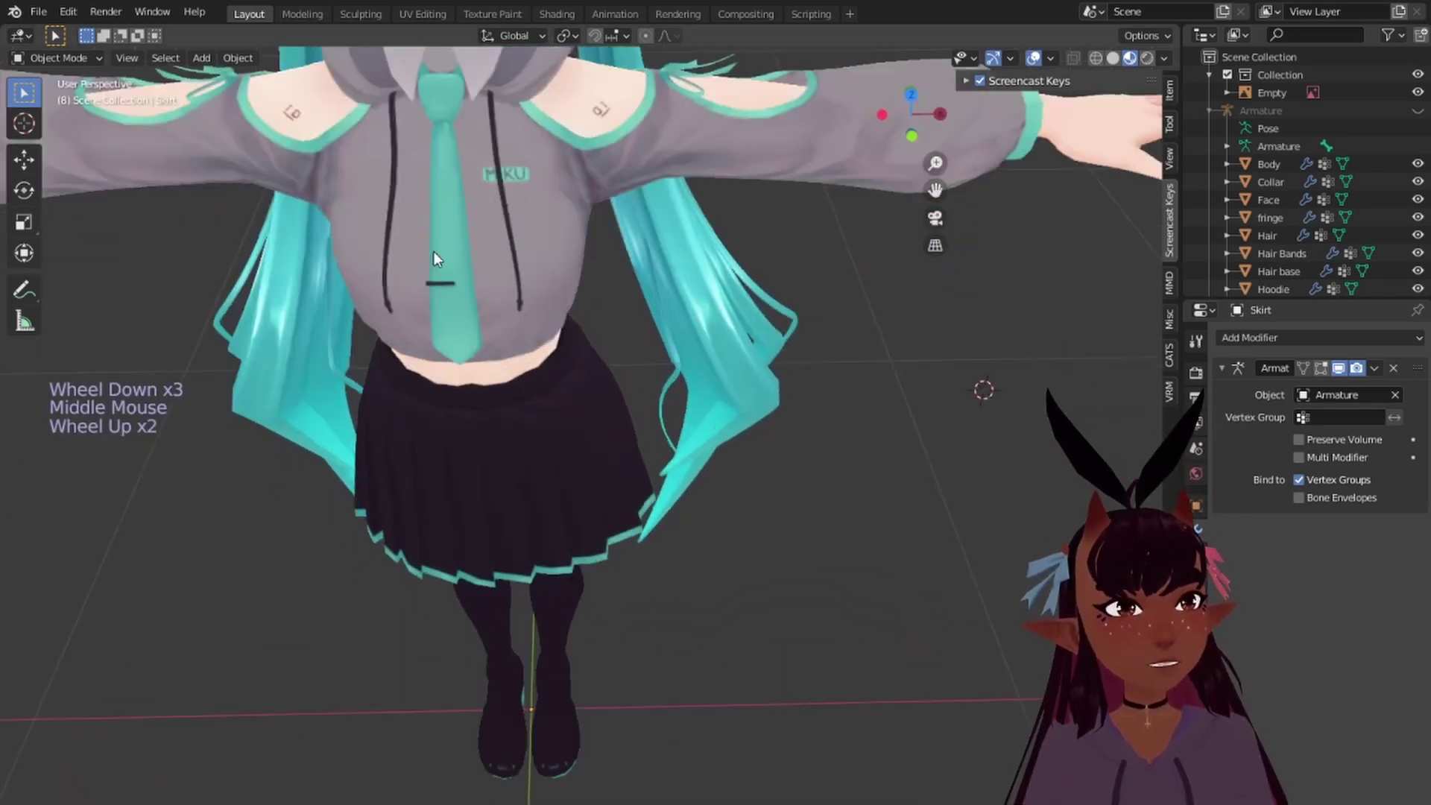
scroll(395, 217, "down", 2)
middle_click_drag(395, 217, 472, 329, "shift")
Step: Save the file and apply the Mirror modifier on the Body mesh
right_click(493, 322)
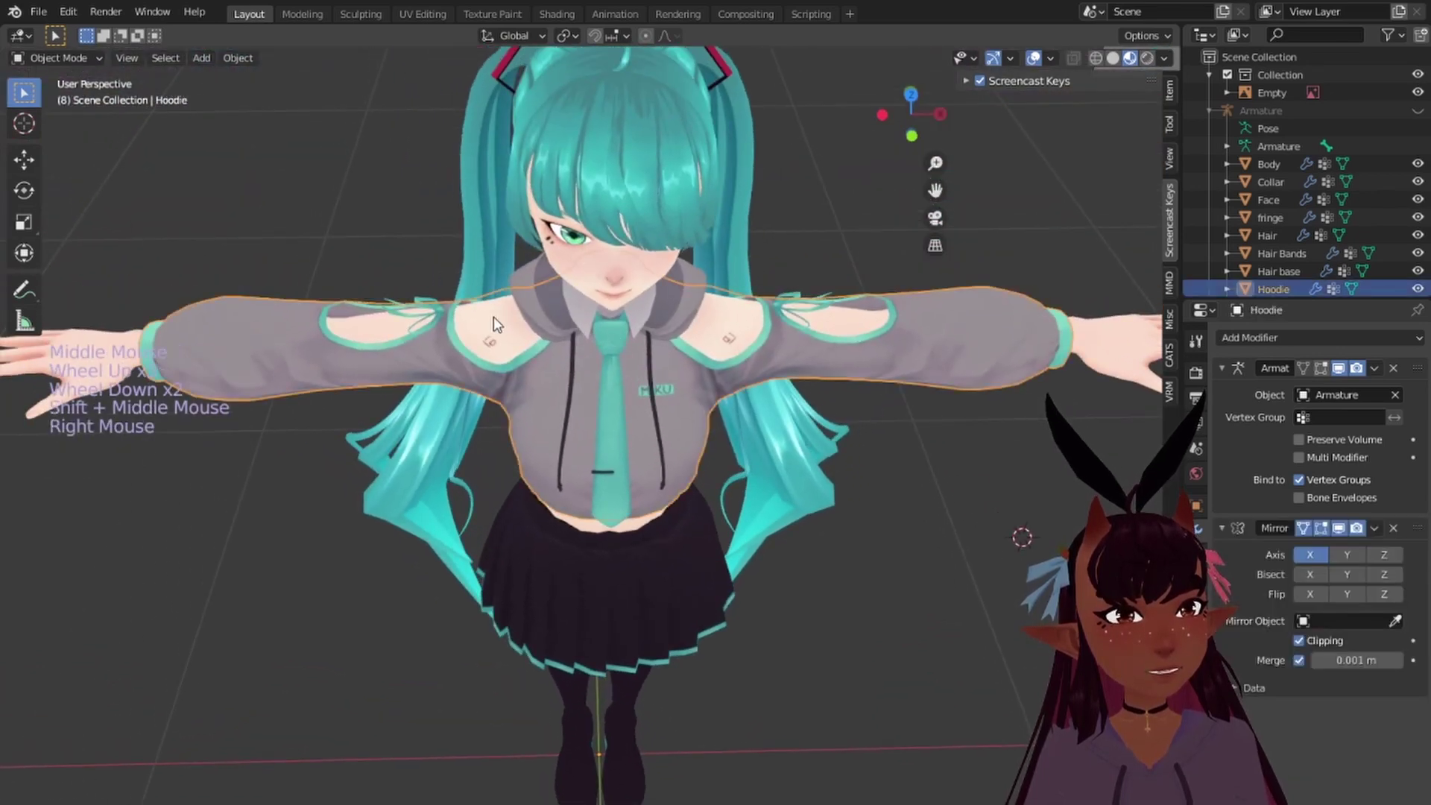
right_click(512, 334)
scroll(492, 310, "down", 5)
middle_click_drag(662, 344, 665, 257)
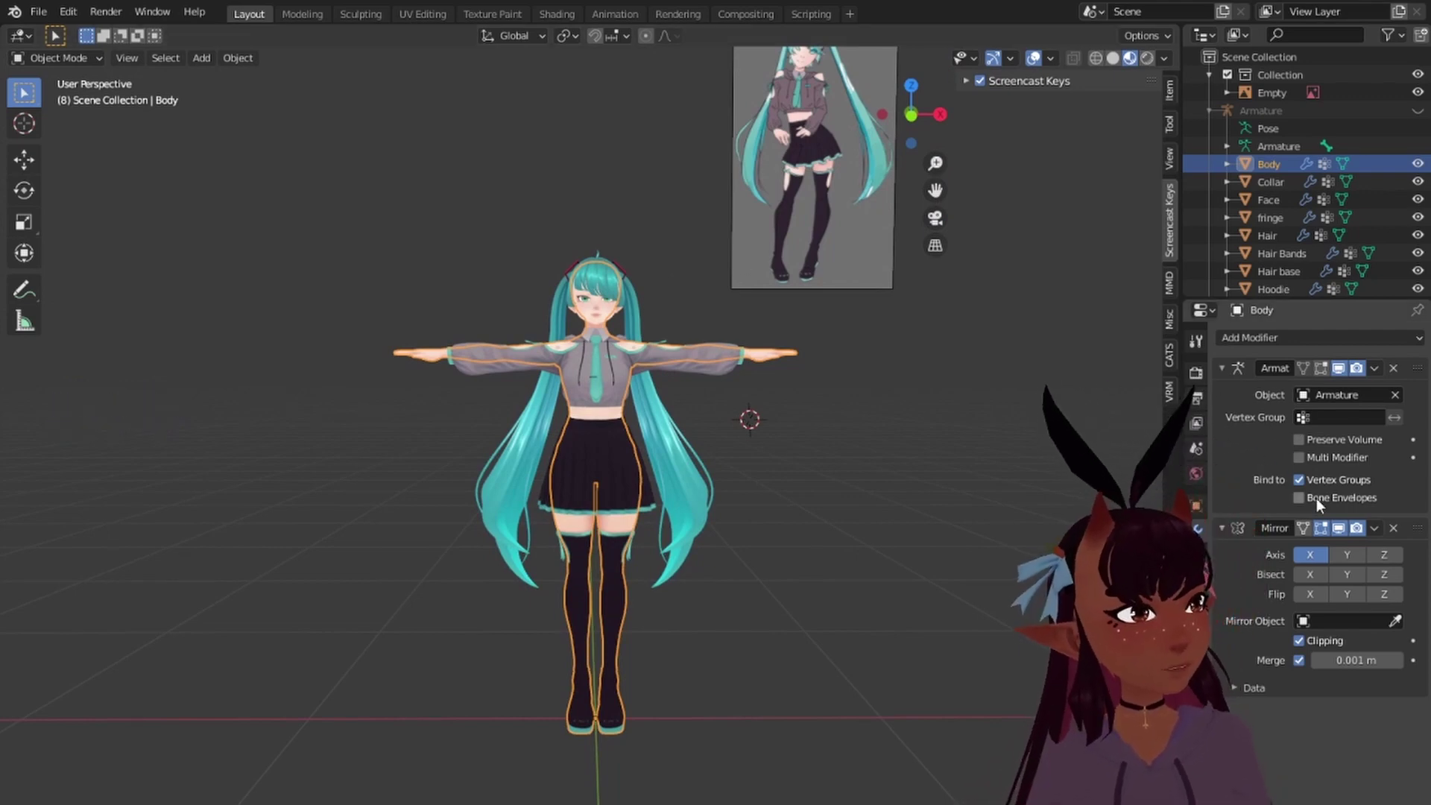
scroll(683, 511, "up", 4)
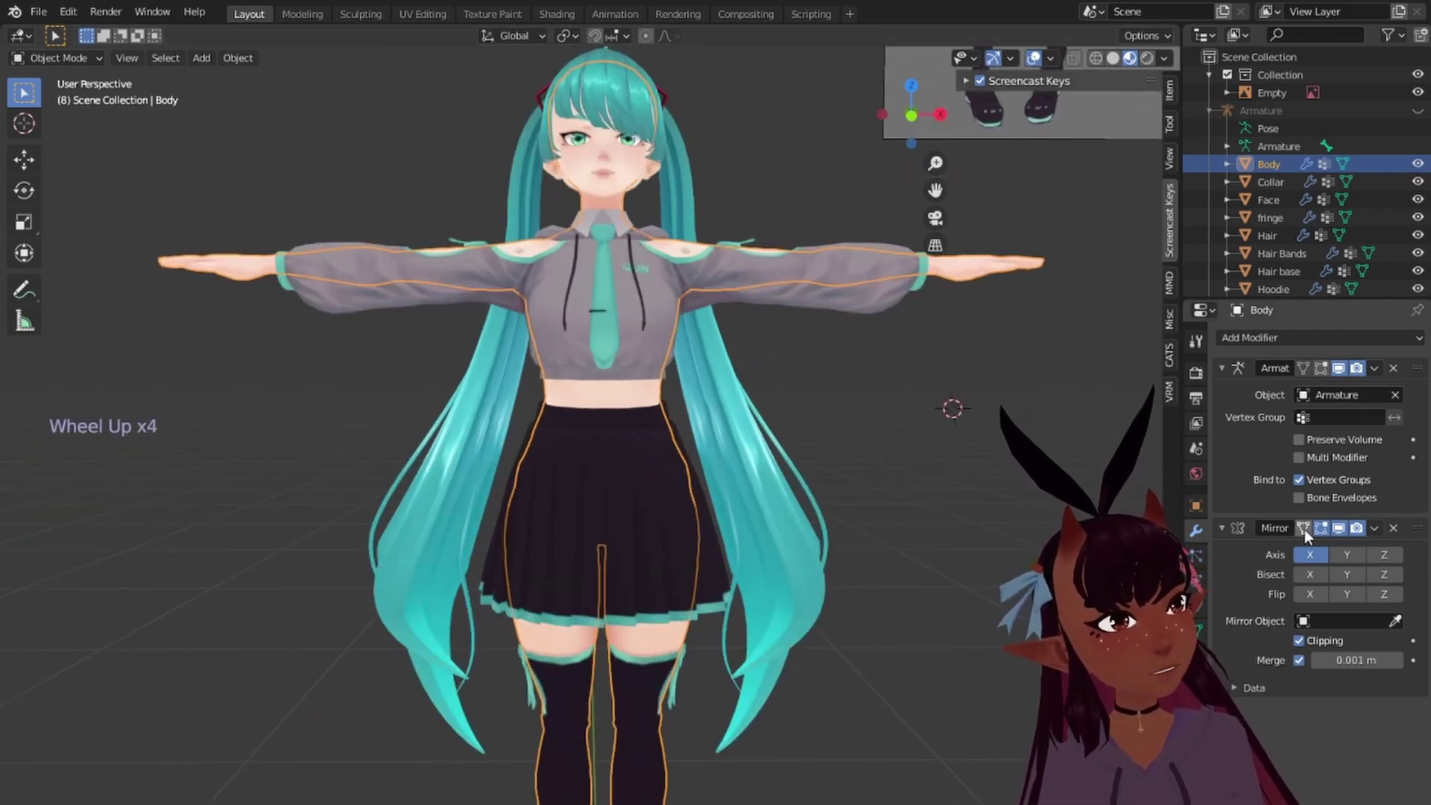
left_click(1379, 525)
left_click(39, 13)
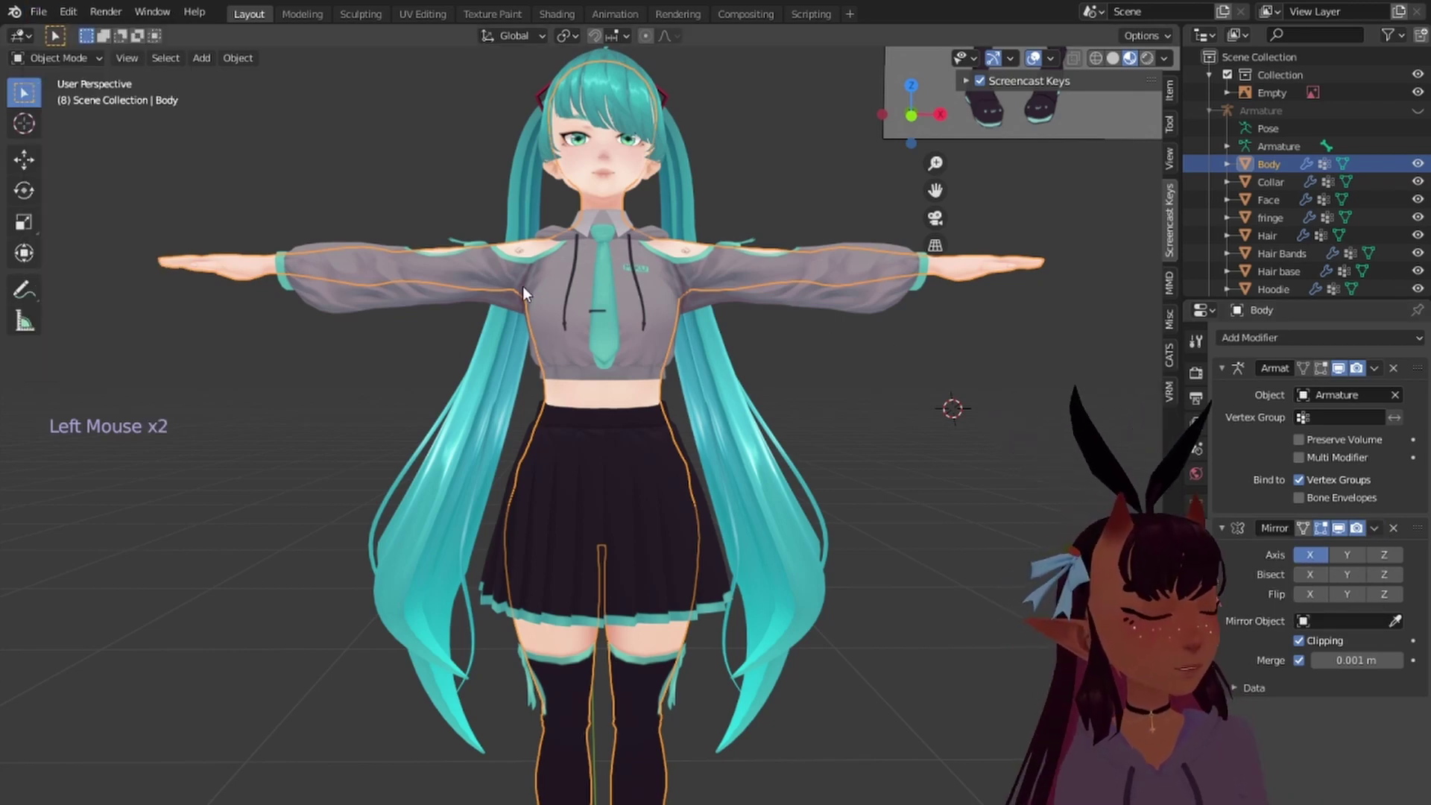
key("KP_1")
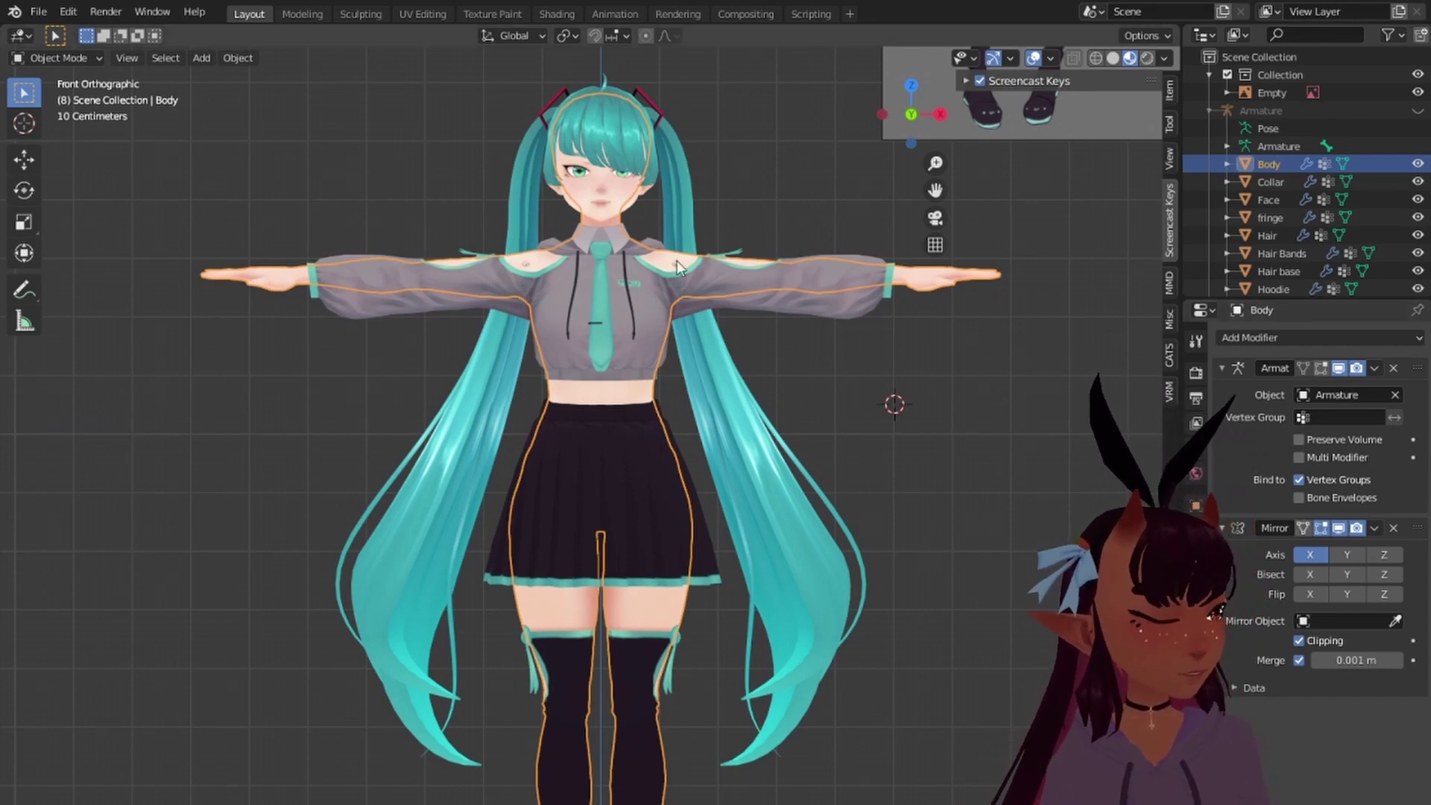
left_click(43, 13)
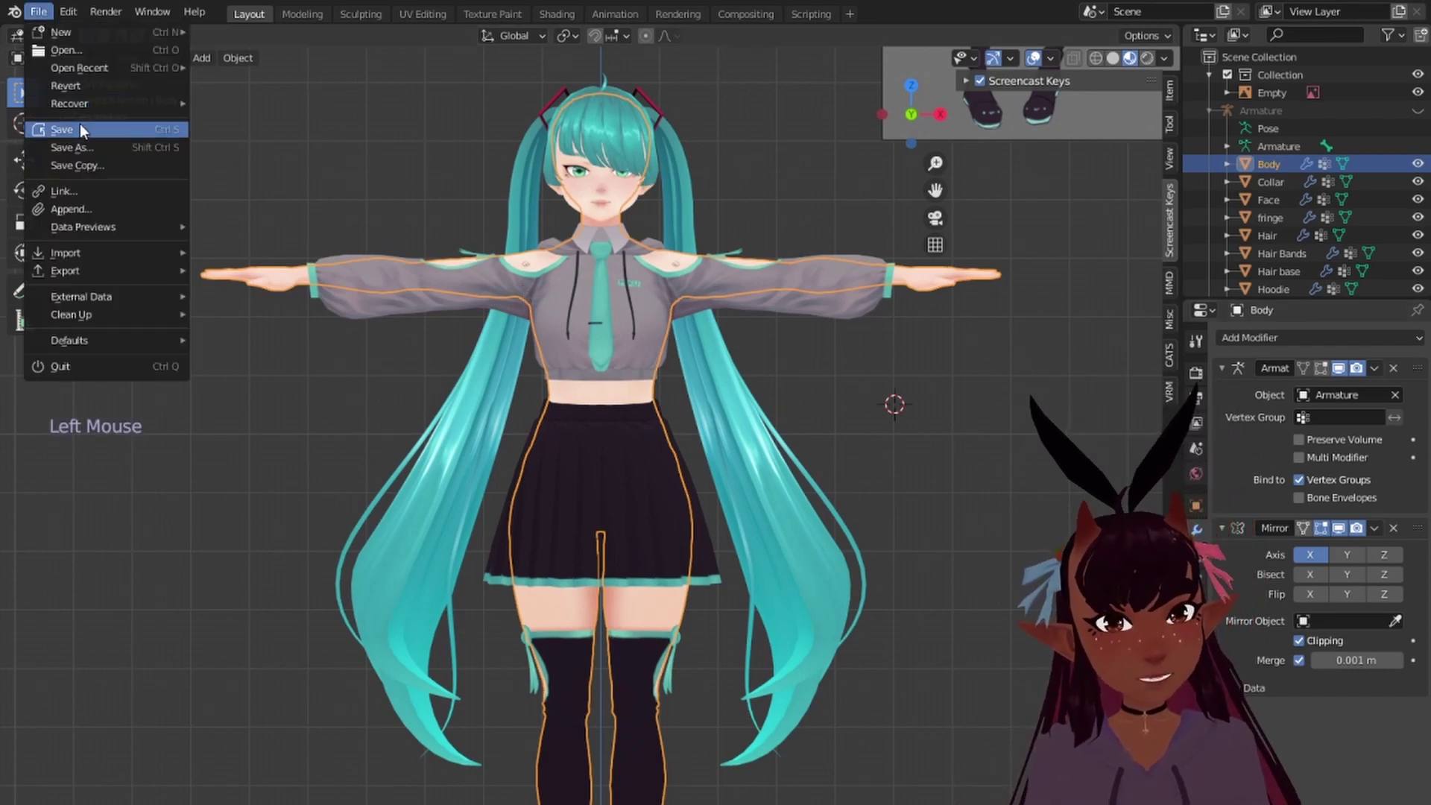
left_click(80, 128)
left_click(1373, 528)
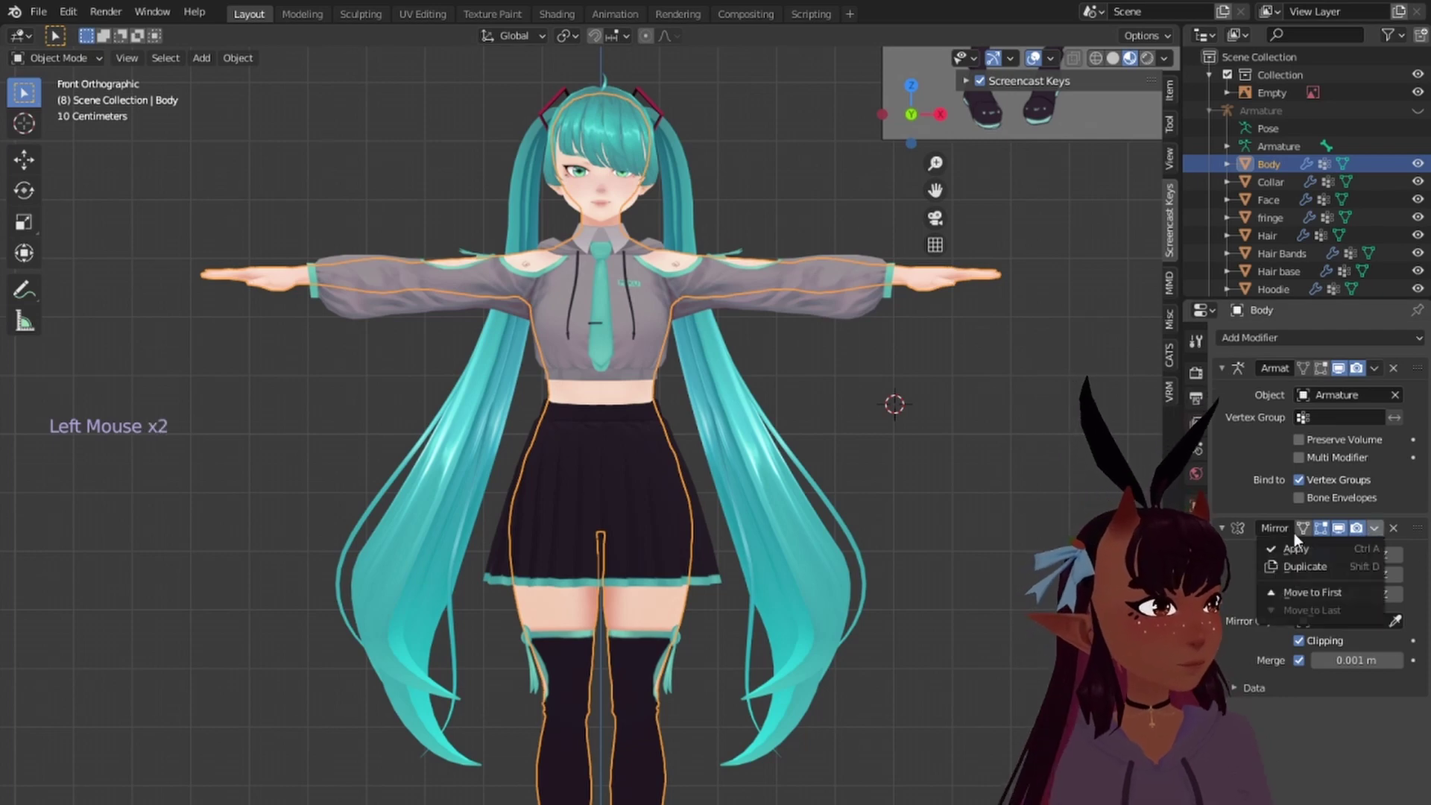
left_click(1290, 547)
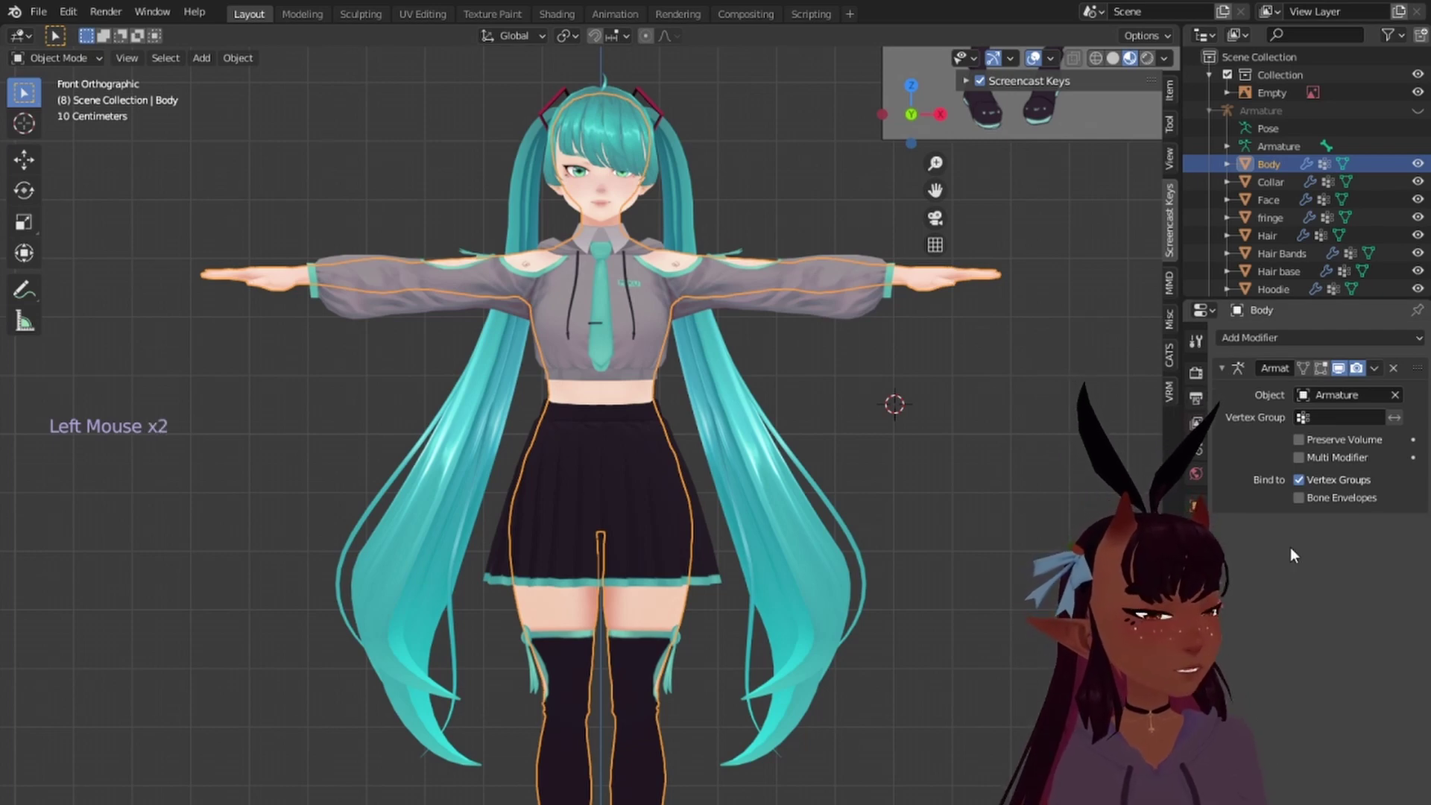
Step: Show the armature in Pose Mode and test-rotate the left and right arm bones downward
left_click(1272, 131)
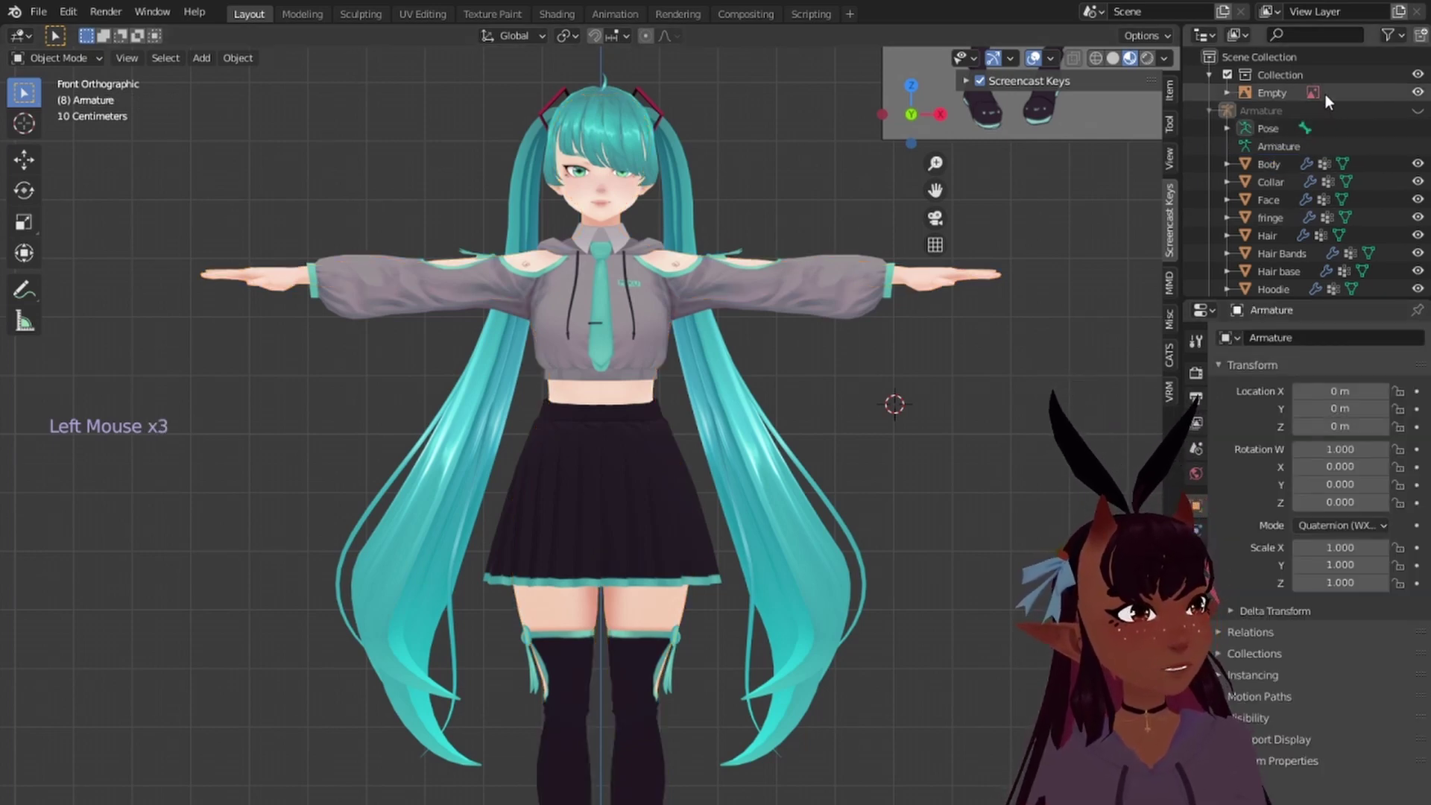
left_click(1267, 128)
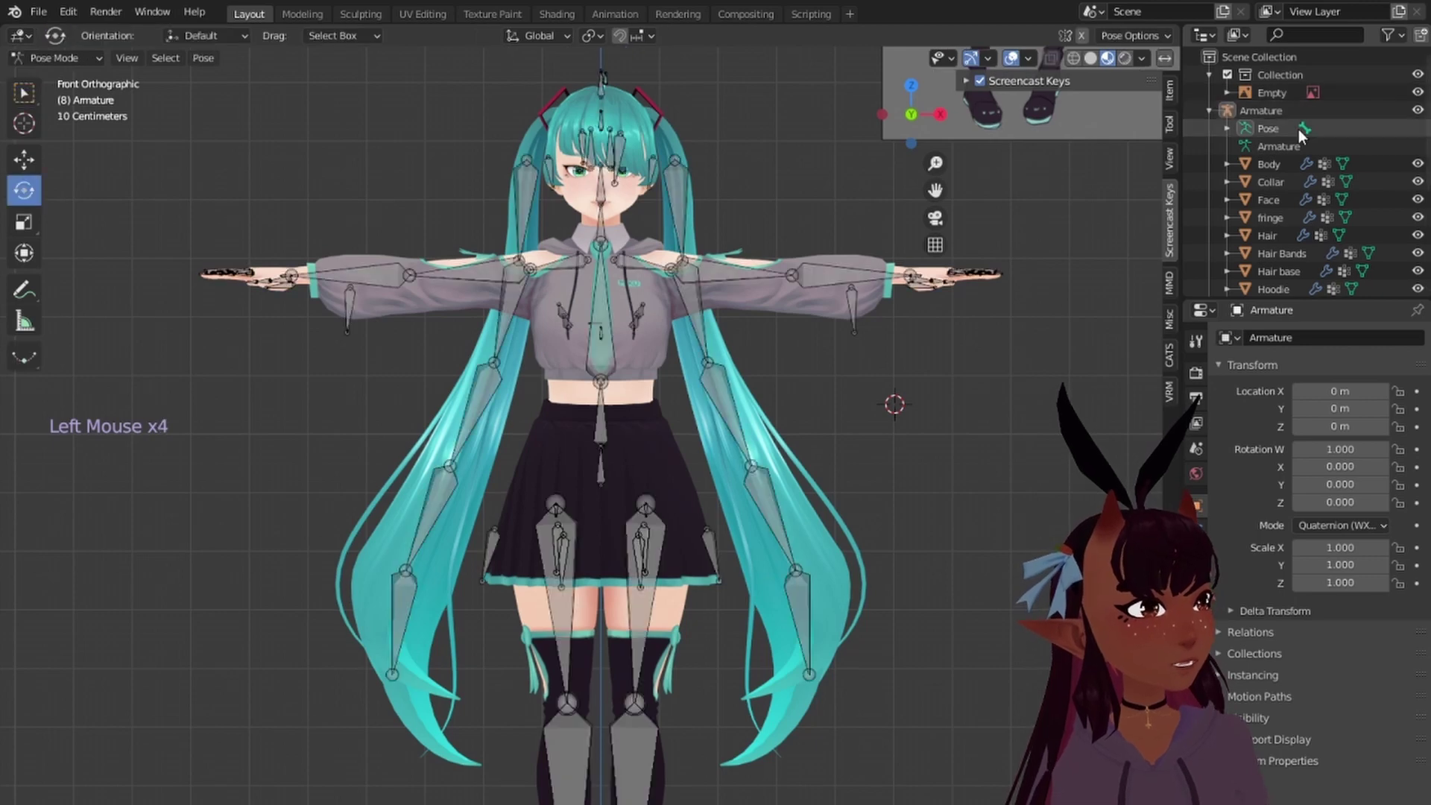
right_click(753, 281)
key("r")
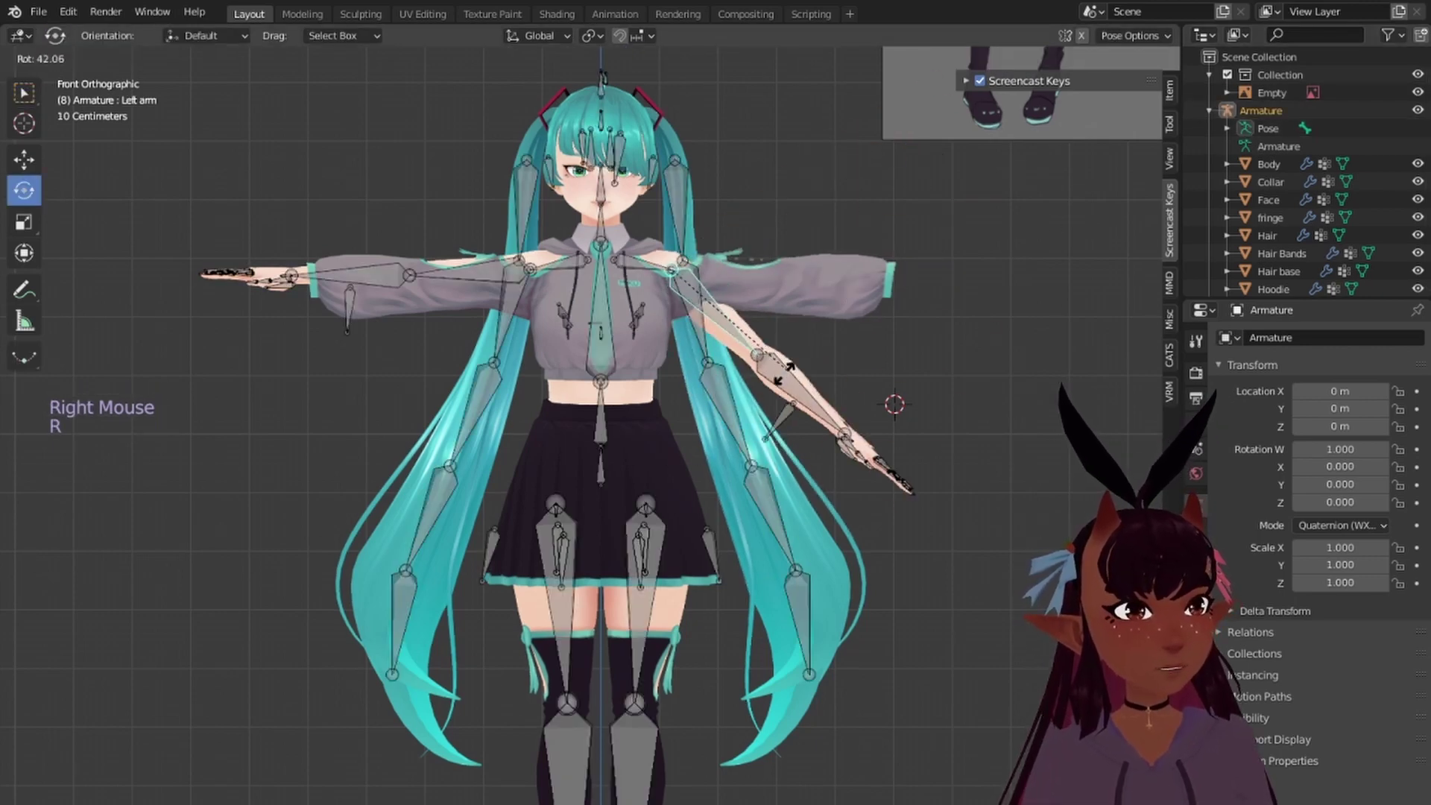
right_click(775, 369)
right_click(489, 270)
key("r")
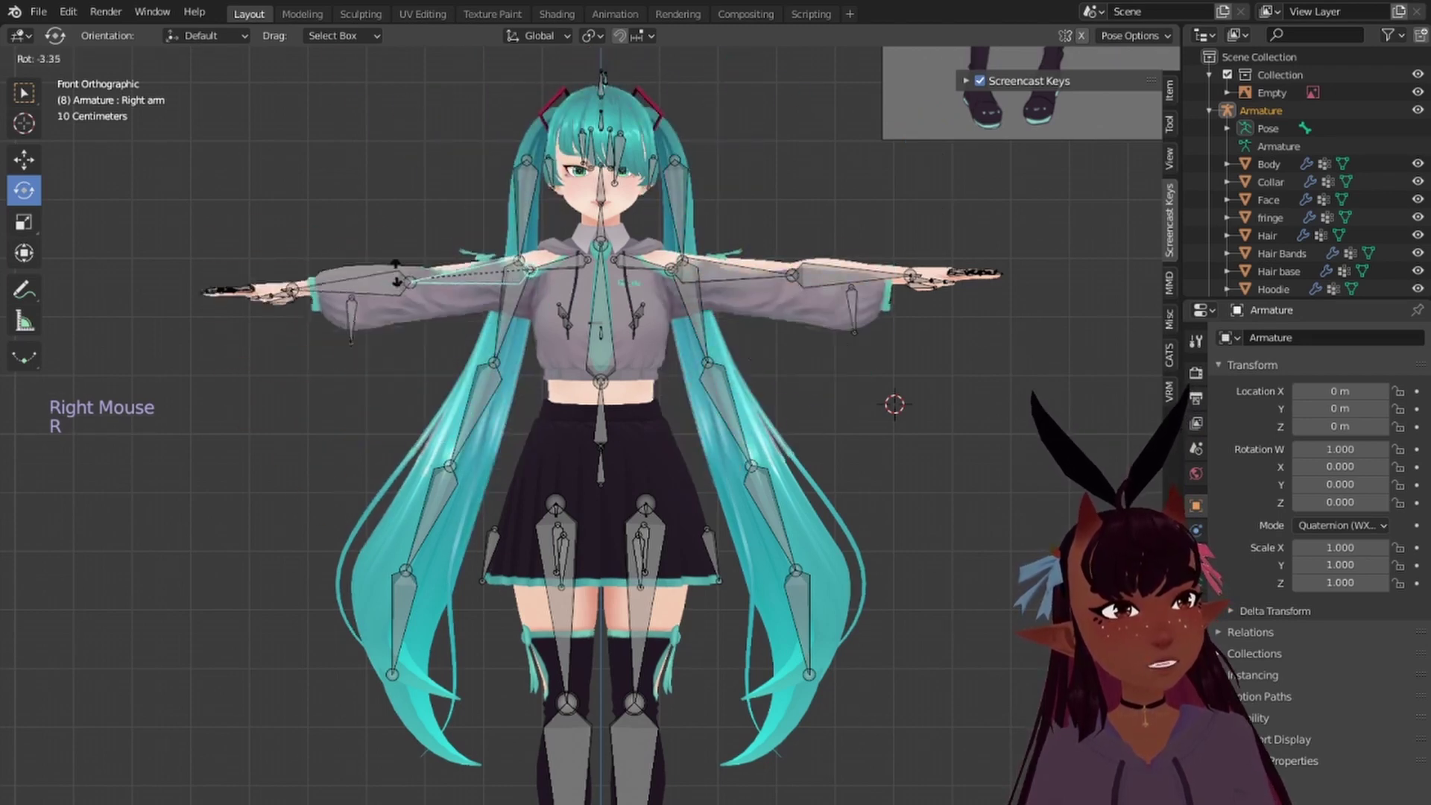
right_click(477, 280)
Step: Test-rotate the left and right arm bones upward to check how the body and sleeves follow
right_click(732, 268)
key("r")
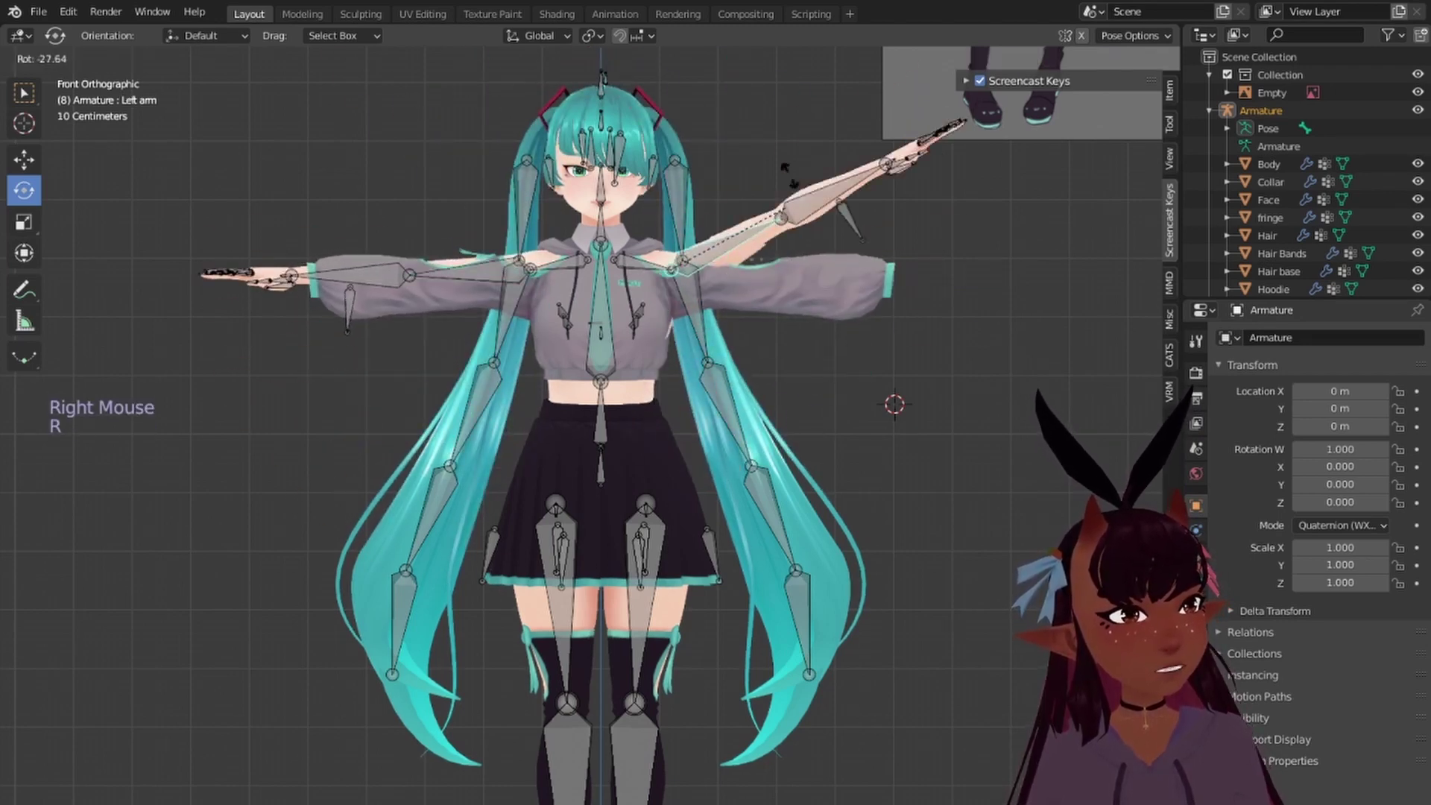
right_click(483, 271)
right_click(484, 270)
key("r")
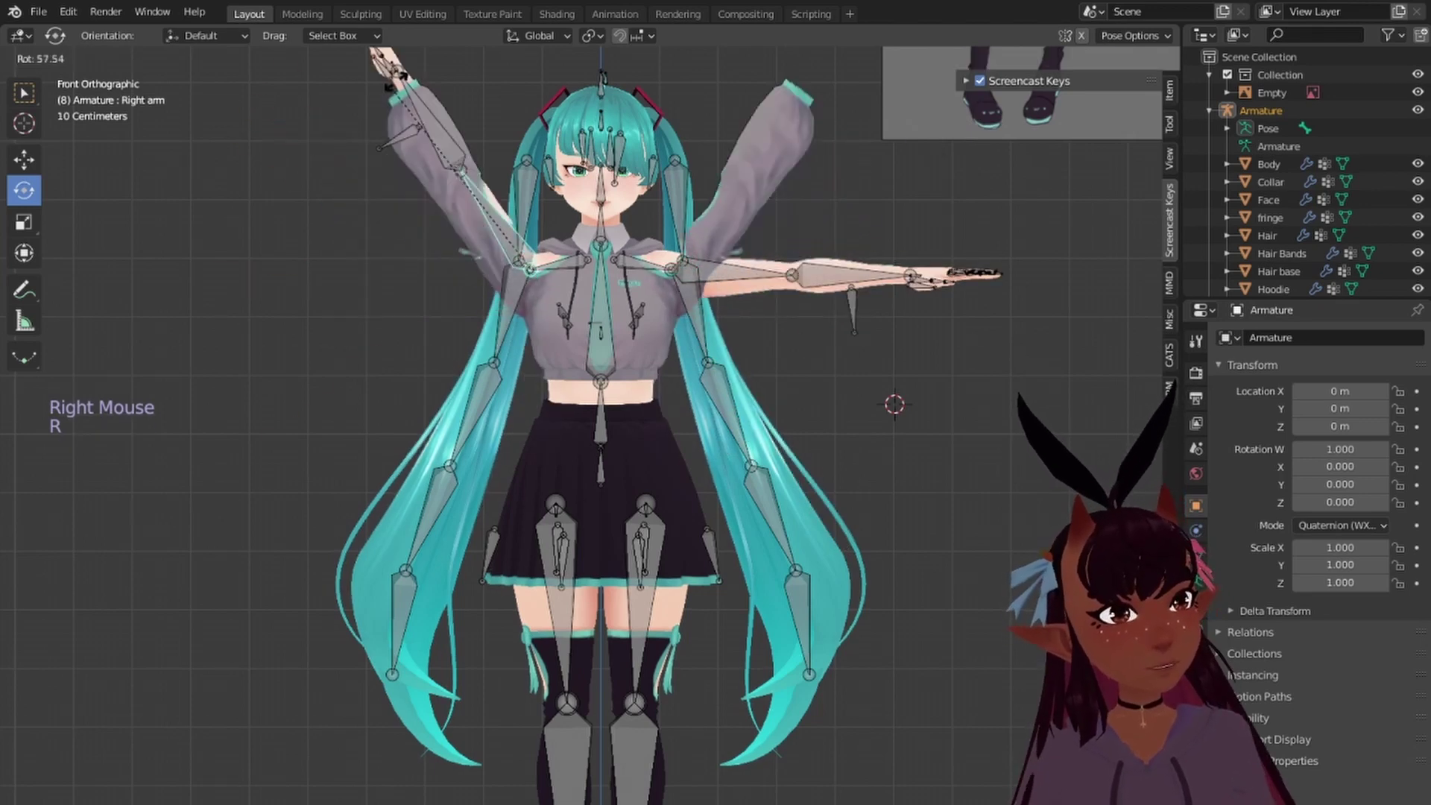
right_click(598, 179)
Step: Test-rotate the left and right shoulder bones to check the deformation around the hoodie
key("r")
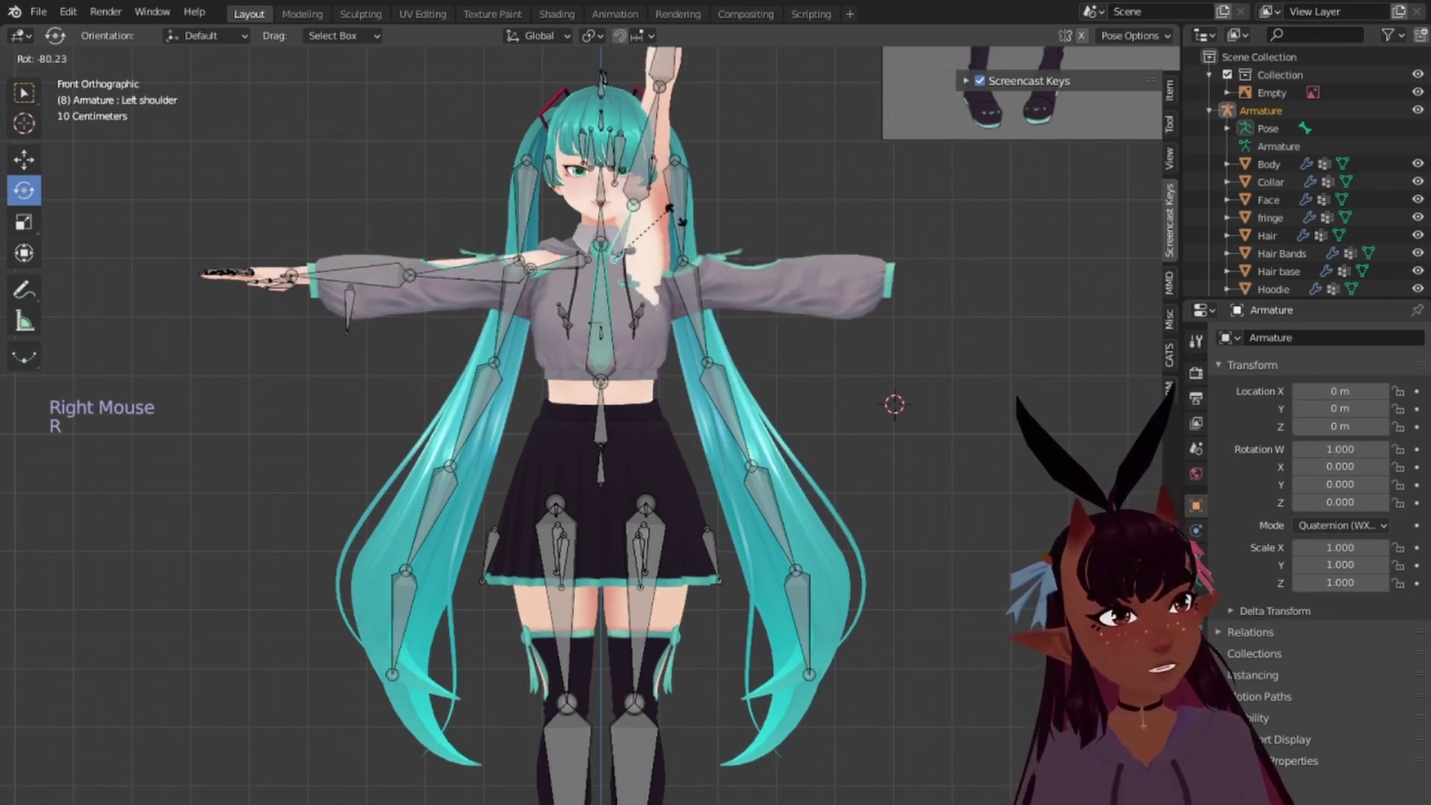
right_click(684, 304)
right_click(571, 264)
key("r")
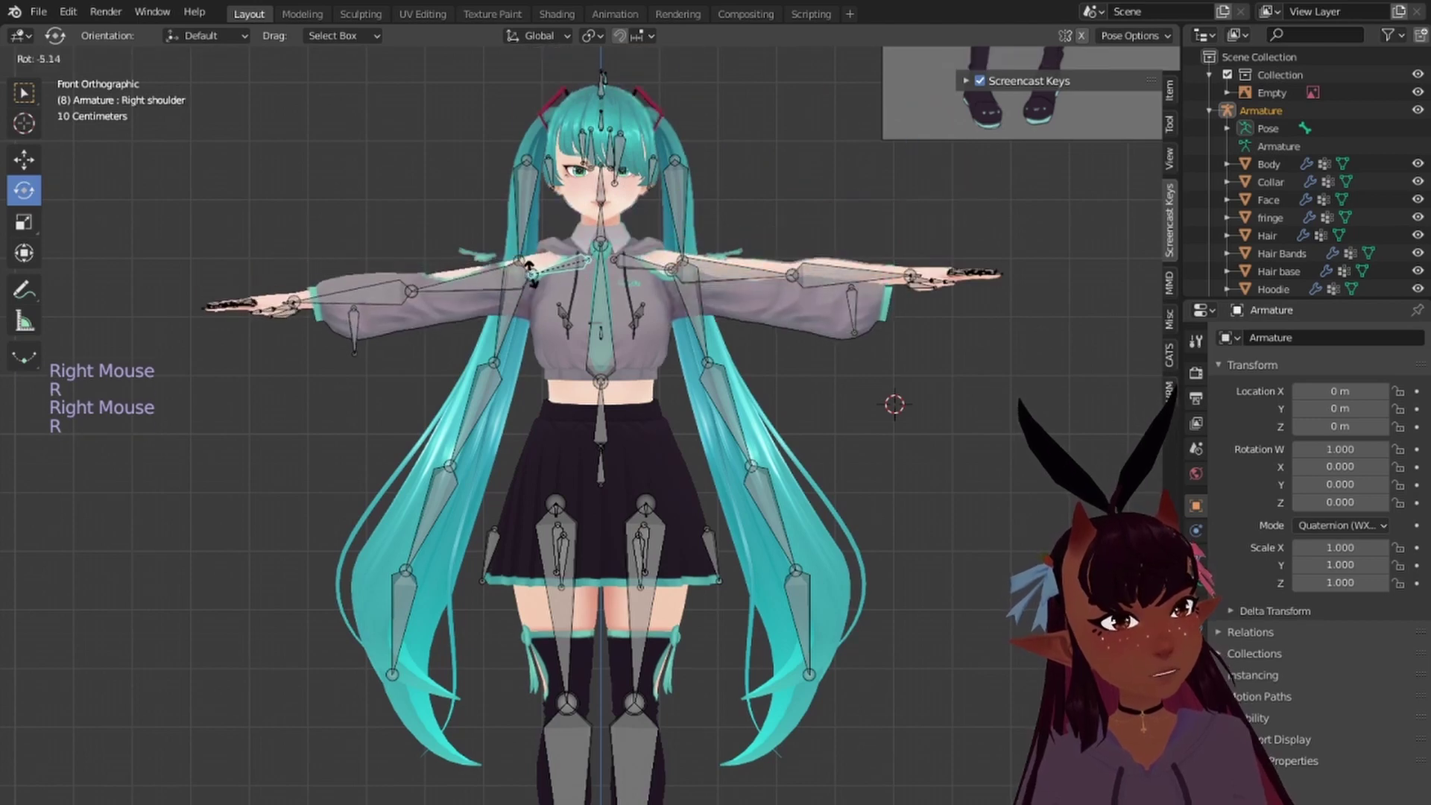
right_click(595, 299)
Step: Test-rotate the Chest bone to check how the torso, hoodie and tie deform
right_click(603, 342)
key("r")
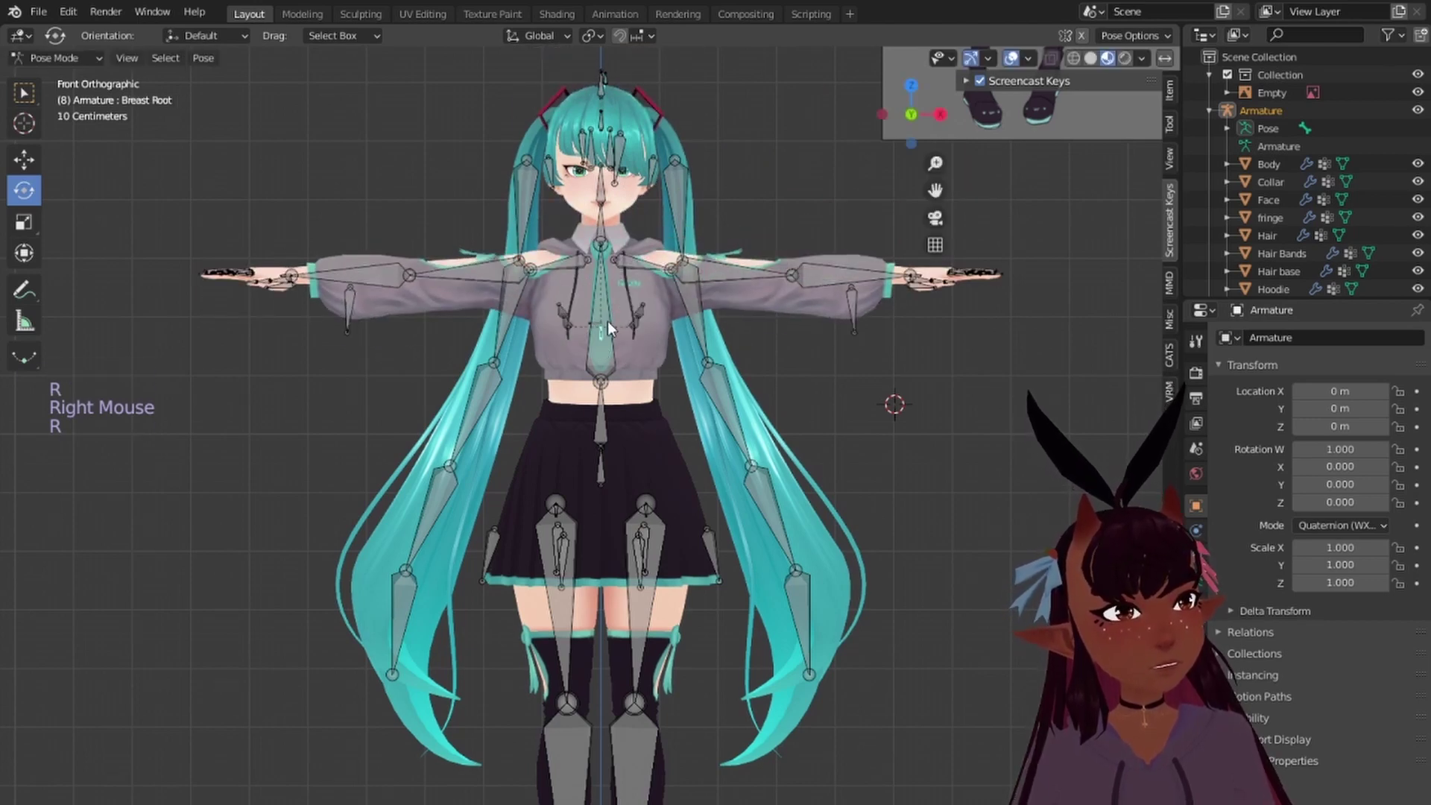
right_click(604, 319)
key("r")
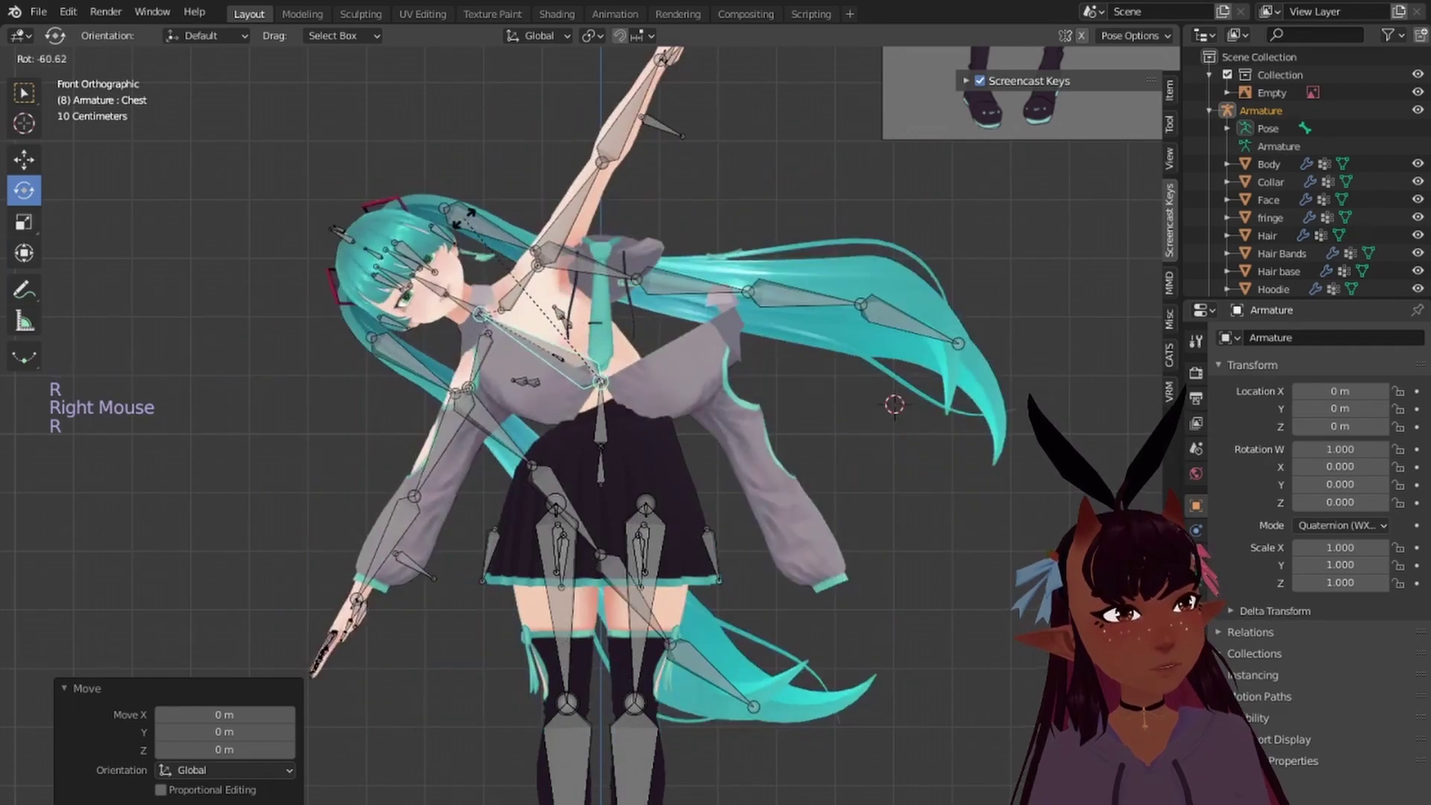
right_click(602, 416)
Step: Test-rotate the Left leg and Left knee bones to check the leg deformation
right_click(669, 548)
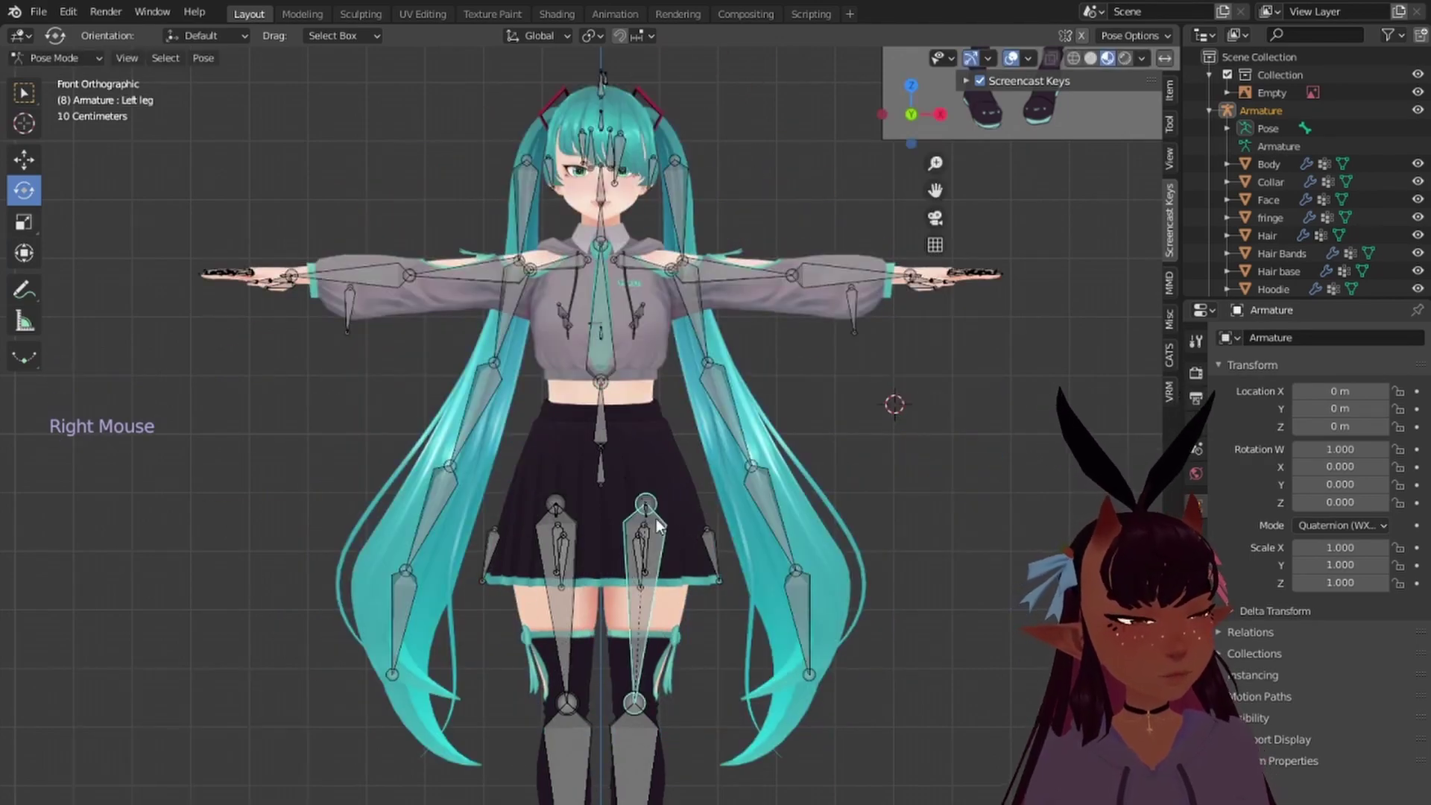
key("r")
right_click(751, 477)
scroll(749, 477, "down", 3)
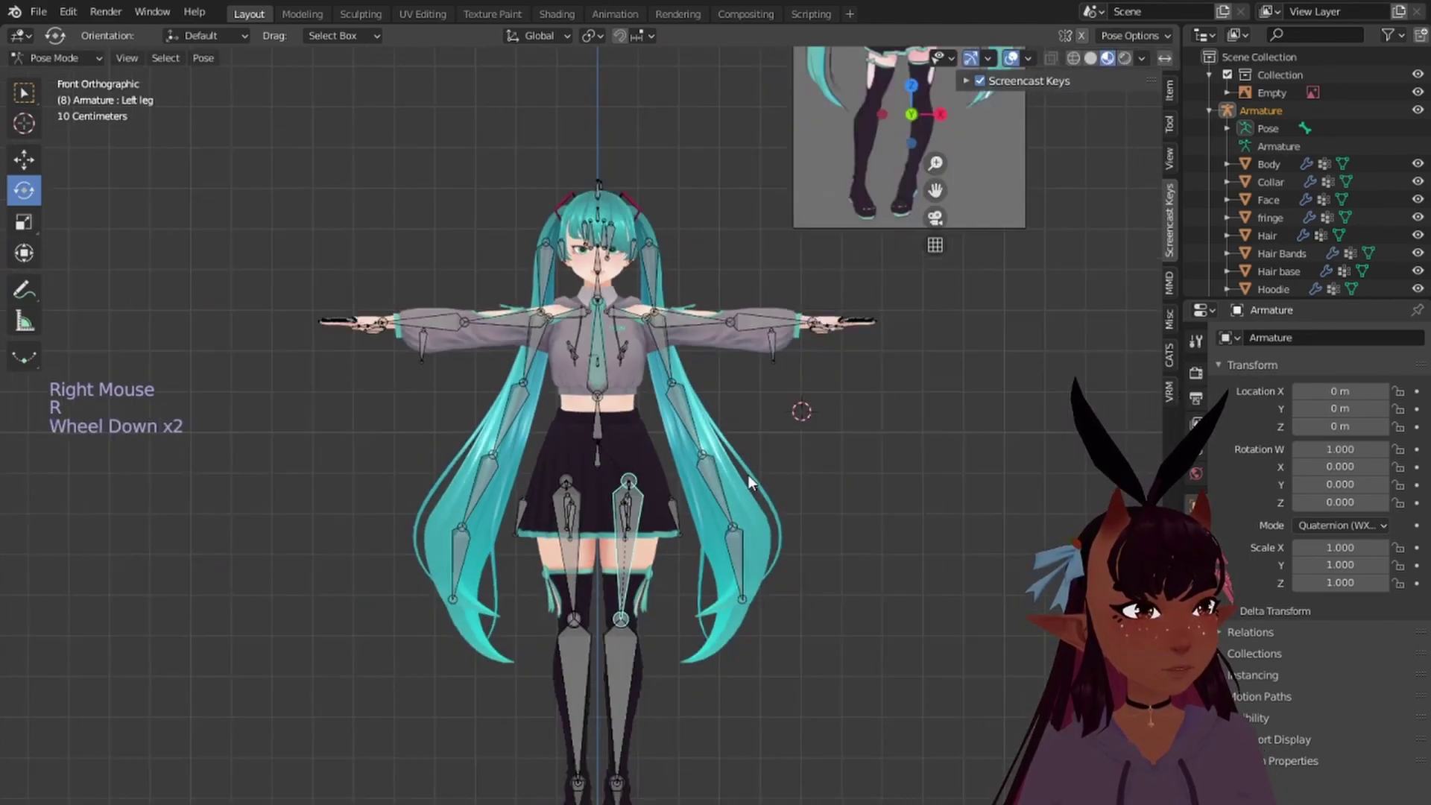
middle_click_drag(714, 552, 695, 406, "shift")
right_click(602, 477)
key("r")
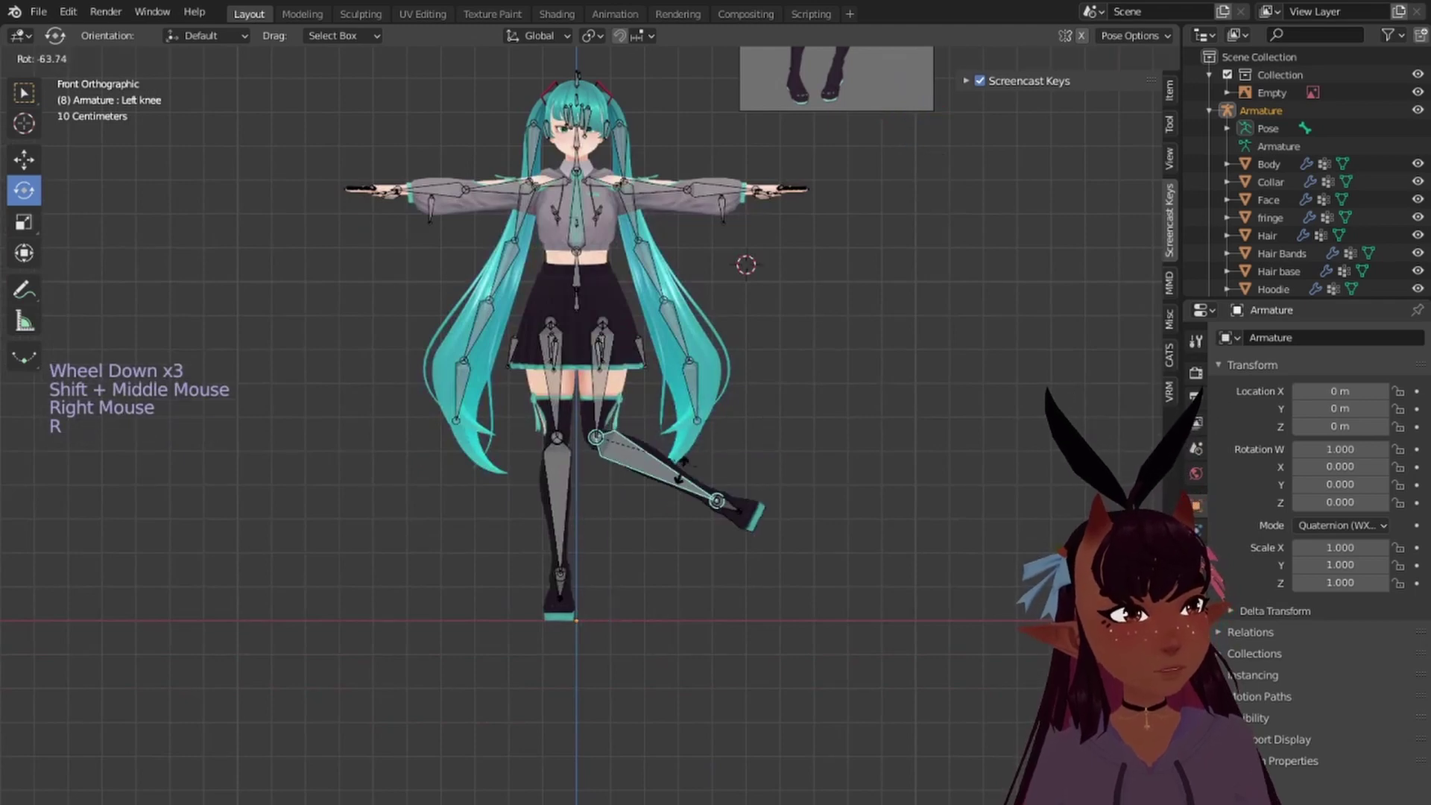
right_click(552, 471)
right_click(547, 471)
right_click(546, 471)
Step: Test-rotate the right forearm bone to check how the hoodie sleeve follows
scroll(547, 471, "up", 5)
middle_click_drag(585, 161, 601, 531, "shift")
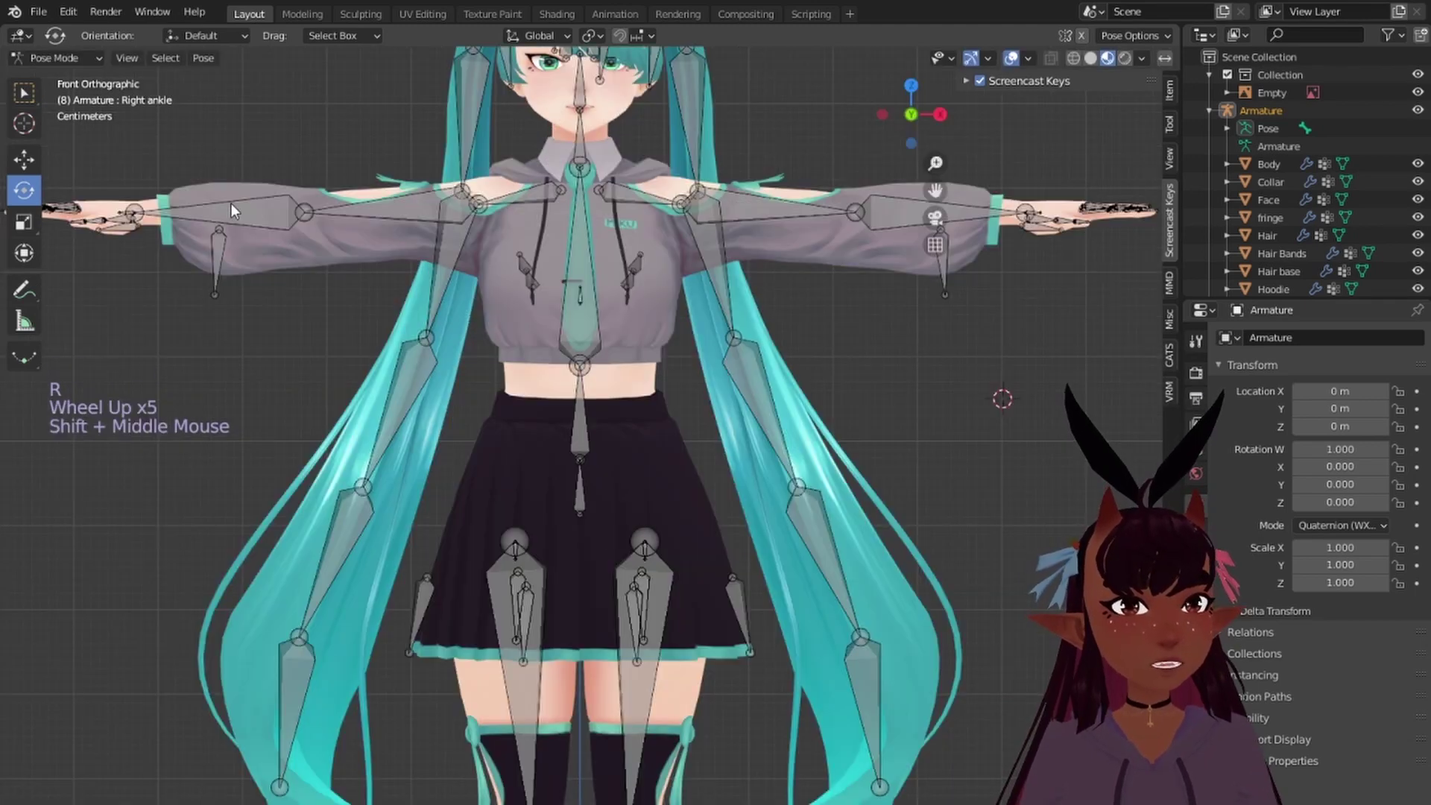
right_click(198, 225)
key("r")
right_click(206, 279)
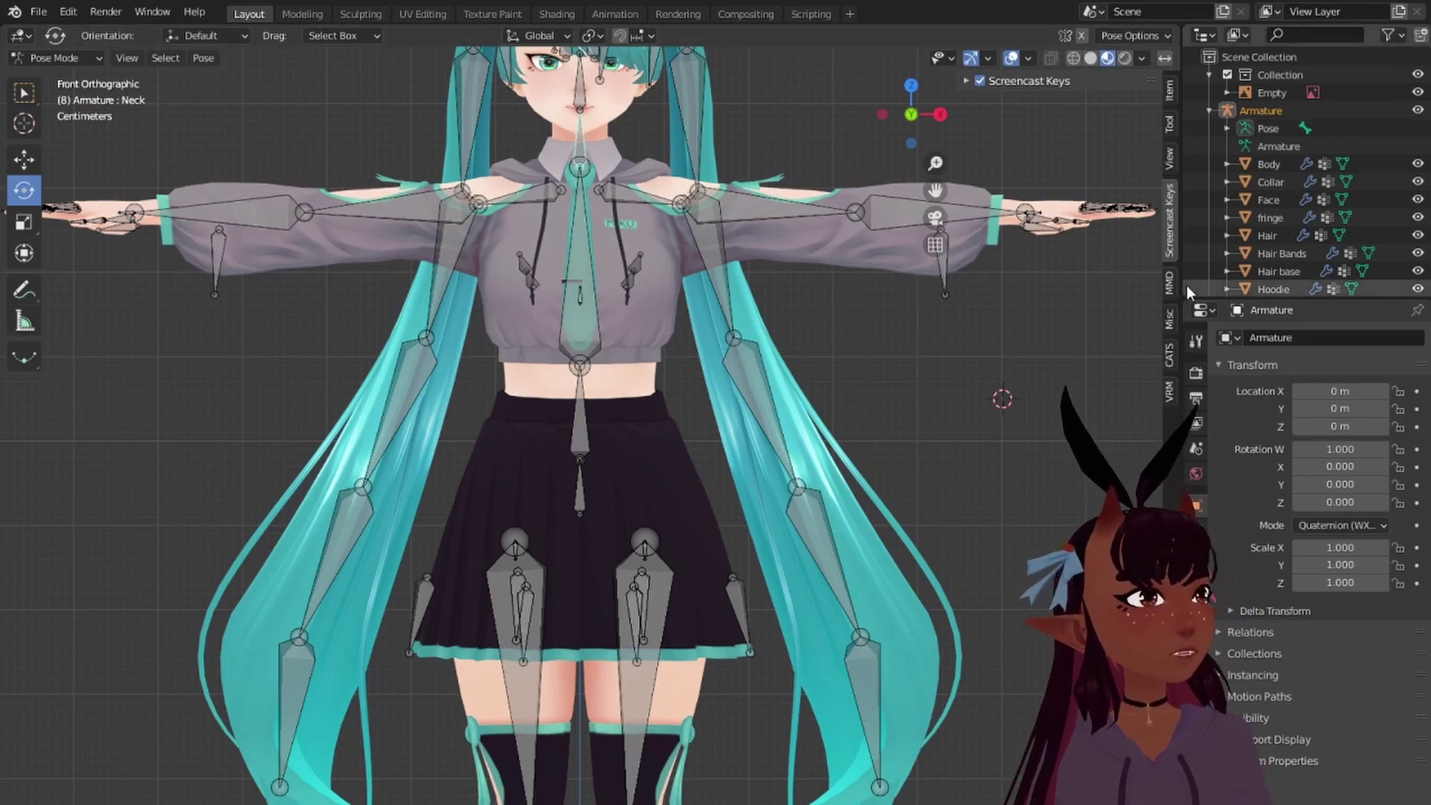
Step: Stop Pose Mode with the CATS tools and hide the armature
left_click(1168, 355)
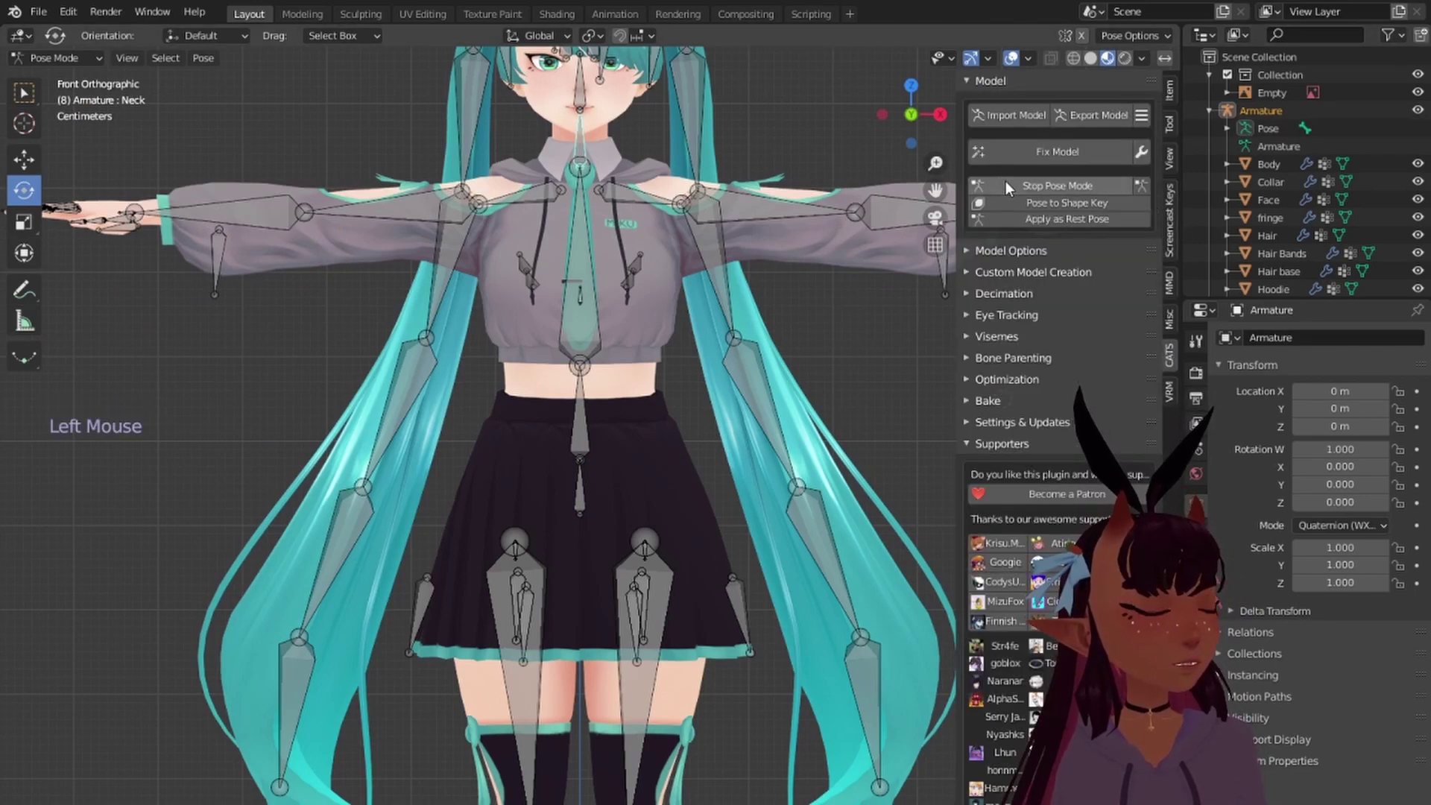
left_click(1005, 181)
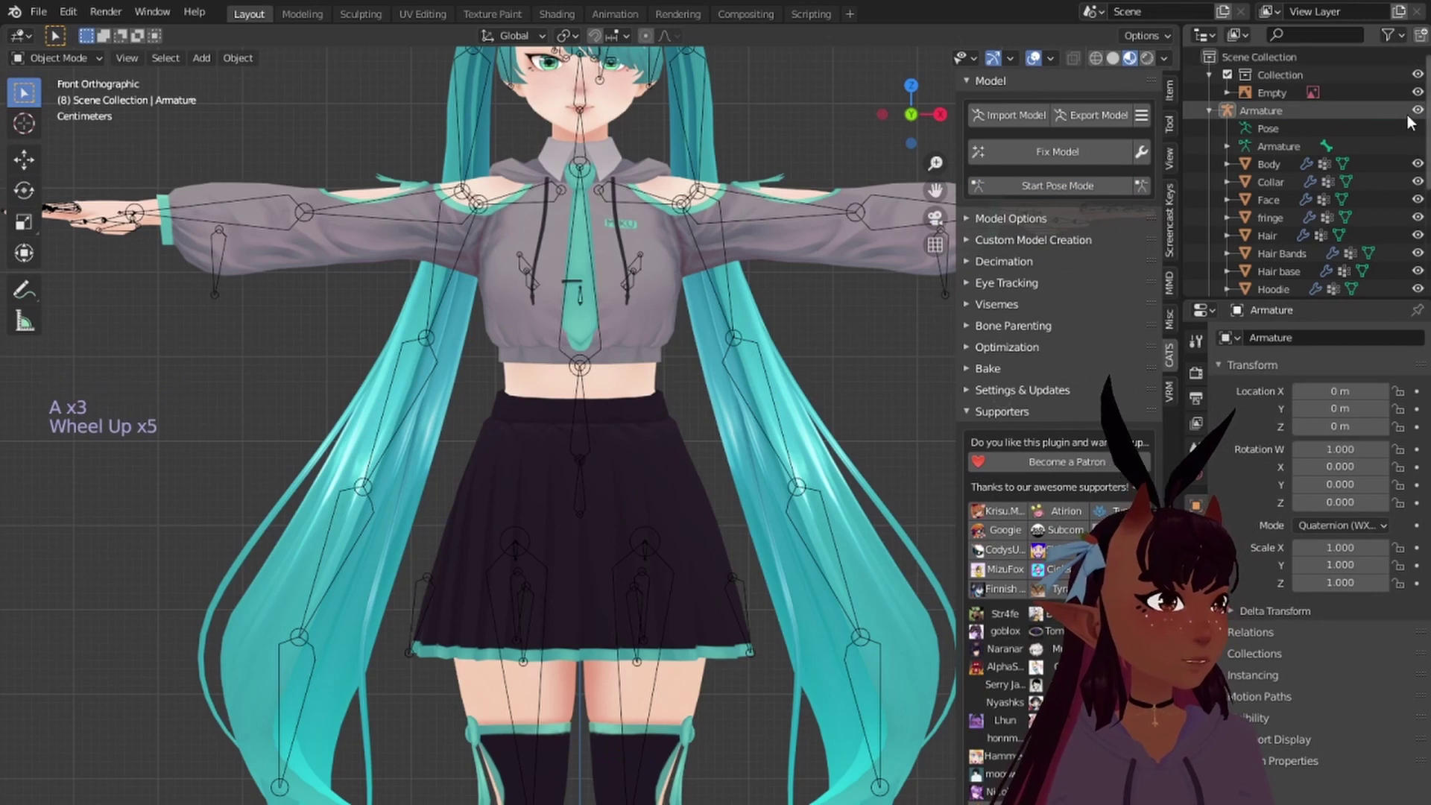
left_click(1418, 111)
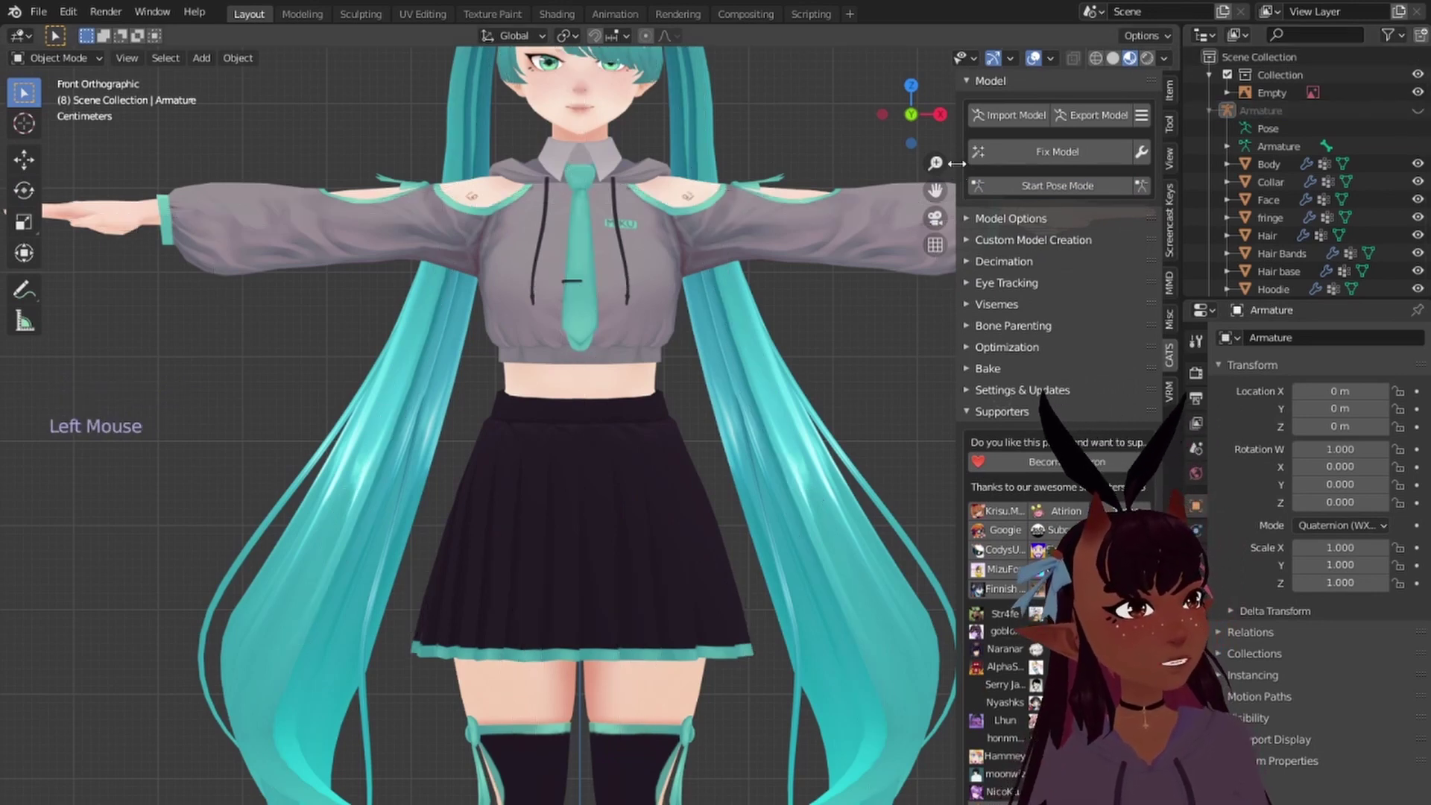
left_click_drag(958, 164, 968, 163)
Step: Select the Body mesh, switch to the UV Editing workspace and clear the existing mesh selection
right_click(506, 192)
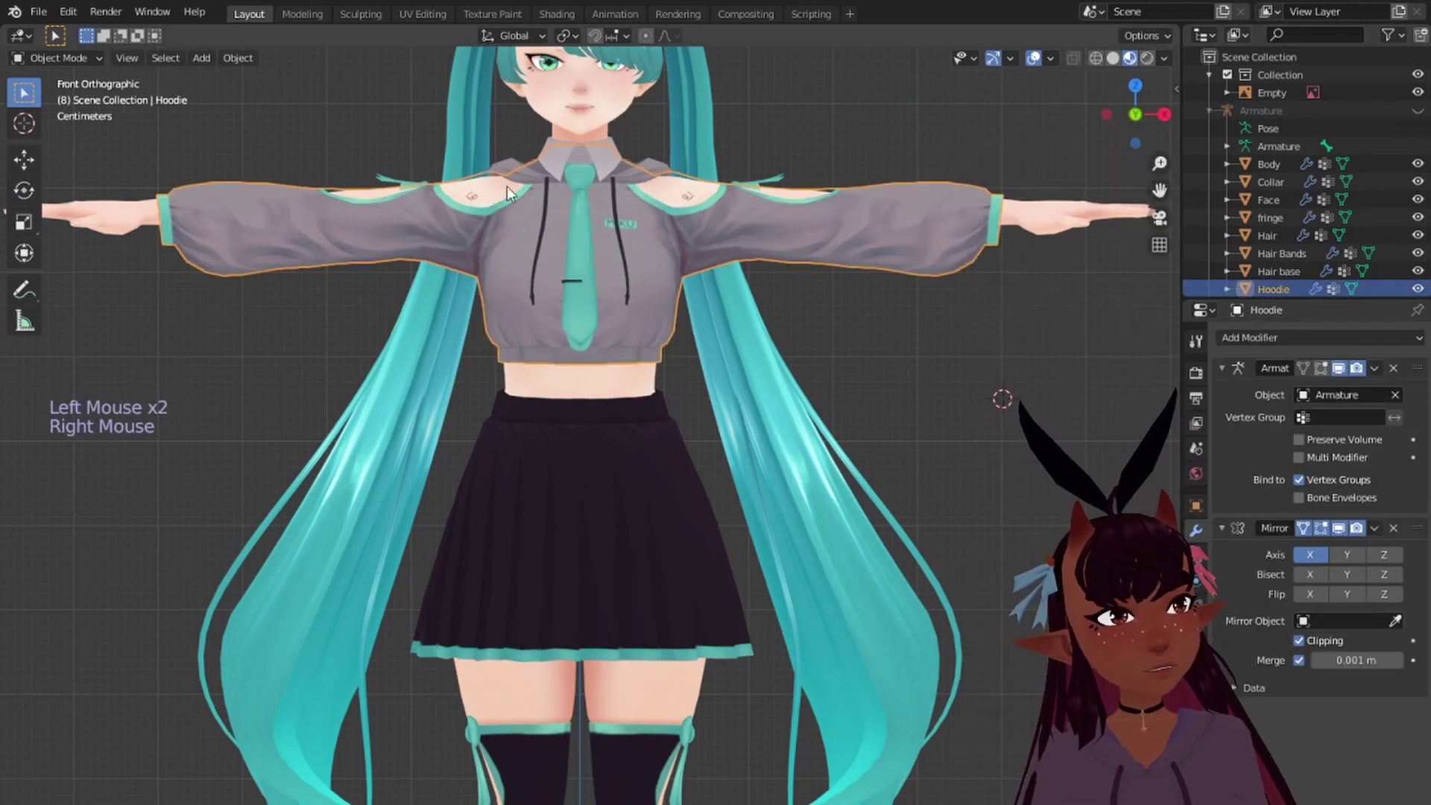
right_click(477, 192)
right_click(477, 192)
right_click(476, 192)
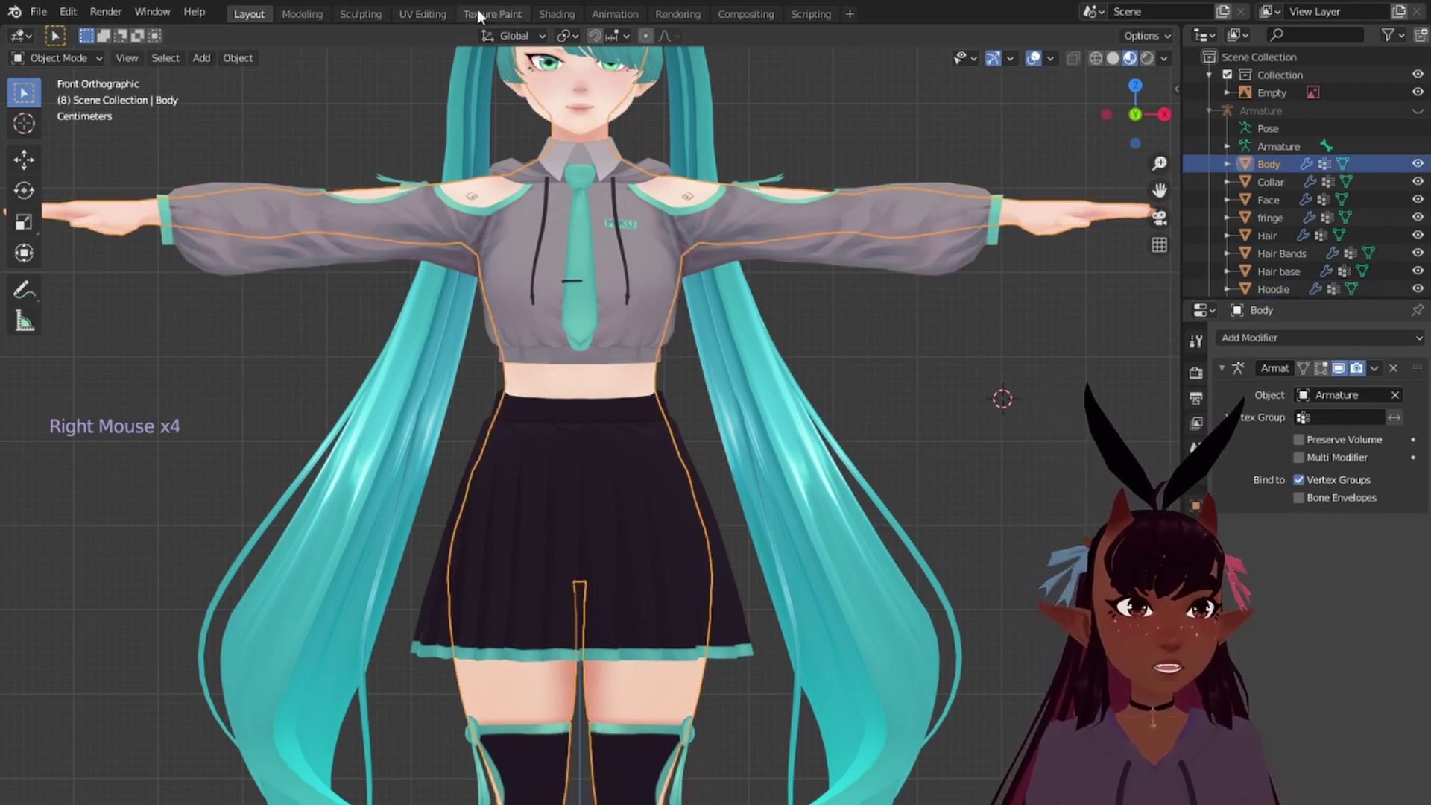
left_click(419, 14)
left_click(39, 12)
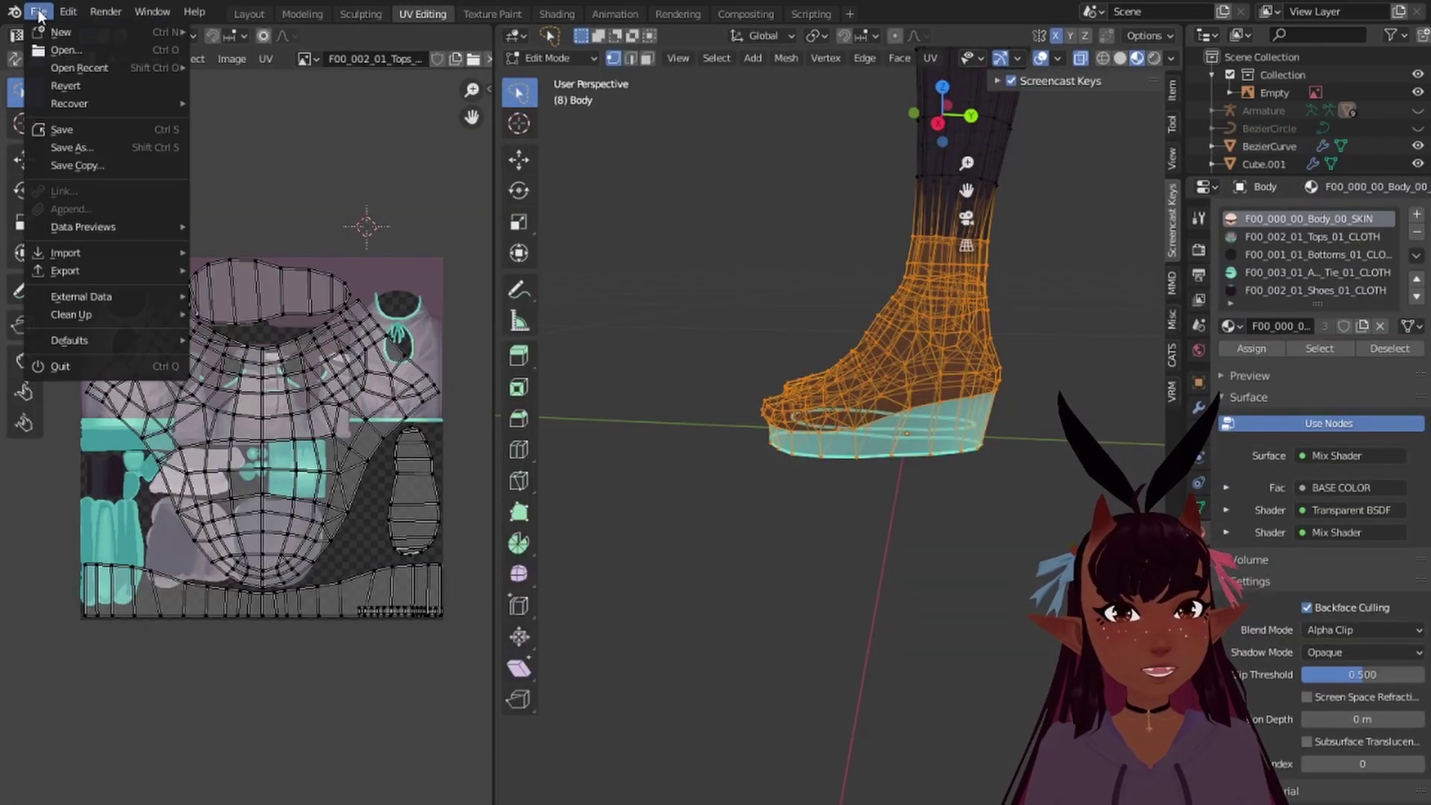
key("KP_1")
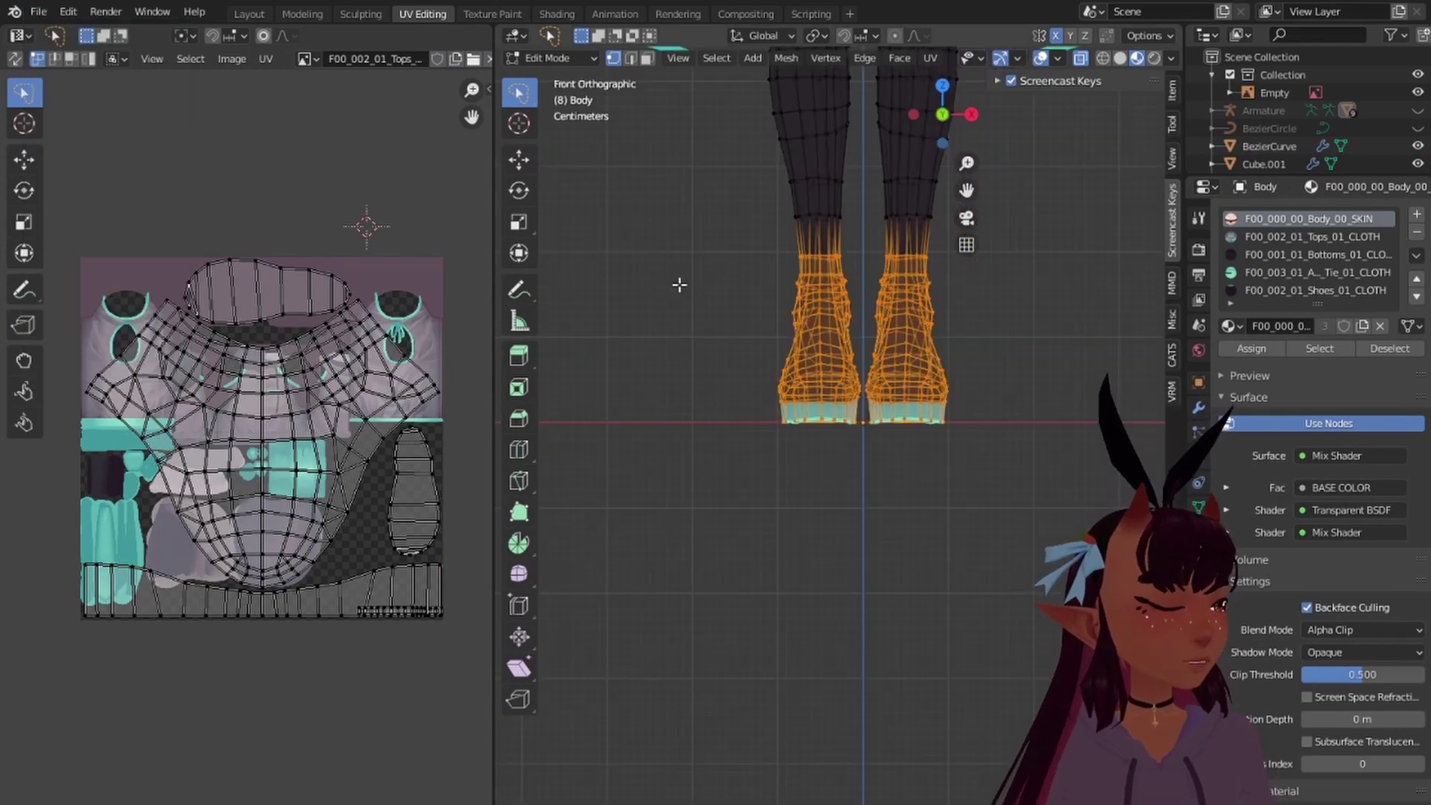
key("a")
key("a")
Step: Select the two skin faces carrying the red 01 marking on the character's right shoulder, using face selection
scroll(744, 272, "down", 1)
middle_click_drag(786, 171, 780, 527, "shift")
scroll(779, 527, "down", 1)
scroll(779, 528, "up", 9)
scroll(745, 425, "up", 3)
middle_click_drag(613, 298, 794, 413, "shift")
scroll(794, 413, "up", 5)
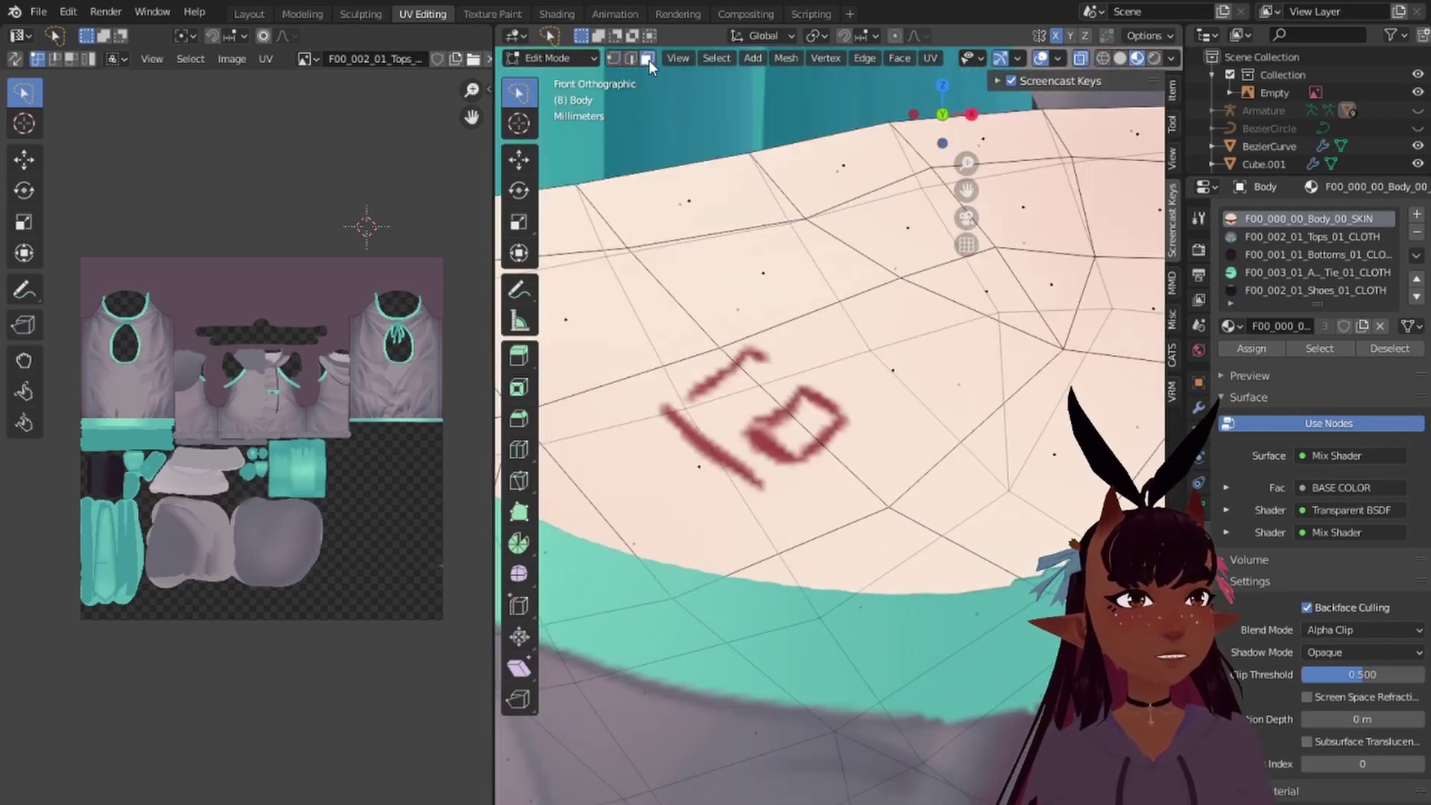
left_click(707, 458, "shift")
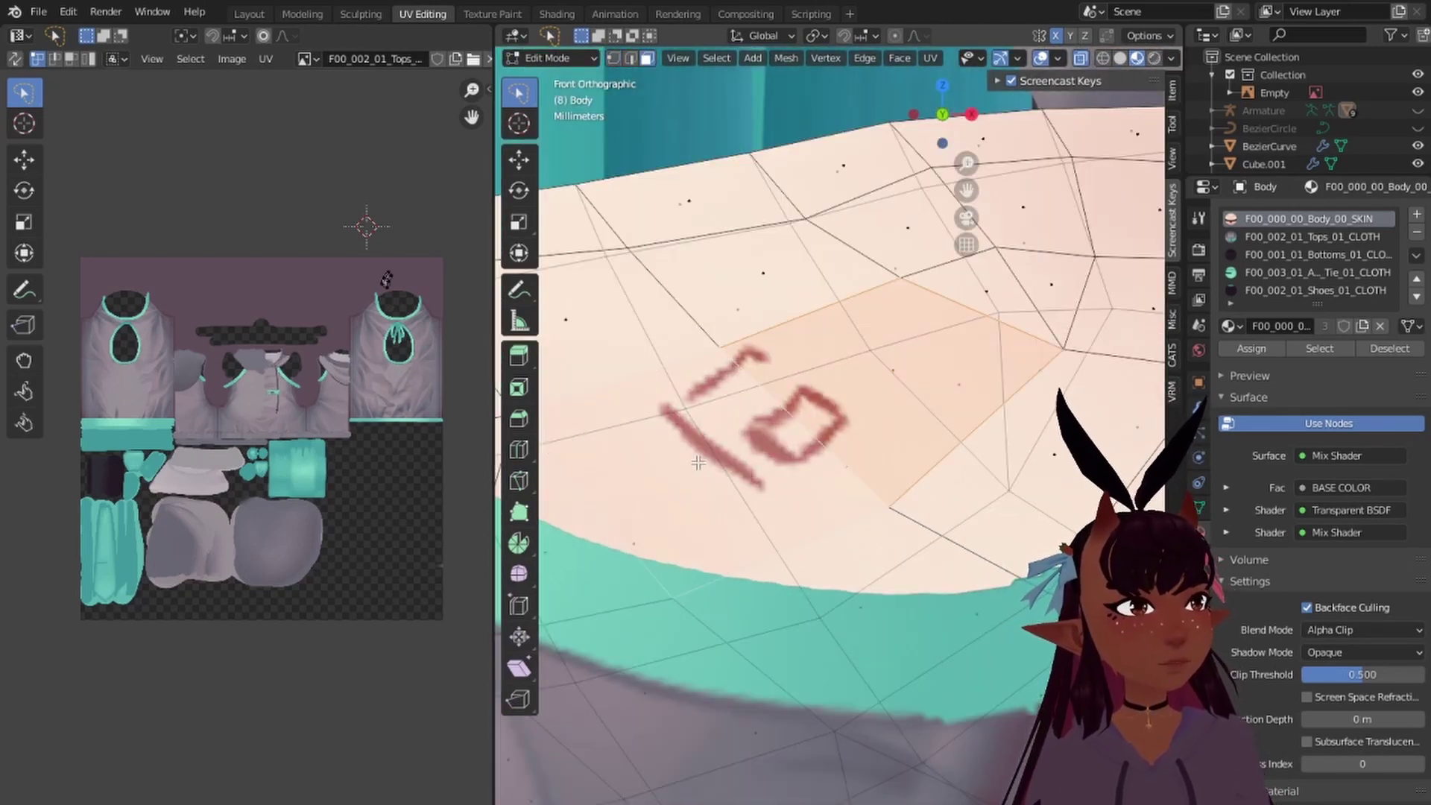
Step: Display the F00_000_00_Body_00 texture in the UV editor
left_click(306, 60)
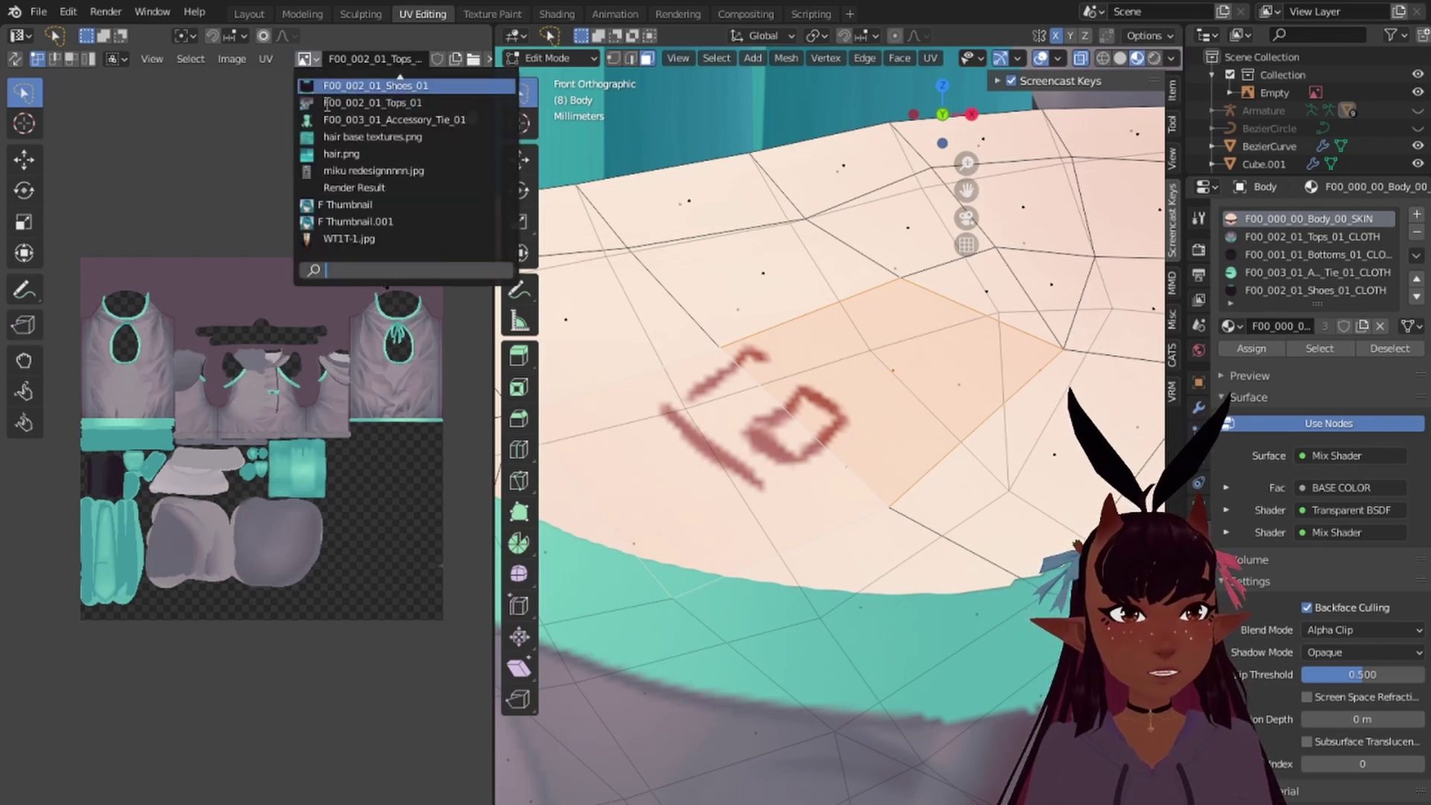
scroll(368, 97, "up", 10)
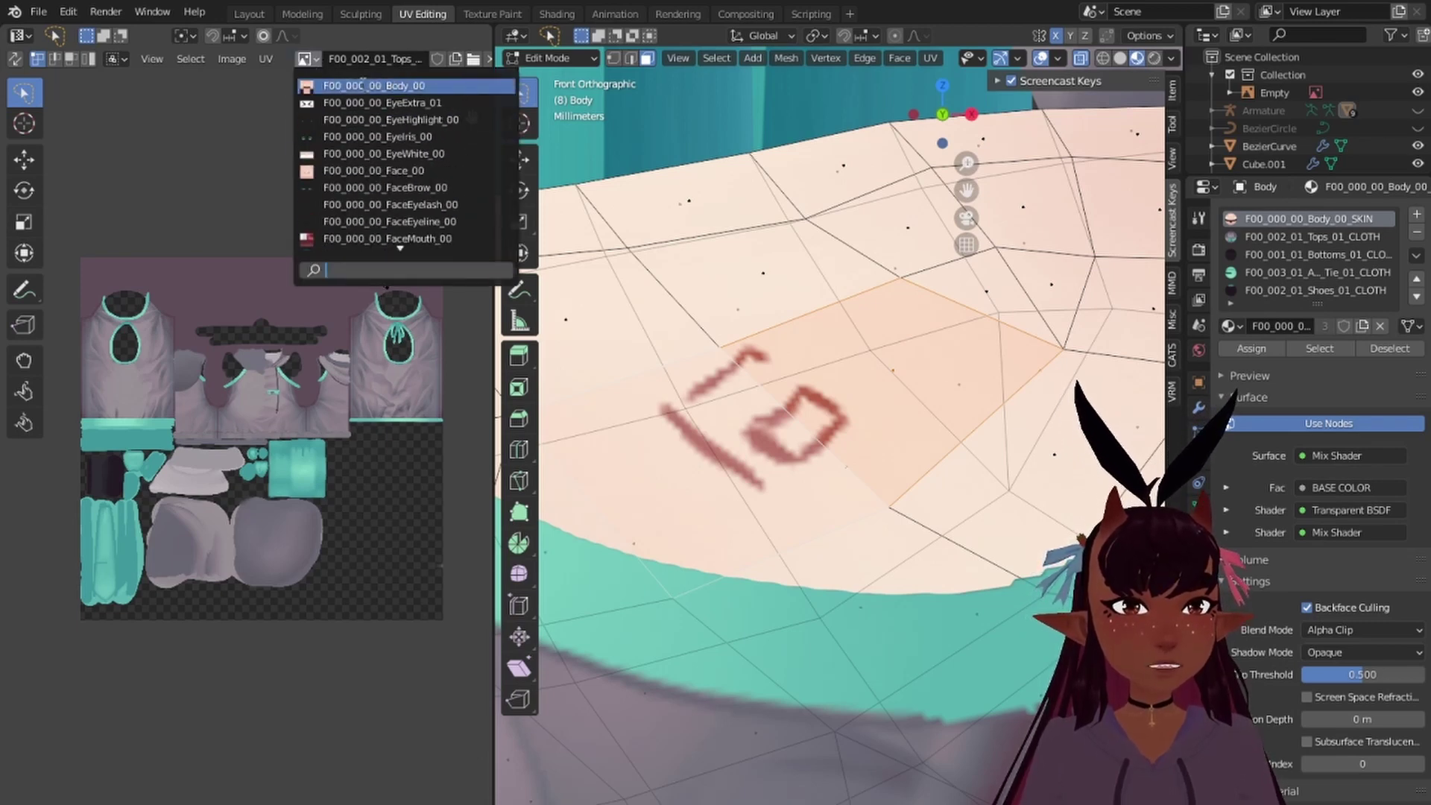
left_click(367, 87)
scroll(149, 517, "up", 5)
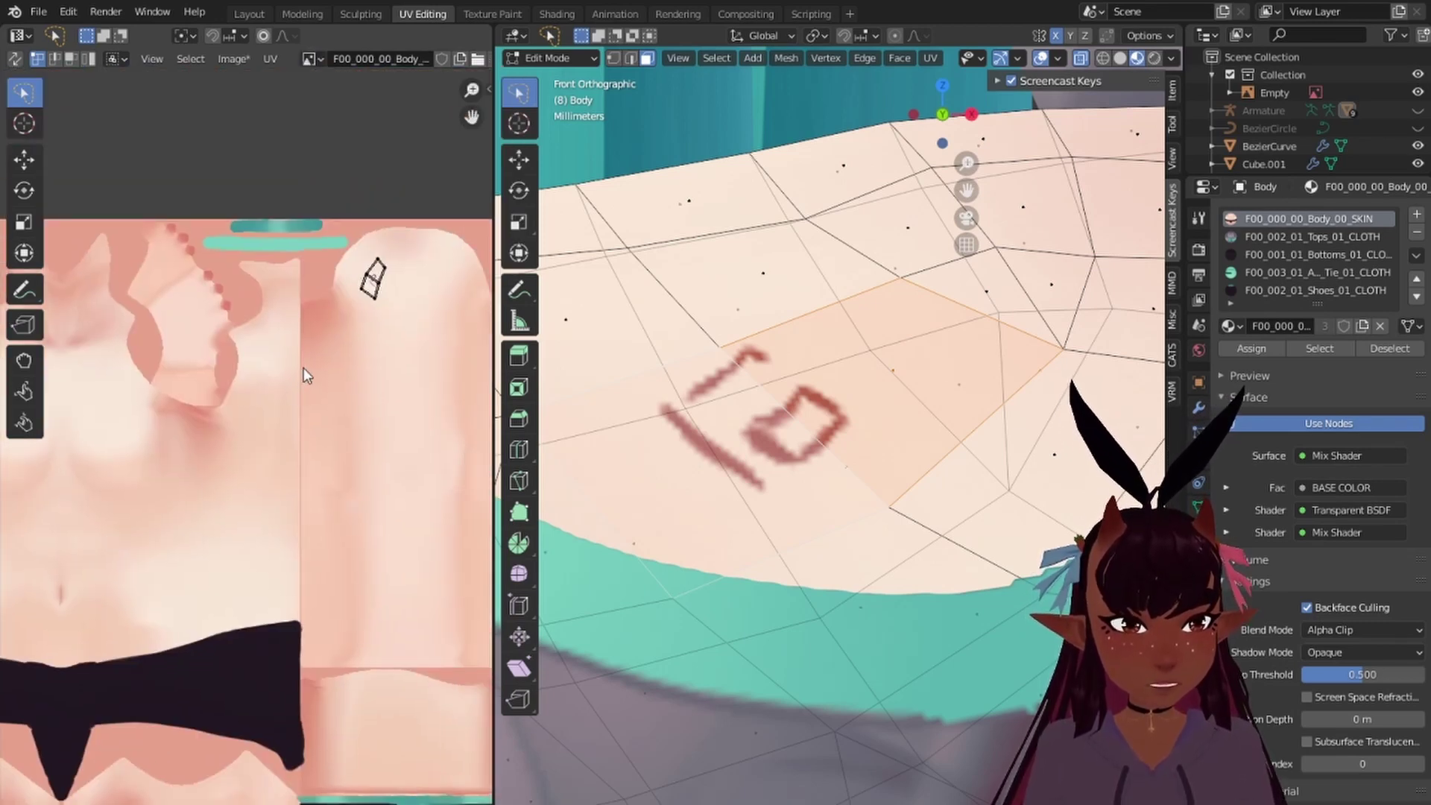
Step: Mirror the UVs of the two marked shoulder faces along X with a scale of -1
scroll(372, 300, "up", 2)
middle_click_drag(451, 228, 306, 499)
scroll(307, 498, "up", 3)
middle_click_drag(398, 322, 281, 314)
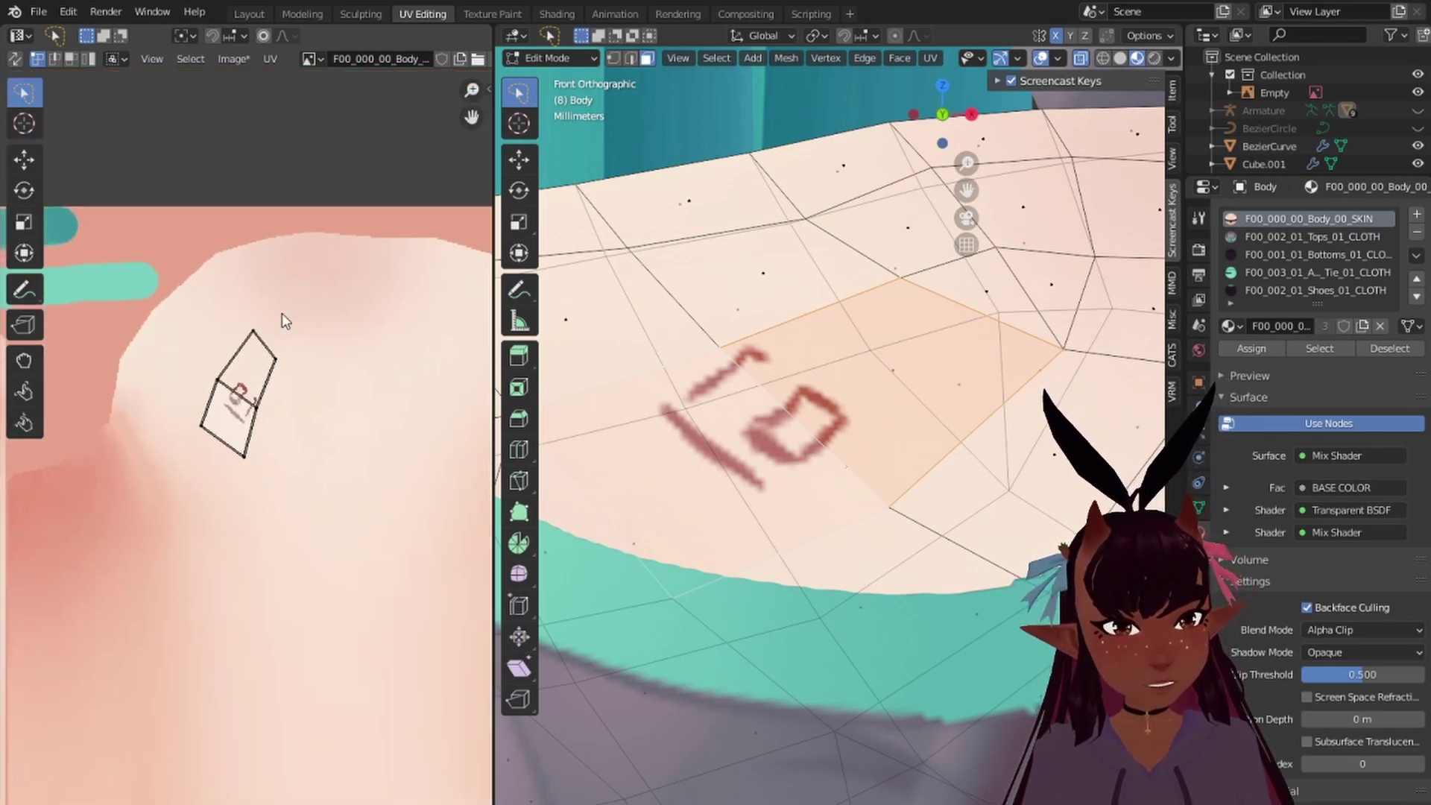
scroll(292, 364, "down", 2)
left_click_drag(311, 274, 160, 431)
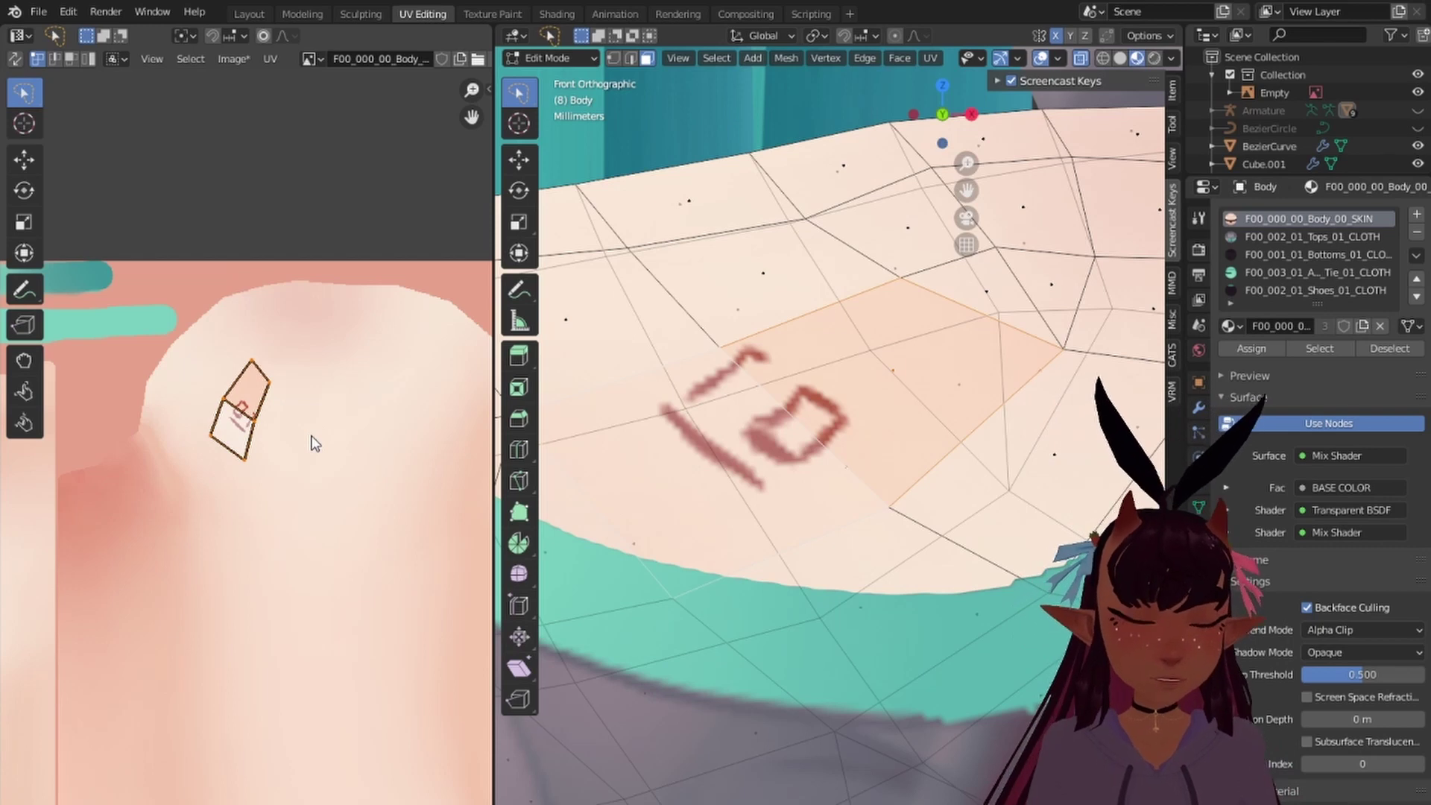
key("s")
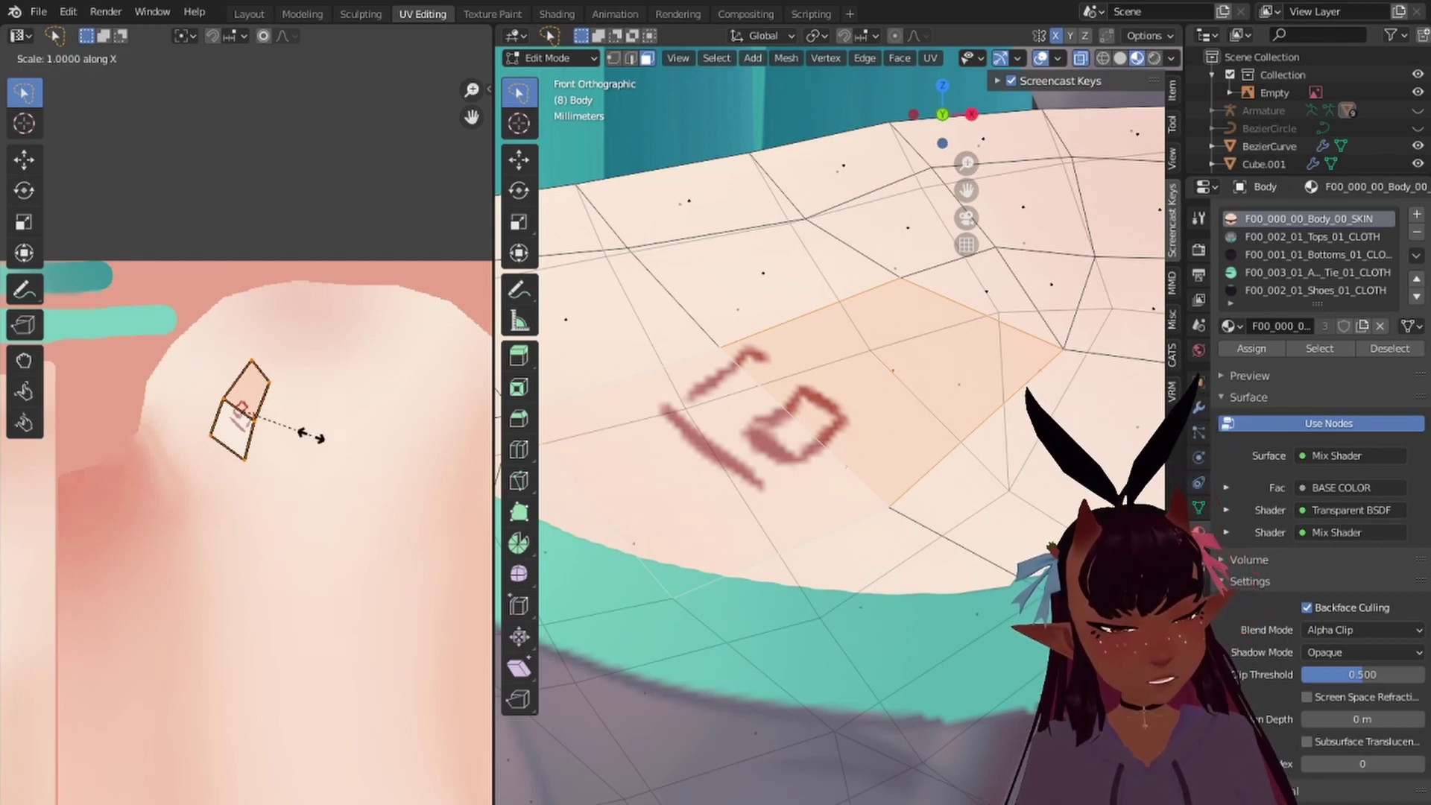
type("-1")
key("Return")
Step: Move the mirrored shoulder UVs about -0.68 along X onto the opposite arm of the body texture
scroll(296, 436, "down", 11)
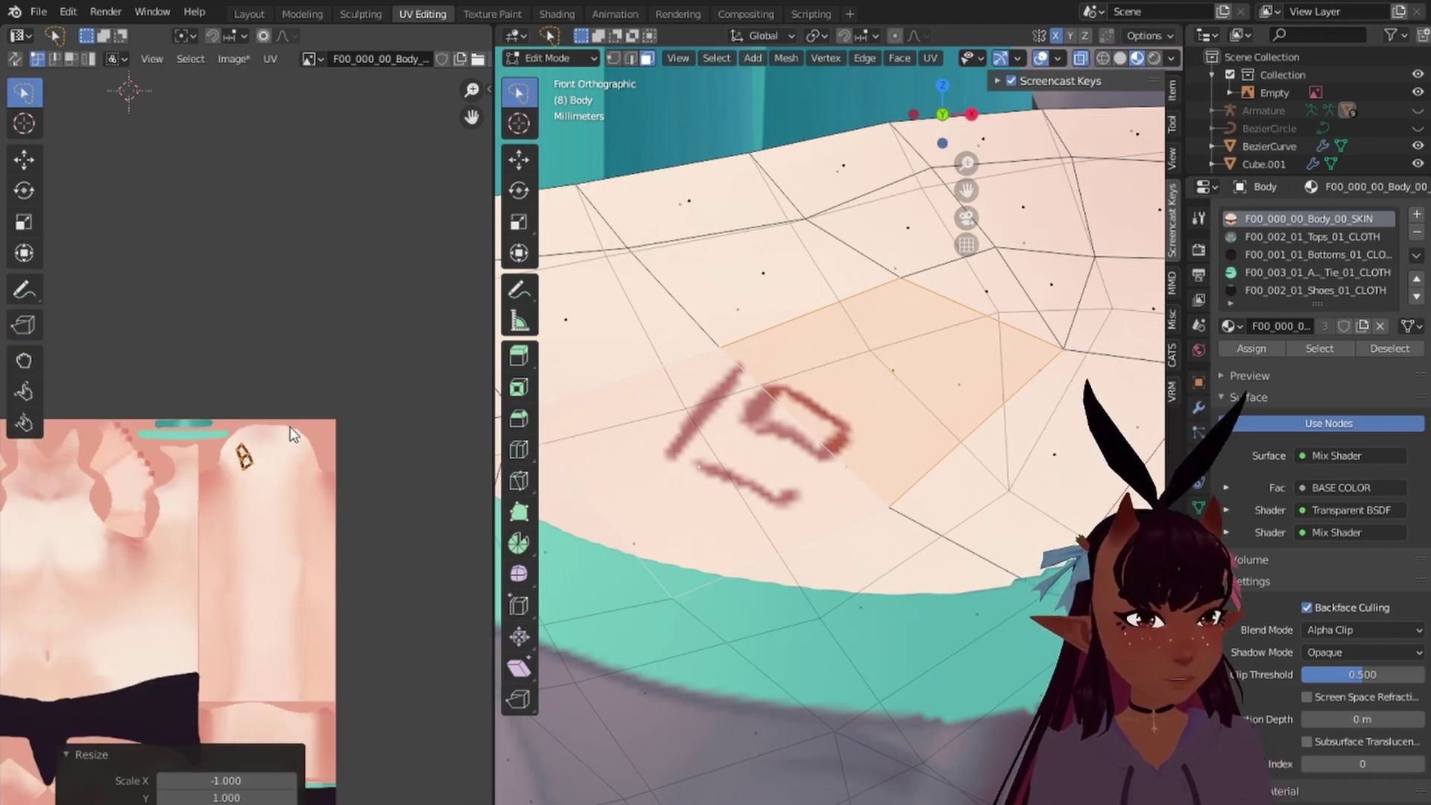
scroll(222, 453, "up", 3)
middle_click_drag(172, 453, 393, 436)
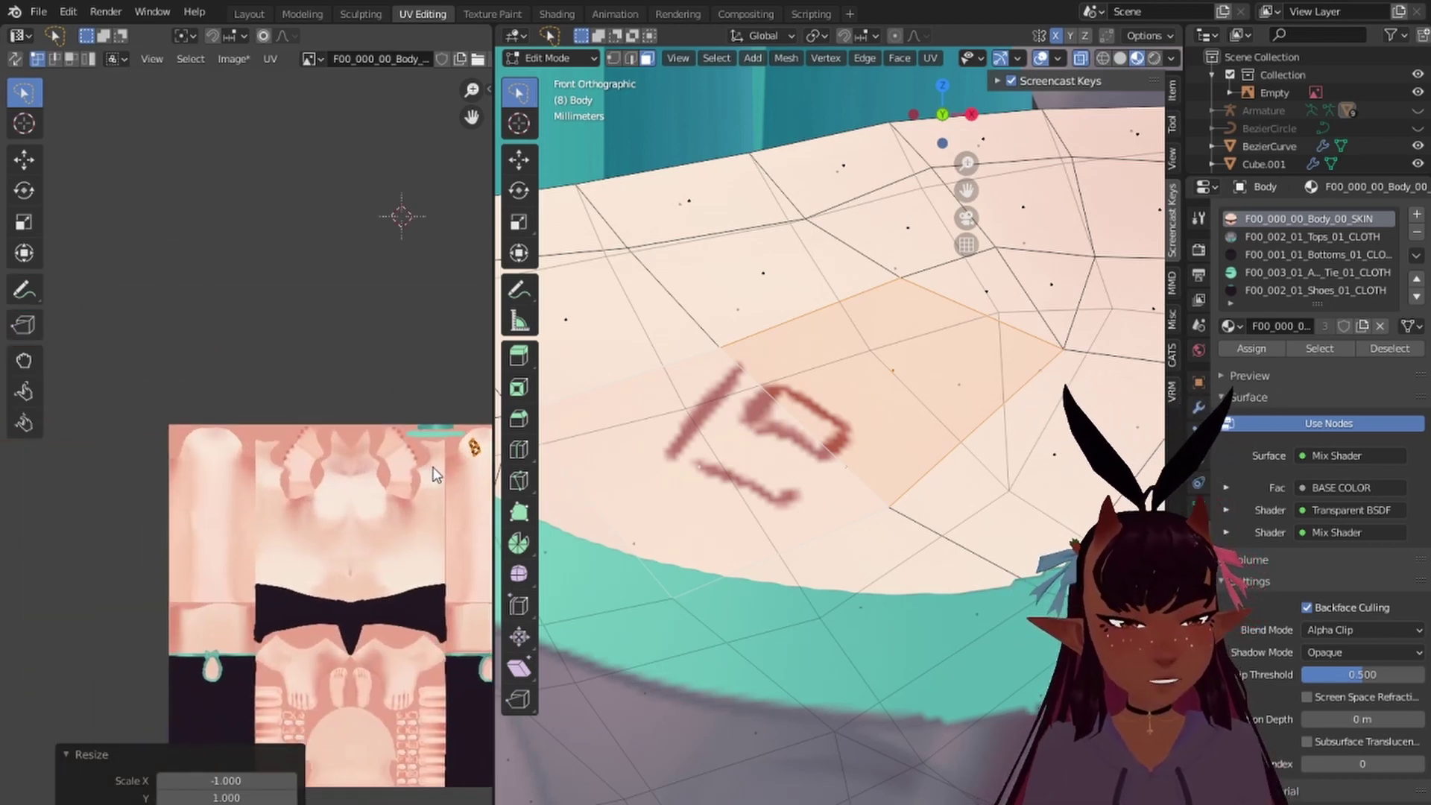
key("g")
key("x")
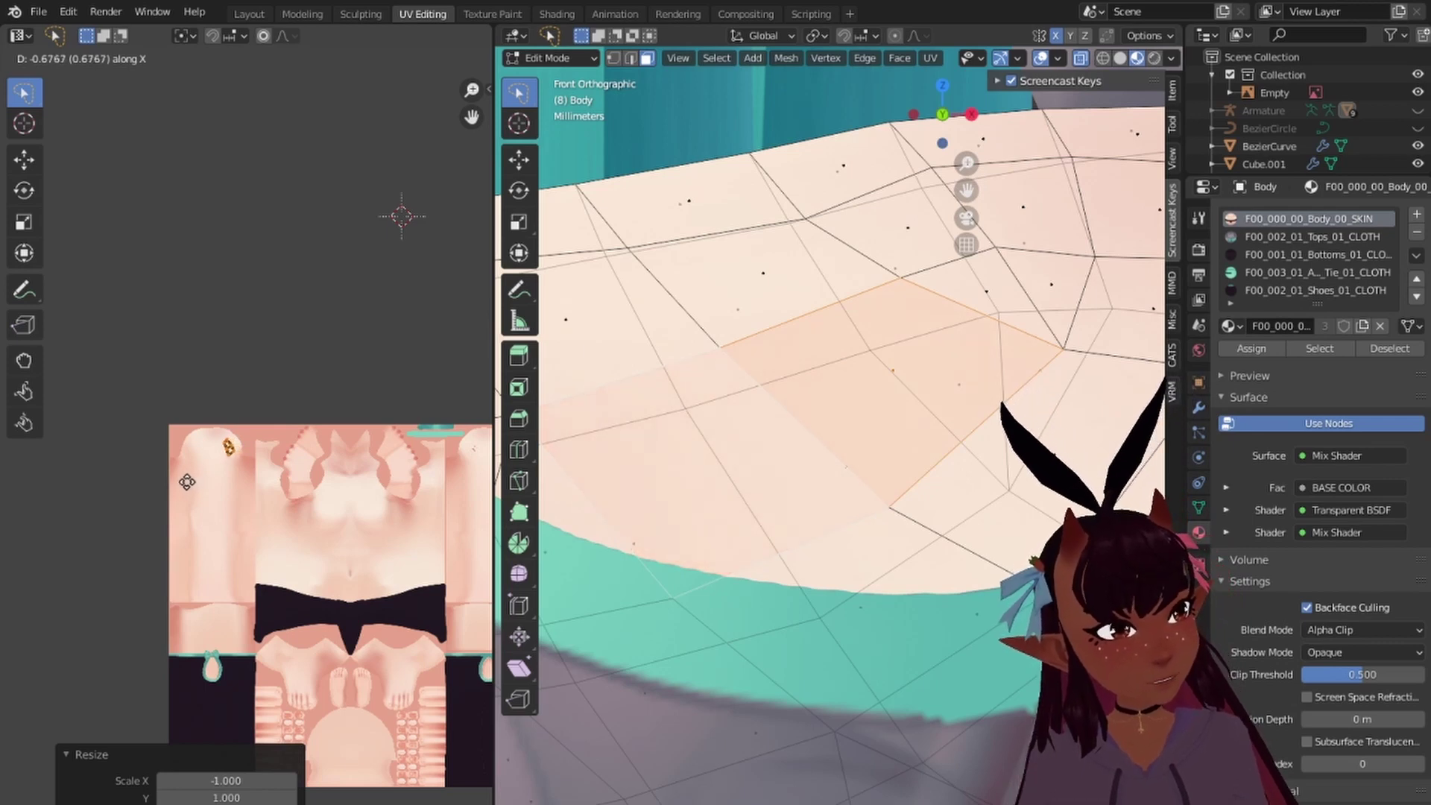
left_click(185, 483)
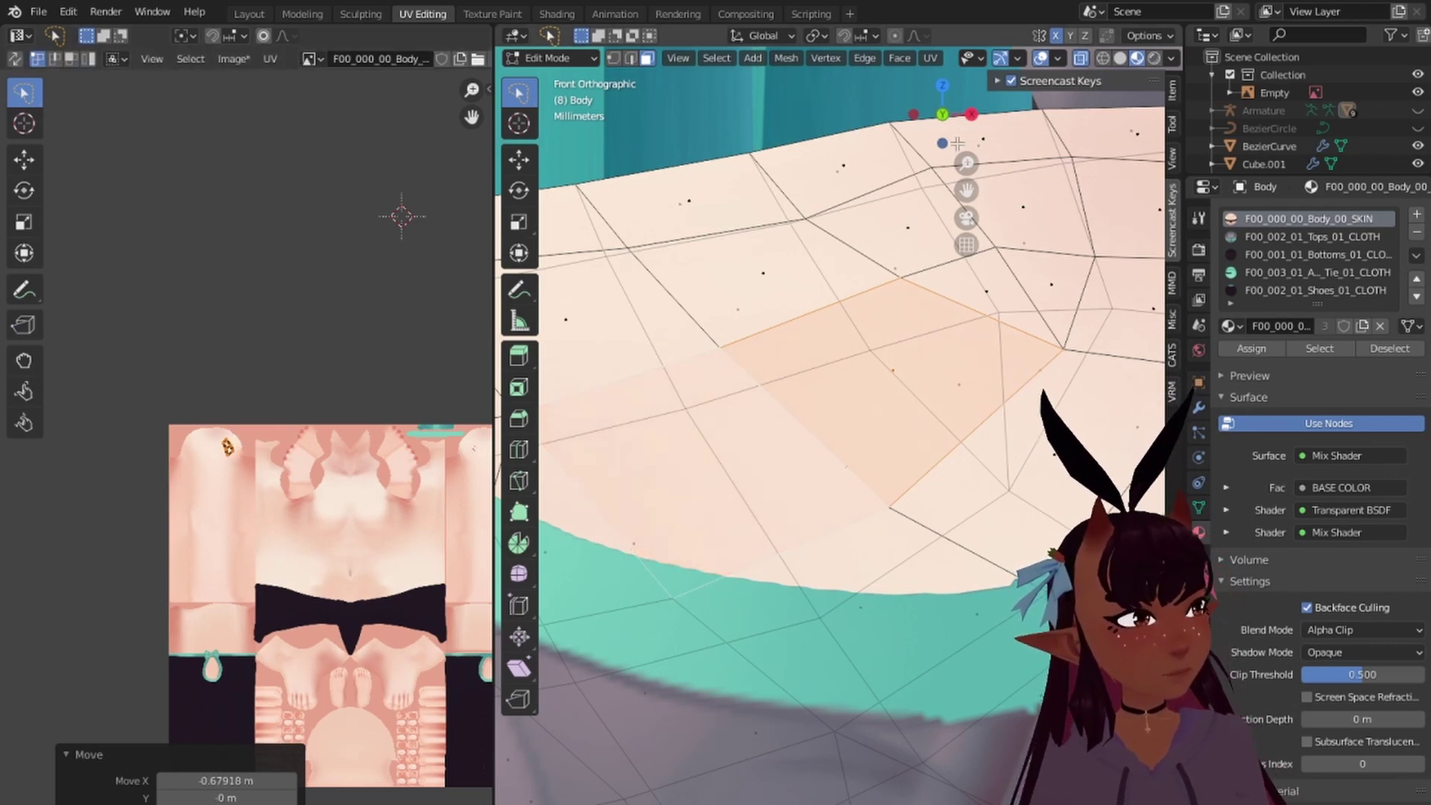
Step: Turn off X-ray and compare both shoulders up close to check the marking
scroll(425, 192, "down", 3)
scroll(901, 218, "down", 10)
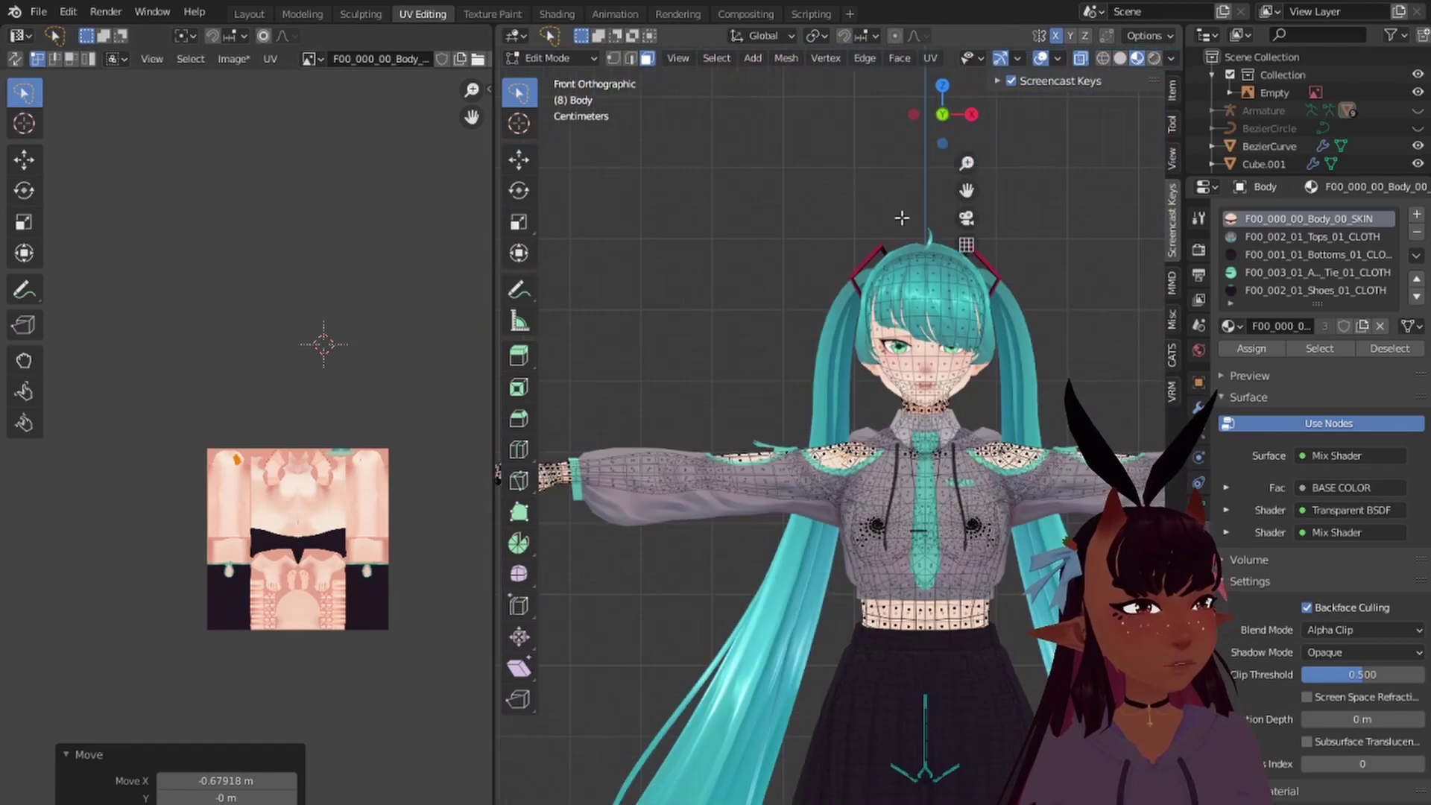
scroll(902, 218, "up", 8)
scroll(791, 187, "down", 3)
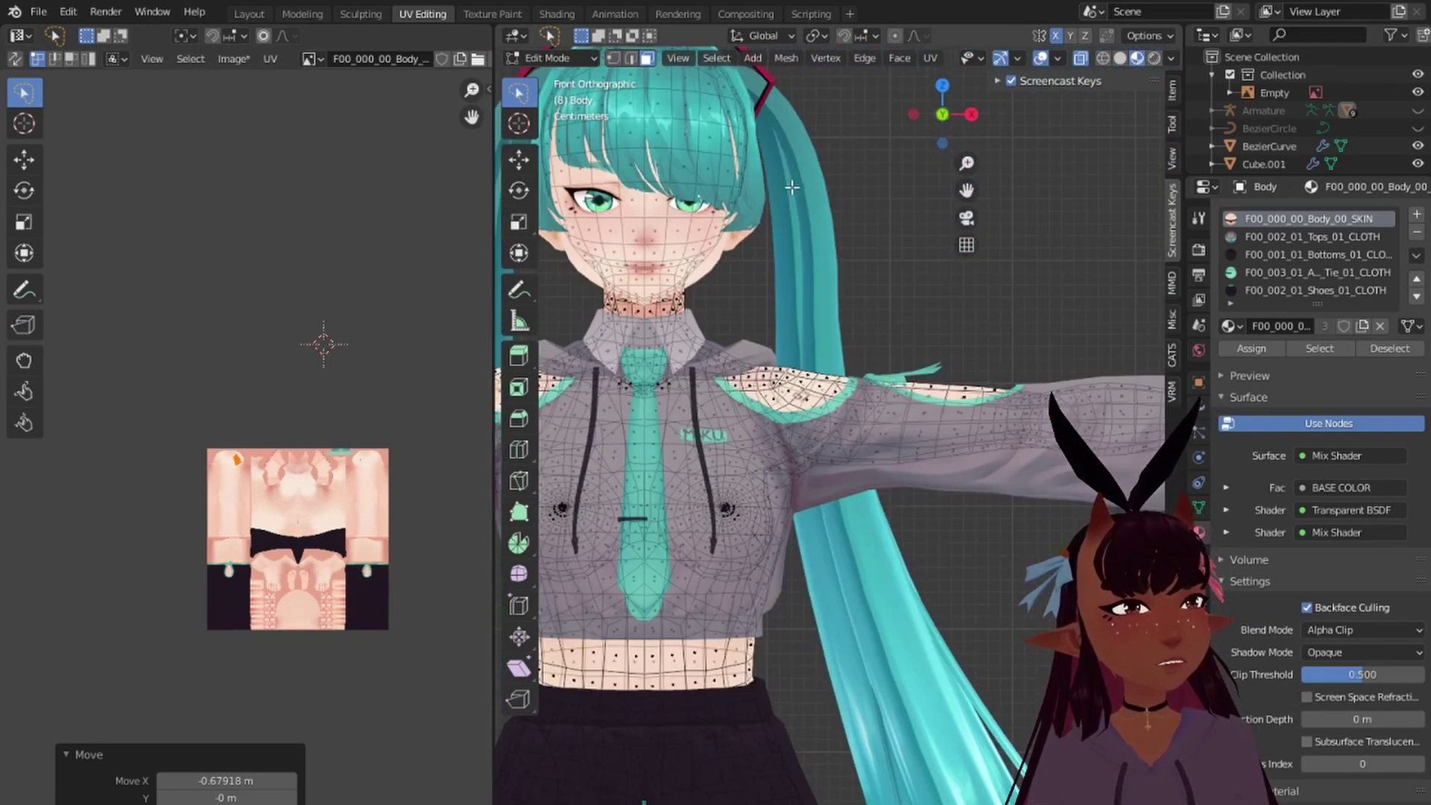
scroll(792, 187, "up", 8)
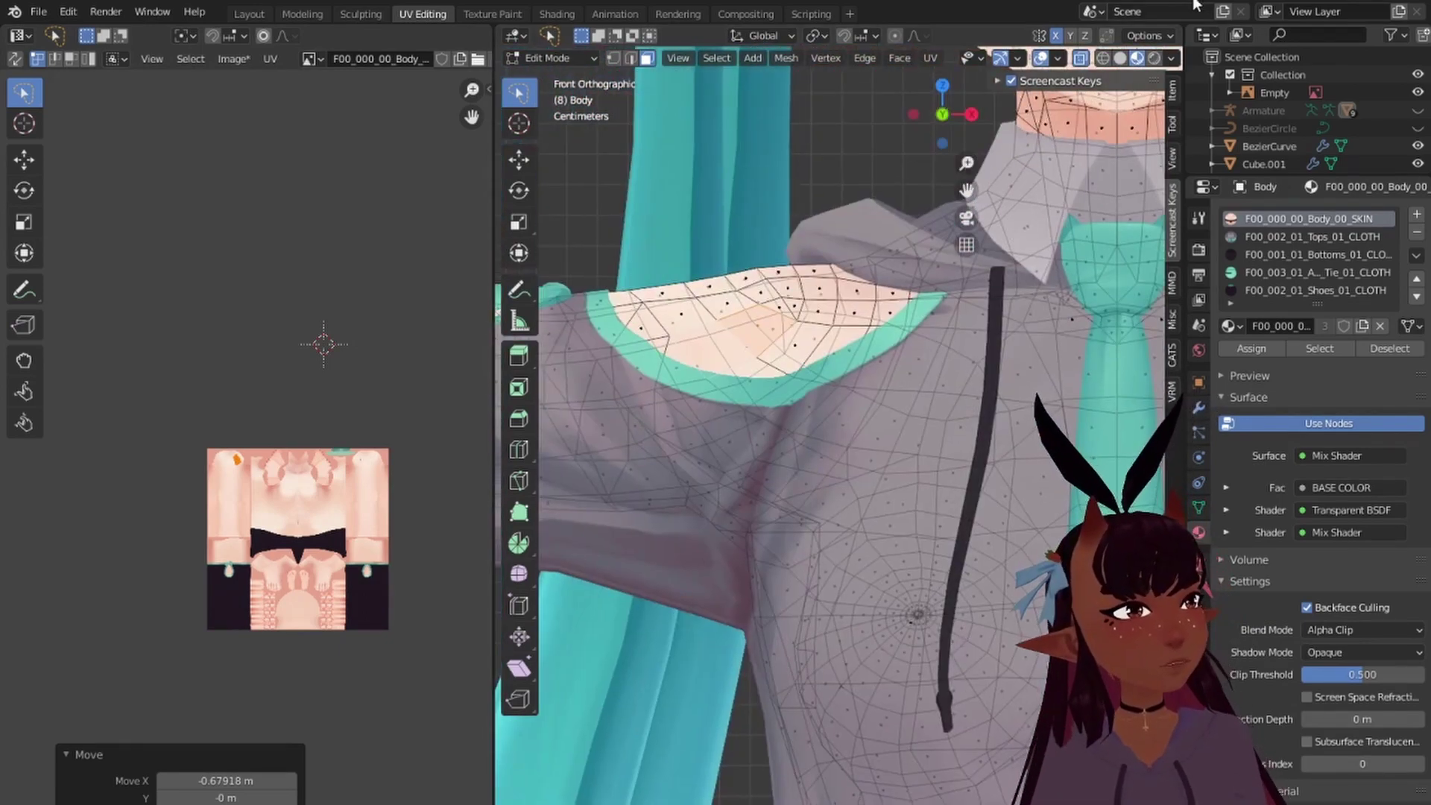
left_click(1081, 58)
scroll(967, 285, "up", 6)
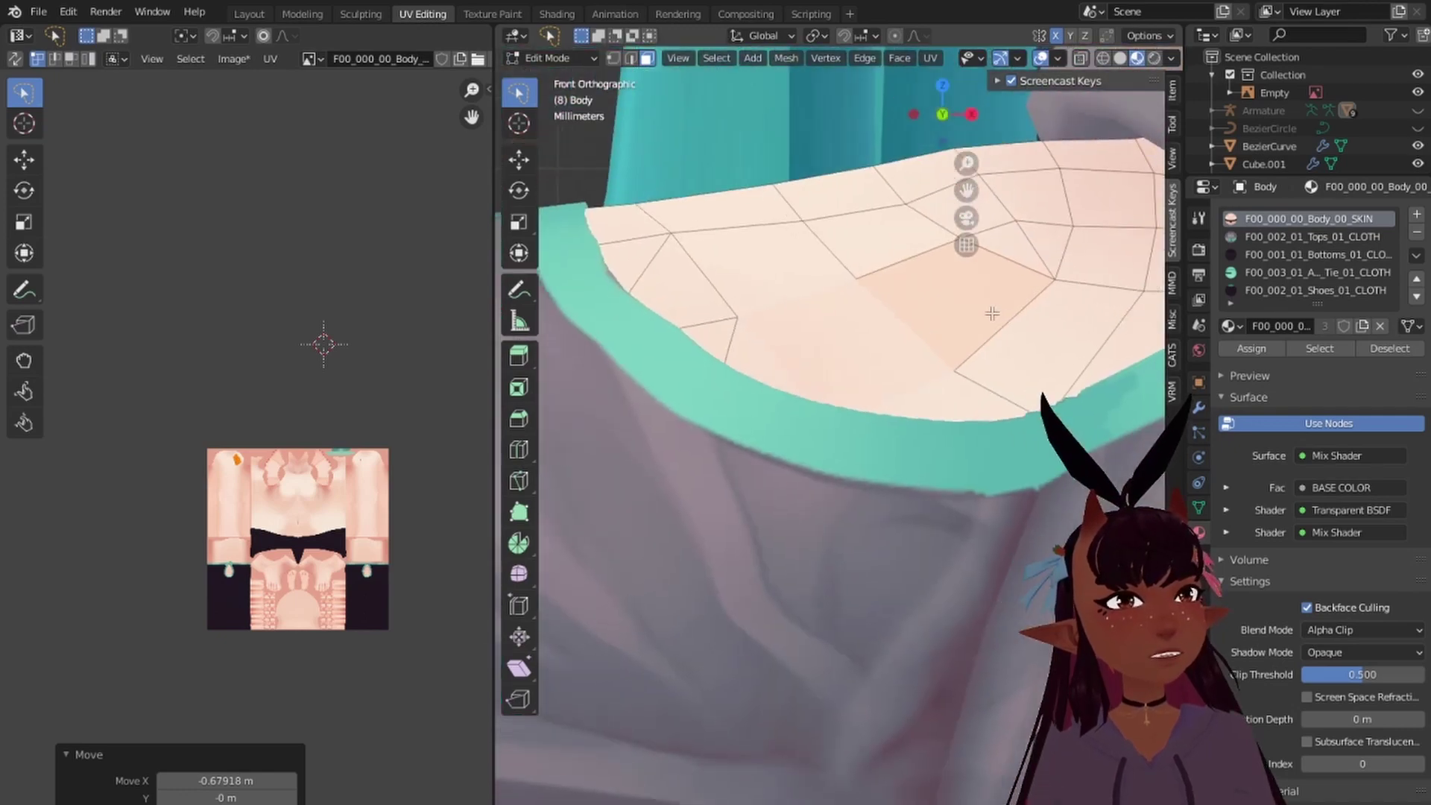
Step: Return to the Layout workspace and examine both shoulder openings from the front and above
left_click(249, 14)
scroll(463, 292, "up", 4)
middle_click_drag(463, 292, 642, 601, "shift")
scroll(525, 411, "up", 5)
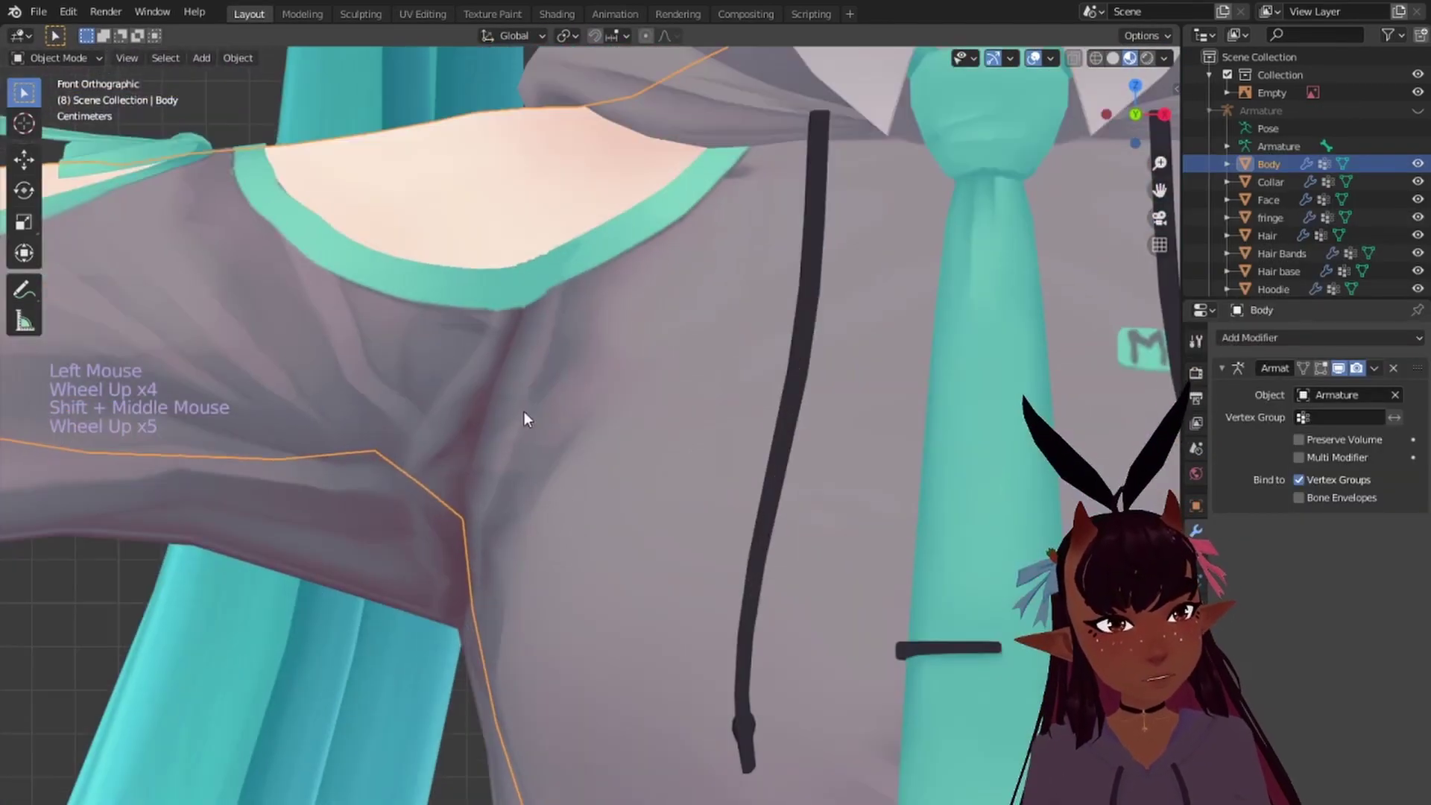
middle_click_drag(525, 412, 560, 490)
scroll(510, 459, "down", 2)
scroll(516, 460, "up", 1)
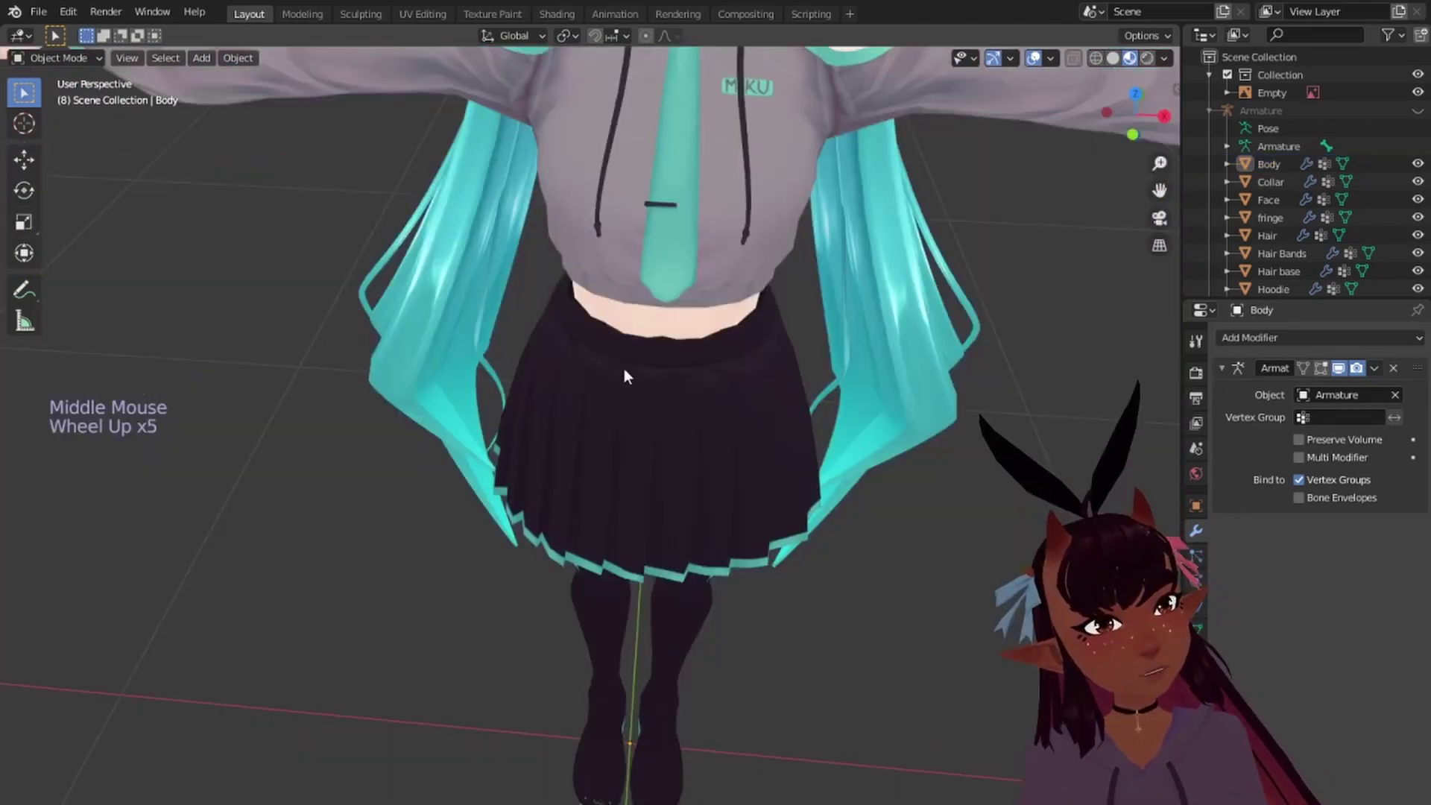
middle_click_drag(623, 369, 641, 432)
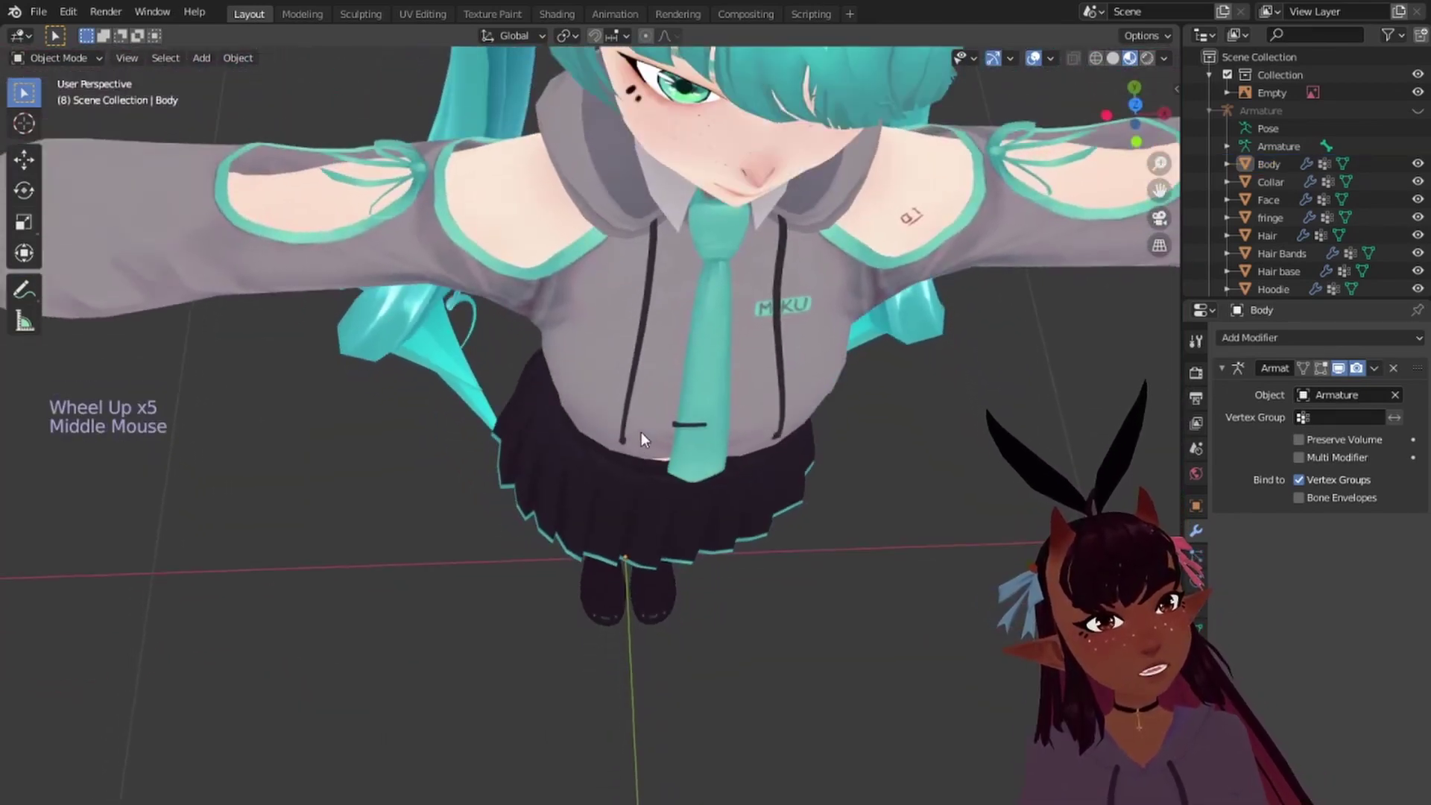
scroll(578, 248, "down", 4)
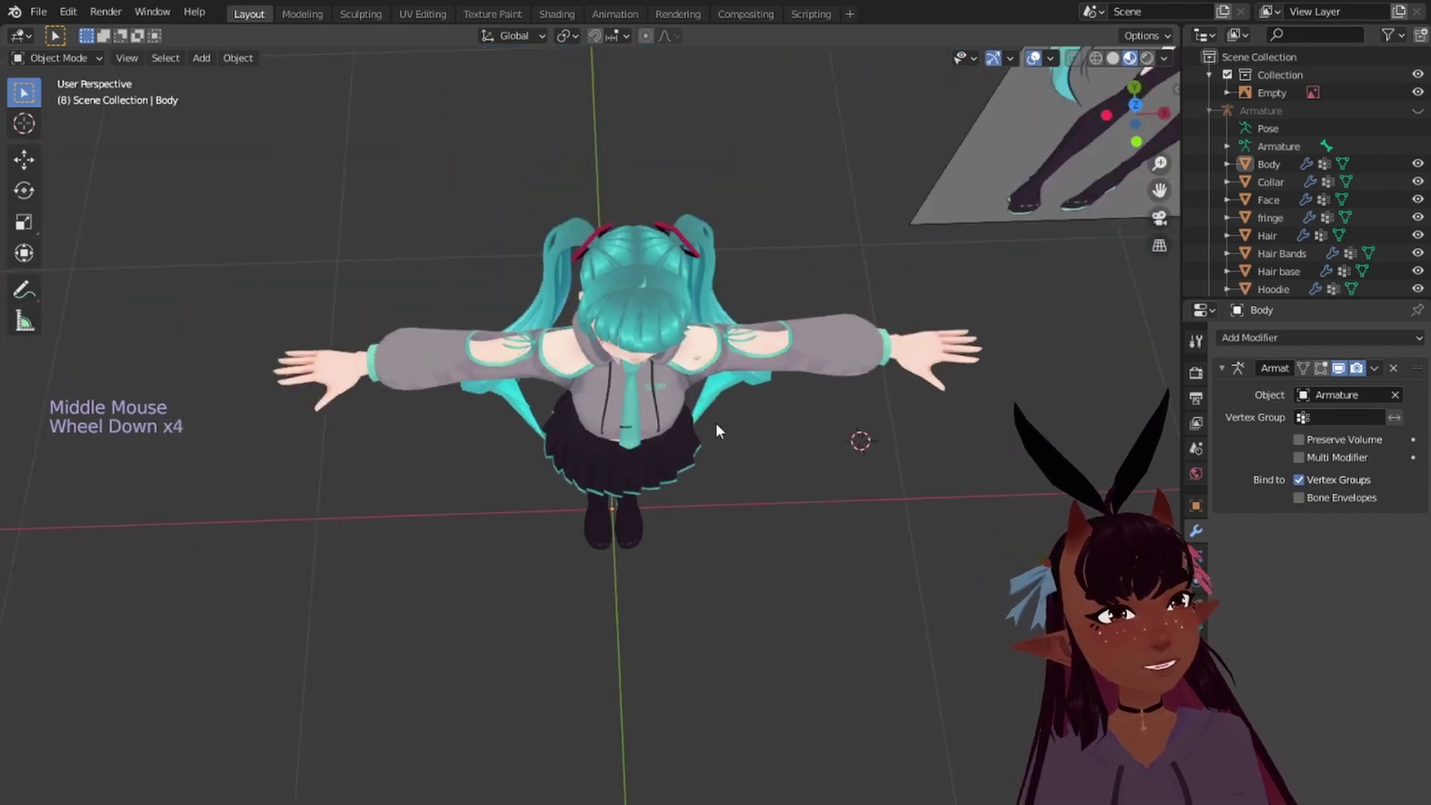
Step: Select the ribbon bow mesh at the top of the stocking and look over the whole character from several sides
middle_click_drag(715, 422, 553, 279)
scroll(578, 366, "up", 3)
middle_click_drag(579, 367, 661, 281, "shift")
scroll(570, 207, "up", 4)
middle_click_drag(575, 207, 596, 315, "shift")
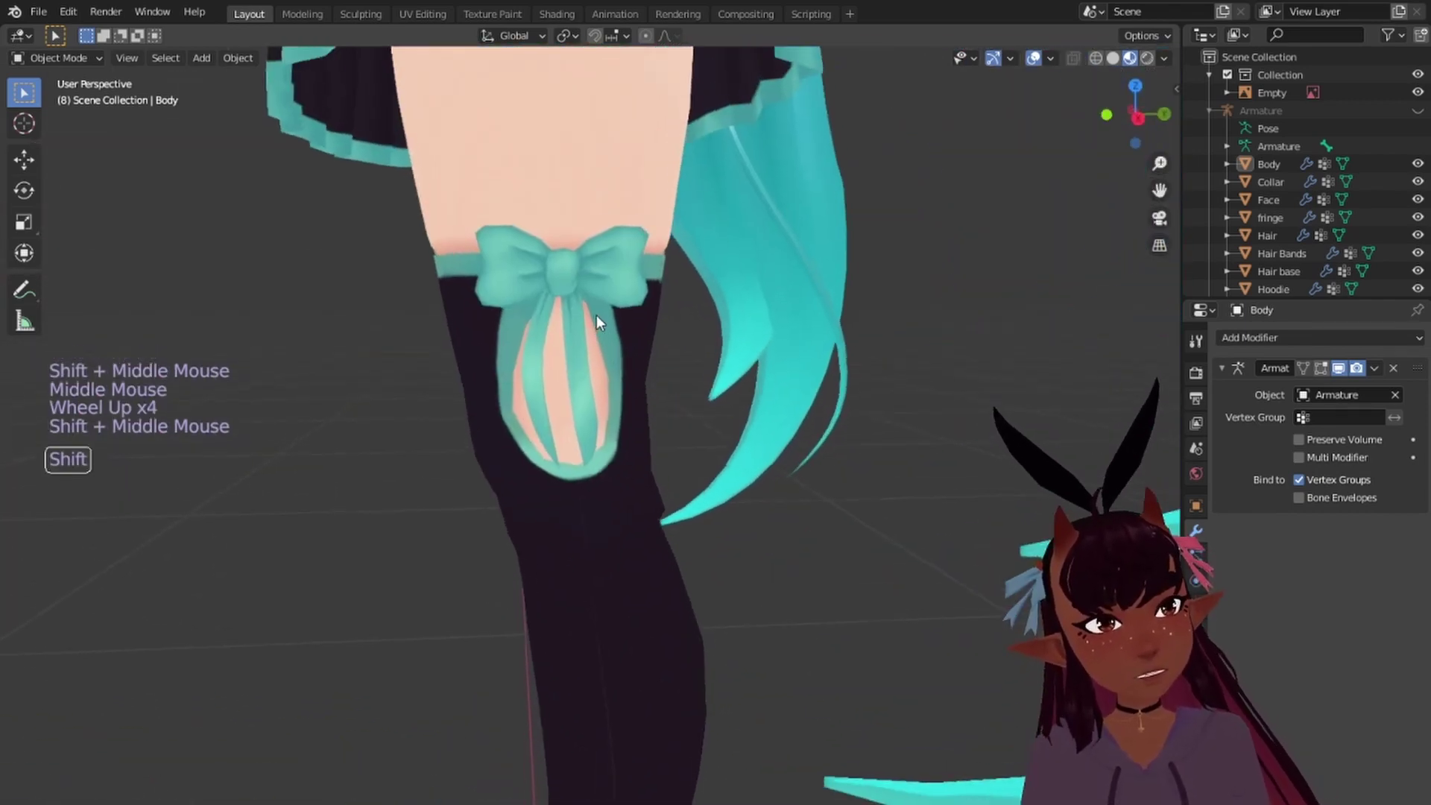
scroll(583, 321, "up", 2)
right_click(583, 326)
scroll(582, 327, "down", 10)
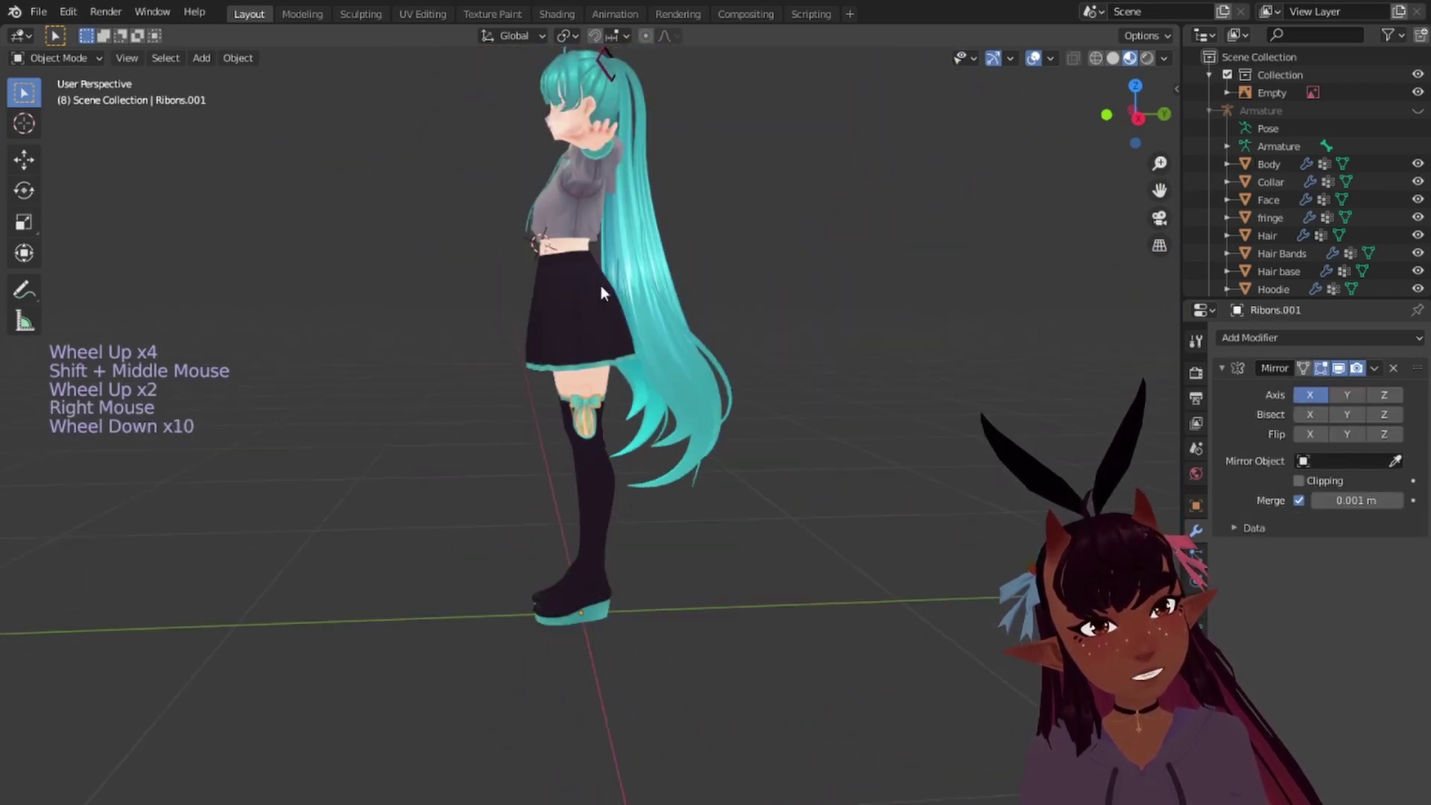
middle_click_drag(760, 250, 774, 261, "shift")
scroll(834, 403, "up", 5)
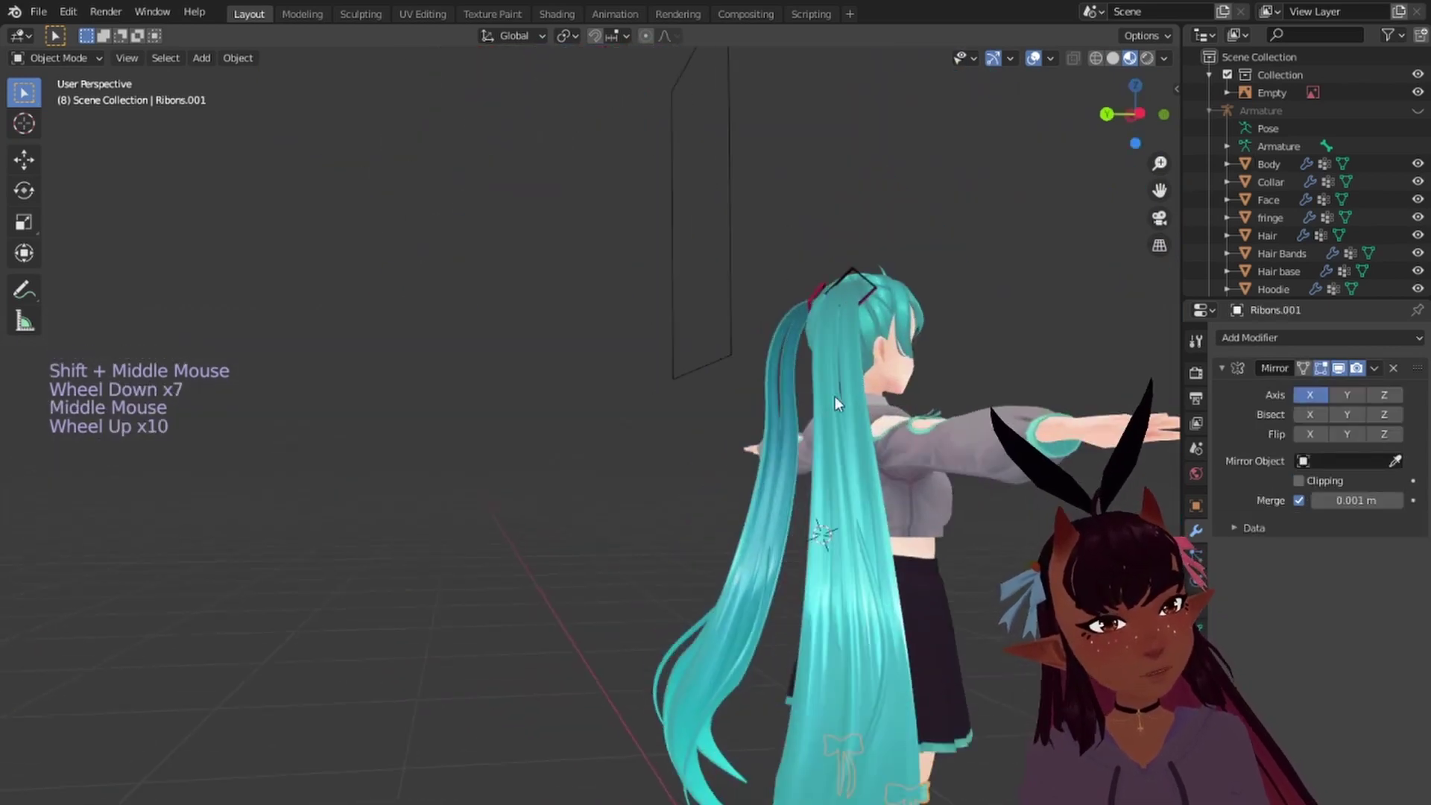
middle_click_drag(834, 403, 617, 392)
scroll(738, 371, "down", 2)
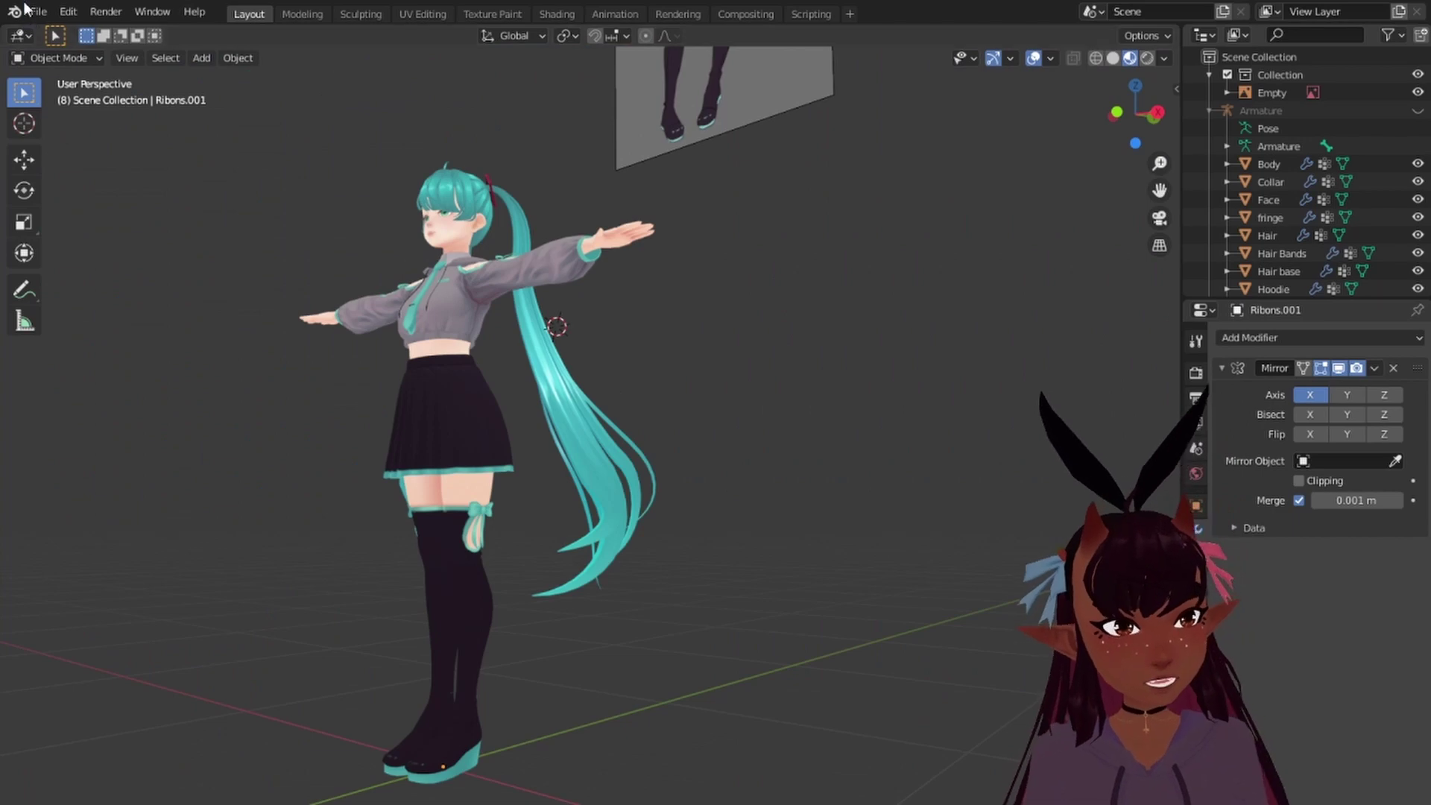